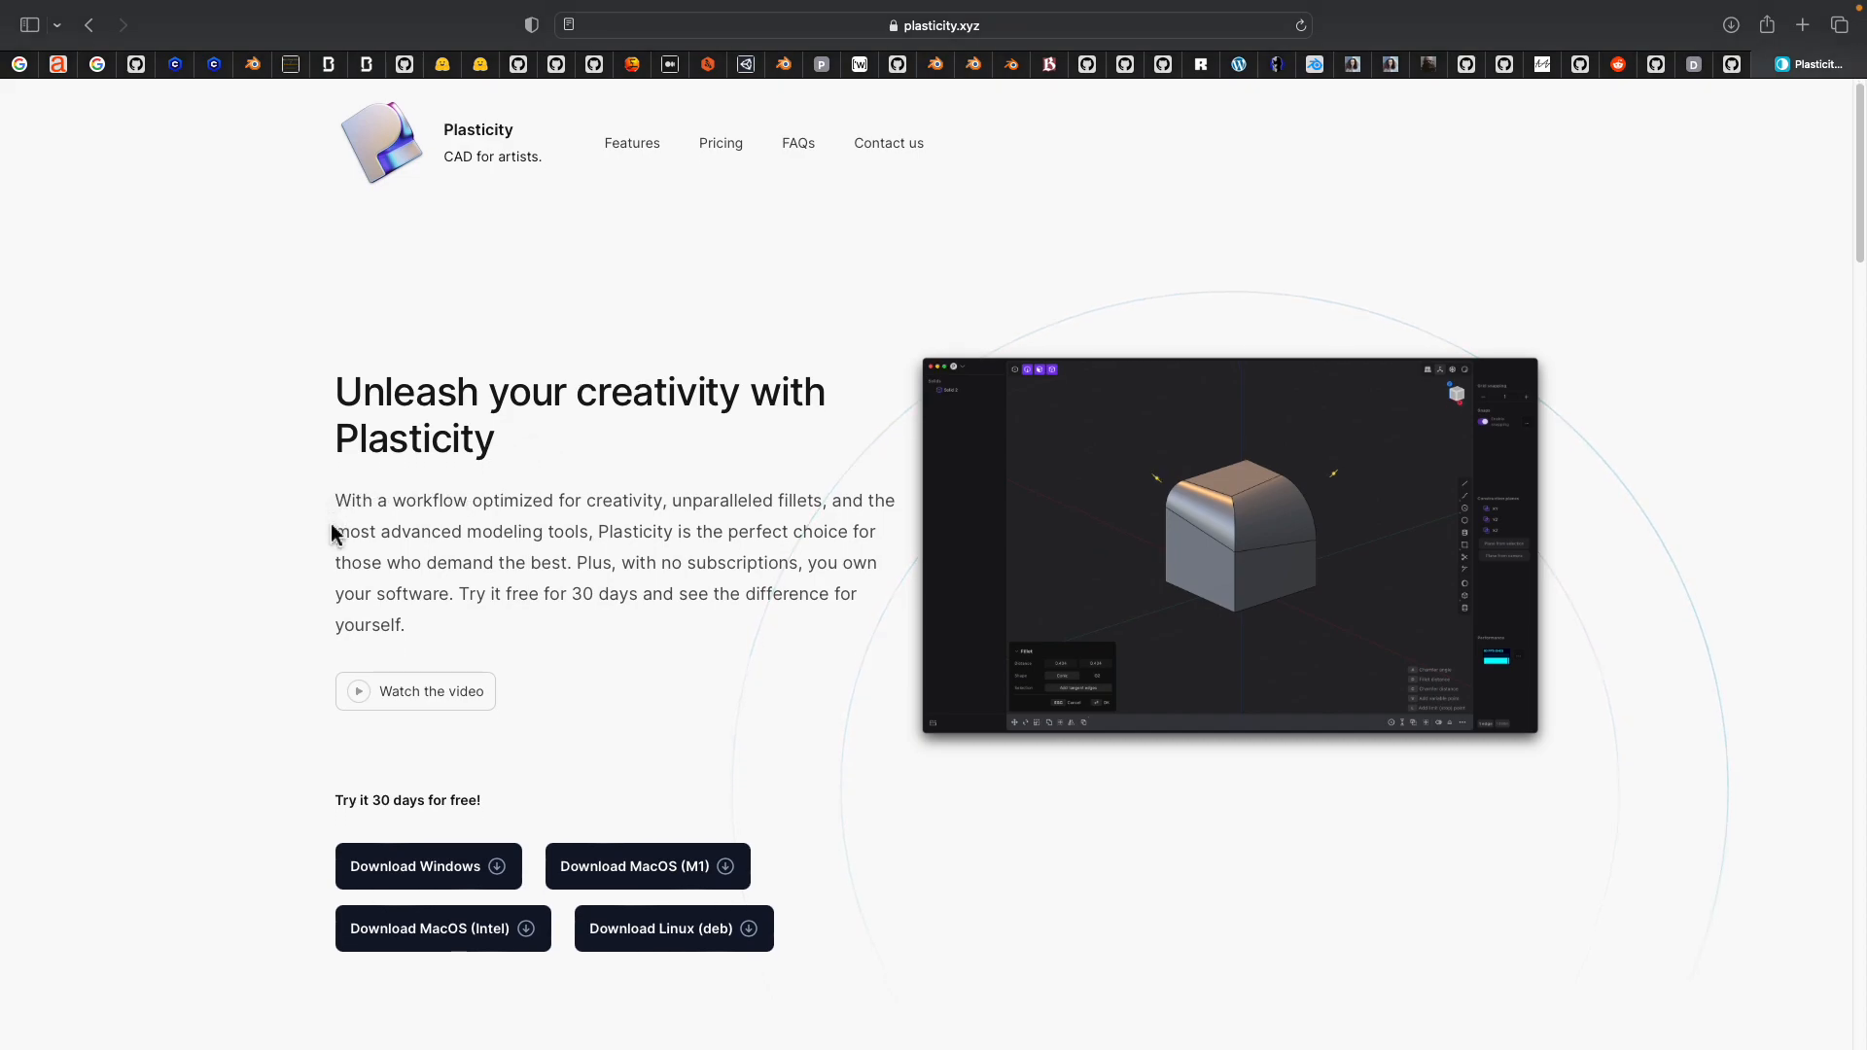
Read through the Plasticity home page, covering the download options and the solid and surface modeling features
{"action": "scroll", "coordinate": [327, 544], "scroll_direction": "down", "scroll_amount": 1}
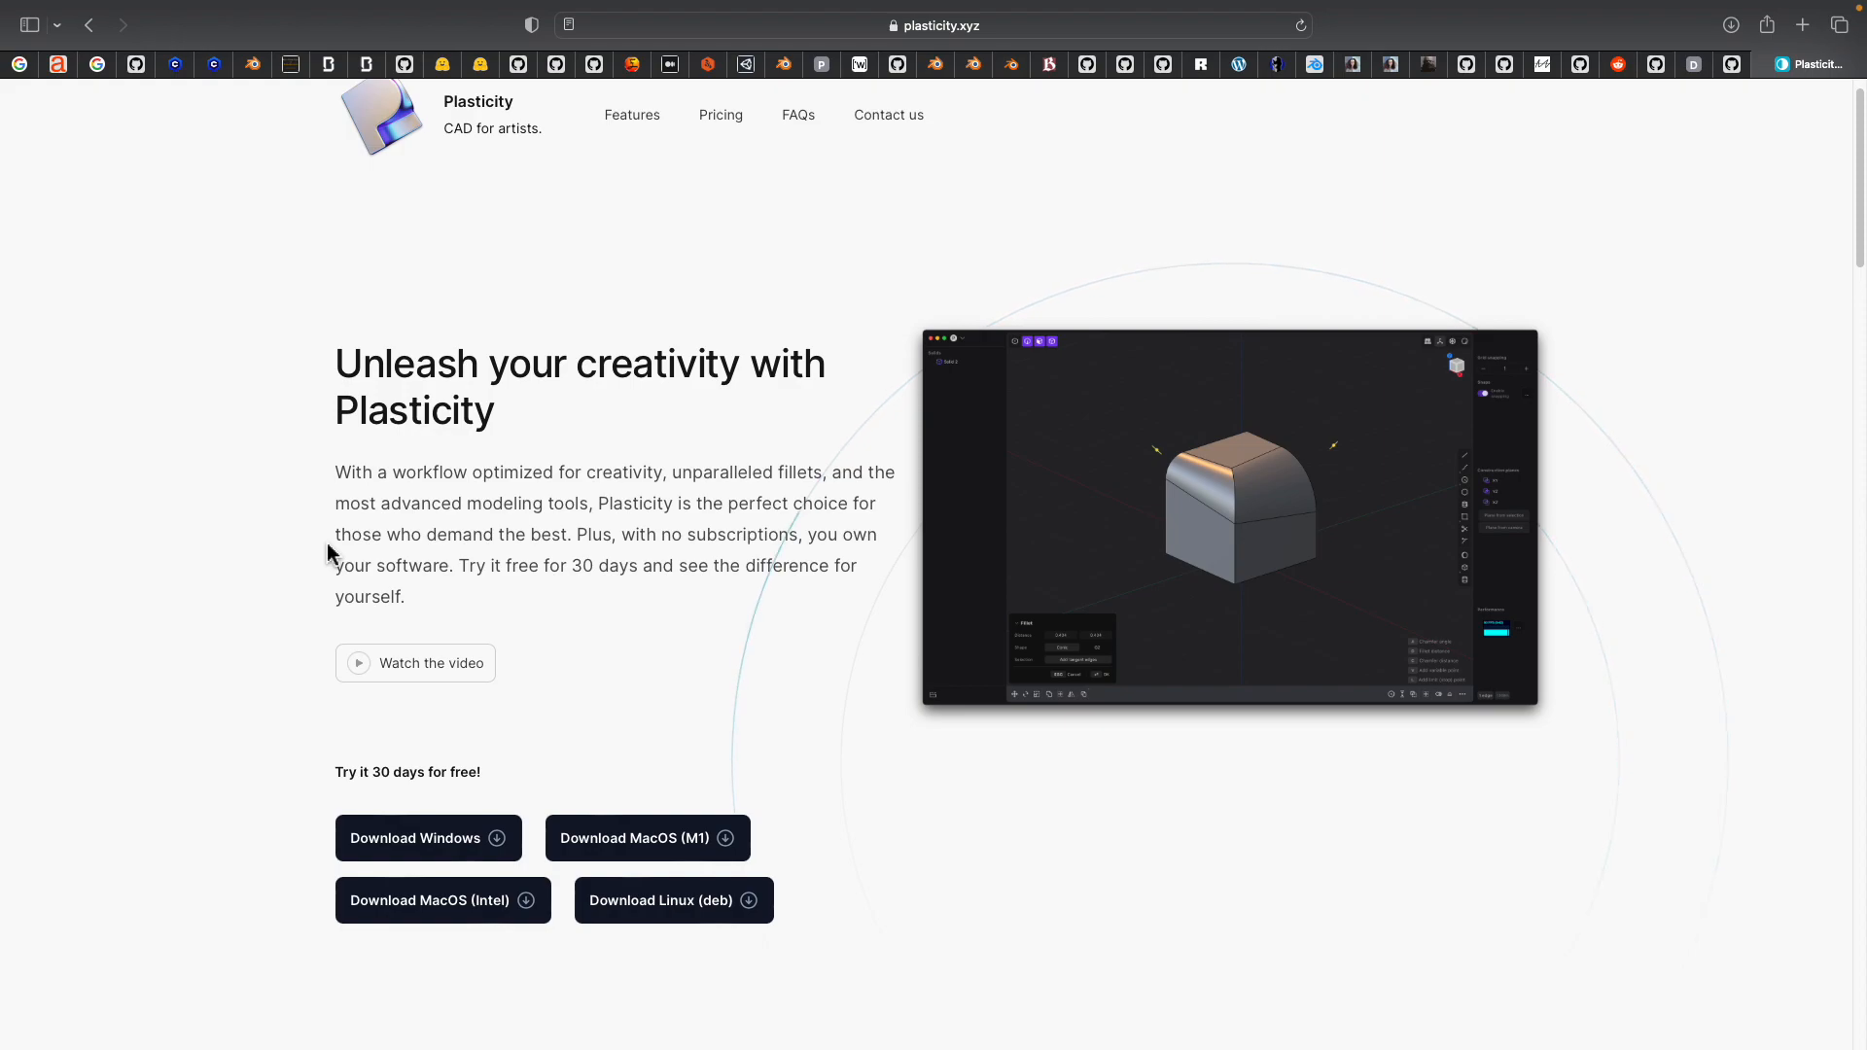
{"action": "scroll", "coordinate": [418, 427], "scroll_direction": "up", "scroll_amount": 1}
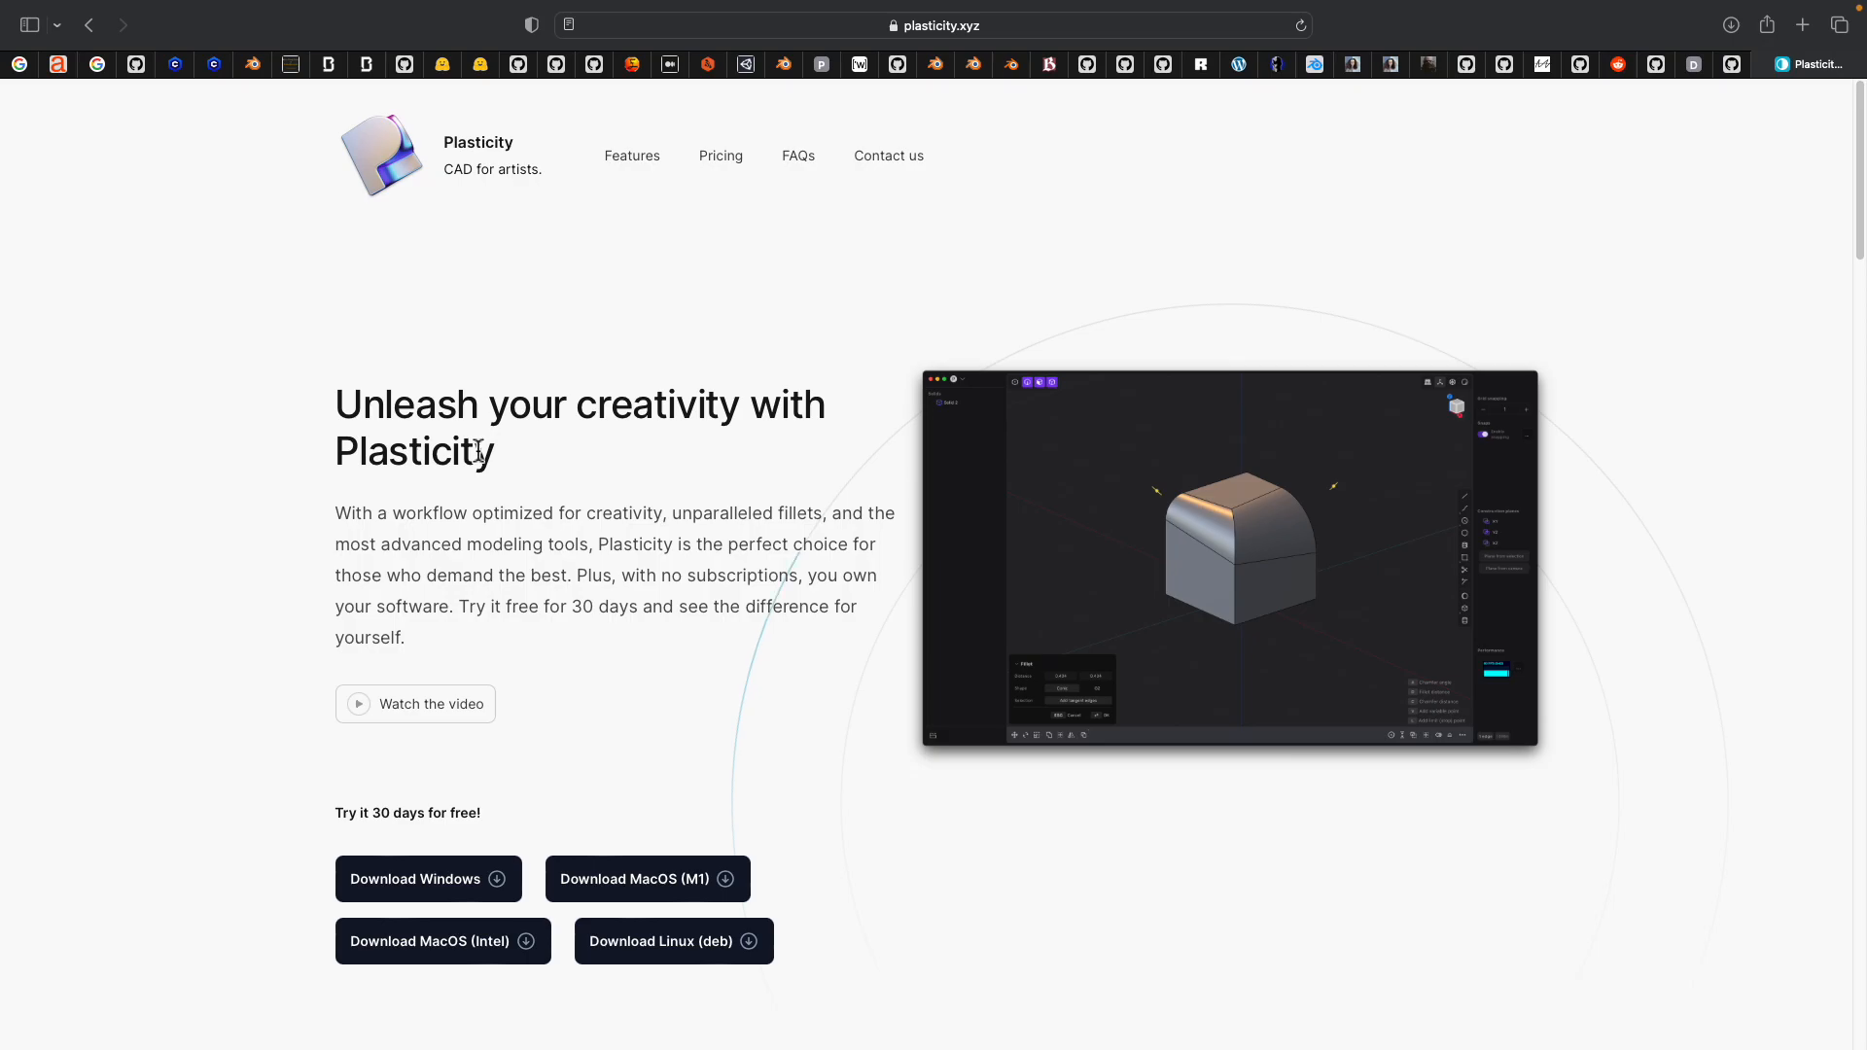
{"action": "scroll", "coordinate": [313, 621], "scroll_direction": "down", "scroll_amount": 2}
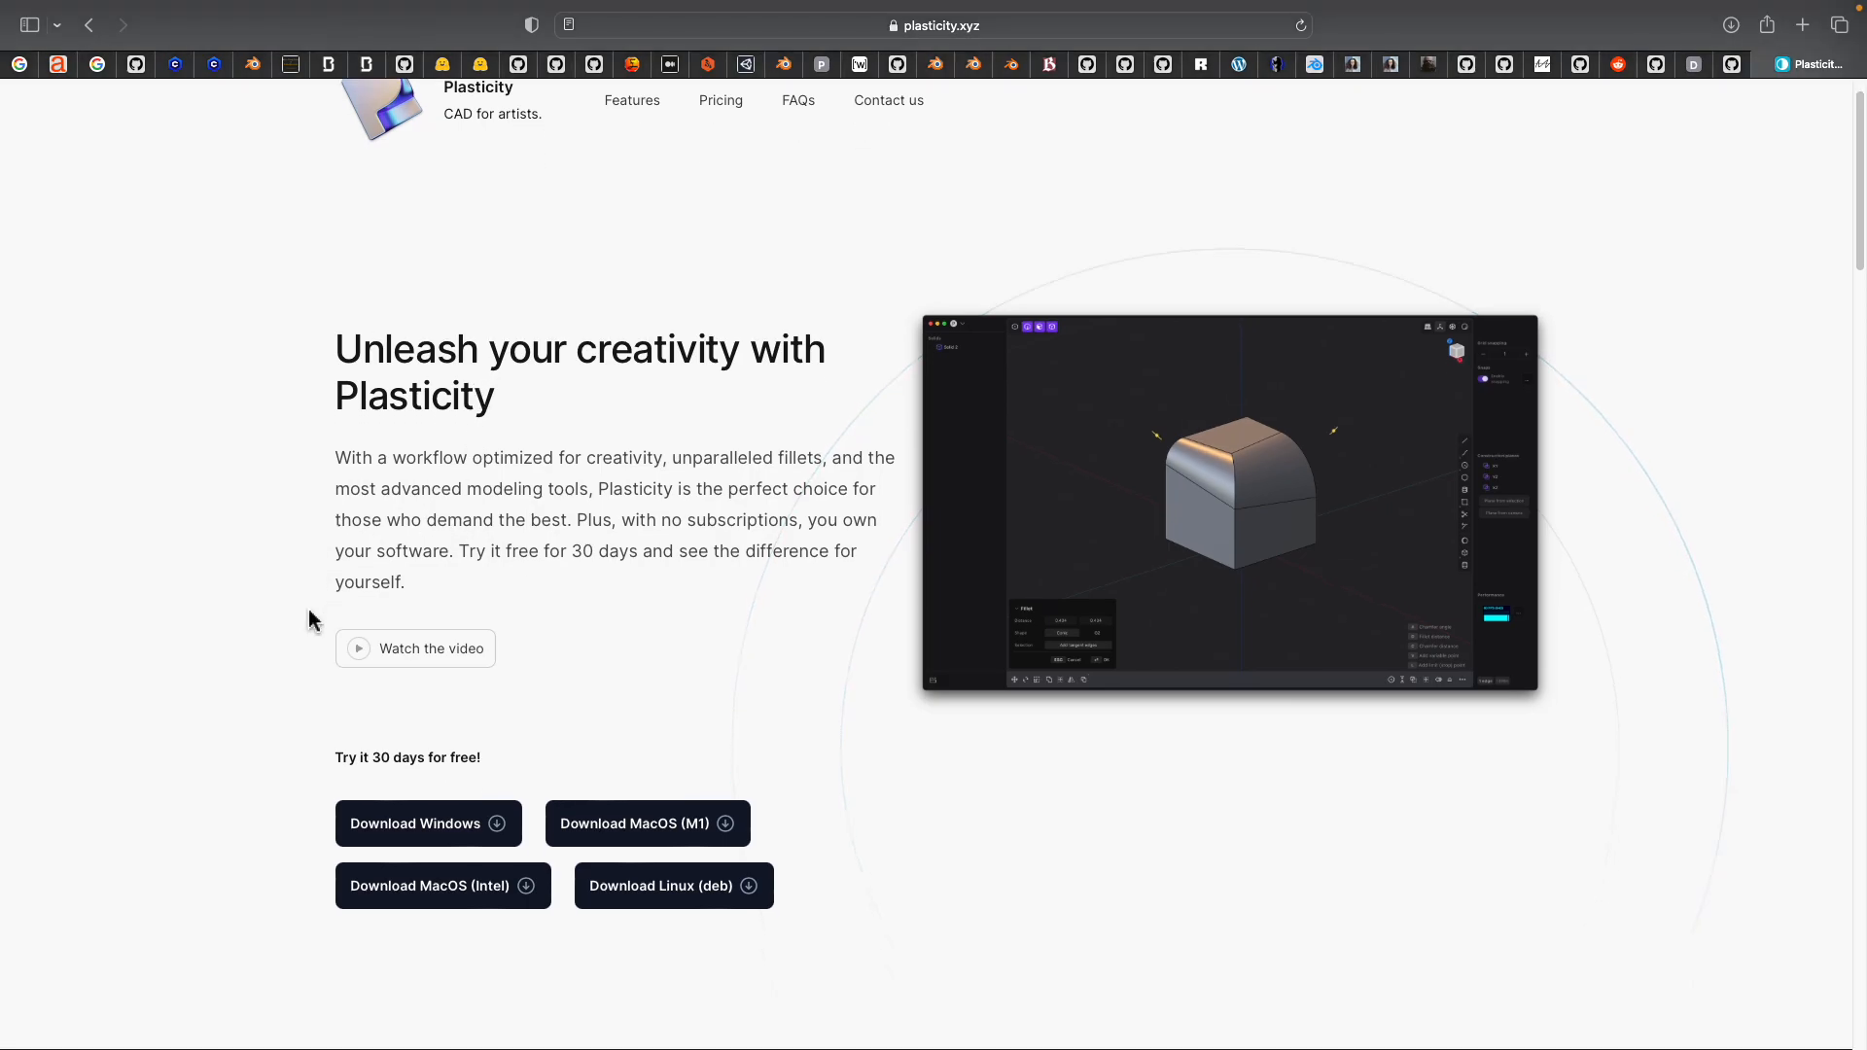
{"action": "scroll", "coordinate": [321, 610], "scroll_direction": "down", "scroll_amount": 5}
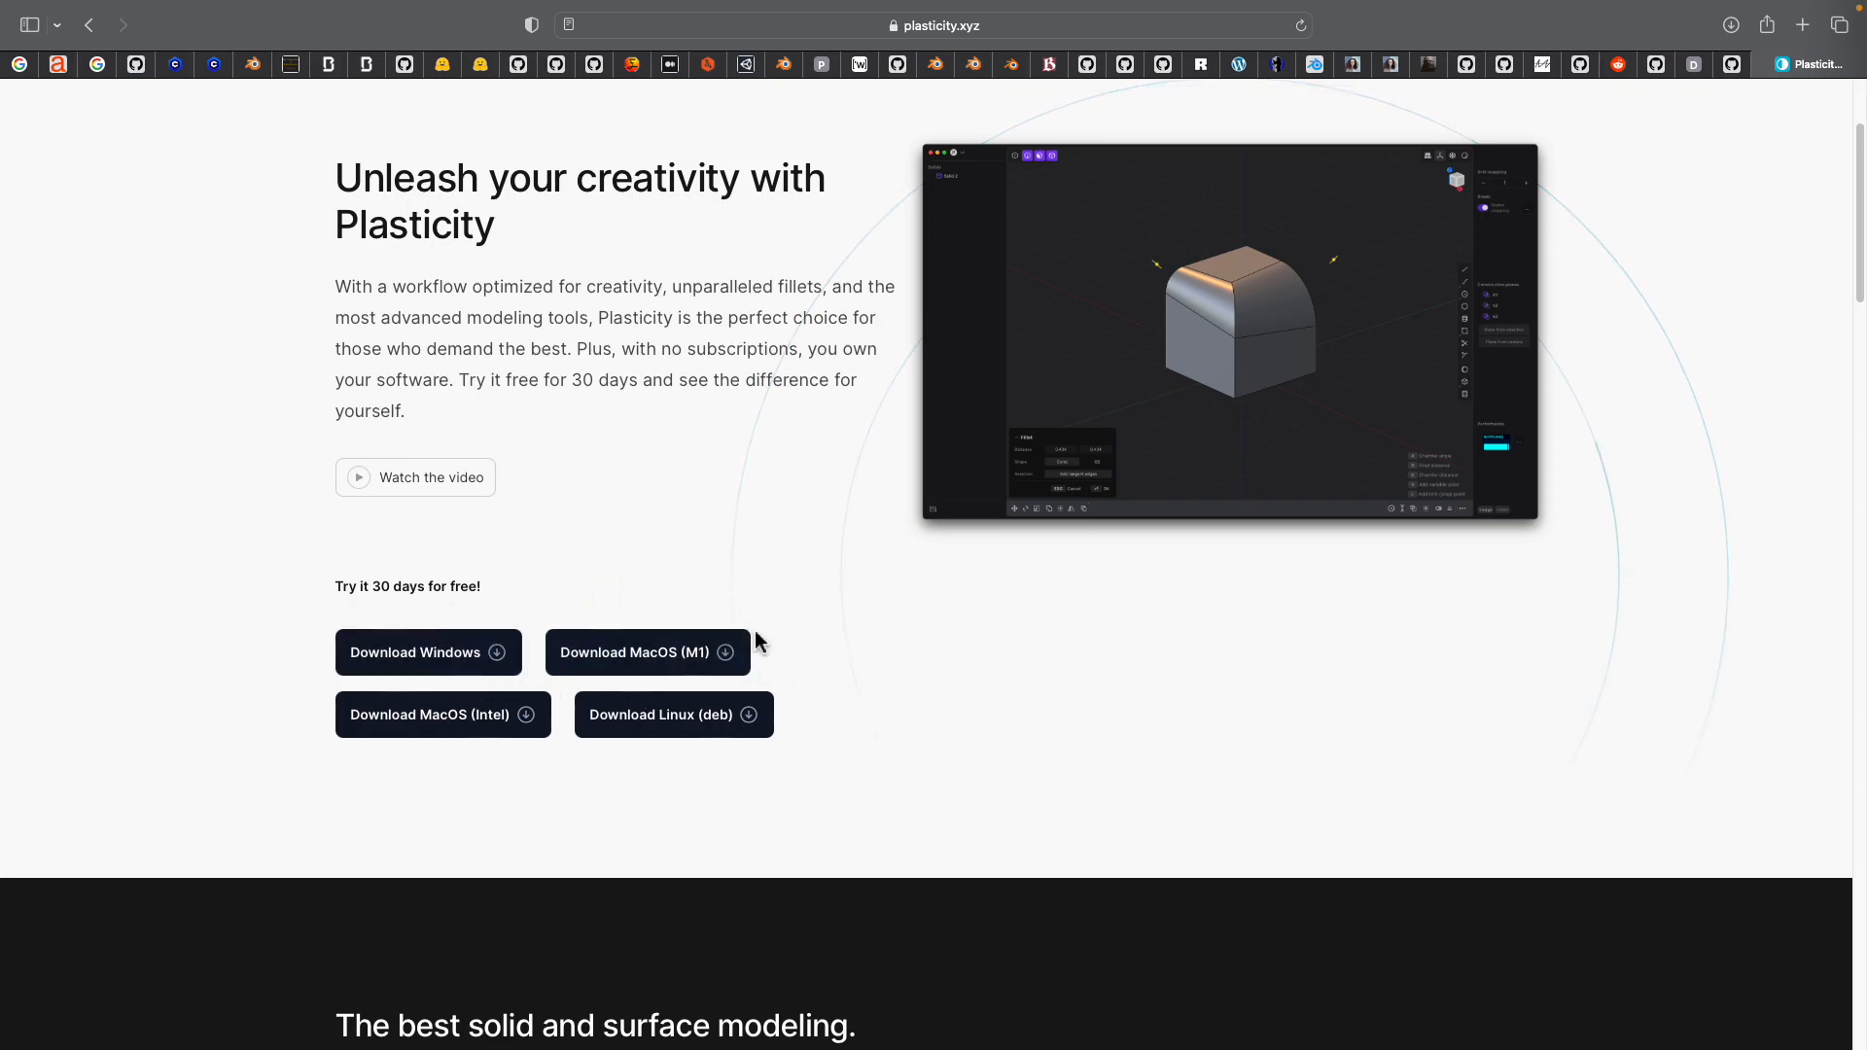
{"action": "scroll", "coordinate": [926, 671], "scroll_direction": "down", "scroll_amount": 5}
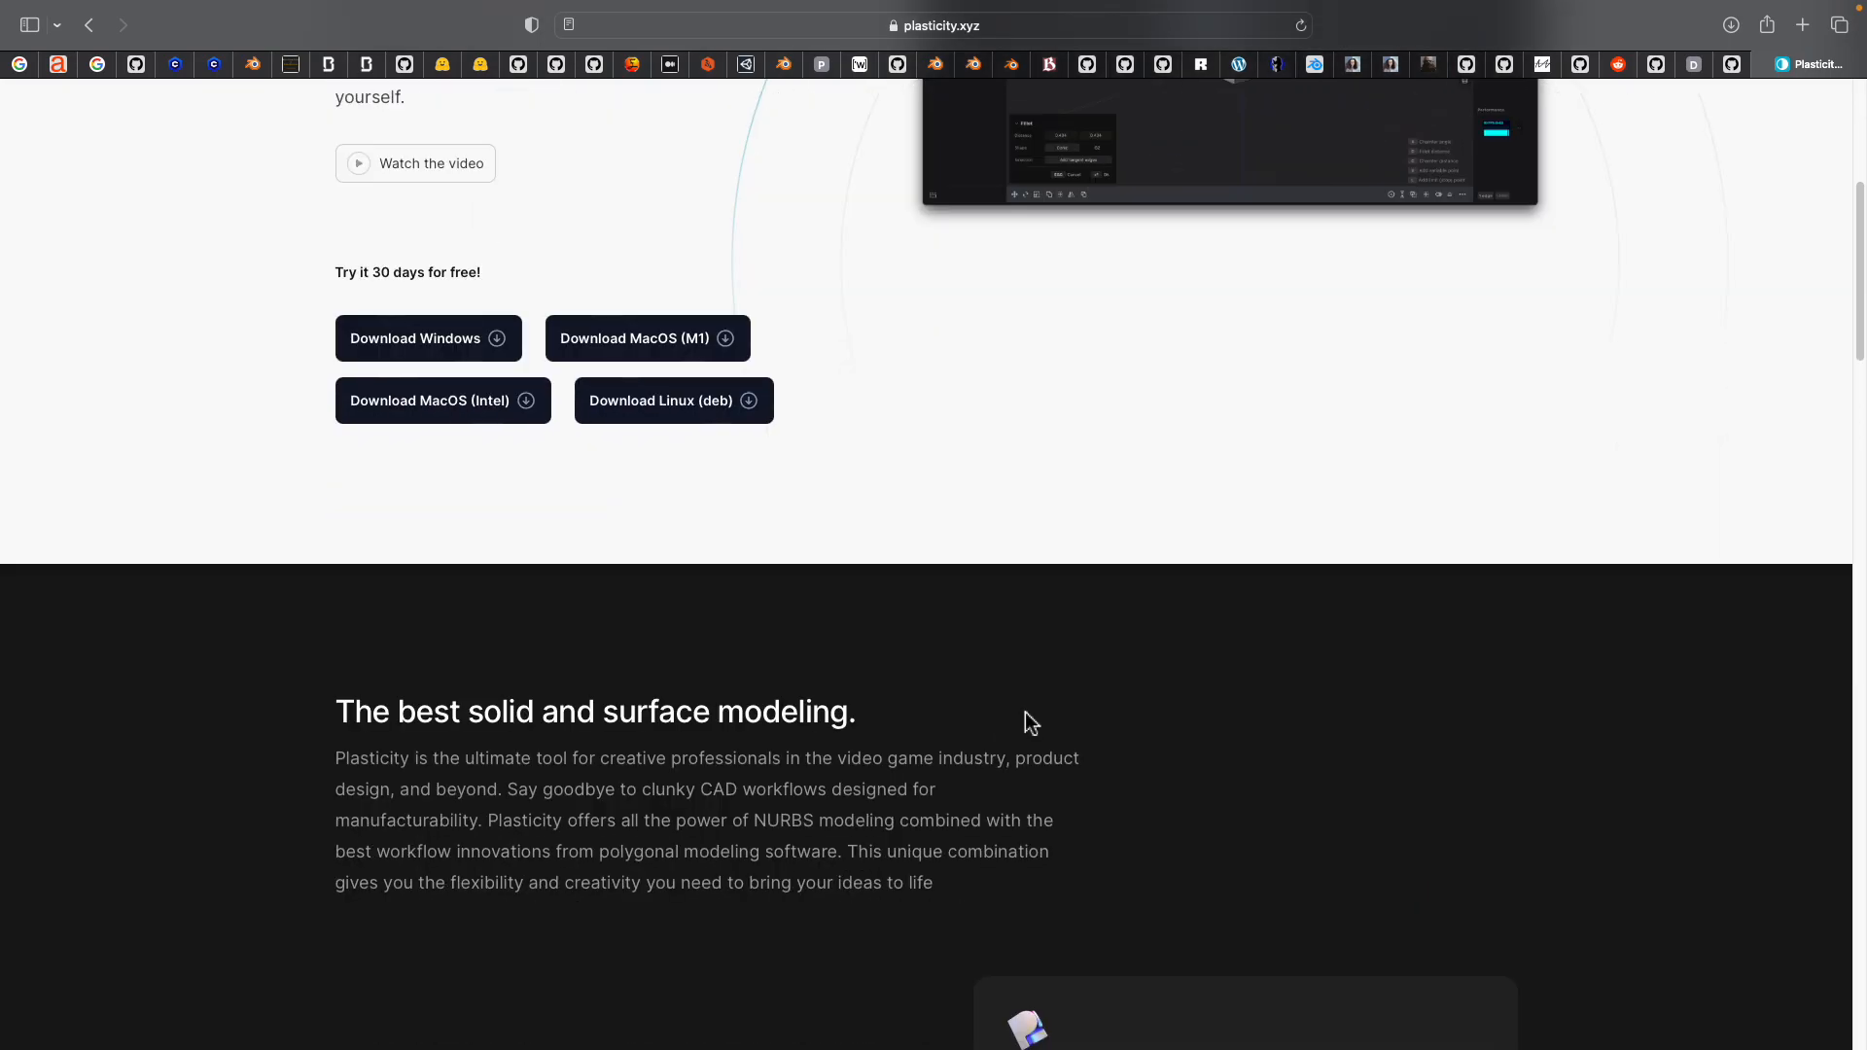
{"action": "scroll", "coordinate": [987, 720], "scroll_direction": "down", "scroll_amount": 4}
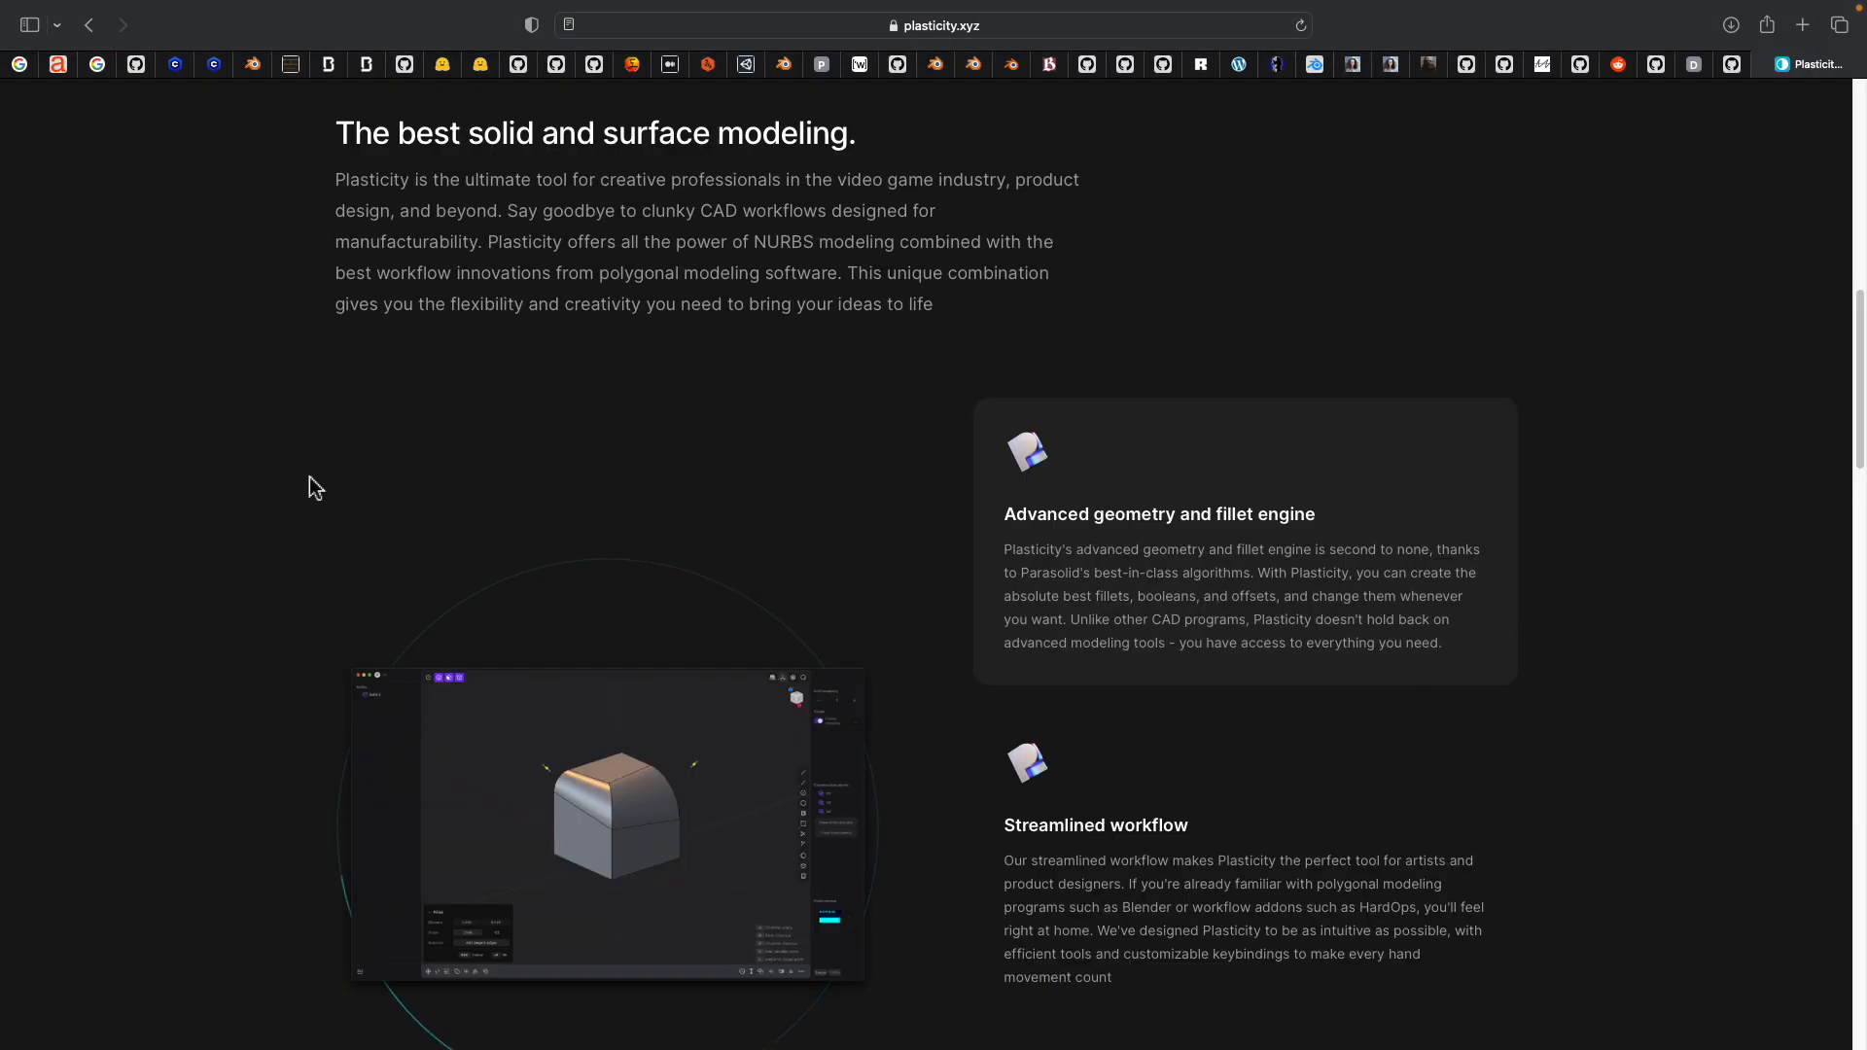
{"action": "scroll", "coordinate": [279, 492], "scroll_direction": "down", "scroll_amount": 15}
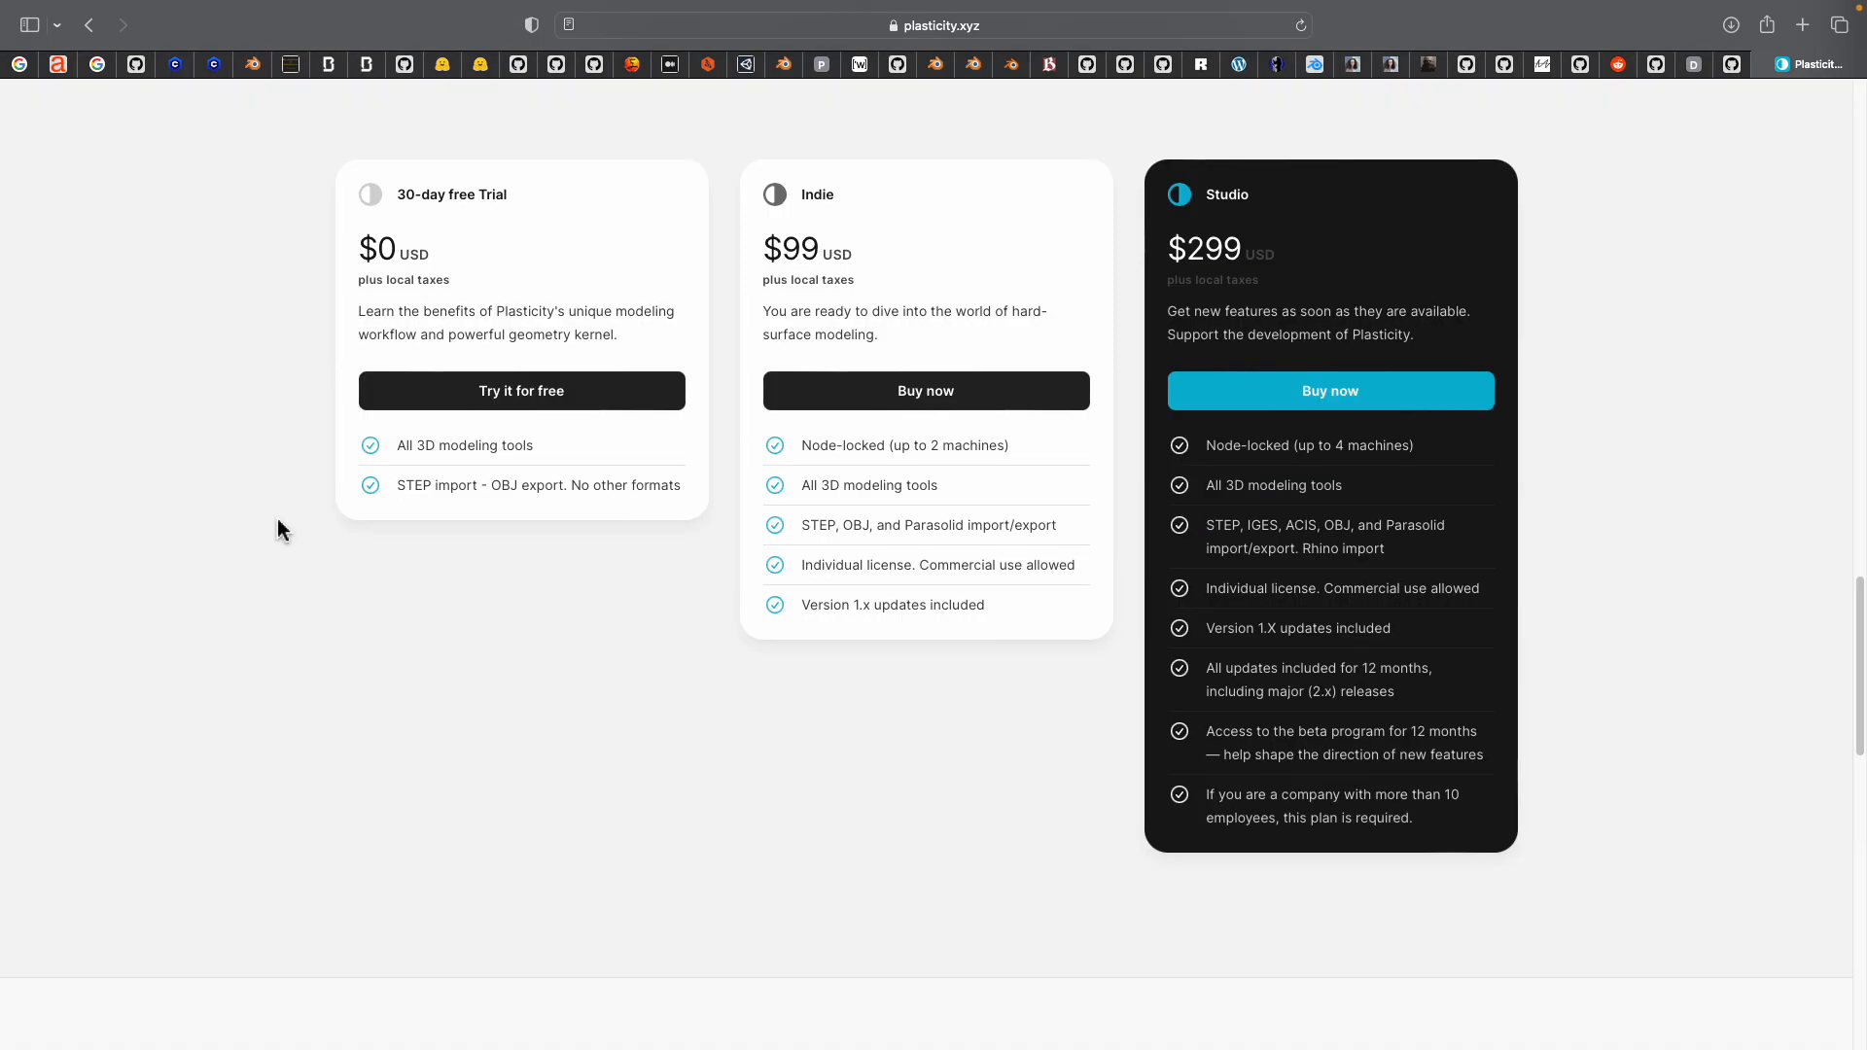
Compare the 30-day free Trial, Indie and Studio plans, including their prices and included features
{"action": "scroll", "coordinate": [277, 517], "scroll_direction": "up", "scroll_amount": 2}
{"action": "scroll", "coordinate": [303, 505], "scroll_direction": "down", "scroll_amount": 2}
{"action": "scroll", "coordinate": [301, 500], "scroll_direction": "up", "scroll_amount": 4}
{"action": "scroll", "coordinate": [551, 350], "scroll_direction": "down", "scroll_amount": 1}
{"action": "scroll", "coordinate": [817, 457], "scroll_direction": "down", "scroll_amount": 1}
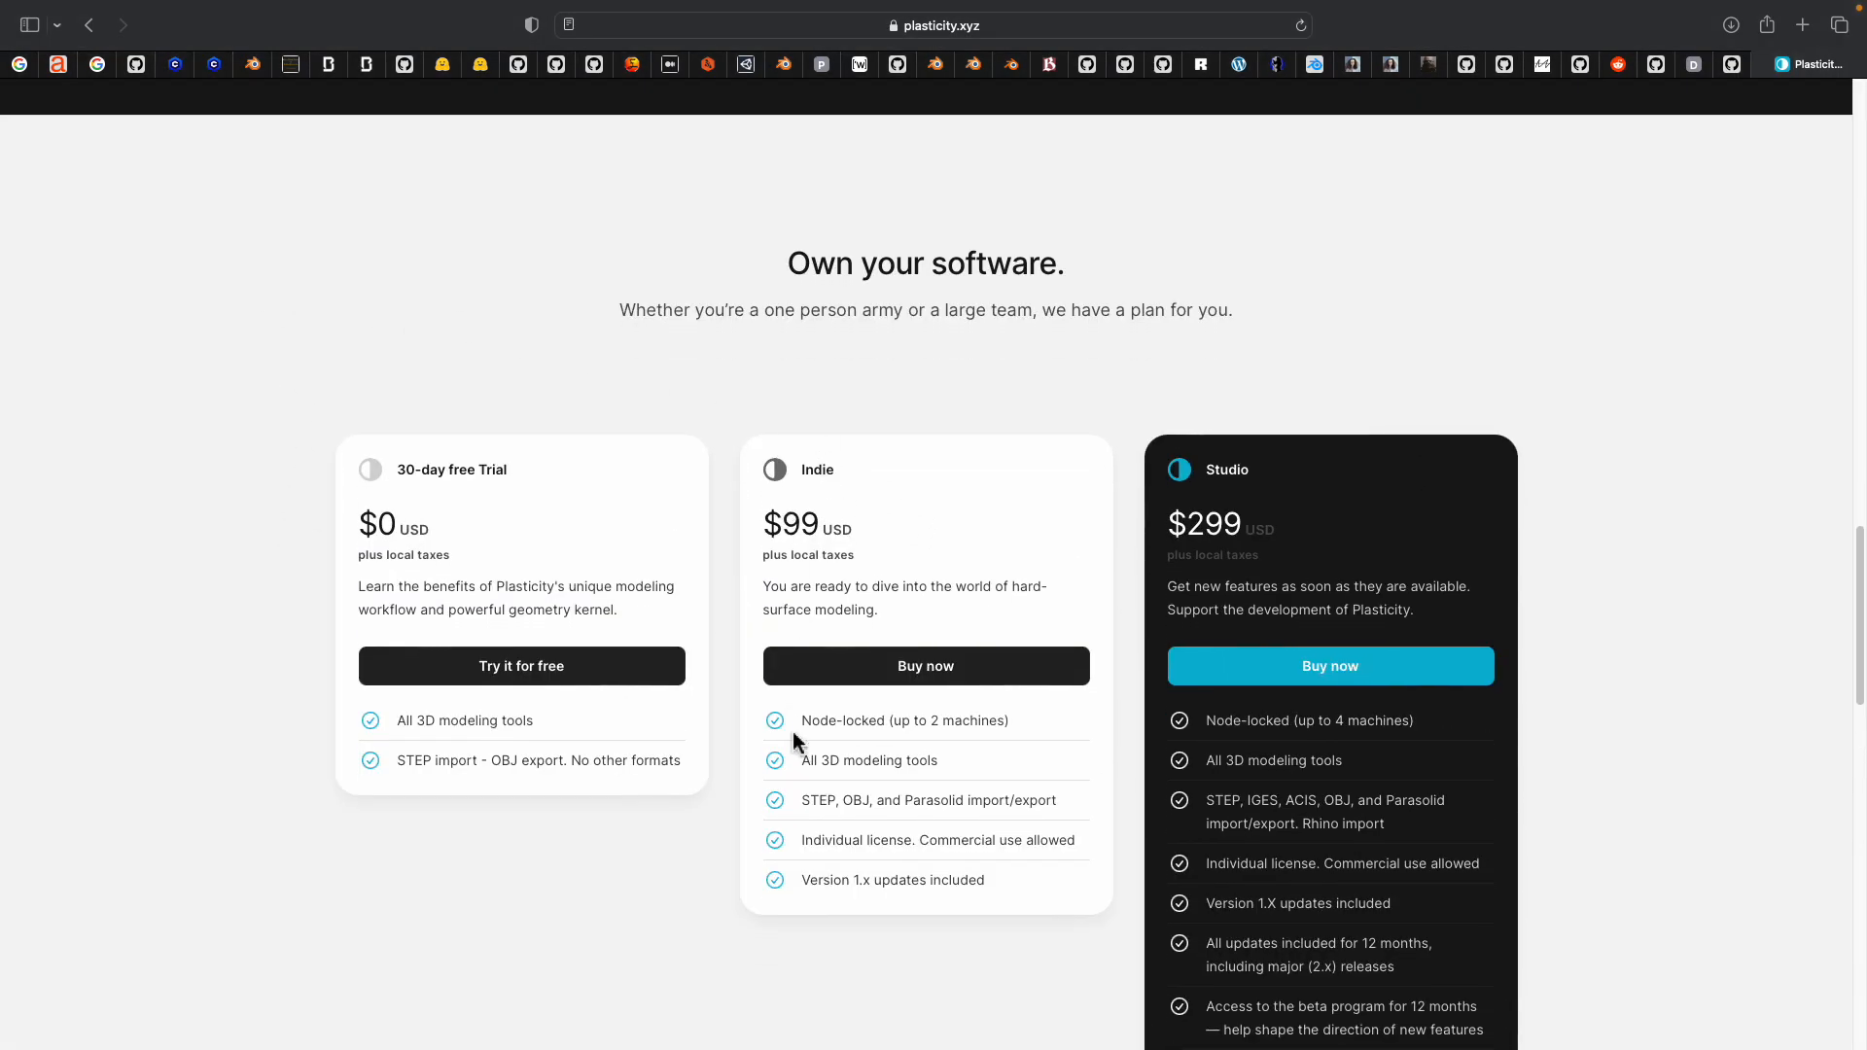
{"action": "scroll", "coordinate": [1119, 402], "scroll_direction": "down", "scroll_amount": 1}
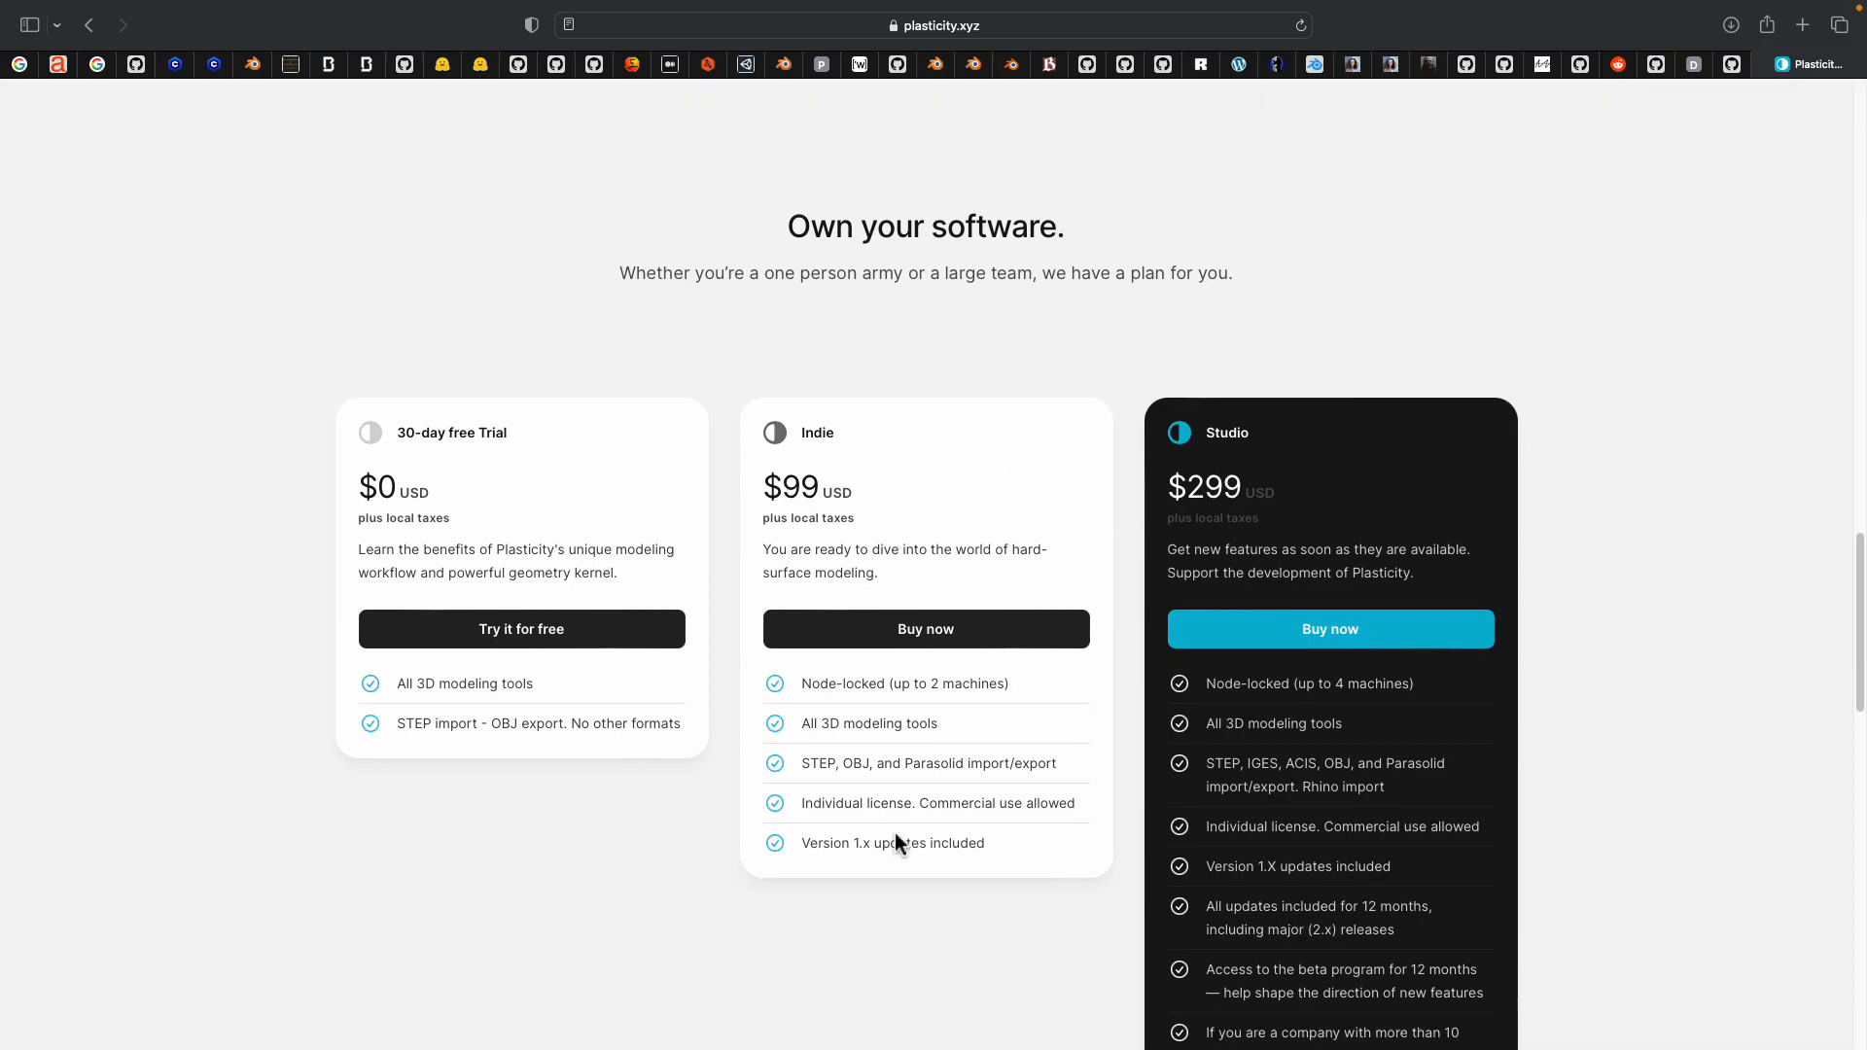
{"action": "triple_click", "coordinate": [786, 488]}
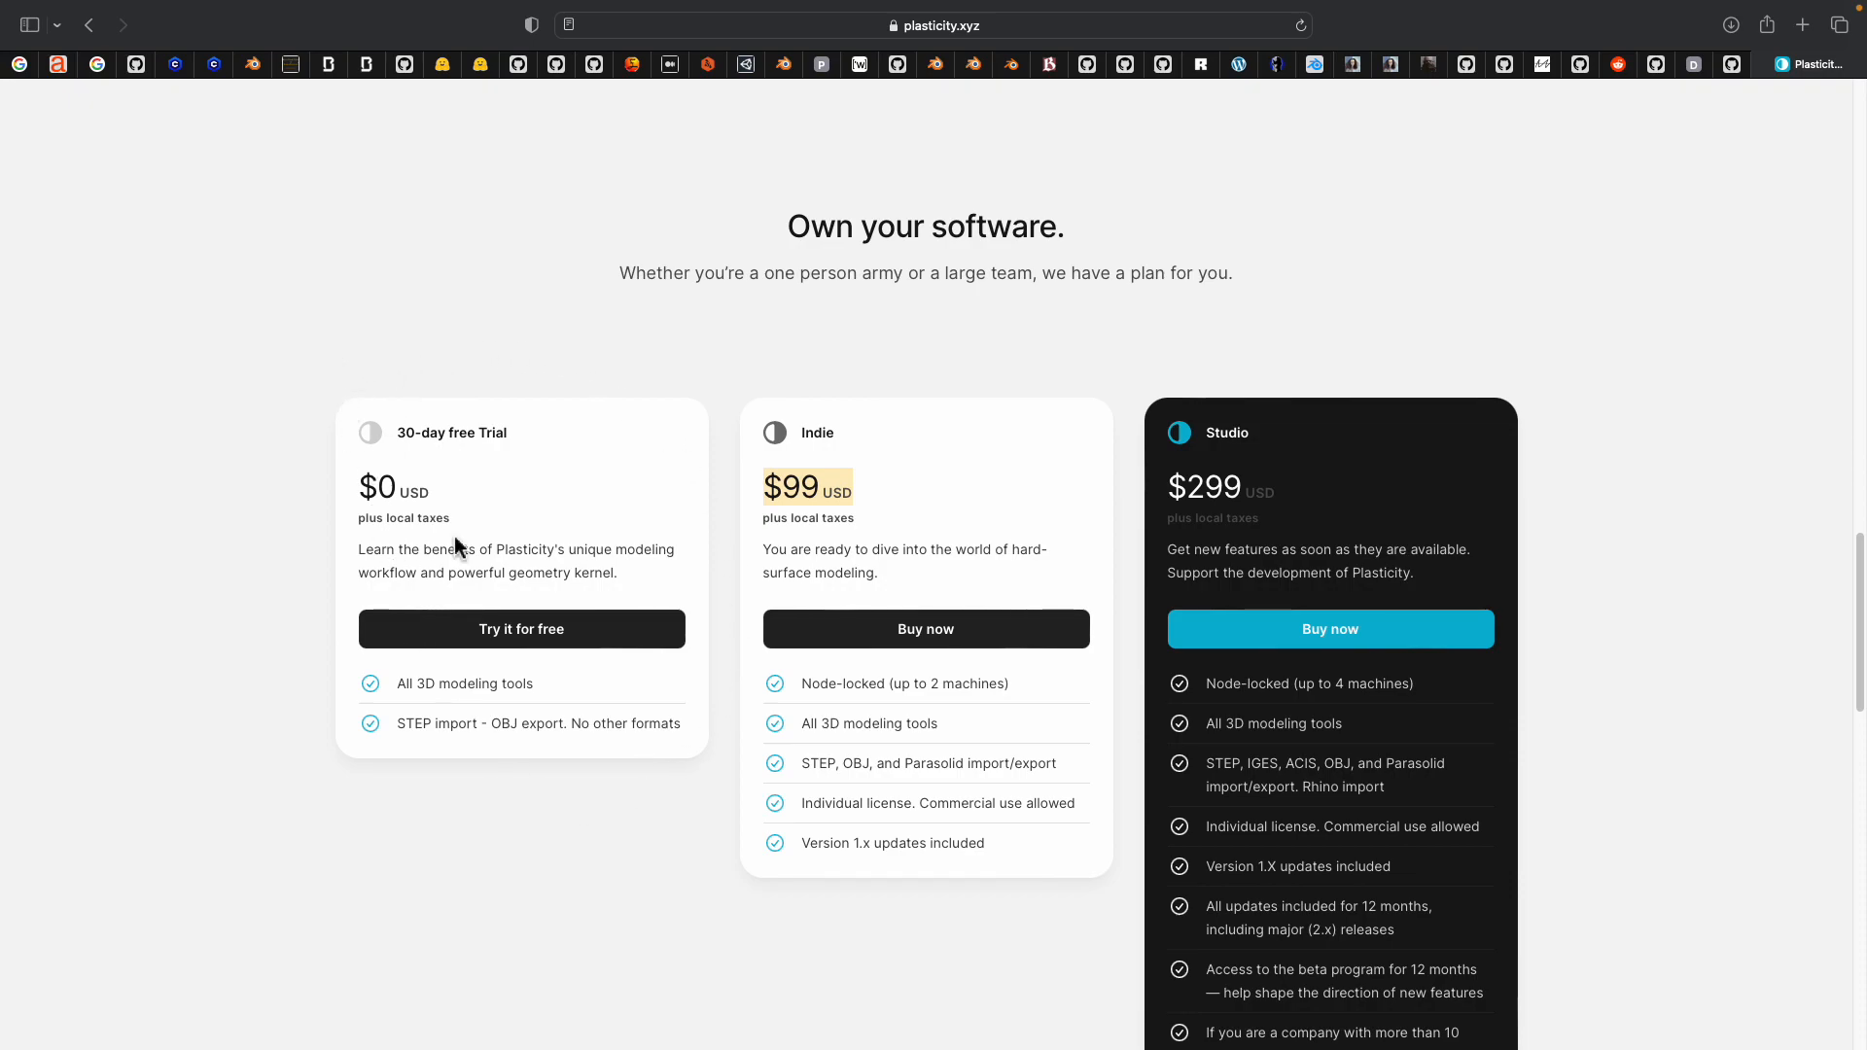
{"action": "left_click_drag", "start_coordinate": [512, 433], "coordinate": [362, 416]}
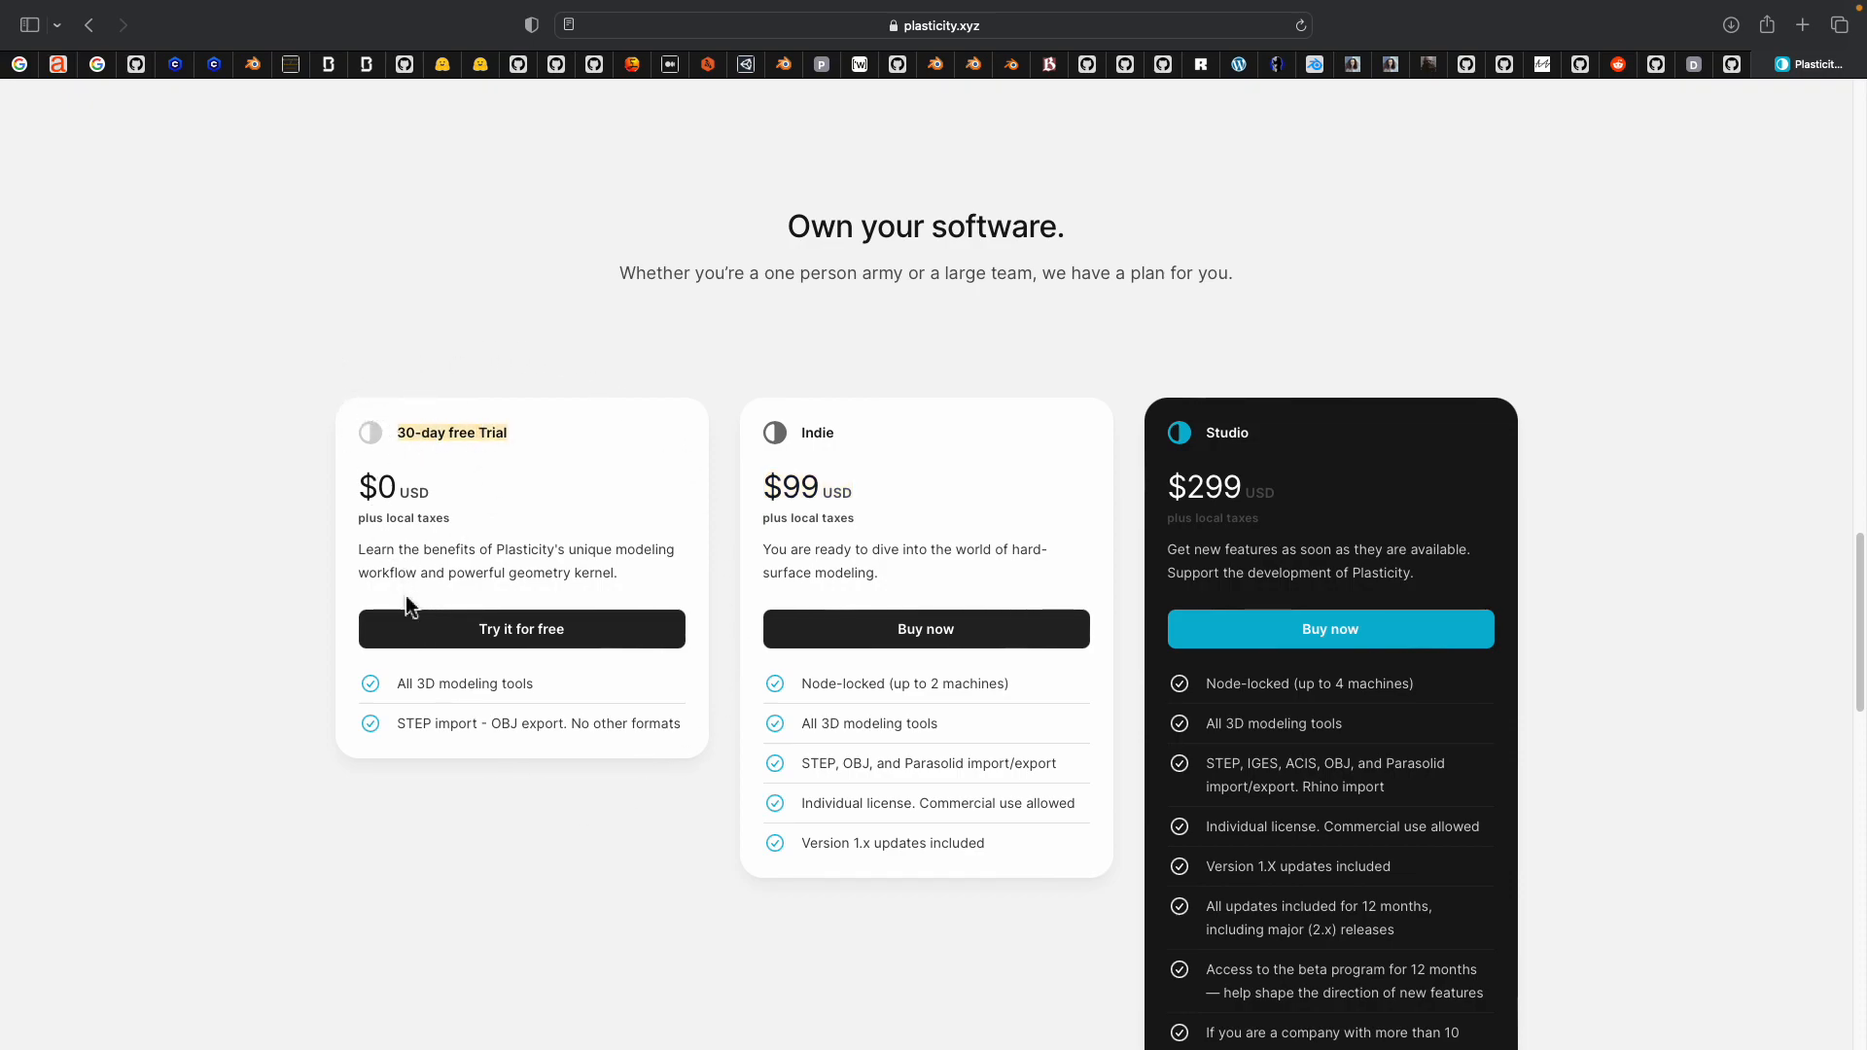
{"action": "scroll", "coordinate": [409, 642], "scroll_direction": "down", "scroll_amount": 2}
{"action": "left_click_drag", "start_coordinate": [424, 654], "coordinate": [581, 657]}
{"action": "scroll", "coordinate": [581, 677], "scroll_direction": "down", "scroll_amount": 5}
{"action": "scroll", "coordinate": [583, 676], "scroll_direction": "up", "scroll_amount": 14}
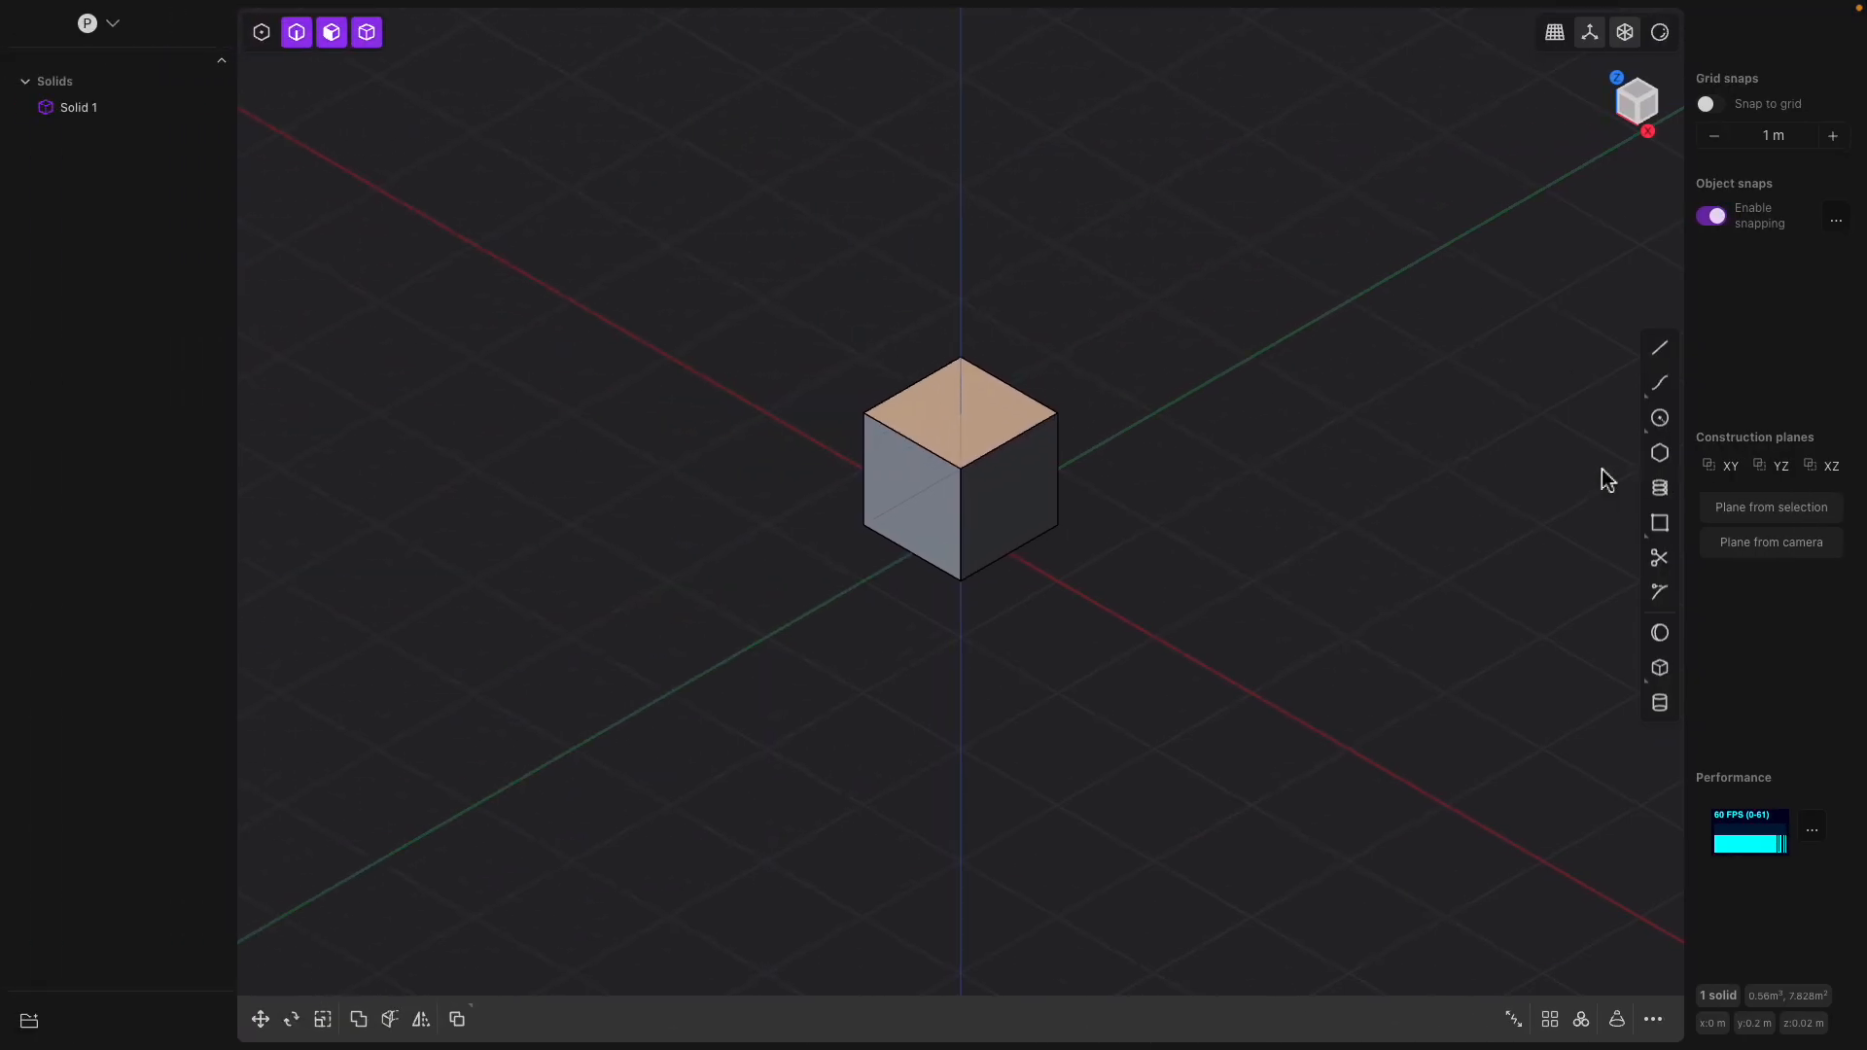
Switch to the Plasticity application and set its keybindings to the Blender preset
{"action": "mouse_move", "coordinate": [165, 31]}
{"action": "middle_click_drag", "start_coordinate": [1096, 479], "coordinate": [1137, 471]}
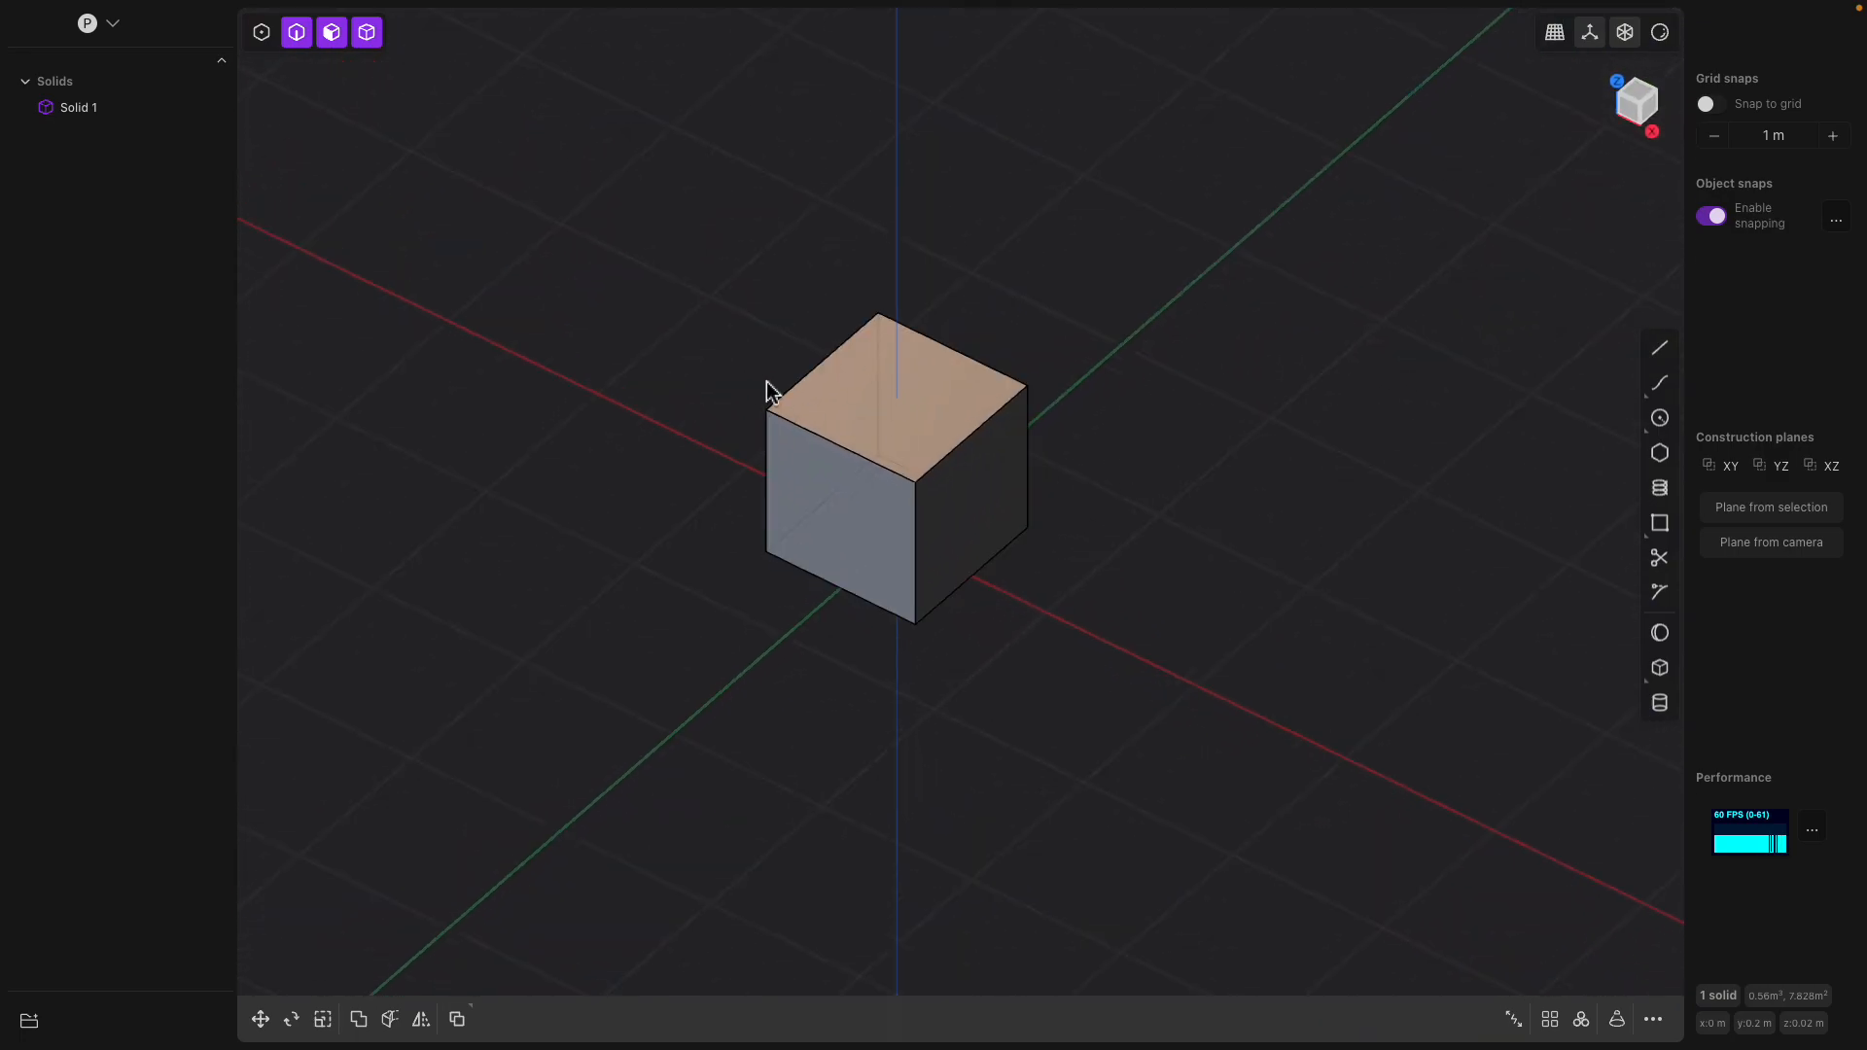
{"action": "left_click", "coordinate": [442, 14]}
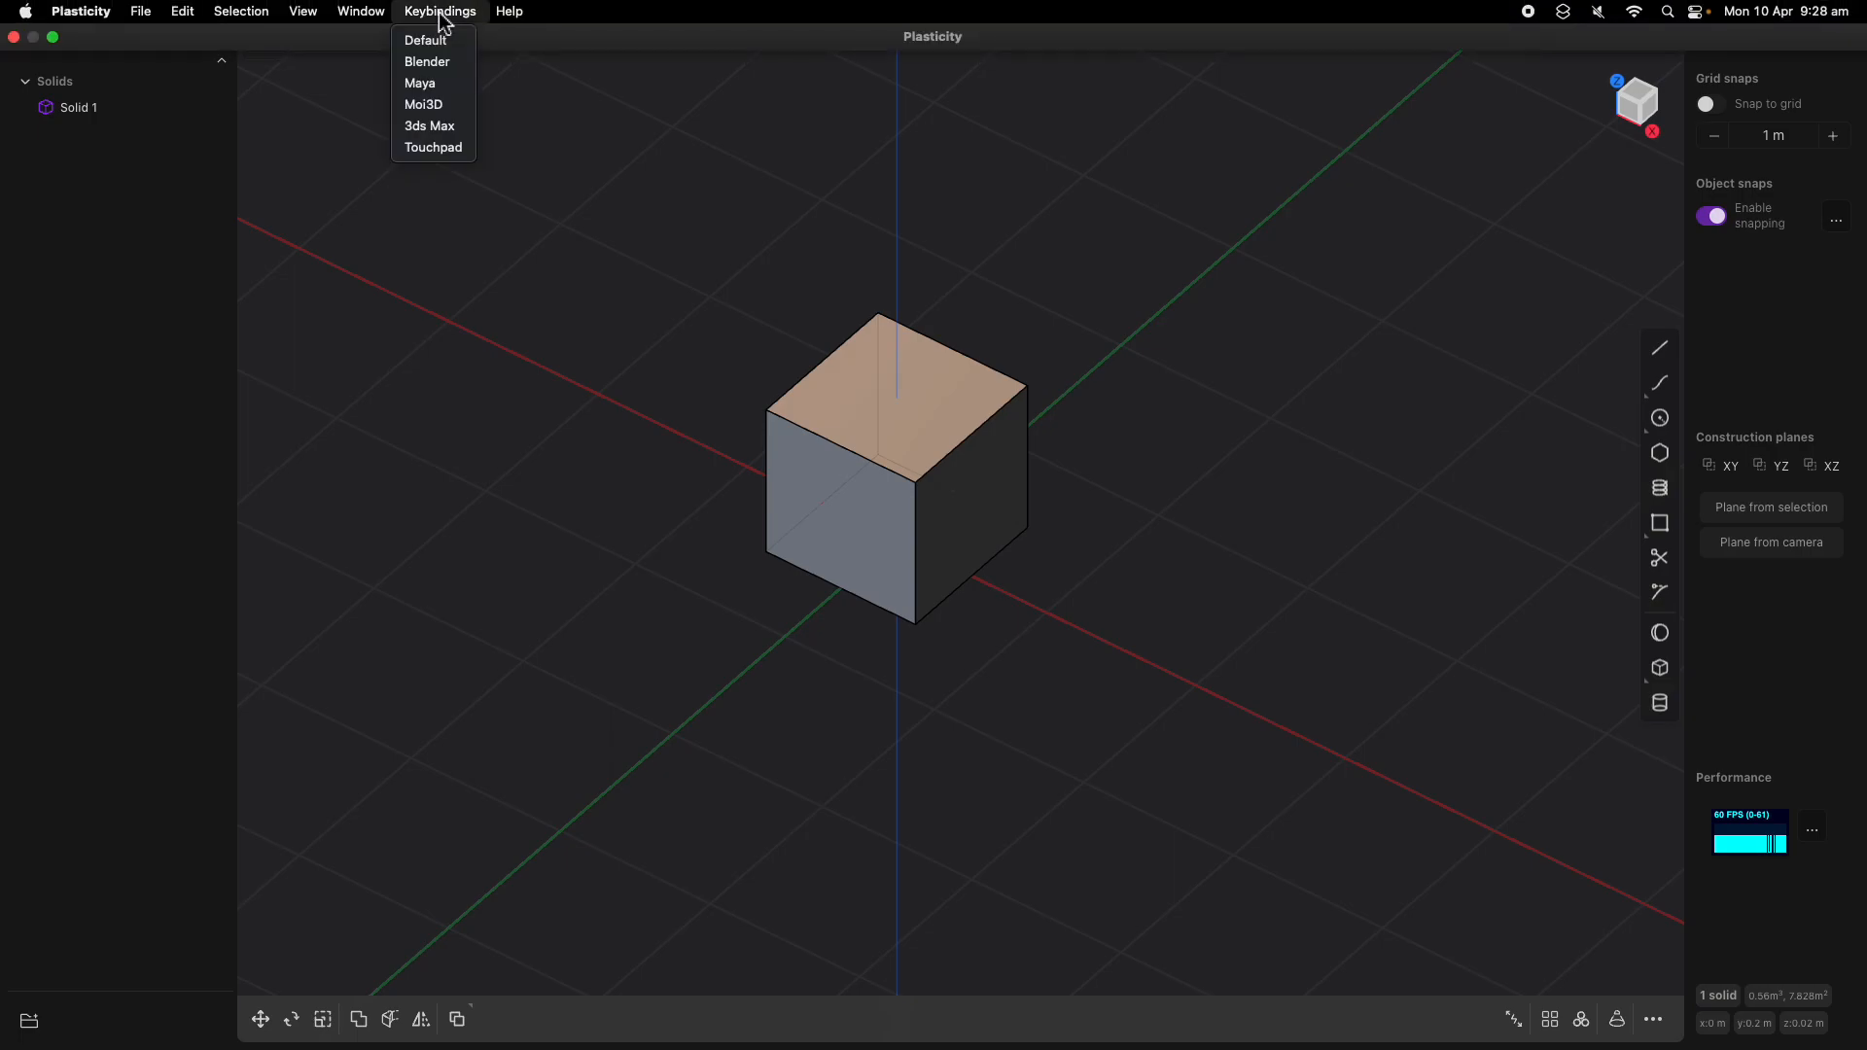
{"action": "left_click", "coordinate": [453, 66]}
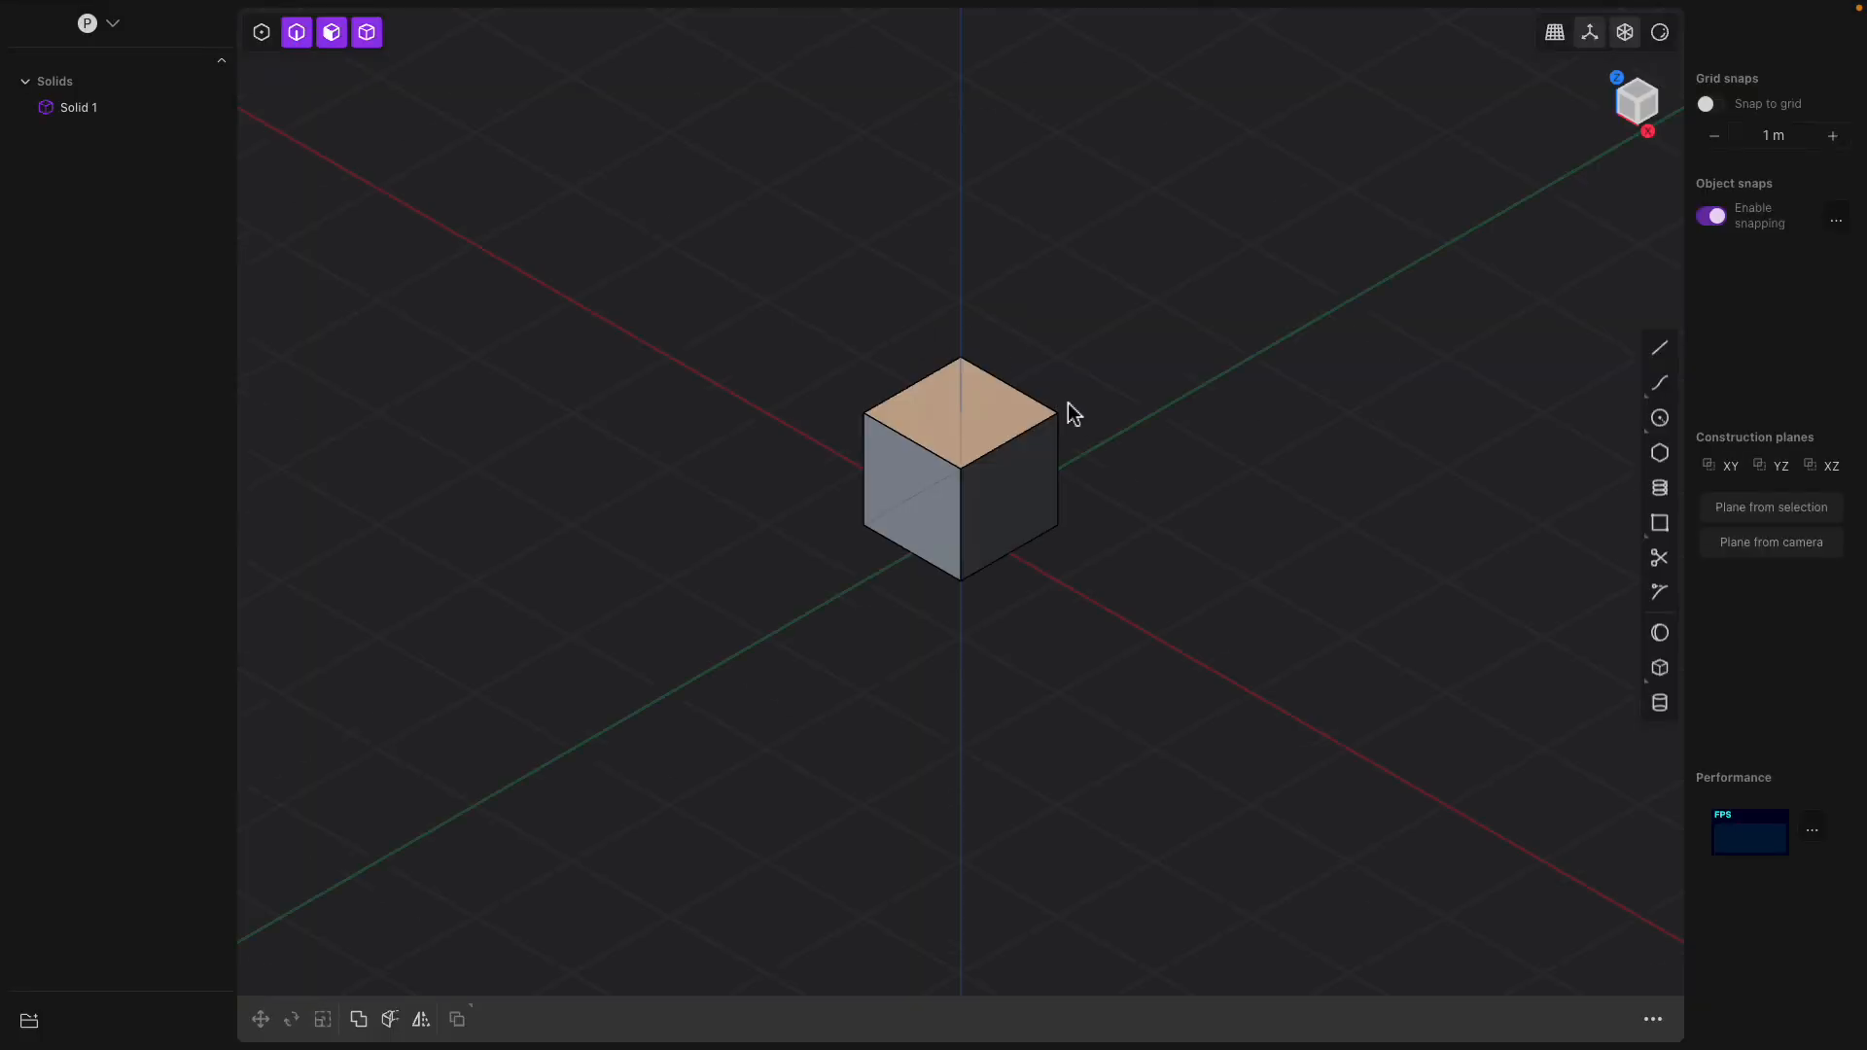
Examine the default cube from different viewing angles and distances
{"action": "mouse_move", "coordinate": [1092, 471]}
{"action": "middle_mouse_down"}
{"action": "mouse_move", "coordinate": [1105, 392]}
{"action": "mouse_move", "coordinate": [1083, 437]}
{"action": "mouse_move", "coordinate": [1167, 499]}
{"action": "mouse_move", "coordinate": [1079, 513]}
{"action": "mouse_move", "coordinate": [1070, 479]}
{"action": "mouse_move", "coordinate": [1096, 459]}
{"action": "middle_mouse_up"}
{"action": "scroll", "coordinate": [1094, 458], "scroll_direction": "up", "scroll_amount": 5}
{"action": "scroll", "coordinate": [1094, 460], "scroll_direction": "down", "scroll_amount": 6}
{"action": "scroll", "coordinate": [1090, 460], "scroll_direction": "up", "scroll_amount": 5}
{"action": "scroll", "coordinate": [1091, 459], "scroll_direction": "down", "scroll_amount": 5}
{"action": "scroll", "coordinate": [620, 482], "scroll_direction": "up", "scroll_amount": 4}
{"action": "scroll", "coordinate": [627, 491], "scroll_direction": "down", "scroll_amount": 3}
{"action": "scroll", "coordinate": [840, 515], "scroll_direction": "up", "scroll_amount": 5}
{"action": "scroll", "coordinate": [826, 506], "scroll_direction": "down", "scroll_amount": 4}
{"action": "scroll", "coordinate": [471, 442], "scroll_direction": "up", "scroll_amount": 3}
{"action": "scroll", "coordinate": [465, 434], "scroll_direction": "down", "scroll_amount": 3}
{"action": "scroll", "coordinate": [1177, 447], "scroll_direction": "up", "scroll_amount": 3}
{"action": "scroll", "coordinate": [1177, 447], "scroll_direction": "down", "scroll_amount": 3}
{"action": "middle_click_drag", "start_coordinate": [935, 437], "coordinate": [1144, 354]}
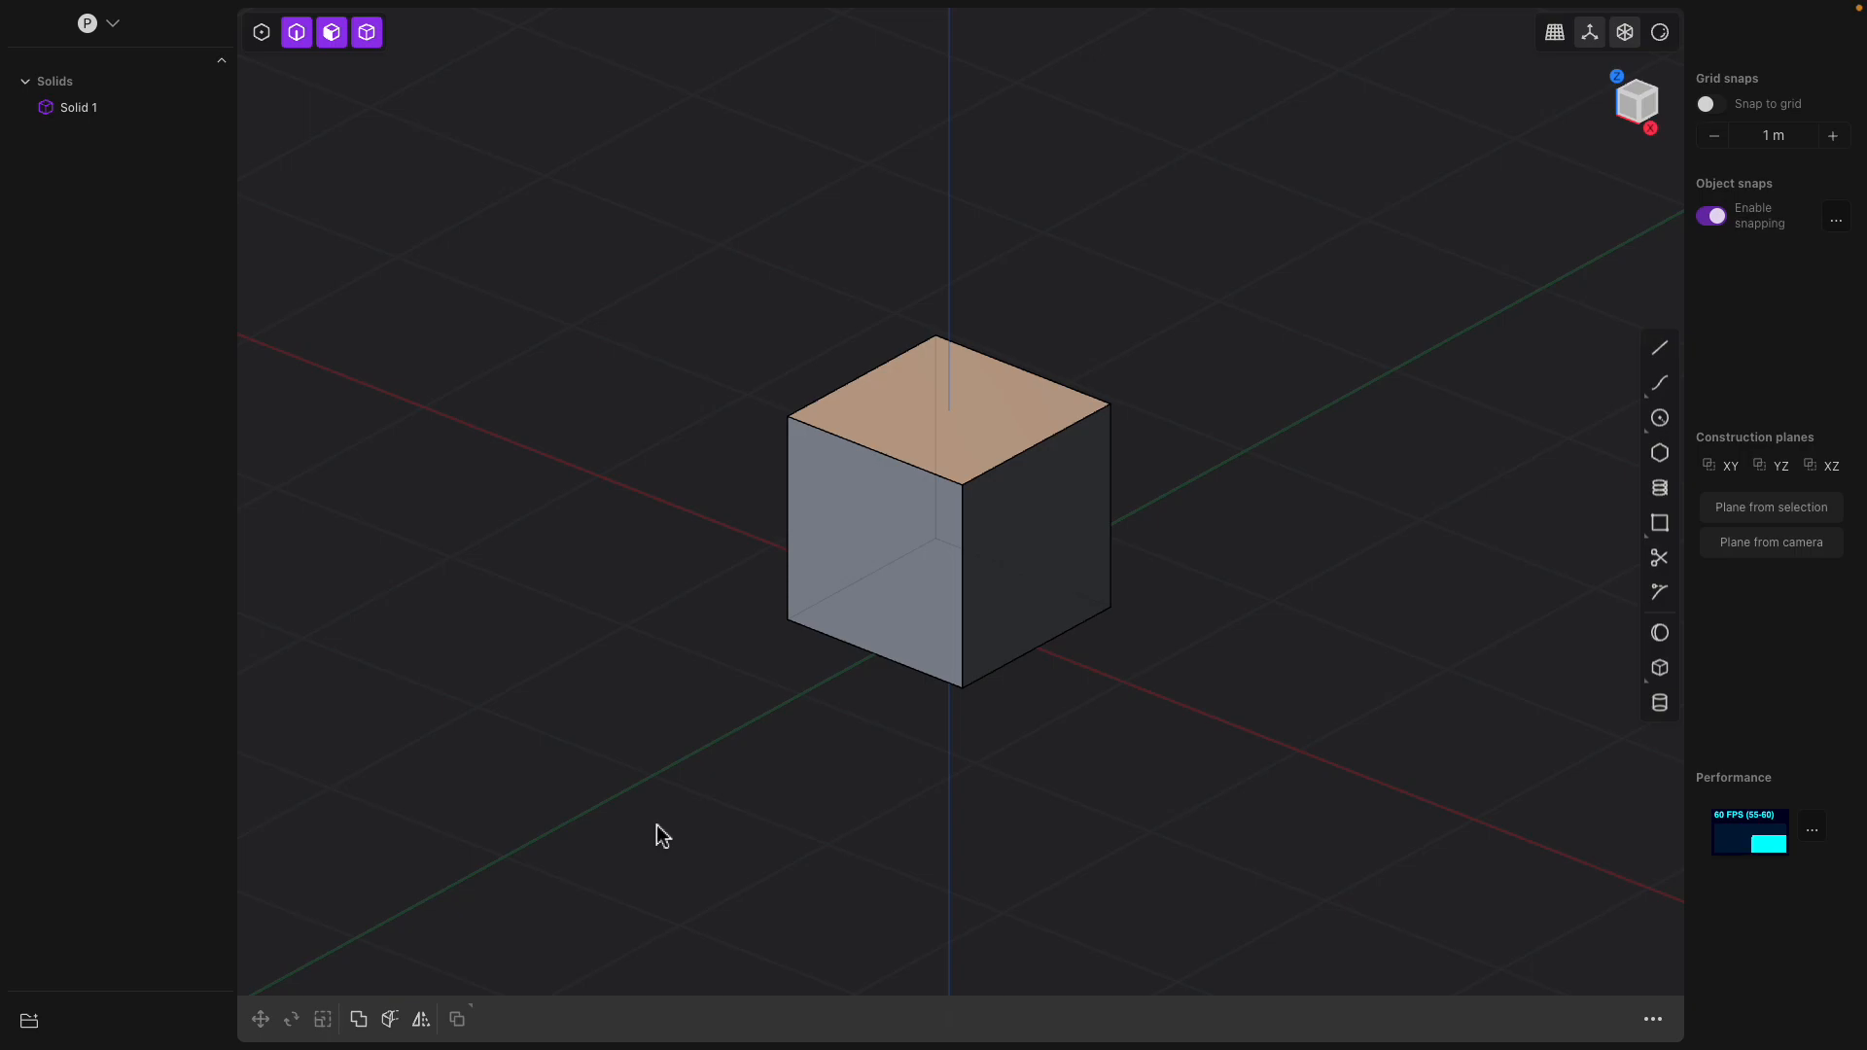
{"action": "middle_click_drag", "start_coordinate": [737, 780], "coordinate": [771, 782]}
{"action": "scroll", "coordinate": [771, 783], "scroll_direction": "up", "scroll_amount": 2}
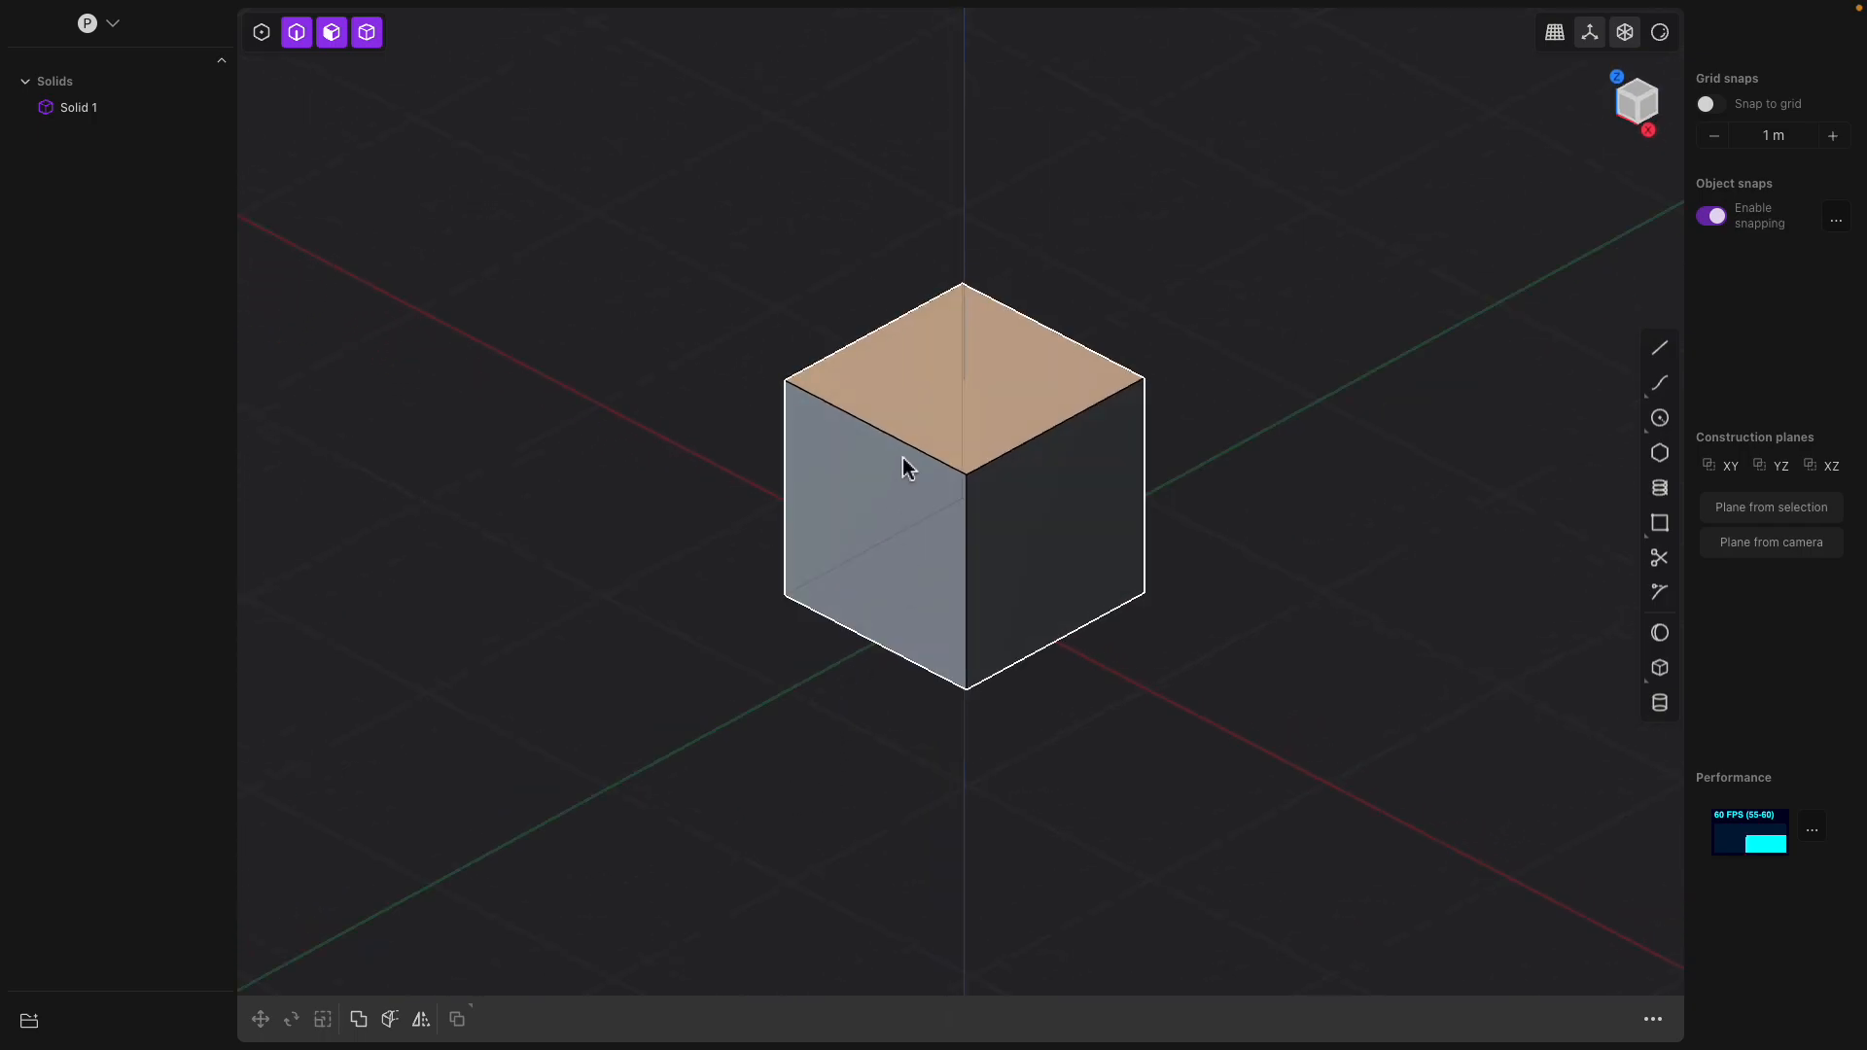
Offset the cube's side face on the negative Y side outward by about 0.29 m
{"action": "left_click", "coordinate": [895, 497]}
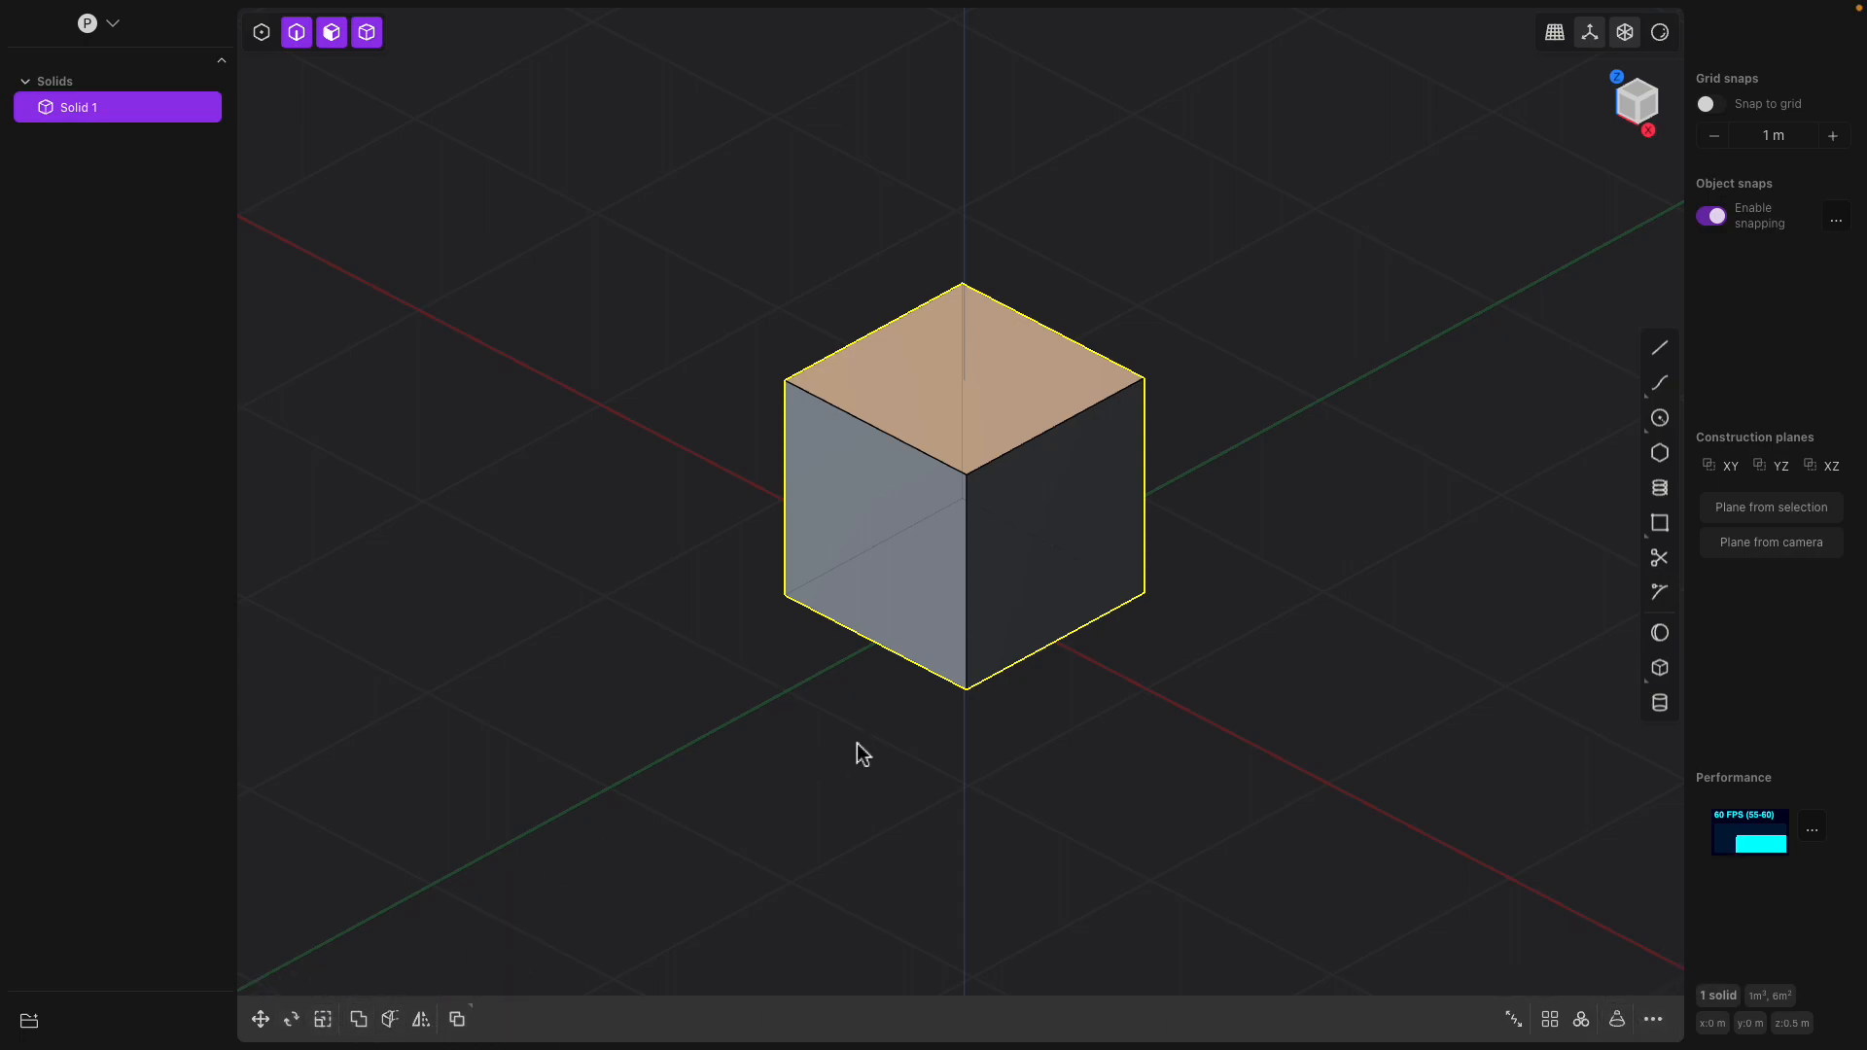
{"action": "scroll", "coordinate": [855, 745], "scroll_direction": "up", "scroll_amount": 1}
{"action": "scroll", "coordinate": [923, 735], "scroll_direction": "down", "scroll_amount": 1}
{"action": "middle_click_drag", "start_coordinate": [959, 723], "coordinate": [927, 745], "text": "shift"}
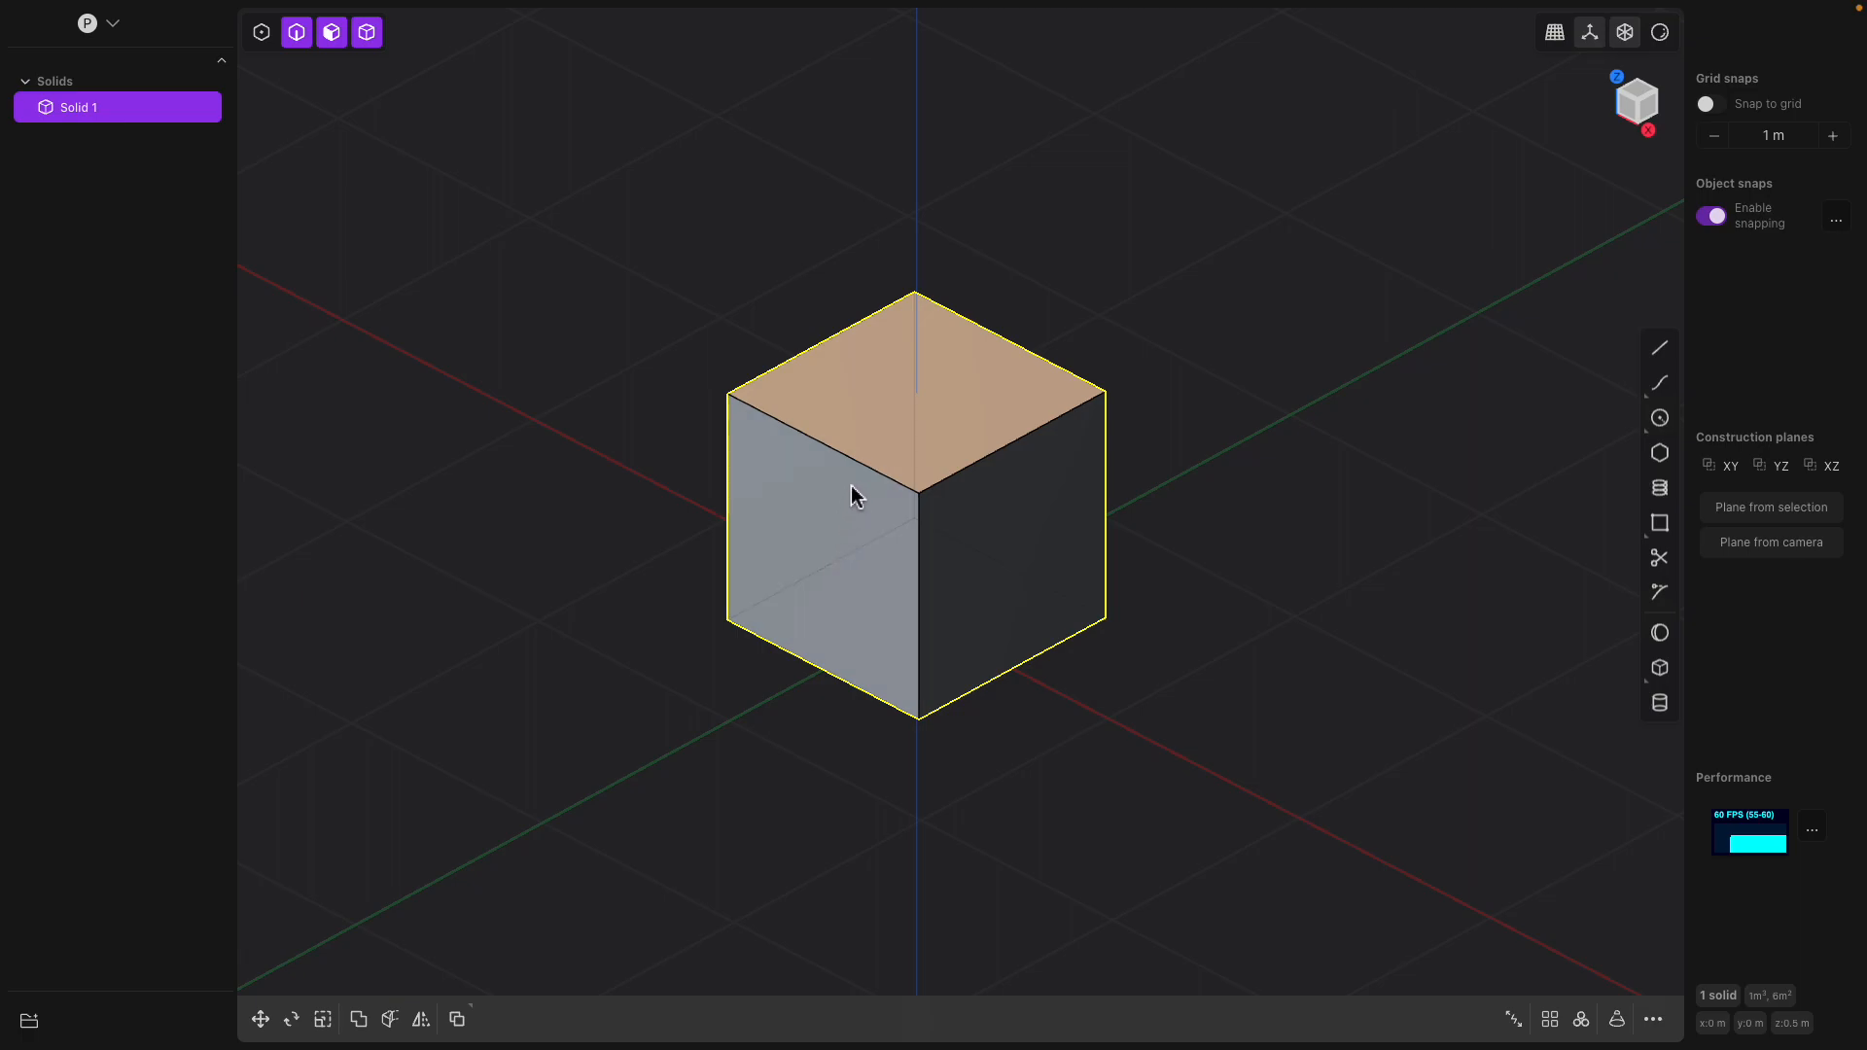
{"action": "left_click", "coordinate": [814, 537]}
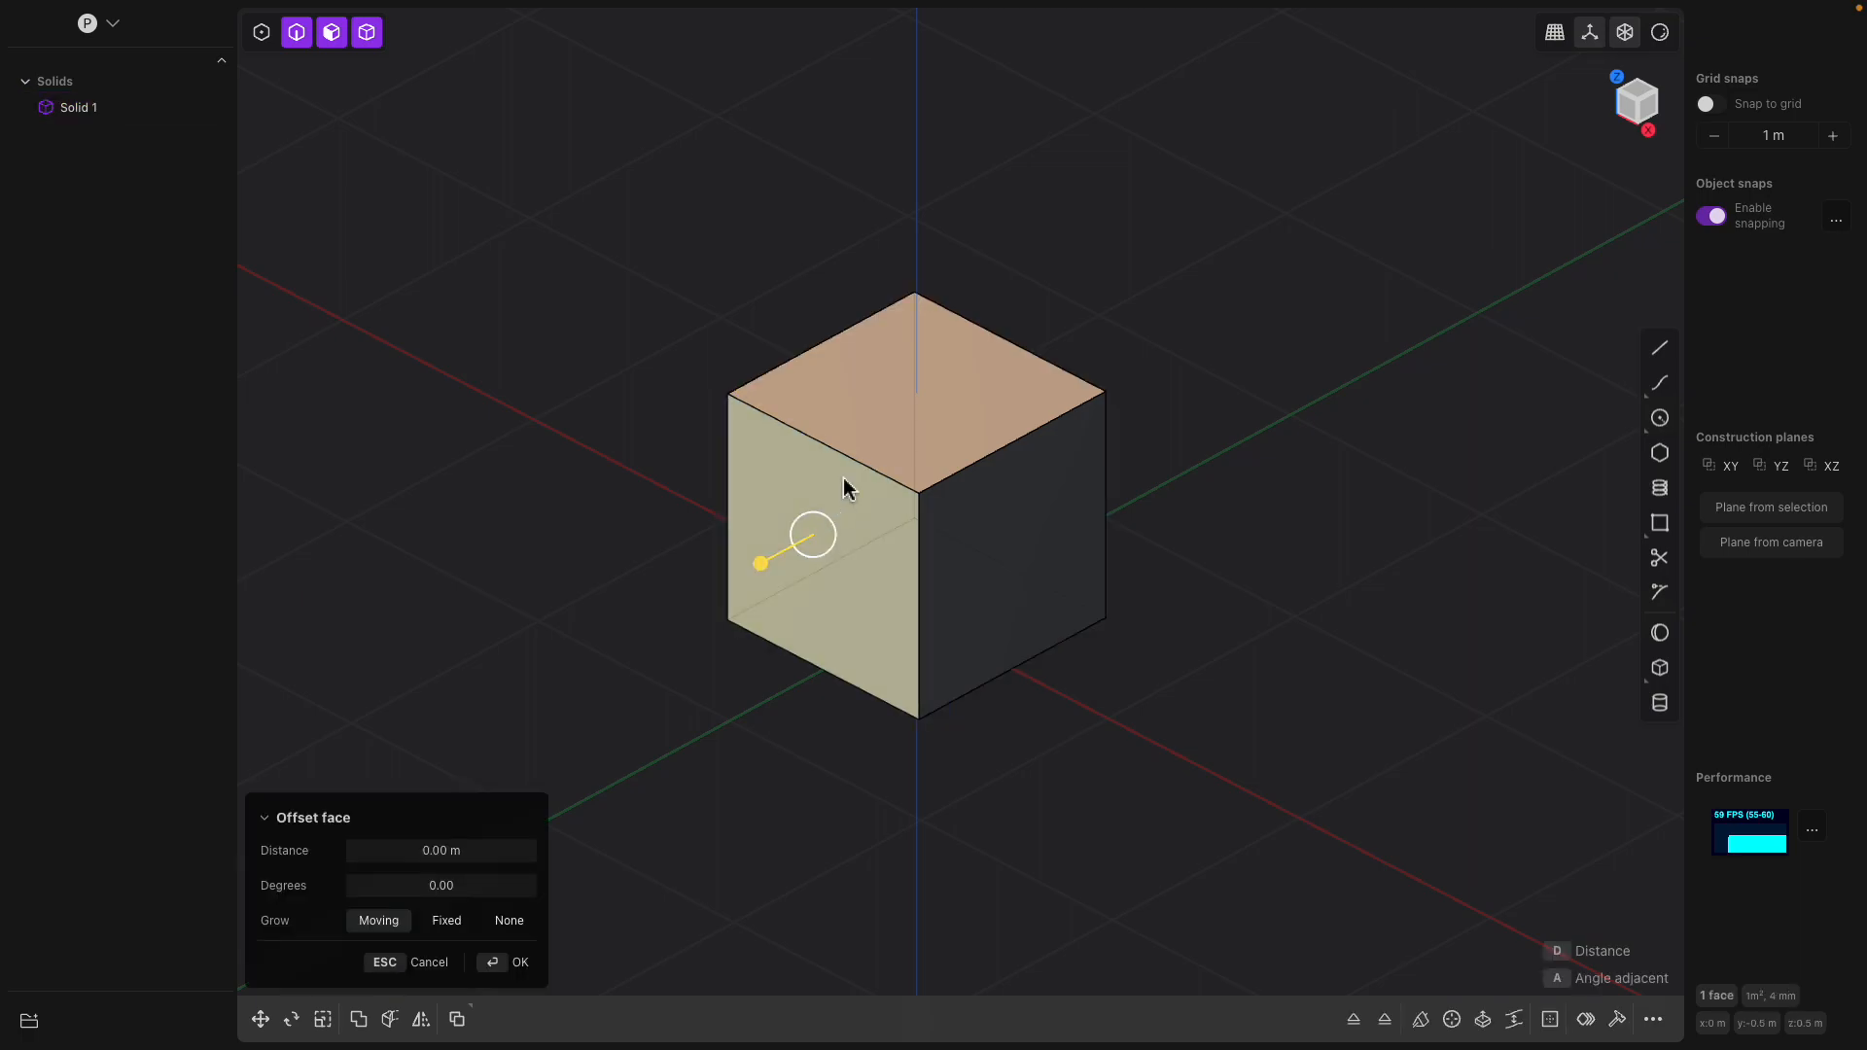
{"action": "left_click", "coordinate": [1009, 527]}
{"action": "left_click", "coordinate": [831, 508]}
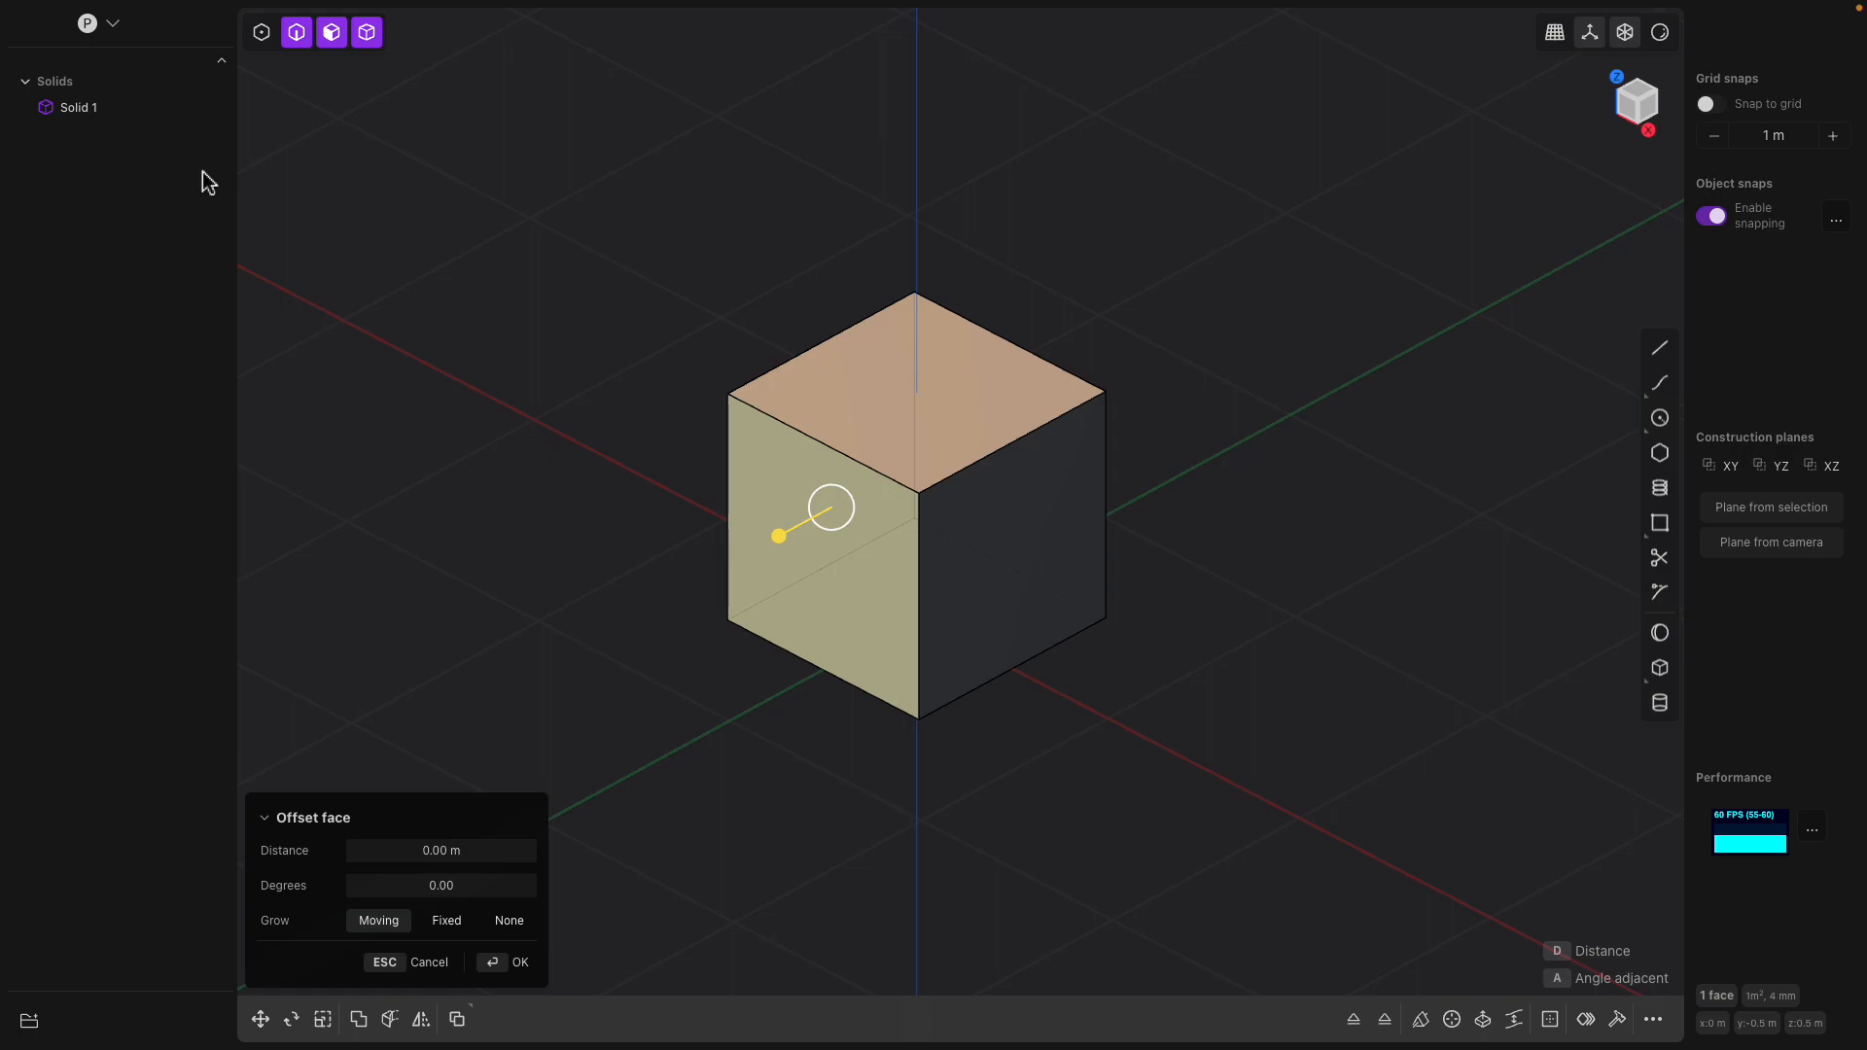
{"action": "left_click_drag", "start_coordinate": [785, 537], "coordinate": [731, 585]}
Extrude the offset end face of the box outward by about 0.55 m
{"action": "scroll", "coordinate": [716, 547], "scroll_direction": "down", "scroll_amount": 1}
{"action": "scroll", "coordinate": [793, 510], "scroll_direction": "up", "scroll_amount": 2}
{"action": "middle_click_drag", "start_coordinate": [873, 461], "coordinate": [1015, 435], "text": "shift"}
{"action": "scroll", "coordinate": [1015, 435], "scroll_direction": "up", "scroll_amount": 1}
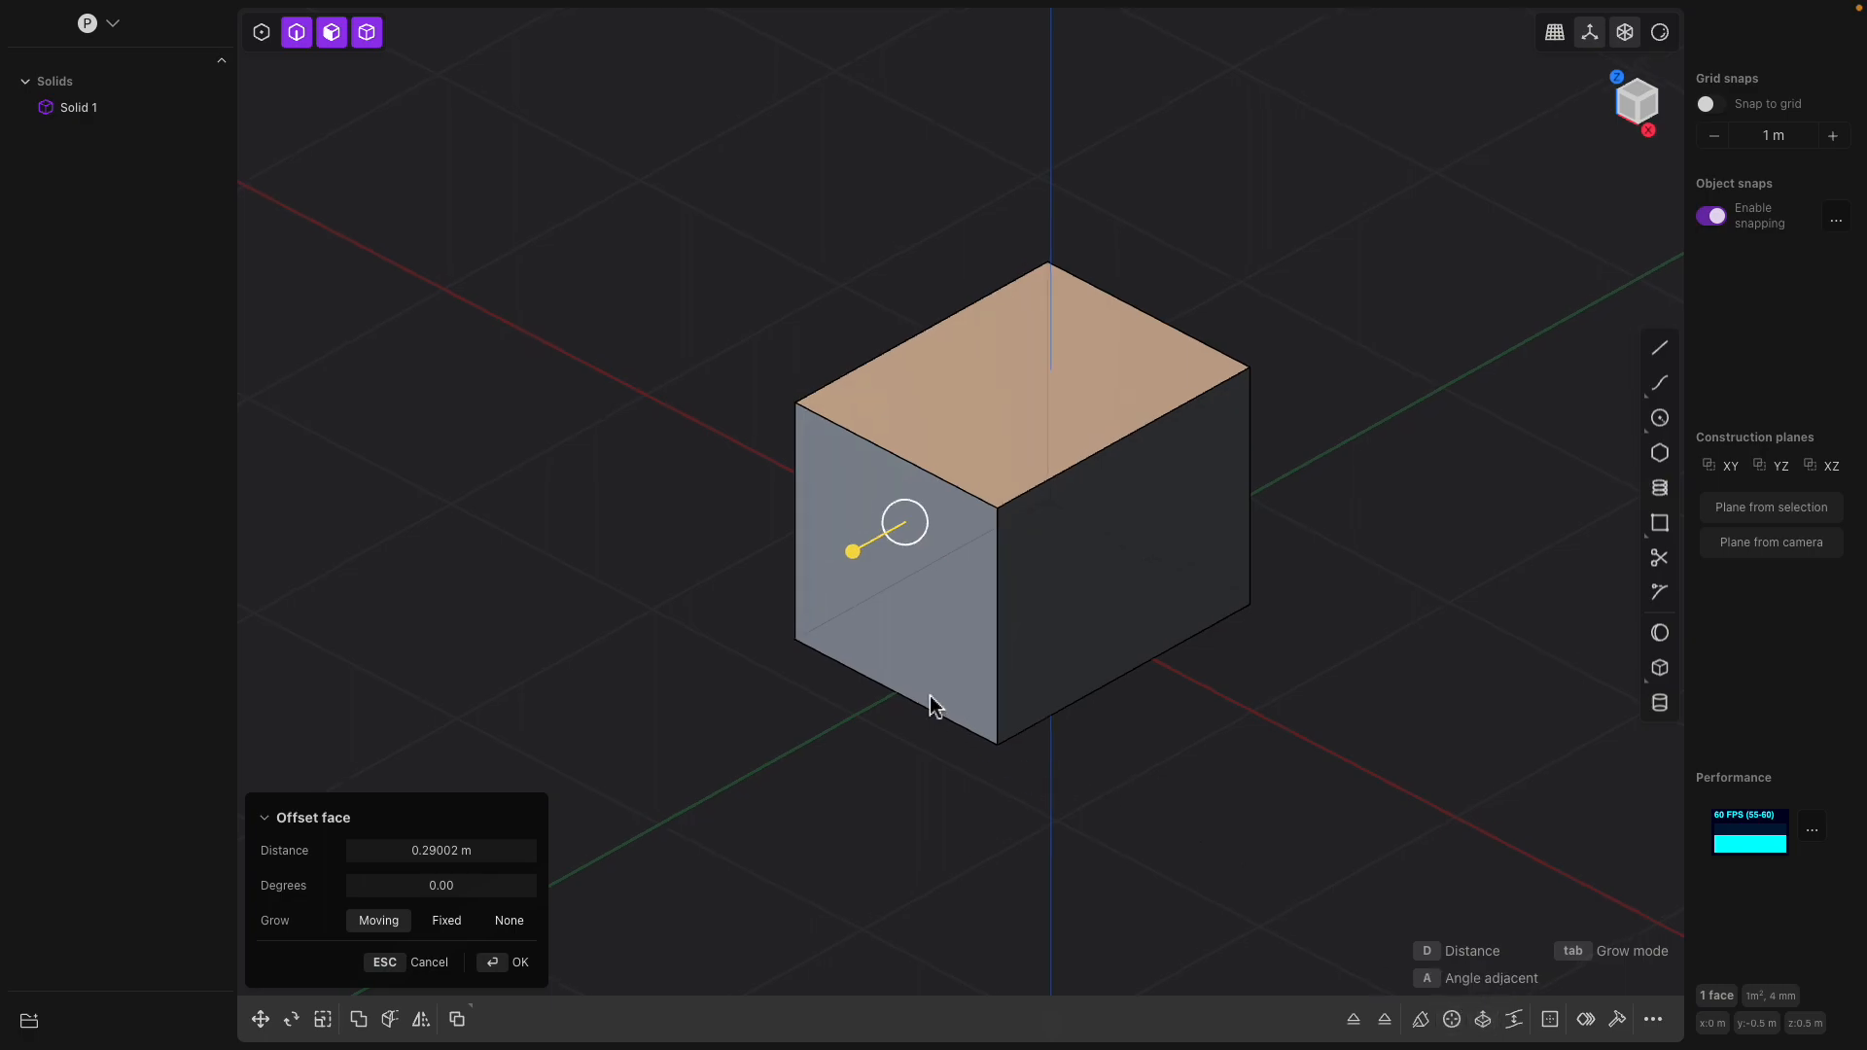
{"action": "key", "text": "e"}
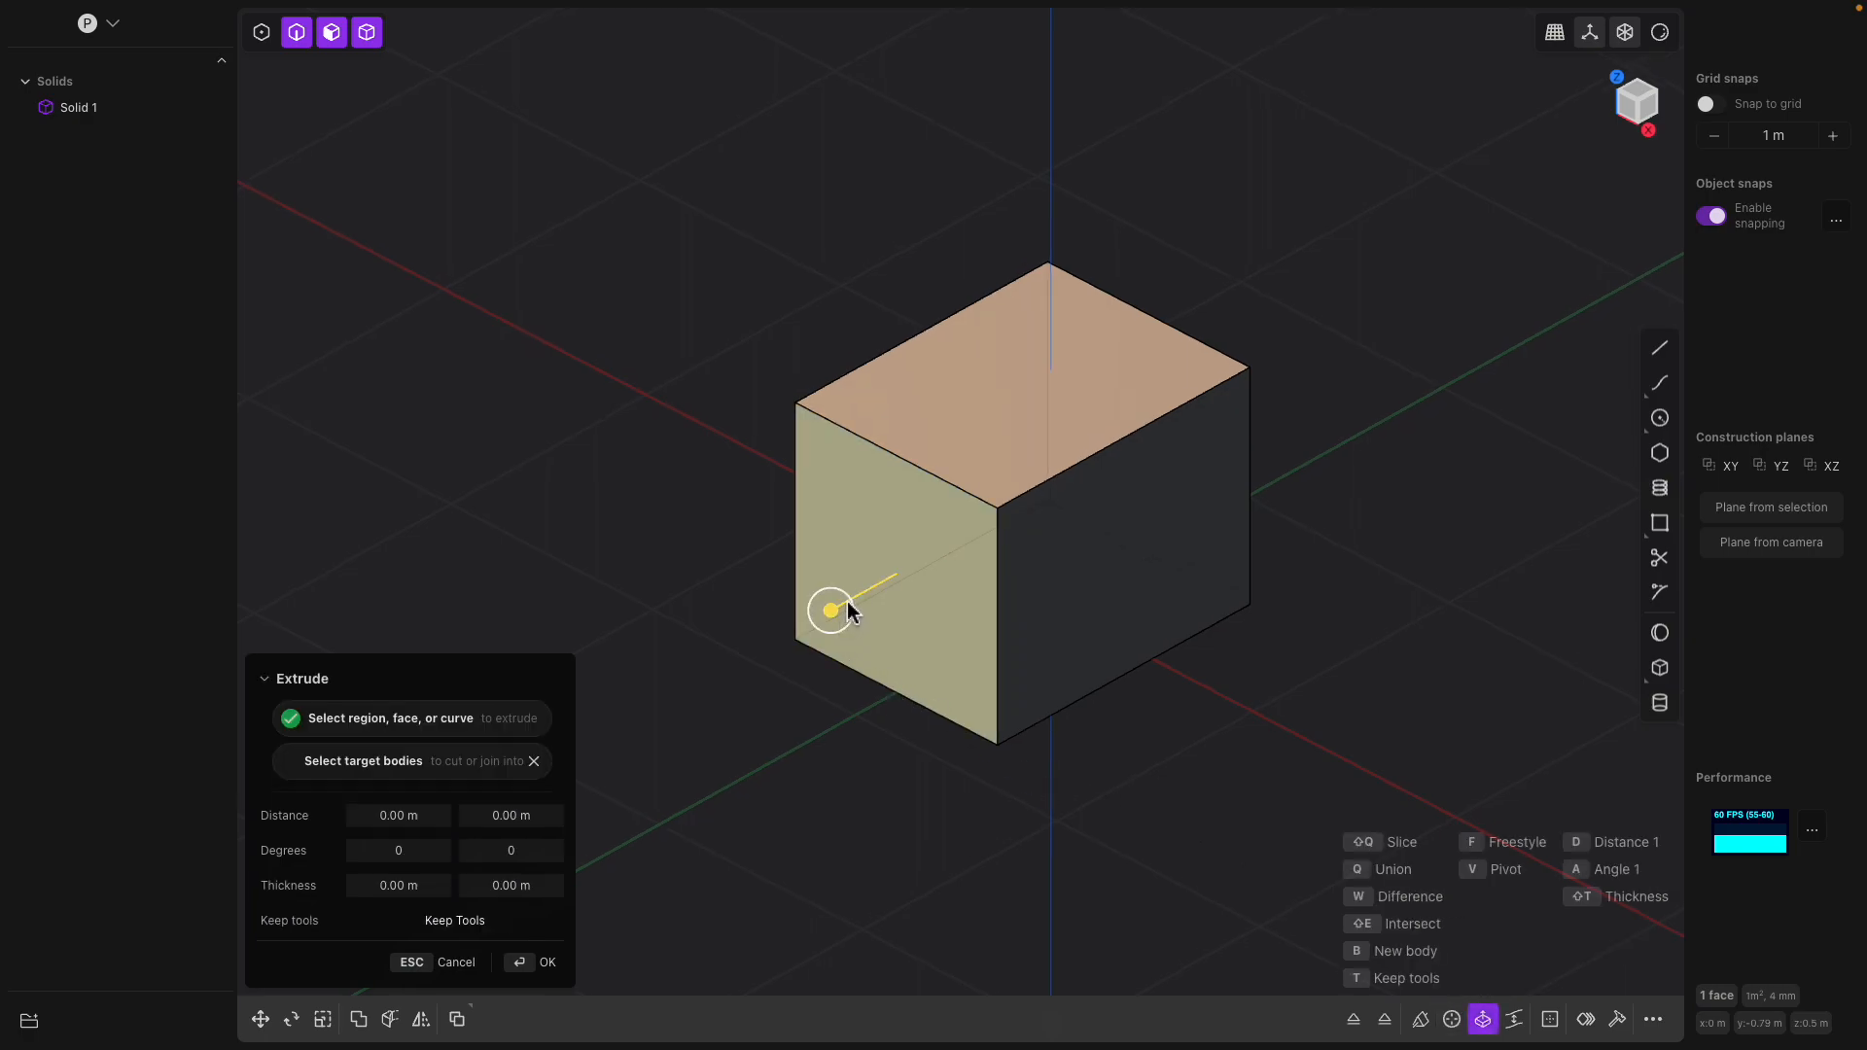
{"action": "left_click_drag", "start_coordinate": [827, 623], "coordinate": [729, 690]}
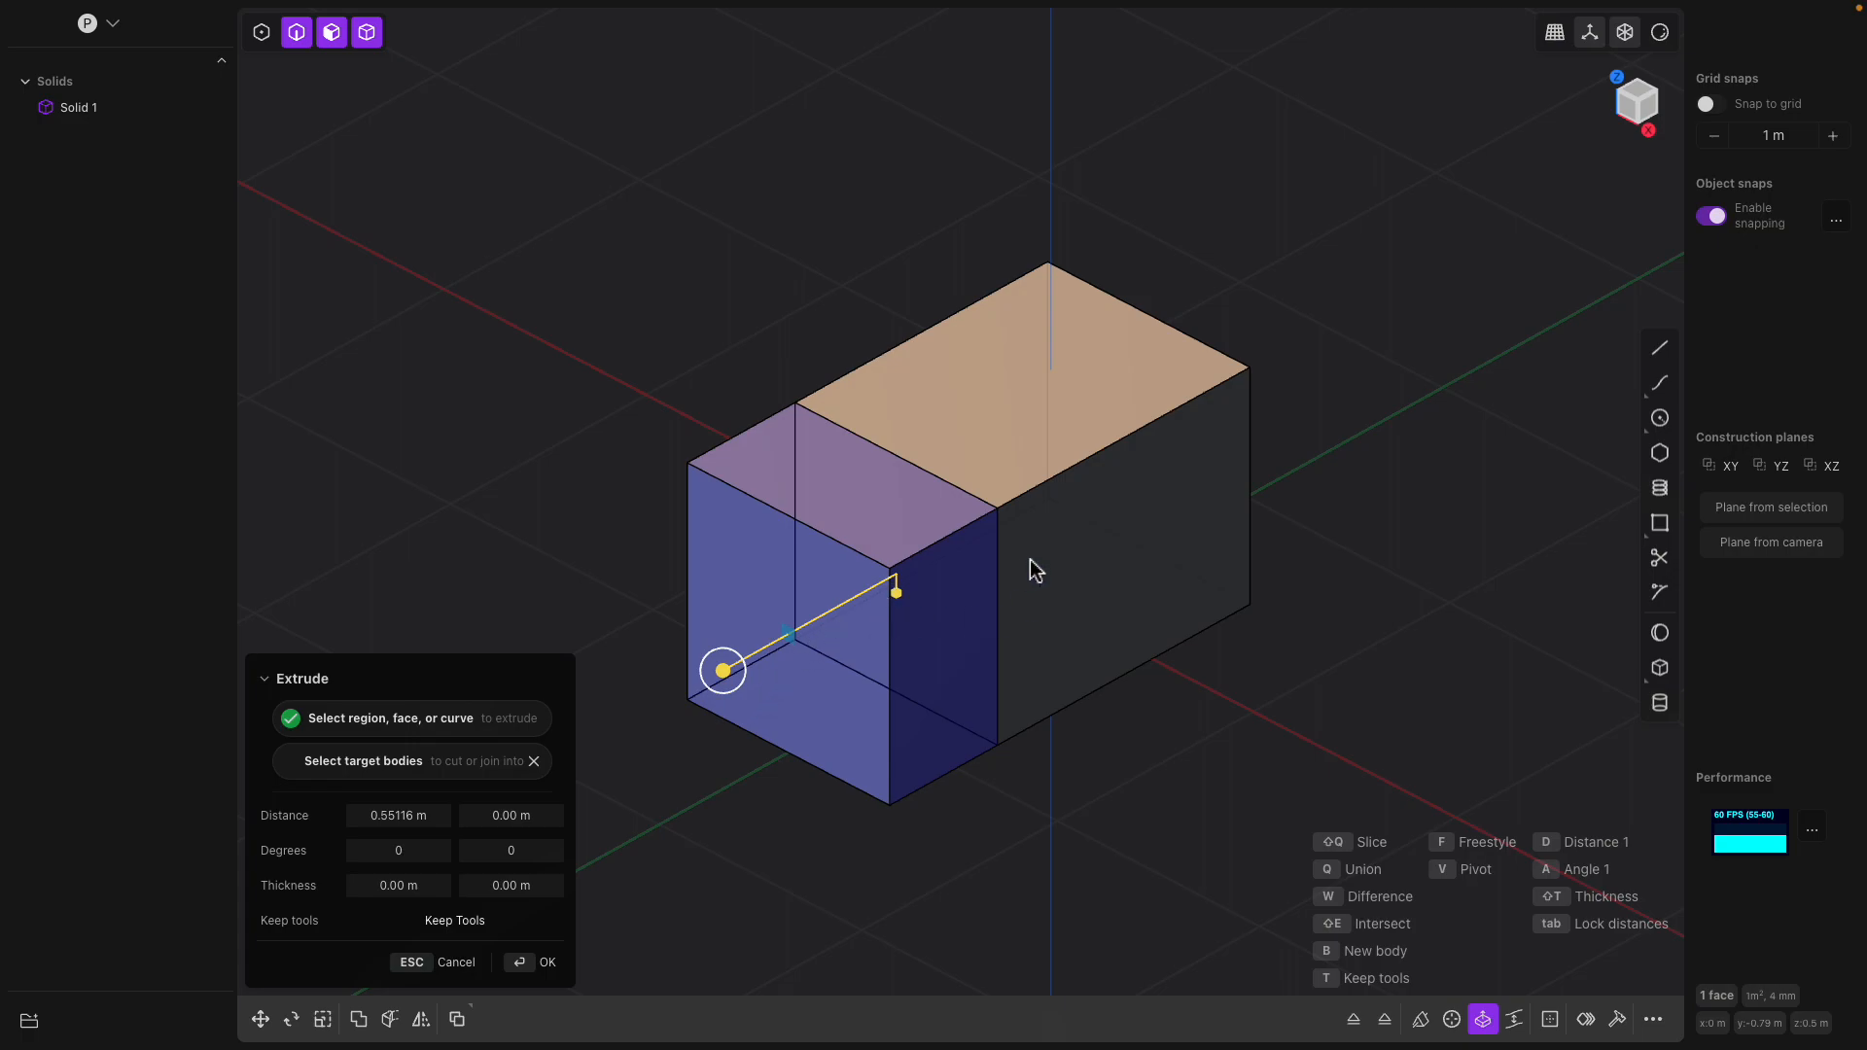
{"action": "key", "text": "Return"}
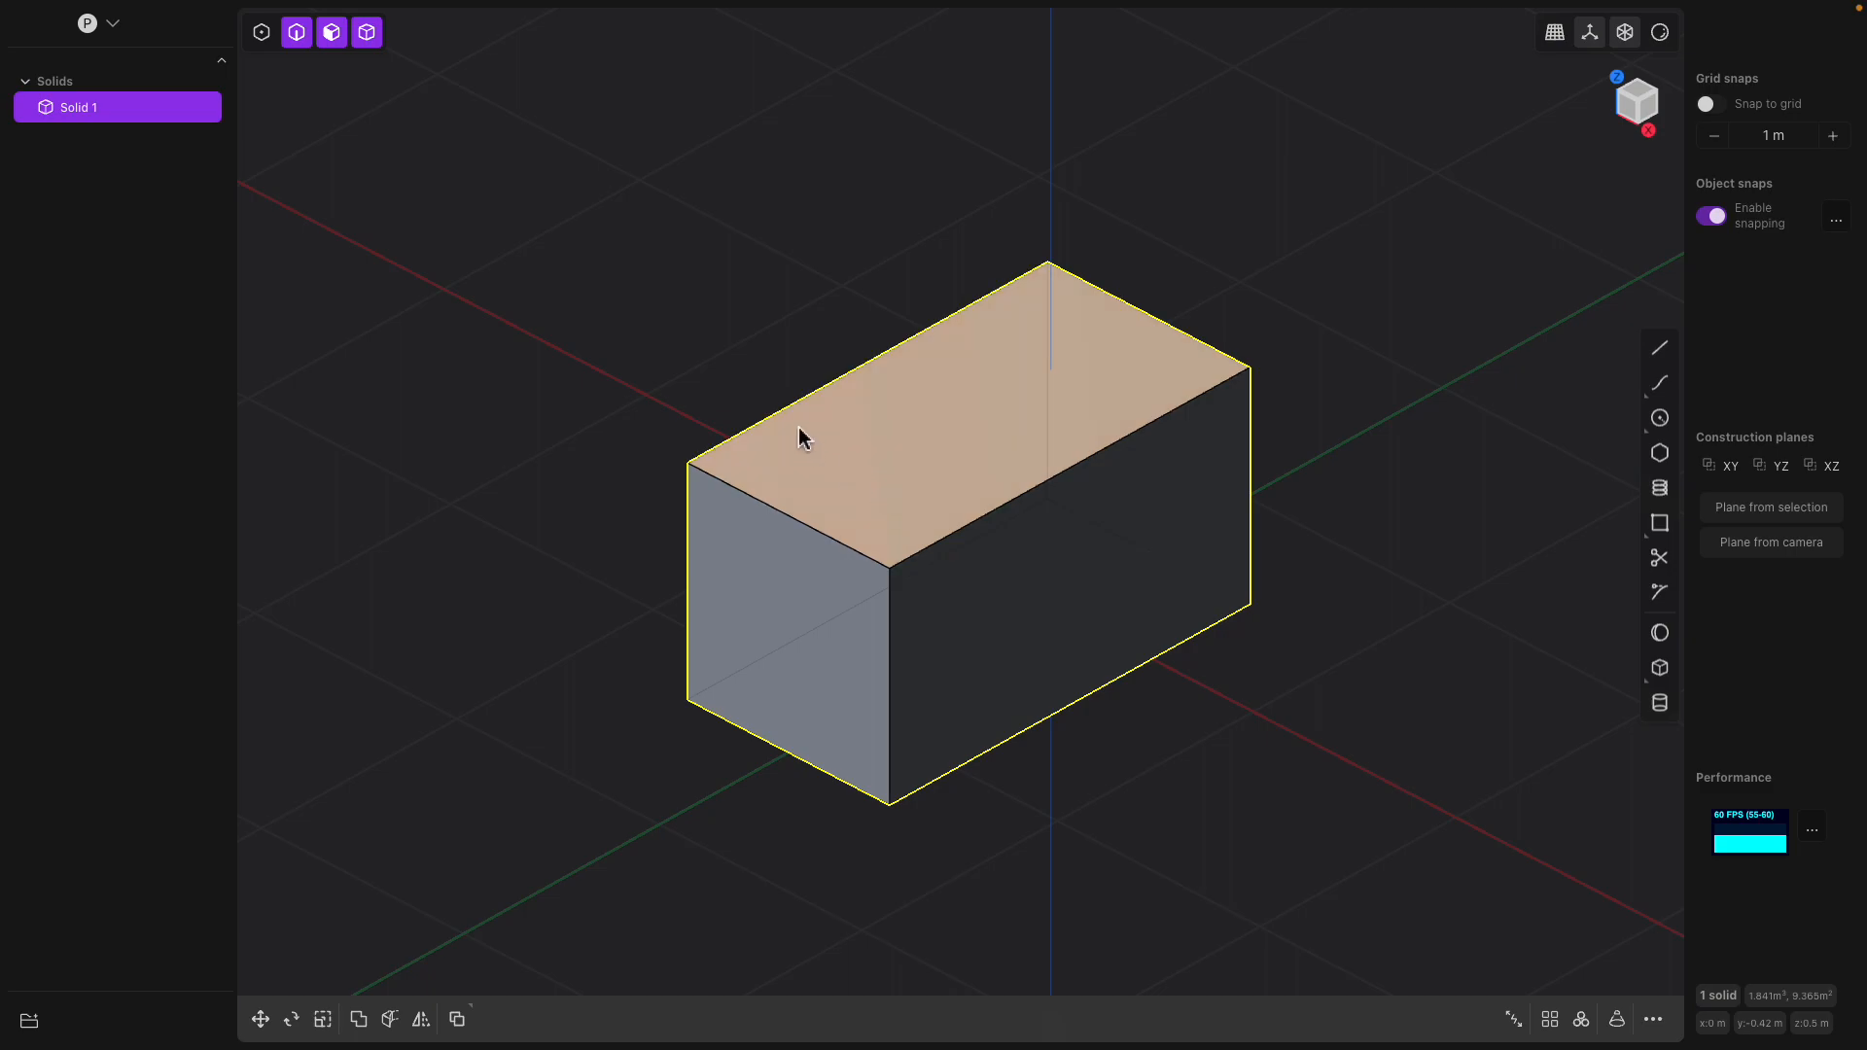
Extrude the box's end face about 0.47 m with an inward taper of about 31.55 degrees
{"action": "middle_click_drag", "start_coordinate": [784, 623], "coordinate": [1015, 548]}
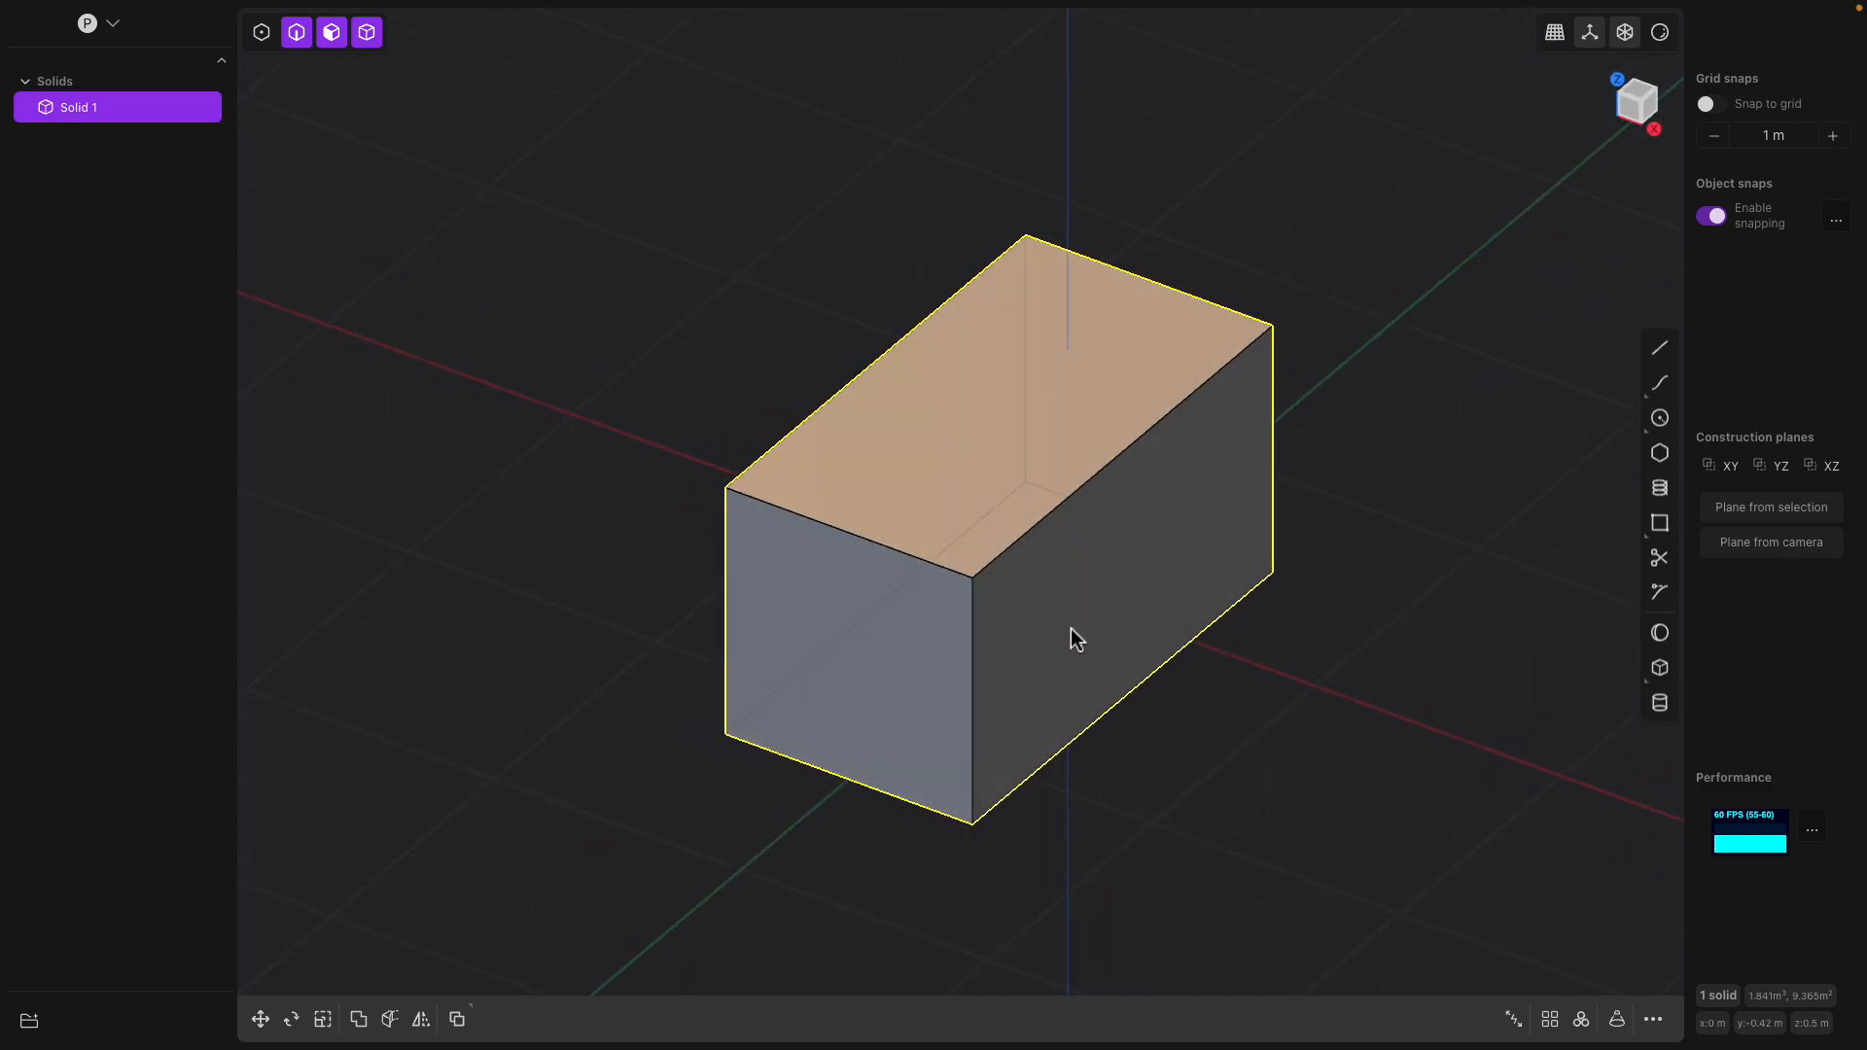
{"action": "middle_click_drag", "start_coordinate": [1017, 762], "coordinate": [1096, 475]}
{"action": "left_click_drag", "start_coordinate": [691, 622], "coordinate": [619, 704]}
{"action": "key", "text": "e"}
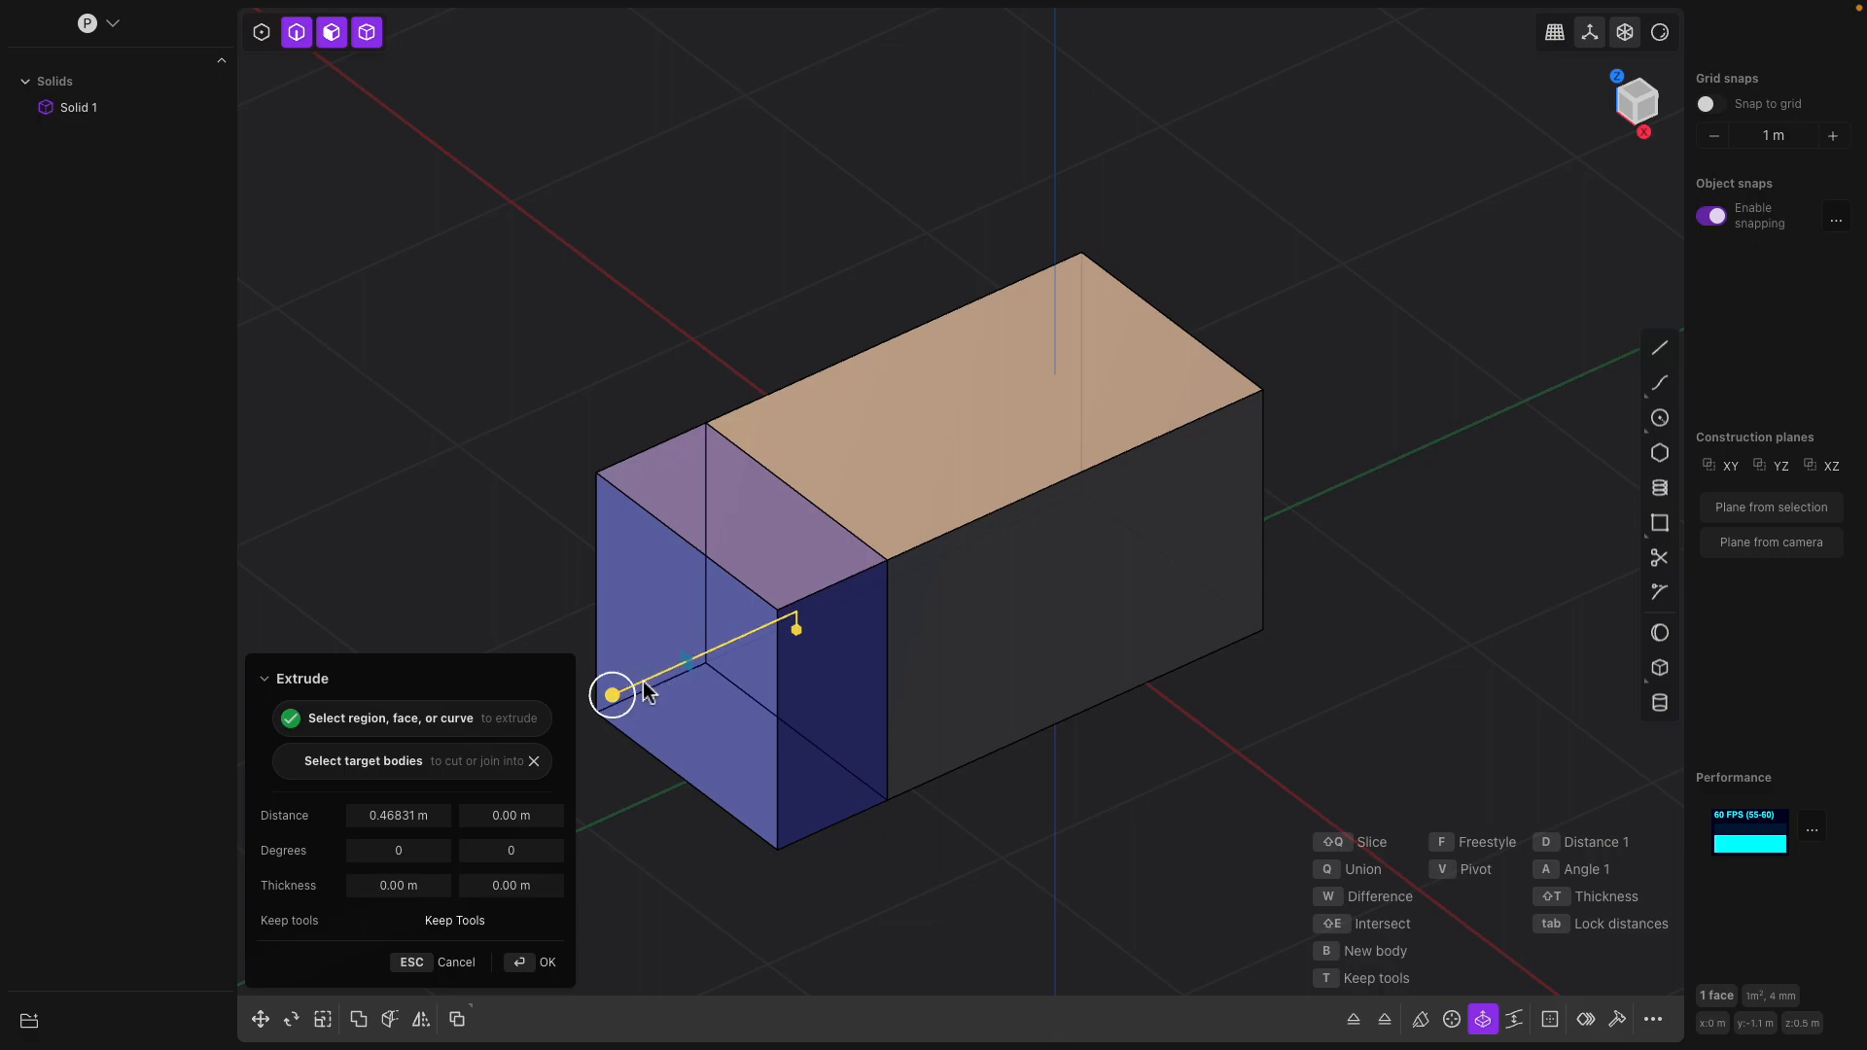
{"action": "mouse_move", "coordinate": [632, 685]}
{"action": "left_mouse_down"}
{"action": "mouse_move", "coordinate": [698, 671]}
{"action": "mouse_move", "coordinate": [615, 691]}
{"action": "left_mouse_up"}
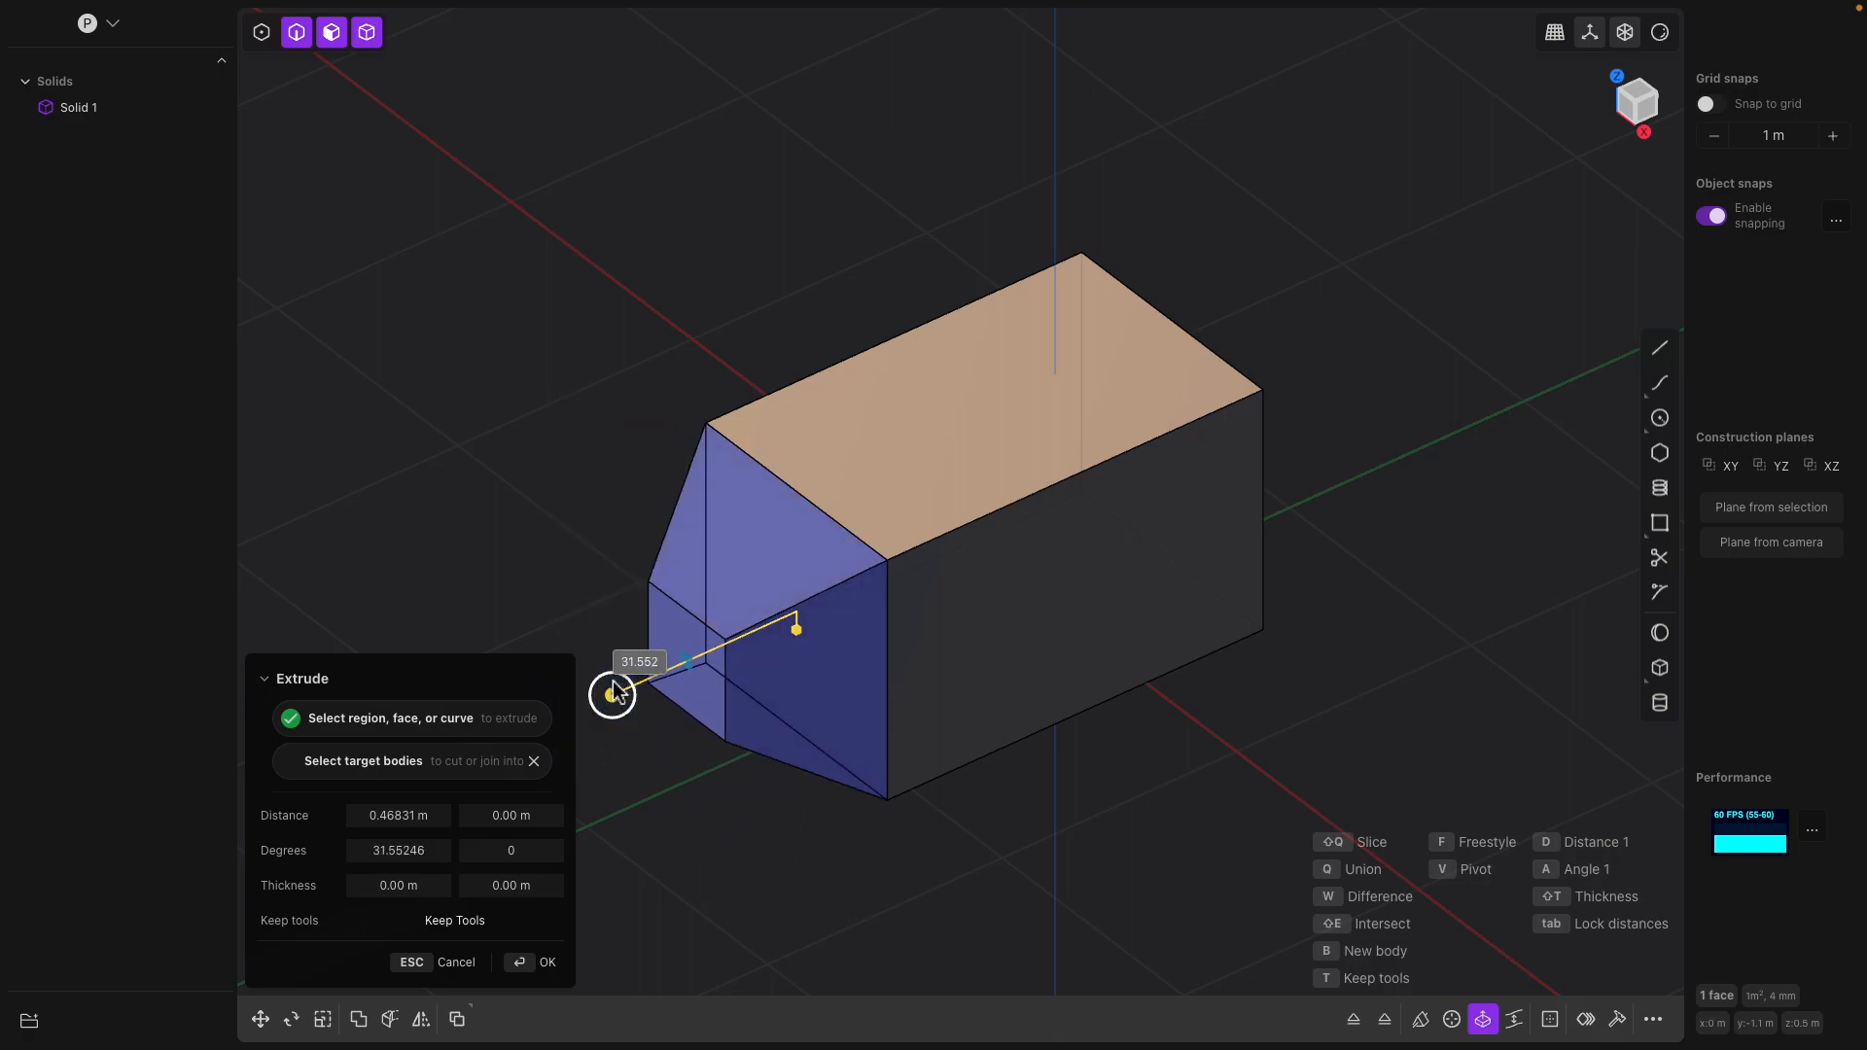
{"action": "middle_click_drag", "start_coordinate": [766, 668], "coordinate": [954, 618], "text": "shift"}
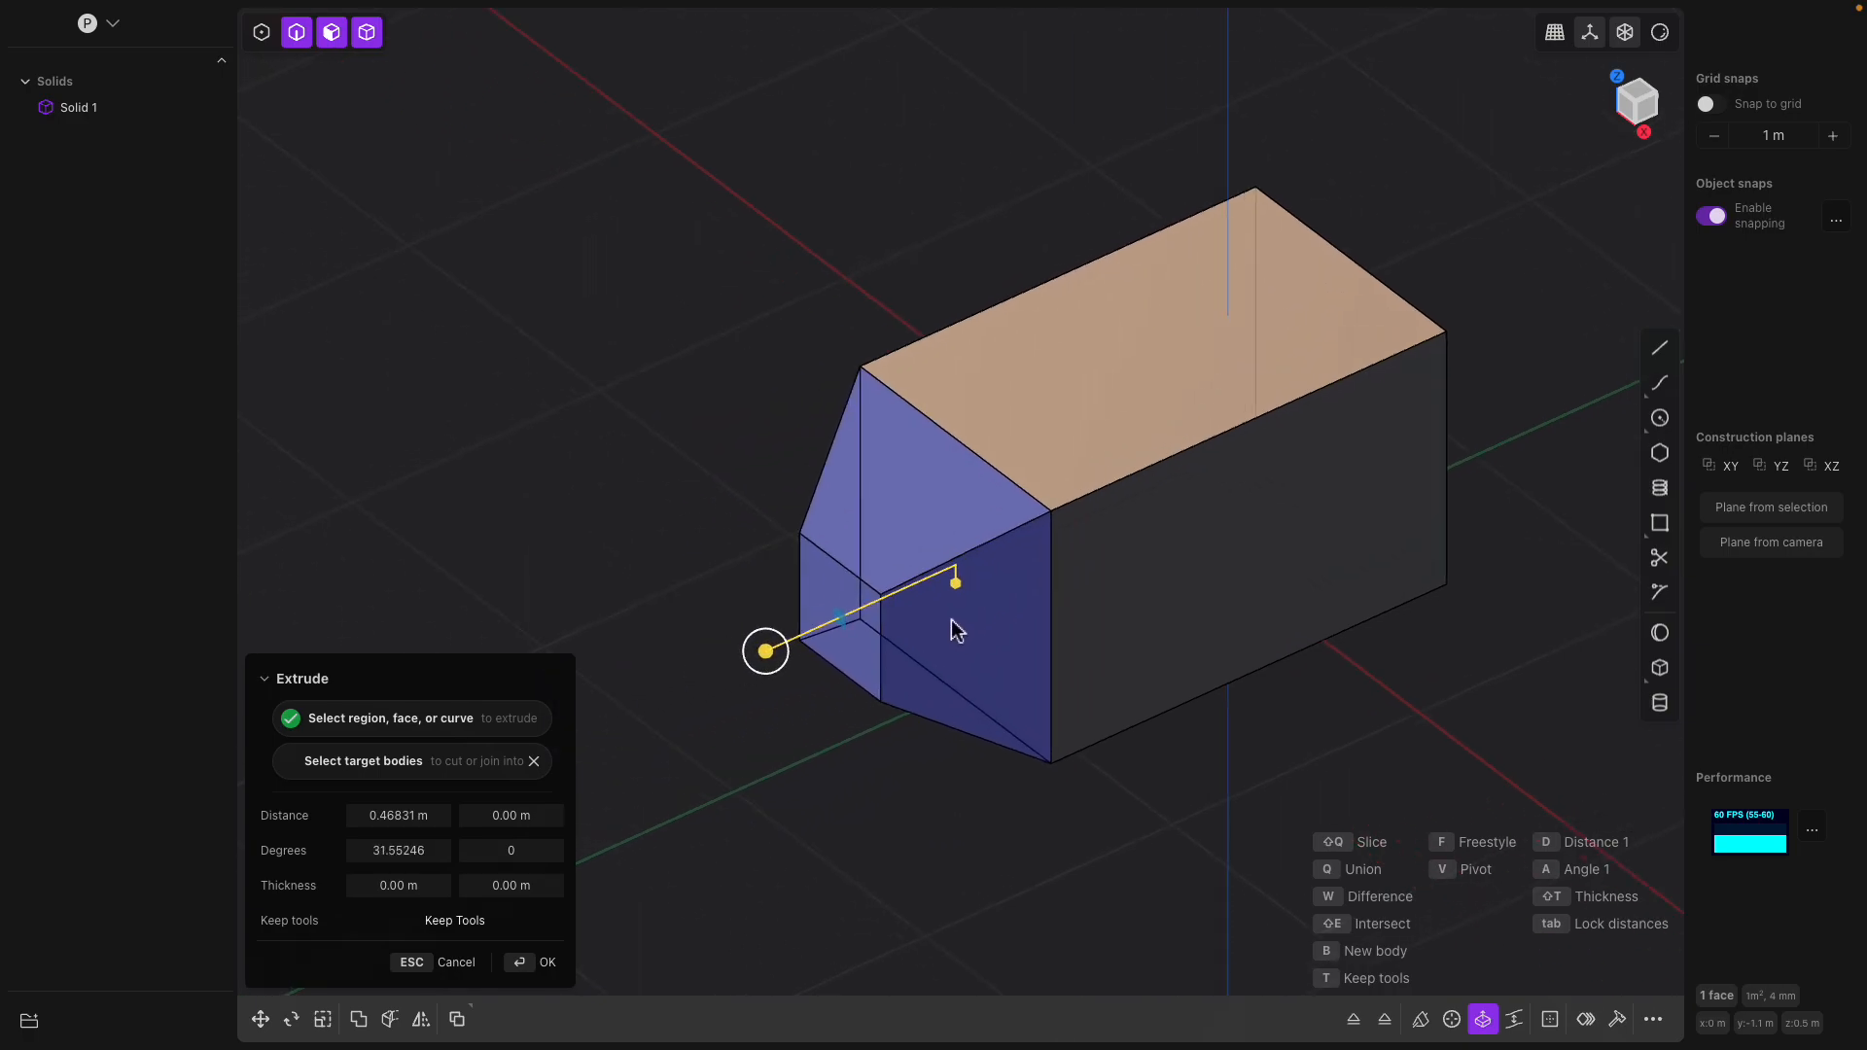
{"action": "right_click", "coordinate": [951, 621]}
{"action": "key", "text": "e"}
{"action": "left_click", "coordinate": [852, 615]}
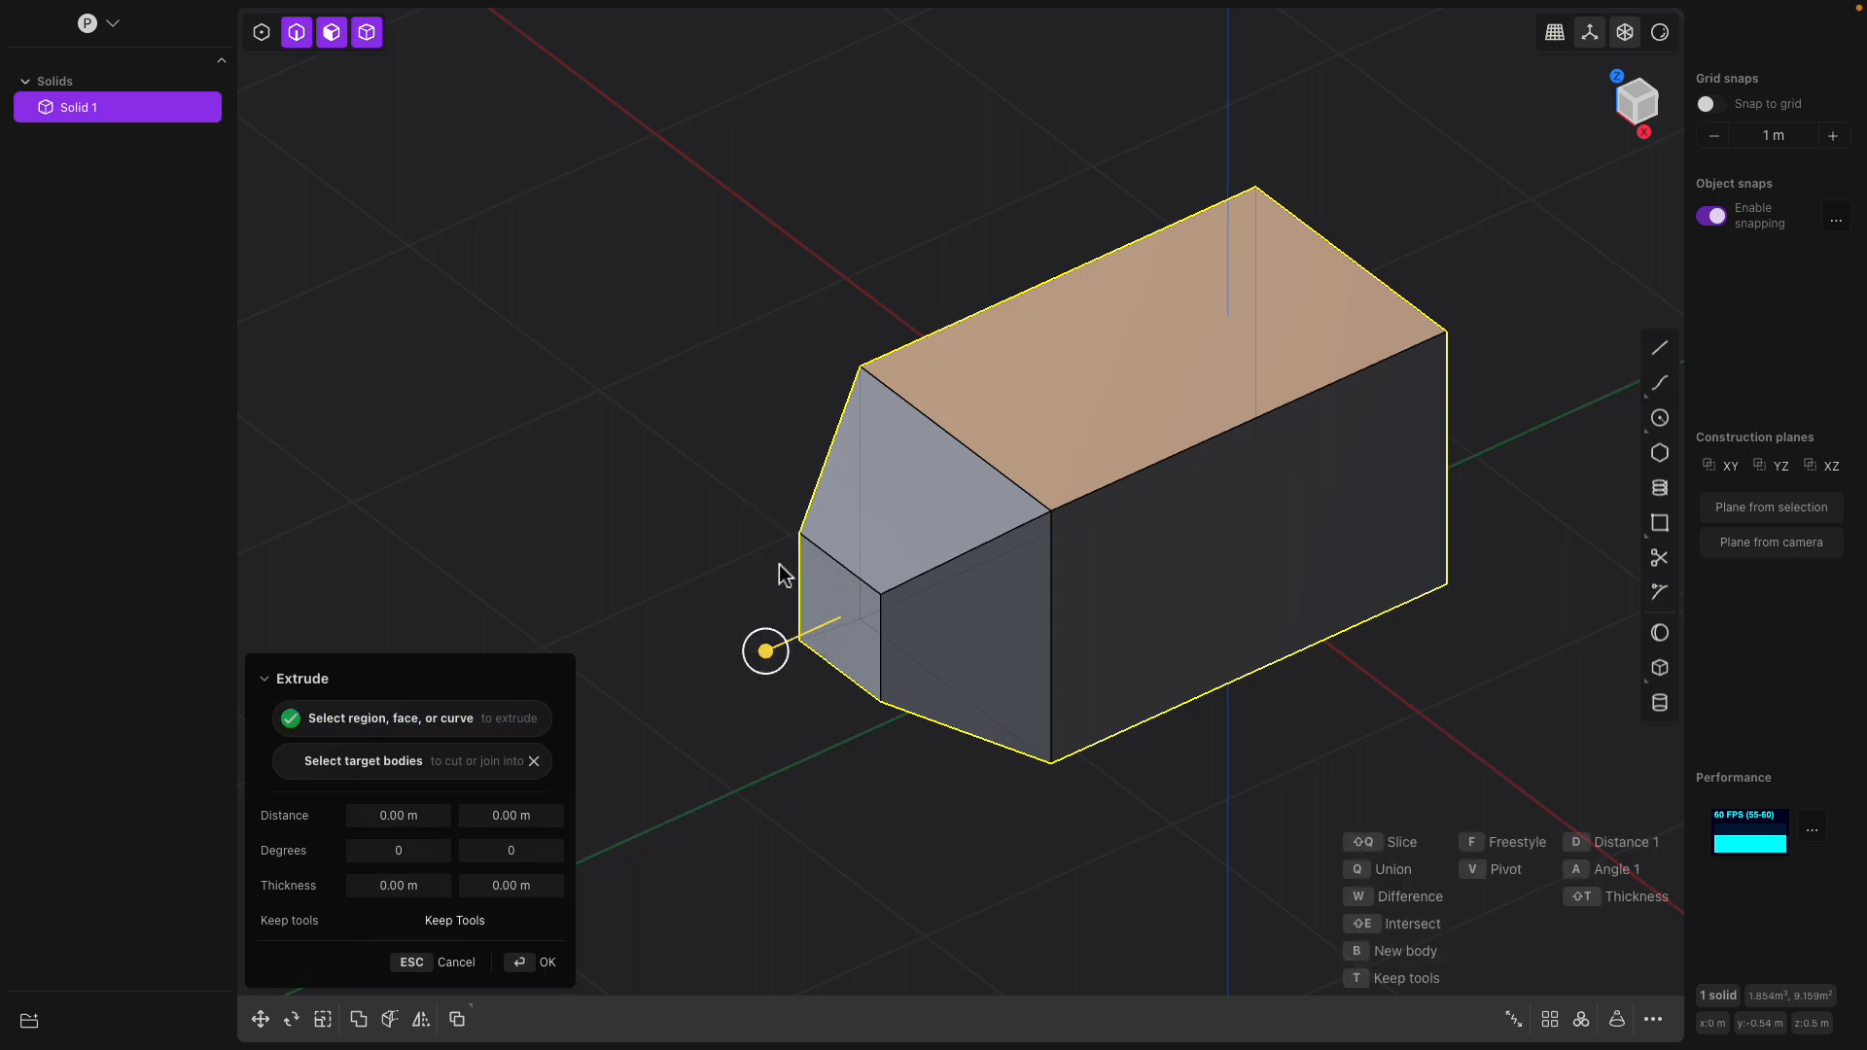
{"action": "key", "text": "Escape"}
Extrude the small face at the tapered end about 0.47 m with a thickness of about 0.11 m on both sides
{"action": "left_click", "coordinate": [815, 601]}
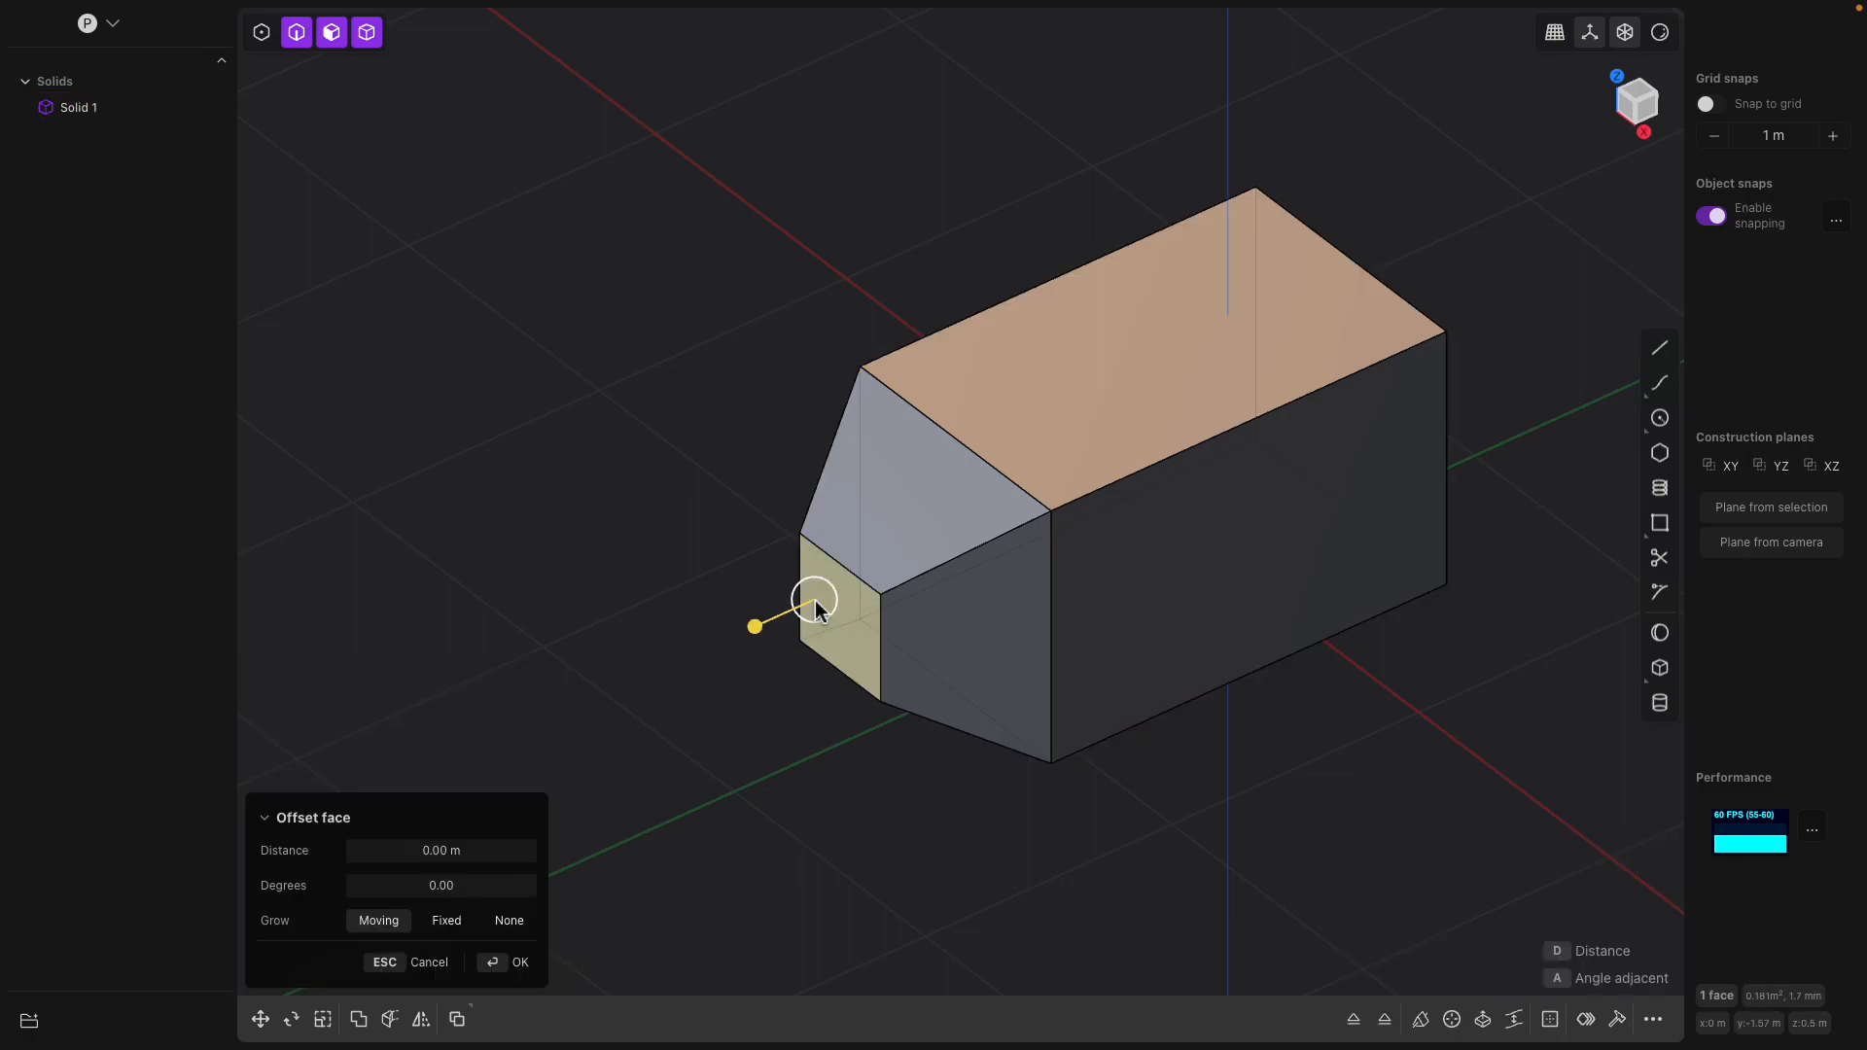
{"action": "key", "text": "e"}
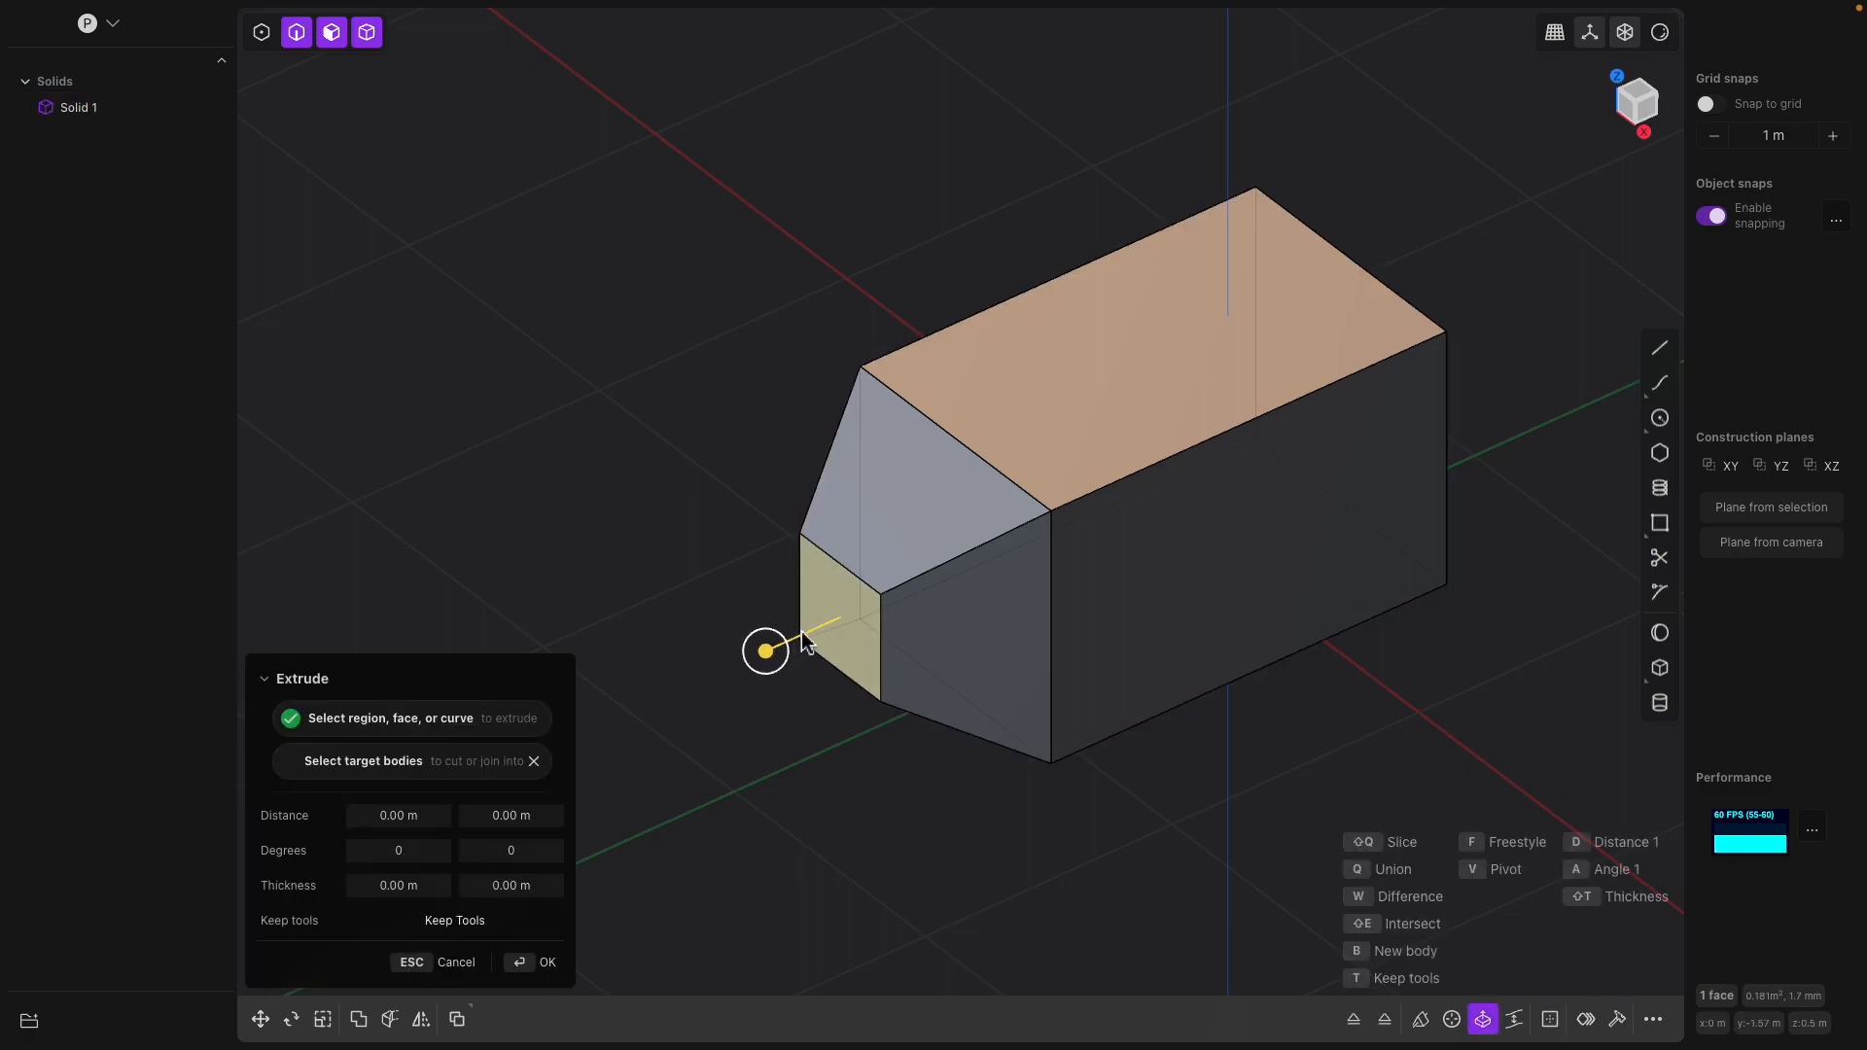
{"action": "left_click_drag", "start_coordinate": [765, 652], "coordinate": [661, 701]}
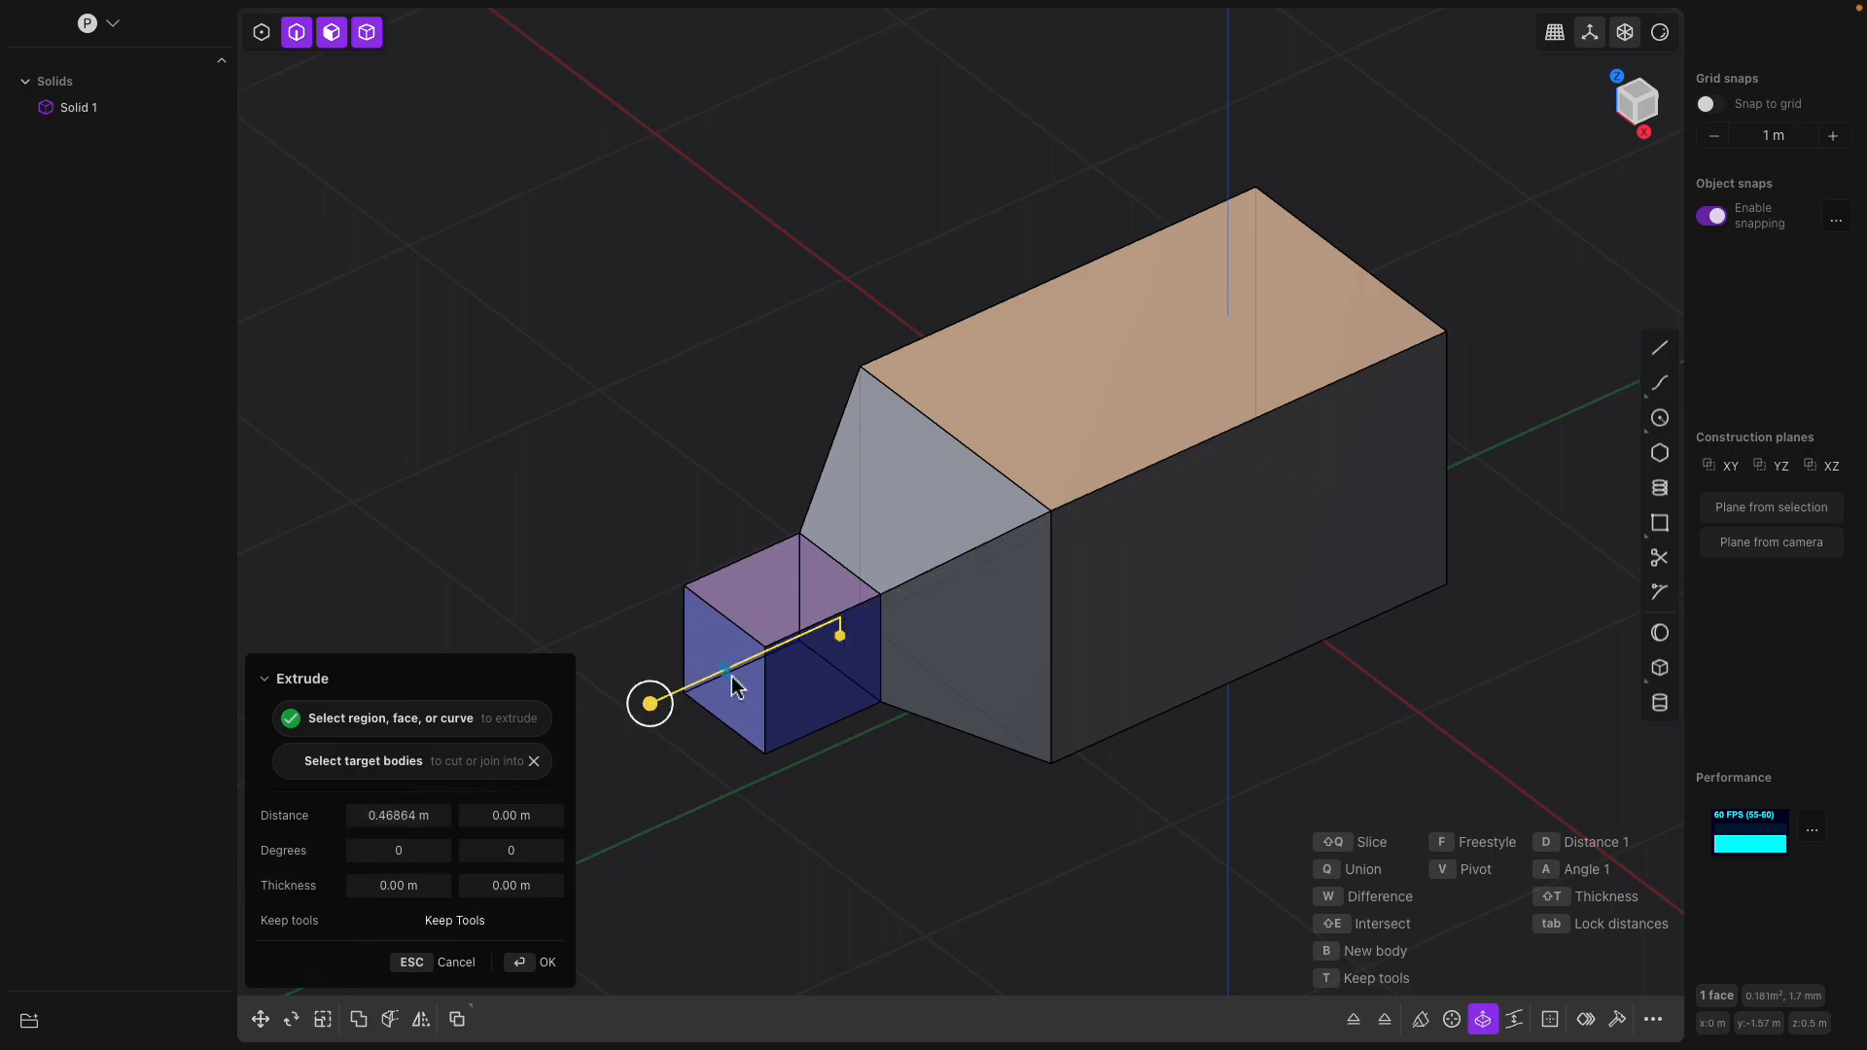
{"action": "mouse_move", "coordinate": [840, 642]}
{"action": "left_mouse_down"}
{"action": "mouse_move", "coordinate": [888, 712]}
{"action": "mouse_move", "coordinate": [868, 660]}
{"action": "left_mouse_up"}
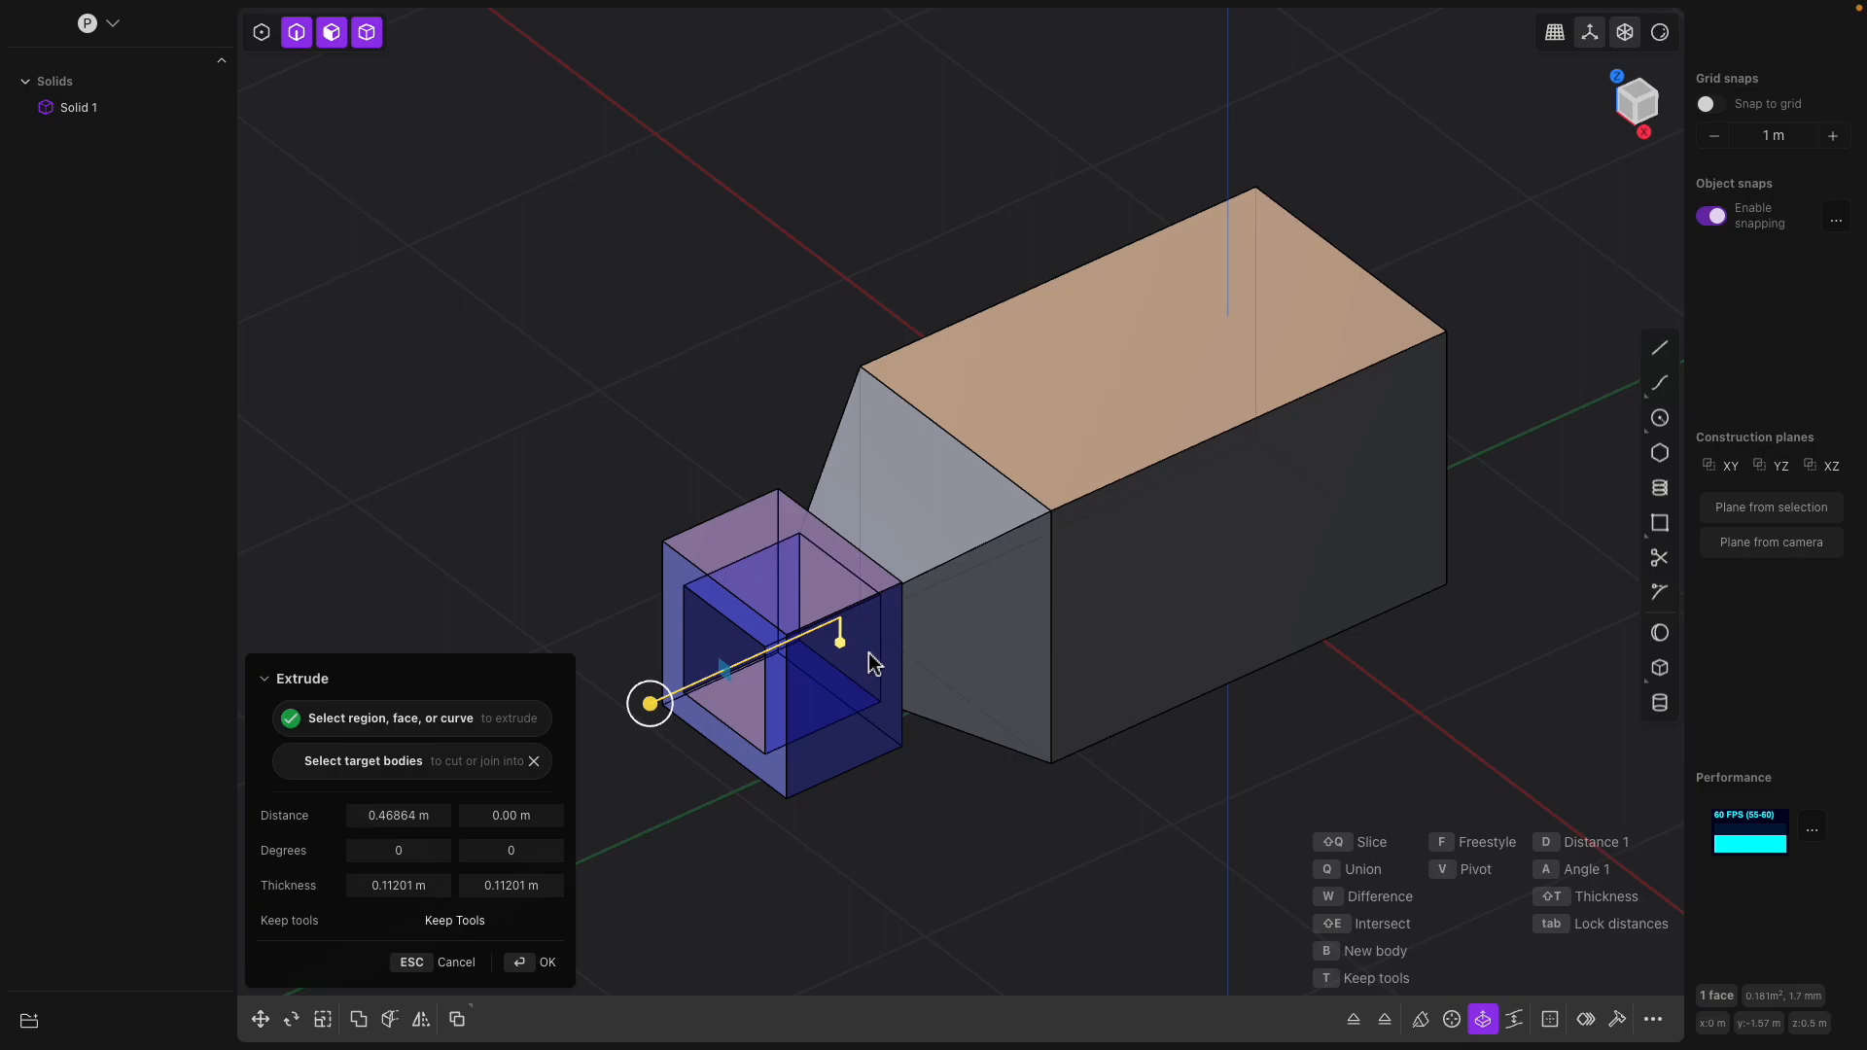
{"action": "key", "text": "Return"}
Fillet the two long top edges of the main body by about 0.30 m
{"action": "middle_click_drag", "start_coordinate": [875, 659], "coordinate": [825, 626]}
{"action": "left_click", "coordinate": [977, 498]}
{"action": "key", "text": "f"}
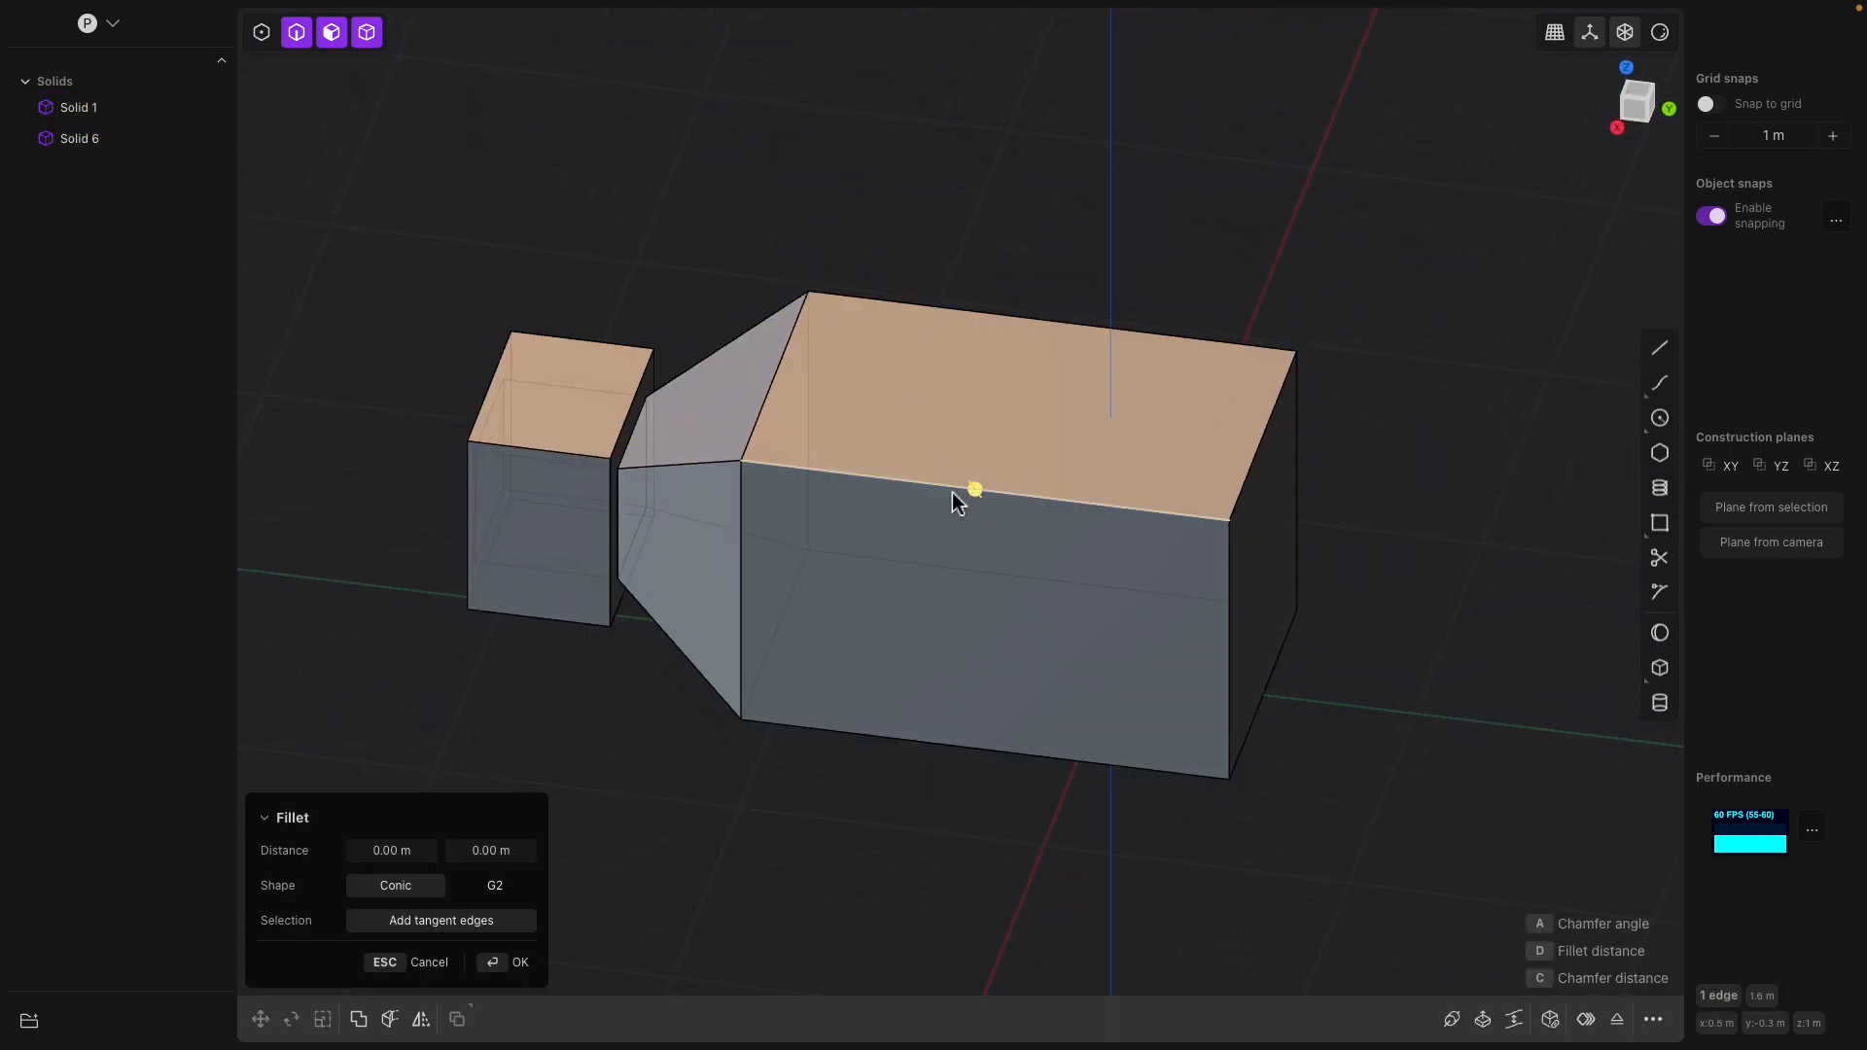
{"action": "middle_click_drag", "start_coordinate": [973, 492], "coordinate": [877, 404]}
{"action": "left_click", "coordinate": [979, 340]}
{"action": "middle_click_drag", "start_coordinate": [1083, 445], "coordinate": [1021, 437]}
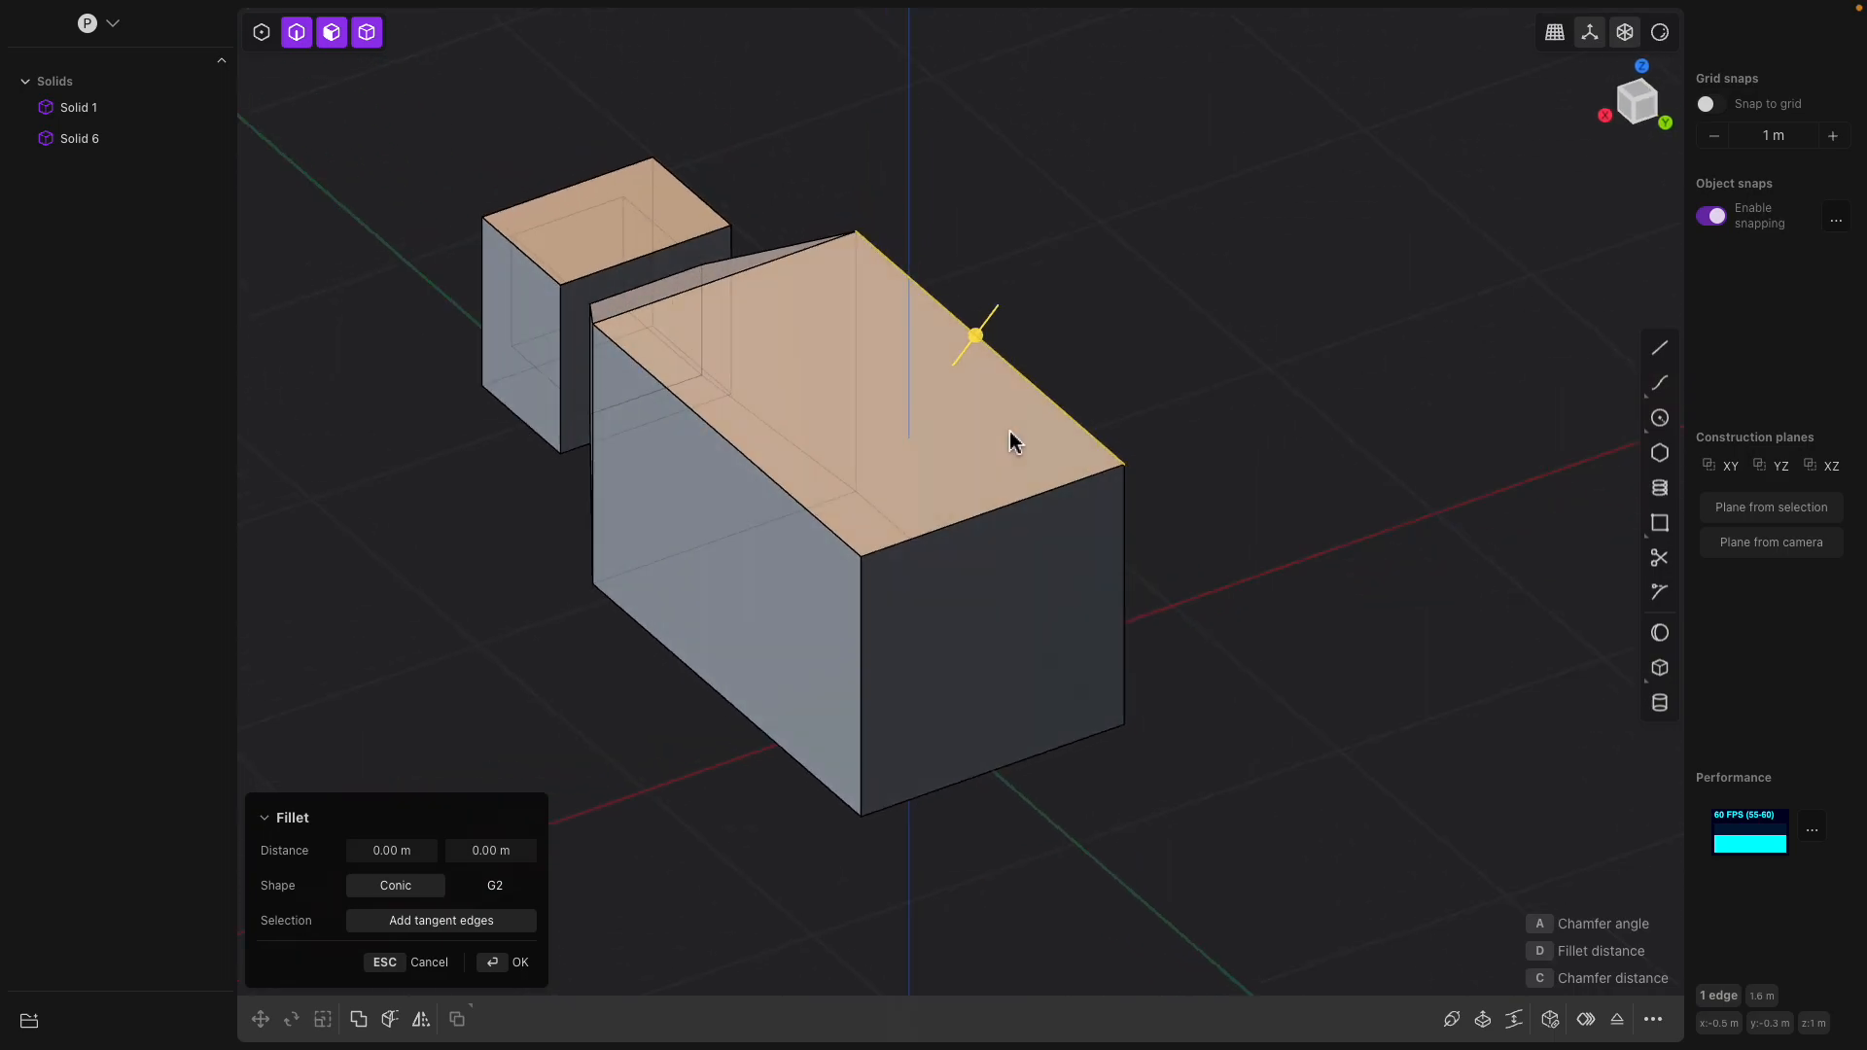
{"action": "left_click", "coordinate": [737, 455], "text": "shift"}
{"action": "middle_click_drag", "start_coordinate": [737, 455], "coordinate": [804, 463]}
{"action": "left_click_drag", "start_coordinate": [809, 459], "coordinate": [814, 356]}
{"action": "middle_click_drag", "start_coordinate": [759, 360], "coordinate": [954, 371]}
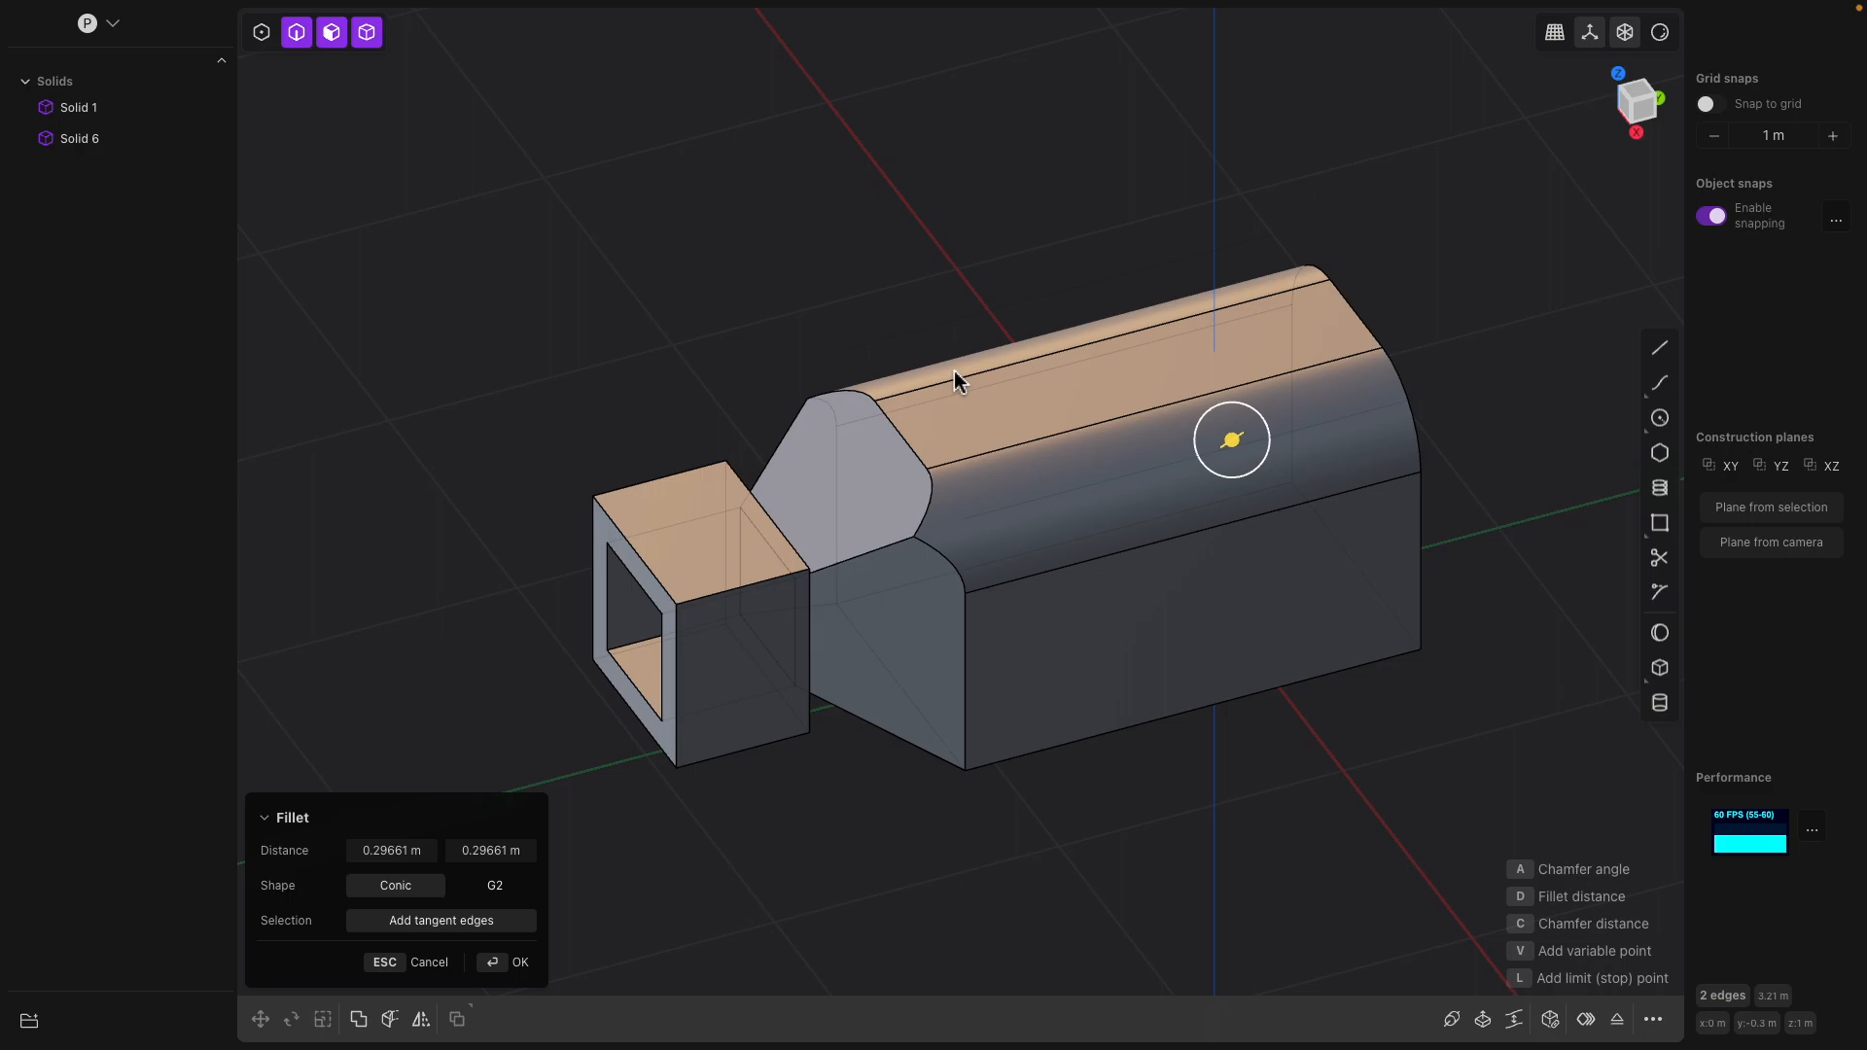
{"action": "middle_click_drag", "start_coordinate": [1029, 471], "coordinate": [815, 439]}
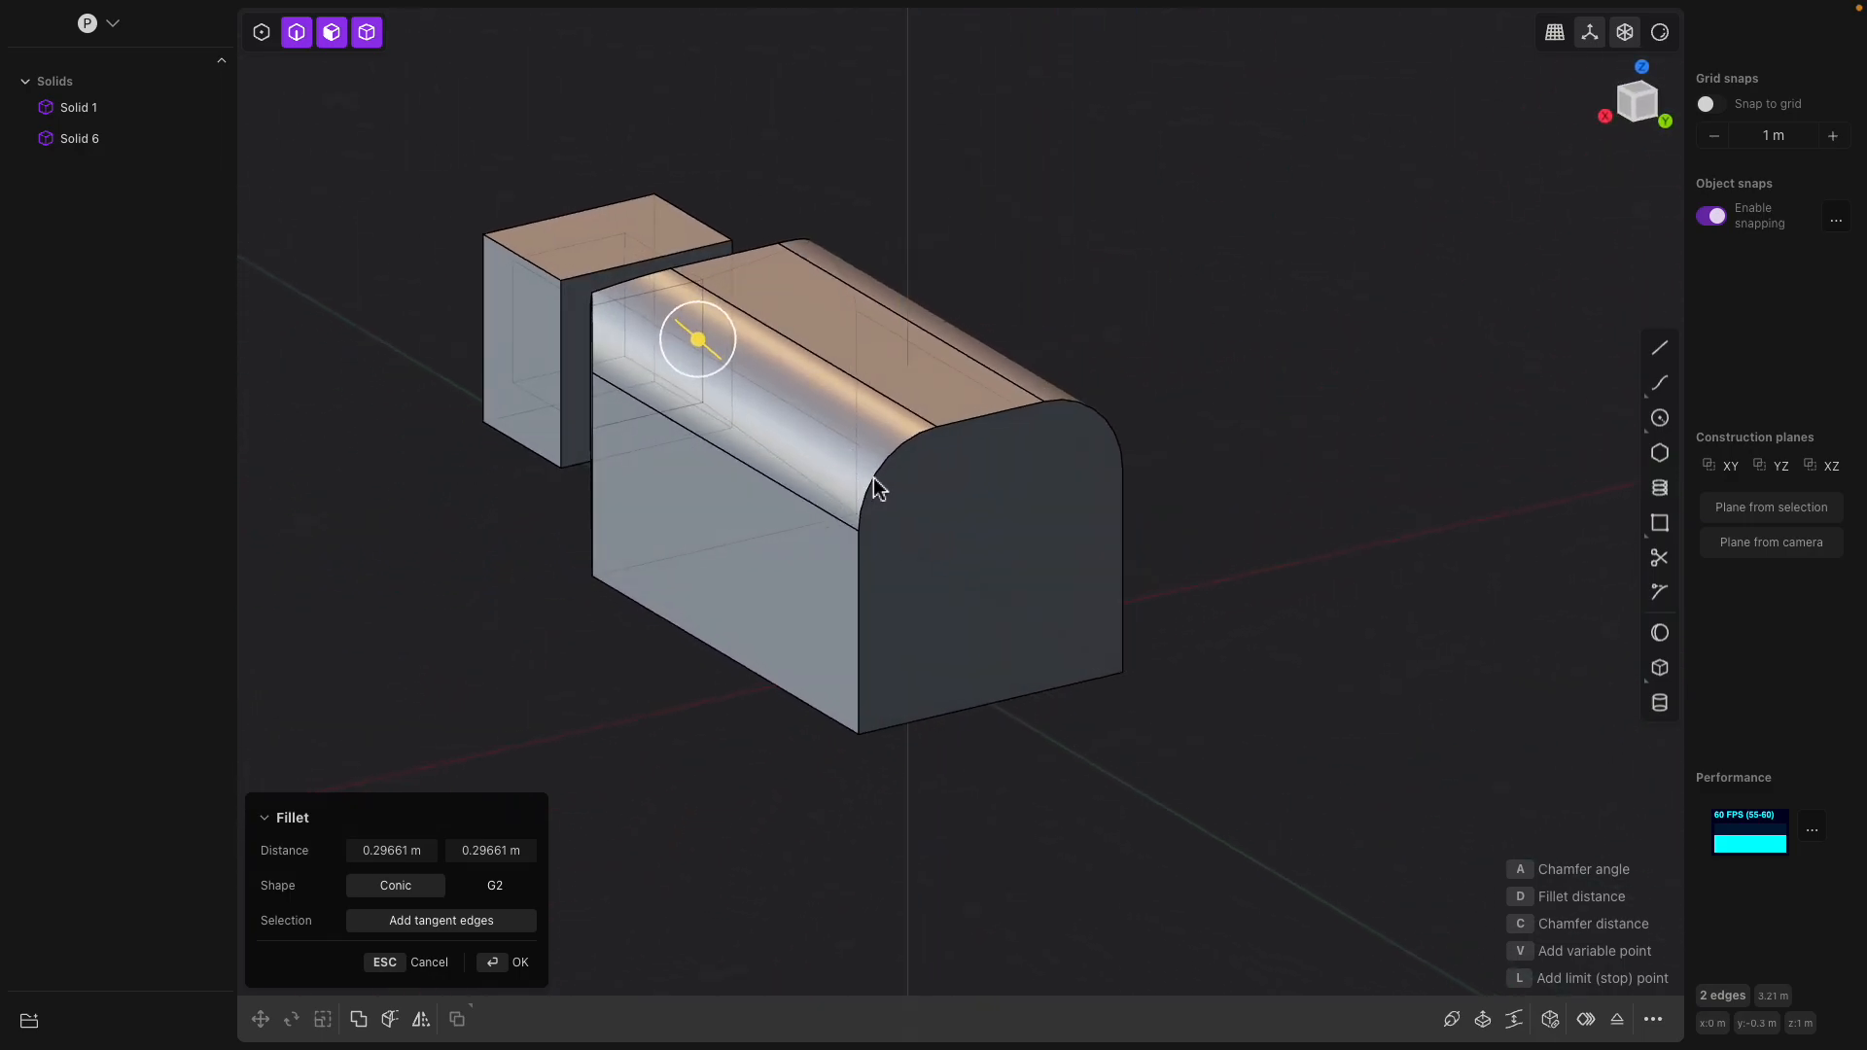
{"action": "key", "text": "Return"}
Chamfer the outer top front edge of the small hollow body by about 0.36 m
{"action": "middle_click_drag", "start_coordinate": [900, 482], "coordinate": [1134, 435]}
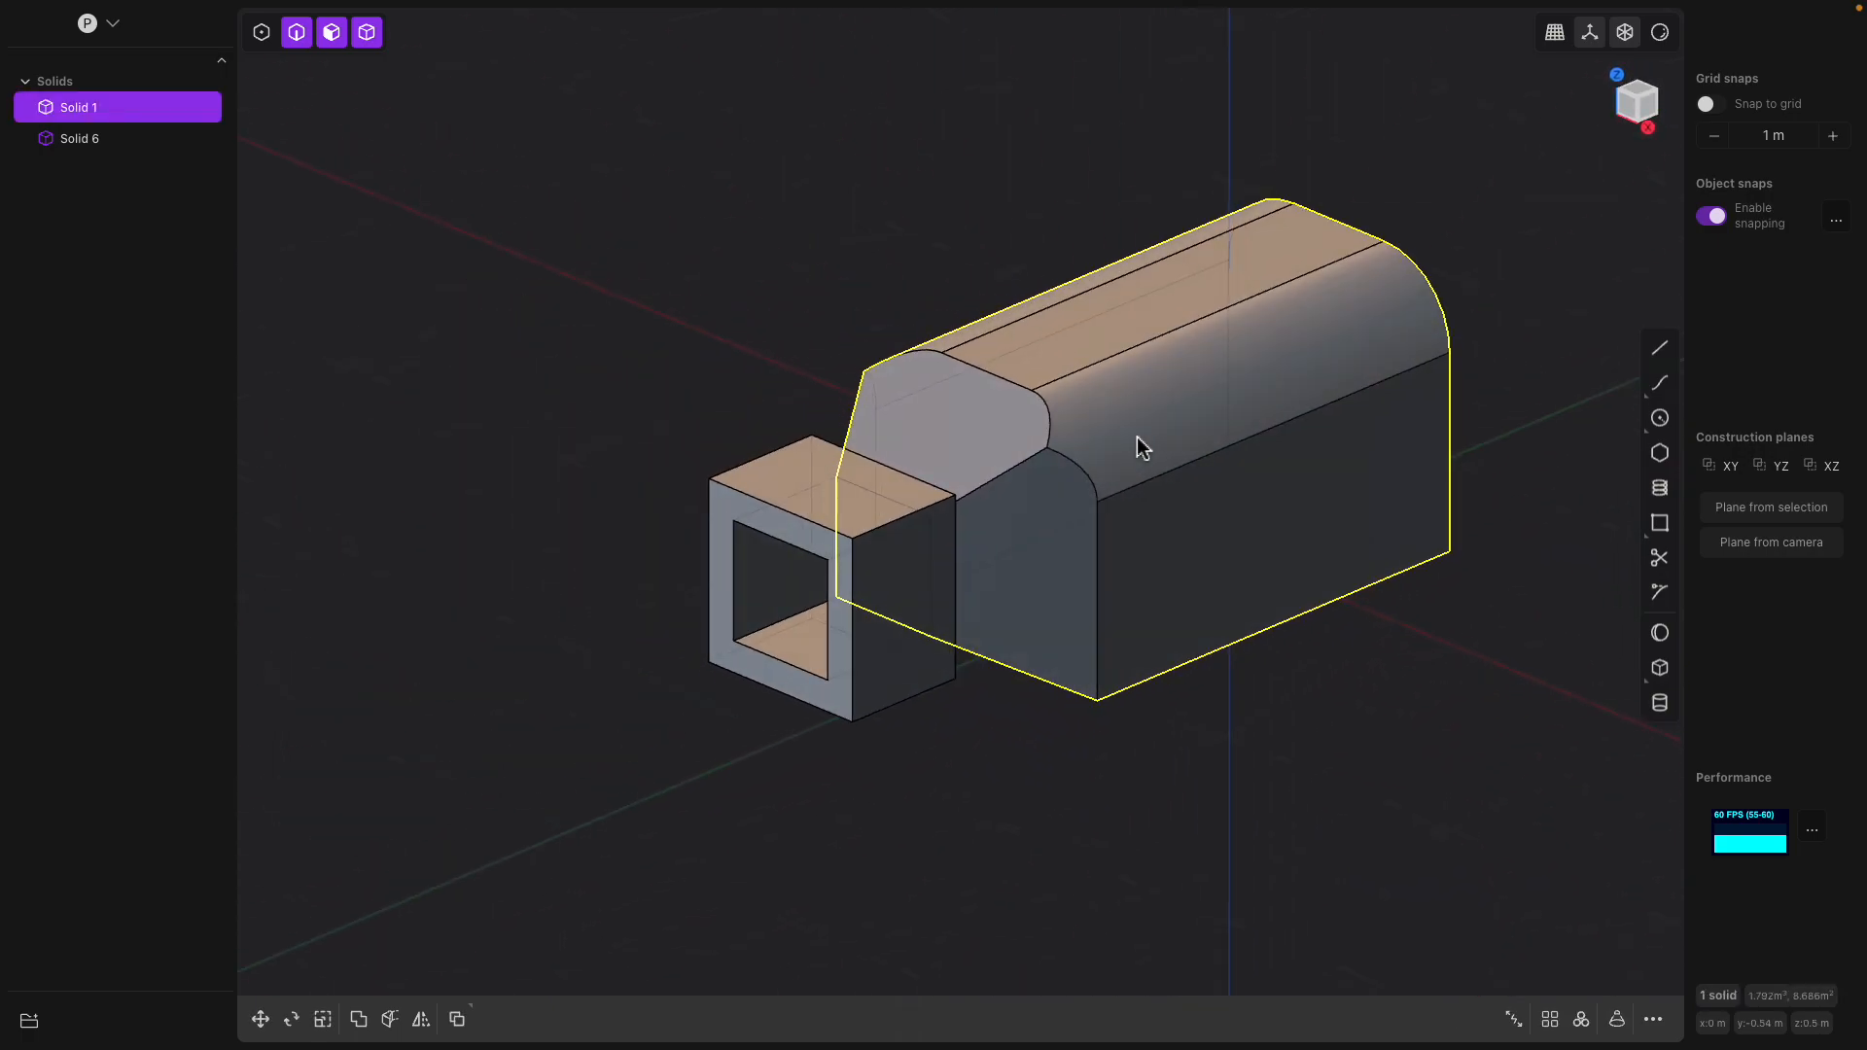
{"action": "left_click", "coordinate": [901, 533]}
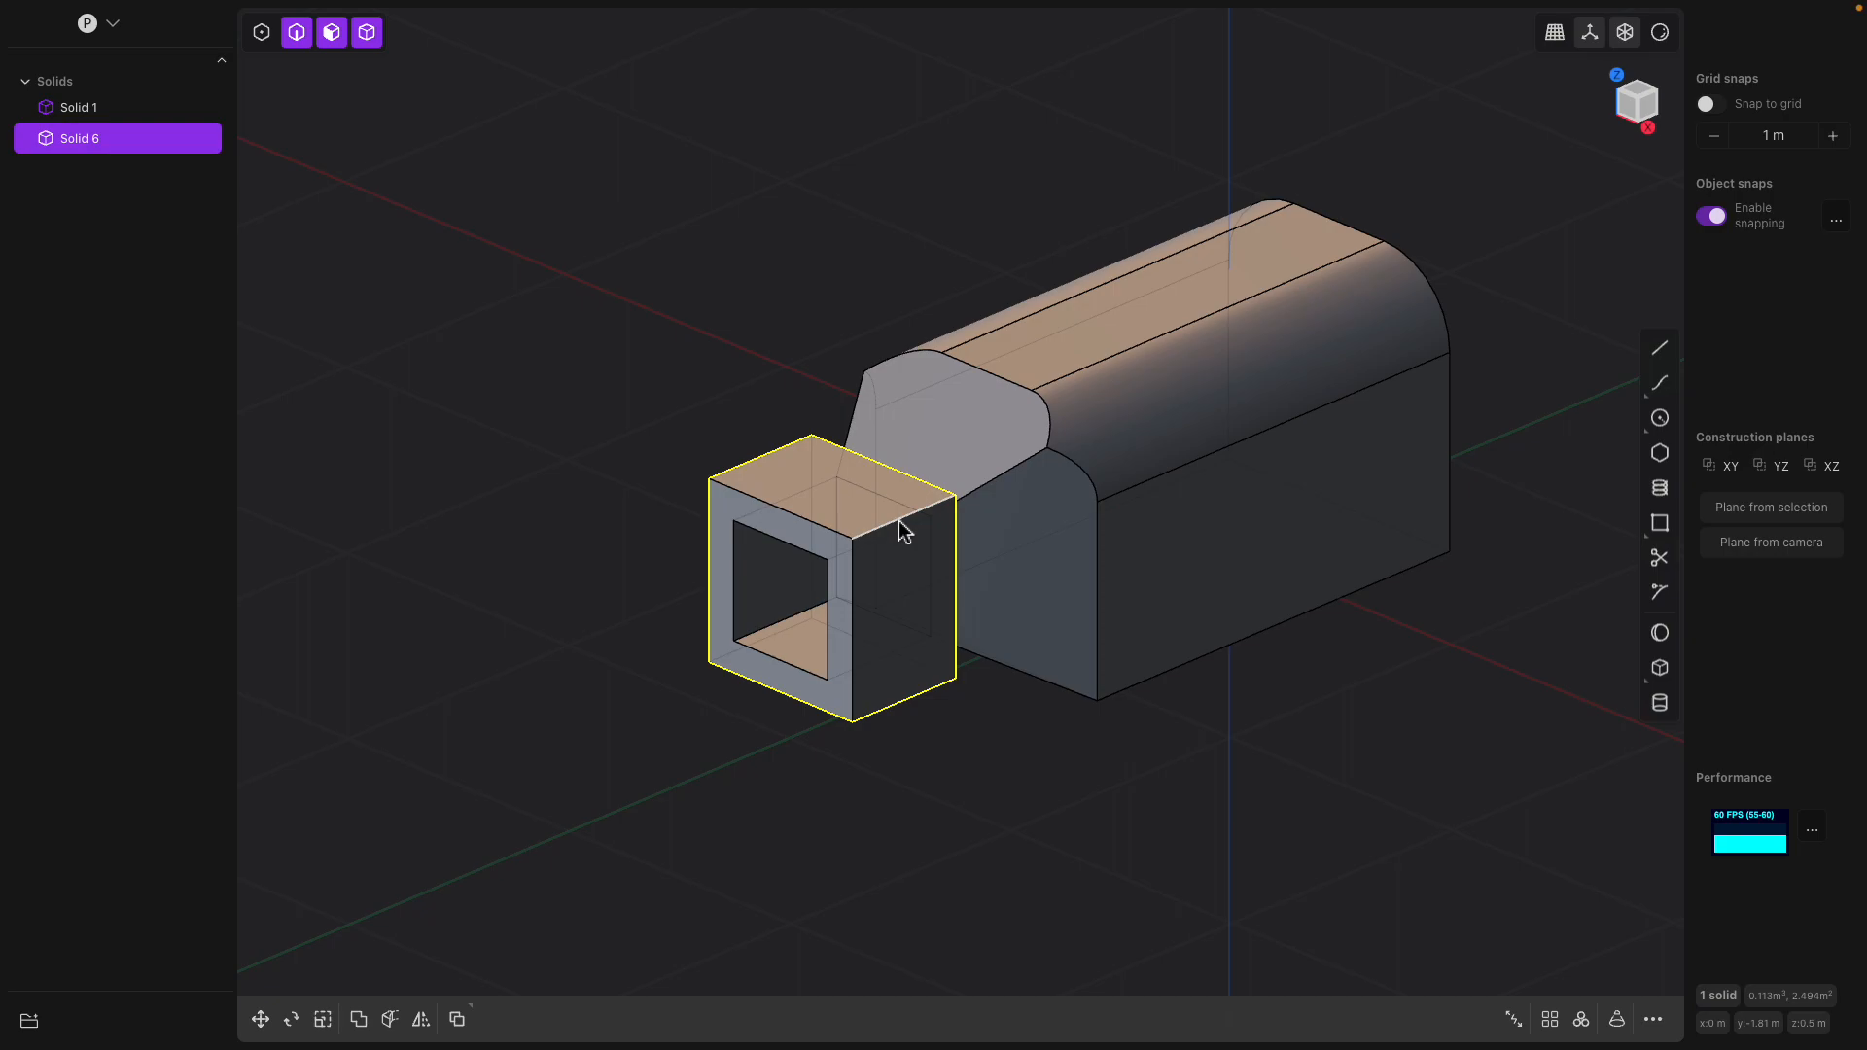
{"action": "left_click", "coordinate": [807, 519]}
{"action": "key", "text": "f"}
{"action": "left_click_drag", "start_coordinate": [801, 514], "coordinate": [841, 577]}
{"action": "middle_click_drag", "start_coordinate": [842, 661], "coordinate": [825, 597]}
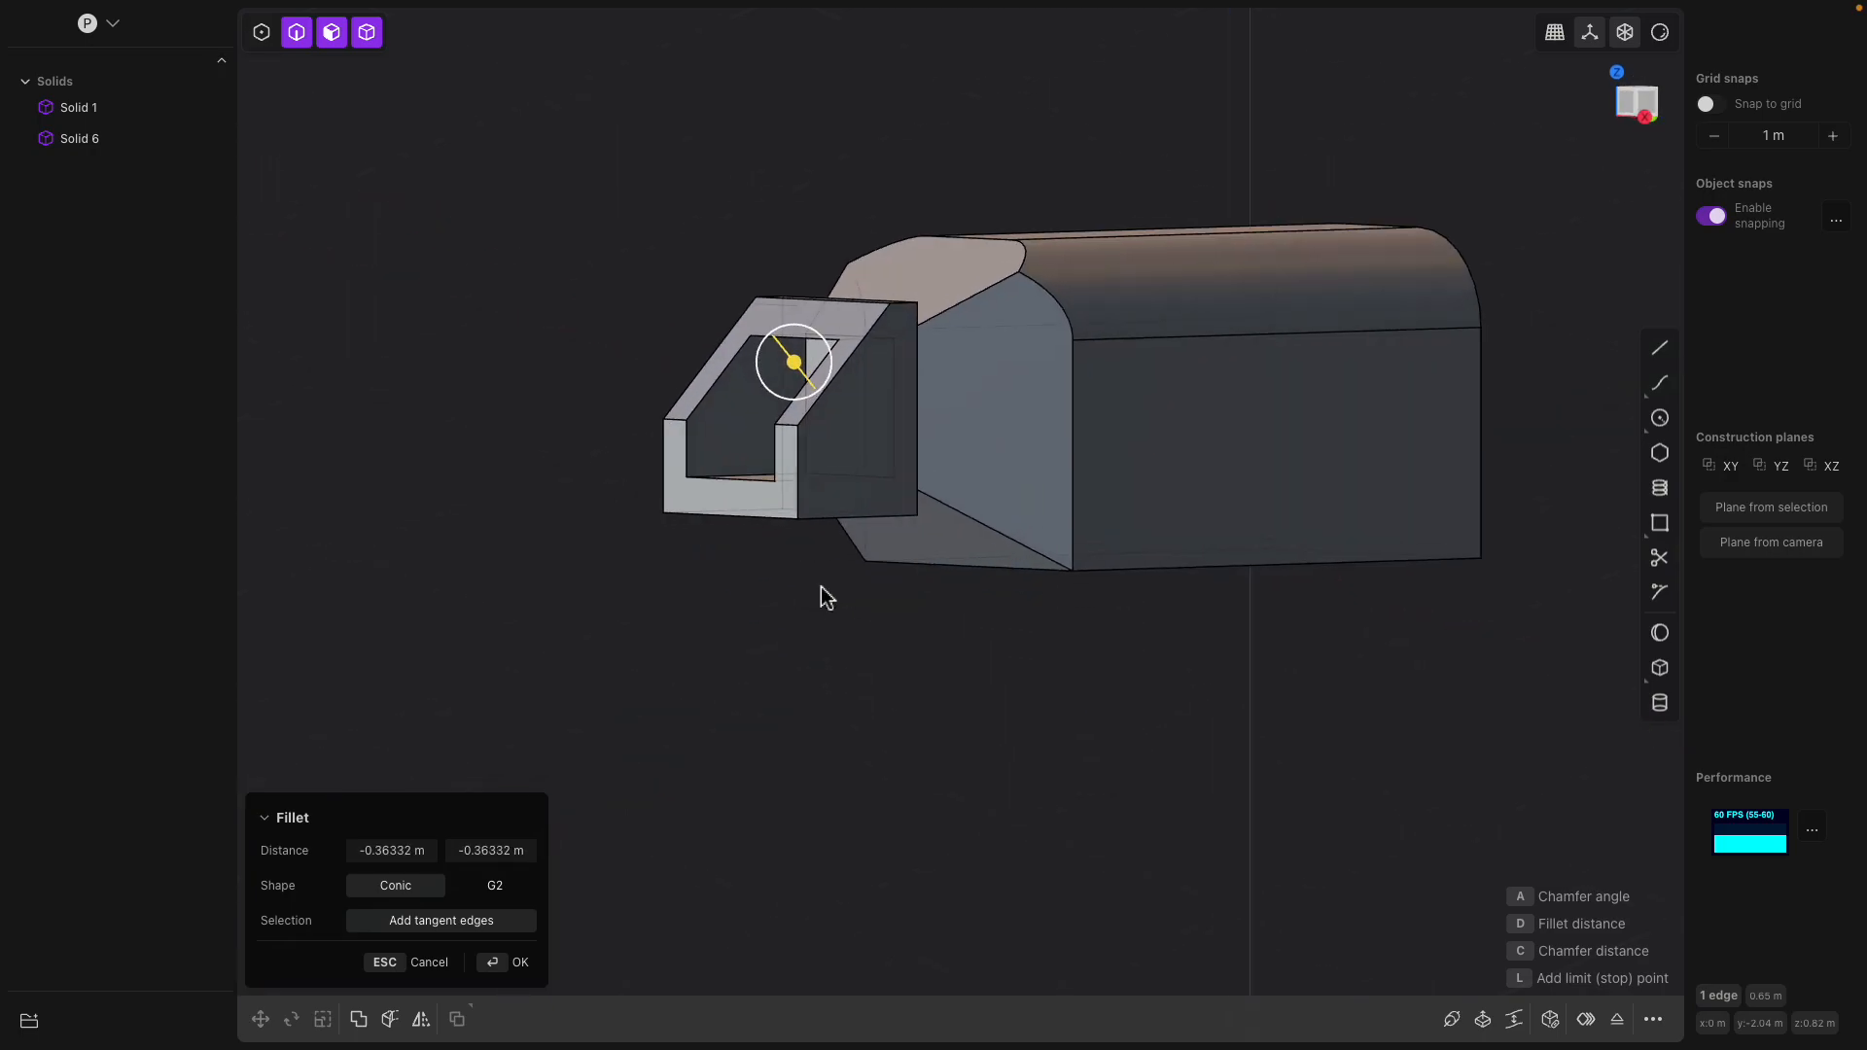
{"action": "key", "text": "Return"}
Fillet the two long bottom edges of the small hollow body by about 0.12 m
{"action": "middle_click_drag", "start_coordinate": [759, 533], "coordinate": [981, 623]}
{"action": "left_click", "coordinate": [843, 670]}
{"action": "key", "text": "f"}
{"action": "left_click", "coordinate": [1232, 603]}
{"action": "scroll", "coordinate": [974, 625], "scroll_direction": "up", "scroll_amount": 3}
{"action": "left_click_drag", "start_coordinate": [1021, 650], "coordinate": [1007, 710]}
{"action": "middle_click_drag", "start_coordinate": [1006, 707], "coordinate": [830, 593]}
{"action": "middle_click_drag", "start_coordinate": [736, 647], "coordinate": [724, 584]}
{"action": "middle_click_drag", "start_coordinate": [700, 408], "coordinate": [691, 616]}
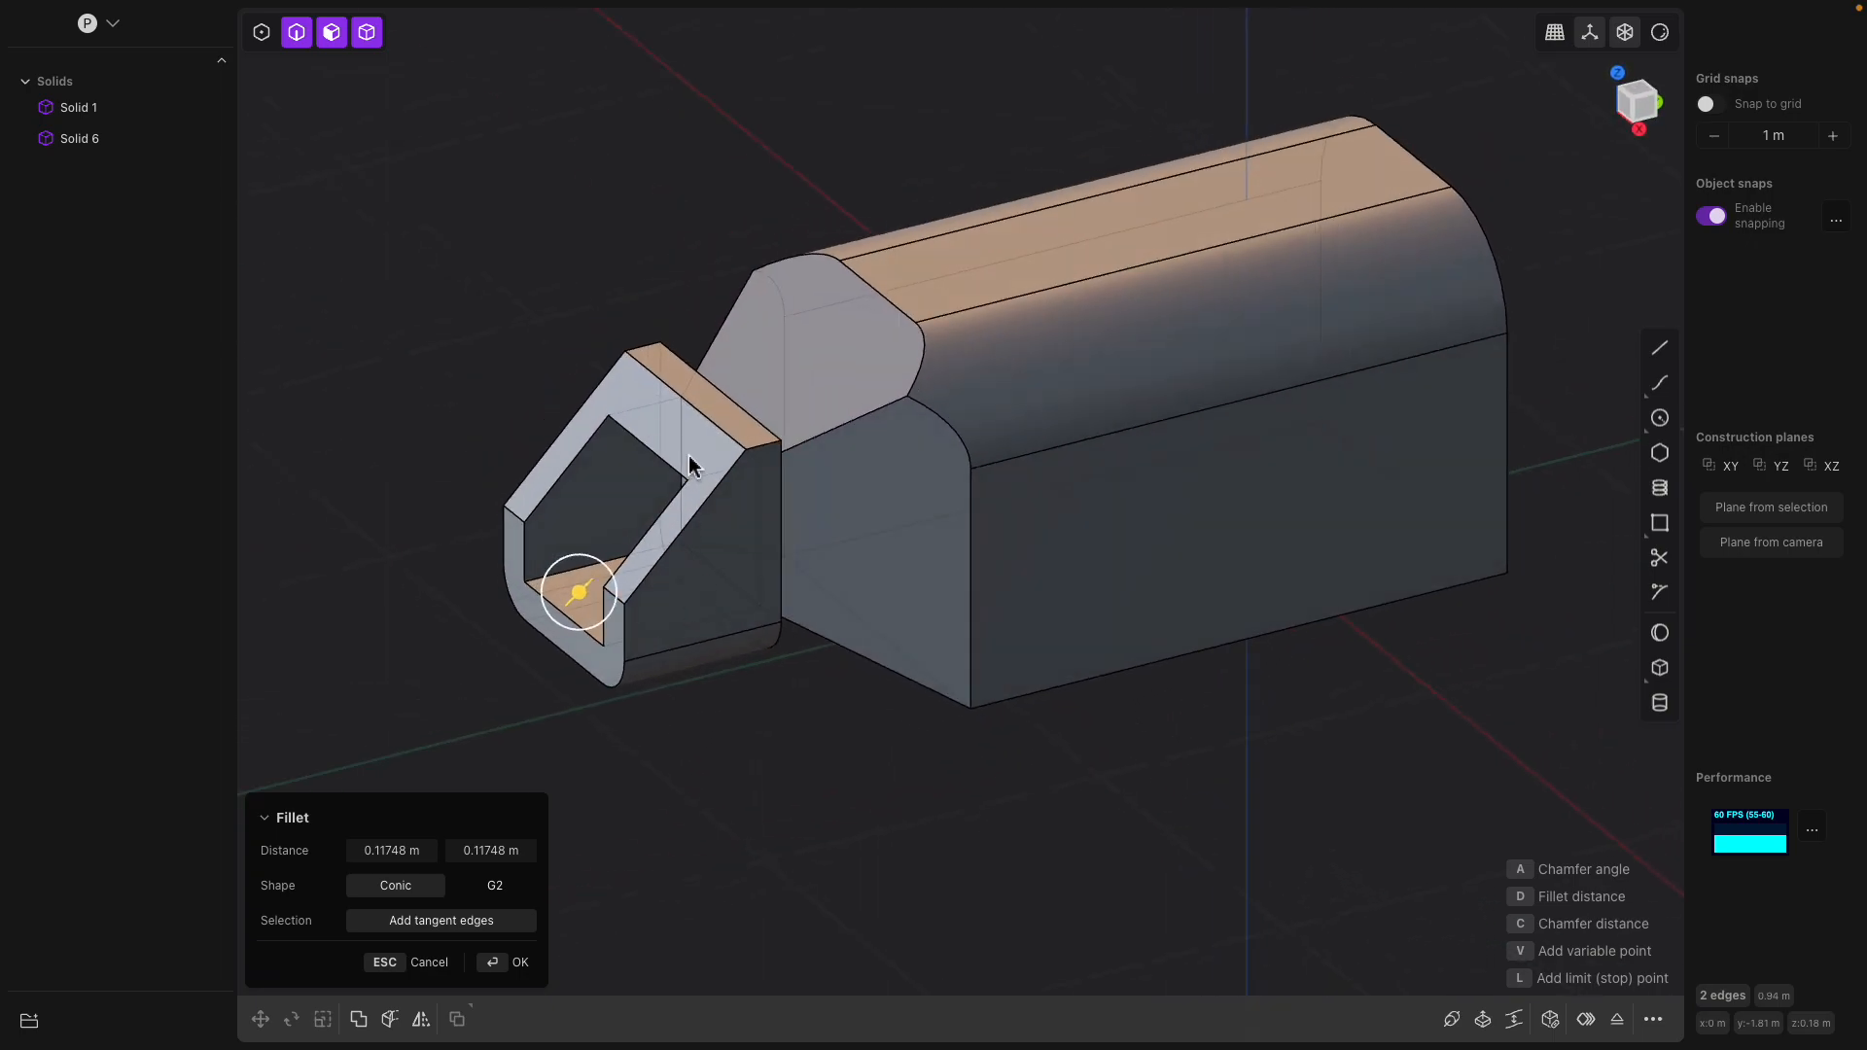
{"action": "key", "text": "Return"}
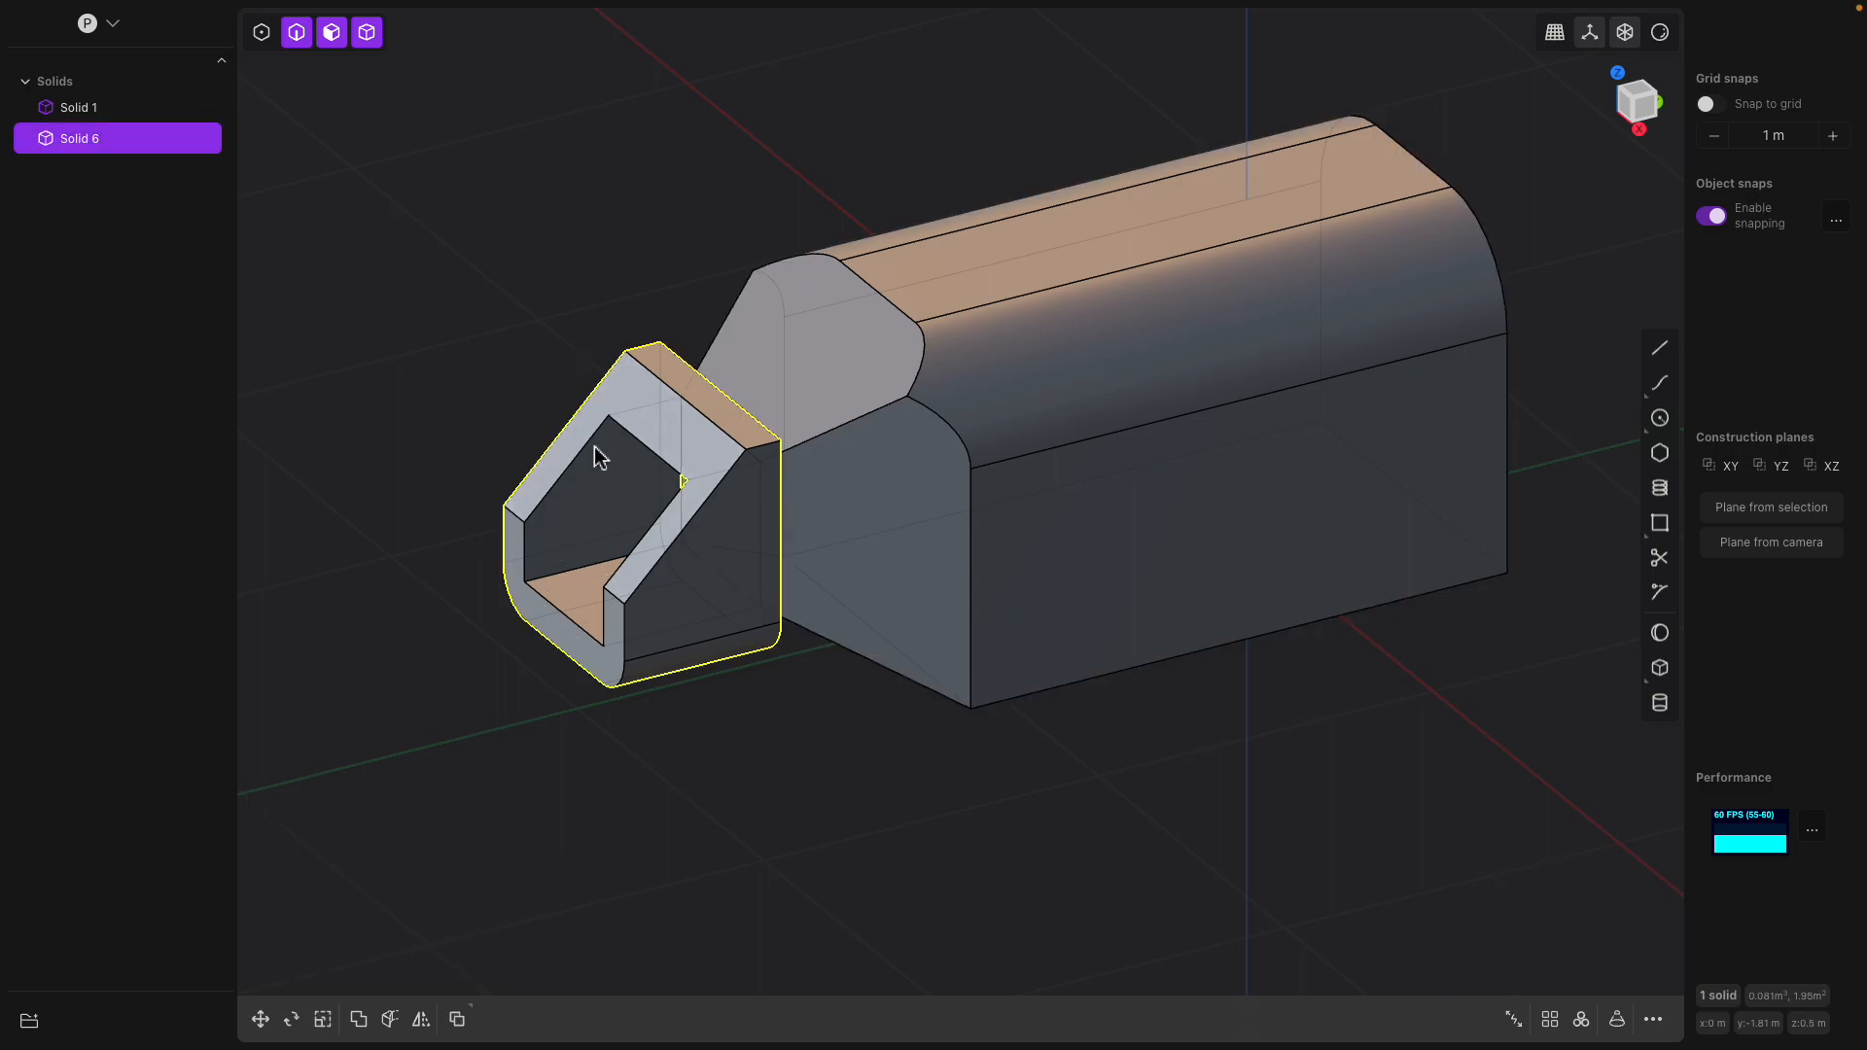
Offset the slanted front face of the small hollow body outward by about 0.06 m
{"action": "left_click_drag", "start_coordinate": [692, 445], "coordinate": [688, 452]}
{"action": "key", "text": "Return"}
{"action": "left_click", "coordinate": [638, 403]}
{"action": "middle_click_drag", "start_coordinate": [651, 453], "coordinate": [598, 340]}
{"action": "left_click_drag", "start_coordinate": [598, 345], "coordinate": [530, 359]}
{"action": "middle_click_drag", "start_coordinate": [680, 427], "coordinate": [737, 455]}
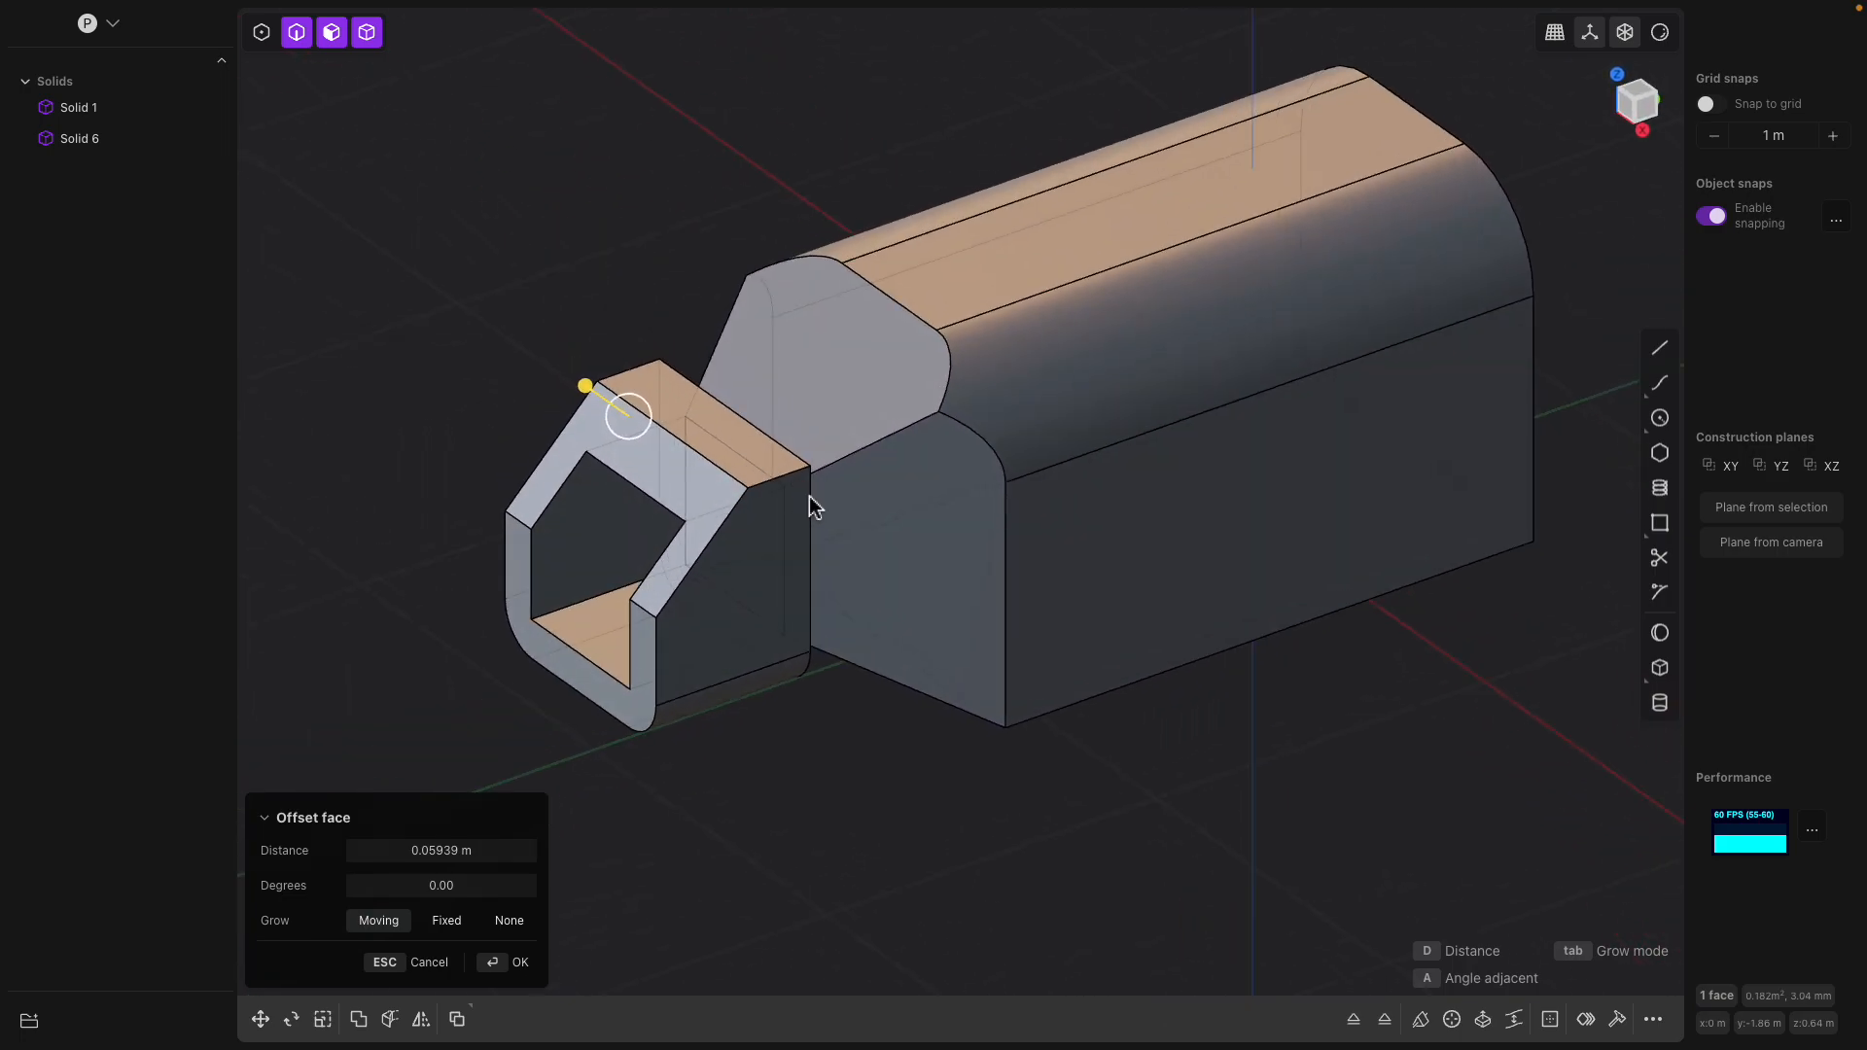
{"action": "middle_click_drag", "start_coordinate": [811, 506], "coordinate": [805, 542], "text": "shift"}
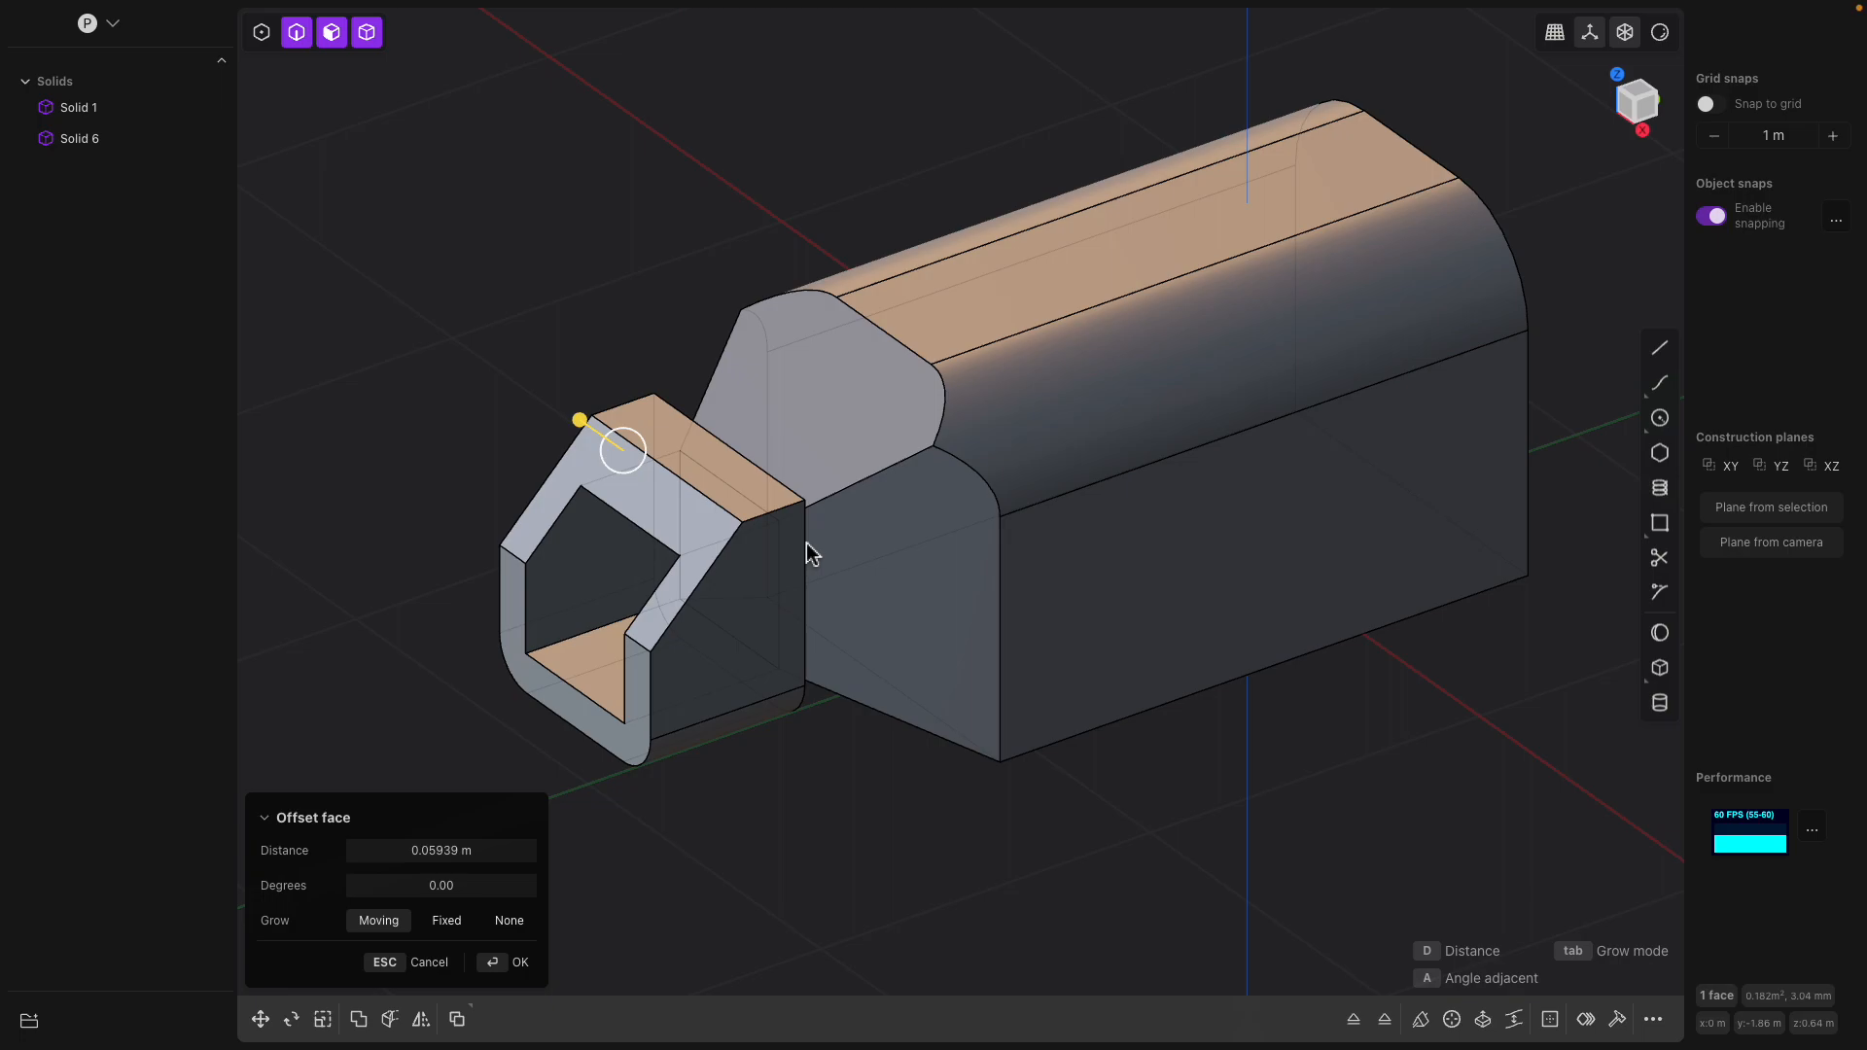
{"action": "middle_click_drag", "start_coordinate": [810, 554], "coordinate": [805, 564]}
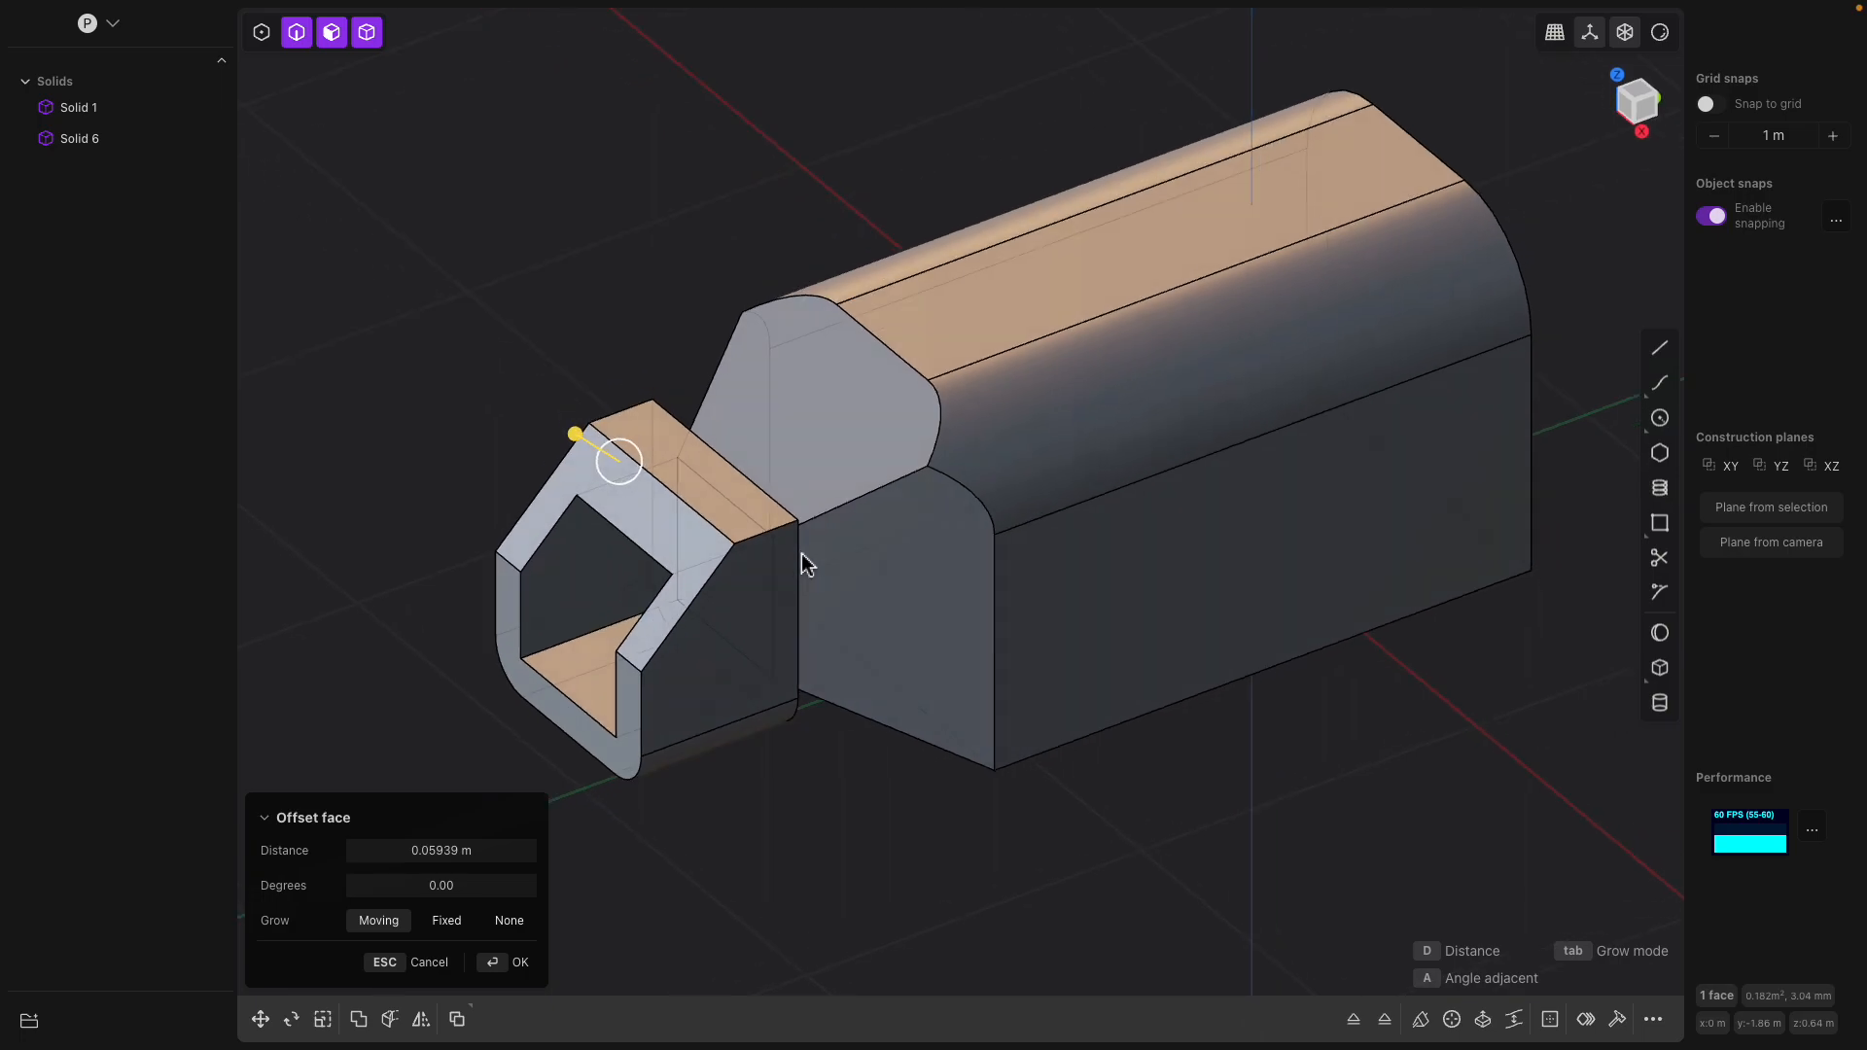
{"action": "middle_click_drag", "start_coordinate": [852, 486], "coordinate": [783, 474]}
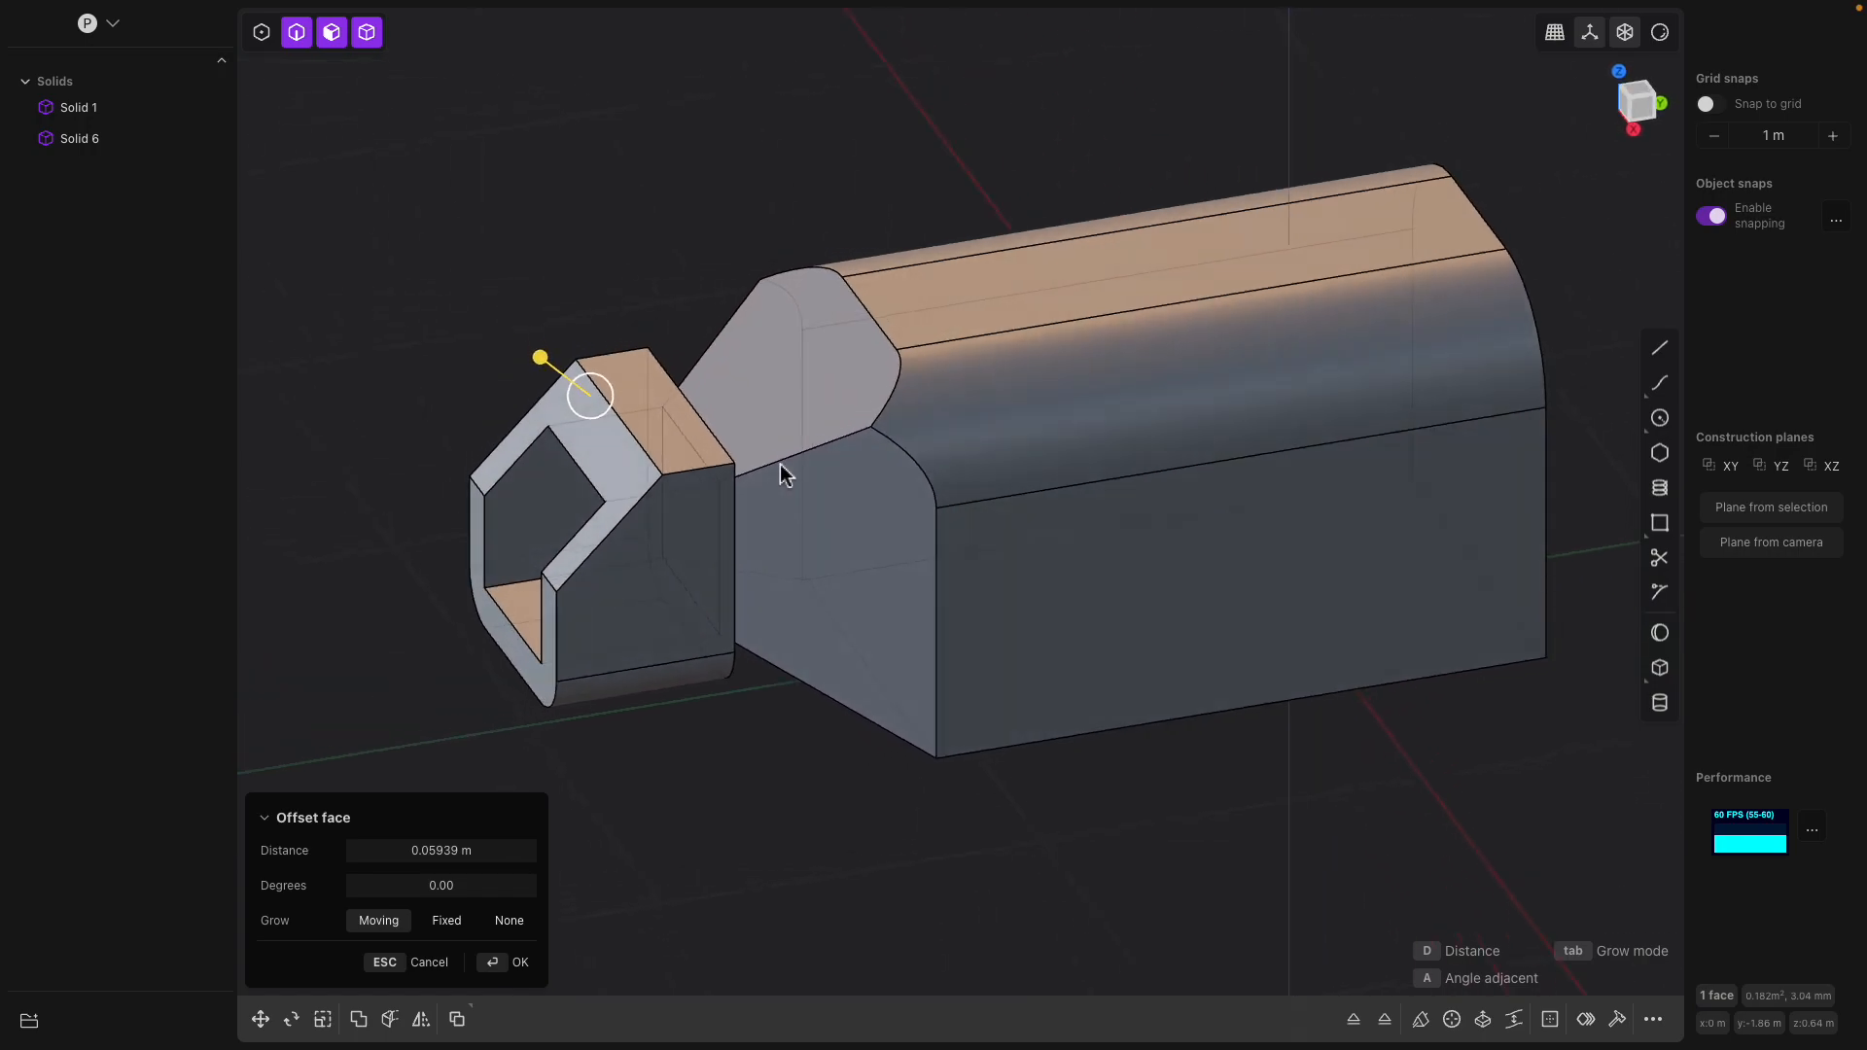
{"action": "middle_click_drag", "start_coordinate": [798, 379], "coordinate": [715, 367]}
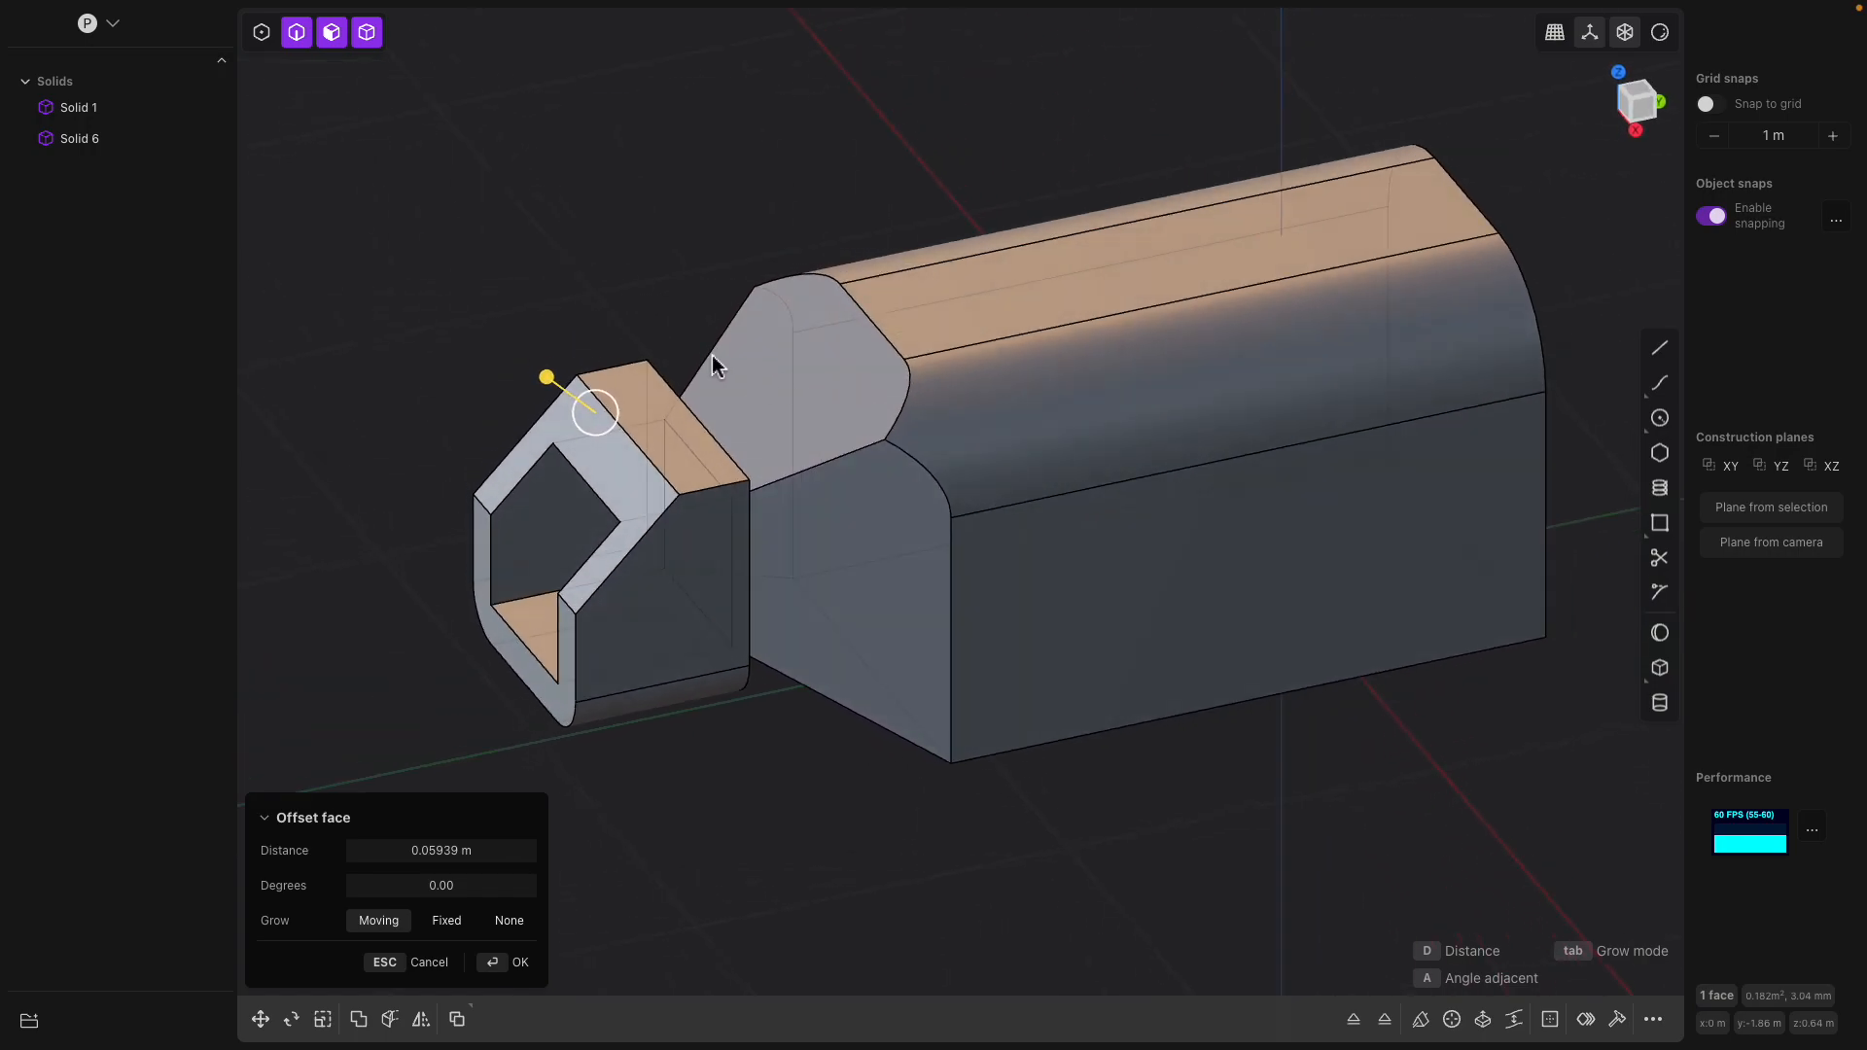
{"action": "right_click", "coordinate": [617, 295]}
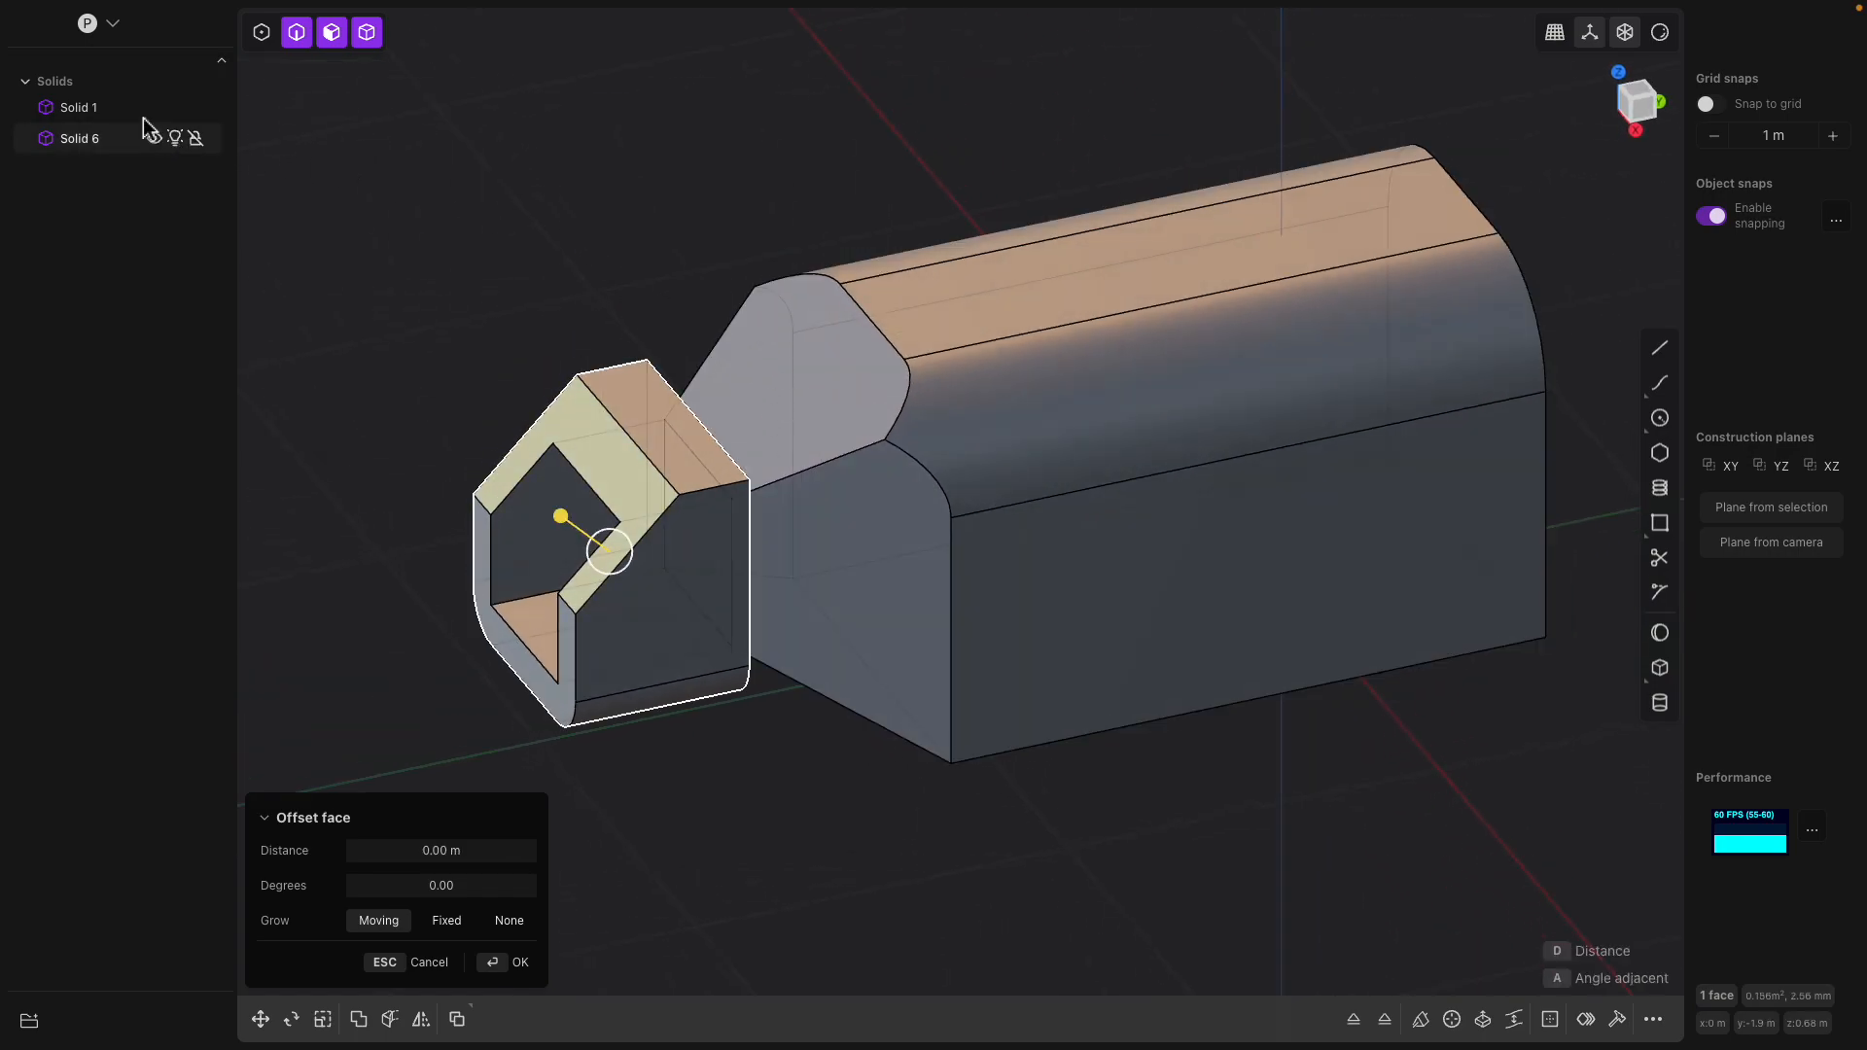
{"action": "key", "text": "Escape"}
{"action": "mouse_move", "coordinate": [736, 392]}
{"action": "middle_mouse_down"}
{"action": "mouse_move", "coordinate": [608, 371]}
{"action": "mouse_move", "coordinate": [636, 328]}
{"action": "mouse_move", "coordinate": [732, 365]}
{"action": "mouse_move", "coordinate": [750, 395]}
{"action": "middle_mouse_up"}
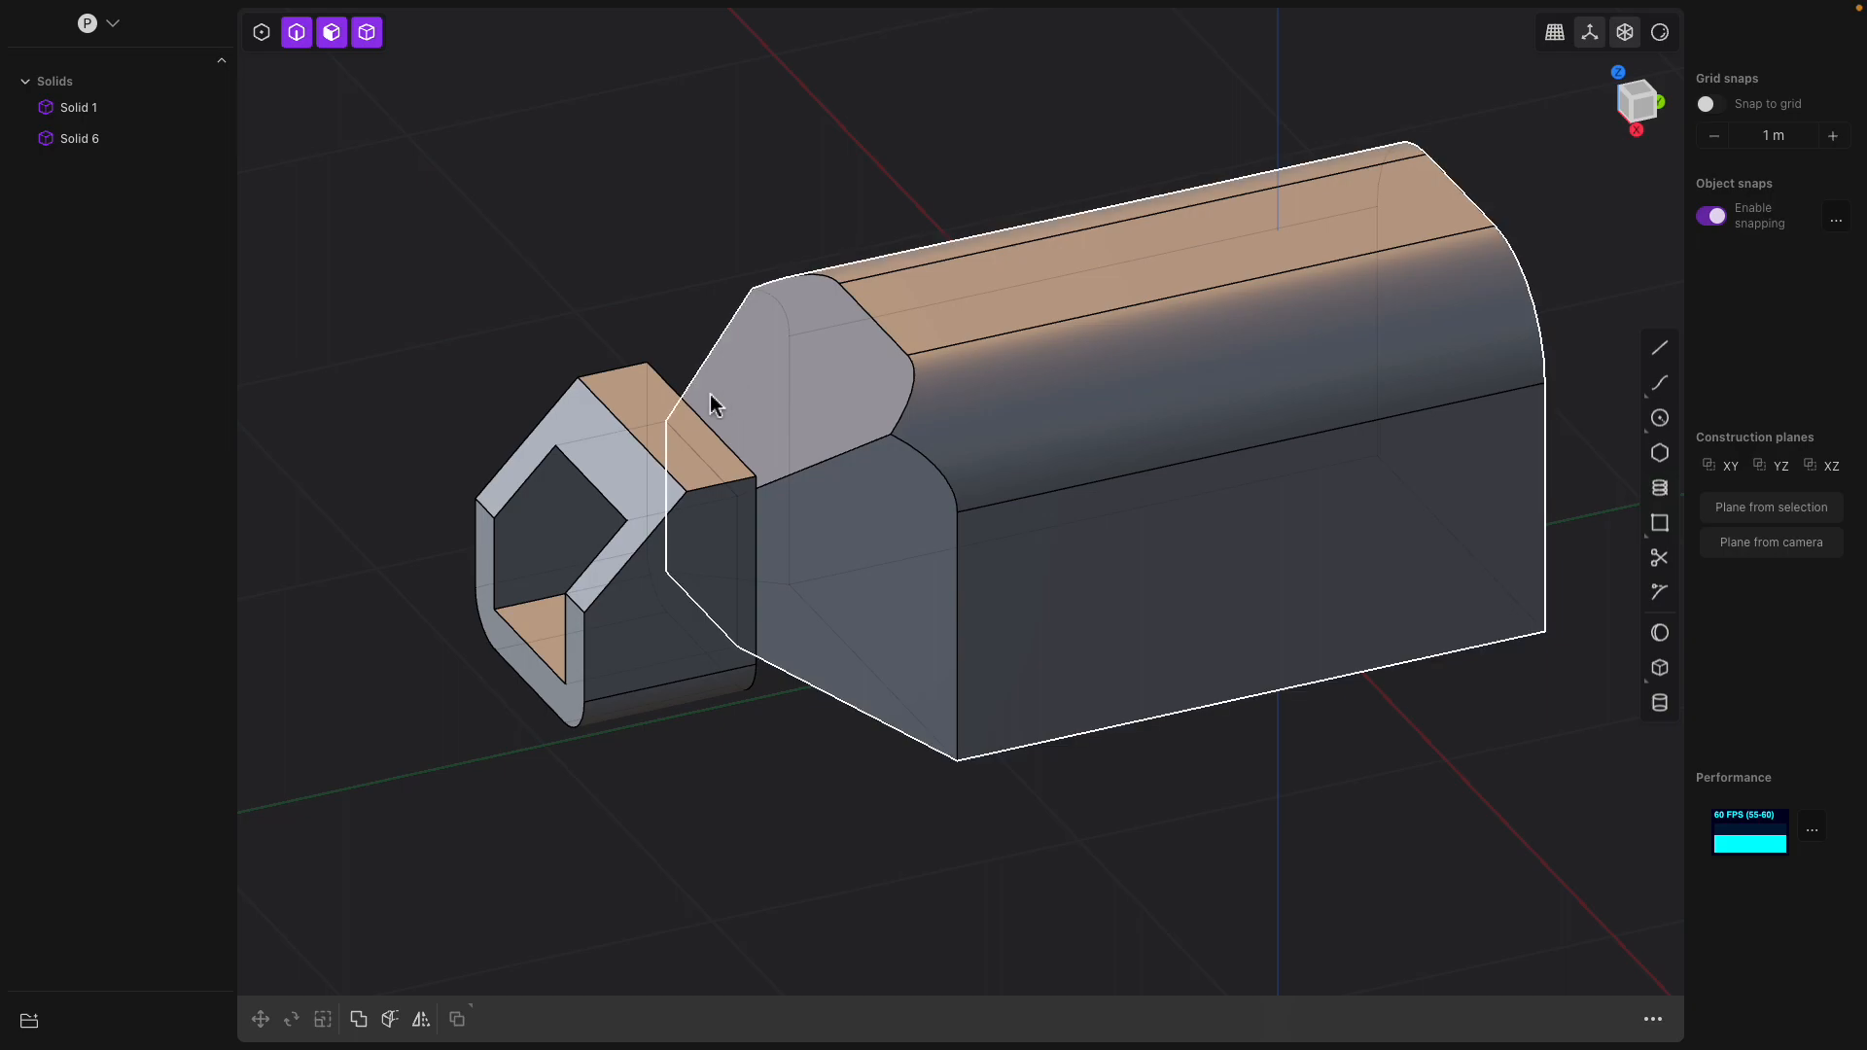
{"action": "left_click", "coordinate": [962, 358]}
{"action": "middle_click_drag", "start_coordinate": [877, 394], "coordinate": [678, 438]}
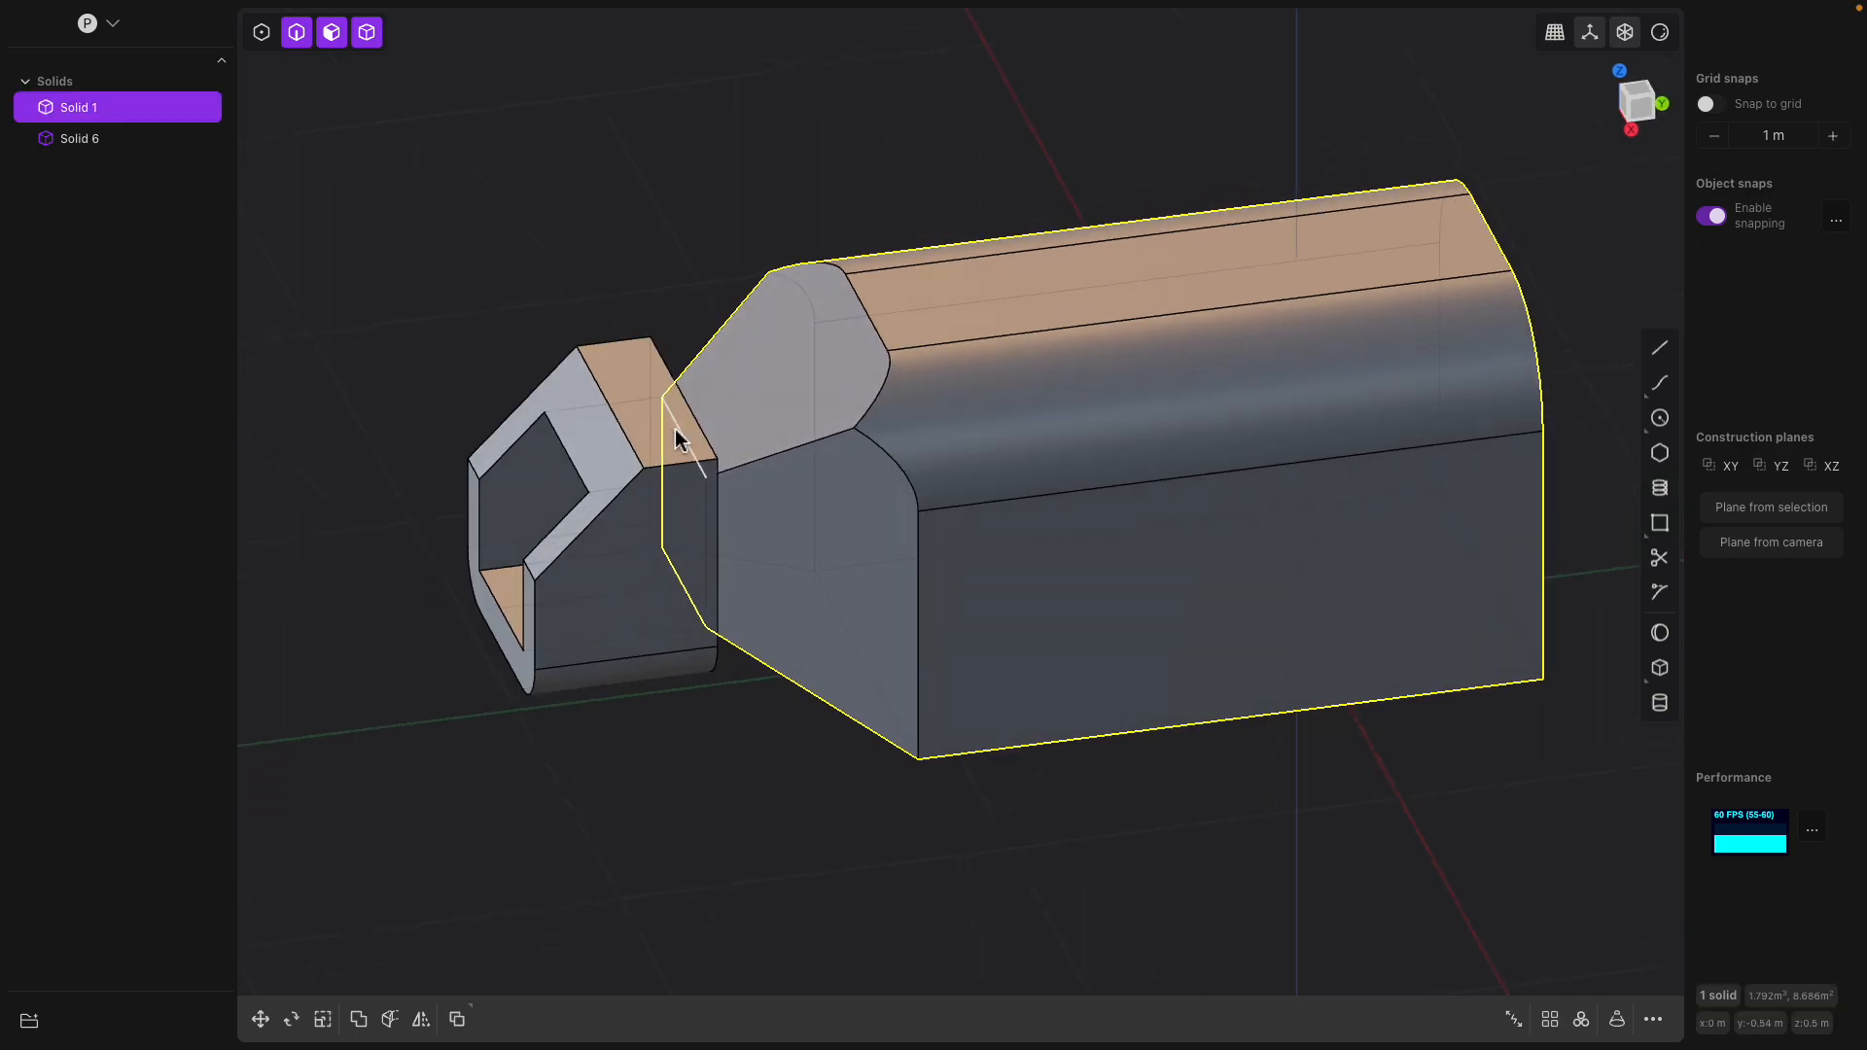
{"action": "left_click", "coordinate": [644, 445]}
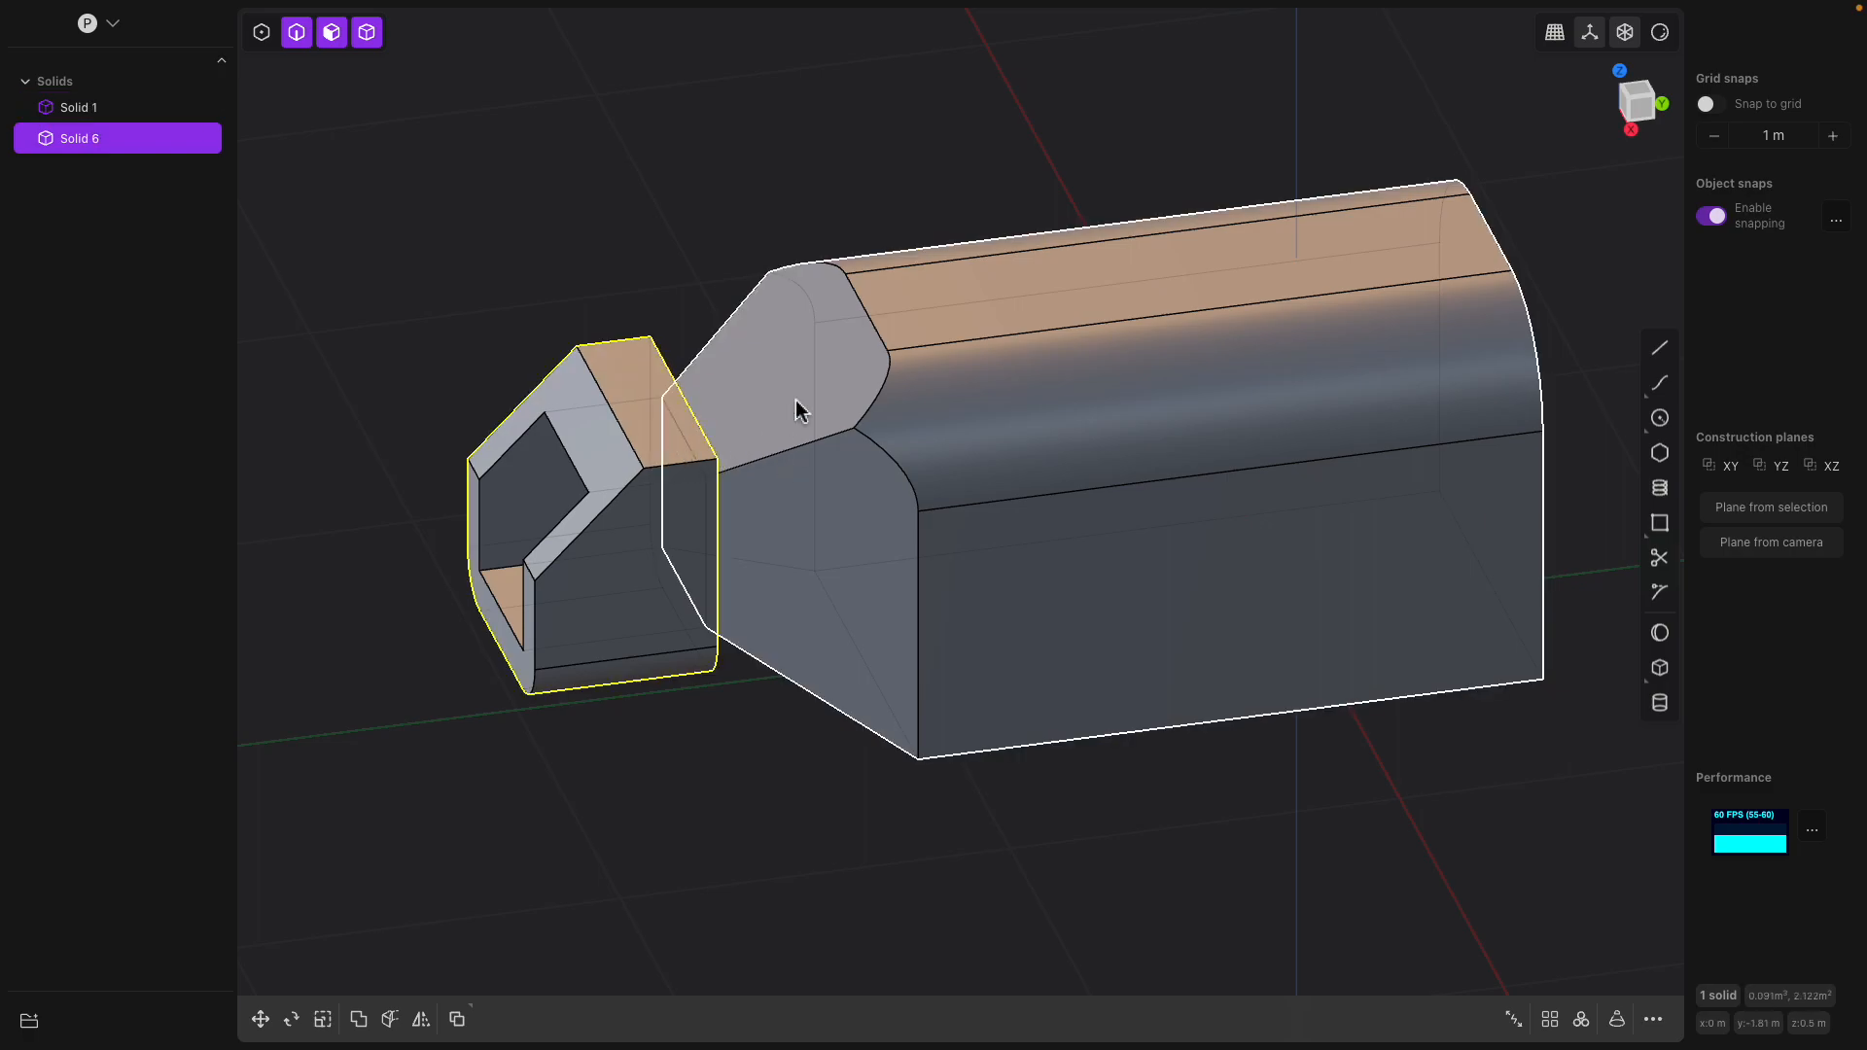
{"action": "left_click", "coordinate": [813, 430]}
{"action": "left_click", "coordinate": [685, 414]}
{"action": "key", "text": "b"}
Chamfer the bottom edge of the main body's rear end with a large diagonal cut
{"action": "middle_click_drag", "start_coordinate": [739, 426], "coordinate": [634, 408]}
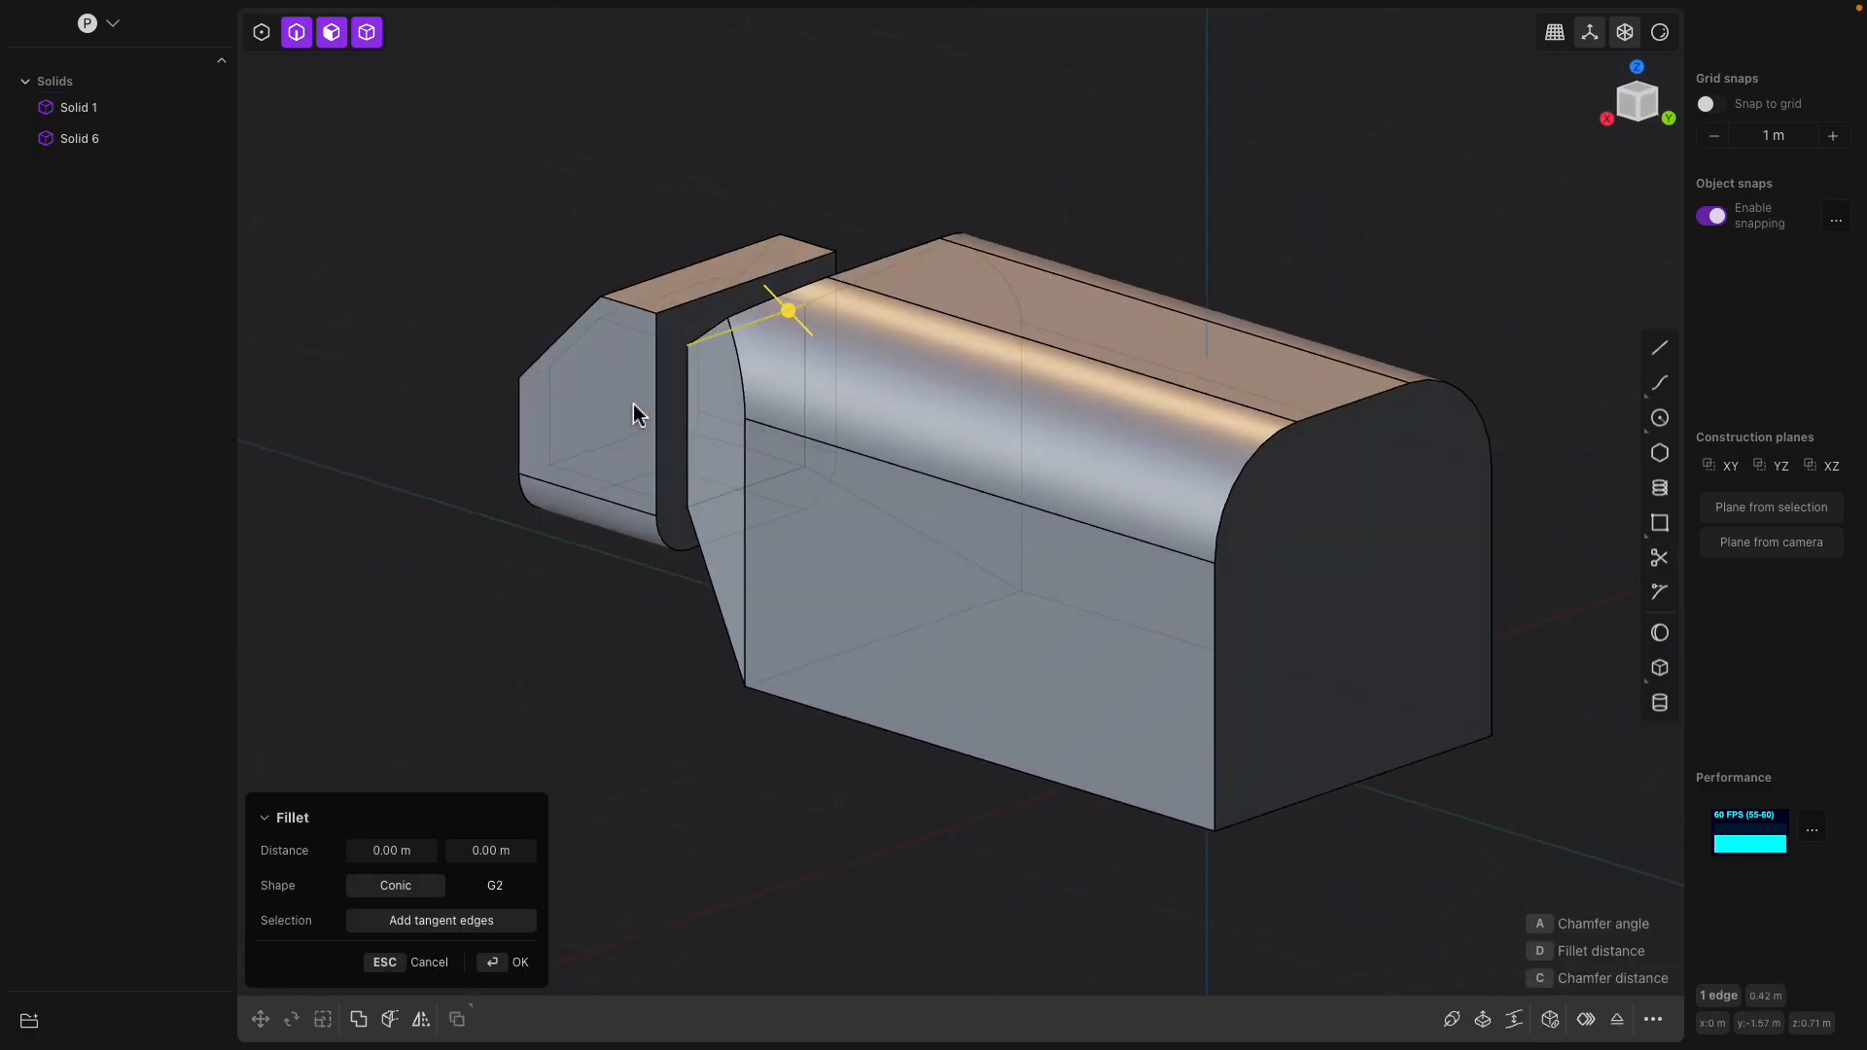
{"action": "middle_click_drag", "start_coordinate": [1048, 413], "coordinate": [991, 410], "text": "shift"}
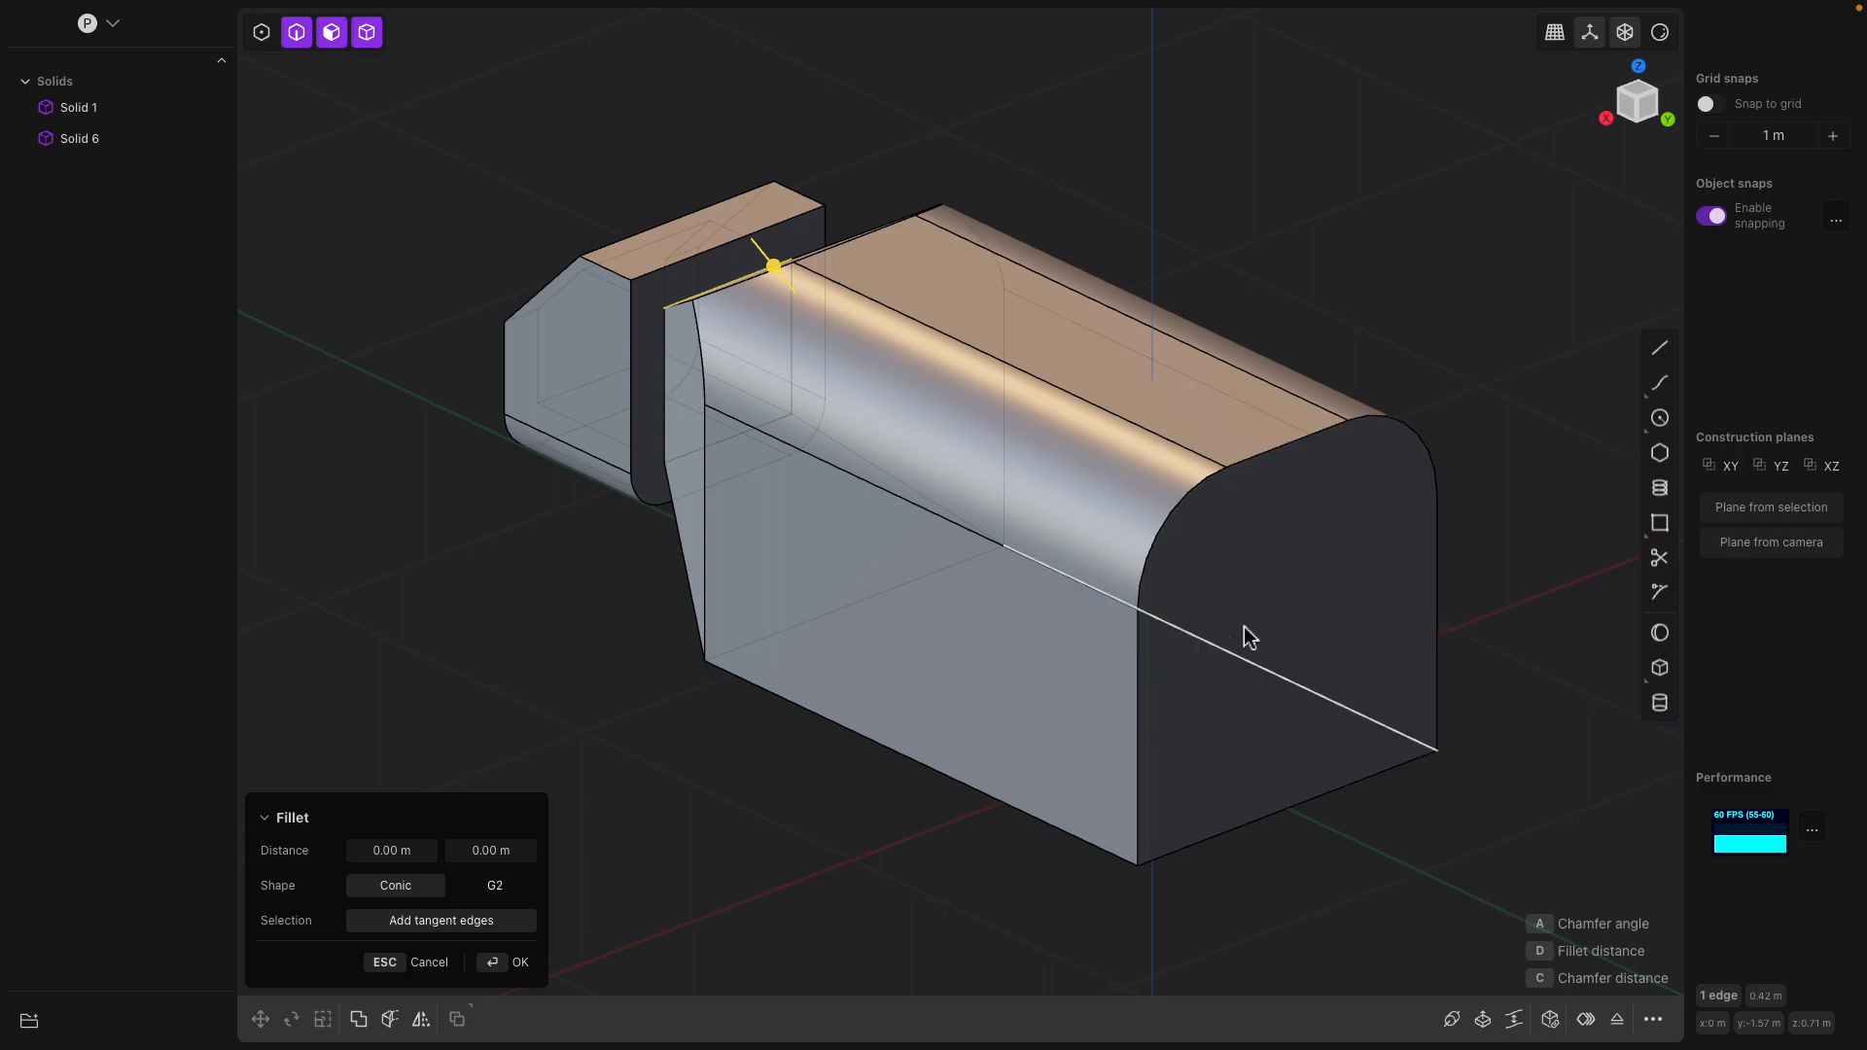
{"action": "middle_click_drag", "start_coordinate": [1244, 640], "coordinate": [1259, 582]}
{"action": "left_click", "coordinate": [1275, 670]}
{"action": "left_click_drag", "start_coordinate": [1276, 672], "coordinate": [1150, 522]}
{"action": "middle_click_drag", "start_coordinate": [1218, 549], "coordinate": [1244, 521]}
{"action": "key", "text": "Return"}
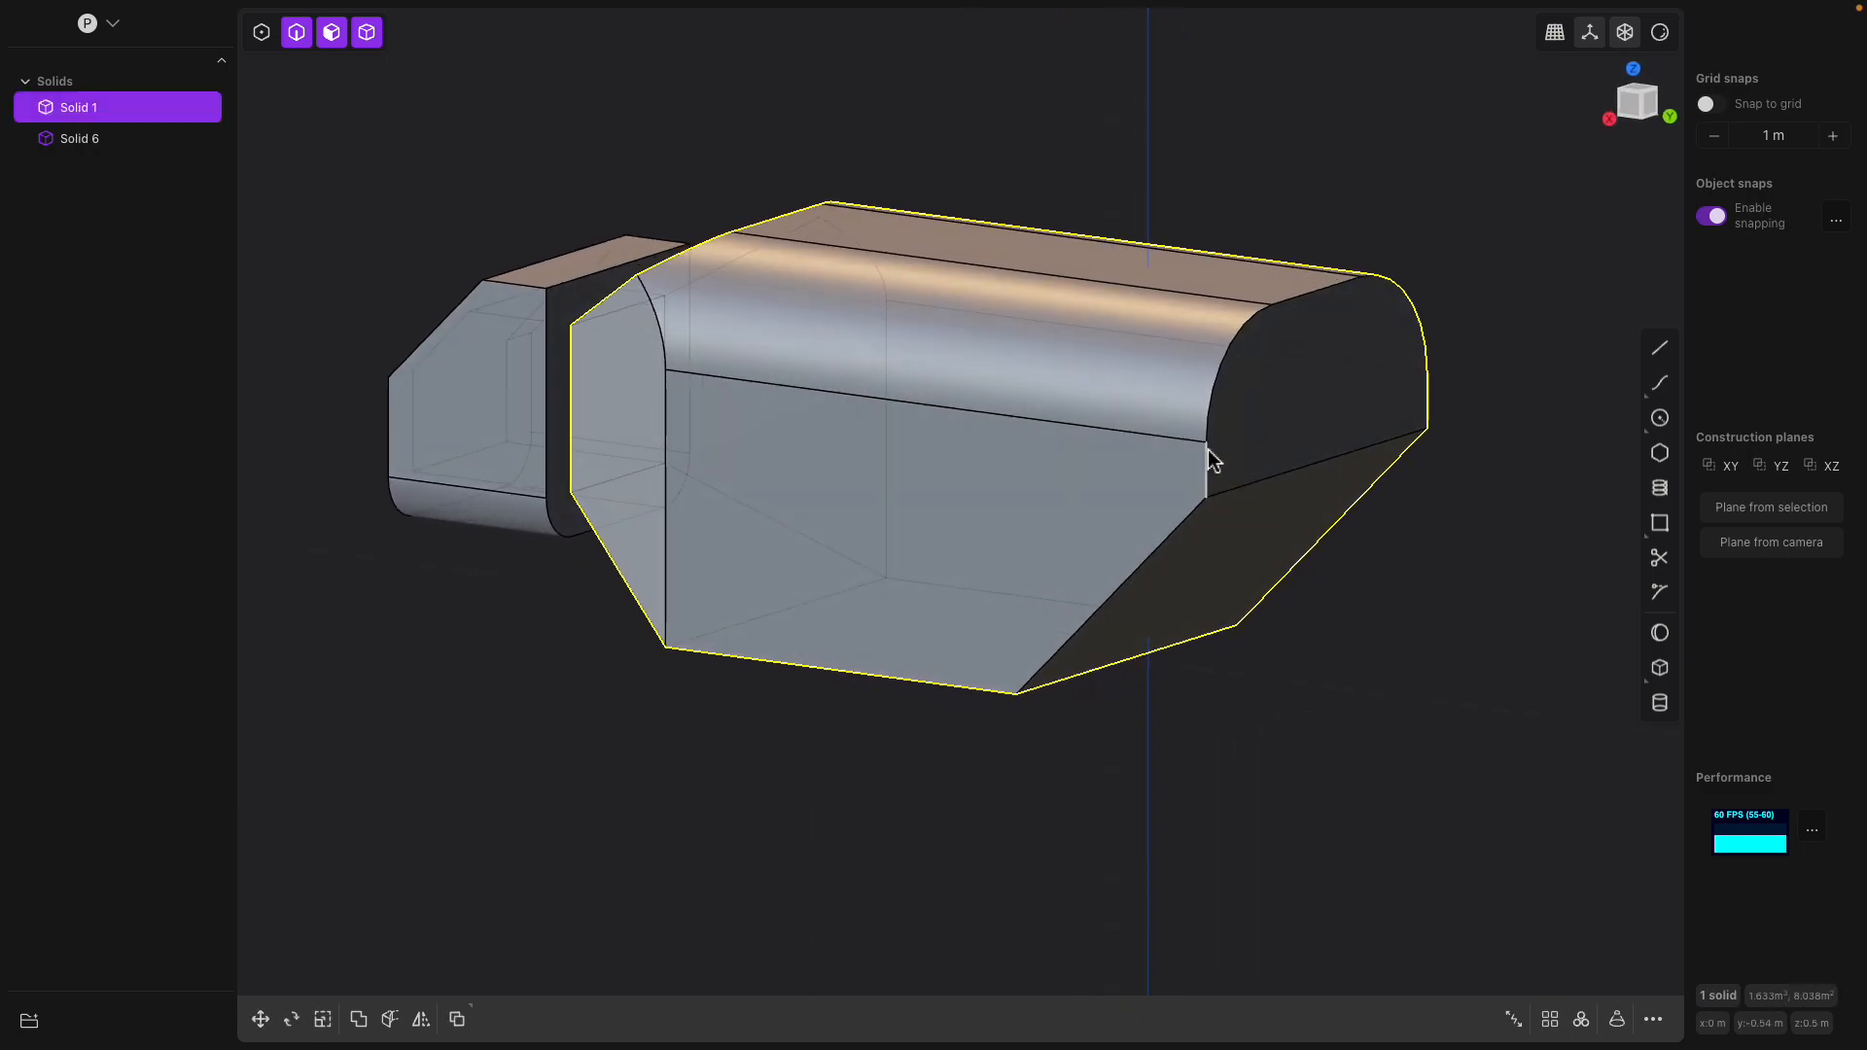
Fillet the edge where the main body's rear end face meets the diagonal chamfer
{"action": "left_click", "coordinate": [1281, 487]}
{"action": "key", "text": "f"}
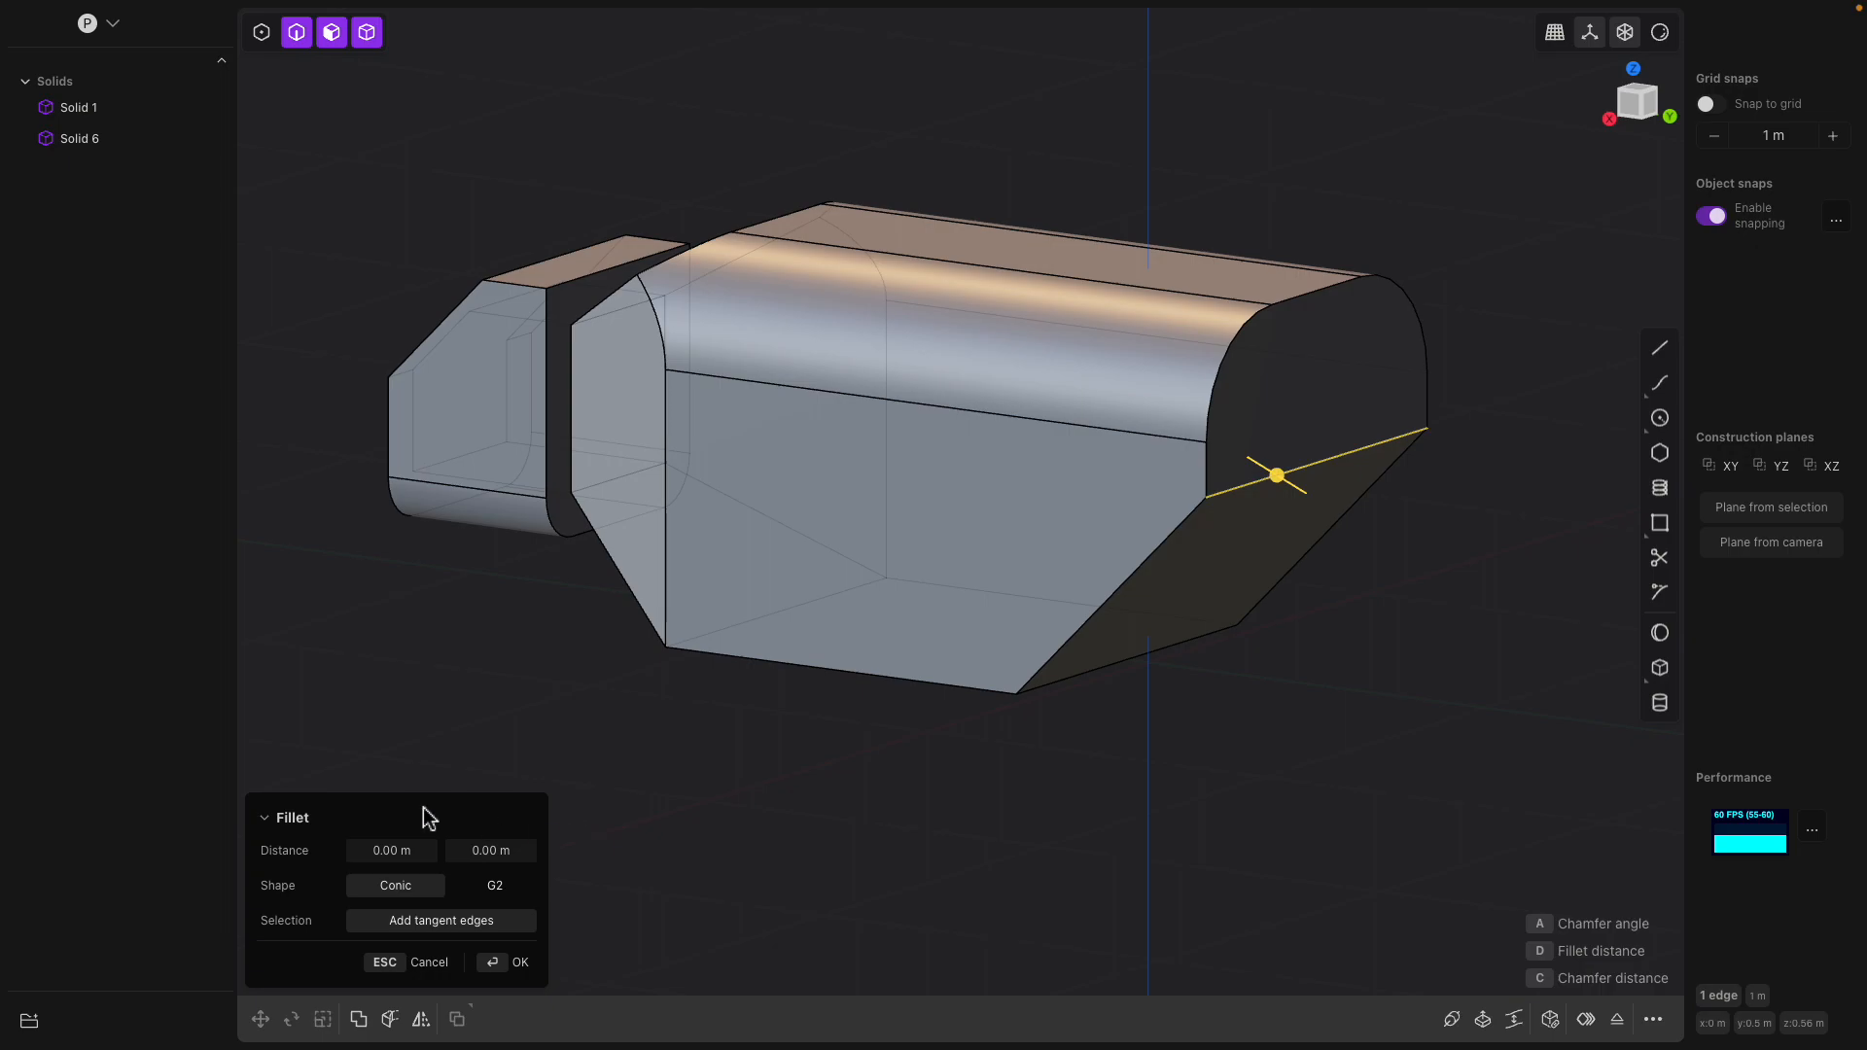
{"action": "left_click_drag", "start_coordinate": [1281, 480], "coordinate": [1320, 515]}
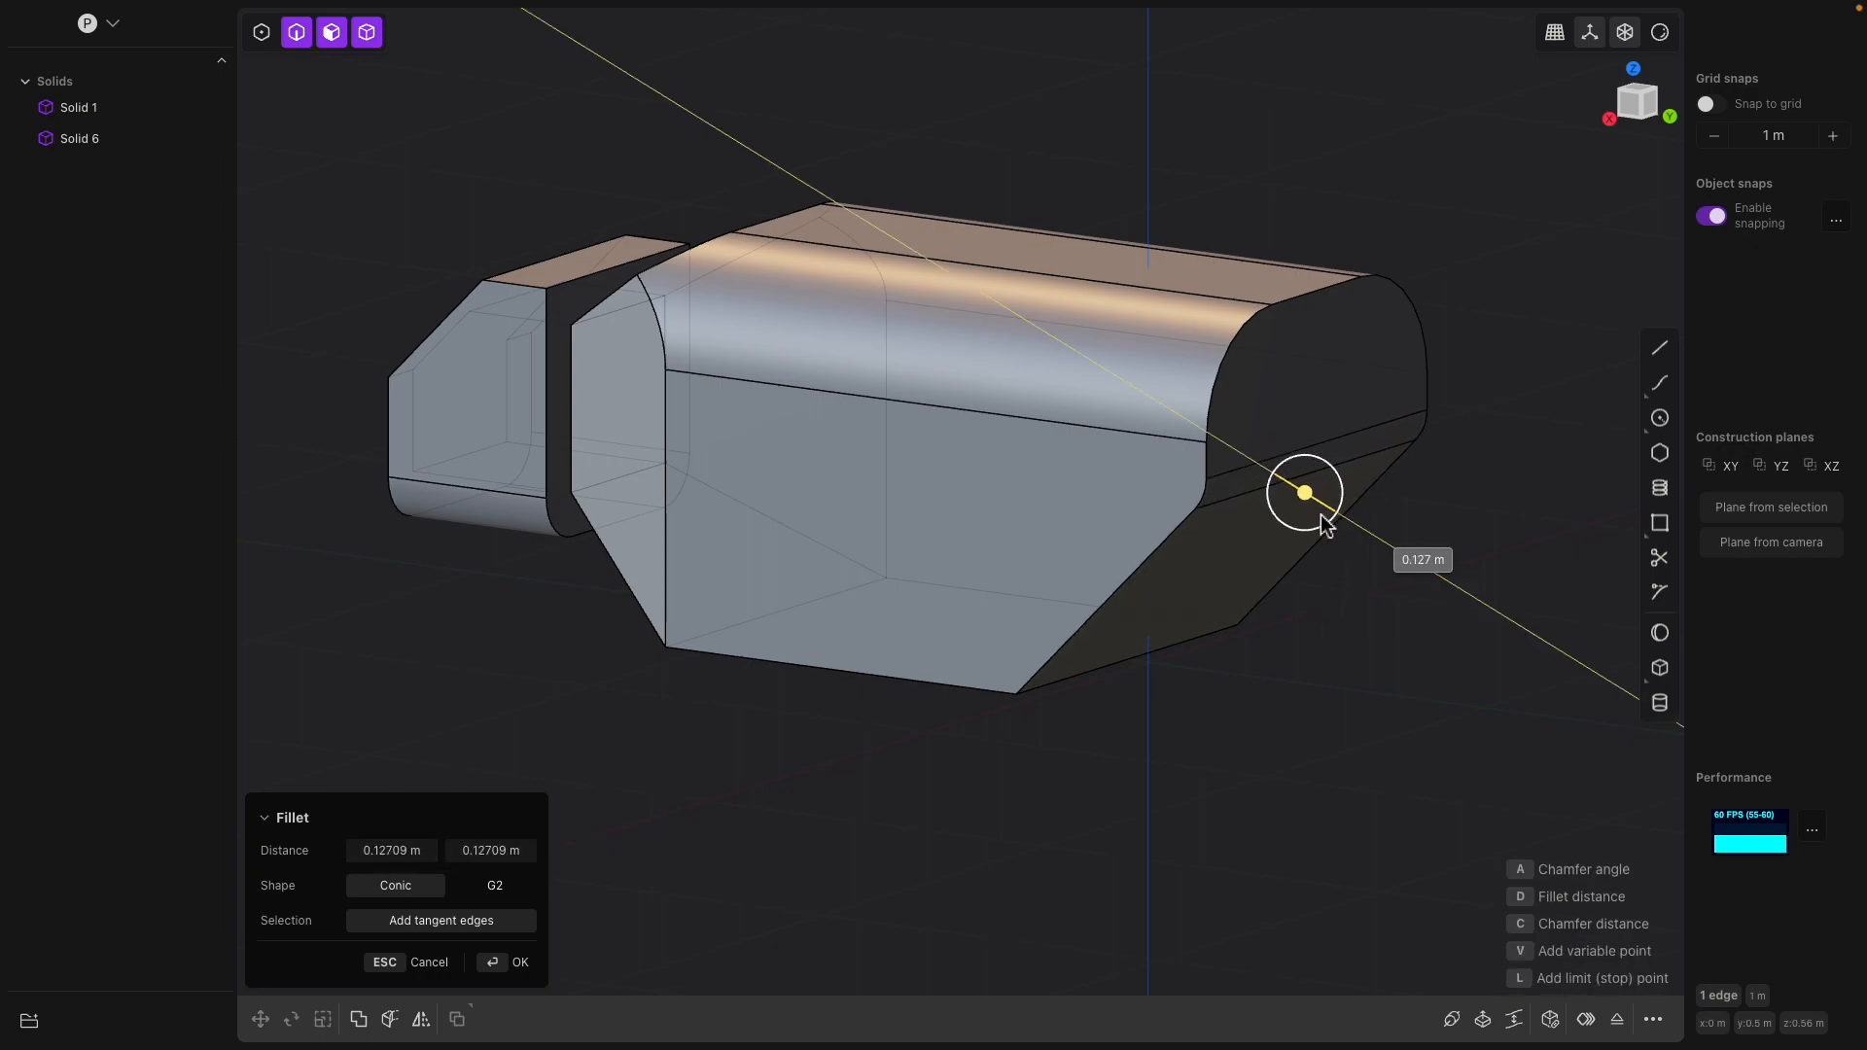
{"action": "left_click_drag", "start_coordinate": [1381, 597], "coordinate": [1339, 531]}
{"action": "middle_click_drag", "start_coordinate": [1350, 536], "coordinate": [930, 489]}
{"action": "key", "text": "Return"}
{"action": "left_click", "coordinate": [1068, 552]}
{"action": "key", "text": "f"}
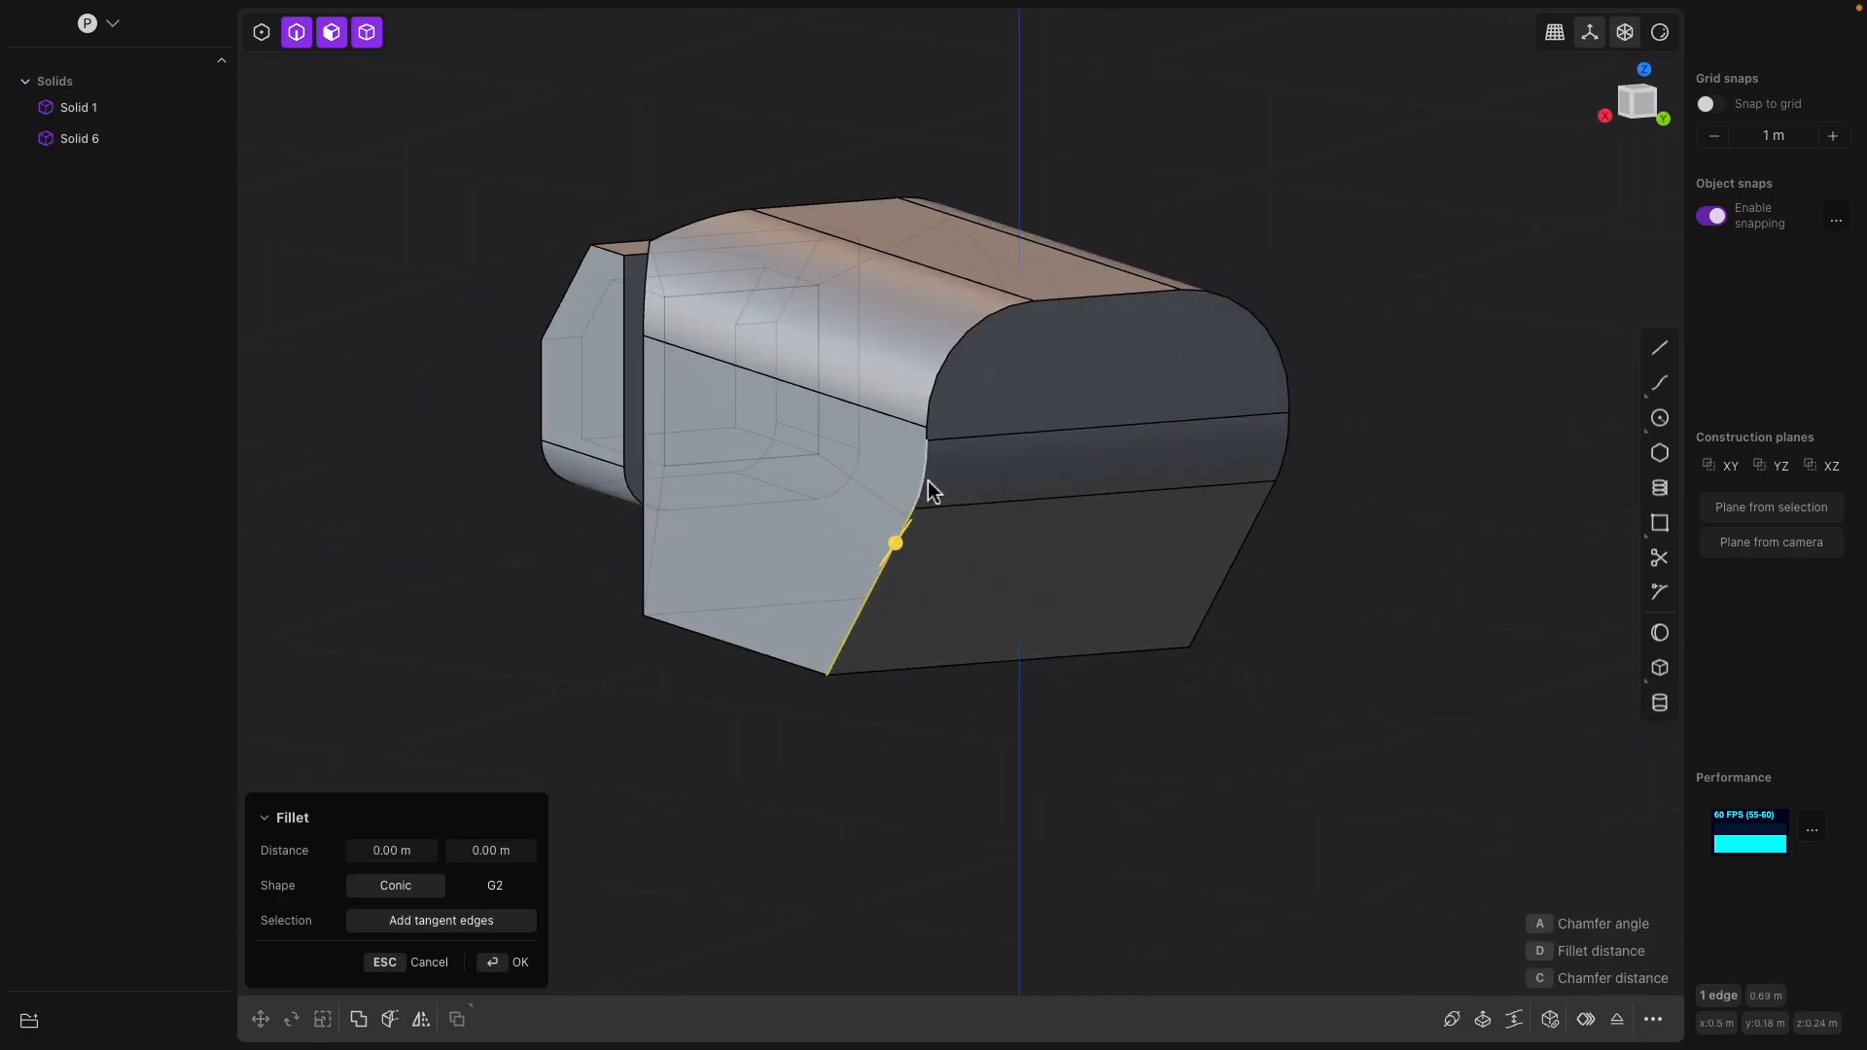
{"action": "middle_click_drag", "start_coordinate": [940, 403], "coordinate": [994, 383]}
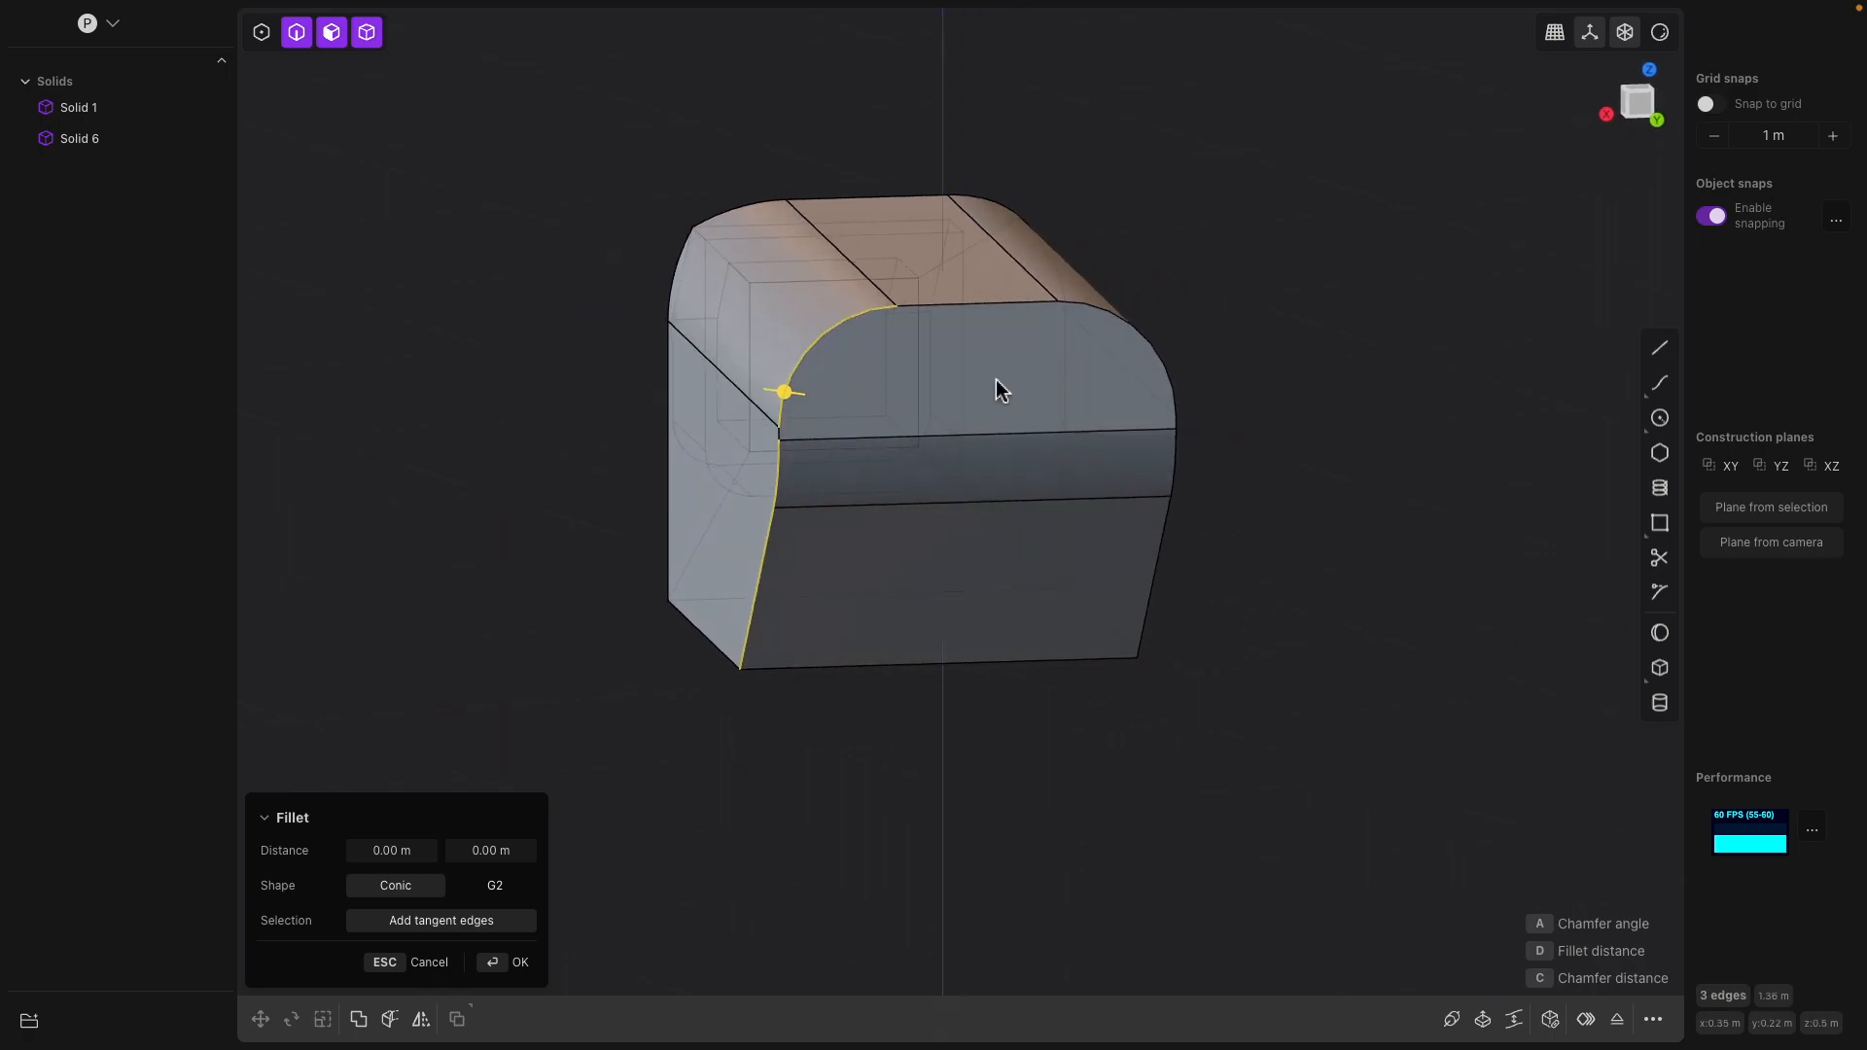
{"action": "left_click", "coordinate": [929, 309]}
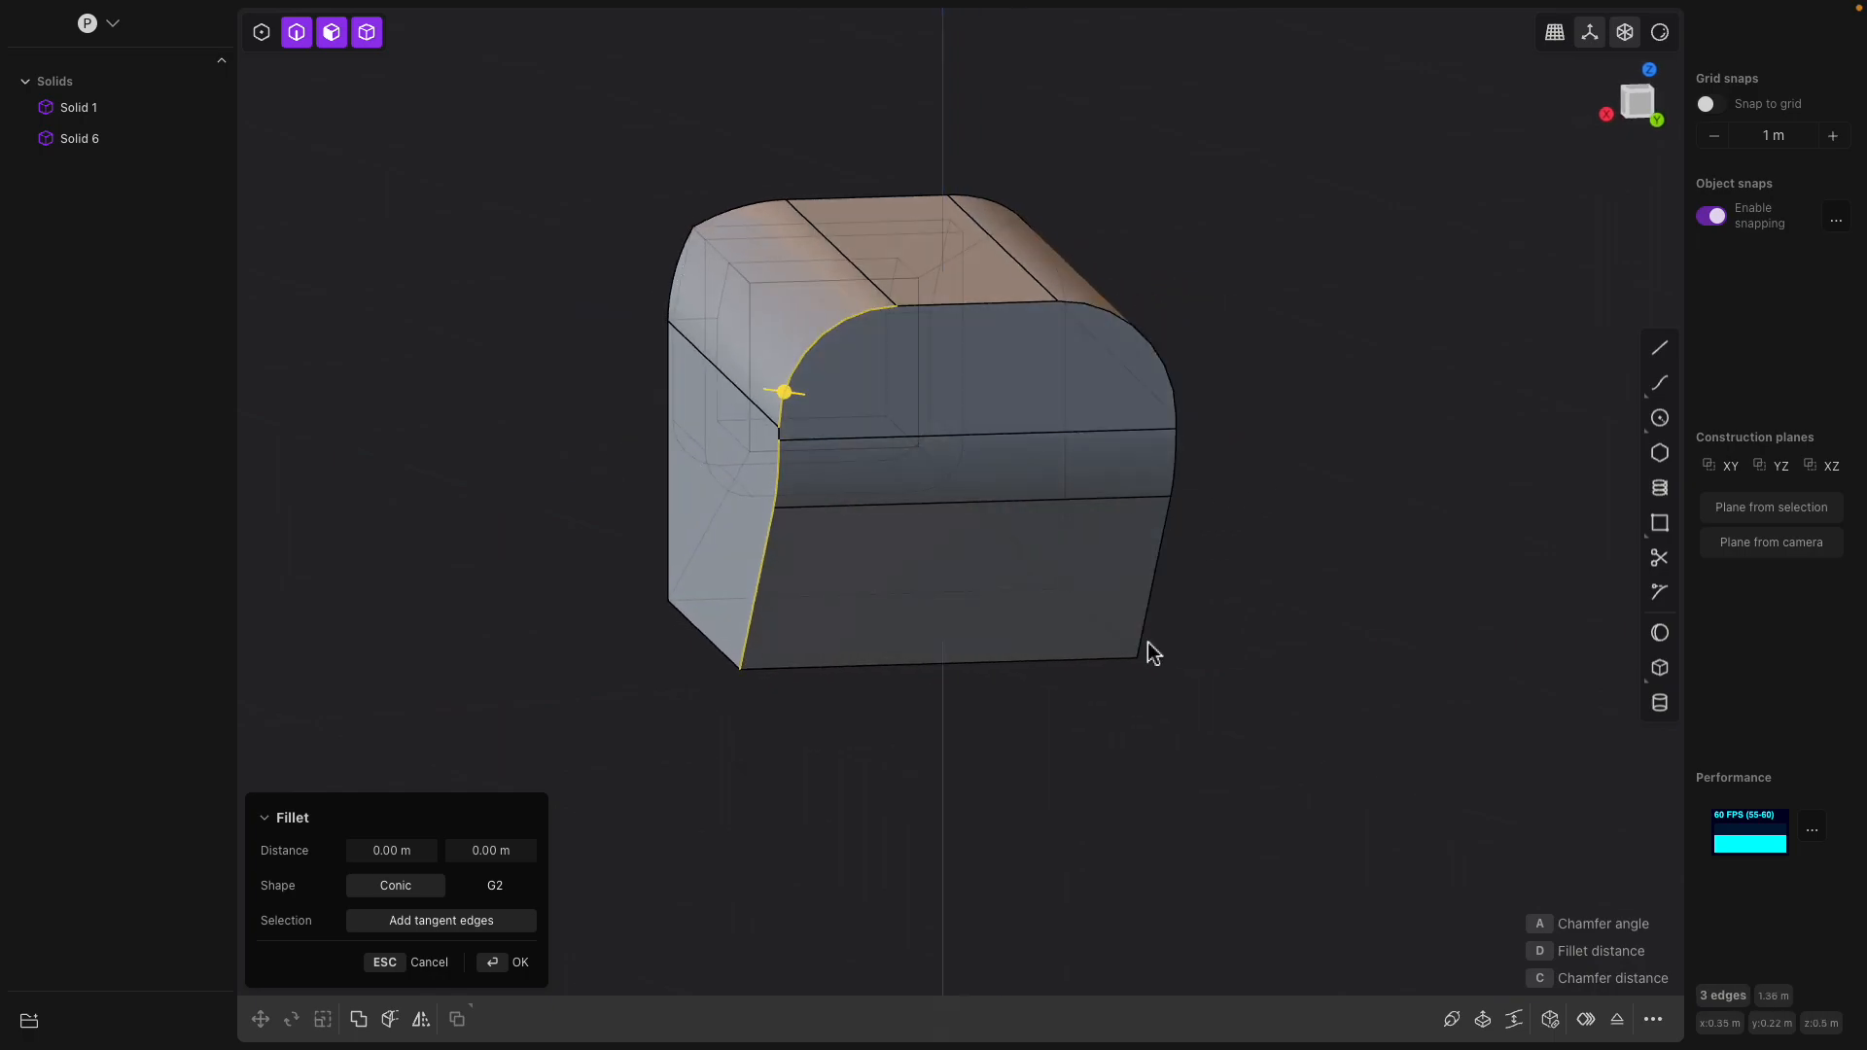
{"action": "middle_click_drag", "start_coordinate": [750, 667], "coordinate": [861, 562]}
Convert the three connected rear faces of the main body to their outline edges and fillet them by about 0.08 m
{"action": "left_click", "coordinate": [976, 467]}
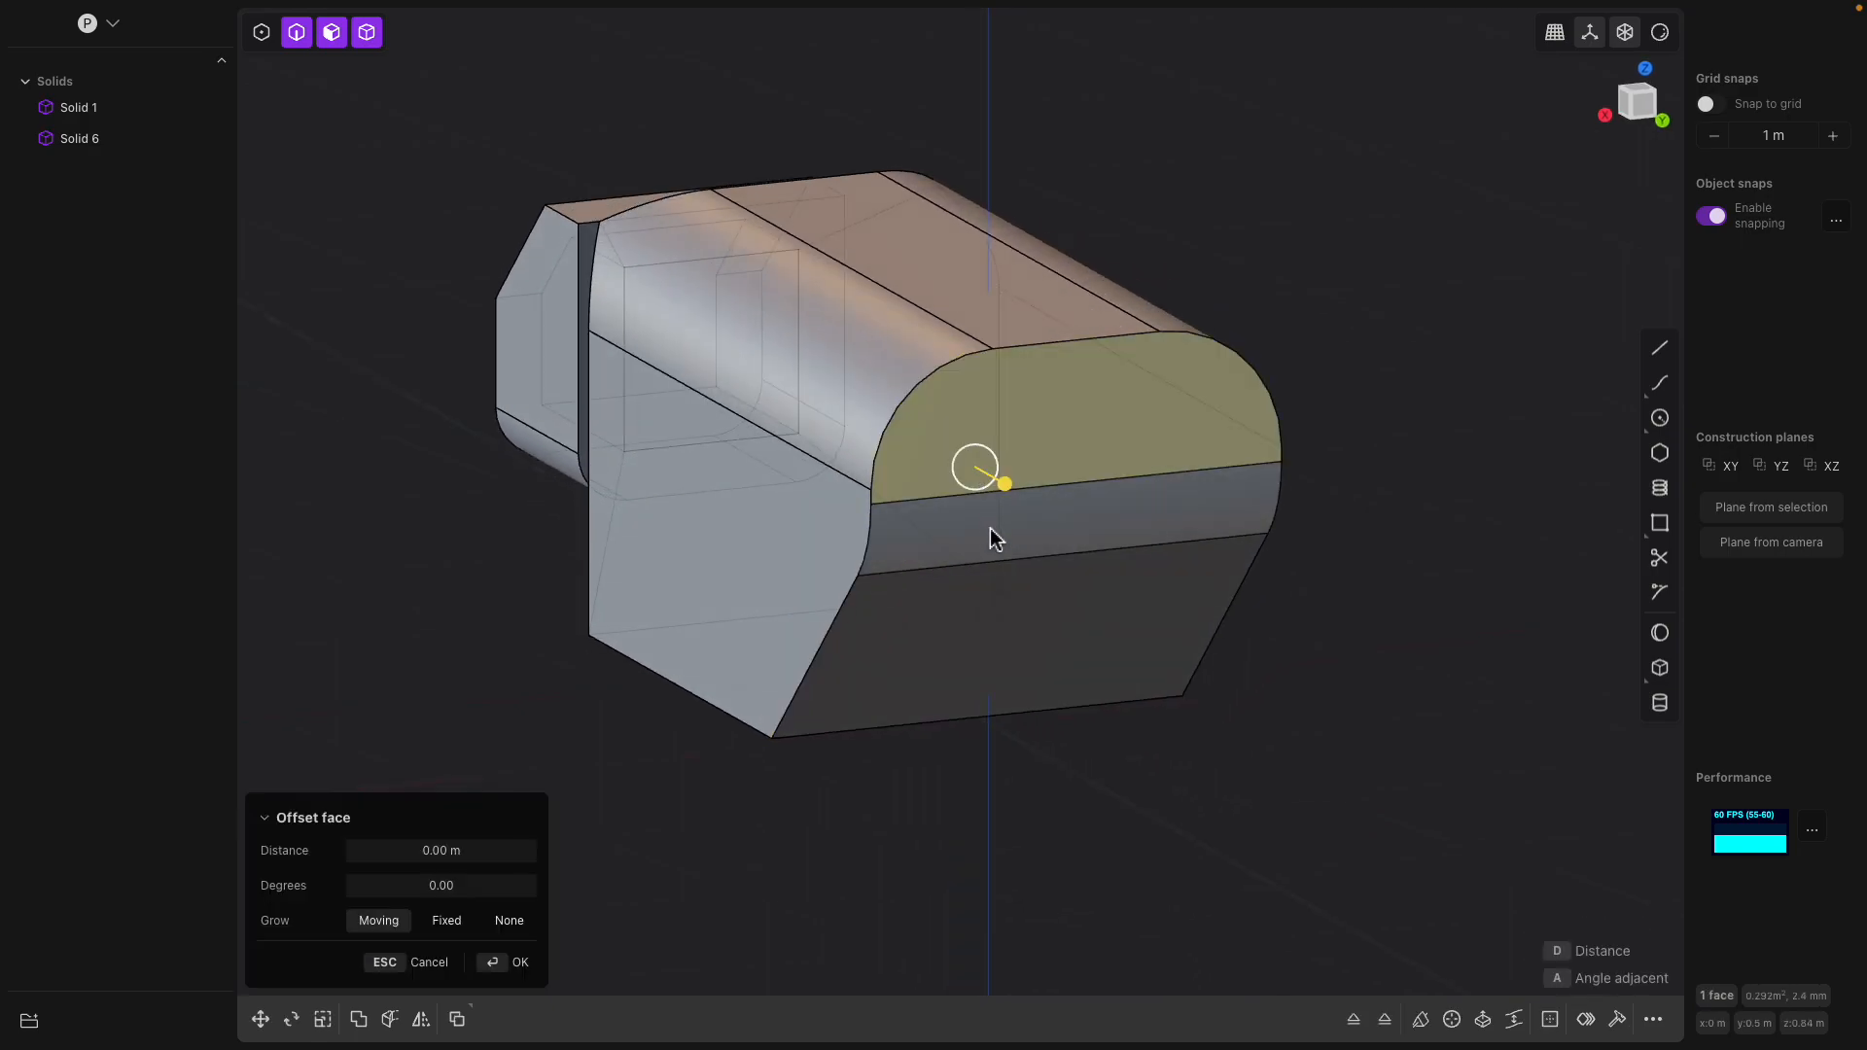
{"action": "left_click", "coordinate": [1111, 600]}
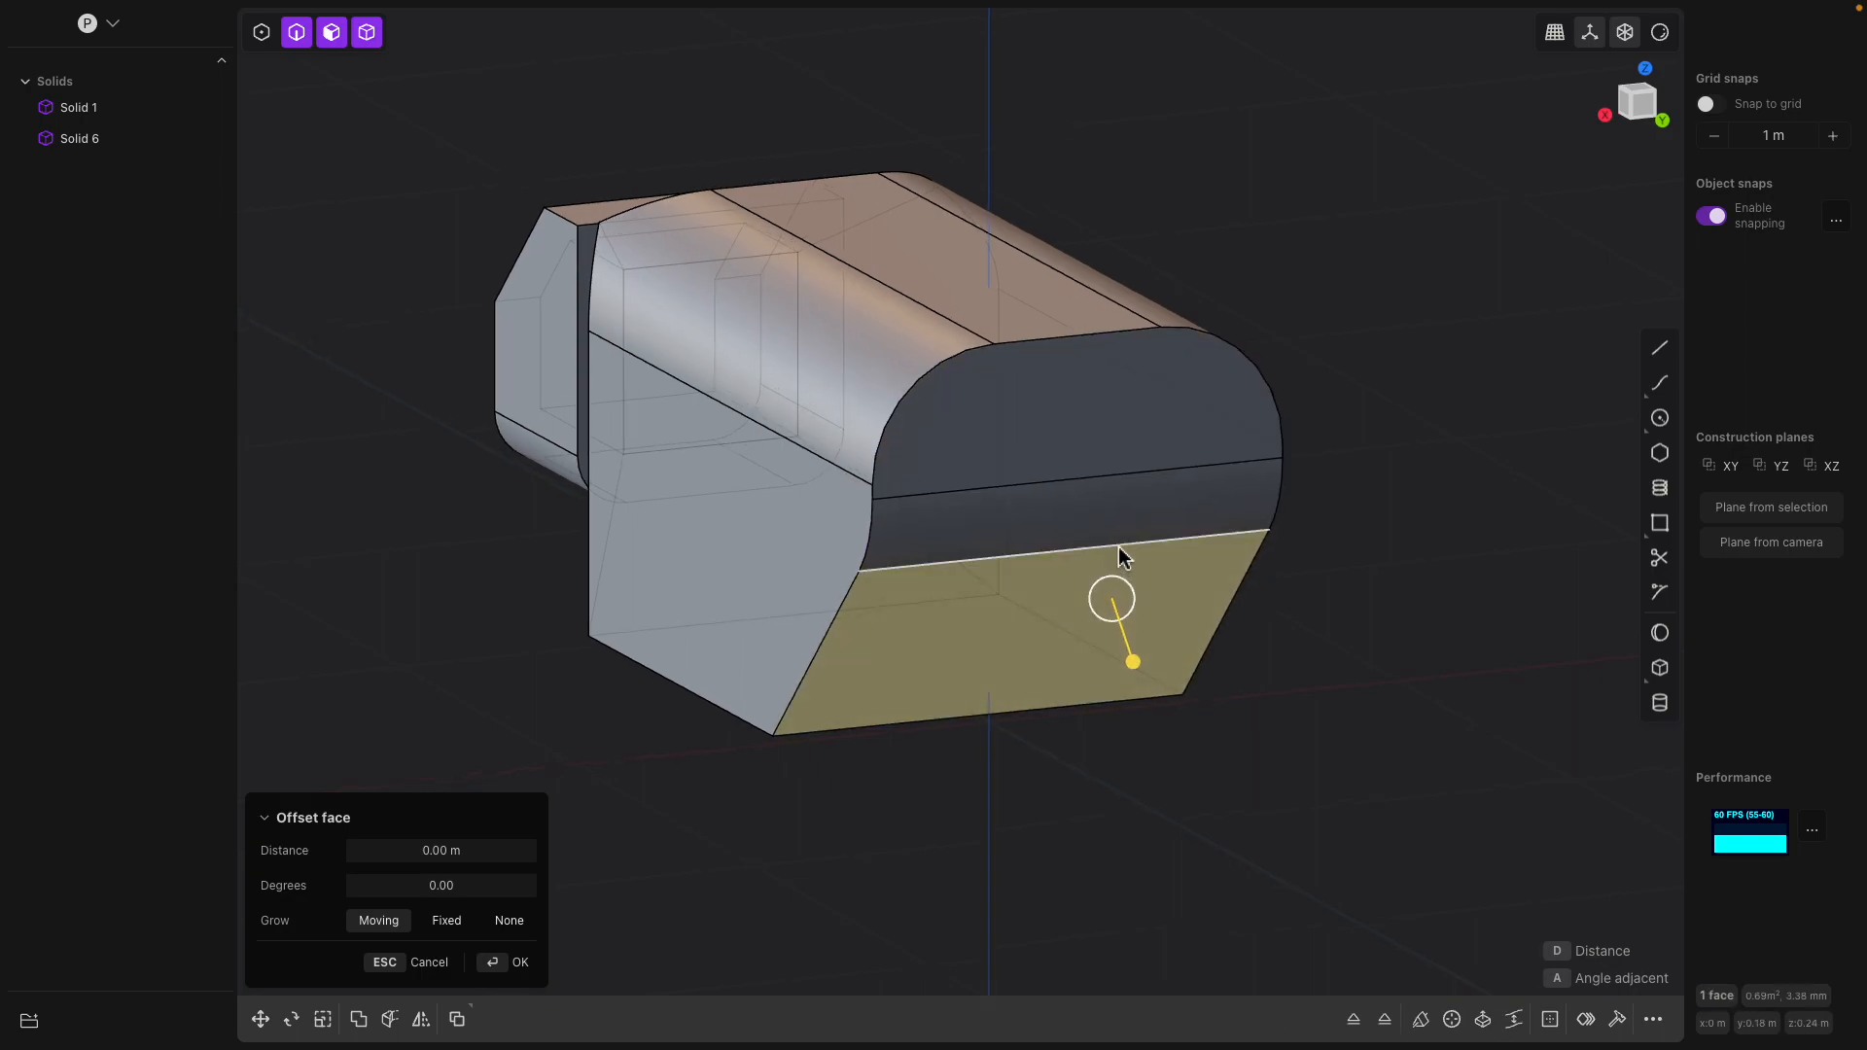
{"action": "left_click", "coordinate": [1147, 505], "text": "shift"}
{"action": "left_click", "coordinate": [1137, 449], "text": "shift"}
{"action": "middle_click_drag", "start_coordinate": [1020, 399], "coordinate": [1134, 451]}
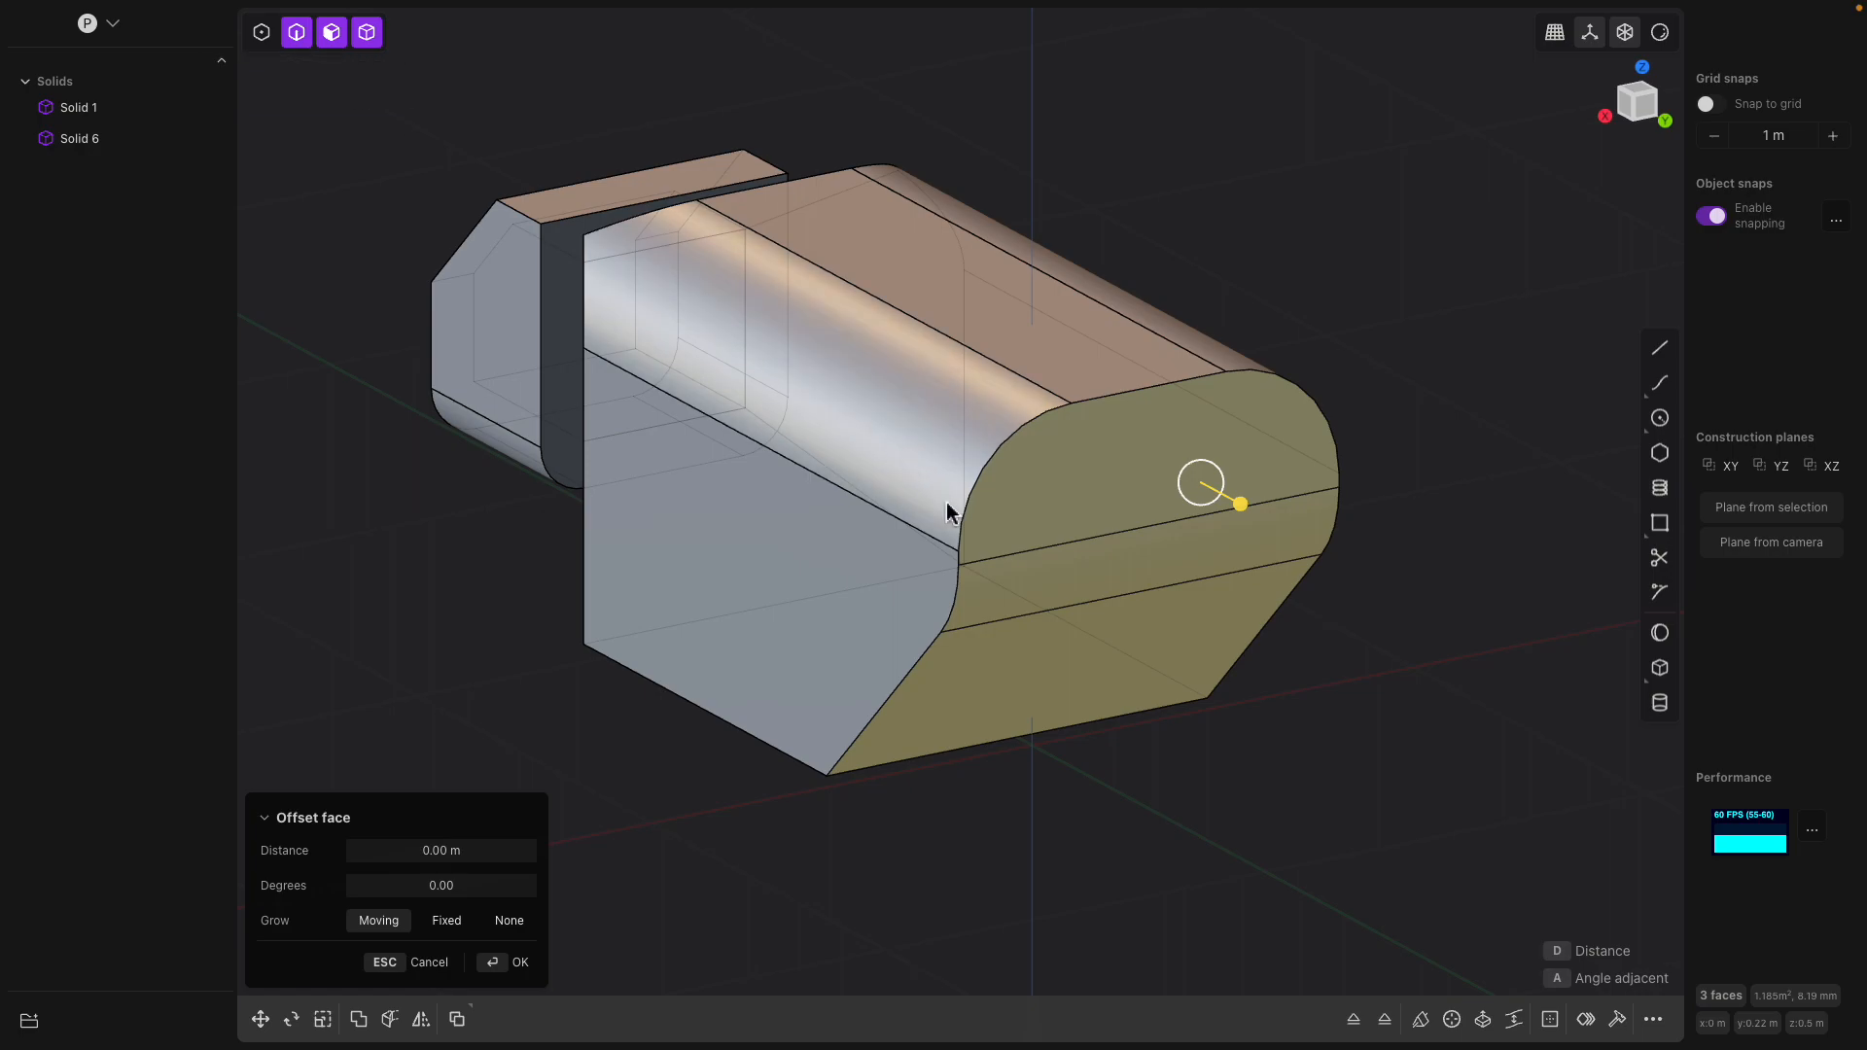
{"action": "key", "text": "ctrl+2"}
{"action": "middle_click_drag", "start_coordinate": [1091, 538], "coordinate": [973, 498]}
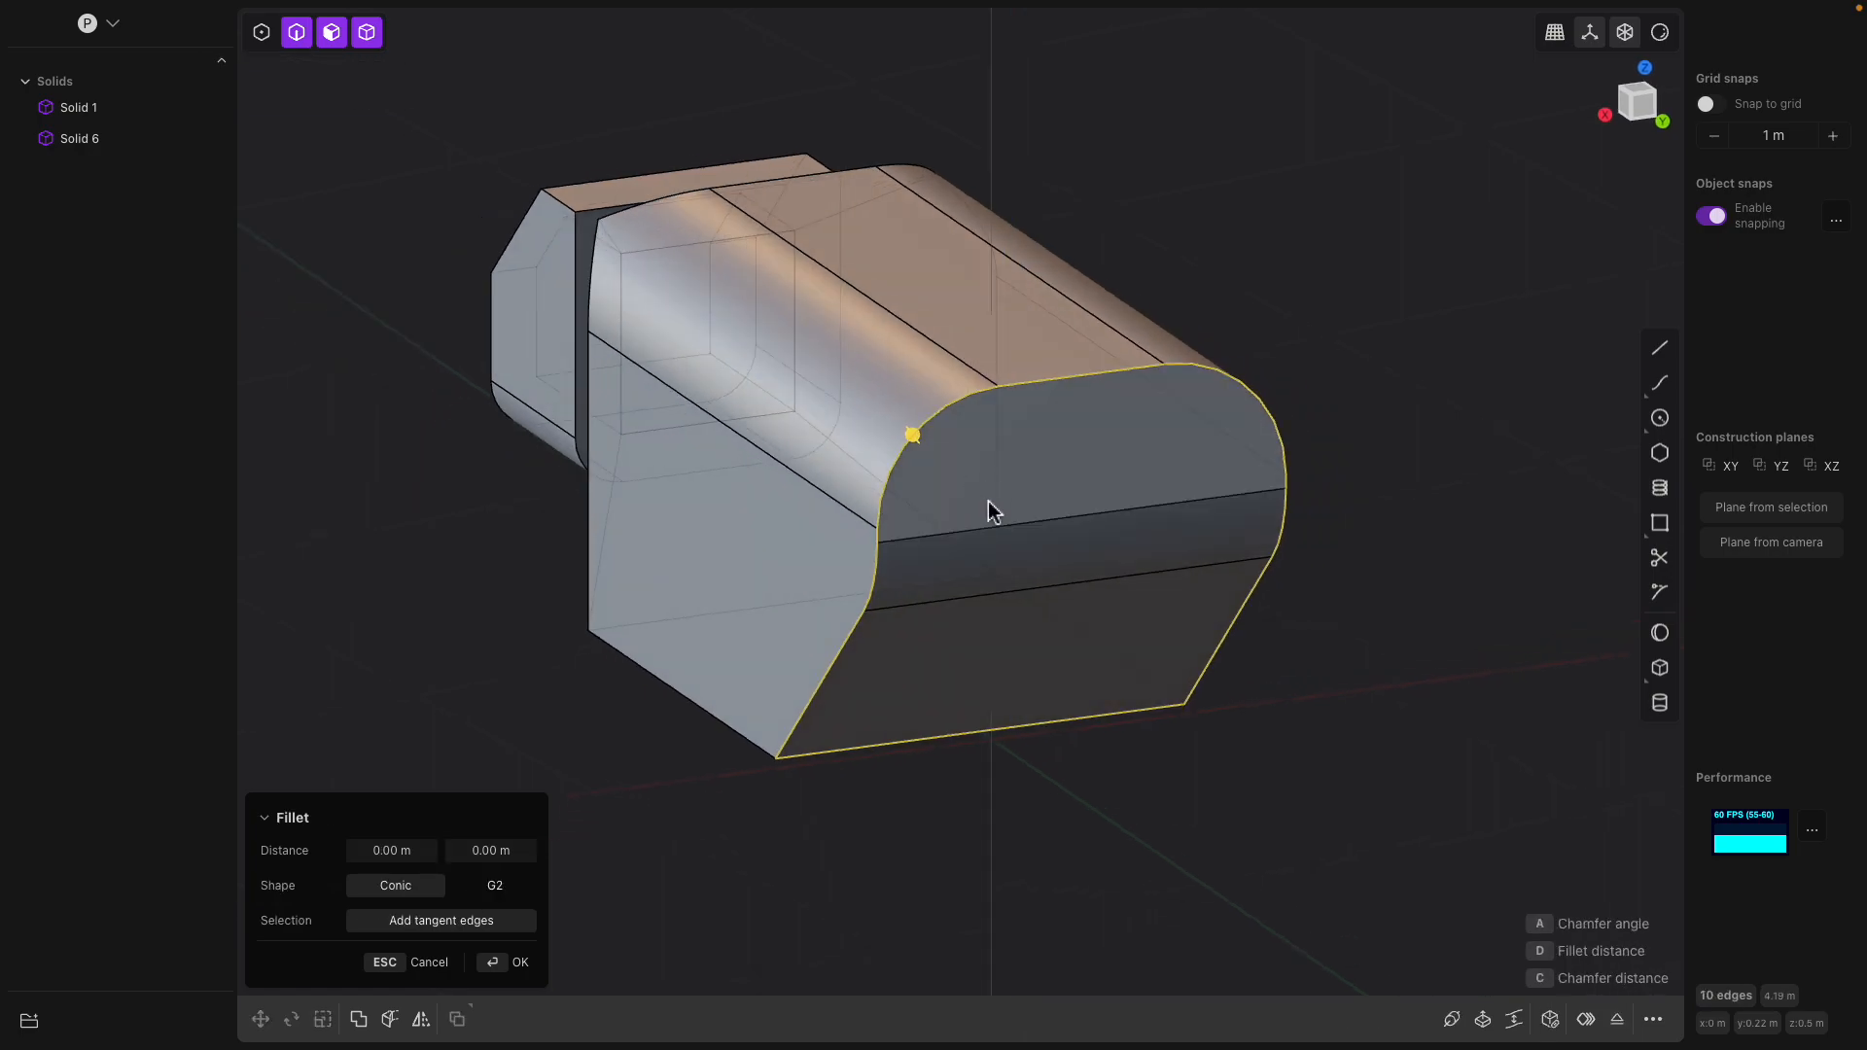
{"action": "mouse_move", "coordinate": [927, 435]}
{"action": "left_mouse_down"}
{"action": "mouse_move", "coordinate": [936, 449]}
{"action": "mouse_move", "coordinate": [898, 434]}
{"action": "left_mouse_up"}
{"action": "middle_click_drag", "start_coordinate": [898, 433], "coordinate": [1091, 369]}
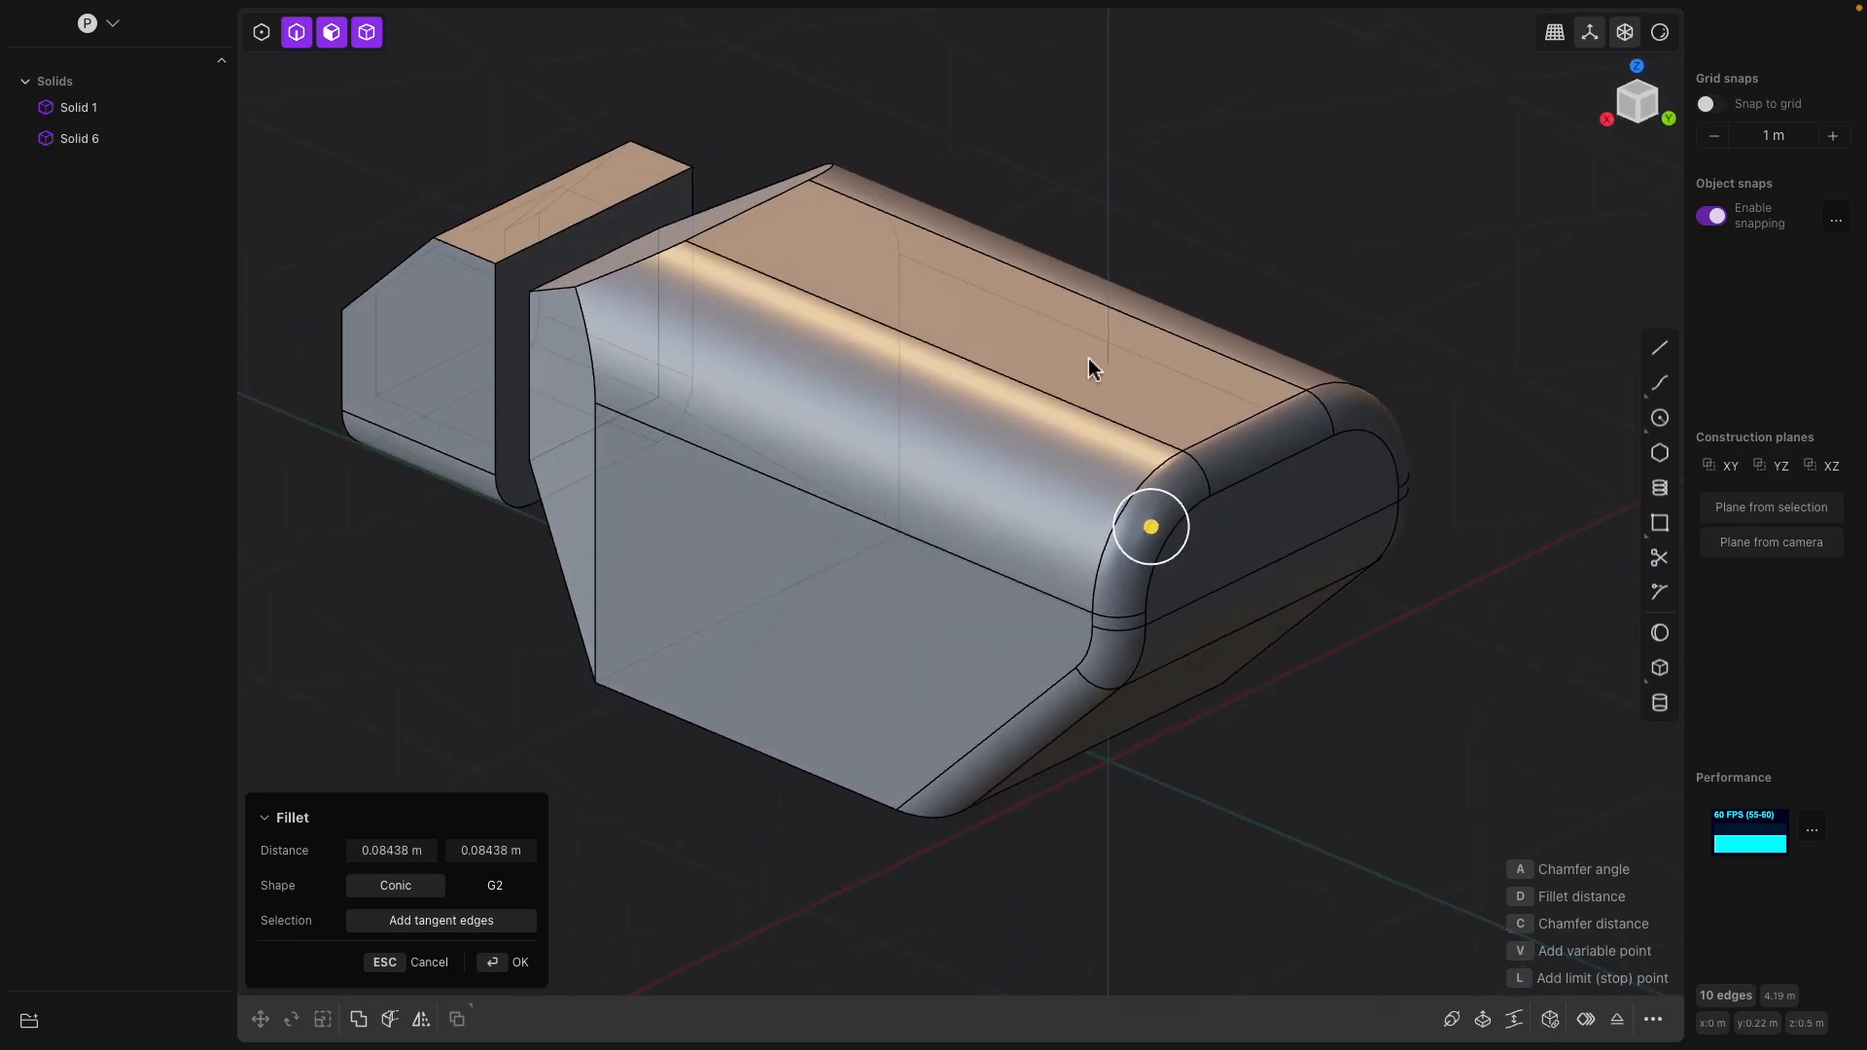
{"action": "key", "text": "Return"}
Save the document as demo_001 in the Plasticity documents folder
{"action": "middle_click_drag", "start_coordinate": [917, 346], "coordinate": [1106, 336]}
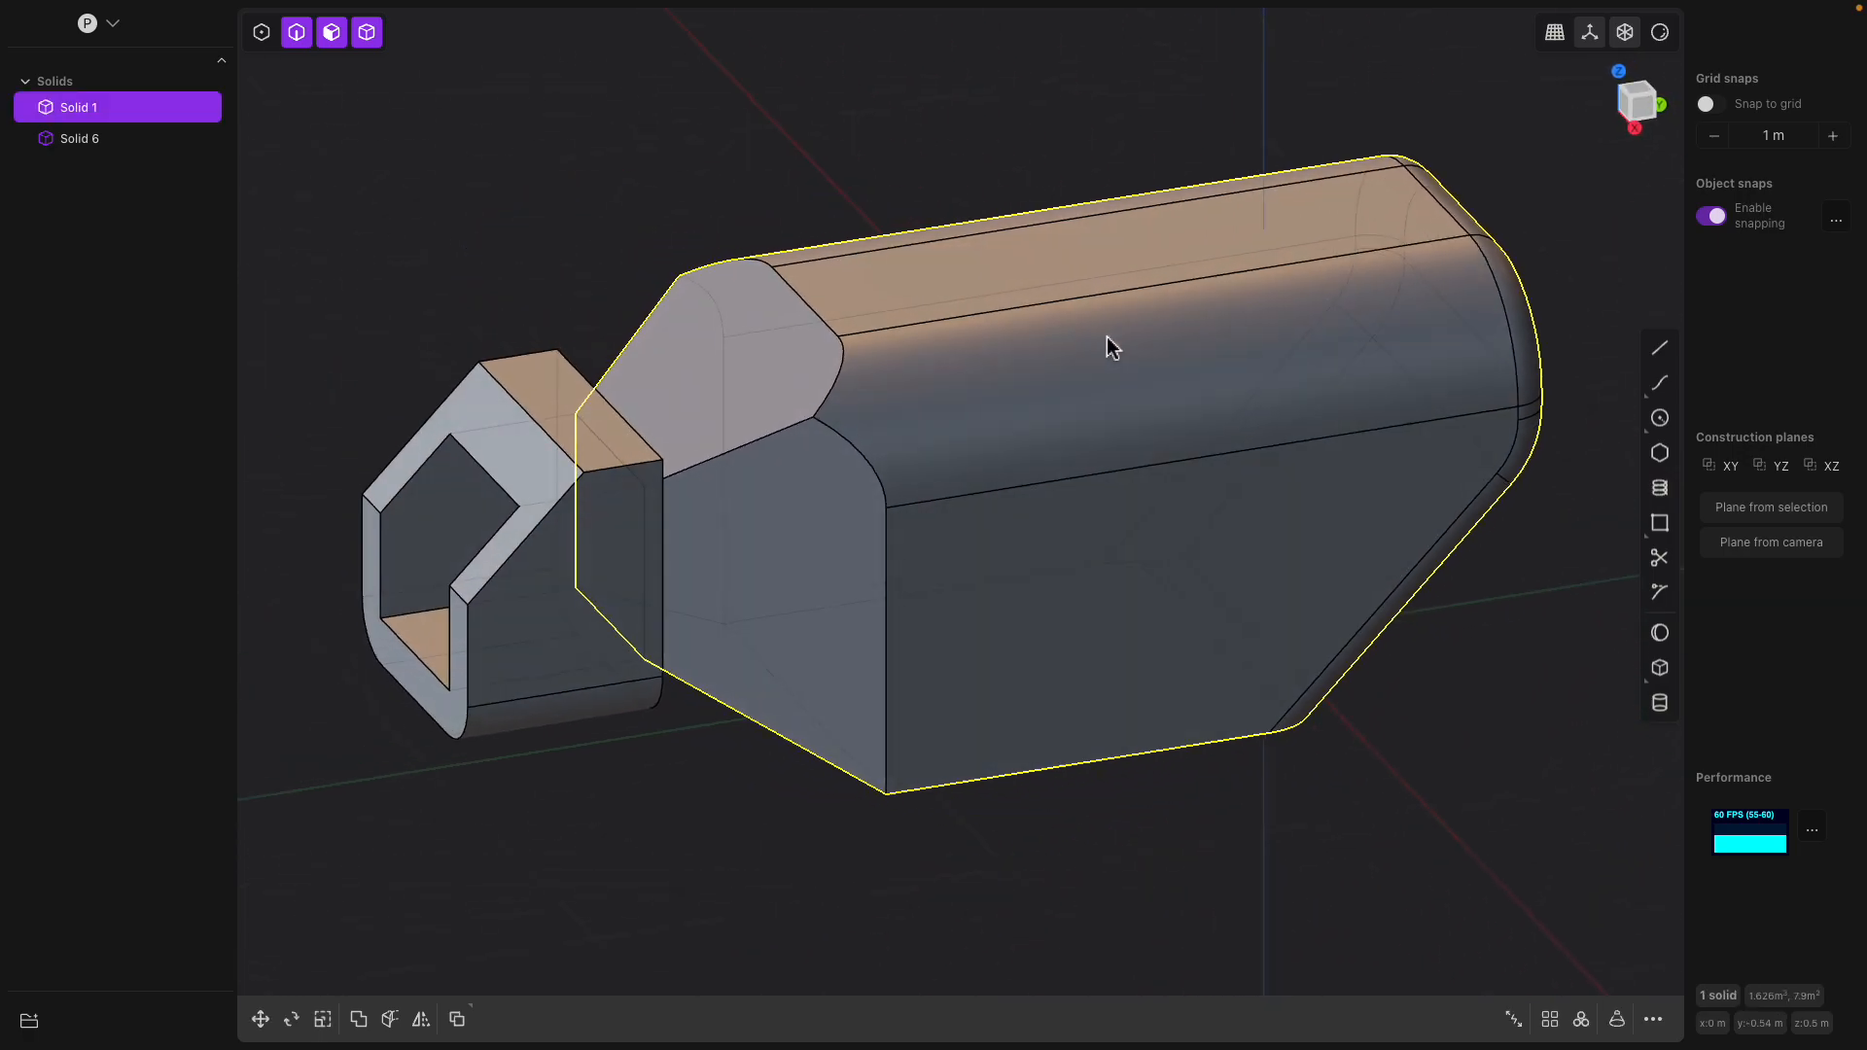
{"action": "key", "text": "super+s"}
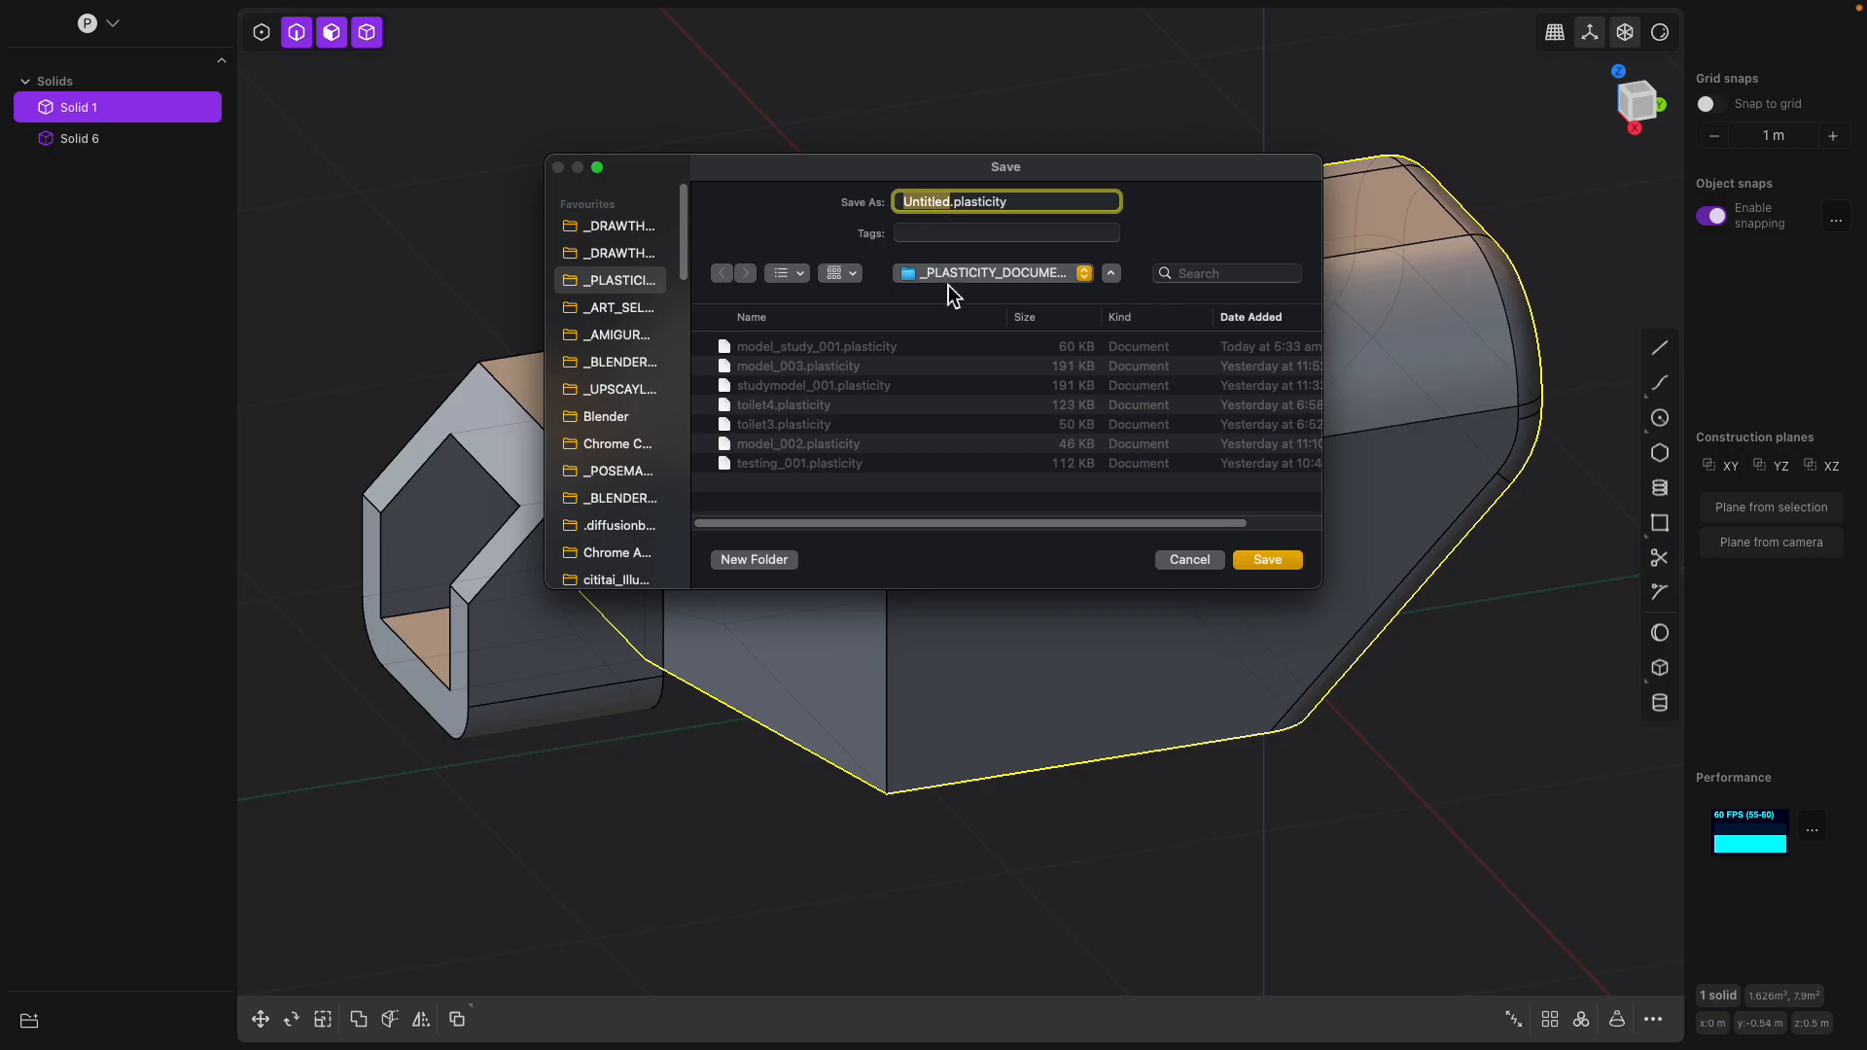
{"action": "type", "text": "demo_001"}
{"action": "key", "text": "Return"}
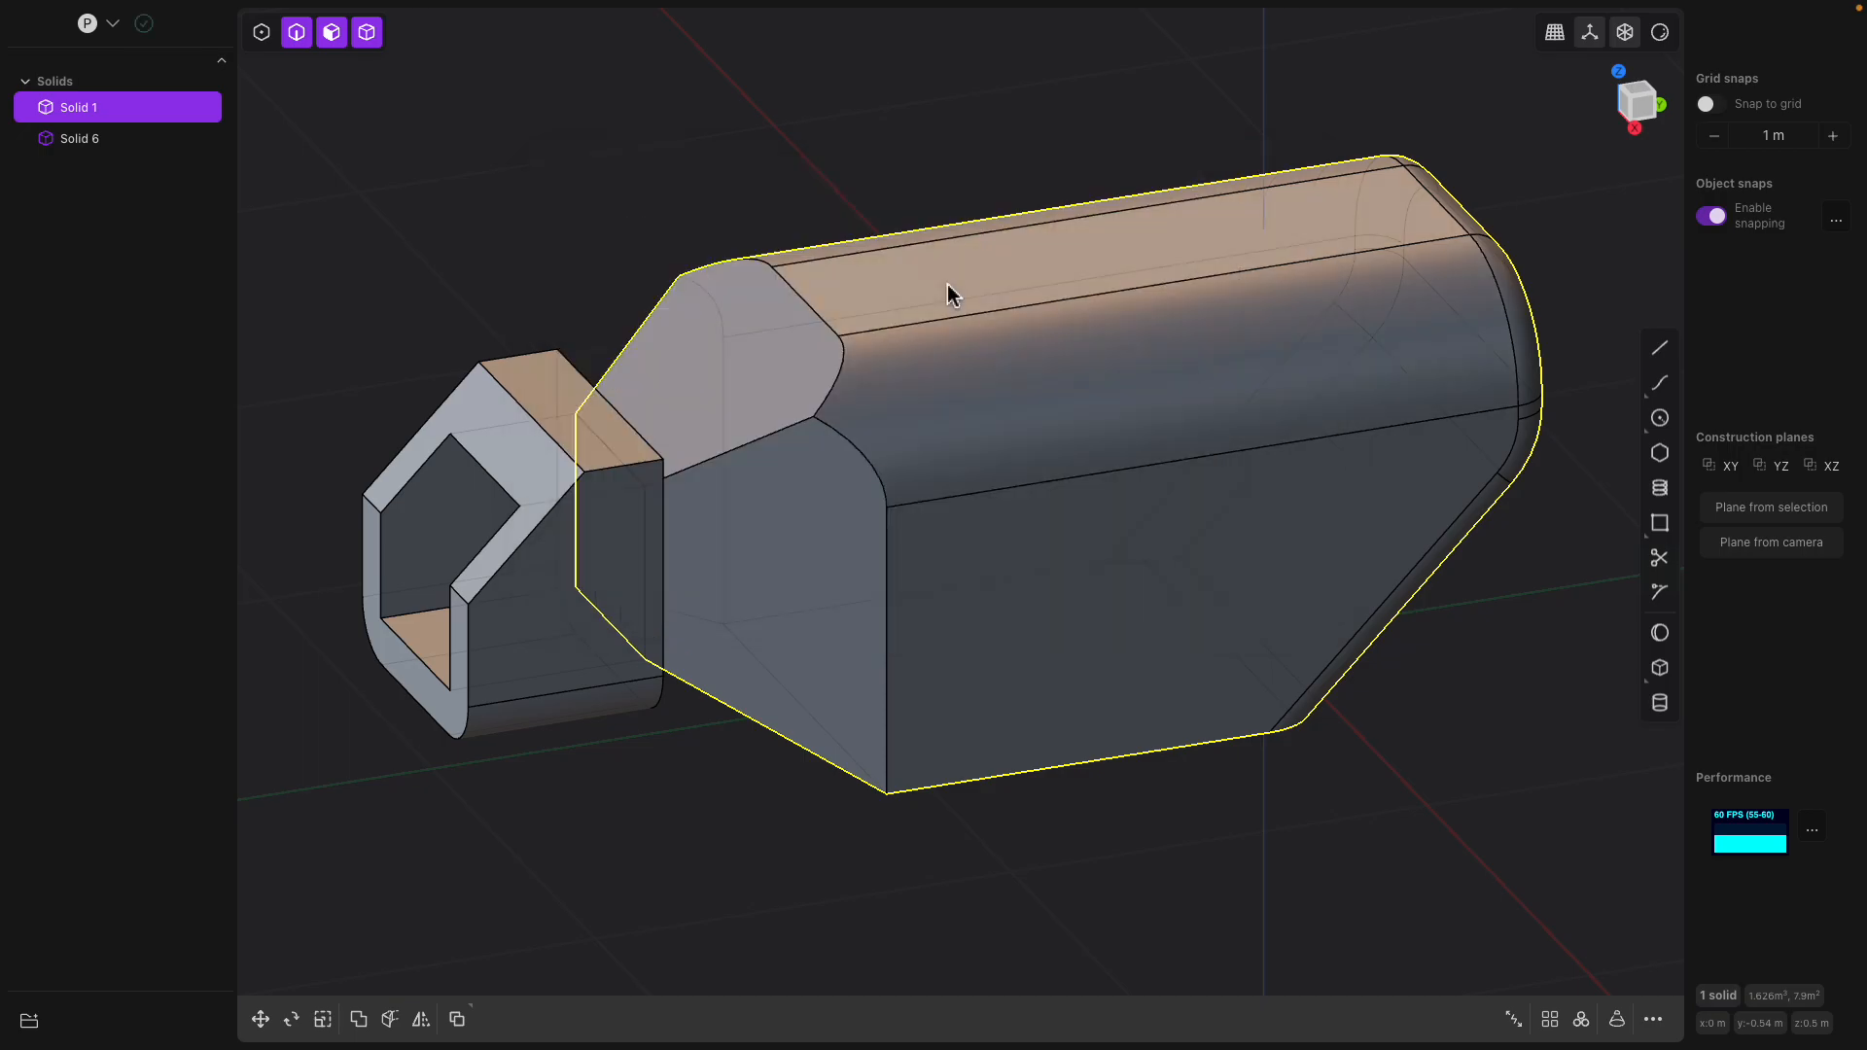
Offset the main body's flat top face upward by about 0.2 m
{"action": "middle_click_drag", "start_coordinate": [1080, 346], "coordinate": [950, 250]}
{"action": "left_click", "coordinate": [1012, 311]}
{"action": "left_click_drag", "start_coordinate": [950, 245], "coordinate": [1021, 170]}
{"action": "middle_click_drag", "start_coordinate": [1021, 170], "coordinate": [854, 255]}
{"action": "middle_click_drag", "start_coordinate": [554, 383], "coordinate": [523, 428]}
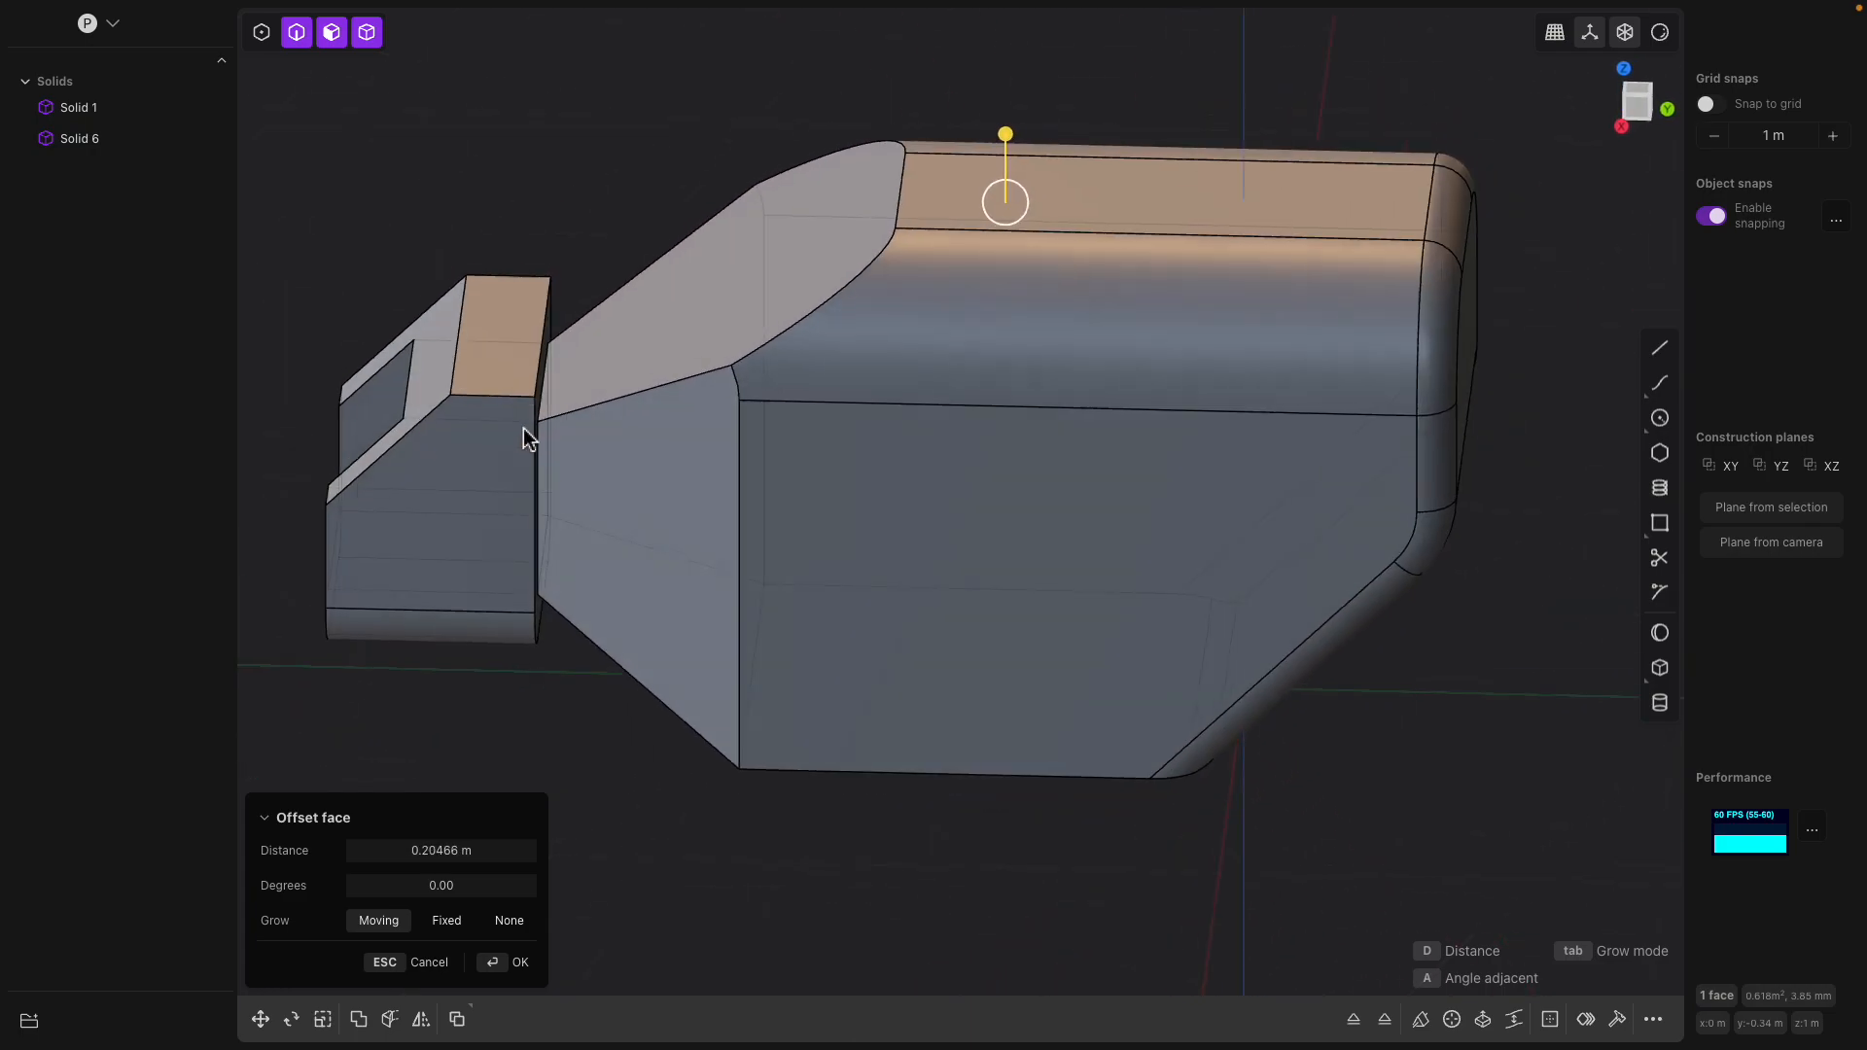
Offset the top face of the small front body upward by about 0.02 m
{"action": "middle_click_drag", "start_coordinate": [515, 331], "coordinate": [605, 290]}
{"action": "left_click", "coordinate": [505, 321]}
{"action": "left_click", "coordinate": [504, 295]}
{"action": "left_click_drag", "start_coordinate": [525, 280], "coordinate": [579, 287]}
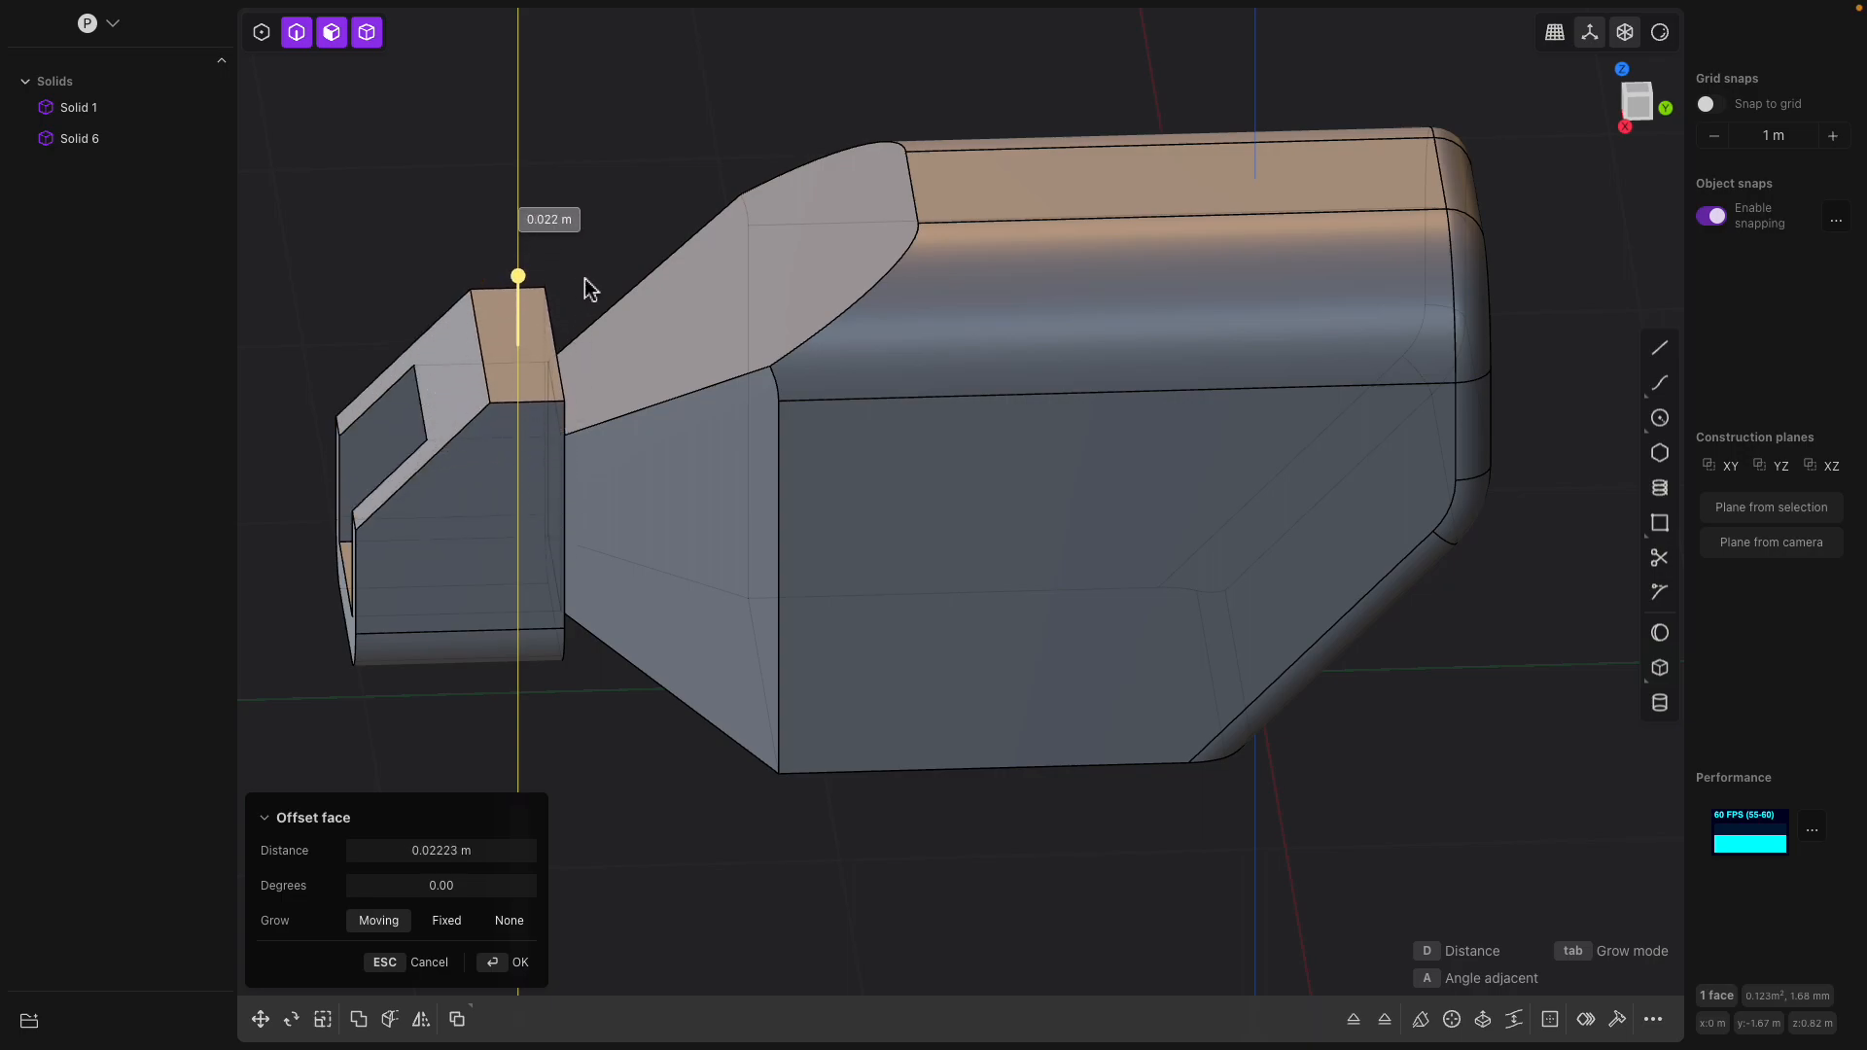
{"action": "middle_click_drag", "start_coordinate": [583, 288], "coordinate": [681, 326]}
Offset the main body's flat top face downward by about 0.1 m
{"action": "middle_click_drag", "start_coordinate": [674, 217], "coordinate": [967, 255]}
{"action": "left_click", "coordinate": [1192, 283]}
{"action": "left_click", "coordinate": [991, 198]}
{"action": "left_click_drag", "start_coordinate": [973, 148], "coordinate": [1011, 183]}
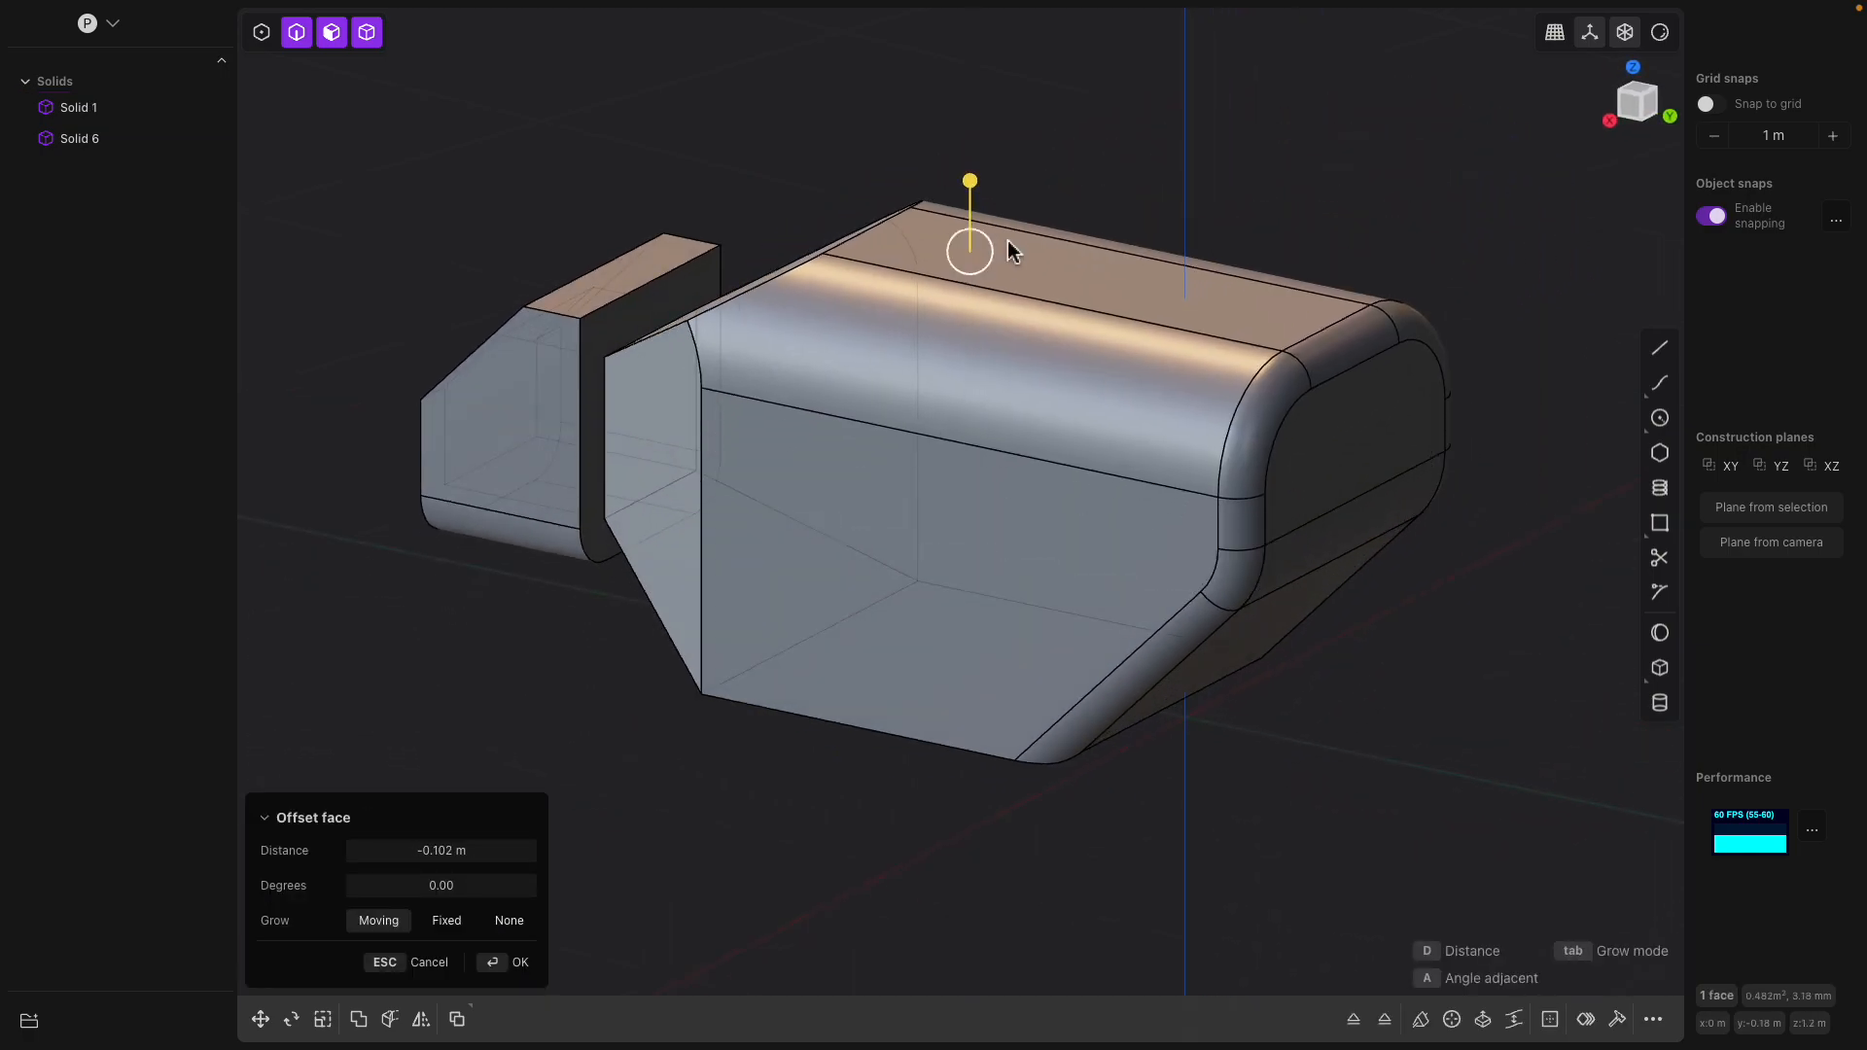
{"action": "middle_click_drag", "start_coordinate": [1011, 243], "coordinate": [1351, 533]}
Offset the main body's upright rear end face inward, shortening the body
{"action": "left_click", "coordinate": [1274, 439]}
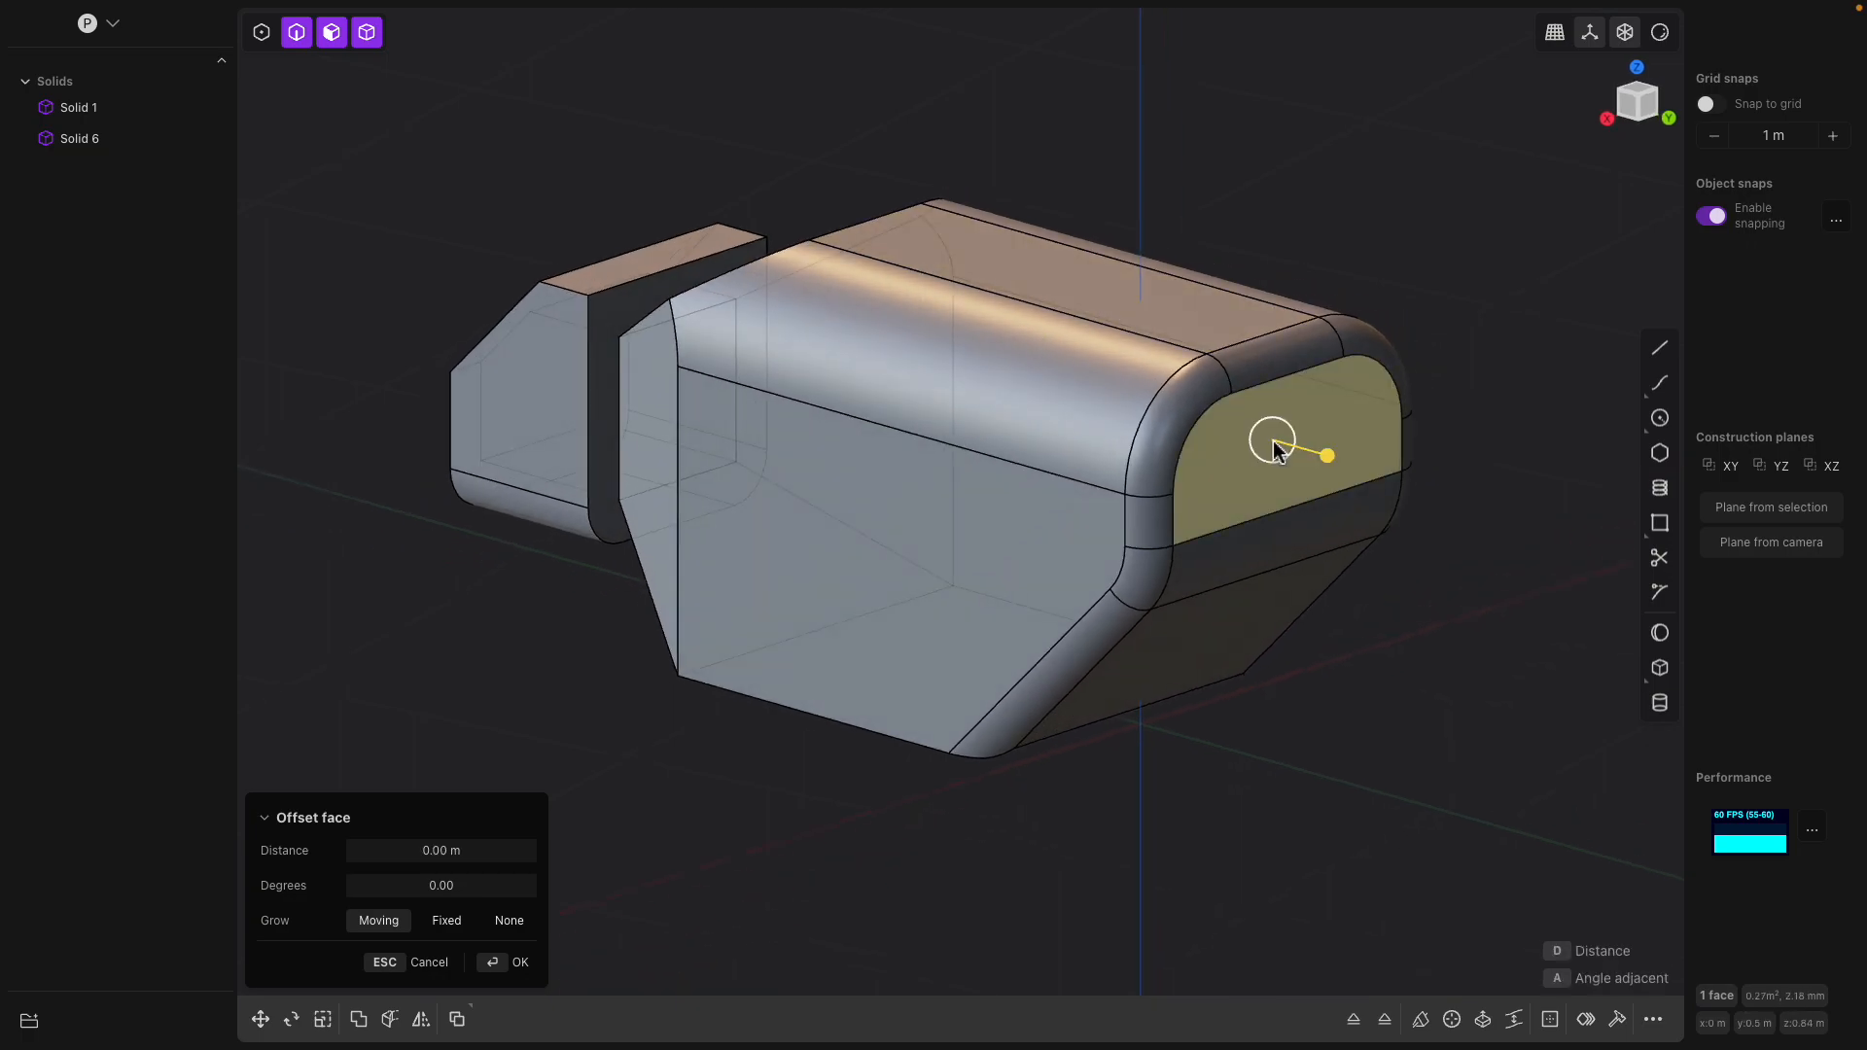
{"action": "left_click_drag", "start_coordinate": [1316, 458], "coordinate": [1251, 478]}
{"action": "right_click", "coordinate": [1402, 406]}
Extrude the main body's upright rear end face outward into a narrower rear extension
{"action": "left_click", "coordinate": [1298, 418]}
{"action": "middle_click_drag", "start_coordinate": [1286, 462], "coordinate": [1167, 500]}
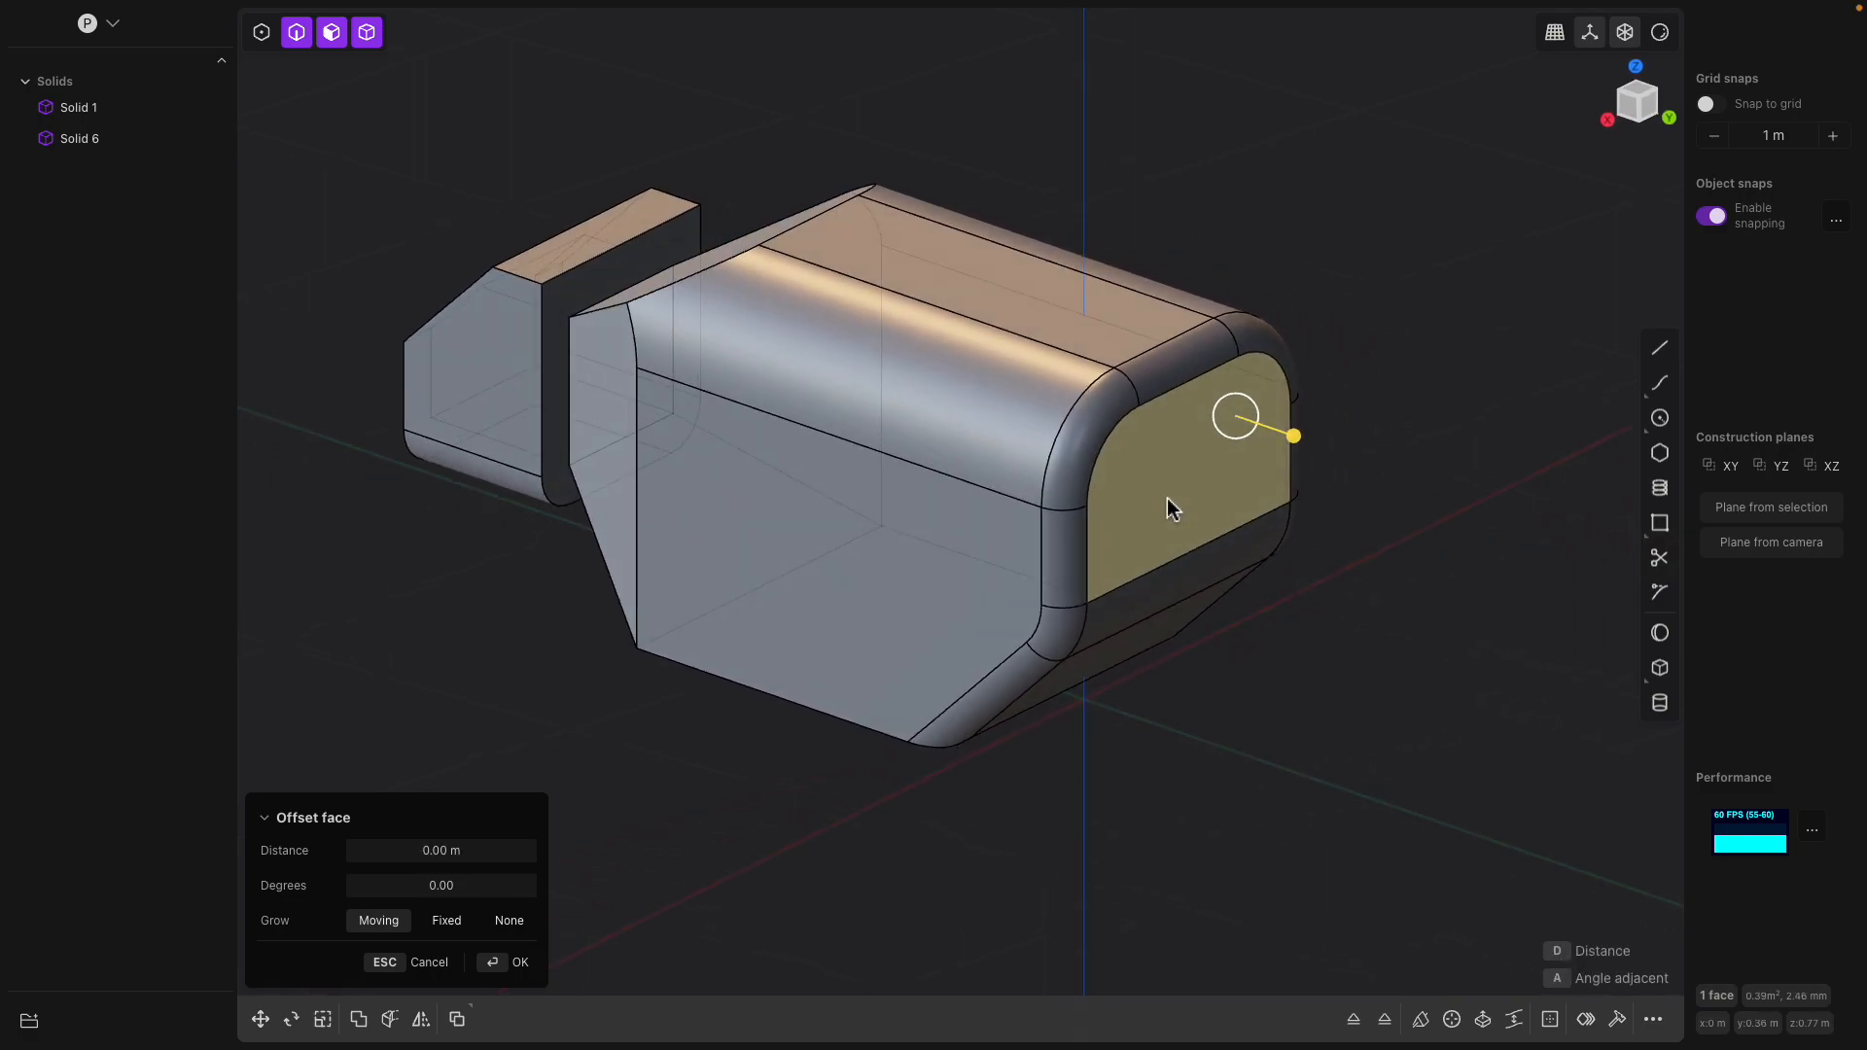
{"action": "key", "text": "e"}
{"action": "left_click_drag", "start_coordinate": [1263, 496], "coordinate": [1342, 574]}
{"action": "middle_click_drag", "start_coordinate": [1315, 581], "coordinate": [1167, 574]}
{"action": "key", "text": "Return"}
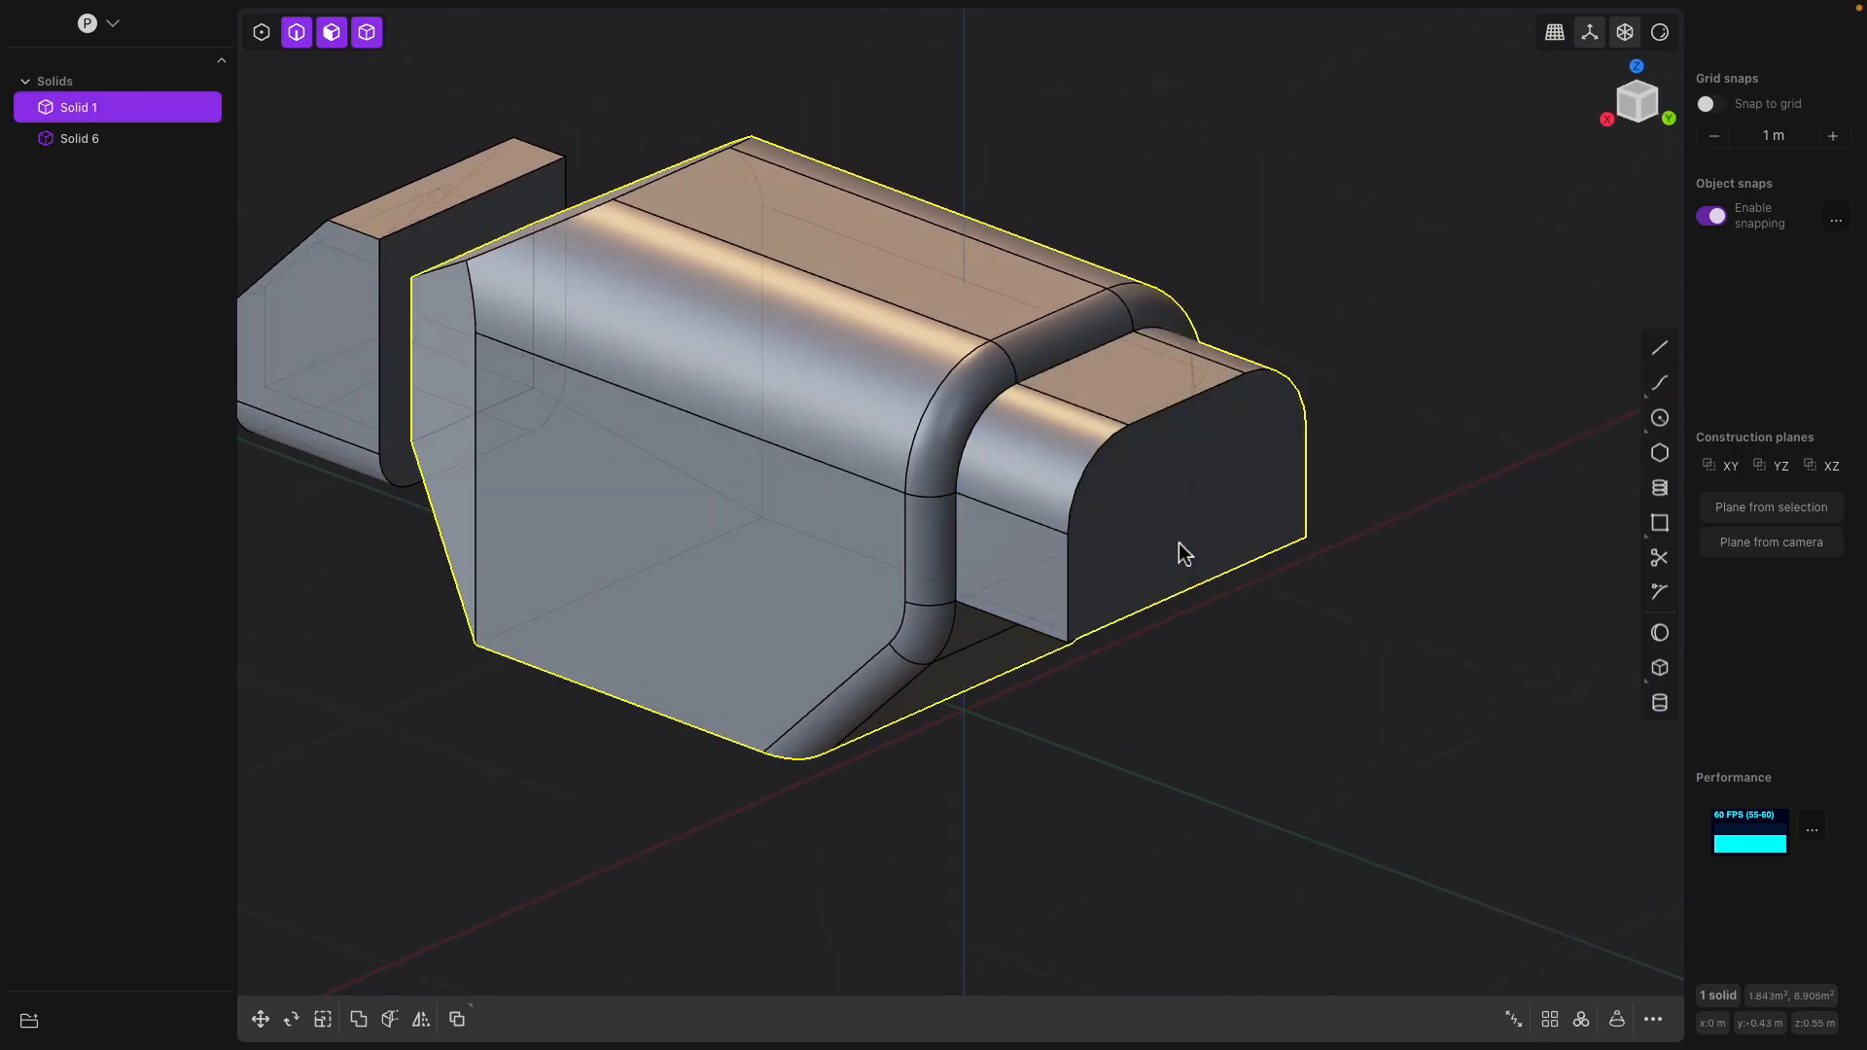
Offset the outline of the rear extension's end face inward by about 0.05 m with Round gap fill
{"action": "left_click", "coordinate": [1178, 542]}
{"action": "left_click", "coordinate": [1219, 482]}
{"action": "middle_click_drag", "start_coordinate": [1251, 513], "coordinate": [1133, 489]}
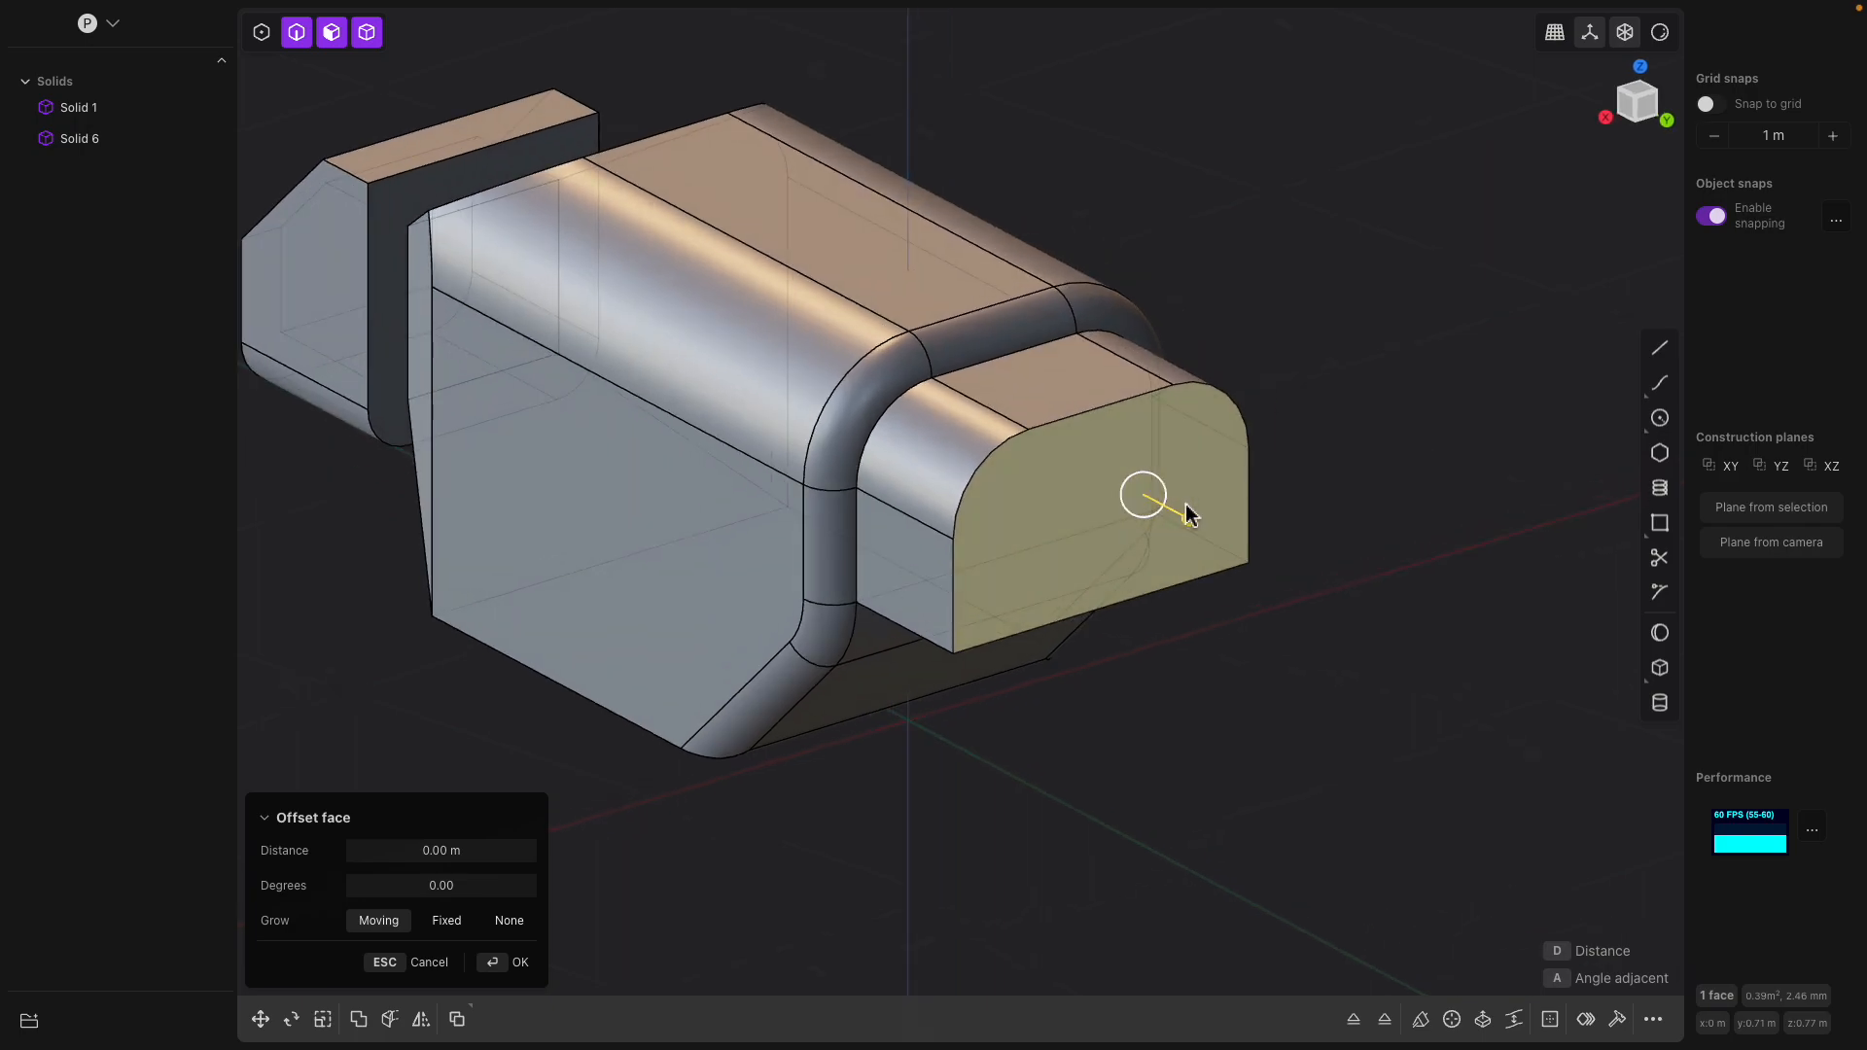
{"action": "key", "text": "o"}
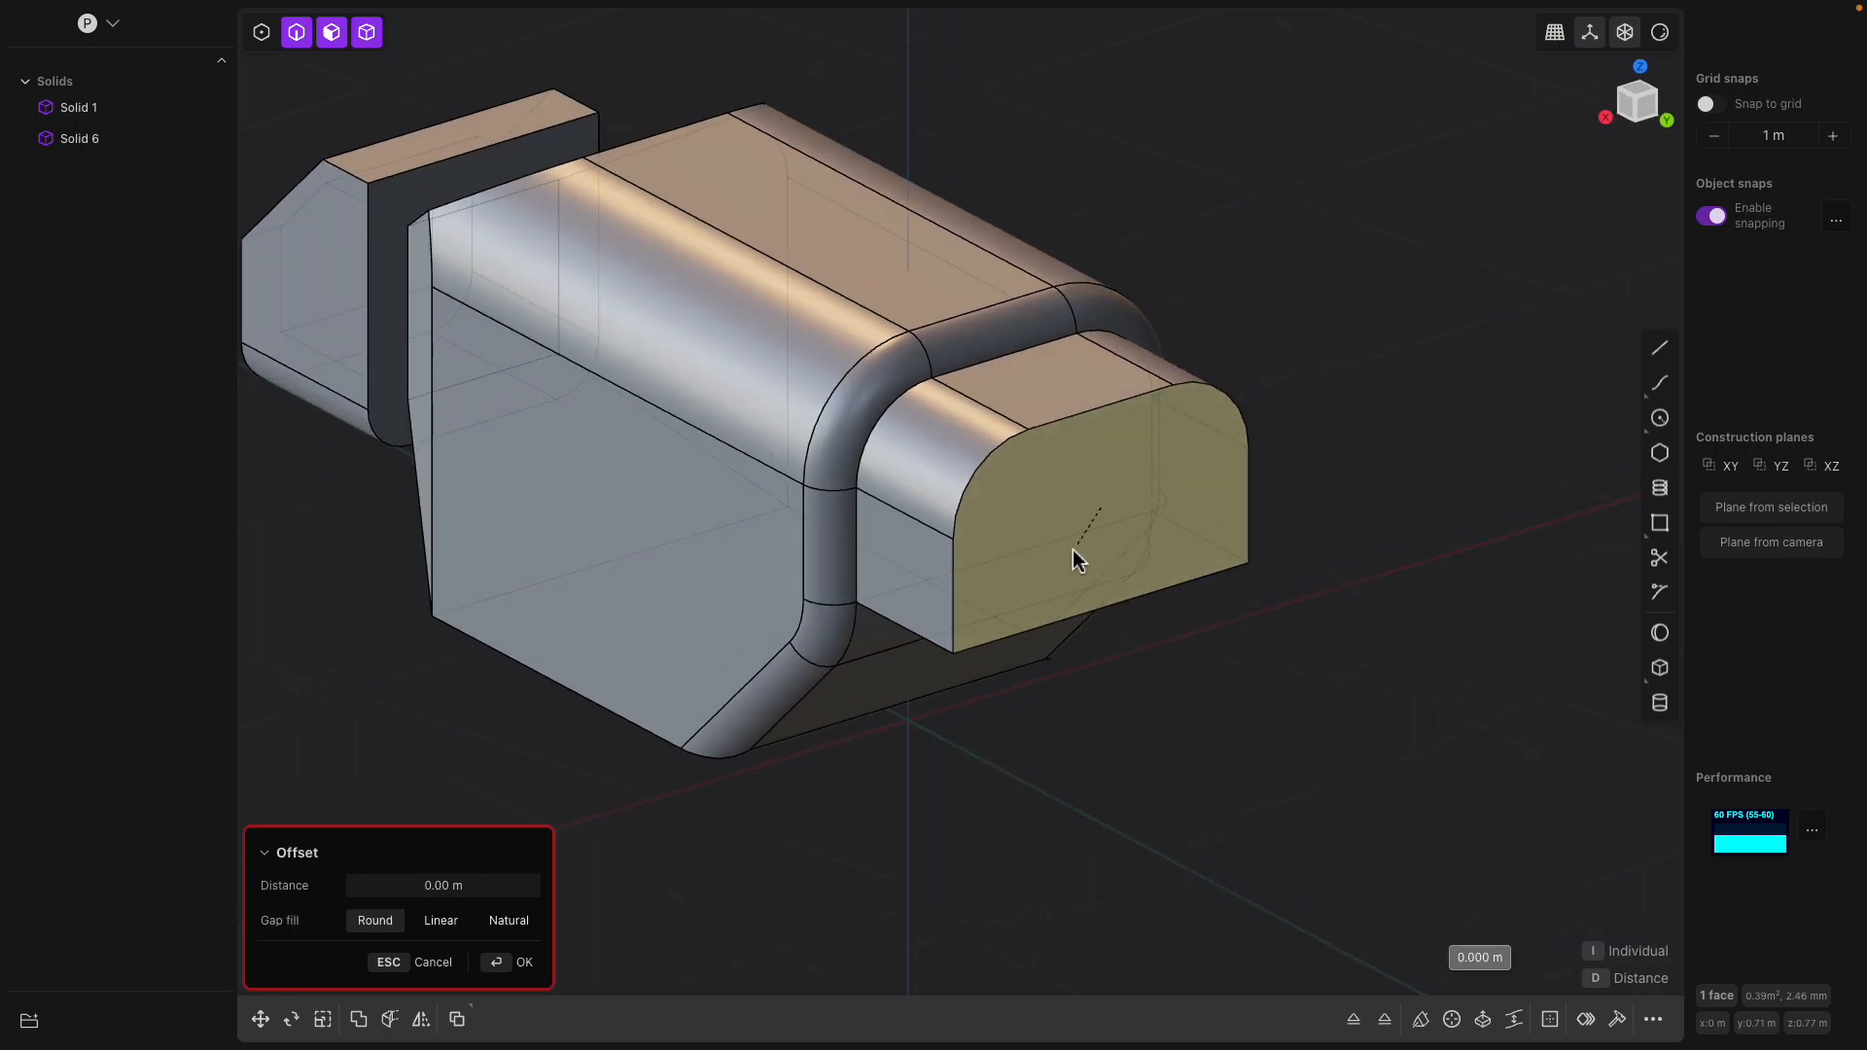
{"action": "left_click_drag", "start_coordinate": [1106, 538], "coordinate": [1184, 558]}
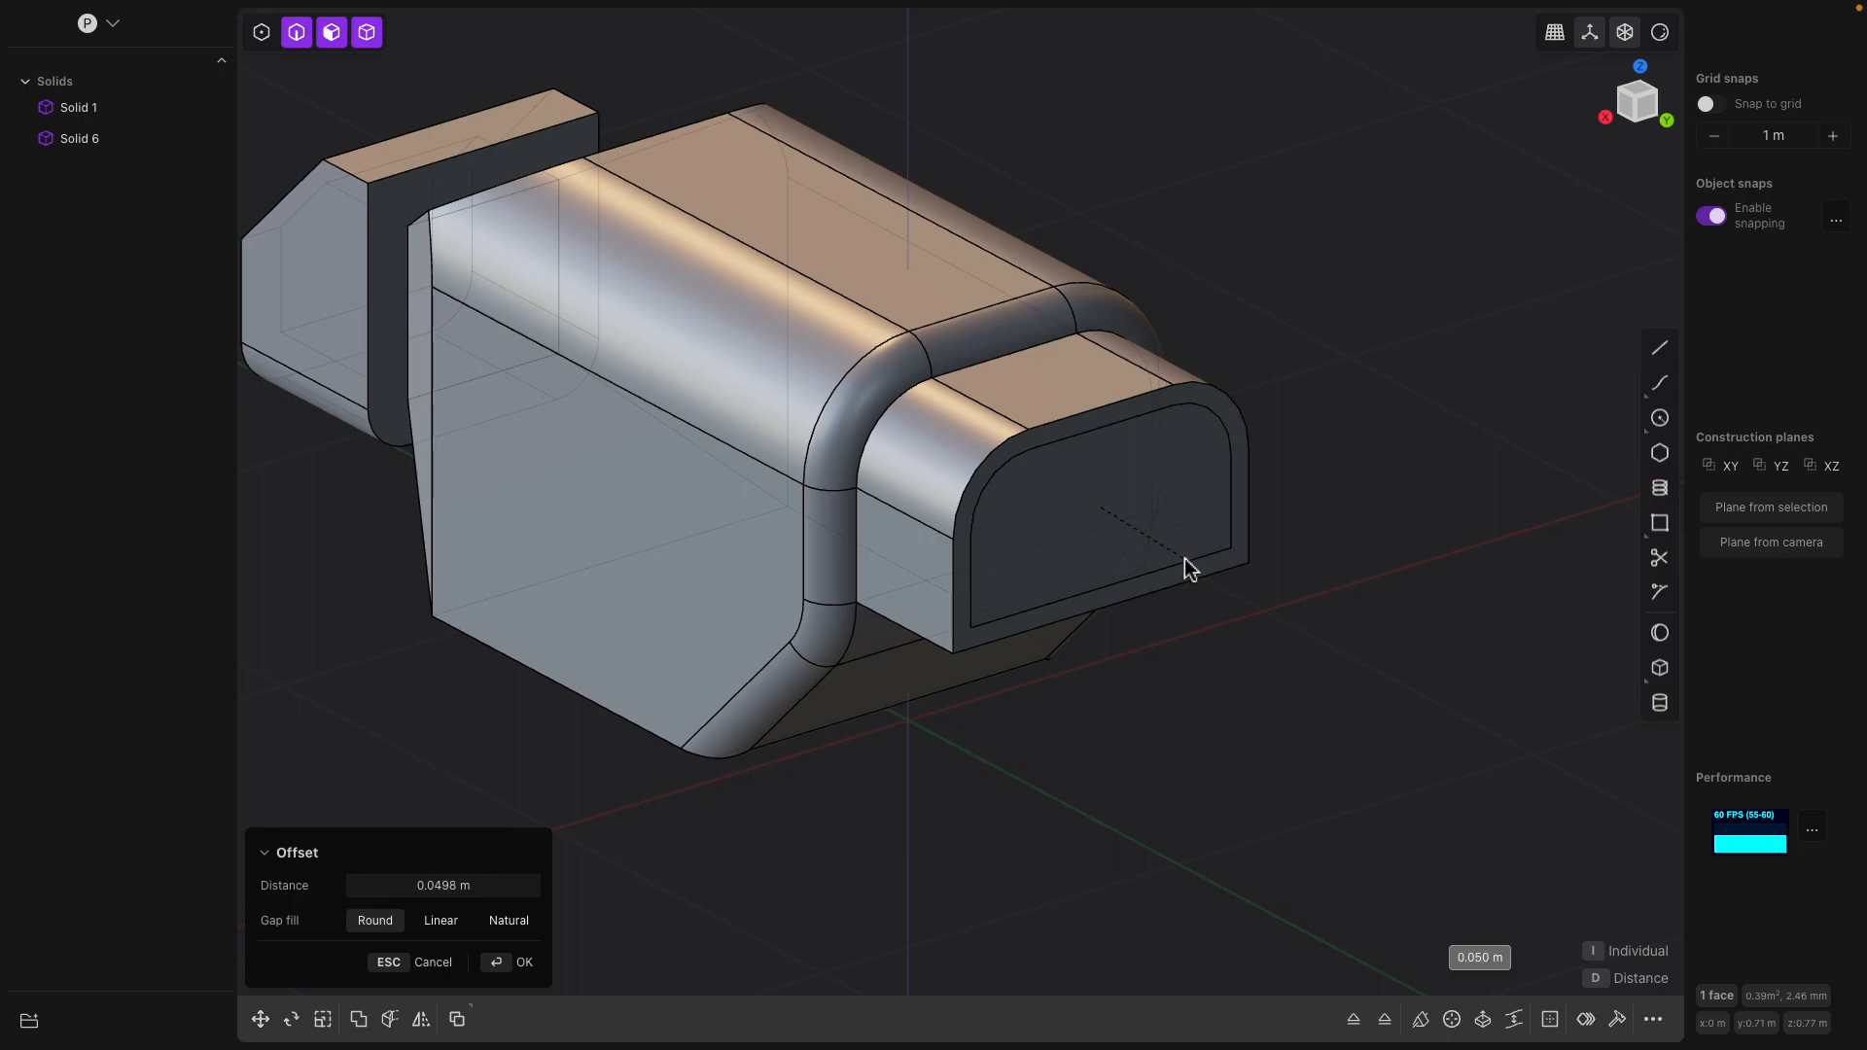
{"action": "middle_click_drag", "start_coordinate": [1184, 559], "coordinate": [1129, 546]}
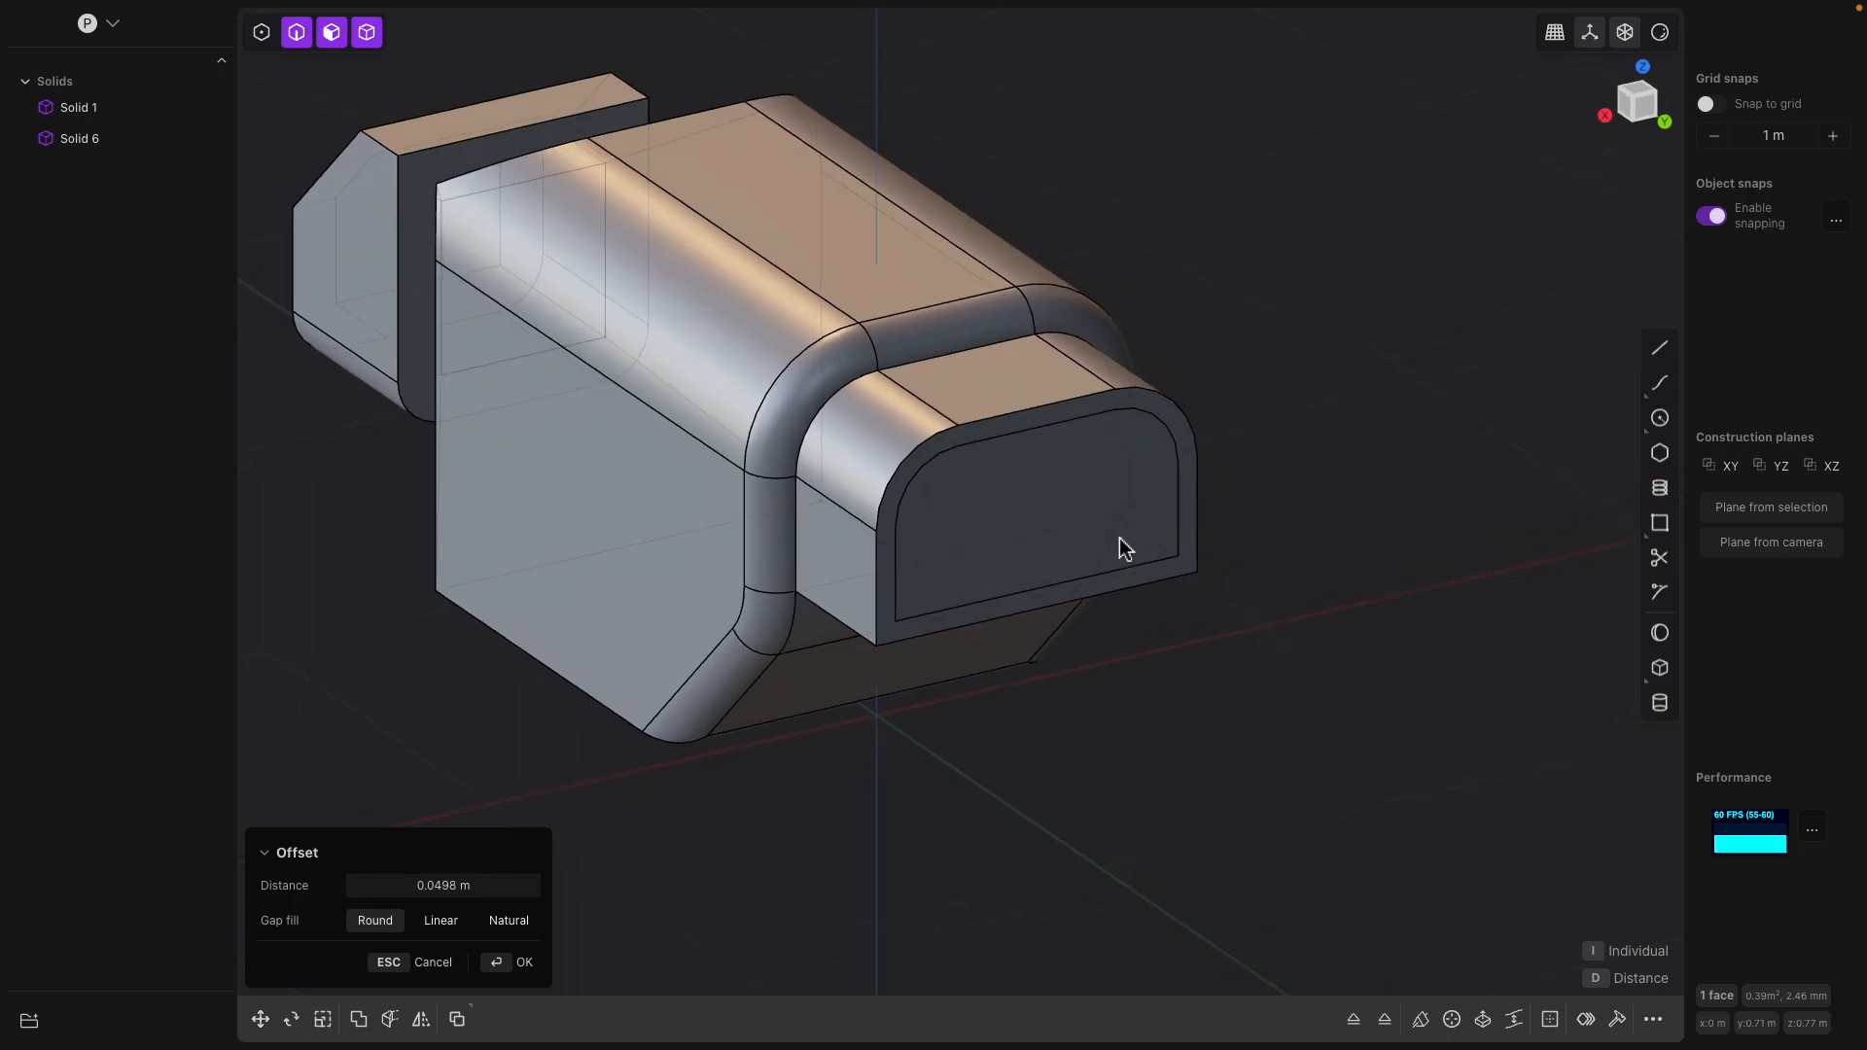
{"action": "key", "text": "Return"}
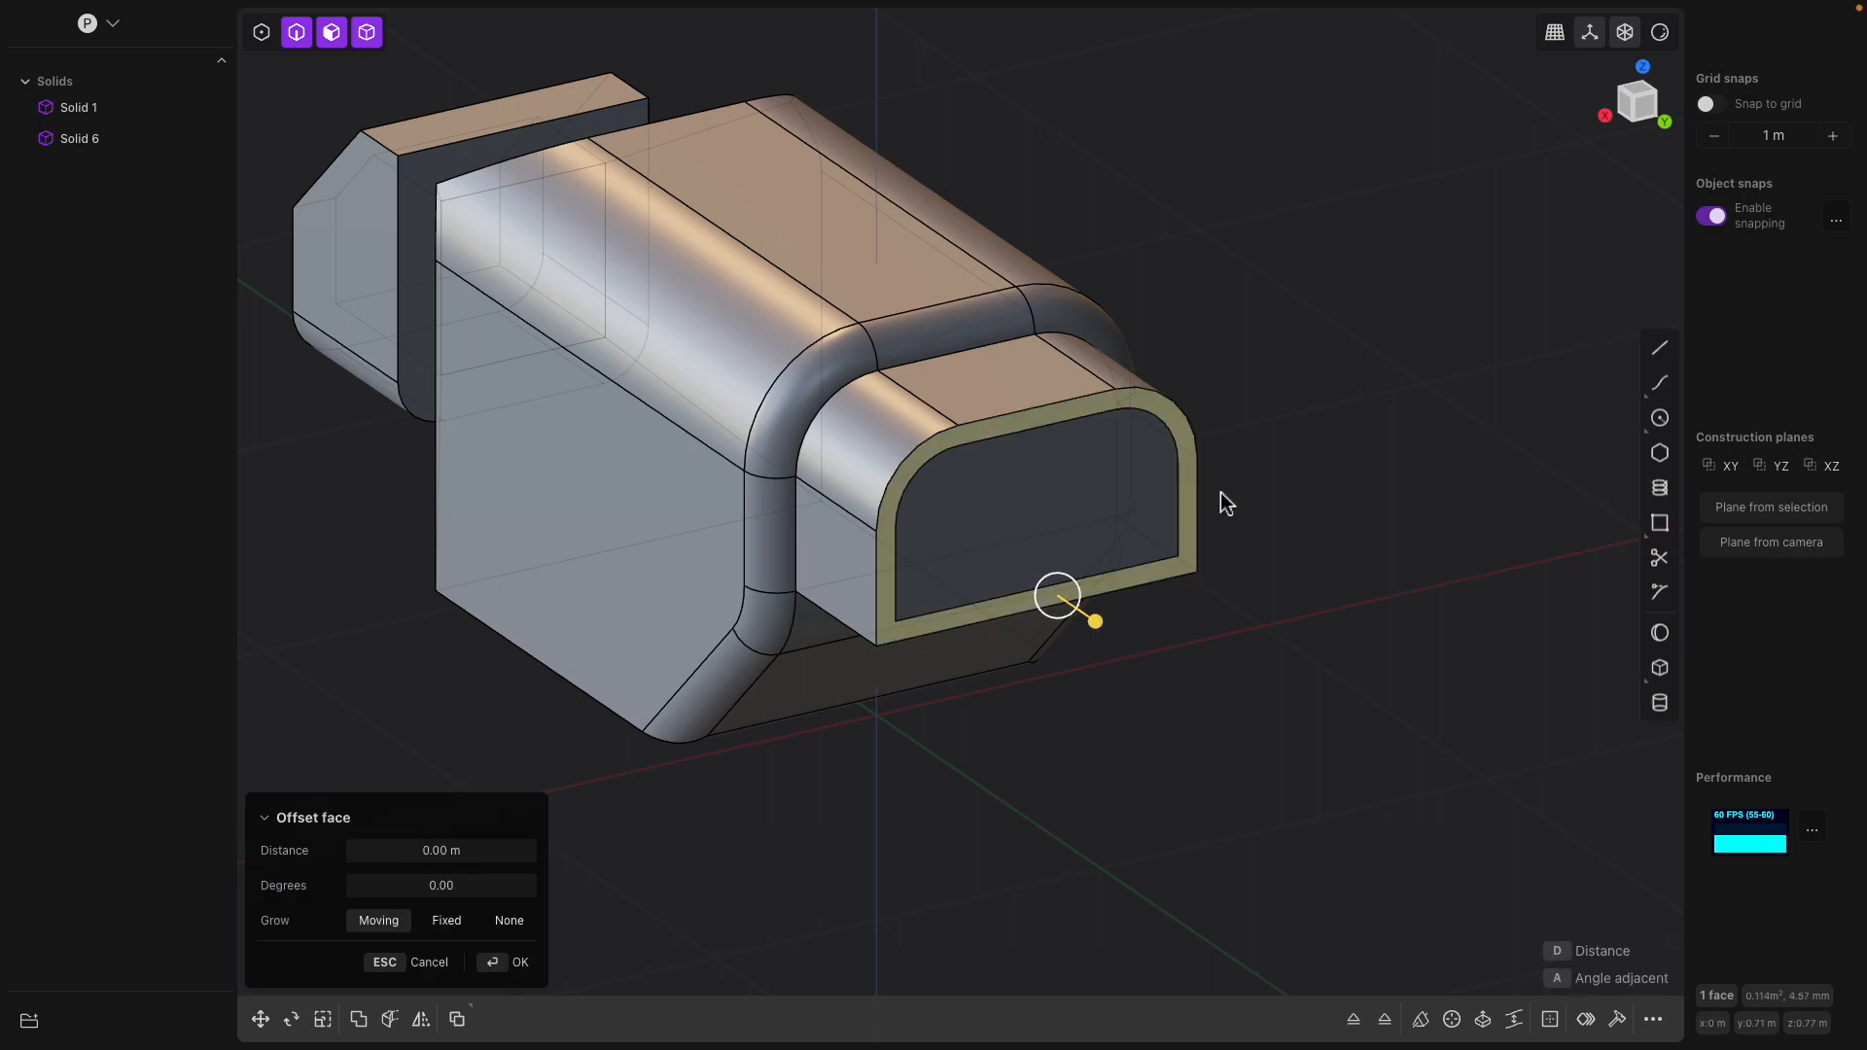
Offset the rim face around the rear extension's end outward by about 0.16 m to form a recessed opening
{"action": "middle_click_drag", "start_coordinate": [1110, 581], "coordinate": [1172, 603]}
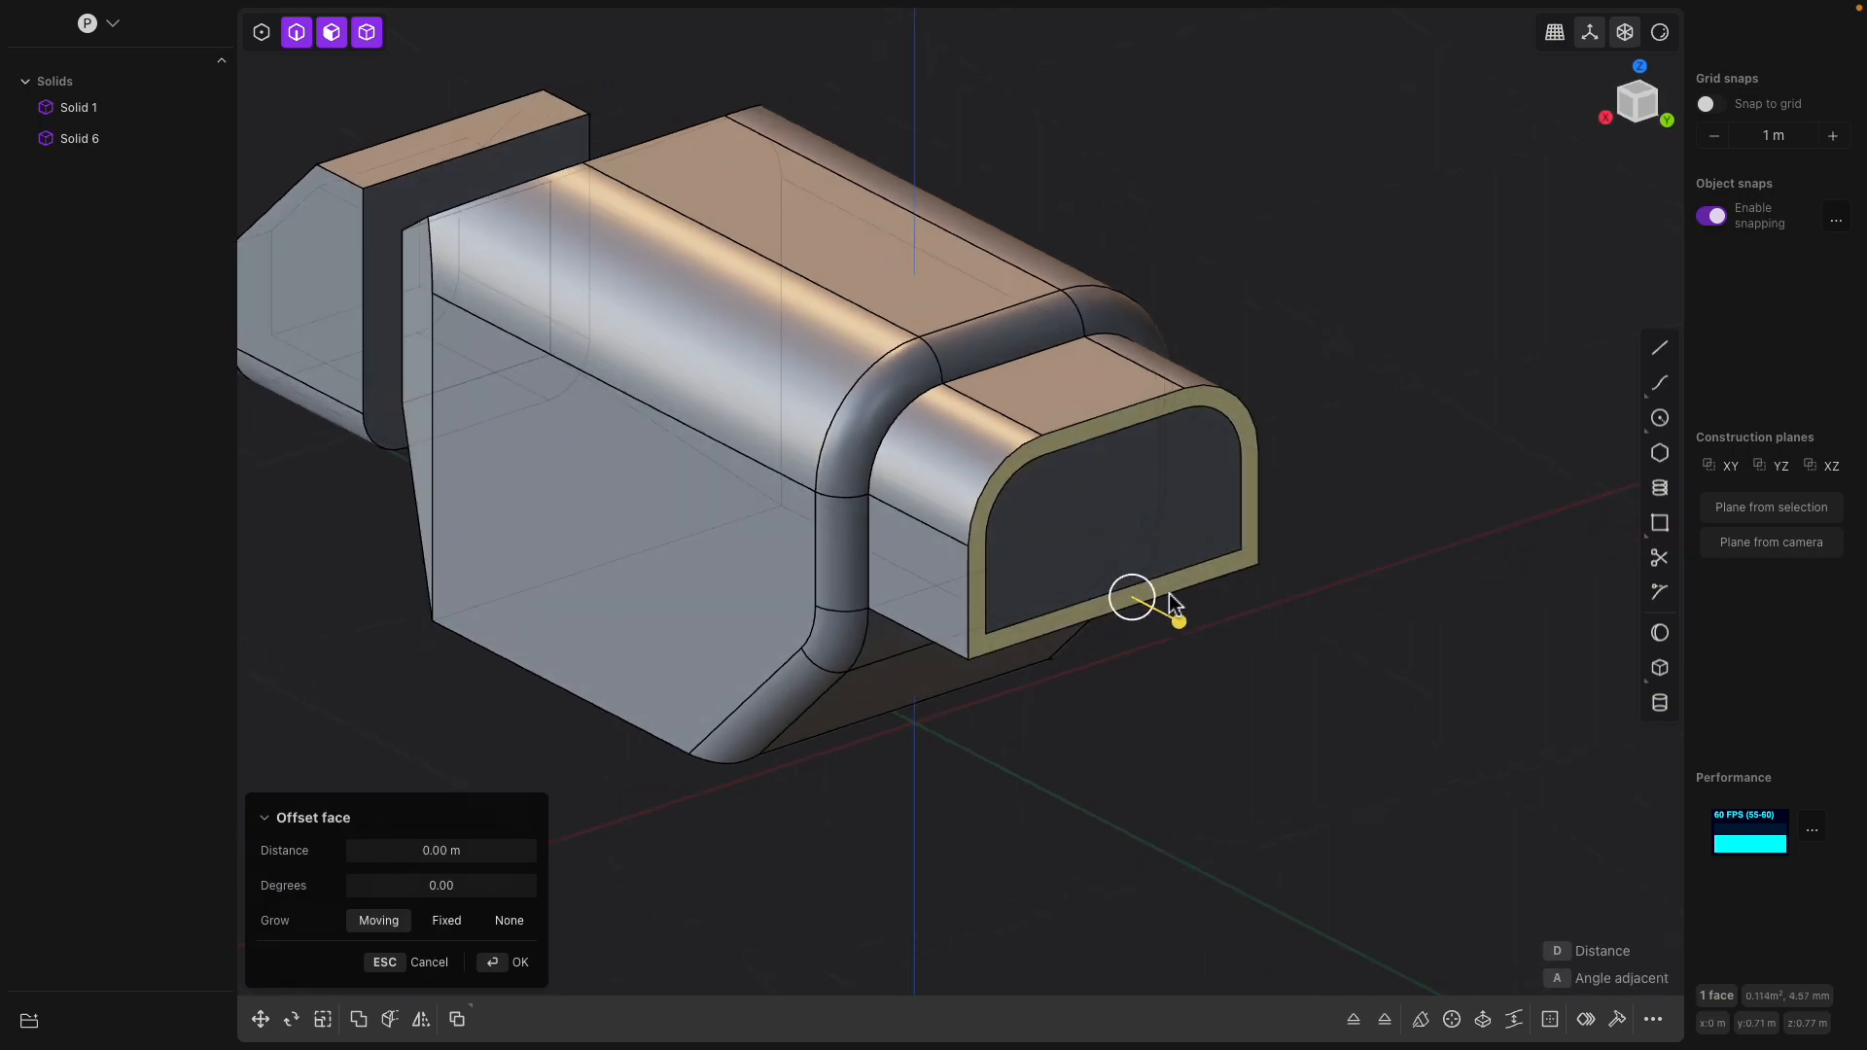
{"action": "left_click_drag", "start_coordinate": [1181, 627], "coordinate": [1224, 726]}
{"action": "middle_click_drag", "start_coordinate": [1224, 727], "coordinate": [1188, 712]}
{"action": "left_click_drag", "start_coordinate": [1119, 639], "coordinate": [1083, 625]}
{"action": "middle_click_drag", "start_coordinate": [1084, 626], "coordinate": [1179, 550]}
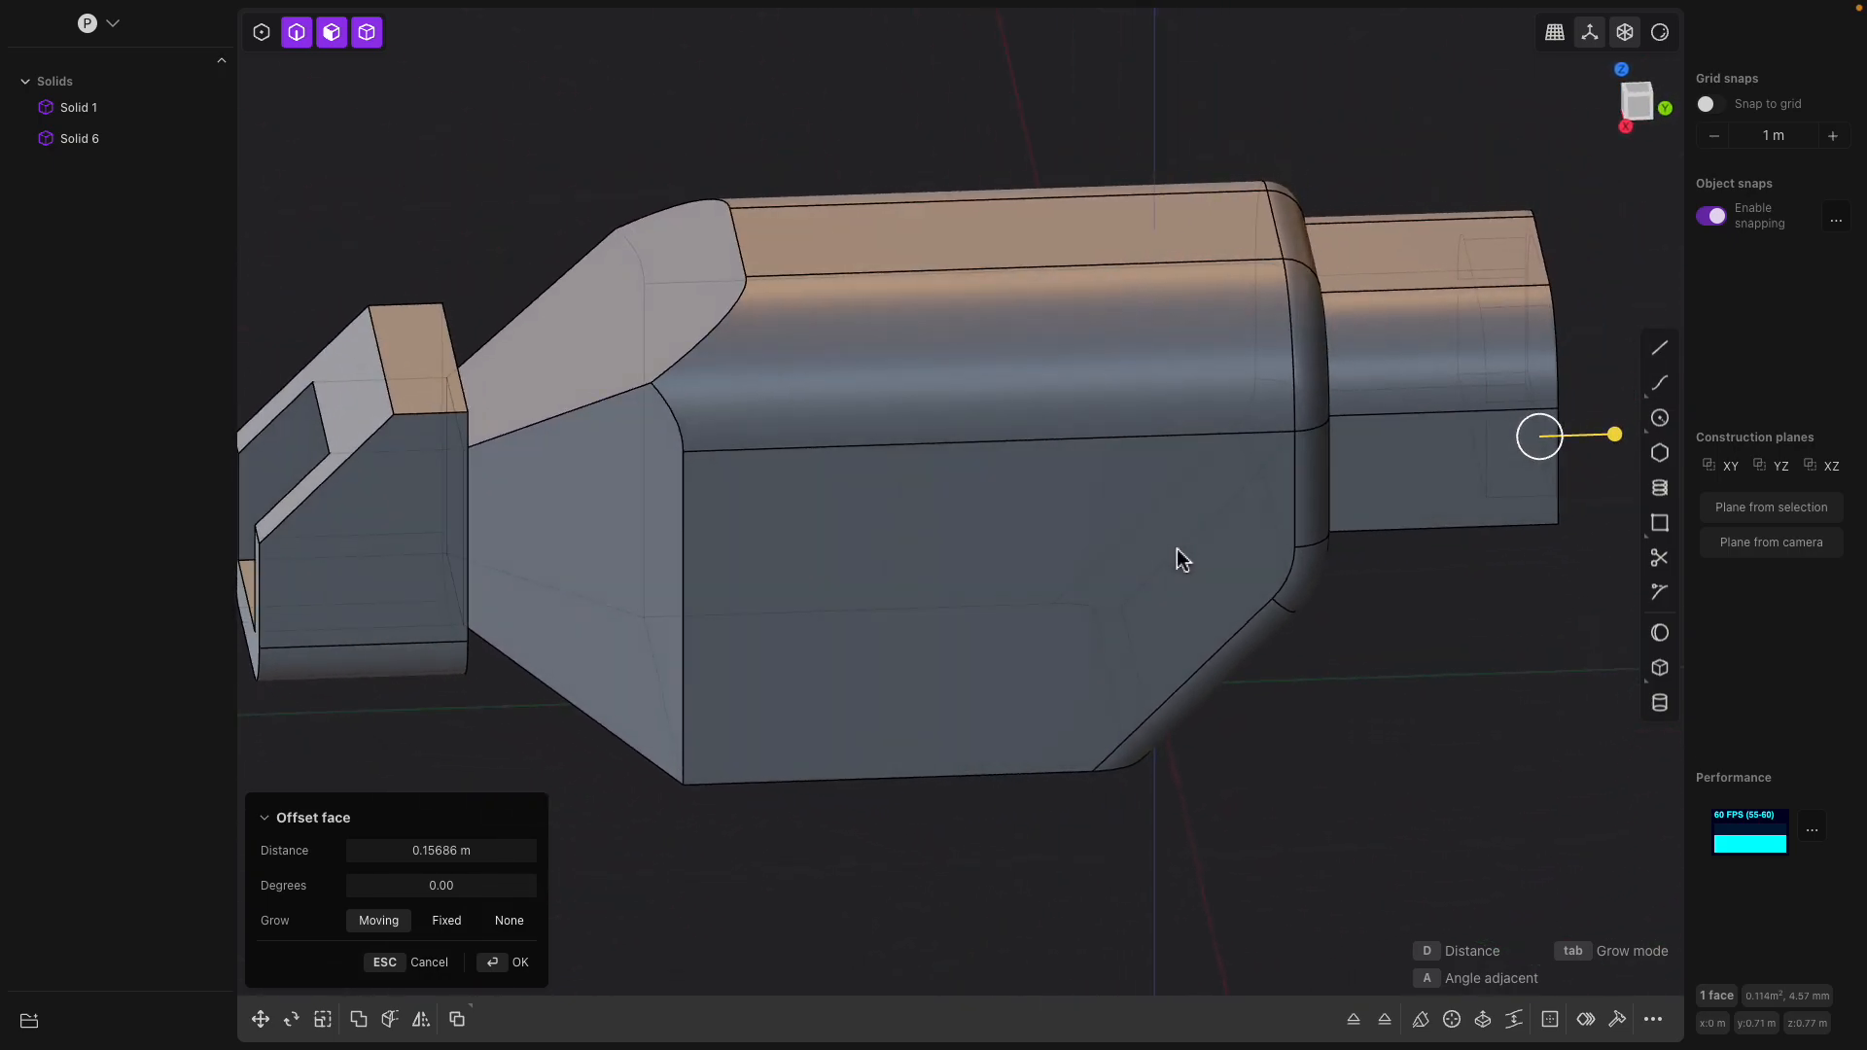
{"action": "key", "text": "Return"}
Chamfer the two lower lengthwise edges of the rear extension by about 0.047 m
{"action": "middle_click_drag", "start_coordinate": [1342, 635], "coordinate": [1186, 683]}
{"action": "middle_click_drag", "start_coordinate": [1169, 746], "coordinate": [1192, 757], "text": "shift"}
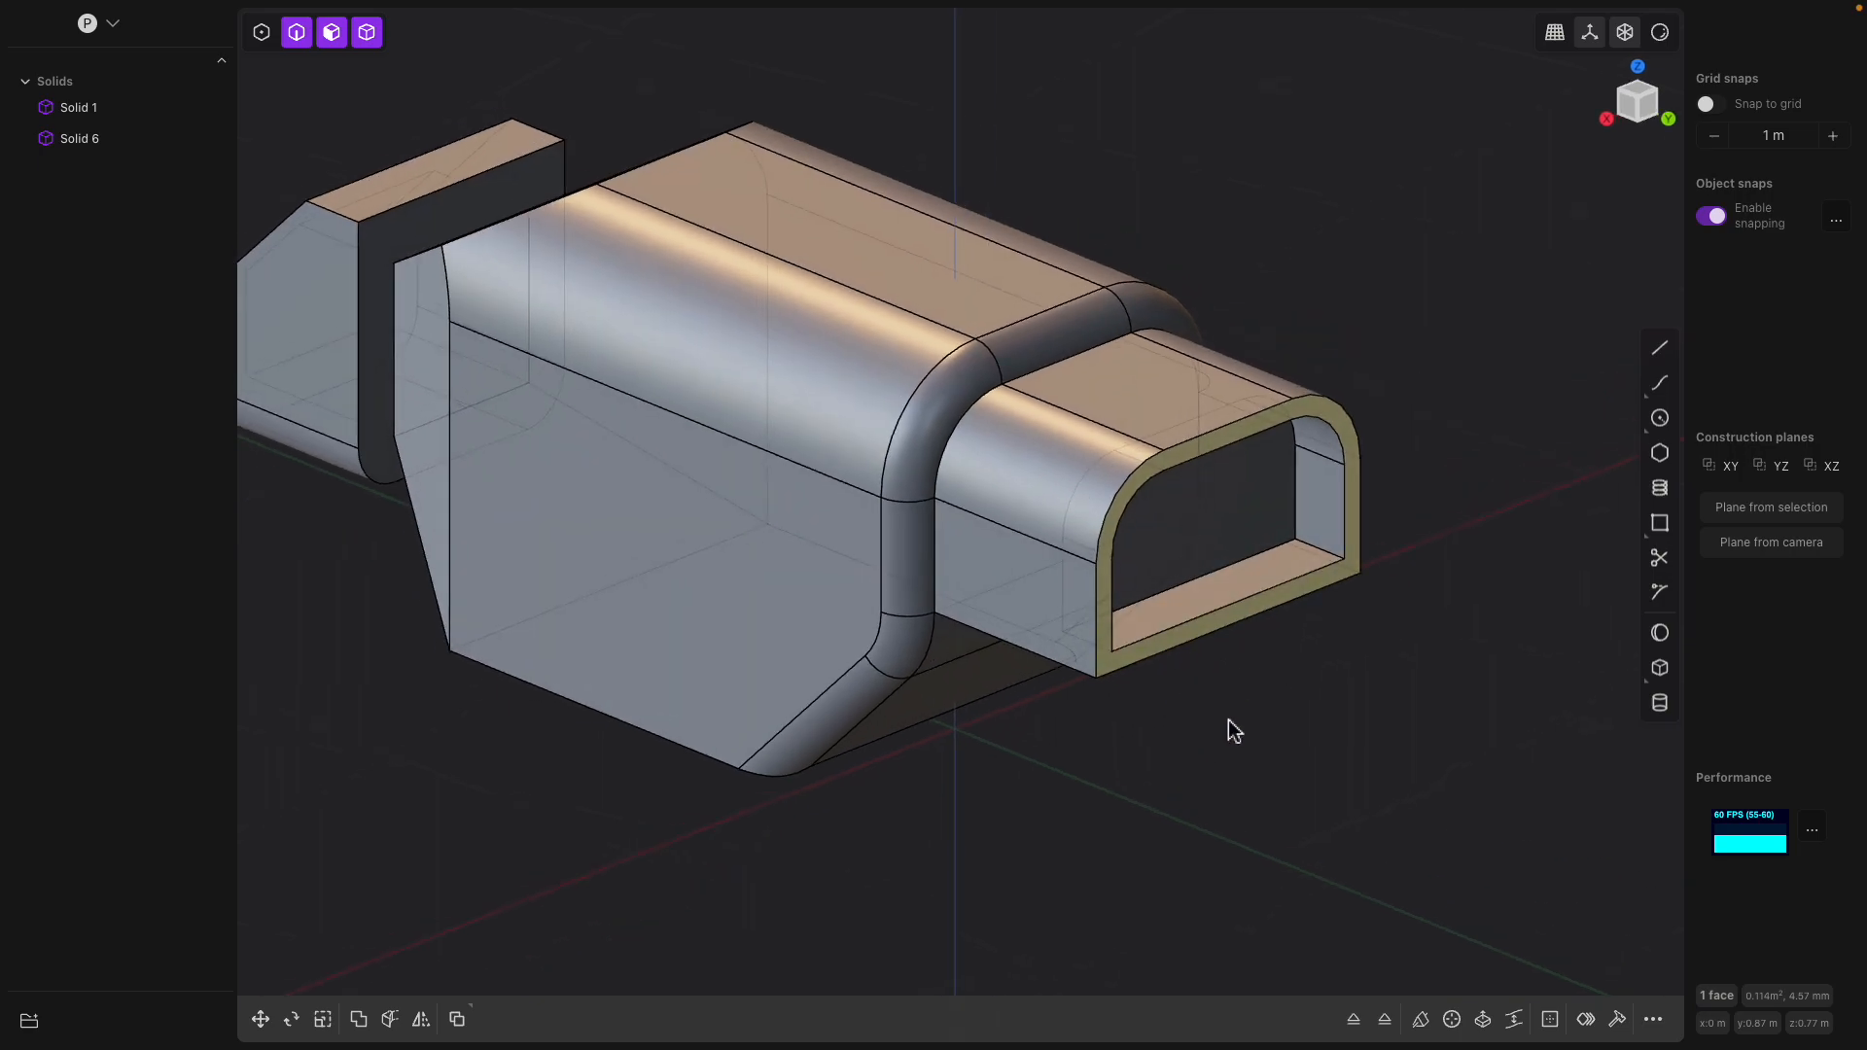
{"action": "middle_click_drag", "start_coordinate": [1217, 696], "coordinate": [1203, 725]}
{"action": "left_click", "coordinate": [1058, 512]}
{"action": "middle_click_drag", "start_coordinate": [1019, 583], "coordinate": [792, 428]}
{"action": "left_click", "coordinate": [763, 458]}
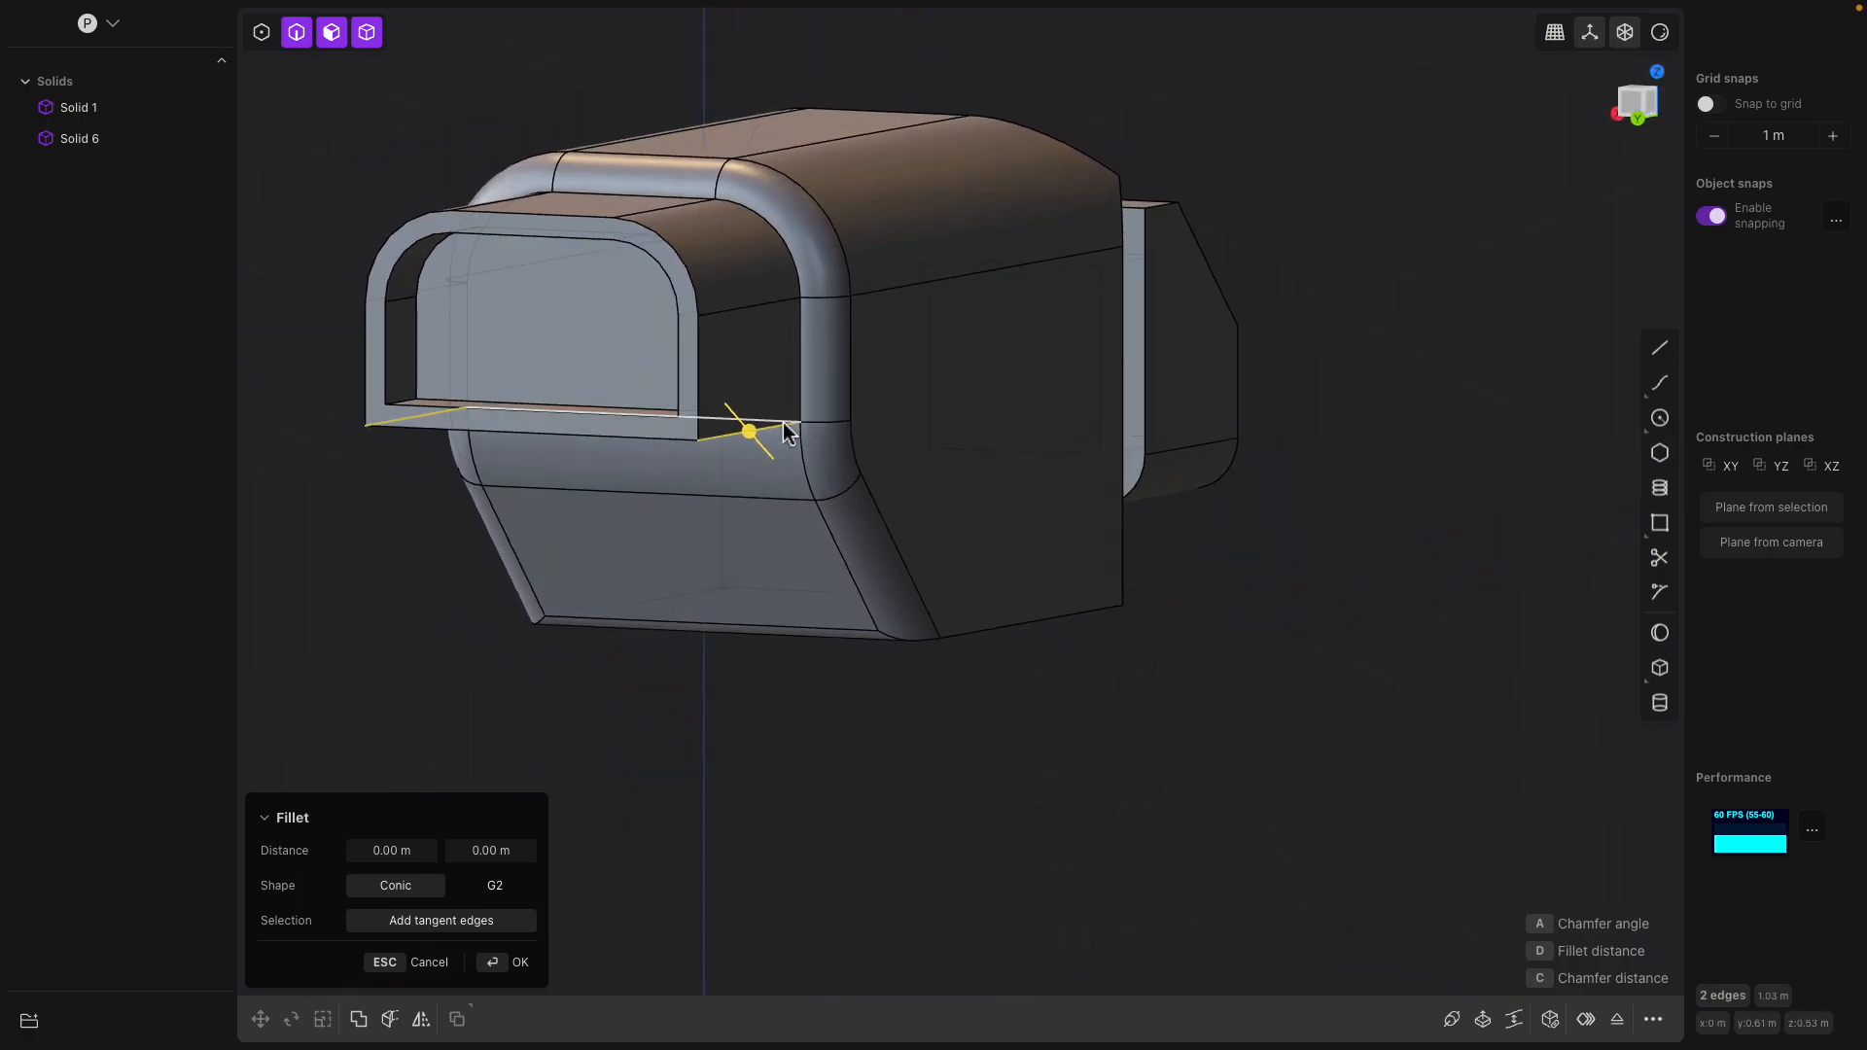
{"action": "left_click_drag", "start_coordinate": [749, 431], "coordinate": [757, 439]}
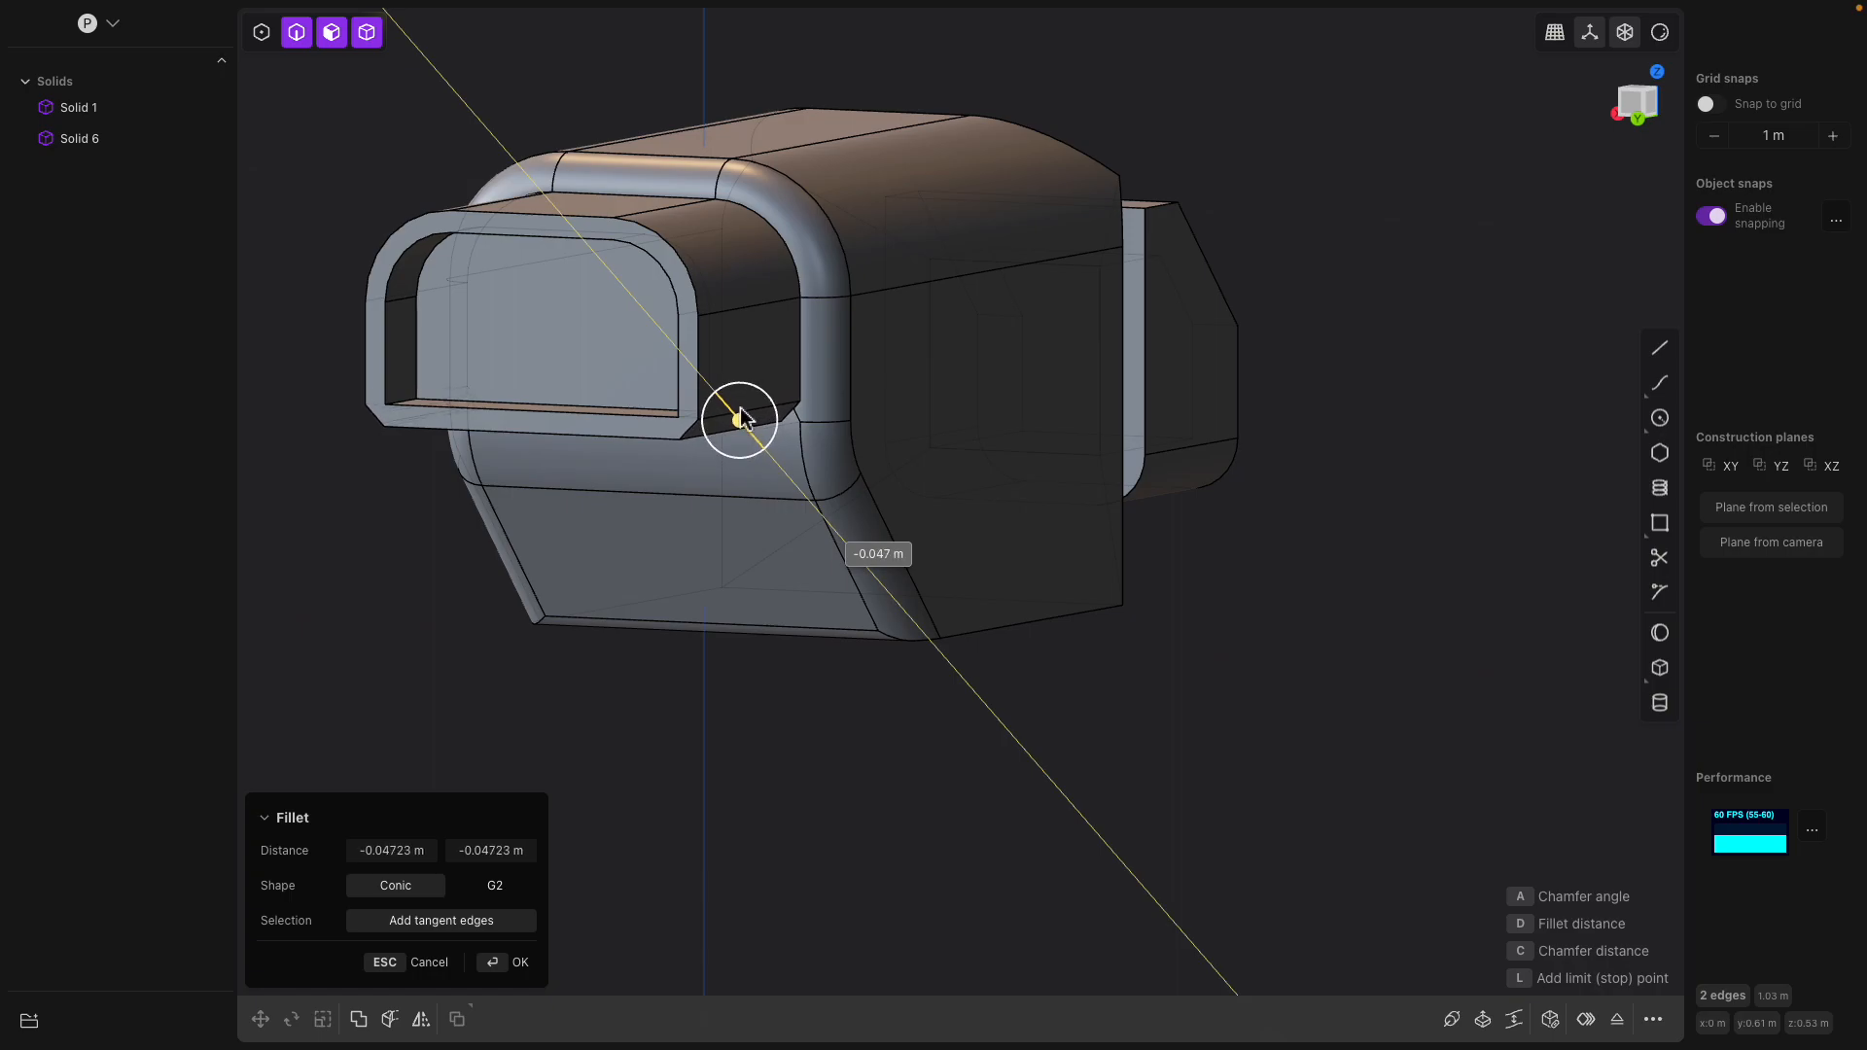
{"action": "middle_click_drag", "start_coordinate": [739, 418], "coordinate": [904, 440]}
{"action": "key", "text": "Return"}
{"action": "middle_click_drag", "start_coordinate": [1034, 454], "coordinate": [1159, 467]}
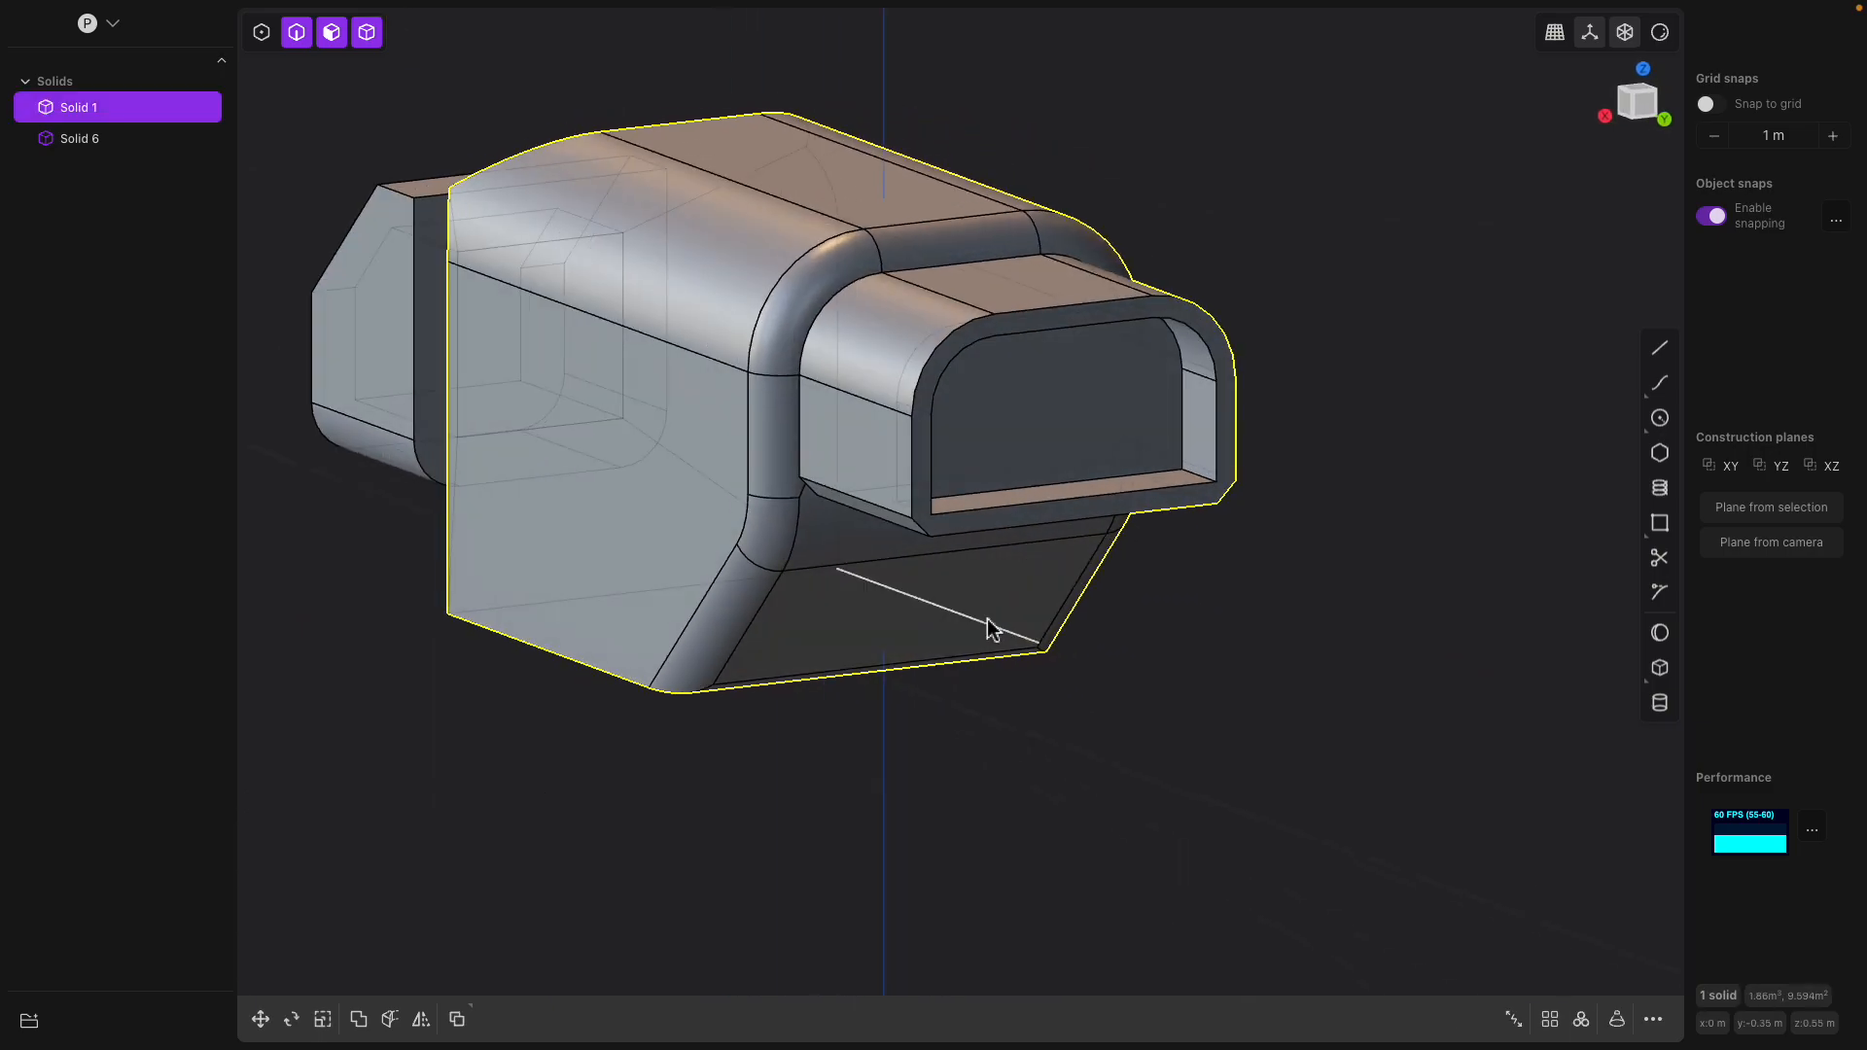
Extrude the main body's upper slanted front face outward by about 0.36 m
{"action": "middle_click_drag", "start_coordinate": [987, 629], "coordinate": [903, 445]}
{"action": "left_click", "coordinate": [935, 554]}
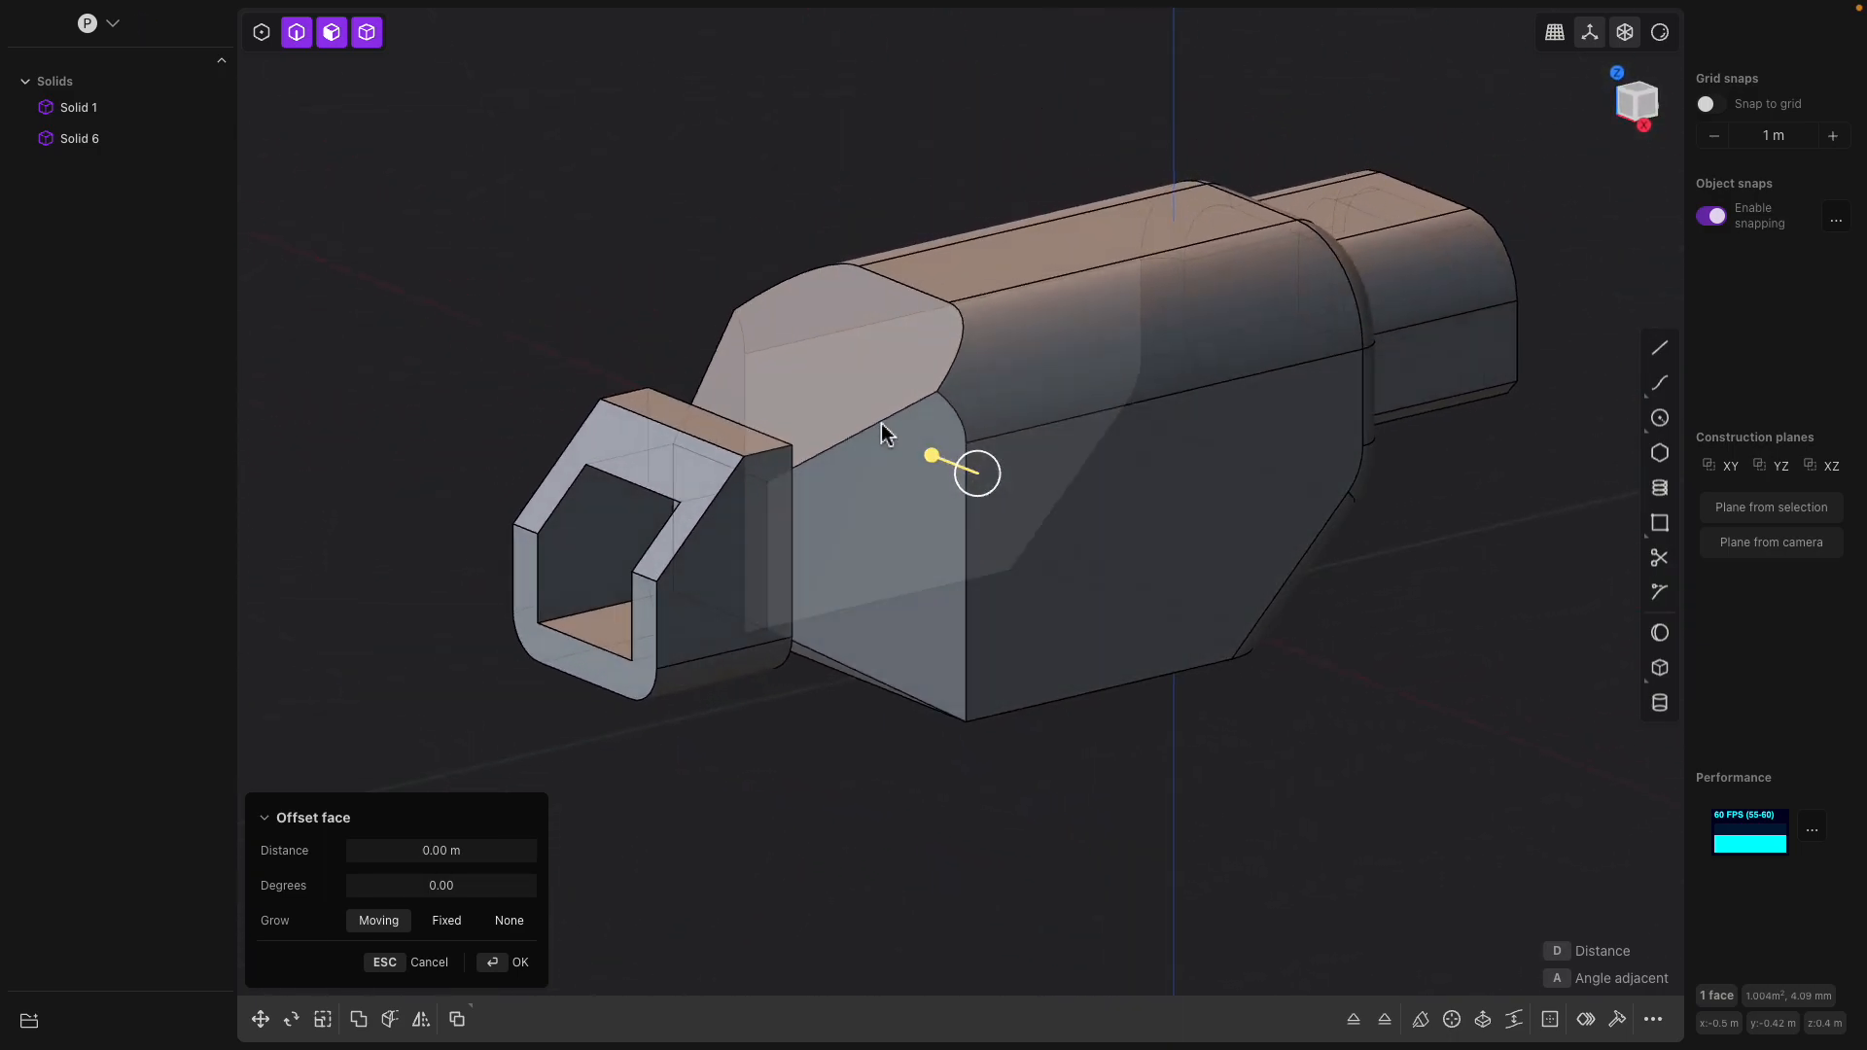
{"action": "left_click", "coordinate": [868, 415]}
{"action": "middle_click_drag", "start_coordinate": [849, 373], "coordinate": [731, 373]}
{"action": "left_click_drag", "start_coordinate": [714, 369], "coordinate": [607, 230]}
{"action": "key", "text": "x"}
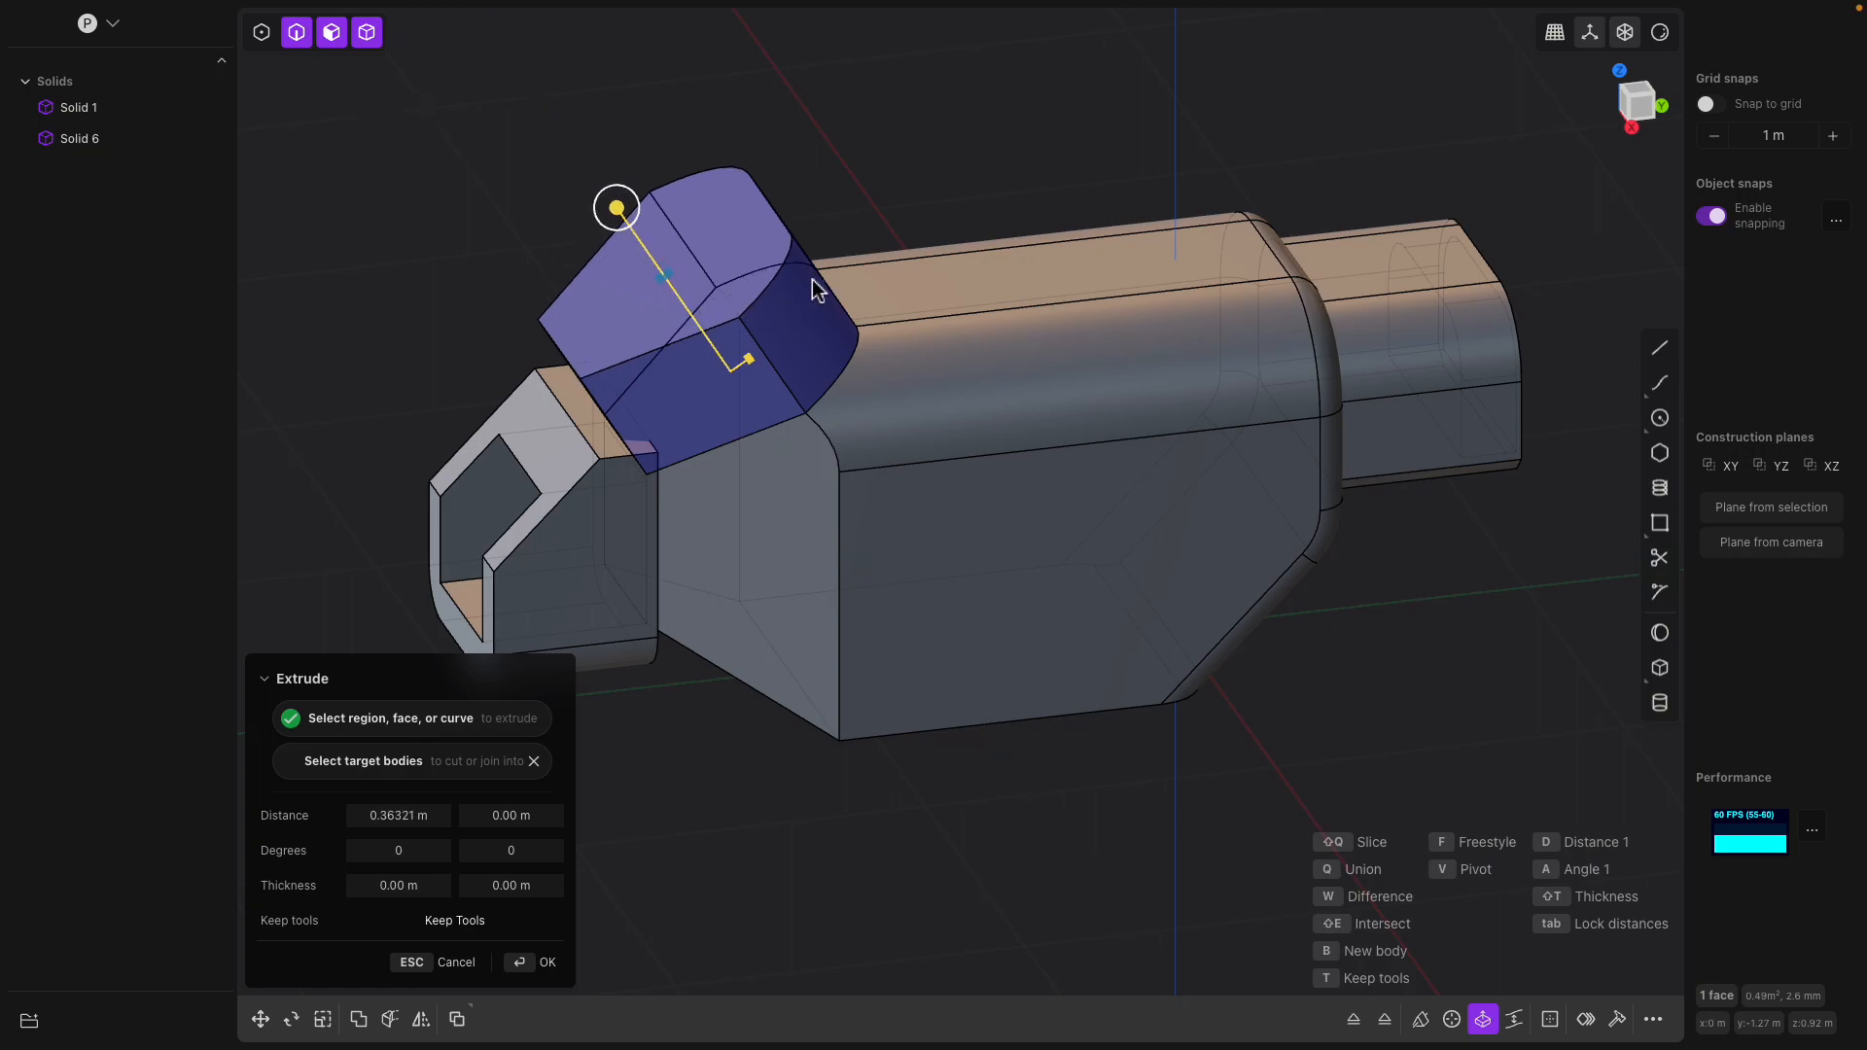
{"action": "key", "text": "Return"}
{"action": "middle_click_drag", "start_coordinate": [821, 275], "coordinate": [953, 292]}
{"action": "left_click", "coordinate": [921, 330]}
{"action": "middle_click_drag", "start_coordinate": [924, 357], "coordinate": [1104, 301]}
{"action": "middle_click_drag", "start_coordinate": [1145, 521], "coordinate": [993, 492]}
{"action": "left_click", "coordinate": [1223, 313]}
{"action": "middle_click_drag", "start_coordinate": [1118, 413], "coordinate": [1227, 420]}
{"action": "left_click", "coordinate": [807, 423]}
{"action": "key", "text": "f"}
{"action": "left_click", "coordinate": [1143, 388]}
{"action": "left_click_drag", "start_coordinate": [1209, 387], "coordinate": [1130, 351]}
{"action": "middle_click_drag", "start_coordinate": [1060, 234], "coordinate": [943, 391]}
{"action": "key", "text": "Escape"}
Chamfer the outer edges of the block extruded from the main body's slanted front face
{"action": "left_click", "coordinate": [1015, 458]}
{"action": "middle_click_drag", "start_coordinate": [1097, 398], "coordinate": [964, 460]}
{"action": "left_click", "coordinate": [1024, 460]}
{"action": "key", "text": "b"}
{"action": "left_click", "coordinate": [1154, 469]}
{"action": "middle_click_drag", "start_coordinate": [1154, 469], "coordinate": [954, 460]}
{"action": "left_click", "coordinate": [954, 461]}
{"action": "key", "text": "c"}
{"action": "mouse_move", "coordinate": [975, 471]}
{"action": "left_mouse_down"}
{"action": "mouse_move", "coordinate": [940, 447]}
{"action": "mouse_move", "coordinate": [976, 463]}
{"action": "left_mouse_up"}
{"action": "middle_click_drag", "start_coordinate": [976, 463], "coordinate": [911, 437]}
{"action": "key", "text": "Return"}
{"action": "middle_click_drag", "start_coordinate": [1167, 439], "coordinate": [1361, 416]}
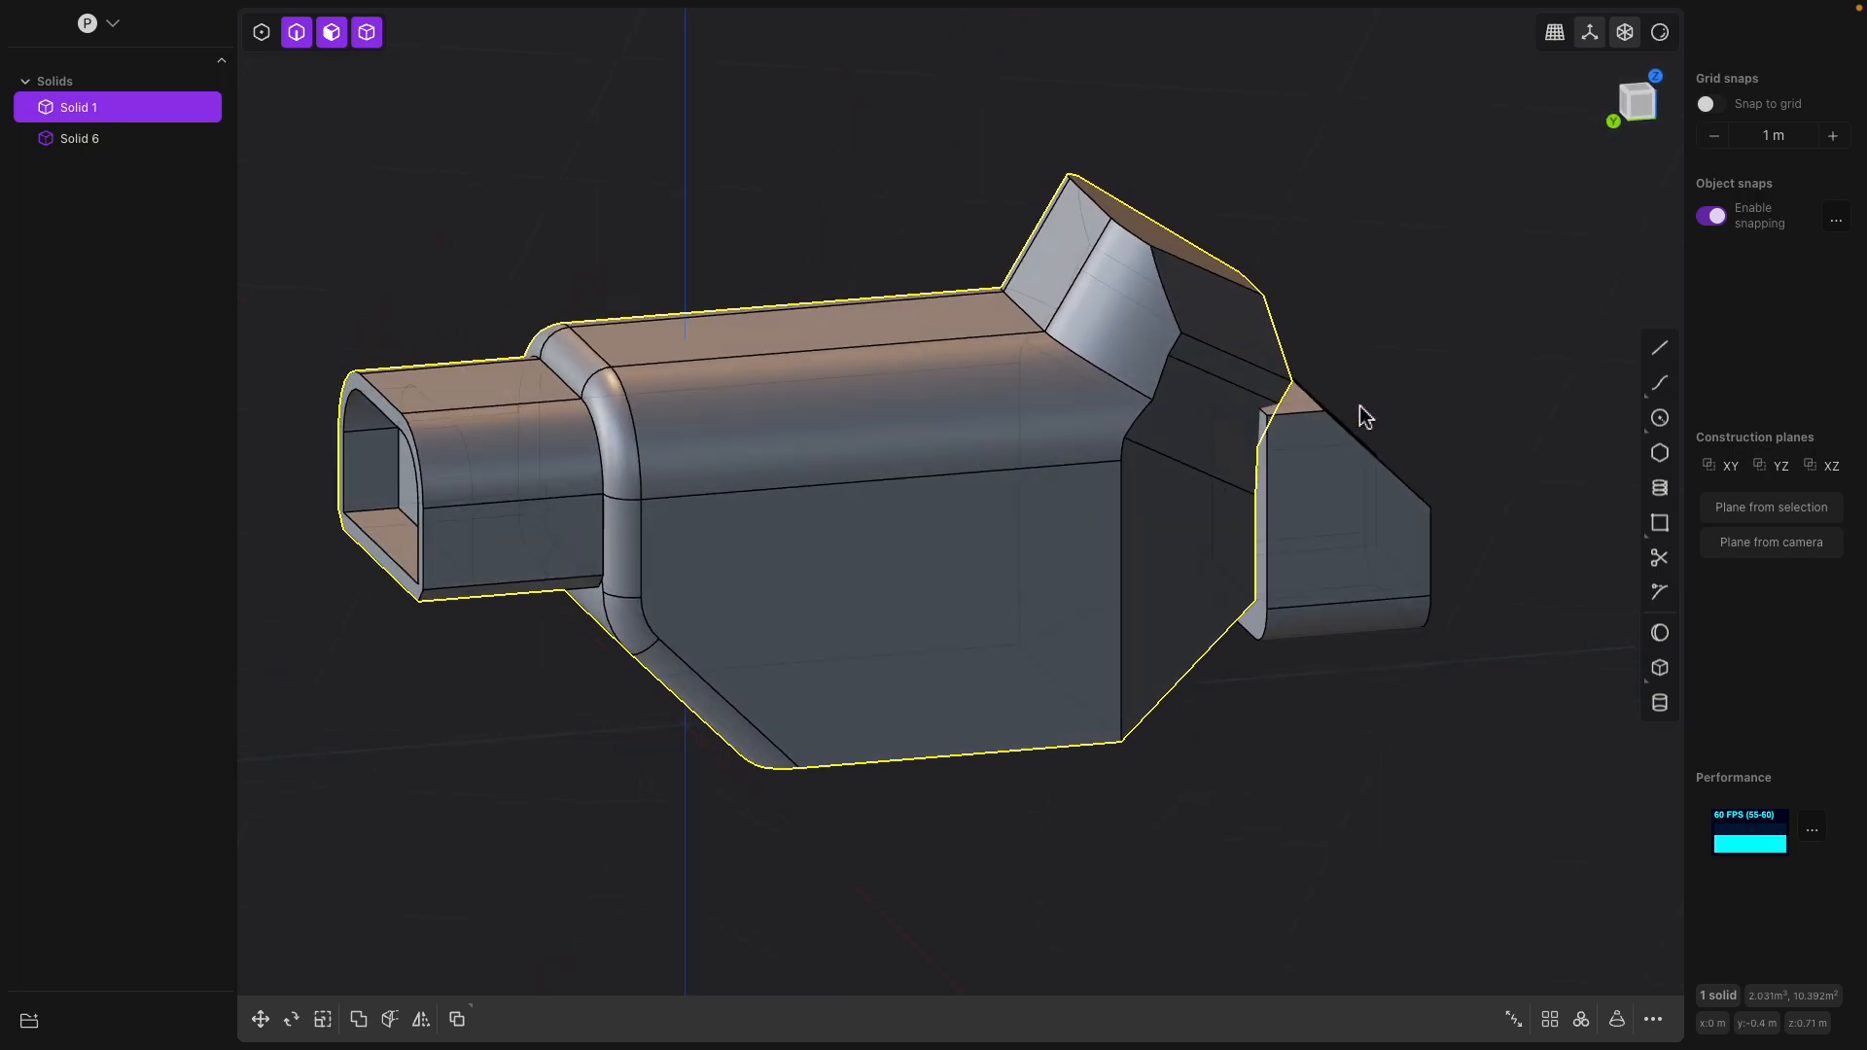
{"action": "middle_click_drag", "start_coordinate": [1196, 452], "coordinate": [1188, 558]}
{"action": "left_click", "coordinate": [1054, 572]}
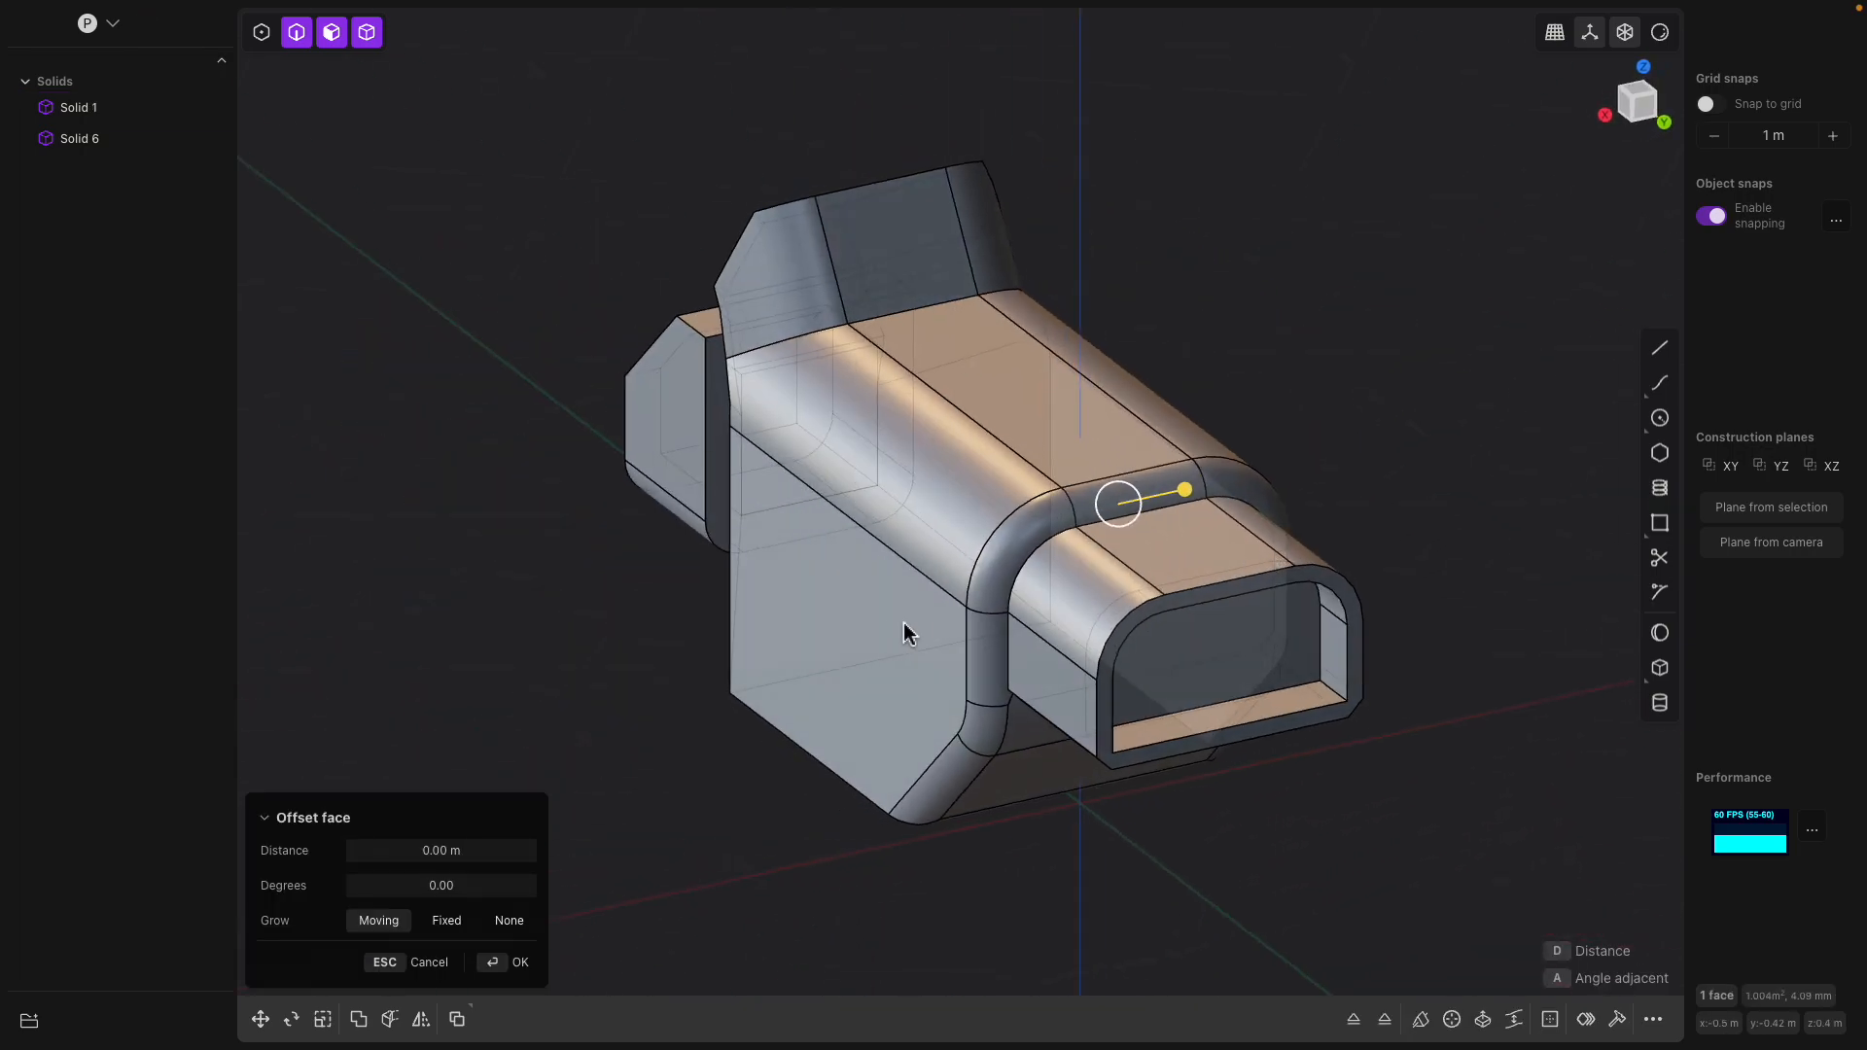
{"action": "left_click", "coordinate": [803, 623], "text": "shift"}
{"action": "mouse_move", "coordinate": [803, 624]}
{"action": "middle_mouse_down"}
{"action": "mouse_move", "coordinate": [751, 619]}
{"action": "mouse_move", "coordinate": [768, 632]}
{"action": "middle_mouse_up"}
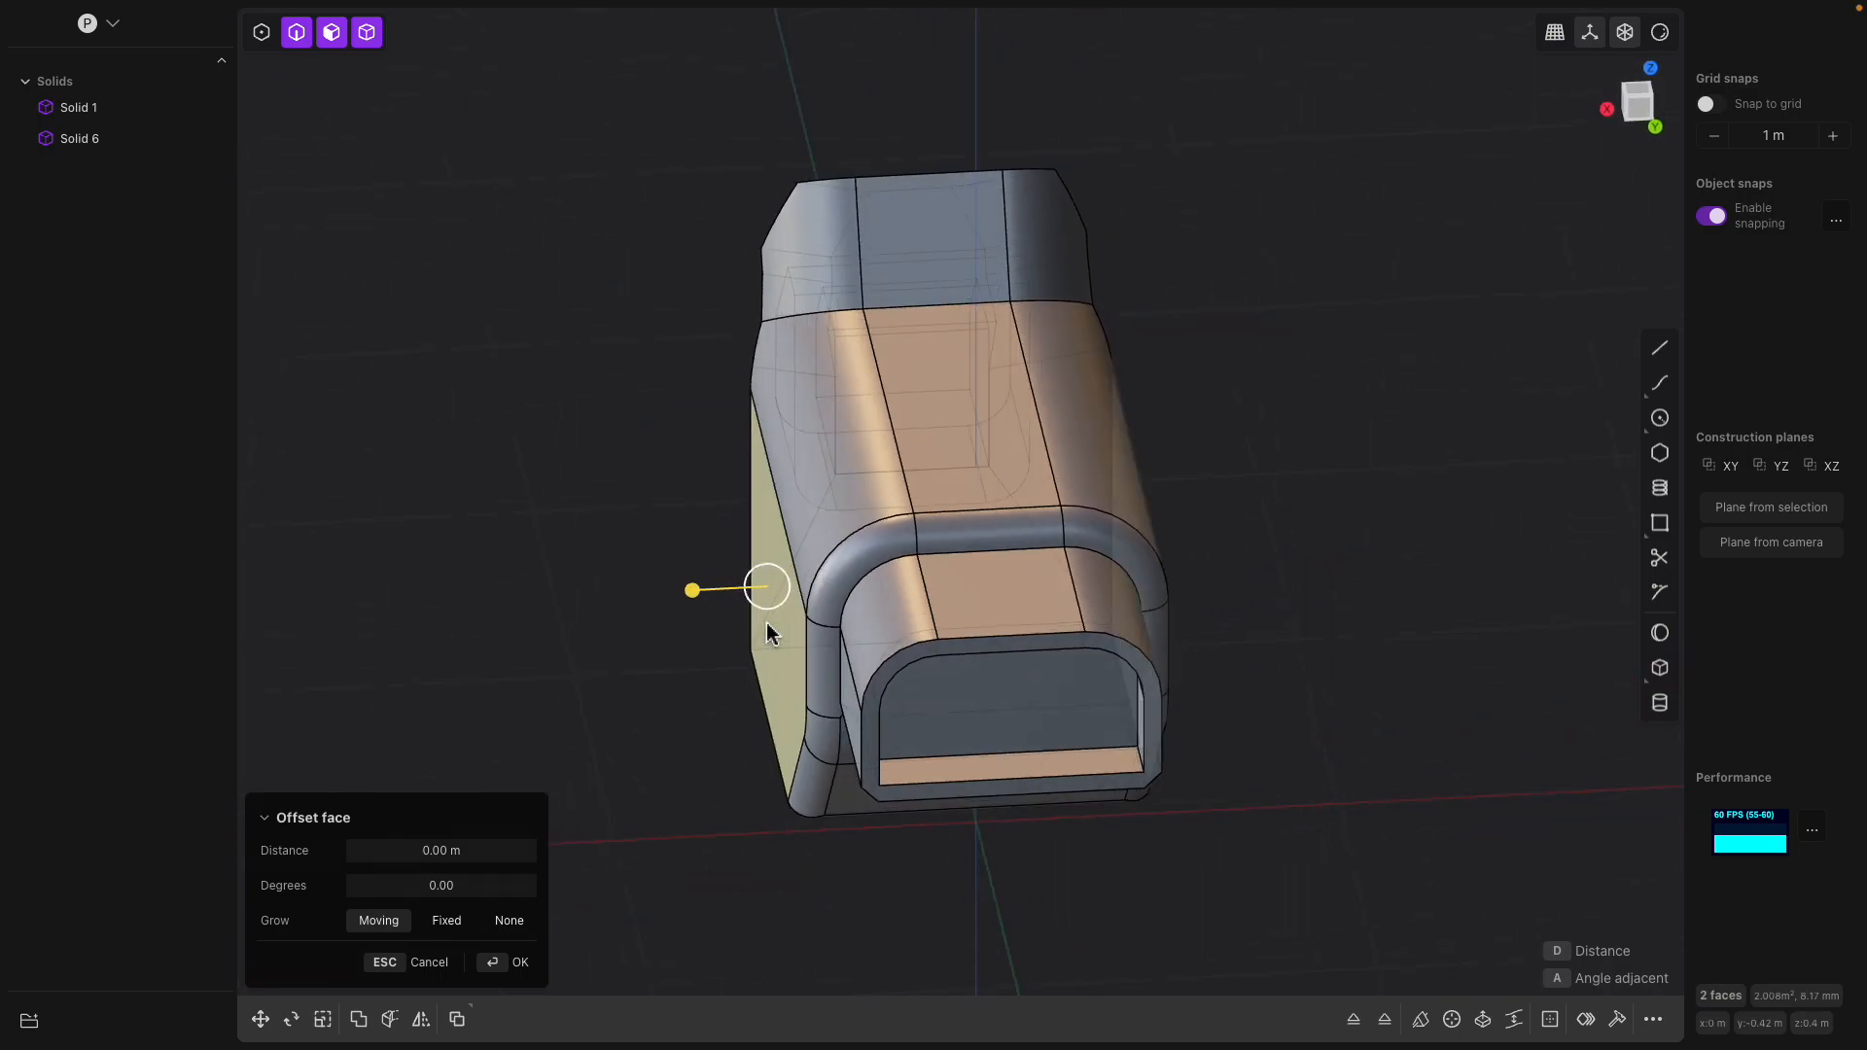
{"action": "left_click", "coordinate": [668, 499]}
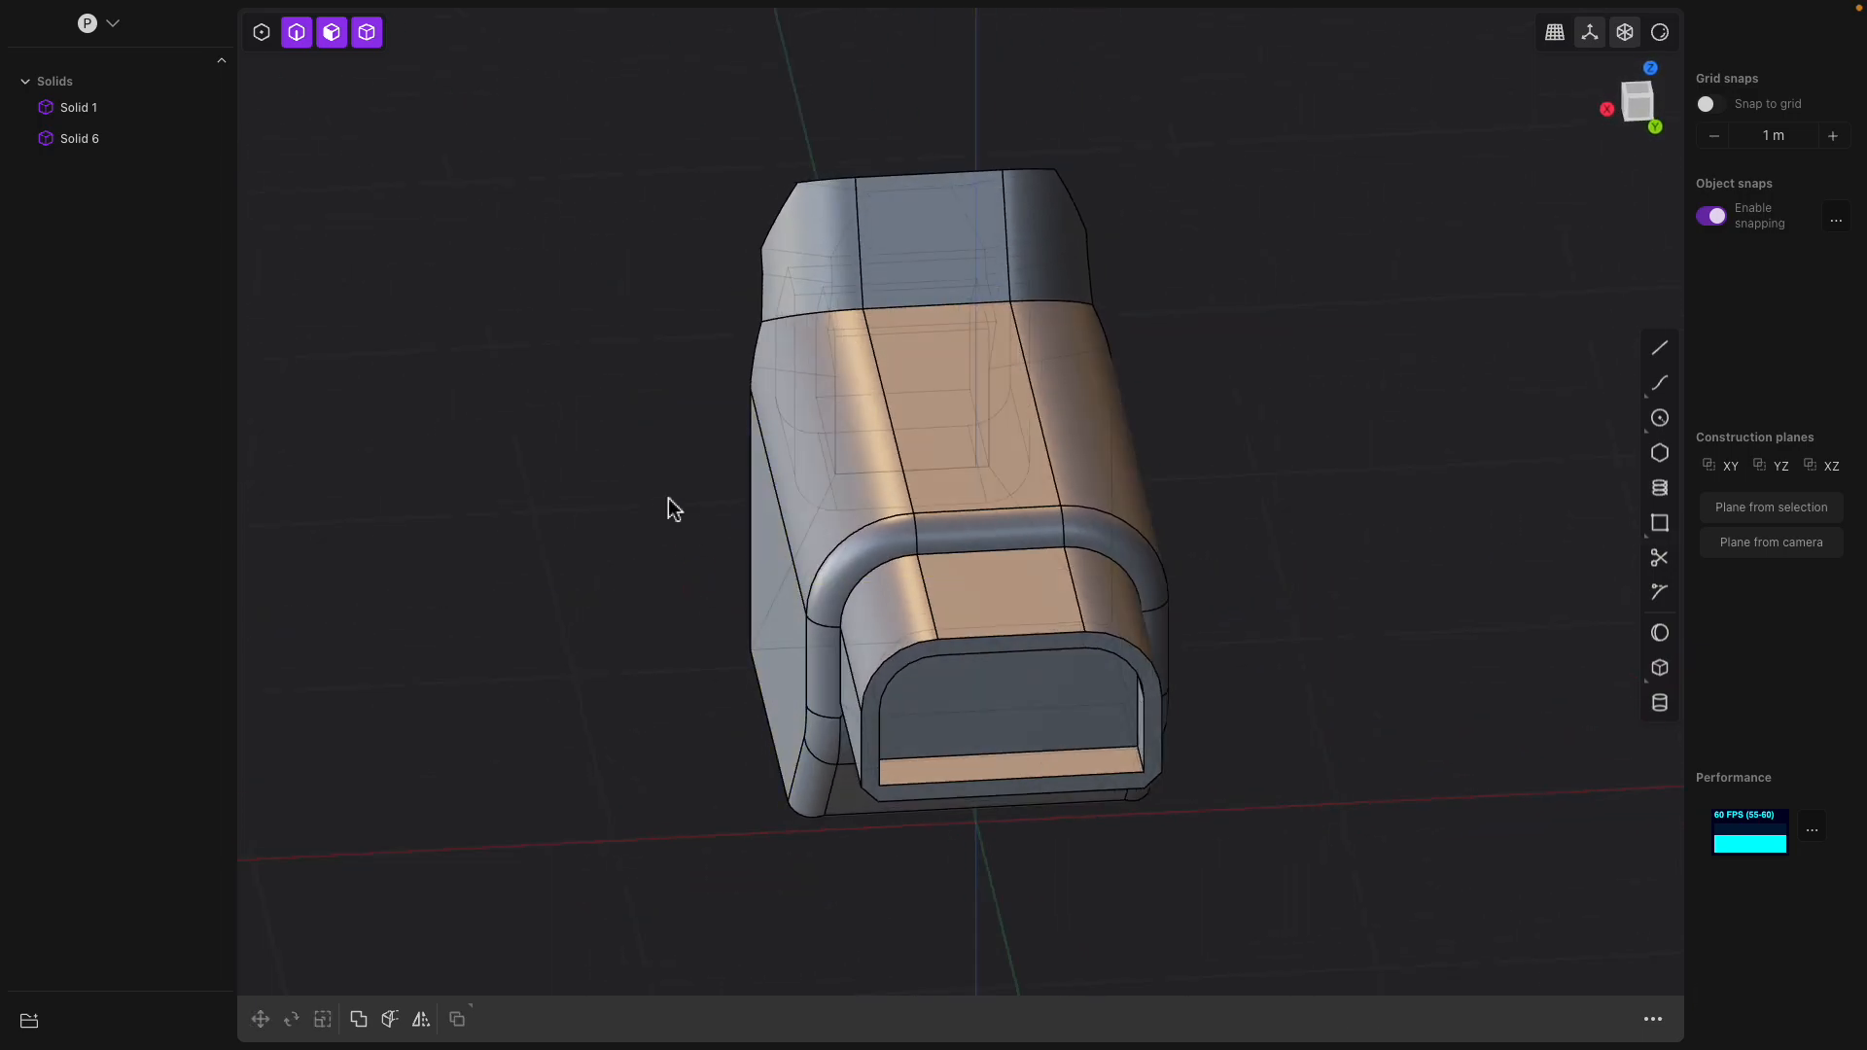
Extrude one flat side face of the main body outward by 0.5 m
{"action": "left_click", "coordinate": [768, 574]}
{"action": "left_click", "coordinate": [768, 574]}
{"action": "middle_click_drag", "start_coordinate": [650, 599], "coordinate": [691, 616]}
{"action": "key", "text": "x"}
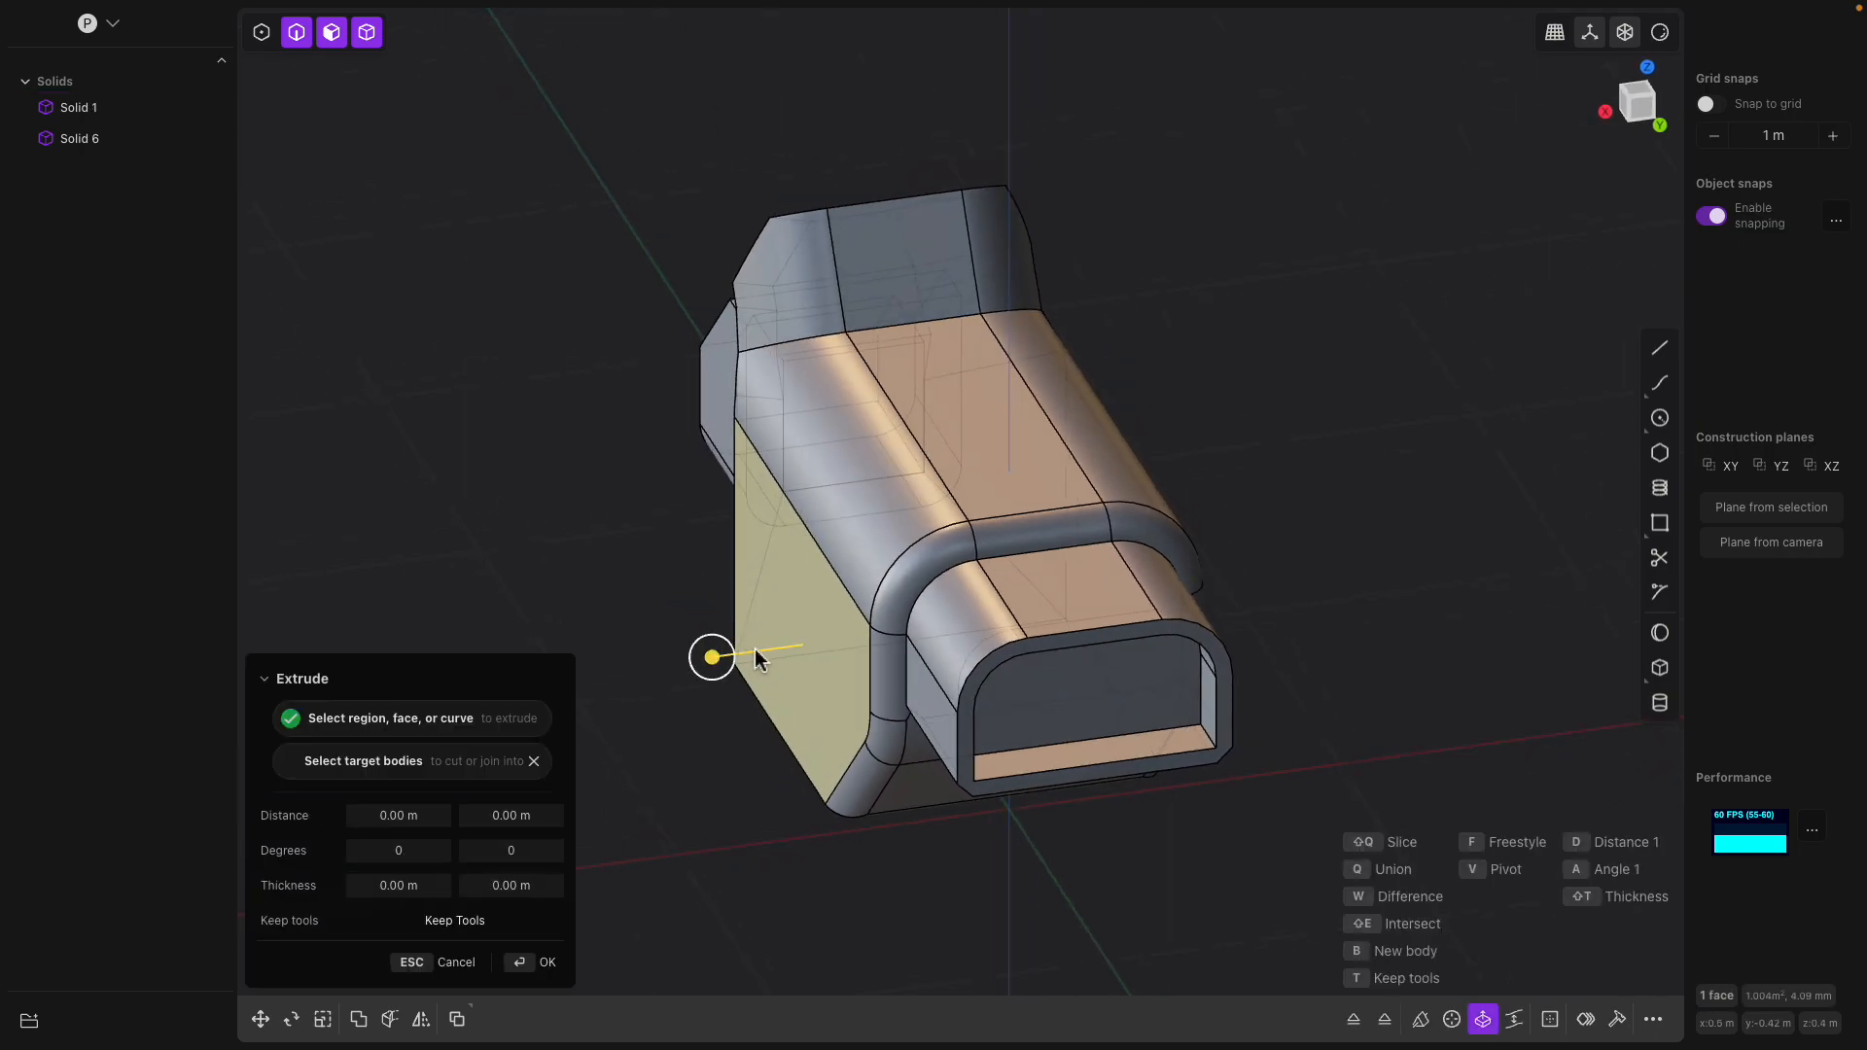
{"action": "left_click_drag", "start_coordinate": [712, 657], "coordinate": [598, 690]}
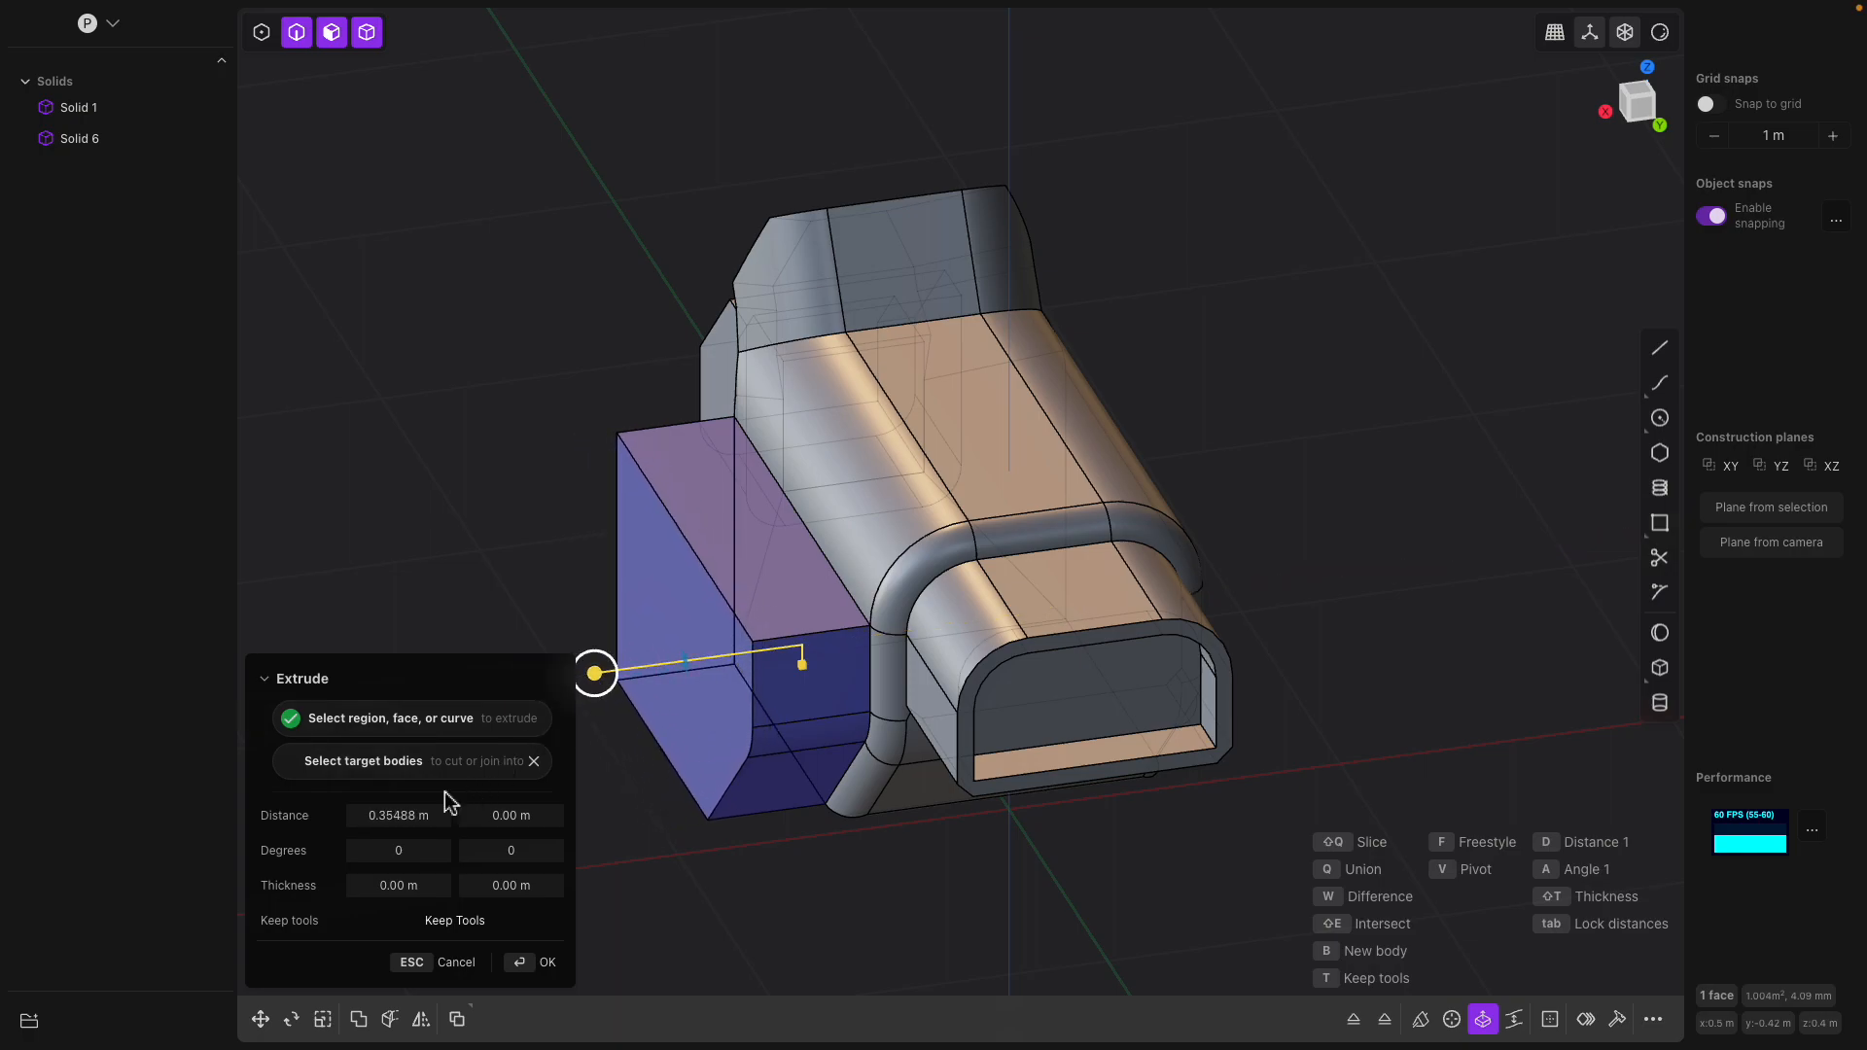
{"action": "type", "text": "0.5"}
{"action": "key", "text": "Return"}
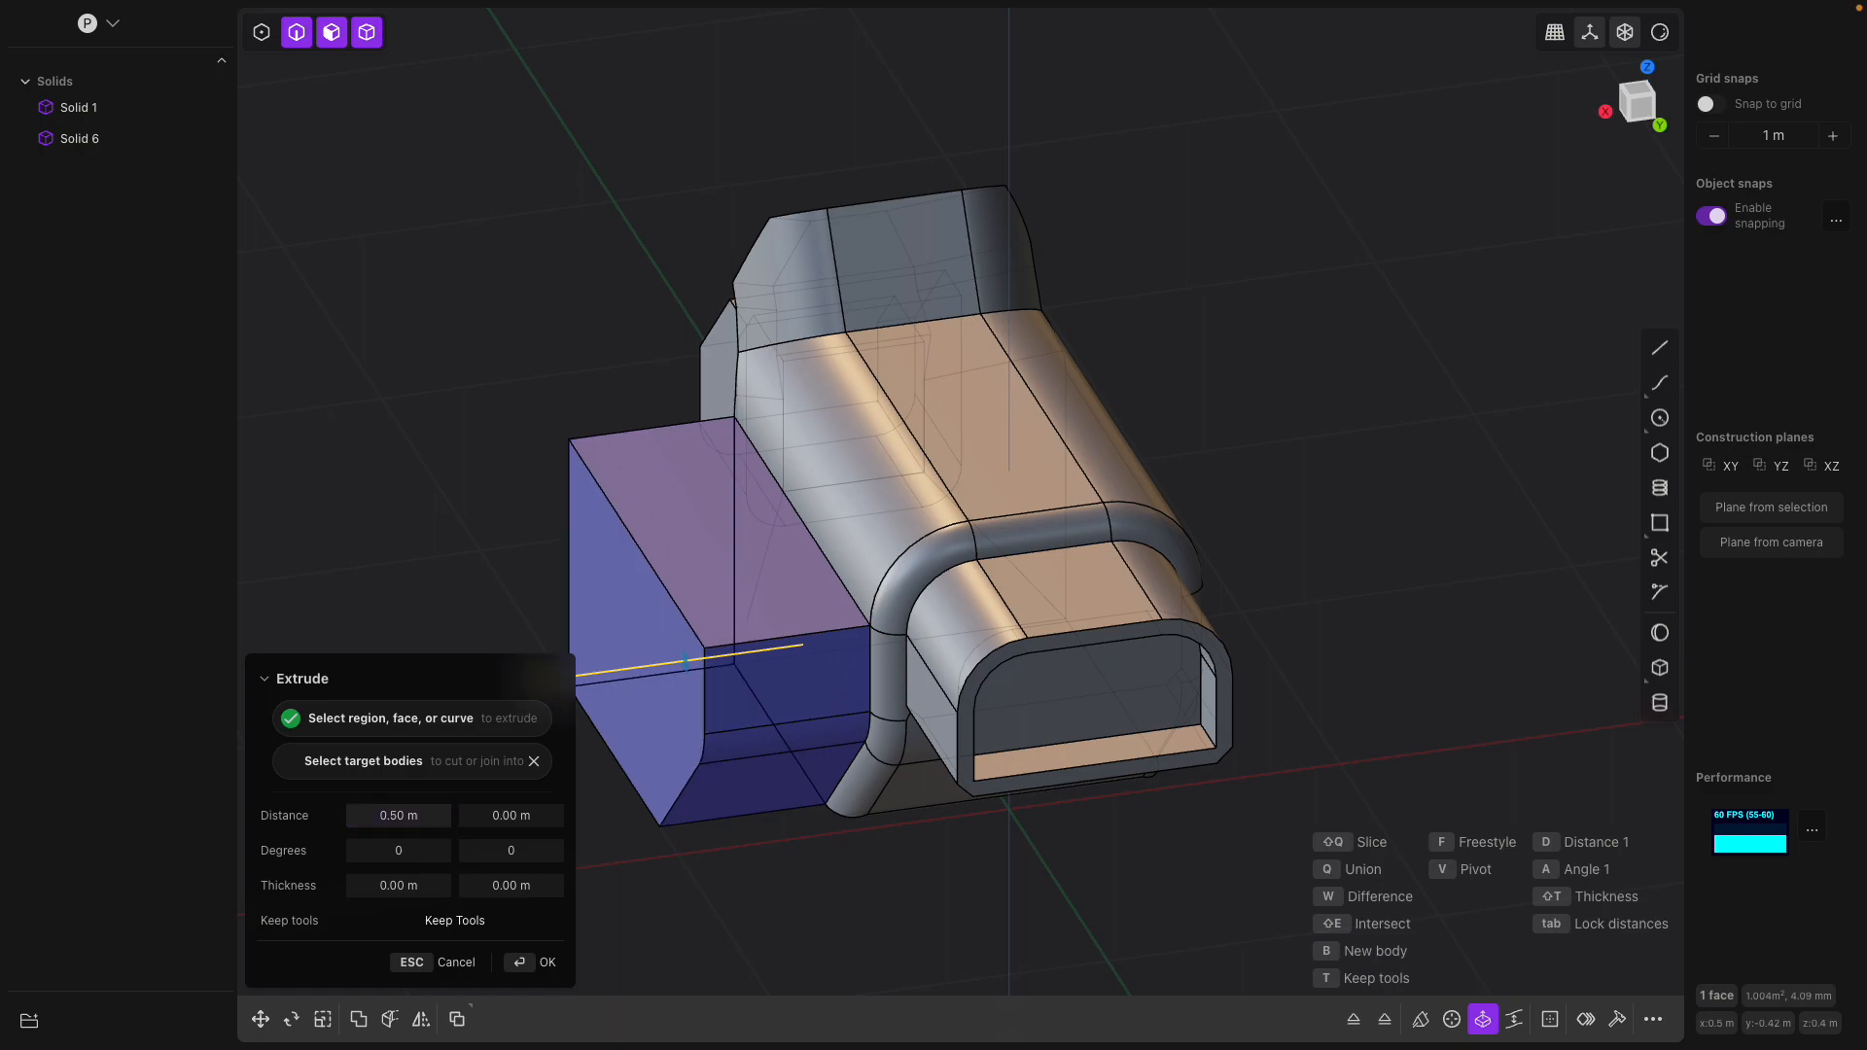
Set the side extrusion's taper angle to 20 degrees and complete the extrusion
{"action": "middle_click_drag", "start_coordinate": [808, 588], "coordinate": [932, 512], "text": "shift"}
{"action": "left_click_drag", "start_coordinate": [677, 614], "coordinate": [667, 616]}
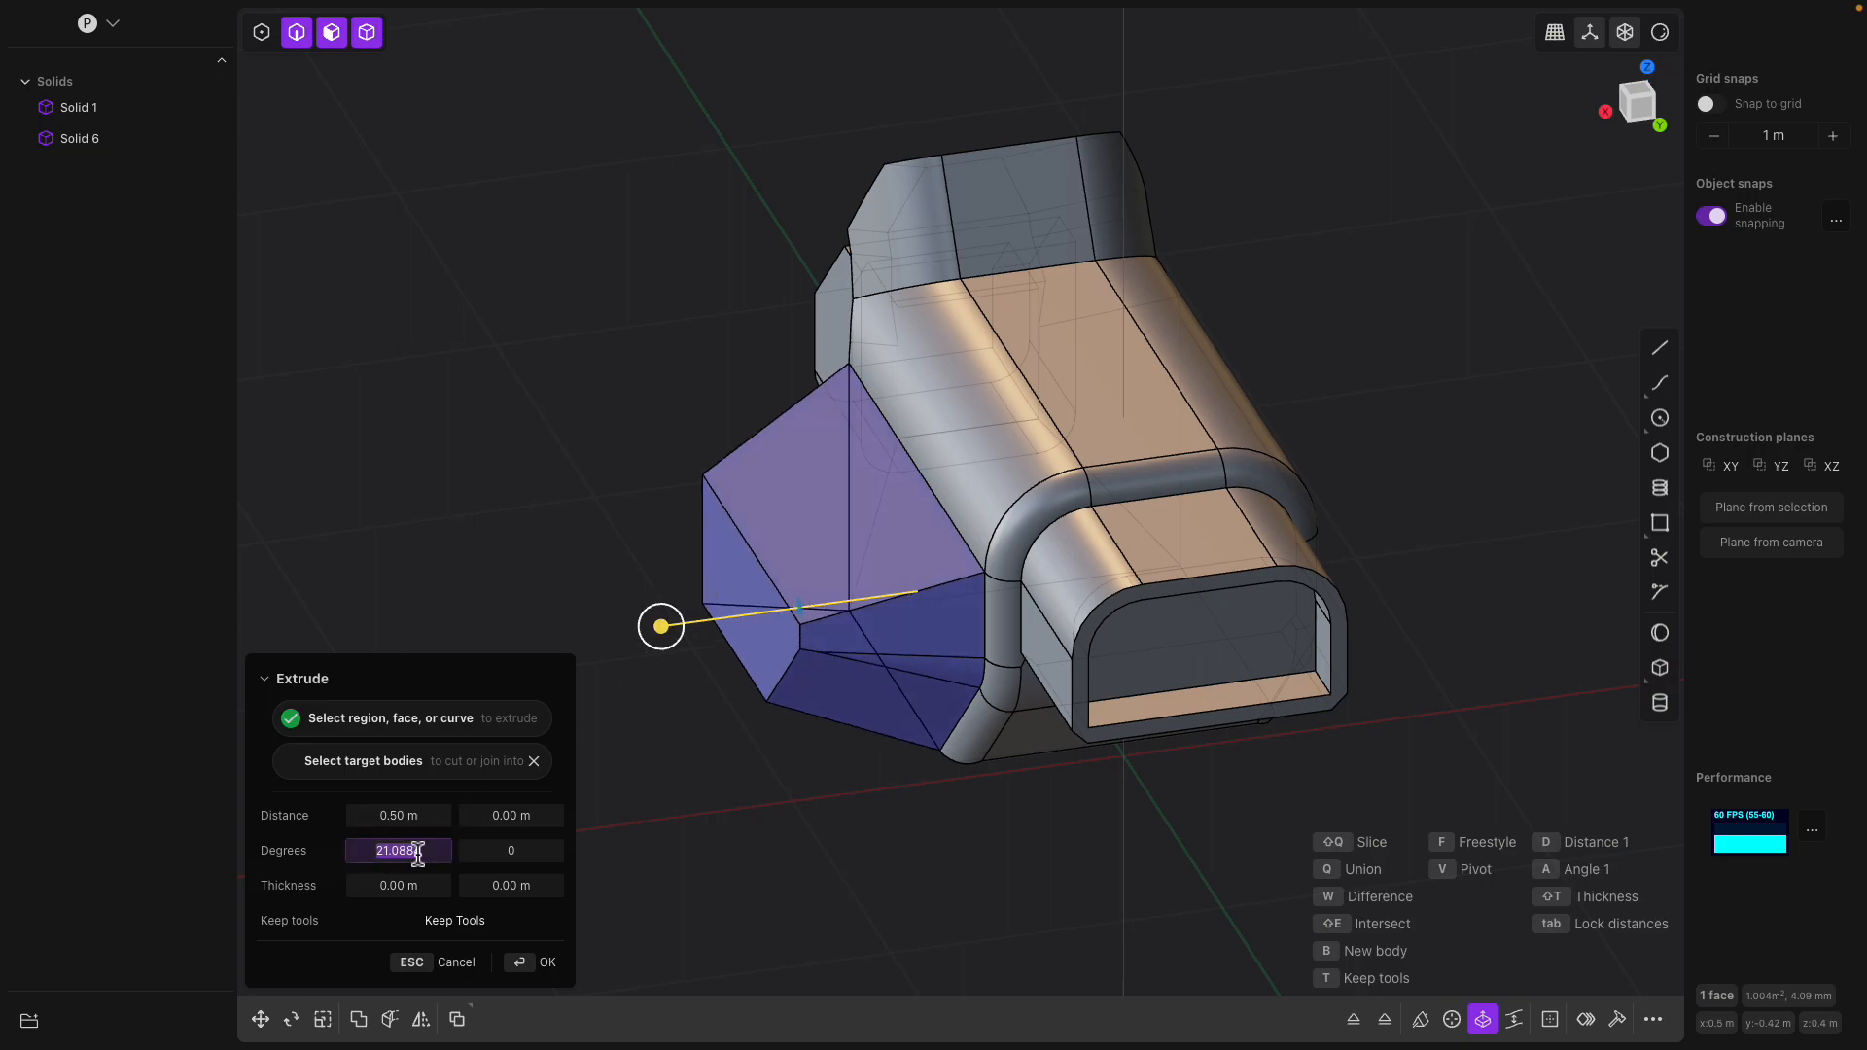
{"action": "key", "text": "Return"}
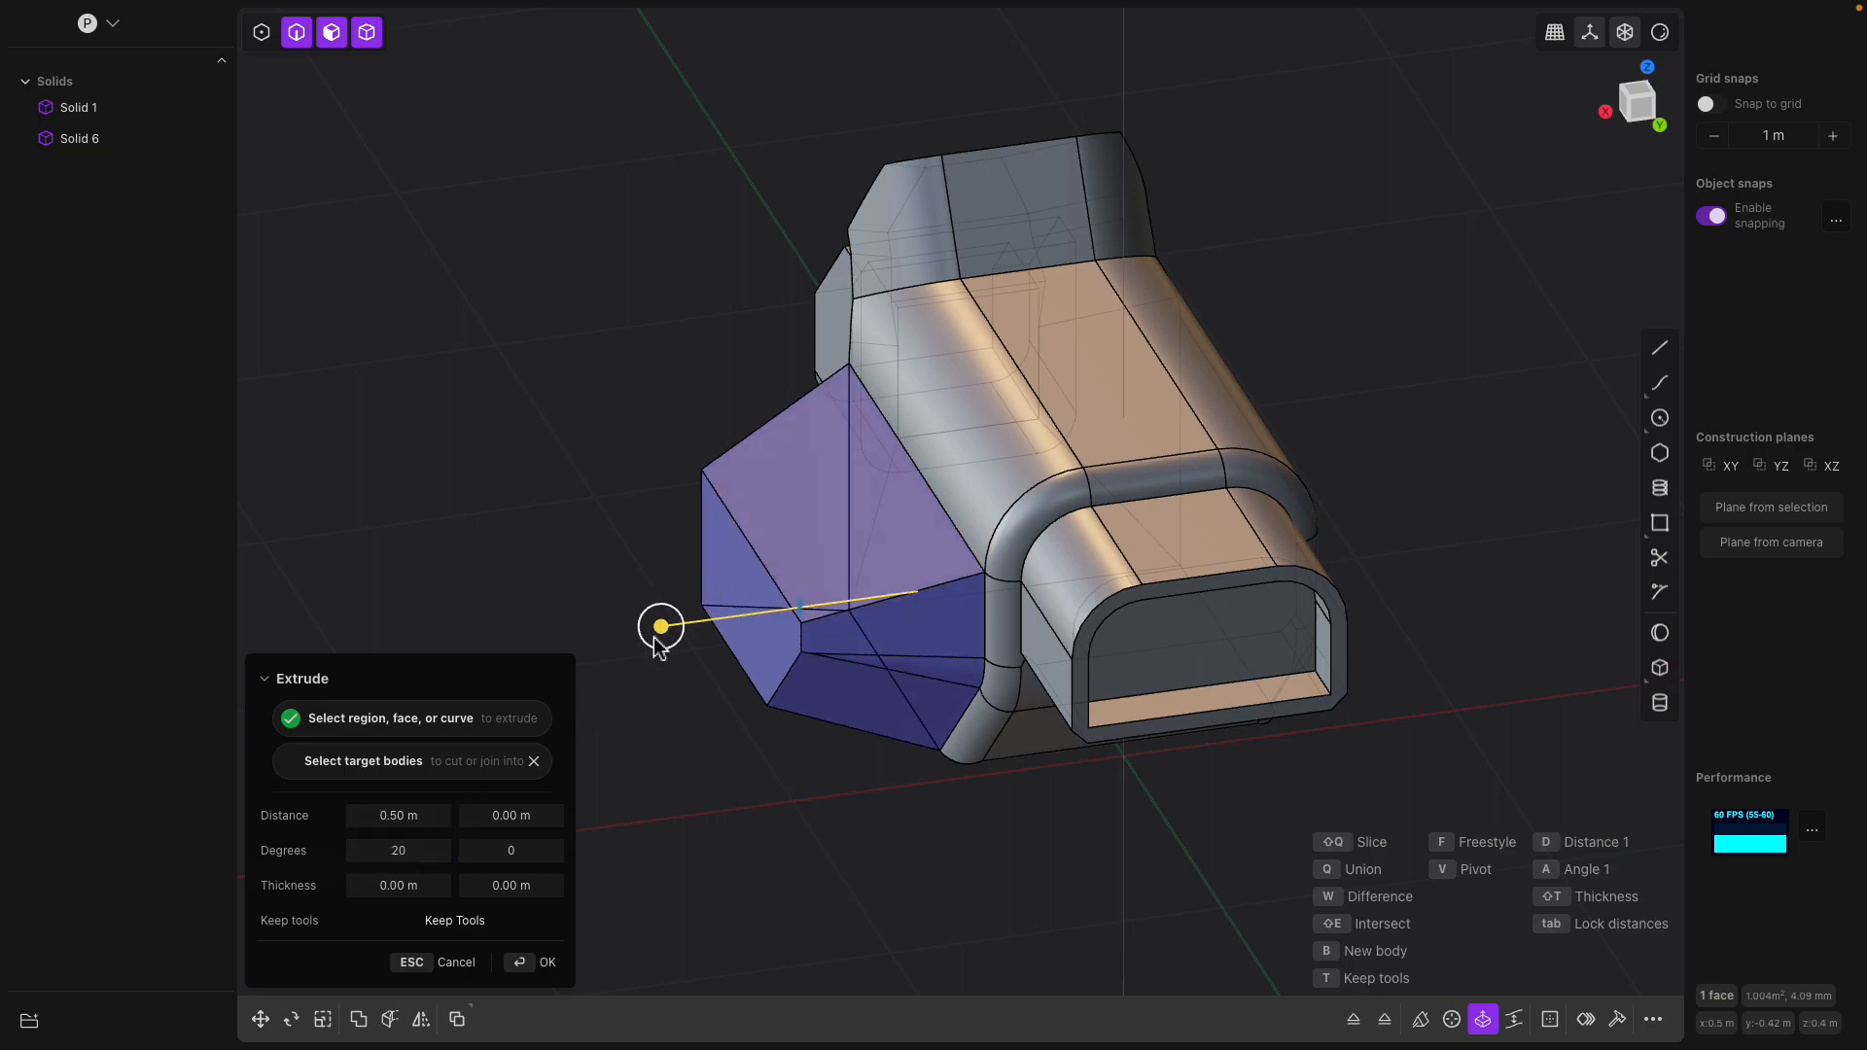
{"action": "key", "text": "Return"}
Extrude the end face of the tapered side block straight outward
{"action": "left_click", "coordinate": [746, 598]}
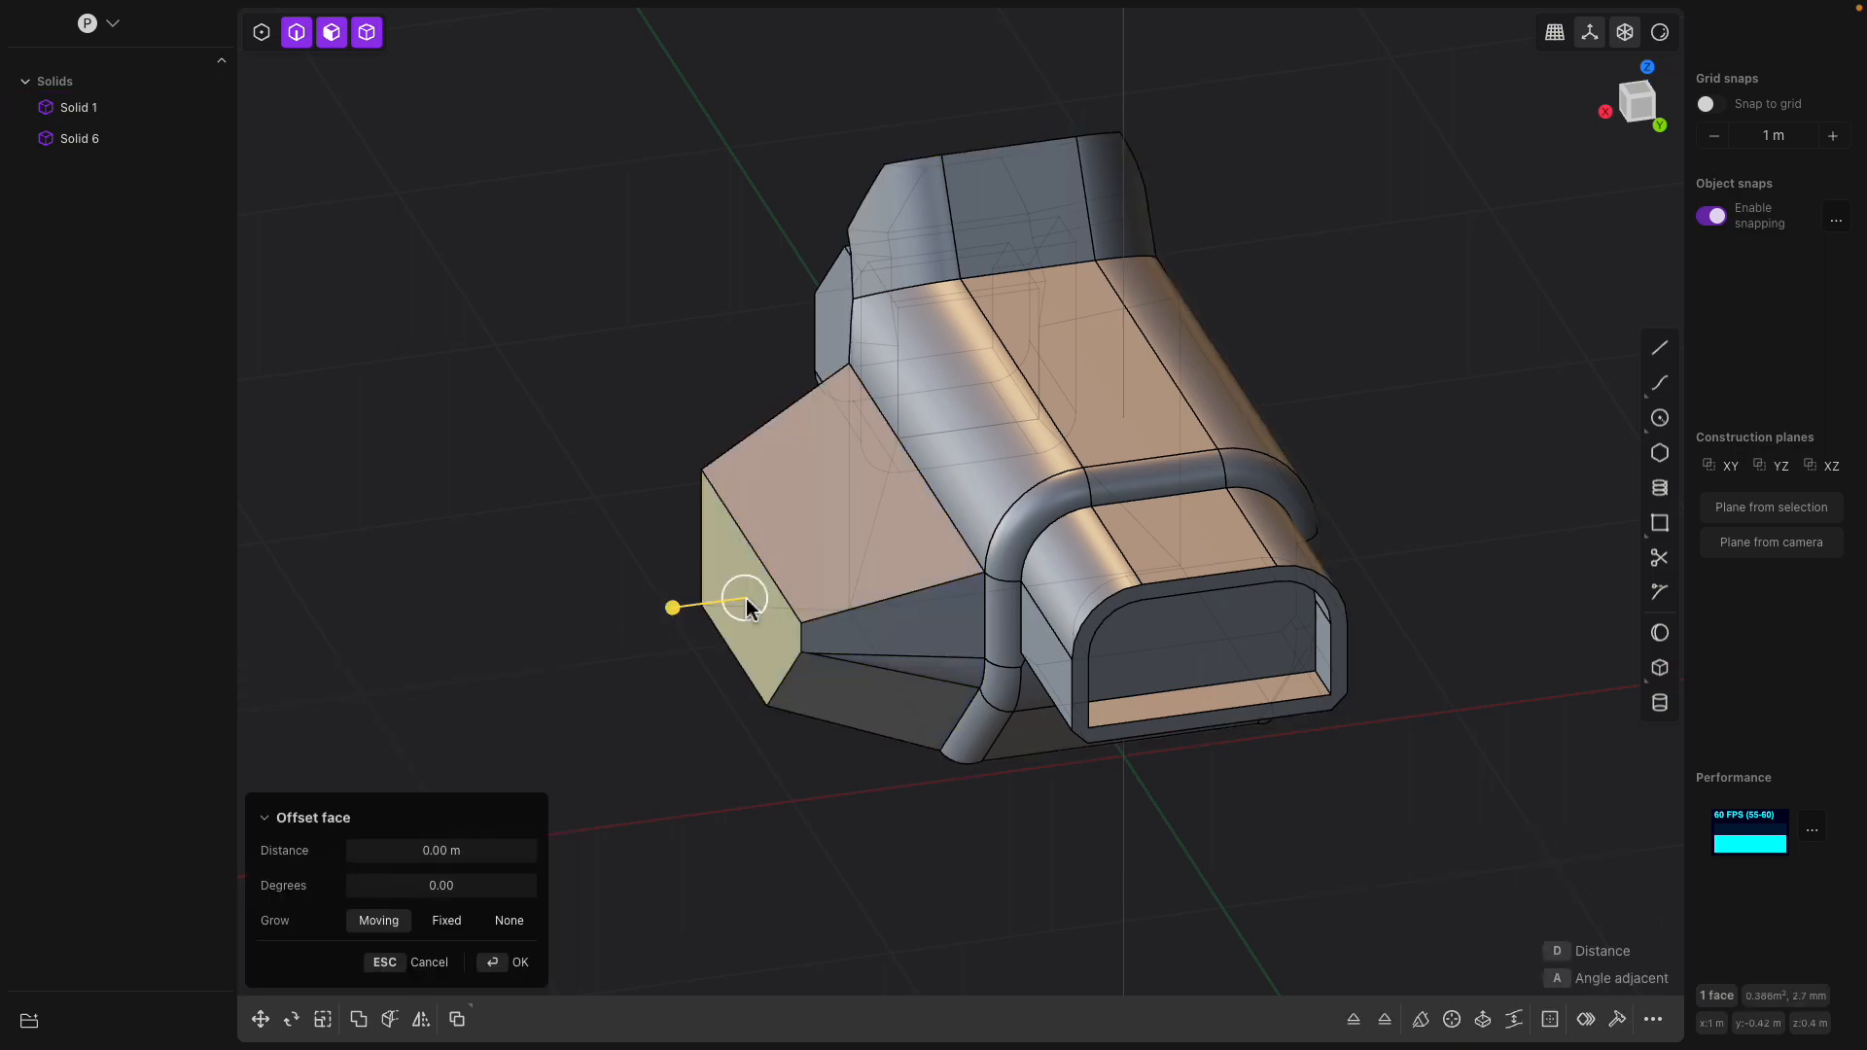
{"action": "key", "text": "e"}
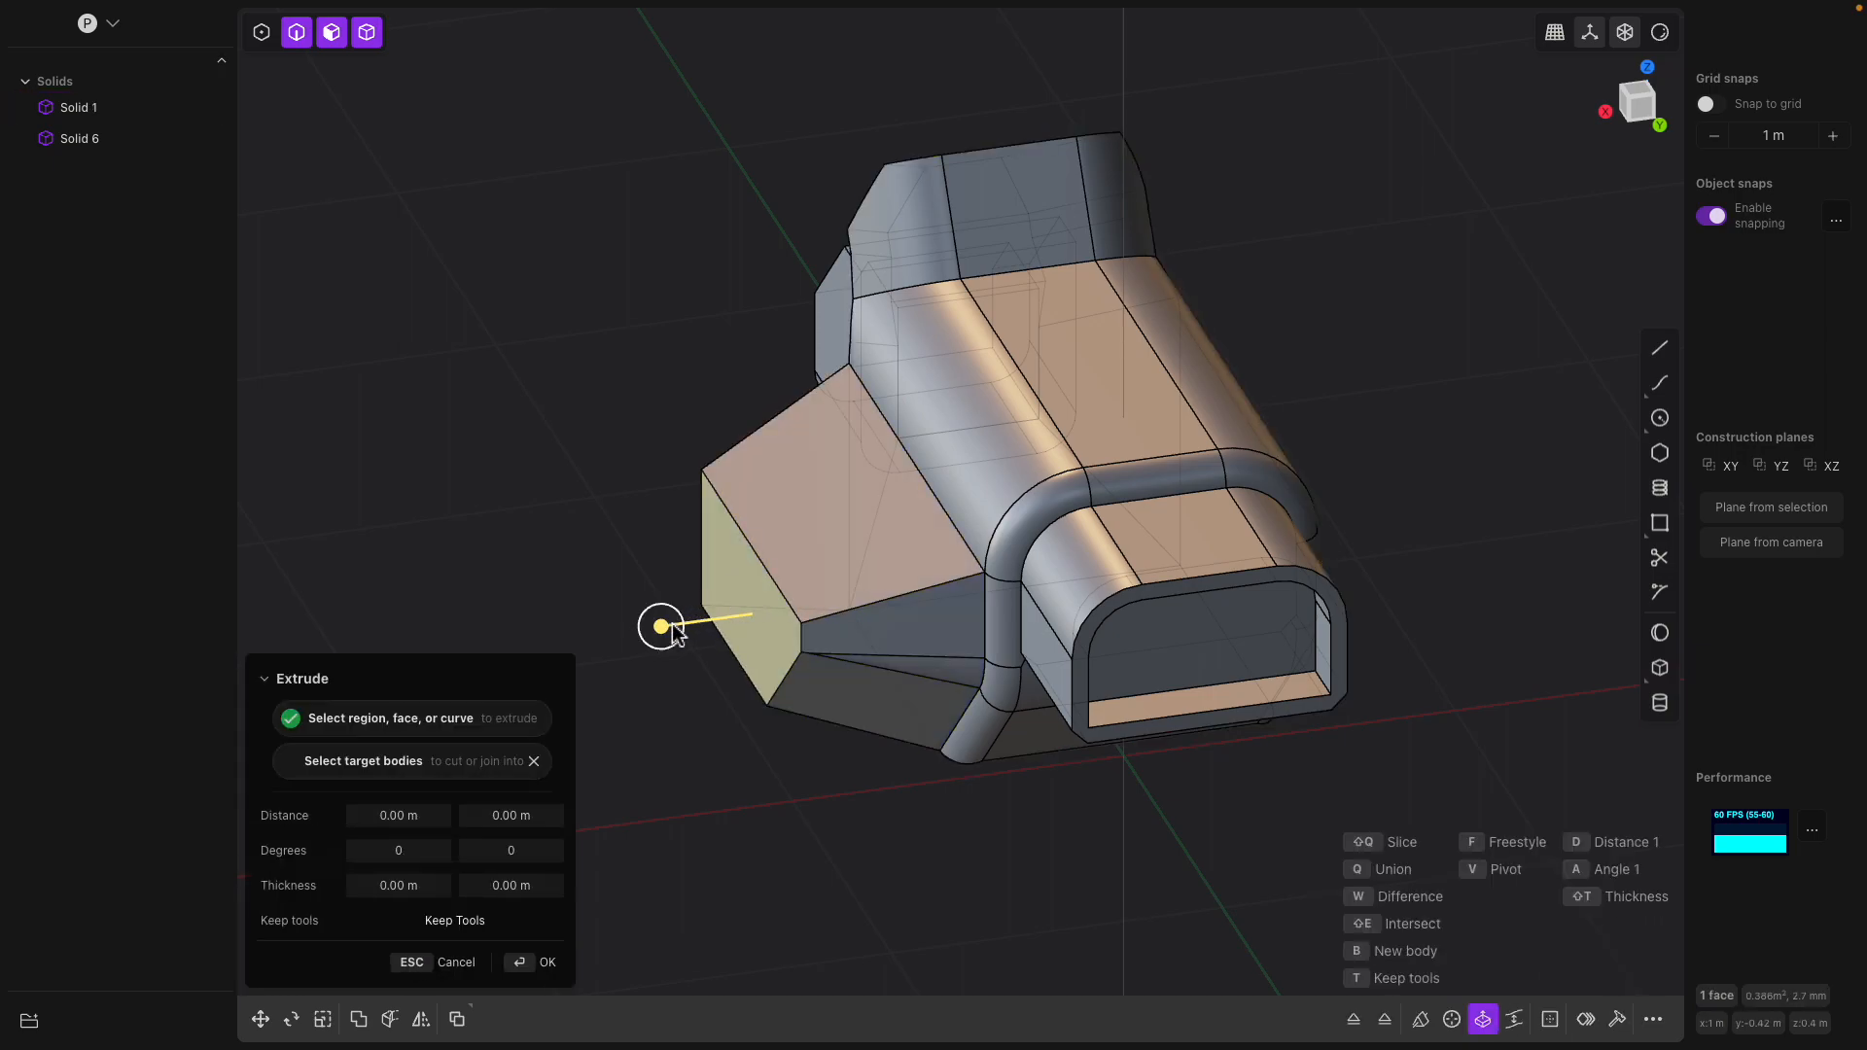
{"action": "key", "text": "Return"}
{"action": "middle_click_drag", "start_coordinate": [587, 590], "coordinate": [582, 498]}
{"action": "left_click", "coordinate": [1044, 498]}
{"action": "middle_click_drag", "start_coordinate": [1044, 499], "coordinate": [1077, 517]}
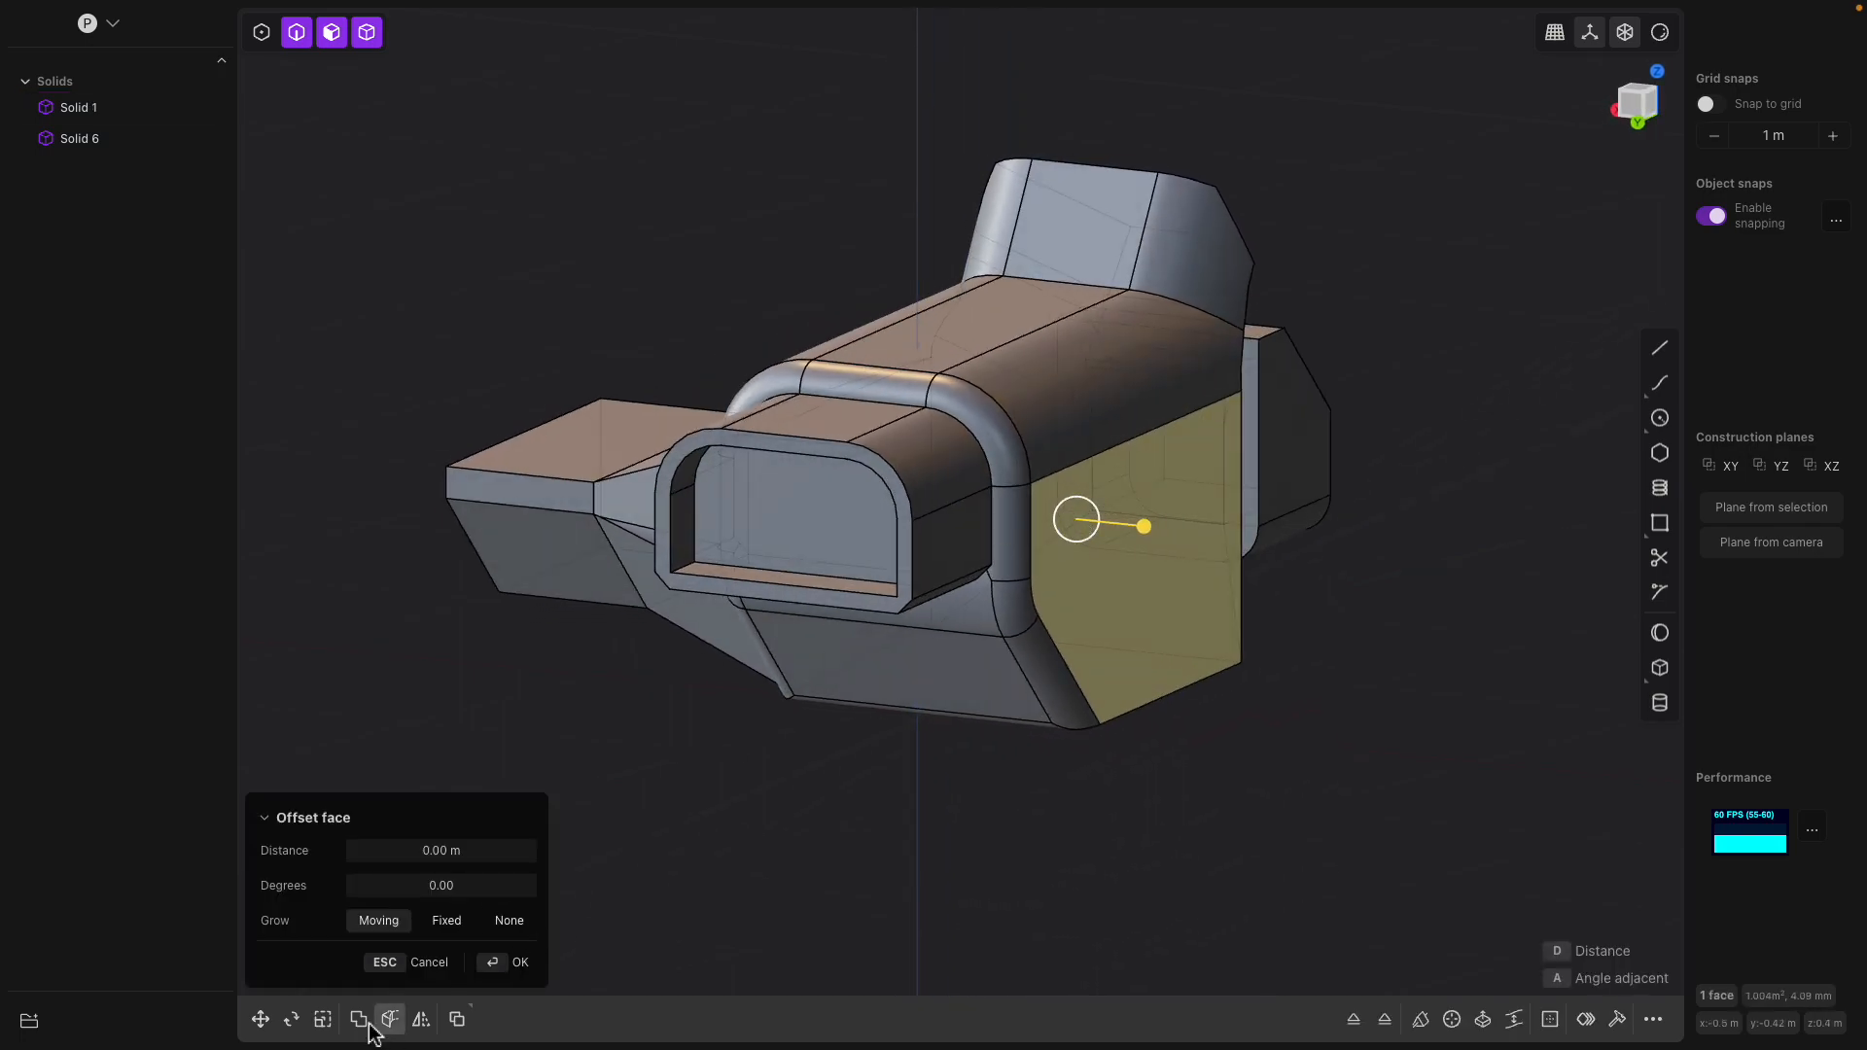
{"action": "left_click", "coordinate": [419, 1021]}
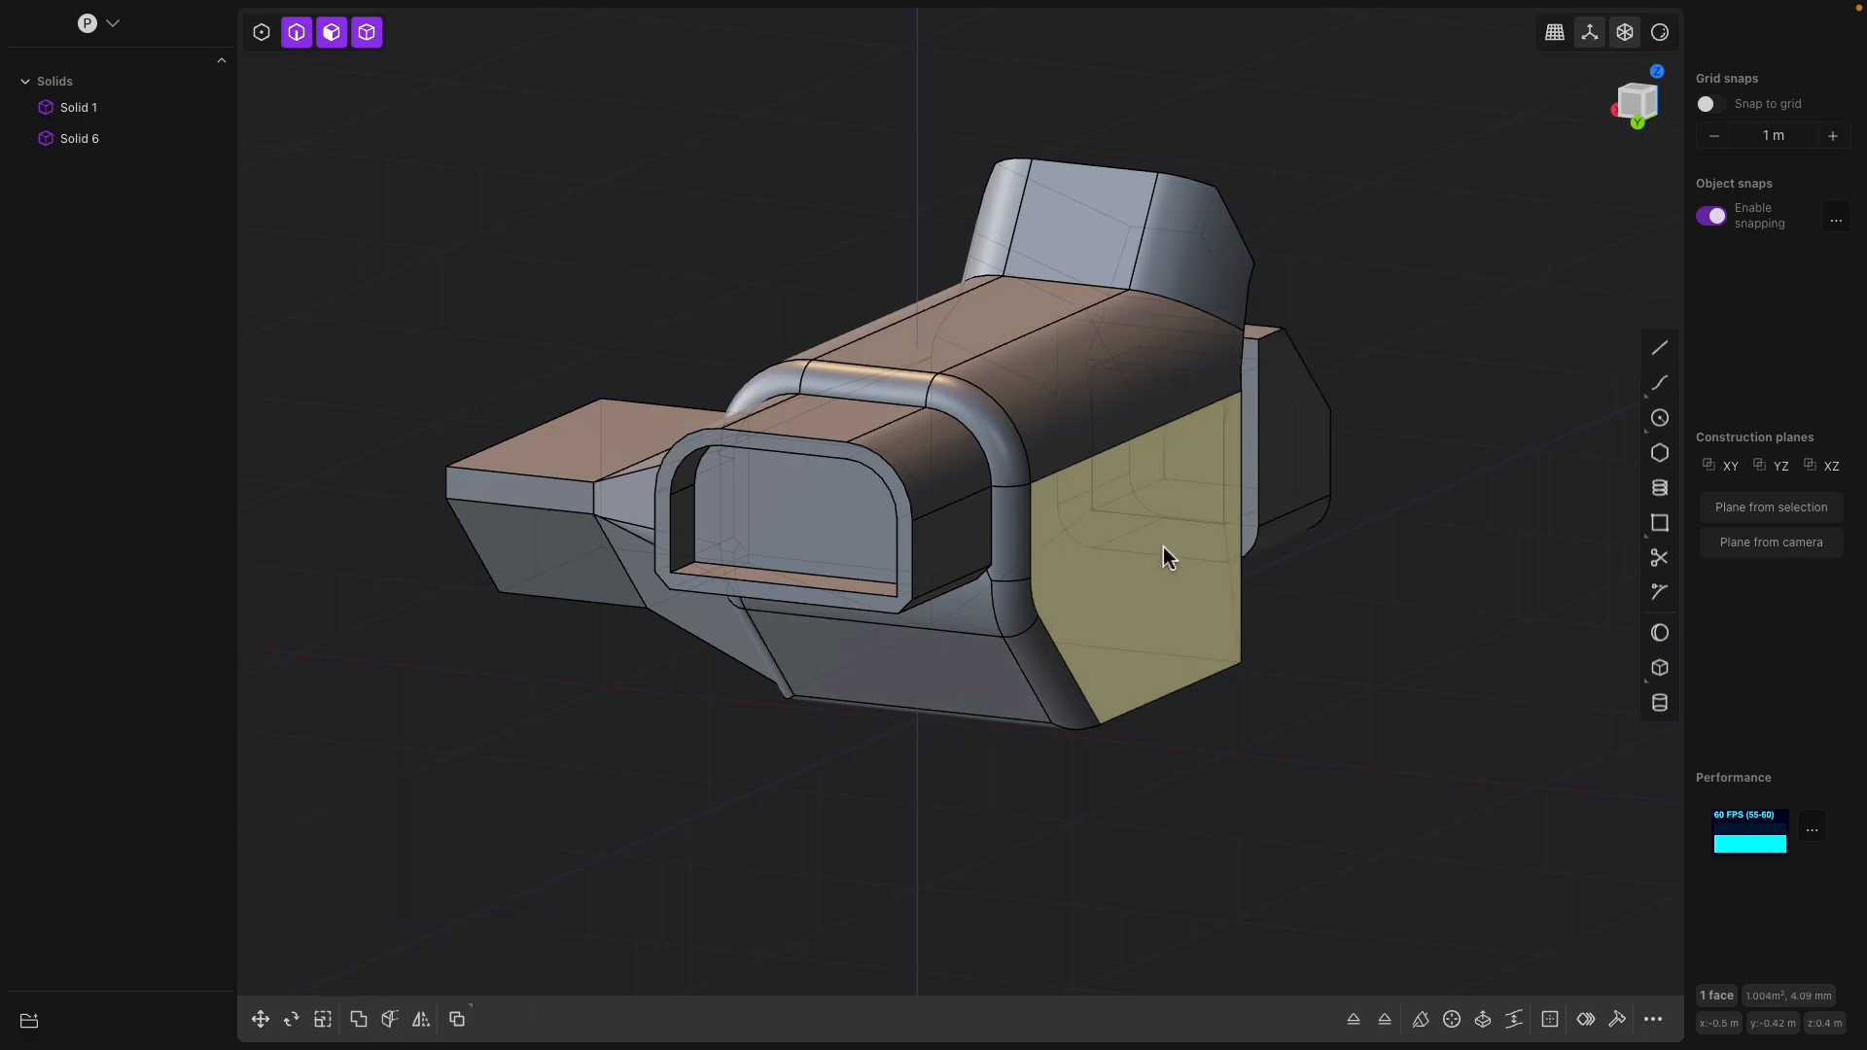
{"action": "key", "text": "o"}
{"action": "left_click_drag", "start_coordinate": [1180, 632], "coordinate": [1138, 632]}
{"action": "middle_click_drag", "start_coordinate": [1268, 633], "coordinate": [1279, 591]}
{"action": "key", "text": "Escape"}
{"action": "key", "text": "o"}
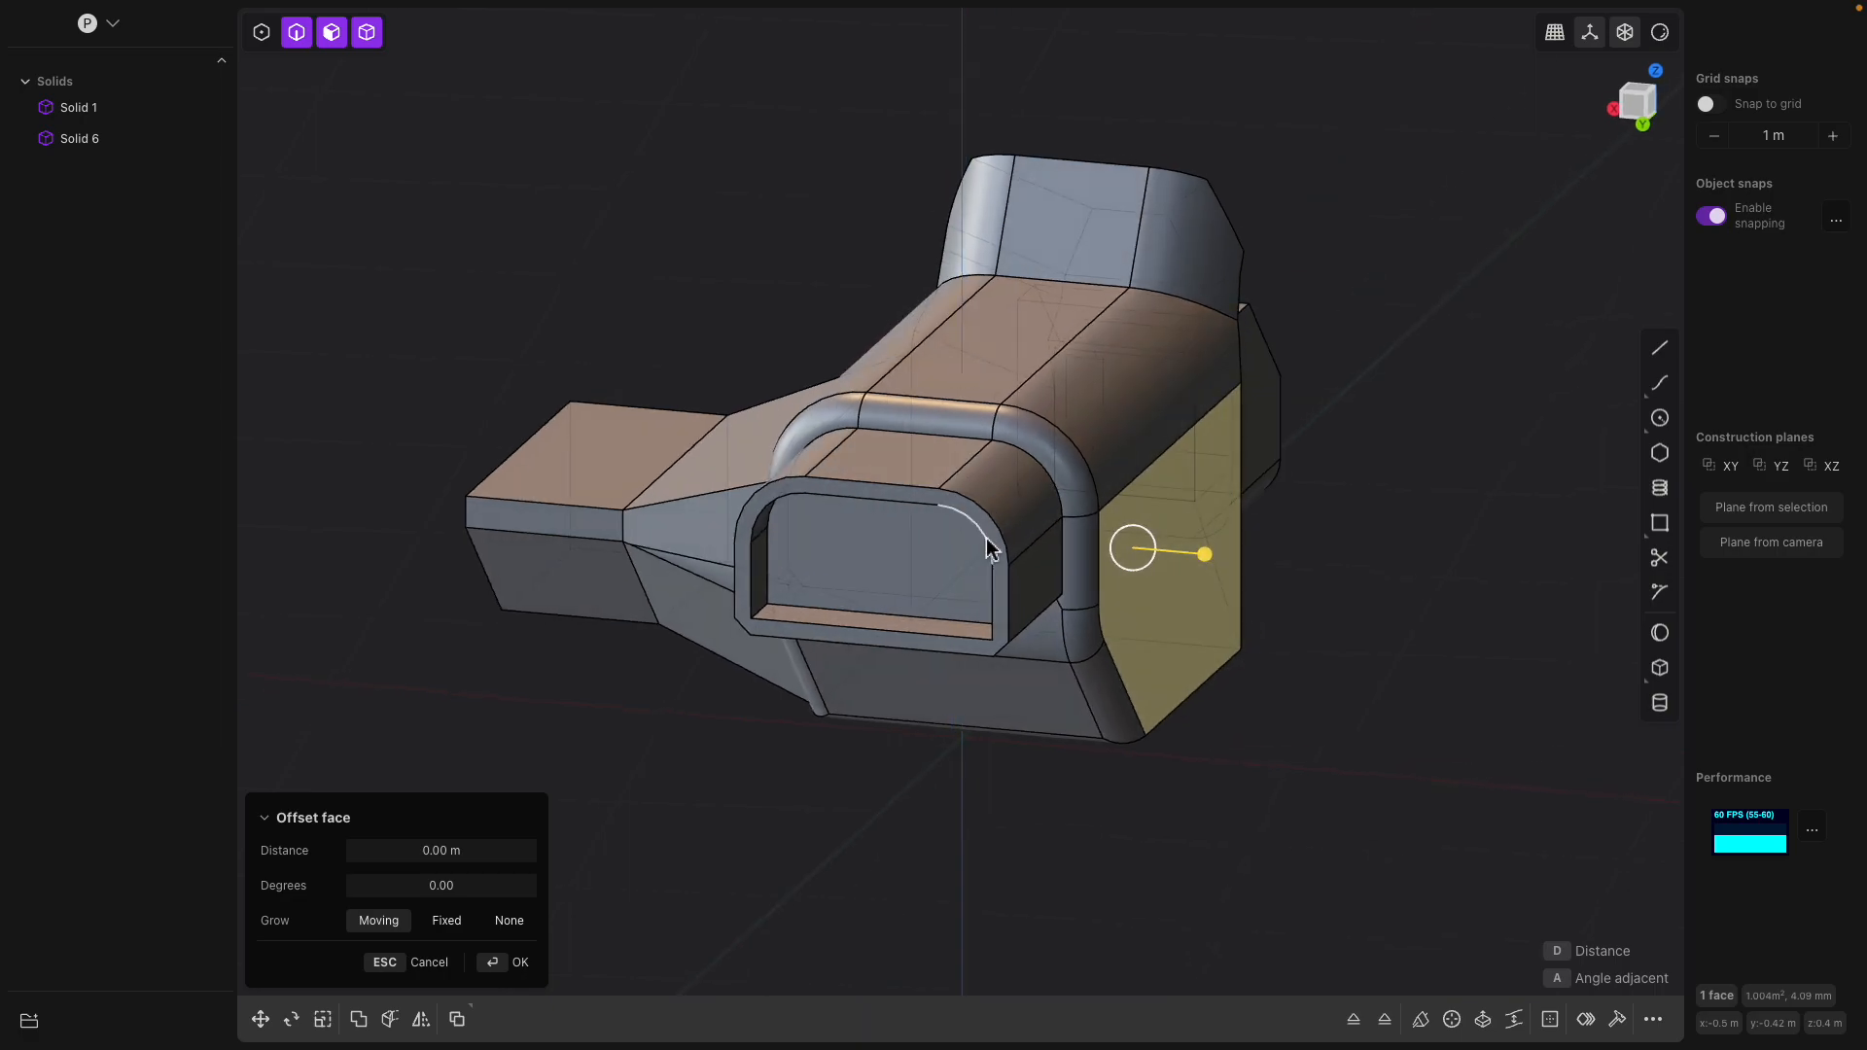
{"action": "middle_click_drag", "start_coordinate": [1129, 509], "coordinate": [1324, 441]}
{"action": "key", "text": "Escape"}
{"action": "left_click", "coordinate": [1283, 455]}
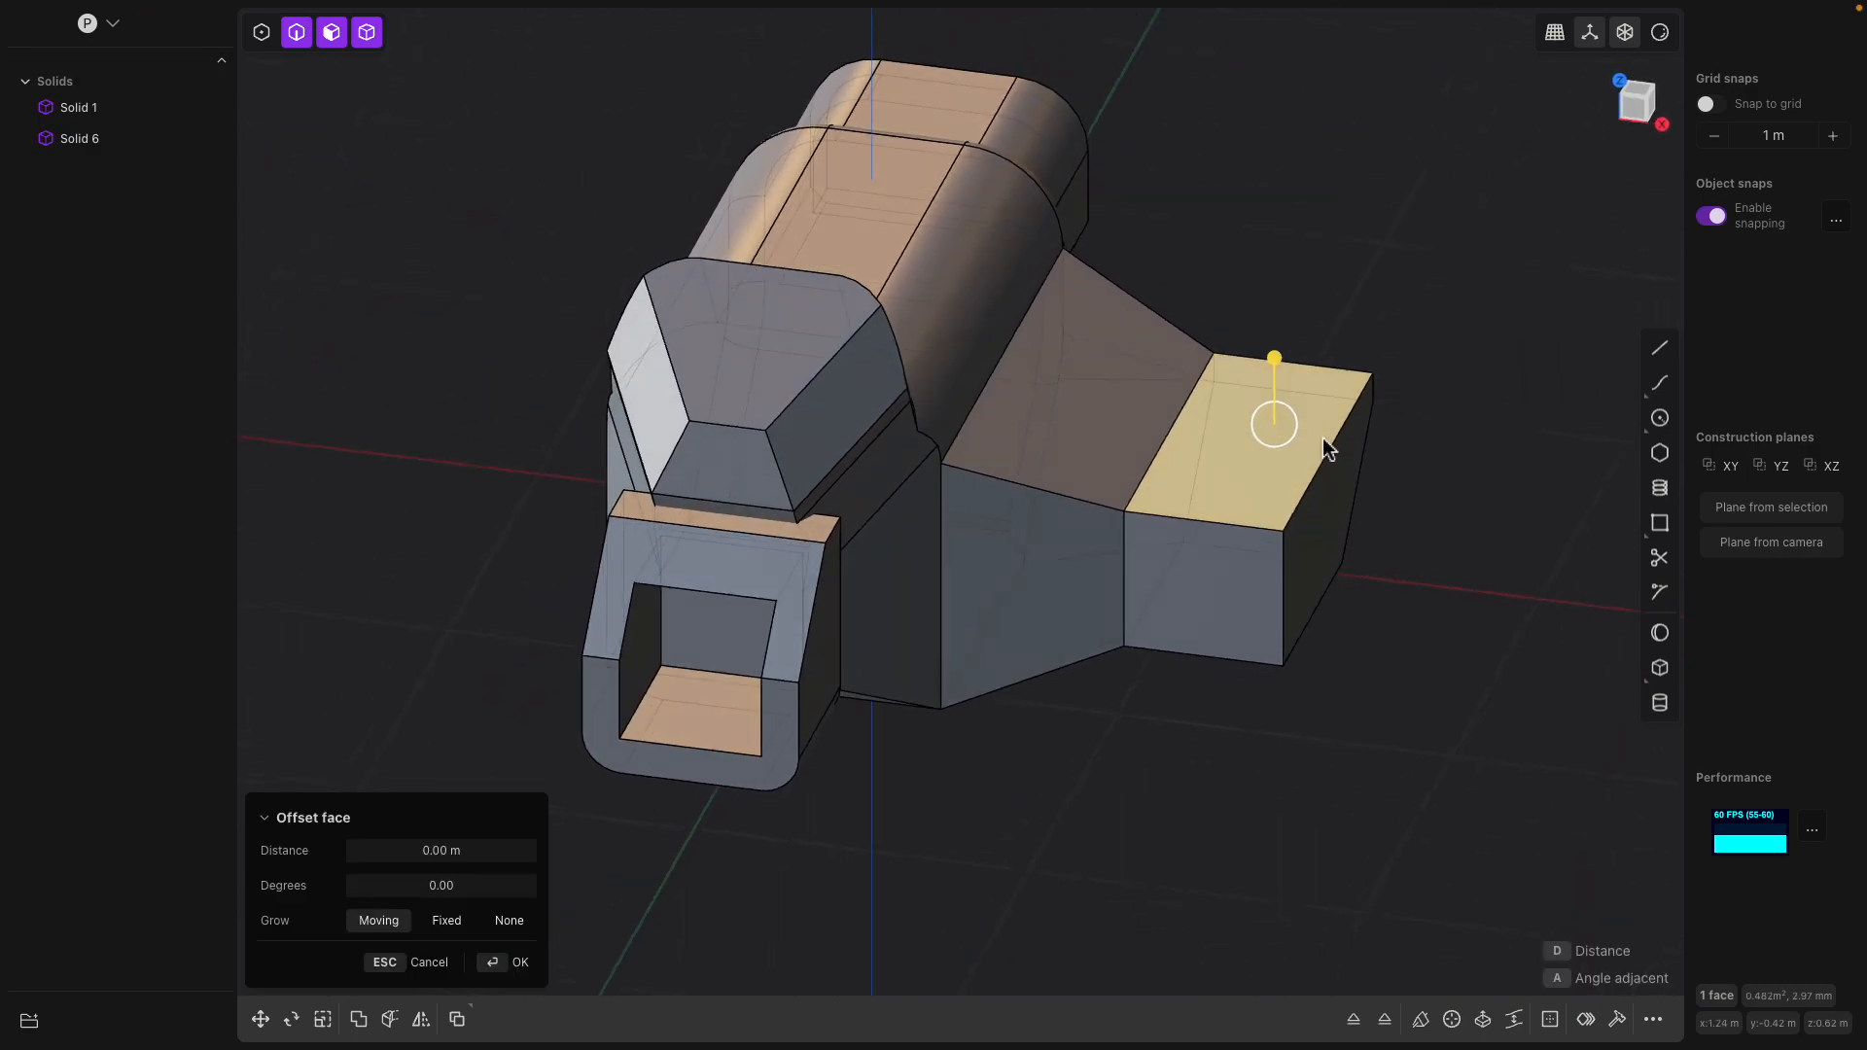
{"action": "left_click", "coordinate": [1659, 667]}
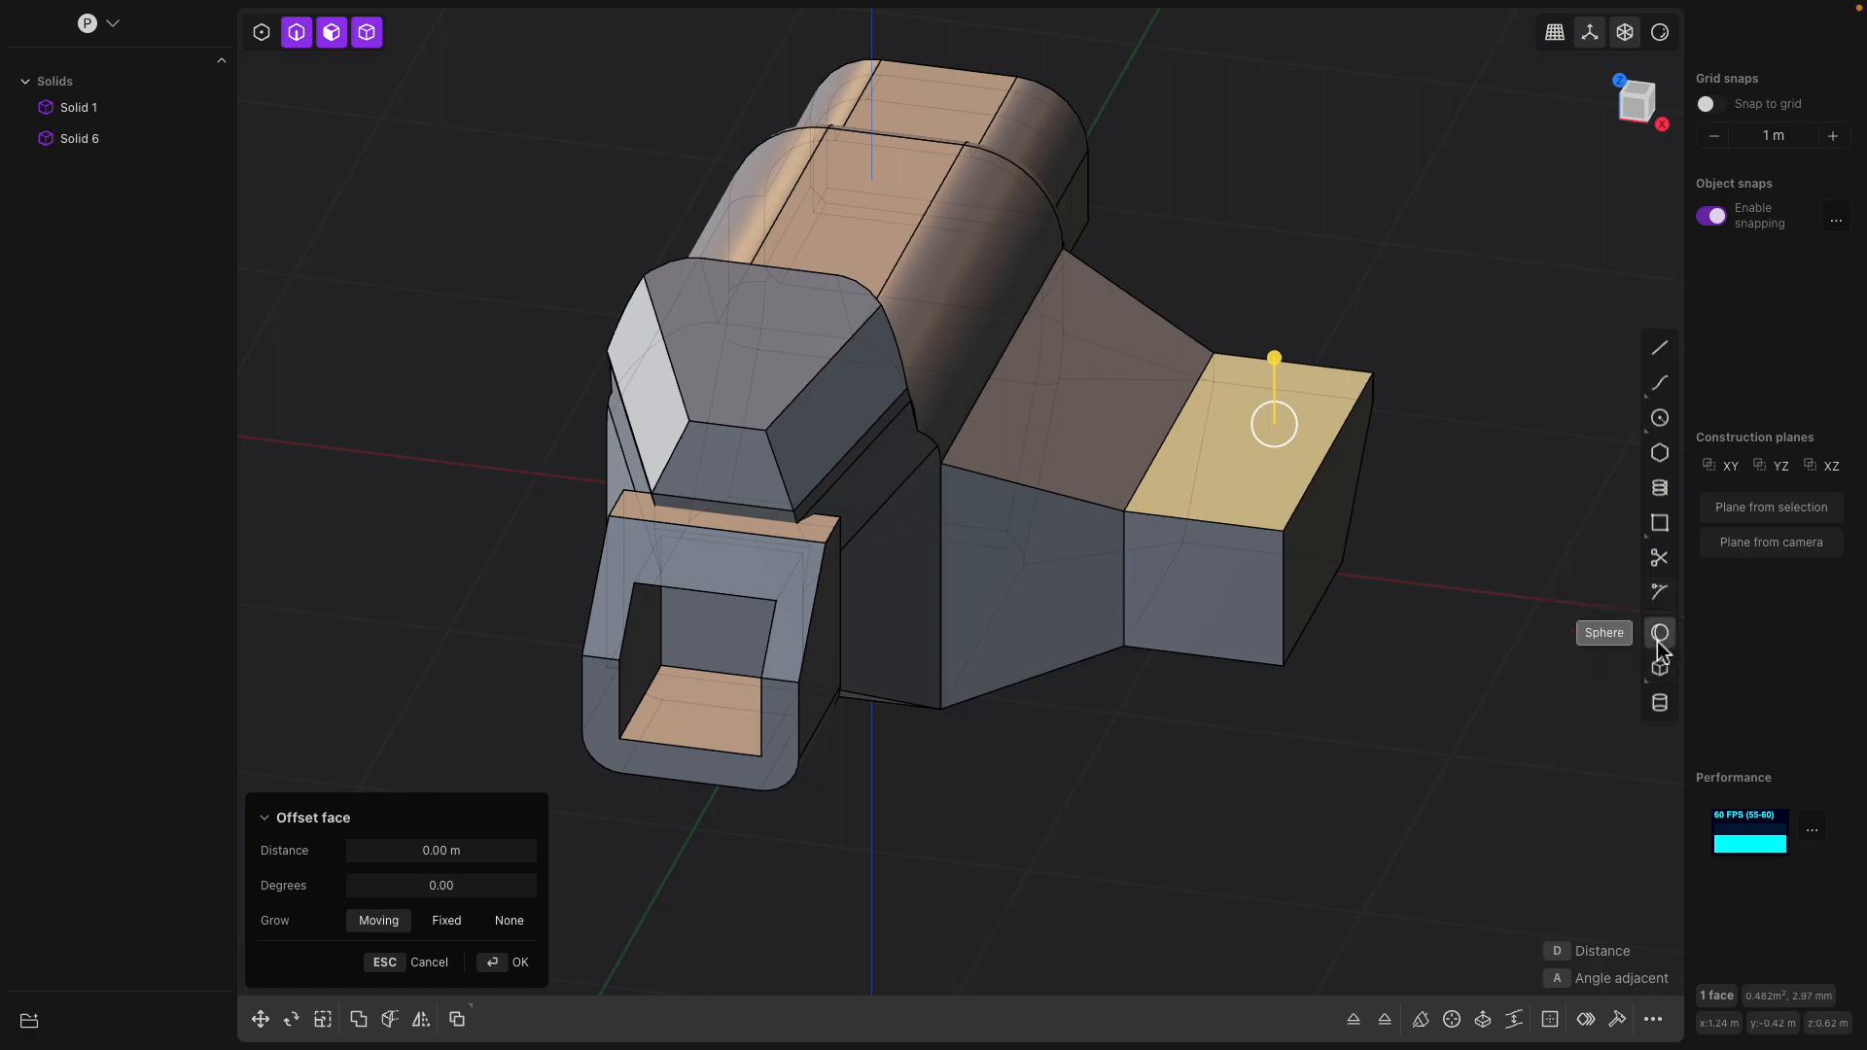
Try to cut a corner box about 0.53 m square downward into the top face of the straight side block
{"action": "left_click", "coordinate": [1658, 667]}
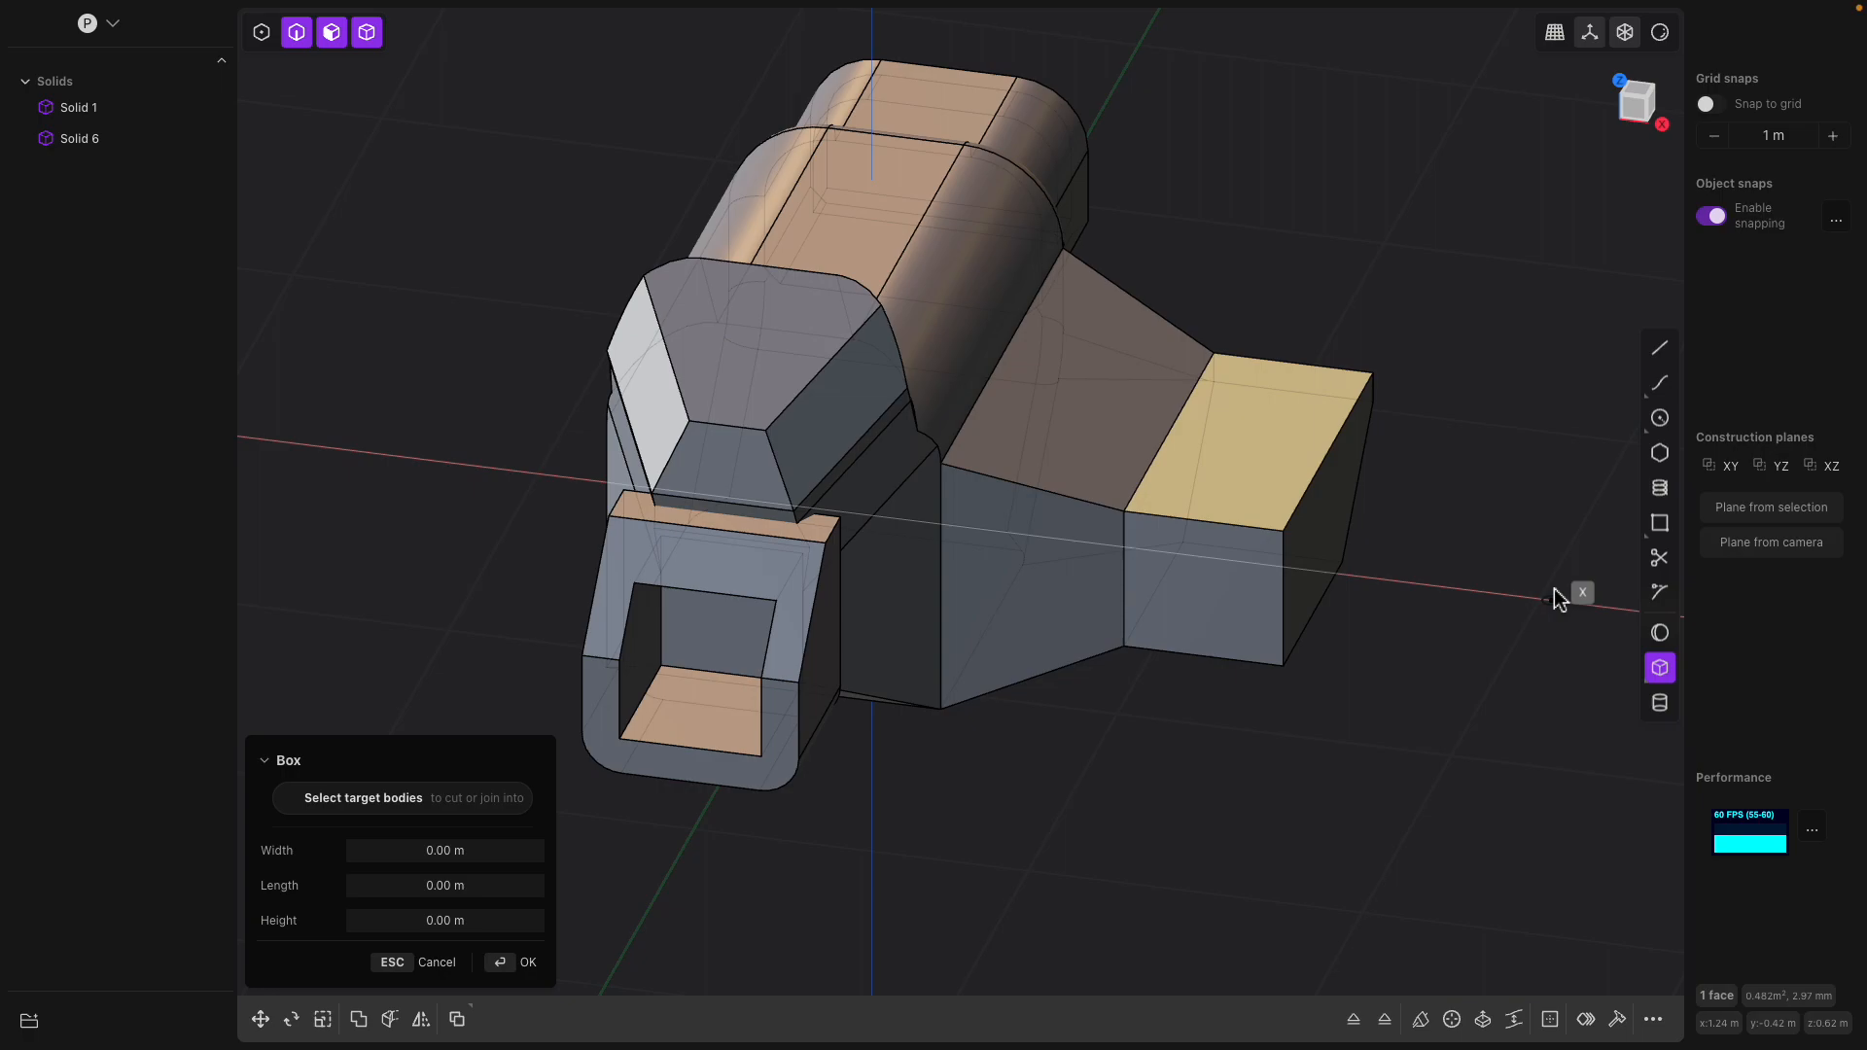
{"action": "mouse_move", "coordinate": [599, 32]}
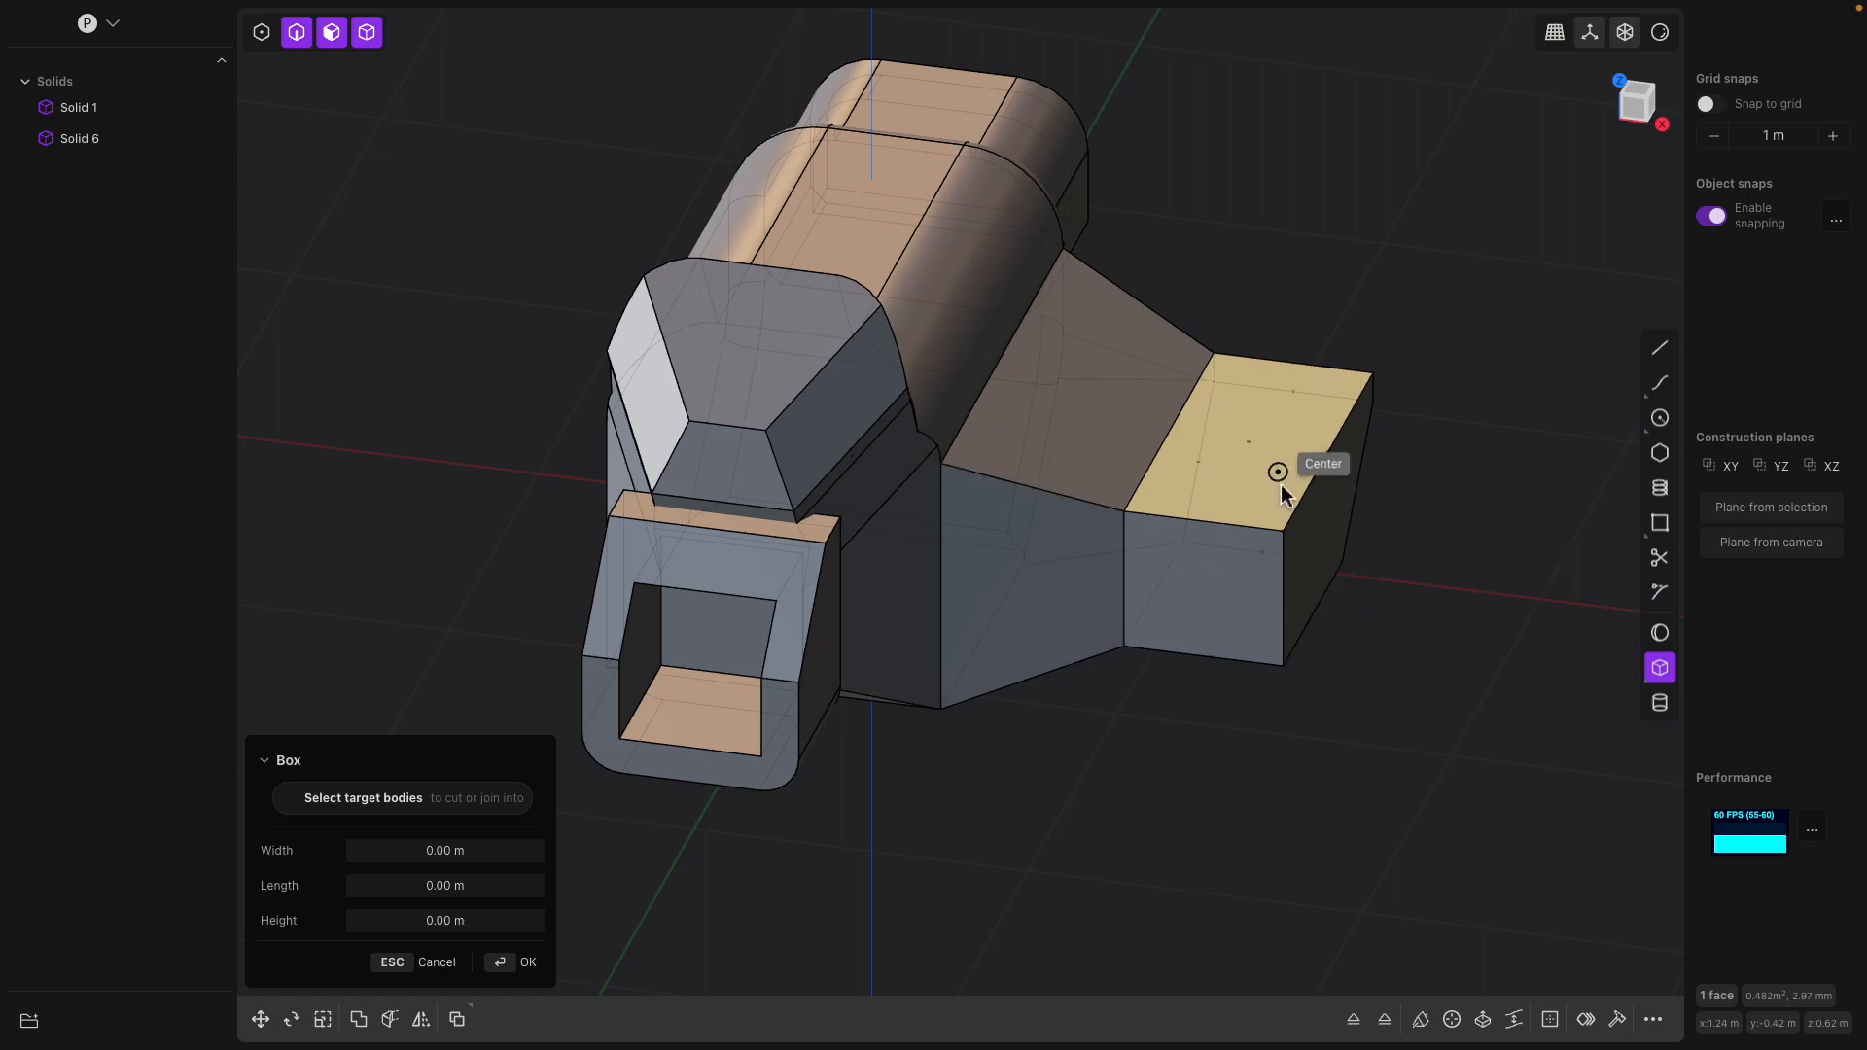
{"action": "middle_click_drag", "start_coordinate": [1277, 480], "coordinate": [1246, 426]}
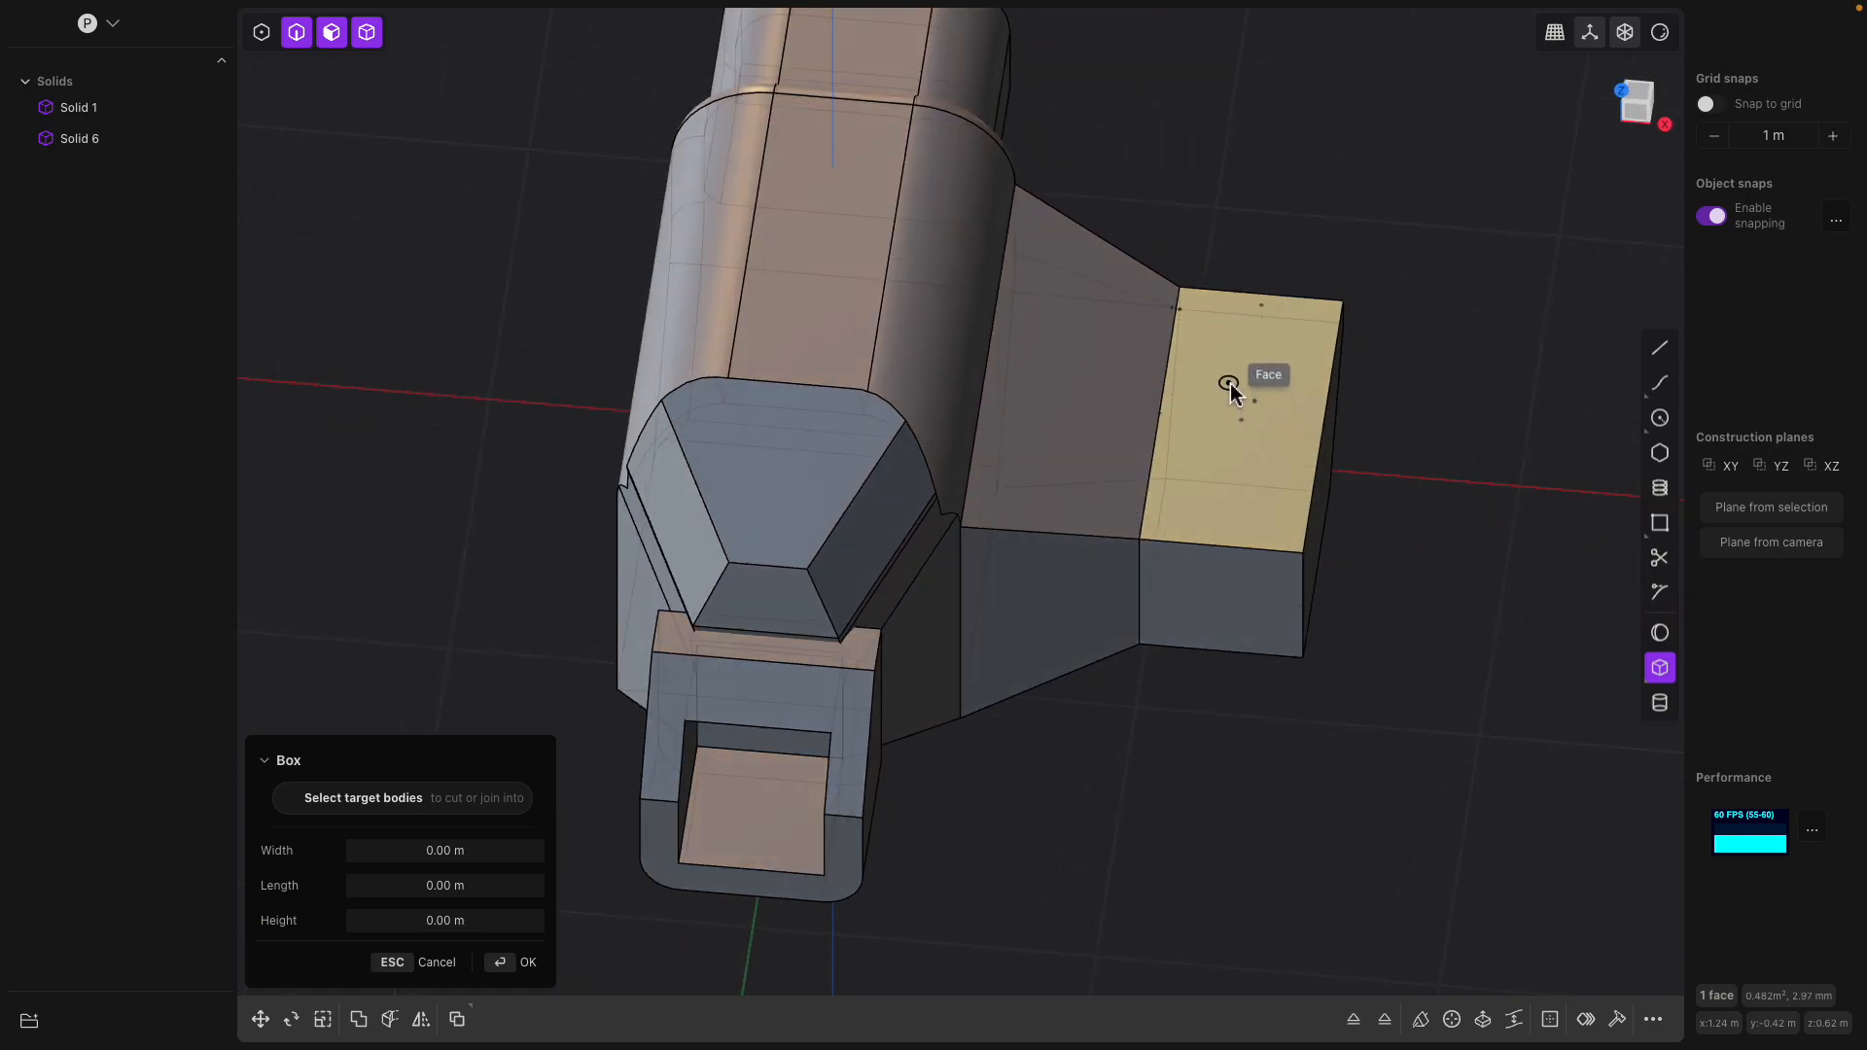
{"action": "left_click", "coordinate": [1658, 667]}
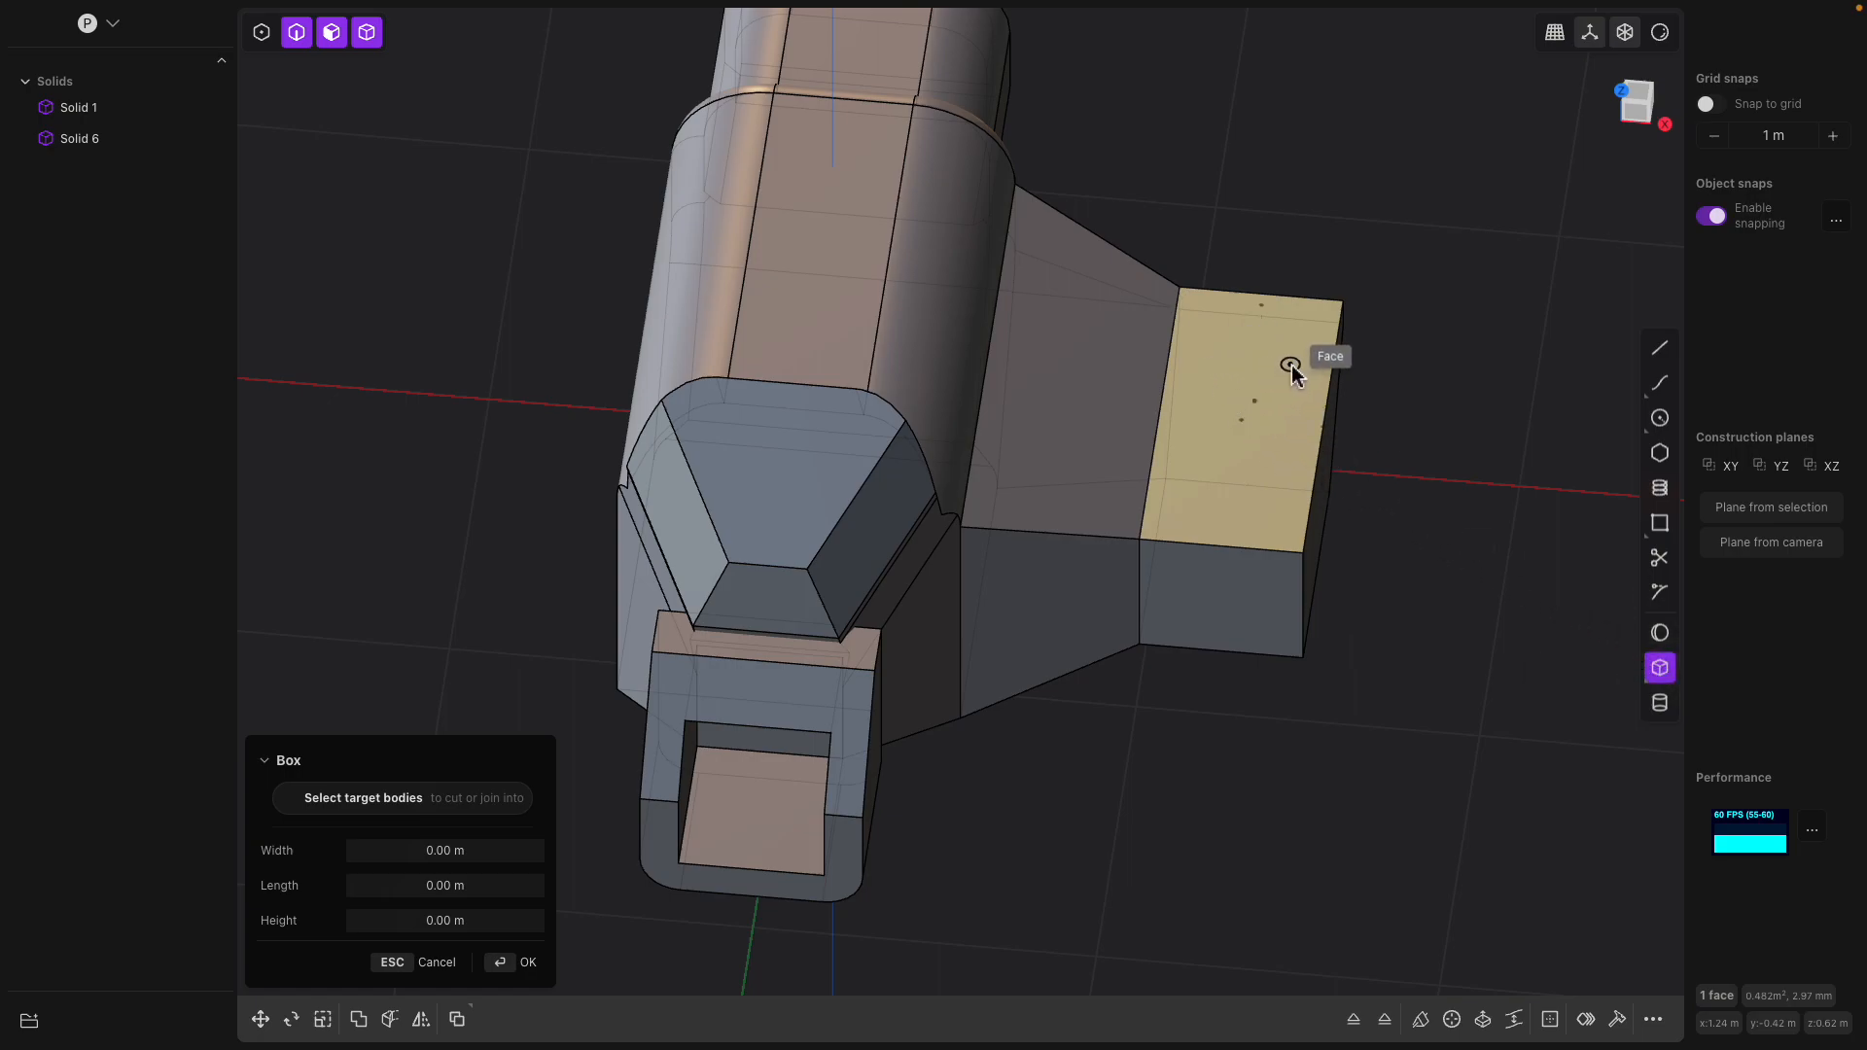
{"action": "left_click", "coordinate": [1213, 353]}
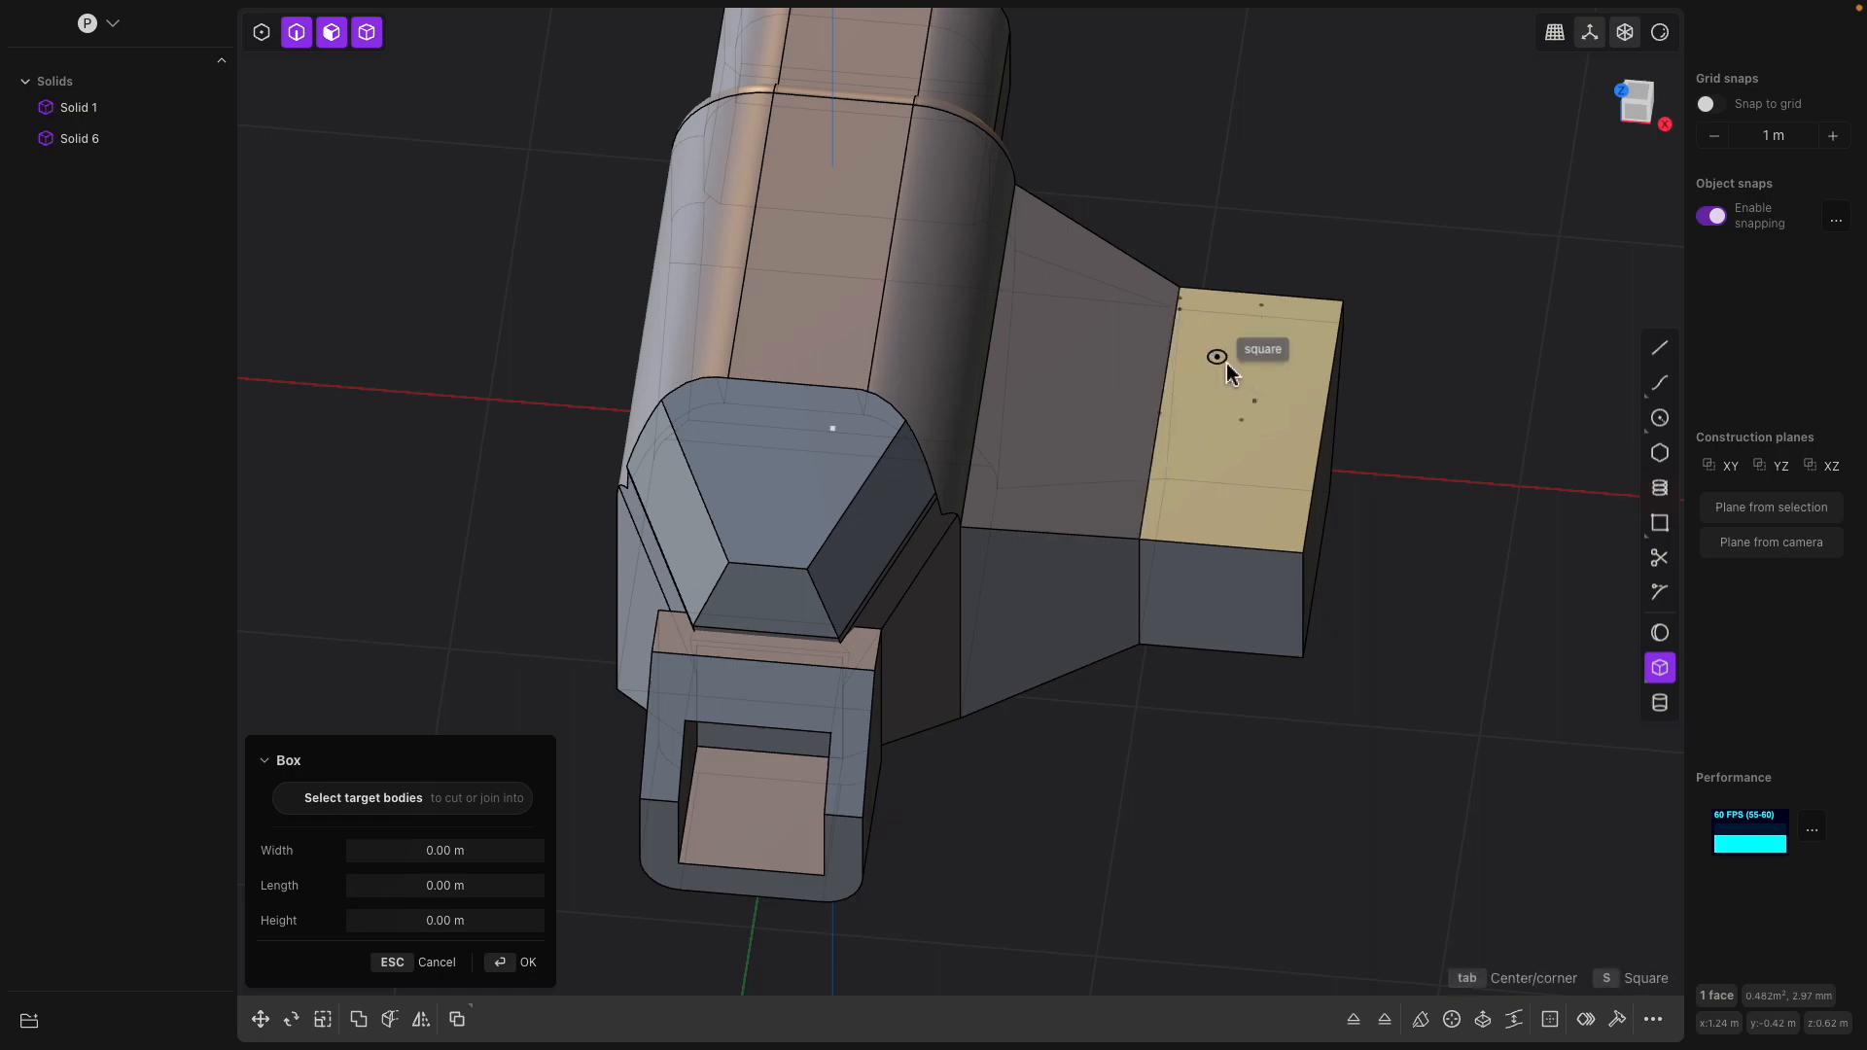
{"action": "left_click", "coordinate": [1373, 504]}
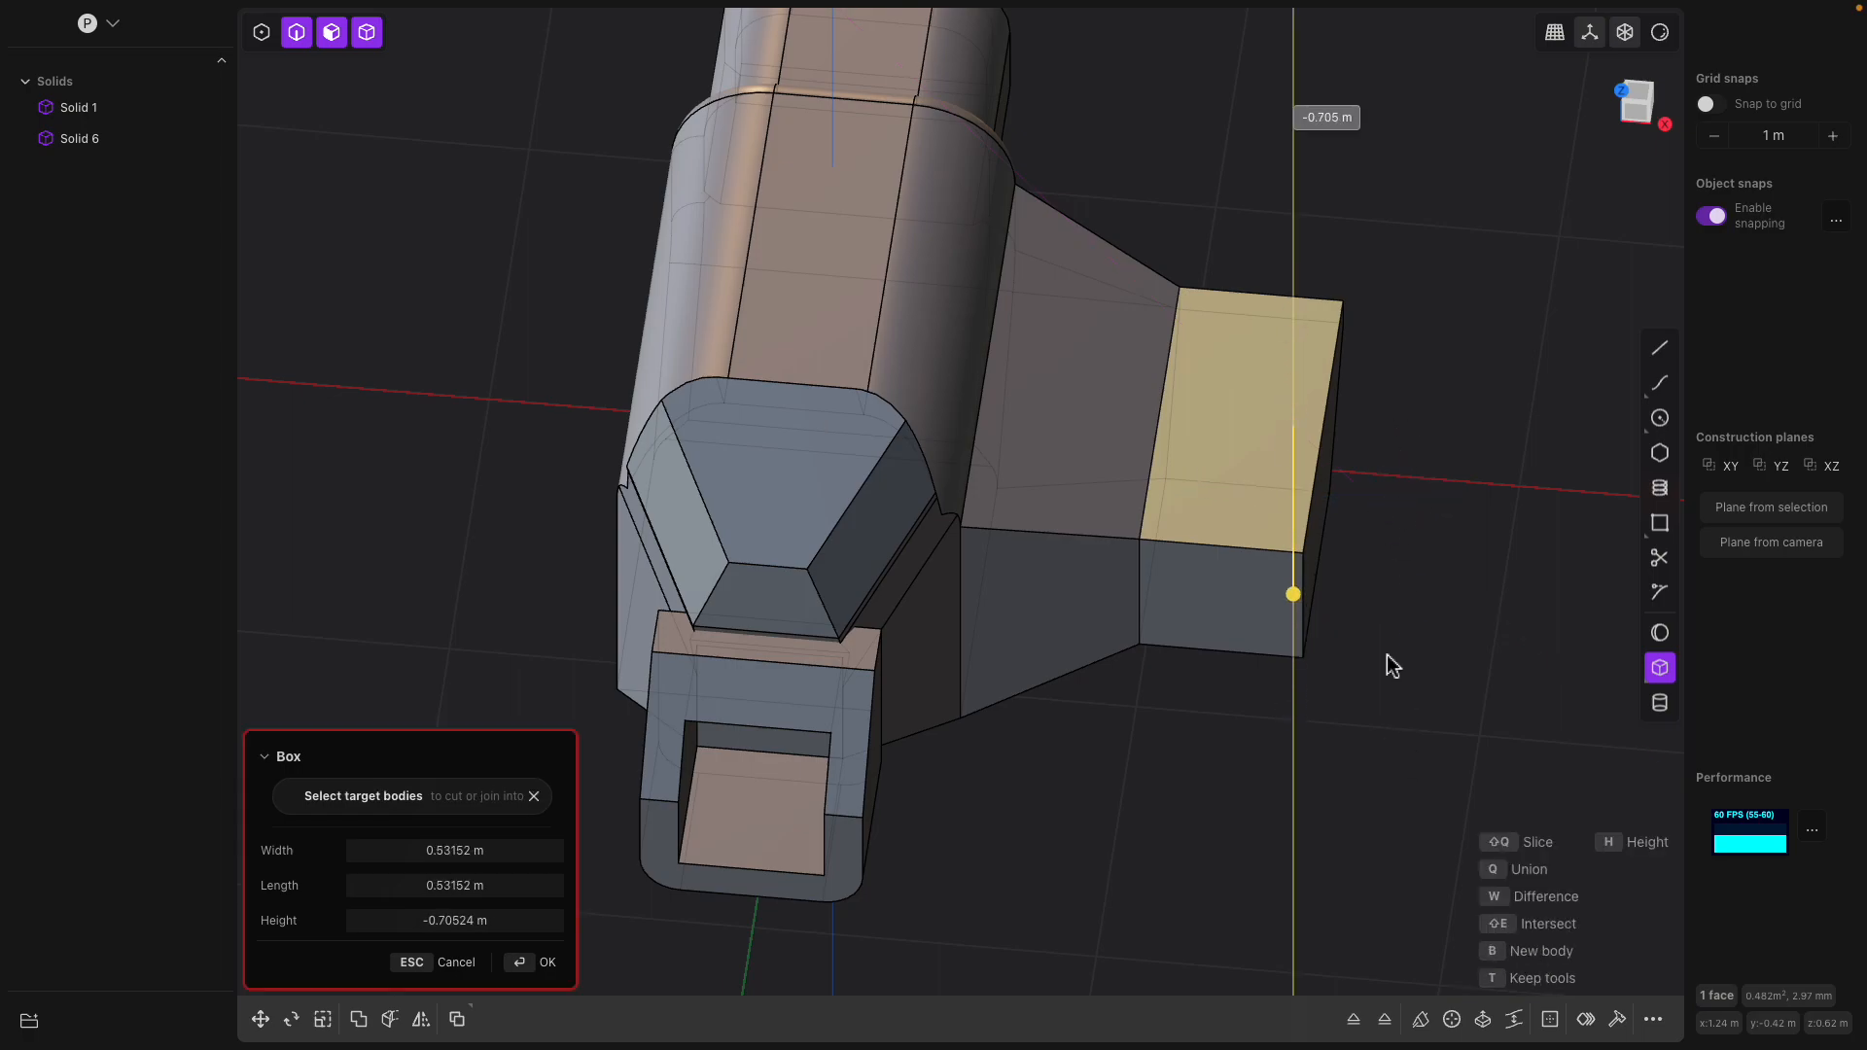
{"action": "left_click", "coordinate": [1250, 538]}
{"action": "middle_click_drag", "start_coordinate": [1251, 538], "coordinate": [1527, 630]}
{"action": "key", "text": "Return"}
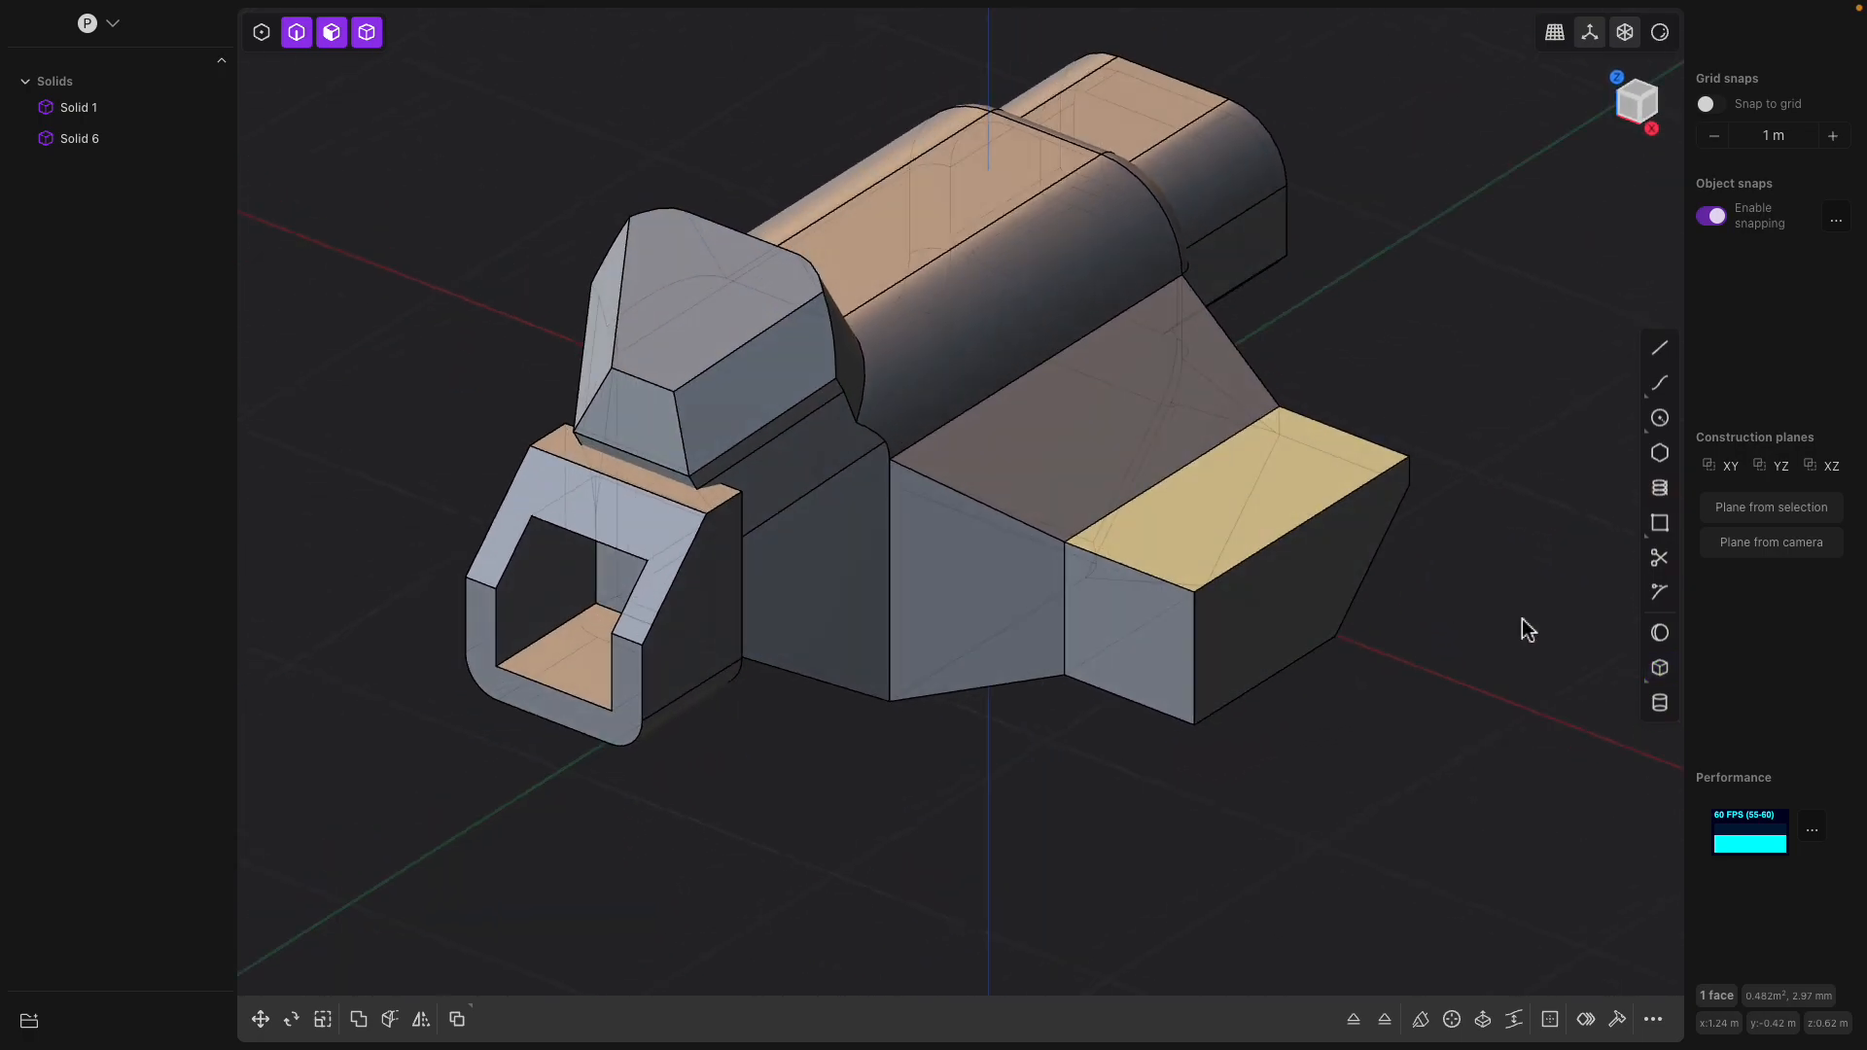
Try to add a corner box about 0.51 m square and 0.72 m high on the side block's top face
{"action": "left_click", "coordinate": [1660, 669]}
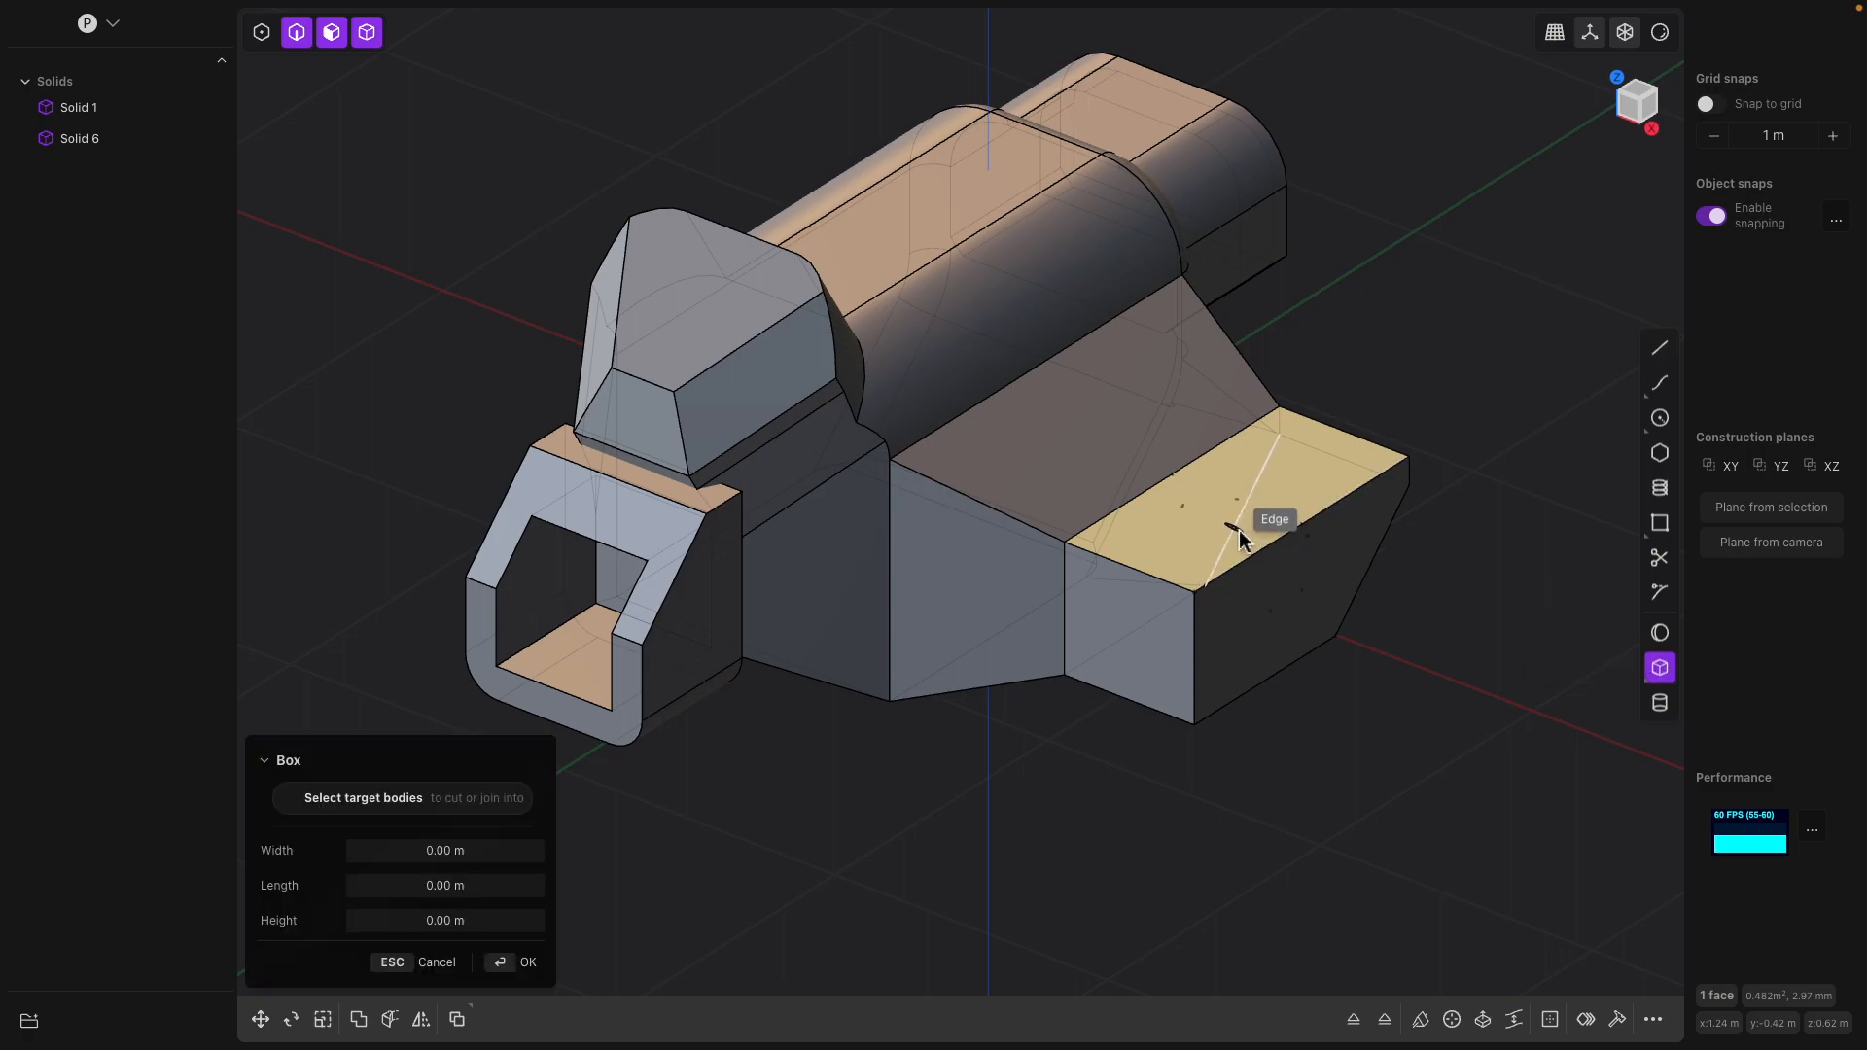
{"action": "left_click", "coordinate": [1166, 523]}
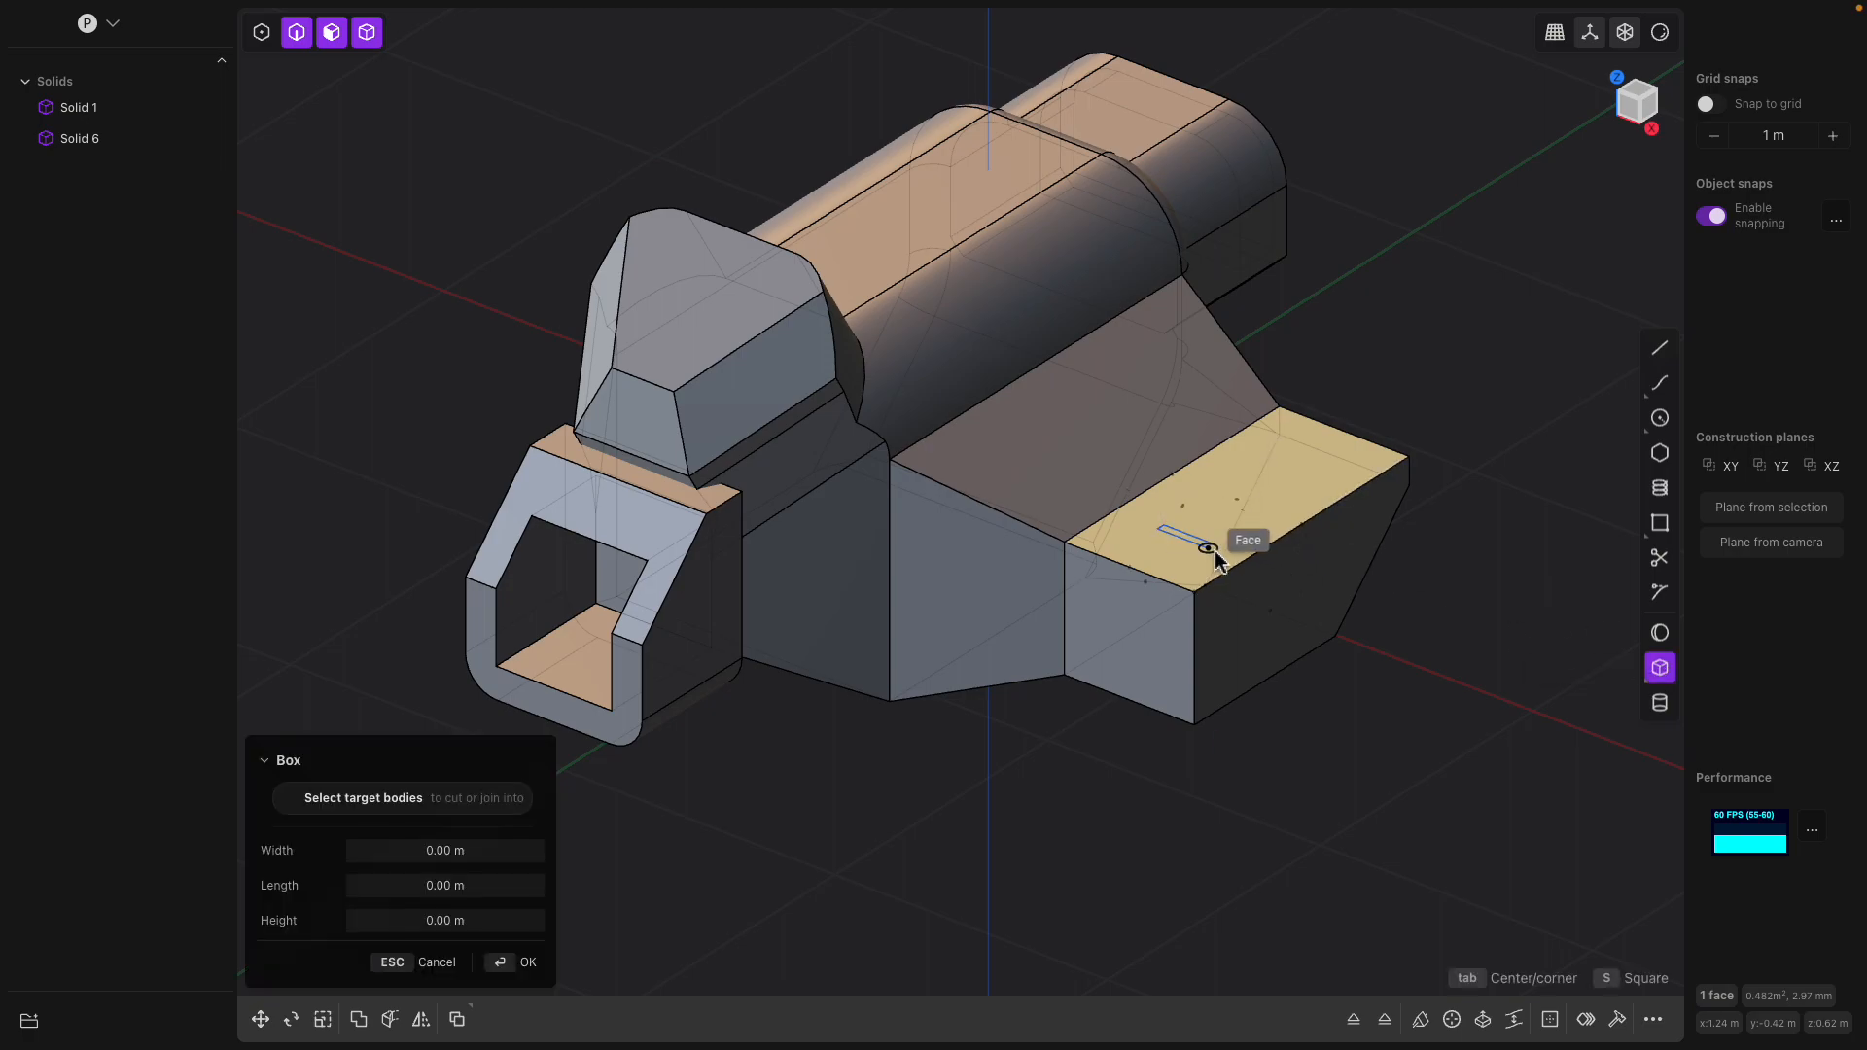
{"action": "left_click", "coordinate": [1416, 525]}
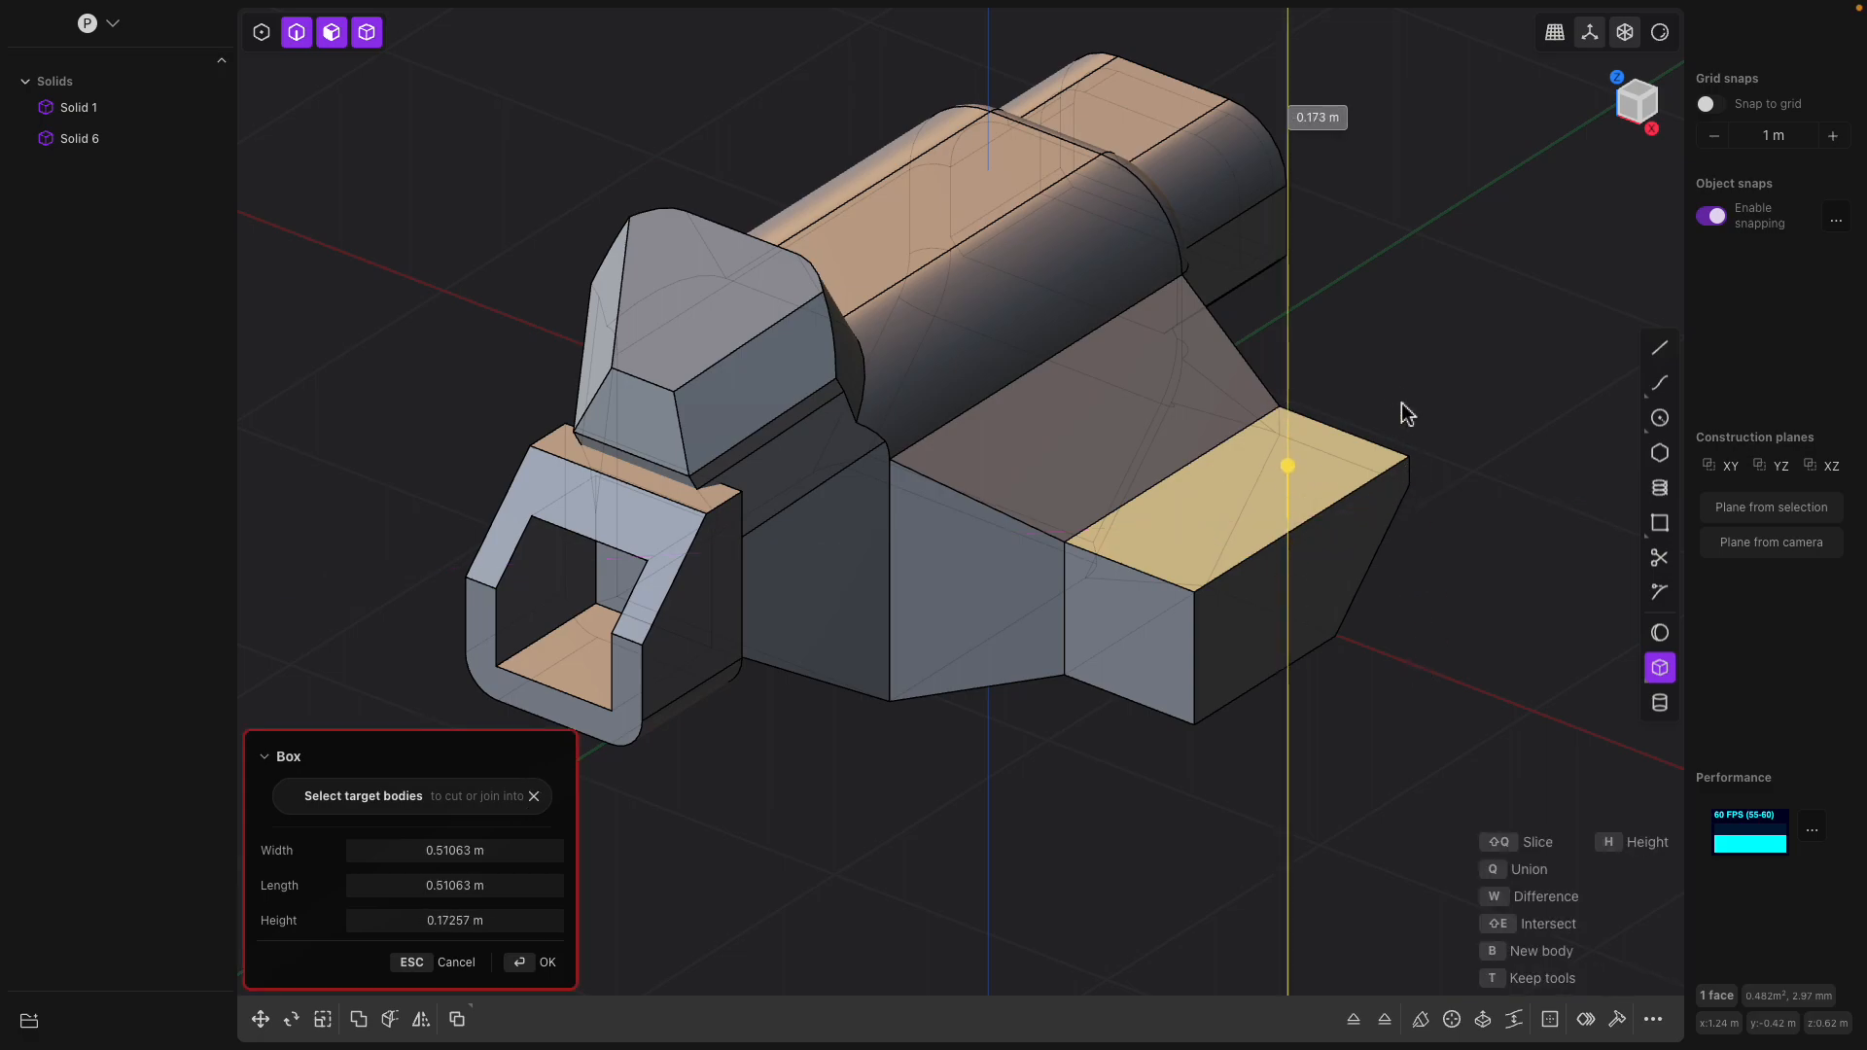
{"action": "left_click", "coordinate": [1363, 293]}
{"action": "middle_click_drag", "start_coordinate": [1375, 319], "coordinate": [1359, 413]}
{"action": "middle_click_drag", "start_coordinate": [1320, 541], "coordinate": [1362, 424]}
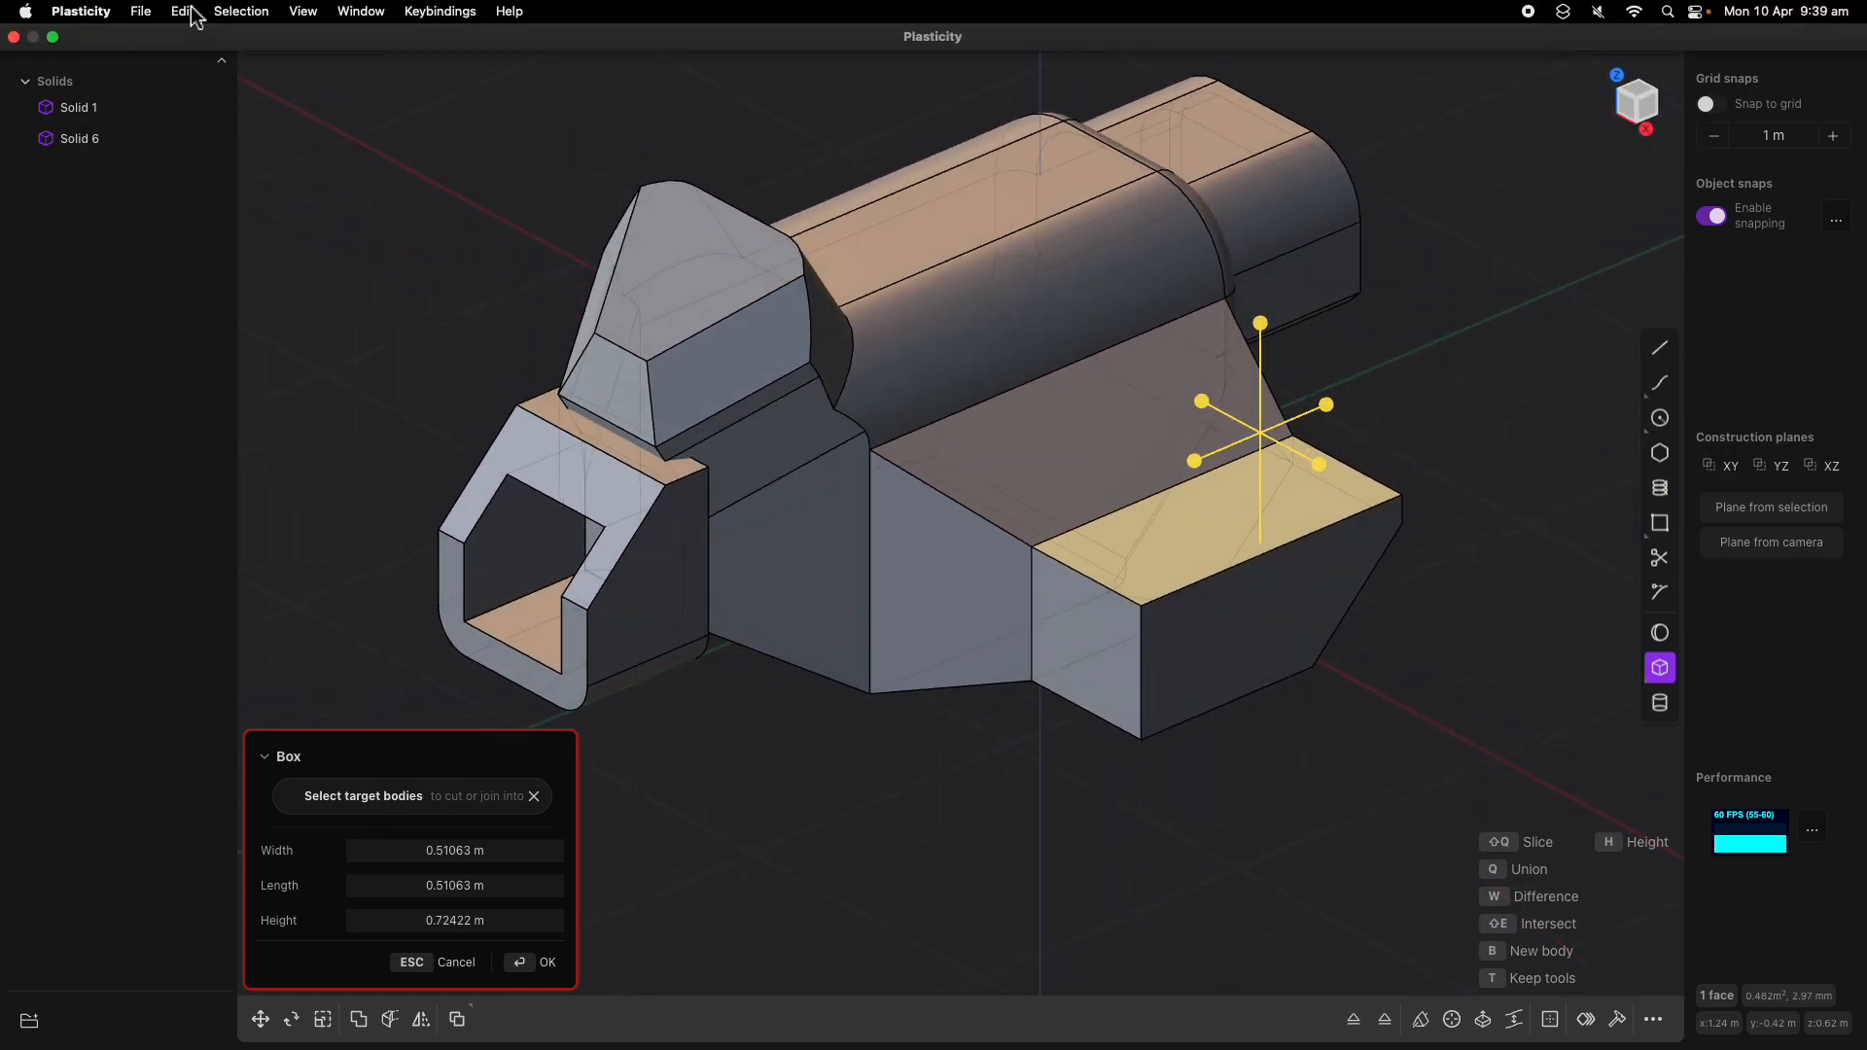
Start a new file and clear the current scene to get a fresh default cube
{"action": "left_click", "coordinate": [141, 12]}
{"action": "left_click", "coordinate": [151, 41]}
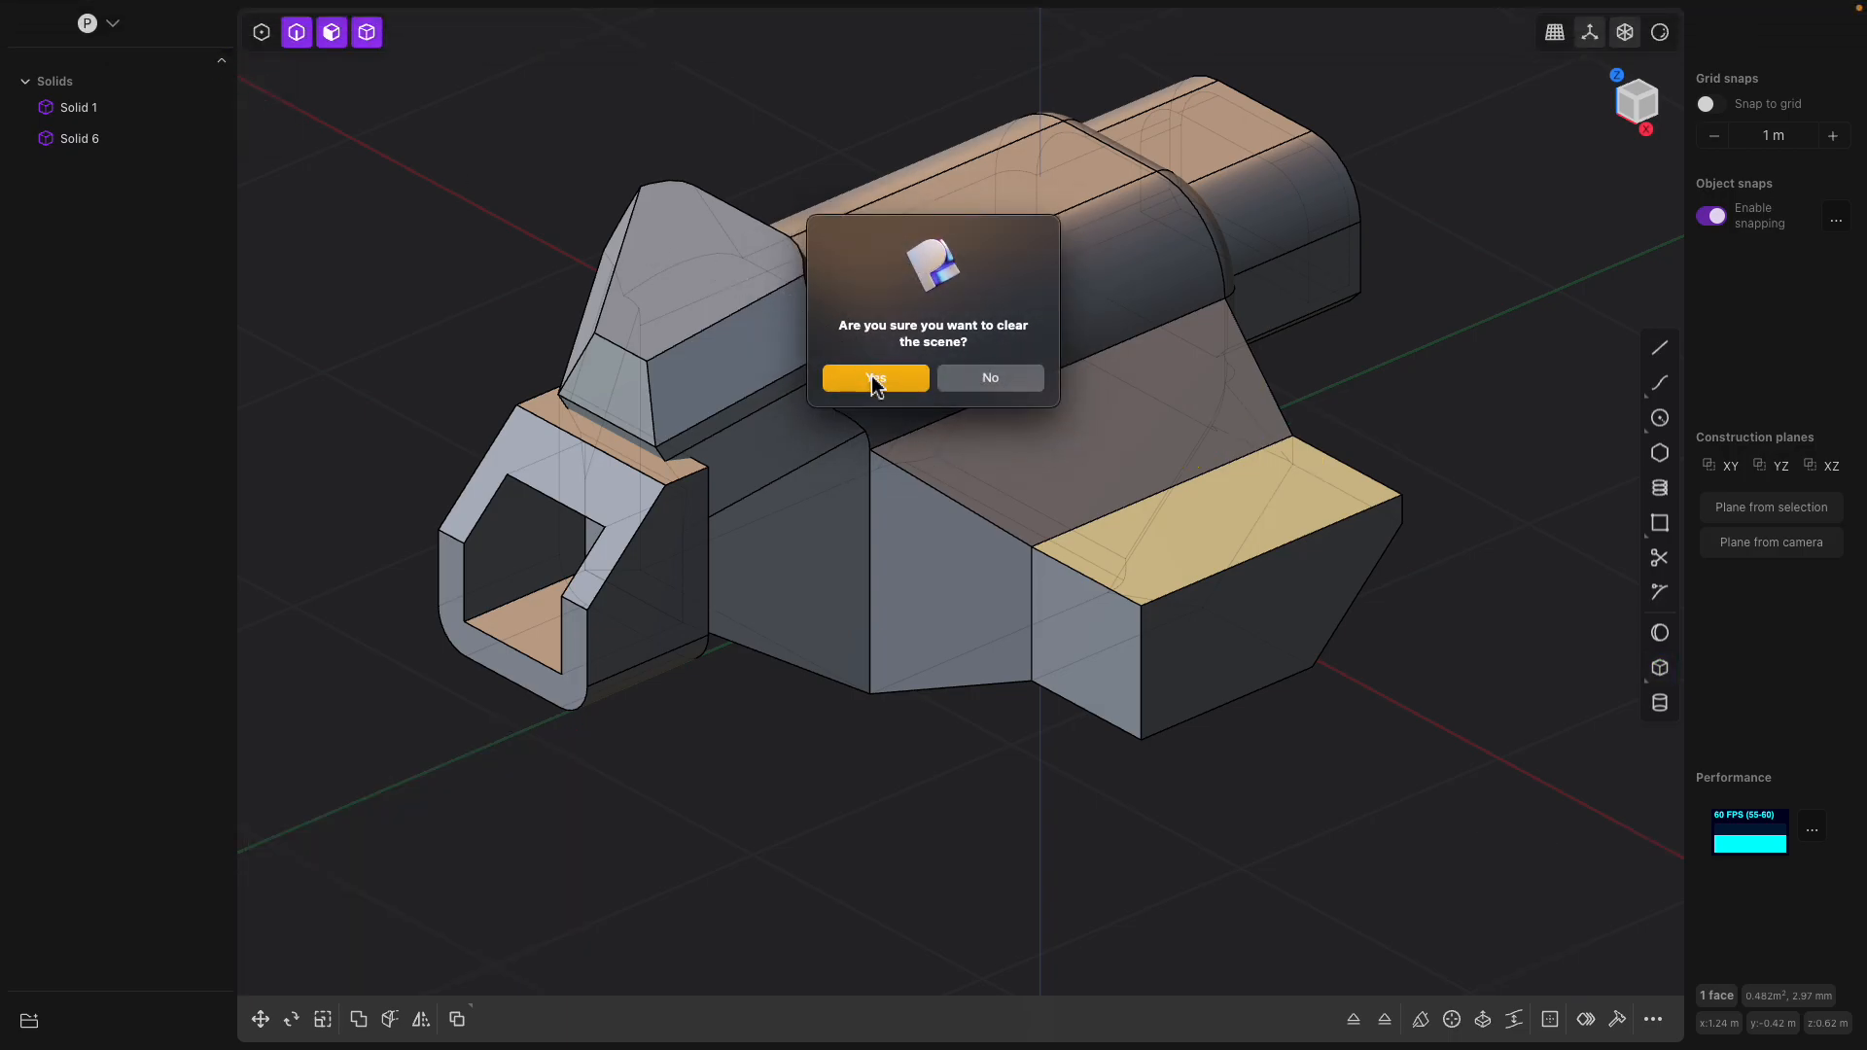
{"action": "left_click", "coordinate": [874, 379]}
{"action": "scroll", "coordinate": [926, 455], "scroll_direction": "up", "scroll_amount": 5}
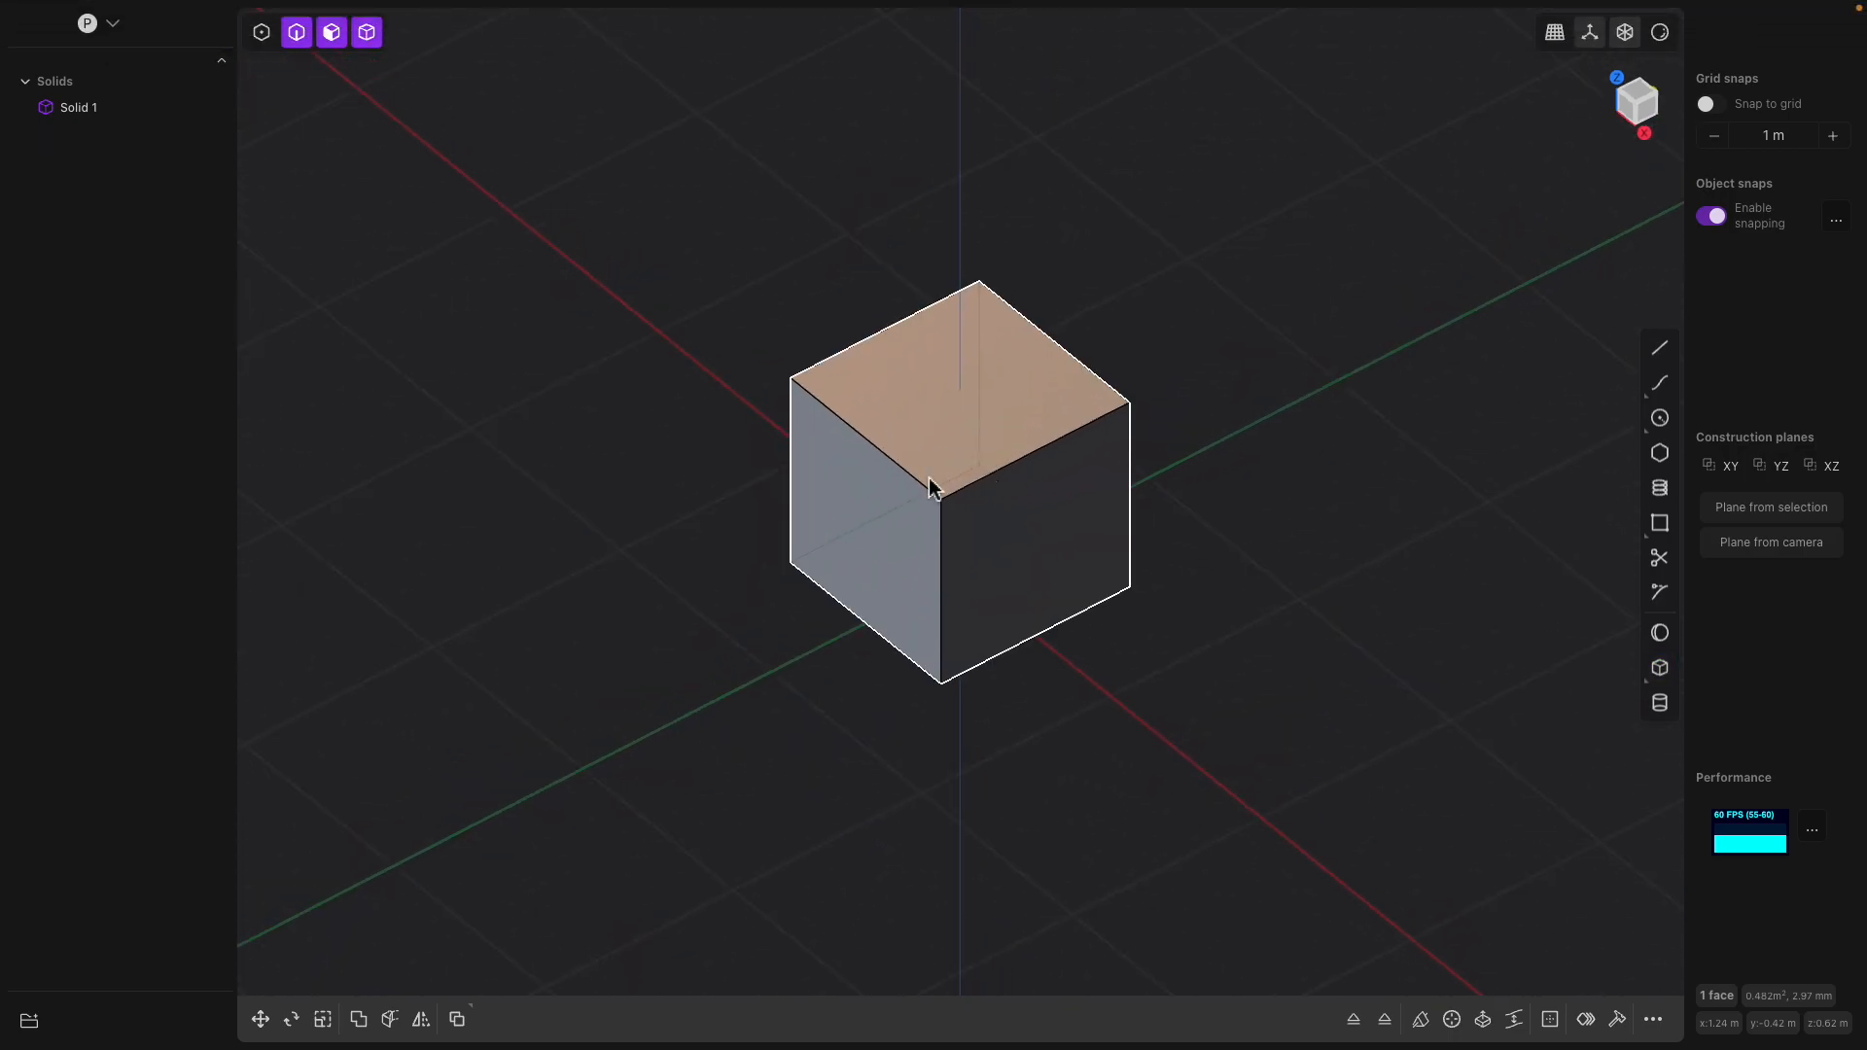
Offset one vertical side face of the cube outward by about 0.72 m to make an elongated block
{"action": "left_click", "coordinate": [860, 511]}
{"action": "left_click", "coordinate": [876, 518]}
{"action": "key", "text": "b"}
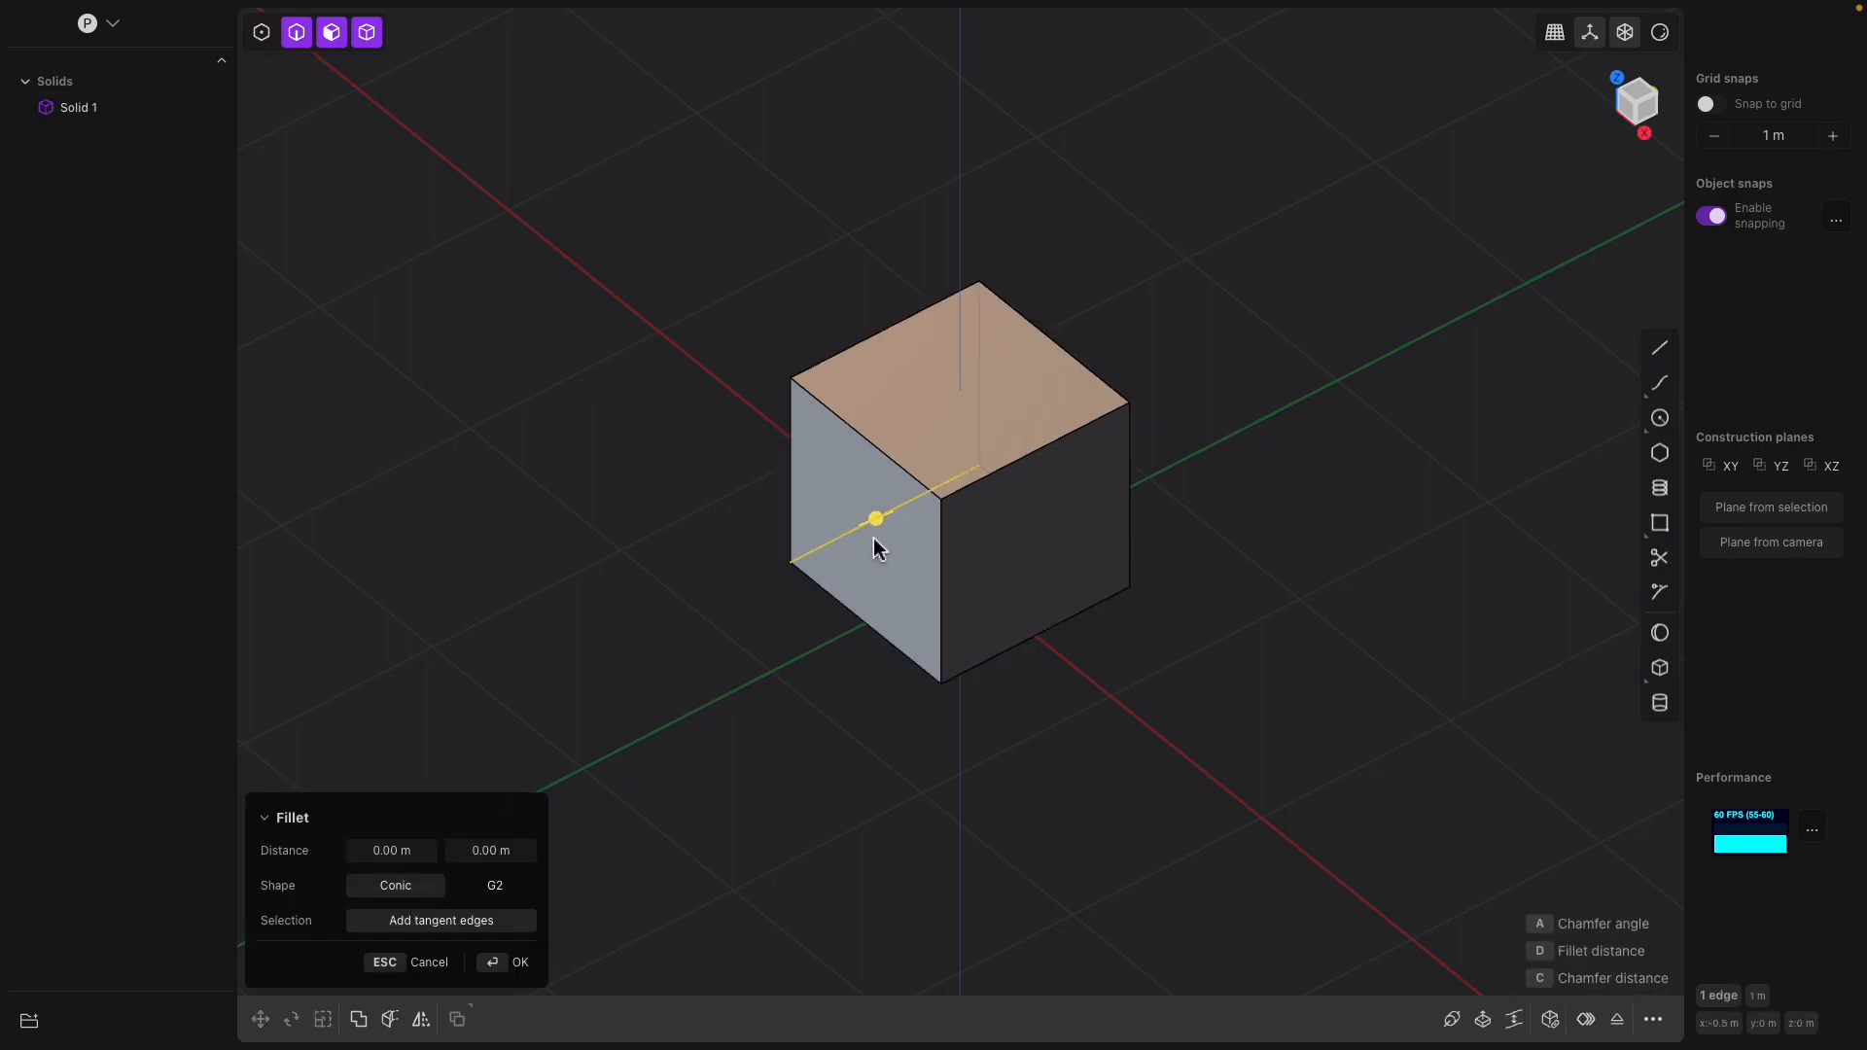
{"action": "left_click", "coordinate": [836, 523]}
{"action": "left_click_drag", "start_coordinate": [775, 544], "coordinate": [641, 637]}
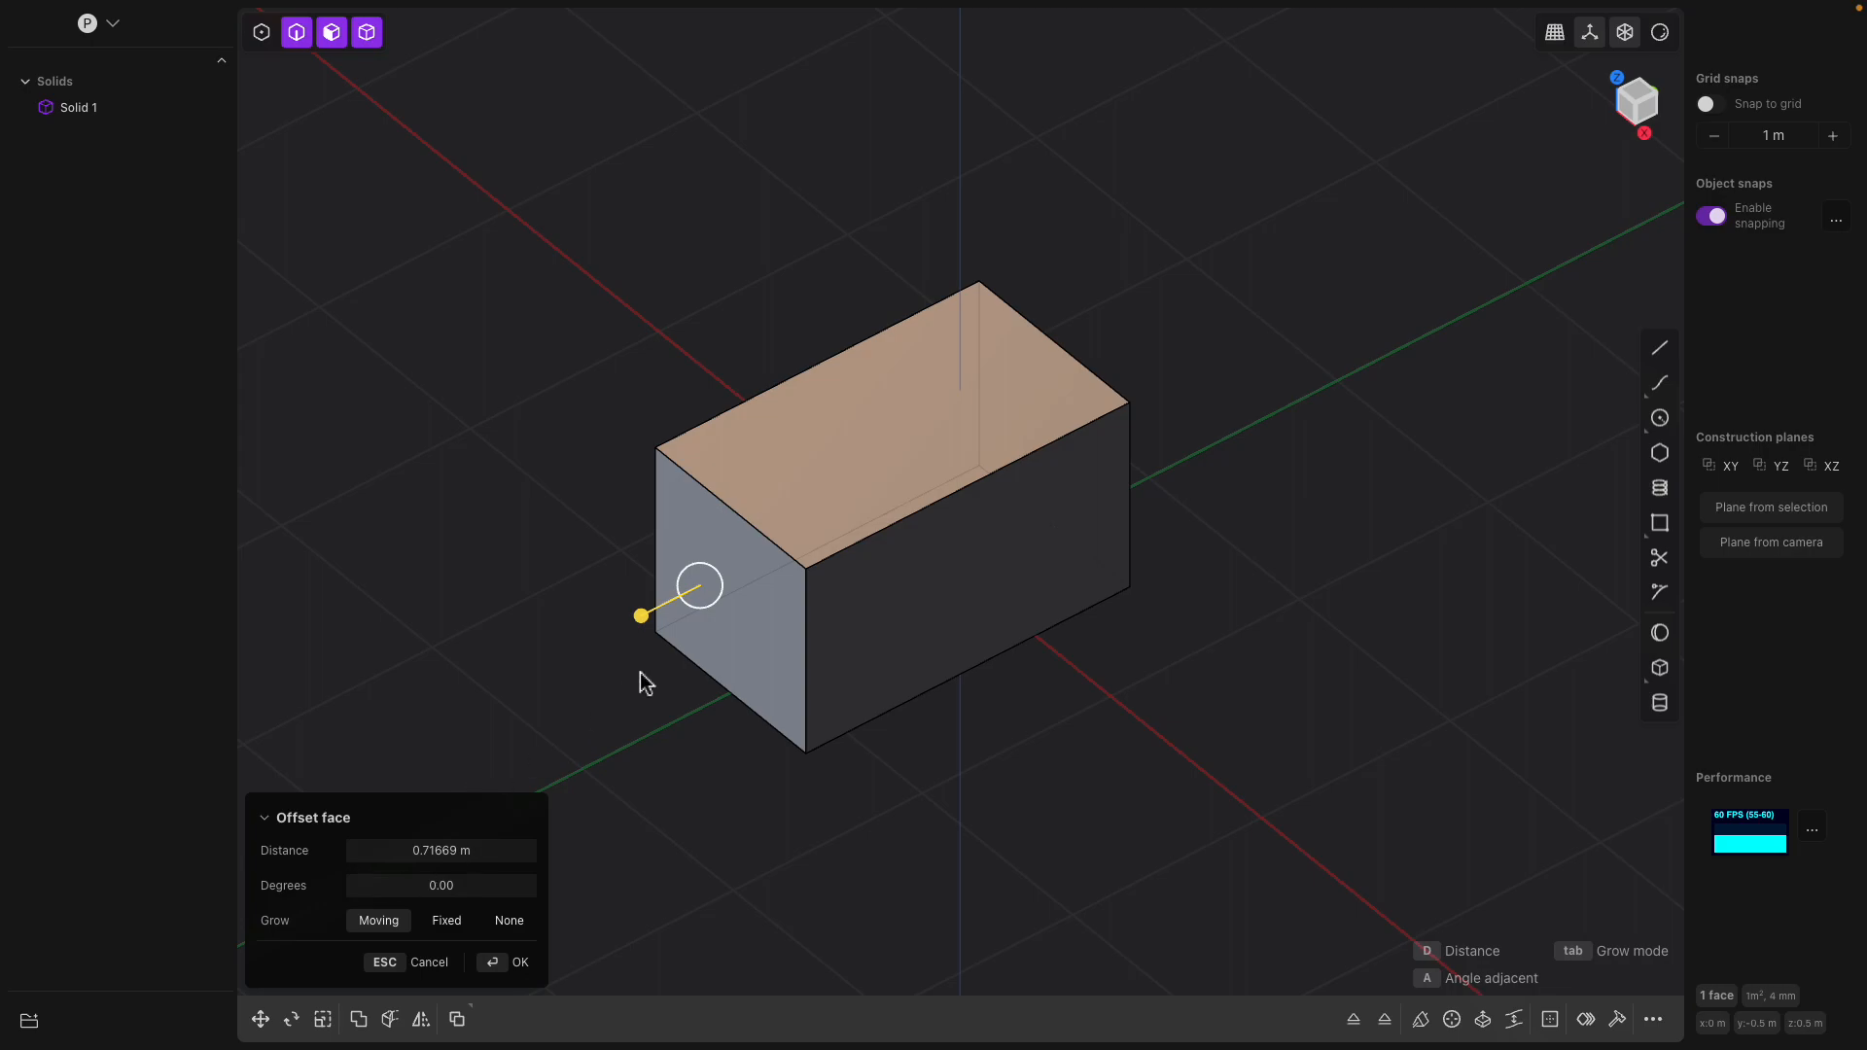
{"action": "middle_click_drag", "start_coordinate": [788, 620], "coordinate": [736, 483]}
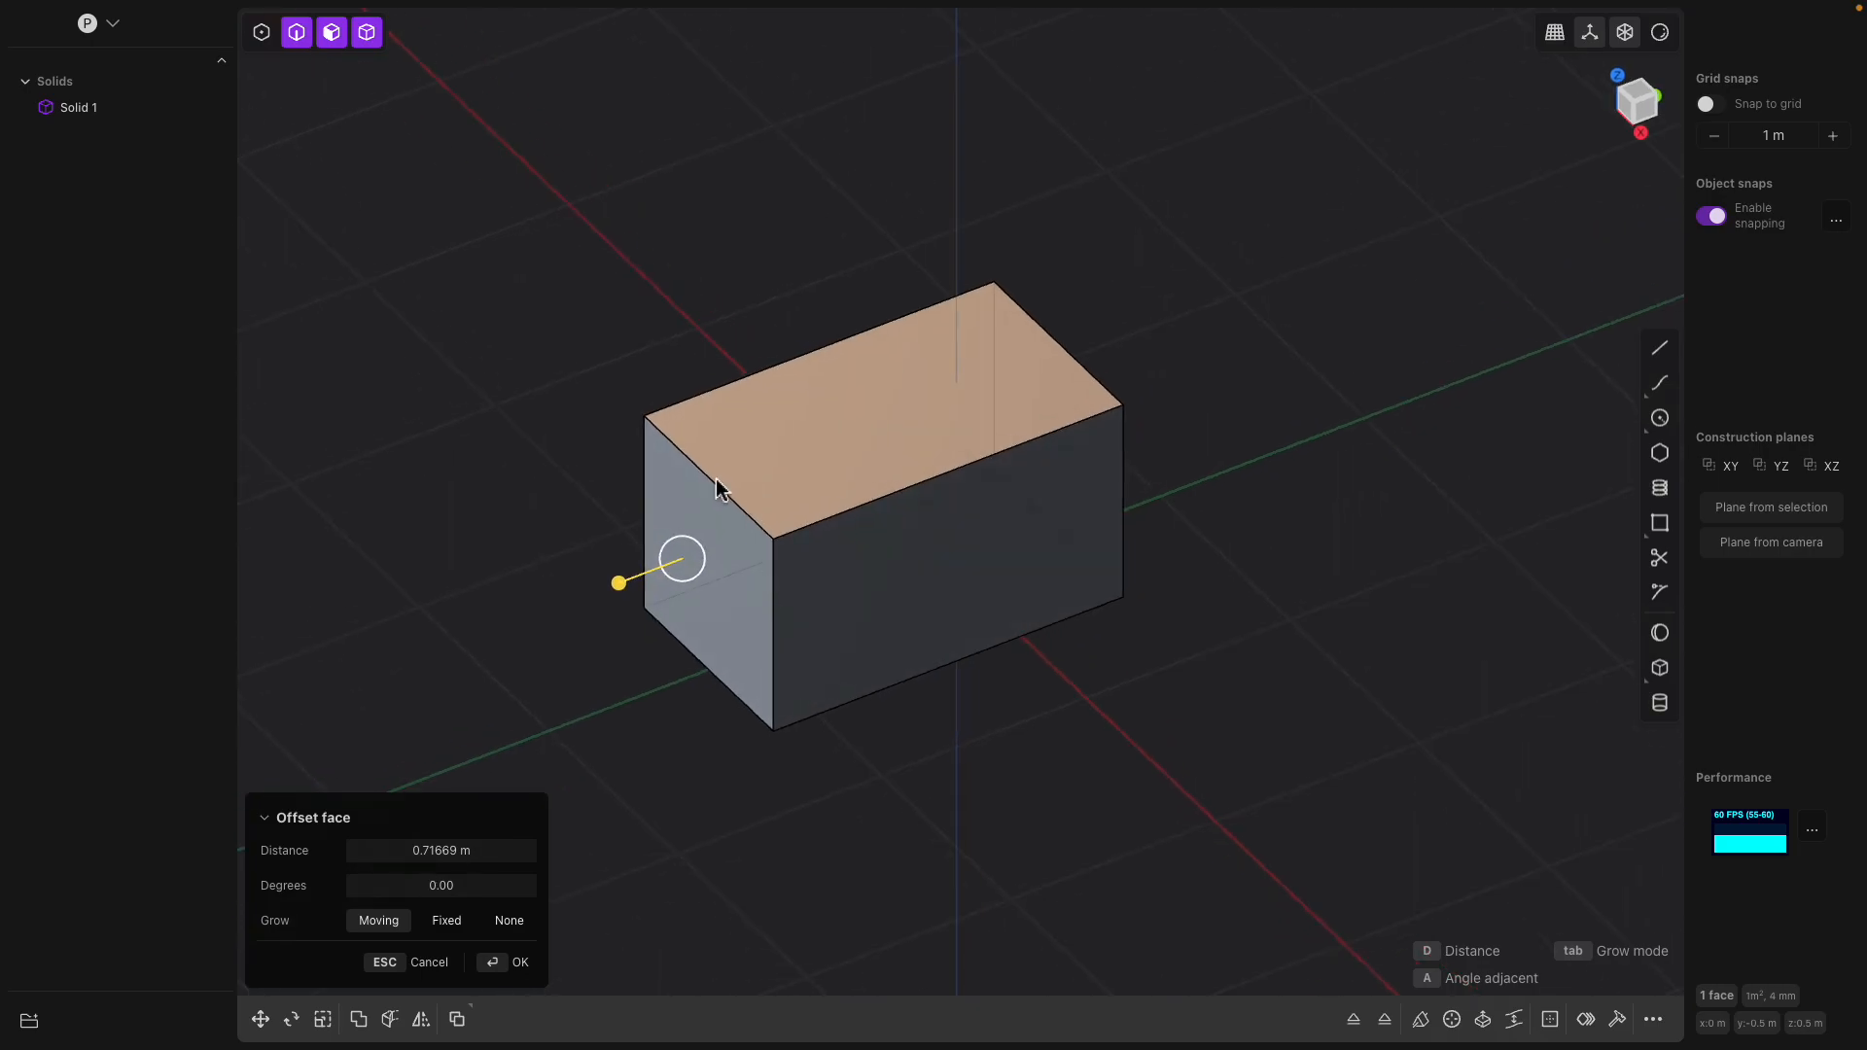
{"action": "key", "text": "Return"}
Chamfer the top edge of the block's extended end face by about 0.56 m
{"action": "left_click", "coordinate": [721, 497]}
{"action": "key", "text": "f"}
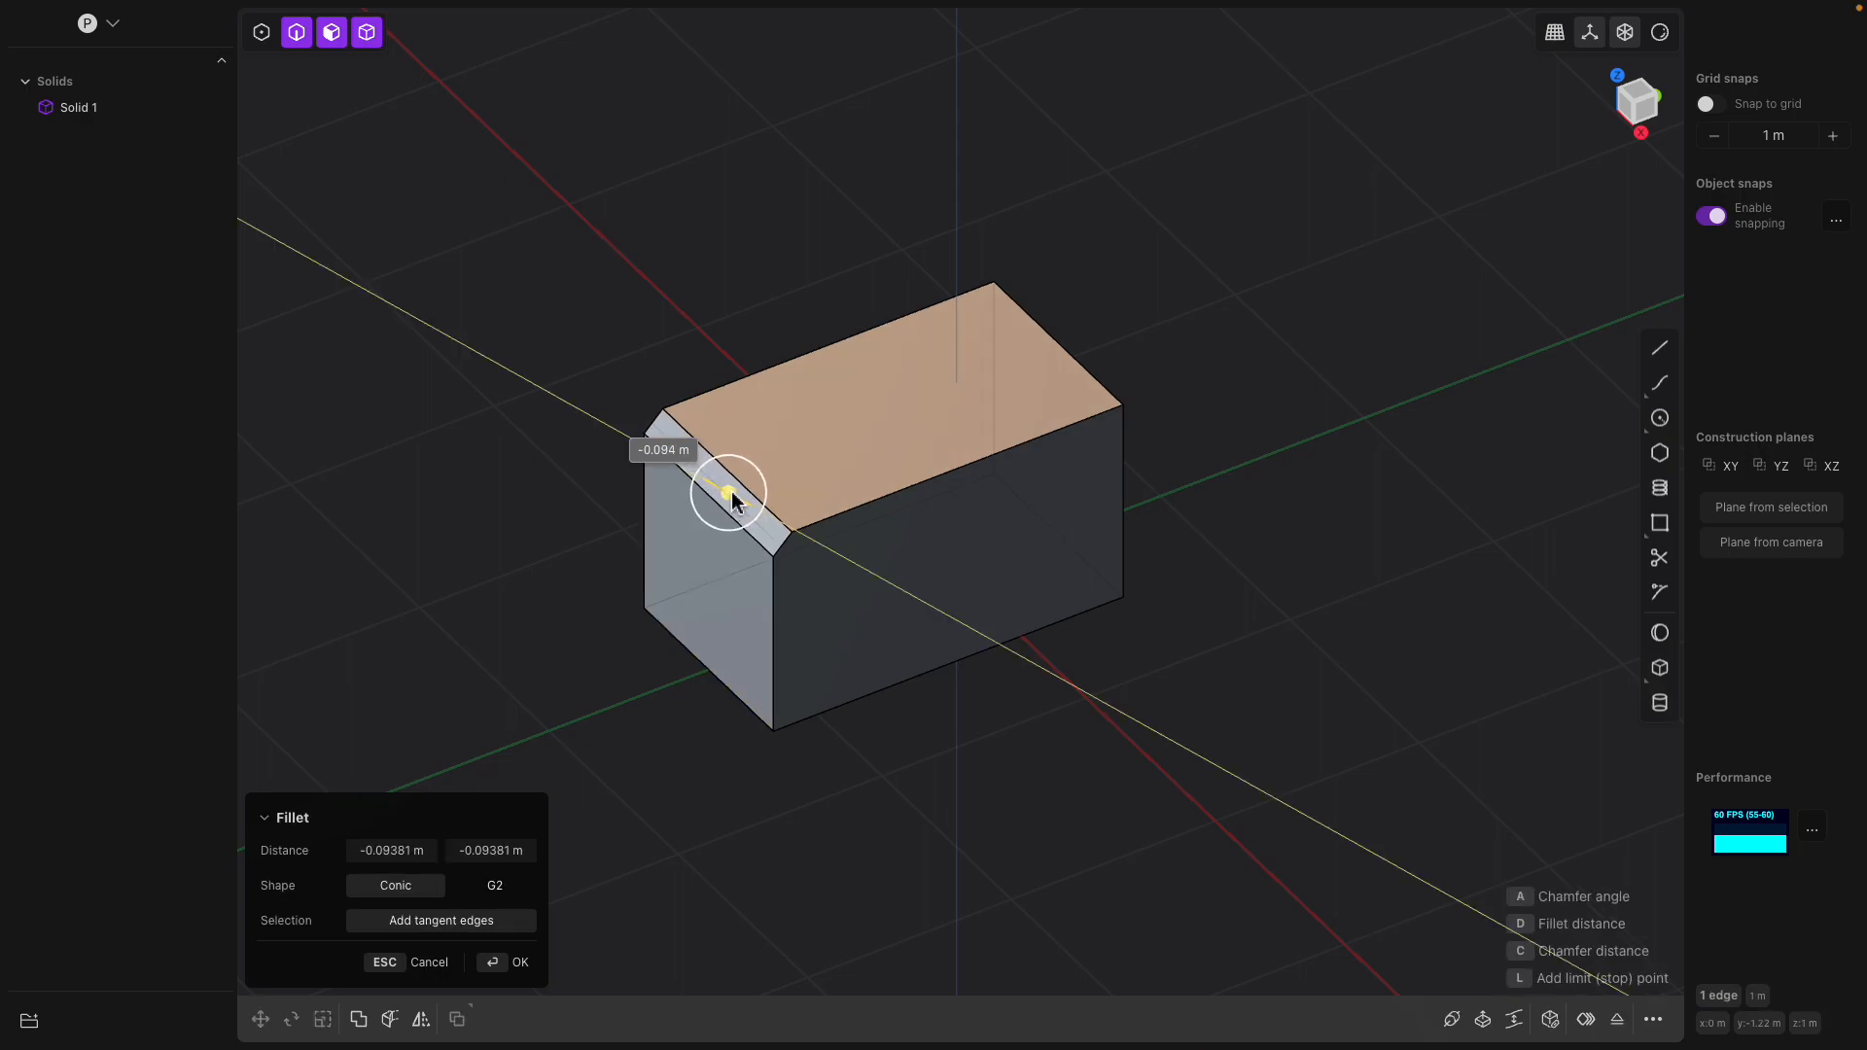
{"action": "middle_click_drag", "start_coordinate": [879, 542], "coordinate": [1303, 677]}
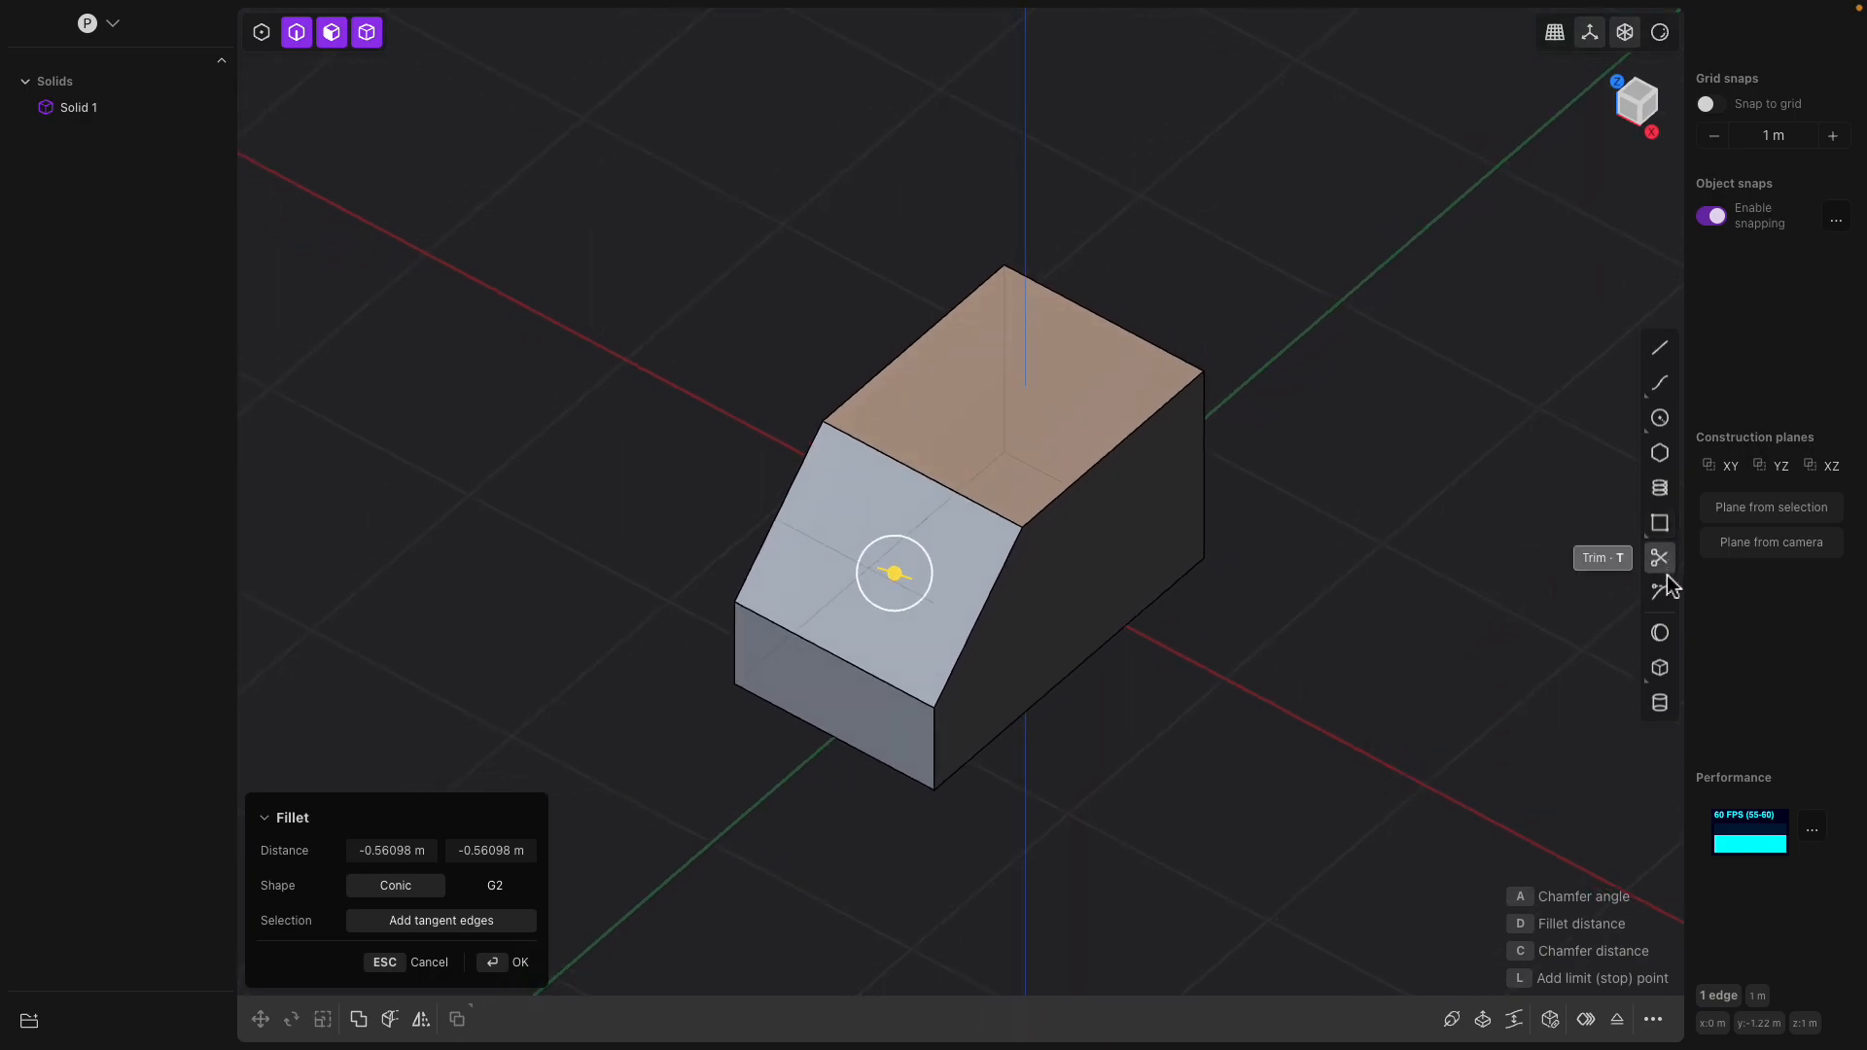
With the solid selected, cut a box about 0.56 by 0.71 m and 0.72 m deep from its top face, opposite the chamfer
{"action": "left_click", "coordinate": [1659, 669]}
{"action": "middle_click_drag", "start_coordinate": [1149, 445], "coordinate": [999, 411]}
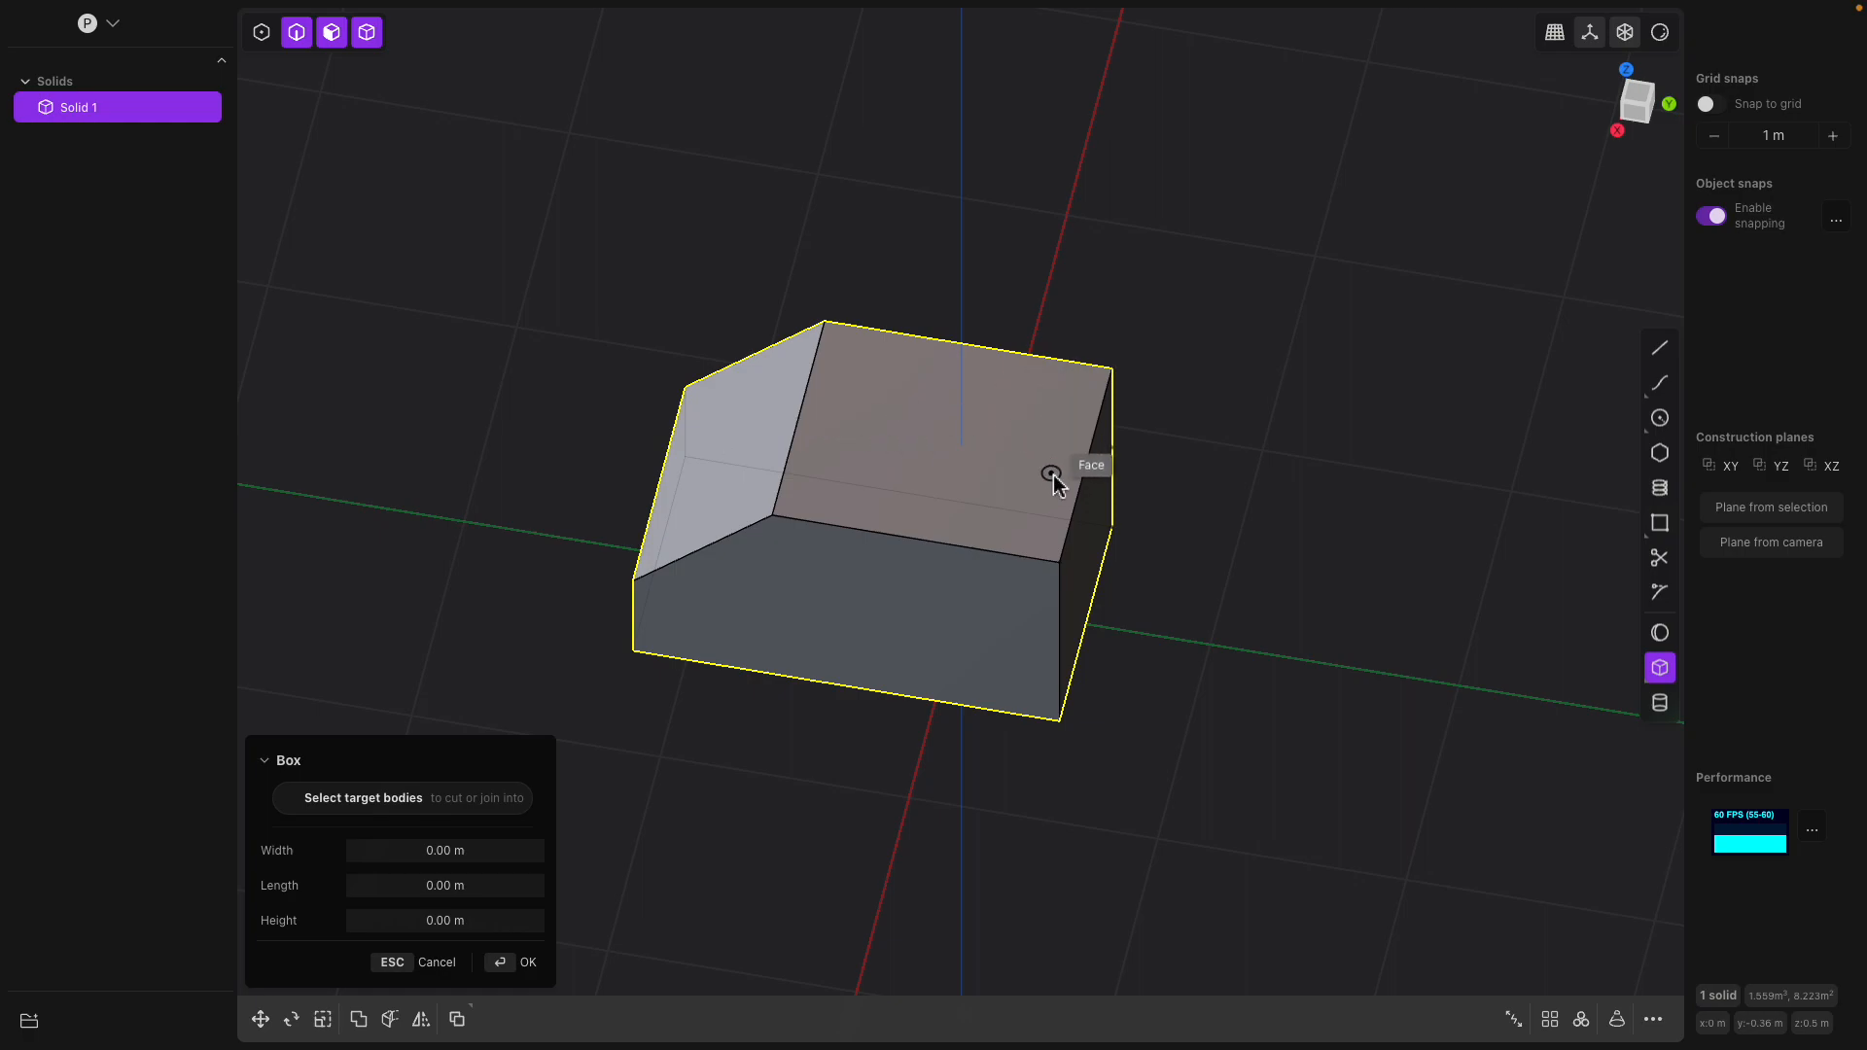
{"action": "left_click", "coordinate": [1007, 389]}
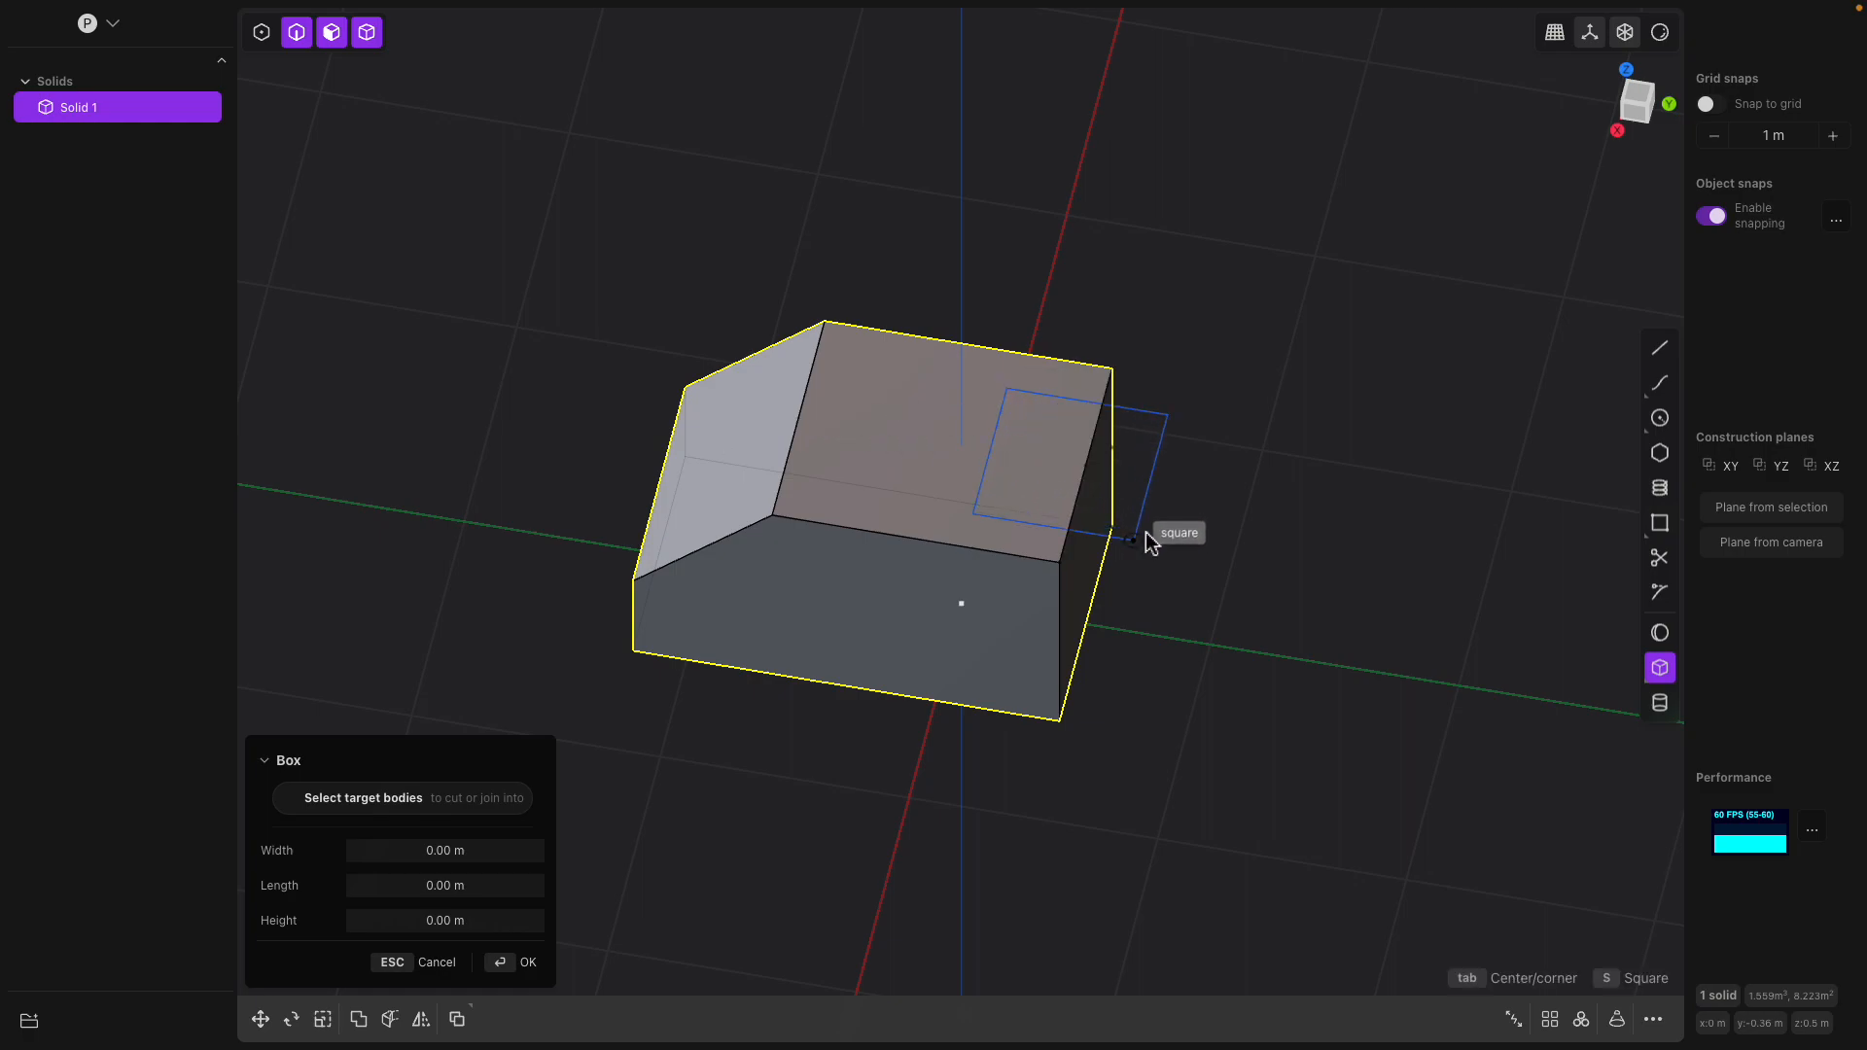
{"action": "left_click", "coordinate": [1153, 527]}
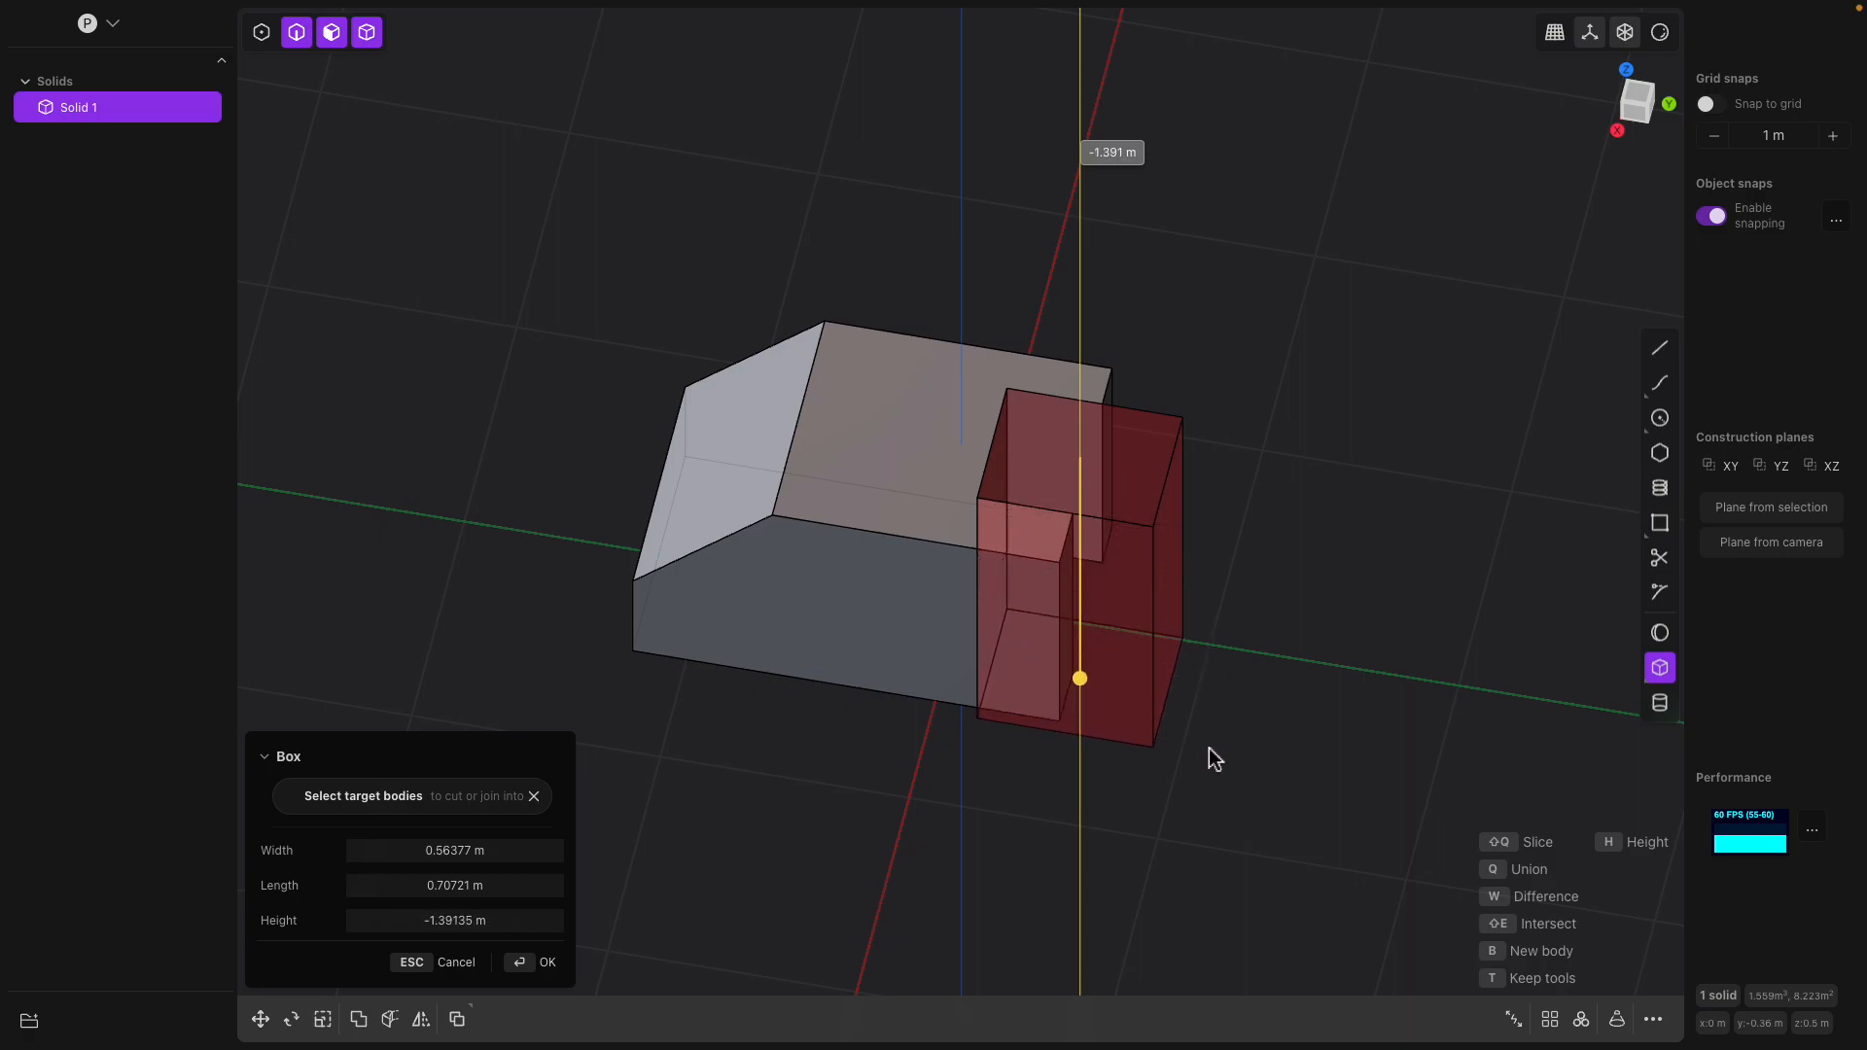
{"action": "left_click", "coordinate": [1214, 651]}
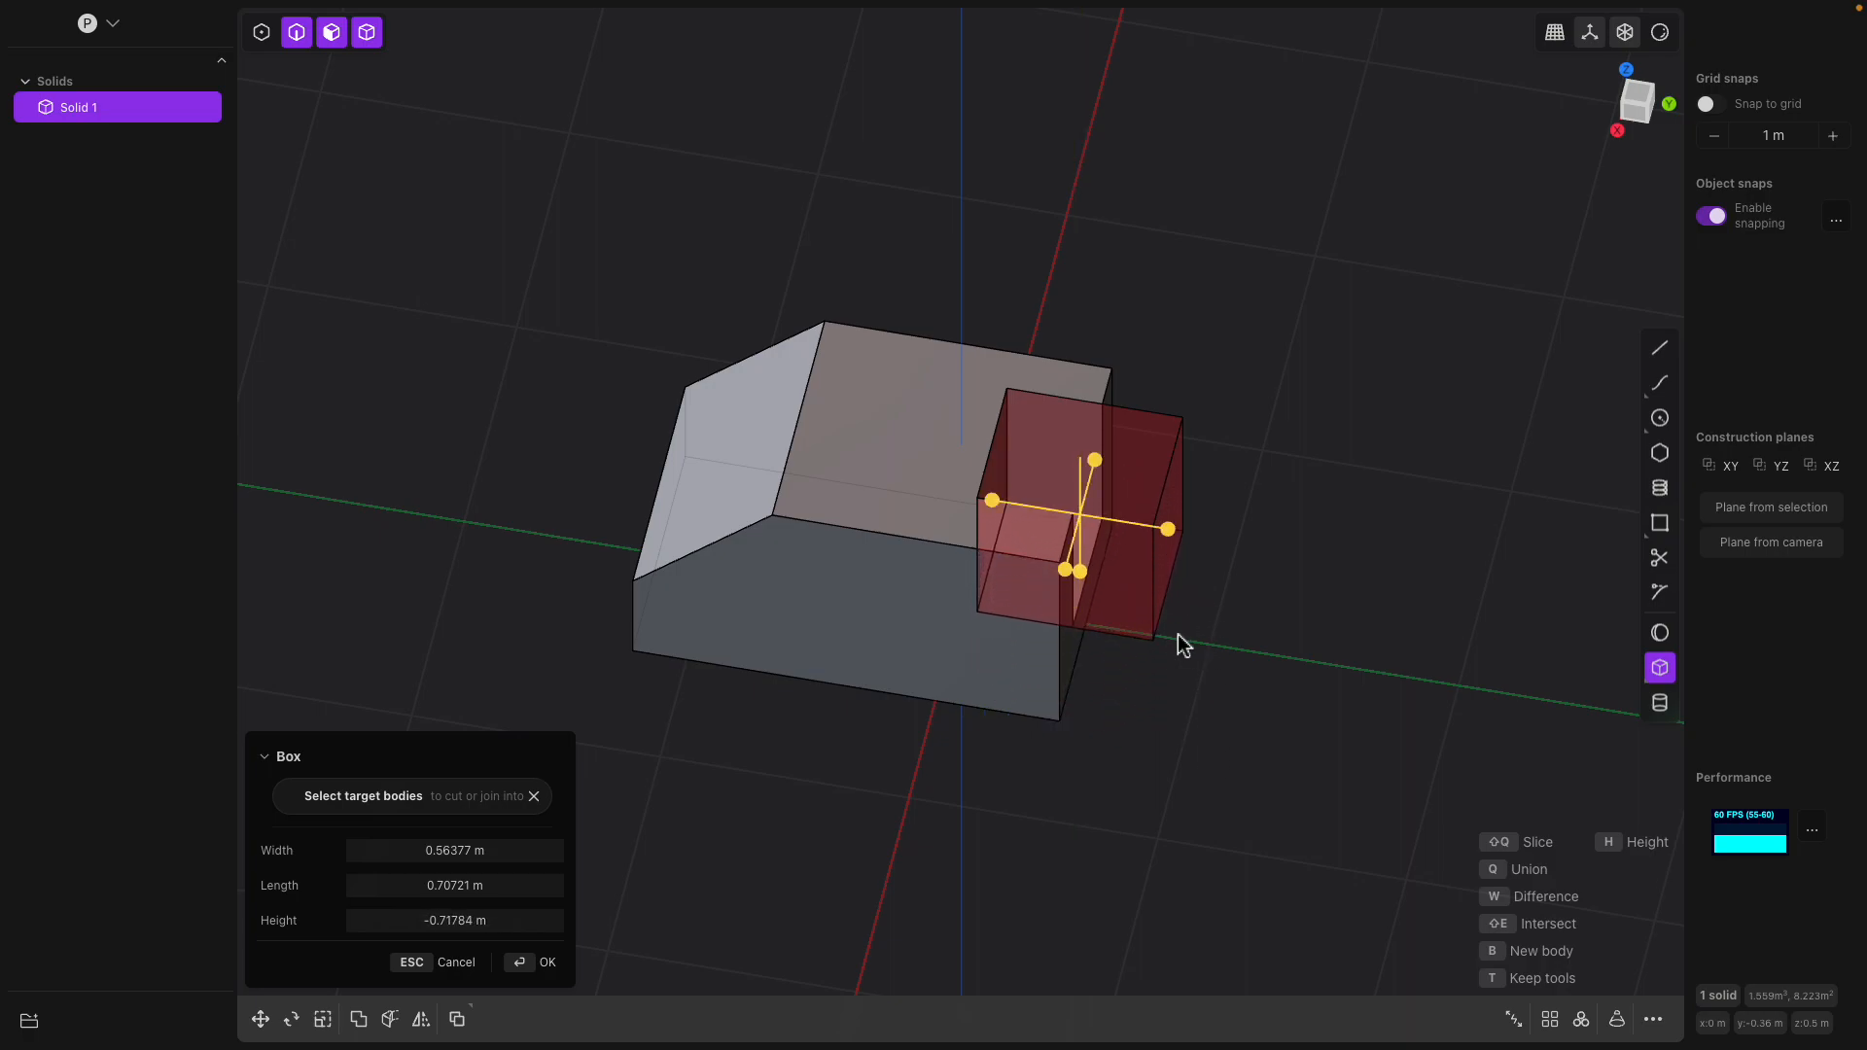
{"action": "middle_click_drag", "start_coordinate": [1183, 642], "coordinate": [1095, 625]}
{"action": "key", "text": "Return"}
Cut a second box about 0.66 by 0.40 m from the top face at the long side, through the solid's full height
{"action": "middle_click_drag", "start_coordinate": [1200, 563], "coordinate": [1179, 471]}
{"action": "scroll", "coordinate": [1225, 474], "scroll_direction": "up", "scroll_amount": 4}
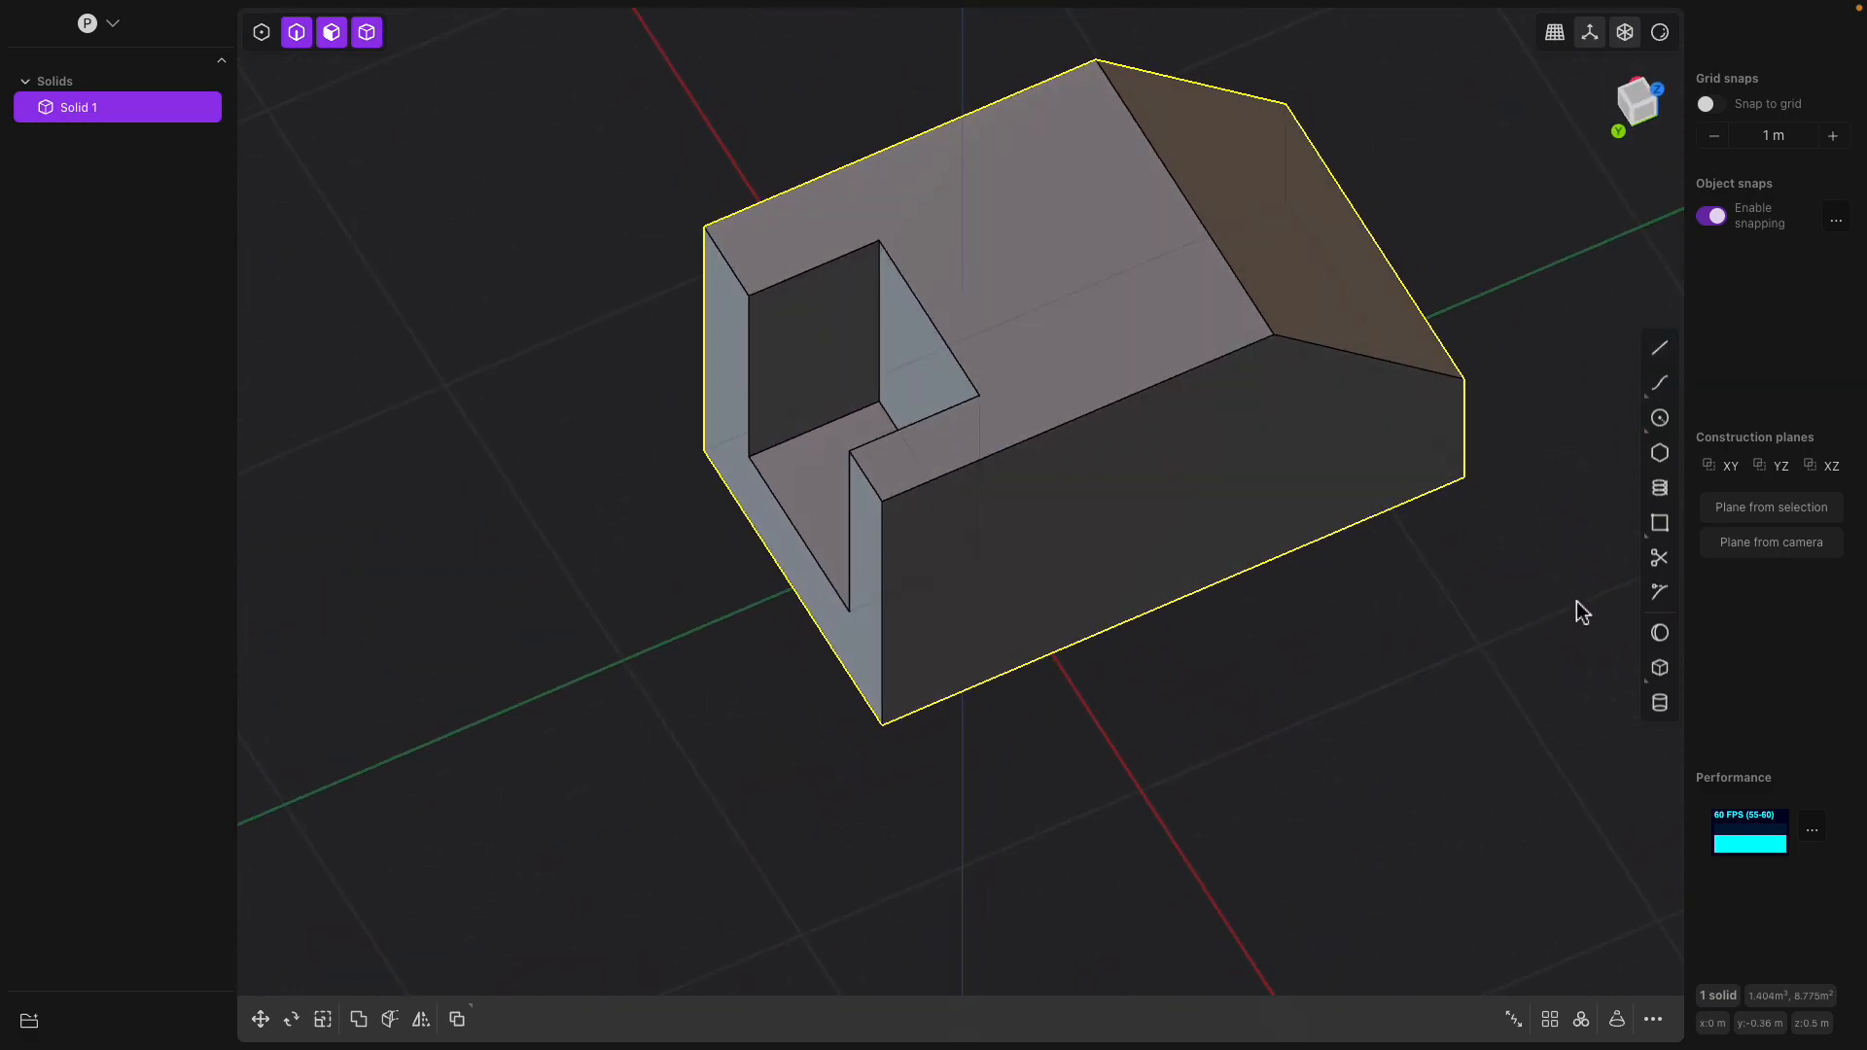
{"action": "left_click", "coordinate": [1660, 525]}
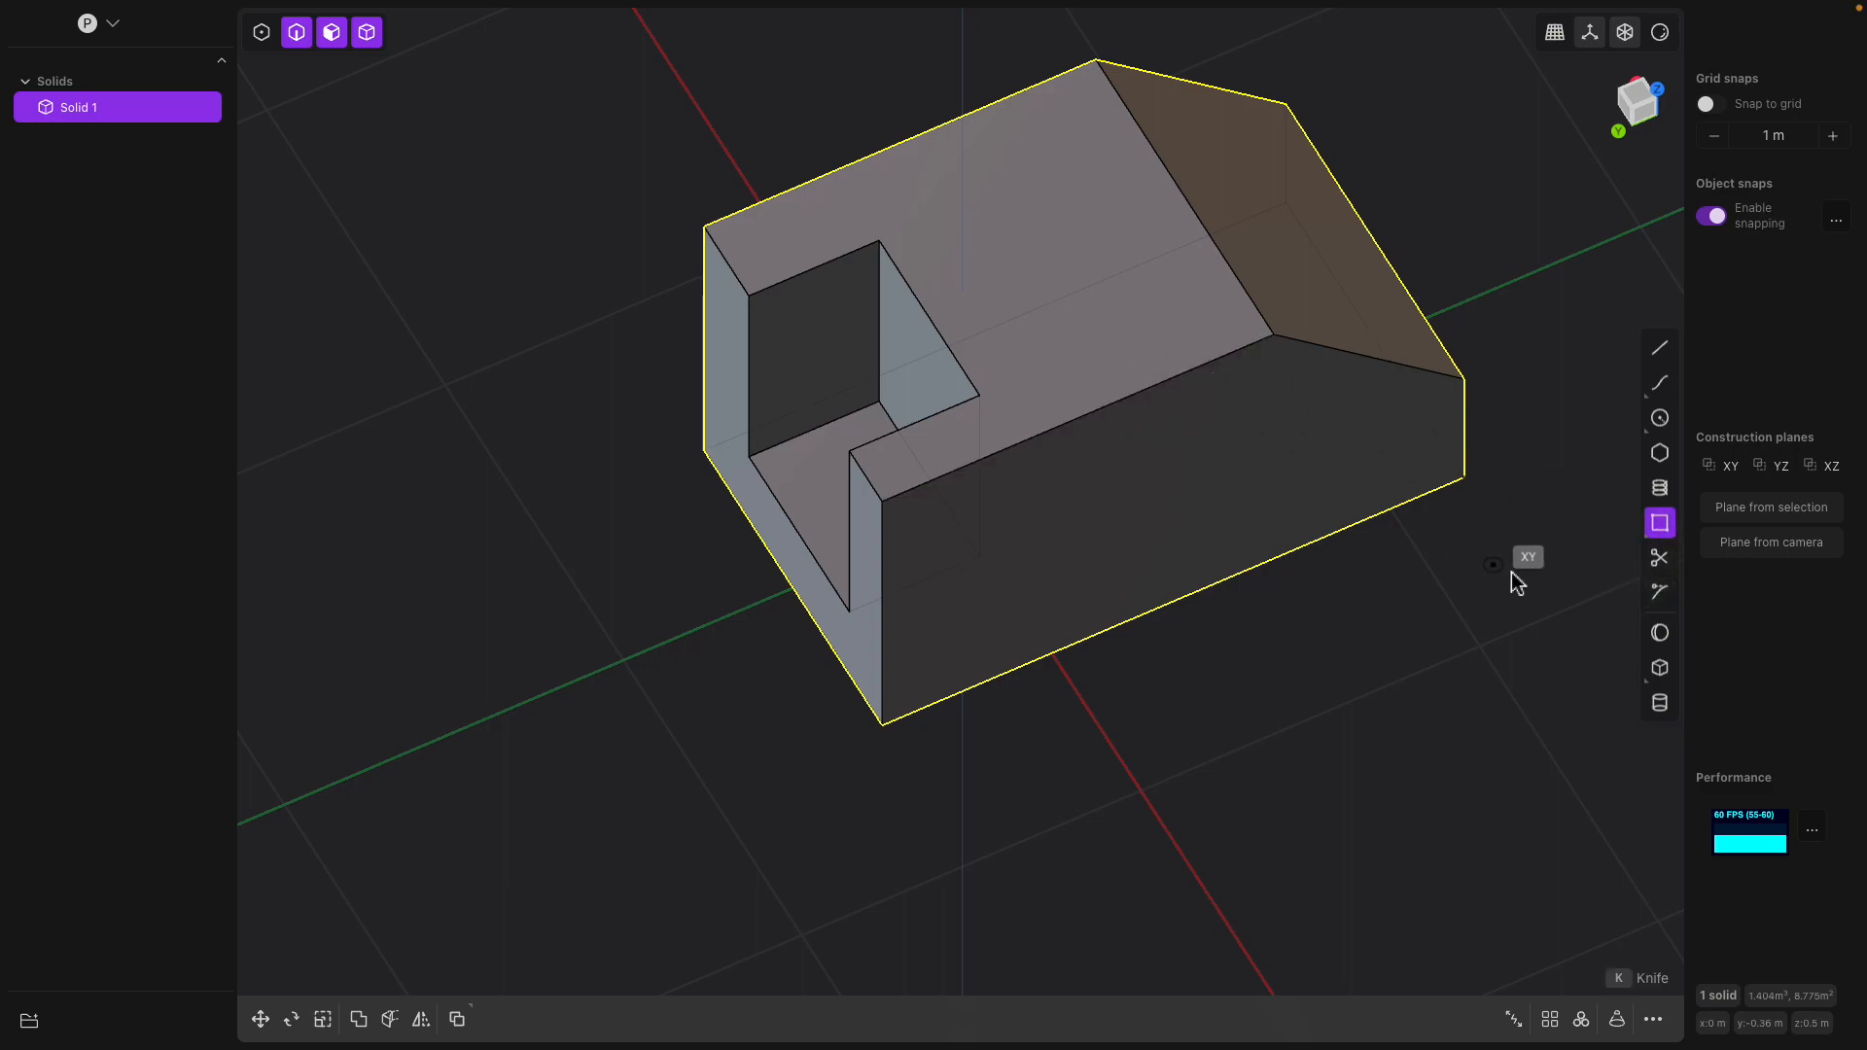
{"action": "left_click", "coordinate": [1021, 336]}
{"action": "left_click", "coordinate": [1275, 463]}
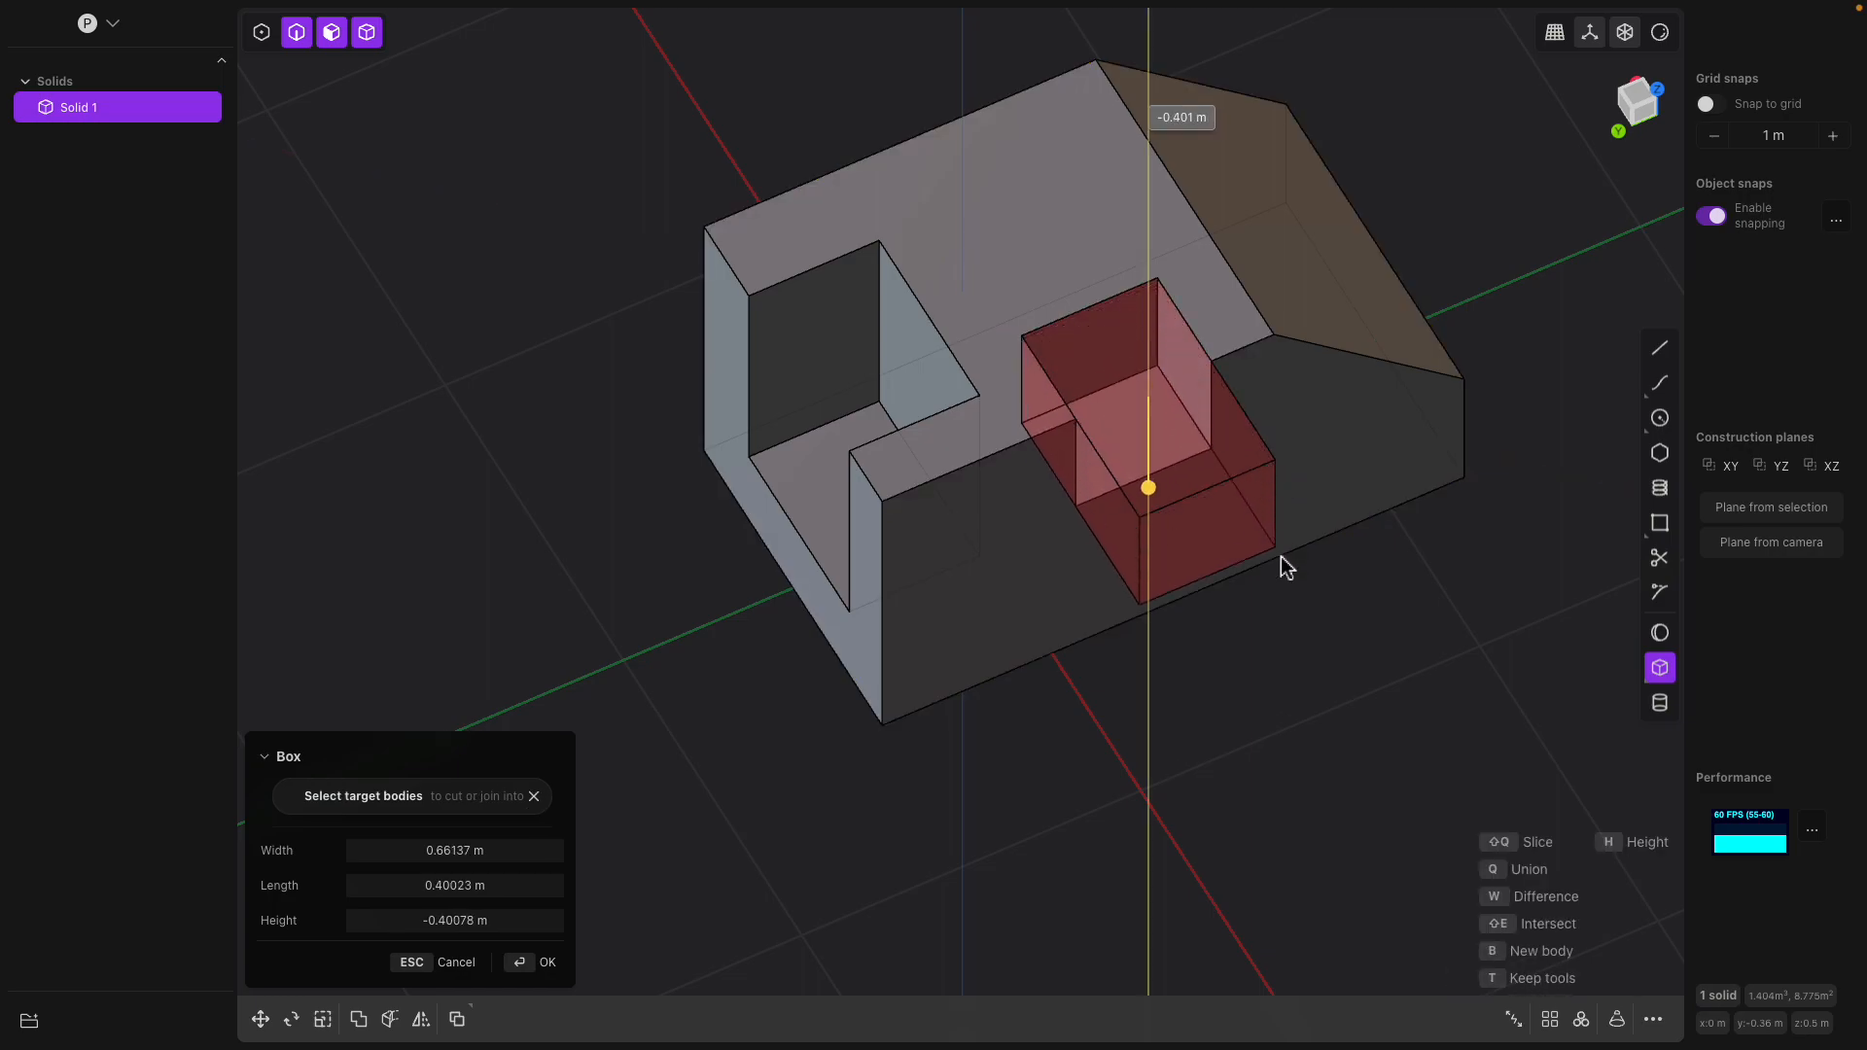
{"action": "left_click", "coordinate": [1285, 730]}
{"action": "key", "text": "Return"}
Cut a box about 0.39 by 0.46 m and 1.27 m deep from the long side face at its lower corner below the notch
{"action": "middle_click_drag", "start_coordinate": [1029, 571], "coordinate": [957, 540]}
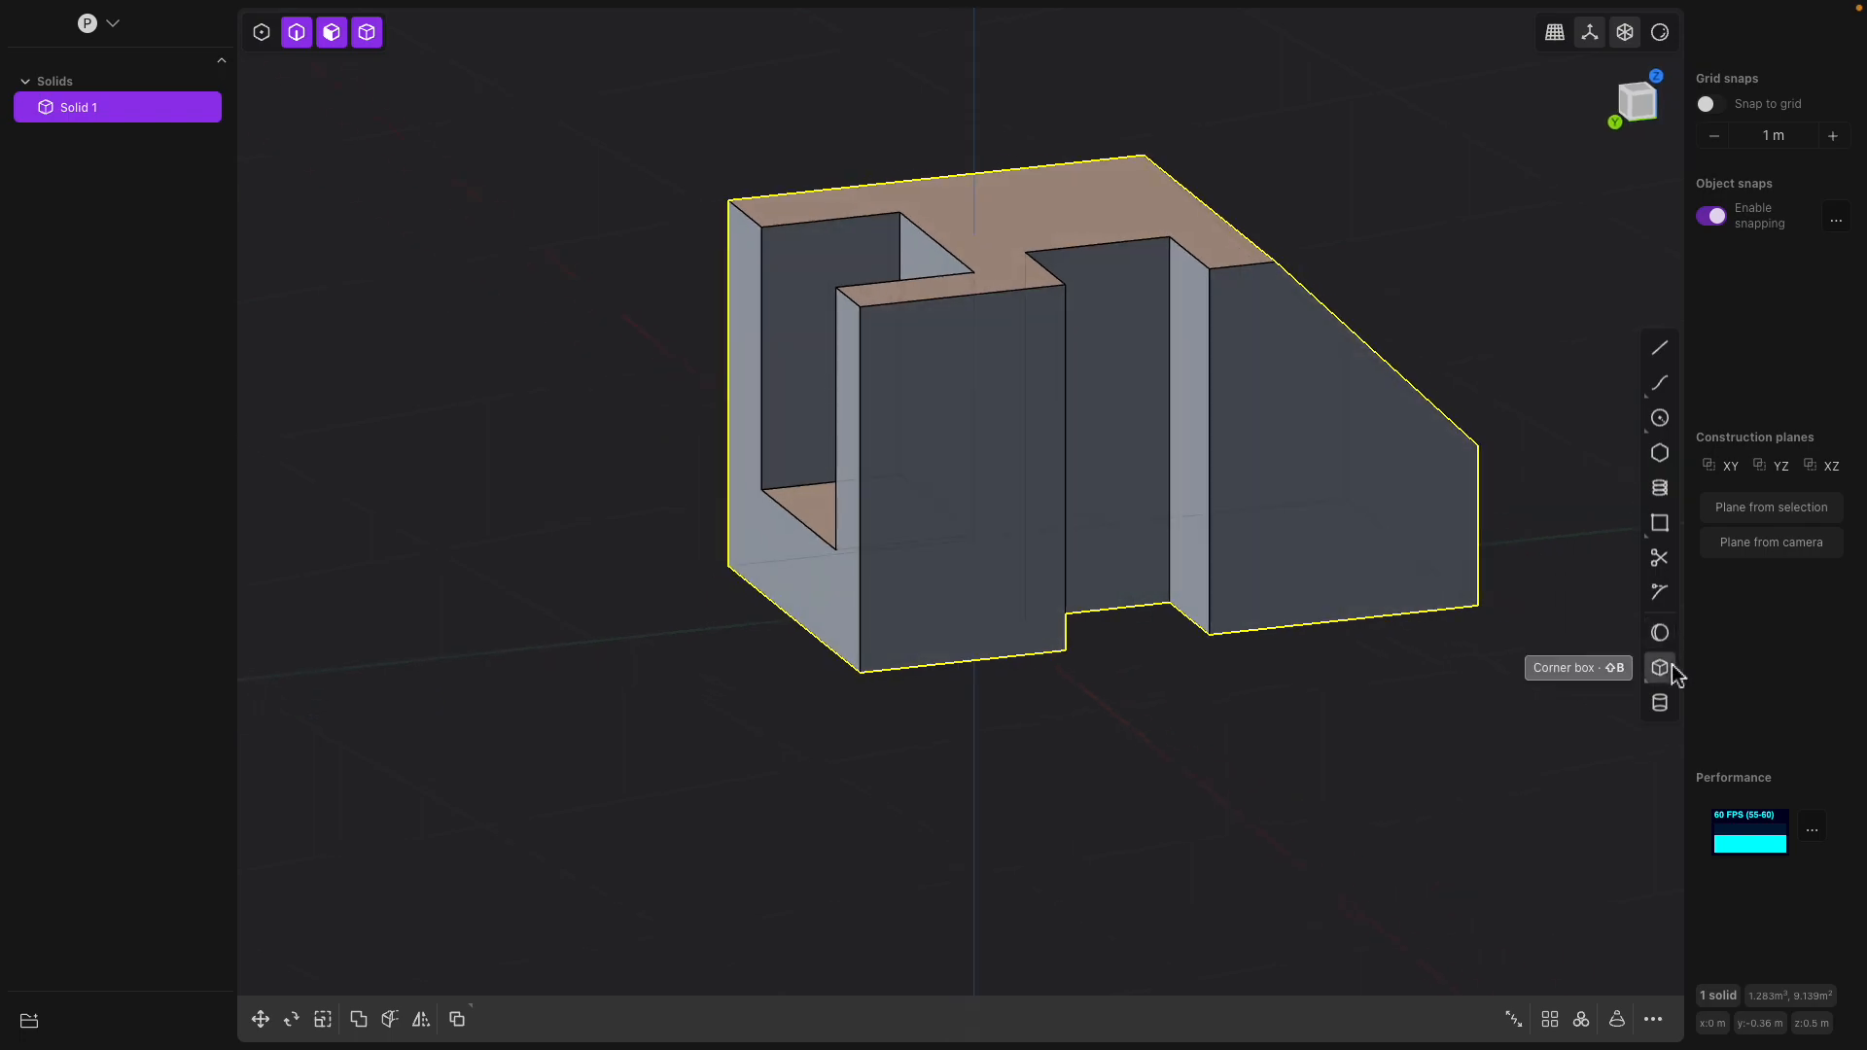
{"action": "key", "text": "b"}
{"action": "left_click", "coordinate": [946, 587]}
{"action": "left_click", "coordinate": [786, 745]}
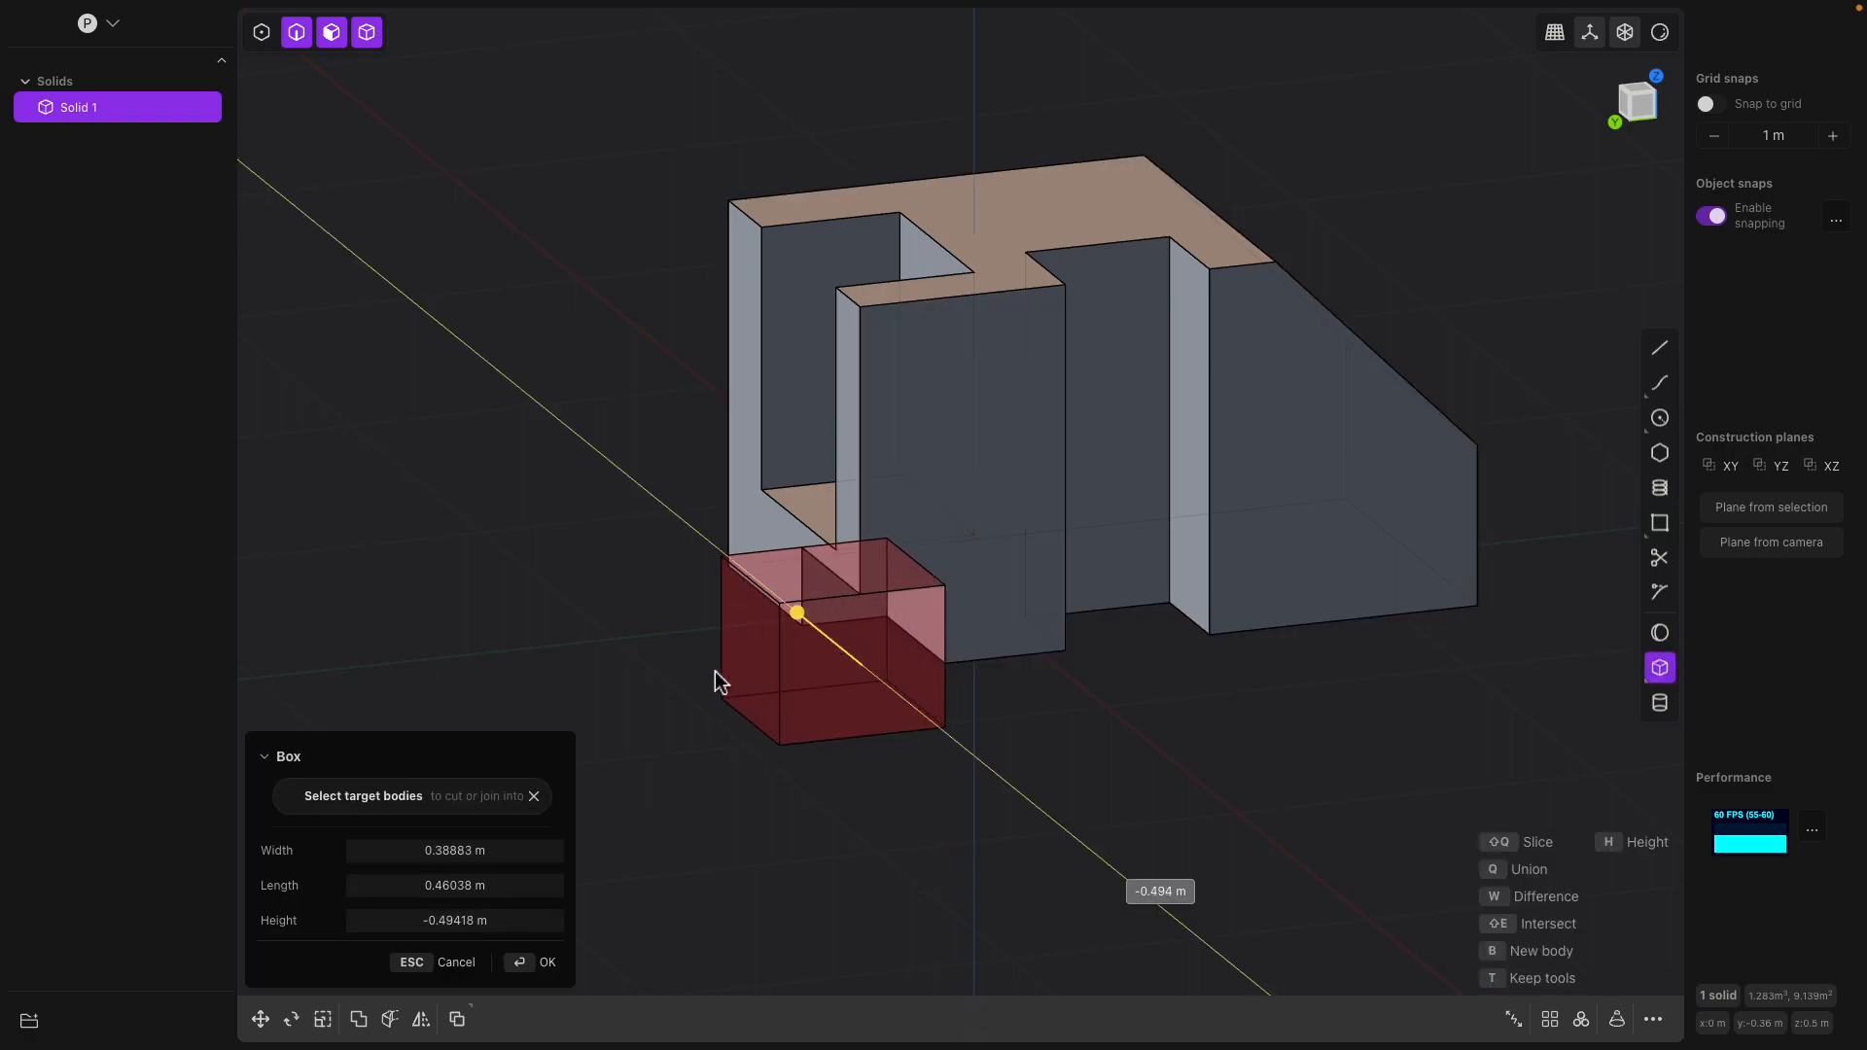
{"action": "left_click", "coordinate": [634, 585]}
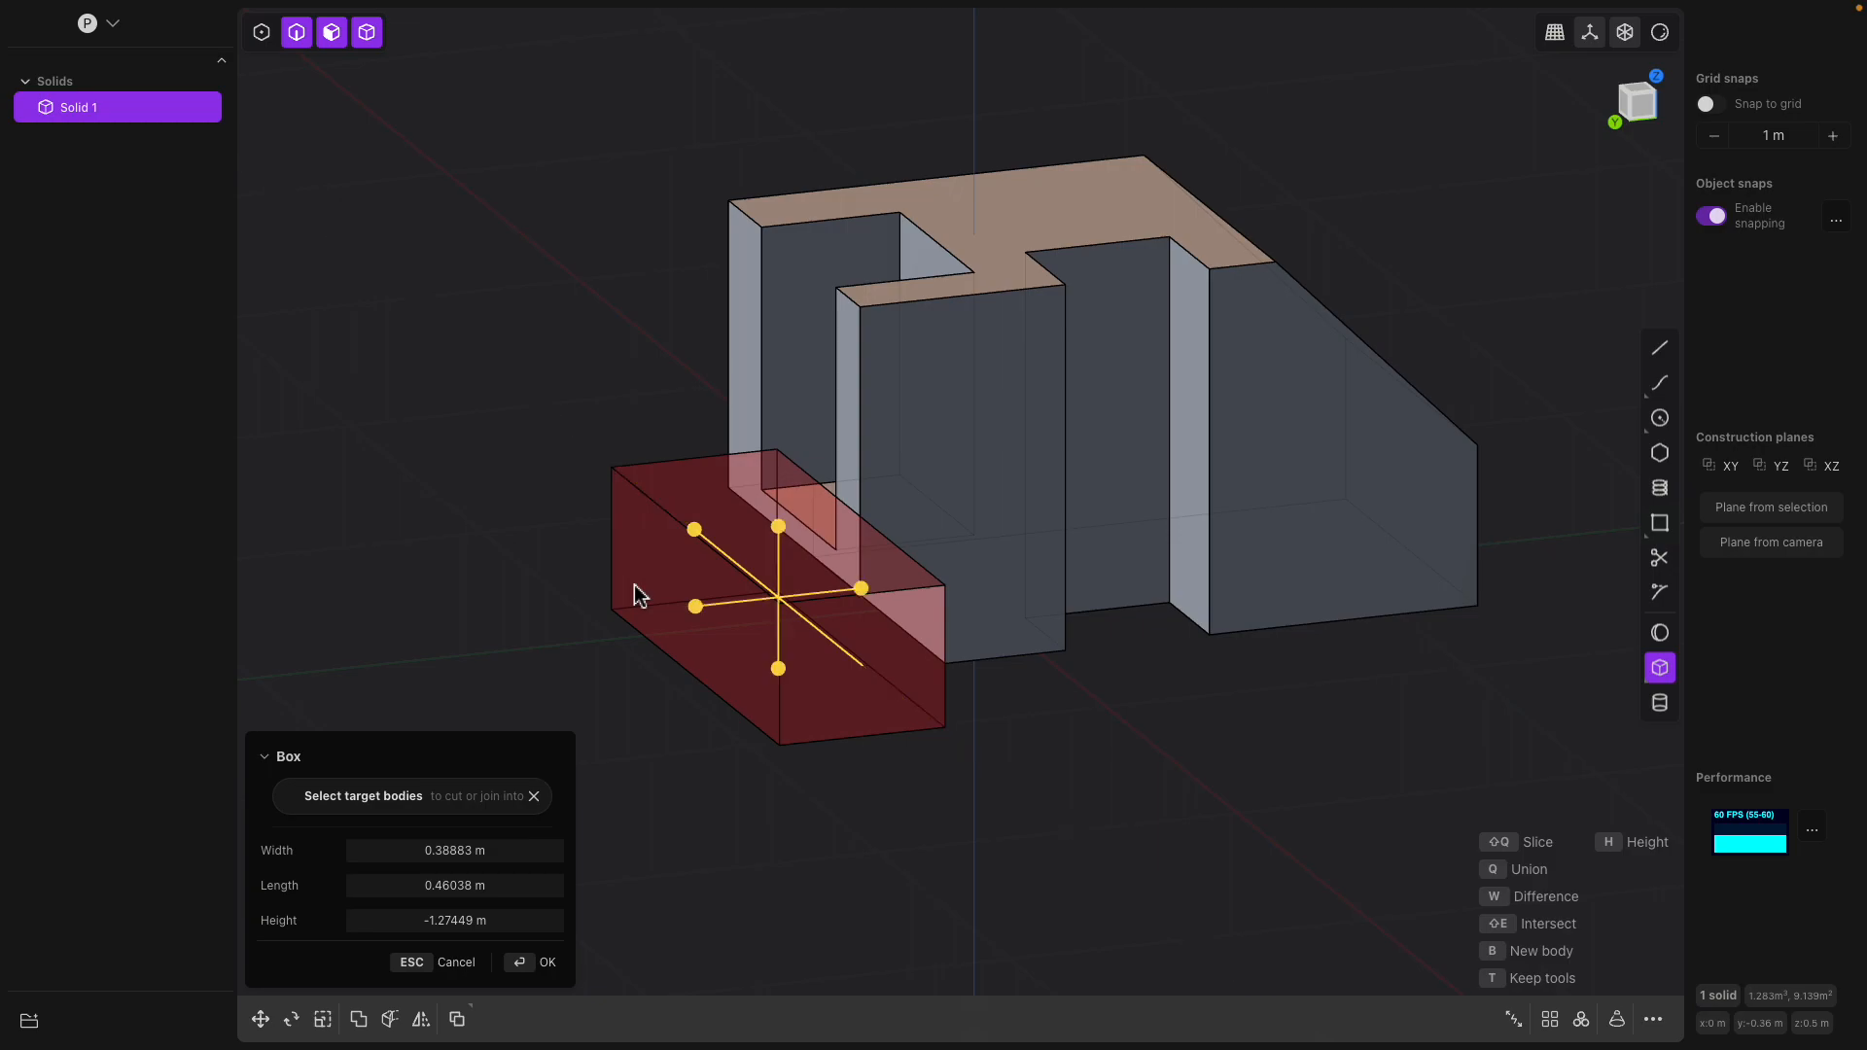
{"action": "key", "text": "Return"}
{"action": "mouse_move", "coordinate": [768, 596]}
{"action": "middle_mouse_down"}
{"action": "mouse_move", "coordinate": [696, 558]}
{"action": "mouse_move", "coordinate": [786, 602]}
{"action": "middle_mouse_up"}
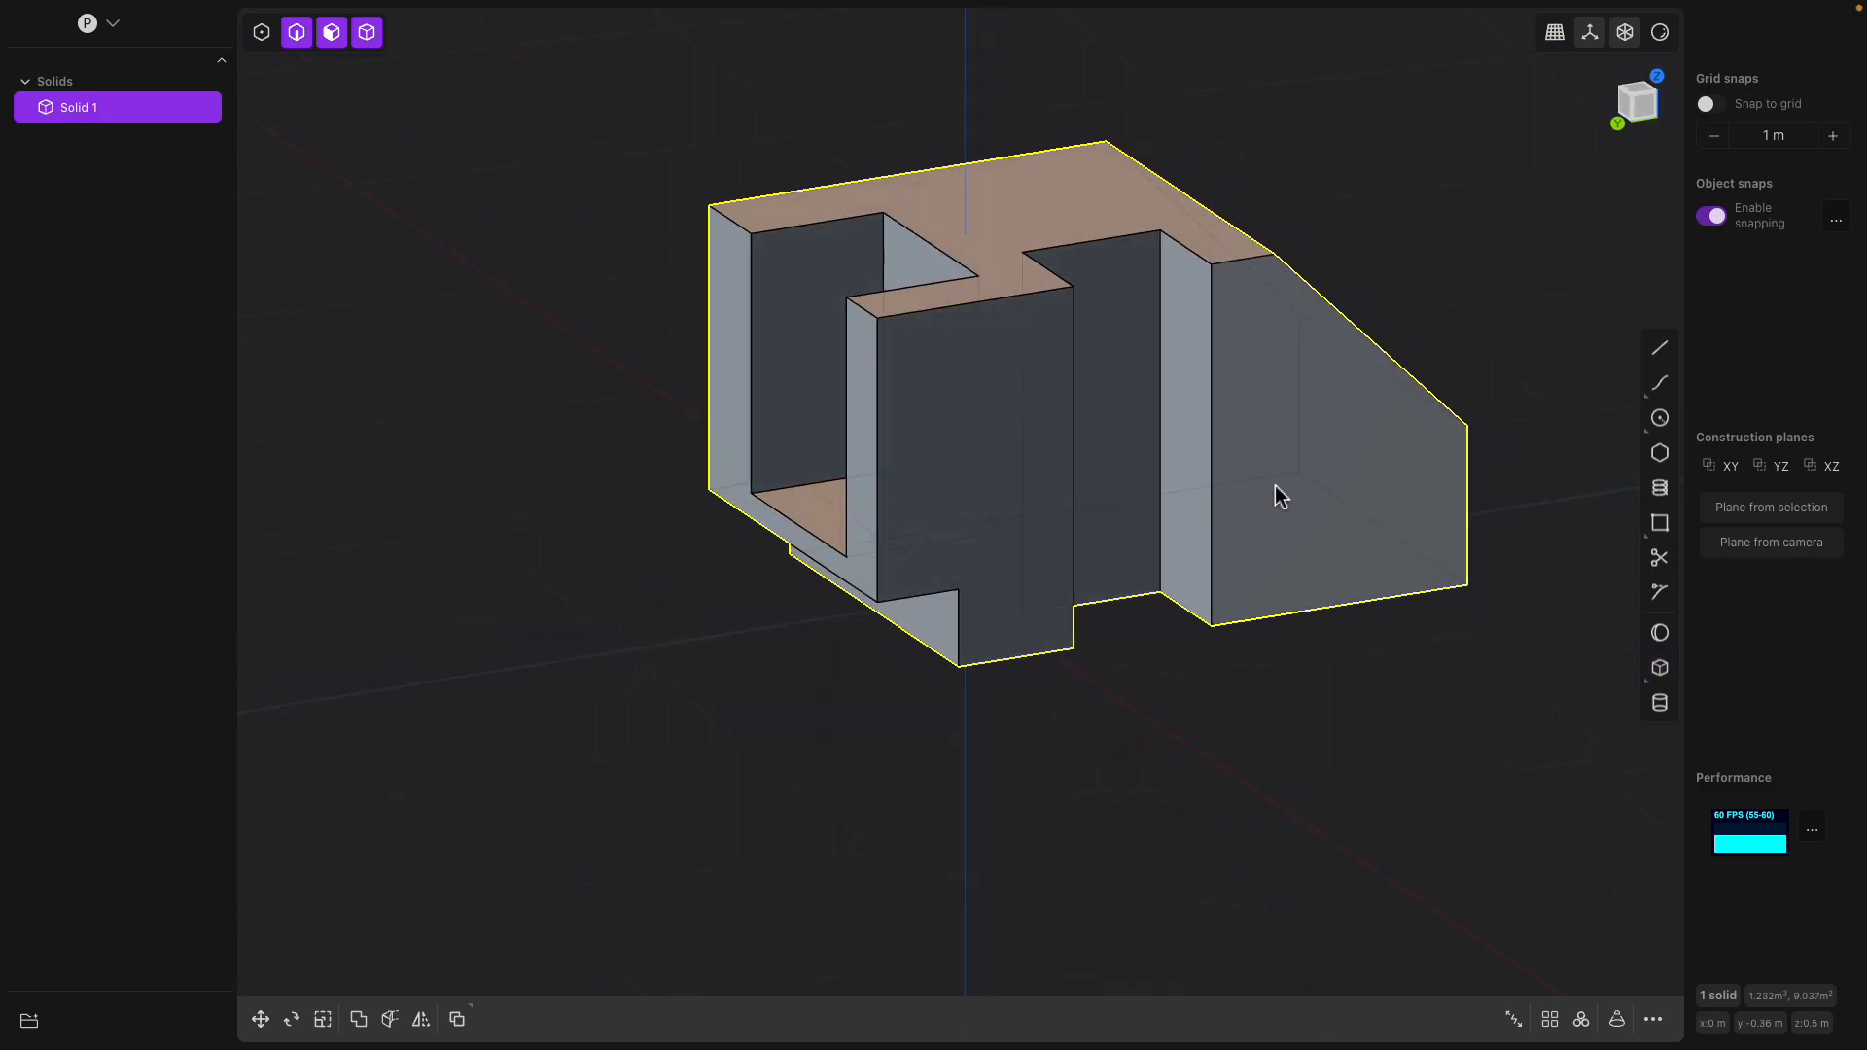
Restrict the selection mode to faces only
{"action": "key", "text": "b"}
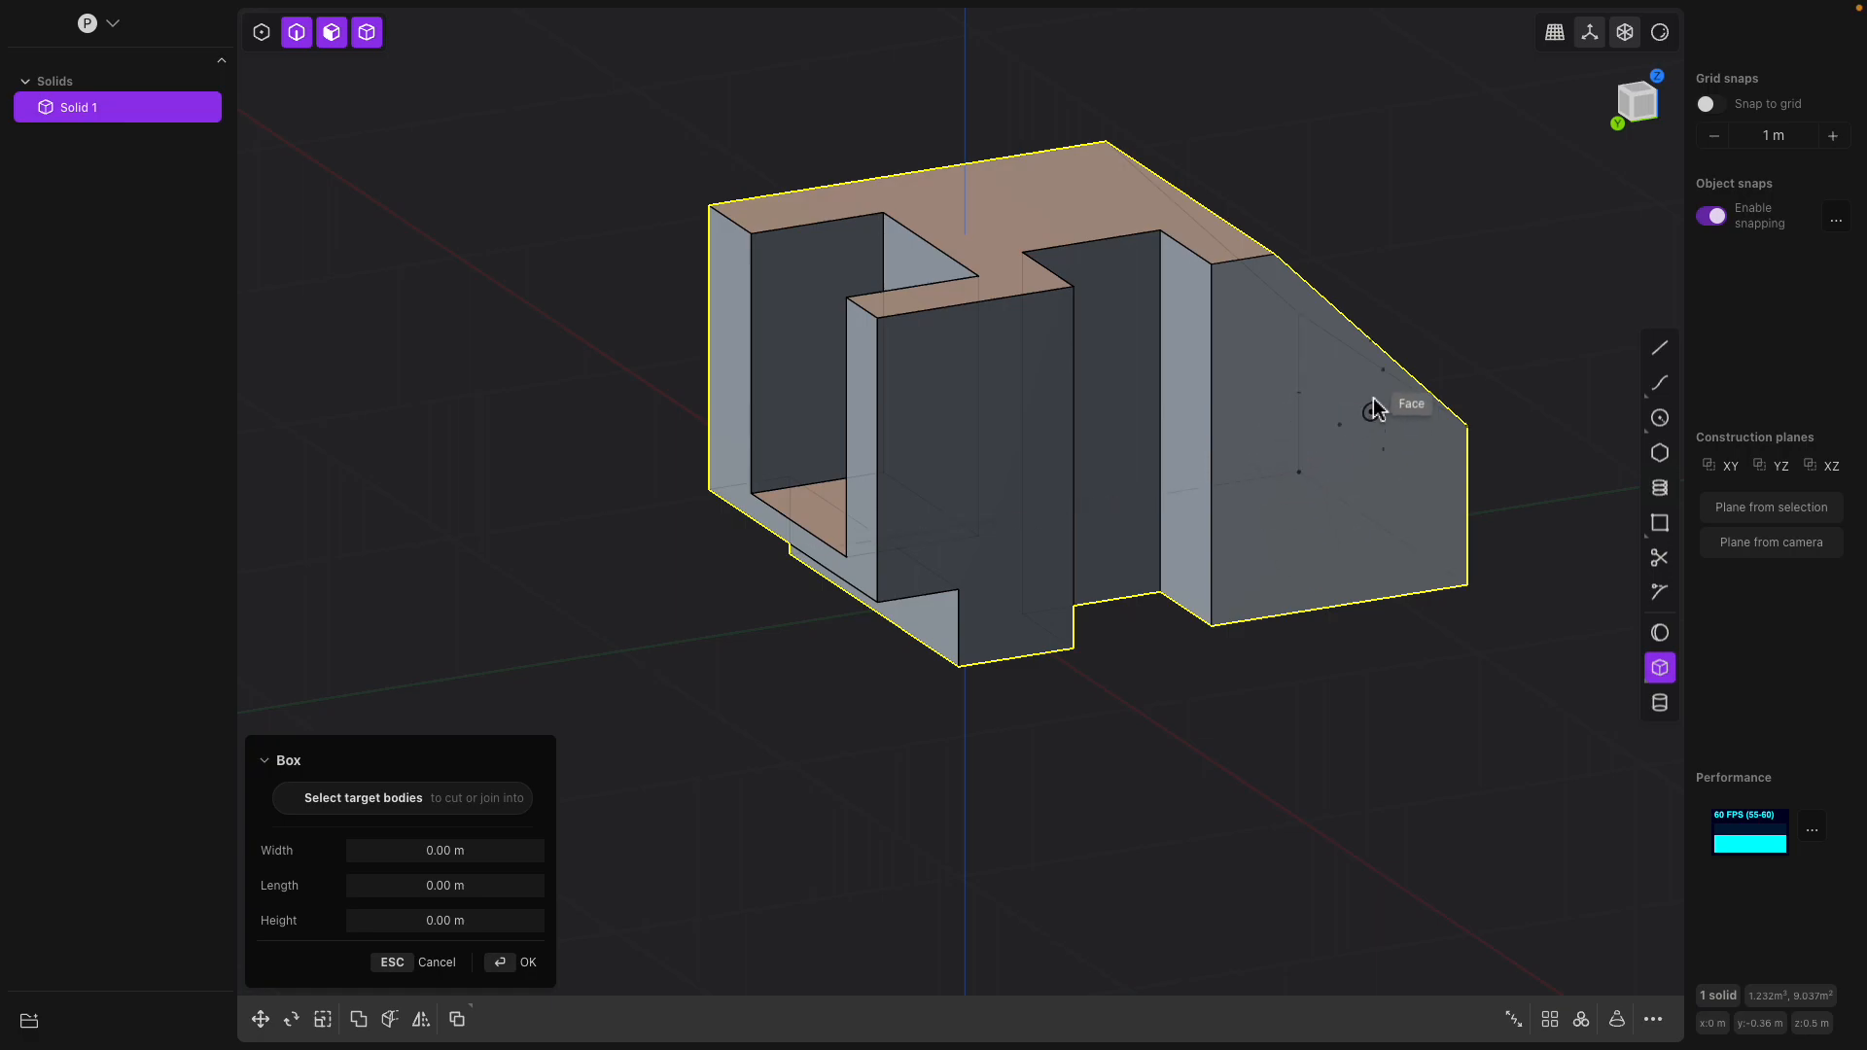
{"action": "key", "text": "Escape"}
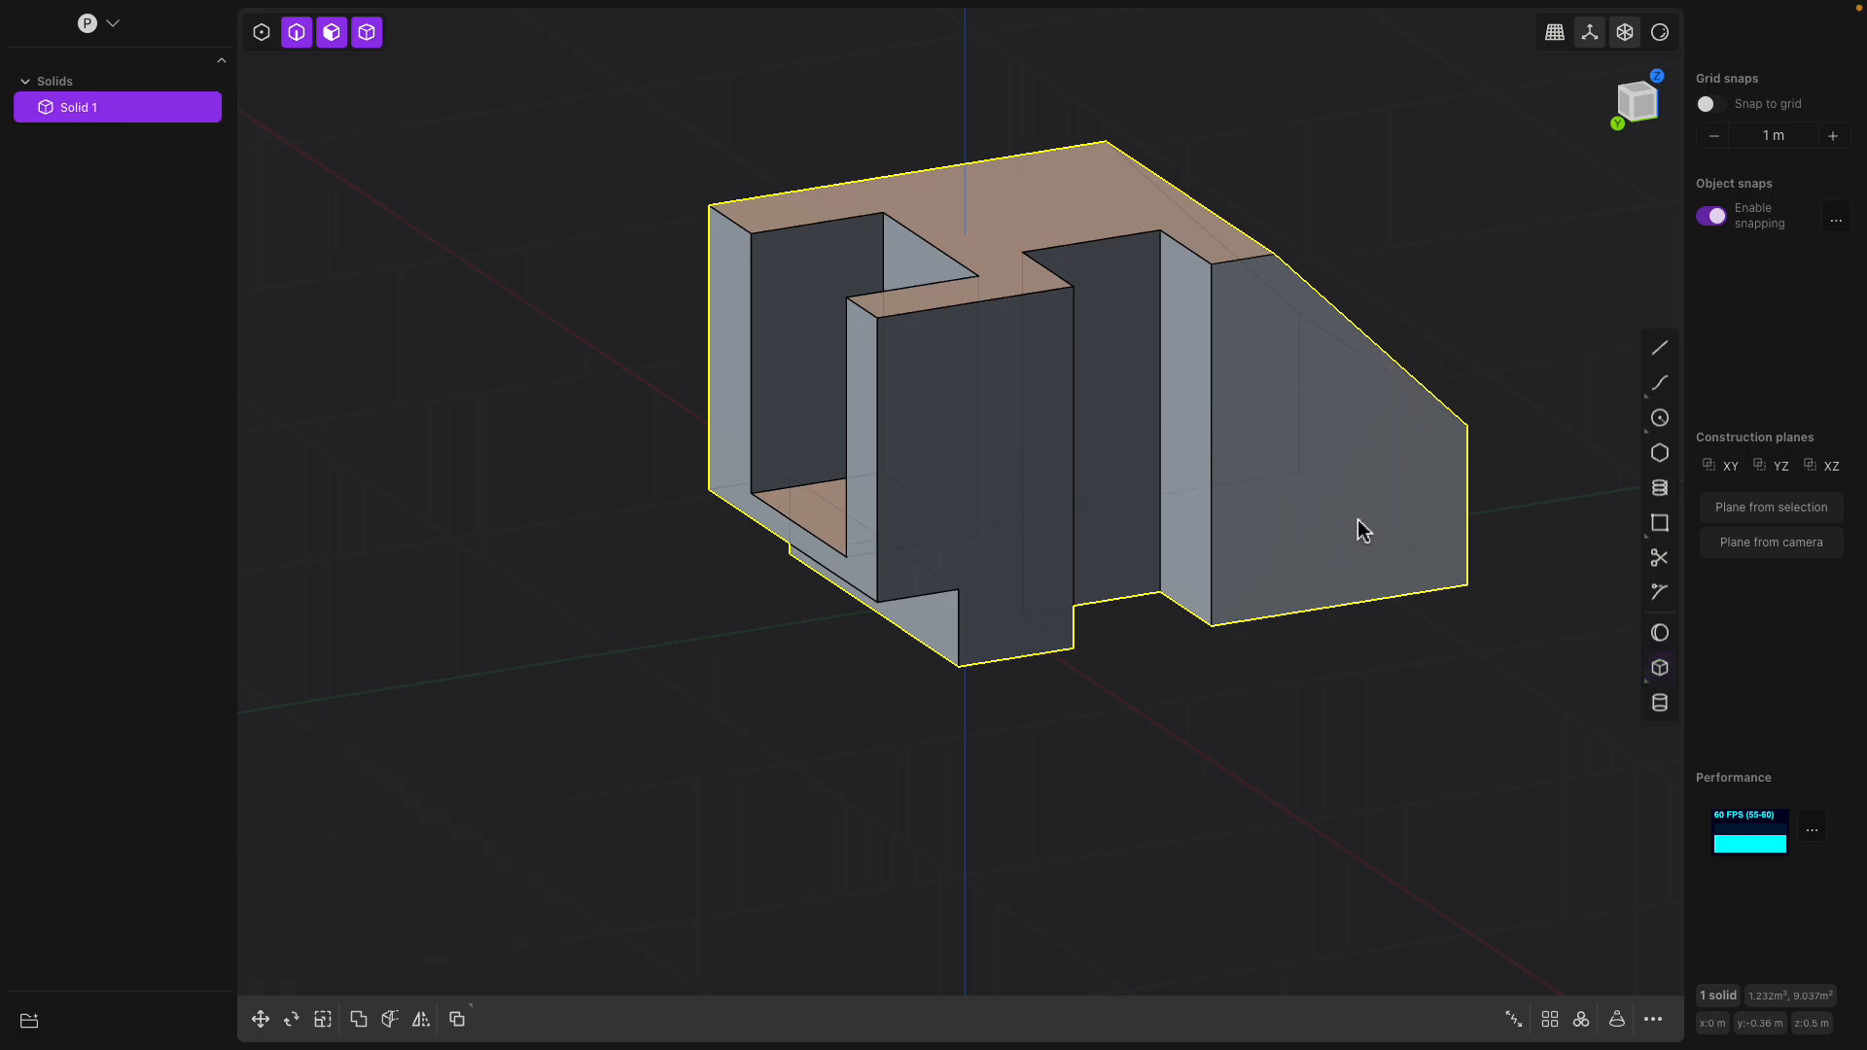
{"action": "left_click", "coordinate": [332, 32]}
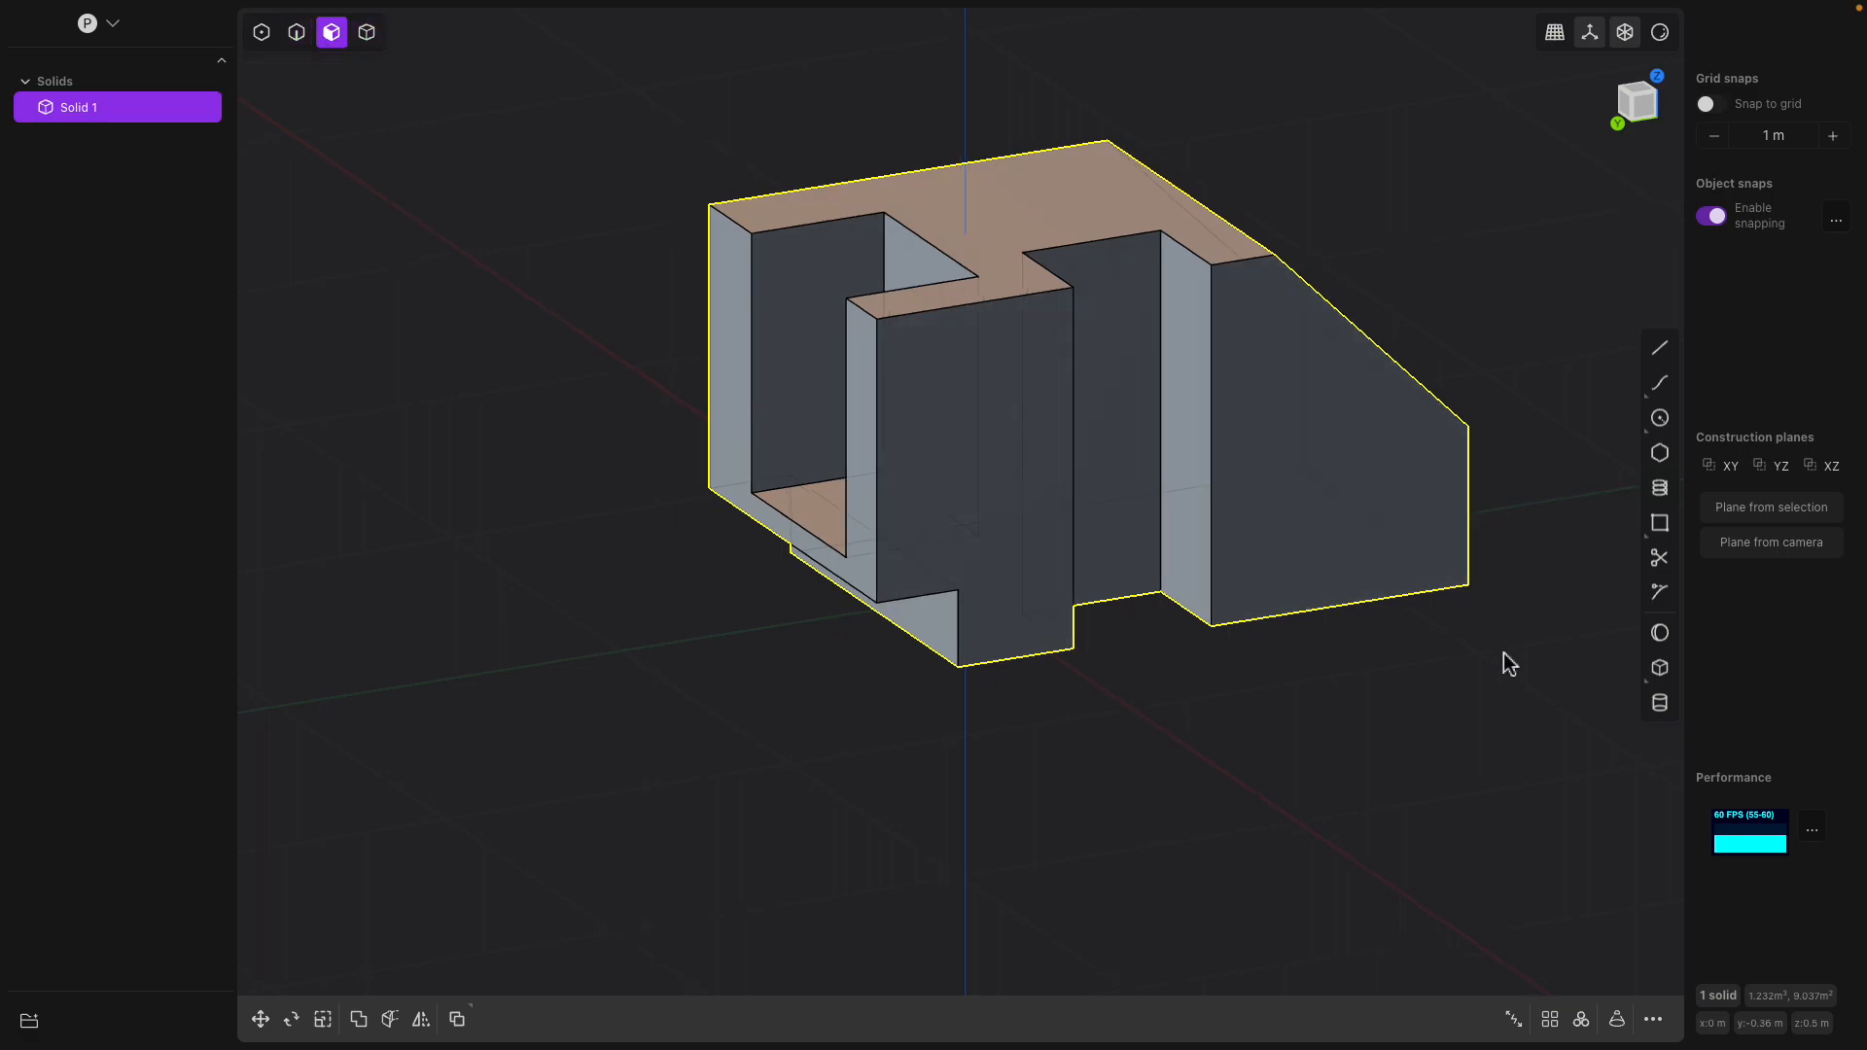
{"action": "left_click", "coordinate": [1658, 669]}
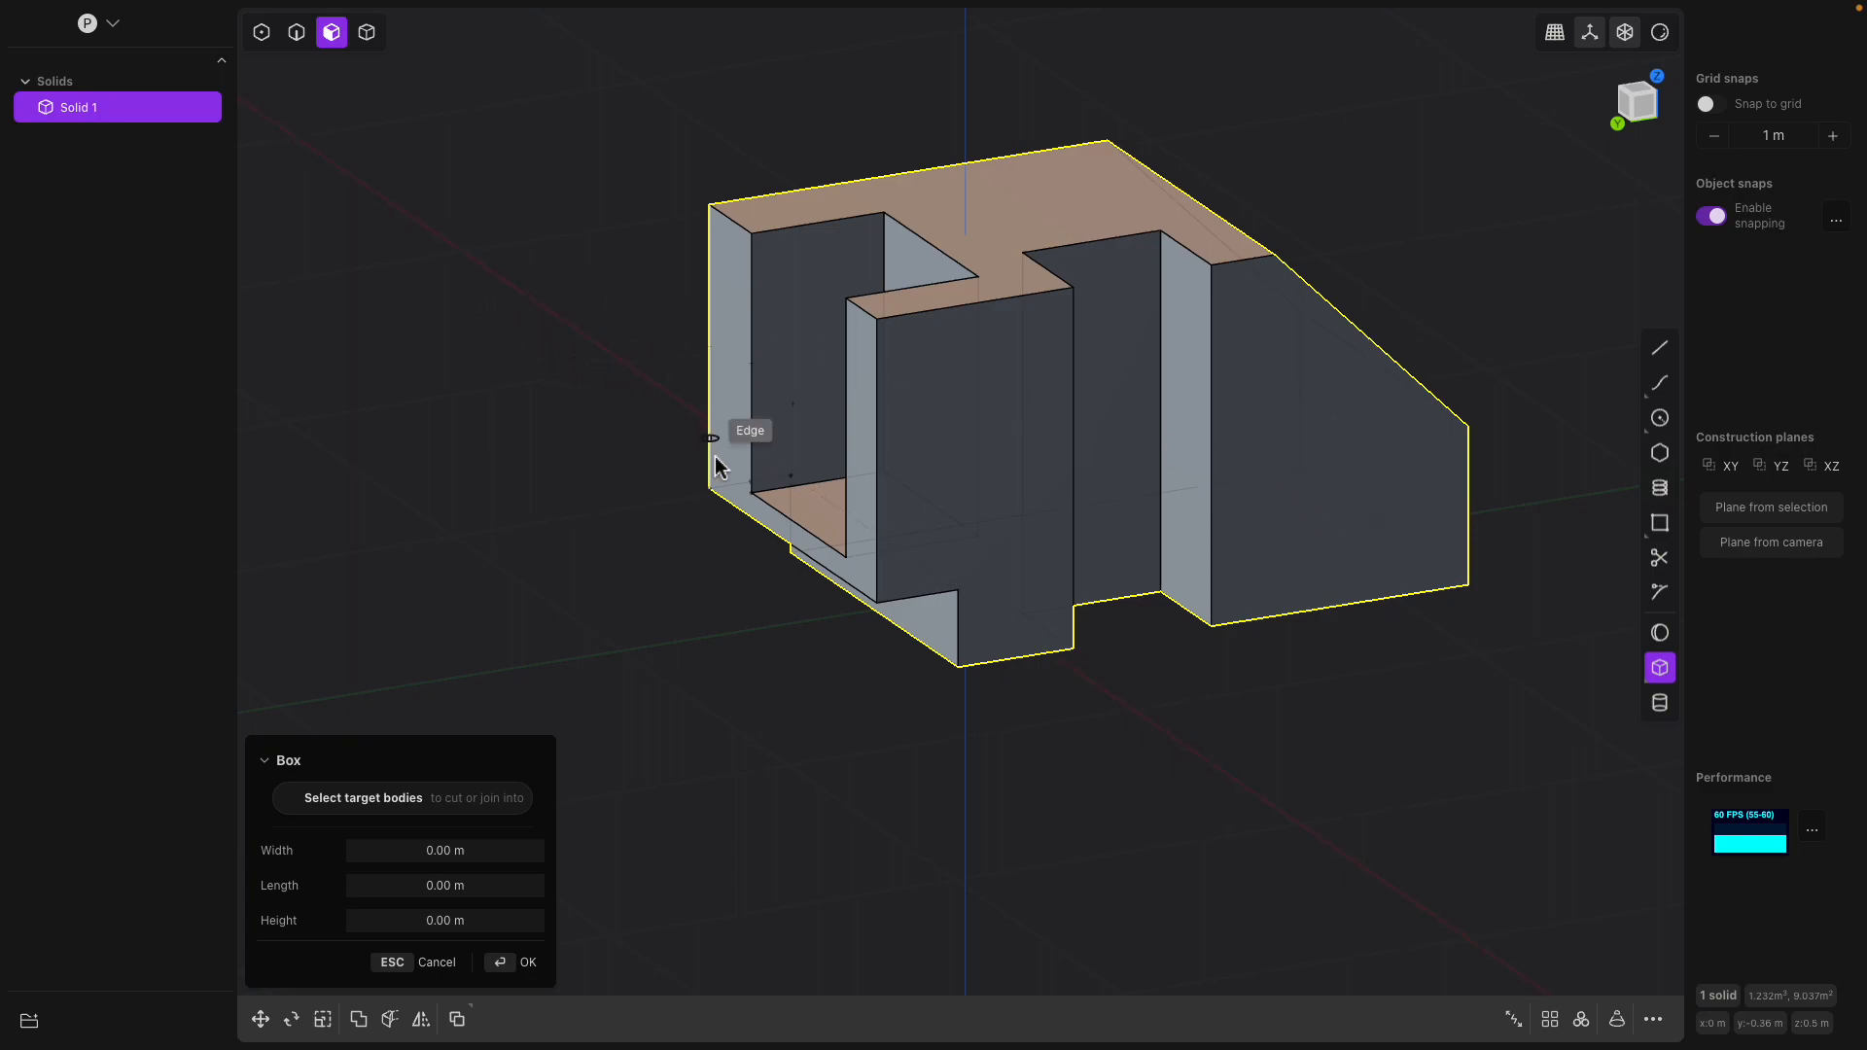
{"action": "key", "text": "Escape"}
Enable all selection modes together: control points, edges, faces and solids
{"action": "scroll", "coordinate": [1099, 607], "scroll_direction": "up", "scroll_amount": 2}
{"action": "middle_click_drag", "start_coordinate": [1103, 607], "coordinate": [1031, 649], "text": "shift"}
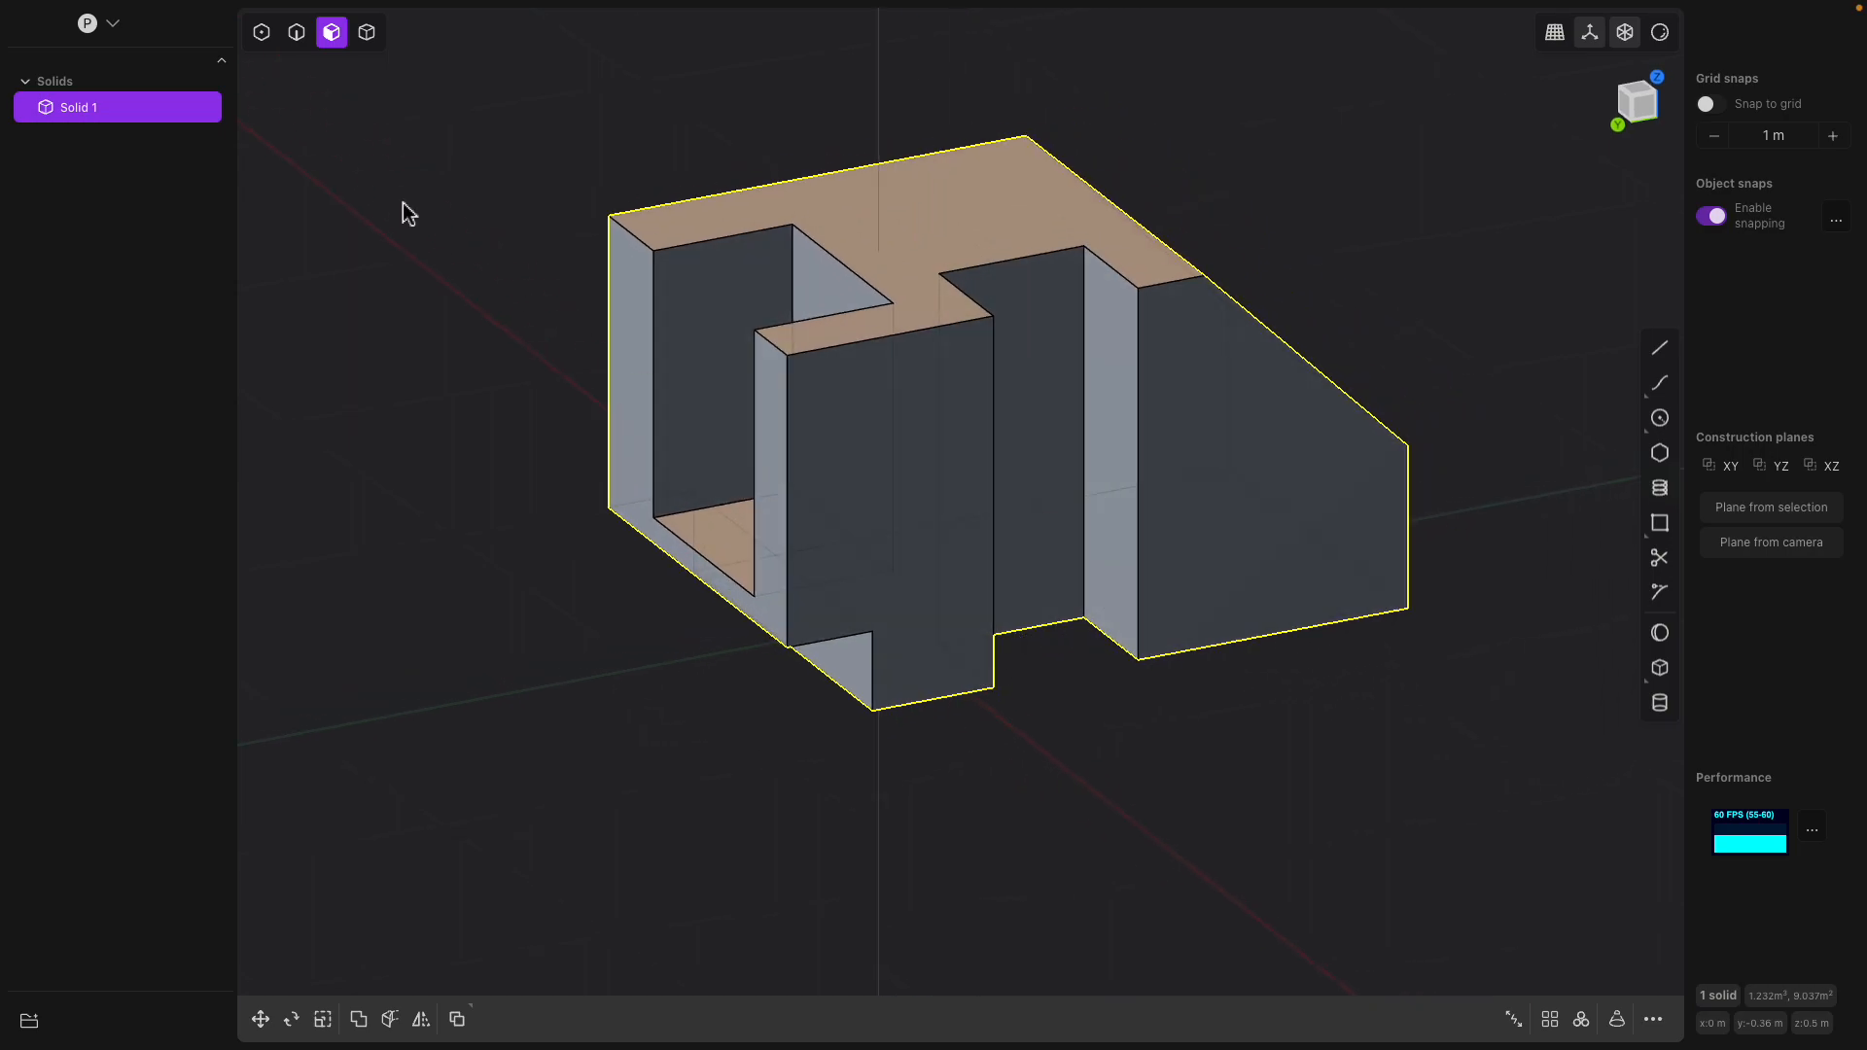
{"action": "key", "text": "5"}
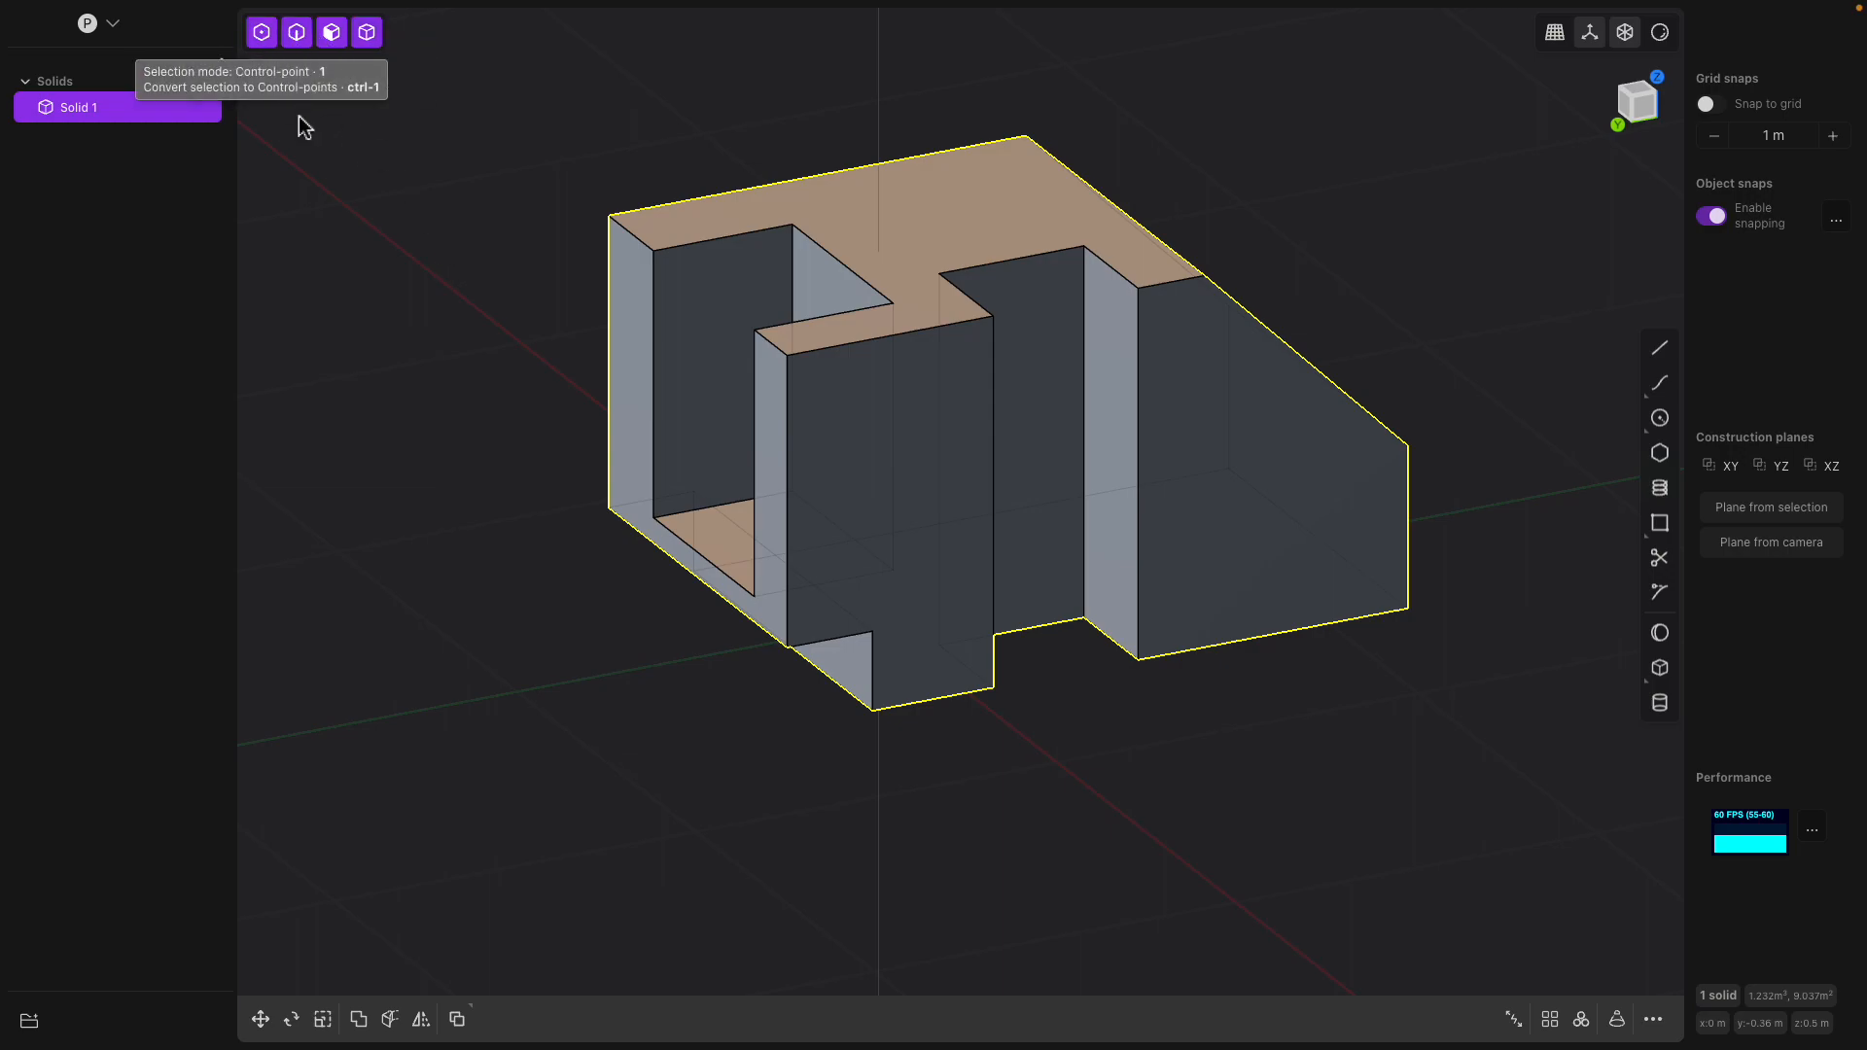
Save the model as a new file named demo2.plasticity
{"action": "left_click", "coordinate": [141, 11]}
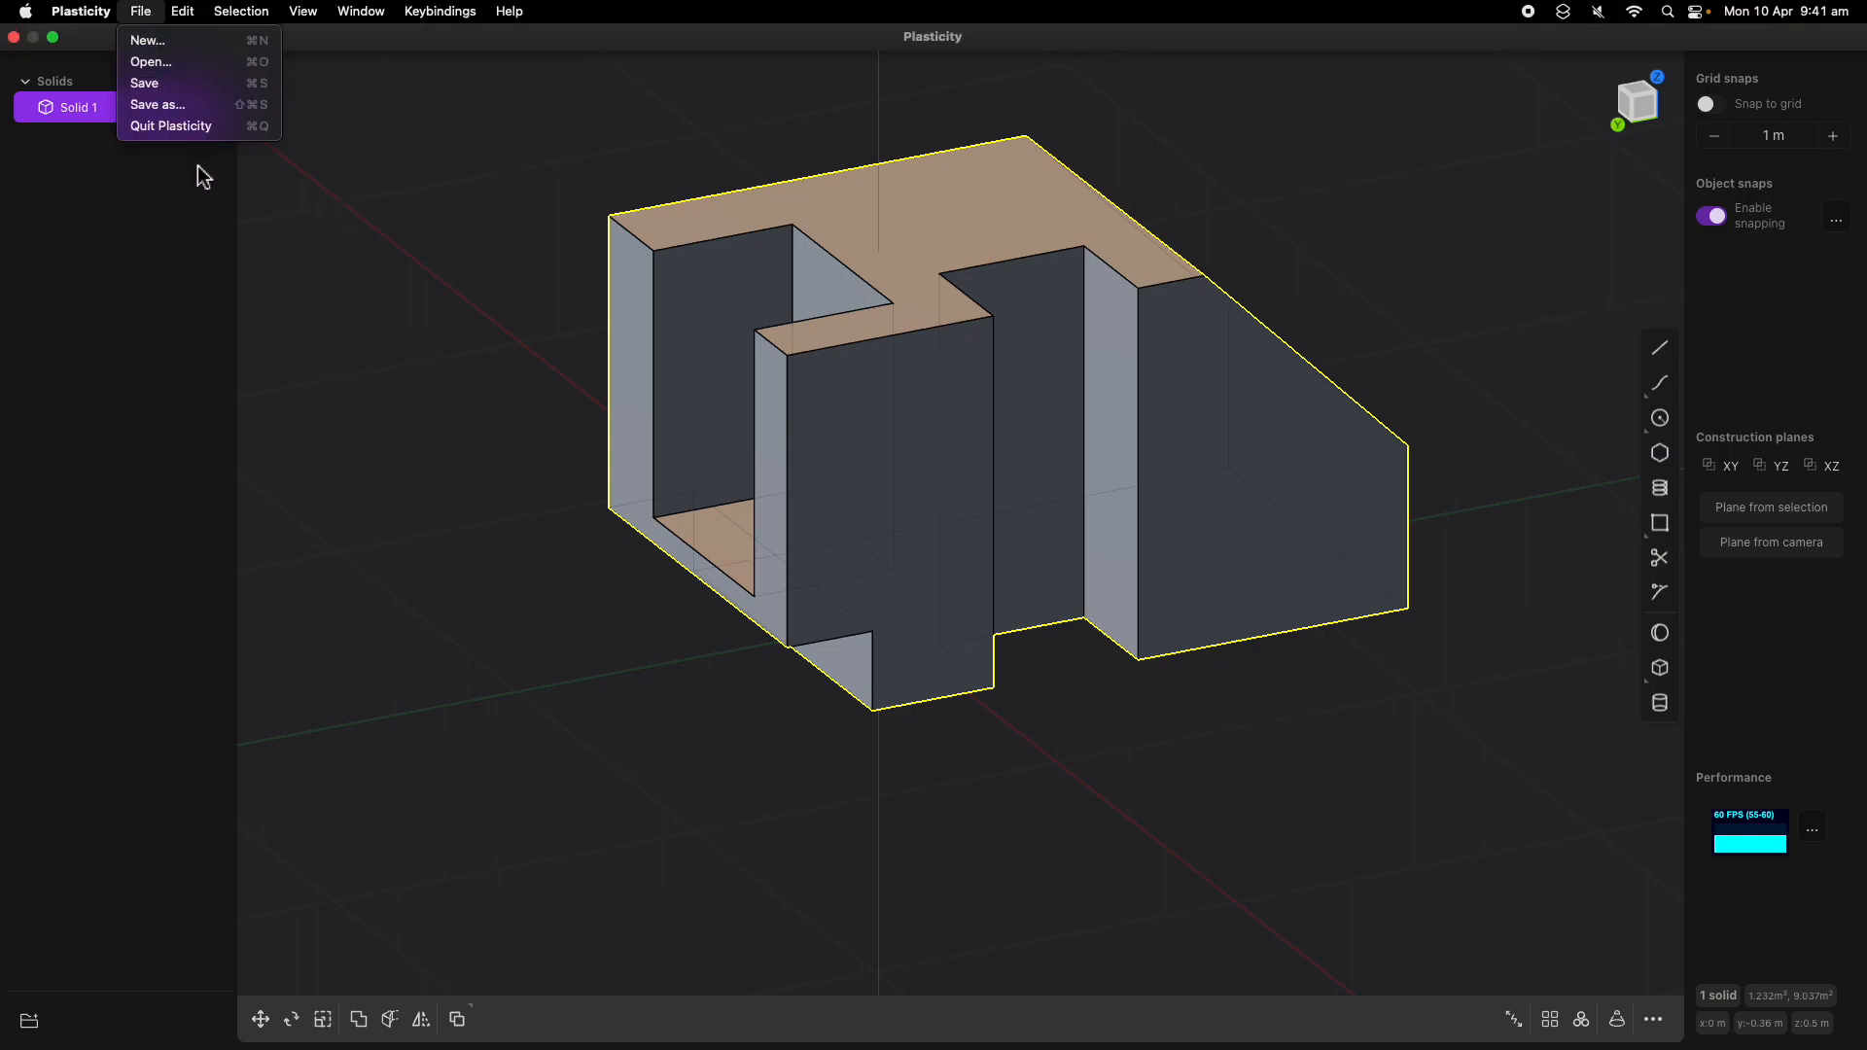
{"action": "left_click", "coordinate": [156, 104]}
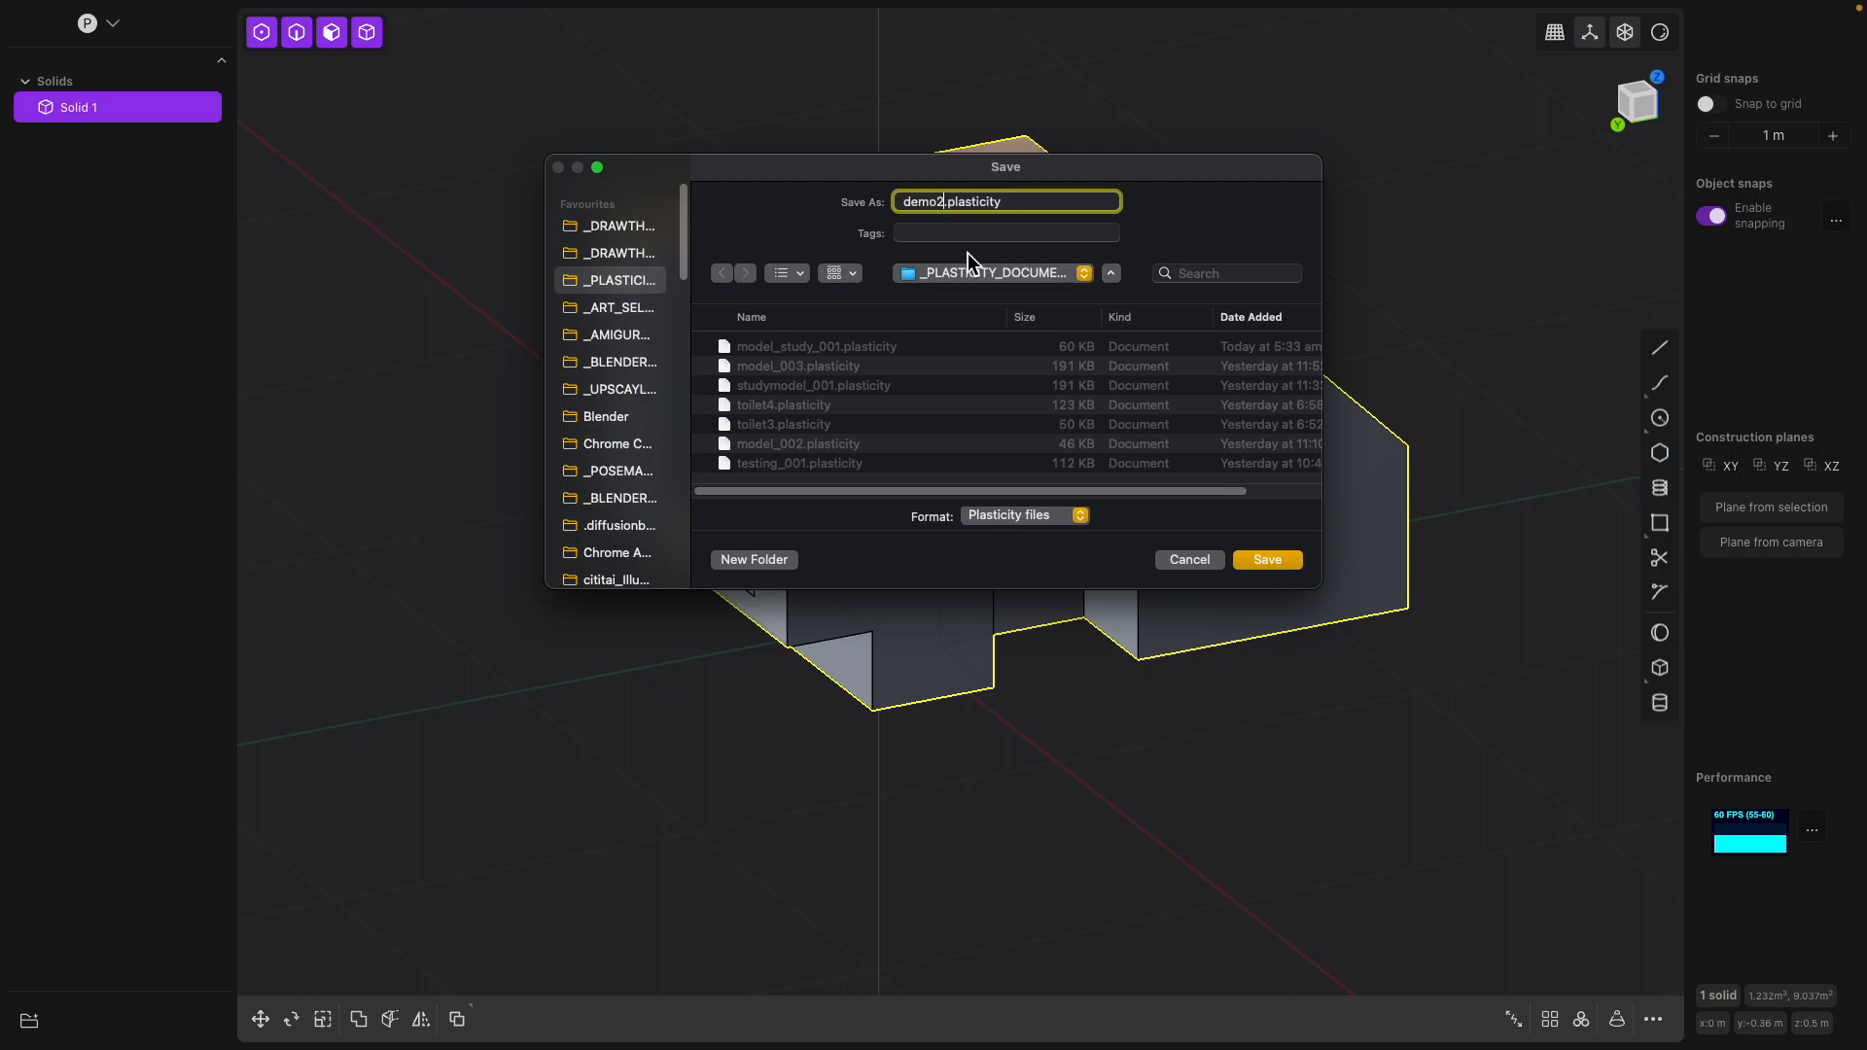
{"action": "key", "text": "Return"}
Cut a box about 0.46 by 0.39 m and 2.39 m deep from the long side face at its lower edge below the slope
{"action": "middle_click_drag", "start_coordinate": [966, 255], "coordinate": [1227, 533]}
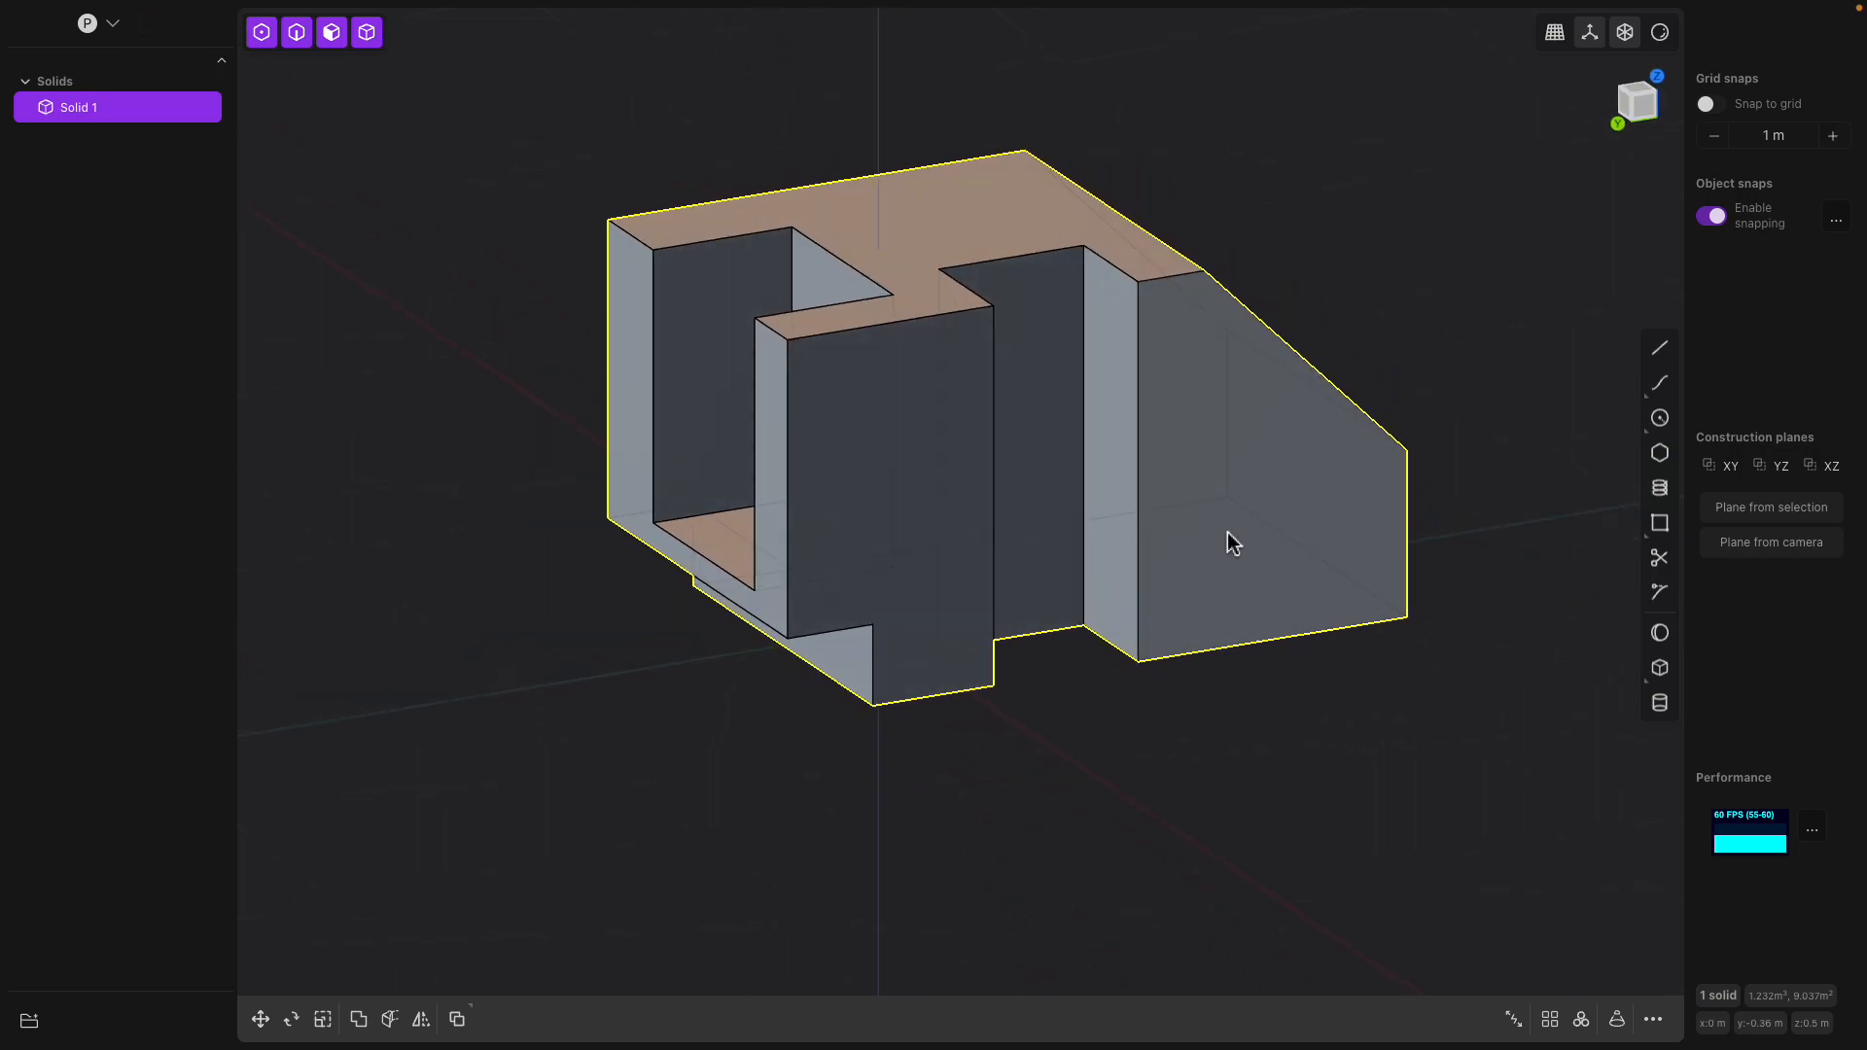
{"action": "key", "text": "b"}
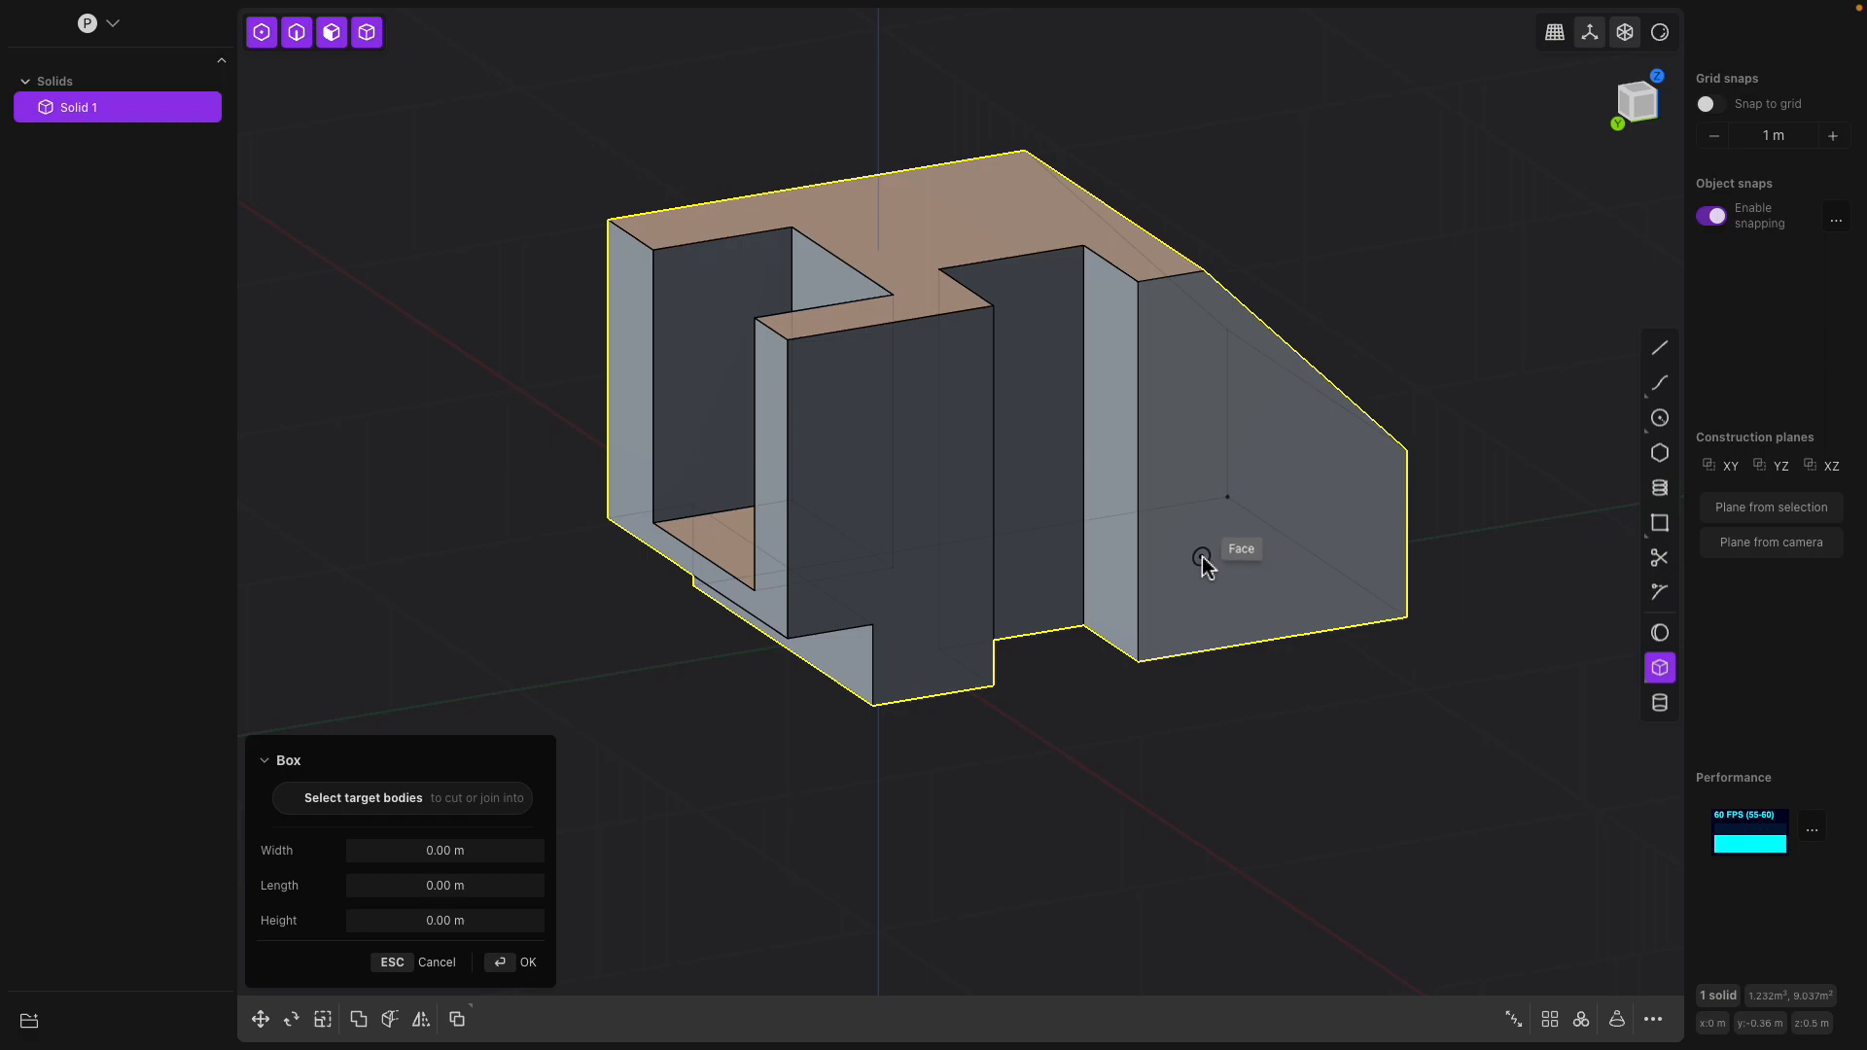
{"action": "left_click", "coordinate": [1342, 708]}
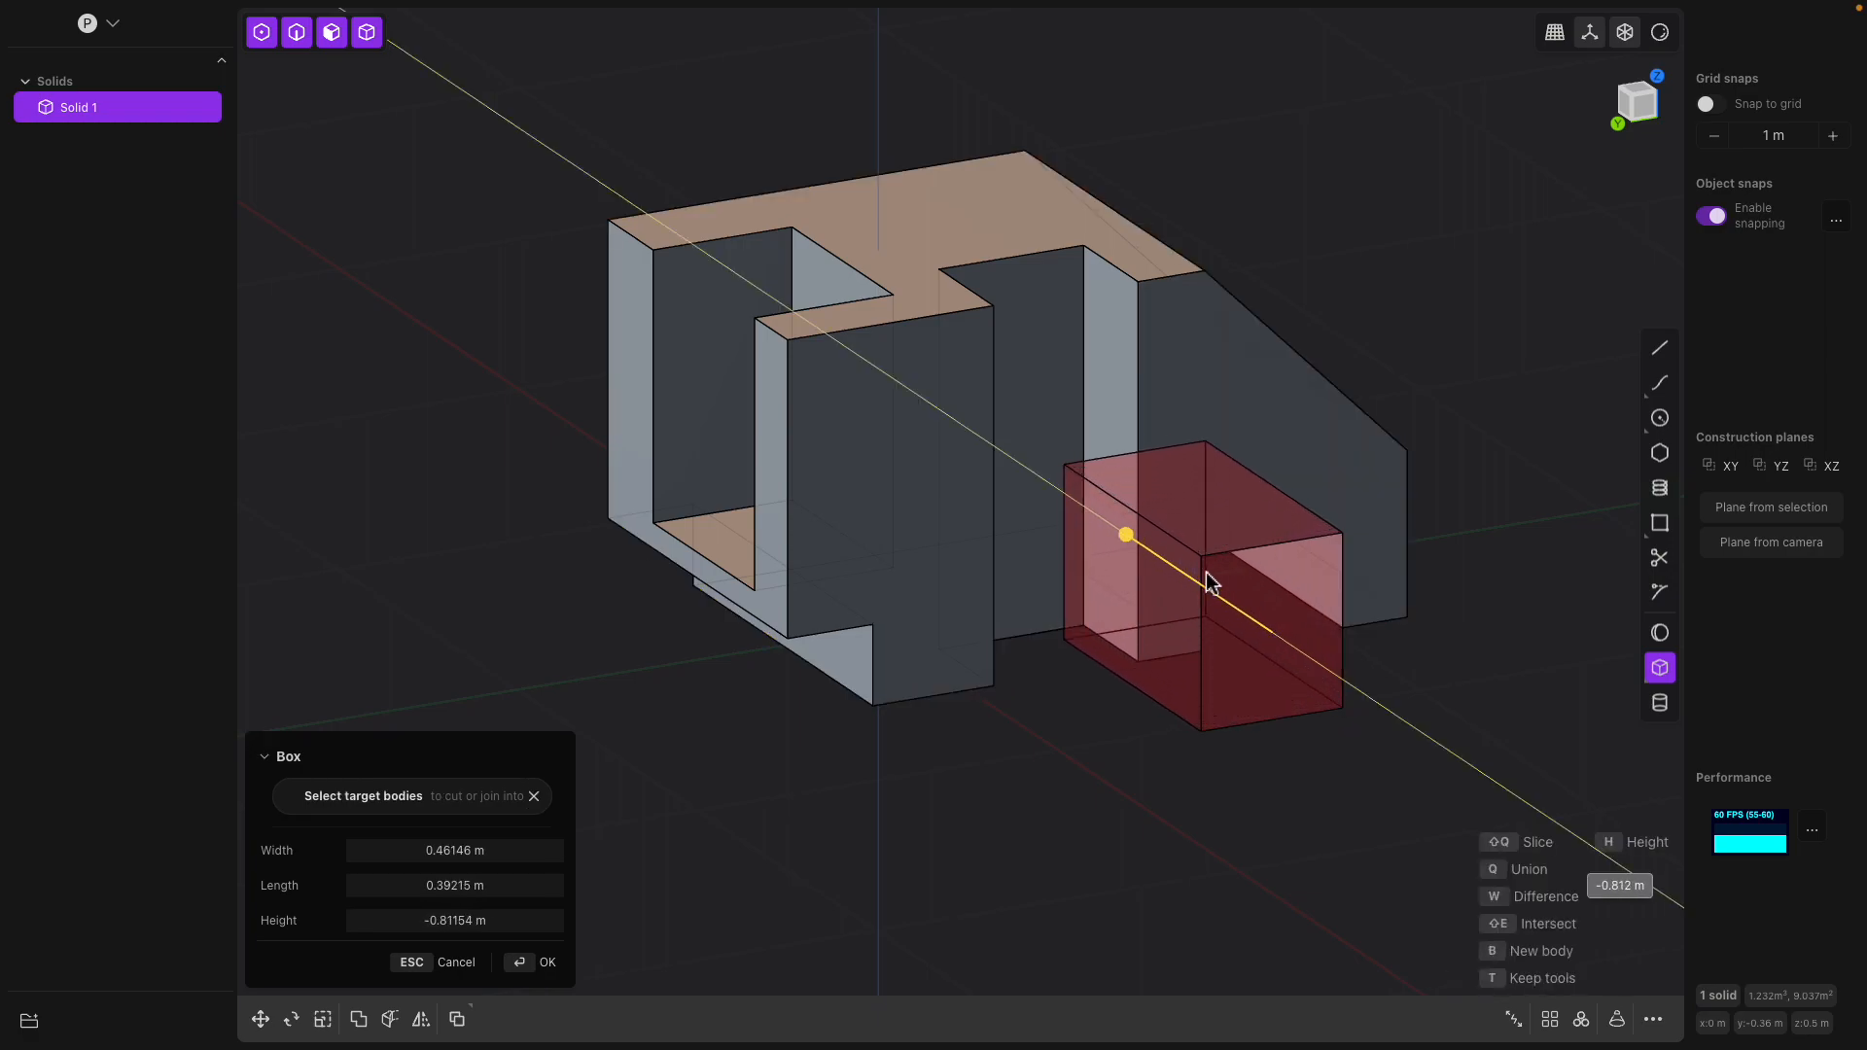
{"action": "left_click", "coordinate": [1023, 371]}
{"action": "middle_click_drag", "start_coordinate": [1023, 372], "coordinate": [1005, 443]}
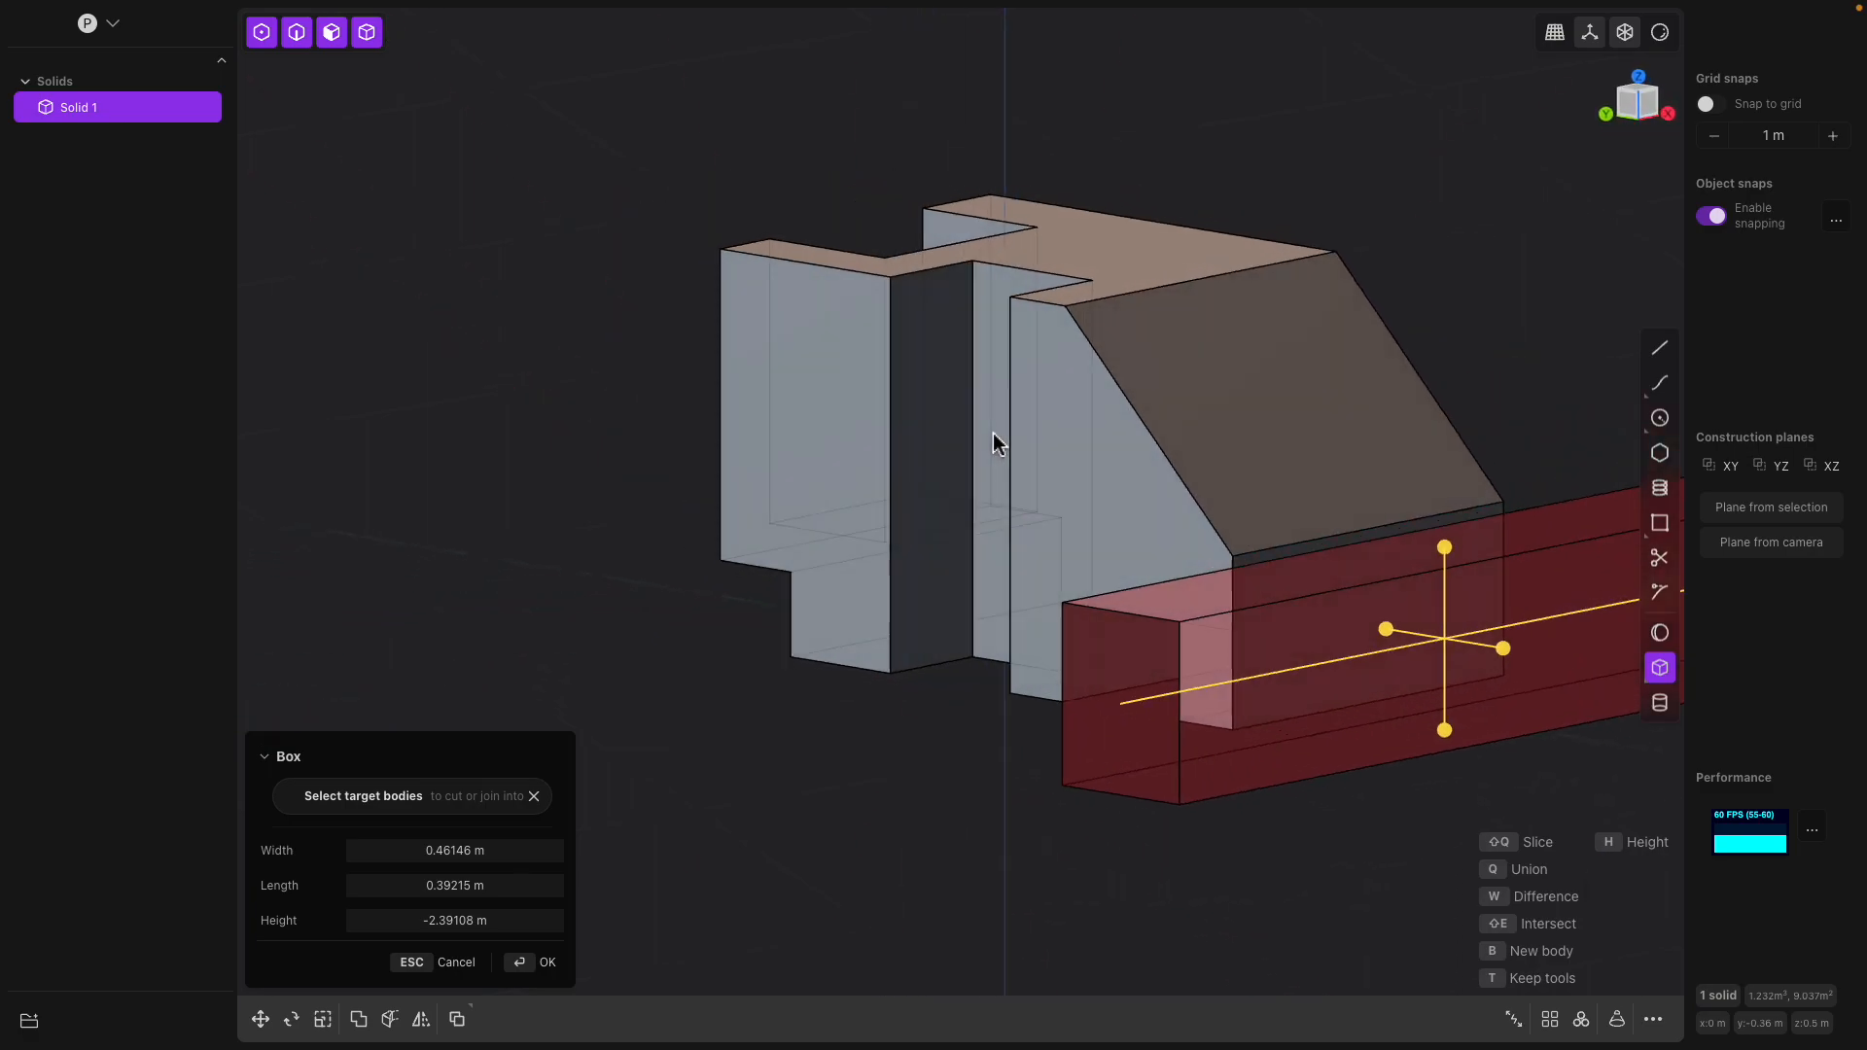
{"action": "key", "text": "Return"}
Join a box with a base of about 0.45 by 0.71 m onto the sloped face, overhanging its side edge
{"action": "middle_click_drag", "start_coordinate": [1262, 458], "coordinate": [1083, 408]}
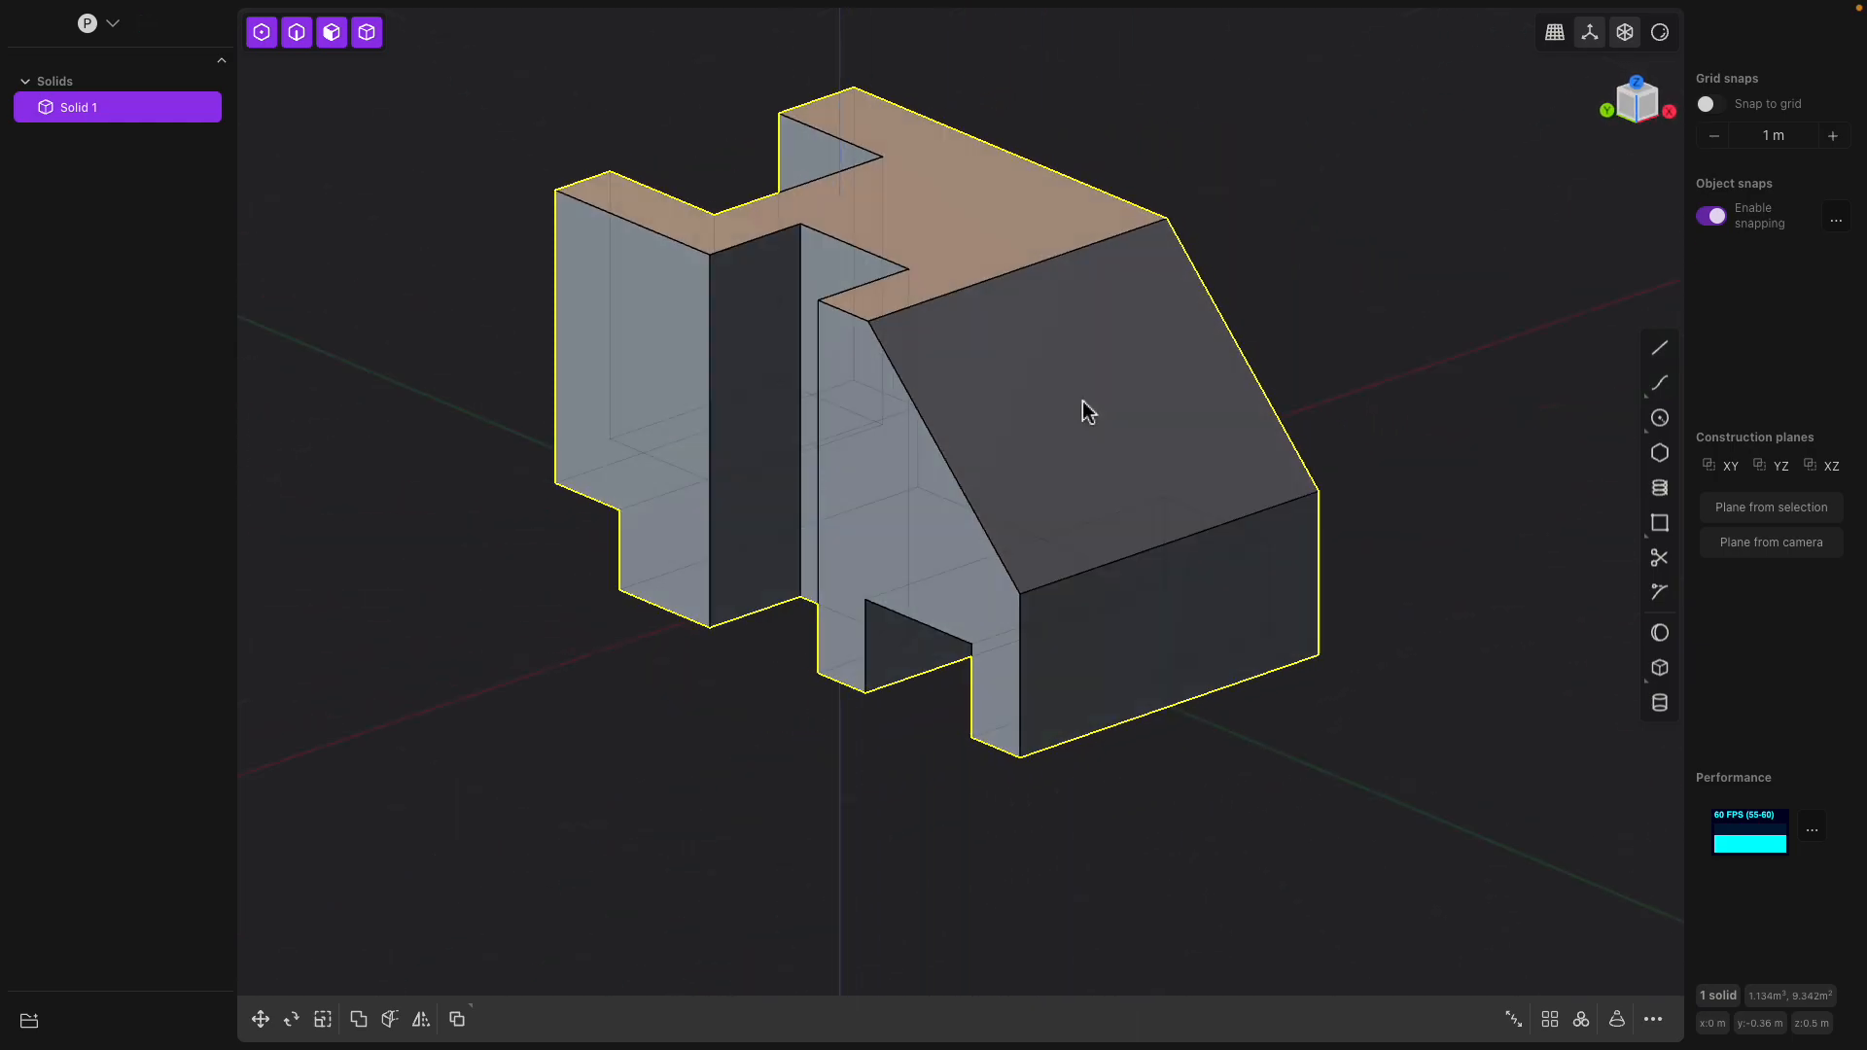
{"action": "left_click", "coordinate": [1659, 671]}
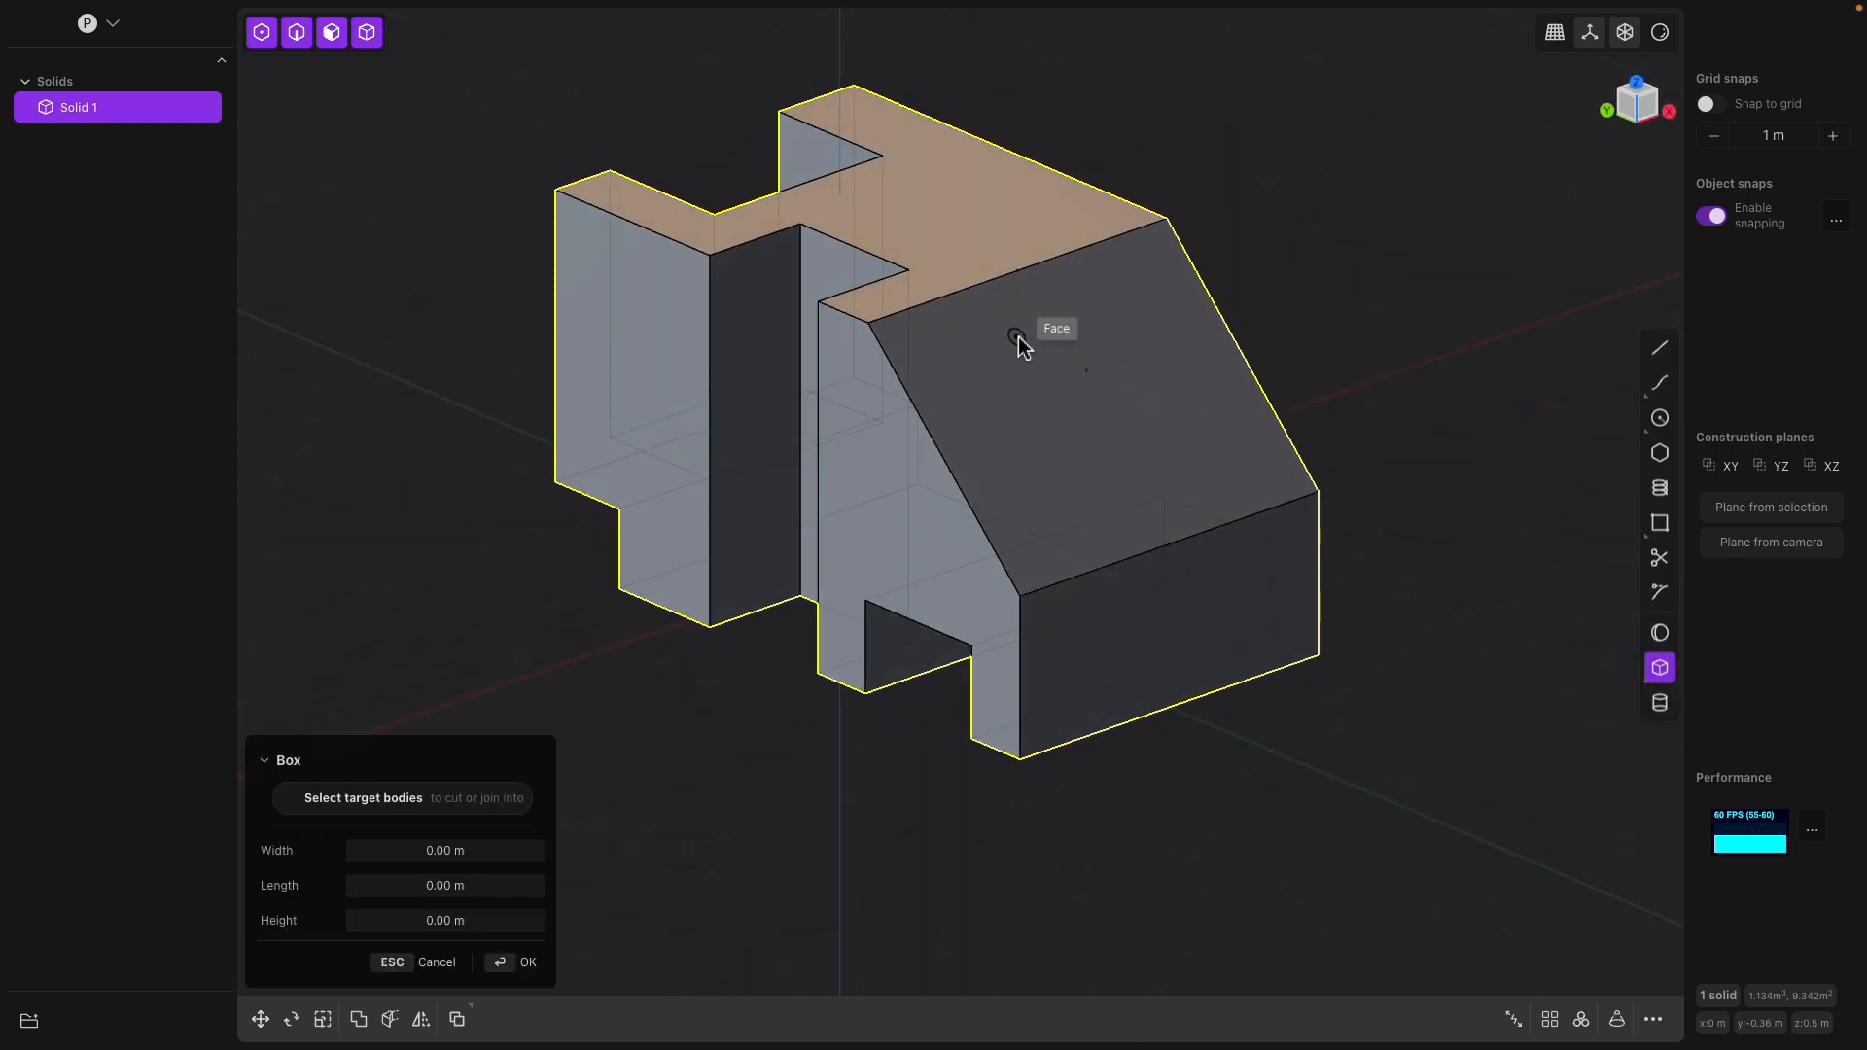
{"action": "left_click", "coordinate": [1320, 418]}
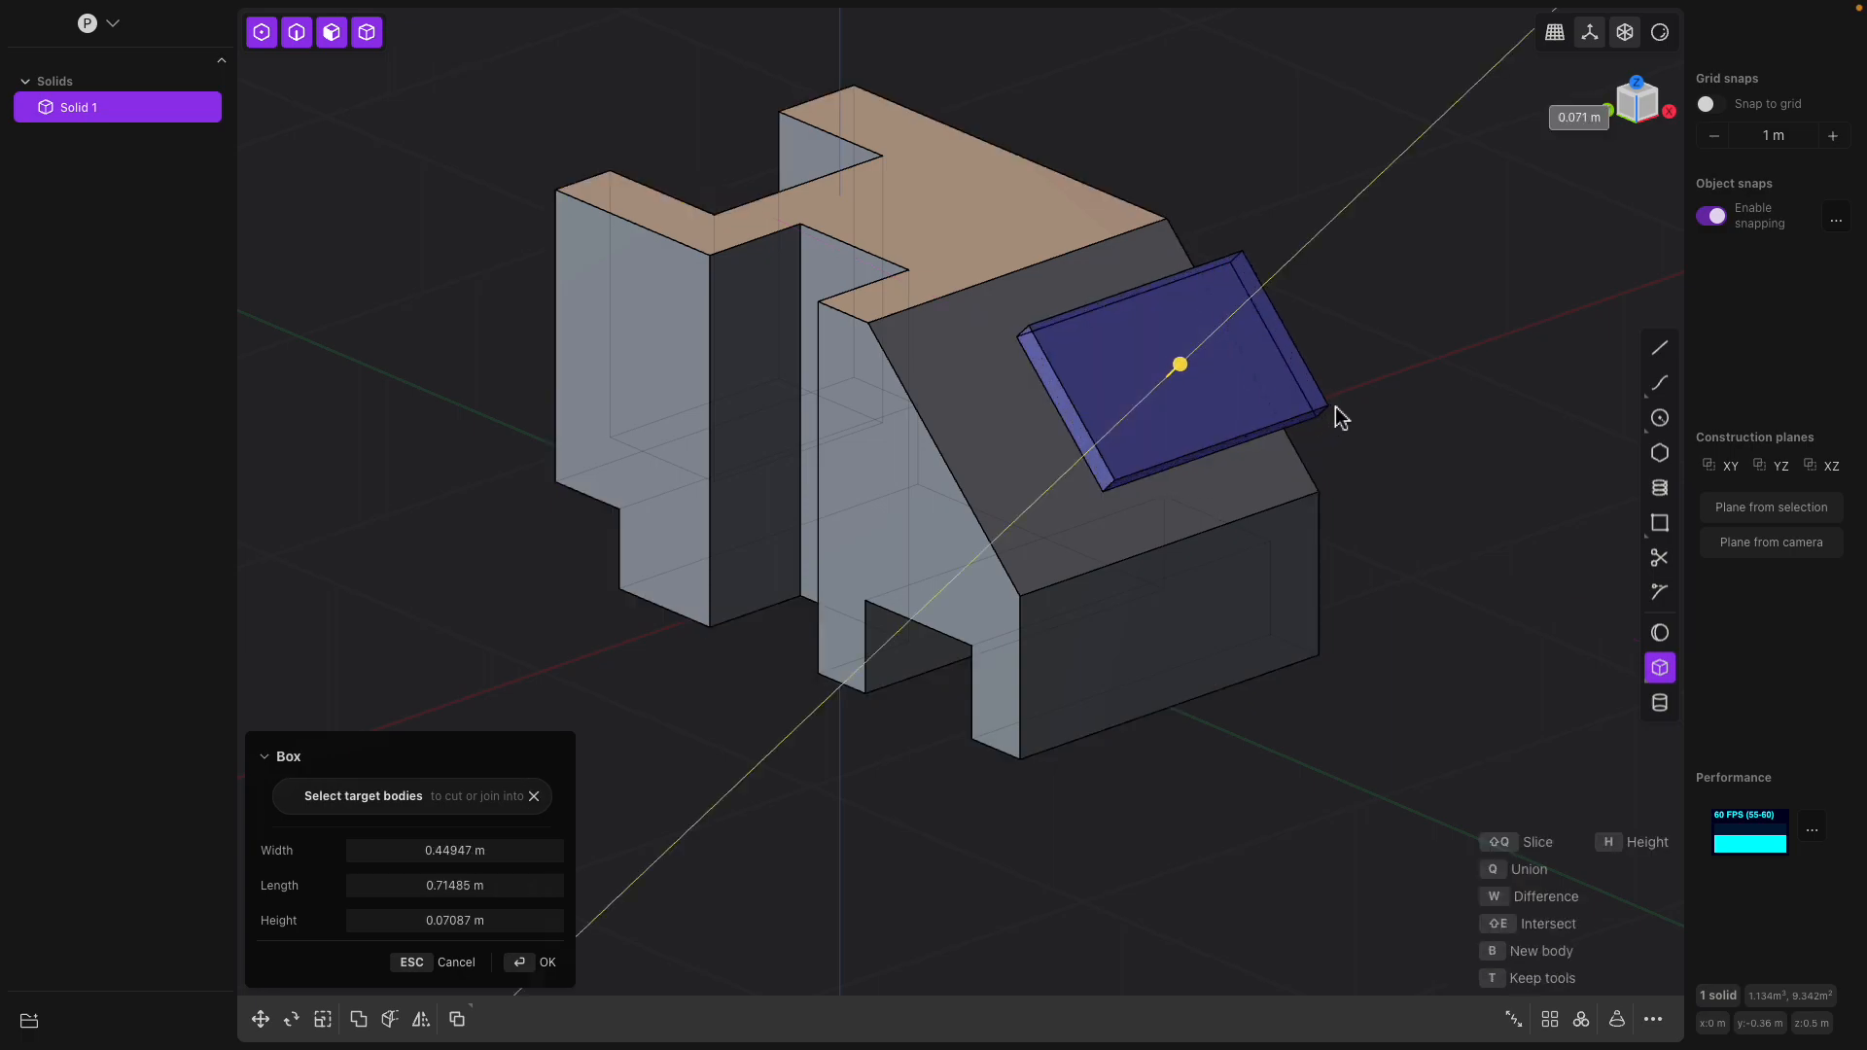
{"action": "left_click", "coordinate": [1404, 361]}
{"action": "key", "text": "Return"}
Cut a box about 0.59 by 0.45 m from the top face at the uncut long side, through the solid's full height
{"action": "middle_click_drag", "start_coordinate": [1400, 429], "coordinate": [1180, 392]}
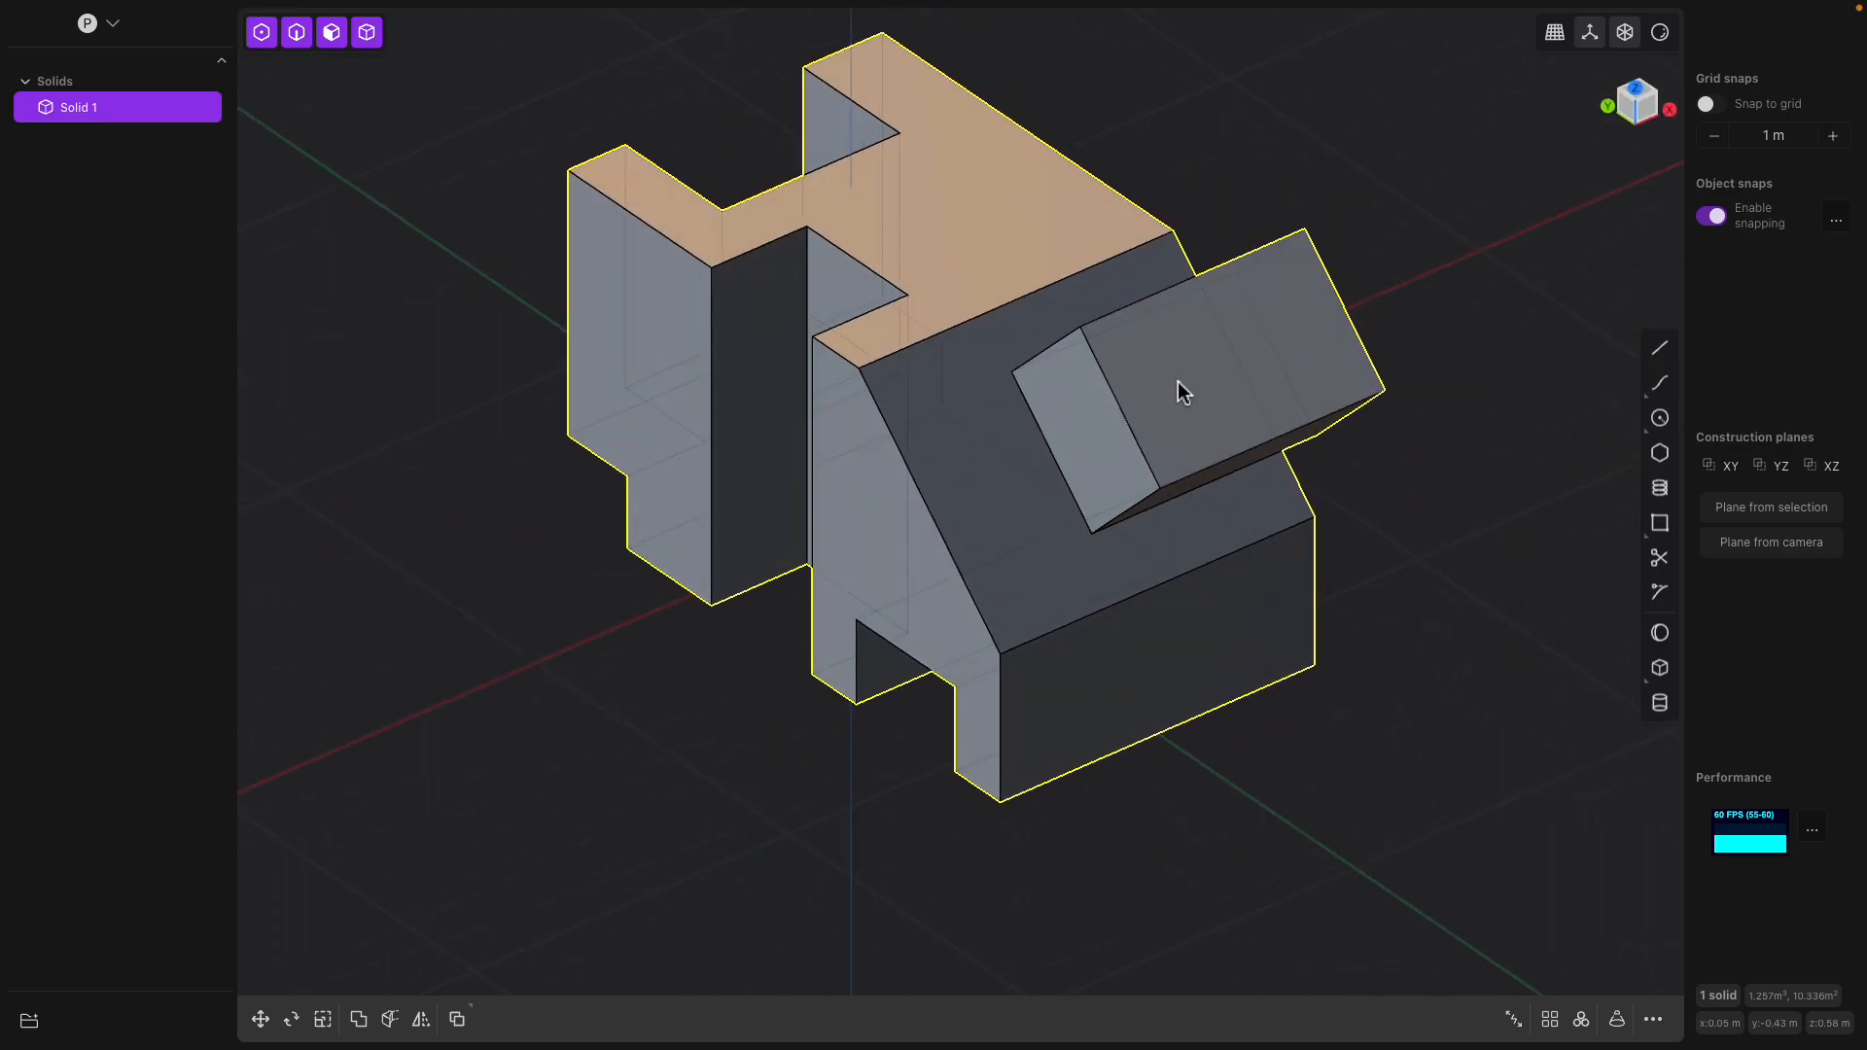
{"action": "middle_click_drag", "start_coordinate": [1004, 259], "coordinate": [1167, 438]}
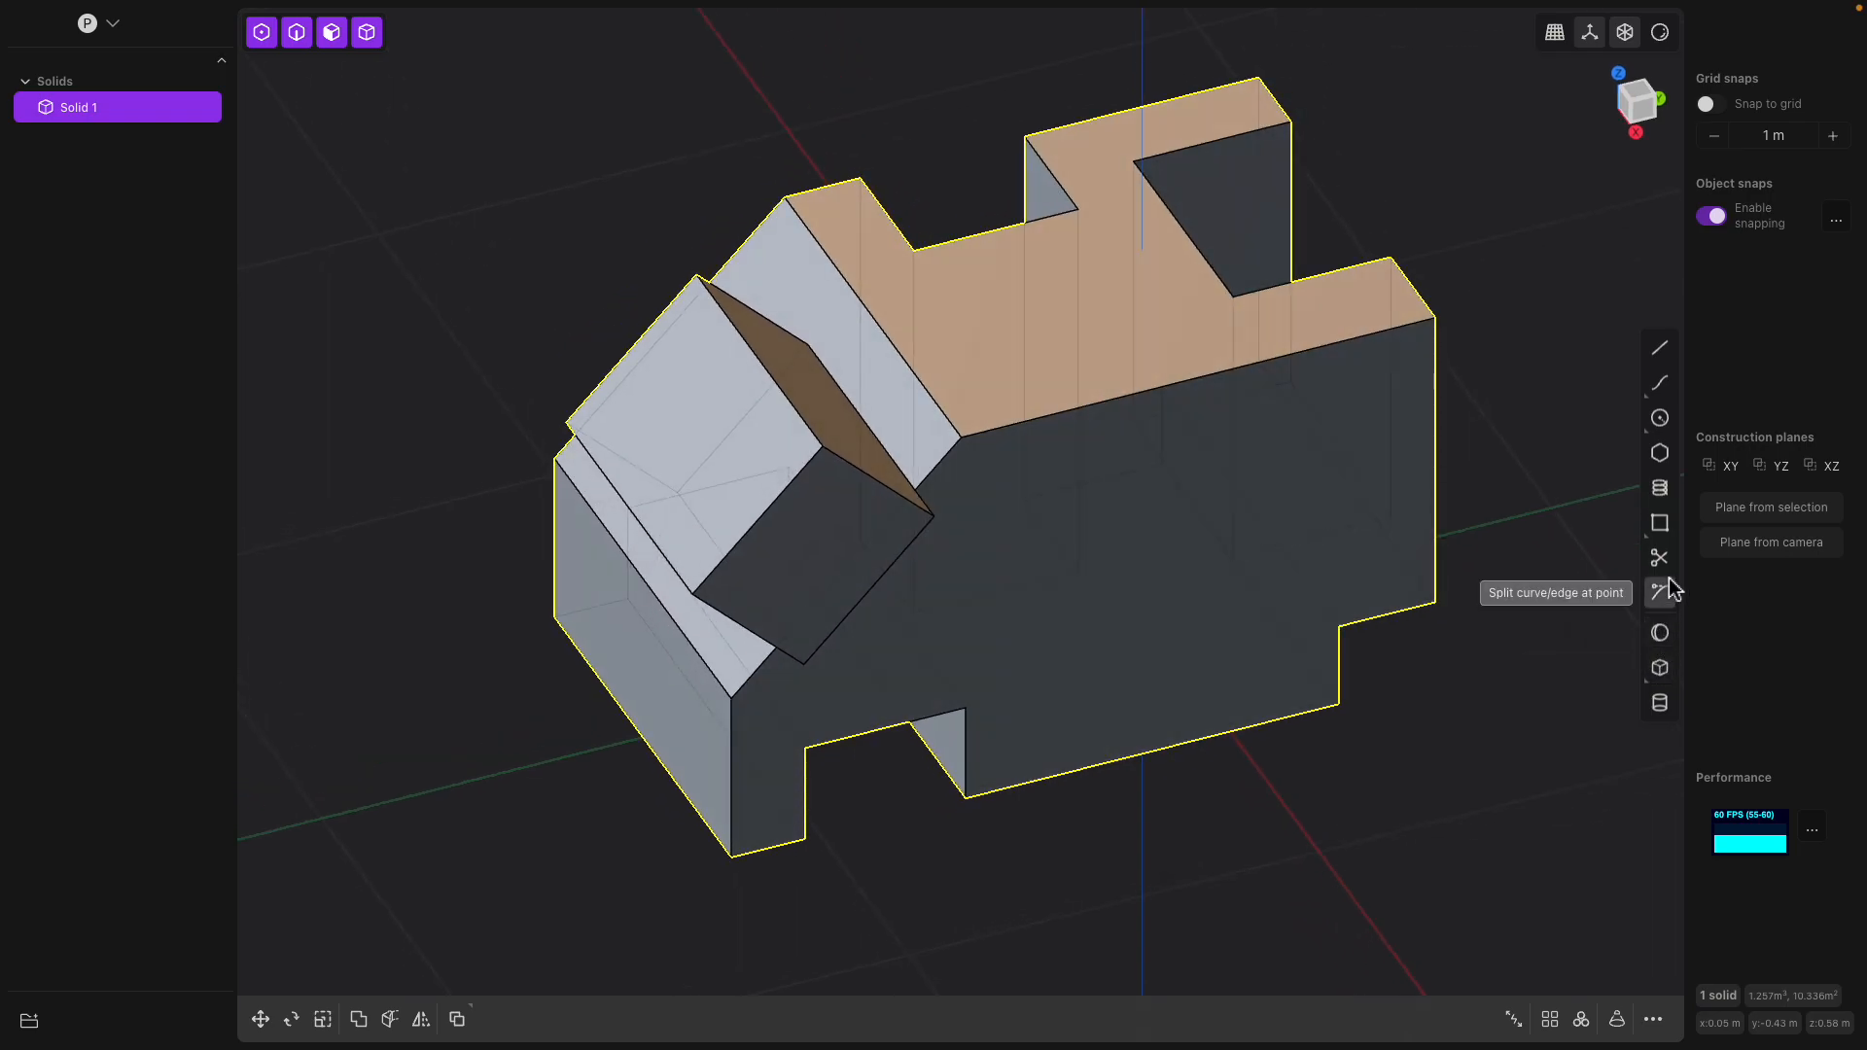
{"action": "left_click", "coordinate": [1661, 671]}
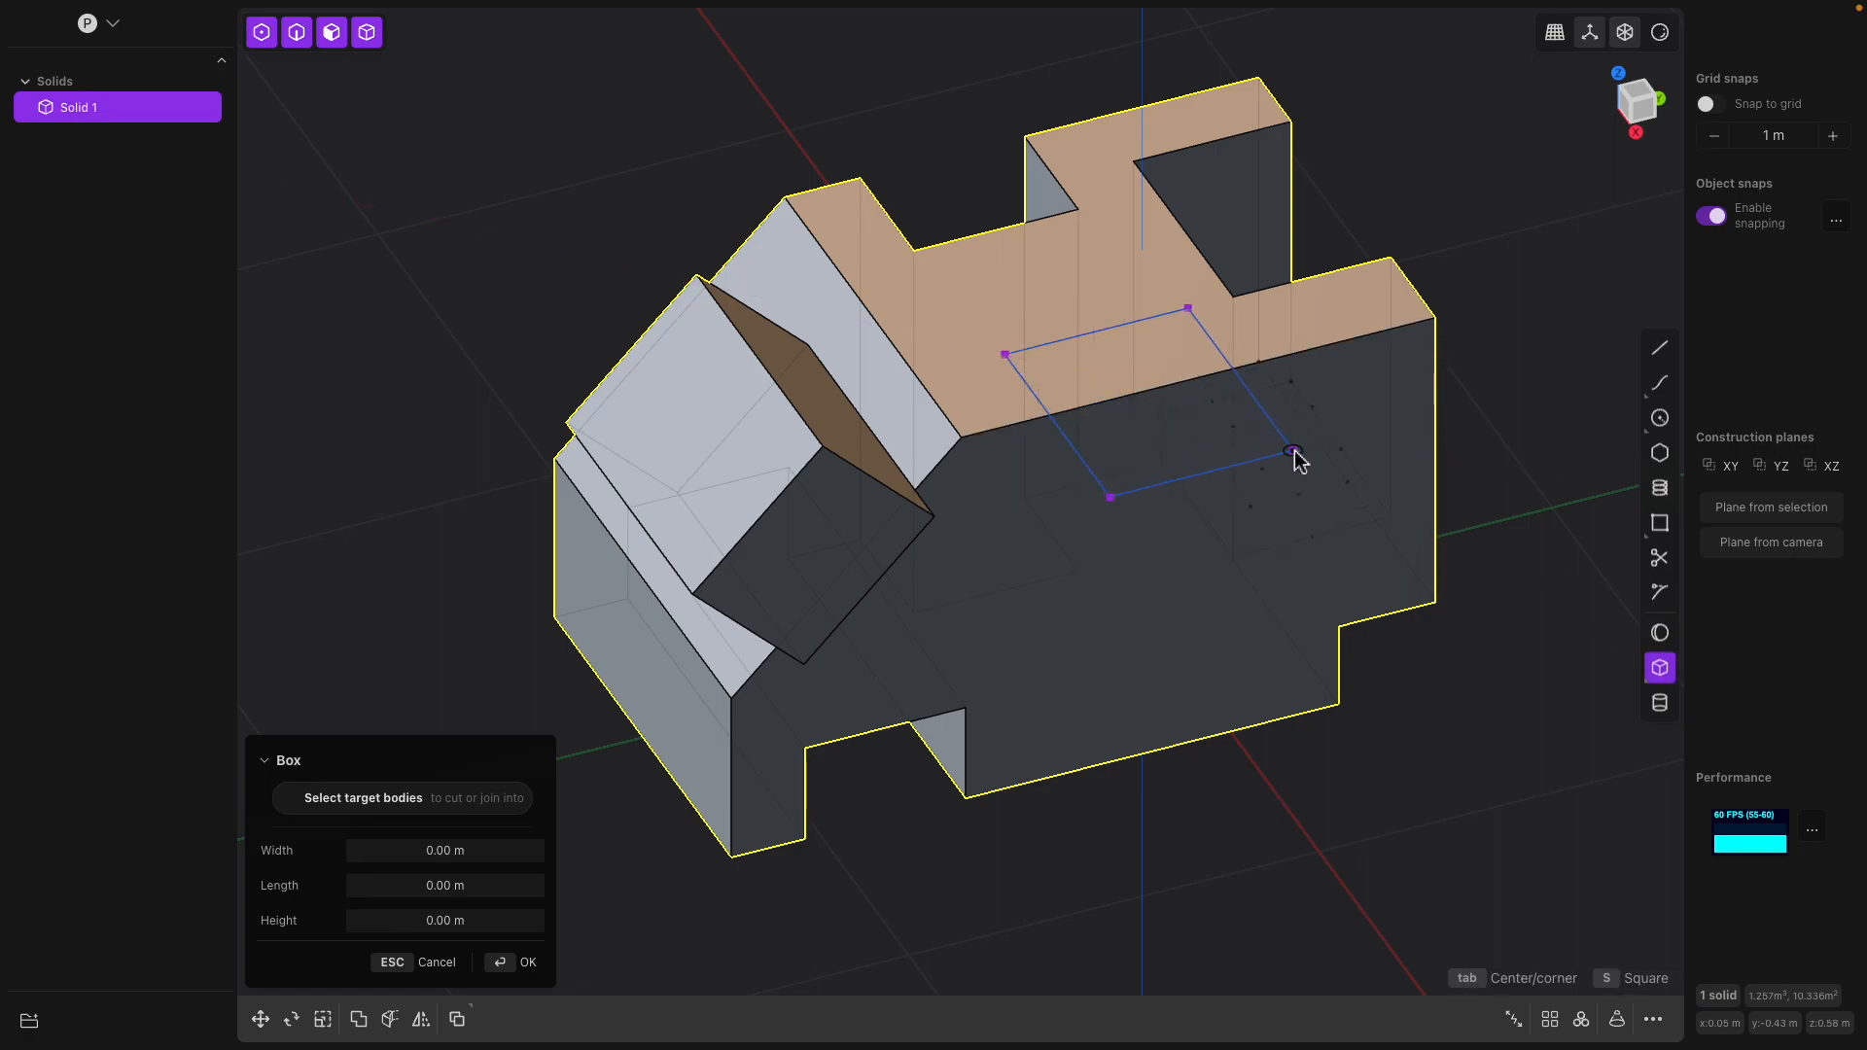
{"action": "left_click", "coordinate": [1294, 453]}
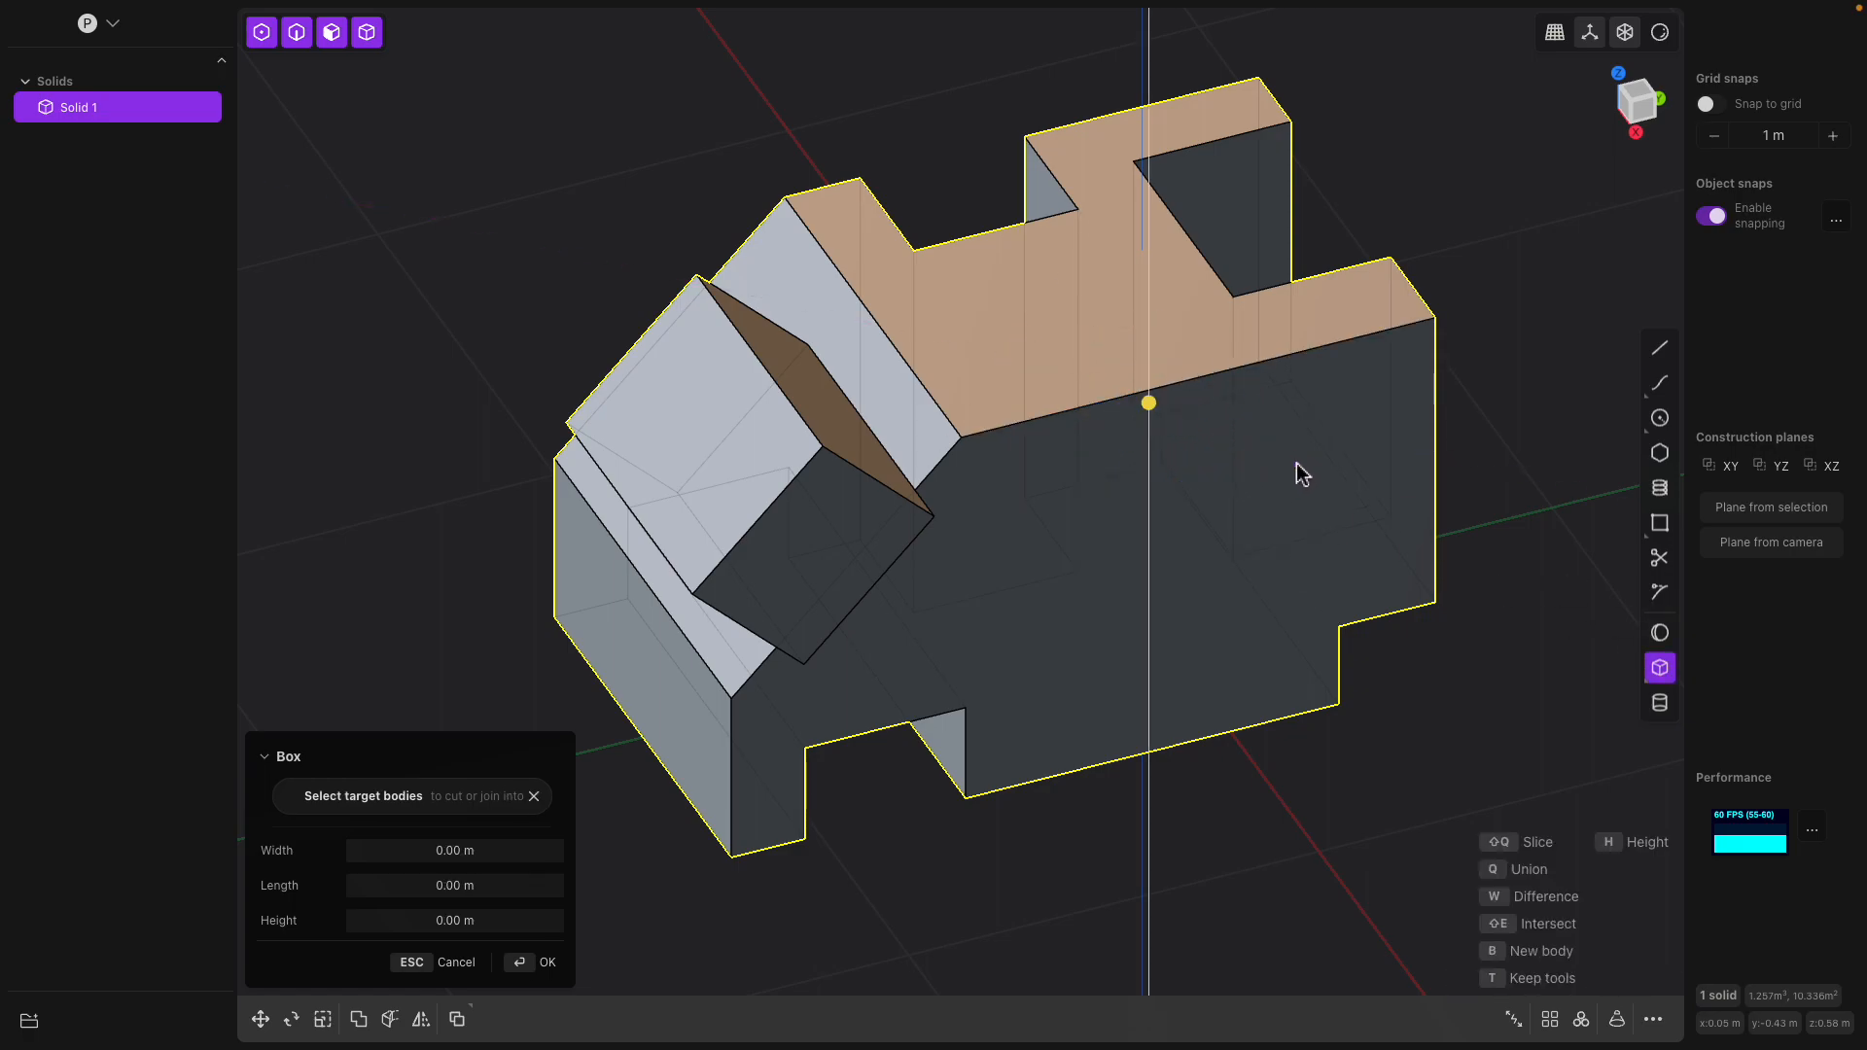
{"action": "left_click", "coordinate": [1326, 796]}
{"action": "middle_click_drag", "start_coordinate": [1326, 796], "coordinate": [872, 311]}
{"action": "key", "text": "Return"}
Offset the upper side face of the box protruding from the slope by about 0.02 m
{"action": "middle_click_drag", "start_coordinate": [925, 383], "coordinate": [877, 453]}
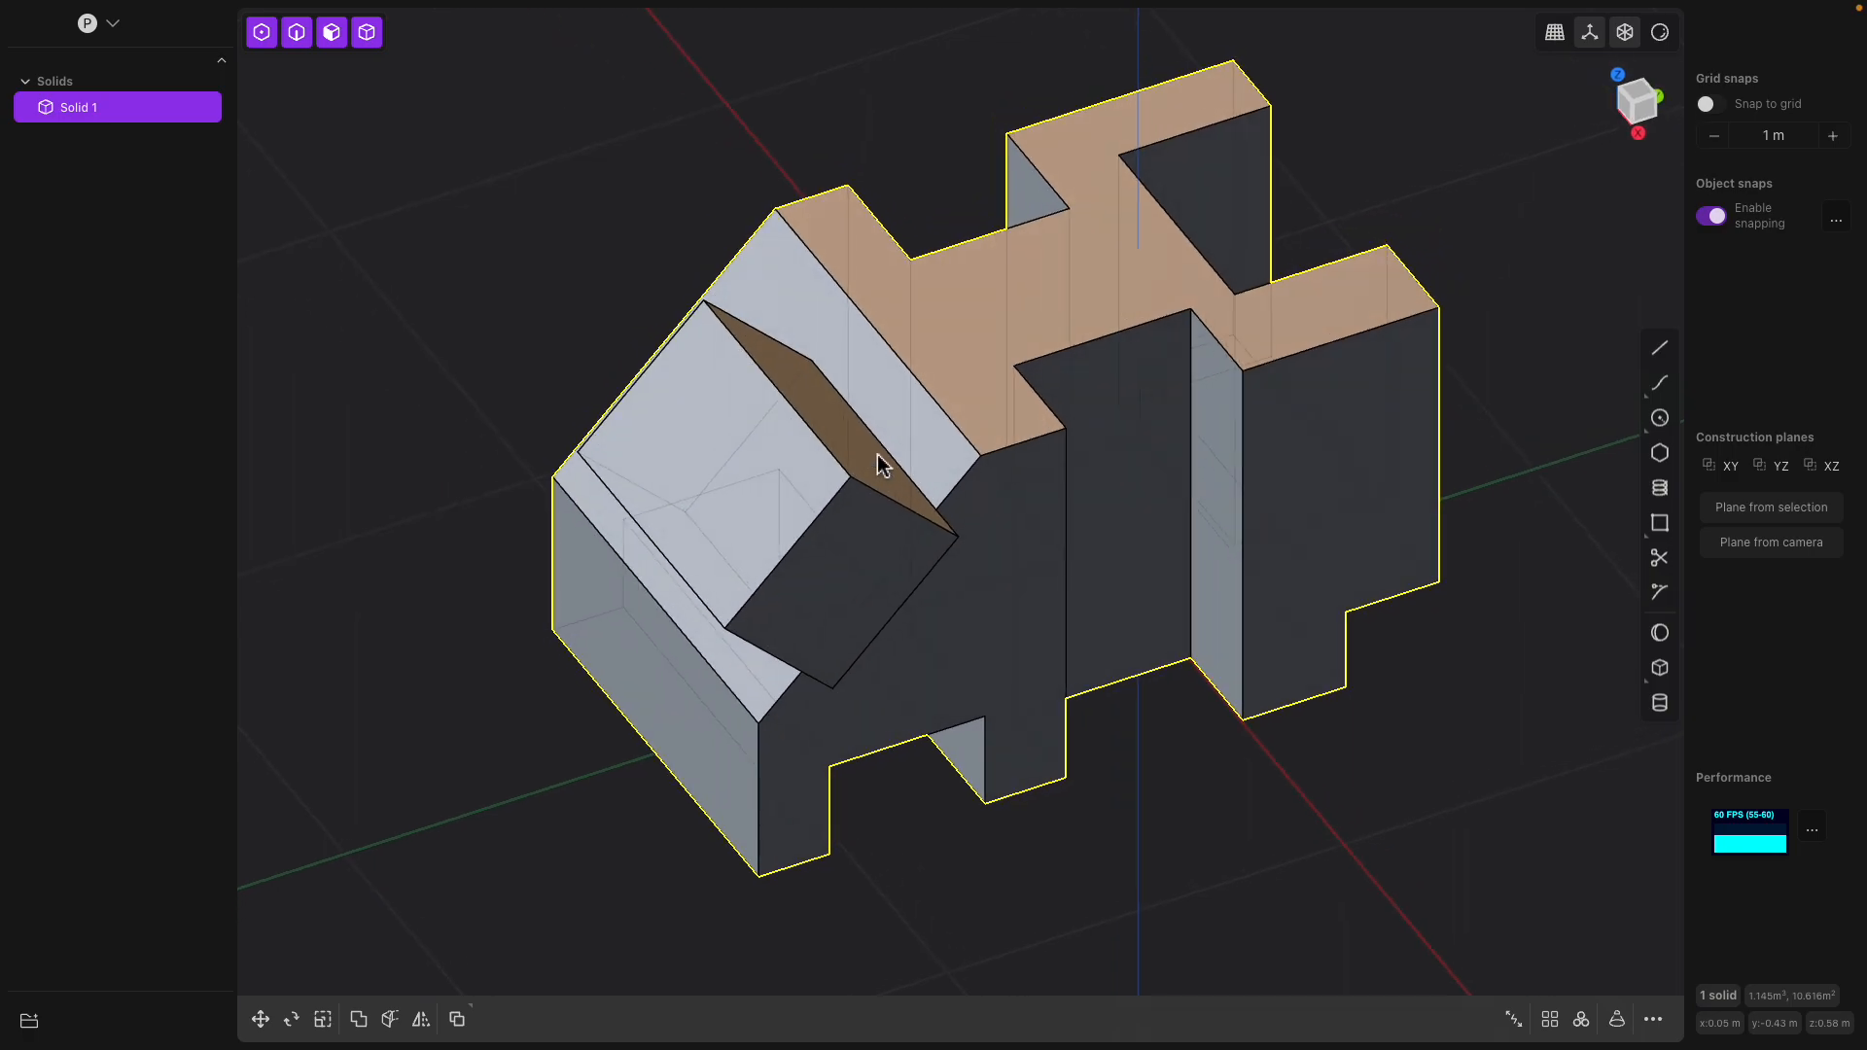
{"action": "middle_click_drag", "start_coordinate": [856, 454], "coordinate": [762, 348]}
{"action": "left_click", "coordinate": [796, 434]}
{"action": "left_click_drag", "start_coordinate": [764, 335], "coordinate": [790, 365]}
{"action": "middle_click_drag", "start_coordinate": [790, 367], "coordinate": [866, 418]}
{"action": "middle_click_drag", "start_coordinate": [975, 533], "coordinate": [1221, 450]}
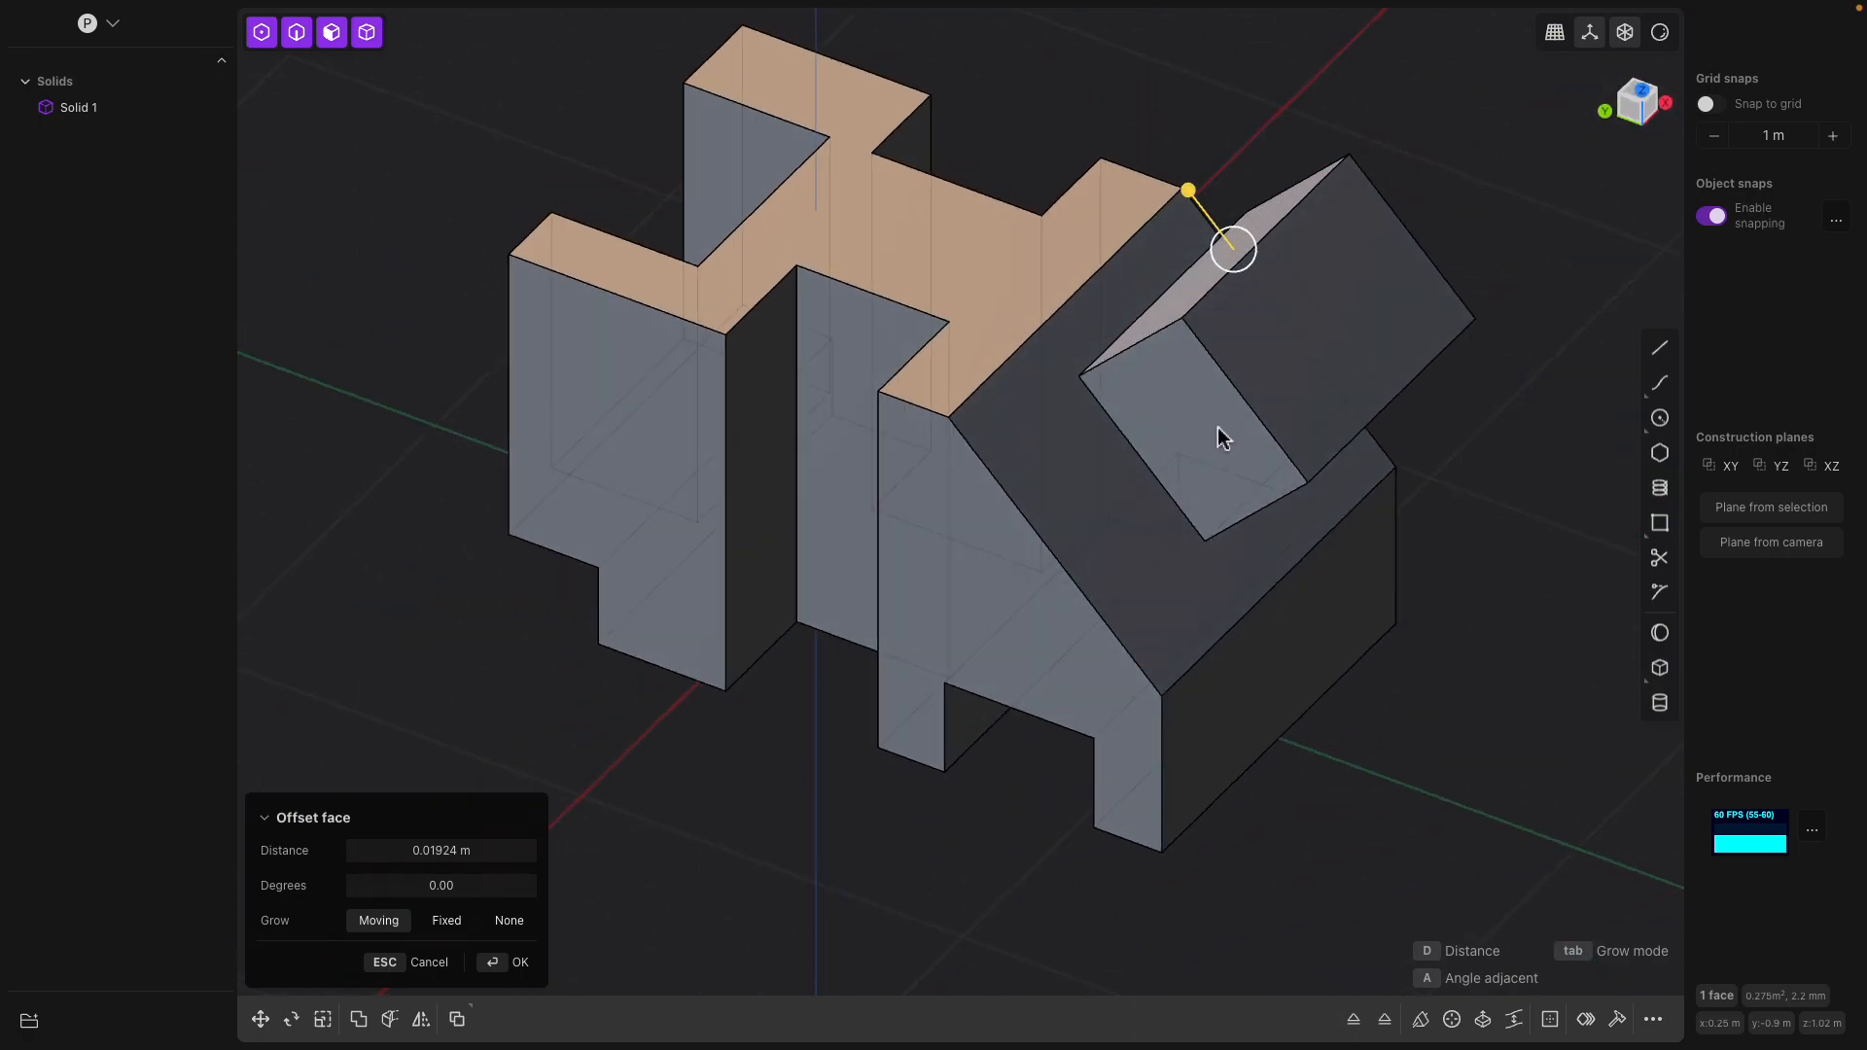
{"action": "key", "text": "Return"}
Chamfer the outer edge of the protruding box on the side lying within the slope
{"action": "middle_click_drag", "start_coordinate": [1182, 374], "coordinate": [1200, 377]}
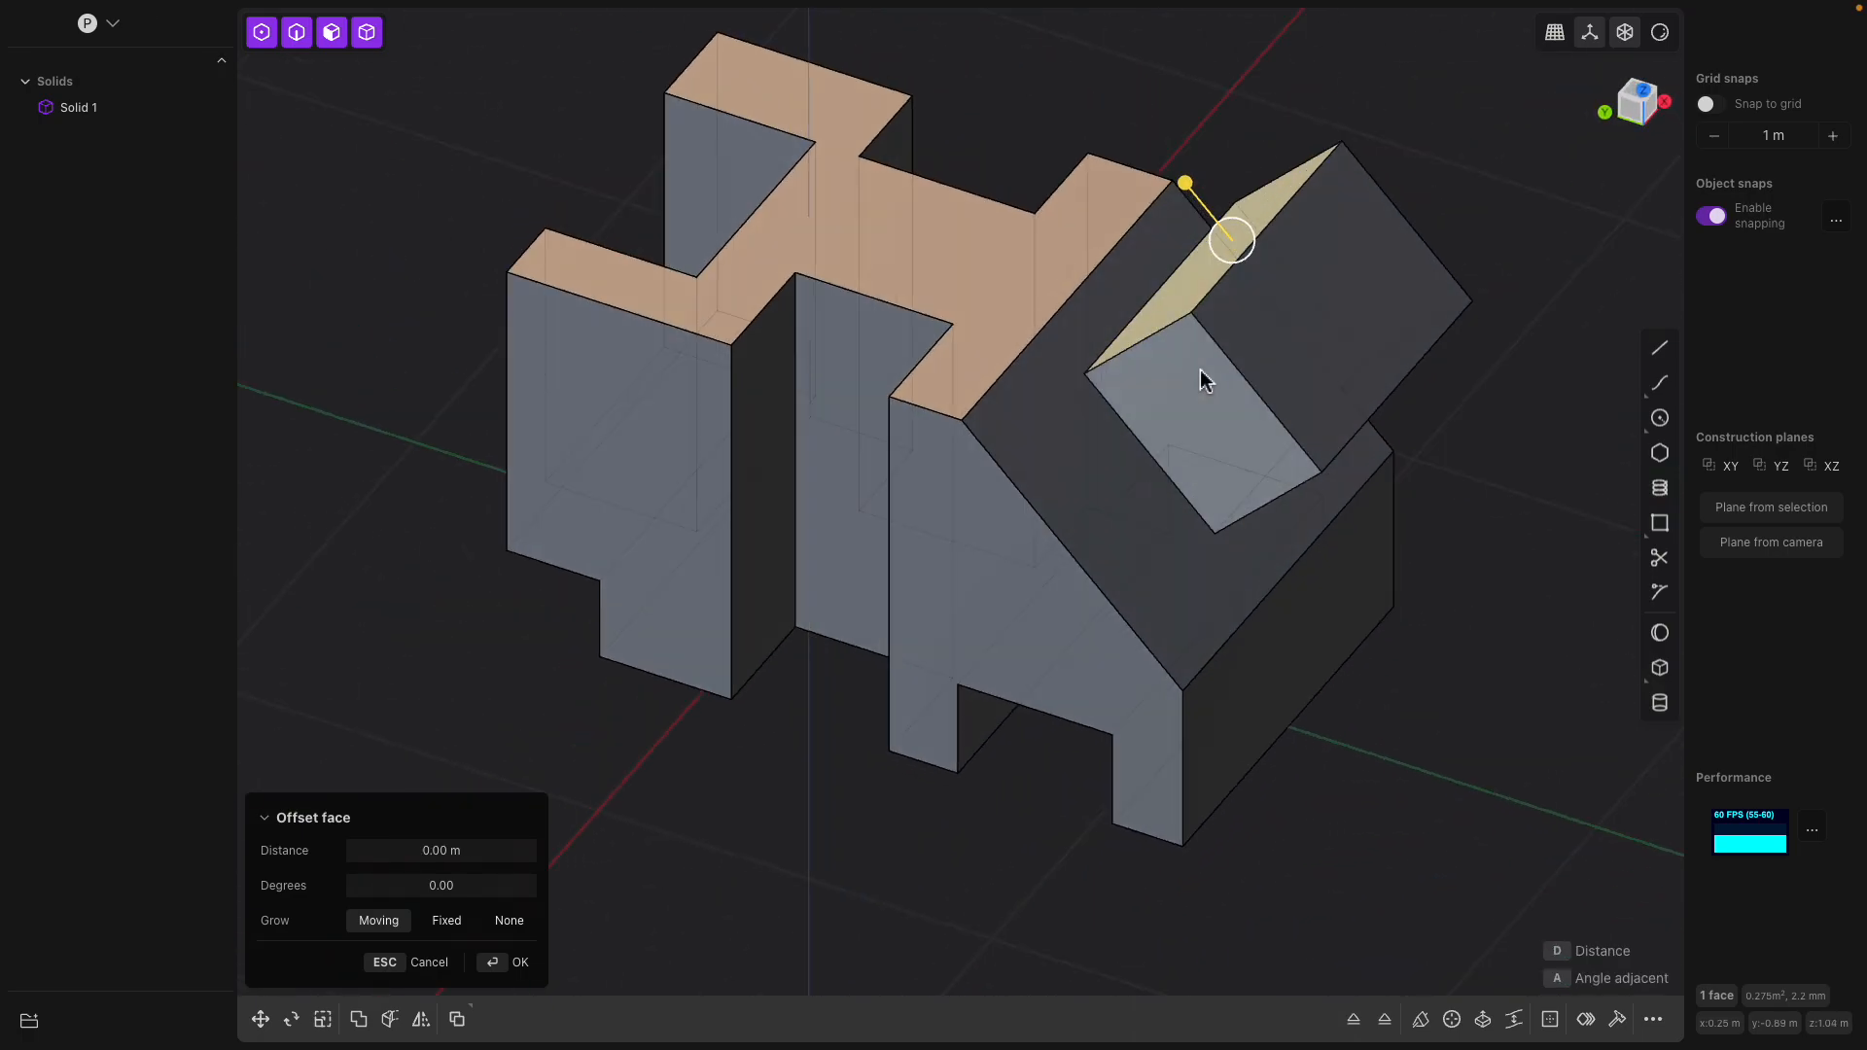
{"action": "left_click", "coordinate": [1236, 367]}
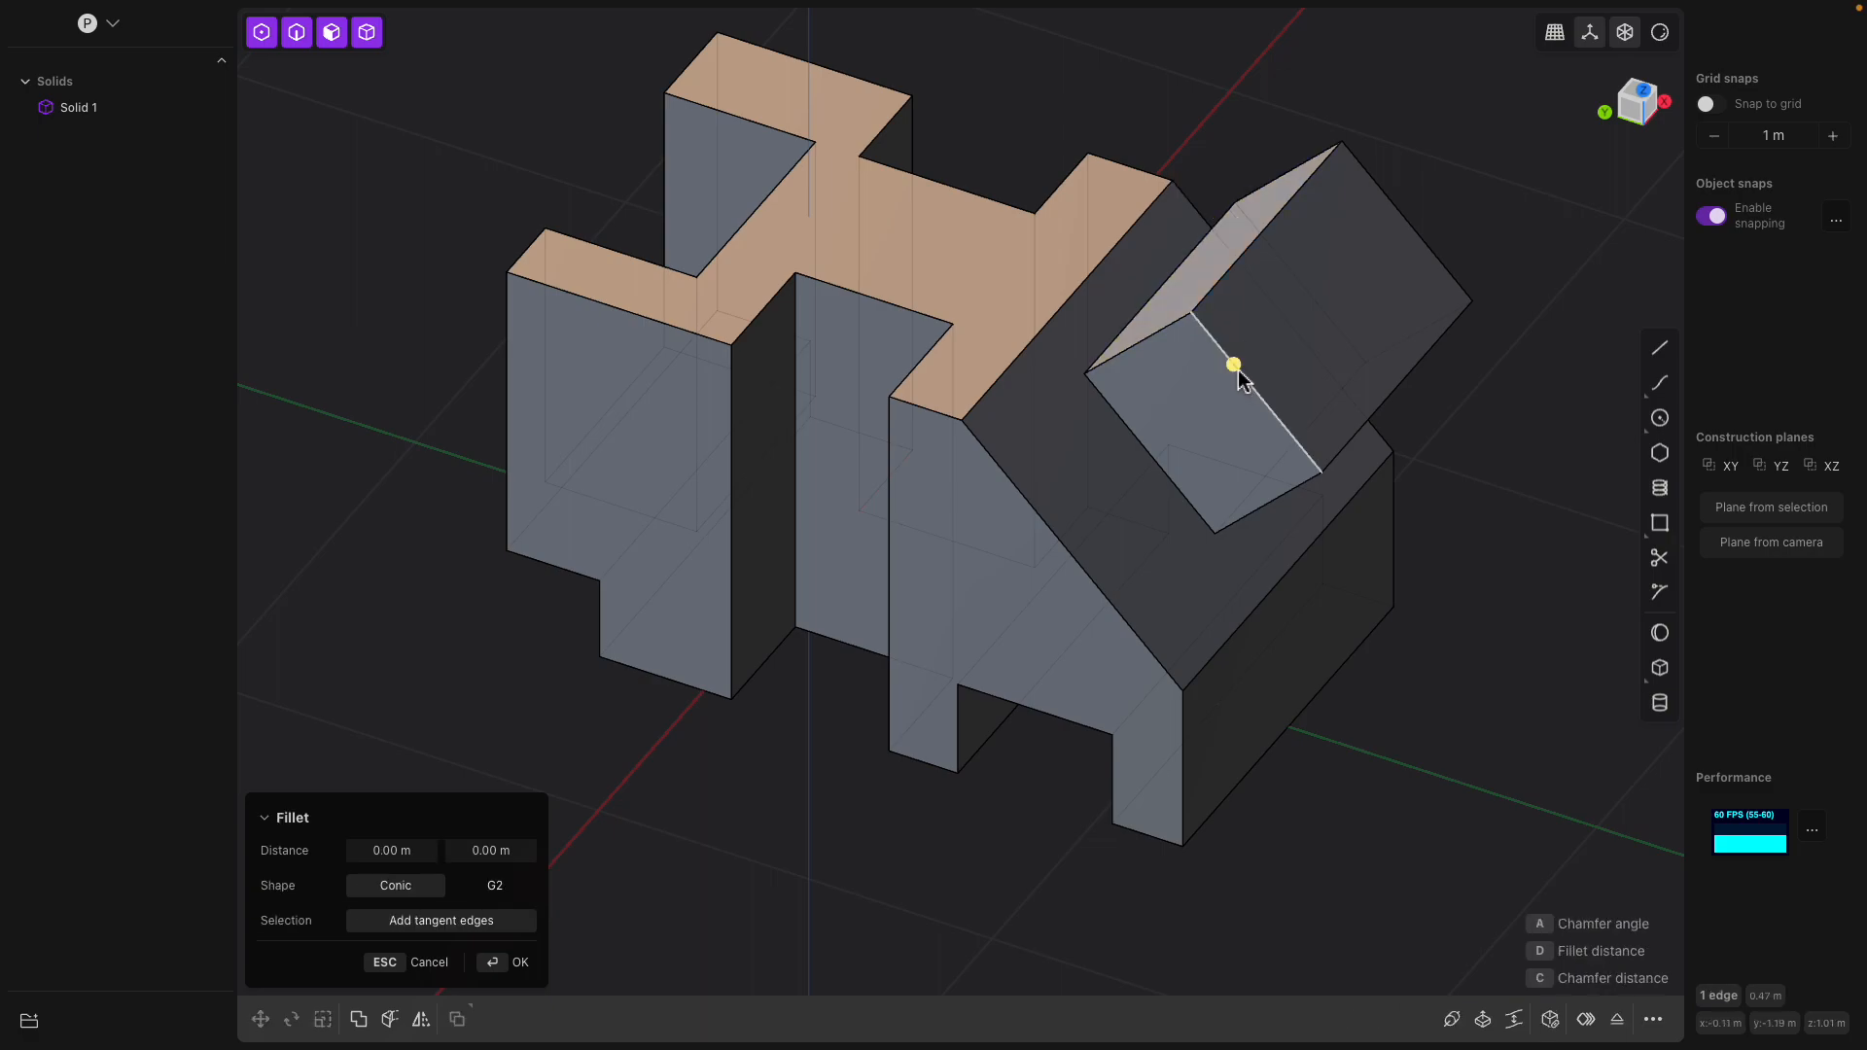
{"action": "left_click_drag", "start_coordinate": [1237, 368], "coordinate": [1189, 390]}
{"action": "middle_click_drag", "start_coordinate": [1190, 391], "coordinate": [1081, 394]}
{"action": "left_click", "coordinate": [1046, 368]}
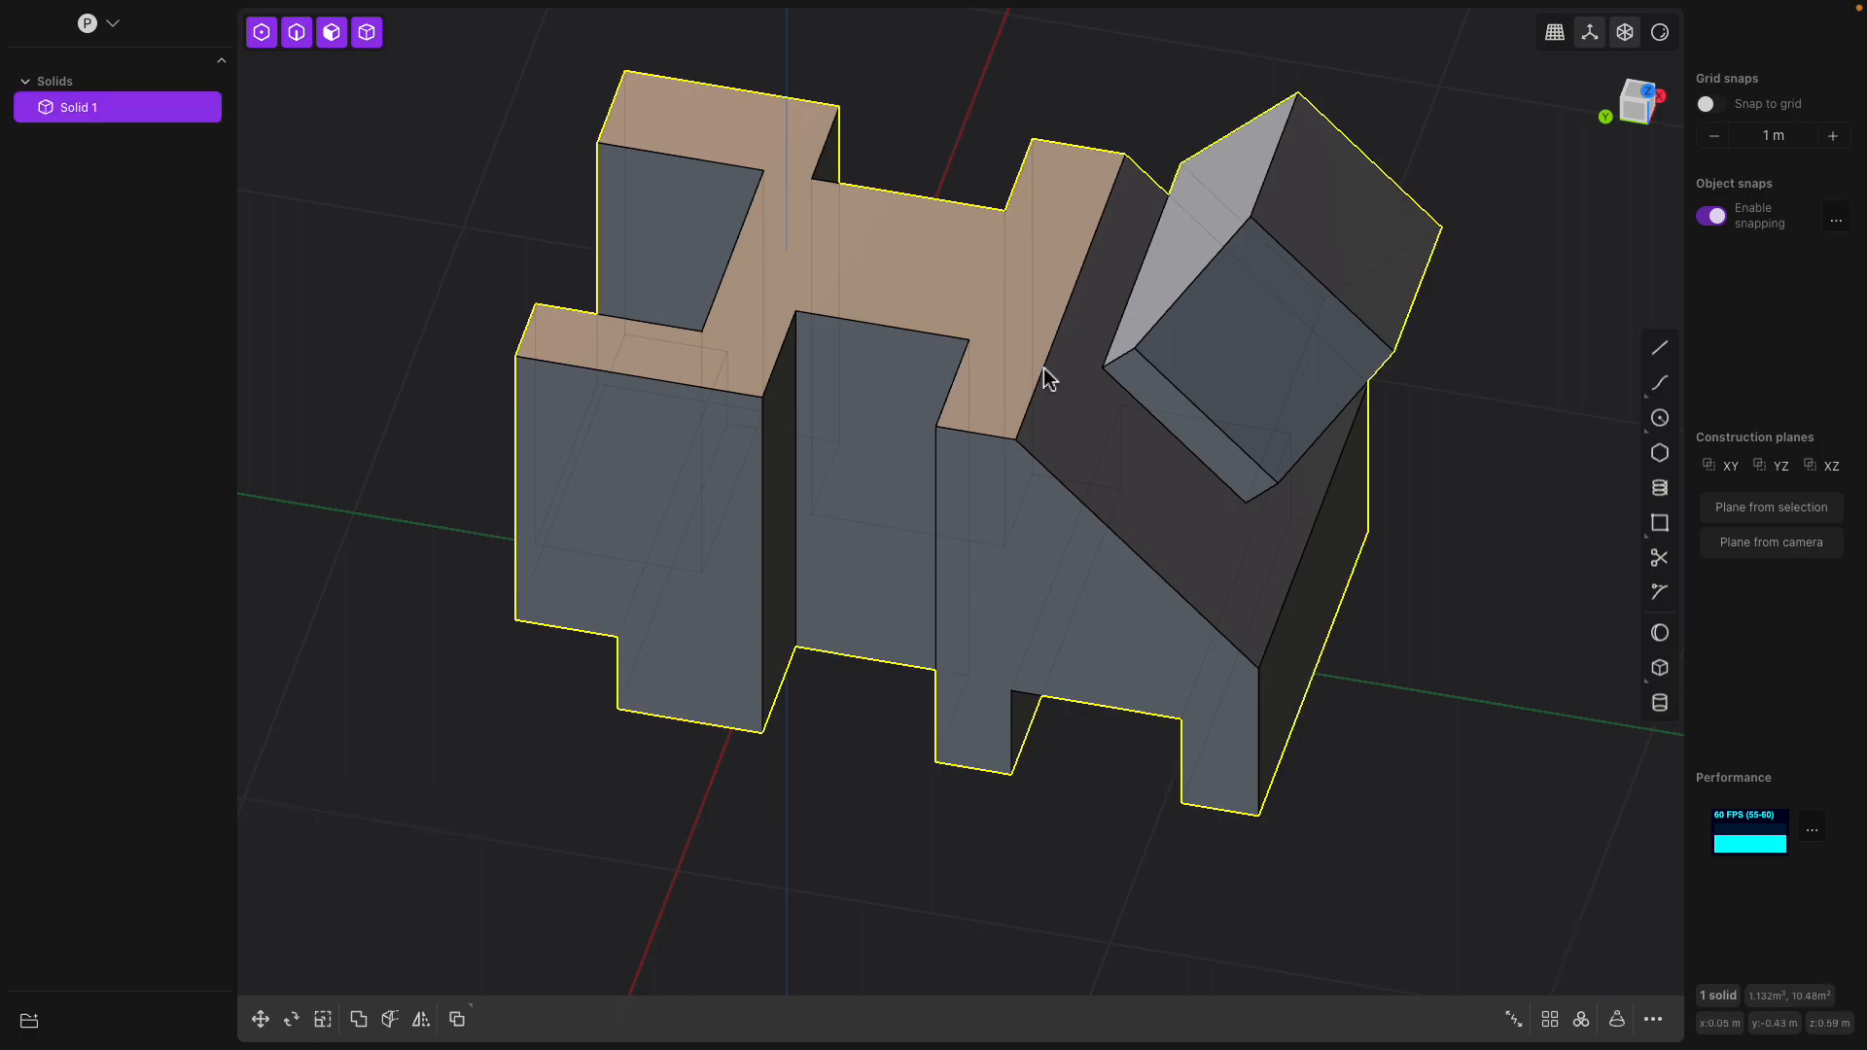
Chamfer the short top edge between the side notch and the slope by about 0.43 m
{"action": "left_click", "coordinate": [984, 435]}
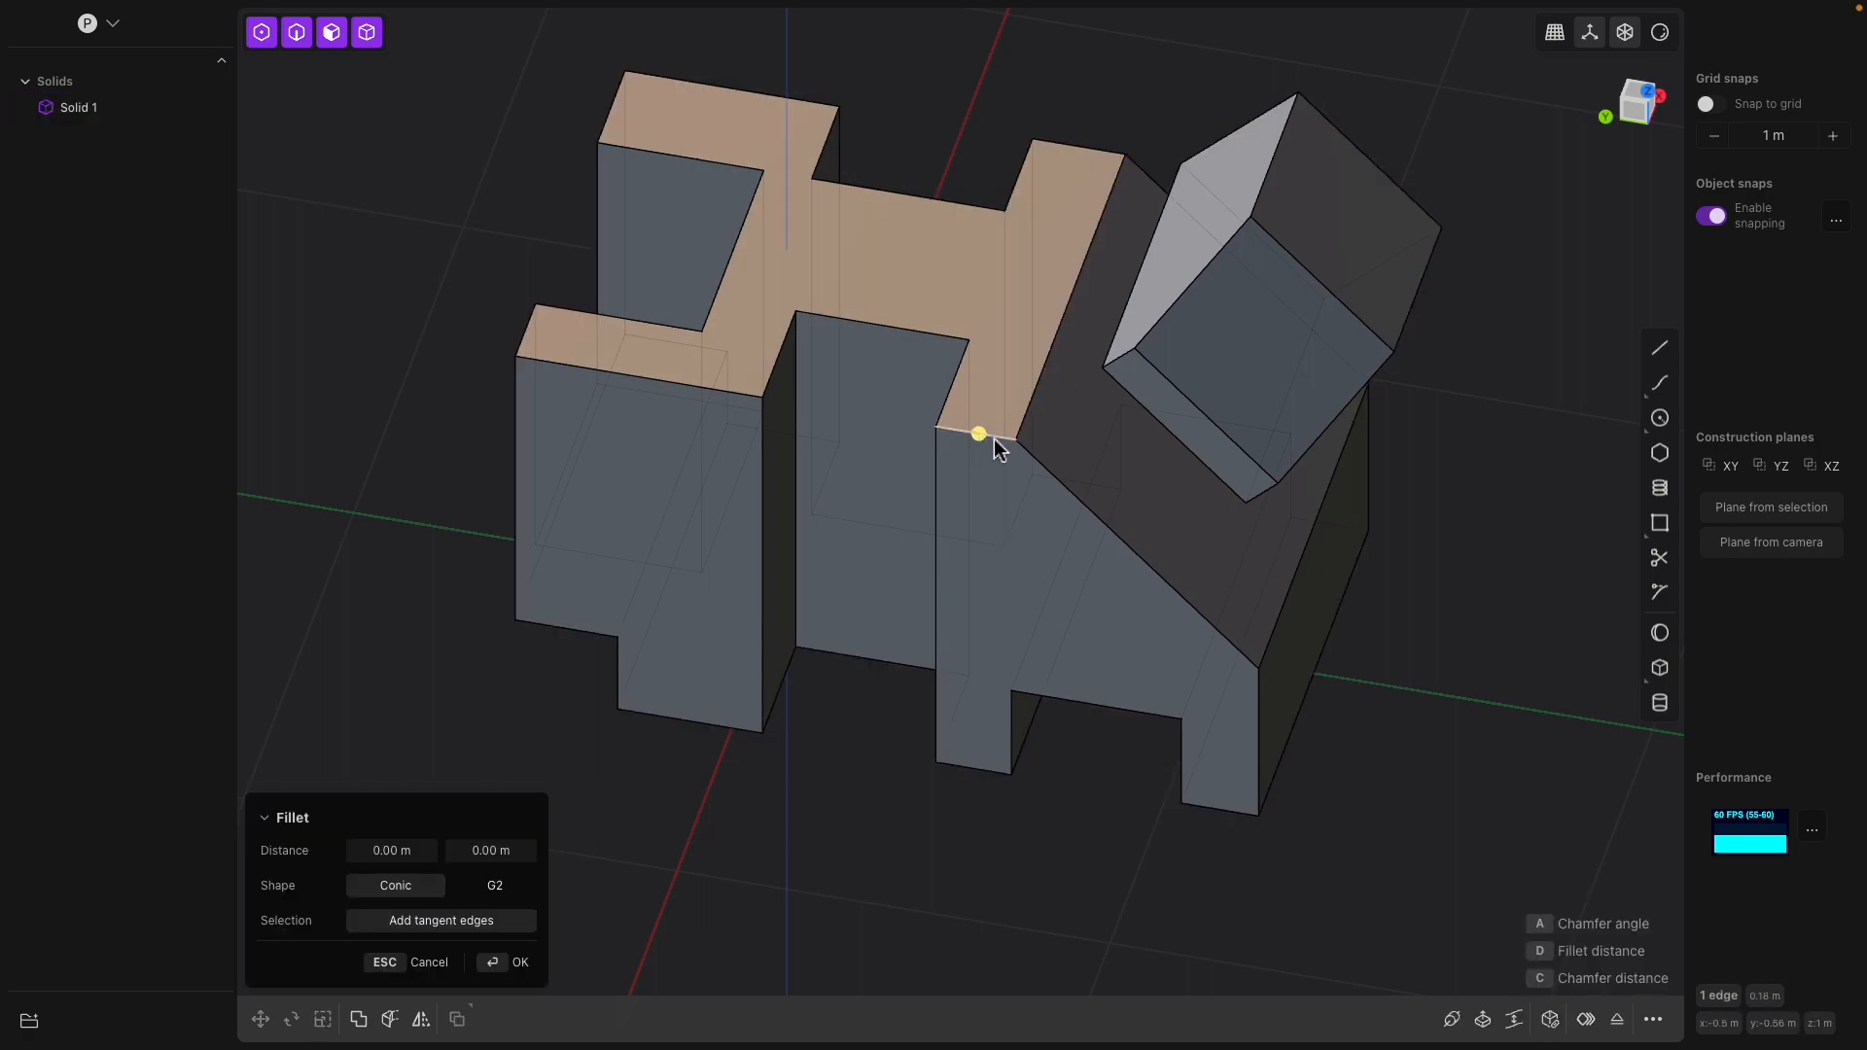
{"action": "left_click_drag", "start_coordinate": [984, 435], "coordinate": [1014, 465]}
{"action": "middle_click_drag", "start_coordinate": [1014, 465], "coordinate": [1087, 530]}
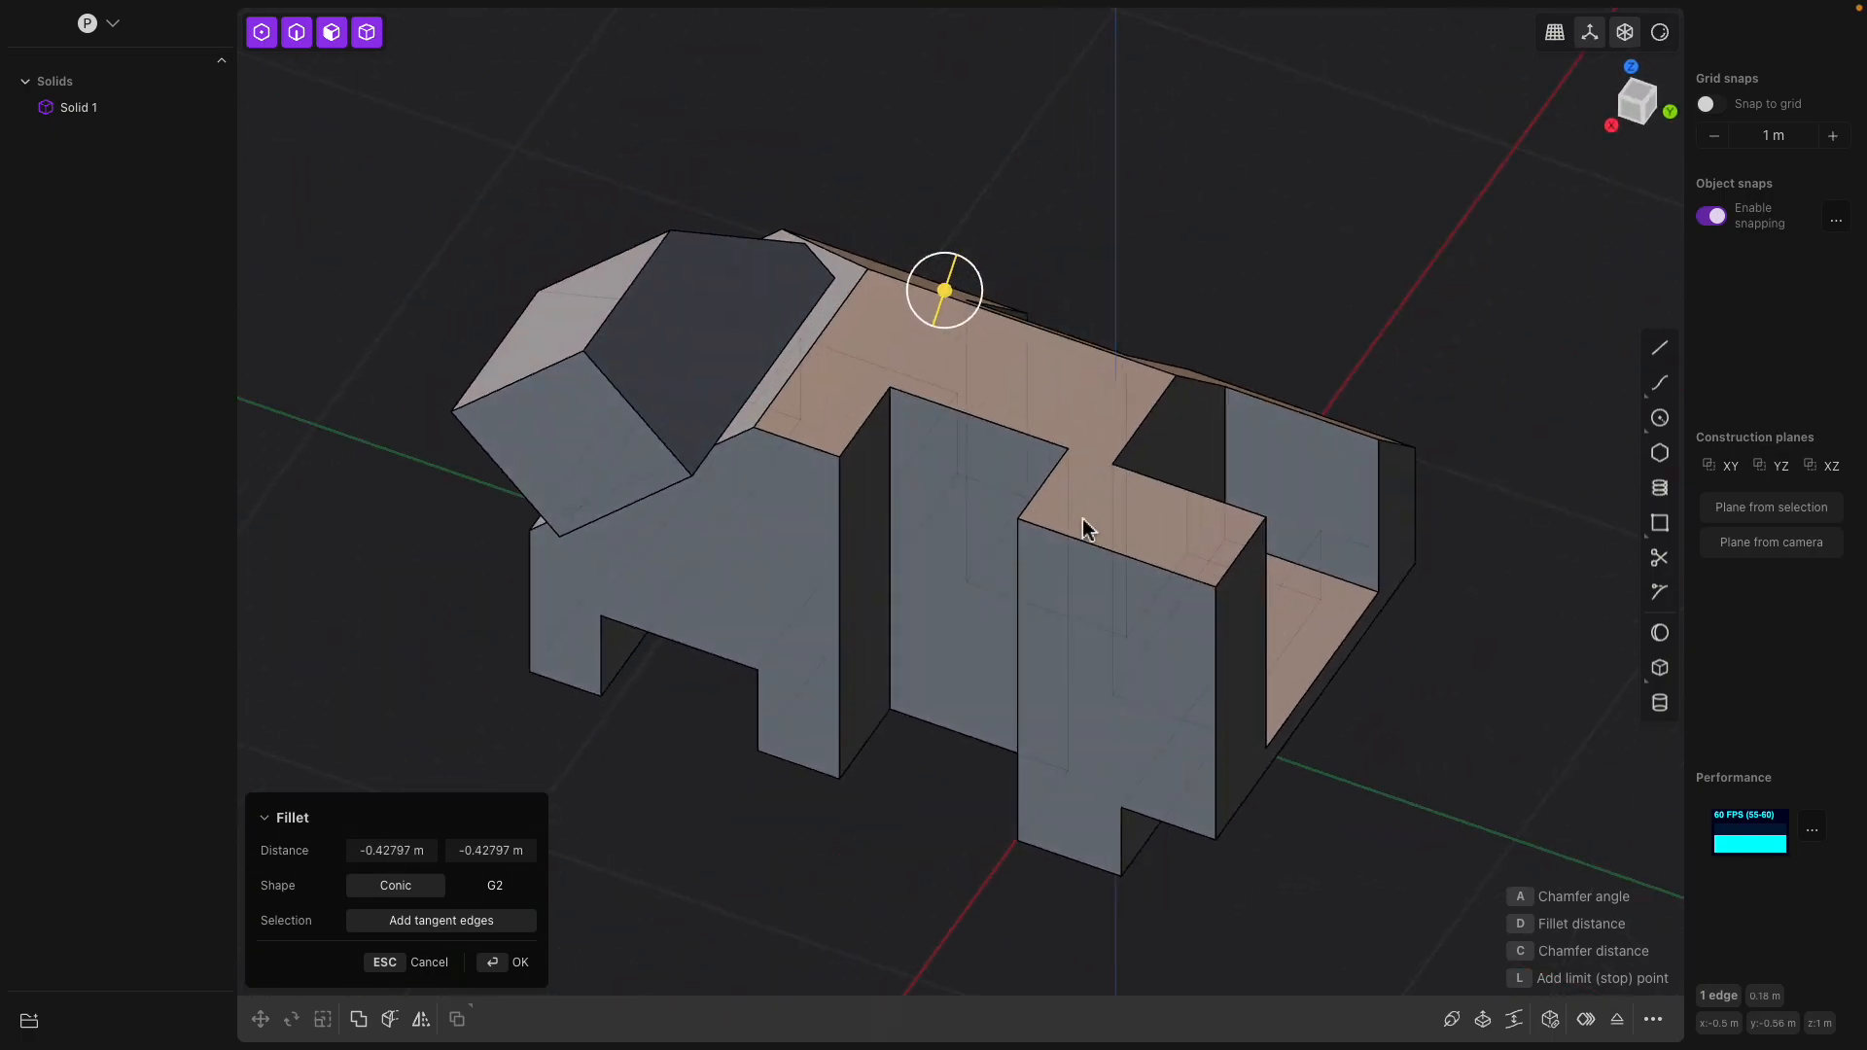
{"action": "key", "text": "Return"}
Fillet the outer top edge of the end block on the opposite long side
{"action": "left_click", "coordinate": [1078, 539]}
{"action": "left_click_drag", "start_coordinate": [1079, 539], "coordinate": [1018, 524]}
{"action": "middle_click_drag", "start_coordinate": [1018, 523], "coordinate": [879, 507]}
{"action": "key", "text": "Return"}
Fillet the top edges of the long-side notch and of the end notch's inner wall
{"action": "left_click", "coordinate": [907, 439]}
{"action": "key", "text": "b"}
{"action": "middle_click_drag", "start_coordinate": [907, 440], "coordinate": [883, 483]}
{"action": "left_click", "coordinate": [902, 448]}
{"action": "left_click", "coordinate": [857, 488]}
{"action": "mouse_move", "coordinate": [857, 489]}
{"action": "left_mouse_down"}
{"action": "mouse_move", "coordinate": [894, 505]}
{"action": "mouse_move", "coordinate": [835, 496]}
{"action": "left_mouse_up"}
{"action": "key", "text": "Return"}
Fillet the vertical corner edge between the side notch and the leg block next to the slope
{"action": "middle_click_drag", "start_coordinate": [846, 498], "coordinate": [949, 452]}
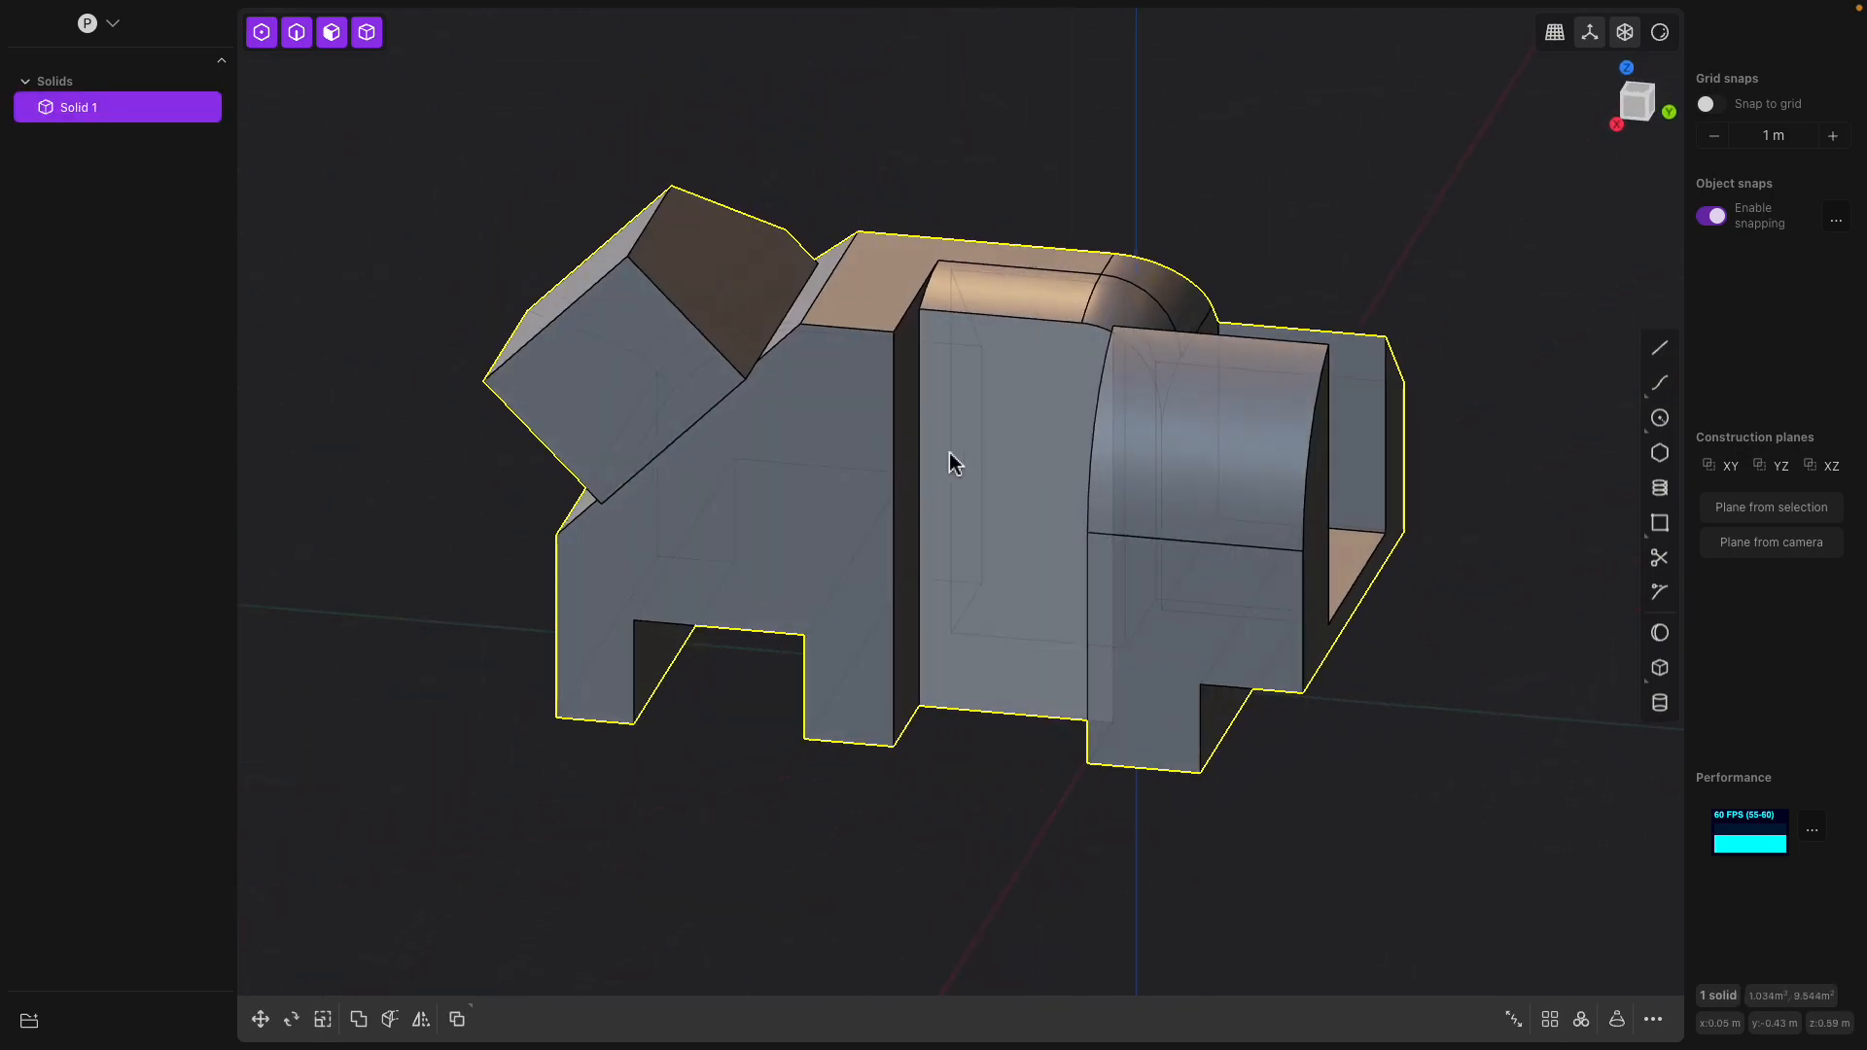
{"action": "left_click", "coordinate": [890, 428]}
{"action": "key", "text": "f"}
{"action": "left_click_drag", "start_coordinate": [888, 425], "coordinate": [930, 441]}
{"action": "middle_click_drag", "start_coordinate": [929, 441], "coordinate": [803, 528]}
{"action": "key", "text": "Return"}
{"action": "left_click", "coordinate": [803, 545]}
{"action": "key", "text": "f"}
{"action": "left_click_drag", "start_coordinate": [802, 550], "coordinate": [733, 516]}
{"action": "middle_click_drag", "start_coordinate": [733, 516], "coordinate": [671, 526]}
{"action": "key", "text": "Escape"}
Bevel the edges around the opening between the legs on the long side opposite the large chamfer
{"action": "left_click", "coordinate": [695, 598]}
{"action": "key", "text": "b"}
{"action": "left_click", "coordinate": [835, 554]}
{"action": "middle_click_drag", "start_coordinate": [835, 555], "coordinate": [904, 558]}
{"action": "mouse_move", "coordinate": [904, 558]}
{"action": "left_mouse_down"}
{"action": "mouse_move", "coordinate": [946, 564]}
{"action": "mouse_move", "coordinate": [877, 572]}
{"action": "left_mouse_up"}
{"action": "middle_click_drag", "start_coordinate": [877, 572], "coordinate": [1012, 541]}
{"action": "key", "text": "Return"}
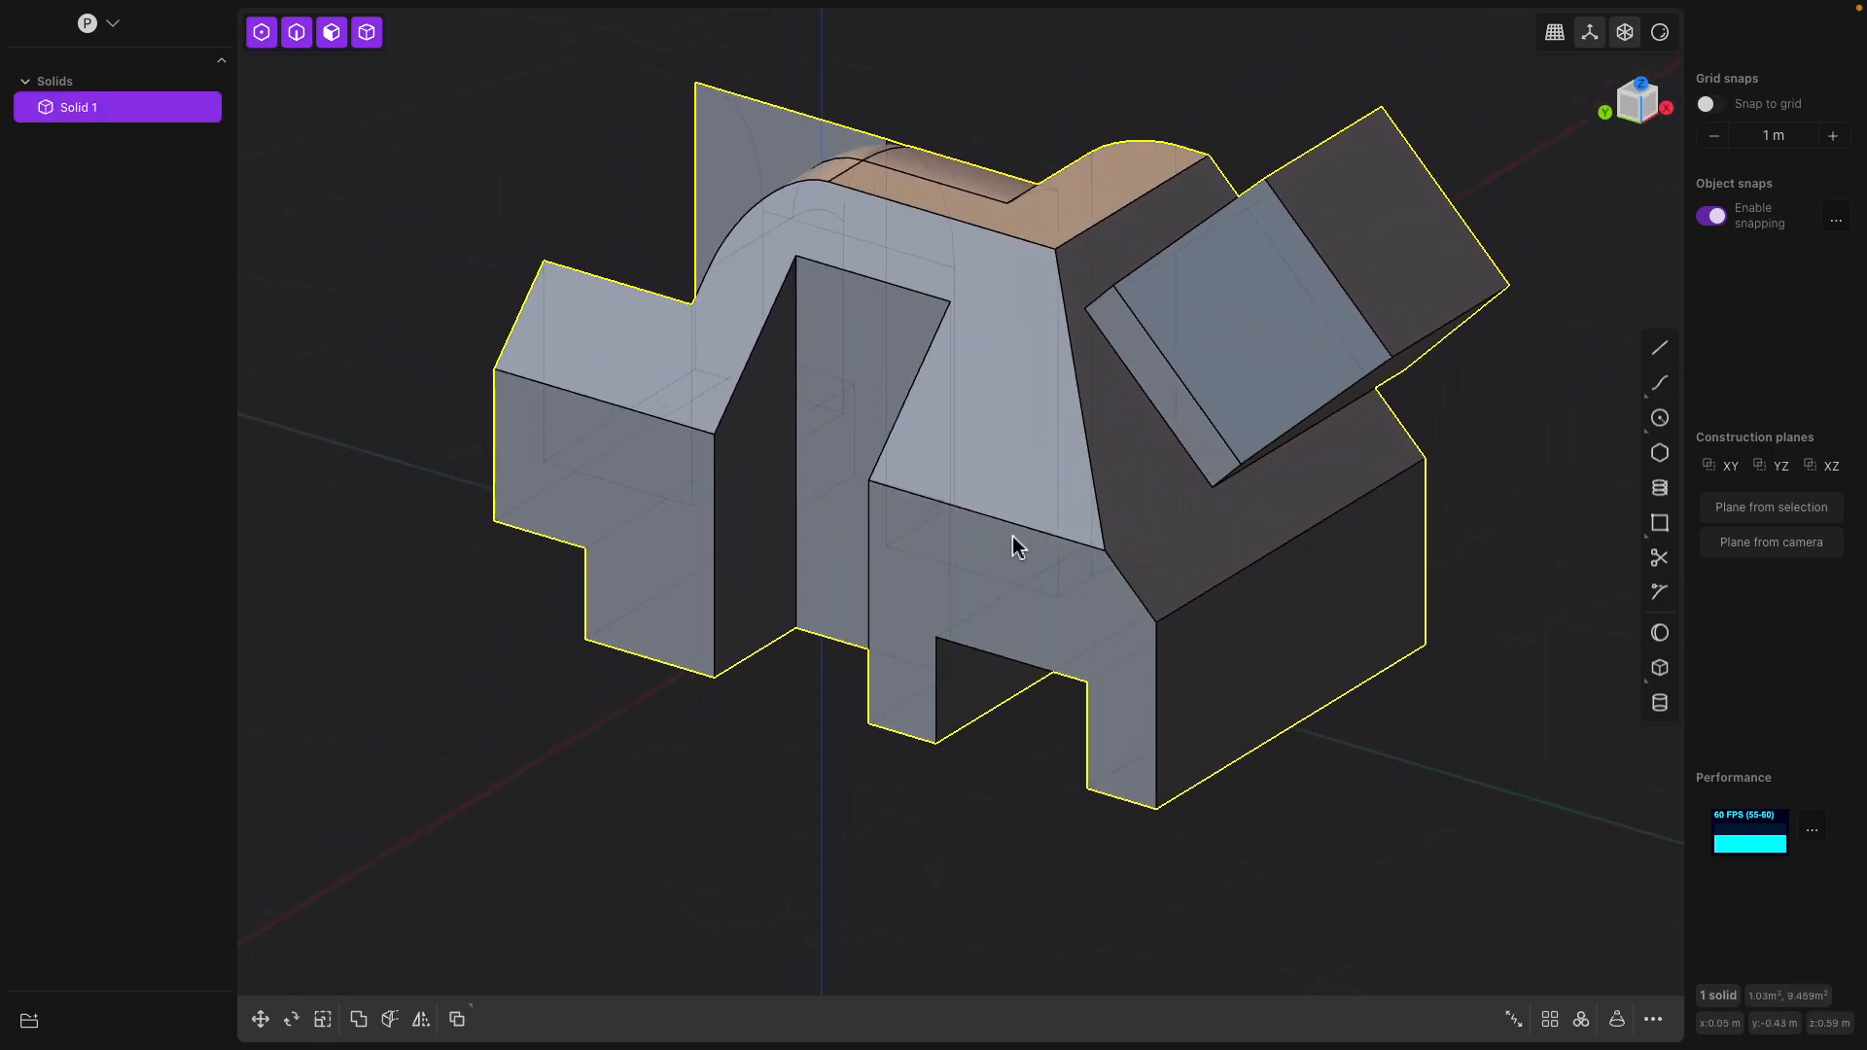
Set a temporary construction plane on the lower face of the end block below the large chamfer and view it straight on
{"action": "scroll", "coordinate": [1001, 534], "scroll_direction": "up", "scroll_amount": 3}
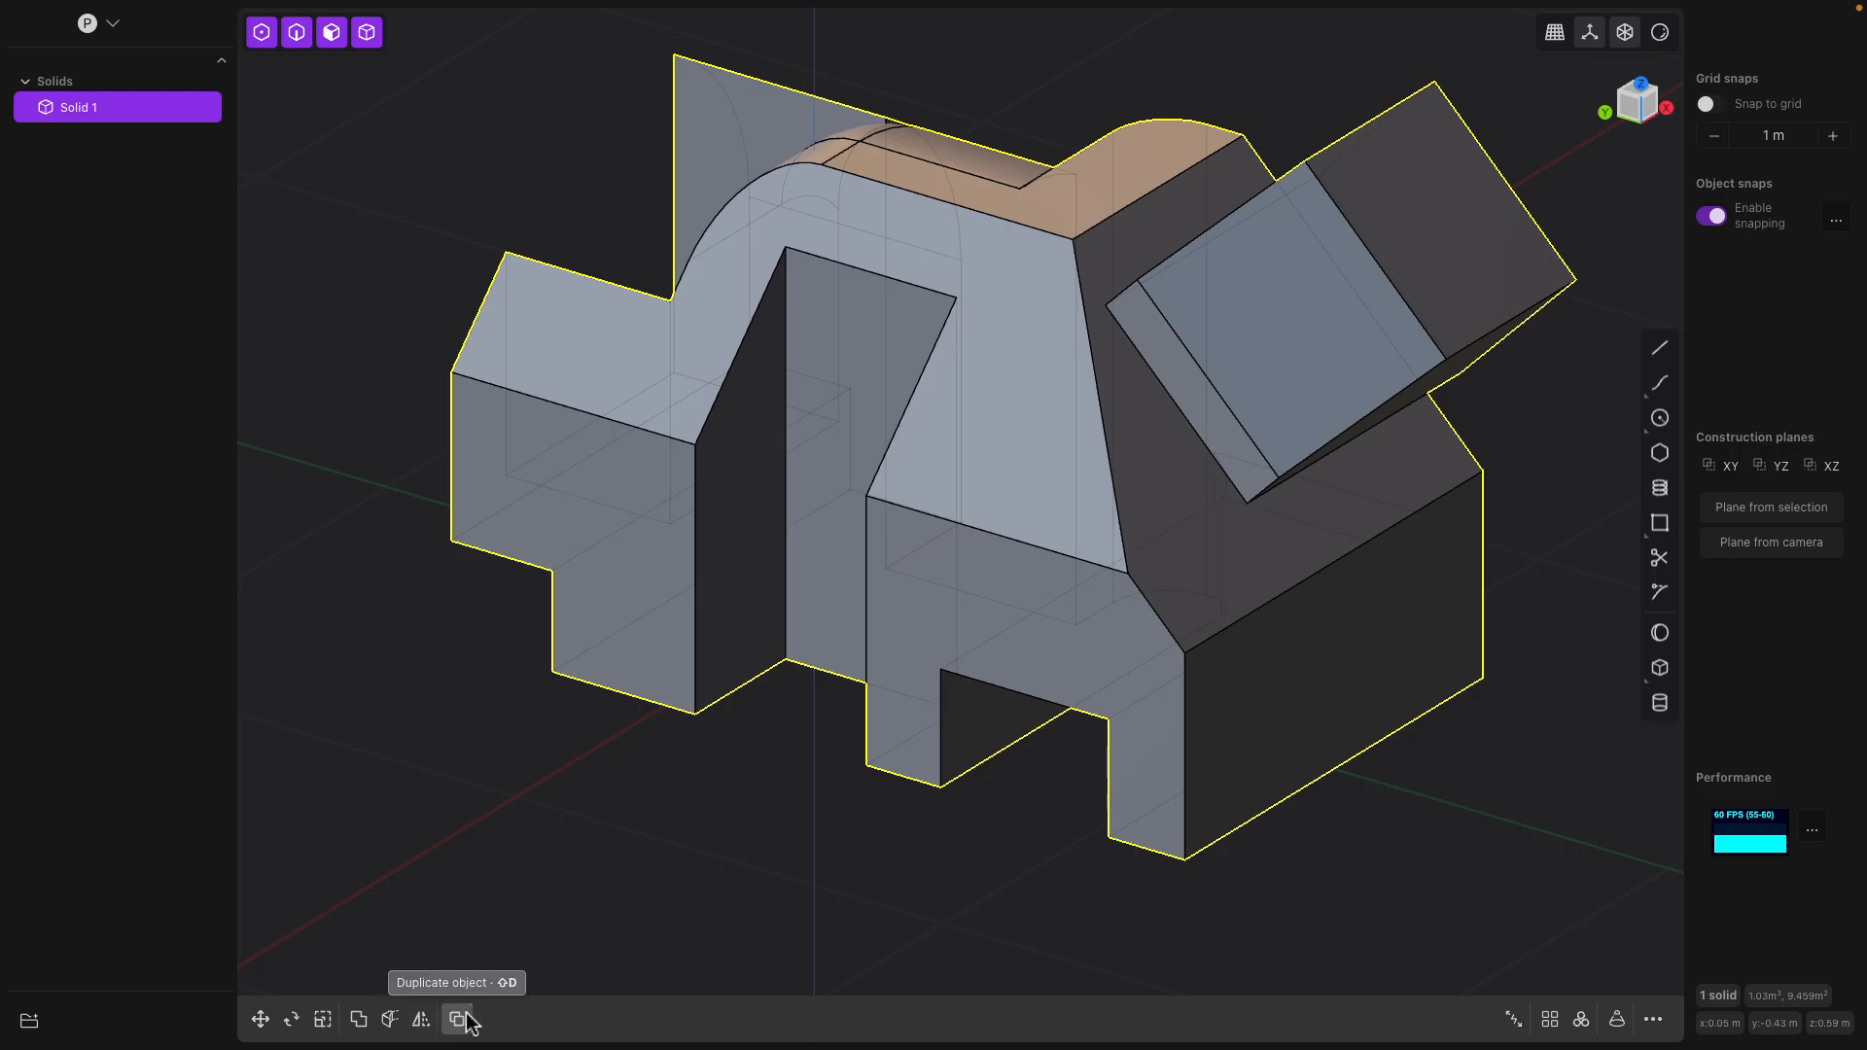
{"action": "middle_click_drag", "start_coordinate": [934, 718], "coordinate": [1048, 653]}
{"action": "middle_click_drag", "start_coordinate": [845, 578], "coordinate": [899, 605]}
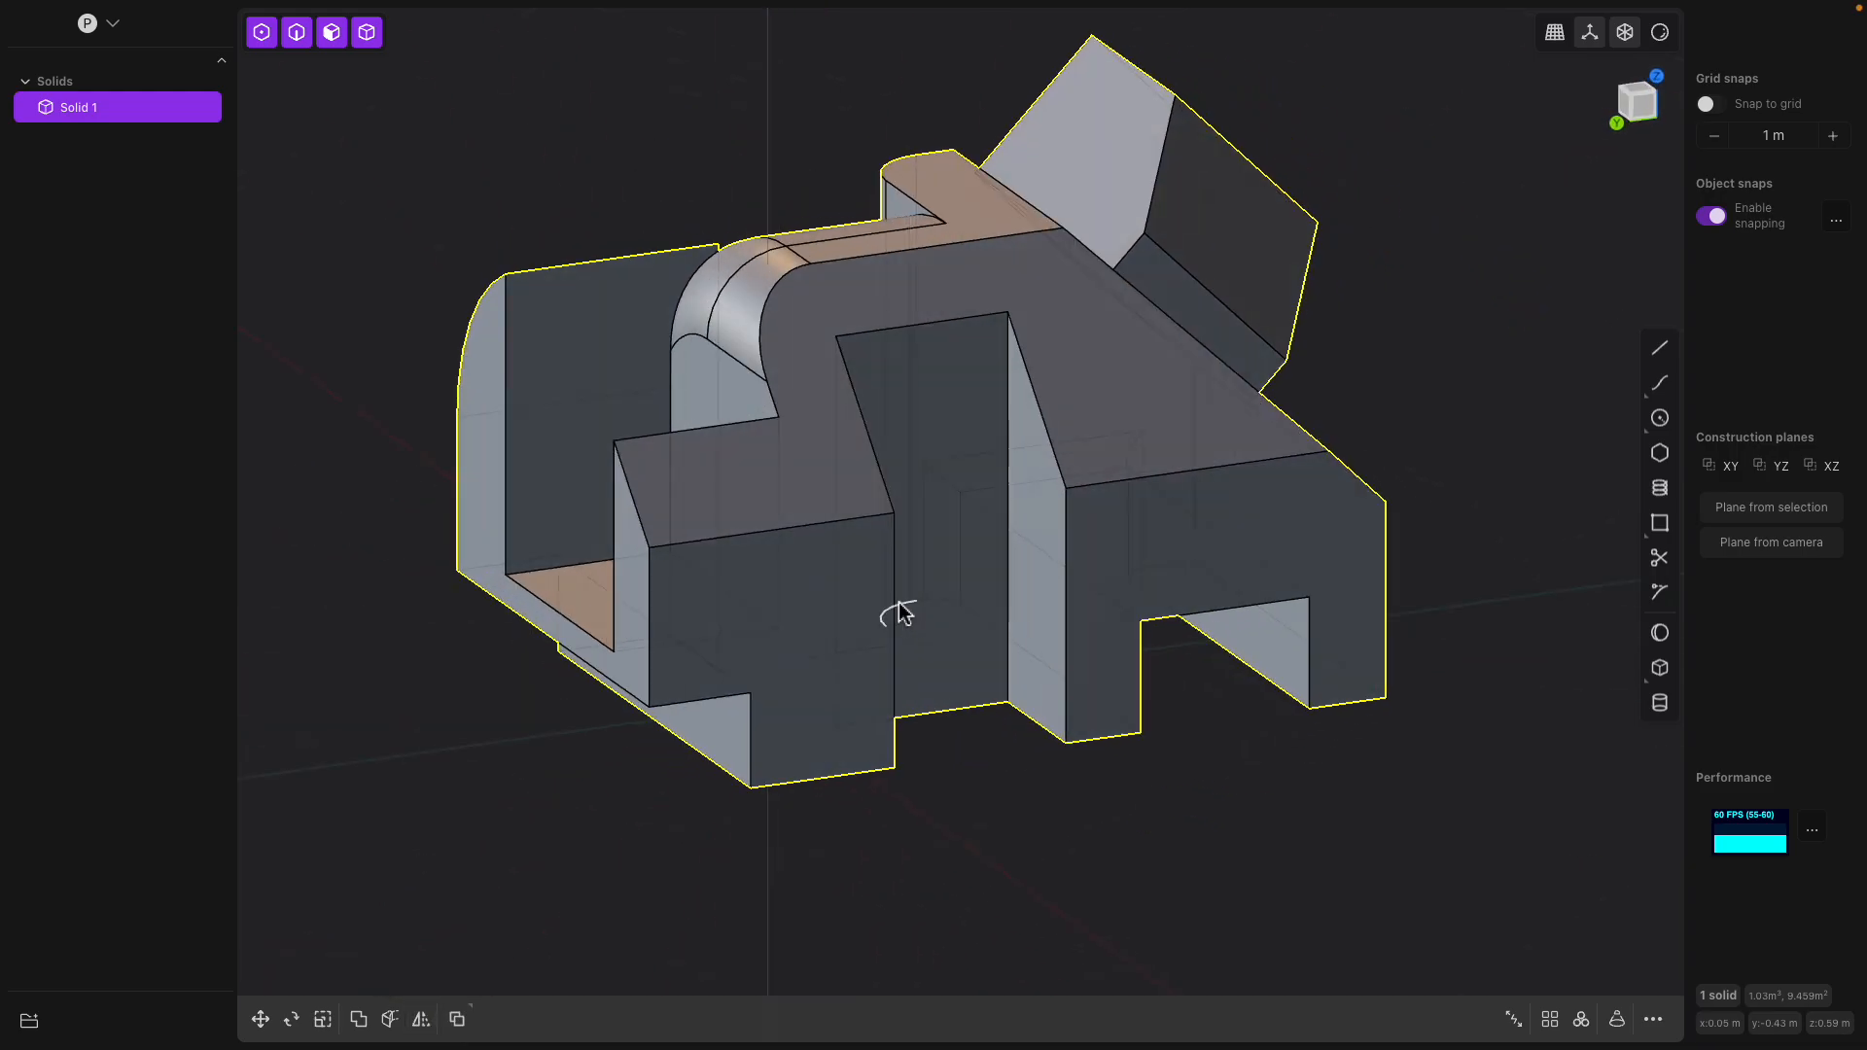
{"action": "middle_click_drag", "start_coordinate": [799, 533], "coordinate": [962, 595]}
{"action": "left_click", "coordinate": [843, 594]}
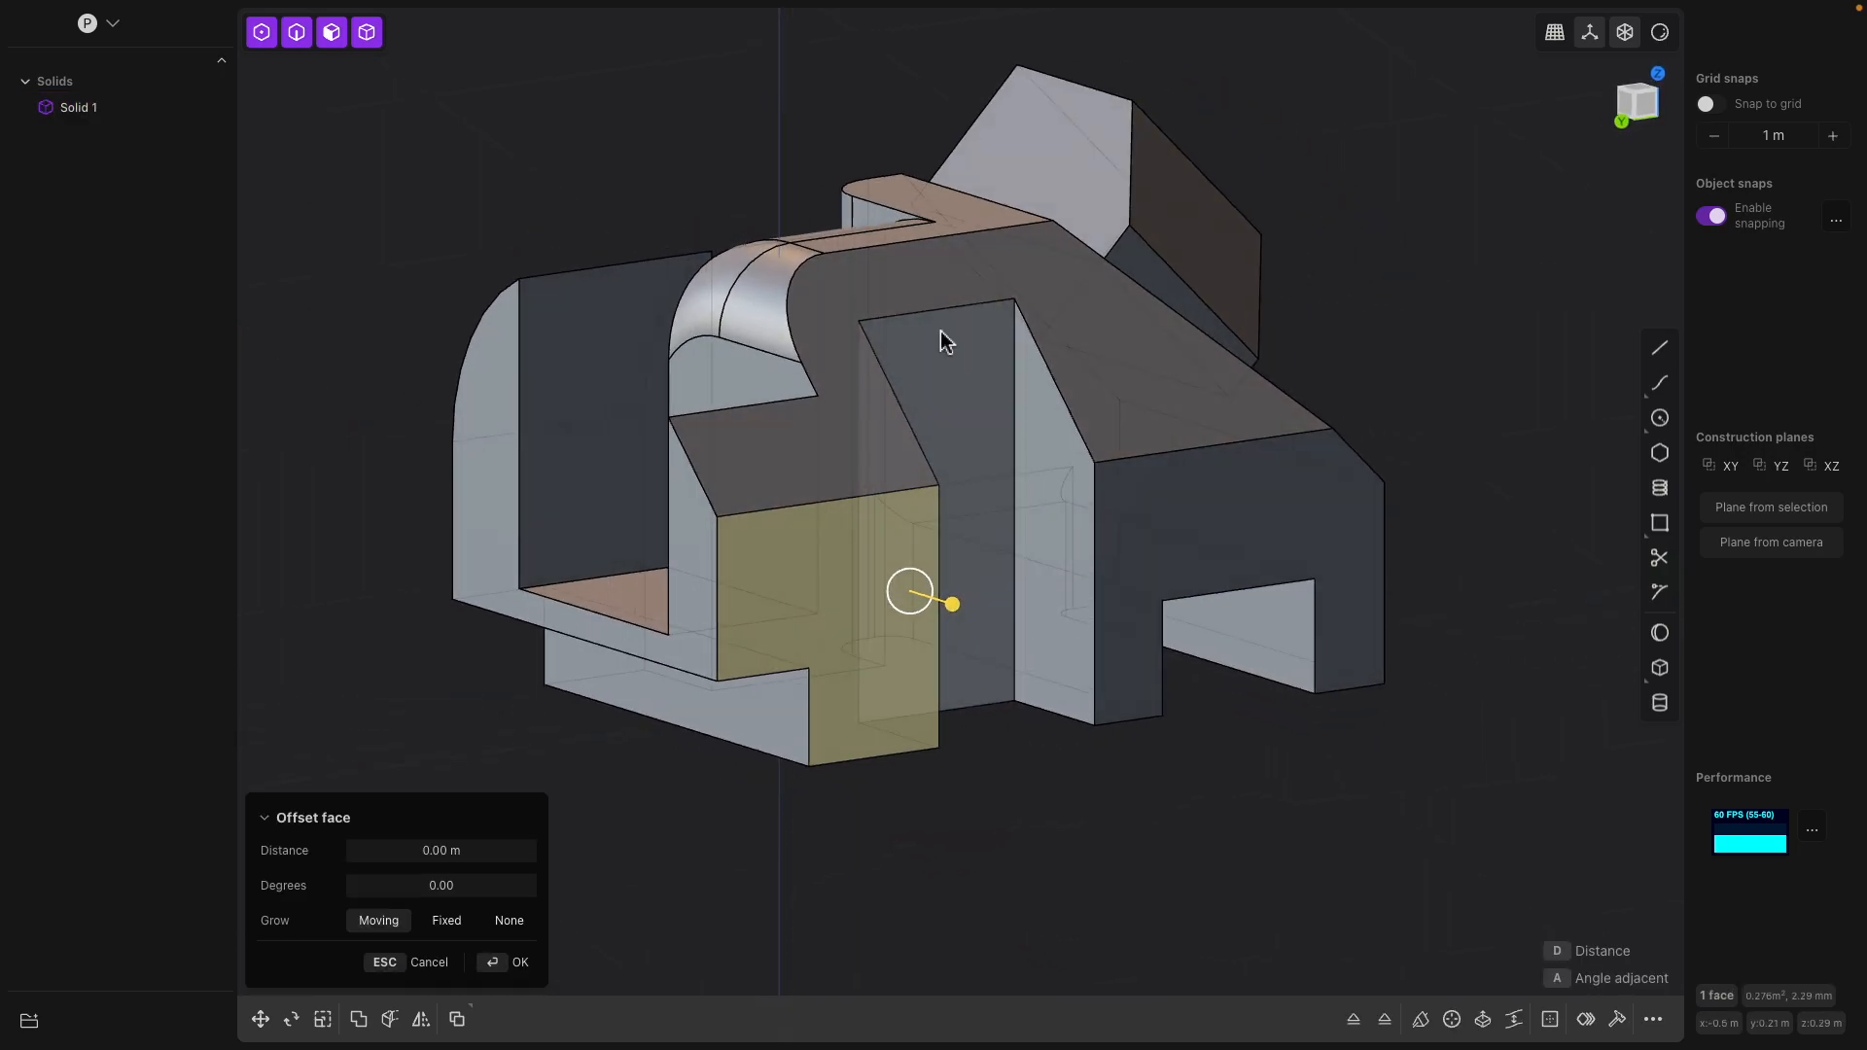
{"action": "key", "text": "space"}
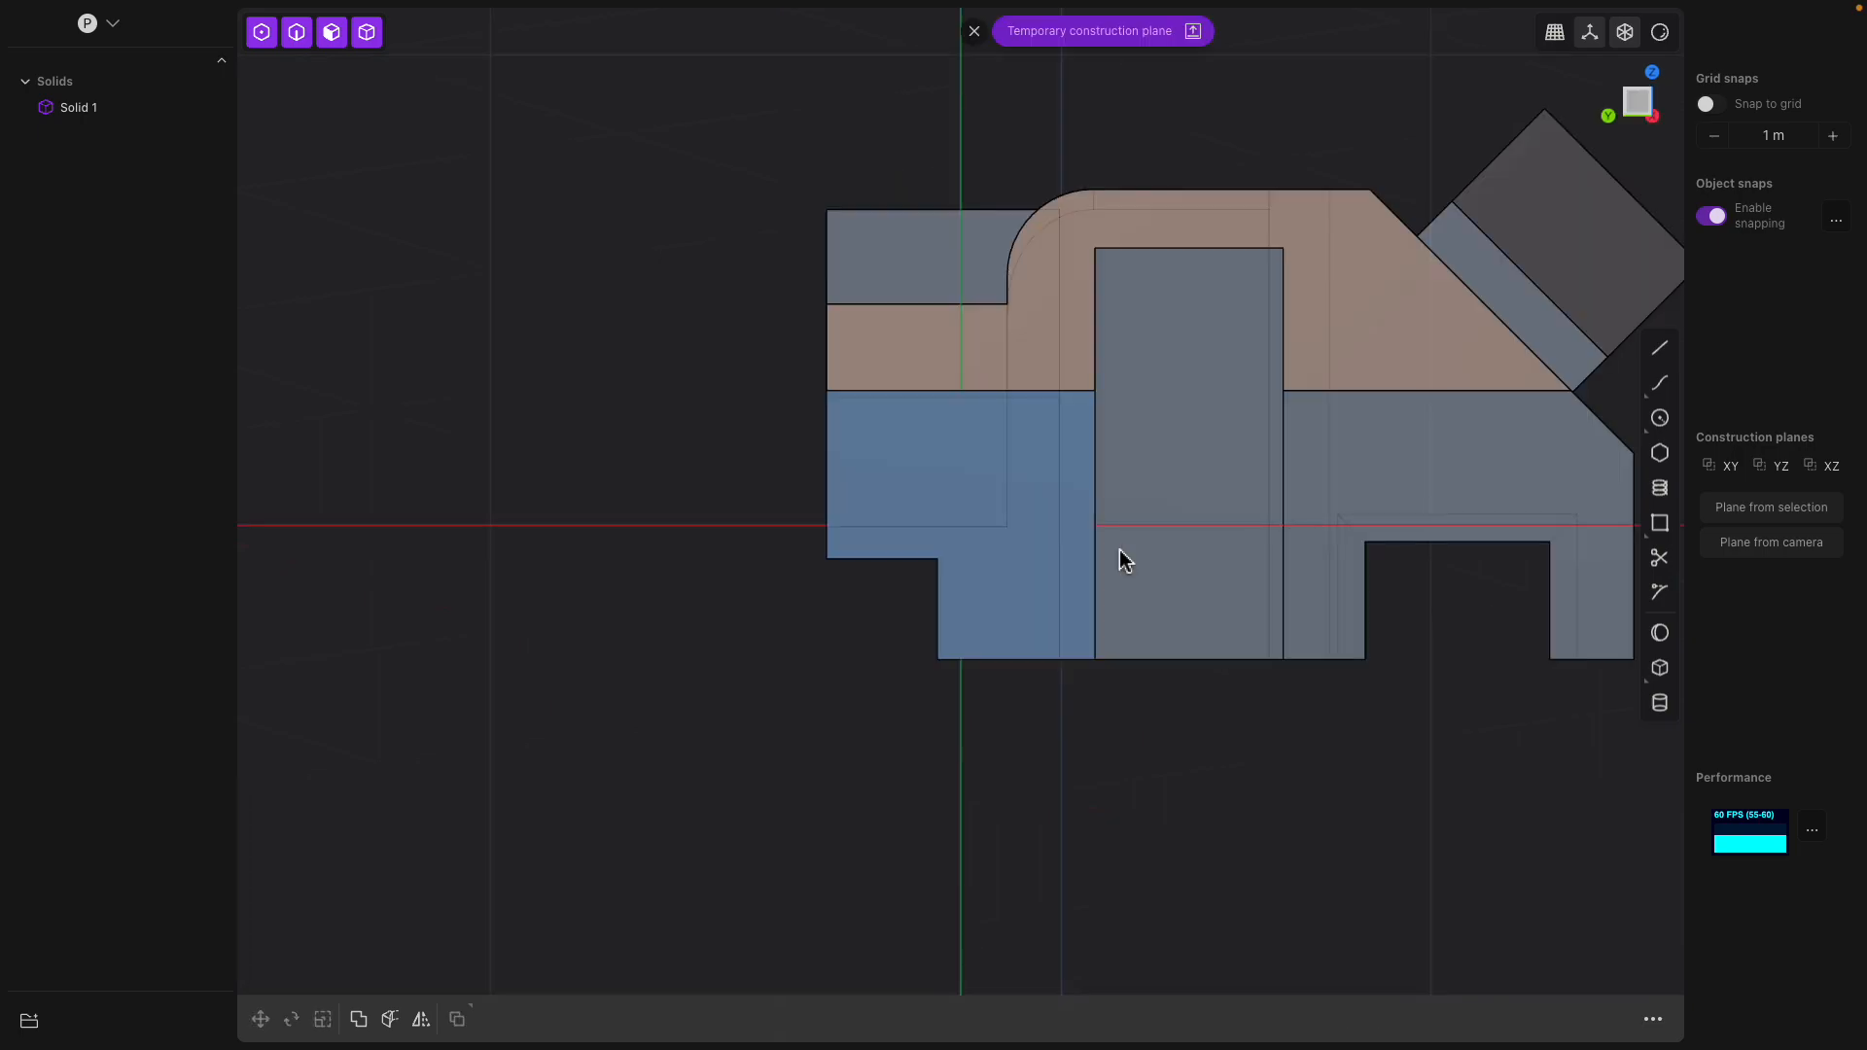
Draw a corner rectangle about 1.46 by 0.18 m across the end block and leg block on the construction plane
{"action": "middle_click_drag", "start_coordinate": [1158, 489], "coordinate": [990, 552], "text": "shift"}
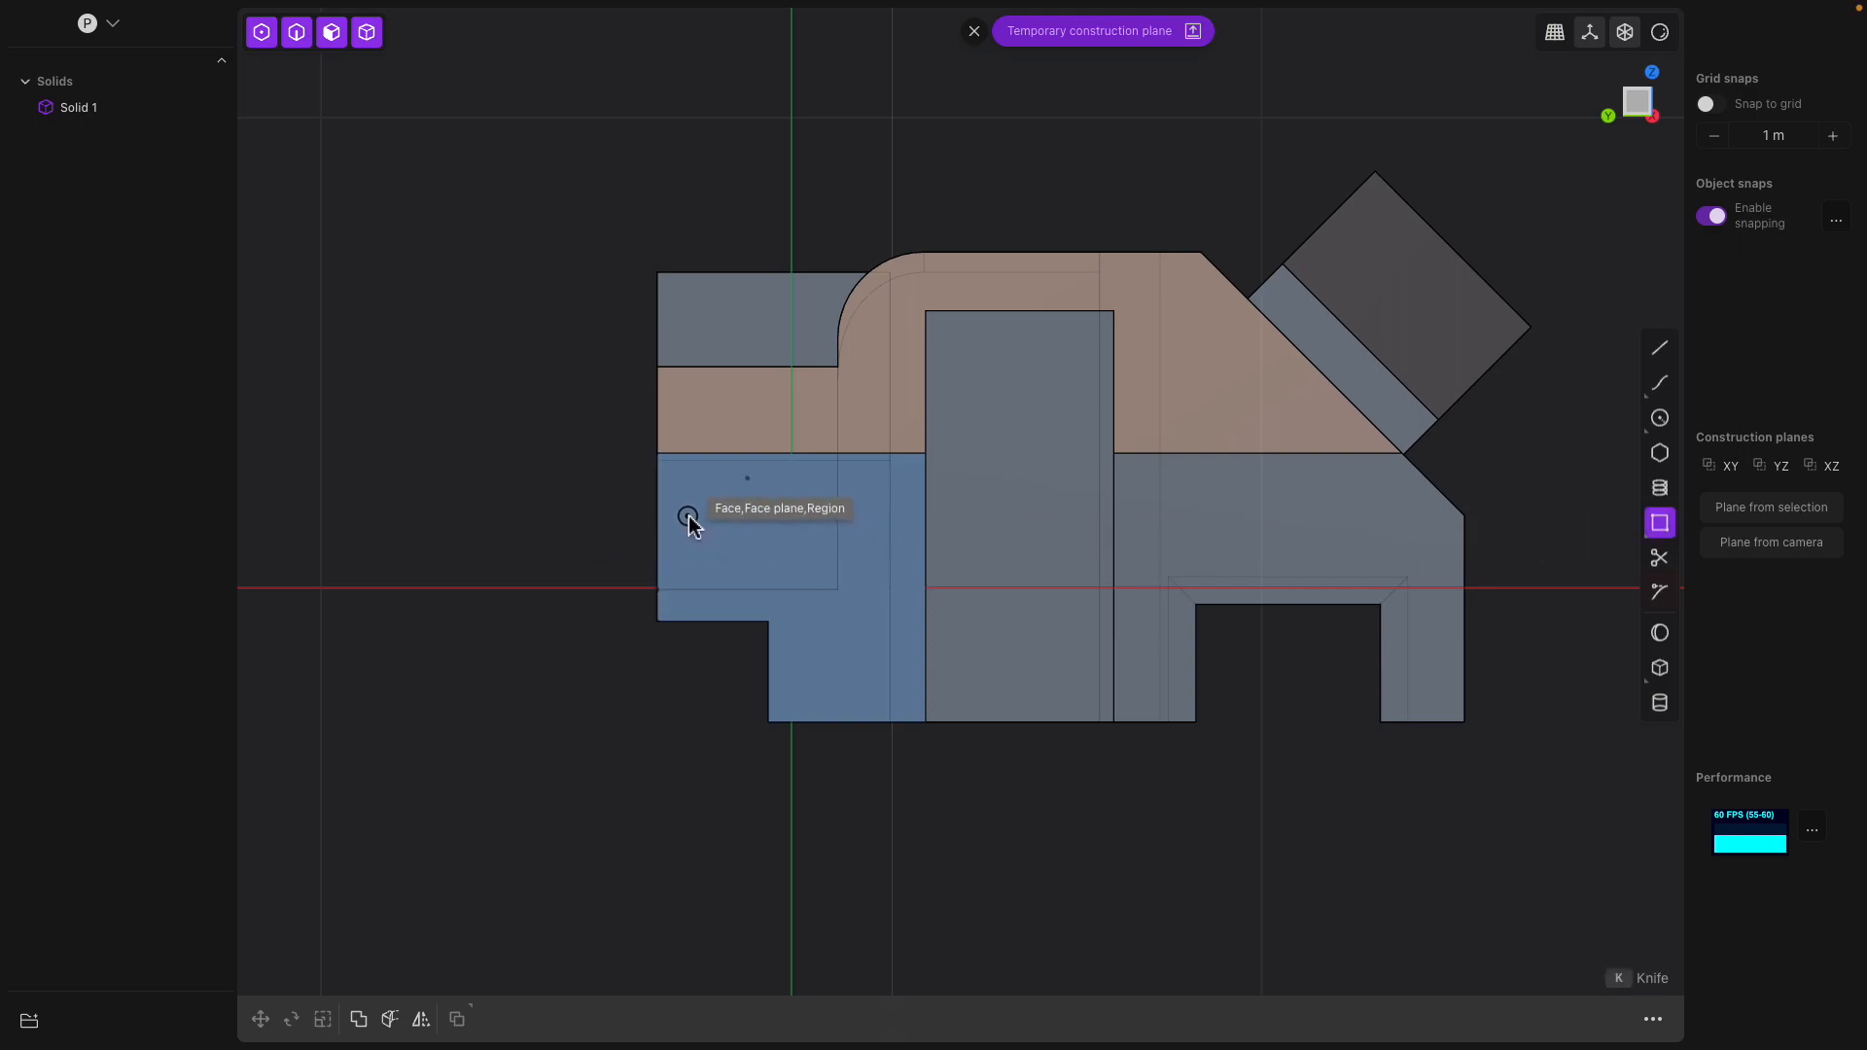
{"action": "left_click", "coordinate": [718, 520]}
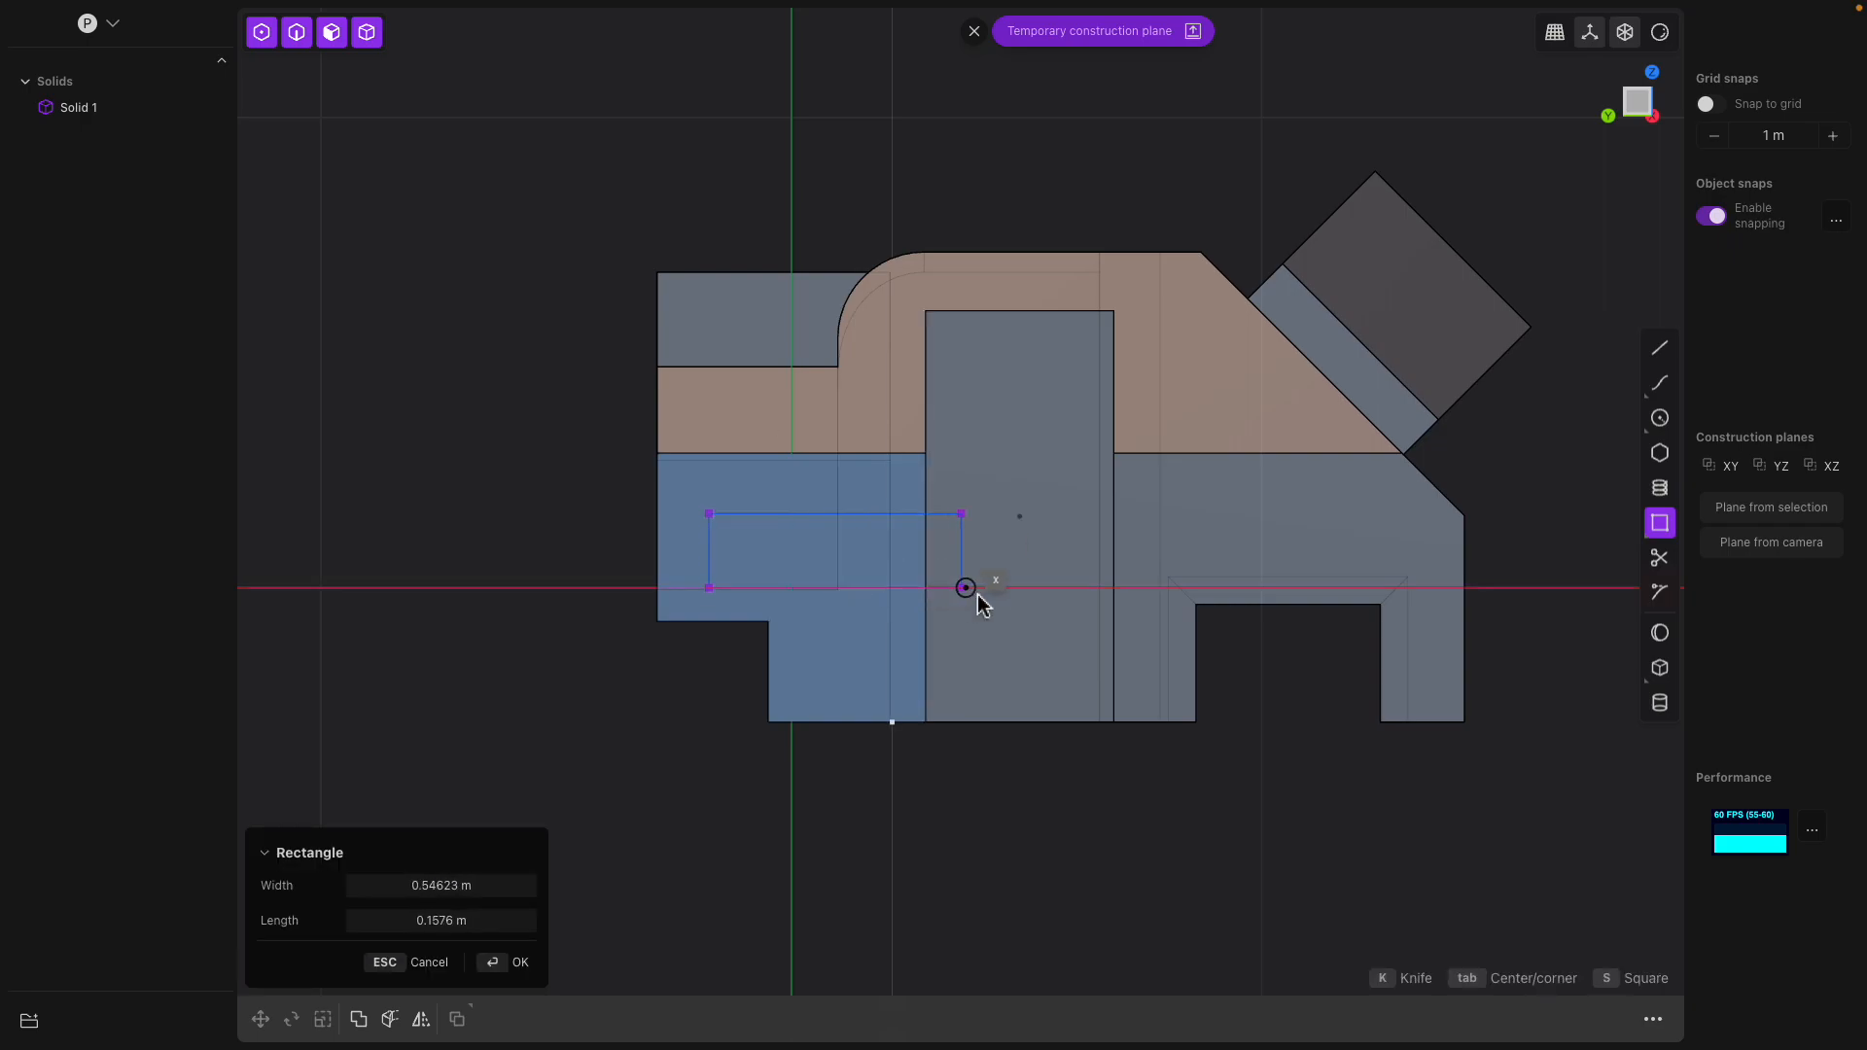
{"action": "left_click", "coordinate": [1532, 588]}
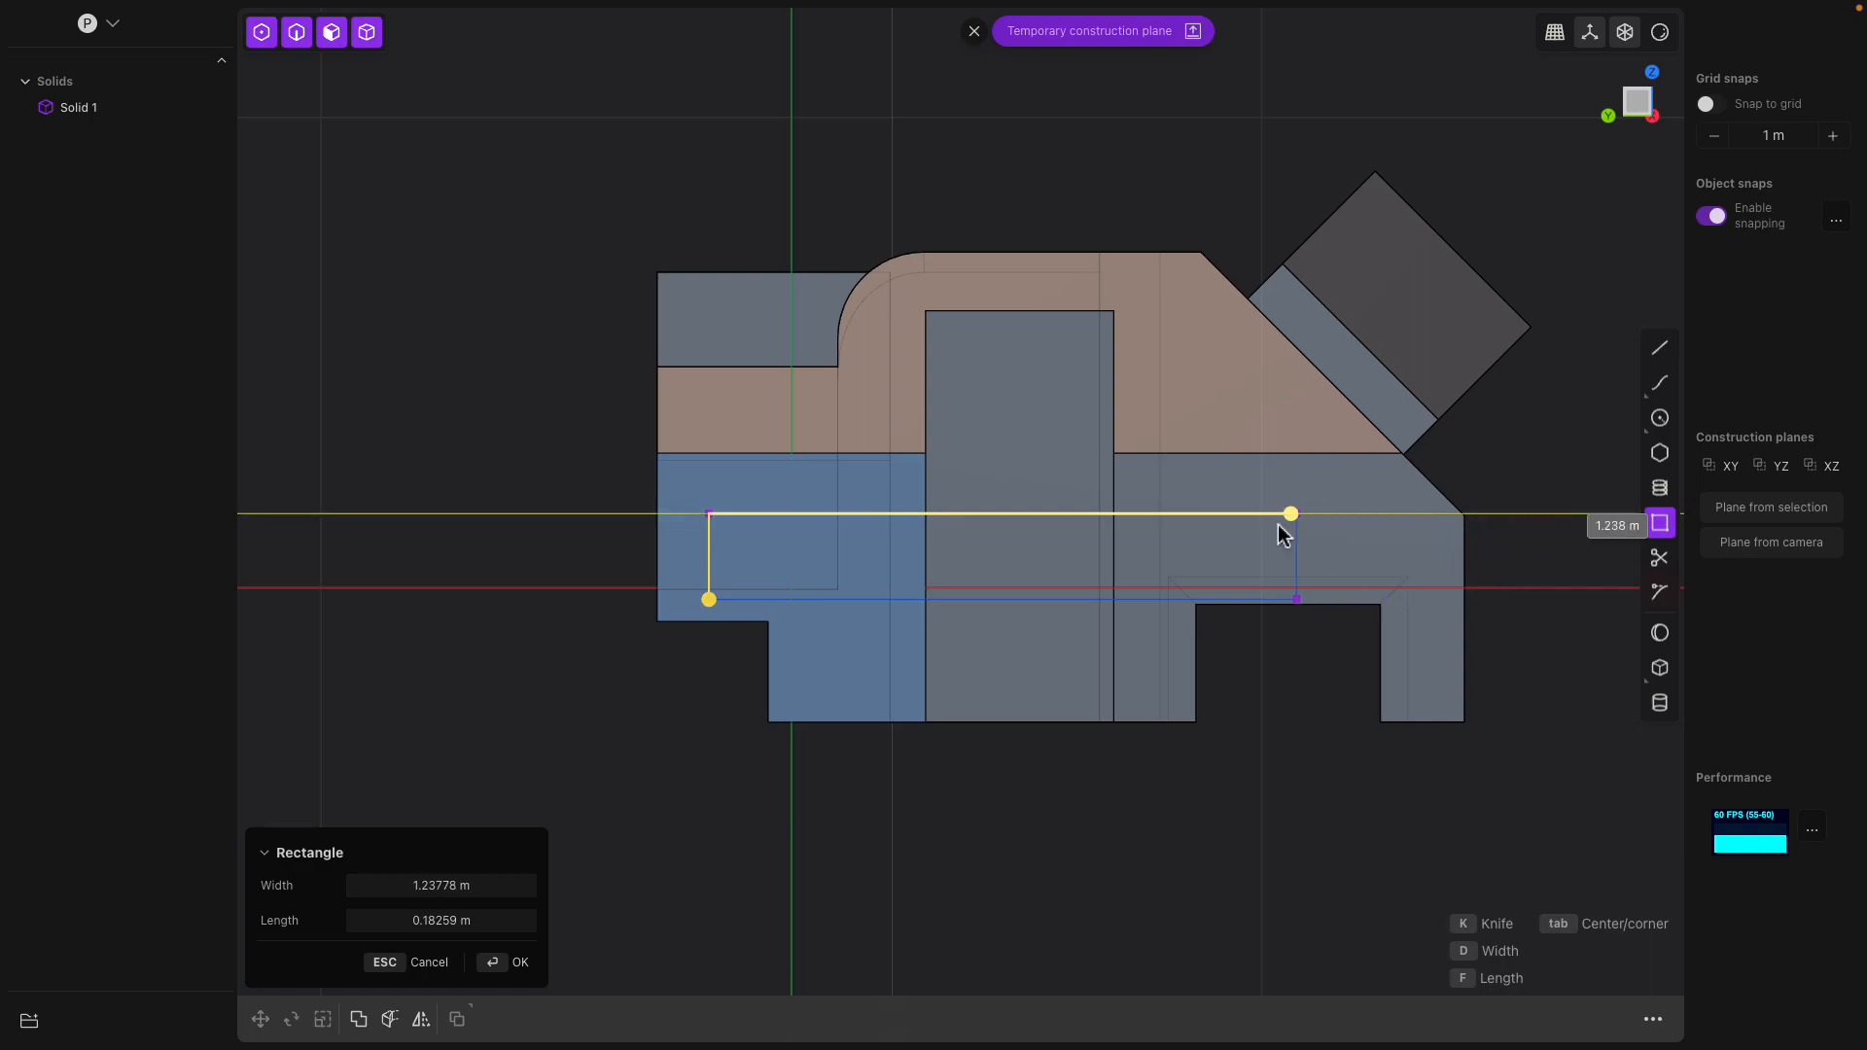
{"action": "left_click", "coordinate": [1394, 545]}
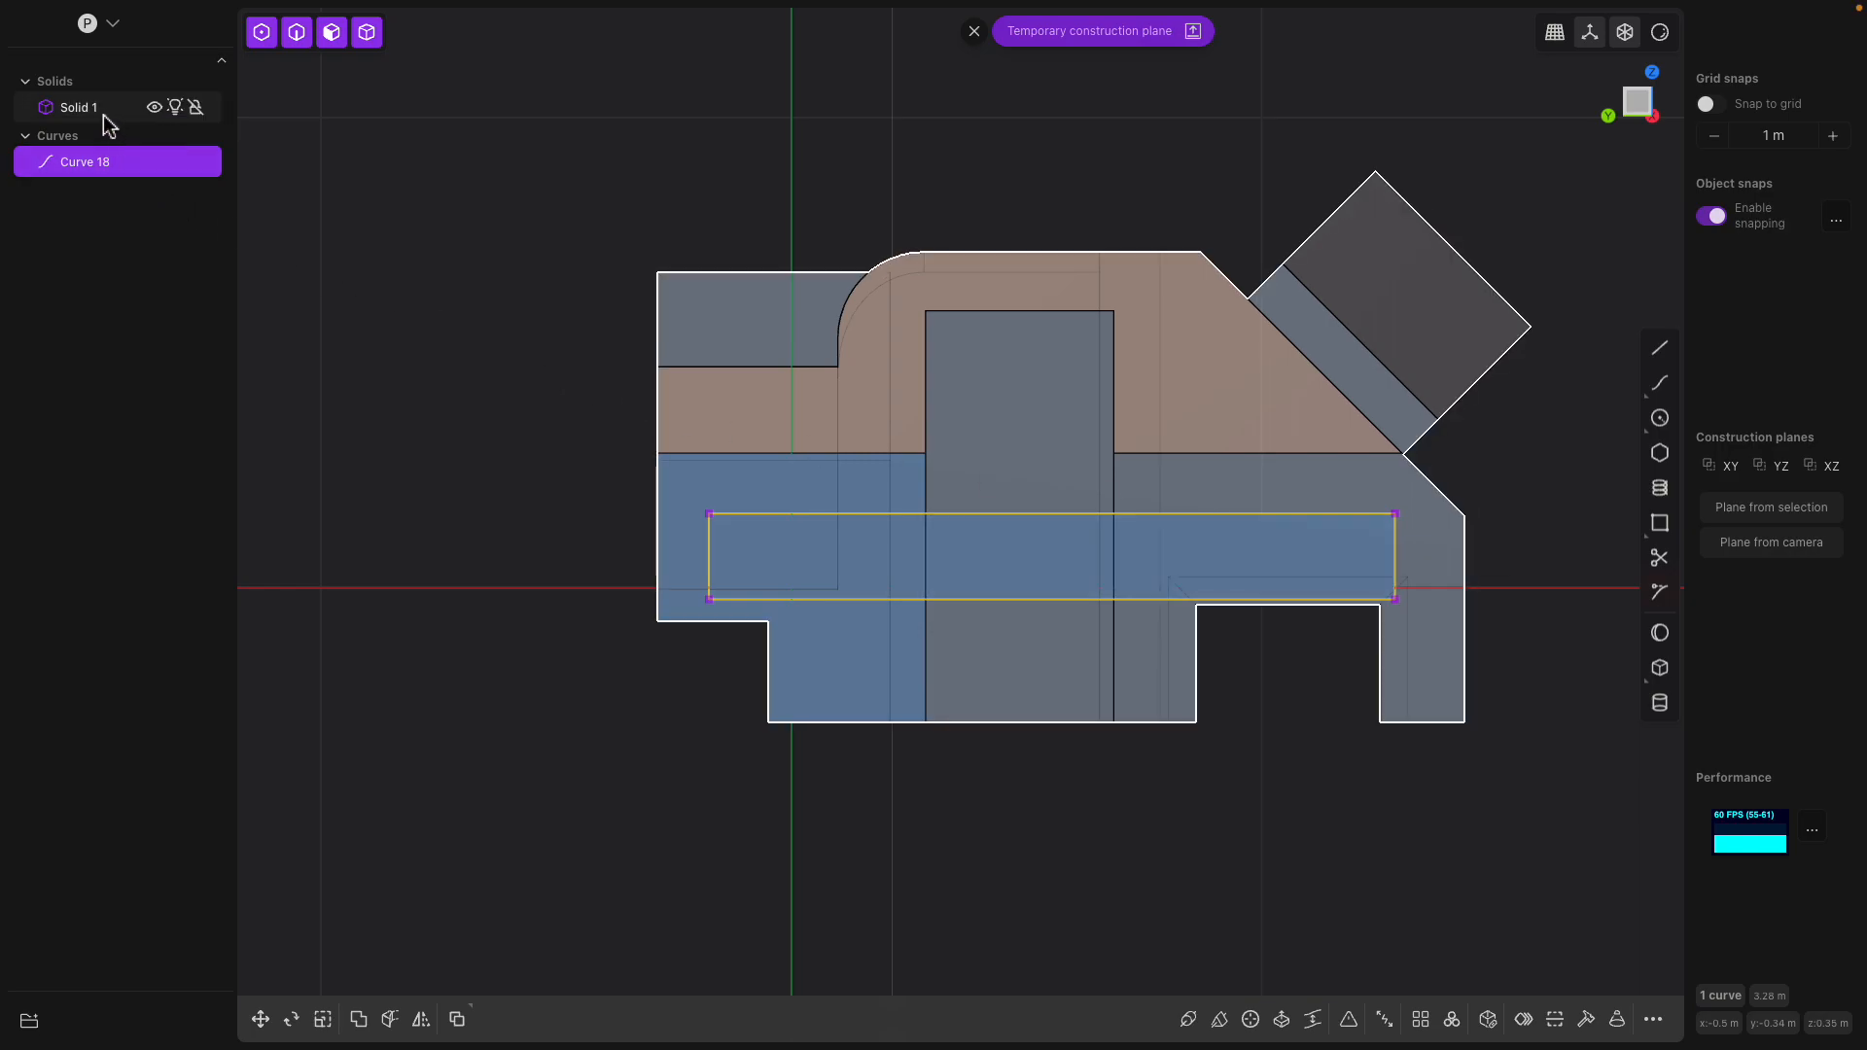
Cut the solid with the drawn rectangle curve so a horizontal strip through the blocks becomes a separate body
{"action": "left_click", "coordinate": [390, 1019]}
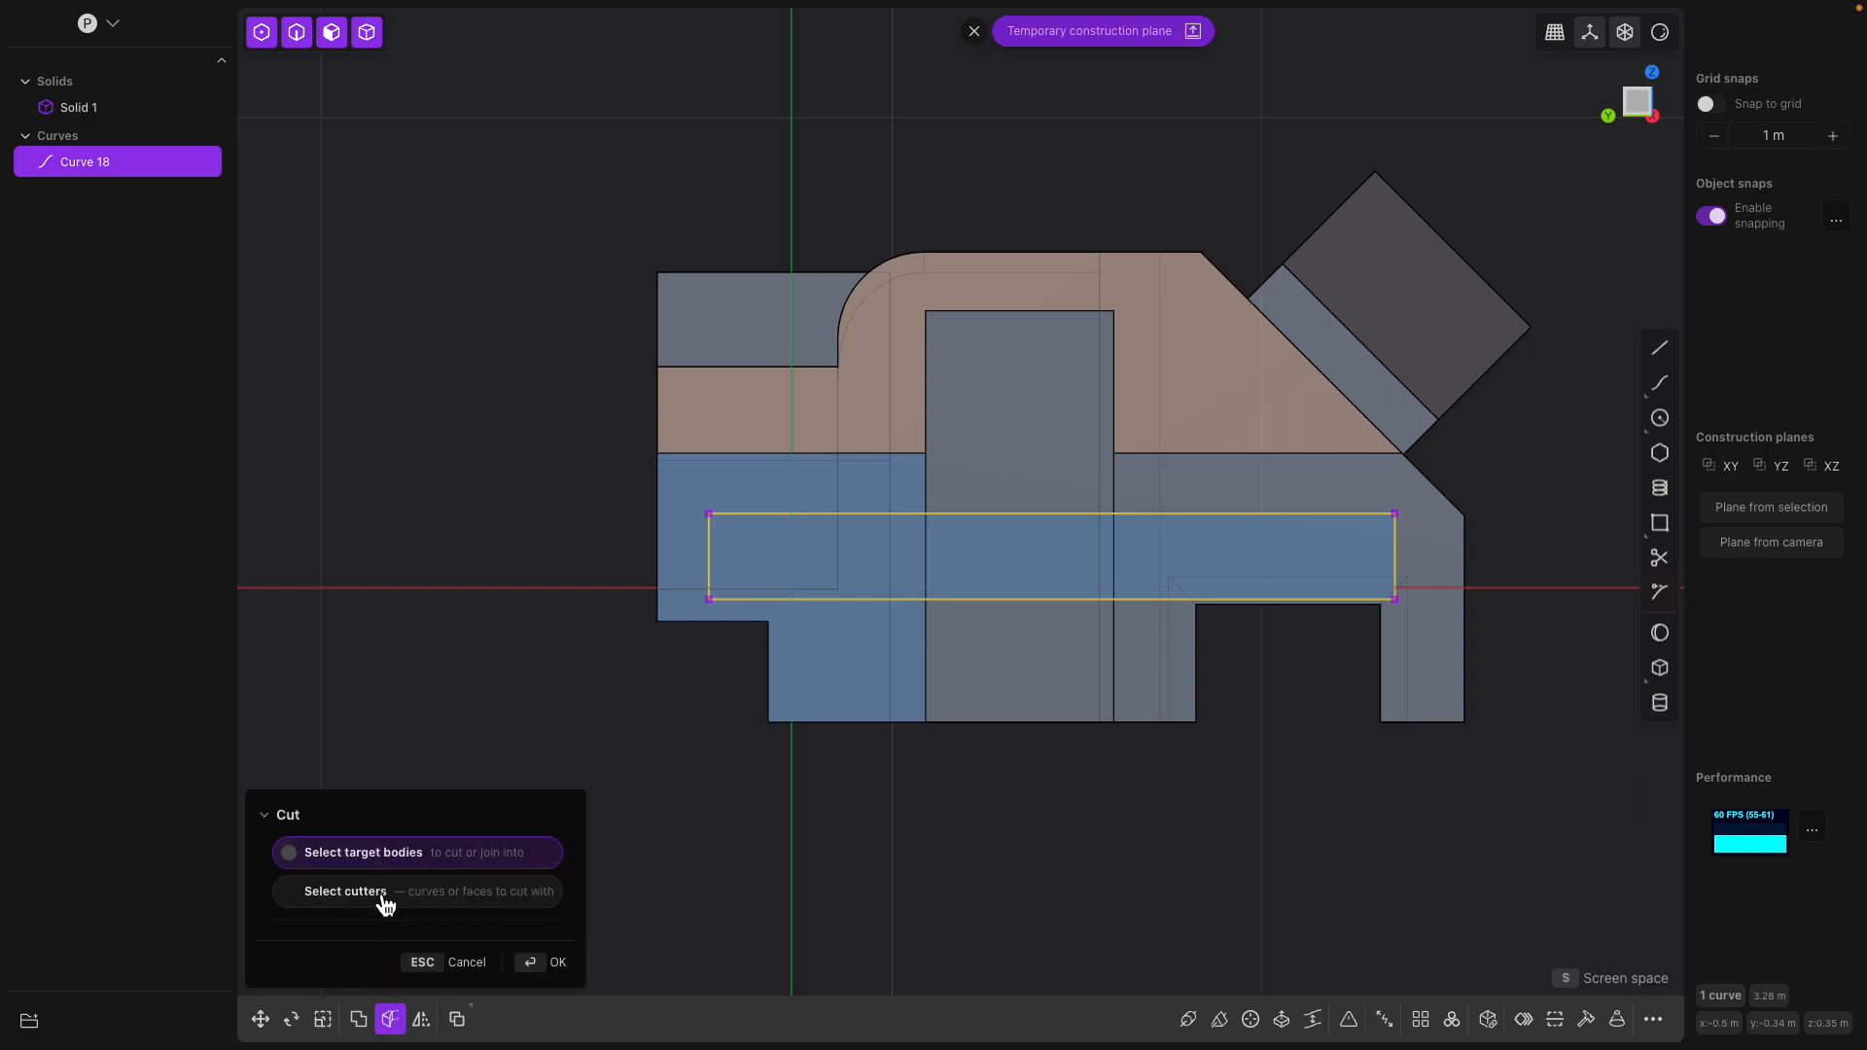
{"action": "left_click", "coordinate": [759, 455]}
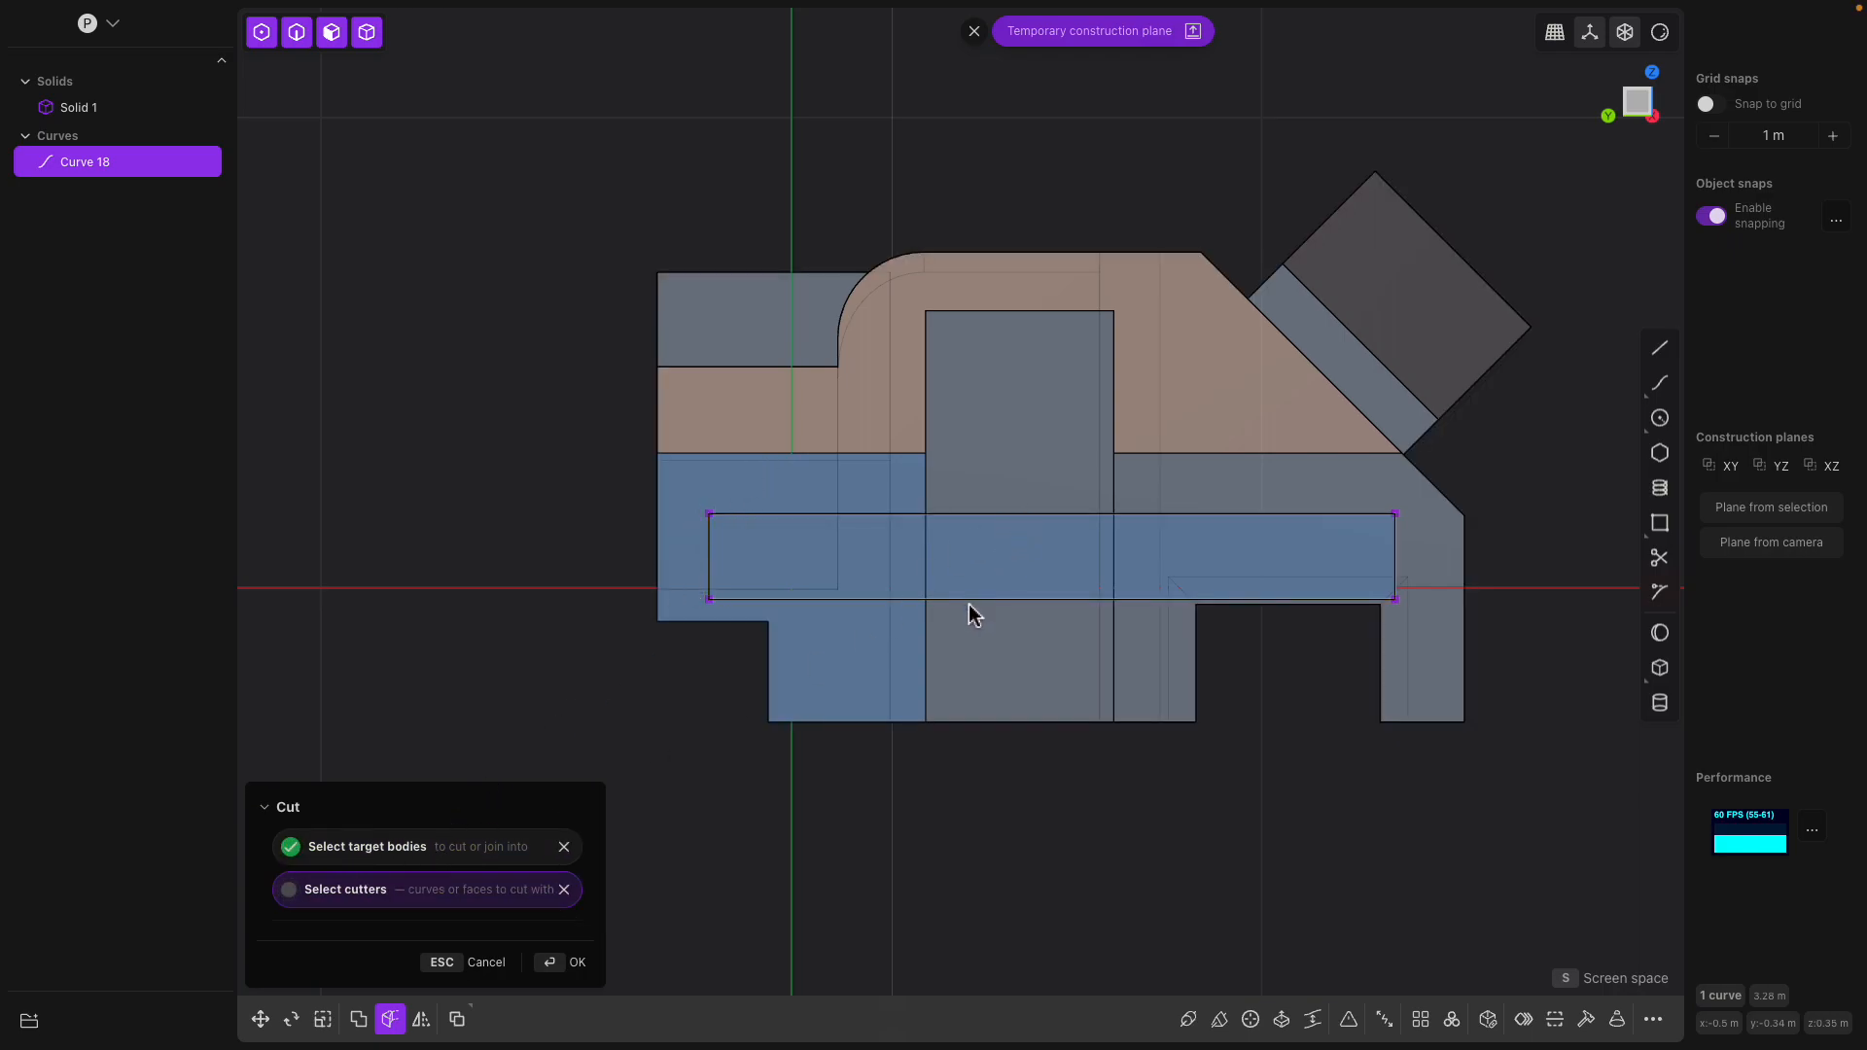
{"action": "left_click", "coordinate": [696, 536]}
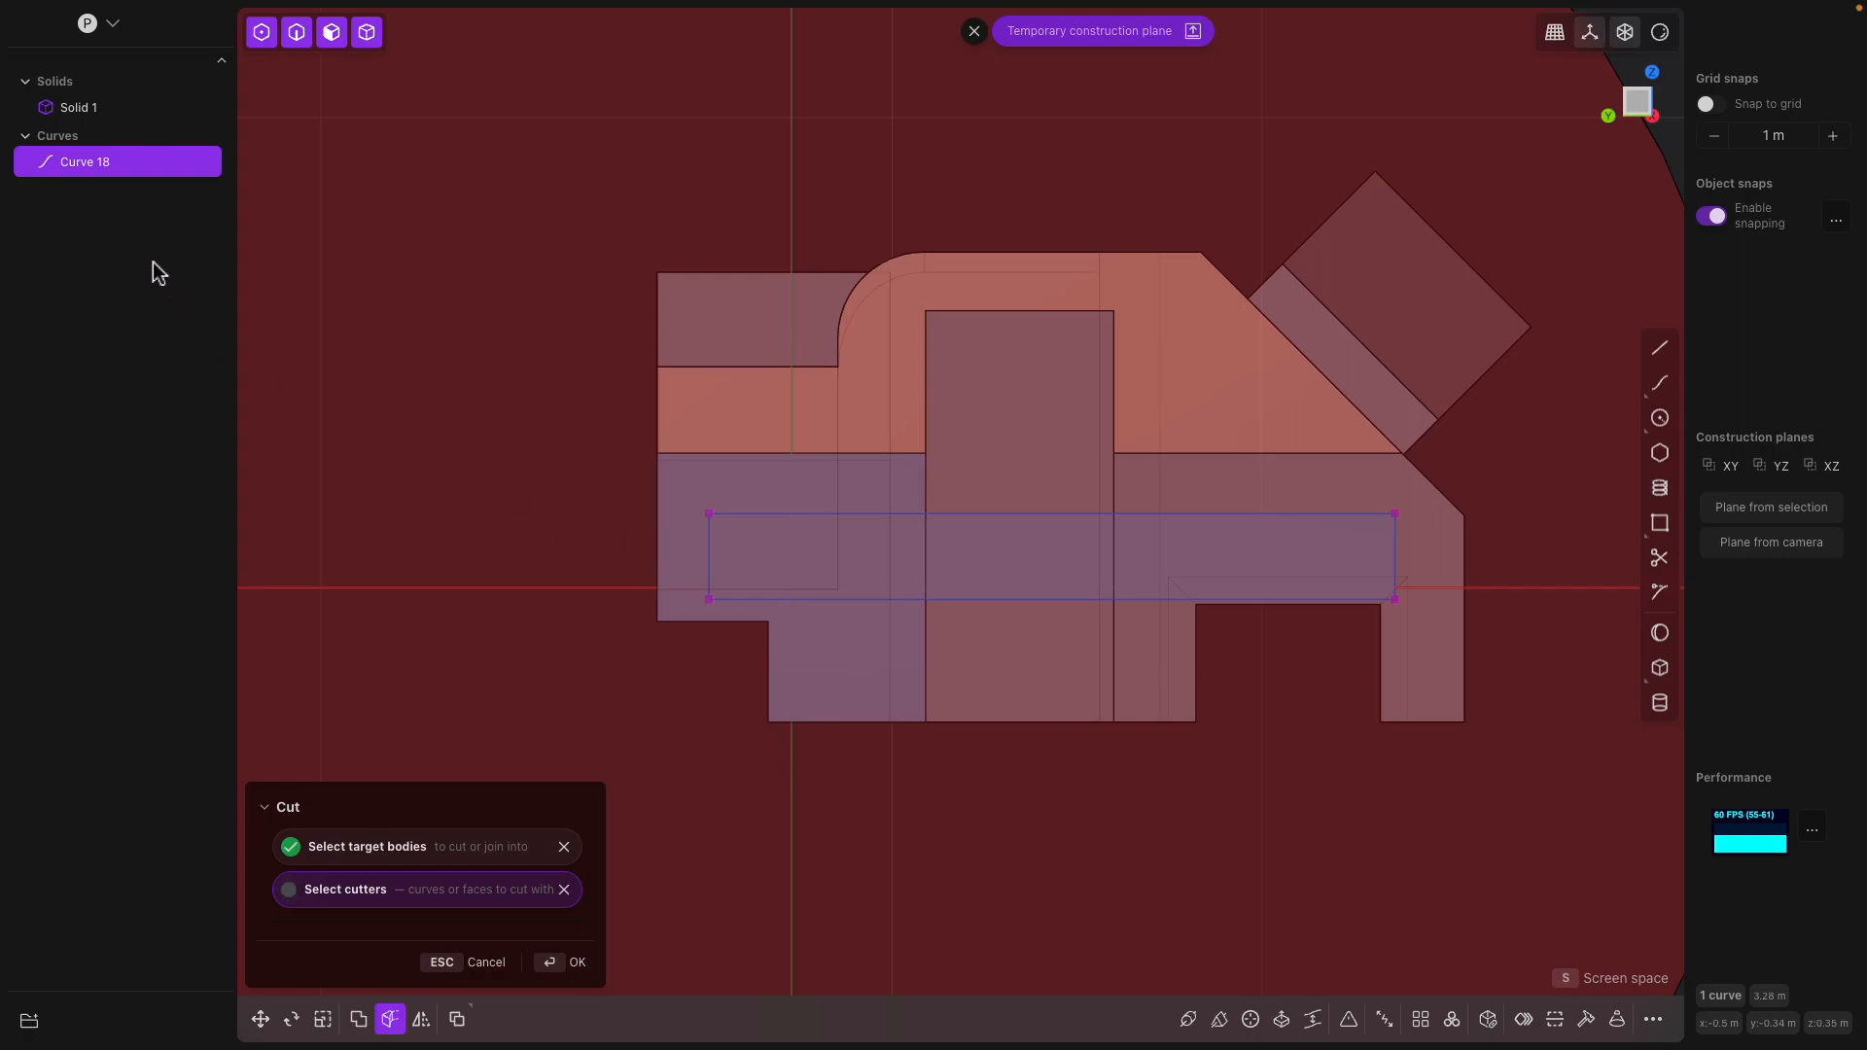
{"action": "left_click", "coordinate": [99, 163]}
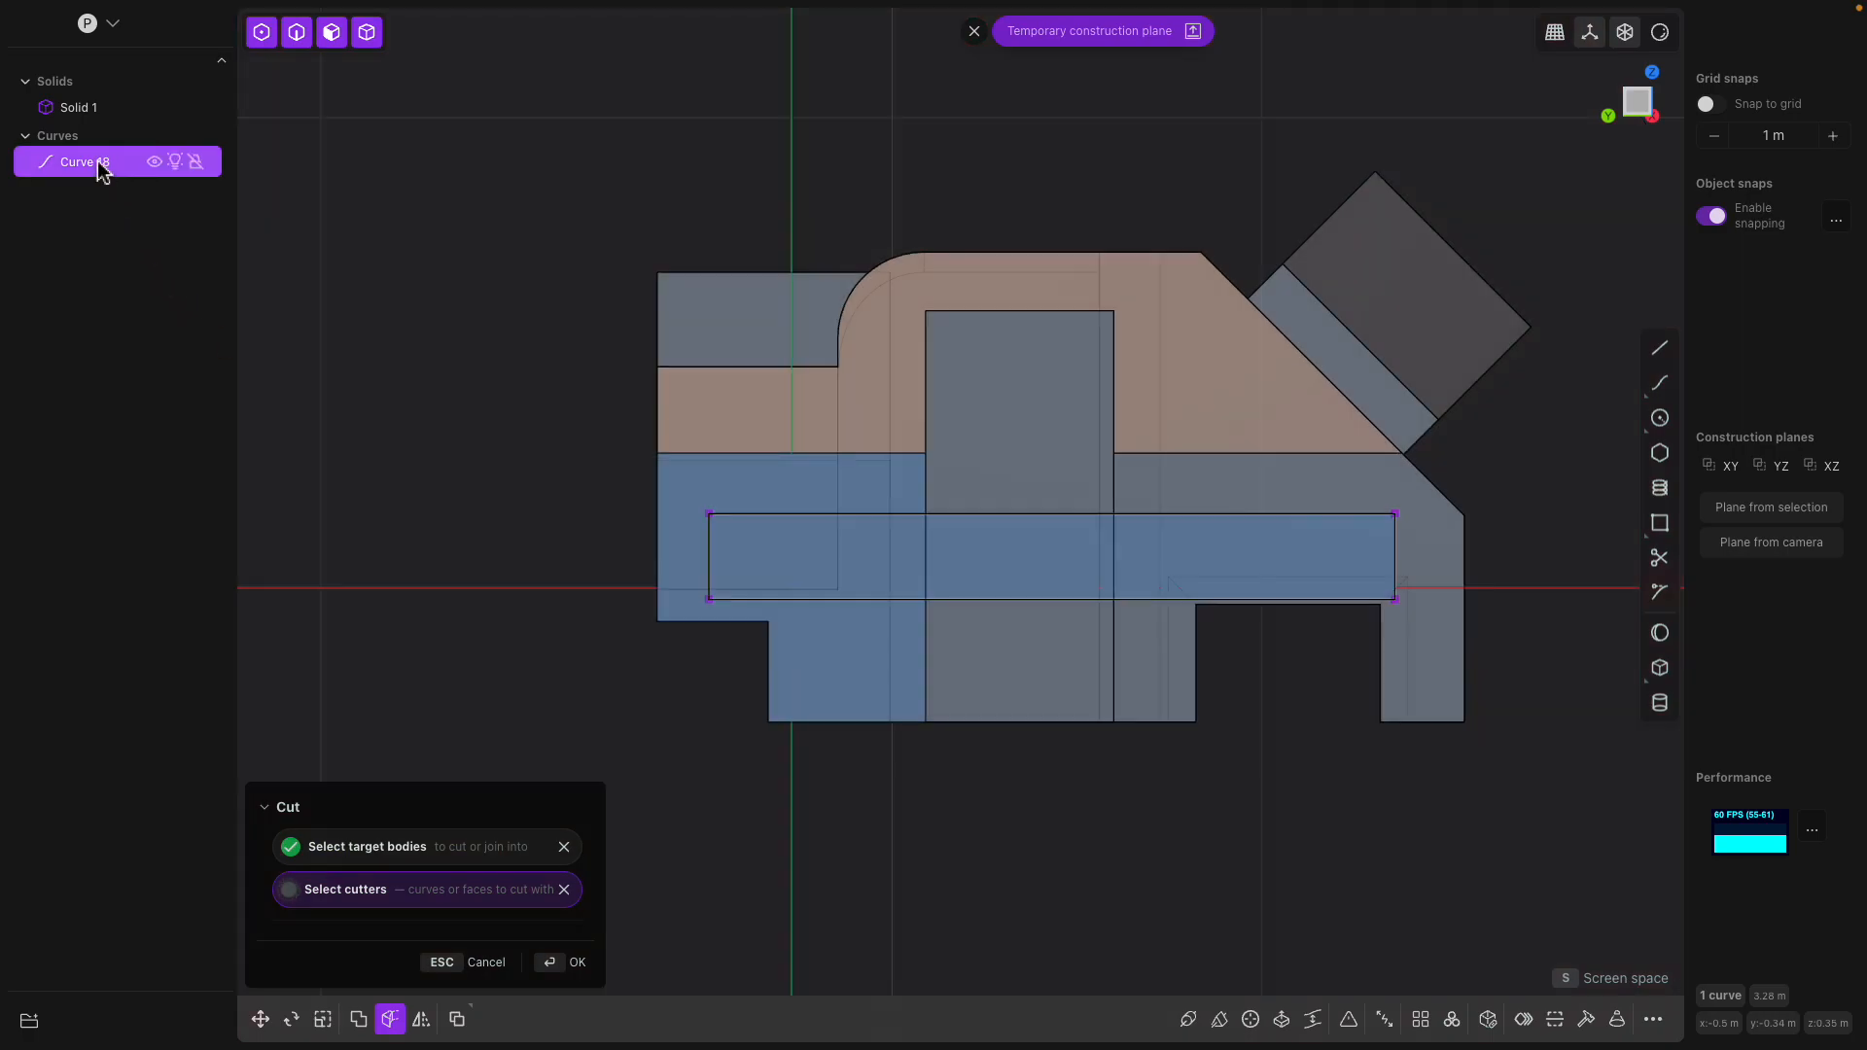
{"action": "left_click", "coordinate": [300, 889]}
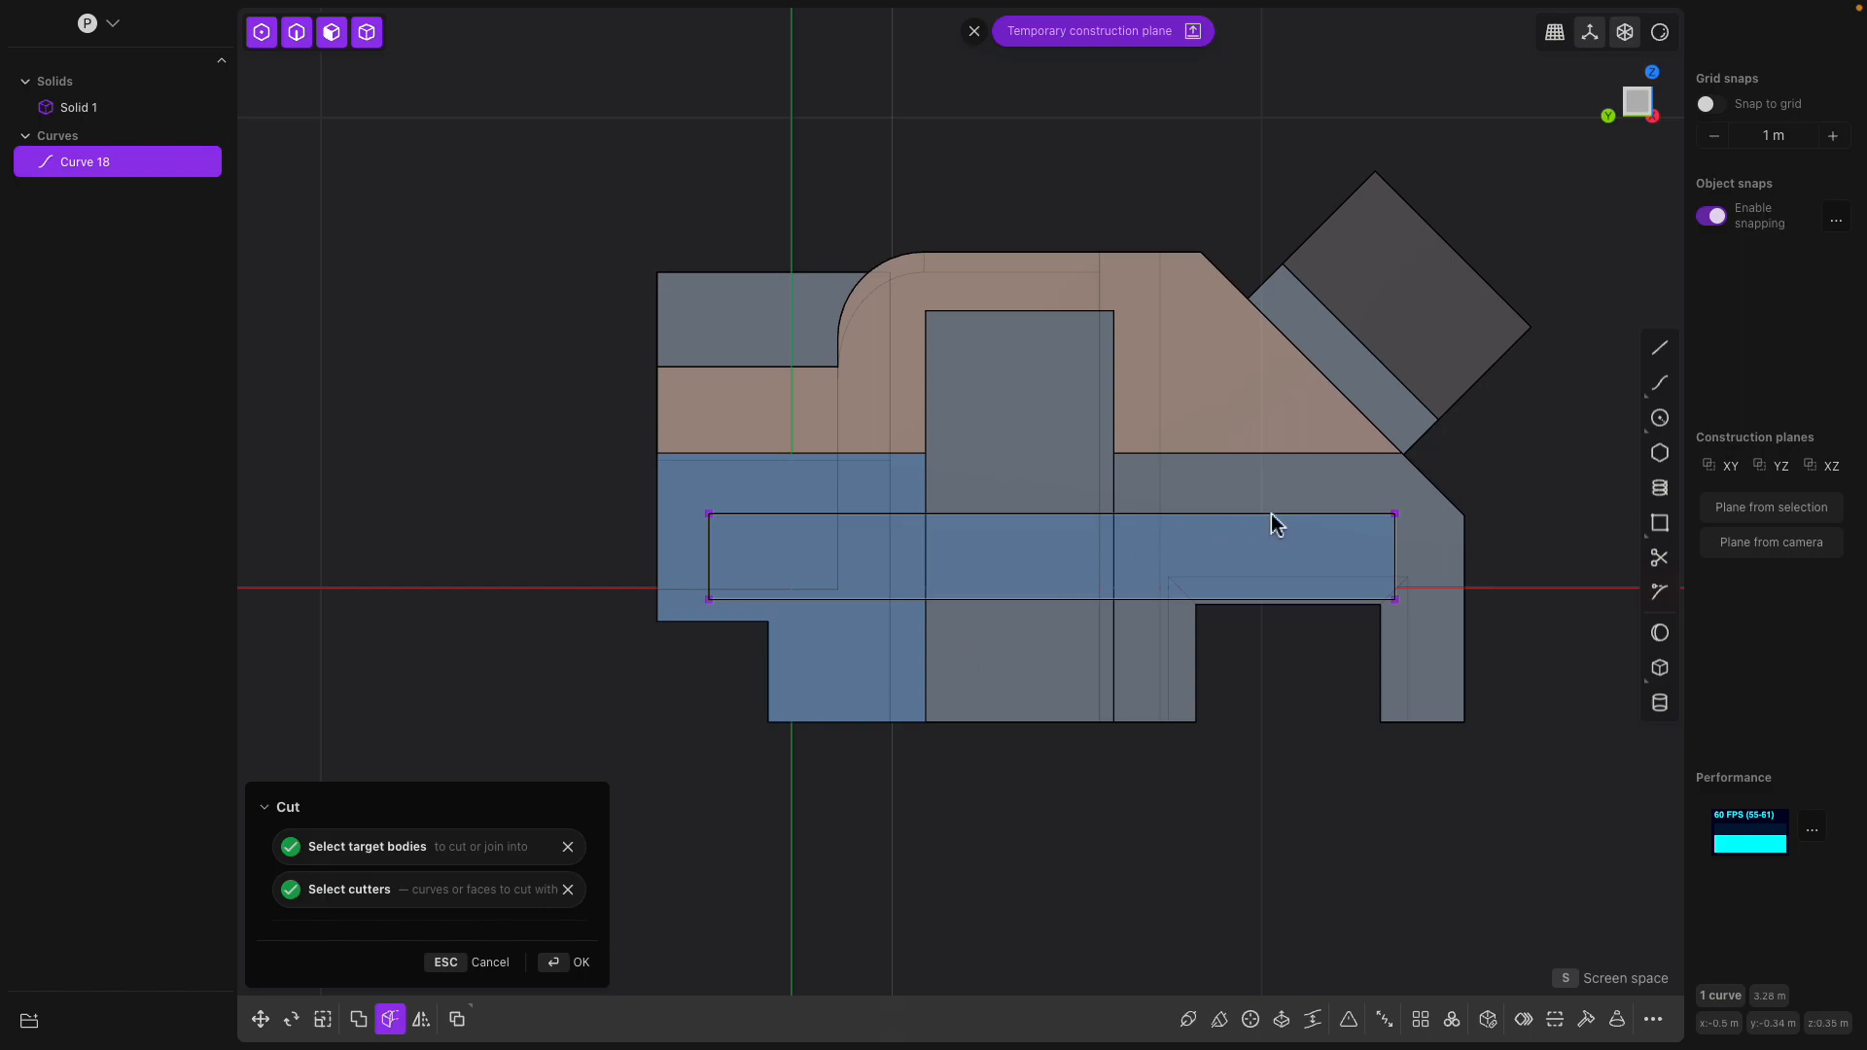
{"action": "key", "text": "Return"}
{"action": "middle_click_drag", "start_coordinate": [1088, 554], "coordinate": [855, 483]}
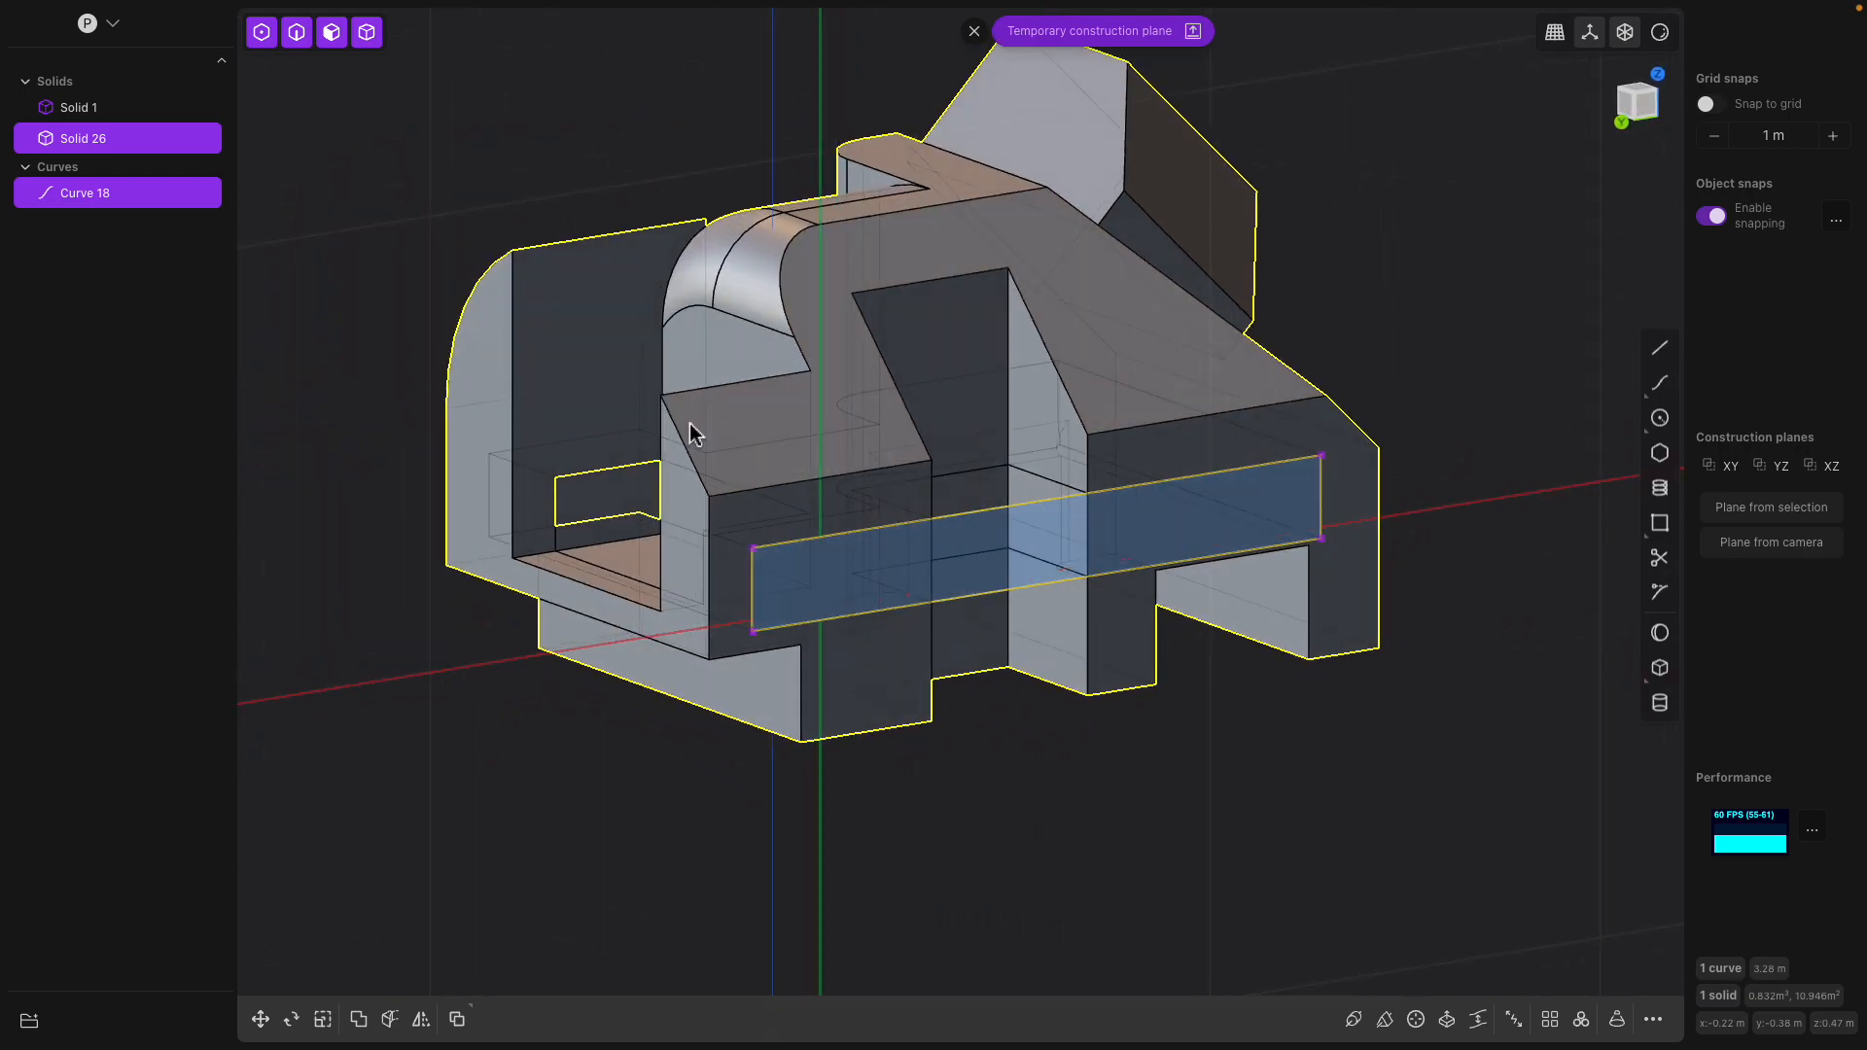
Hide the rectangle curve and extrude the strip's face on the end block inward
{"action": "left_click", "coordinate": [154, 193]}
{"action": "middle_click_drag", "start_coordinate": [854, 487], "coordinate": [875, 616]}
{"action": "left_click", "coordinate": [867, 598]}
{"action": "key", "text": "e"}
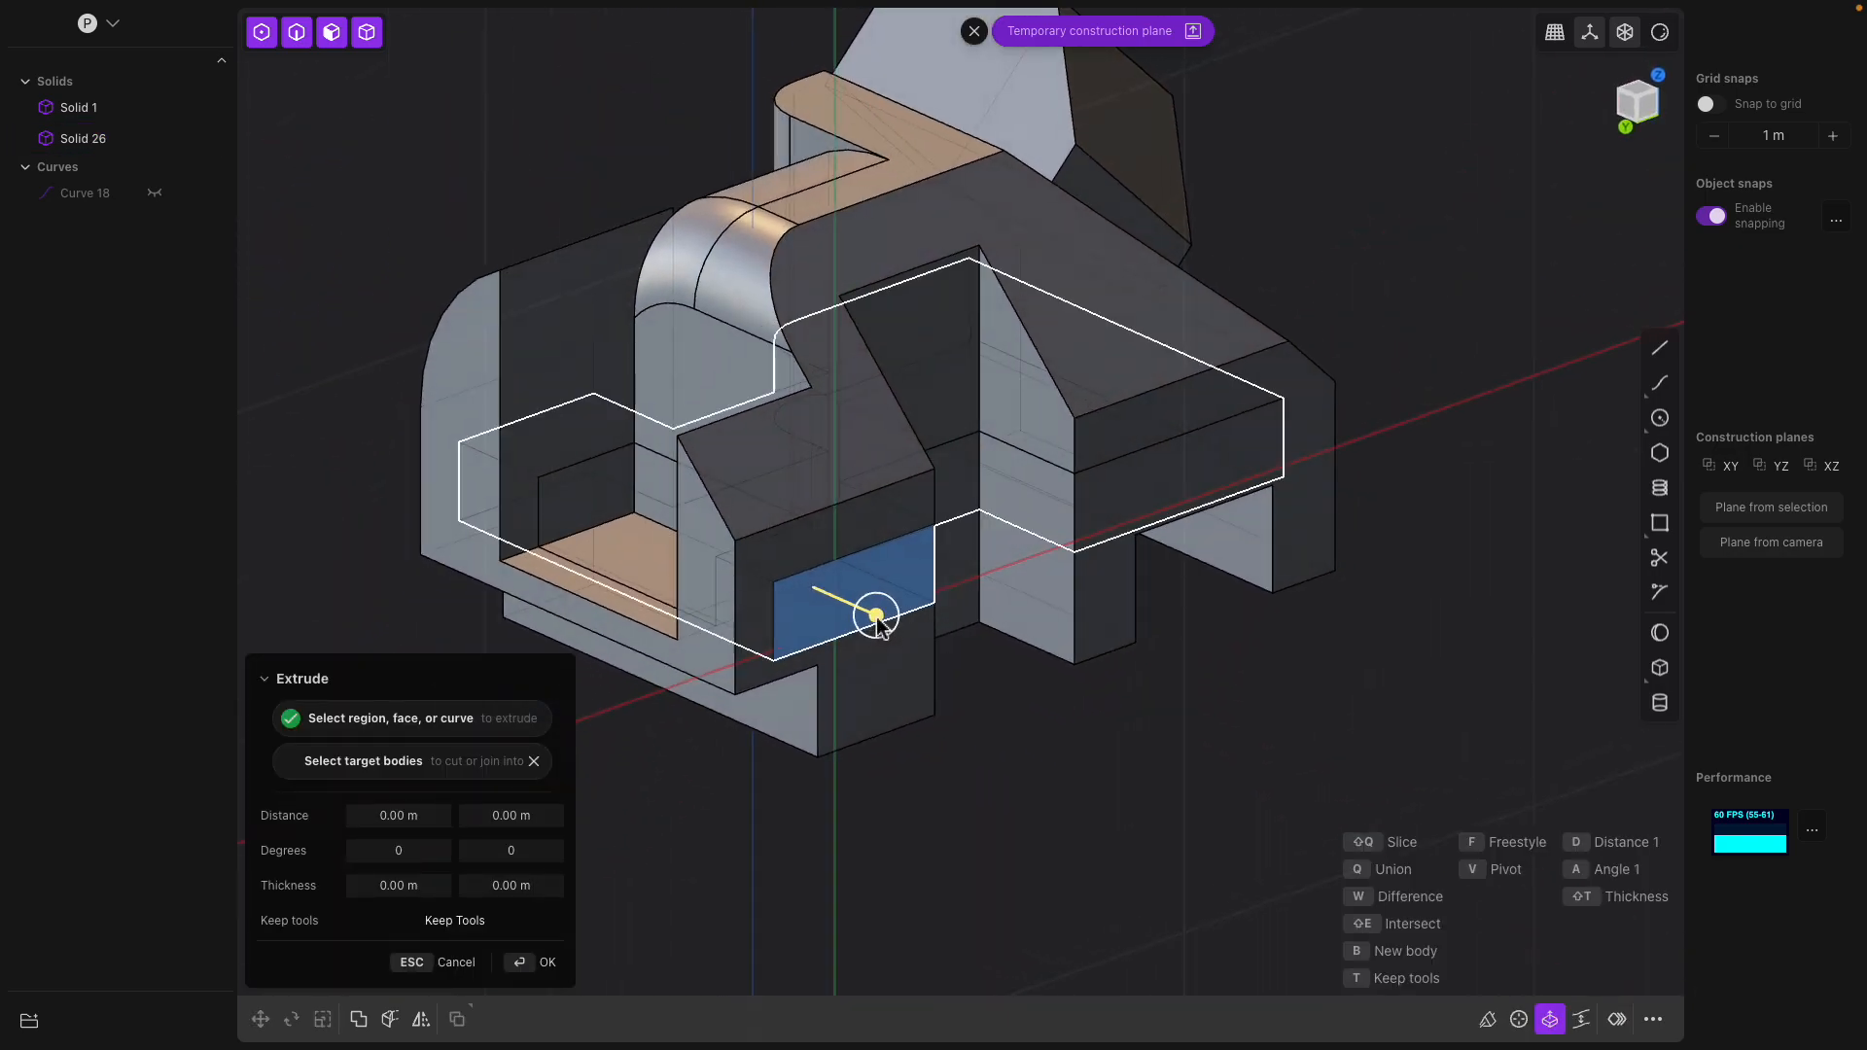
{"action": "left_click_drag", "start_coordinate": [875, 616], "coordinate": [868, 615]}
{"action": "middle_click_drag", "start_coordinate": [915, 623], "coordinate": [963, 609]}
{"action": "key", "text": "Return"}
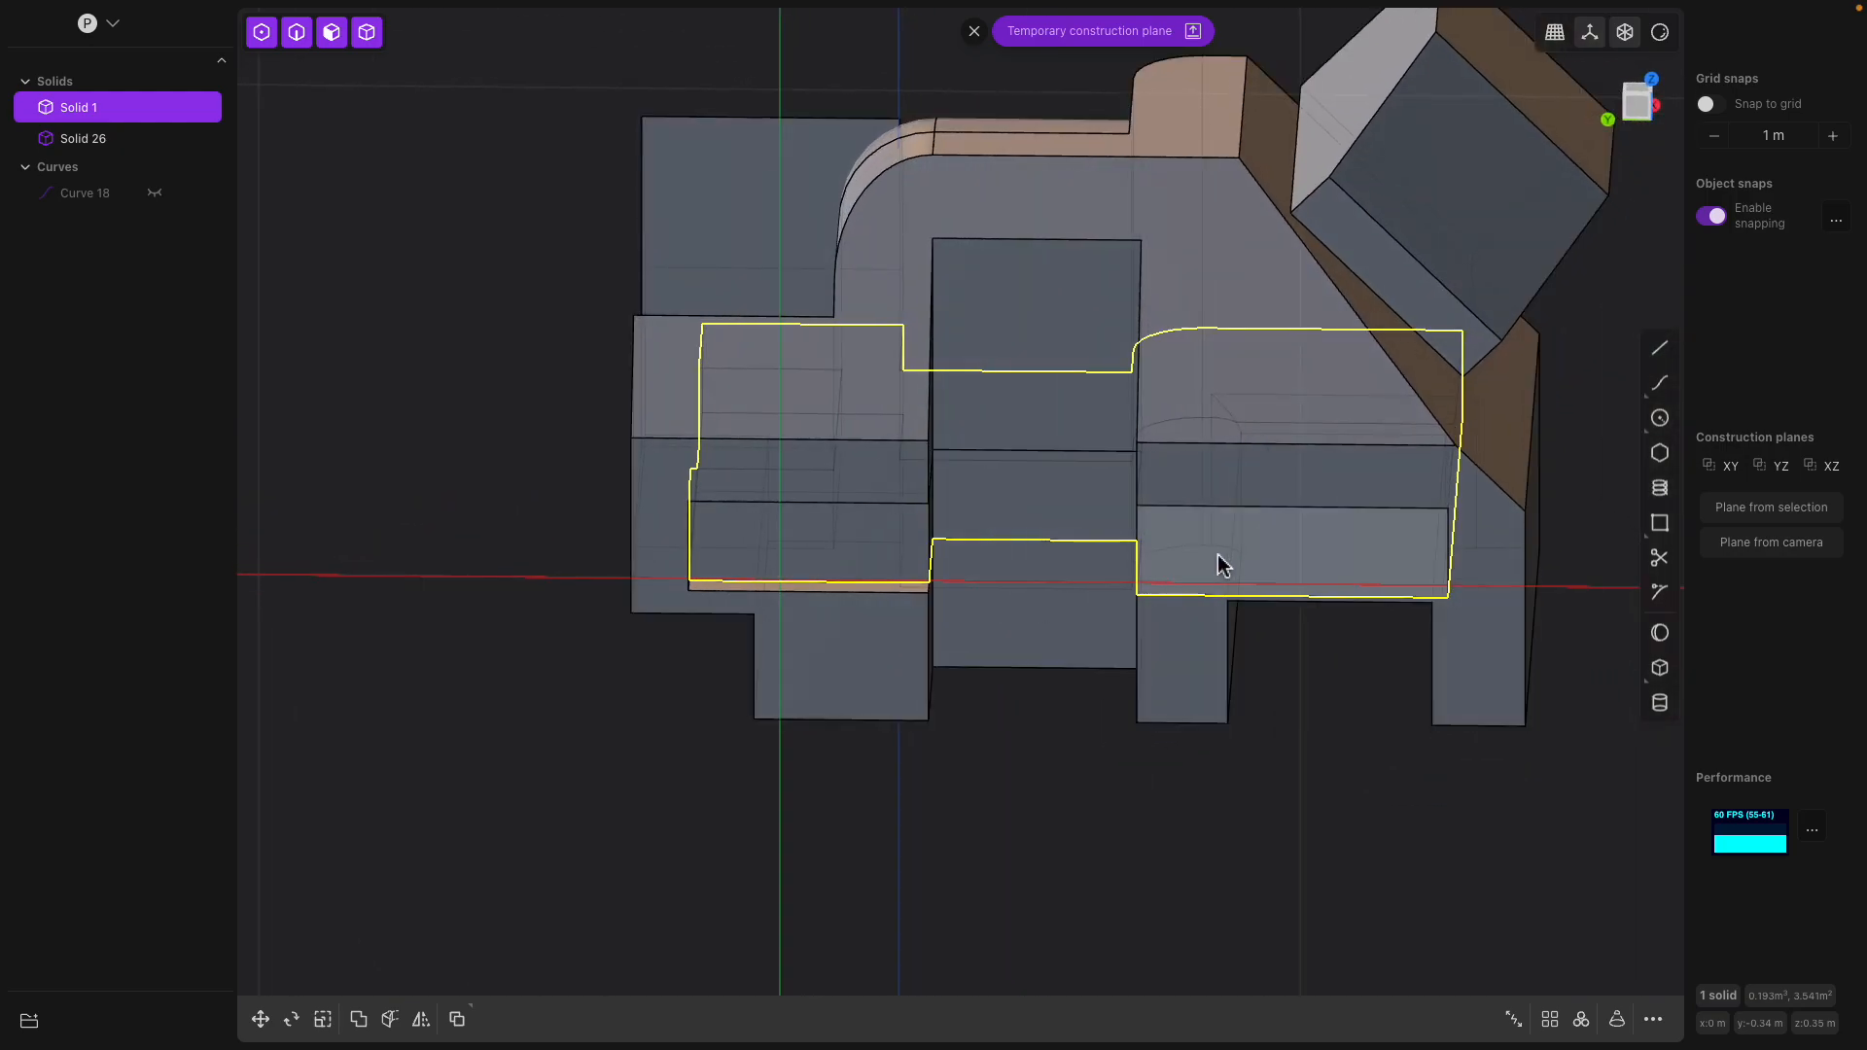
Offset the strip's face below the sloped side inward by about 0.09 m
{"action": "left_click", "coordinate": [1209, 555]}
{"action": "middle_click_drag", "start_coordinate": [1208, 555], "coordinate": [1312, 555]}
{"action": "left_click_drag", "start_coordinate": [1212, 515], "coordinate": [1193, 510]}
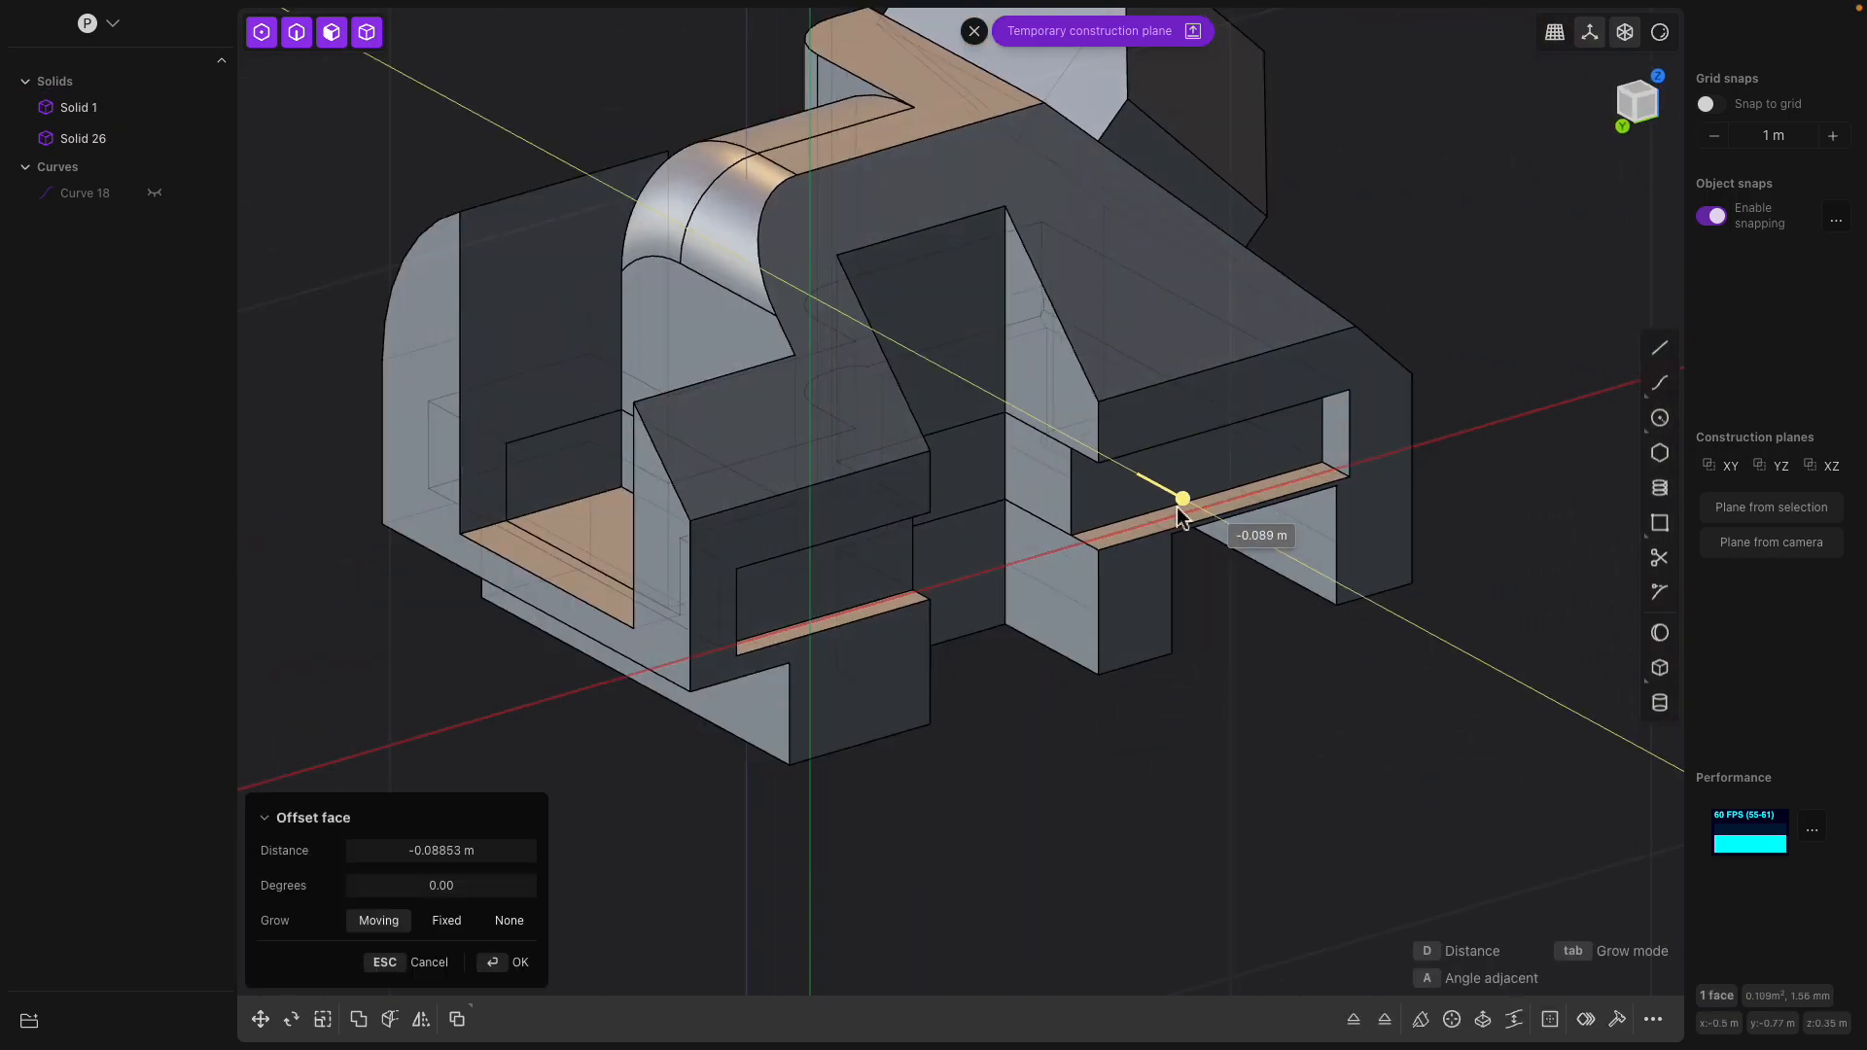
{"action": "middle_click_drag", "start_coordinate": [1244, 530], "coordinate": [1106, 539]}
{"action": "left_click_drag", "start_coordinate": [1107, 539], "coordinate": [1099, 594]}
{"action": "middle_click_drag", "start_coordinate": [1120, 595], "coordinate": [1275, 579]}
Fillet the lower outer edge of the recessed strip on both sides of the tall notch
{"action": "left_click", "coordinate": [1247, 540]}
{"action": "left_click_drag", "start_coordinate": [1248, 546], "coordinate": [1211, 512]}
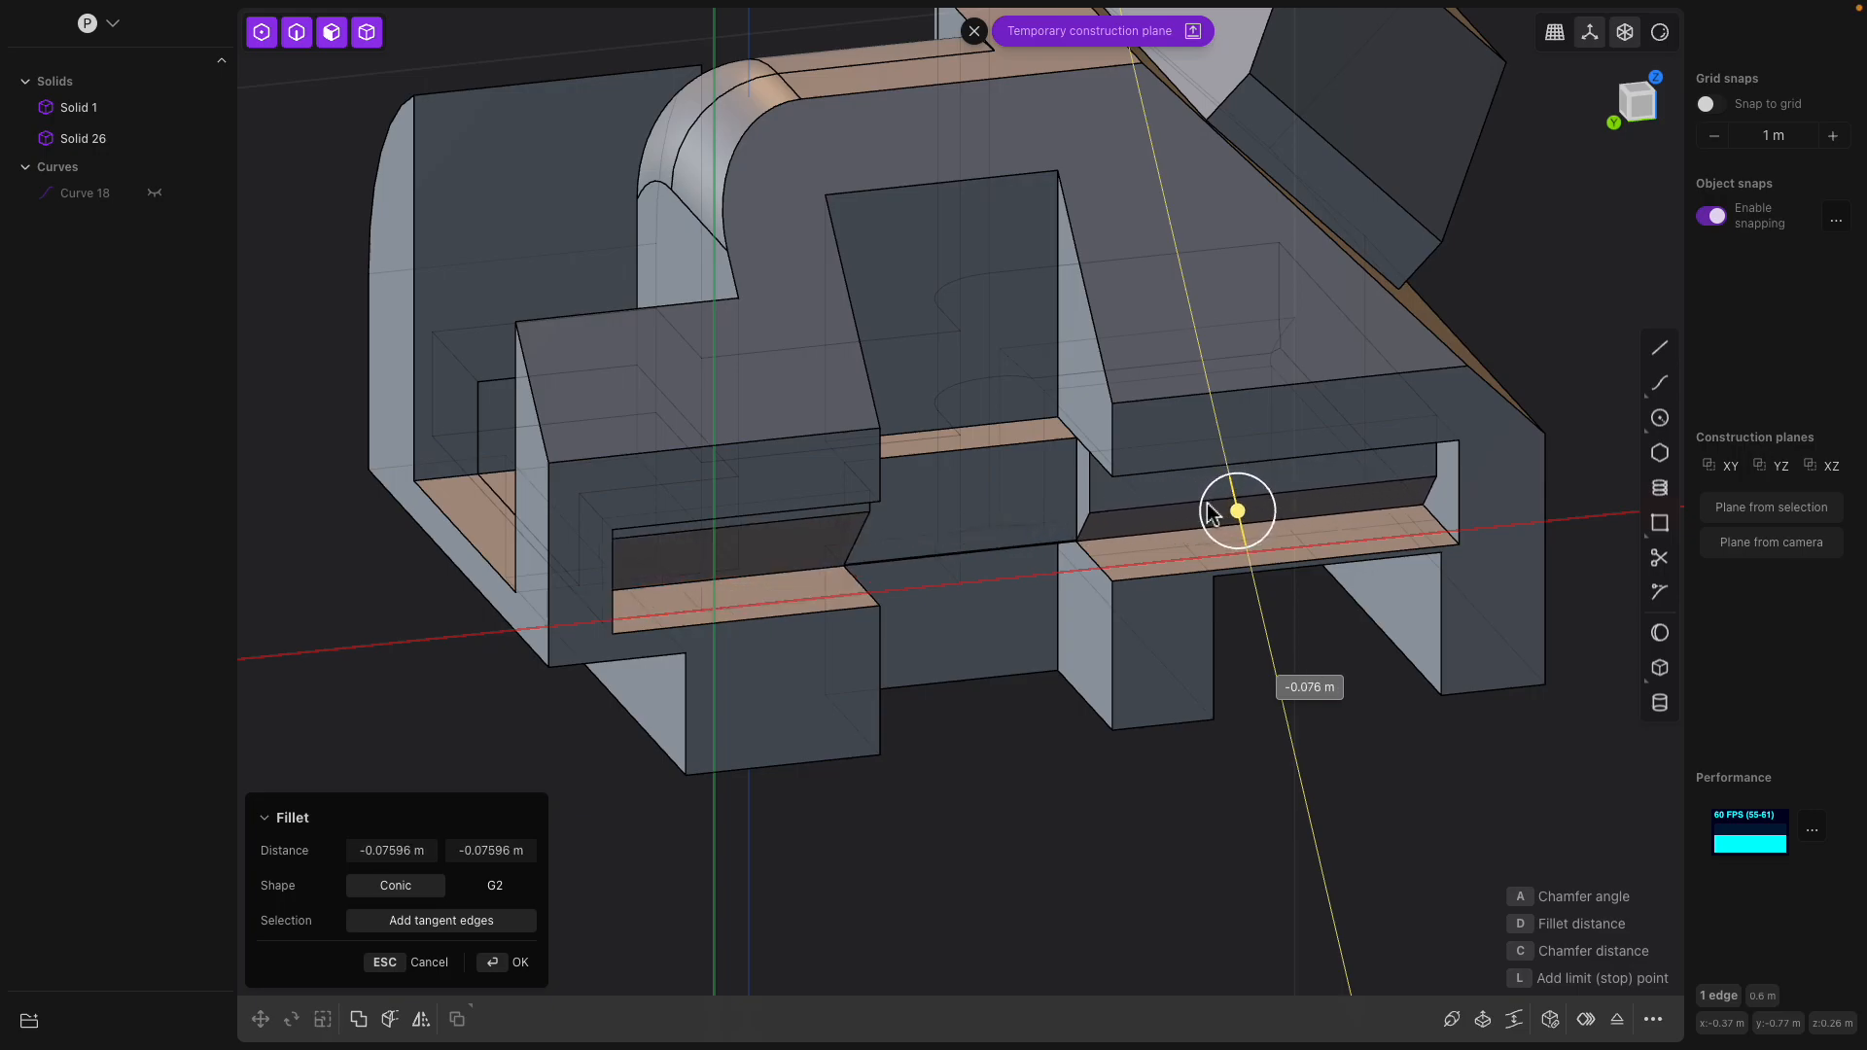
{"action": "middle_click_drag", "start_coordinate": [1210, 511], "coordinate": [1099, 512]}
{"action": "left_click_drag", "start_coordinate": [1296, 566], "coordinate": [1319, 664]}
{"action": "middle_click_drag", "start_coordinate": [828, 542], "coordinate": [1094, 467]}
{"action": "key", "text": "Return"}
Fillet the upper edge and both slanted side edges around the tall notch
{"action": "left_click", "coordinate": [877, 158]}
{"action": "middle_click_drag", "start_coordinate": [877, 158], "coordinate": [858, 195]}
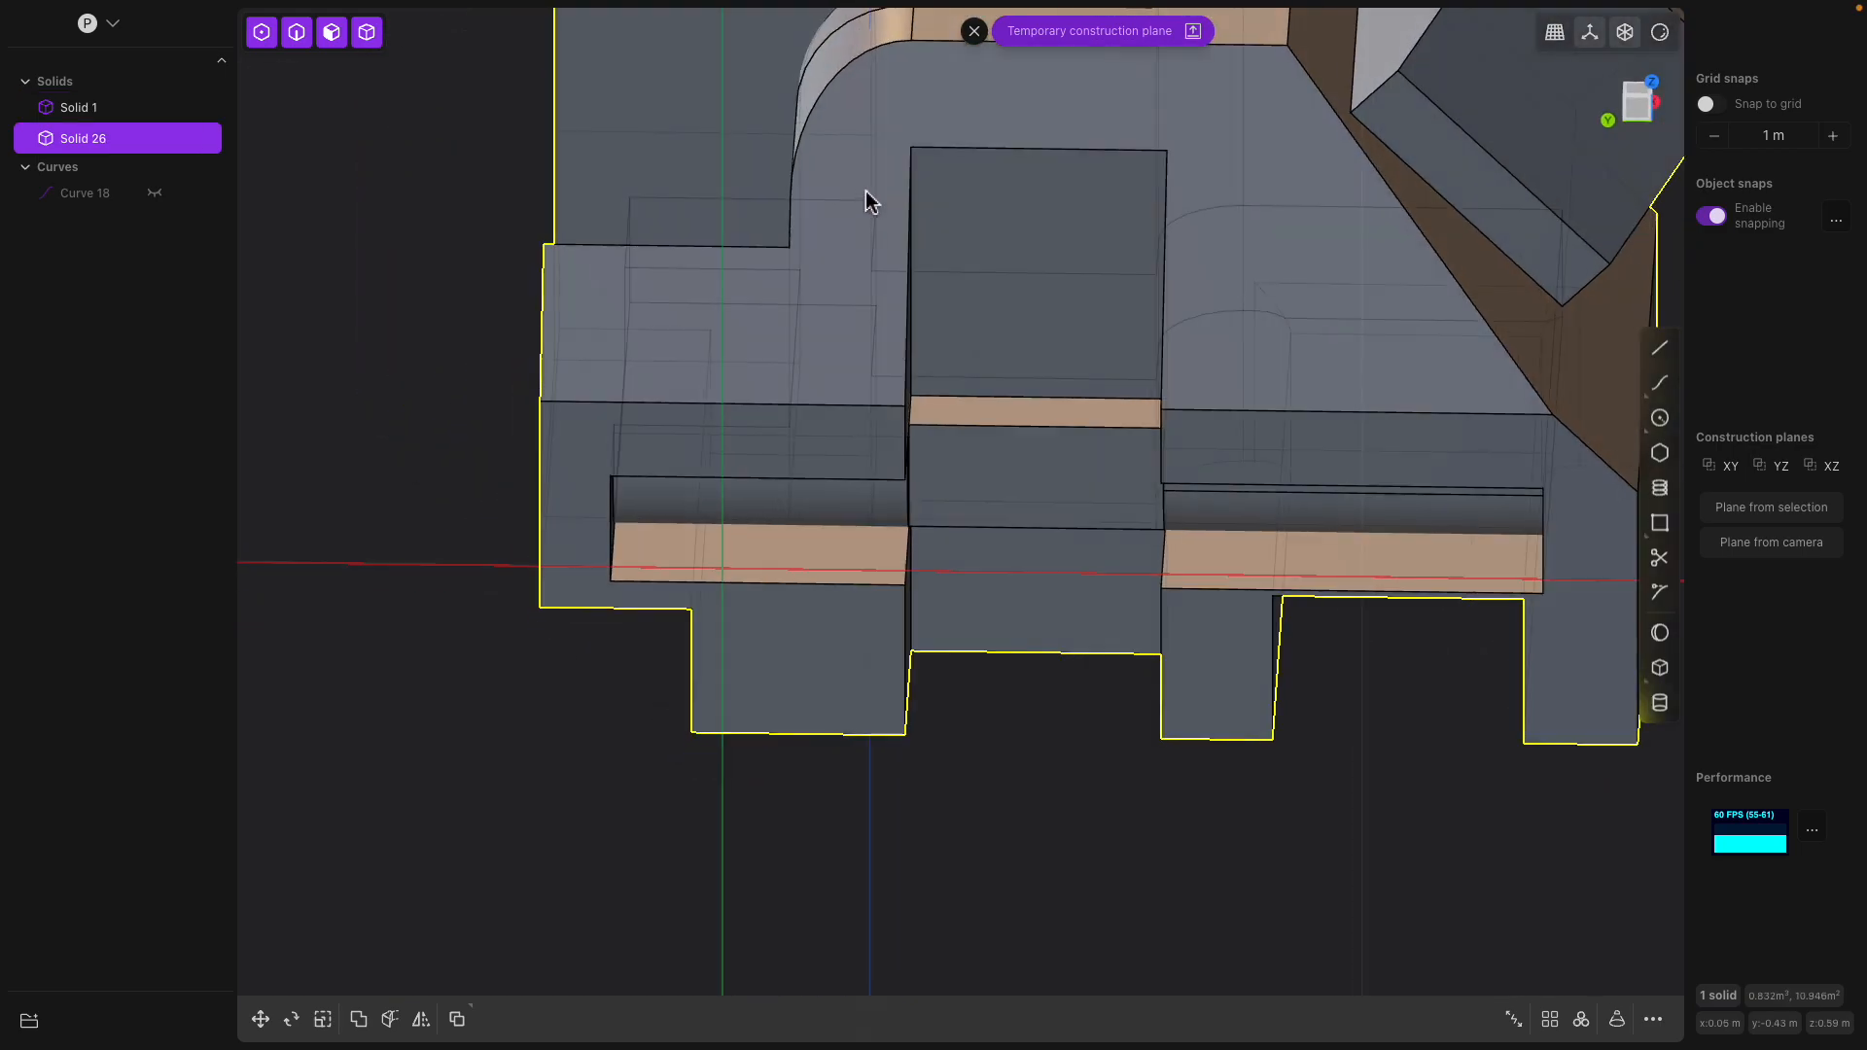
{"action": "left_click", "coordinate": [952, 154]}
{"action": "key", "text": "f"}
{"action": "middle_click_drag", "start_coordinate": [1017, 263], "coordinate": [967, 247]}
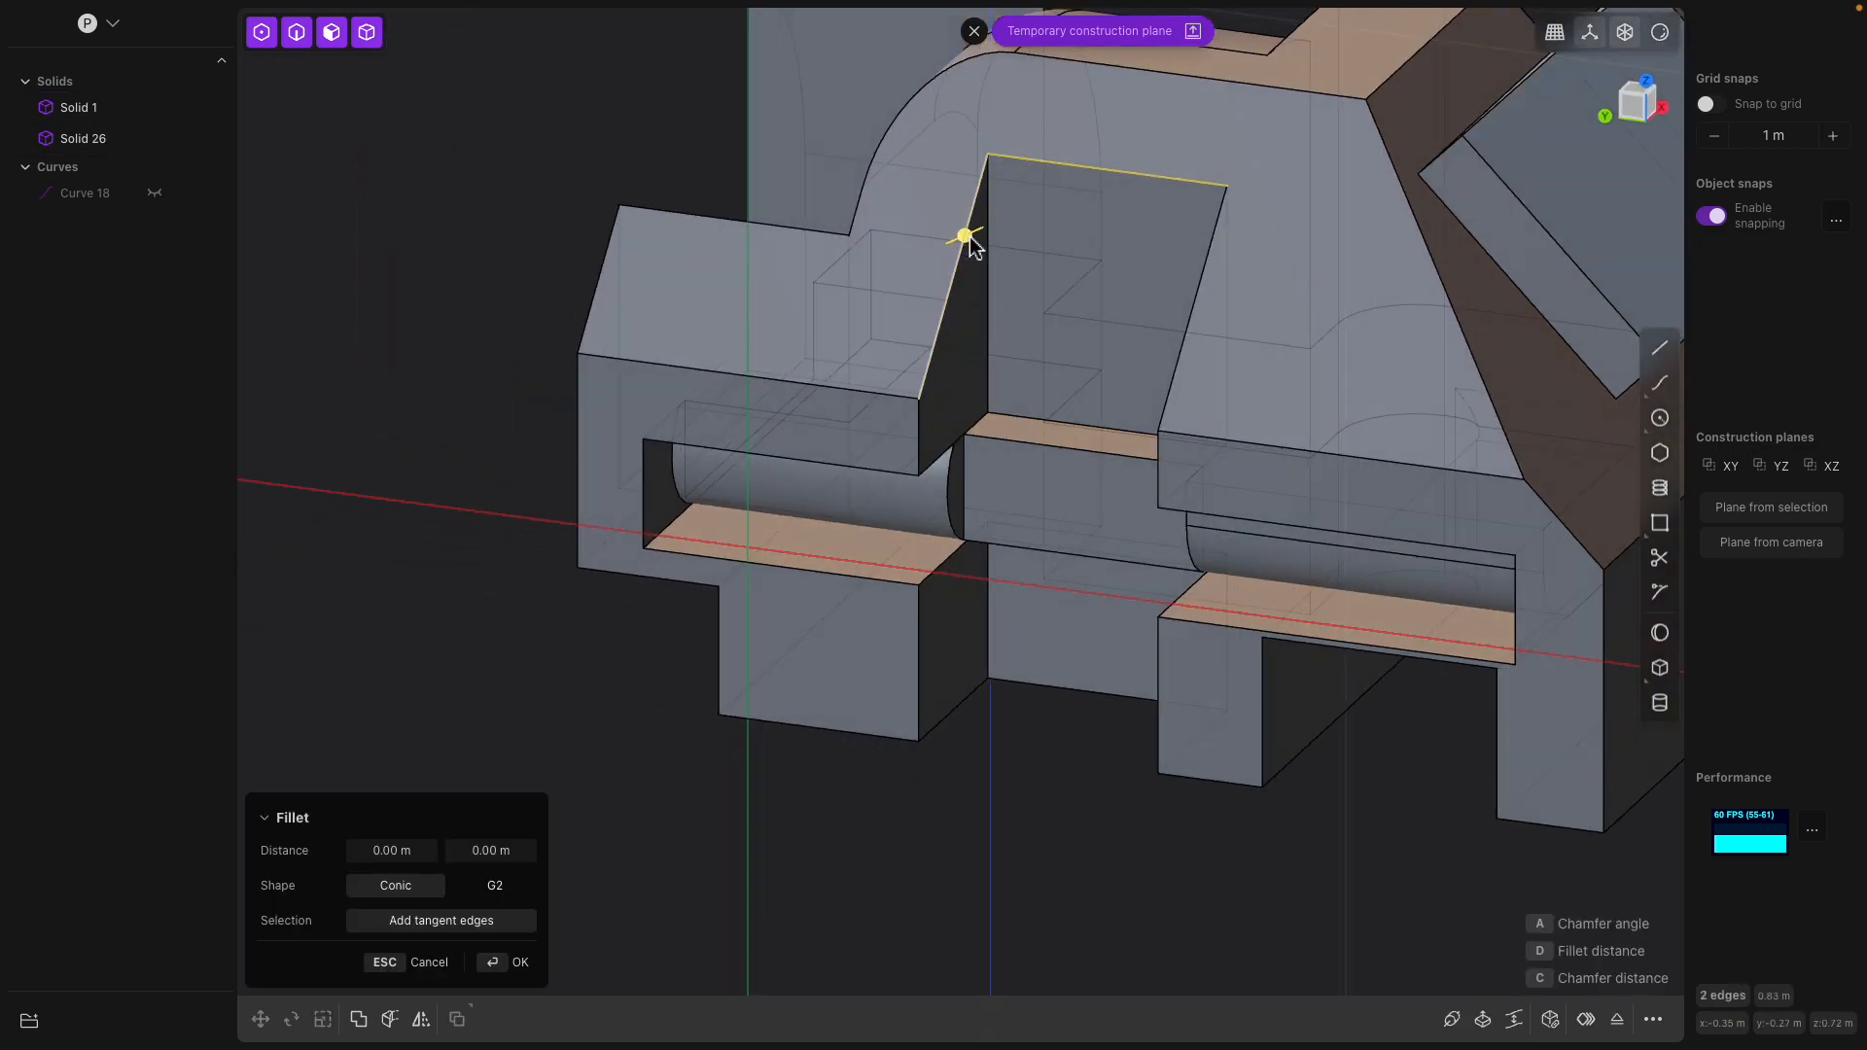
{"action": "left_click", "coordinate": [1191, 310]}
{"action": "middle_click_drag", "start_coordinate": [1236, 387], "coordinate": [1210, 401]}
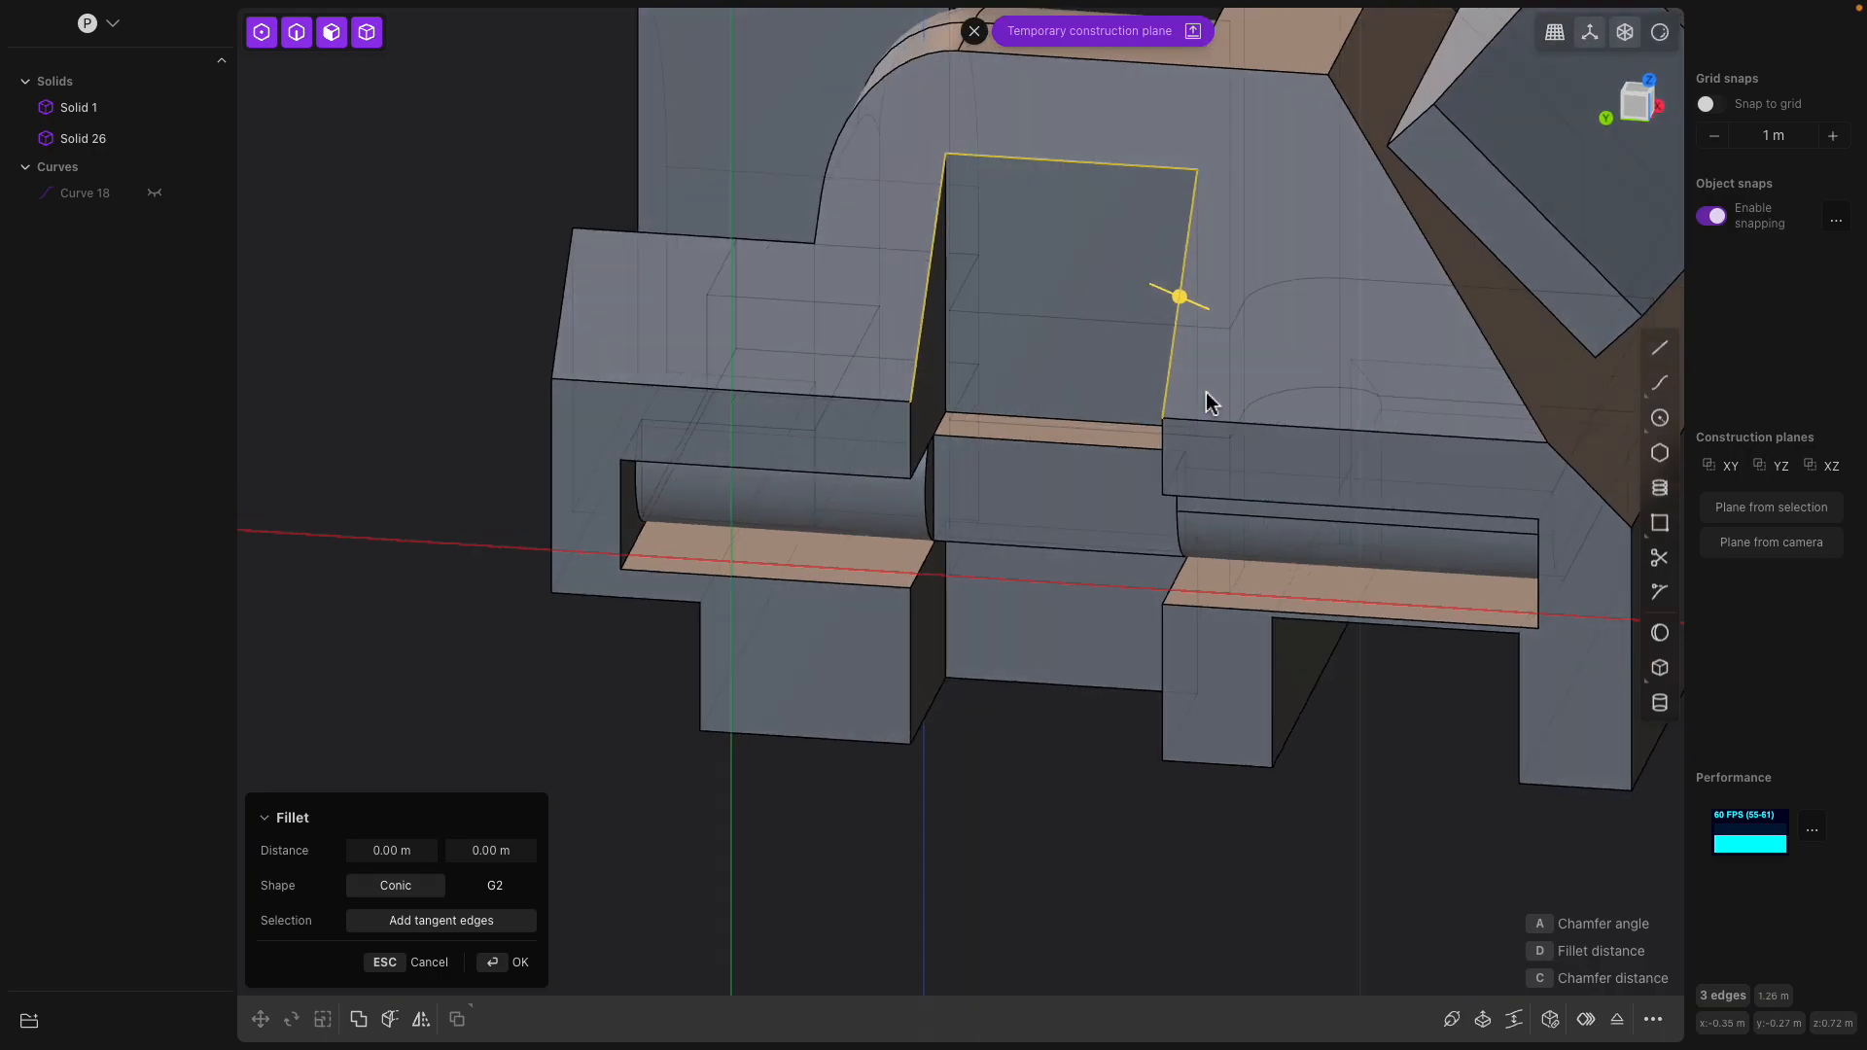
{"action": "mouse_move", "coordinate": [1179, 300]}
{"action": "left_mouse_down"}
{"action": "mouse_move", "coordinate": [1205, 306]}
{"action": "mouse_move", "coordinate": [1126, 294]}
{"action": "mouse_move", "coordinate": [1152, 296]}
{"action": "left_mouse_up"}
{"action": "key", "text": "Return"}
Toggle the strip solid's visibility to compare the model with and without it from the opposite long side
{"action": "middle_click_drag", "start_coordinate": [1083, 312], "coordinate": [1075, 466]}
{"action": "middle_click_drag", "start_coordinate": [817, 450], "coordinate": [1029, 558]}
{"action": "left_click", "coordinate": [871, 641]}
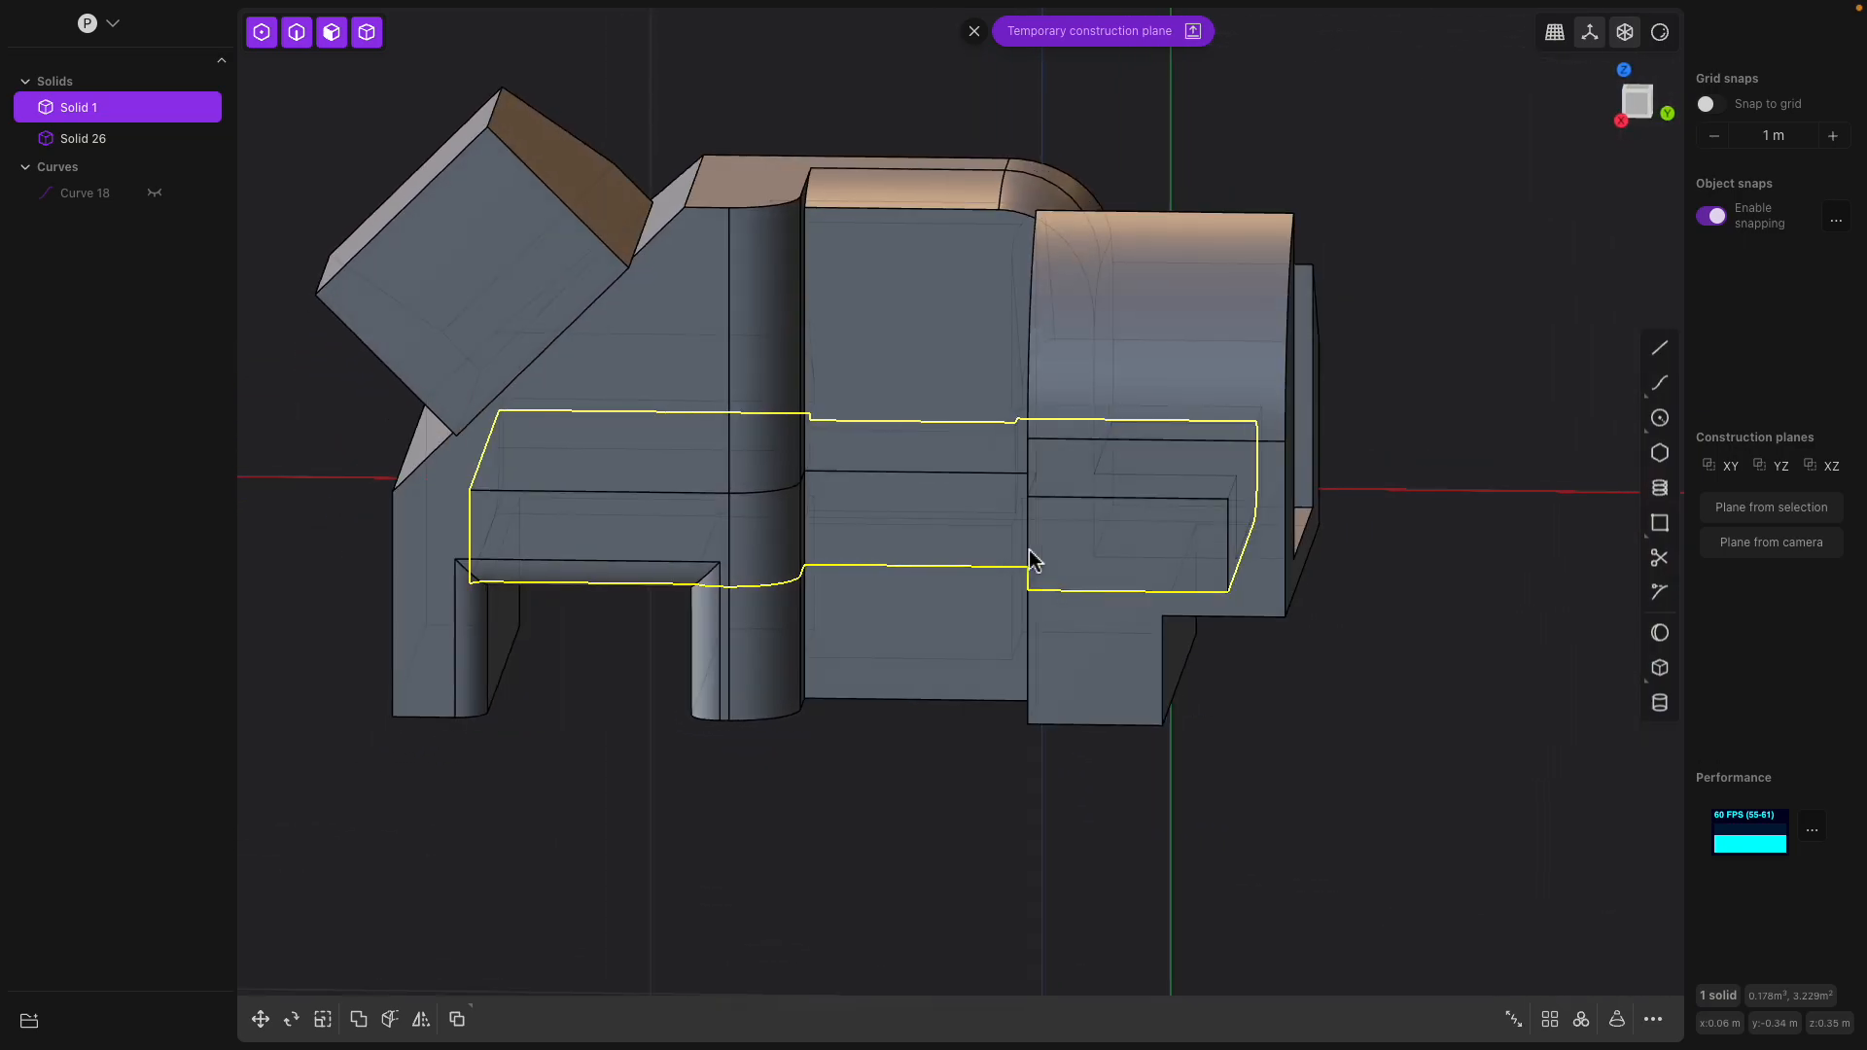
{"action": "middle_click_drag", "start_coordinate": [912, 476], "coordinate": [1033, 554]}
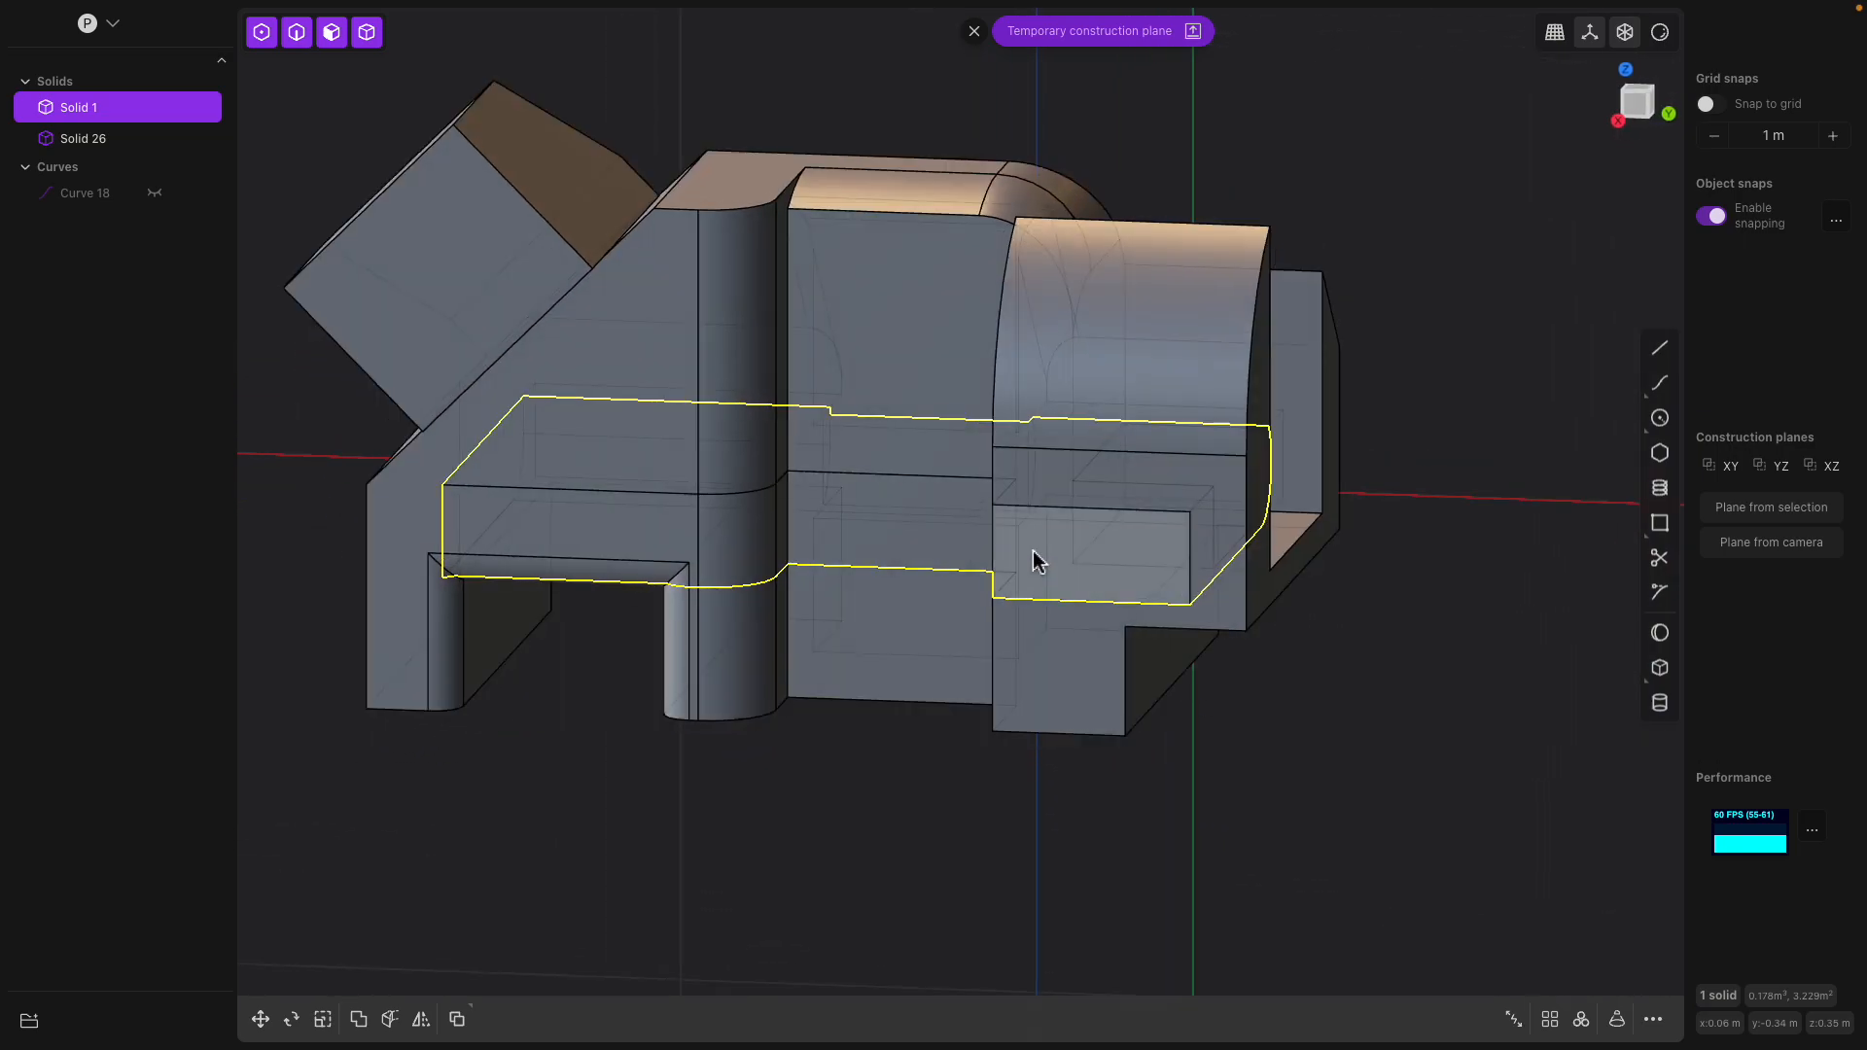
{"action": "left_click", "coordinate": [1048, 581]}
{"action": "left_click", "coordinate": [157, 112]}
{"action": "left_click", "coordinate": [157, 112]}
{"action": "left_click", "coordinate": [157, 112]}
{"action": "middle_click_drag", "start_coordinate": [732, 516], "coordinate": [813, 471]}
{"action": "left_click", "coordinate": [162, 102]}
{"action": "left_click", "coordinate": [162, 102]}
{"action": "left_click", "coordinate": [149, 106]}
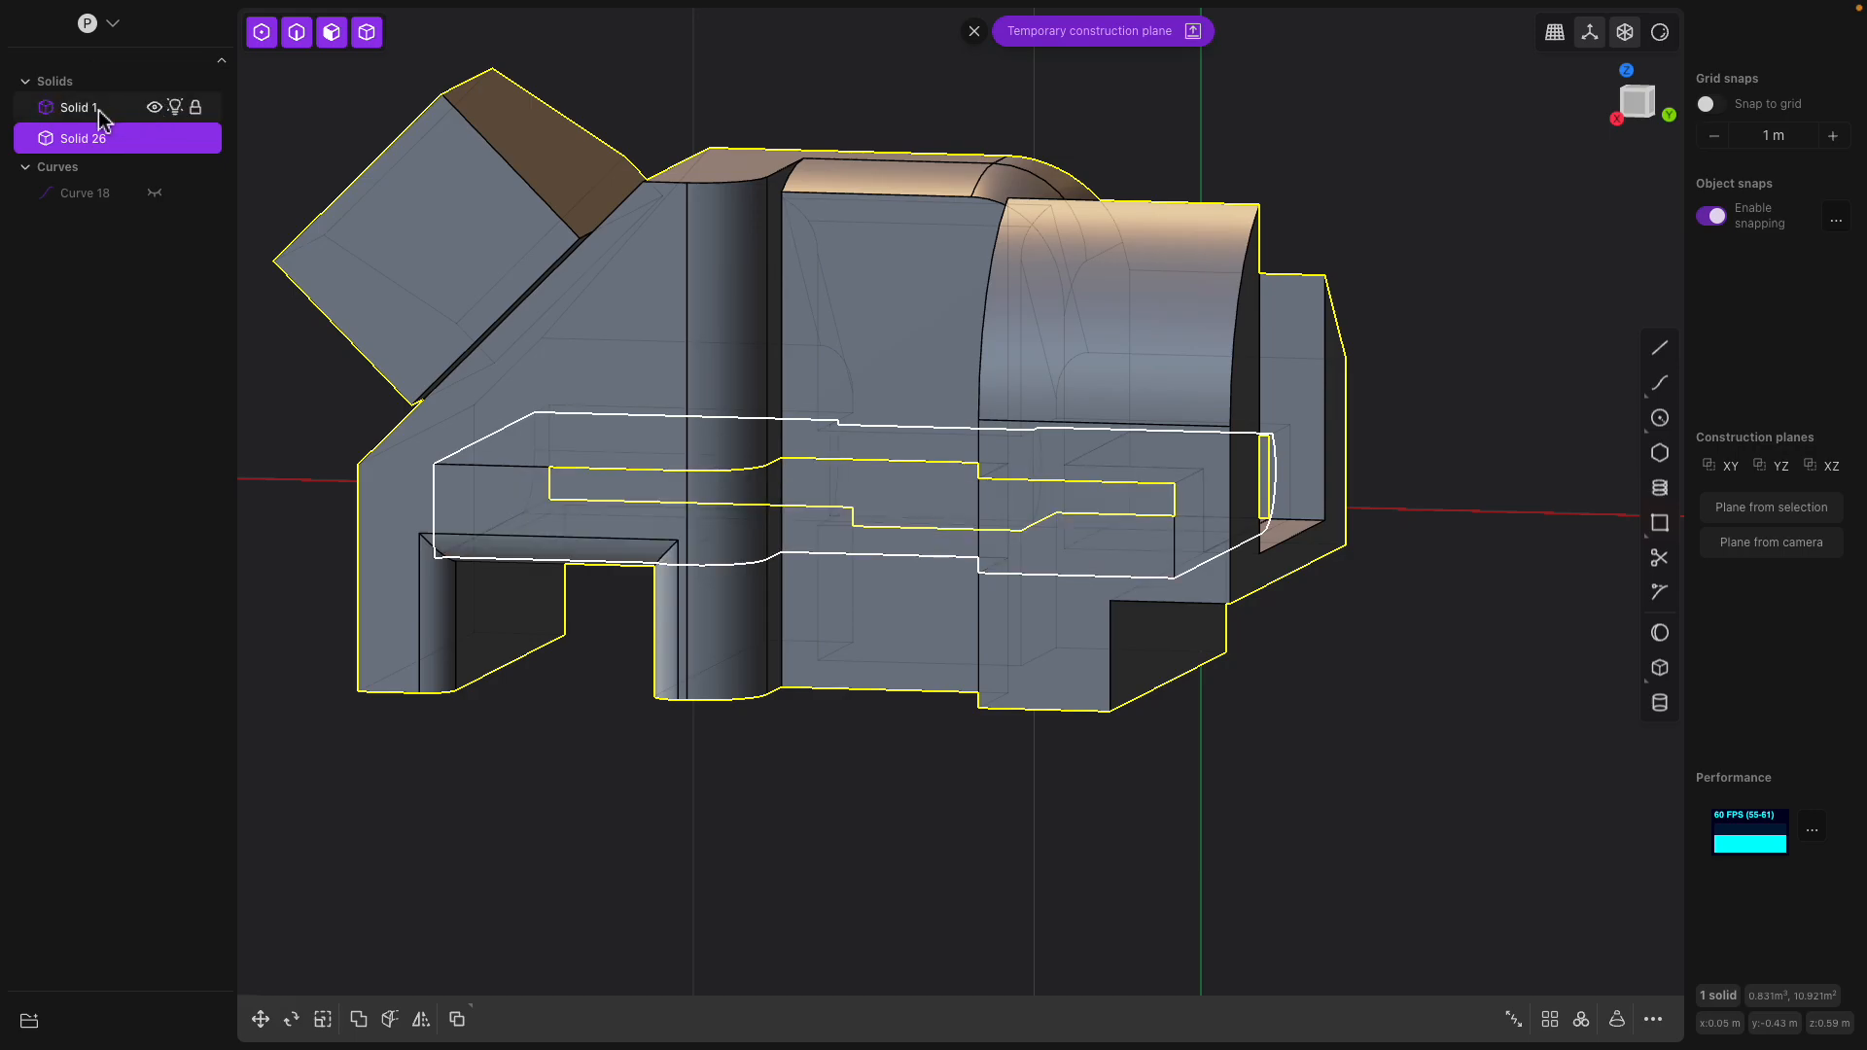
Disable viewport selection for the strip solid and hide it, keeping the main solid visible
{"action": "left_click", "coordinate": [100, 113]}
{"action": "middle_click_drag", "start_coordinate": [793, 487], "coordinate": [863, 549]}
{"action": "scroll", "coordinate": [863, 548], "scroll_direction": "up", "scroll_amount": 3}
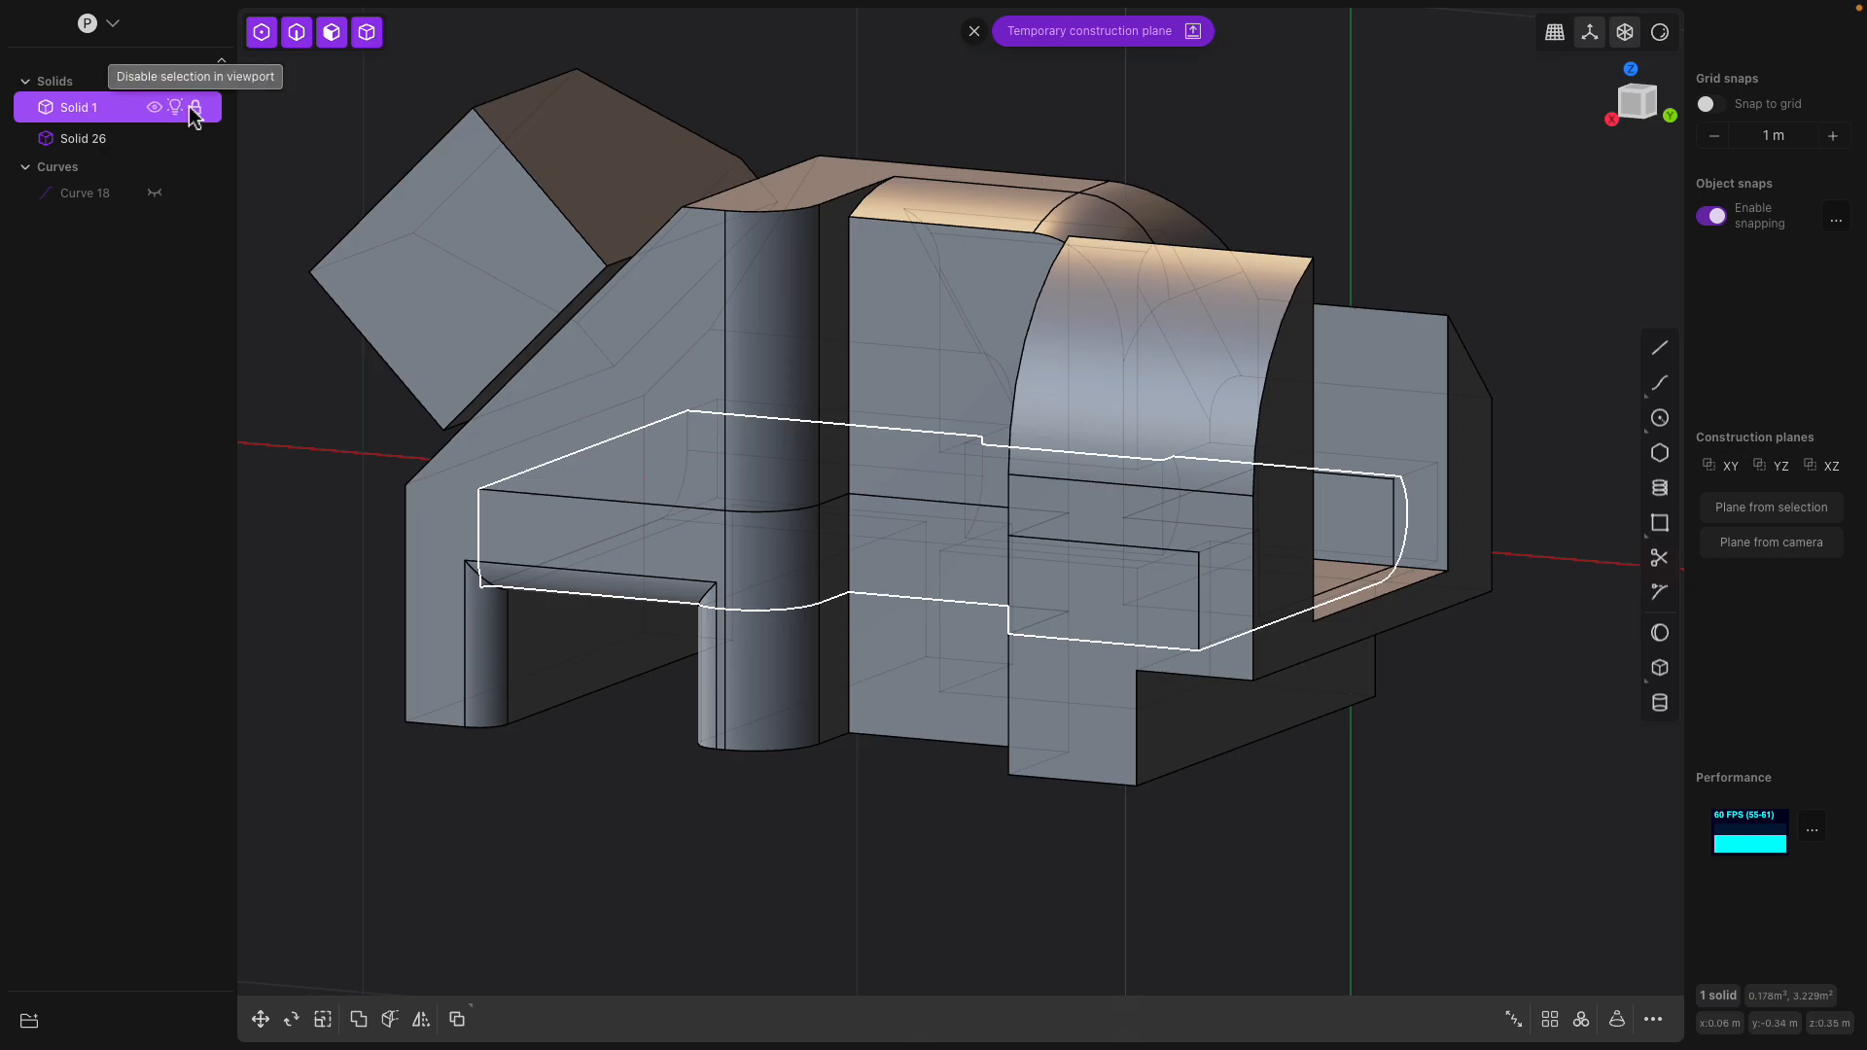
{"action": "left_click", "coordinate": [154, 108]}
{"action": "left_click", "coordinate": [154, 140]}
{"action": "left_click", "coordinate": [154, 140]}
{"action": "left_click", "coordinate": [153, 140]}
{"action": "left_click", "coordinate": [154, 140]}
Fillet the chain of outer edges along the upper side of the open slot
{"action": "middle_click_drag", "start_coordinate": [680, 515], "coordinate": [763, 482]}
{"action": "left_click", "coordinate": [782, 500]}
{"action": "left_click", "coordinate": [752, 449]}
{"action": "key", "text": "b"}
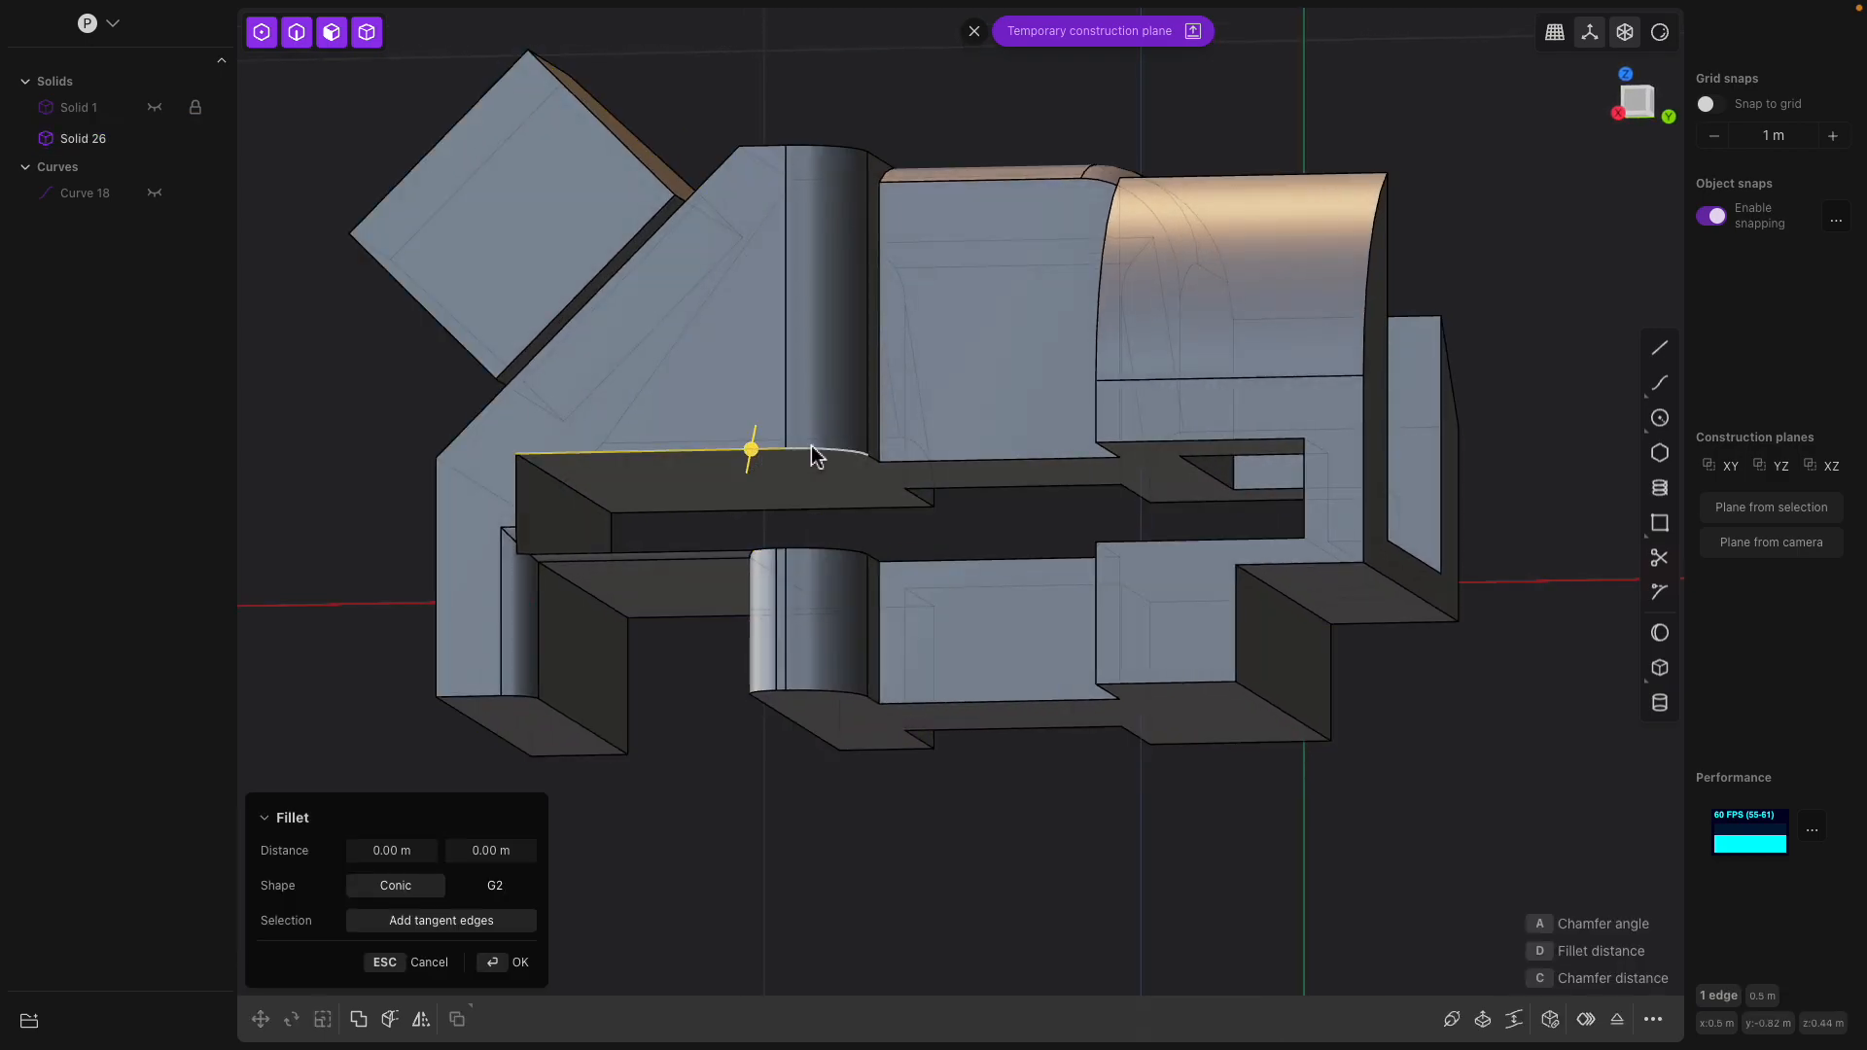
{"action": "scroll", "coordinate": [882, 472], "scroll_direction": "up", "scroll_amount": 4}
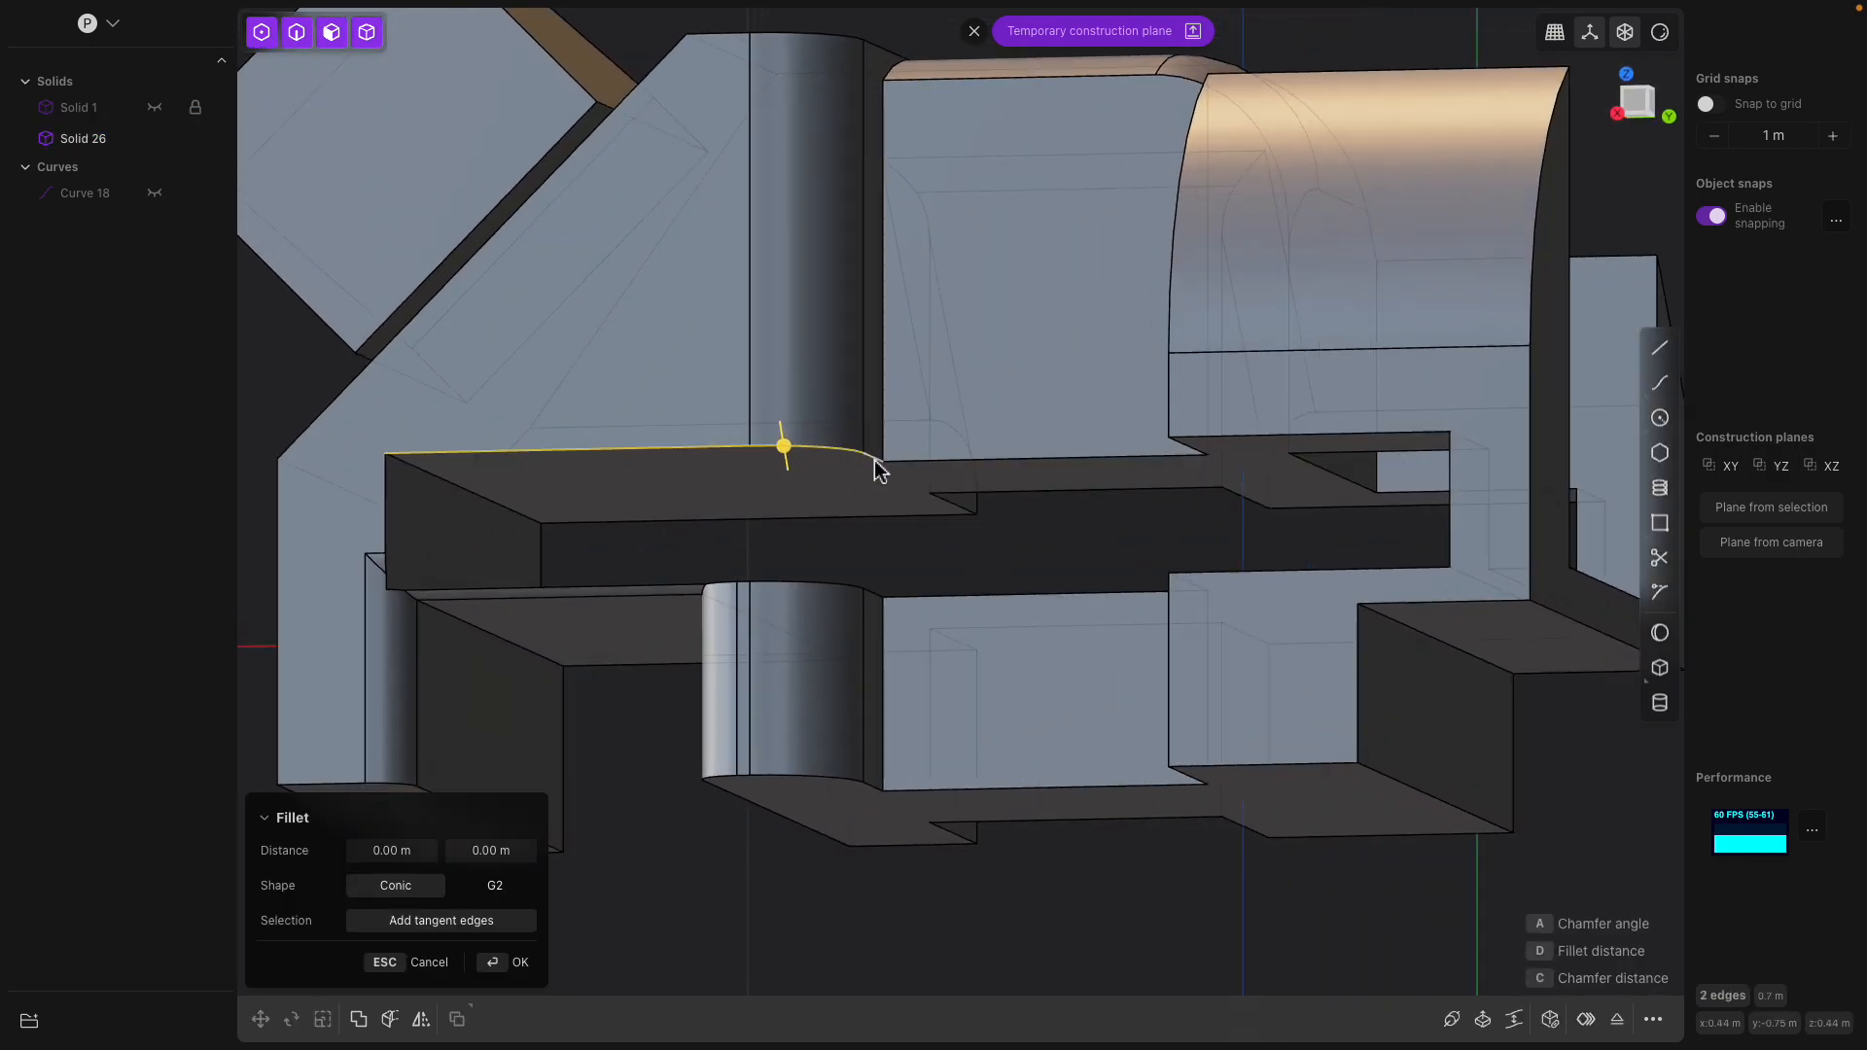
{"action": "left_click", "coordinate": [902, 468]}
{"action": "middle_click_drag", "start_coordinate": [902, 468], "coordinate": [1325, 470]}
{"action": "left_click", "coordinate": [1328, 493]}
{"action": "left_click", "coordinate": [1276, 440]}
{"action": "mouse_move", "coordinate": [1345, 439]}
{"action": "left_mouse_down"}
{"action": "mouse_move", "coordinate": [1362, 478]}
{"action": "mouse_move", "coordinate": [1347, 466]}
{"action": "left_mouse_up"}
{"action": "middle_click_drag", "start_coordinate": [1245, 508], "coordinate": [855, 462]}
{"action": "key", "text": "Return"}
Chamfer the slot's lower edge on the recessed middle block and fillet the neighbouring edge on the end block
{"action": "scroll", "coordinate": [856, 462], "scroll_direction": "up", "scroll_amount": 2}
{"action": "left_click", "coordinate": [1086, 591]}
{"action": "key", "text": "f"}
{"action": "scroll", "coordinate": [1044, 520], "scroll_direction": "up", "scroll_amount": 3}
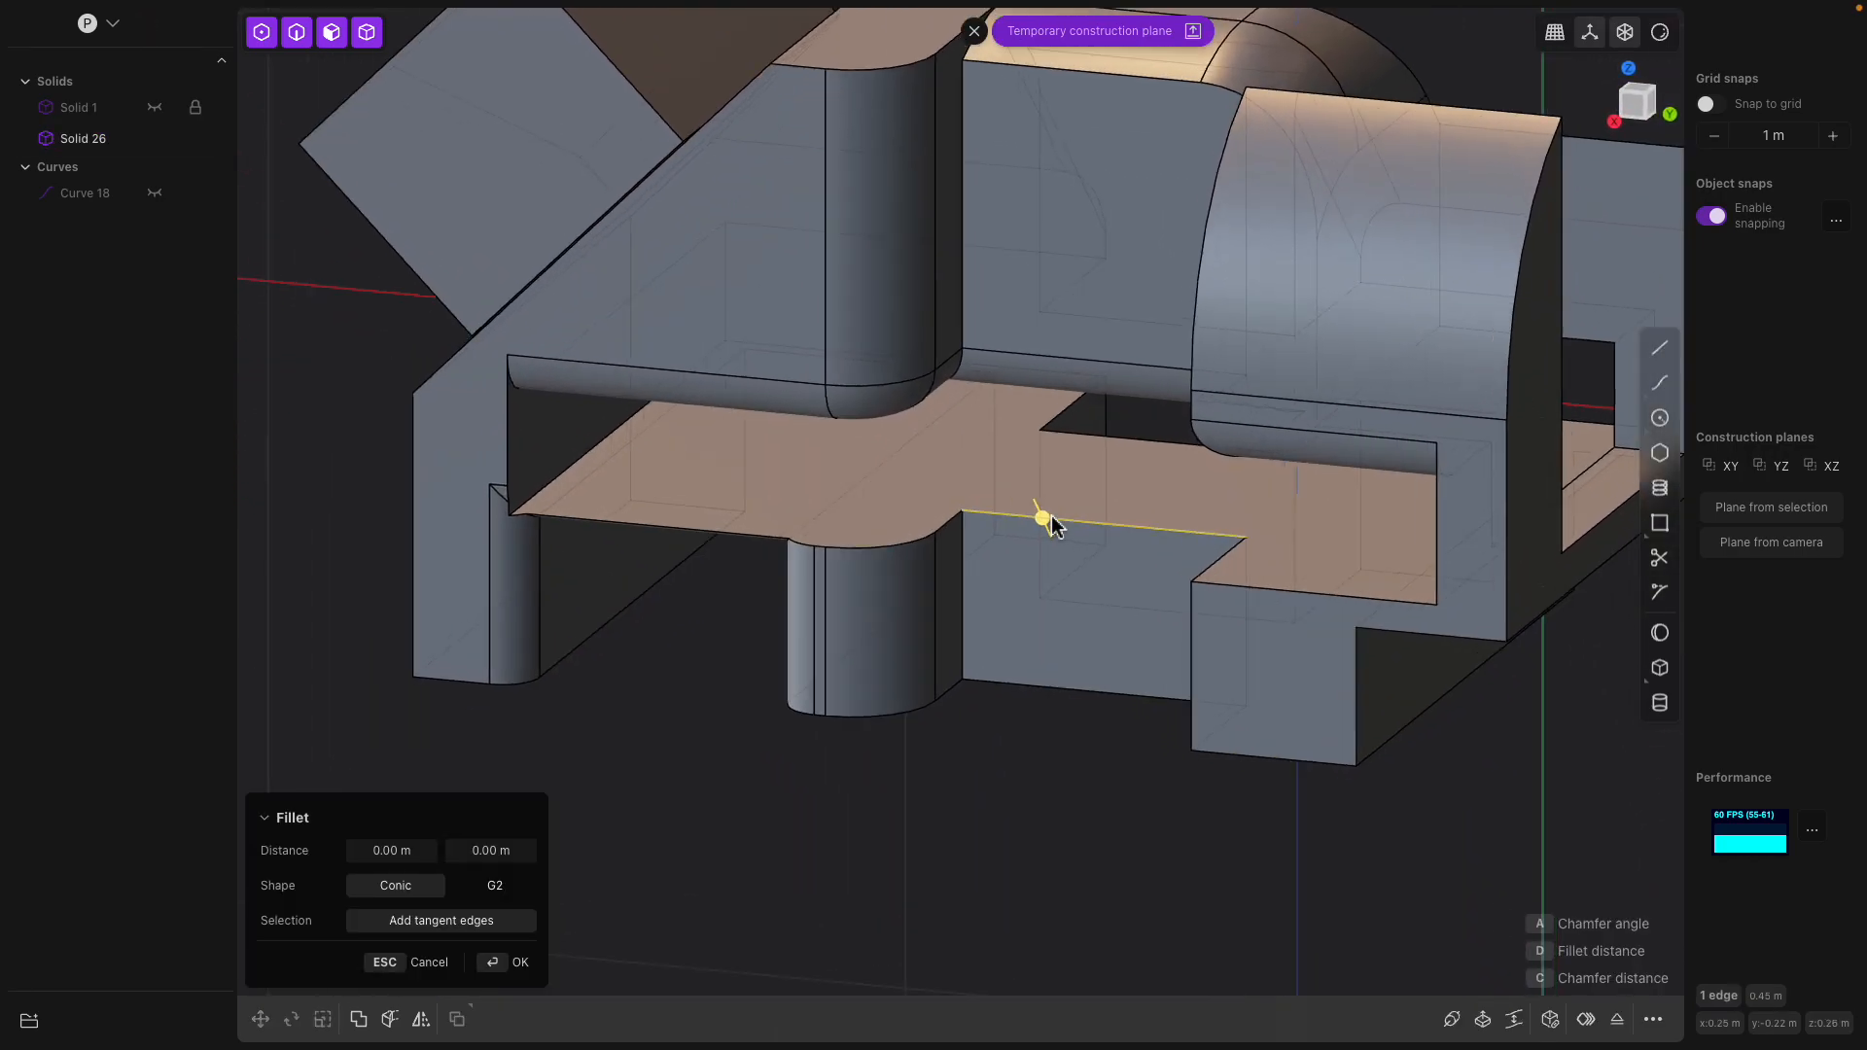
{"action": "middle_click_drag", "start_coordinate": [1074, 559], "coordinate": [762, 499]}
{"action": "key", "text": "Return"}
Offset the slot's floor face upward by about 0.04 m
{"action": "left_click", "coordinate": [756, 449]}
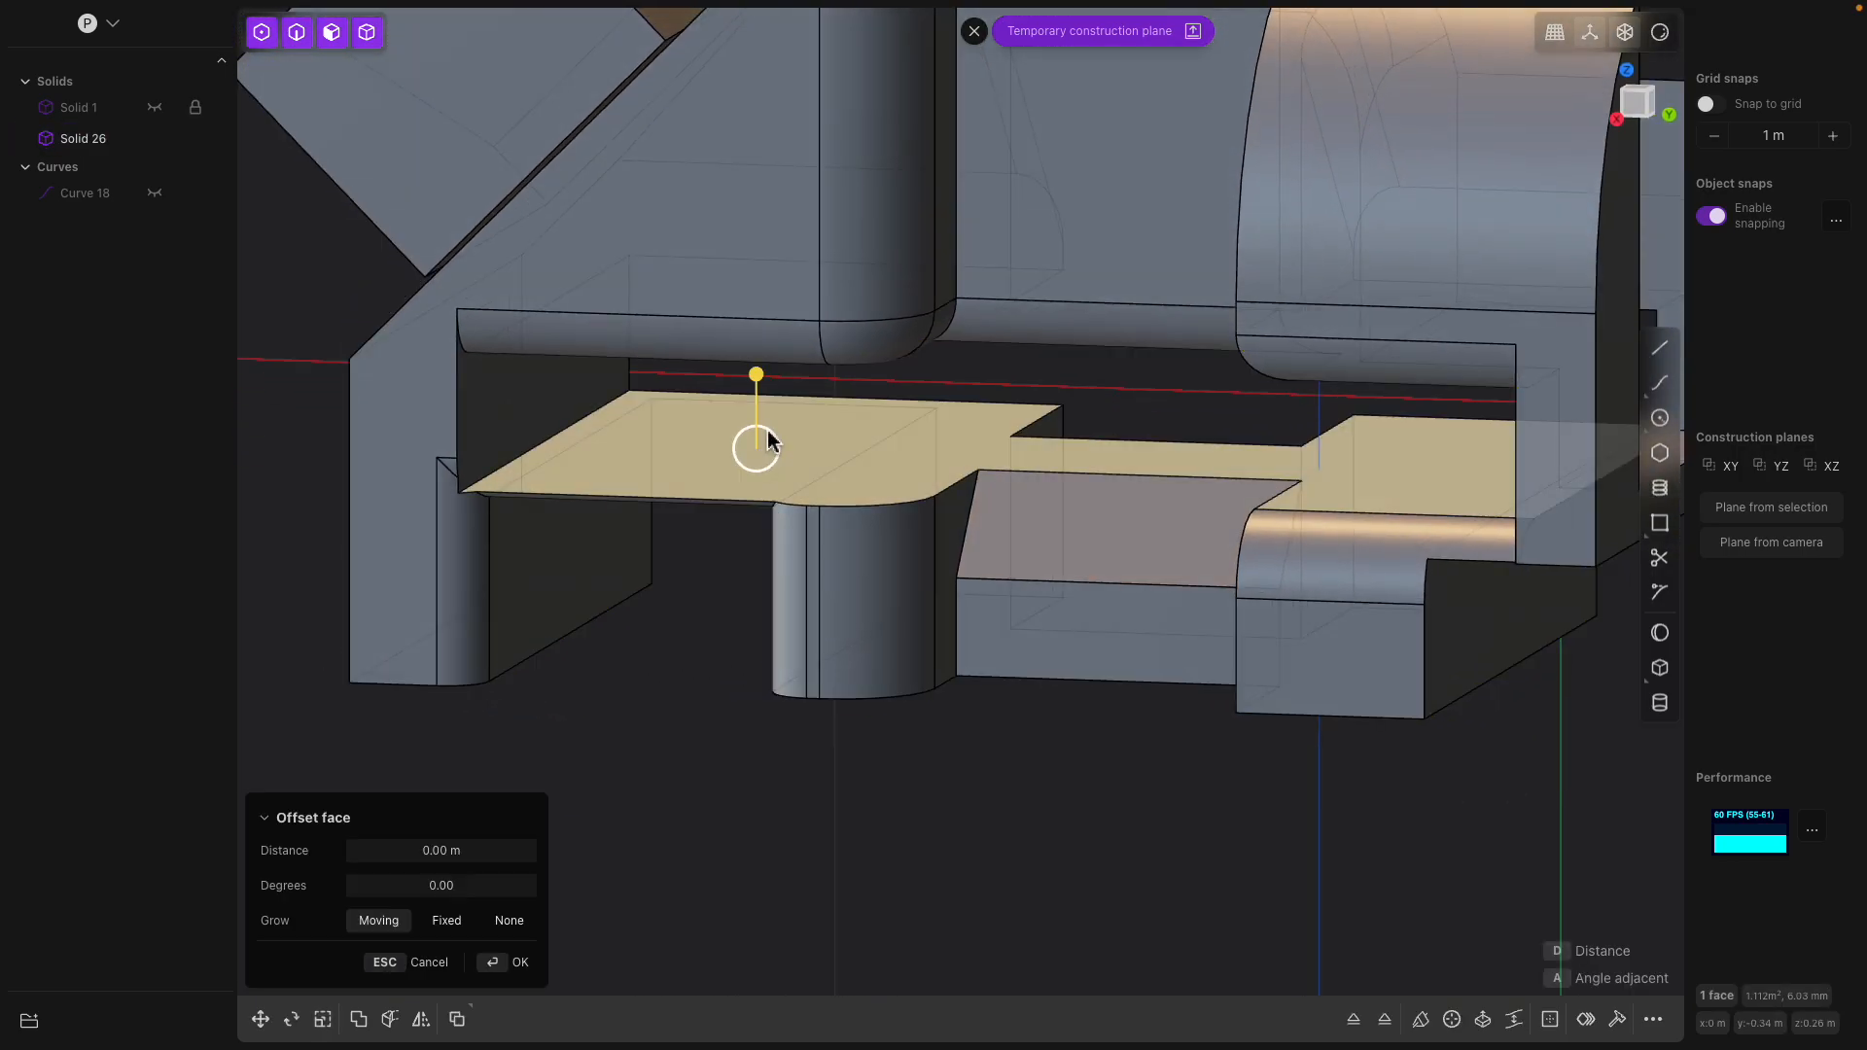
{"action": "left_click_drag", "start_coordinate": [757, 382], "coordinate": [758, 352]}
{"action": "middle_click_drag", "start_coordinate": [759, 362], "coordinate": [824, 397]}
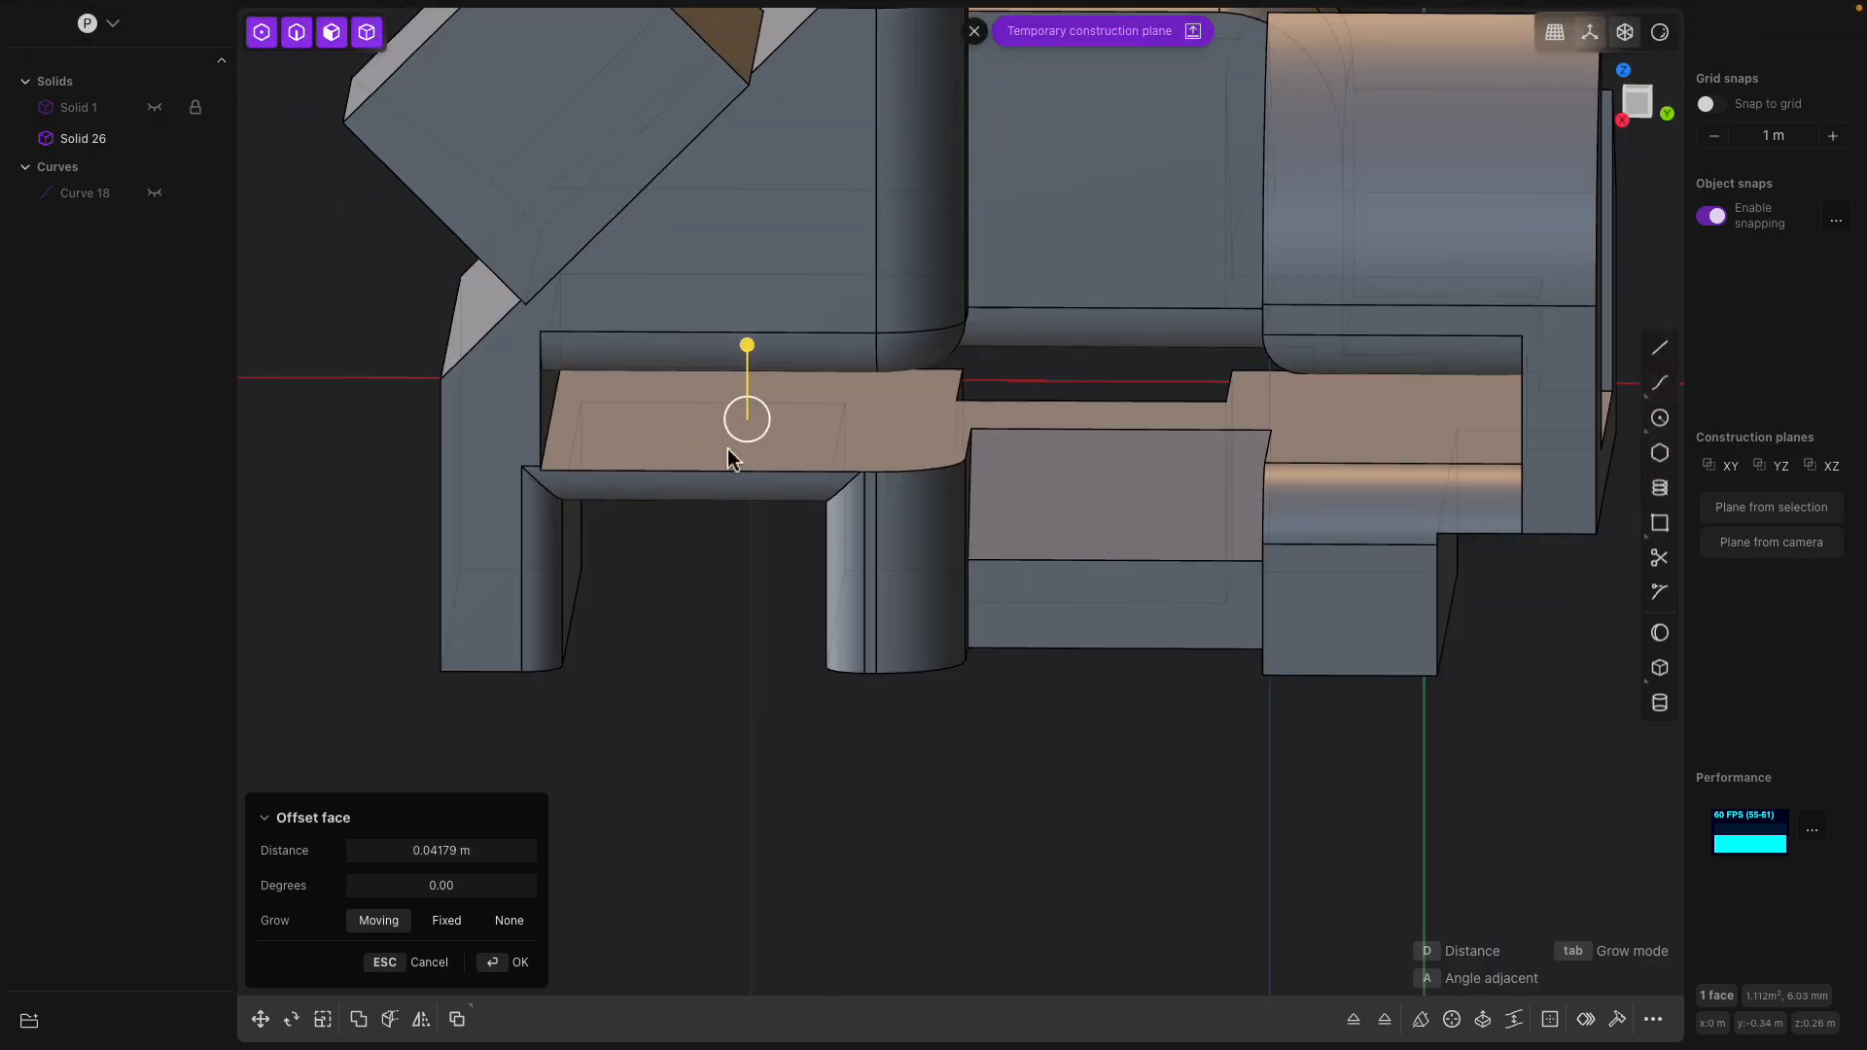
{"action": "middle_click_drag", "start_coordinate": [725, 449], "coordinate": [688, 440]}
{"action": "left_click_drag", "start_coordinate": [762, 360], "coordinate": [987, 530]}
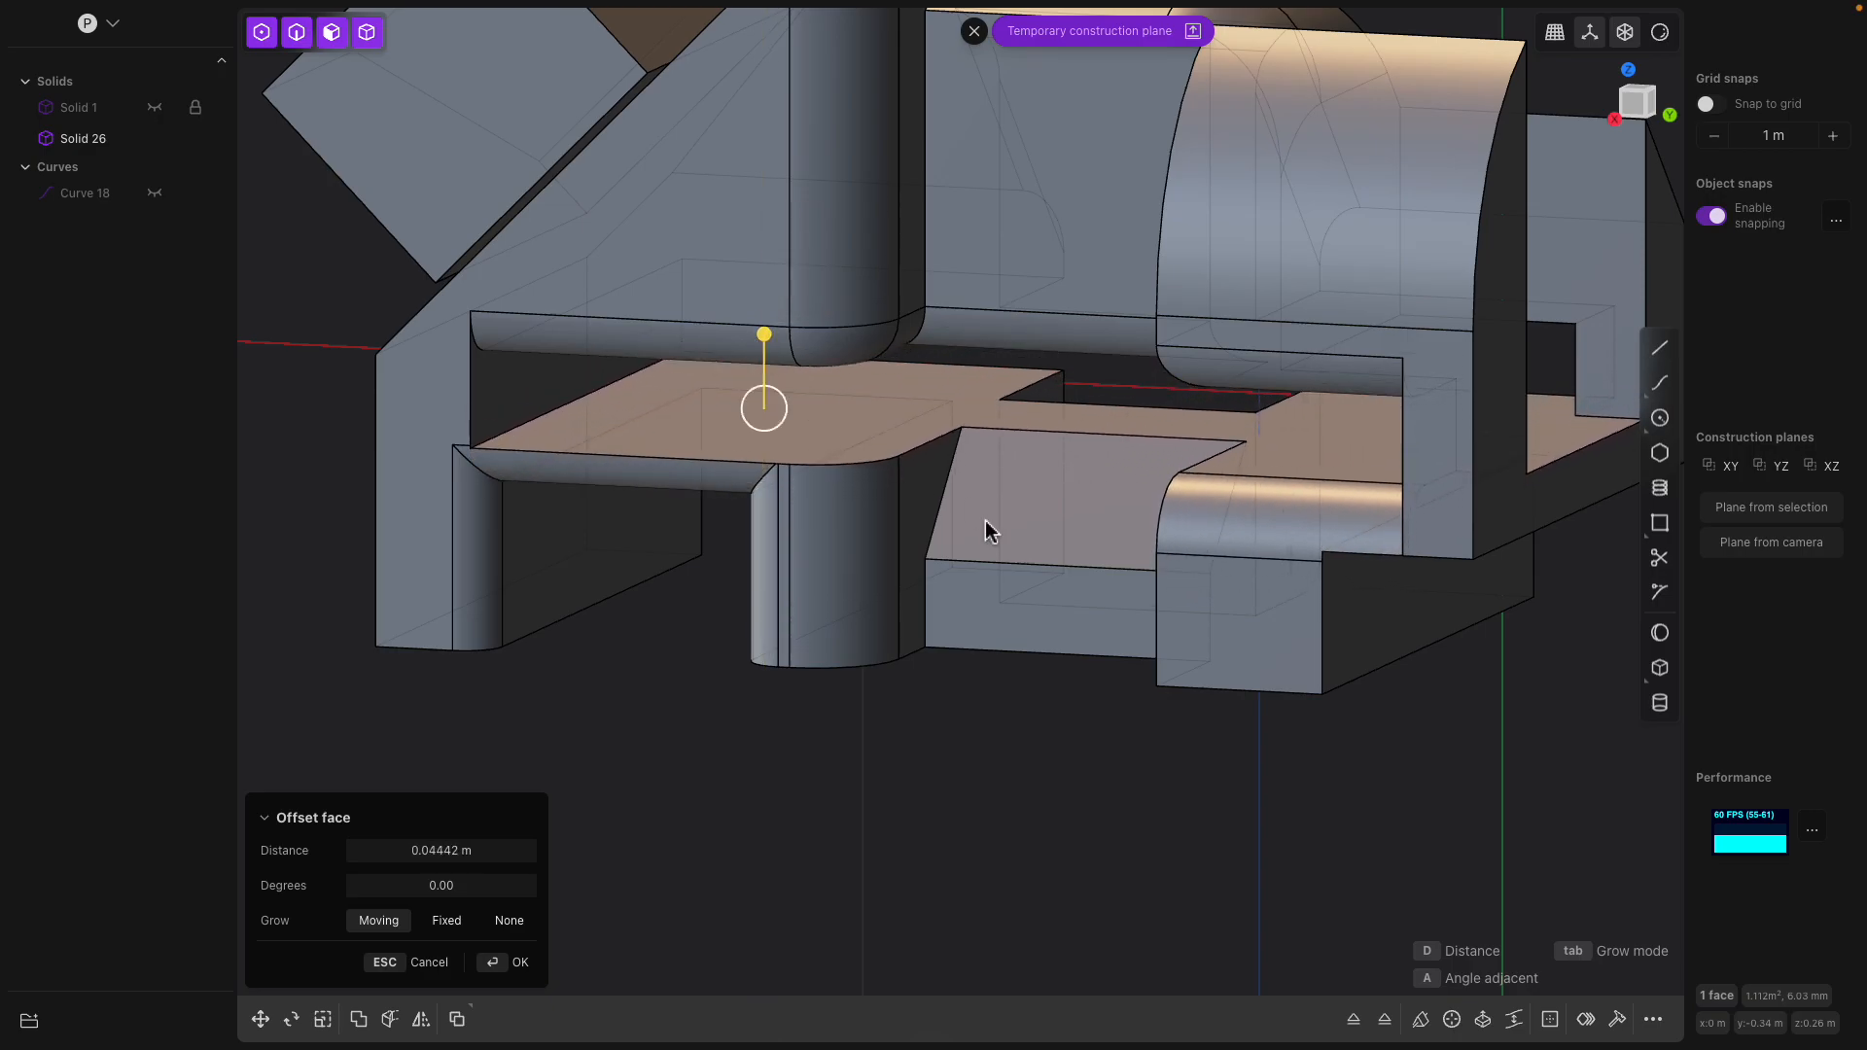
{"action": "right_click", "coordinate": [1005, 605]}
Offset the middle block's flat face below the chamfer outward
{"action": "left_click", "coordinate": [1004, 607]}
{"action": "middle_click_drag", "start_coordinate": [1054, 605], "coordinate": [939, 641]}
{"action": "left_click", "coordinate": [1003, 627]}
{"action": "left_click_drag", "start_coordinate": [943, 650], "coordinate": [1009, 658]}
{"action": "right_click", "coordinate": [1069, 709]}
{"action": "middle_click_drag", "start_coordinate": [1070, 709], "coordinate": [1025, 709]}
{"action": "scroll", "coordinate": [1024, 709], "scroll_direction": "down", "scroll_amount": 3}
{"action": "key", "text": "Escape"}
{"action": "left_click_drag", "start_coordinate": [1025, 709], "coordinate": [902, 813]}
{"action": "middle_click_drag", "start_coordinate": [902, 813], "coordinate": [779, 667]}
{"action": "scroll", "coordinate": [671, 674], "scroll_direction": "down", "scroll_amount": 1}
{"action": "key", "text": "Return"}
{"action": "left_click", "coordinate": [672, 675]}
{"action": "mouse_move", "coordinate": [874, 731]}
{"action": "left_mouse_down"}
{"action": "mouse_move", "coordinate": [937, 762]}
{"action": "mouse_move", "coordinate": [837, 720]}
{"action": "mouse_move", "coordinate": [959, 813]}
{"action": "mouse_move", "coordinate": [872, 751]}
{"action": "mouse_move", "coordinate": [881, 763]}
{"action": "left_mouse_up"}
{"action": "middle_click_drag", "start_coordinate": [891, 747], "coordinate": [912, 498]}
{"action": "right_click", "coordinate": [1012, 510]}
{"action": "left_click", "coordinate": [1034, 511]}
{"action": "left_click_drag", "start_coordinate": [902, 491], "coordinate": [980, 578]}
{"action": "middle_click_drag", "start_coordinate": [980, 577], "coordinate": [967, 396]}
{"action": "right_click", "coordinate": [913, 542]}
{"action": "left_click", "coordinate": [1033, 370]}
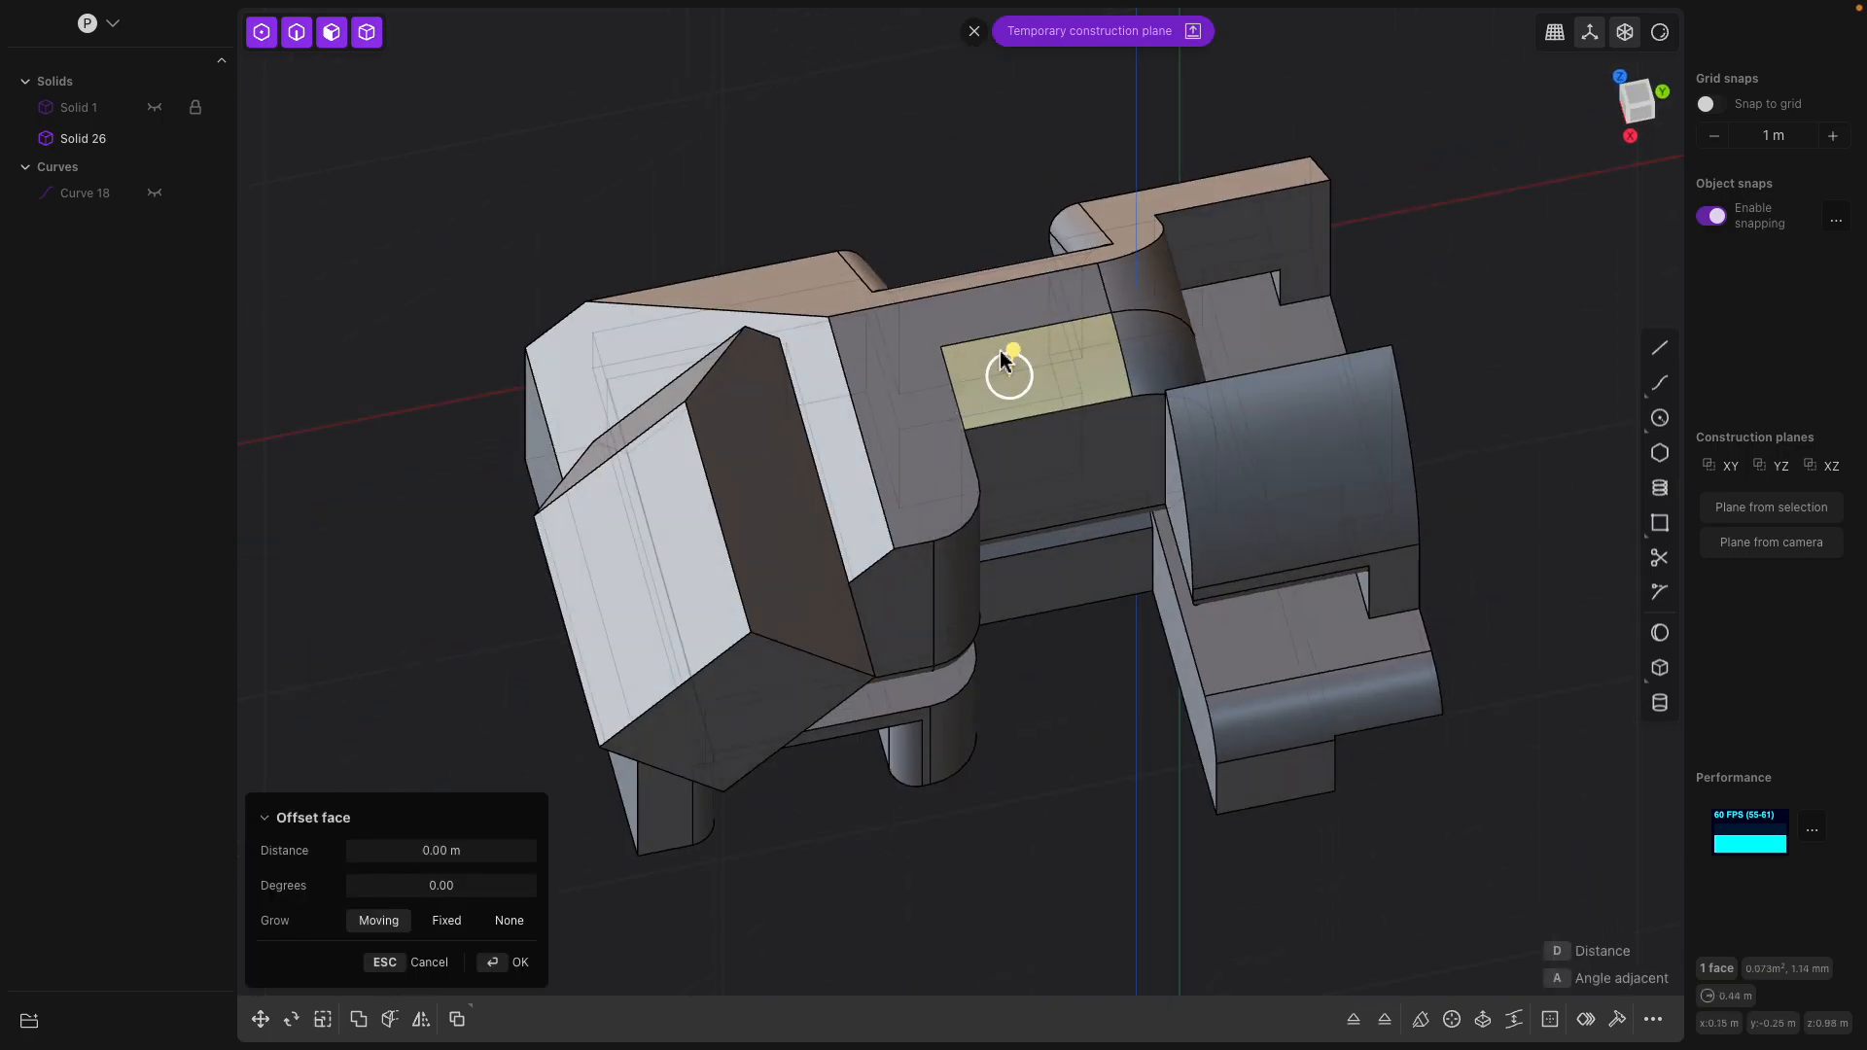
{"action": "left_click_drag", "start_coordinate": [1004, 360], "coordinate": [1036, 290]}
{"action": "middle_click_drag", "start_coordinate": [994, 378], "coordinate": [998, 337]}
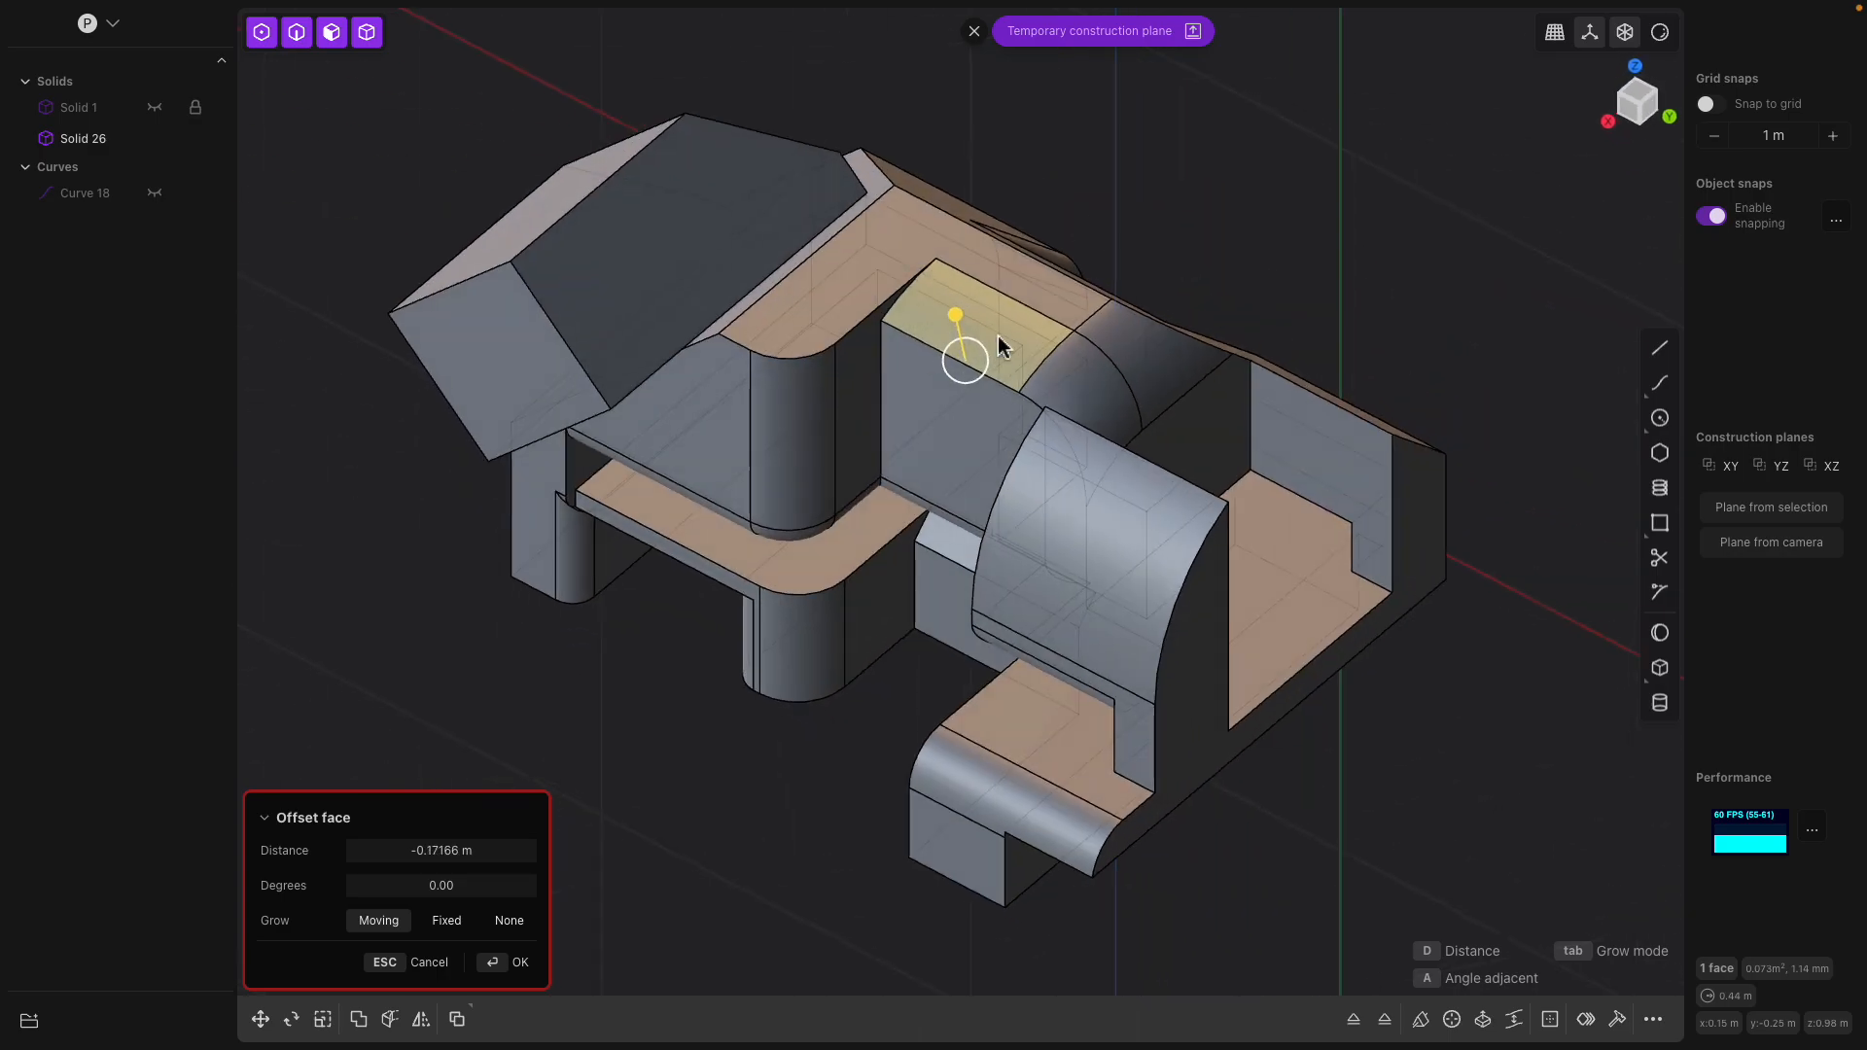
{"action": "key", "text": "Escape"}
{"action": "left_click", "coordinate": [998, 337]}
{"action": "key", "text": "Escape"}
Offset the curved top face of the recessed middle block inward
{"action": "left_click", "coordinate": [977, 303]}
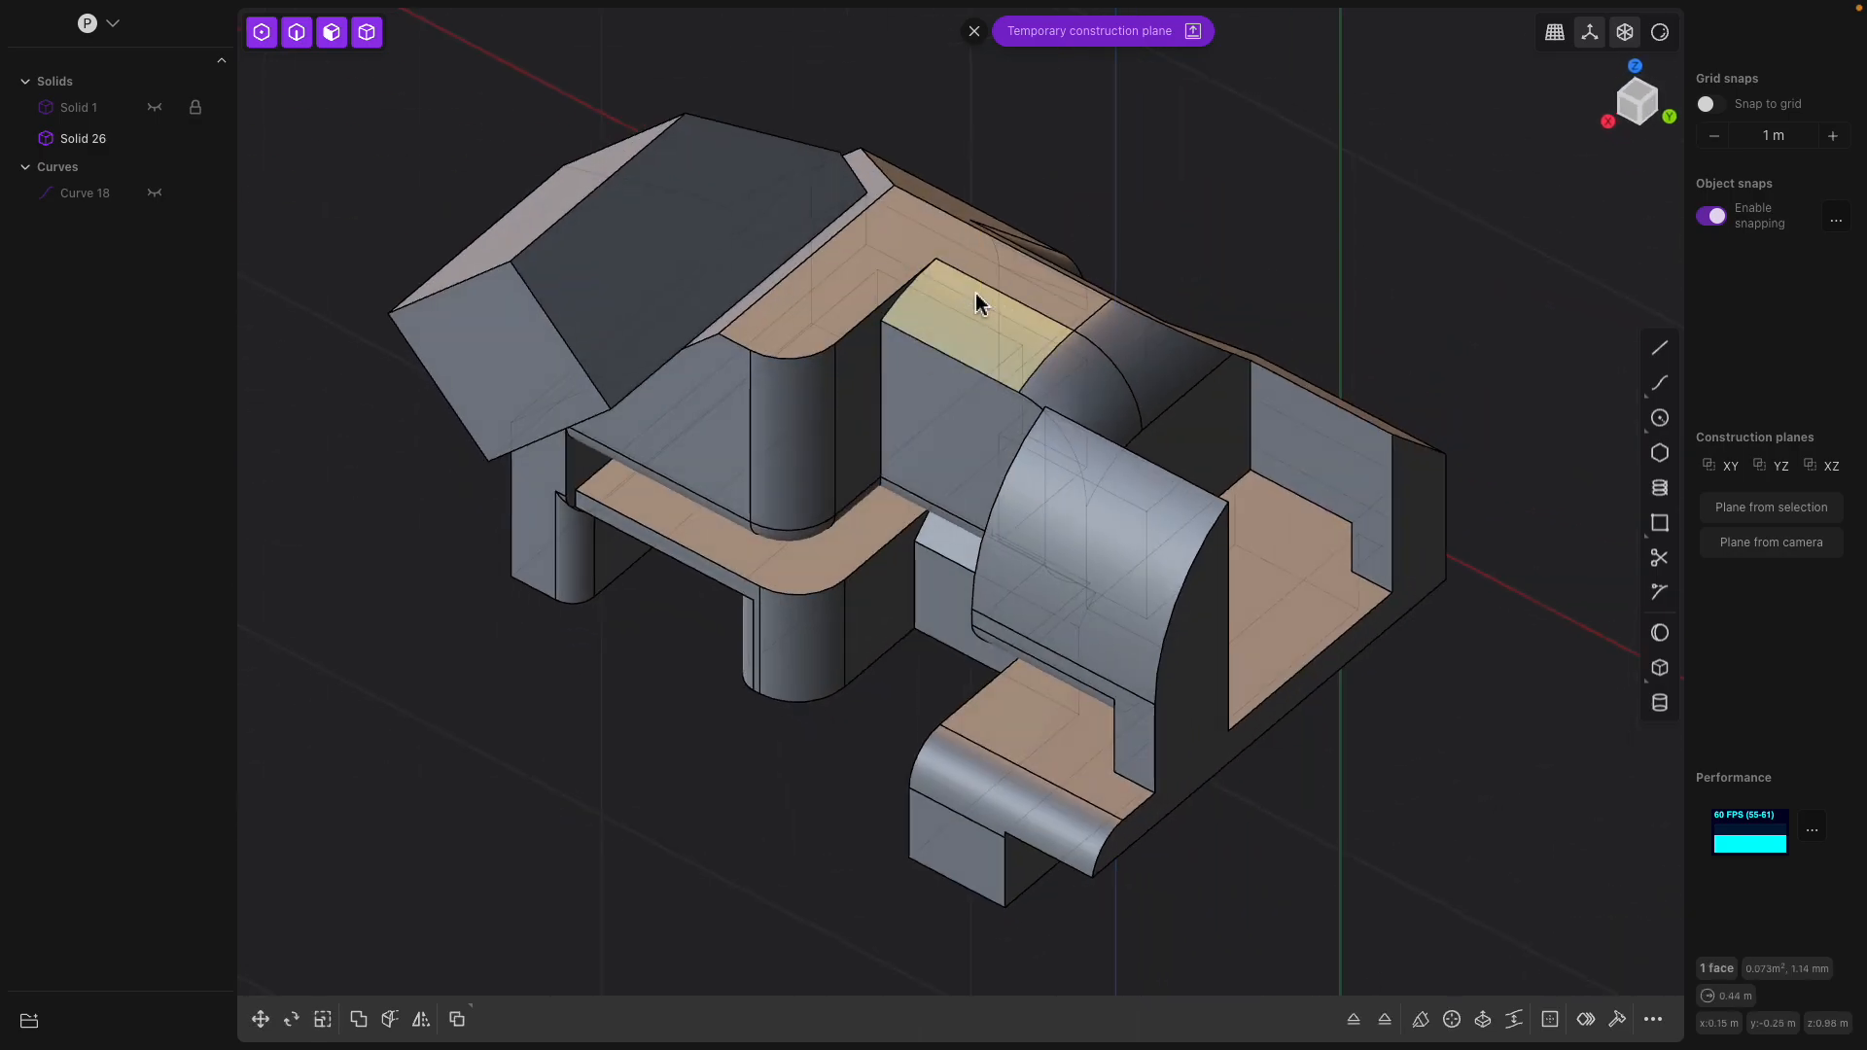
{"action": "scroll", "coordinate": [972, 300], "scroll_direction": "up", "scroll_amount": 1}
{"action": "middle_click_drag", "start_coordinate": [958, 399], "coordinate": [923, 488], "text": "shift"}
{"action": "scroll", "coordinate": [869, 378], "scroll_direction": "up", "scroll_amount": 2}
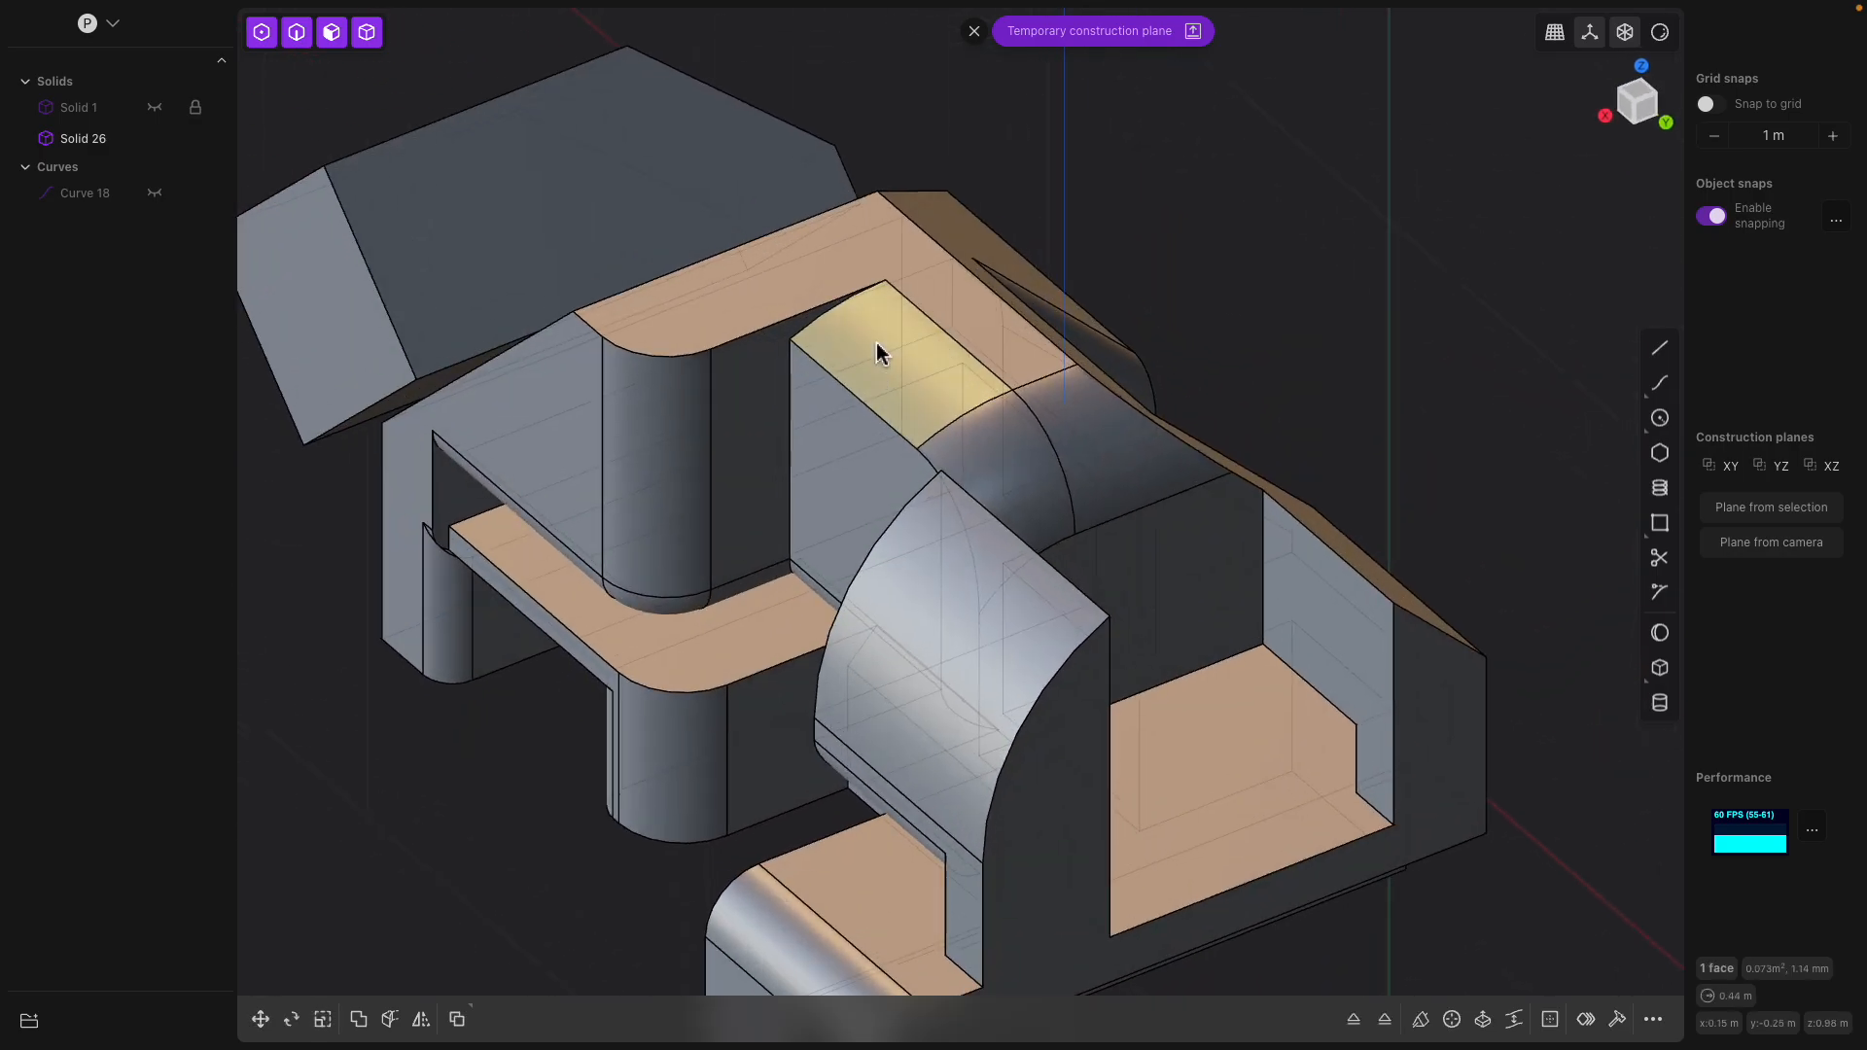
{"action": "key", "text": "o"}
{"action": "mouse_move", "coordinate": [860, 292]}
{"action": "left_mouse_down"}
{"action": "mouse_move", "coordinate": [872, 322]}
{"action": "mouse_move", "coordinate": [875, 251]}
{"action": "mouse_move", "coordinate": [883, 307]}
{"action": "left_mouse_up"}
{"action": "key", "text": "Return"}
Offset the flat recessed side face below the middle block's curved top
{"action": "middle_click_drag", "start_coordinate": [967, 339], "coordinate": [1047, 441]}
{"action": "left_click", "coordinate": [1070, 366]}
{"action": "mouse_move", "coordinate": [1039, 456]}
{"action": "left_mouse_down"}
{"action": "mouse_move", "coordinate": [982, 544]}
{"action": "mouse_move", "coordinate": [1062, 450]}
{"action": "mouse_move", "coordinate": [984, 523]}
{"action": "mouse_move", "coordinate": [1022, 477]}
{"action": "mouse_move", "coordinate": [1054, 483]}
{"action": "mouse_move", "coordinate": [1032, 482]}
{"action": "left_mouse_up"}
{"action": "middle_click_drag", "start_coordinate": [1033, 481], "coordinate": [810, 505]}
{"action": "left_click", "coordinate": [767, 444]}
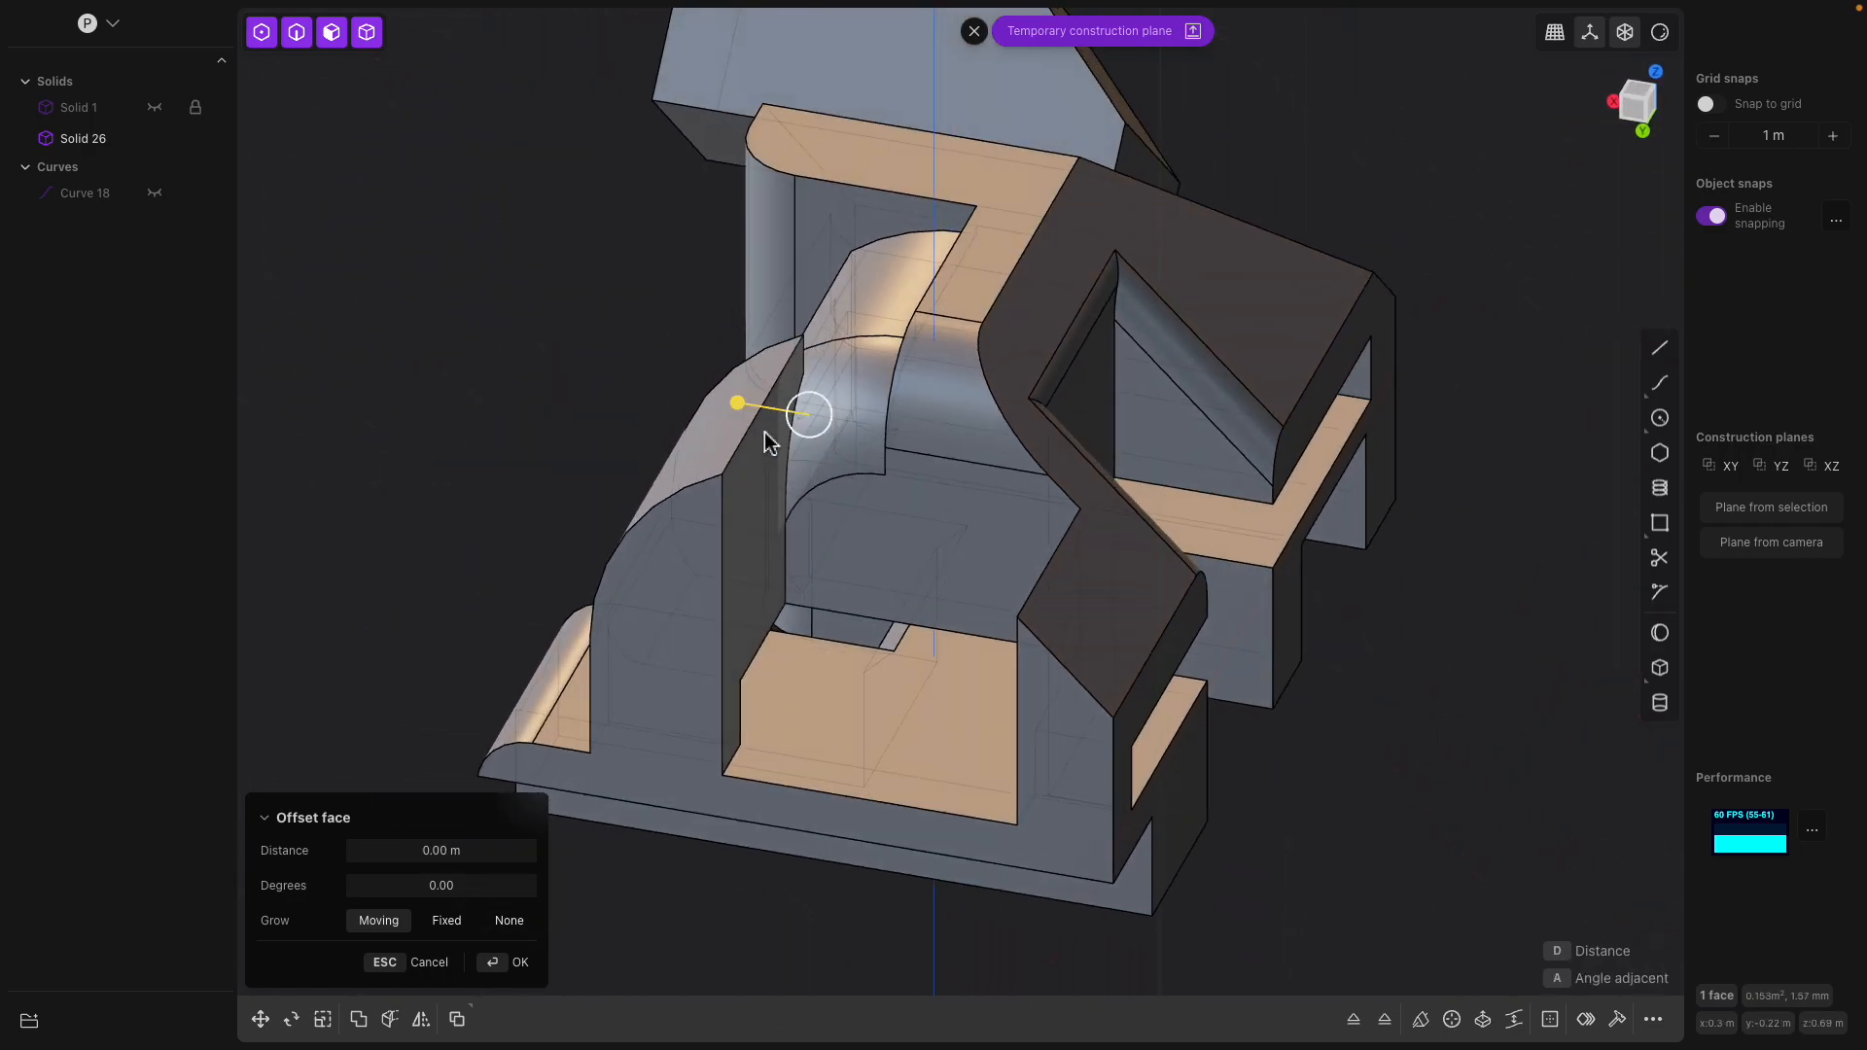
{"action": "left_click", "coordinate": [759, 415]}
{"action": "middle_click_drag", "start_coordinate": [760, 418], "coordinate": [734, 405]}
{"action": "left_click_drag", "start_coordinate": [722, 372], "coordinate": [770, 389]}
{"action": "middle_click_drag", "start_coordinate": [685, 461], "coordinate": [823, 516]}
{"action": "key", "text": "Return"}
Fillet the top edge of the wedge-shaped block beside the open pocket by about 0.04 m
{"action": "left_click", "coordinate": [903, 514]}
{"action": "key", "text": "b"}
{"action": "left_click_drag", "start_coordinate": [859, 503], "coordinate": [864, 521]}
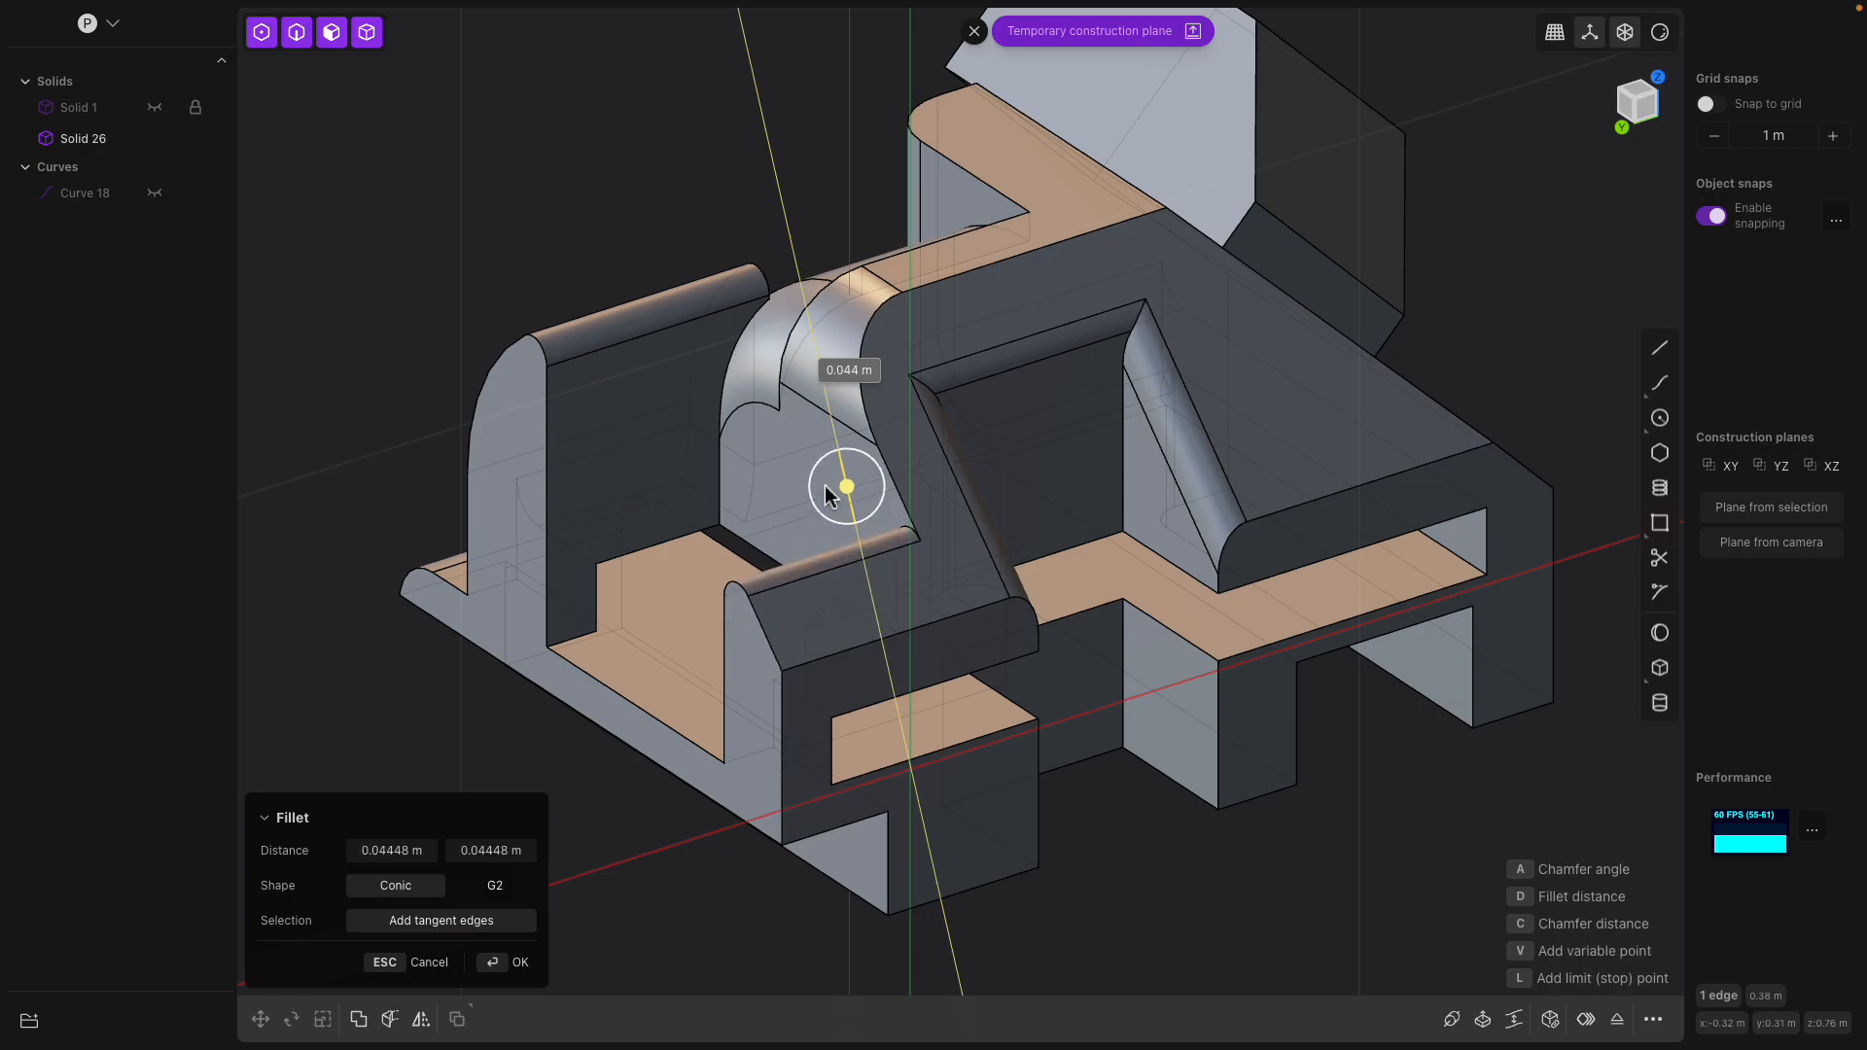
{"action": "middle_click_drag", "start_coordinate": [820, 492], "coordinate": [1121, 532]}
{"action": "mouse_move", "coordinate": [1118, 470]}
{"action": "left_mouse_down"}
{"action": "mouse_move", "coordinate": [1106, 440]}
{"action": "mouse_move", "coordinate": [1133, 489]}
{"action": "mouse_move", "coordinate": [1105, 444]}
{"action": "left_mouse_up"}
{"action": "key", "text": "Return"}
Try to offset the underside of the legs downward by about 0.32 m
{"action": "middle_click_drag", "start_coordinate": [1091, 452], "coordinate": [974, 666]}
{"action": "left_click", "coordinate": [898, 766]}
{"action": "left_click", "coordinate": [972, 666]}
{"action": "left_click_drag", "start_coordinate": [968, 671], "coordinate": [978, 874]}
{"action": "middle_click_drag", "start_coordinate": [793, 637], "coordinate": [424, 283]}
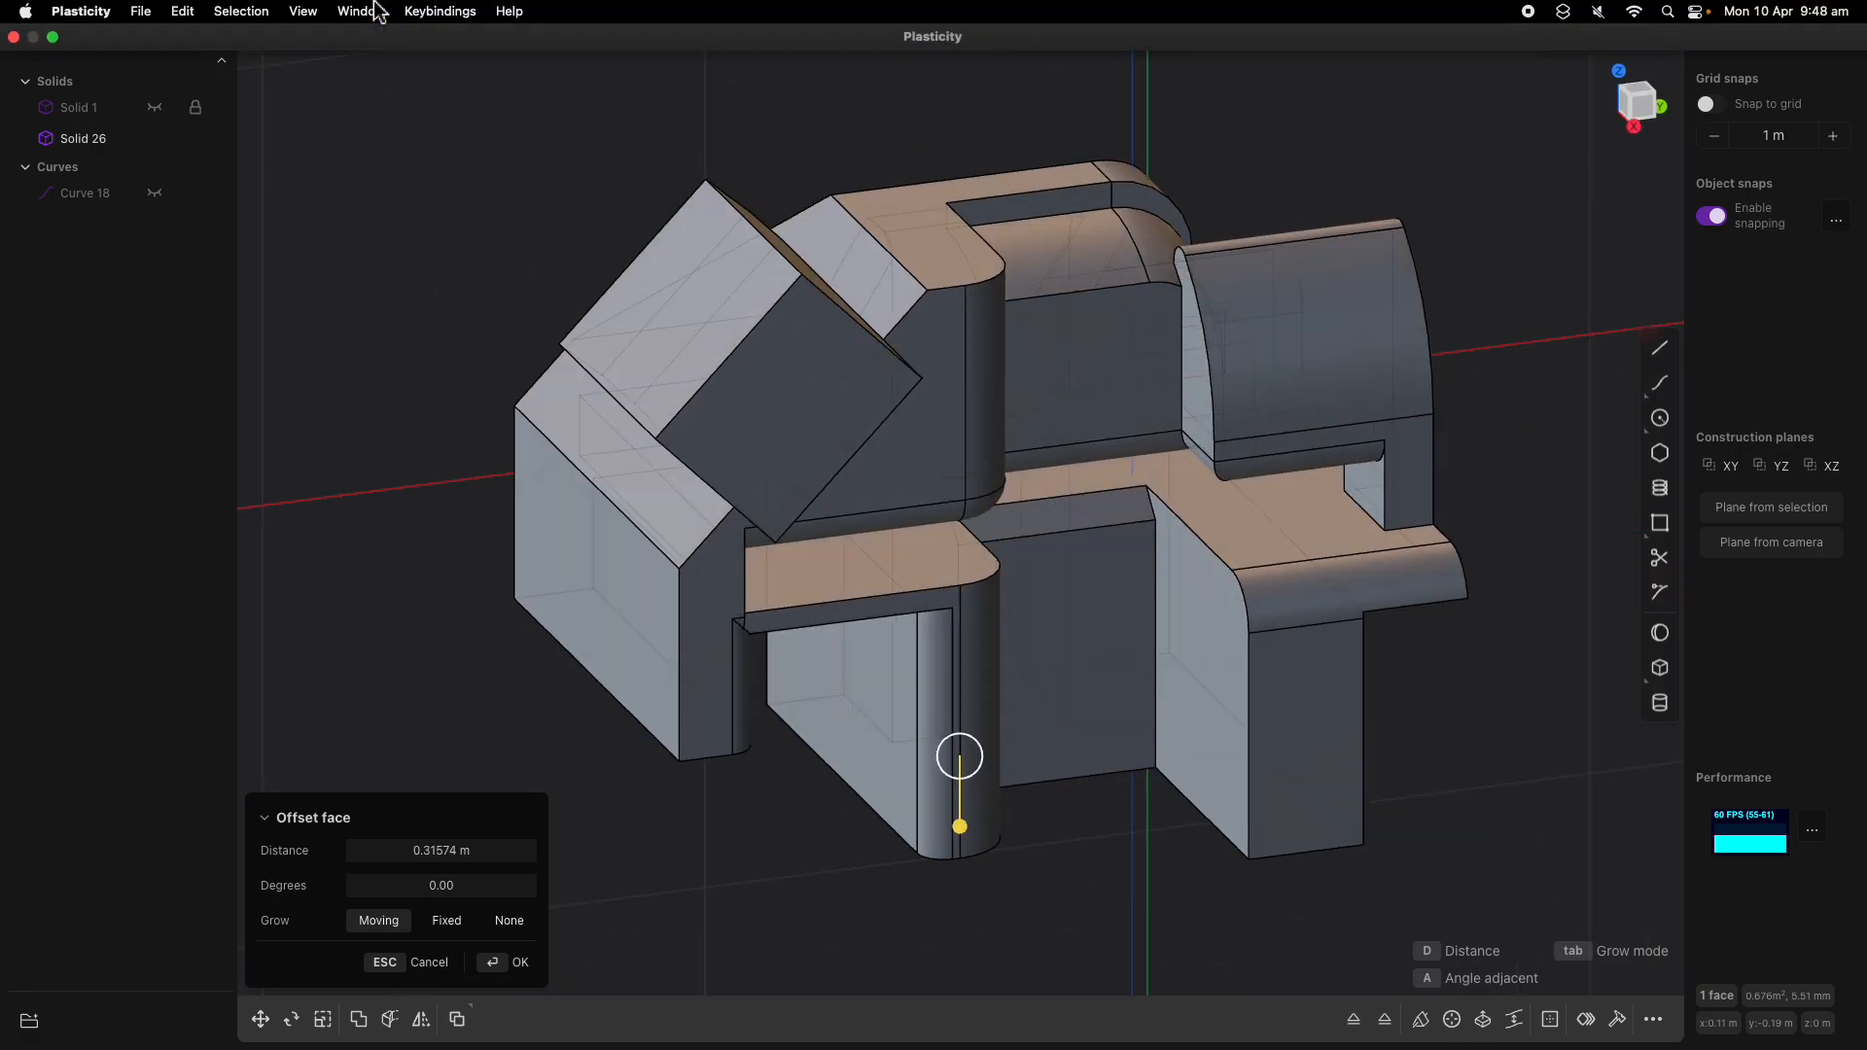
Leave the current model and switch to the document with the single rounded box solid
{"action": "left_click", "coordinate": [141, 12]}
{"action": "left_click", "coordinate": [151, 61]}
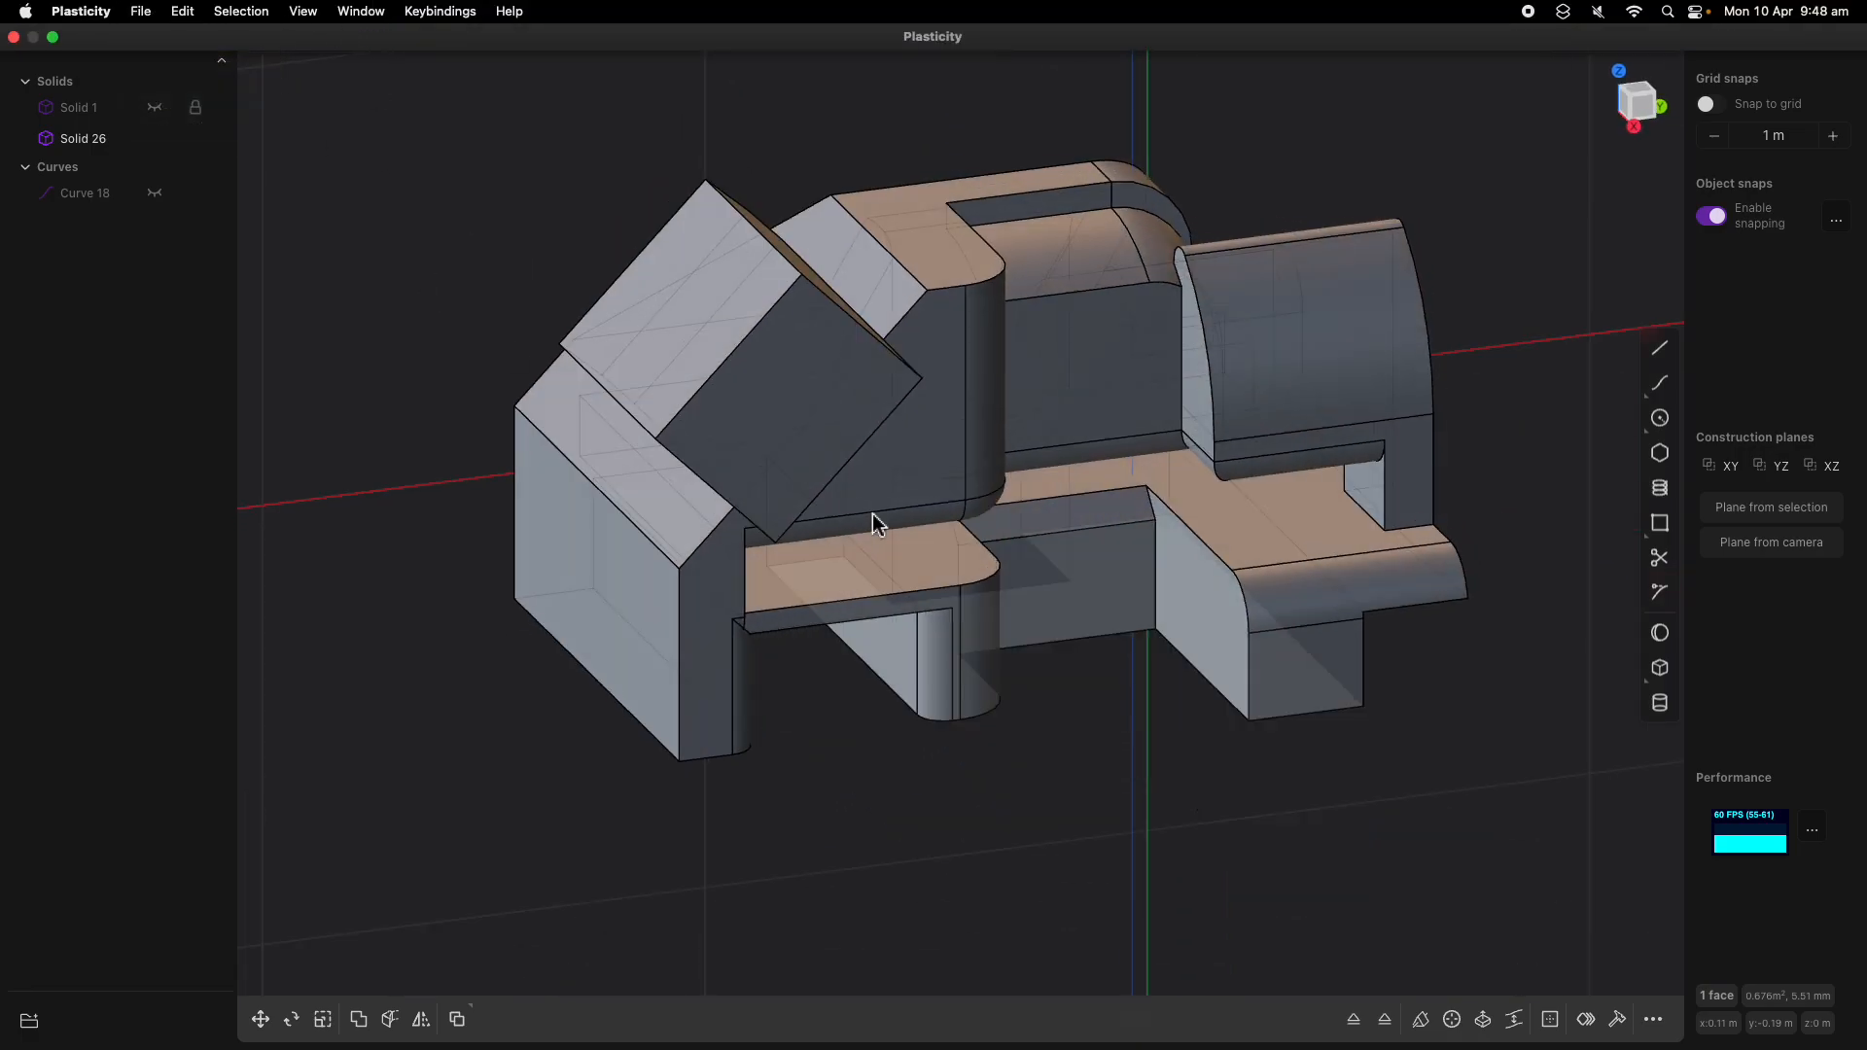
{"action": "left_click", "coordinate": [783, 334]}
{"action": "key", "text": "Return"}
Offset the bottom face of the rounded box by about -0.11 m
{"action": "middle_click_drag", "start_coordinate": [844, 603], "coordinate": [1021, 535]}
{"action": "left_click", "coordinate": [1005, 681]}
{"action": "mouse_move", "coordinate": [1005, 680]}
{"action": "left_mouse_down"}
{"action": "mouse_move", "coordinate": [995, 825]}
{"action": "mouse_move", "coordinate": [995, 574]}
{"action": "mouse_move", "coordinate": [994, 704]}
{"action": "left_mouse_up"}
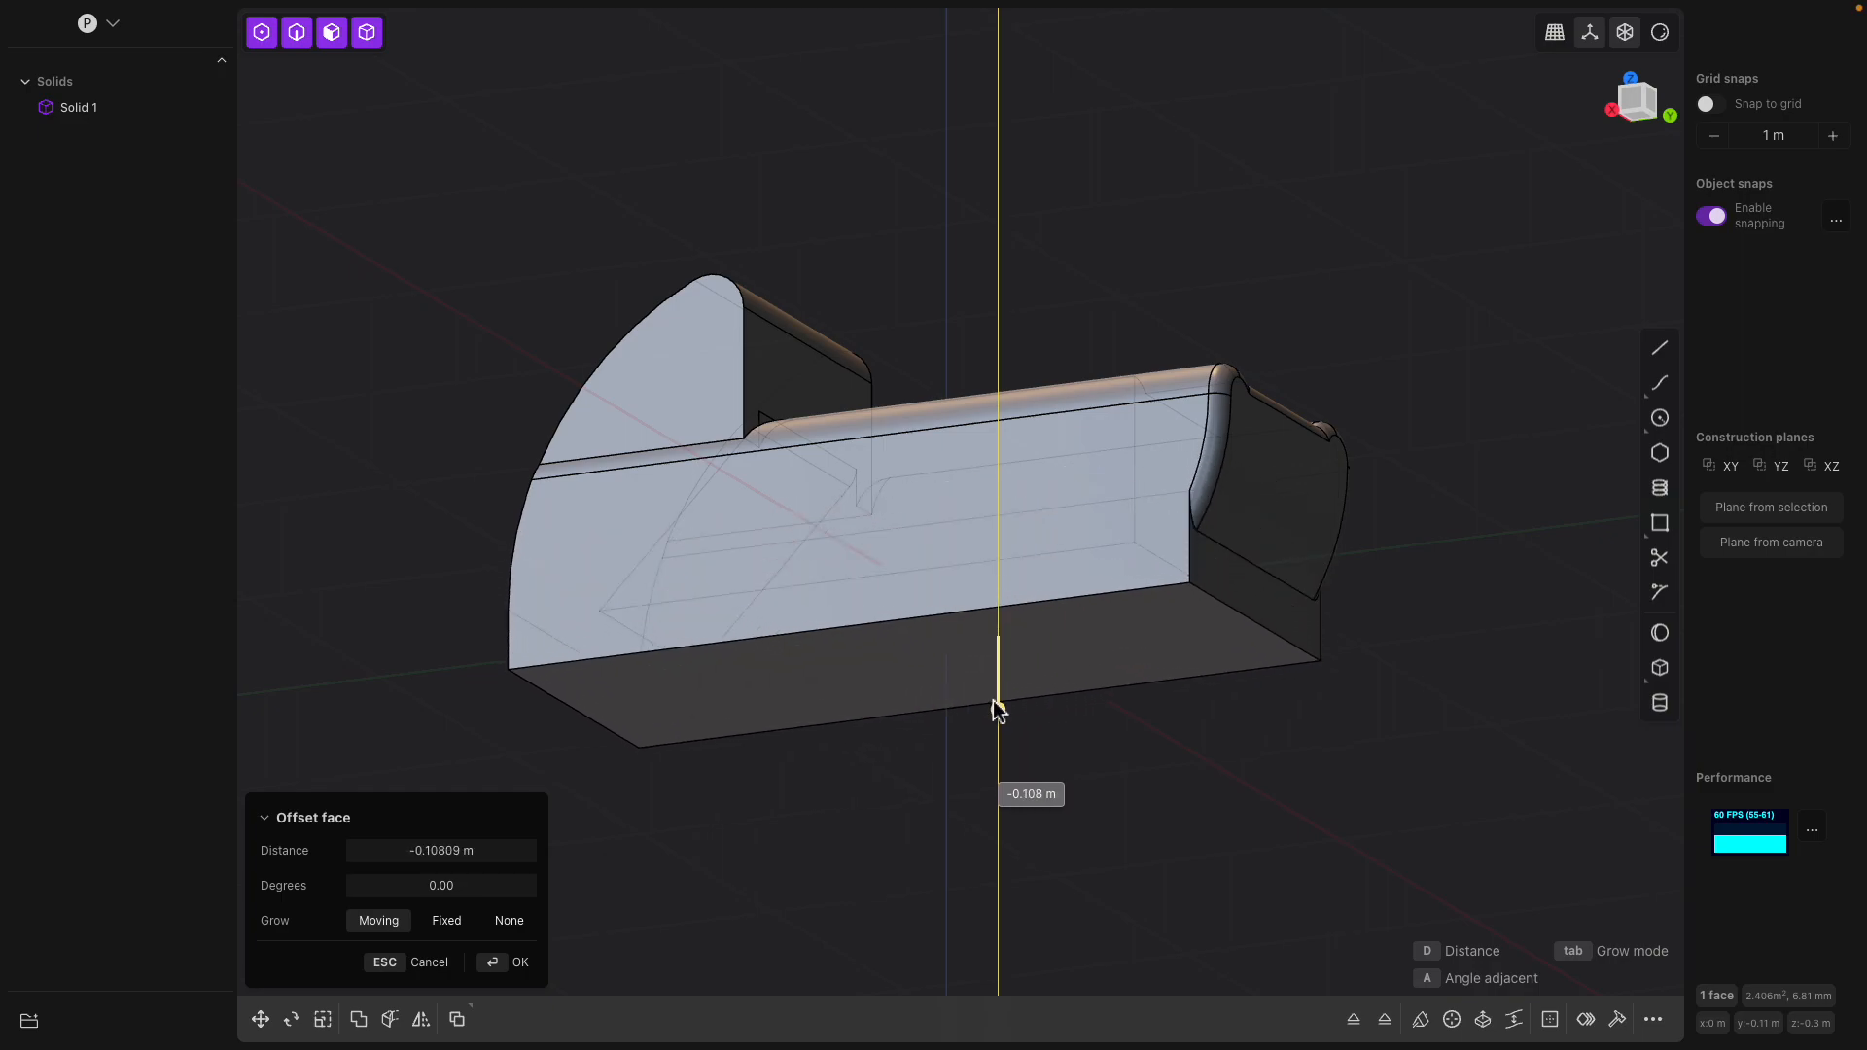
{"action": "middle_click_drag", "start_coordinate": [1188, 560], "coordinate": [1103, 640]}
{"action": "right_click", "coordinate": [1170, 587]}
{"action": "left_click", "coordinate": [1173, 587]}
{"action": "middle_click_drag", "start_coordinate": [1174, 590], "coordinate": [1192, 640]}
{"action": "left_click_drag", "start_coordinate": [1192, 646], "coordinate": [1431, 757]}
{"action": "scroll", "coordinate": [1153, 649], "scroll_direction": "down", "scroll_amount": 3}
{"action": "middle_click_drag", "start_coordinate": [1145, 648], "coordinate": [1170, 612]}
{"action": "left_click_drag", "start_coordinate": [1458, 679], "coordinate": [1322, 647]}
{"action": "middle_click_drag", "start_coordinate": [671, 465], "coordinate": [780, 512]}
{"action": "right_click", "coordinate": [755, 498]}
Reduce the radius of the large curved face at the box's raised end
{"action": "left_click", "coordinate": [758, 495]}
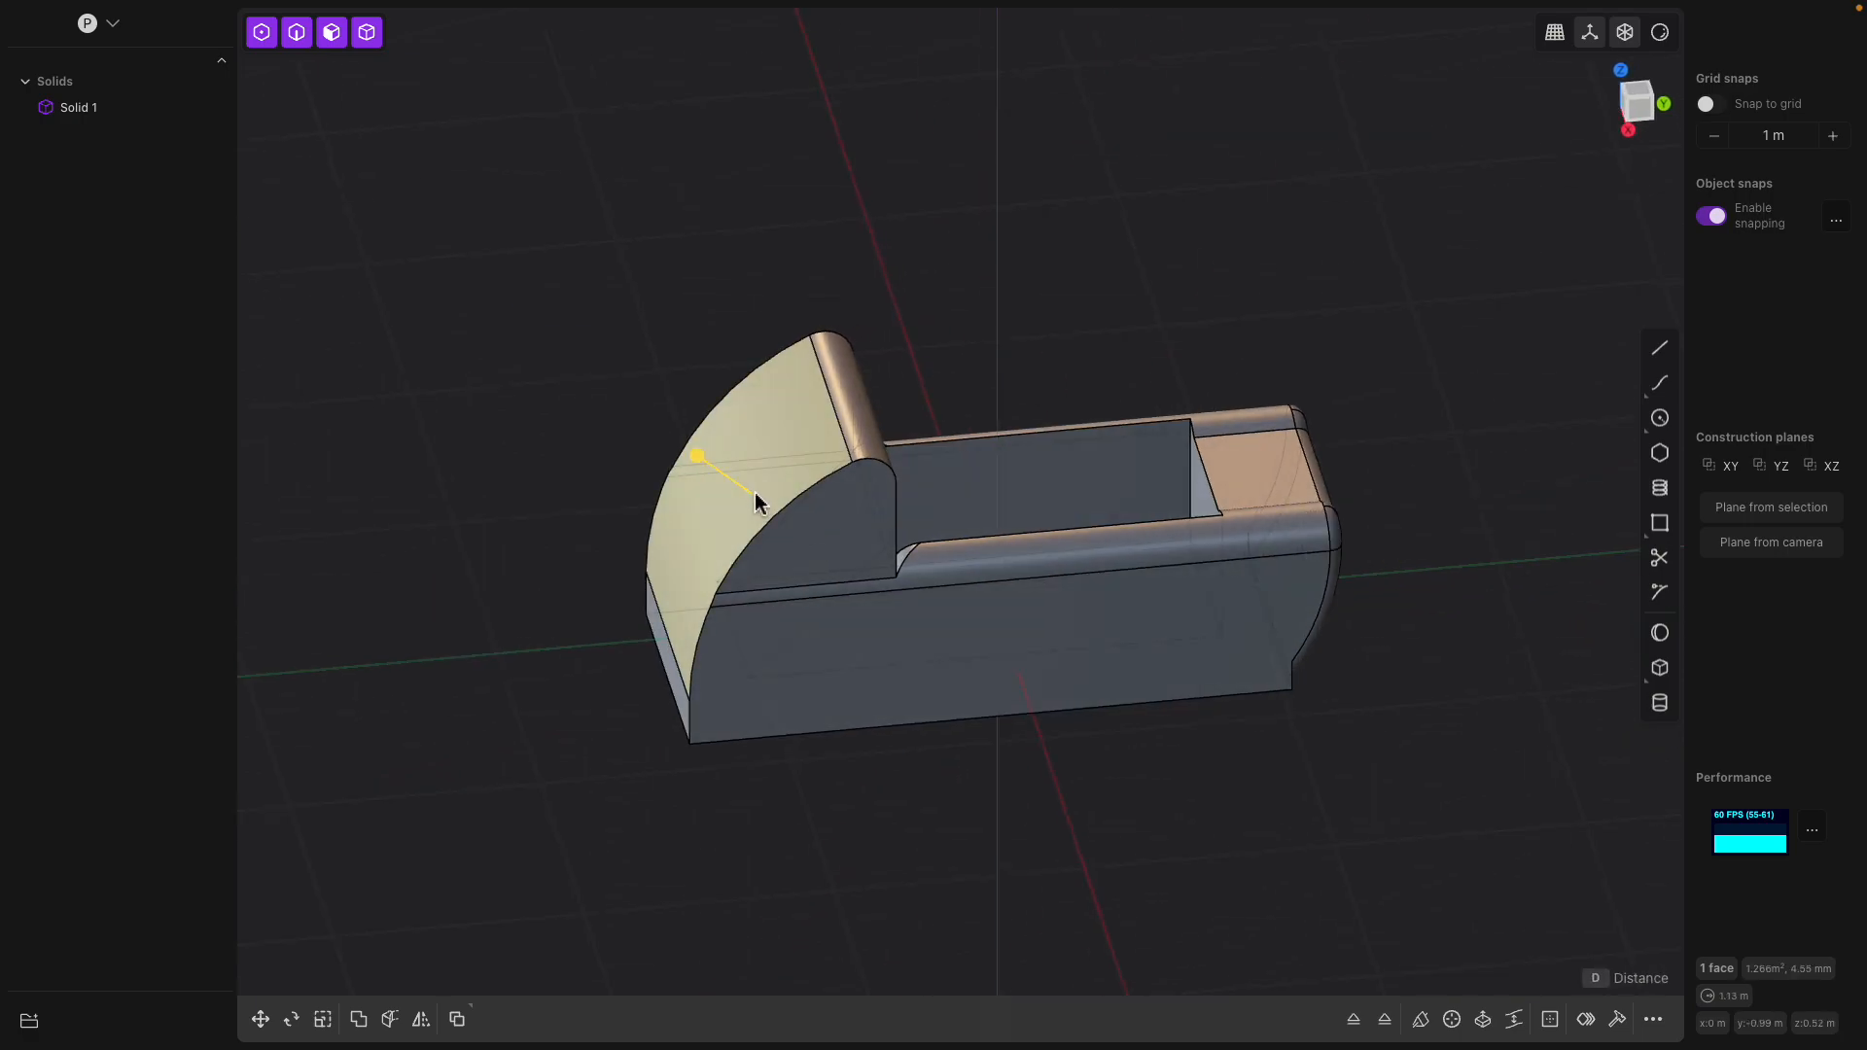
{"action": "left_click", "coordinate": [703, 451]}
{"action": "left_click", "coordinate": [703, 451]}
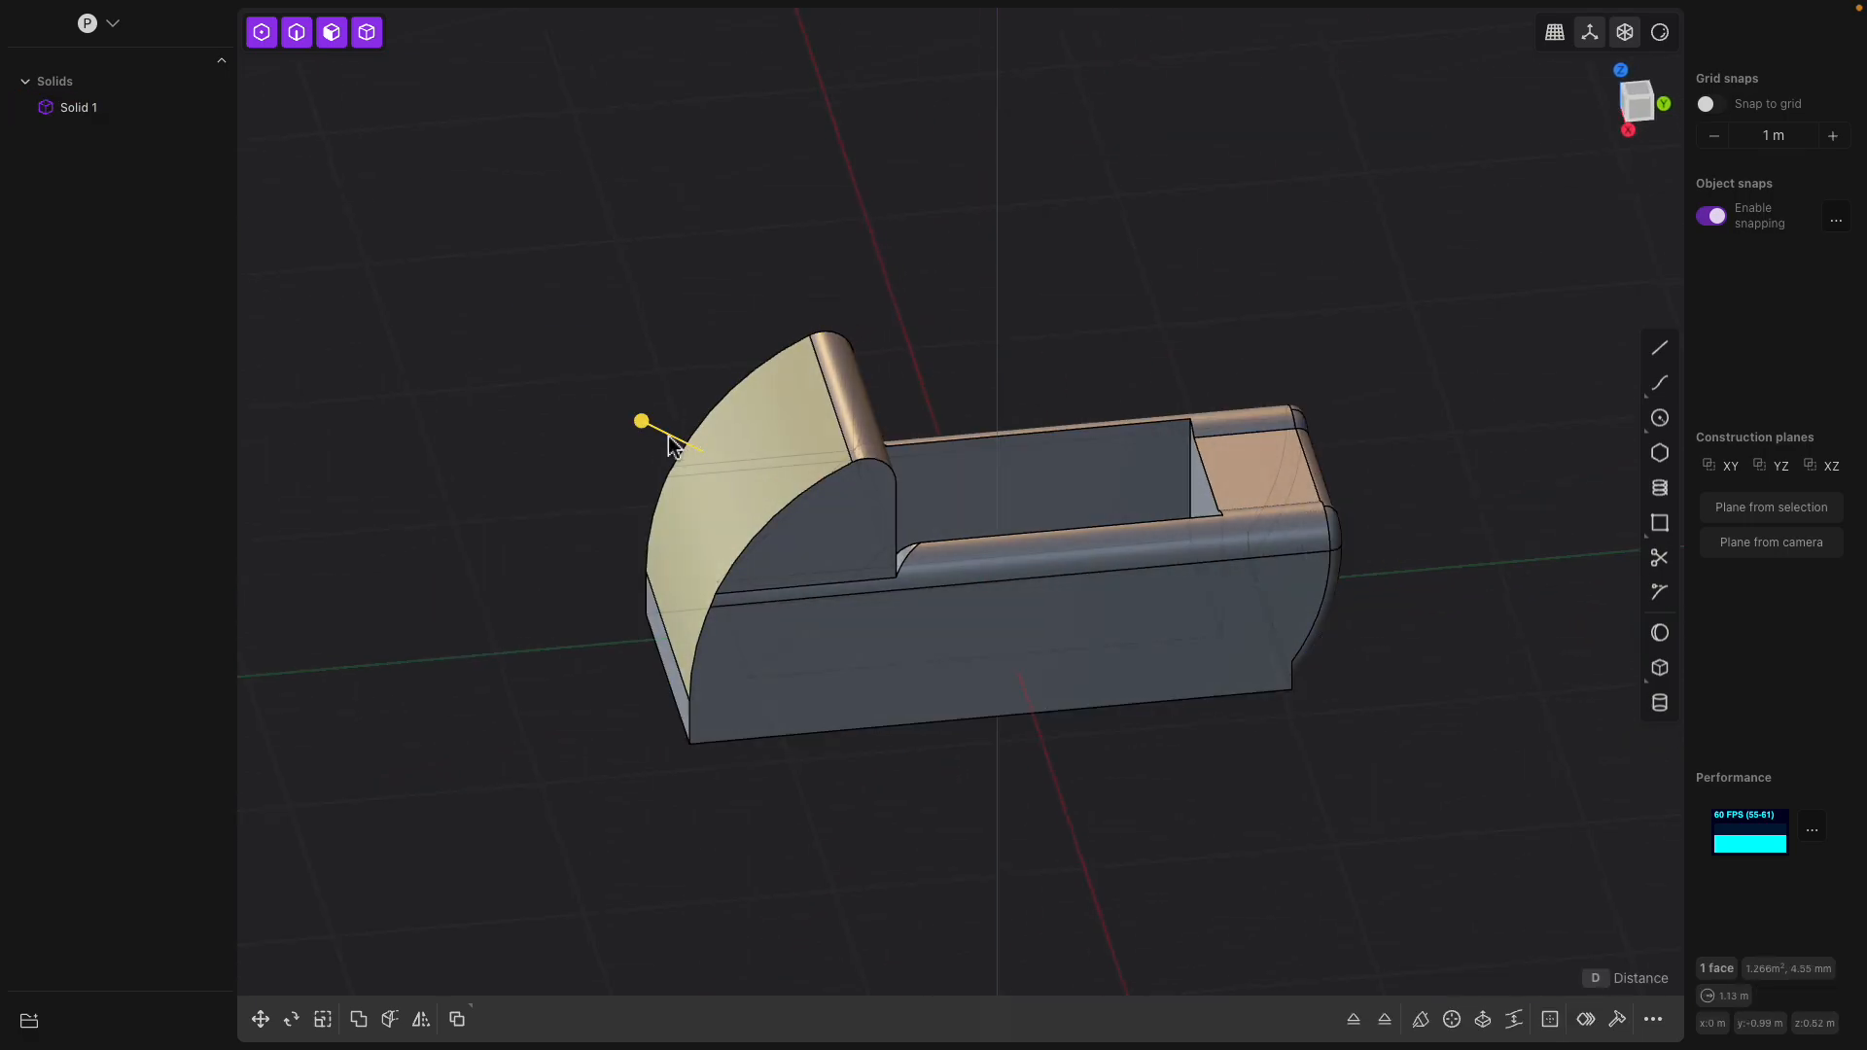
{"action": "left_click_drag", "start_coordinate": [637, 428], "coordinate": [755, 477]}
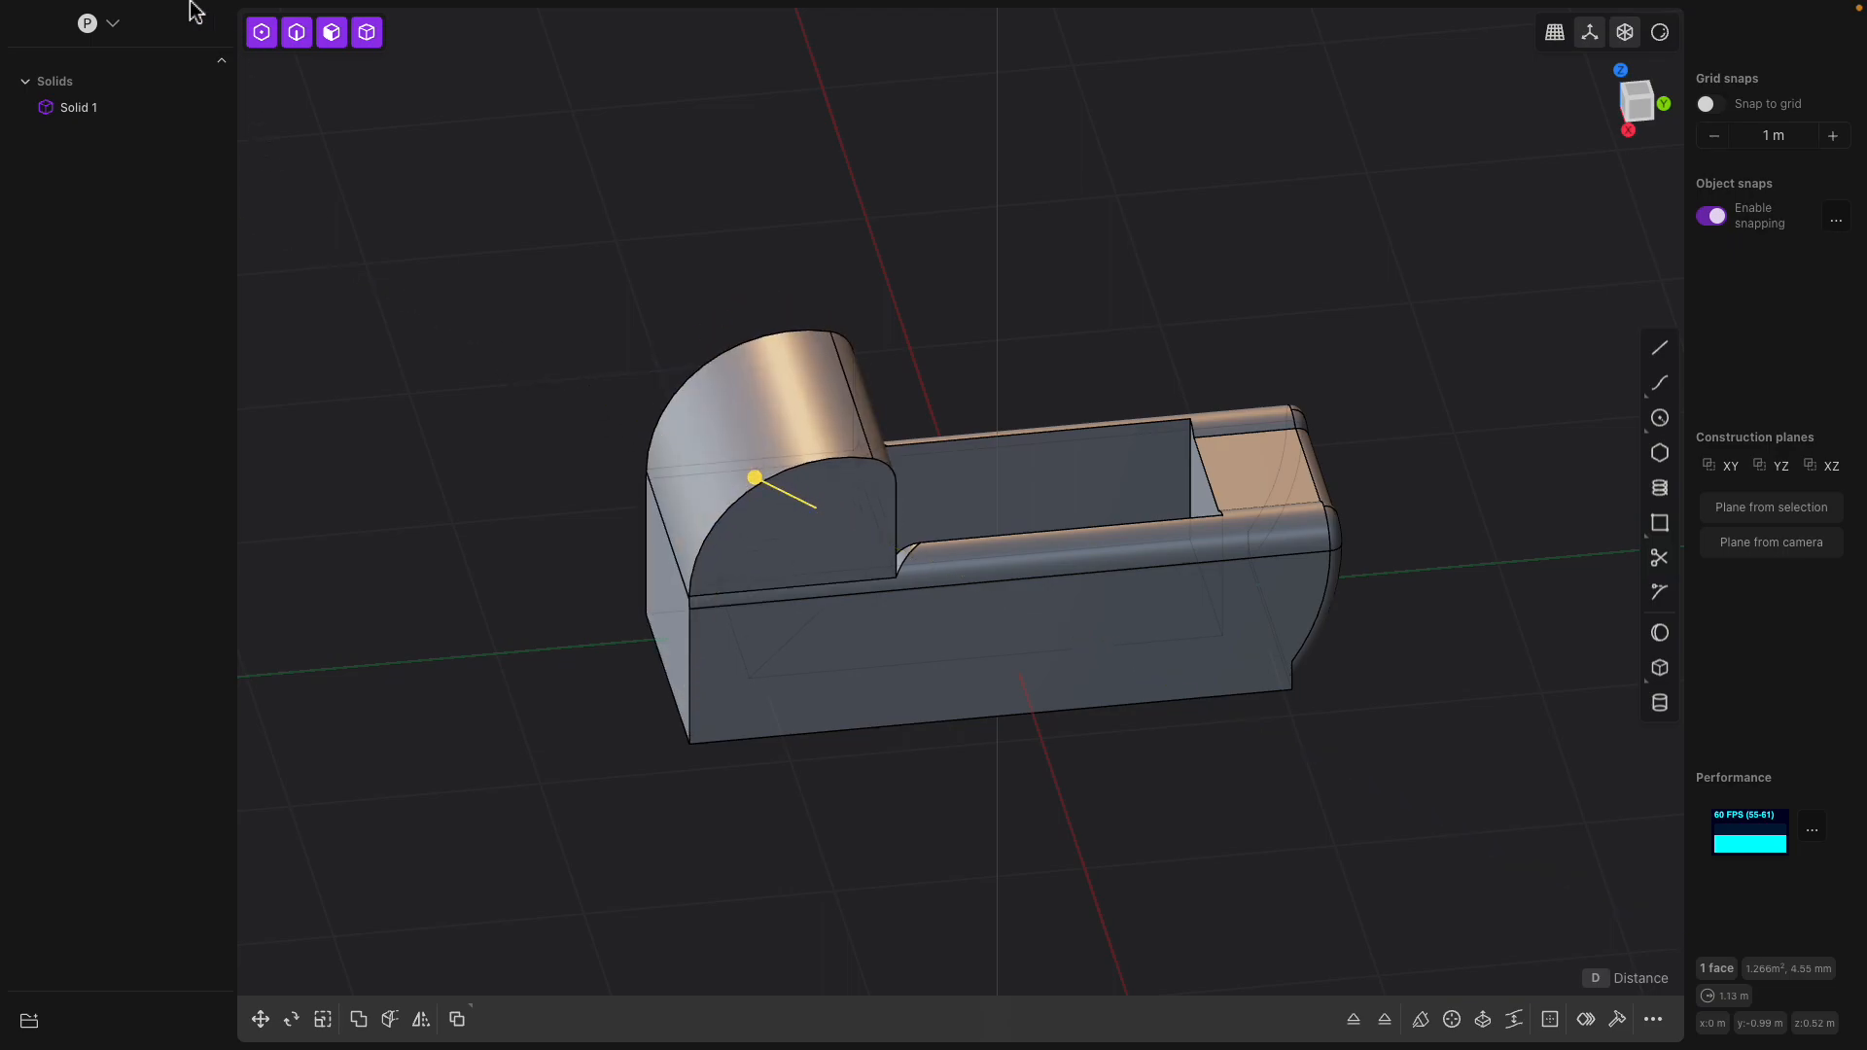
Leave the current model and open the document toilet4.plasticity
{"action": "left_click", "coordinate": [153, 20]}
{"action": "left_click", "coordinate": [161, 56]}
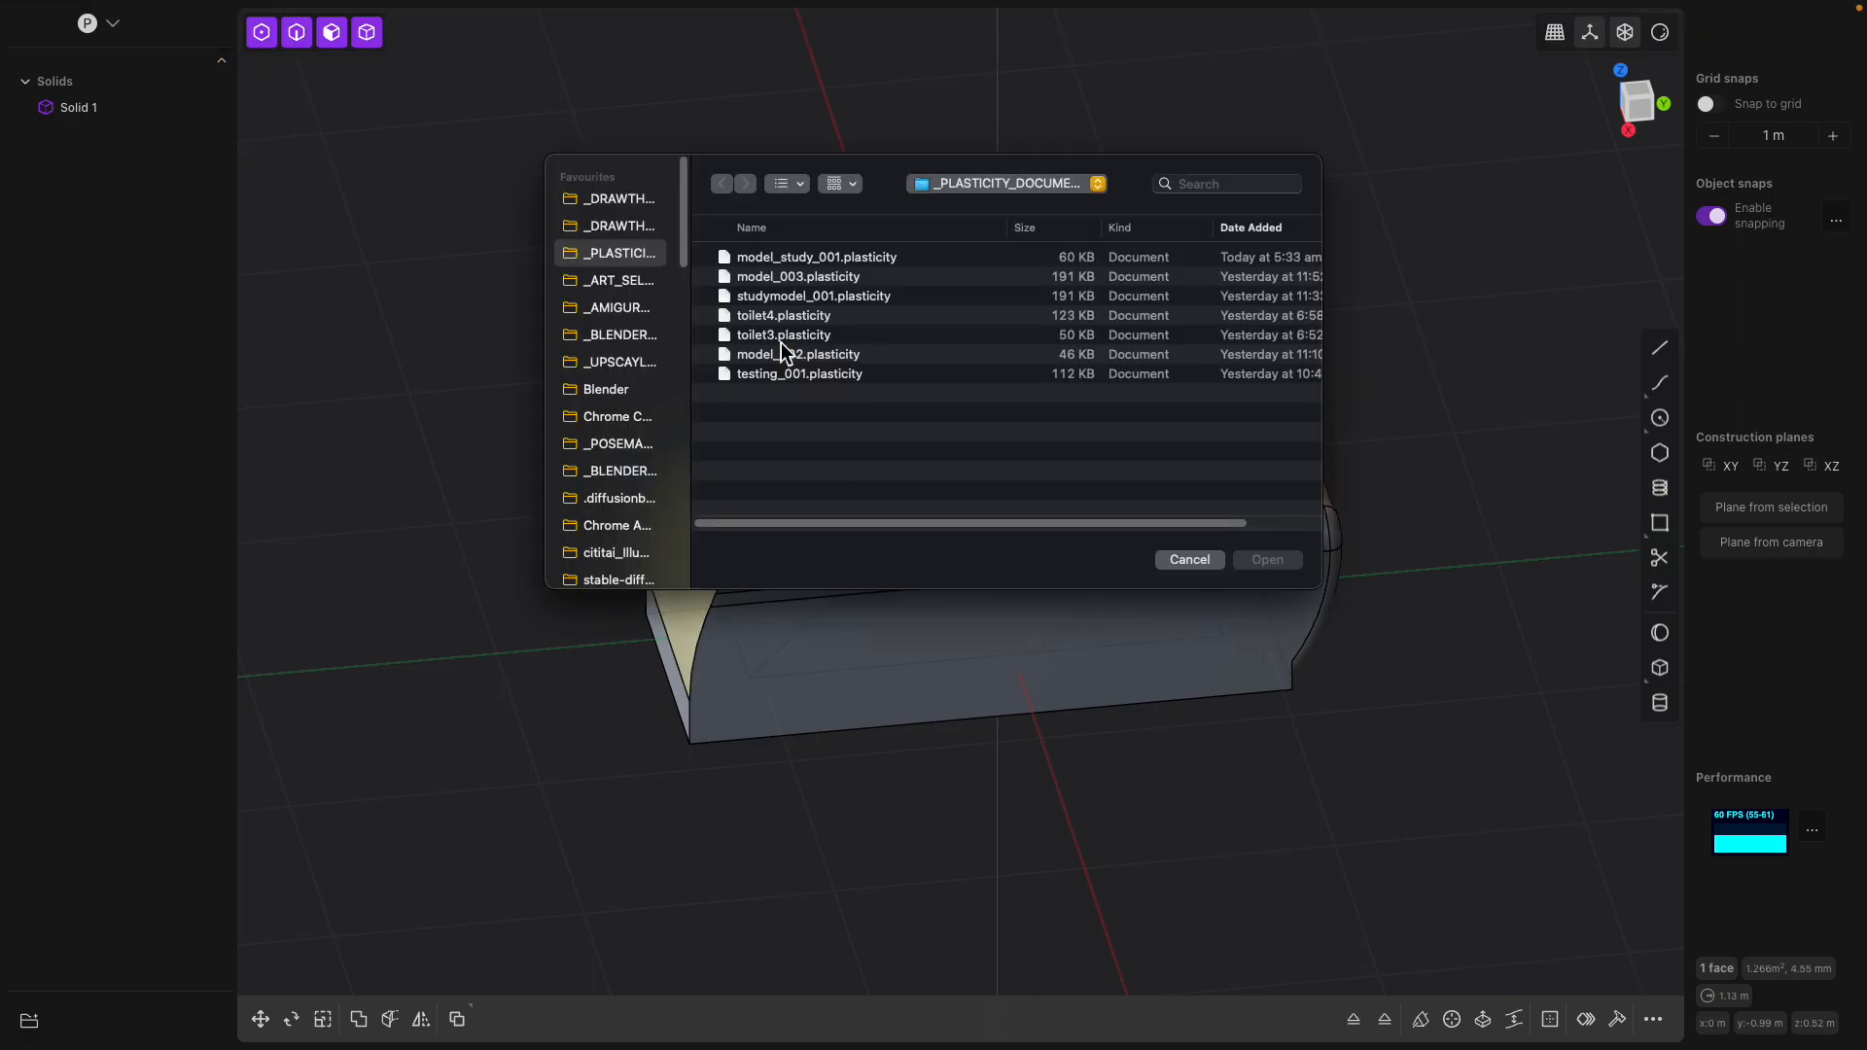
{"action": "double_click", "coordinate": [811, 316]}
{"action": "middle_click_drag", "start_coordinate": [914, 440], "coordinate": [960, 505]}
{"action": "left_click", "coordinate": [960, 506]}
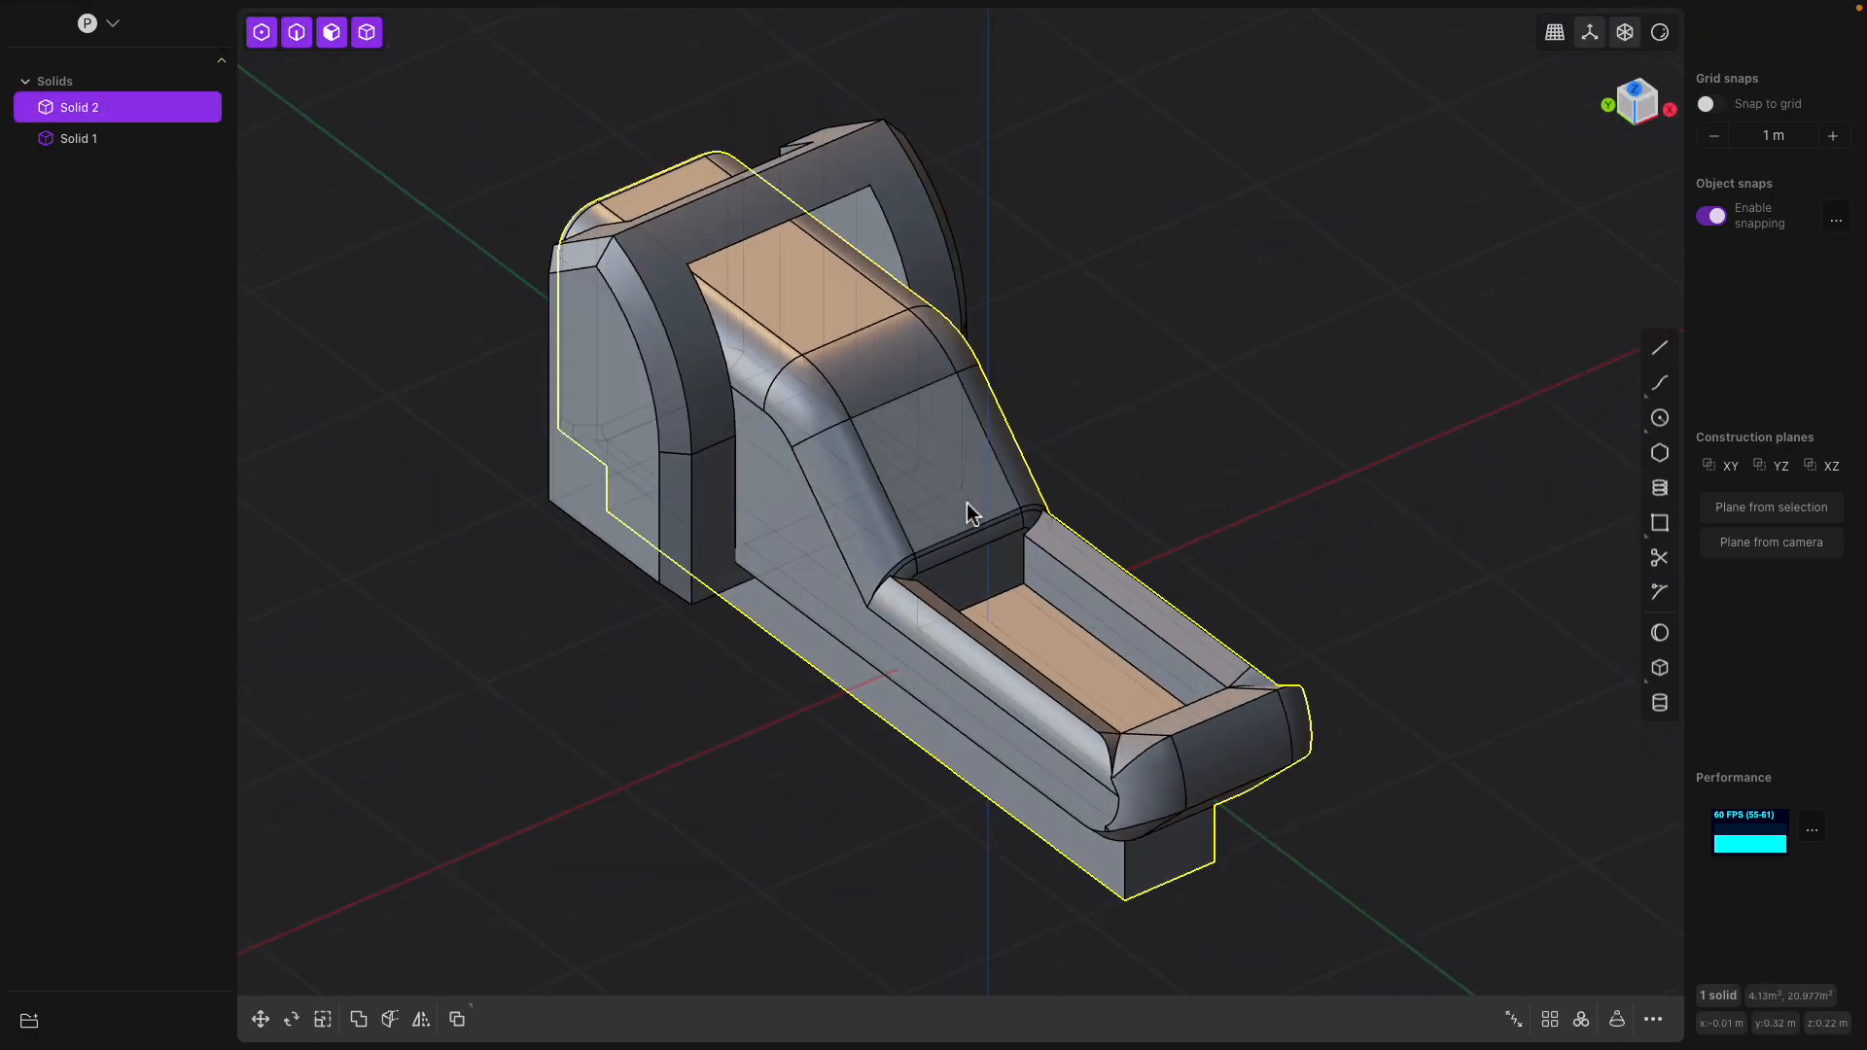
{"action": "left_click", "coordinate": [954, 498]}
{"action": "left_click", "coordinate": [979, 491]}
{"action": "left_click", "coordinate": [975, 487]}
{"action": "left_click_drag", "start_coordinate": [1002, 464], "coordinate": [943, 481]}
{"action": "middle_click_drag", "start_coordinate": [976, 521], "coordinate": [1105, 452]}
{"action": "key", "text": "Escape"}
Offset the slanted face at the seat's far end outward by about 0.21 m
{"action": "mouse_move", "coordinate": [1338, 621]}
{"action": "middle_mouse_down"}
{"action": "mouse_move", "coordinate": [1354, 640]}
{"action": "mouse_move", "coordinate": [1326, 634]}
{"action": "middle_mouse_up"}
{"action": "left_click", "coordinate": [1342, 633]}
{"action": "mouse_move", "coordinate": [1425, 667]}
{"action": "left_mouse_down"}
{"action": "mouse_move", "coordinate": [1468, 680]}
{"action": "mouse_move", "coordinate": [1387, 667]}
{"action": "mouse_move", "coordinate": [1429, 680]}
{"action": "left_mouse_up"}
{"action": "middle_click_drag", "start_coordinate": [1429, 680], "coordinate": [1307, 782]}
{"action": "middle_click_drag", "start_coordinate": [1263, 716], "coordinate": [871, 527]}
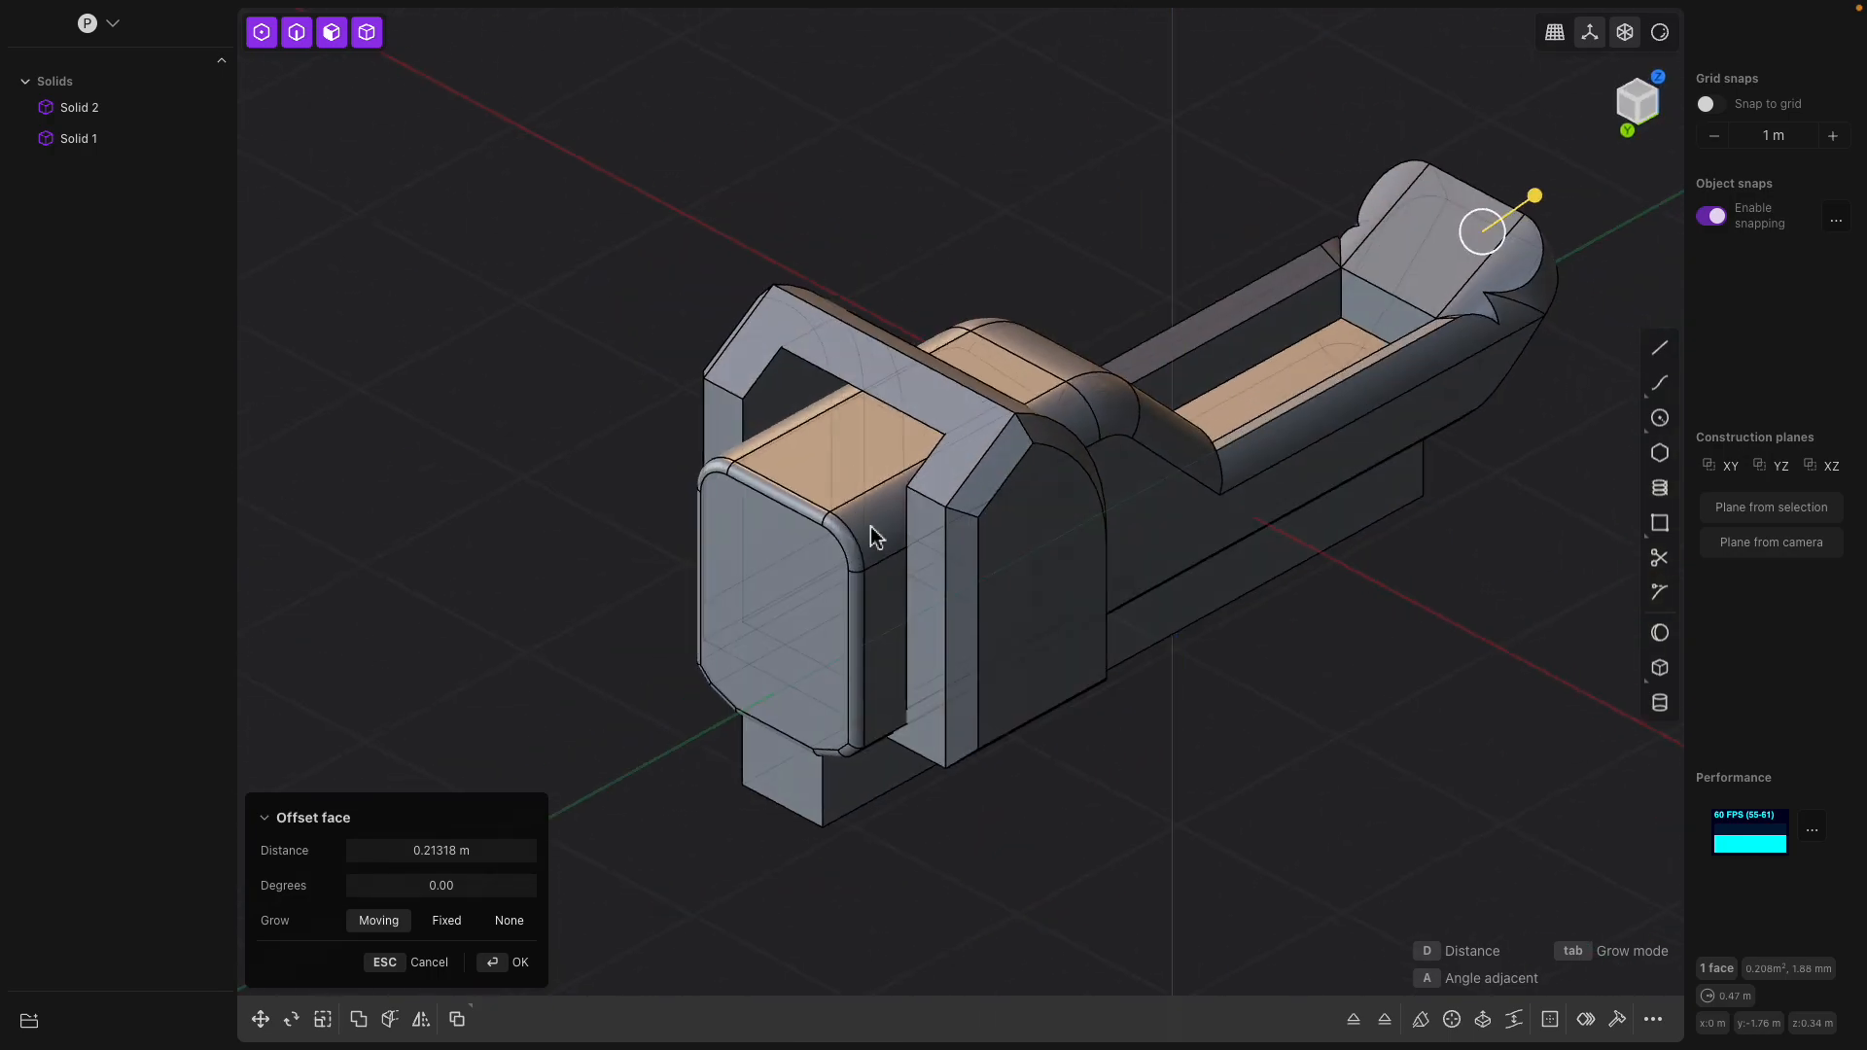
Try to offset the flat back face of the toilet's tank by about -0.29 m
{"action": "left_click", "coordinate": [784, 587]}
{"action": "left_click_drag", "start_coordinate": [729, 610], "coordinate": [737, 615]}
{"action": "left_click_drag", "start_coordinate": [884, 554], "coordinate": [797, 604]}
Inset the outline of the tank's flat back face by about 0.10 m with round gap fill
{"action": "middle_click_drag", "start_coordinate": [796, 604], "coordinate": [1169, 575]}
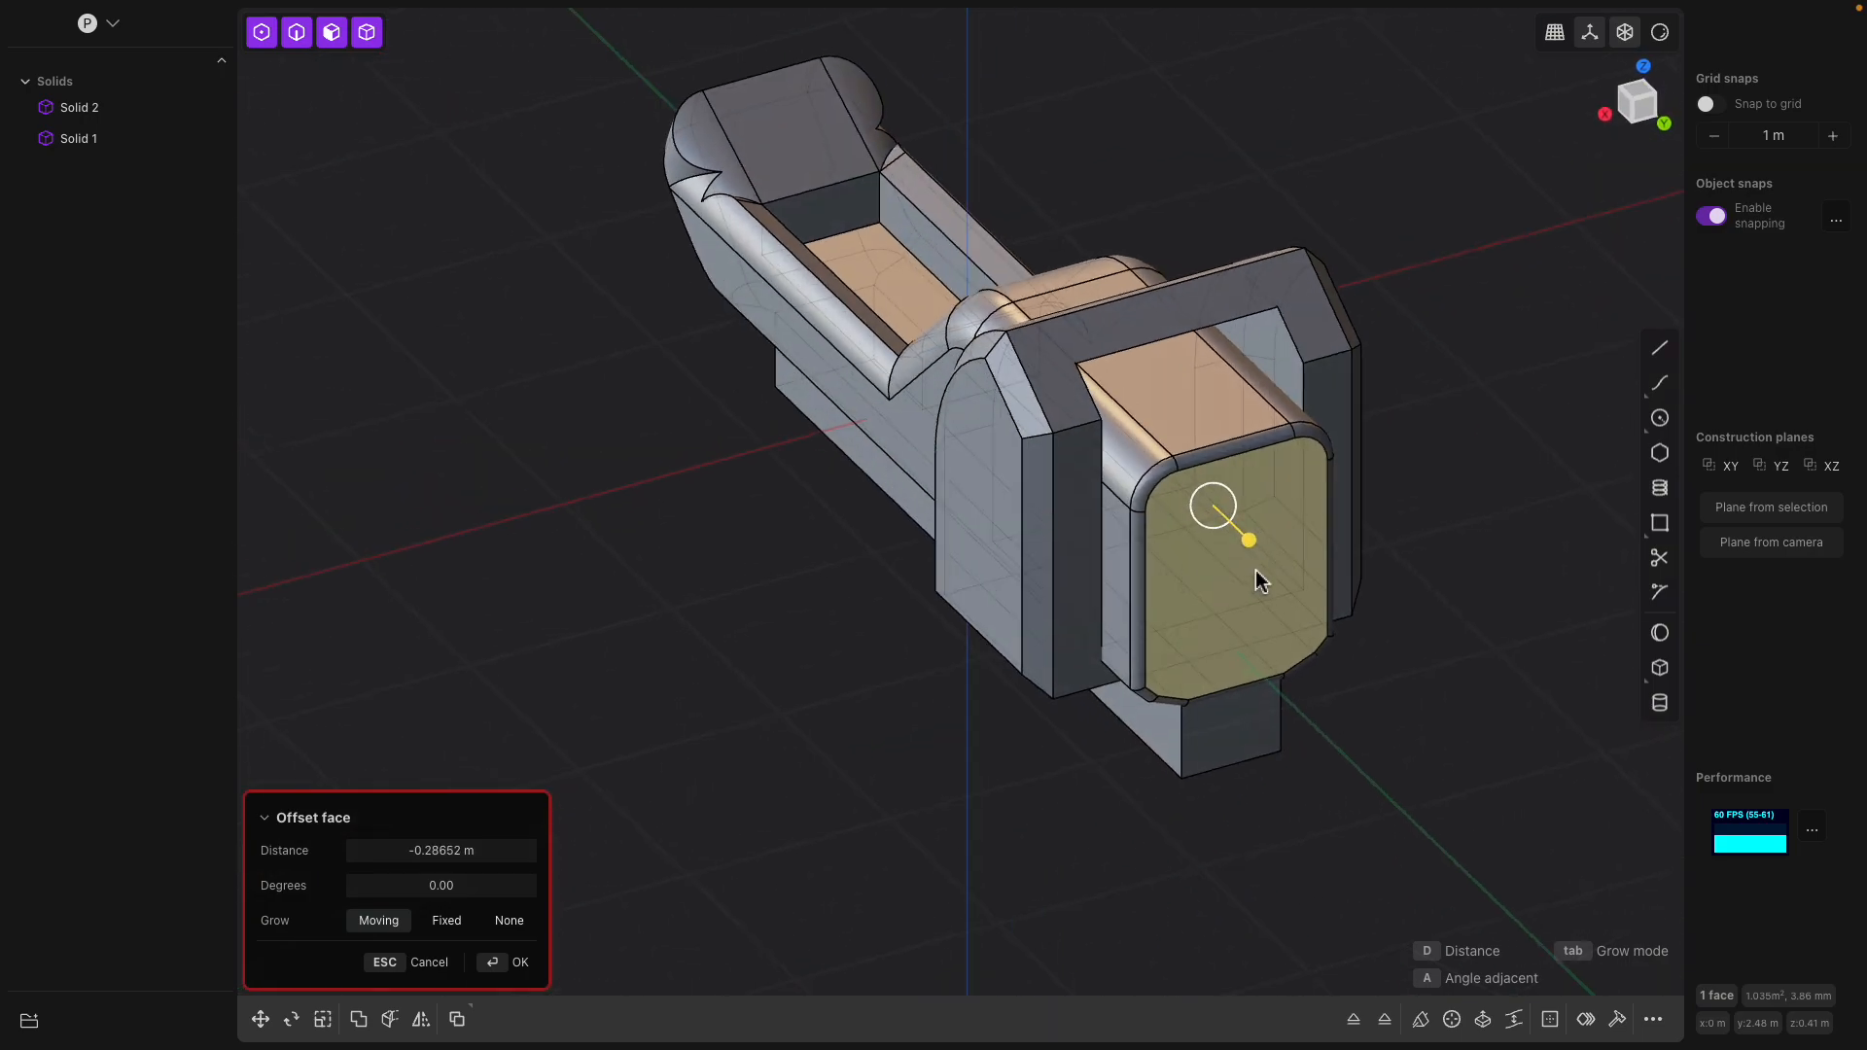
{"action": "key", "text": "o"}
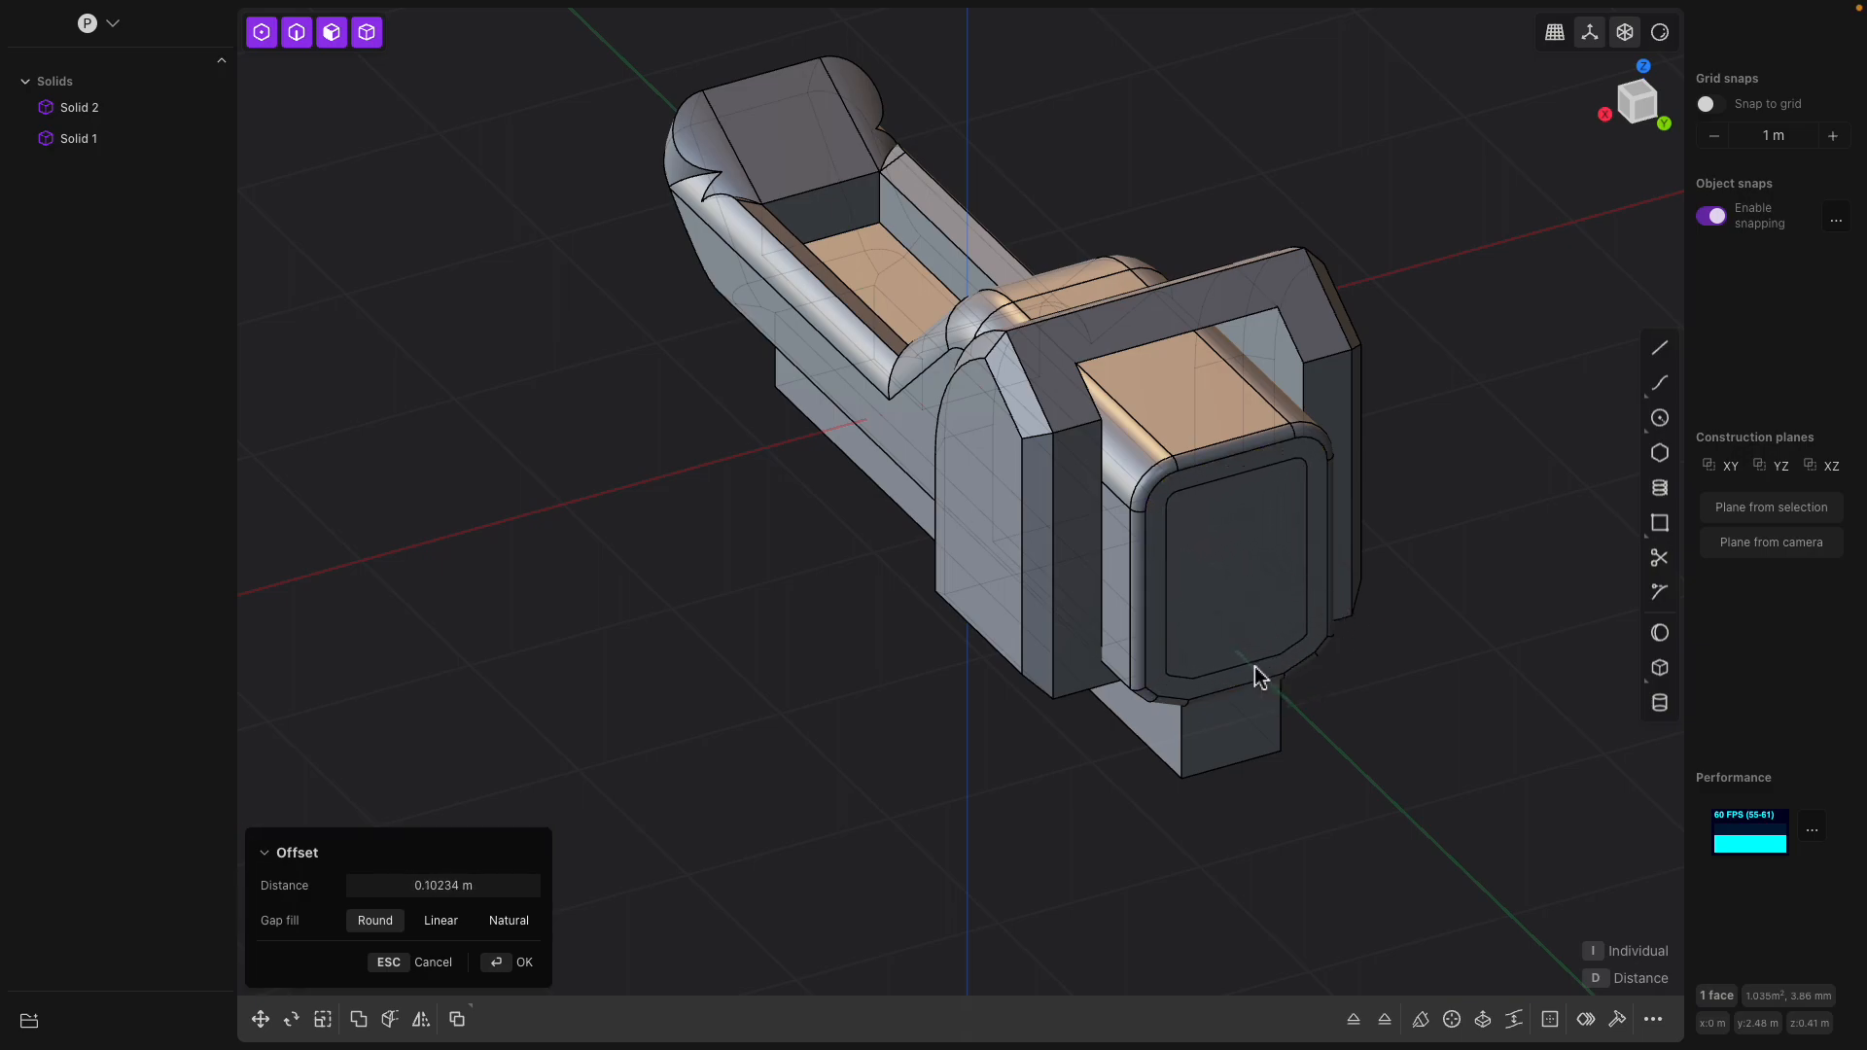
{"action": "left_click", "coordinate": [1280, 665]}
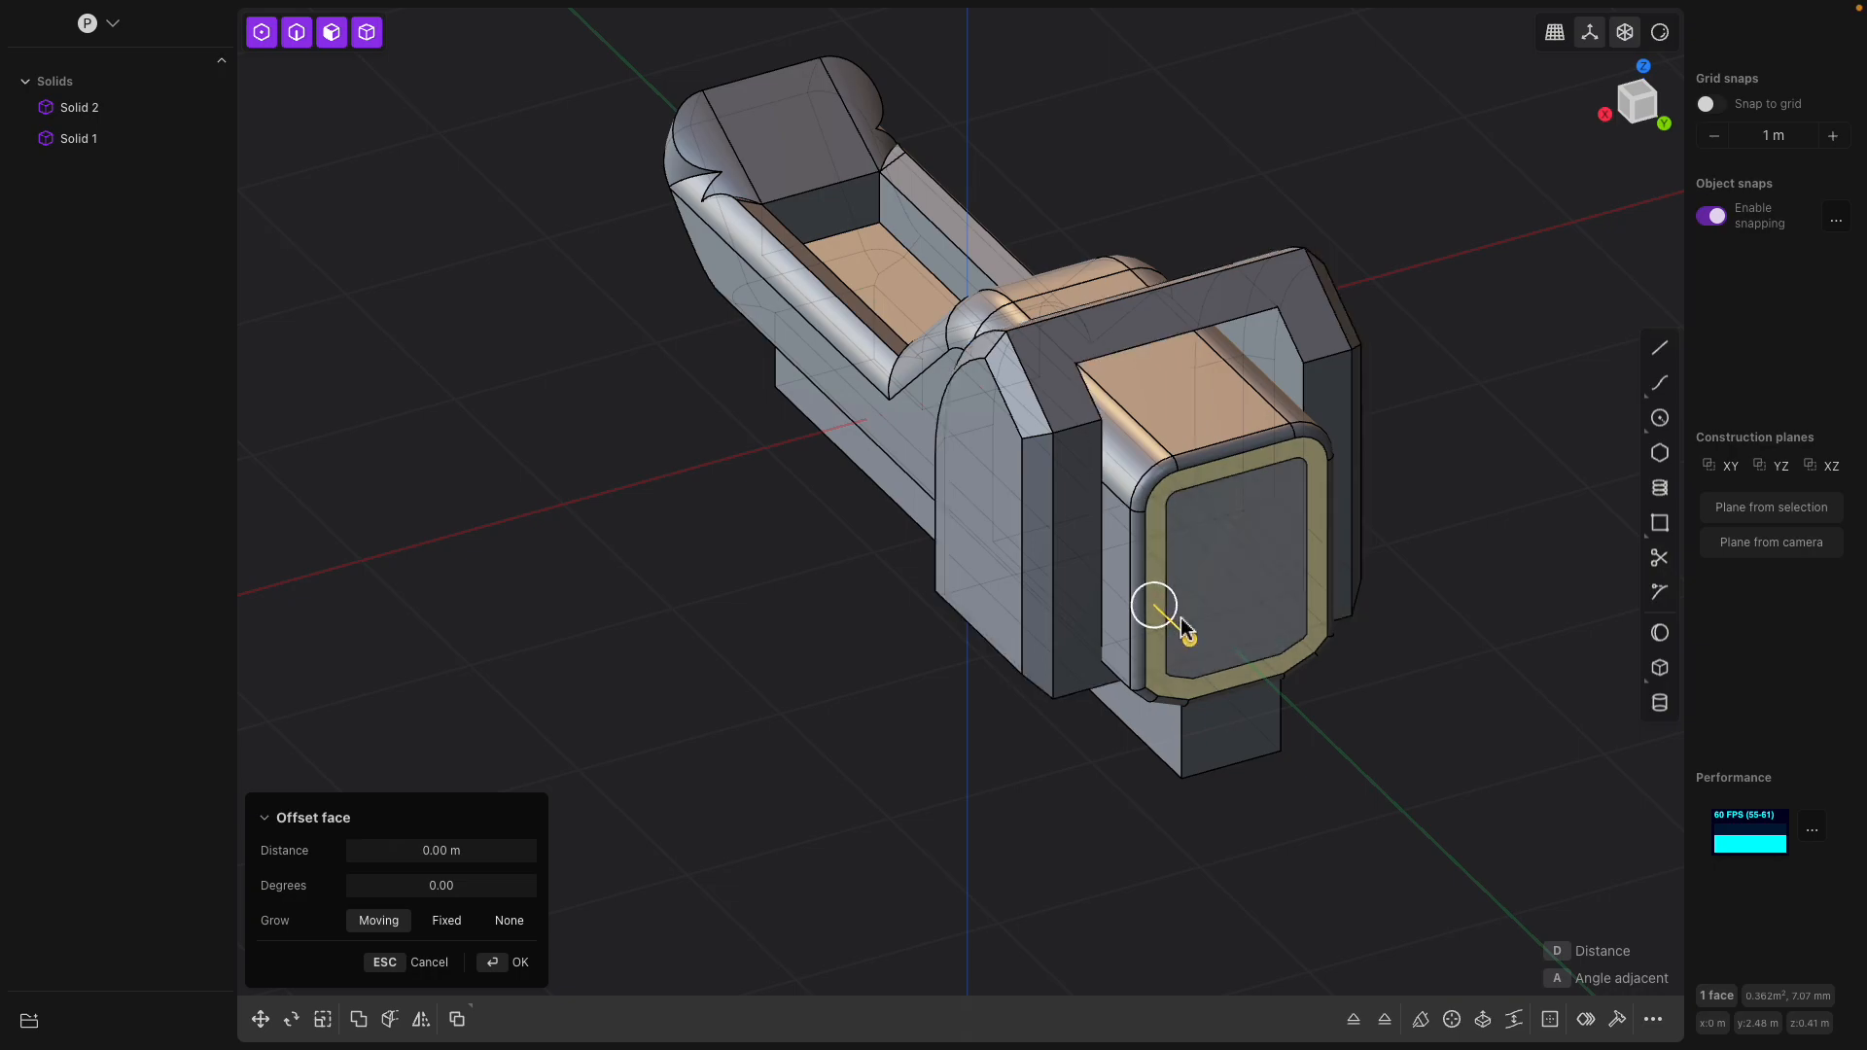
Try to offset the ring-shaped border on the tank's back face by about -0.35 m
{"action": "left_click_drag", "start_coordinate": [1187, 638], "coordinate": [1153, 610]}
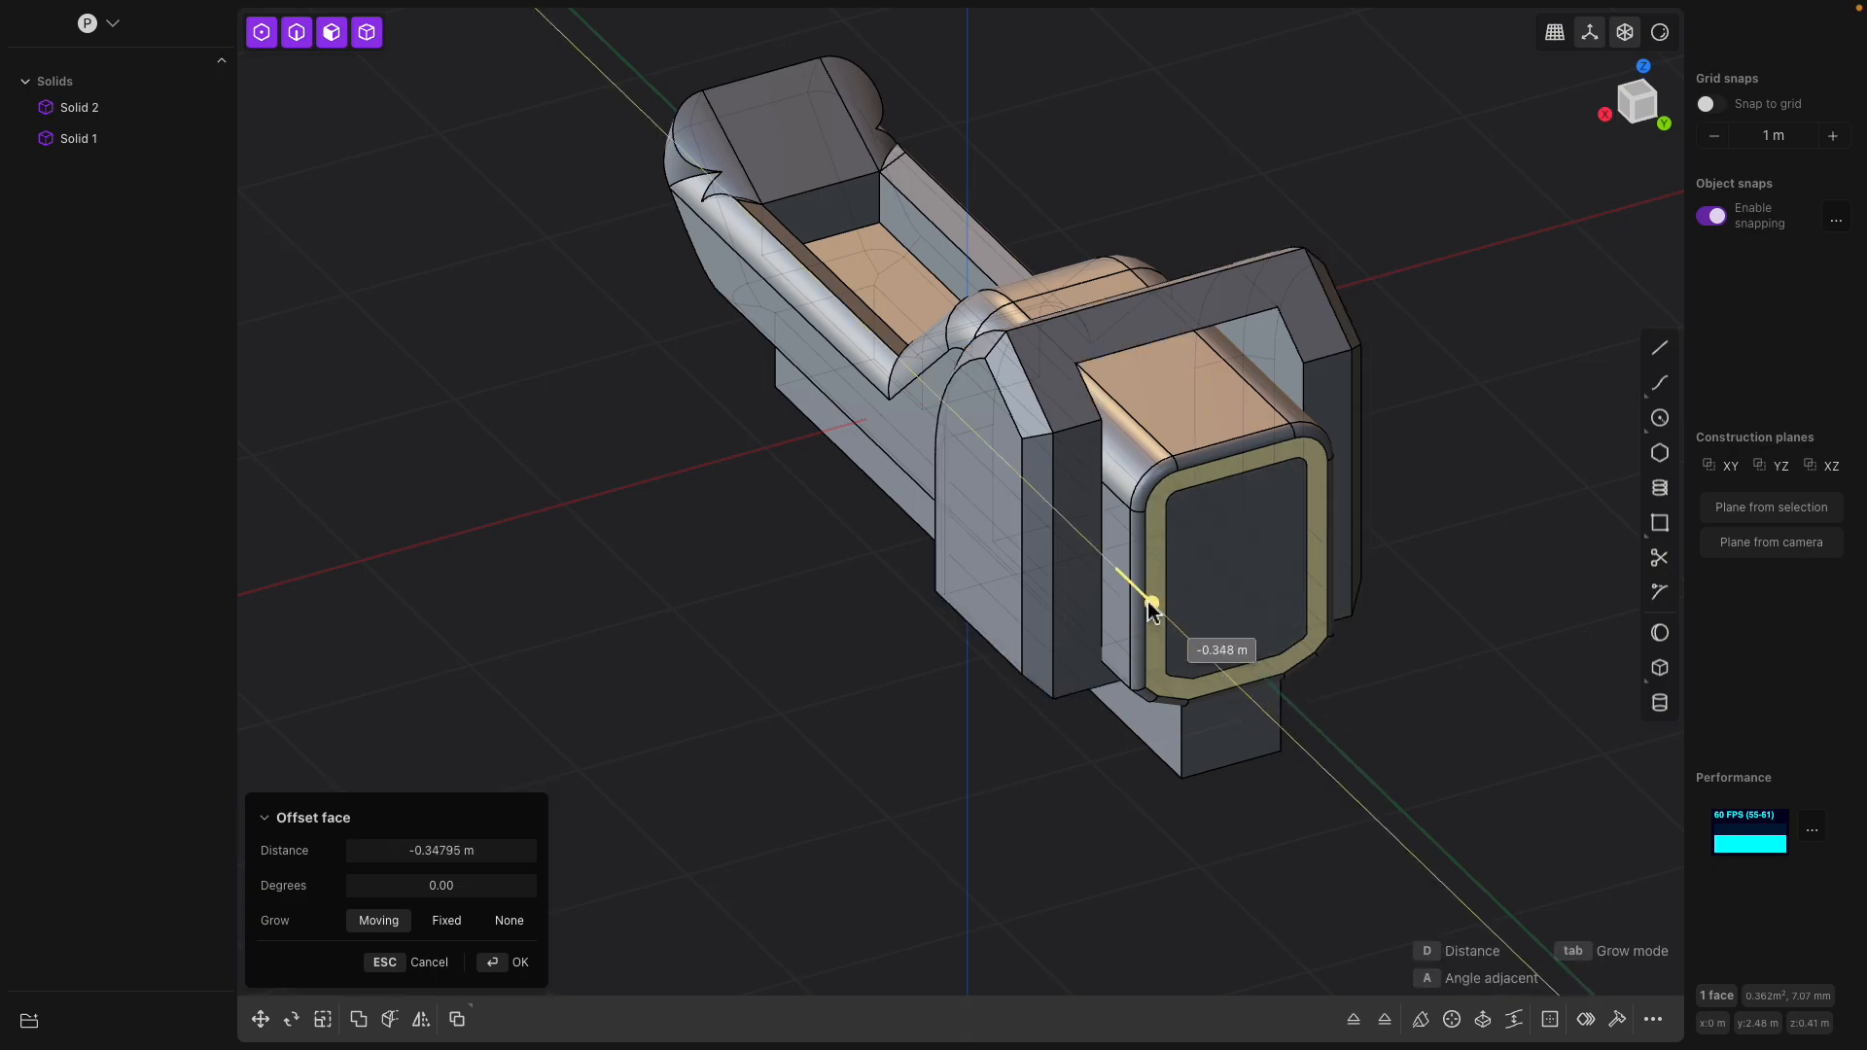
{"action": "scroll", "coordinate": [1186, 482], "scroll_direction": "up", "scroll_amount": 3}
{"action": "middle_click_drag", "start_coordinate": [1205, 549], "coordinate": [1129, 568], "text": "shift"}
Extrude the ring-shaped border face outward from the back of the tank
{"action": "key", "text": "x"}
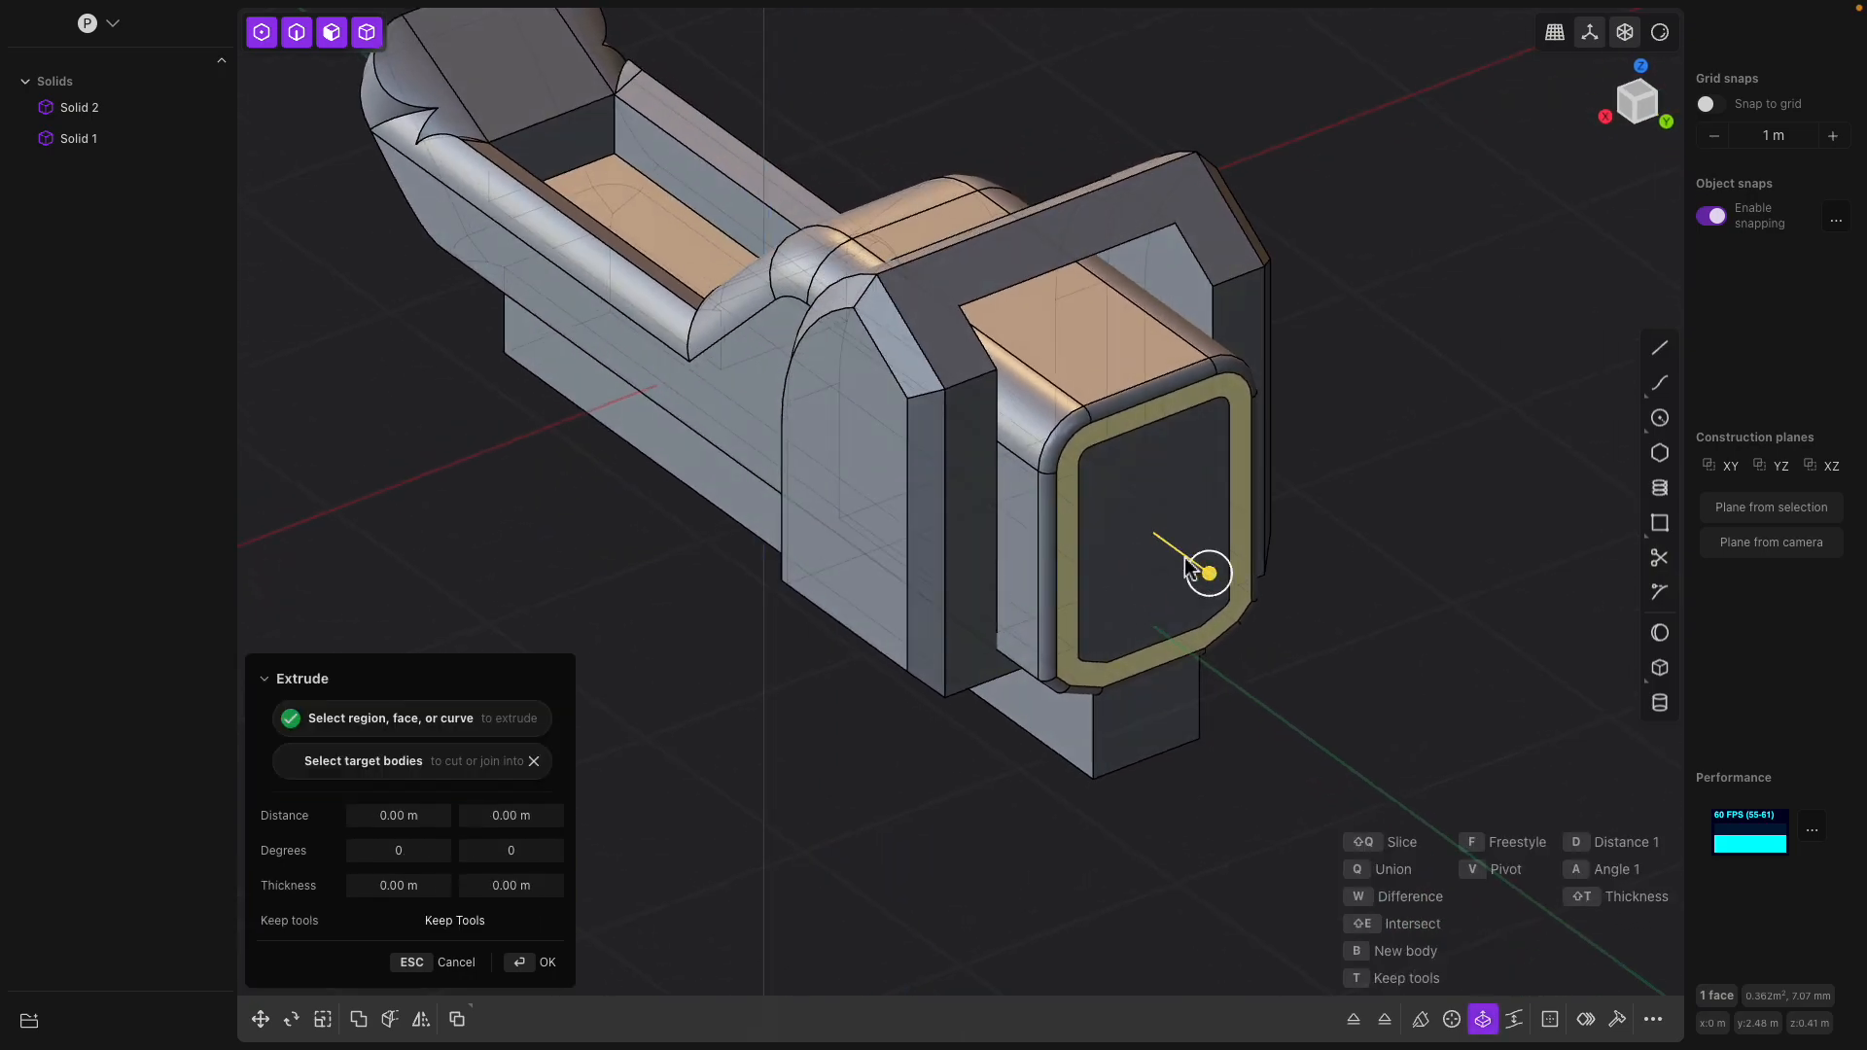
{"action": "left_click_drag", "start_coordinate": [1210, 574], "coordinate": [1328, 661]}
{"action": "key", "text": "Return"}
{"action": "middle_click_drag", "start_coordinate": [1361, 530], "coordinate": [1267, 404]}
Leave the toilet model and open the document model_study_001.plasticity
{"action": "mouse_move", "coordinate": [259, 2]}
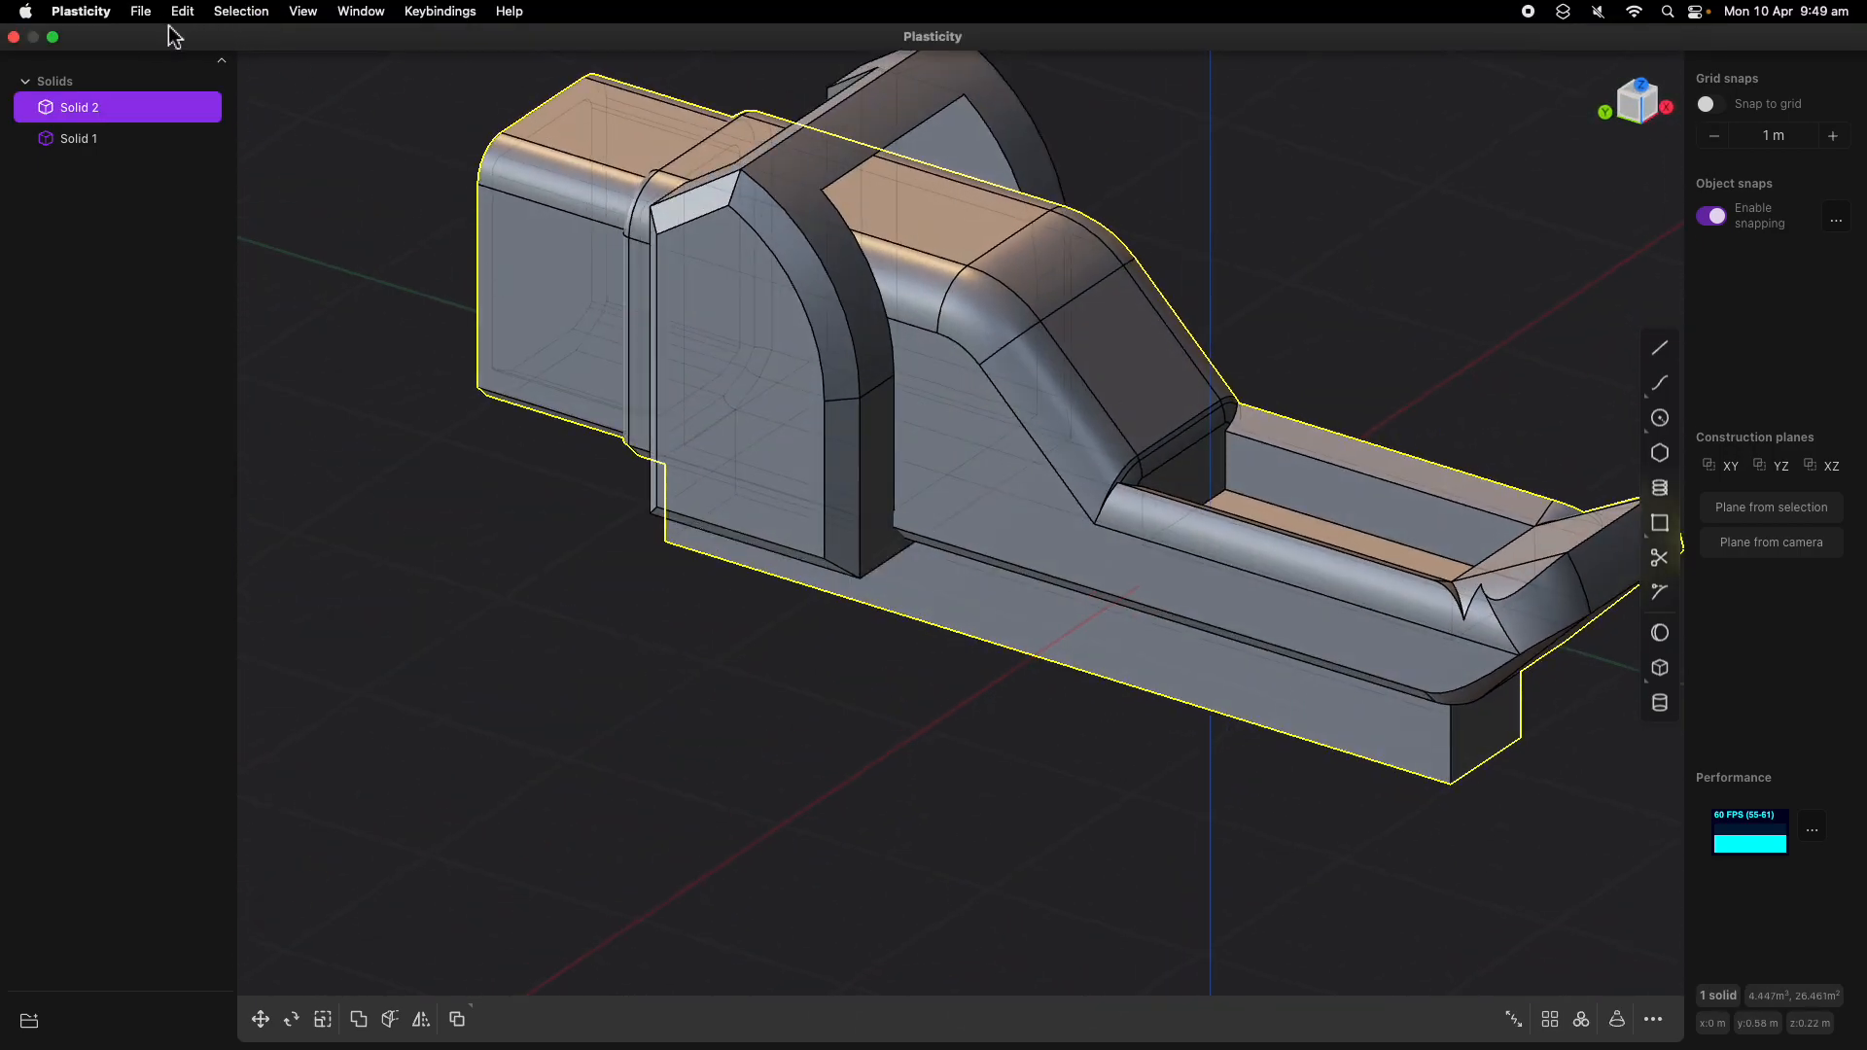
{"action": "left_click", "coordinate": [142, 11]}
{"action": "left_click", "coordinate": [162, 63]}
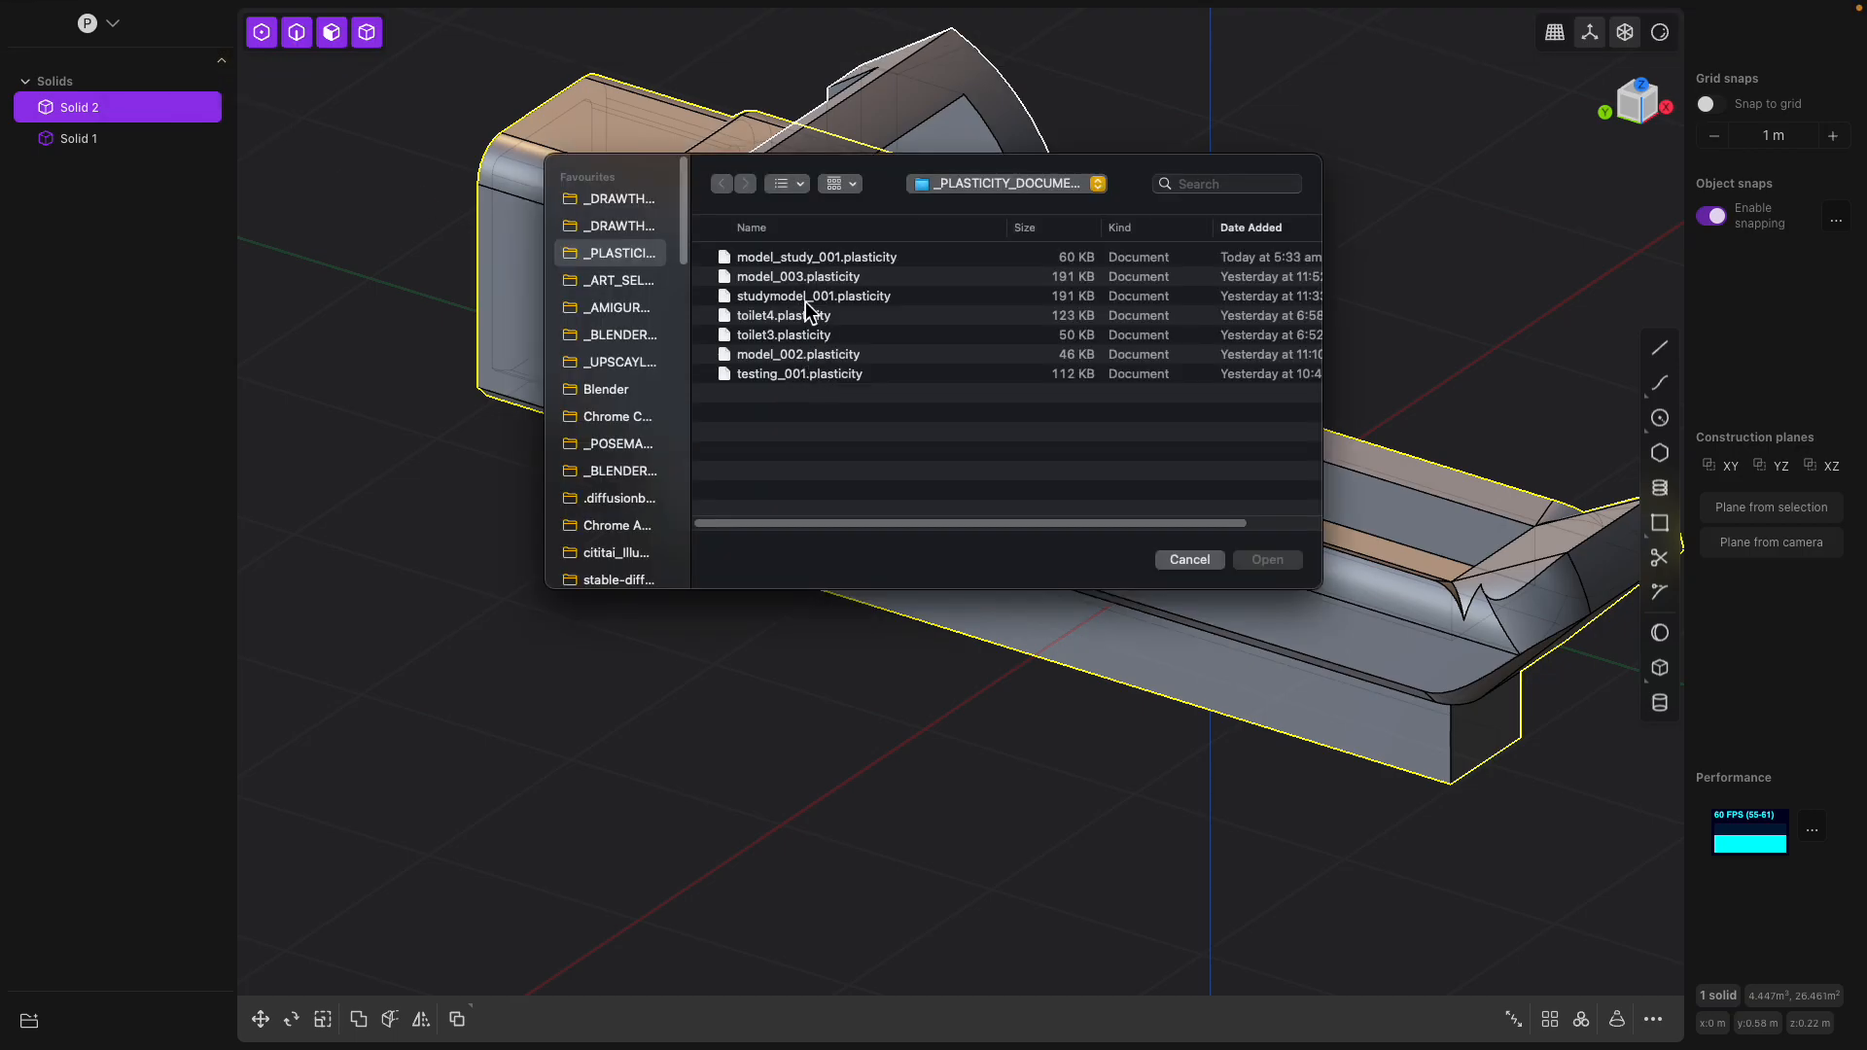
{"action": "left_click", "coordinate": [806, 300]}
{"action": "left_click", "coordinate": [853, 260]}
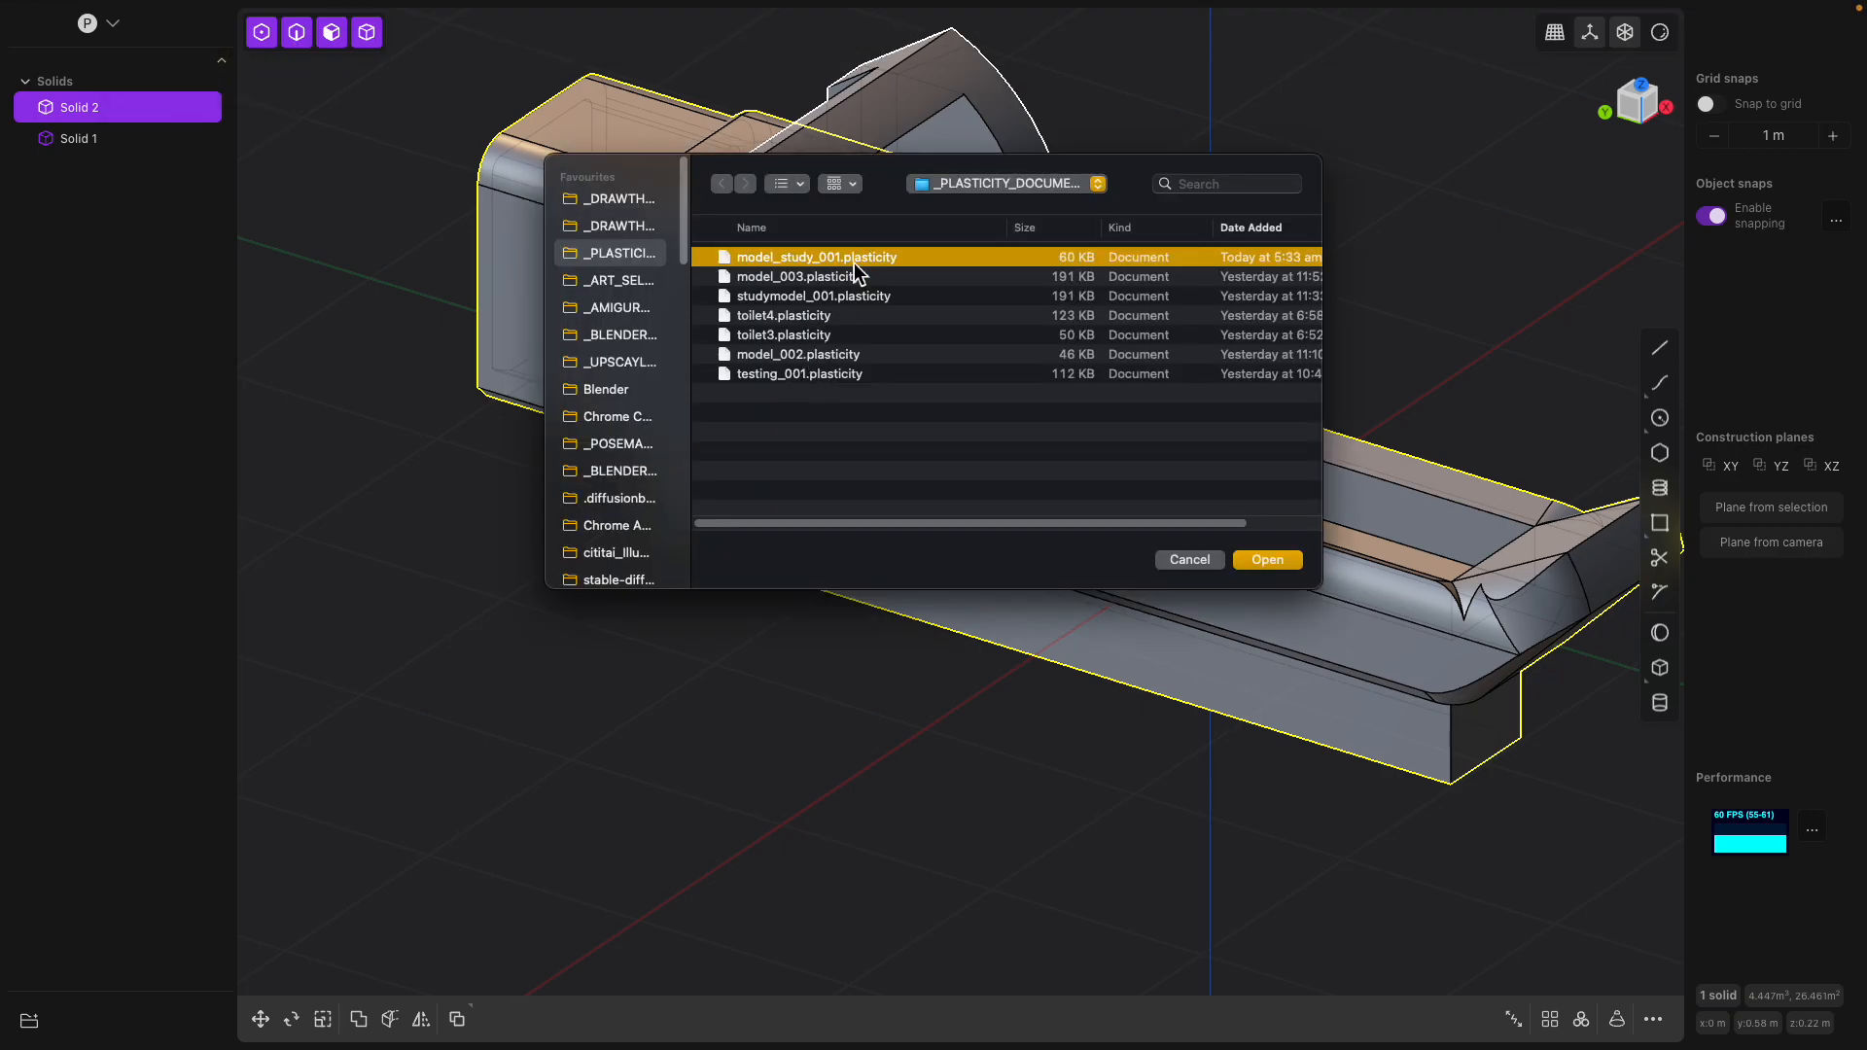
{"action": "double_click", "coordinate": [853, 260]}
{"action": "middle_click_drag", "start_coordinate": [908, 376], "coordinate": [1054, 412]}
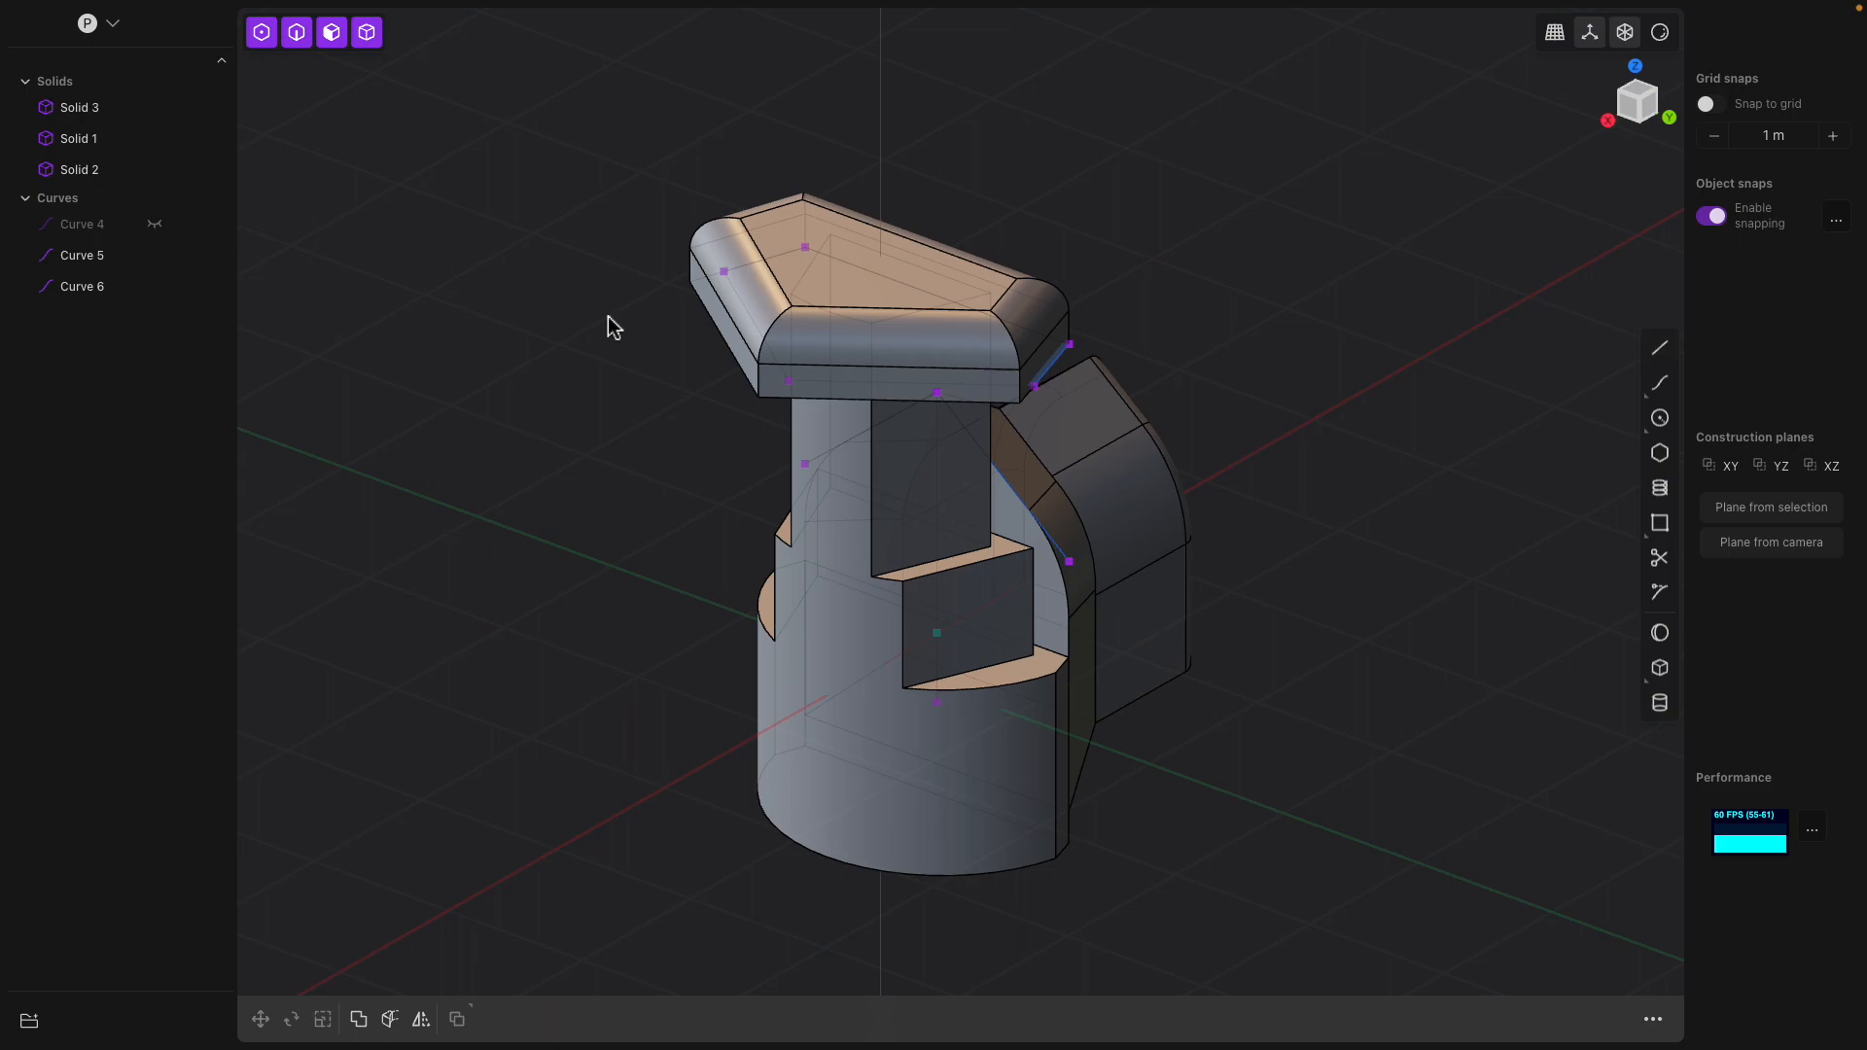
Start a new document and delete its default cube
{"action": "key", "text": "ctrl+n"}
{"action": "left_click", "coordinate": [865, 381]}
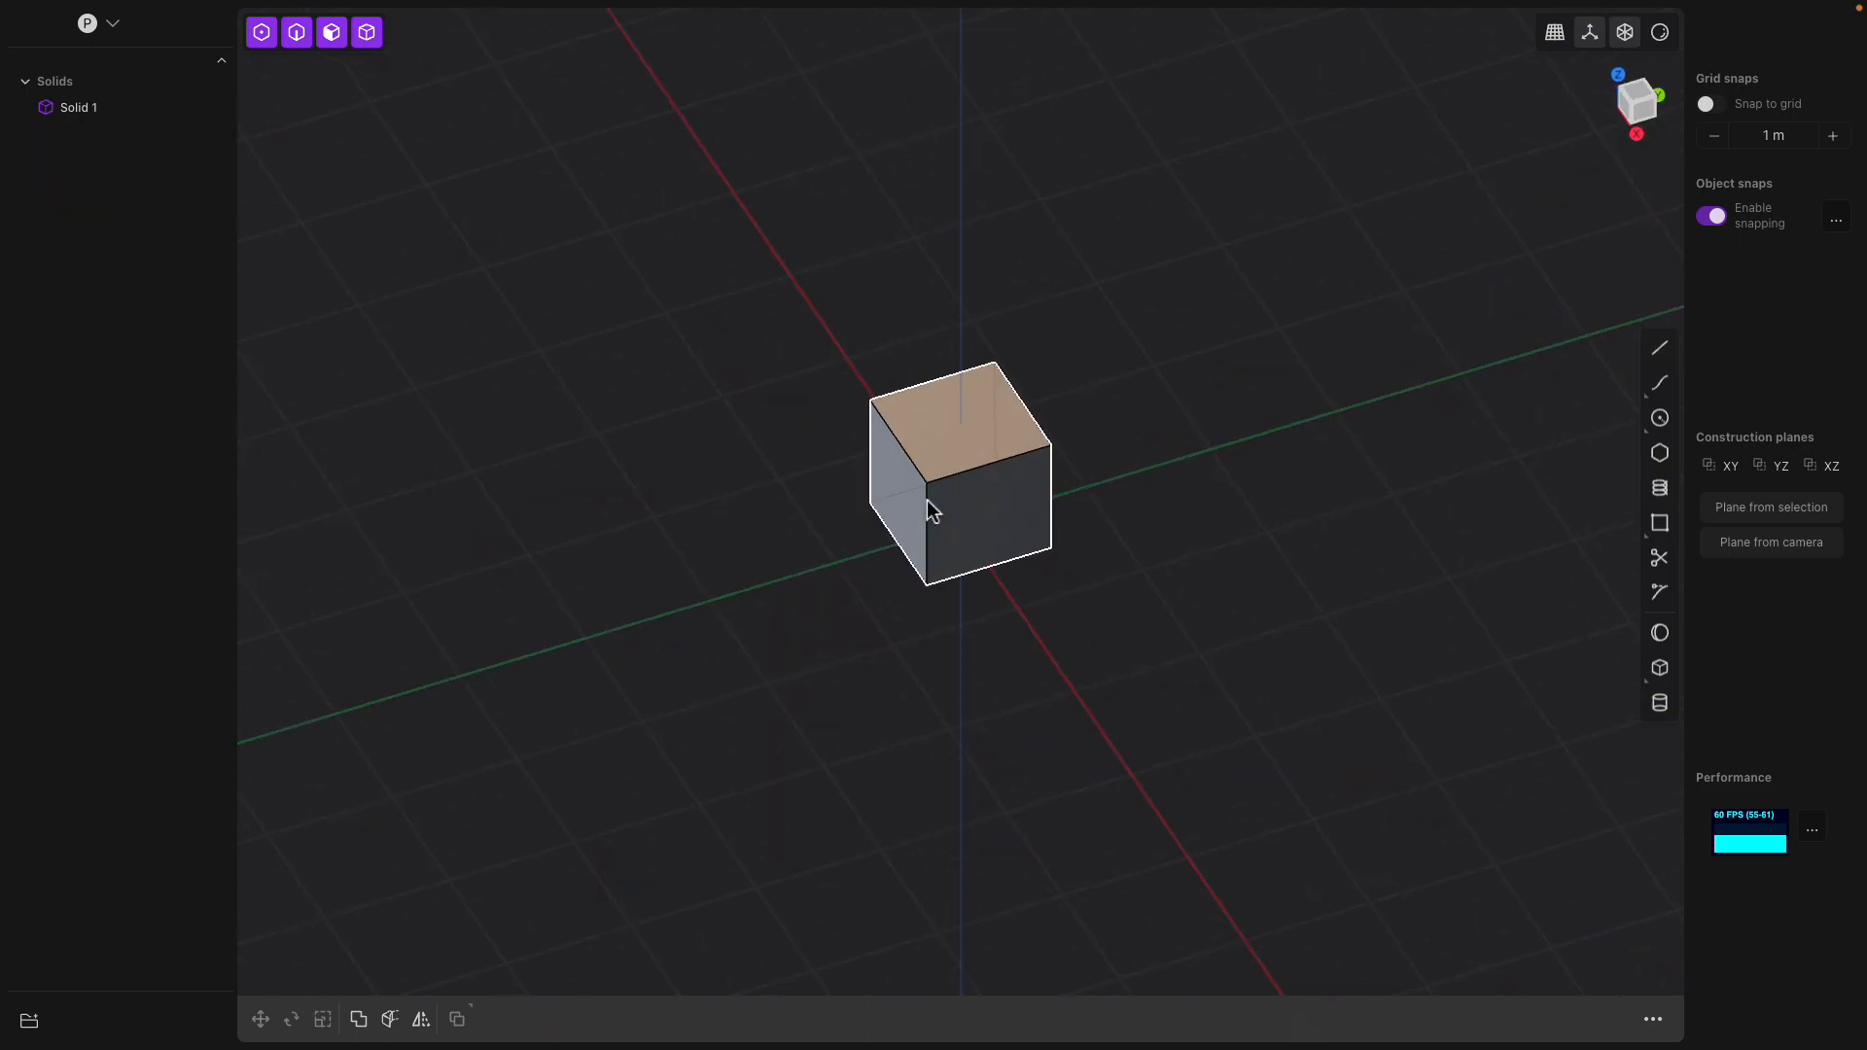
{"action": "left_click", "coordinate": [977, 545]}
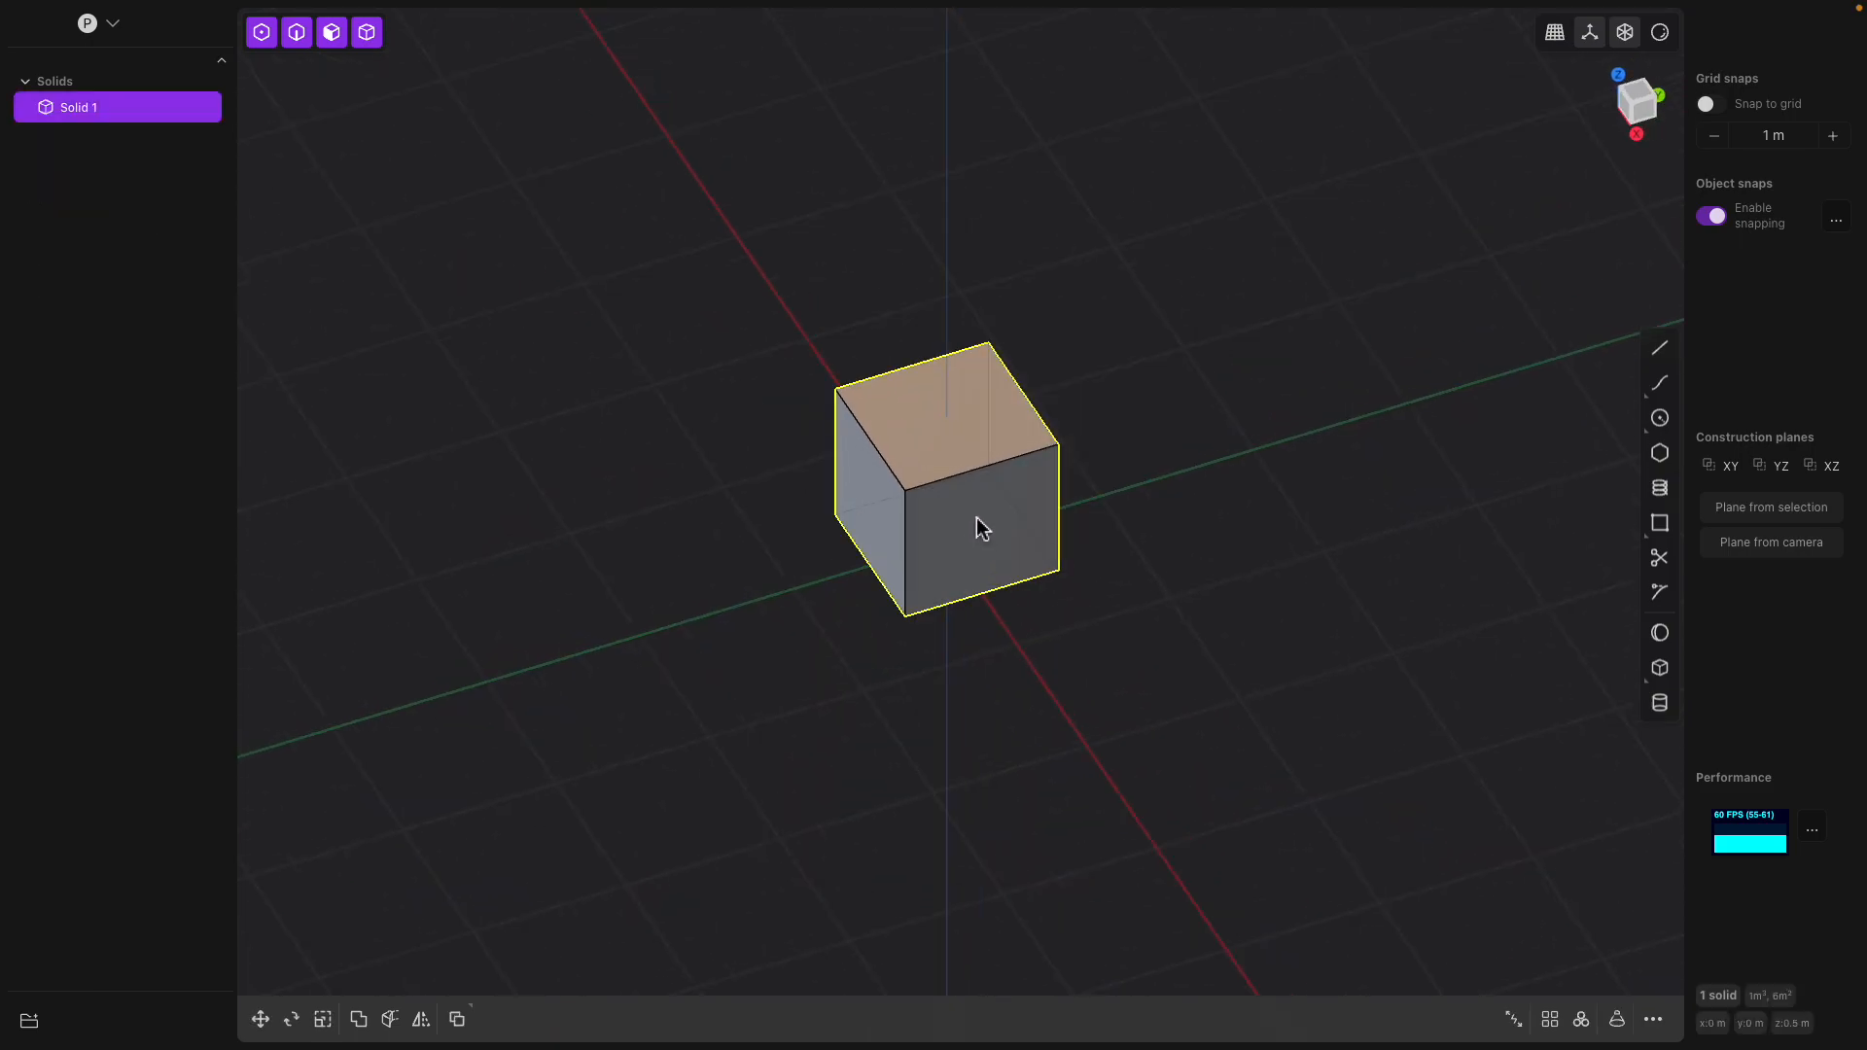
{"action": "key", "text": "Delete"}
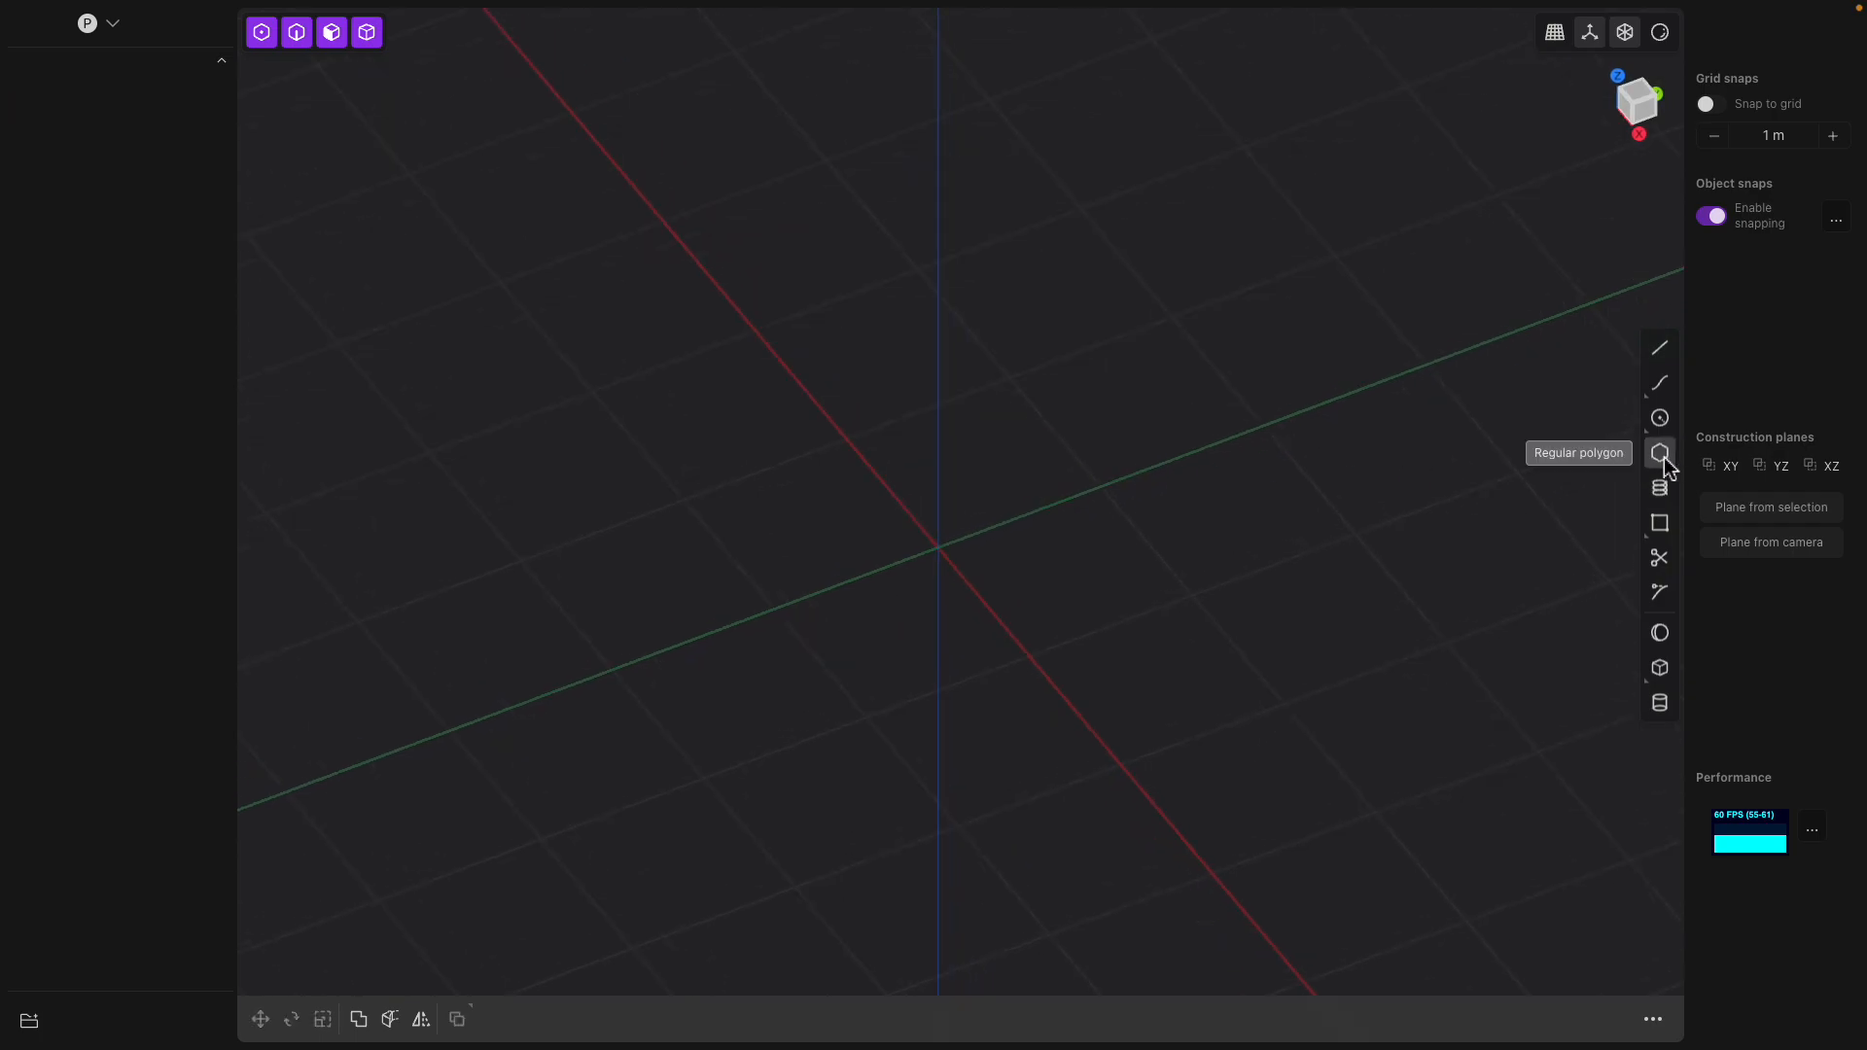
Draw a regular pentagon on the ground plane, centred on the origin with one corner on the X axis
{"action": "left_click", "coordinate": [1660, 454]}
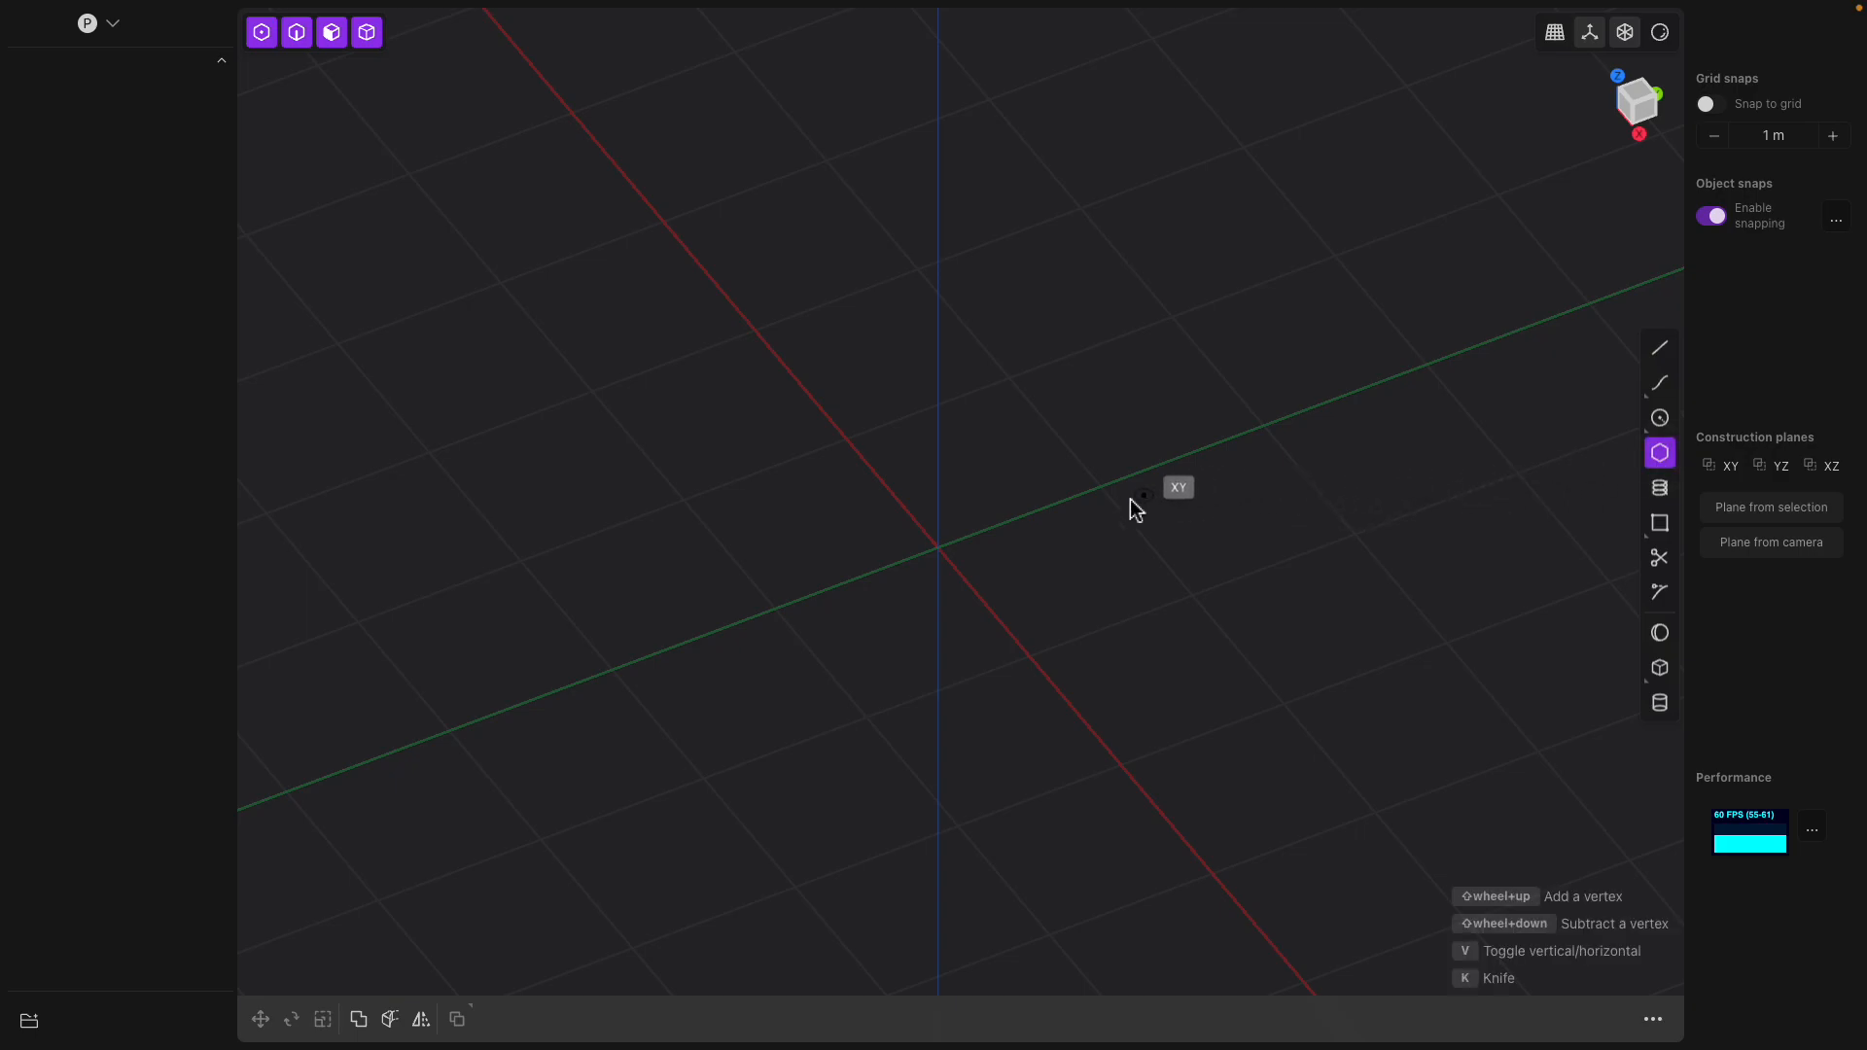
{"action": "left_click", "coordinate": [937, 546]}
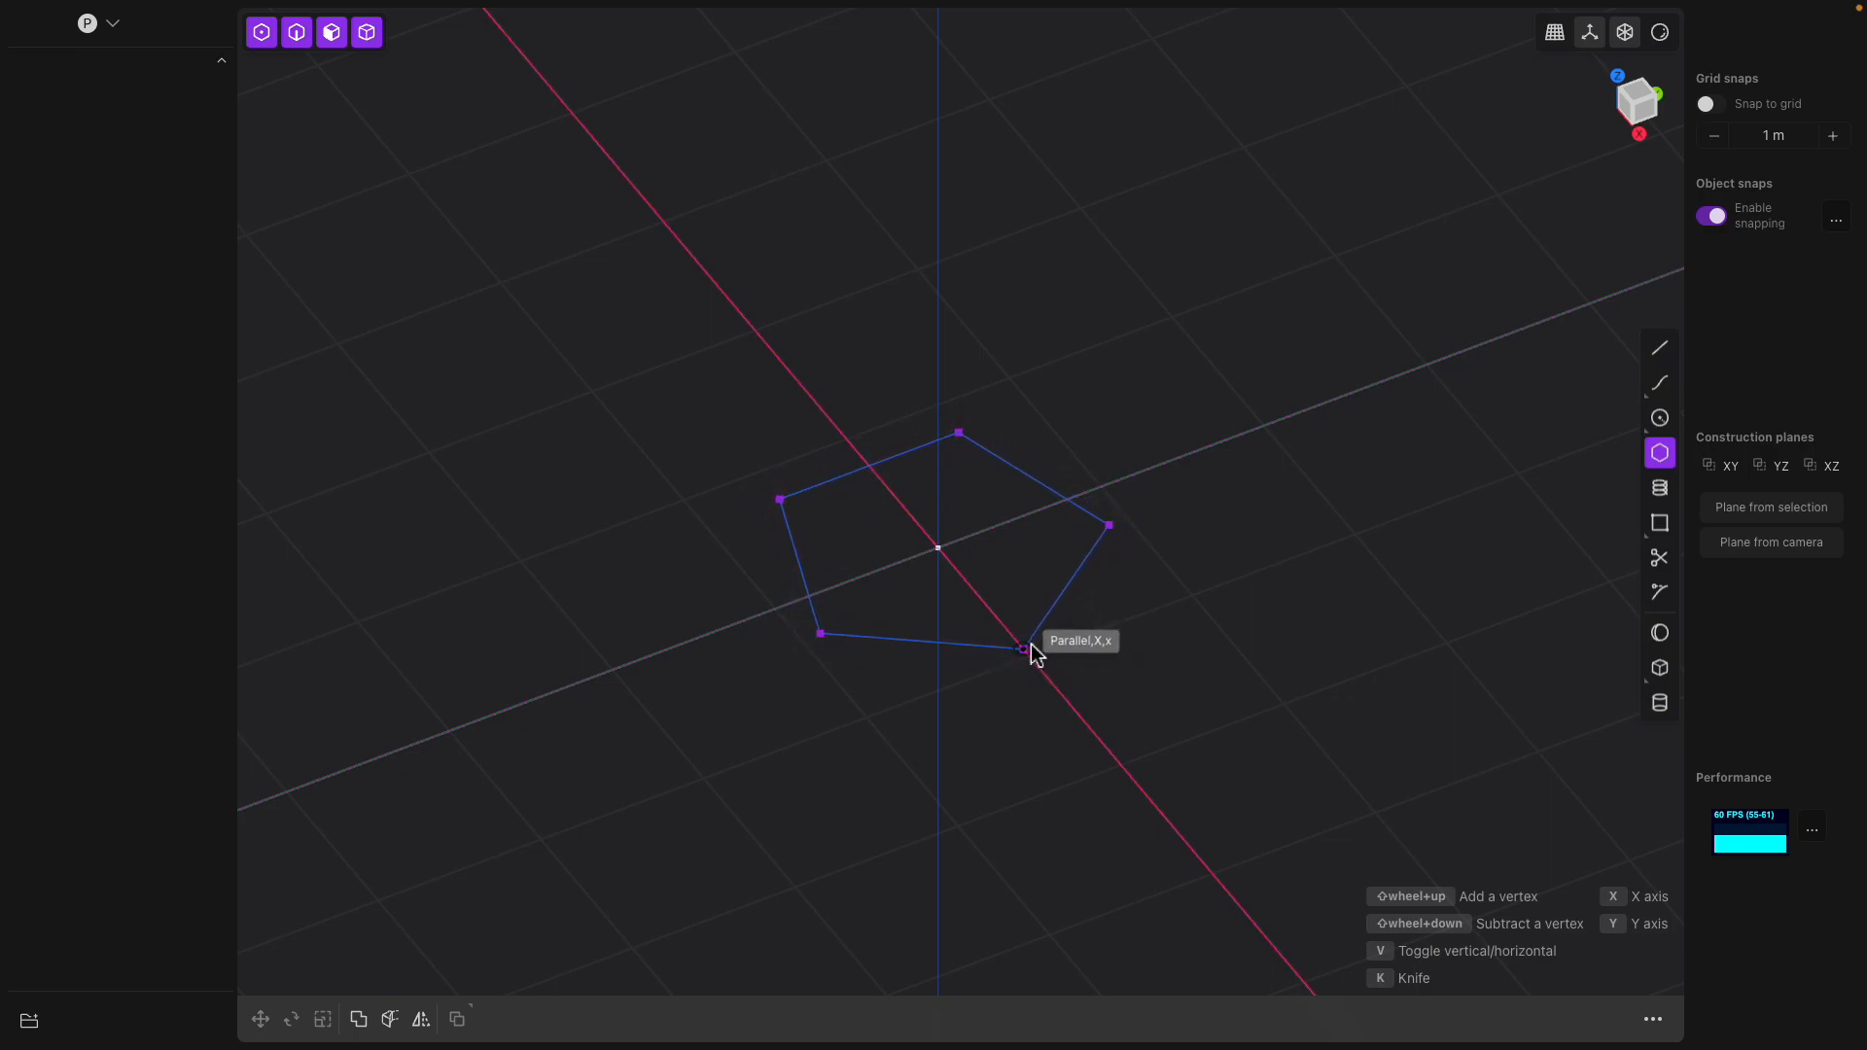
{"action": "left_click", "coordinate": [1033, 651]}
{"action": "middle_click_drag", "start_coordinate": [1113, 650], "coordinate": [1227, 622]}
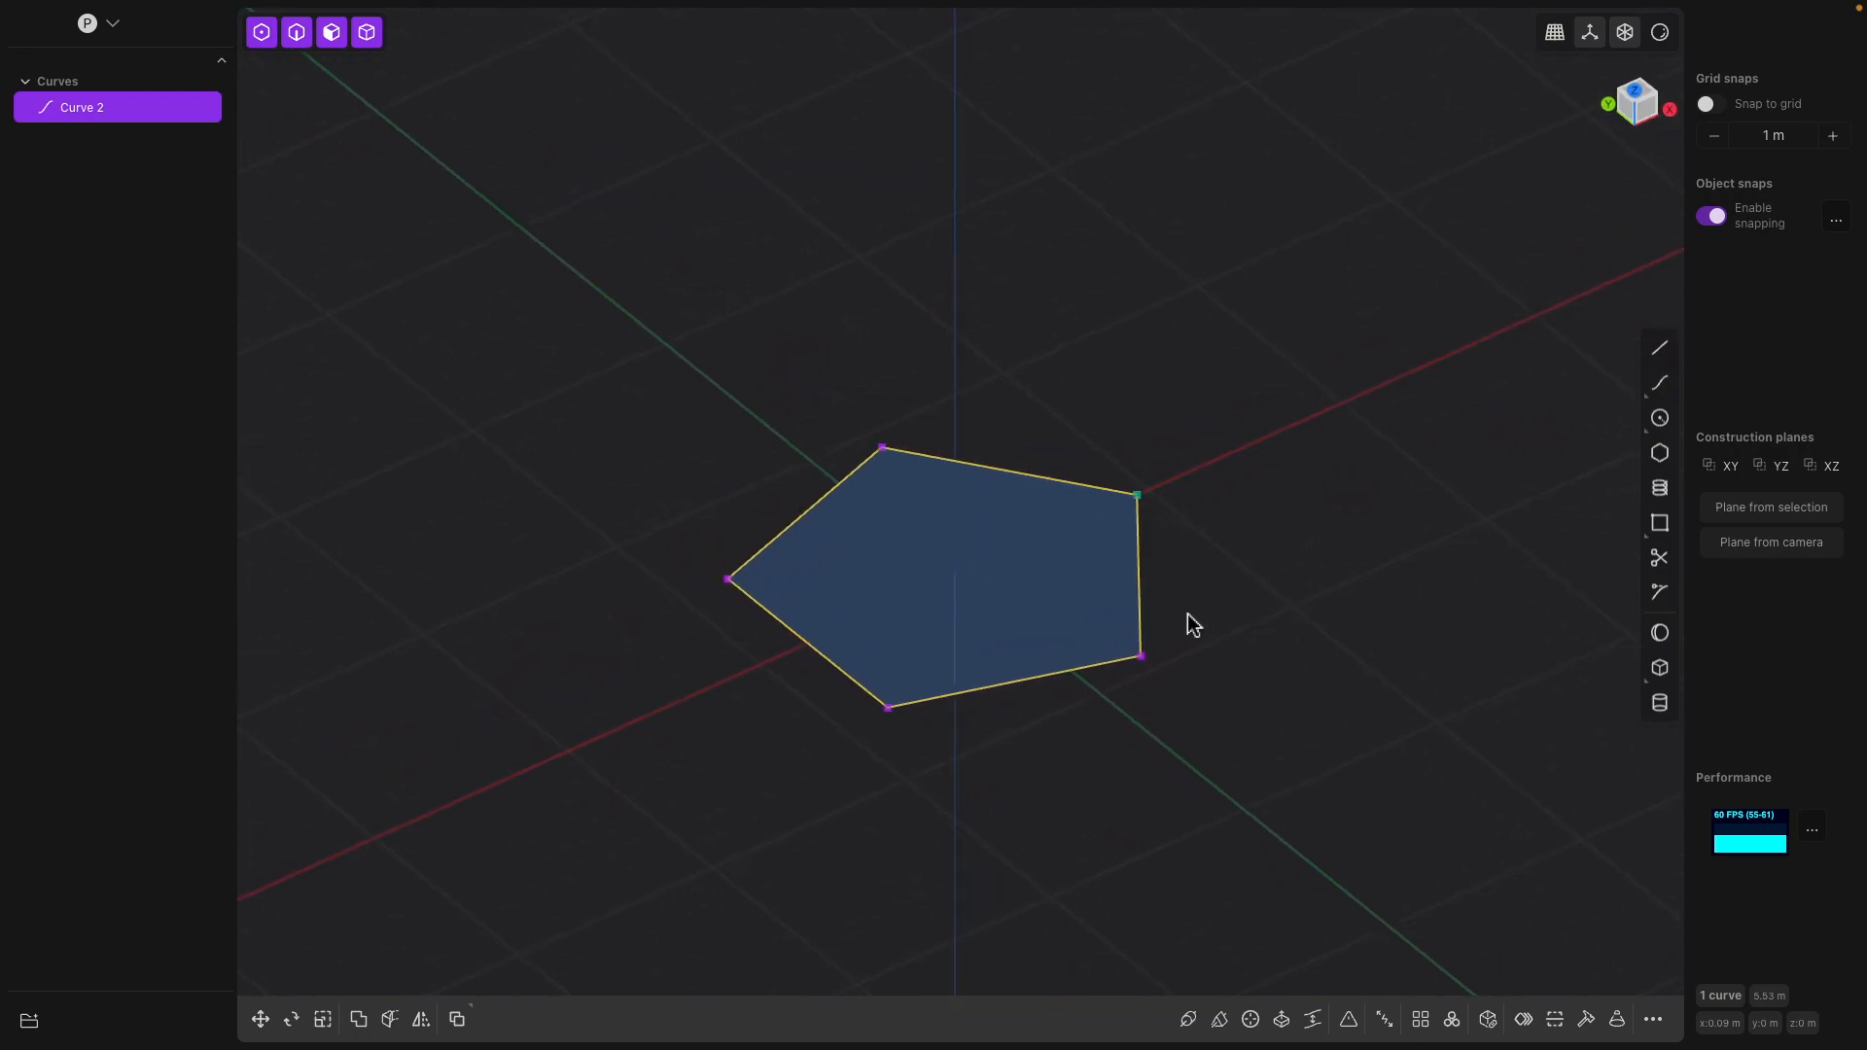
Extrude the pentagon's filled region upward by about 1.08 m into a solid
{"action": "left_click", "coordinate": [1075, 591]}
{"action": "key", "text": "e"}
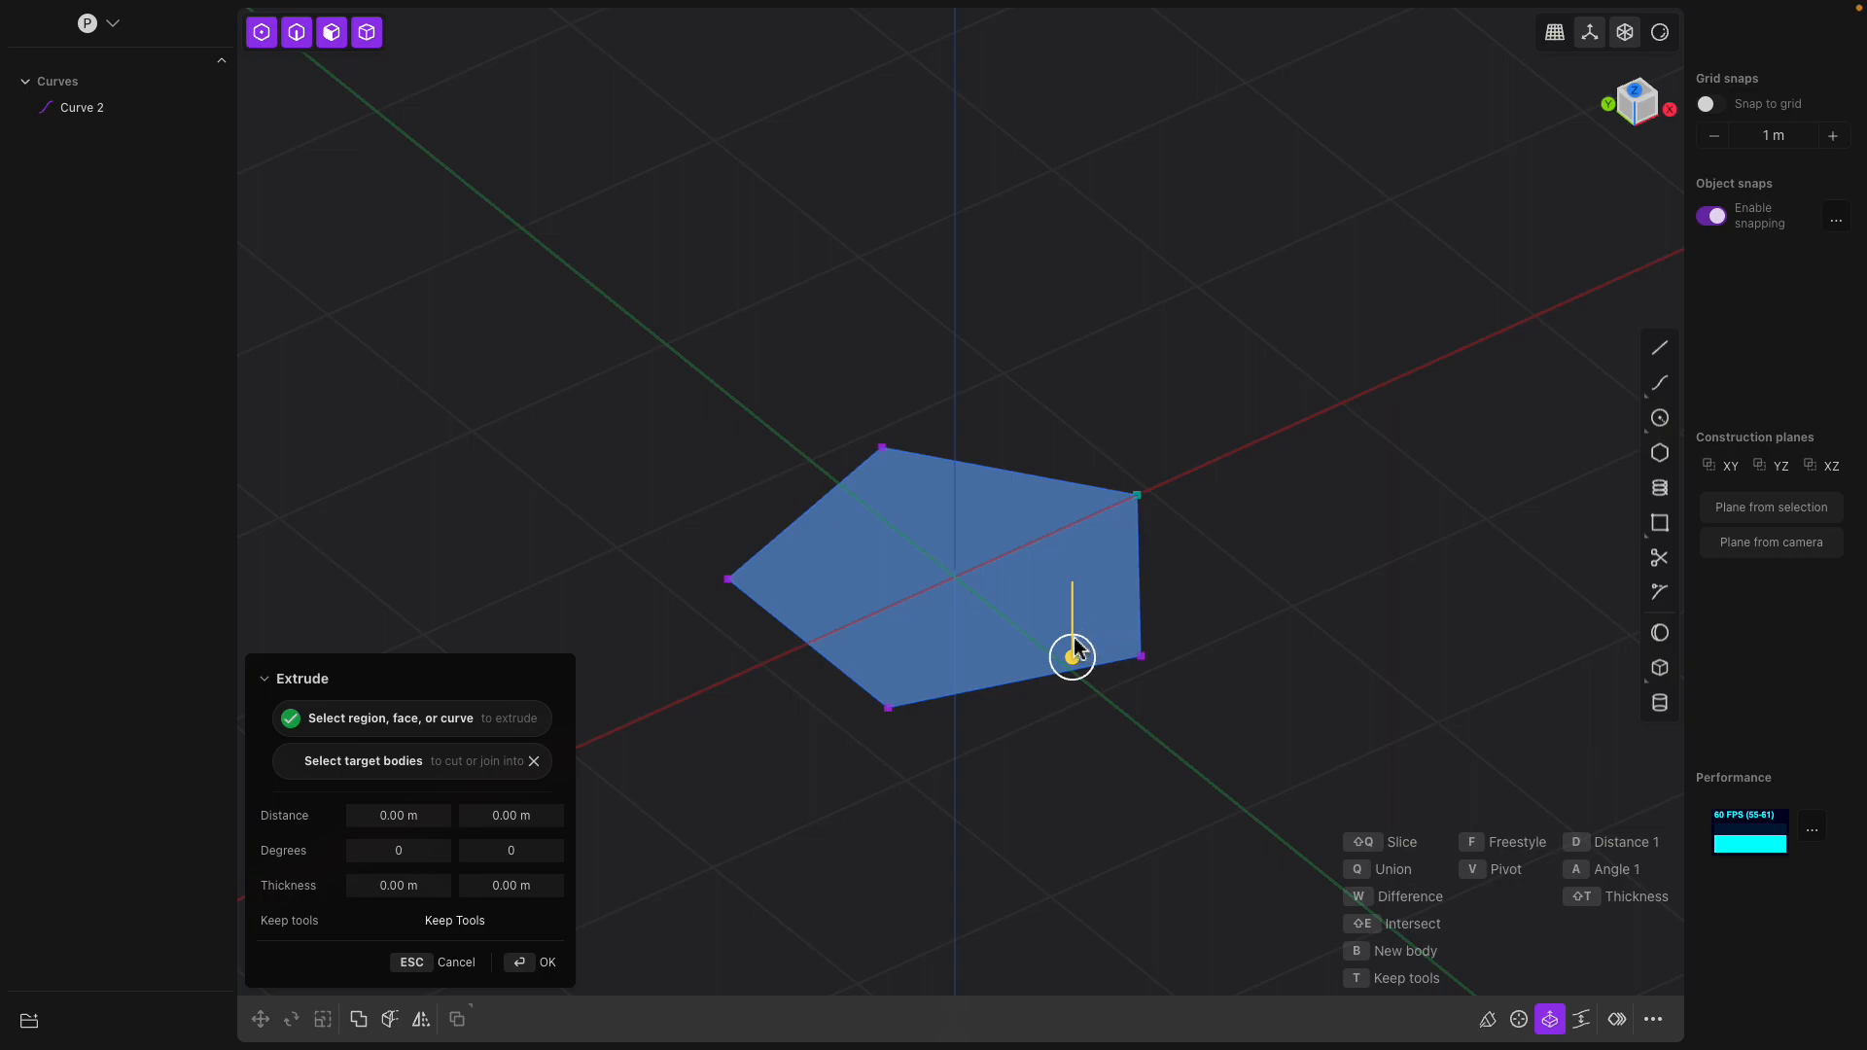
{"action": "left_click_drag", "start_coordinate": [1073, 654], "coordinate": [1069, 462]}
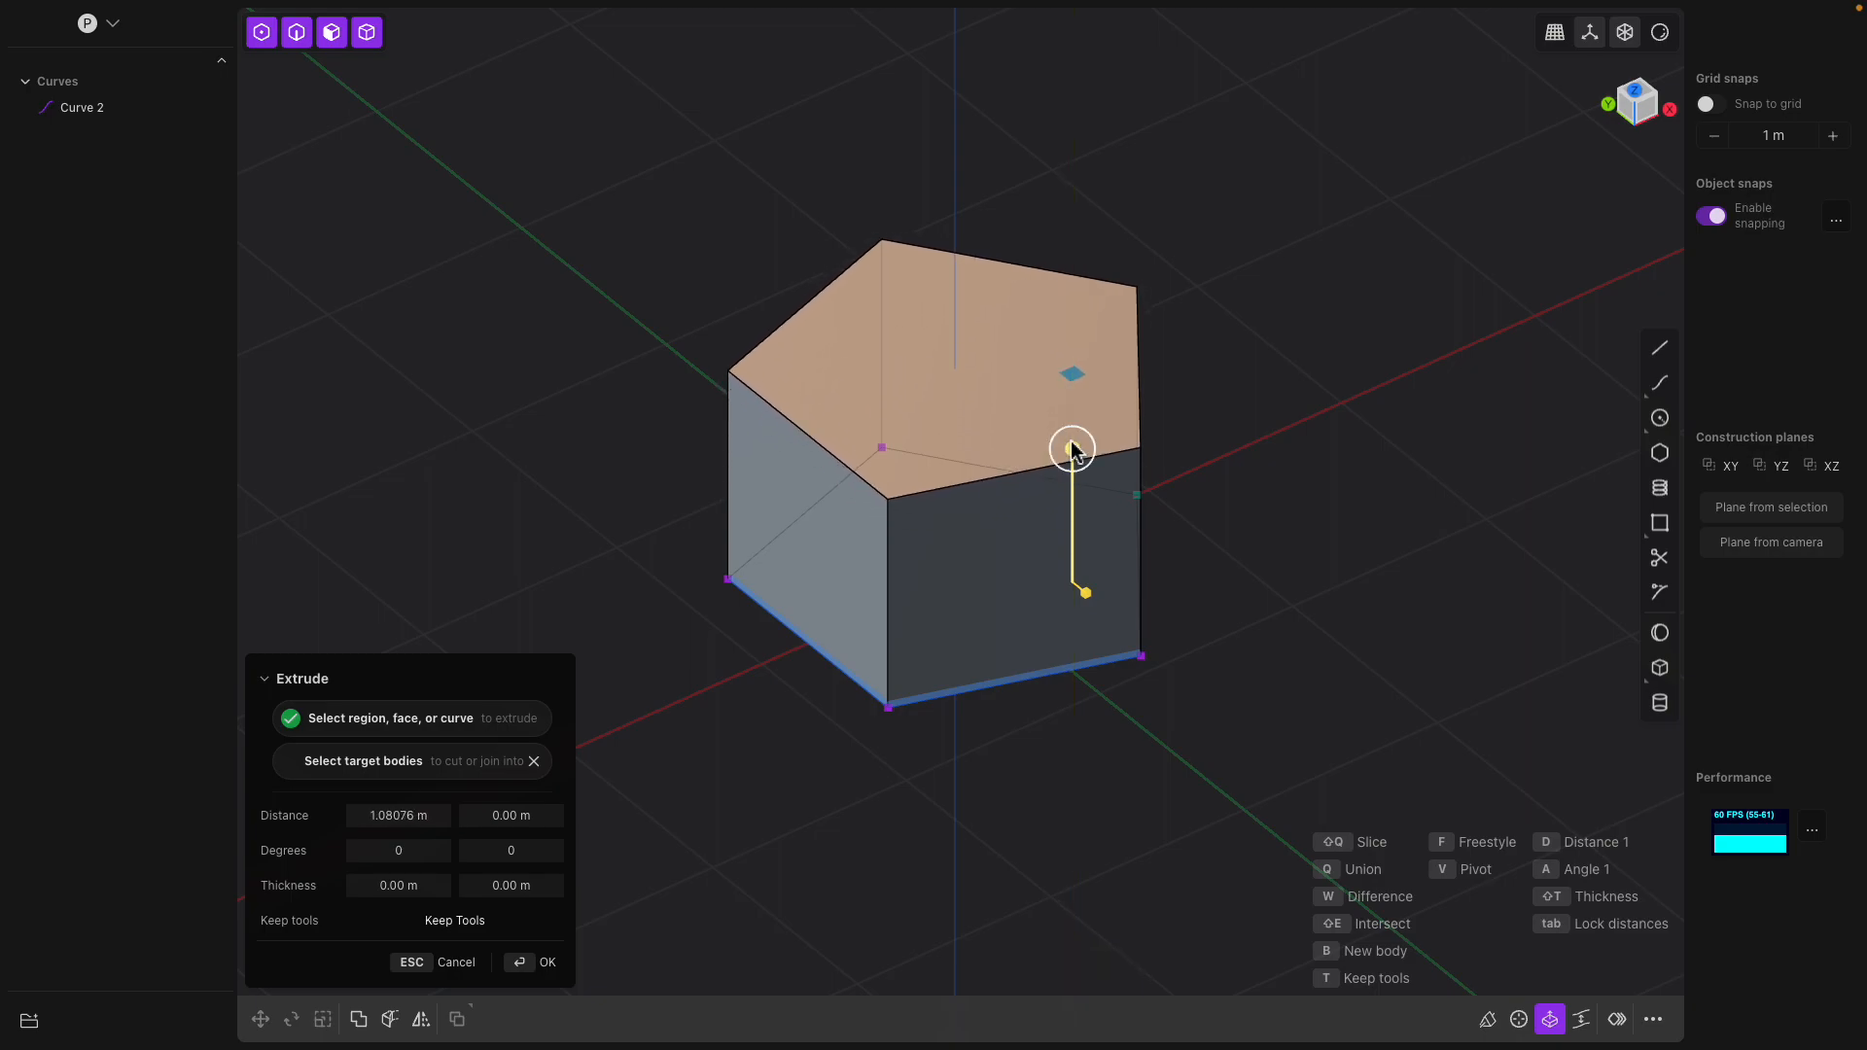
{"action": "key", "text": "Return"}
Offset the top face of the pentagonal solid by about -0.44 m
{"action": "mouse_move", "coordinate": [1192, 416]}
{"action": "middle_mouse_down"}
{"action": "mouse_move", "coordinate": [1225, 491]}
{"action": "mouse_move", "coordinate": [1350, 546]}
{"action": "mouse_move", "coordinate": [1292, 570]}
{"action": "mouse_move", "coordinate": [1229, 283]}
{"action": "mouse_move", "coordinate": [1258, 287]}
{"action": "mouse_move", "coordinate": [1213, 408]}
{"action": "middle_mouse_up"}
{"action": "middle_click_drag", "start_coordinate": [1250, 443], "coordinate": [1099, 411]}
{"action": "middle_click_drag", "start_coordinate": [800, 389], "coordinate": [779, 283]}
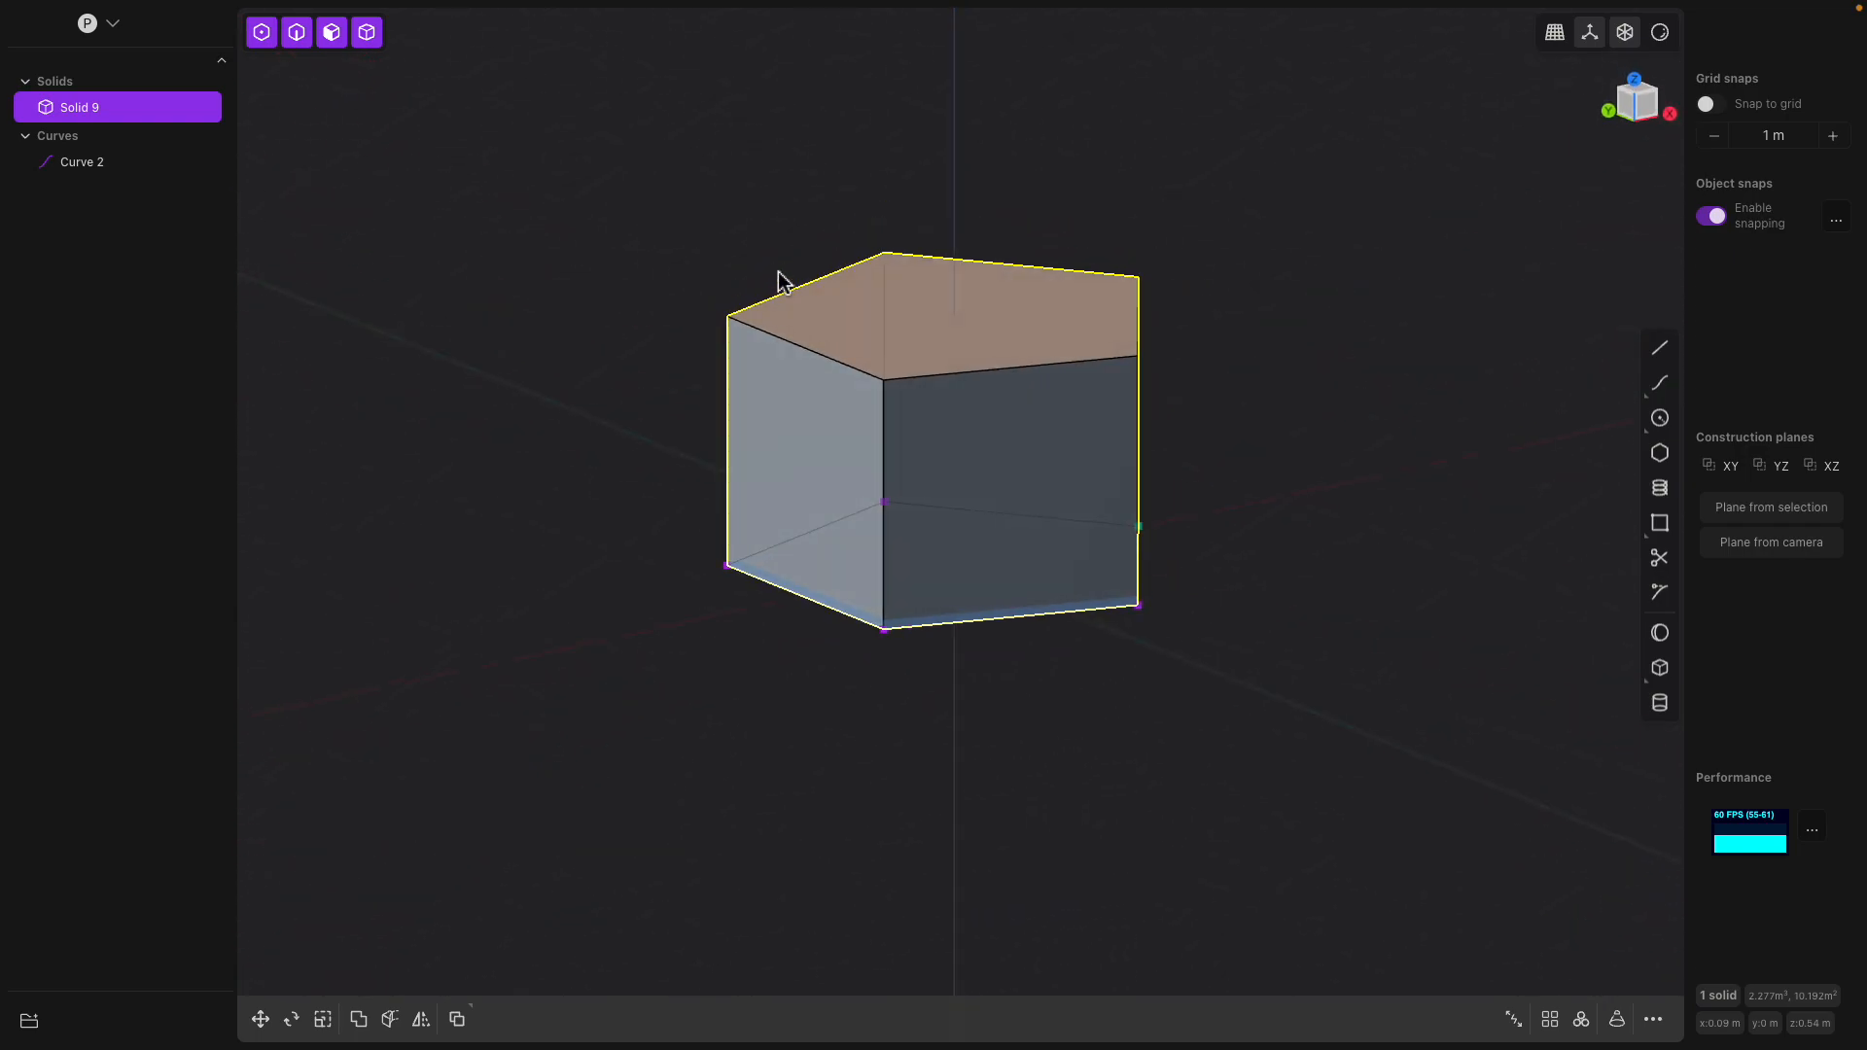
{"action": "middle_click_drag", "start_coordinate": [949, 417], "coordinate": [1008, 500]}
{"action": "left_click", "coordinate": [1179, 500]}
{"action": "left_click", "coordinate": [1160, 478]}
{"action": "middle_click_drag", "start_coordinate": [1157, 474], "coordinate": [933, 409]}
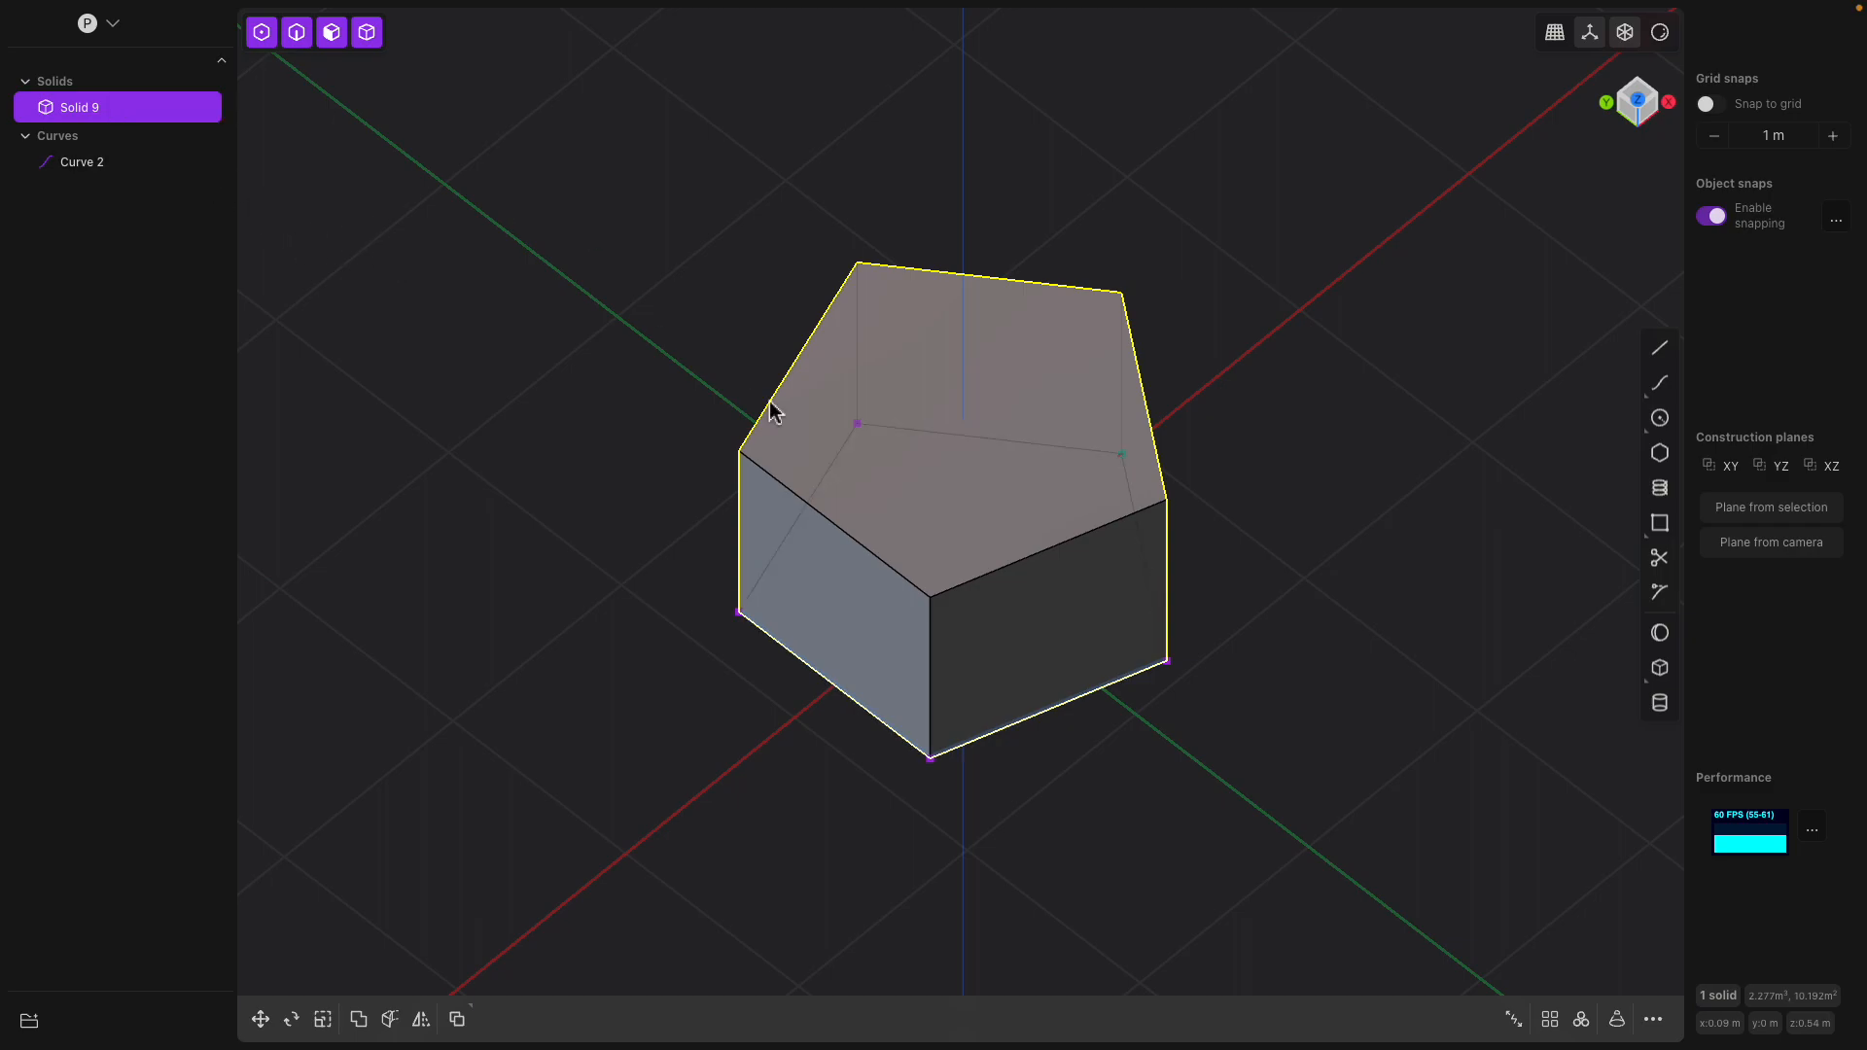
{"action": "middle_click_drag", "start_coordinate": [733, 388], "coordinate": [976, 414]}
{"action": "left_click", "coordinate": [1005, 358]}
{"action": "left_click_drag", "start_coordinate": [1006, 309], "coordinate": [1006, 397]}
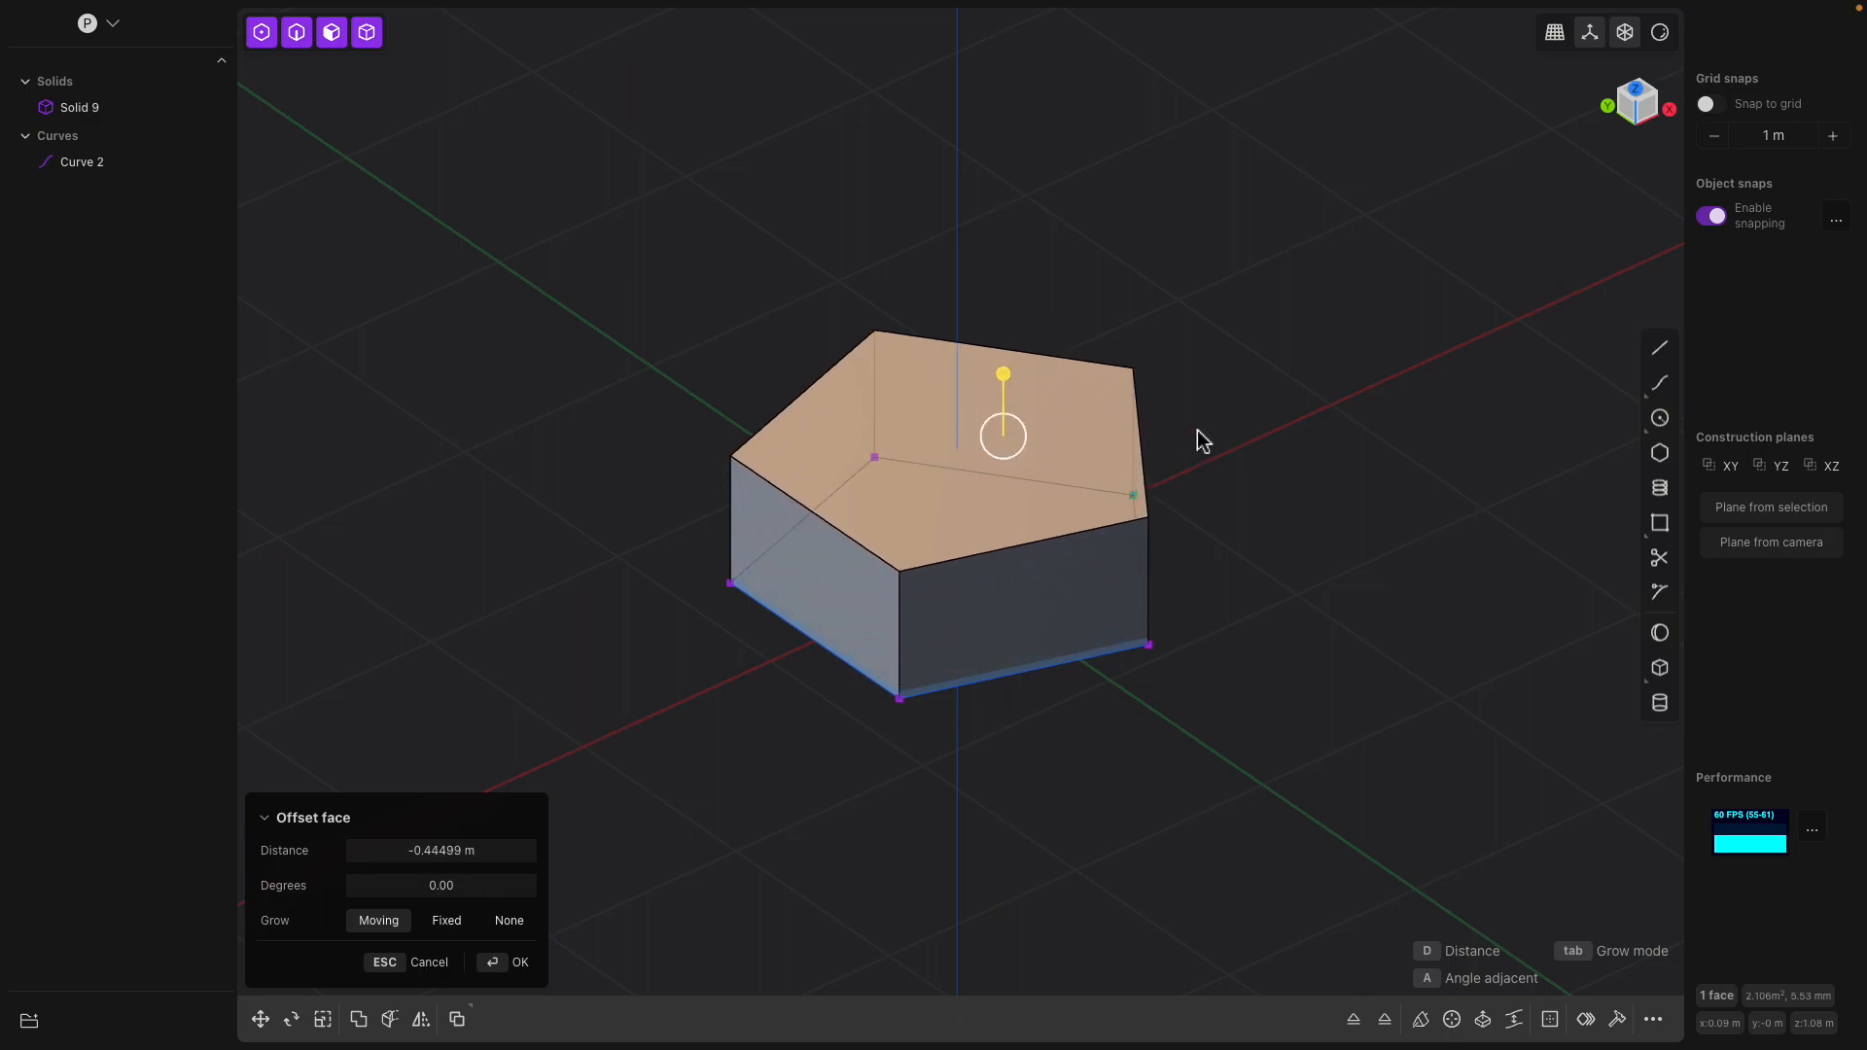
Draw a second, smaller regular pentagon beside the solid, centred on the X axis with one corner on that axis
{"action": "middle_click_drag", "start_coordinate": [1167, 438], "coordinate": [1328, 532]}
{"action": "left_click", "coordinate": [1659, 453]}
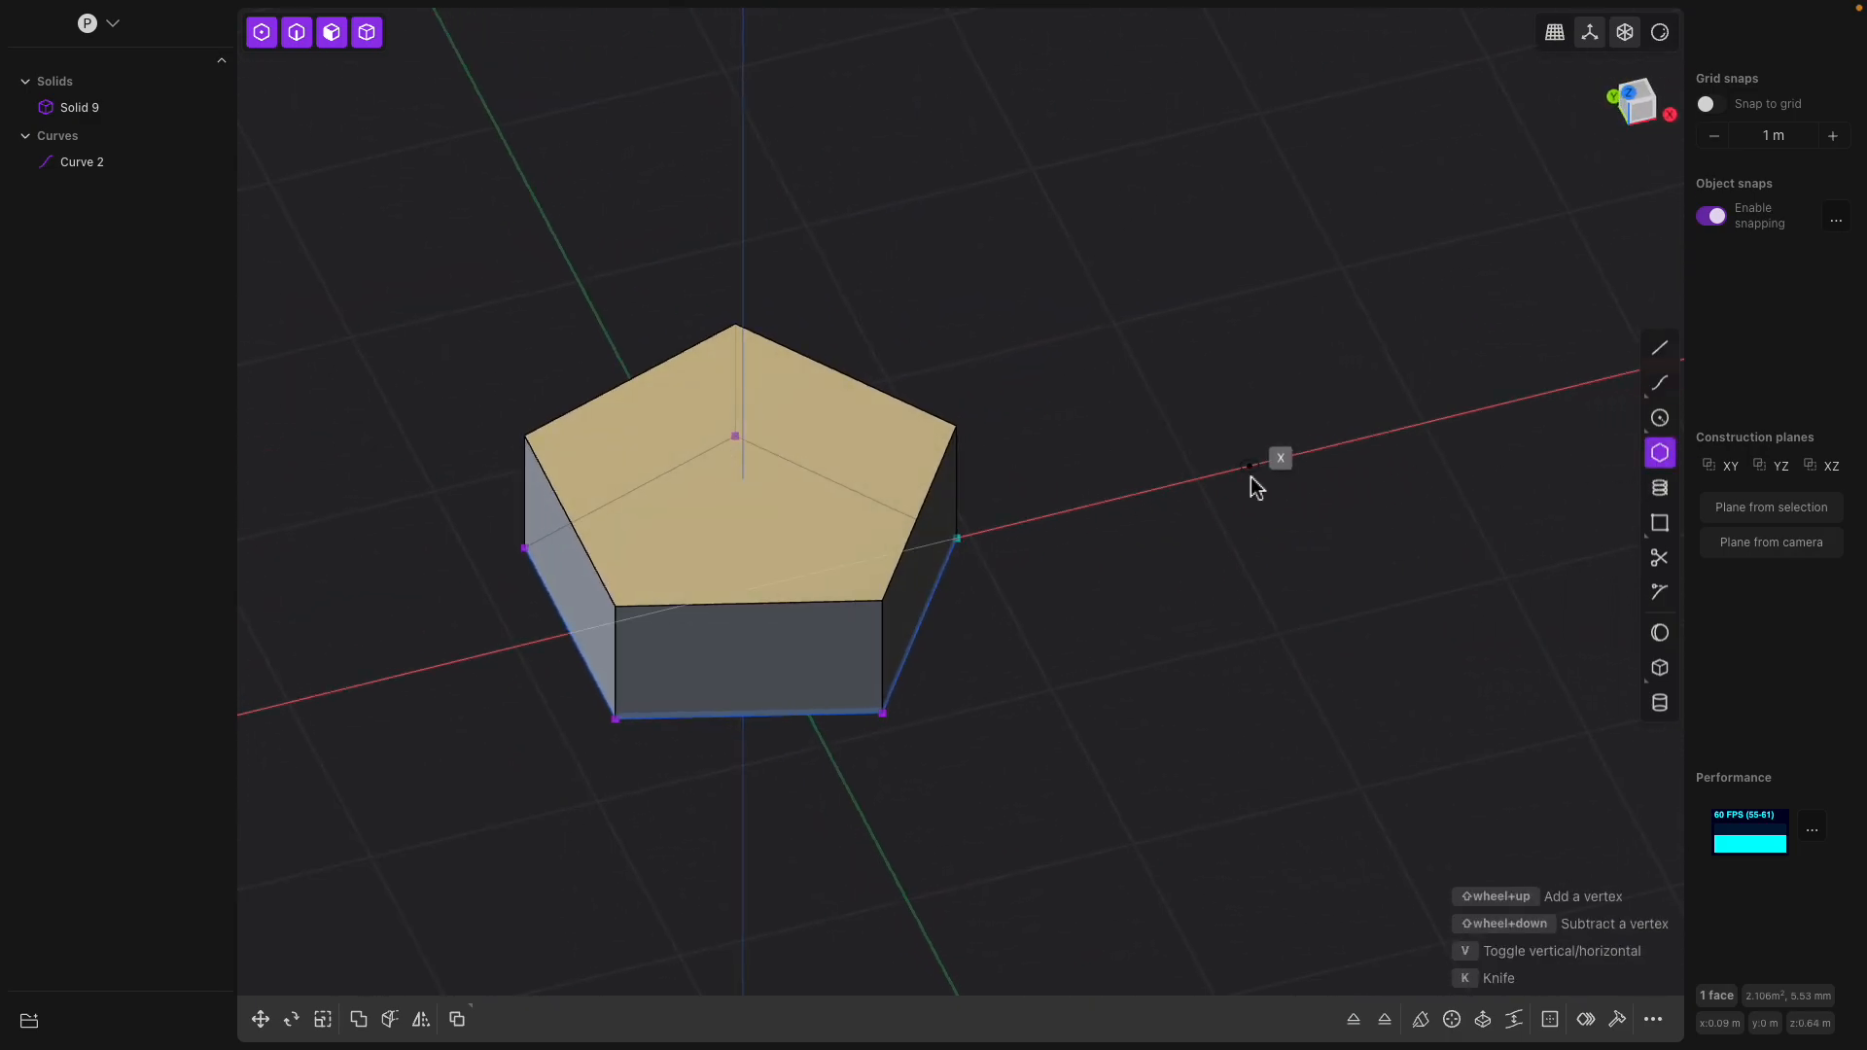
{"action": "middle_click_drag", "start_coordinate": [1250, 484], "coordinate": [1211, 515]}
{"action": "left_click", "coordinate": [1221, 519]}
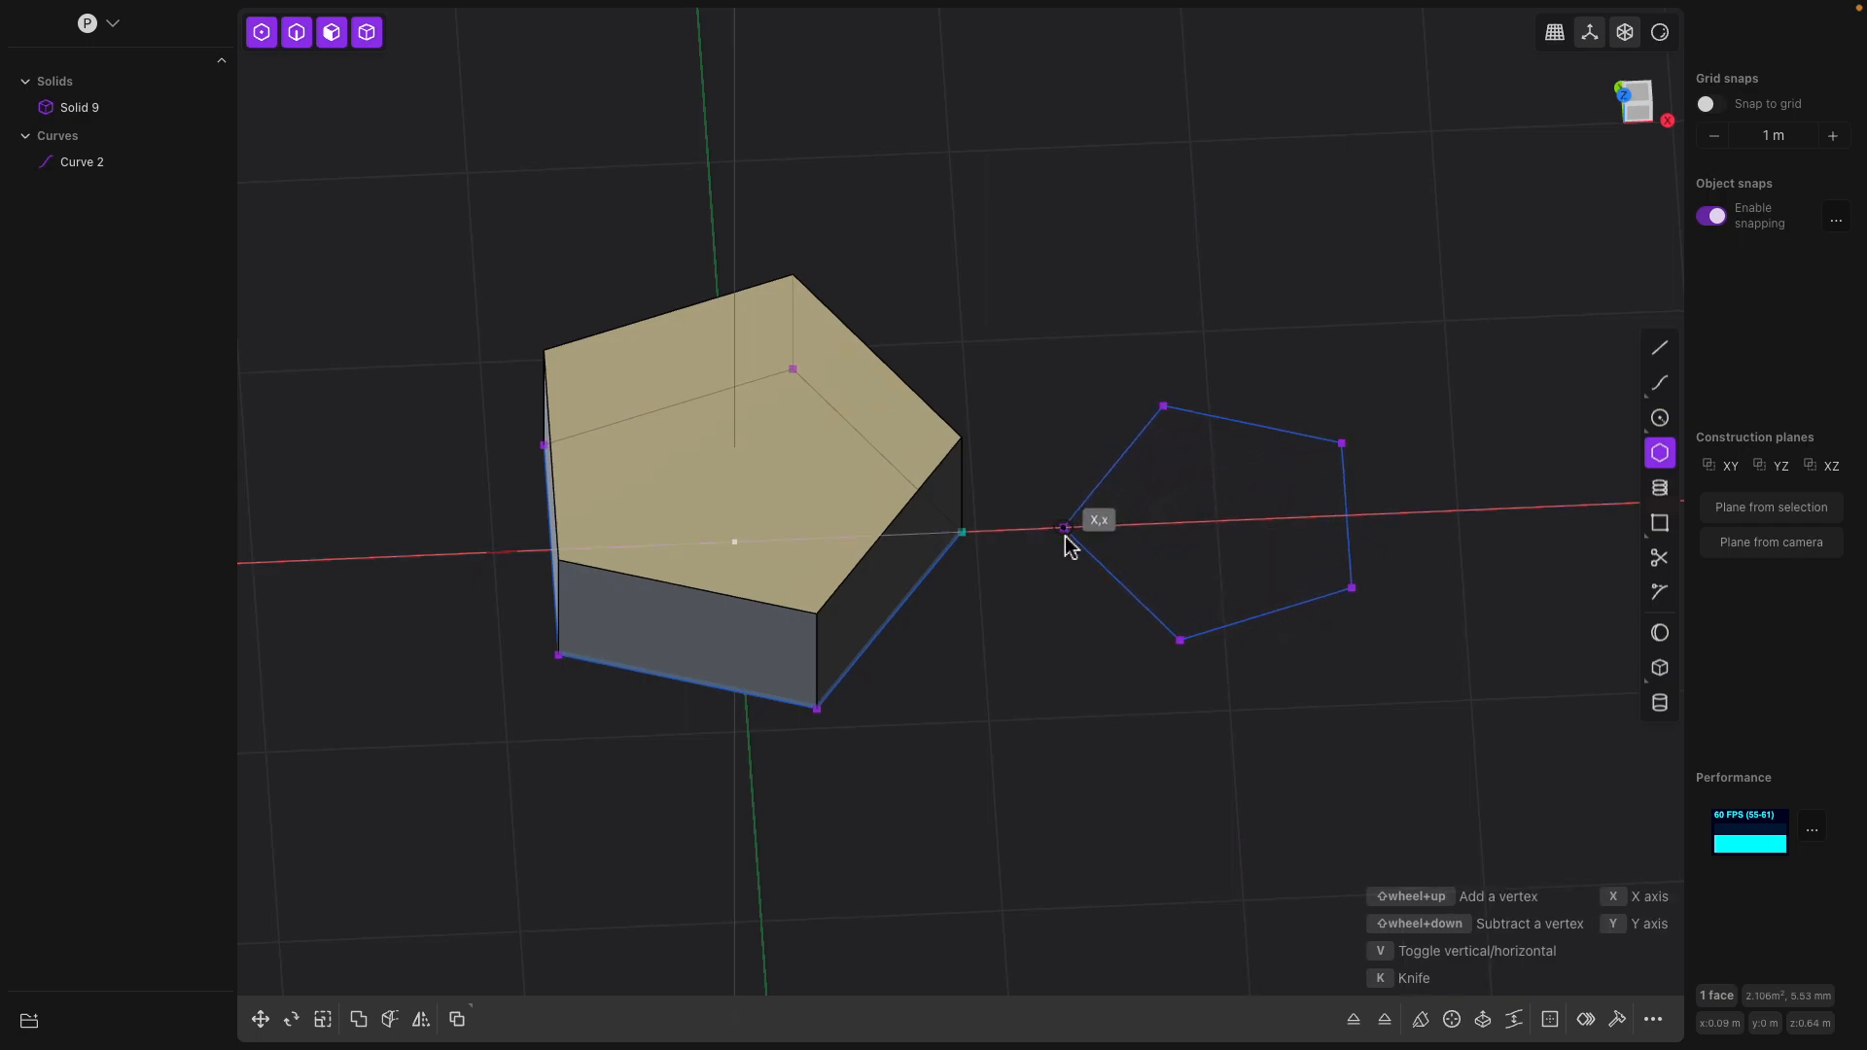
{"action": "left_click", "coordinate": [1066, 531]}
{"action": "middle_click_drag", "start_coordinate": [1214, 533], "coordinate": [1272, 492]}
{"action": "key", "text": "e"}
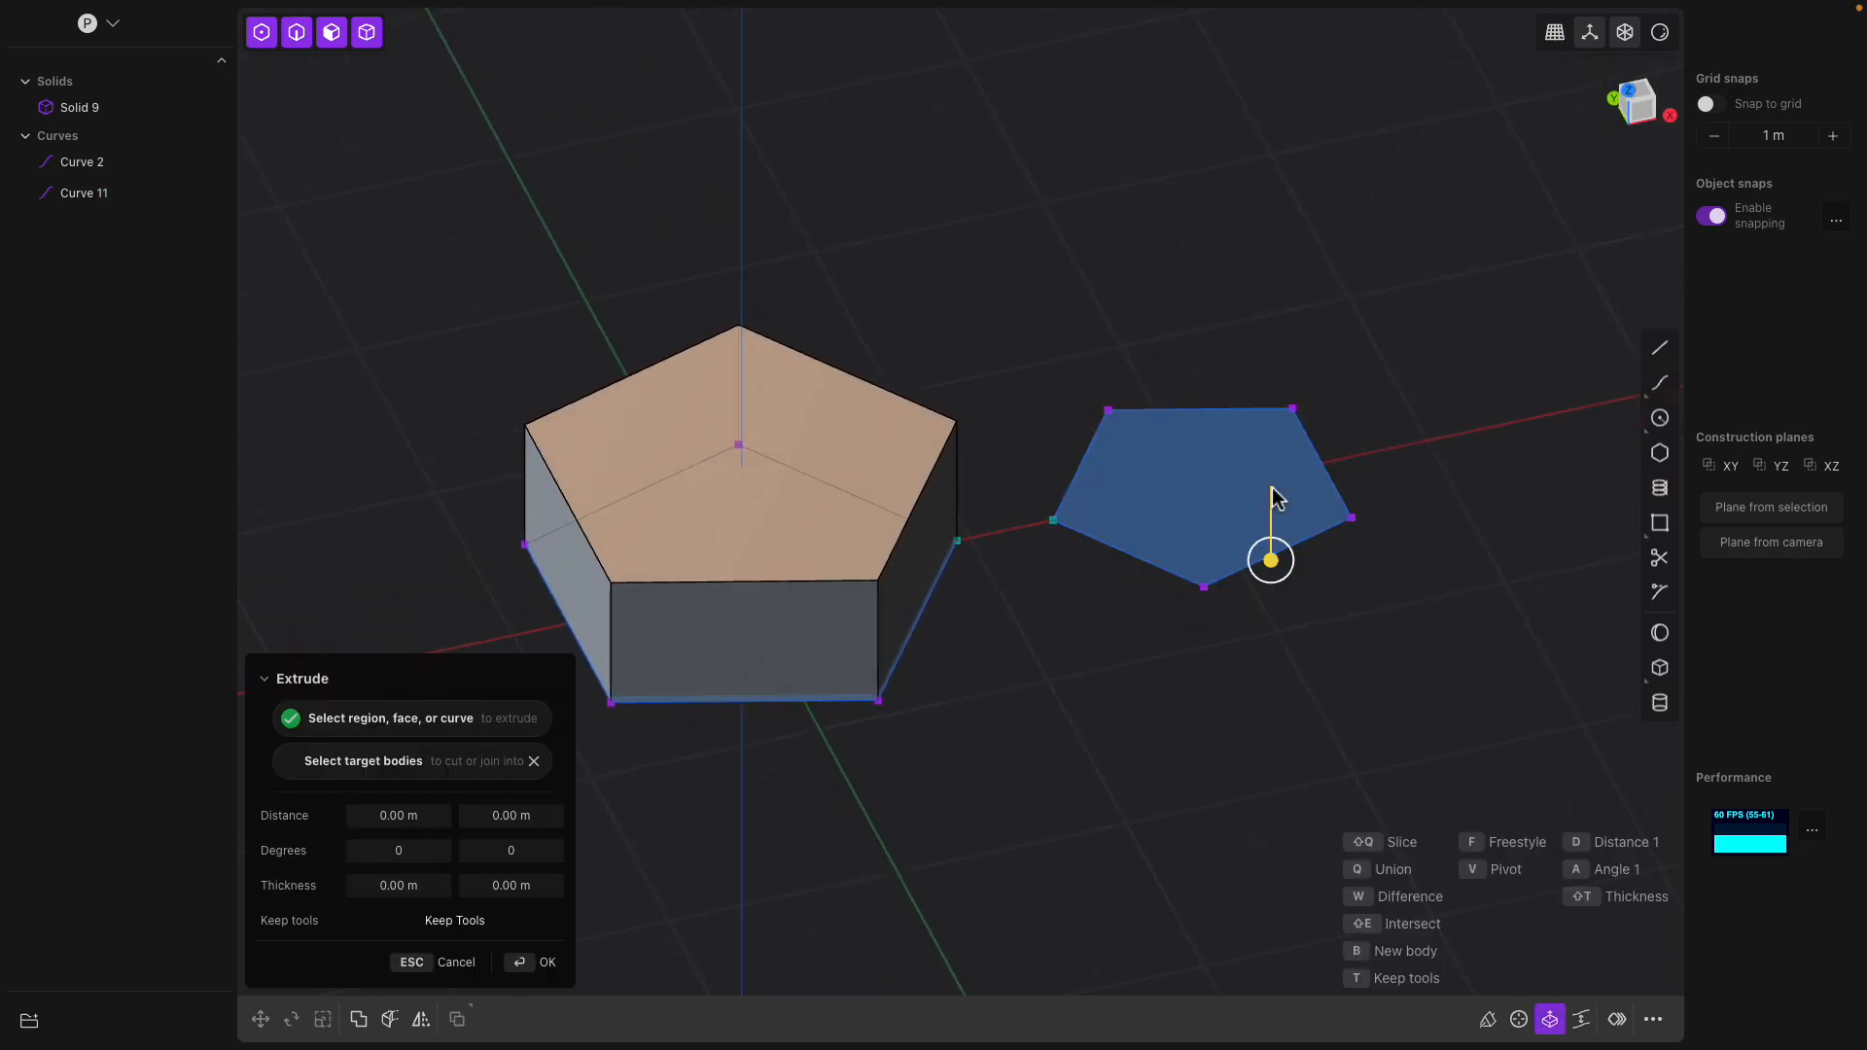
{"action": "key", "text": "Escape"}
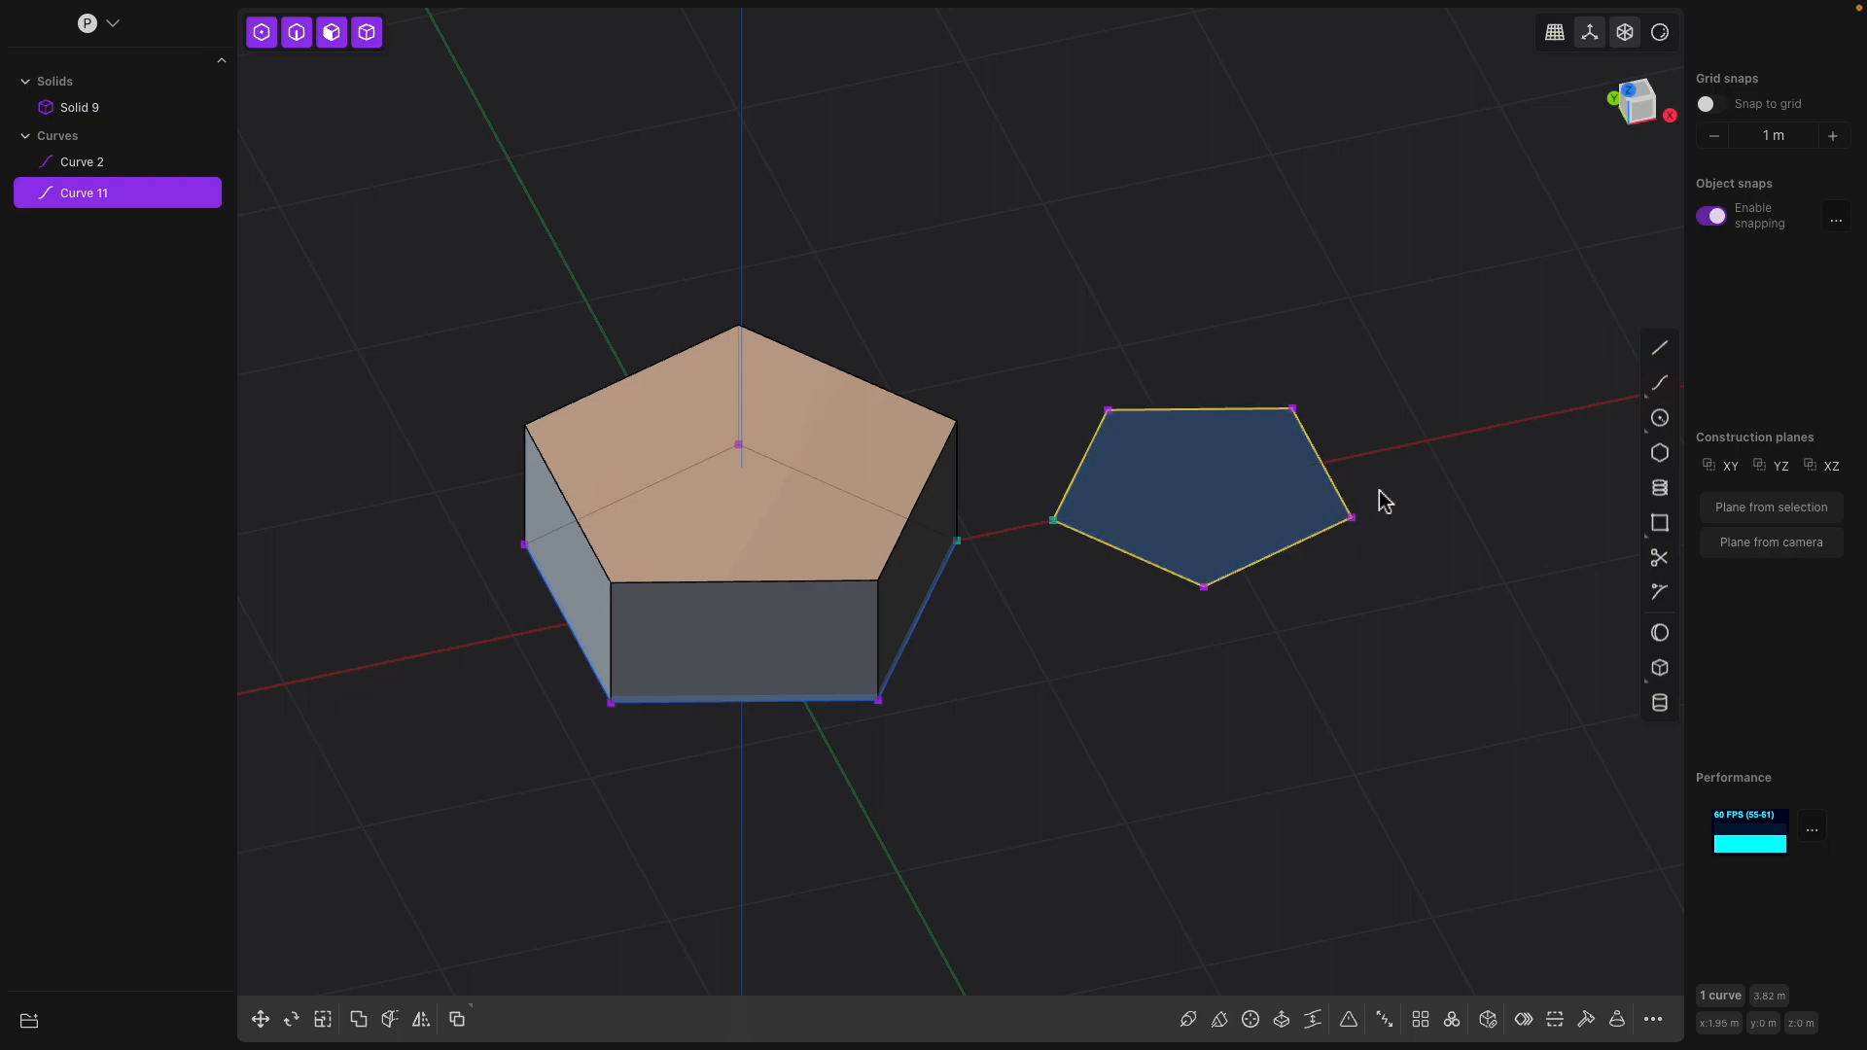
Extrude only the second pentagon's outline curve upward into an open sheet
{"action": "key", "text": "e"}
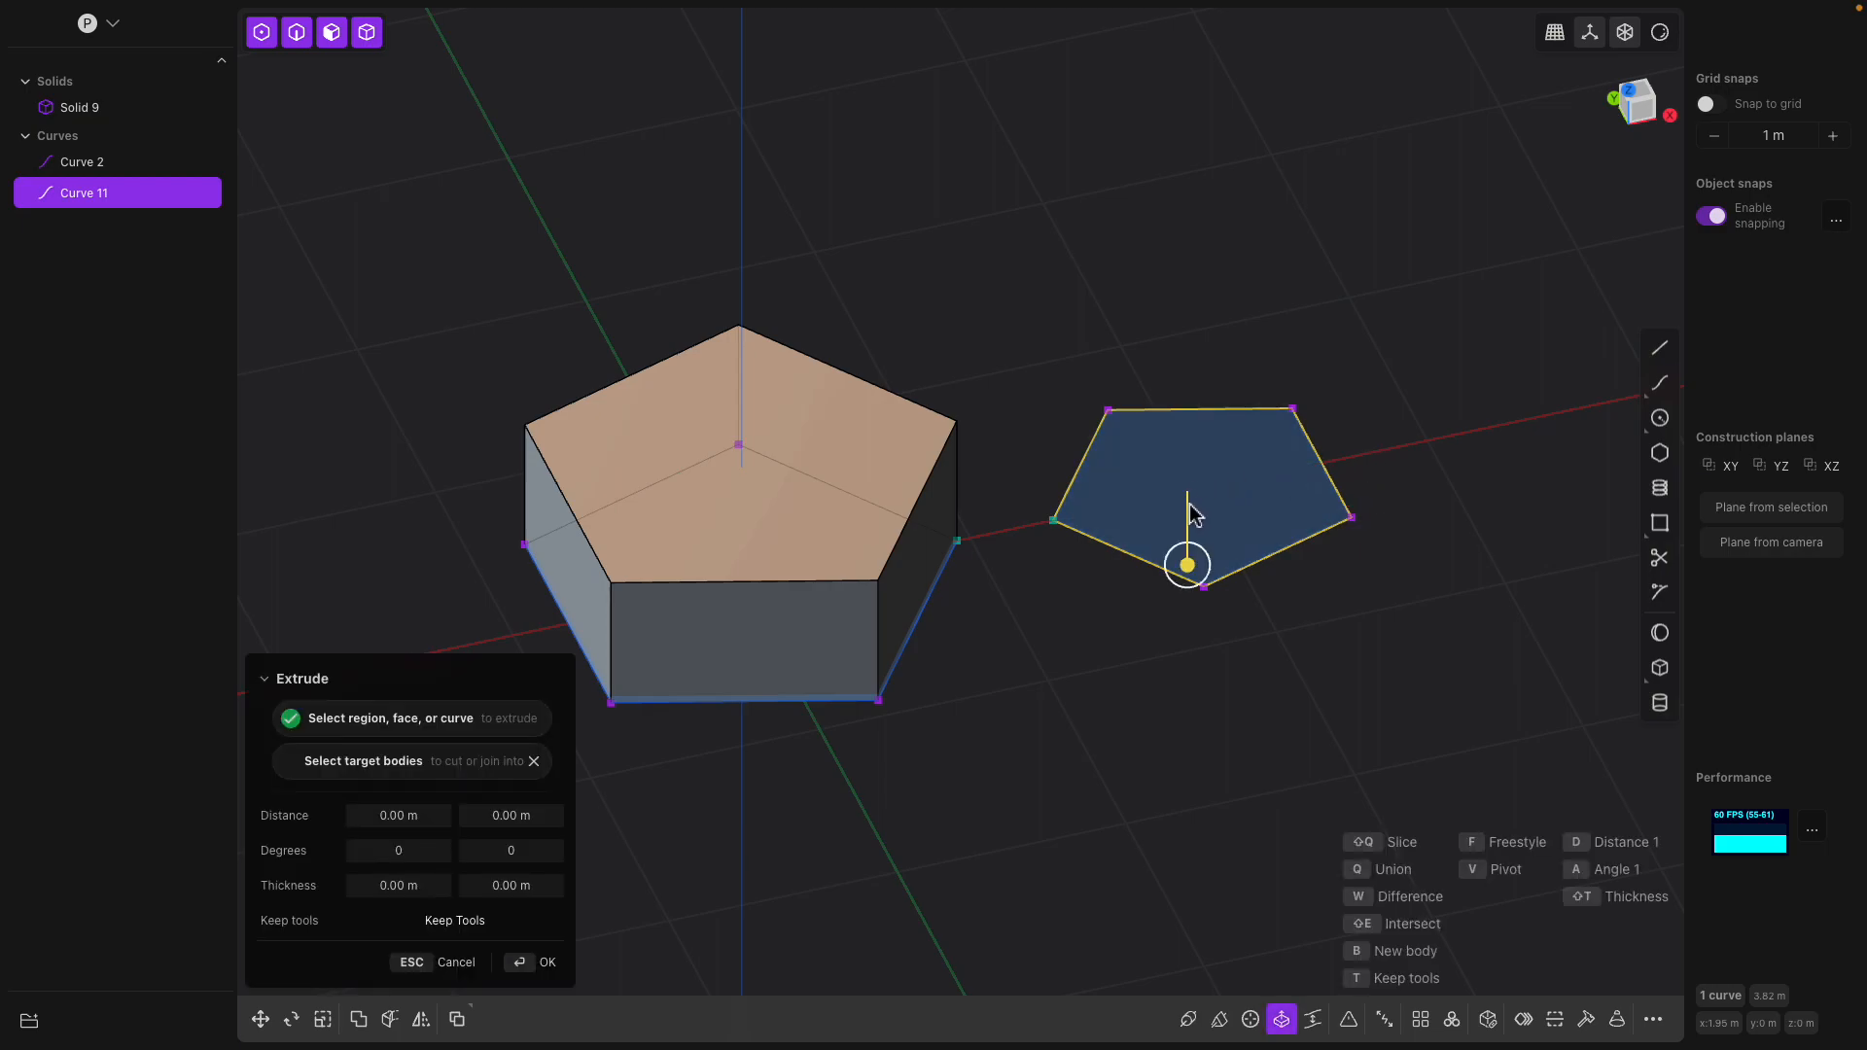
{"action": "left_click_drag", "start_coordinate": [1194, 568], "coordinate": [1290, 404]}
{"action": "right_click", "coordinate": [1357, 380]}
{"action": "middle_click_drag", "start_coordinate": [1360, 389], "coordinate": [1305, 416]}
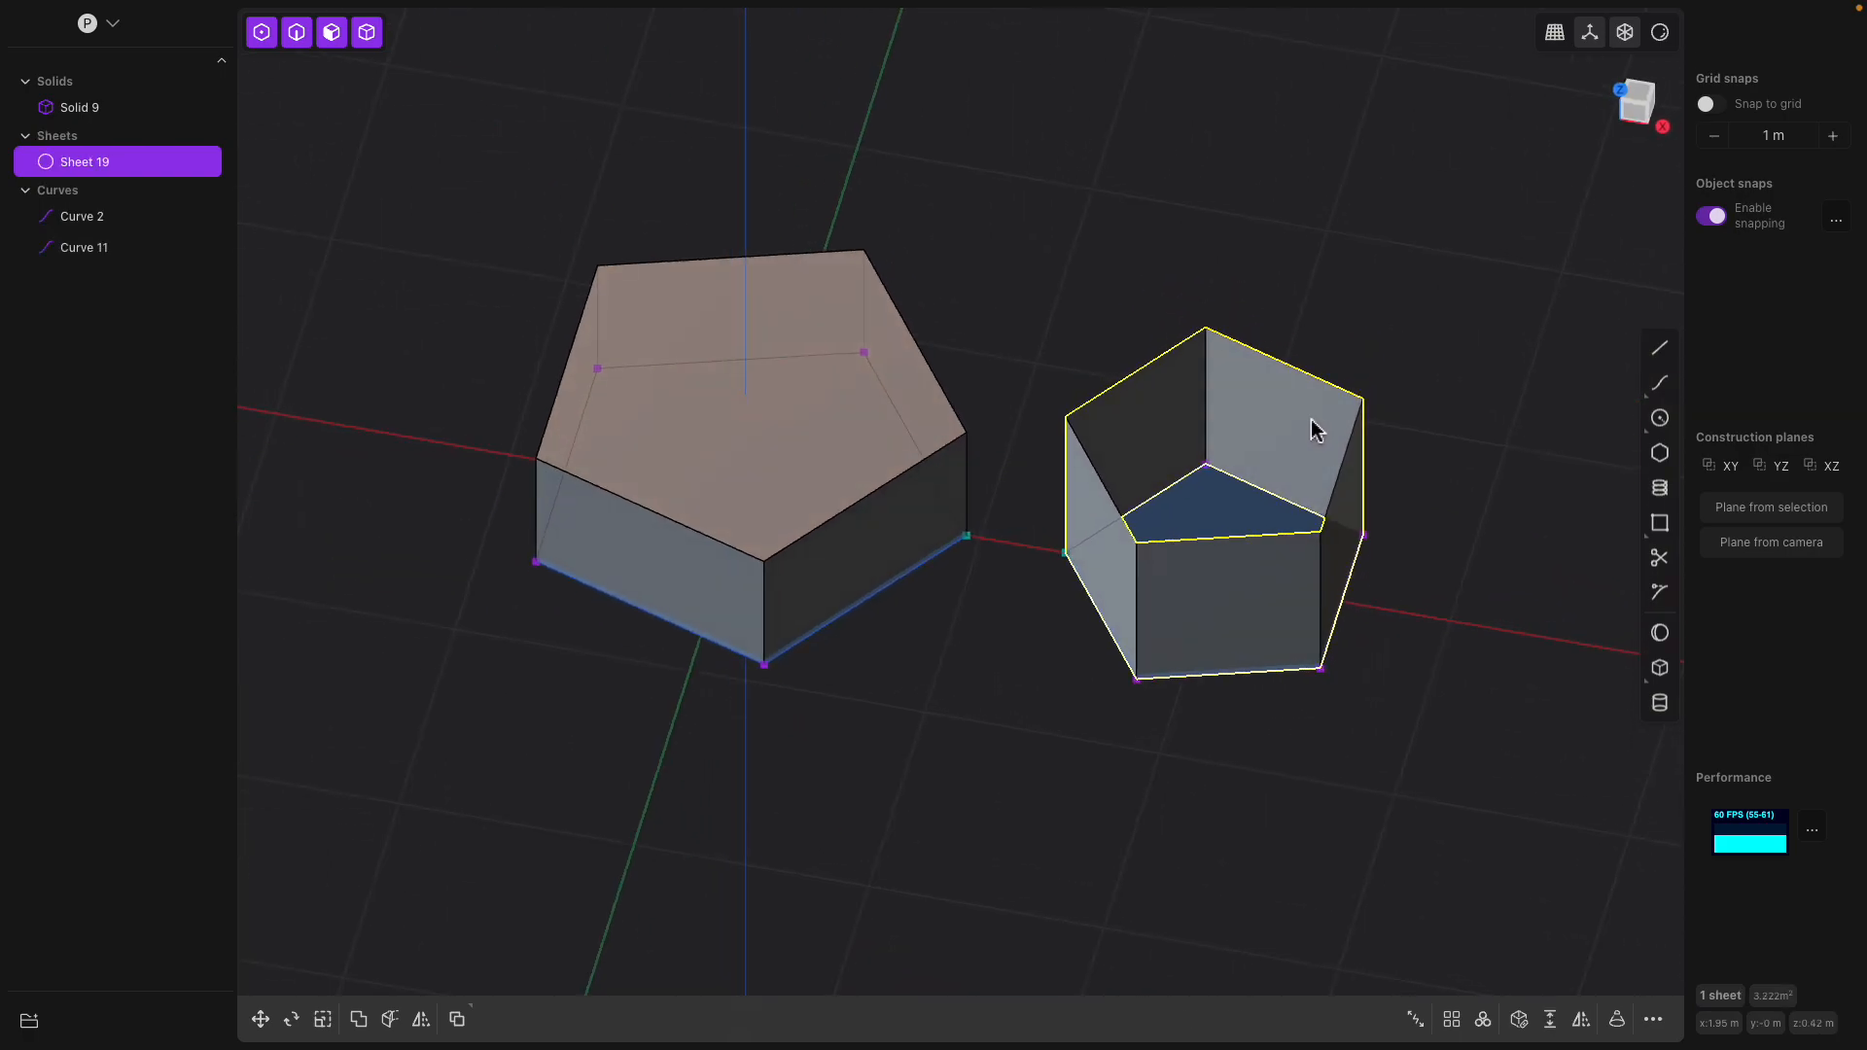
Compare the open pentagonal sheet with the closed pentagonal solid, selecting each and viewing them from several sides
{"action": "middle_click_drag", "start_coordinate": [1125, 487], "coordinate": [1248, 550]}
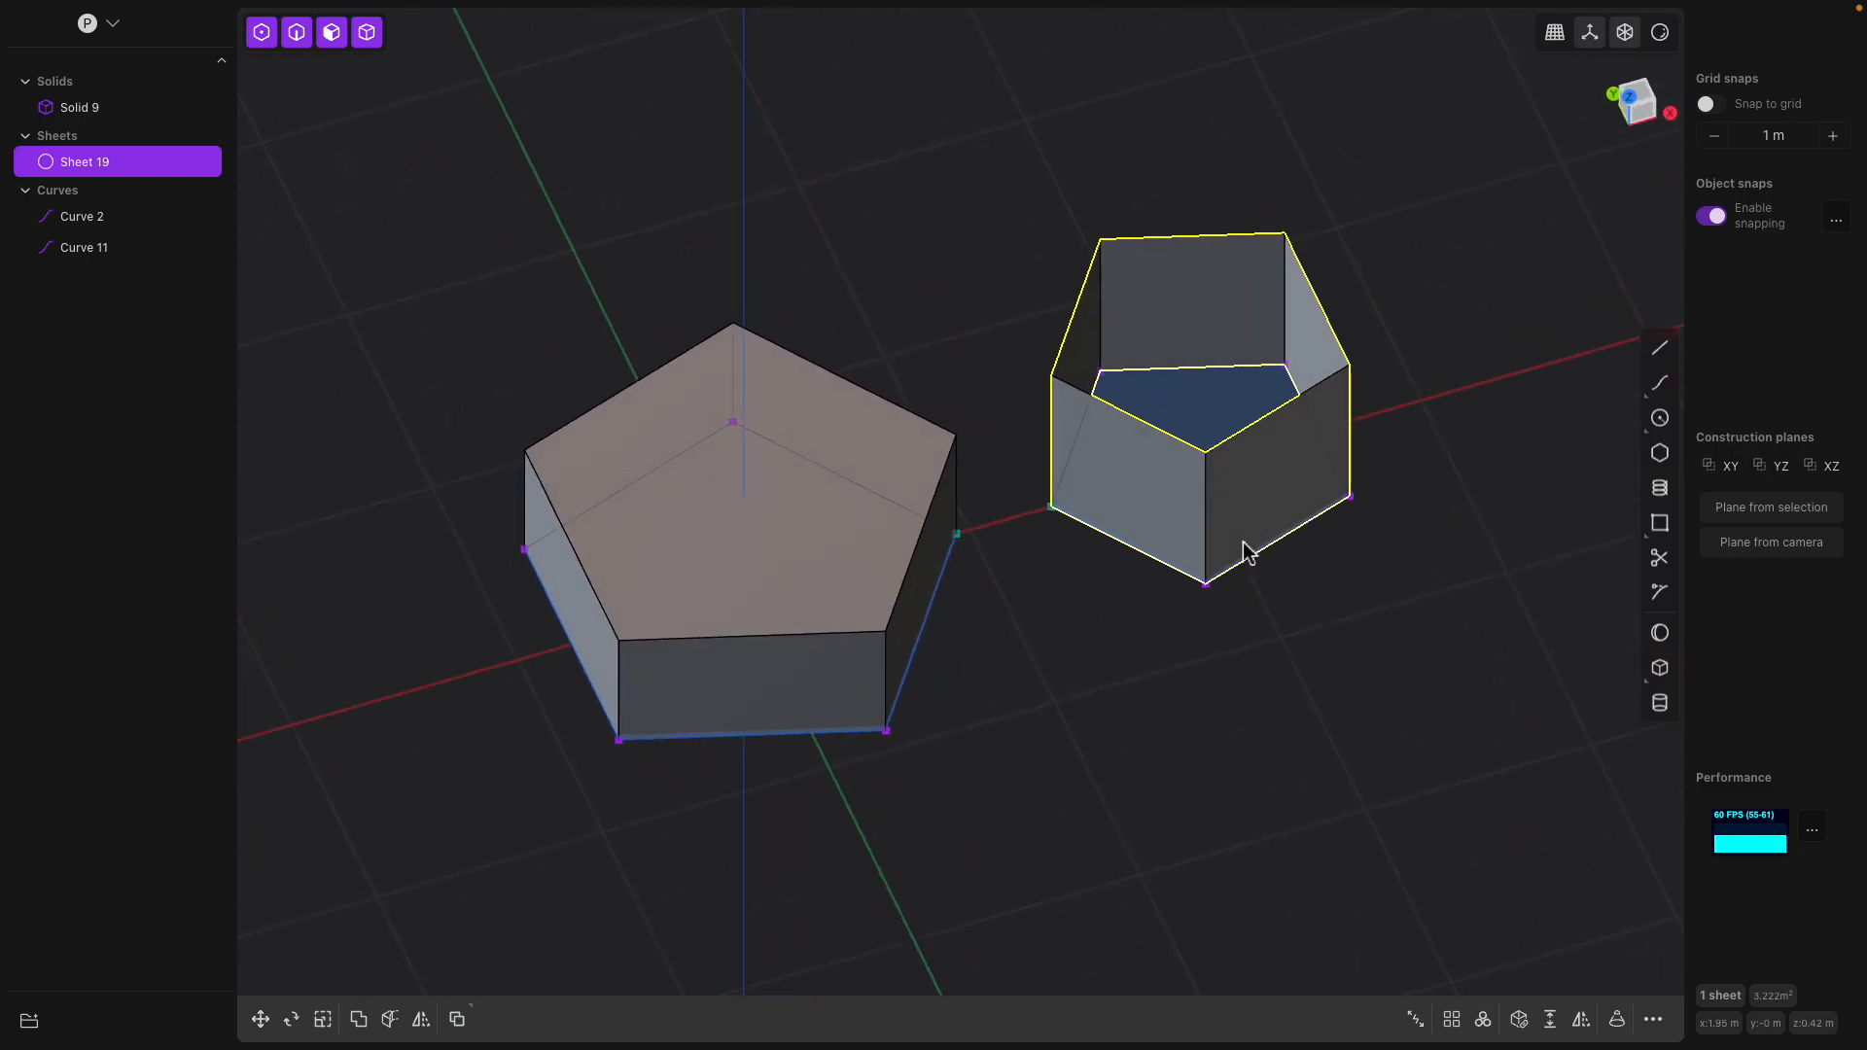
{"action": "left_click", "coordinate": [152, 165]}
{"action": "left_click", "coordinate": [153, 164]}
{"action": "left_click", "coordinate": [152, 164]}
{"action": "left_click", "coordinate": [153, 164]}
{"action": "middle_click_drag", "start_coordinate": [1068, 526], "coordinate": [1027, 530]}
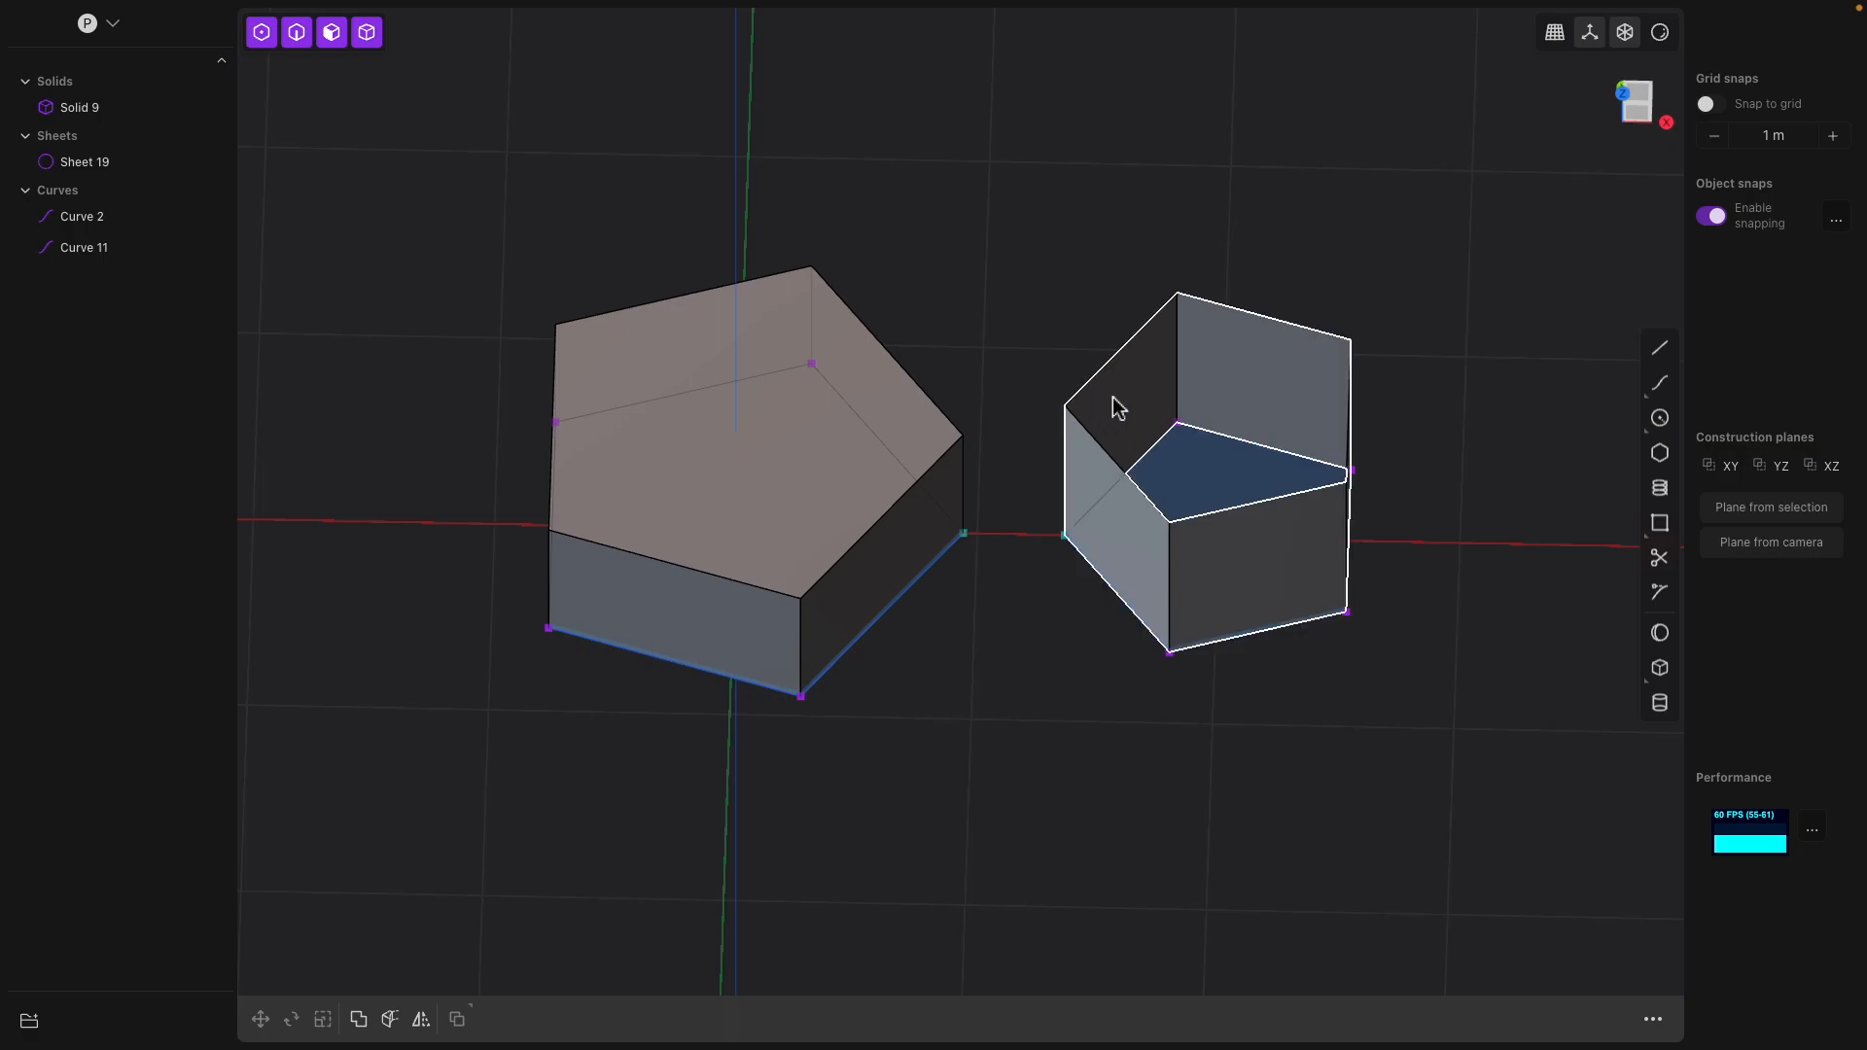
{"action": "left_click", "coordinate": [819, 458]}
{"action": "middle_click_drag", "start_coordinate": [822, 459], "coordinate": [851, 435]}
{"action": "middle_click_drag", "start_coordinate": [939, 639], "coordinate": [1134, 658]}
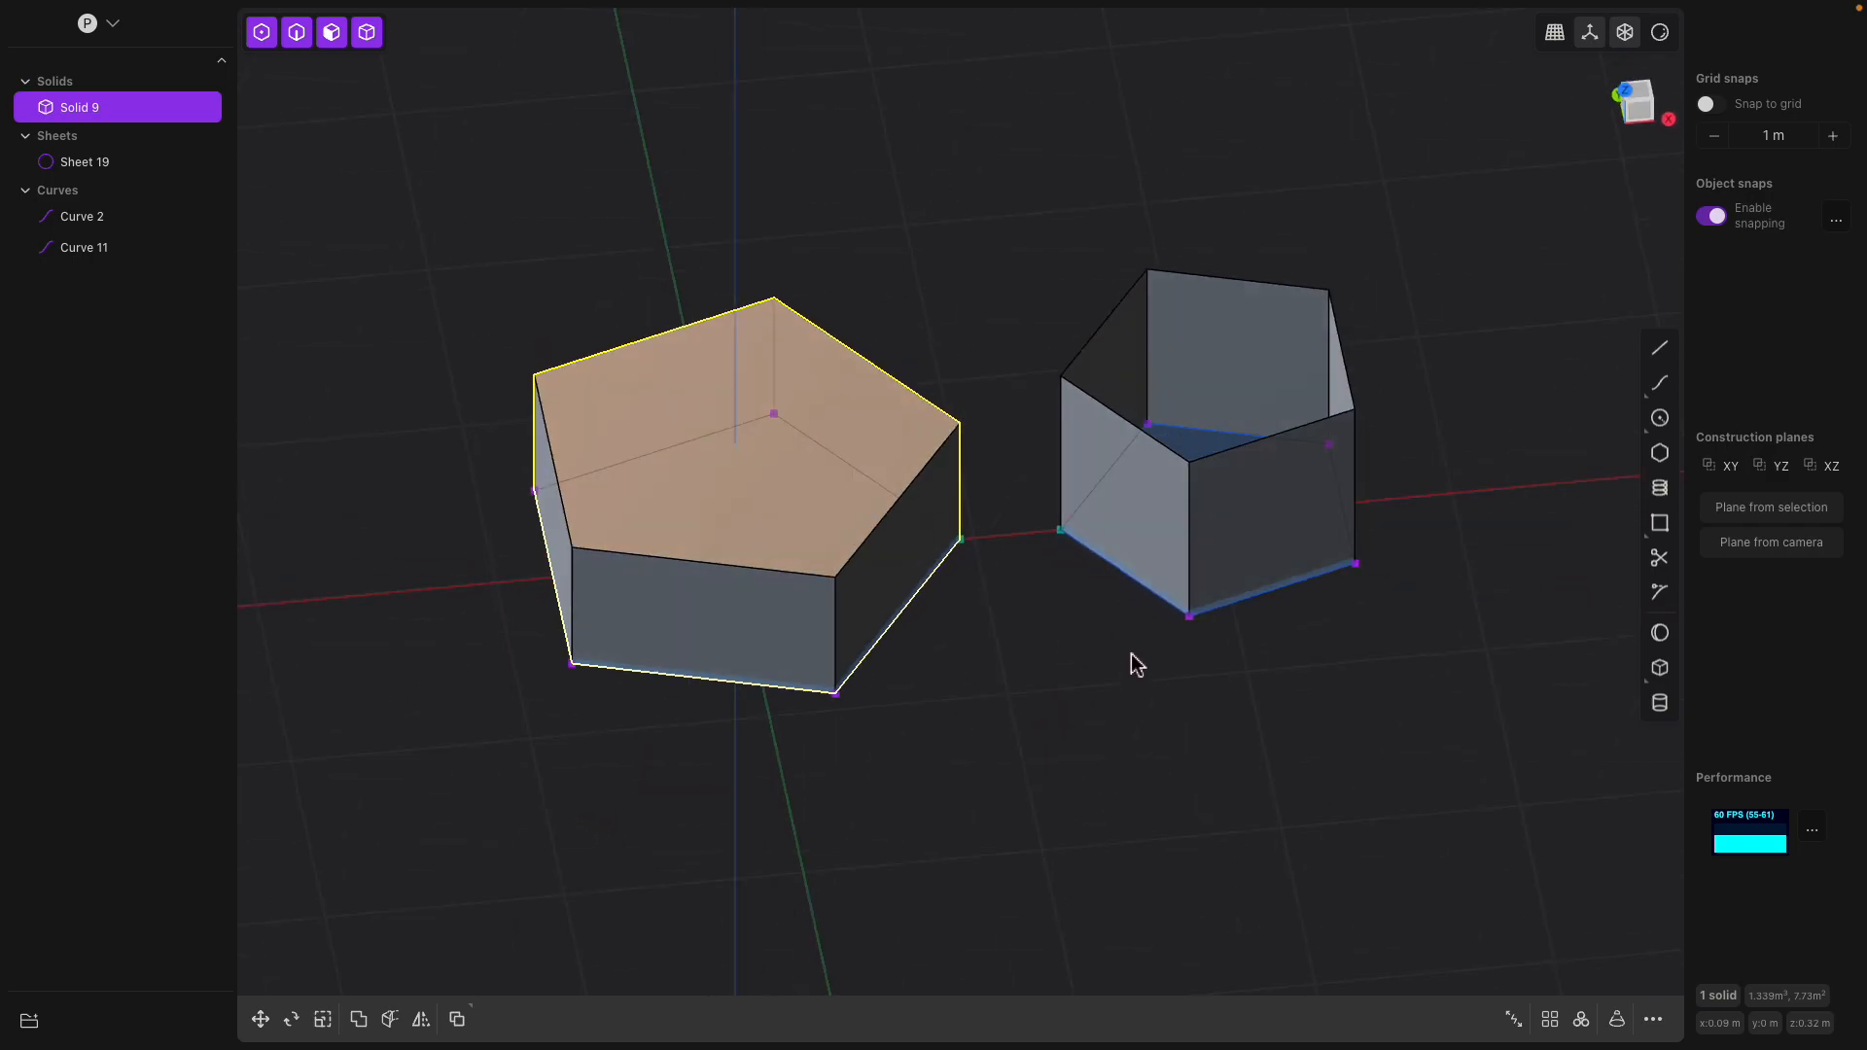
{"action": "left_click", "coordinate": [1170, 442]}
{"action": "scroll", "coordinate": [1175, 443], "scroll_direction": "up", "scroll_amount": 2}
{"action": "middle_click_drag", "start_coordinate": [1175, 443], "coordinate": [1076, 502], "text": "shift"}
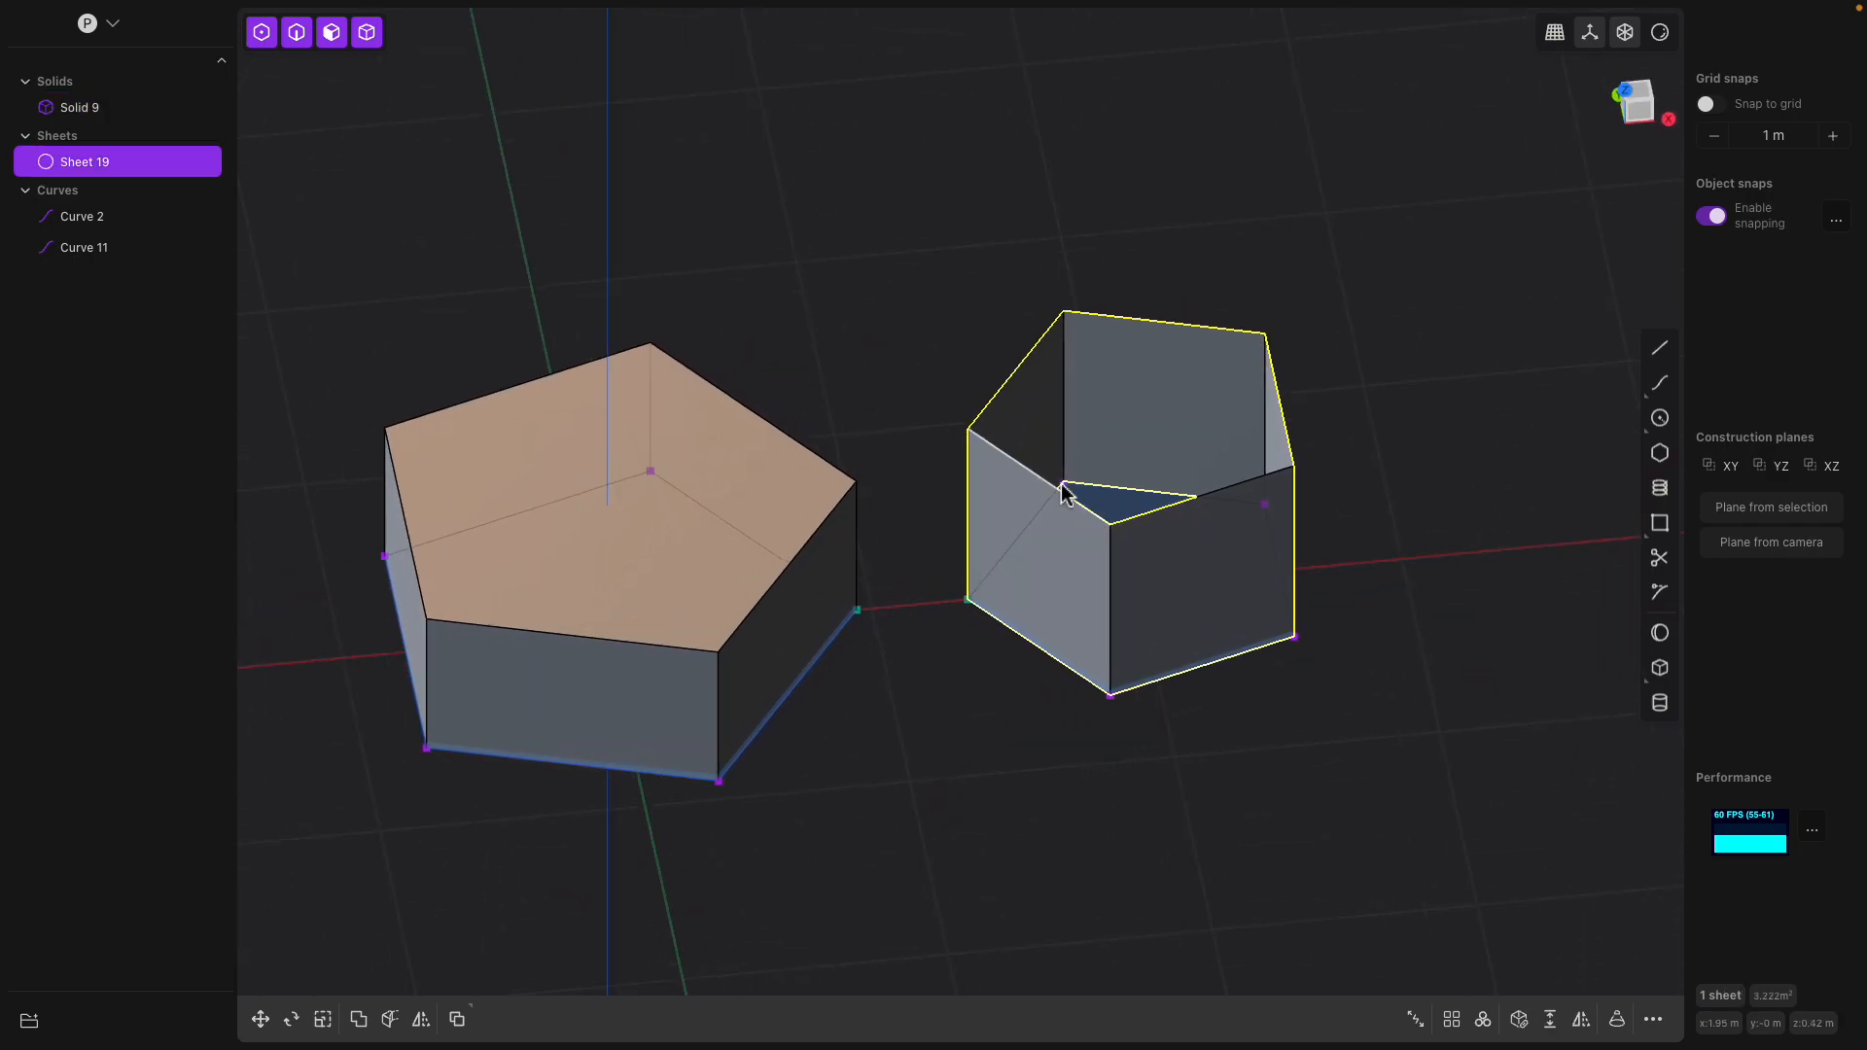
Select the five top edges of the open pentagonal sheet
{"action": "left_click", "coordinate": [1051, 410]}
{"action": "middle_click_drag", "start_coordinate": [1051, 411], "coordinate": [980, 409]}
{"action": "left_click", "coordinate": [1065, 388]}
{"action": "left_click", "coordinate": [1188, 383]}
{"action": "left_click", "coordinate": [1274, 469]}
{"action": "left_click", "coordinate": [1149, 559]}
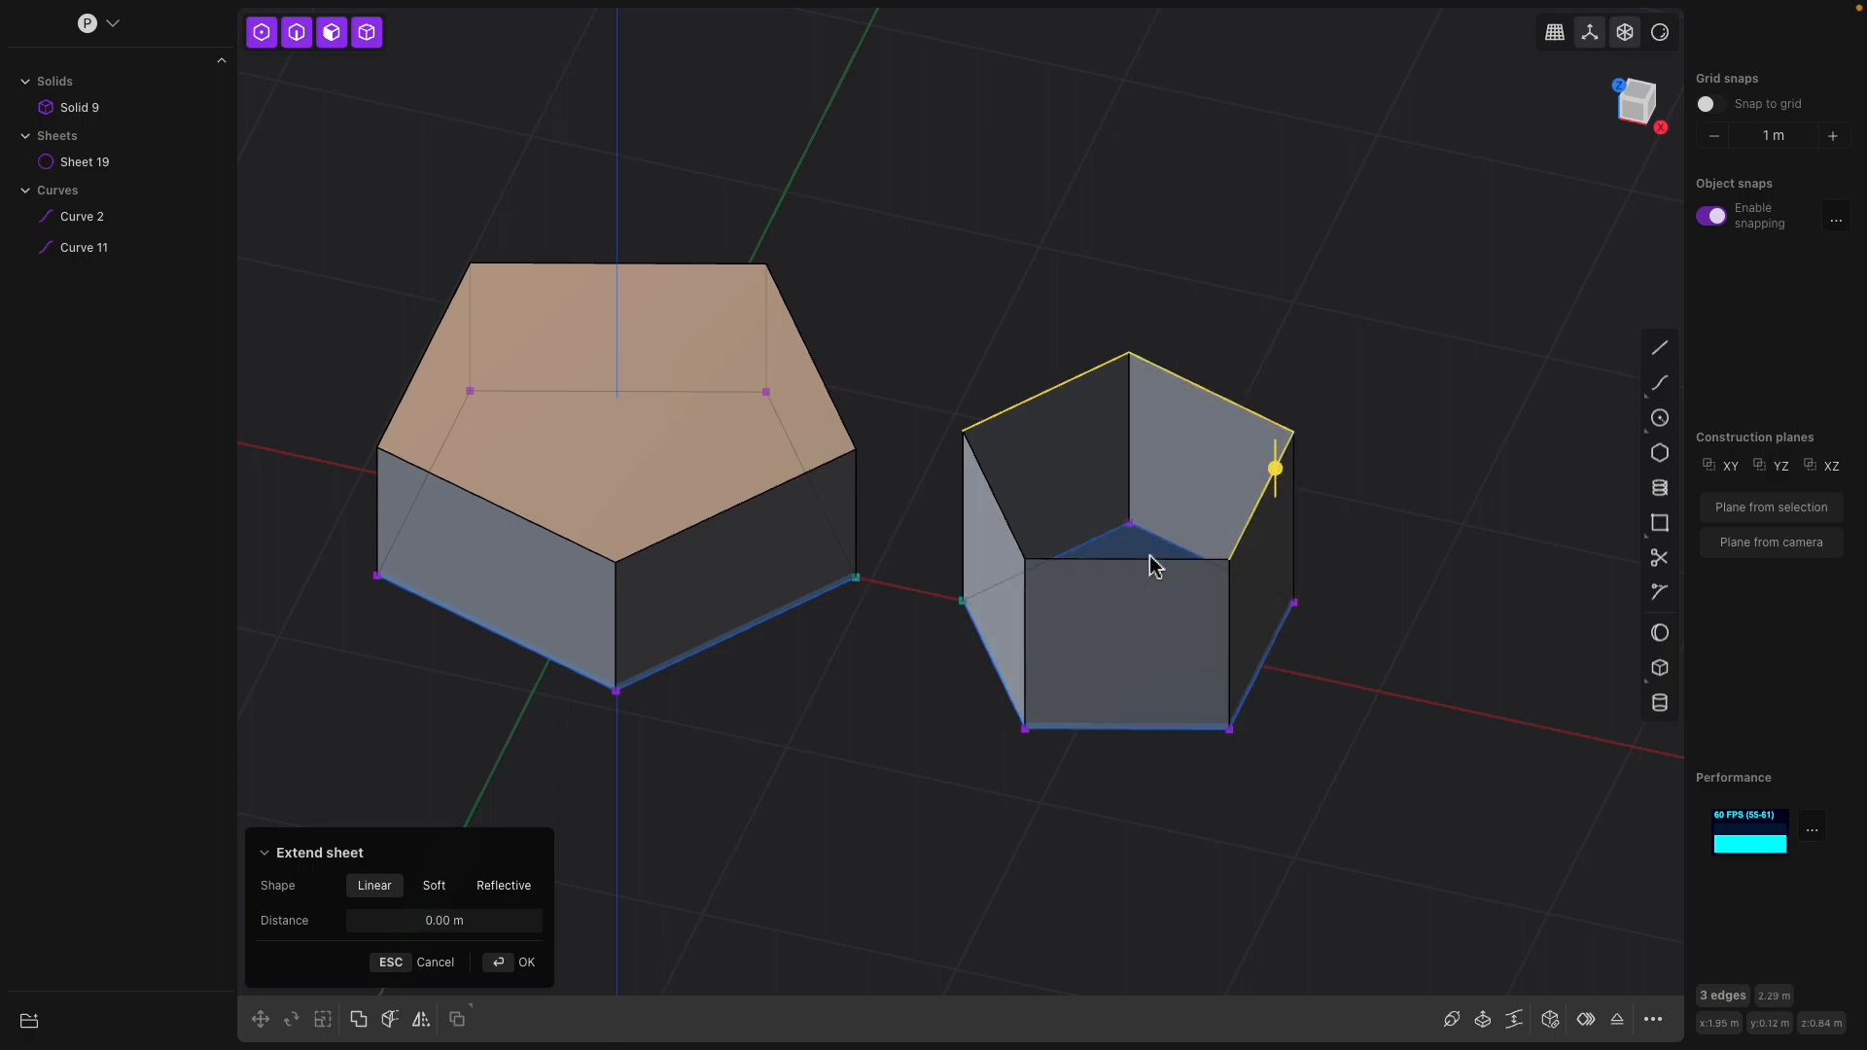
{"action": "left_click", "coordinate": [1002, 510]}
{"action": "middle_click_drag", "start_coordinate": [1026, 515], "coordinate": [1147, 517]}
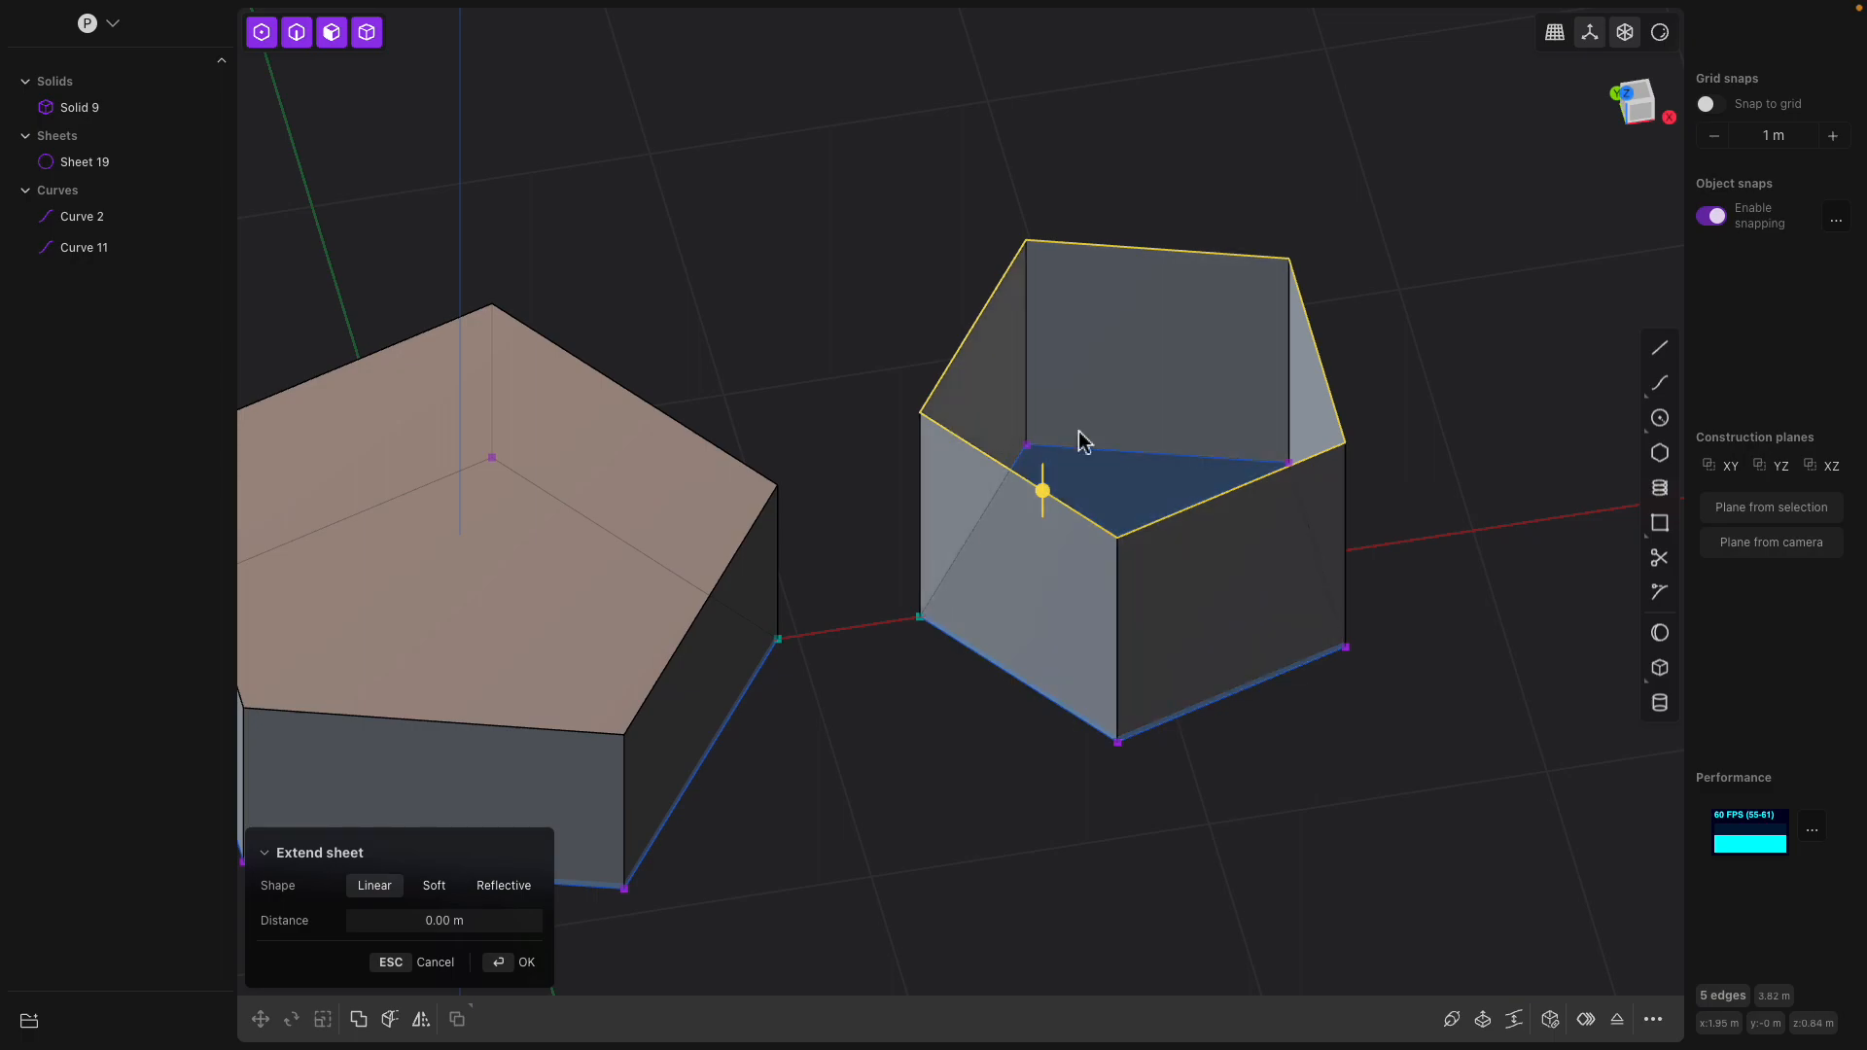
{"action": "middle_click_drag", "start_coordinate": [1300, 441], "coordinate": [1303, 397]}
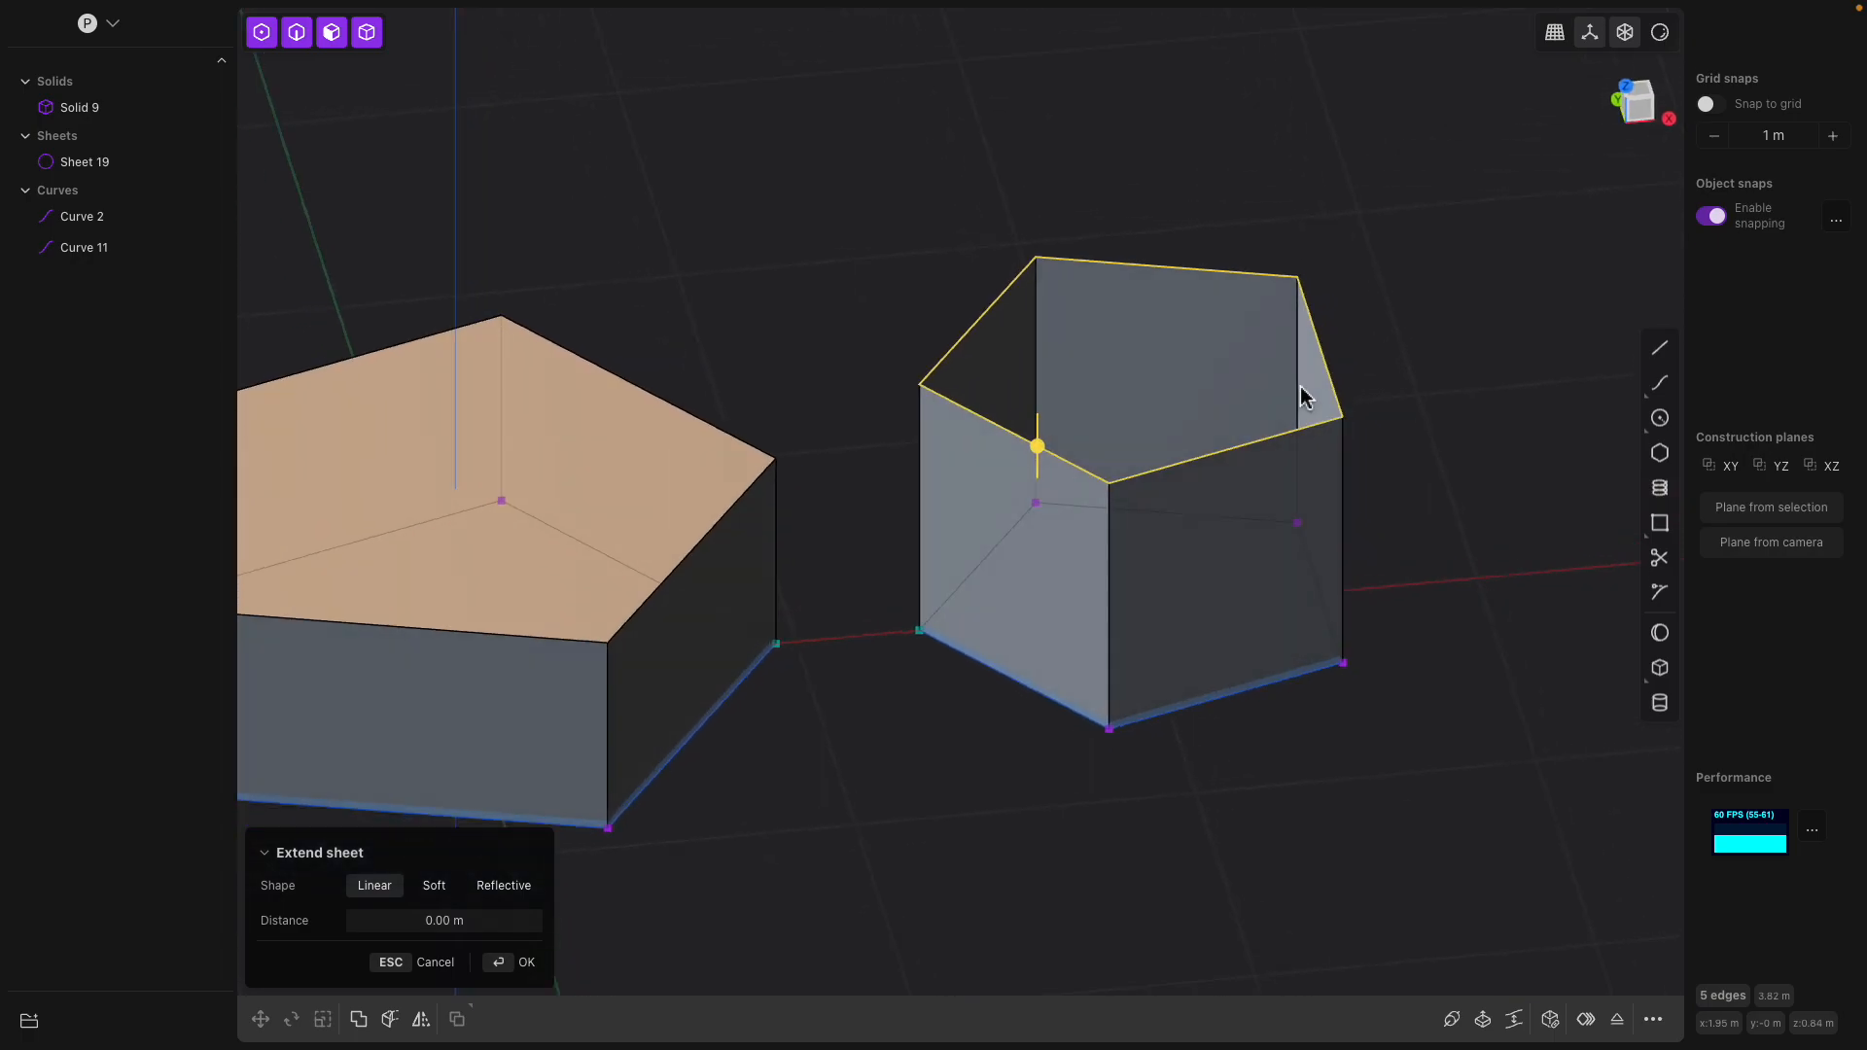
Search the commands for "fill" and "face", trying Fillet Curve and Refillet Face on the sheet's selected top edges
{"action": "left_click", "coordinate": [1654, 1019]}
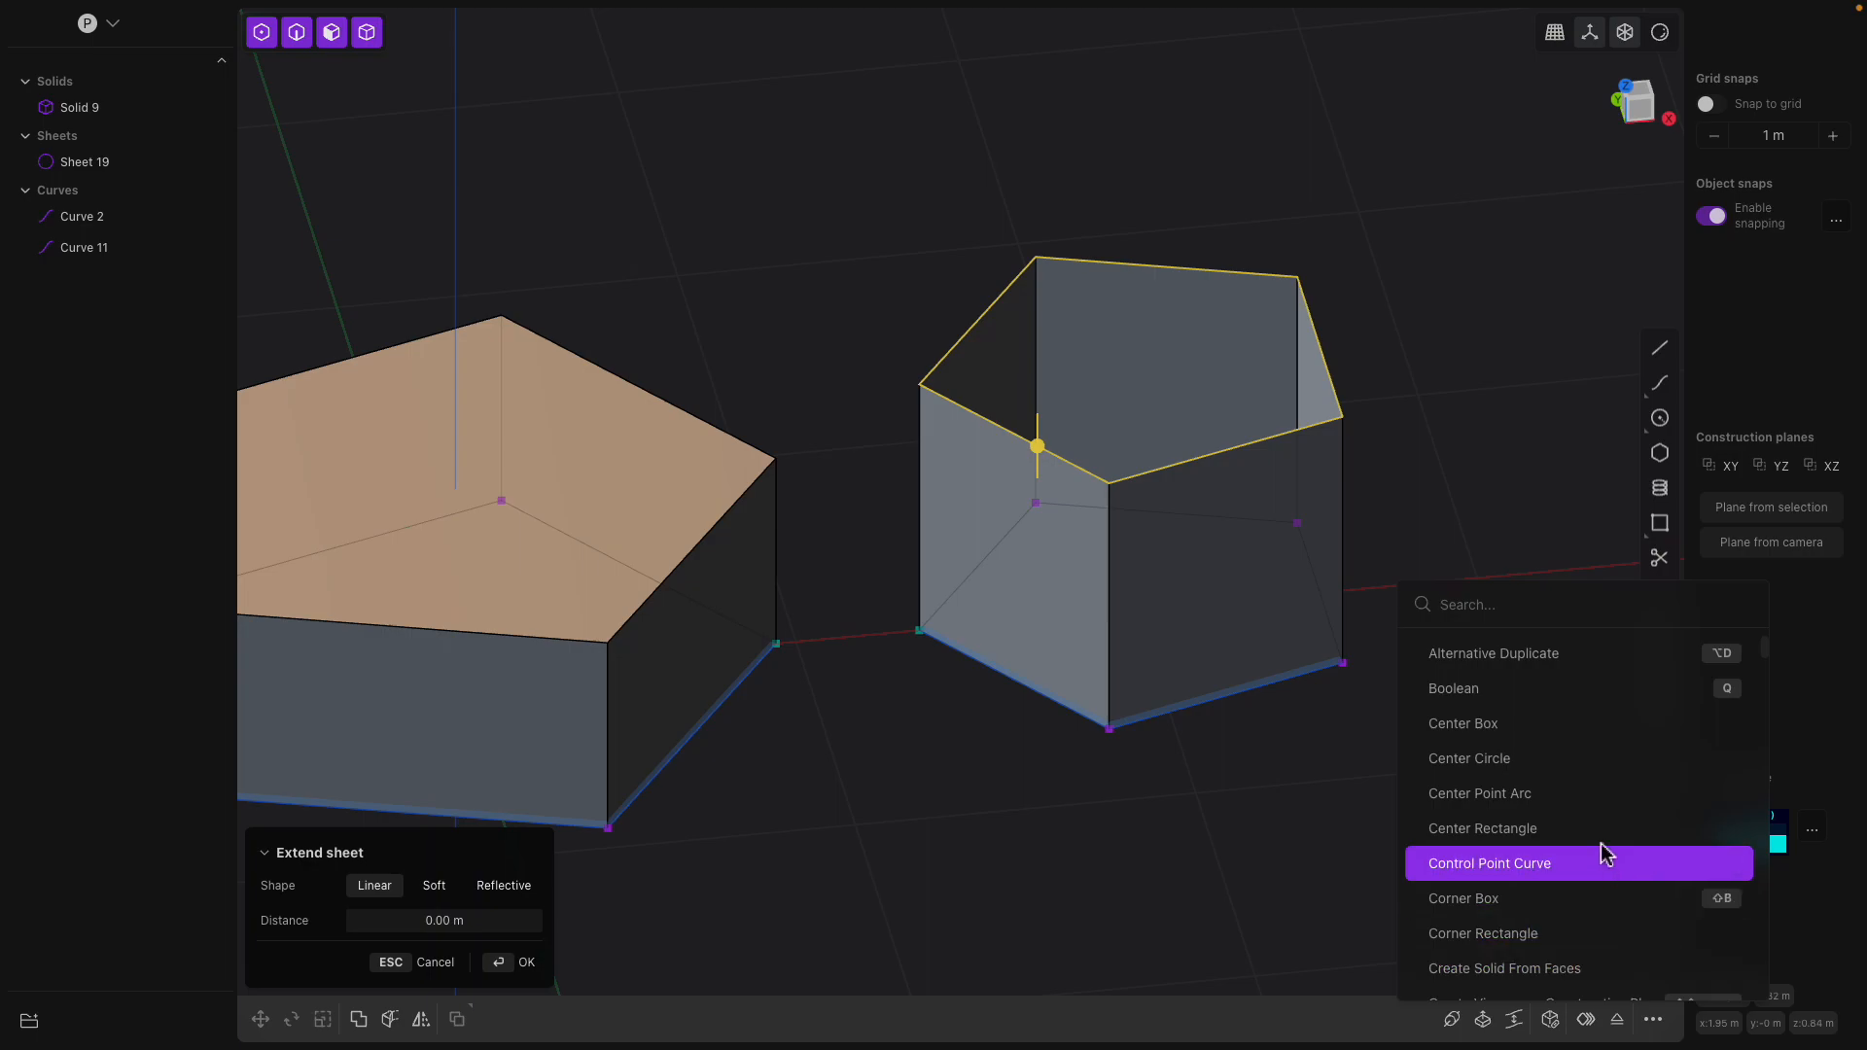
{"action": "scroll", "coordinate": [1583, 834], "scroll_direction": "down", "scroll_amount": 5}
{"action": "scroll", "coordinate": [1575, 800], "scroll_direction": "up", "scroll_amount": 2}
{"action": "type", "text": "fill"}
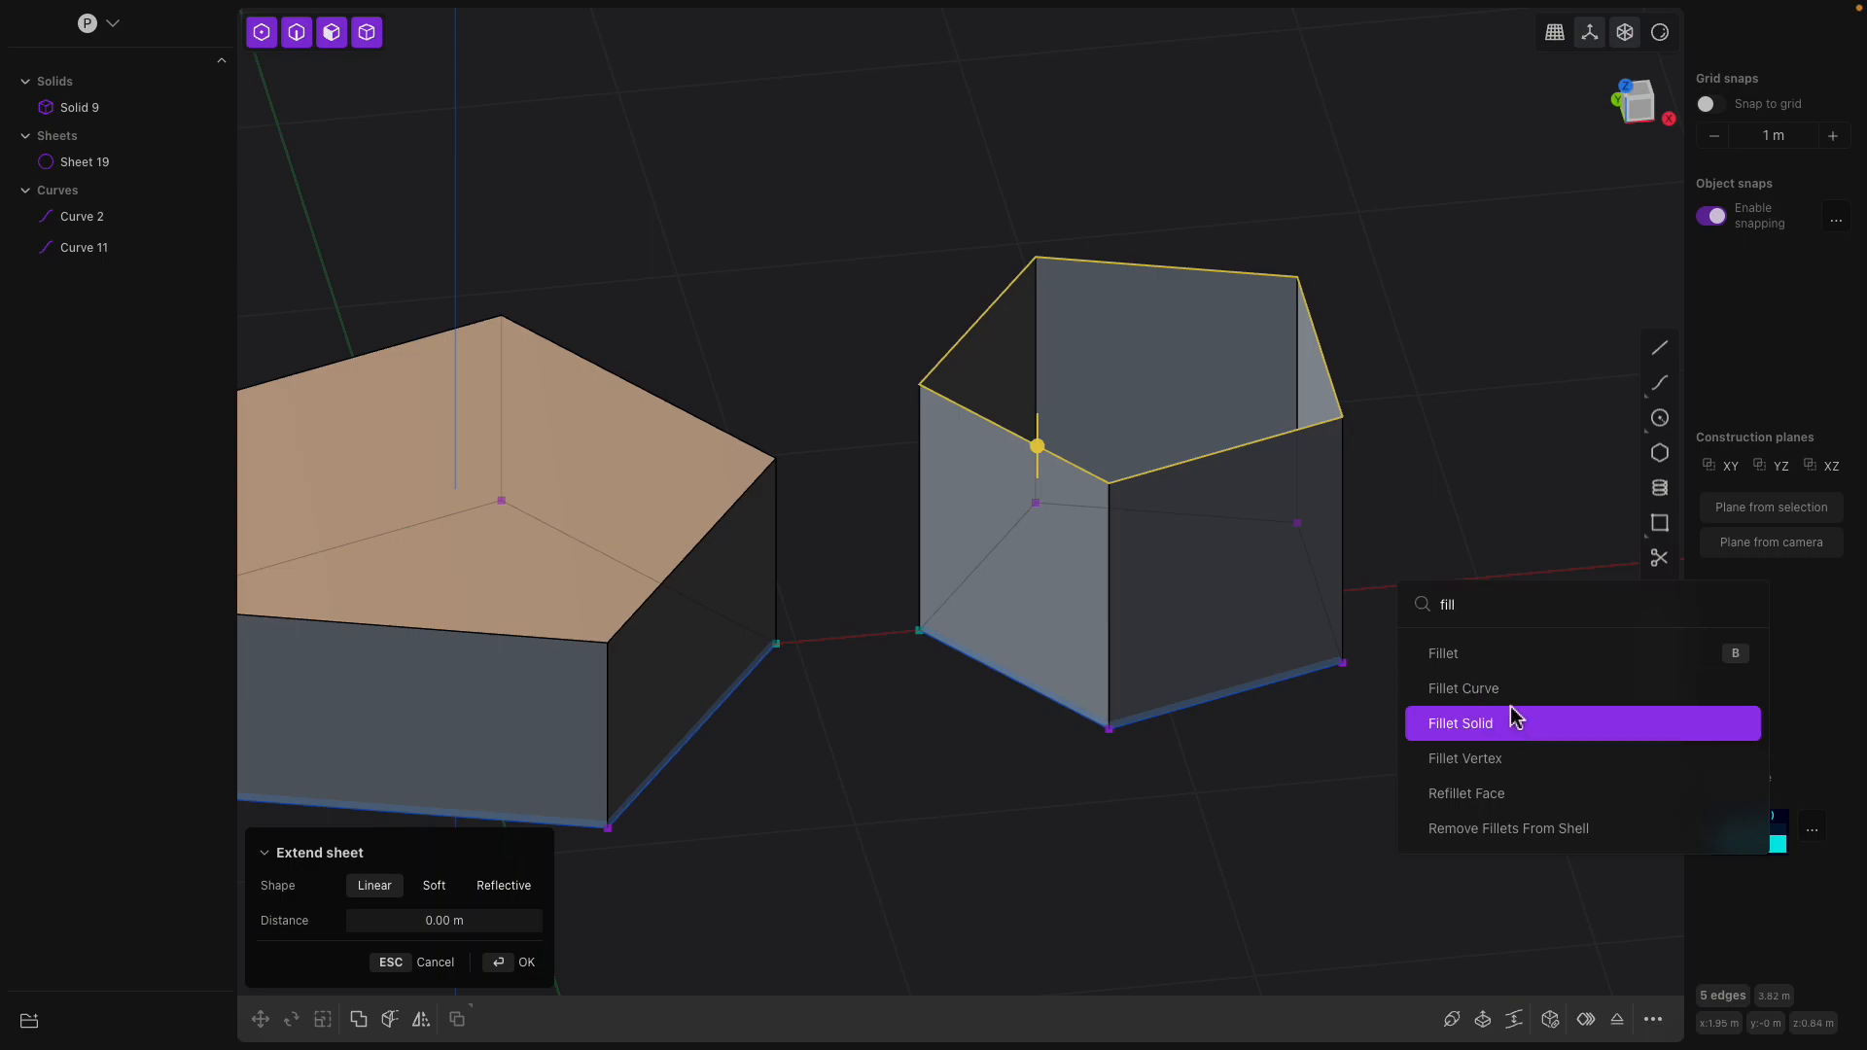
{"action": "left_click", "coordinate": [1511, 695]}
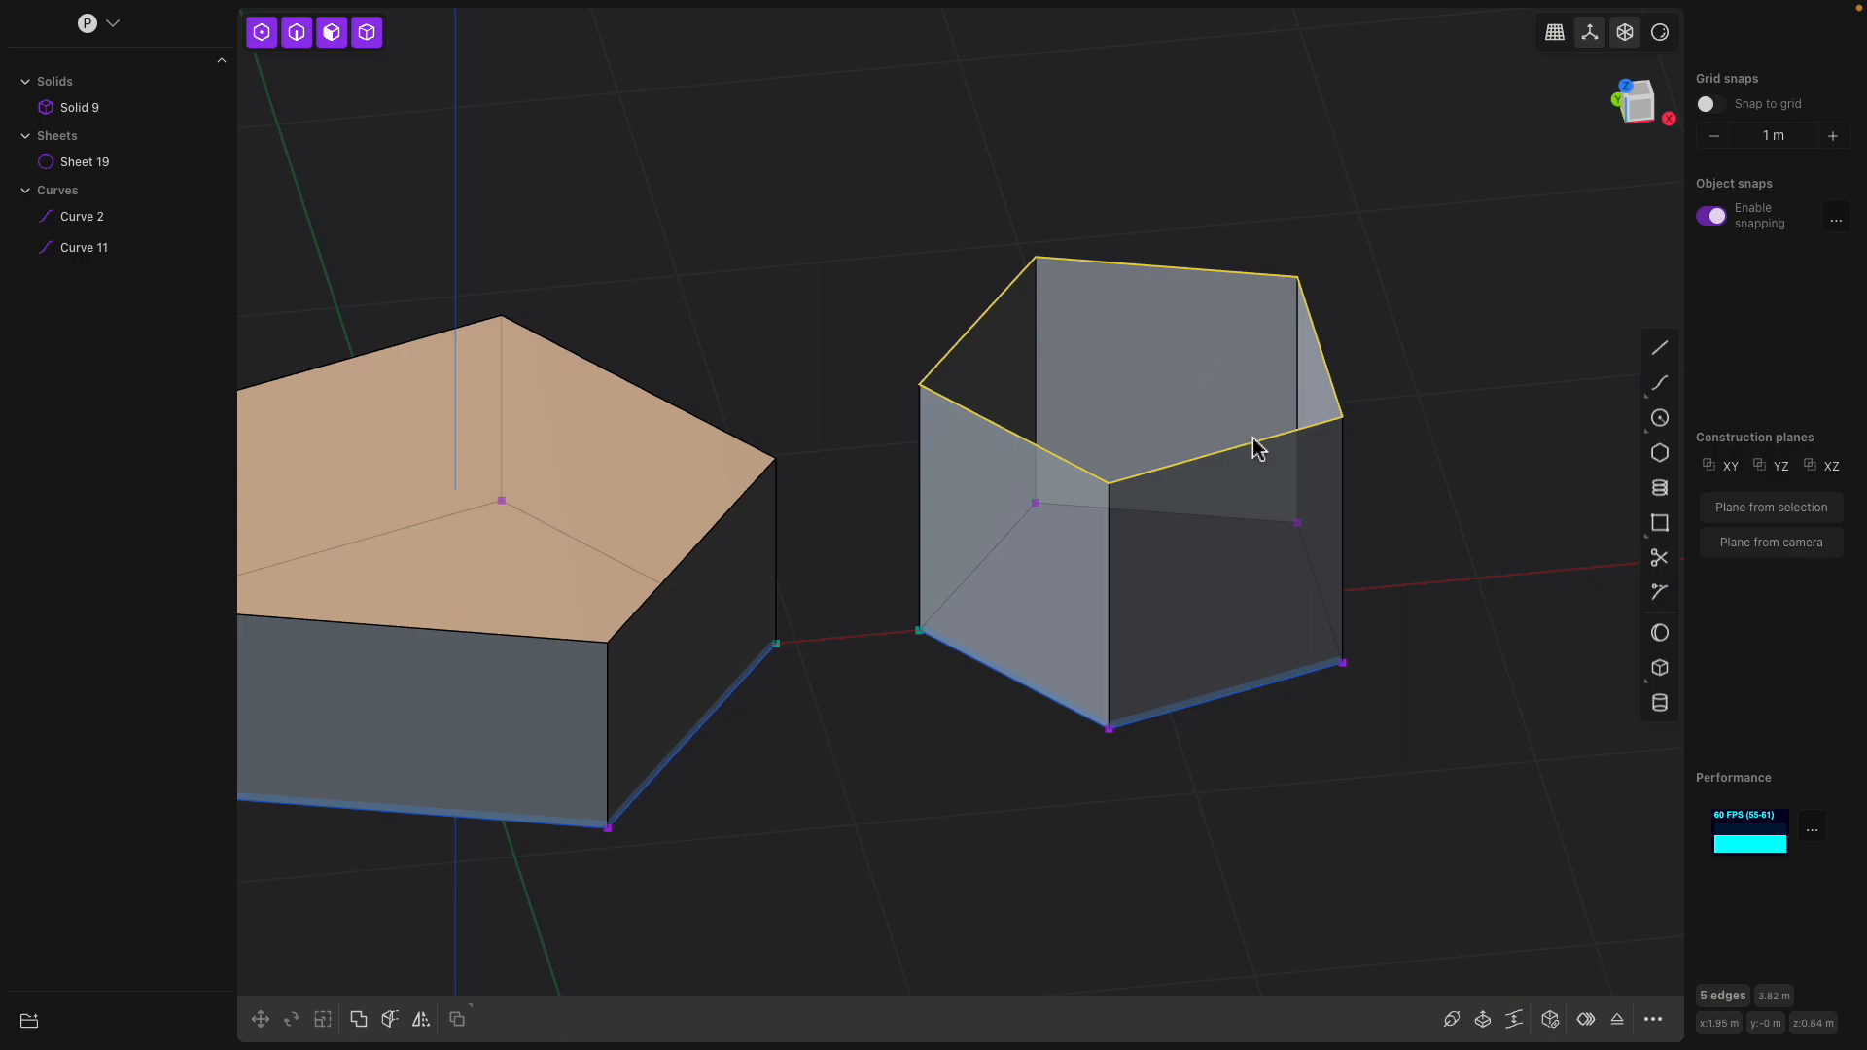
{"action": "left_click", "coordinate": [1652, 1019]}
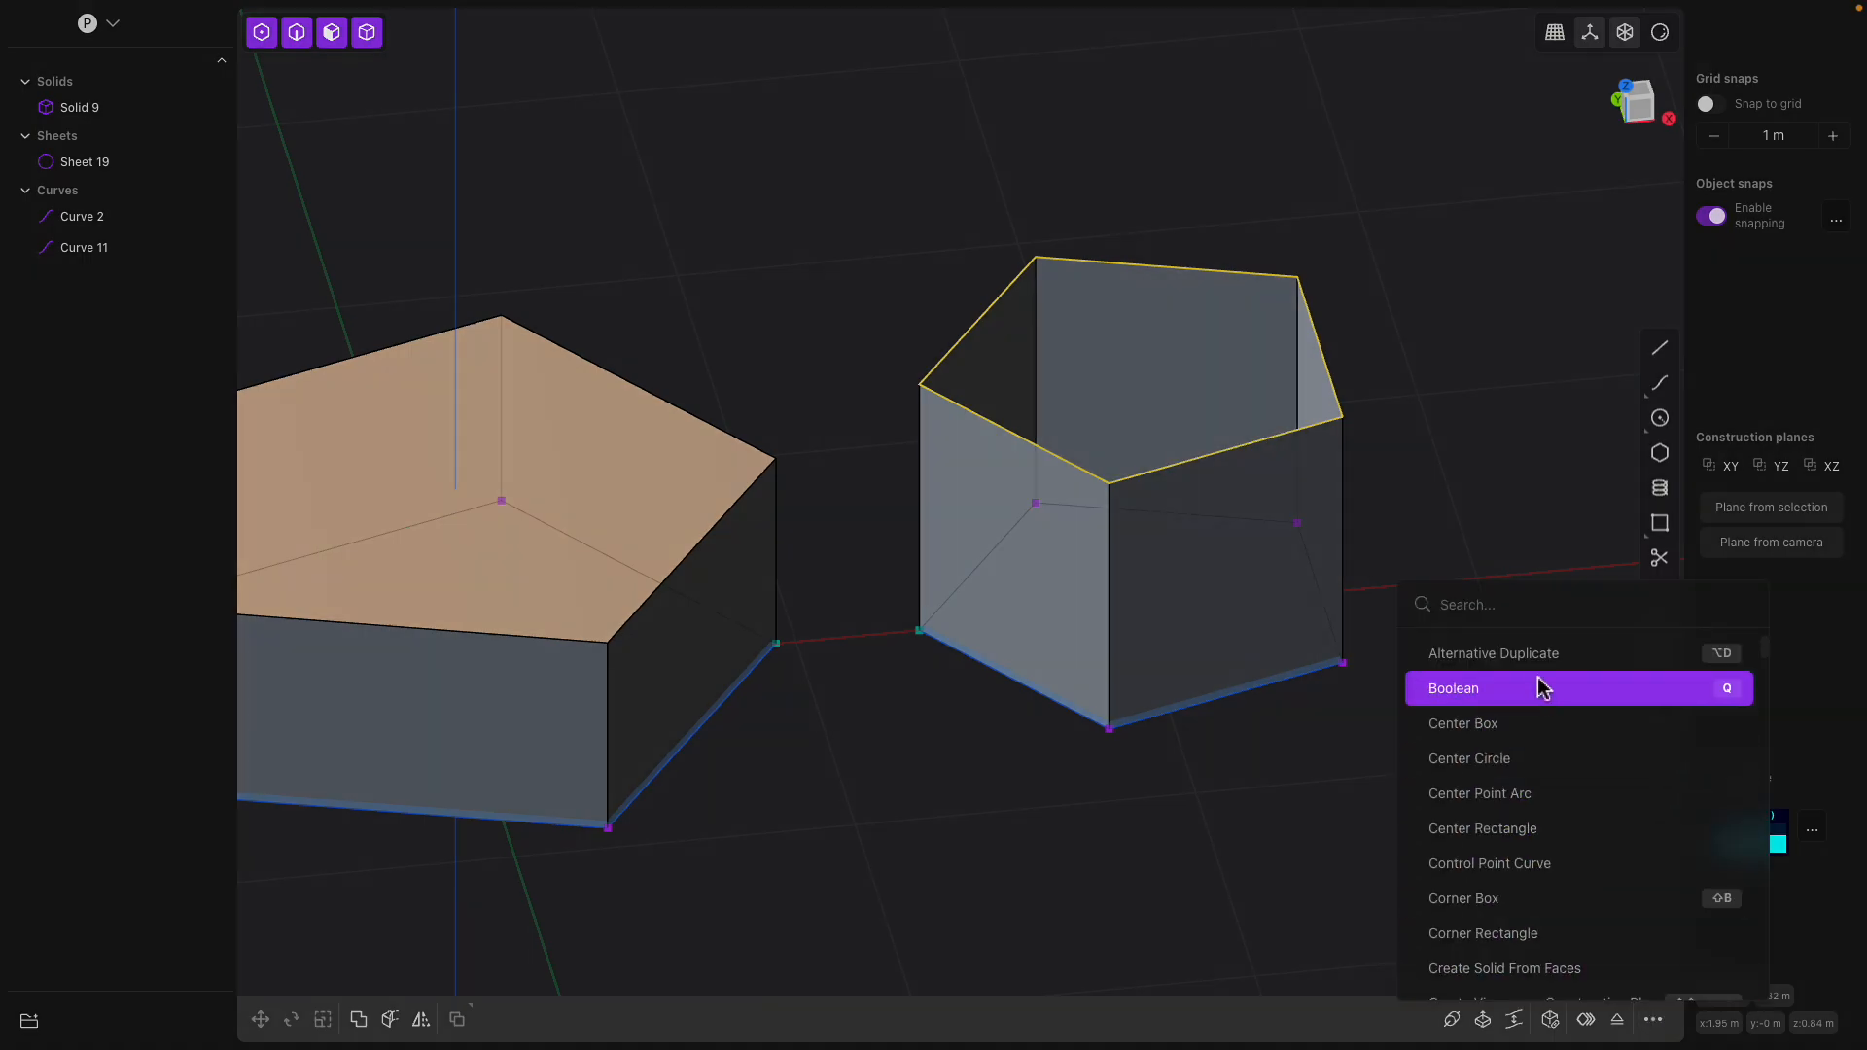
{"action": "type", "text": "face"}
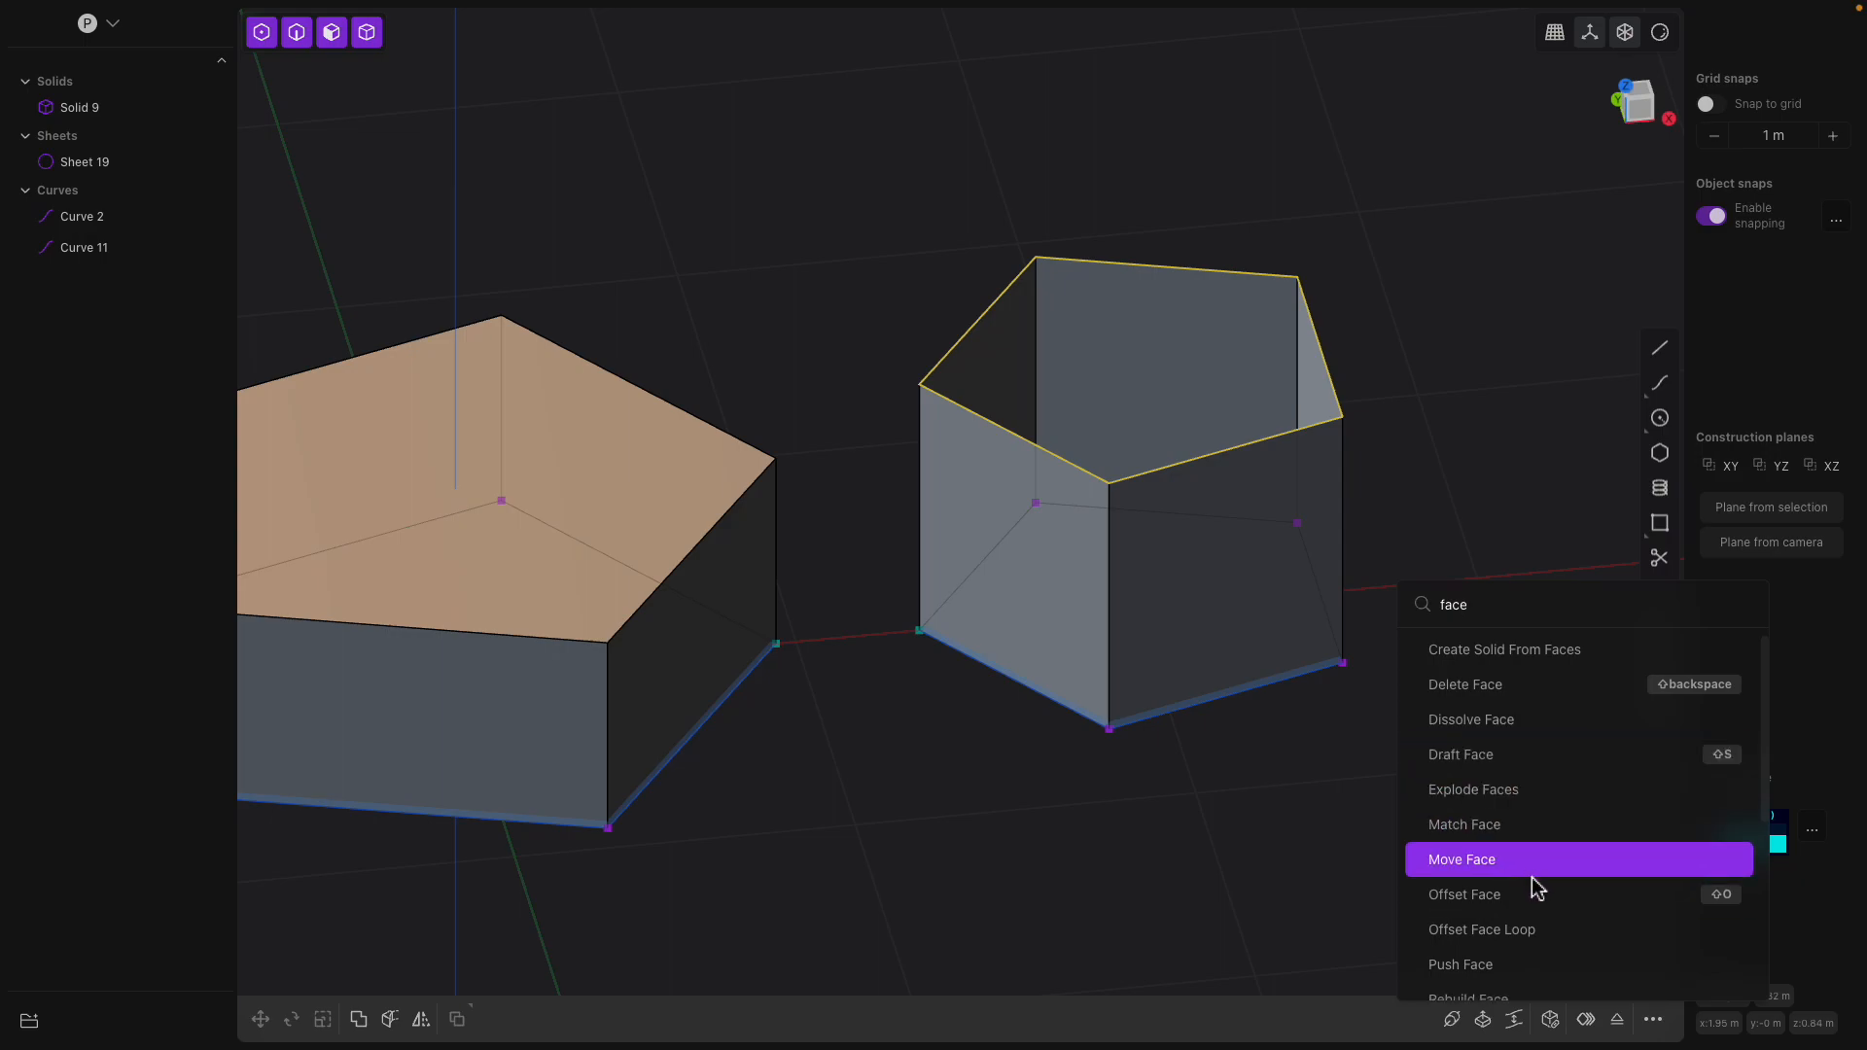
{"action": "scroll", "coordinate": [1535, 914], "scroll_direction": "down", "scroll_amount": 5}
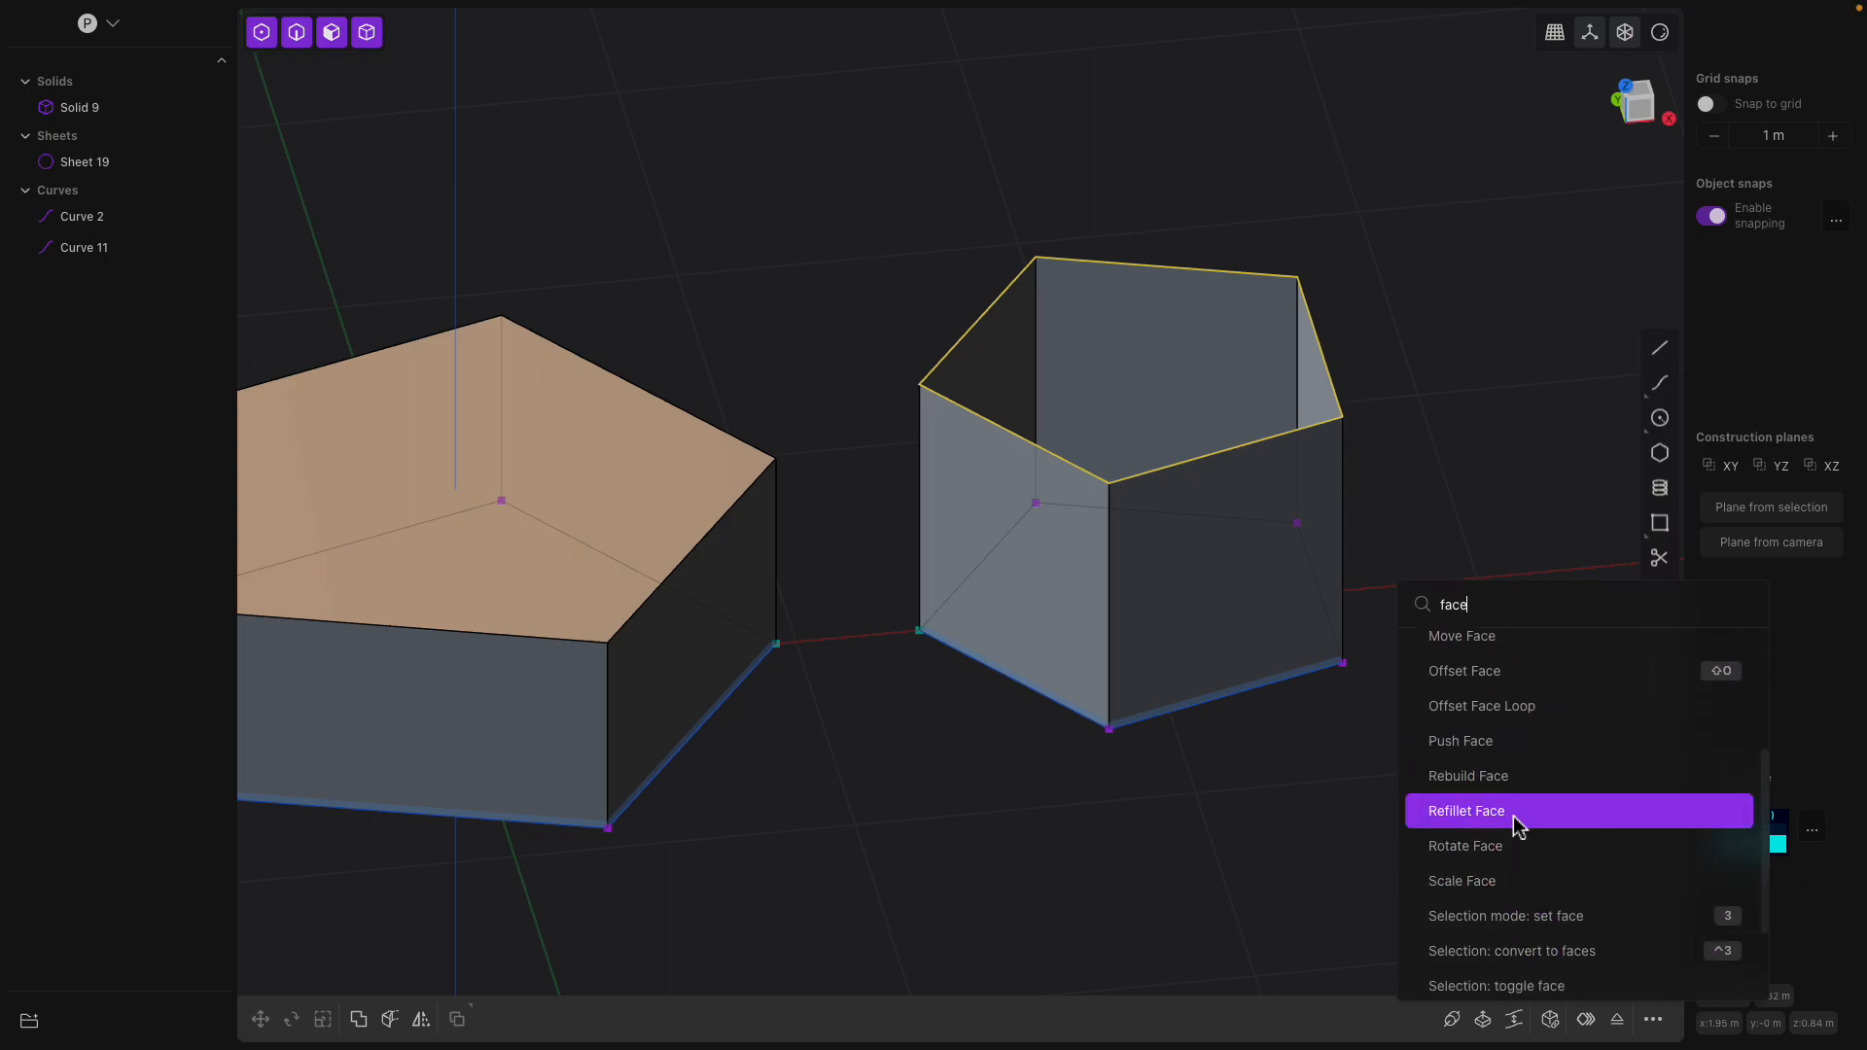
{"action": "left_click", "coordinate": [1514, 821]}
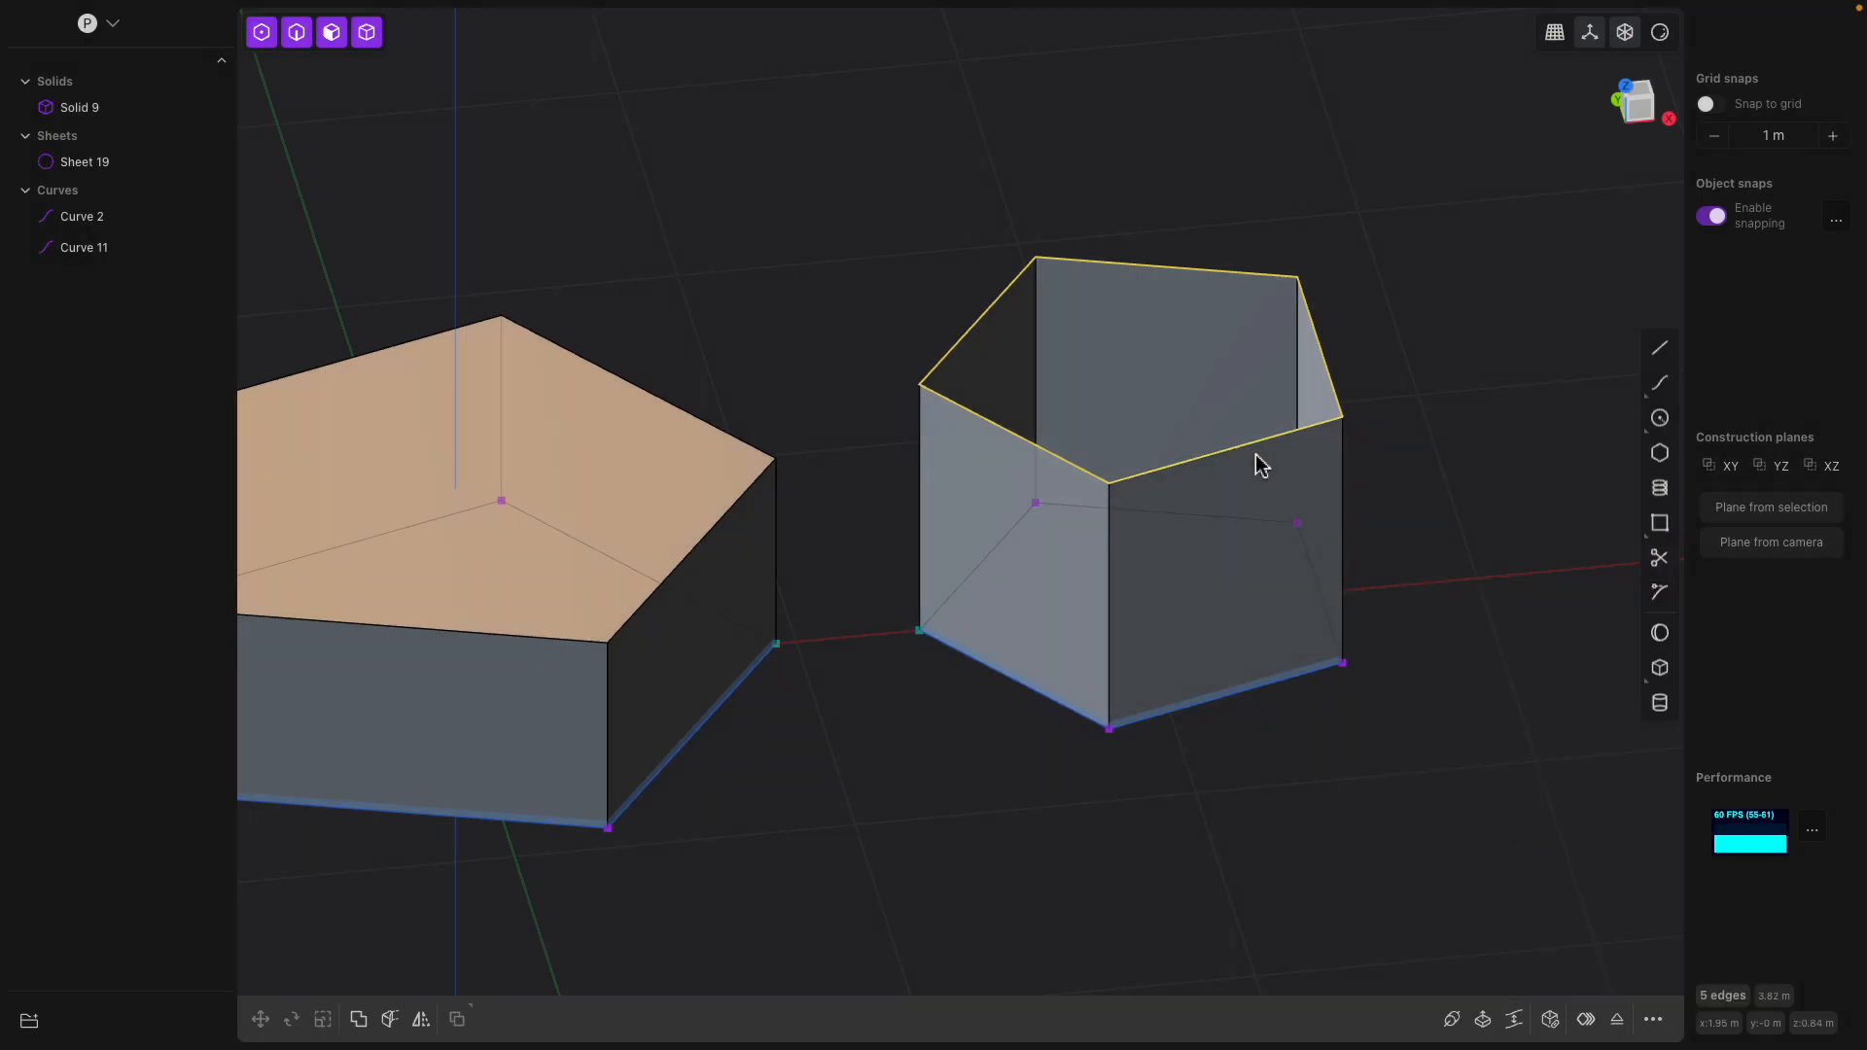
Try the Fillet command on the sheet's five selected top edges, then cancel it
{"action": "left_click", "coordinate": [1653, 1019]}
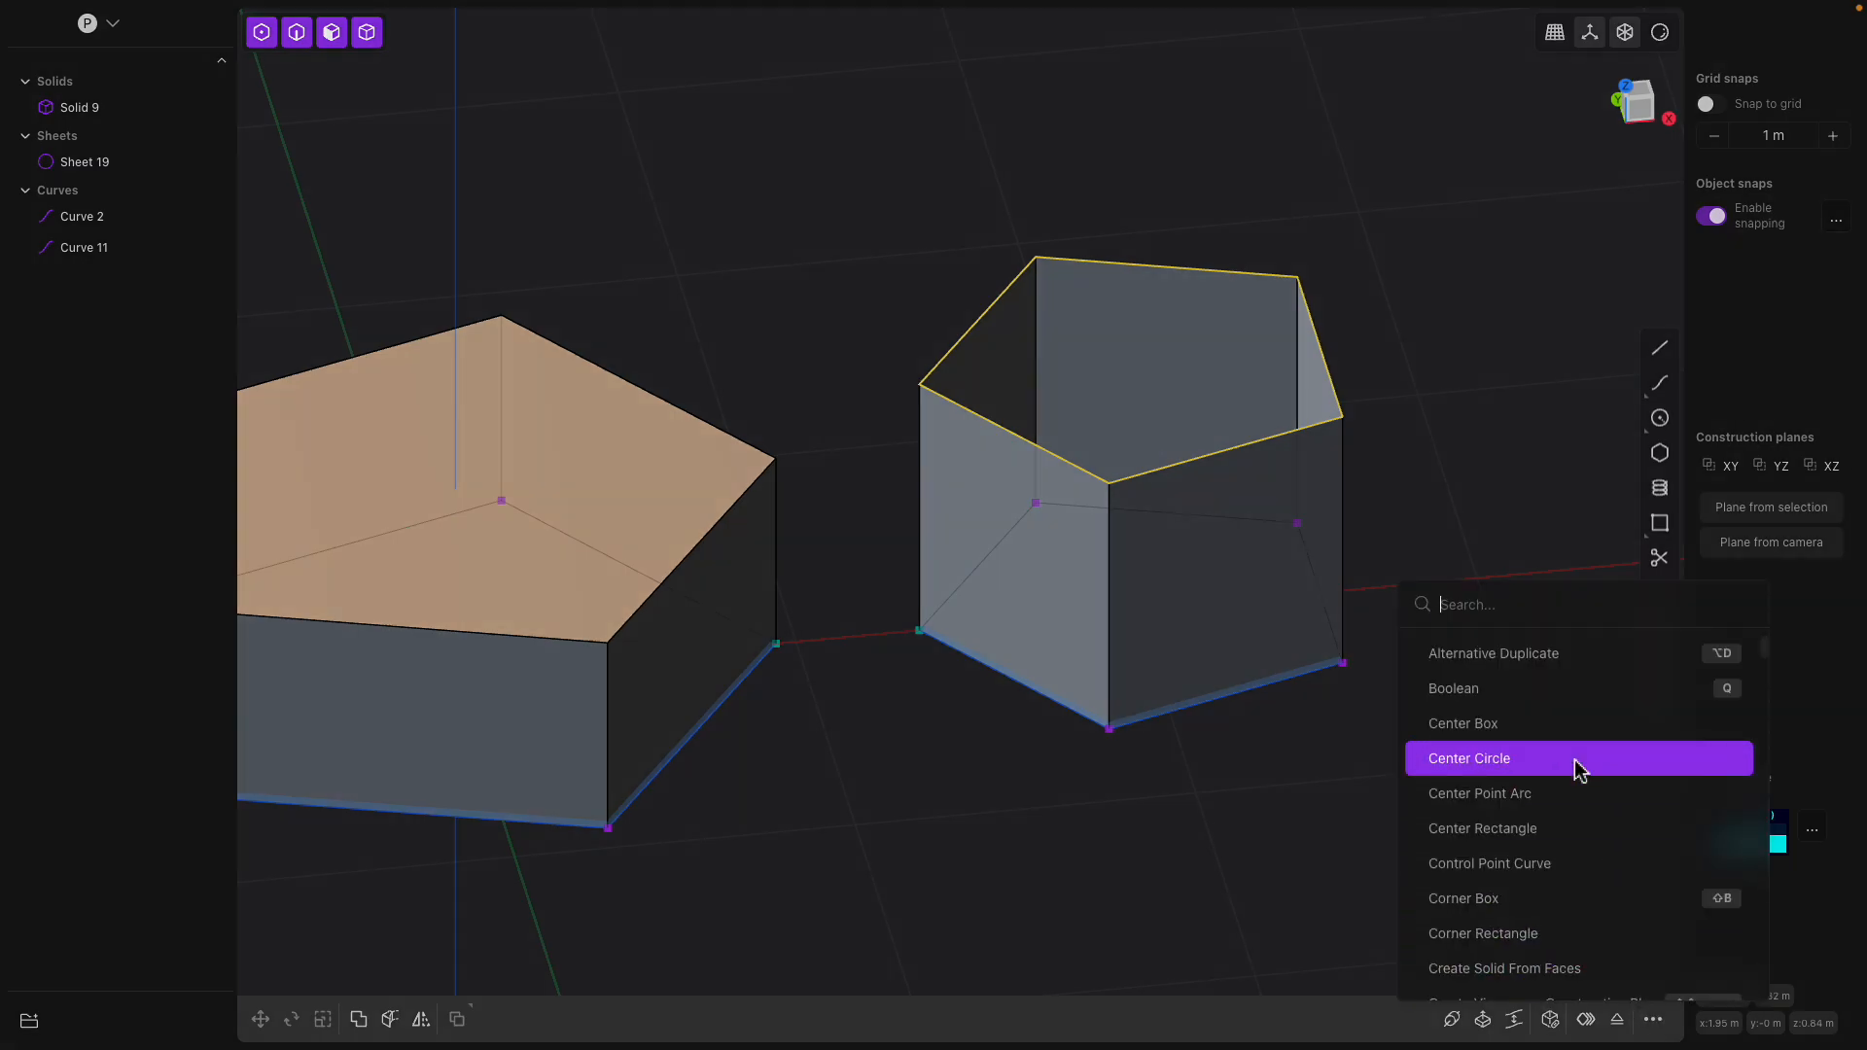
{"action": "type", "text": "fill"}
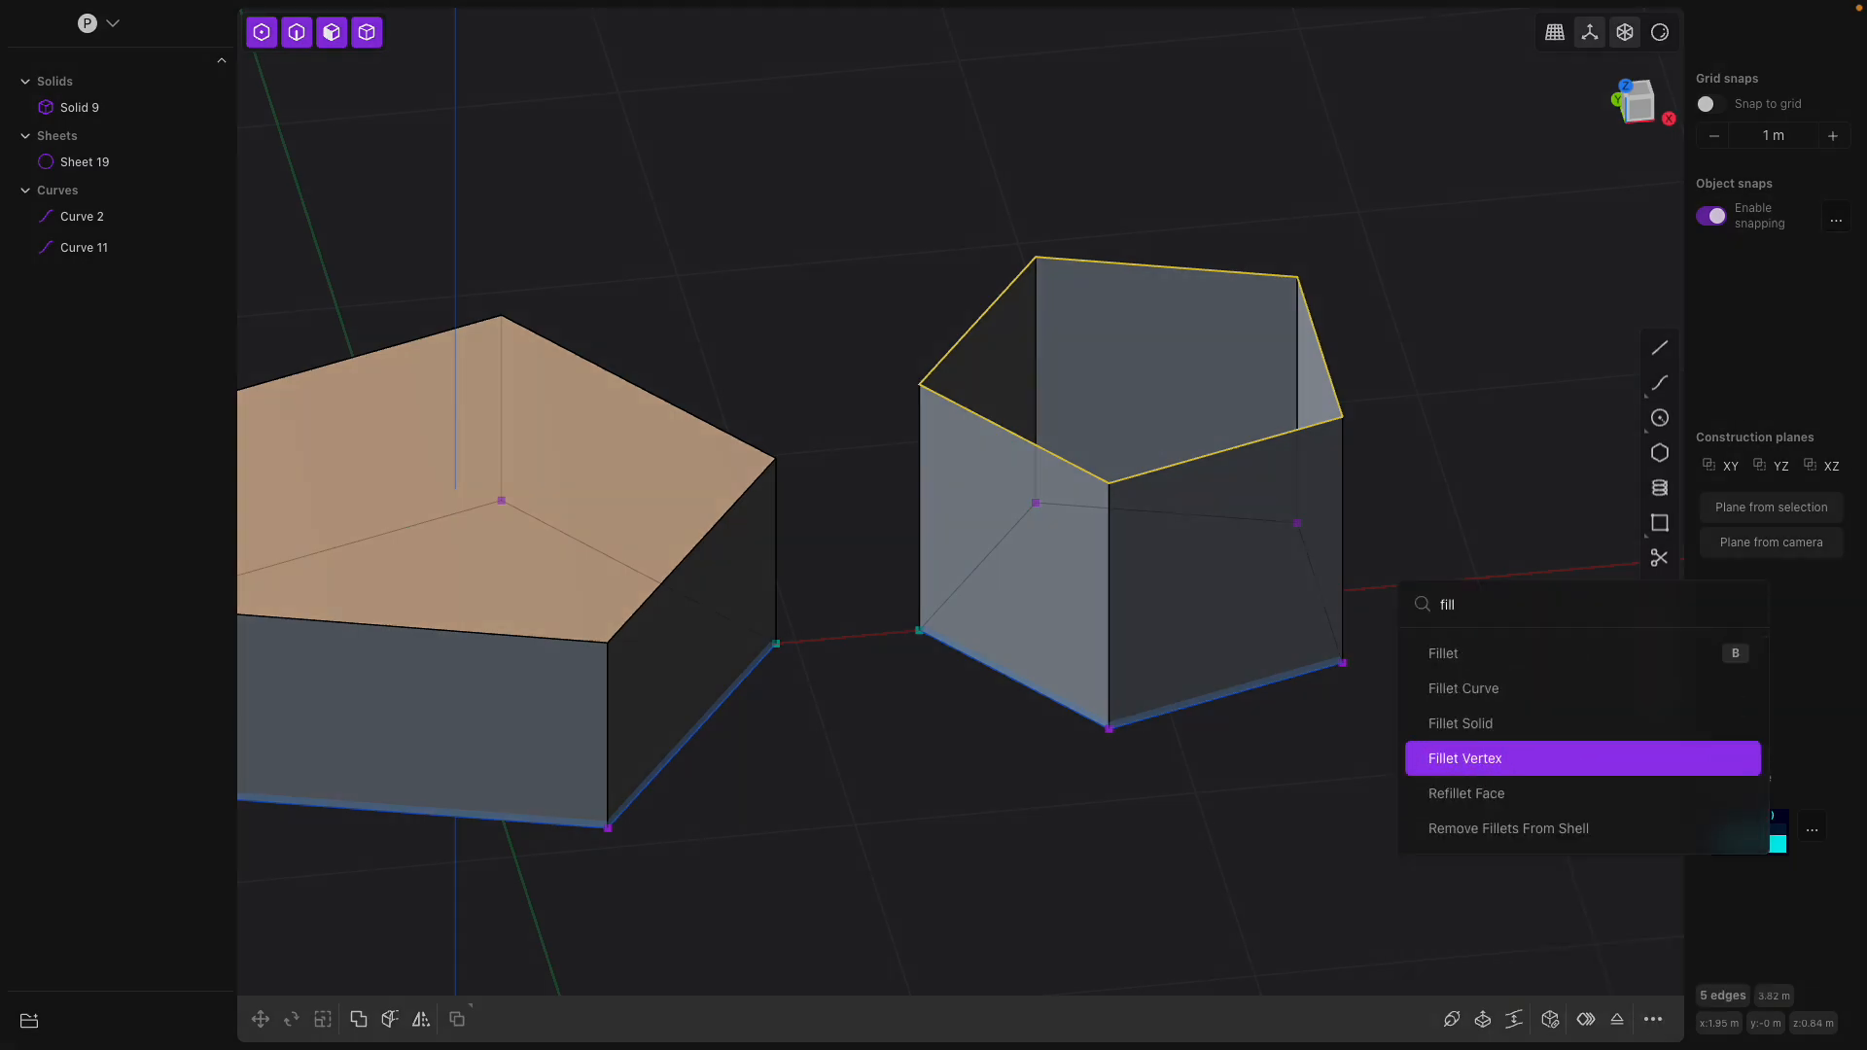
{"action": "left_click", "coordinate": [1493, 670]}
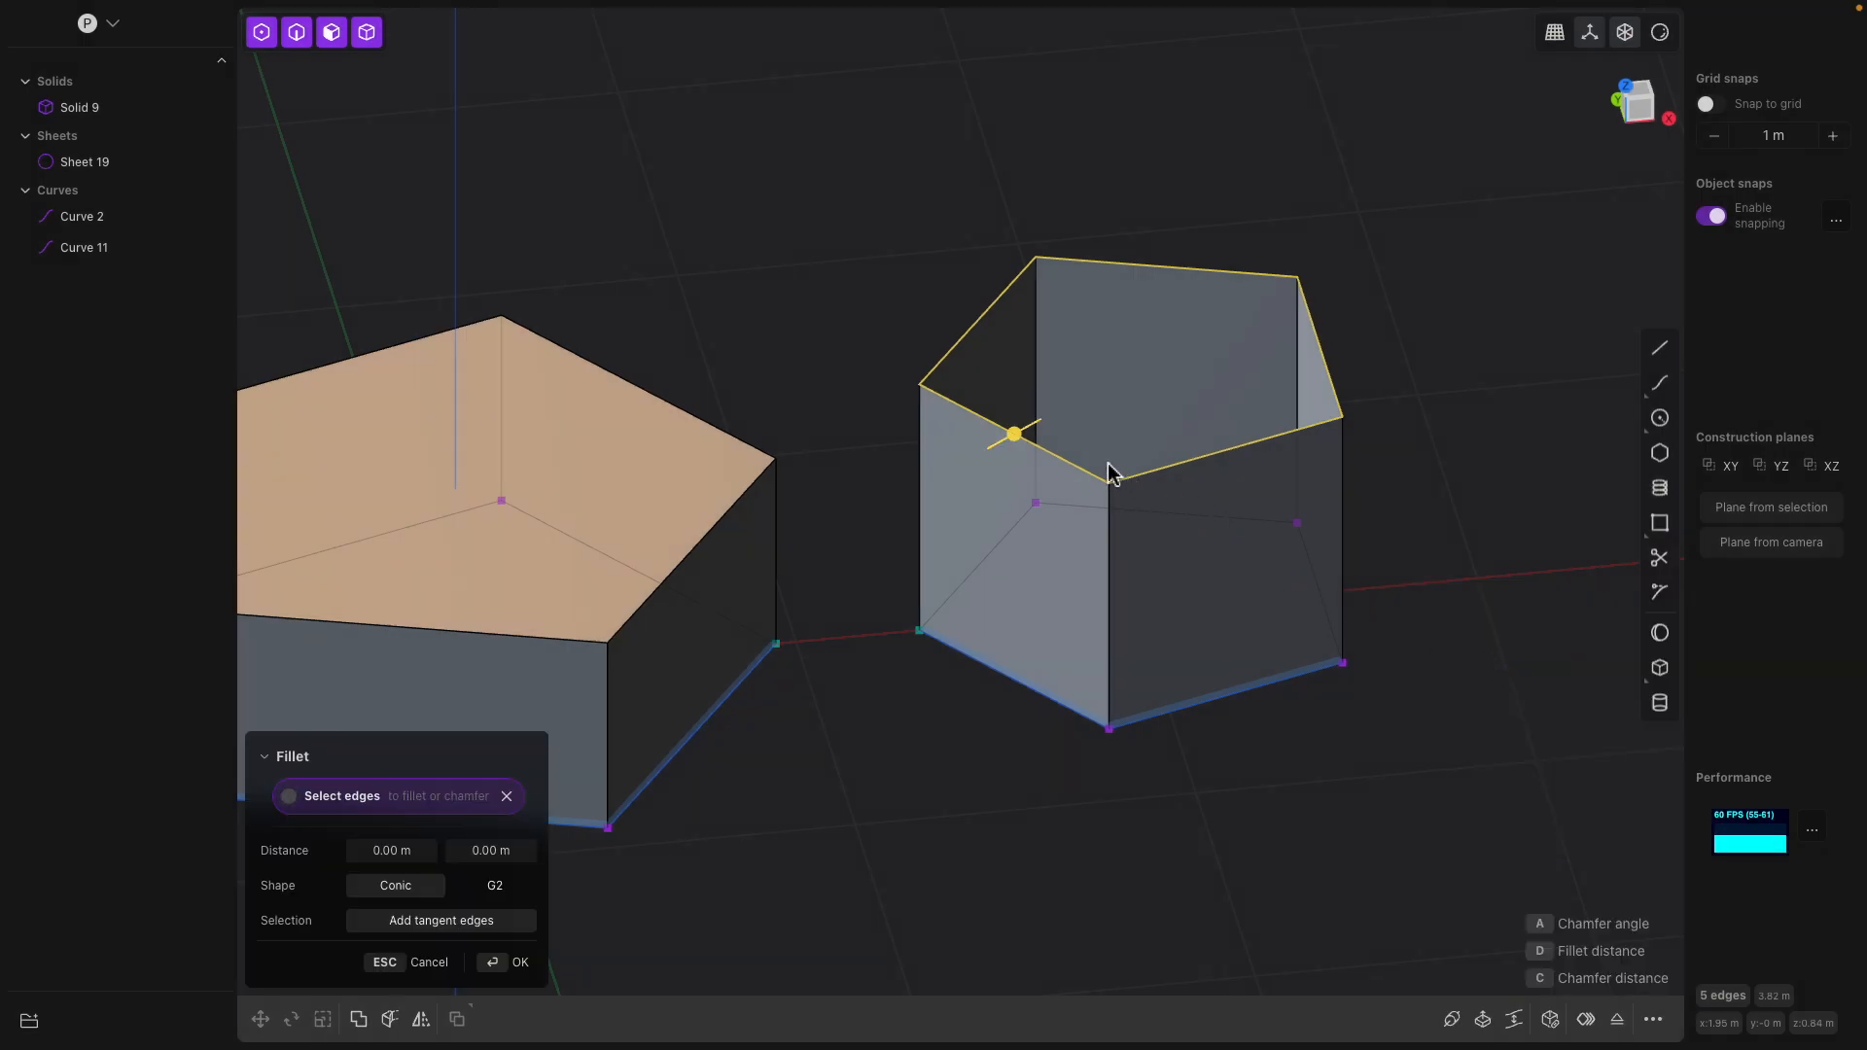
{"action": "left_click_drag", "start_coordinate": [1031, 436], "coordinate": [1082, 436]}
{"action": "middle_click_drag", "start_coordinate": [1084, 445], "coordinate": [1036, 447]}
{"action": "key", "text": "Escape"}
Patch the open top of the pentagonal sheet from its five top edges, using the Nonsmooth fill preference and Quality faces
{"action": "middle_click_drag", "start_coordinate": [1053, 300], "coordinate": [1140, 342]}
{"action": "left_click", "coordinate": [1018, 313]}
{"action": "left_click", "coordinate": [1127, 252], "text": "shift"}
{"action": "left_click", "coordinate": [1324, 352], "text": "shift"}
{"action": "left_click", "coordinate": [1295, 439], "text": "shift"}
{"action": "left_click", "coordinate": [1056, 465], "text": "shift"}
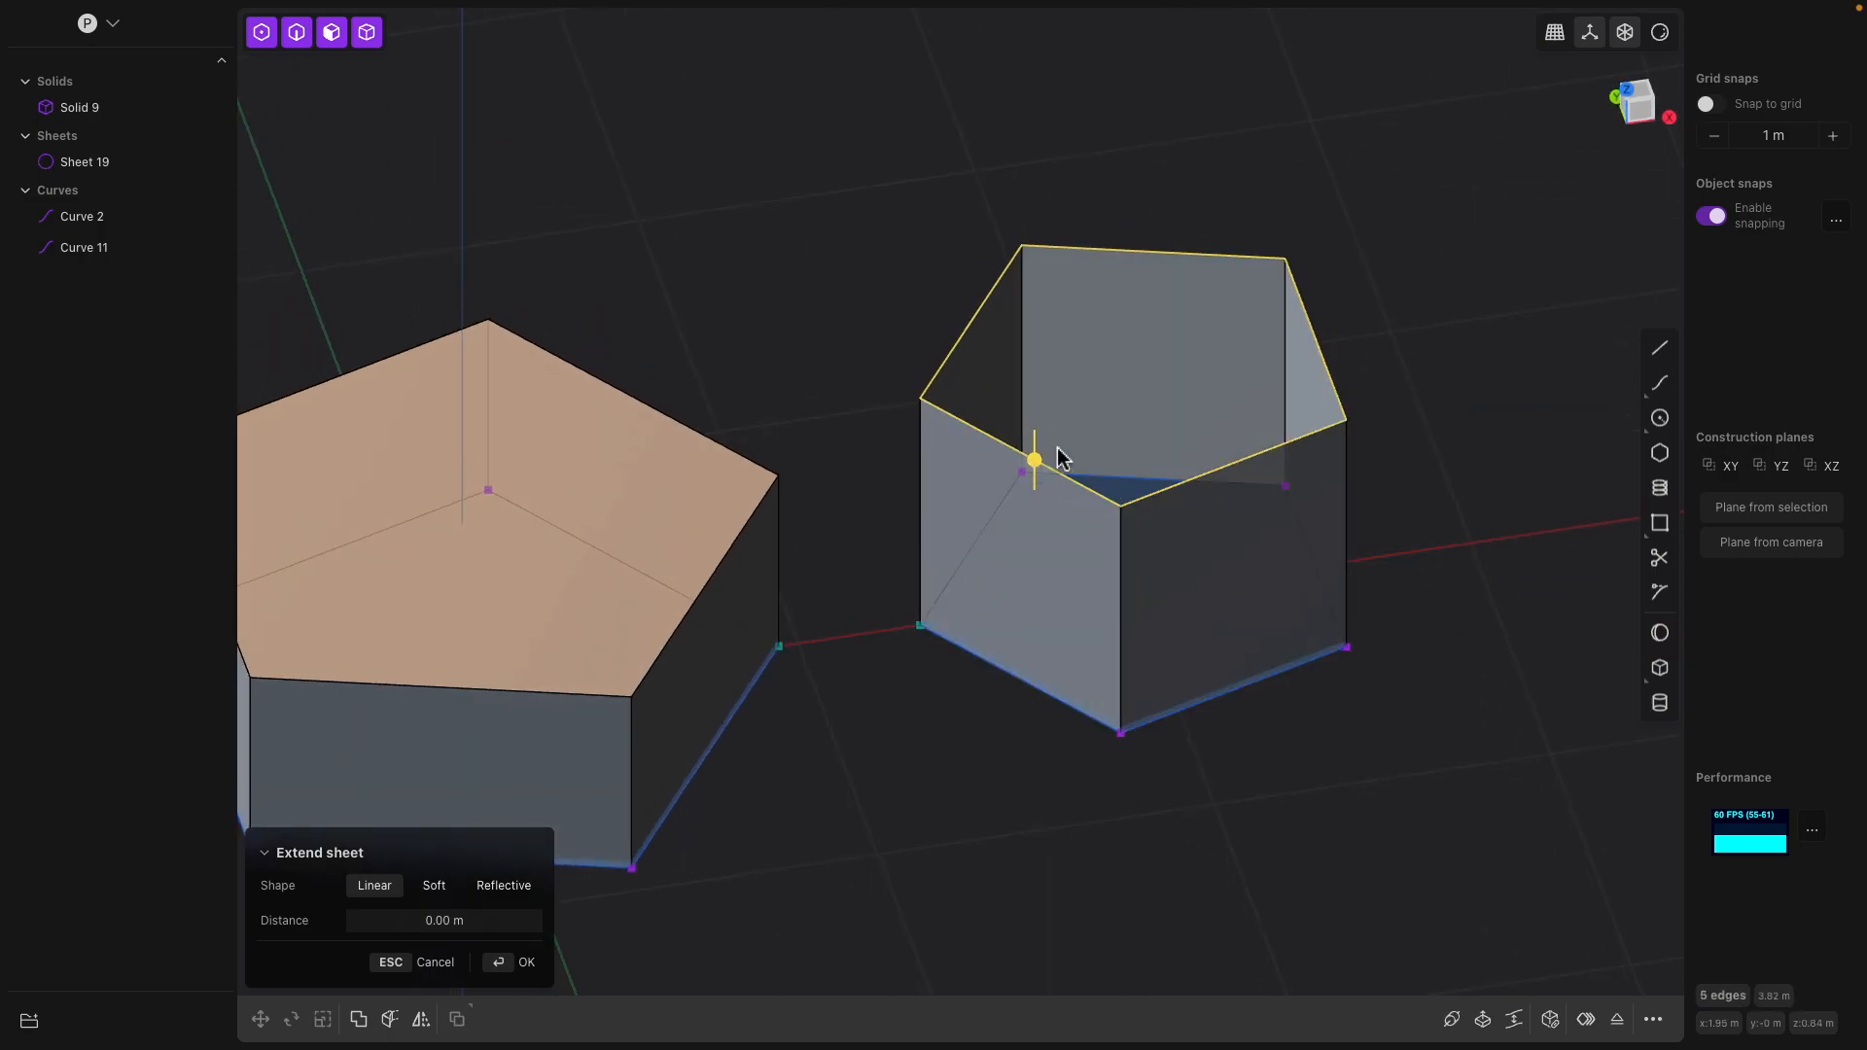
{"action": "middle_click_drag", "start_coordinate": [1107, 355], "coordinate": [1141, 417], "text": "shift"}
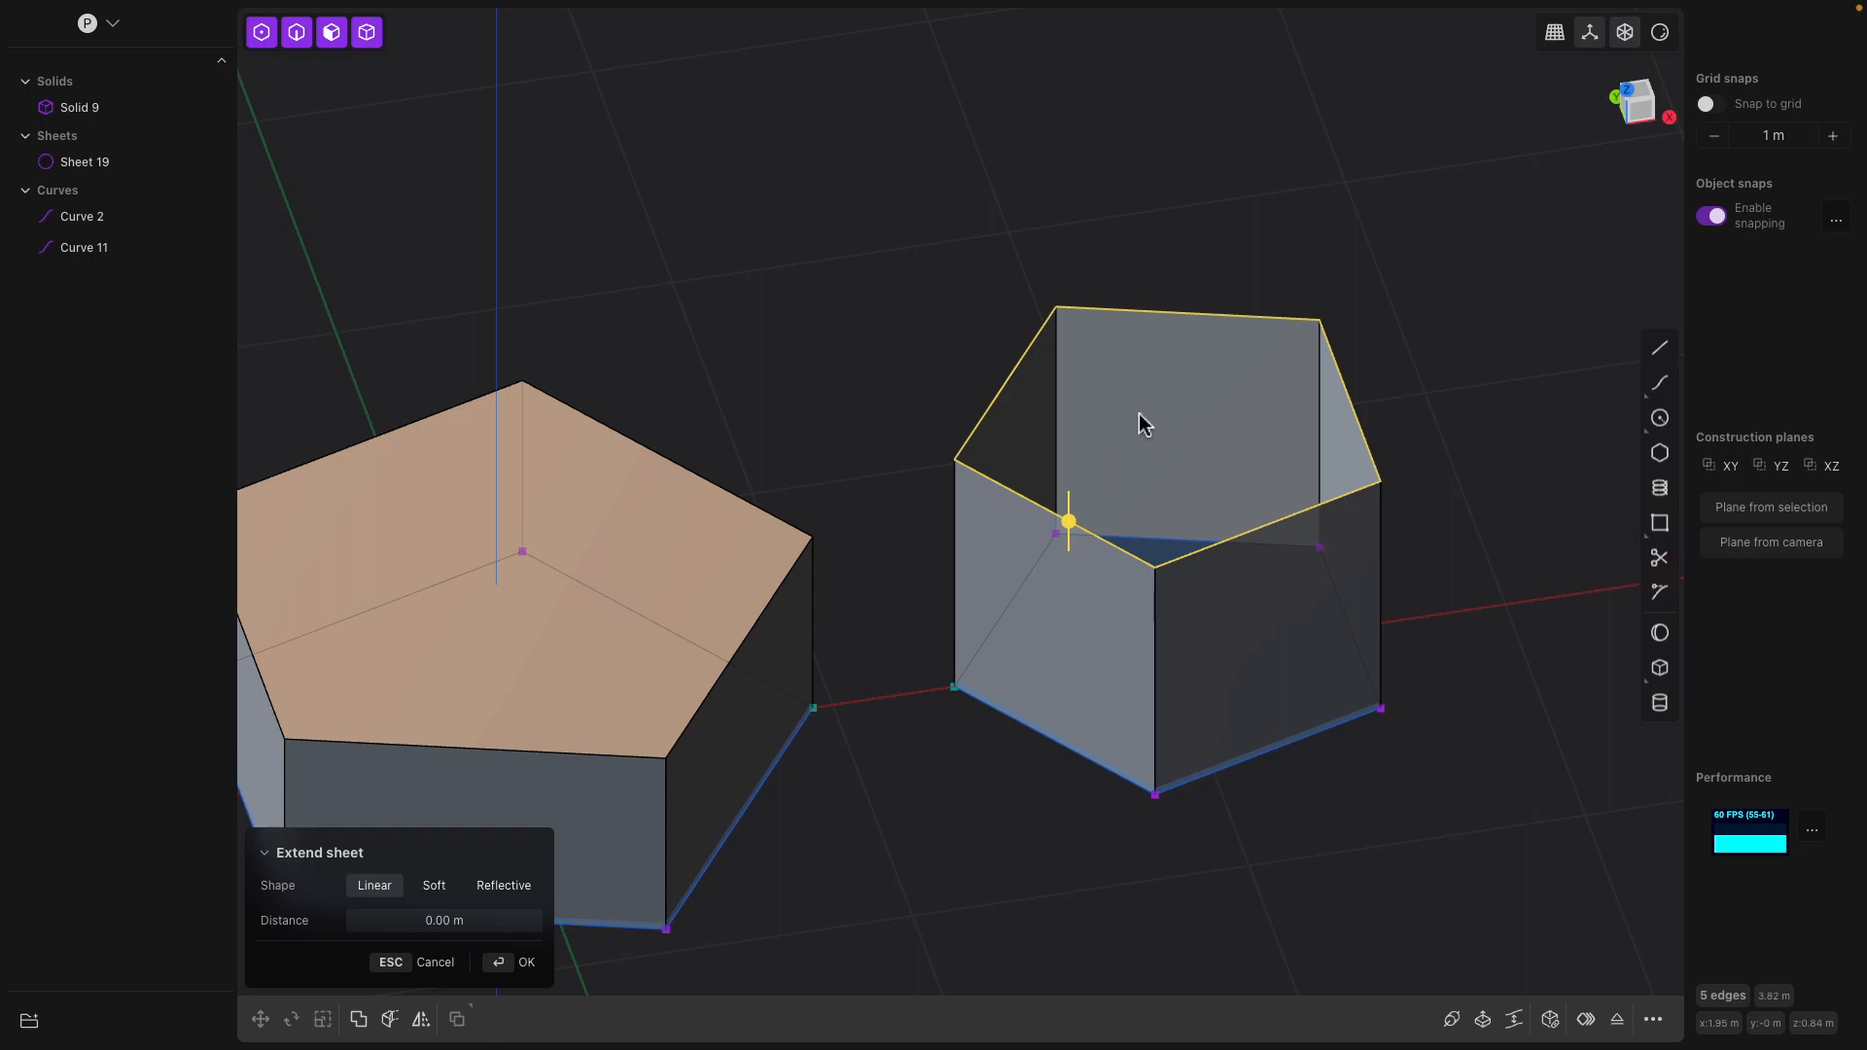
{"action": "left_click", "coordinate": [1550, 1020]}
{"action": "middle_click_drag", "start_coordinate": [1211, 693], "coordinate": [1247, 559]}
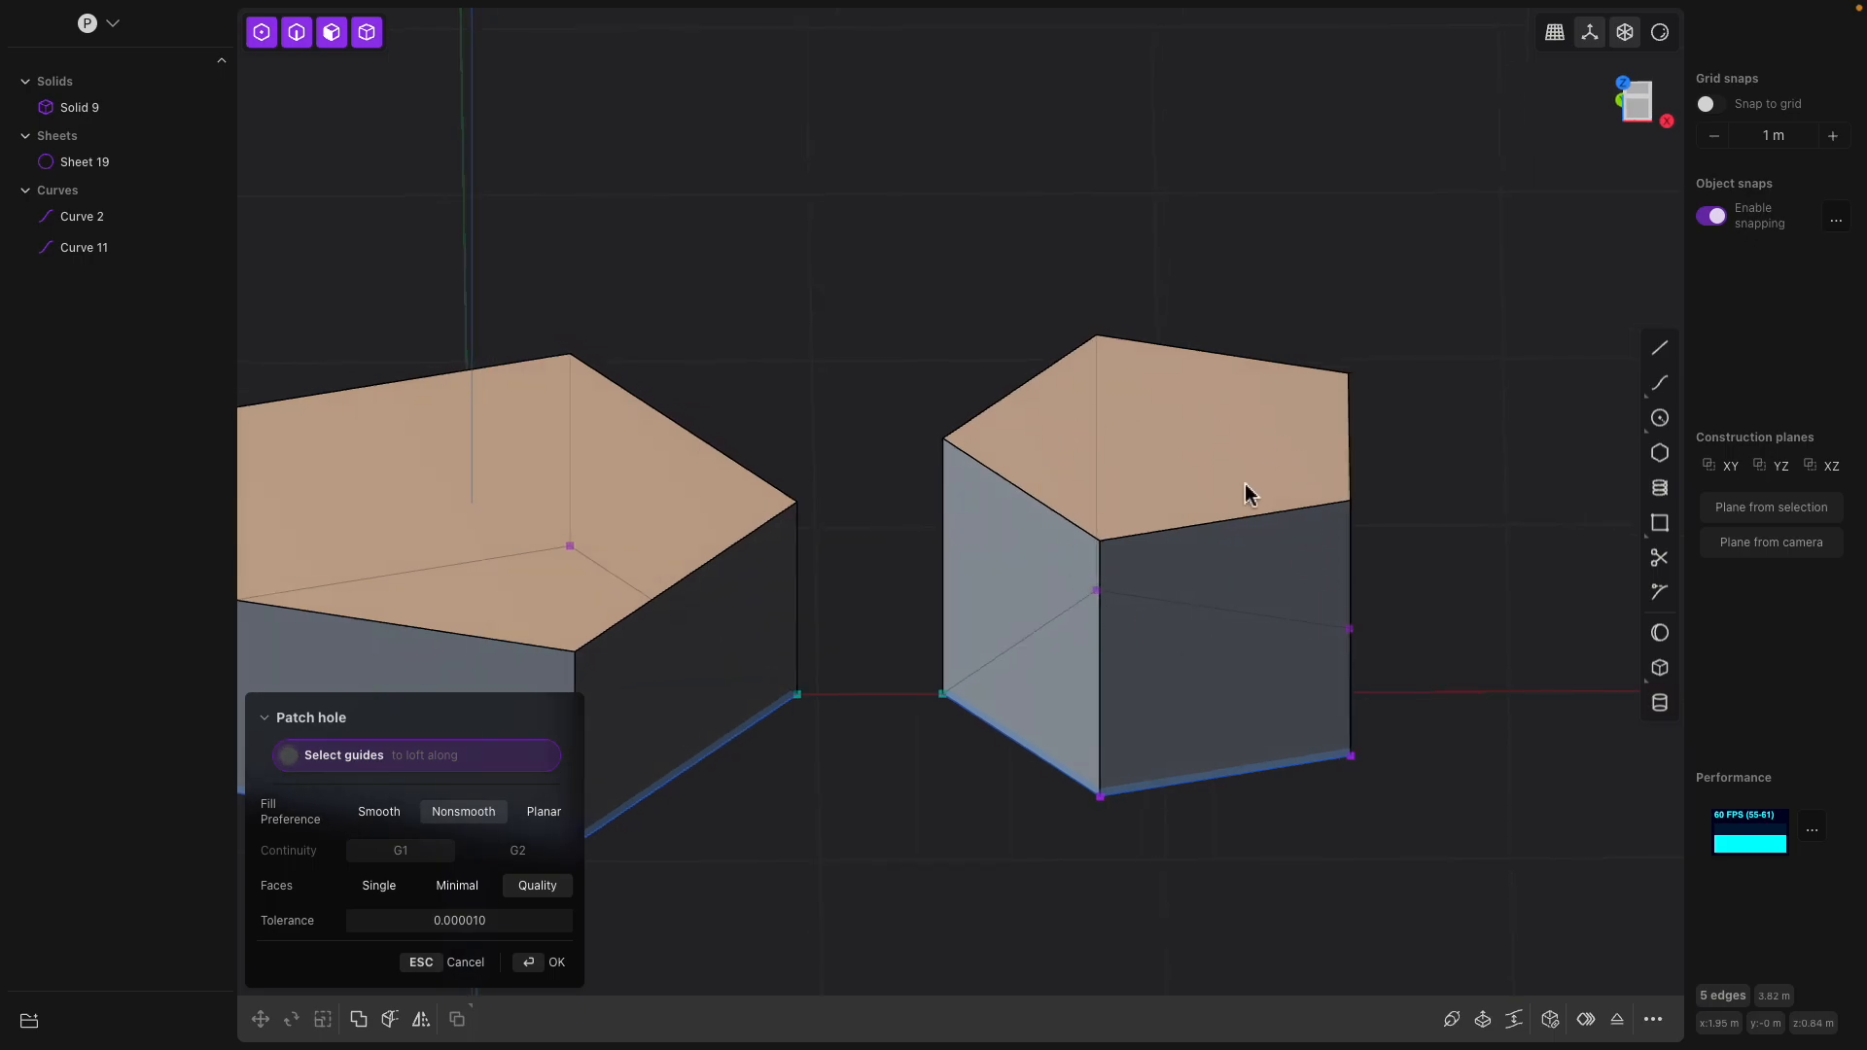
{"action": "middle_click_drag", "start_coordinate": [1241, 483], "coordinate": [1230, 441]}
{"action": "middle_click_drag", "start_coordinate": [1179, 571], "coordinate": [1170, 421]}
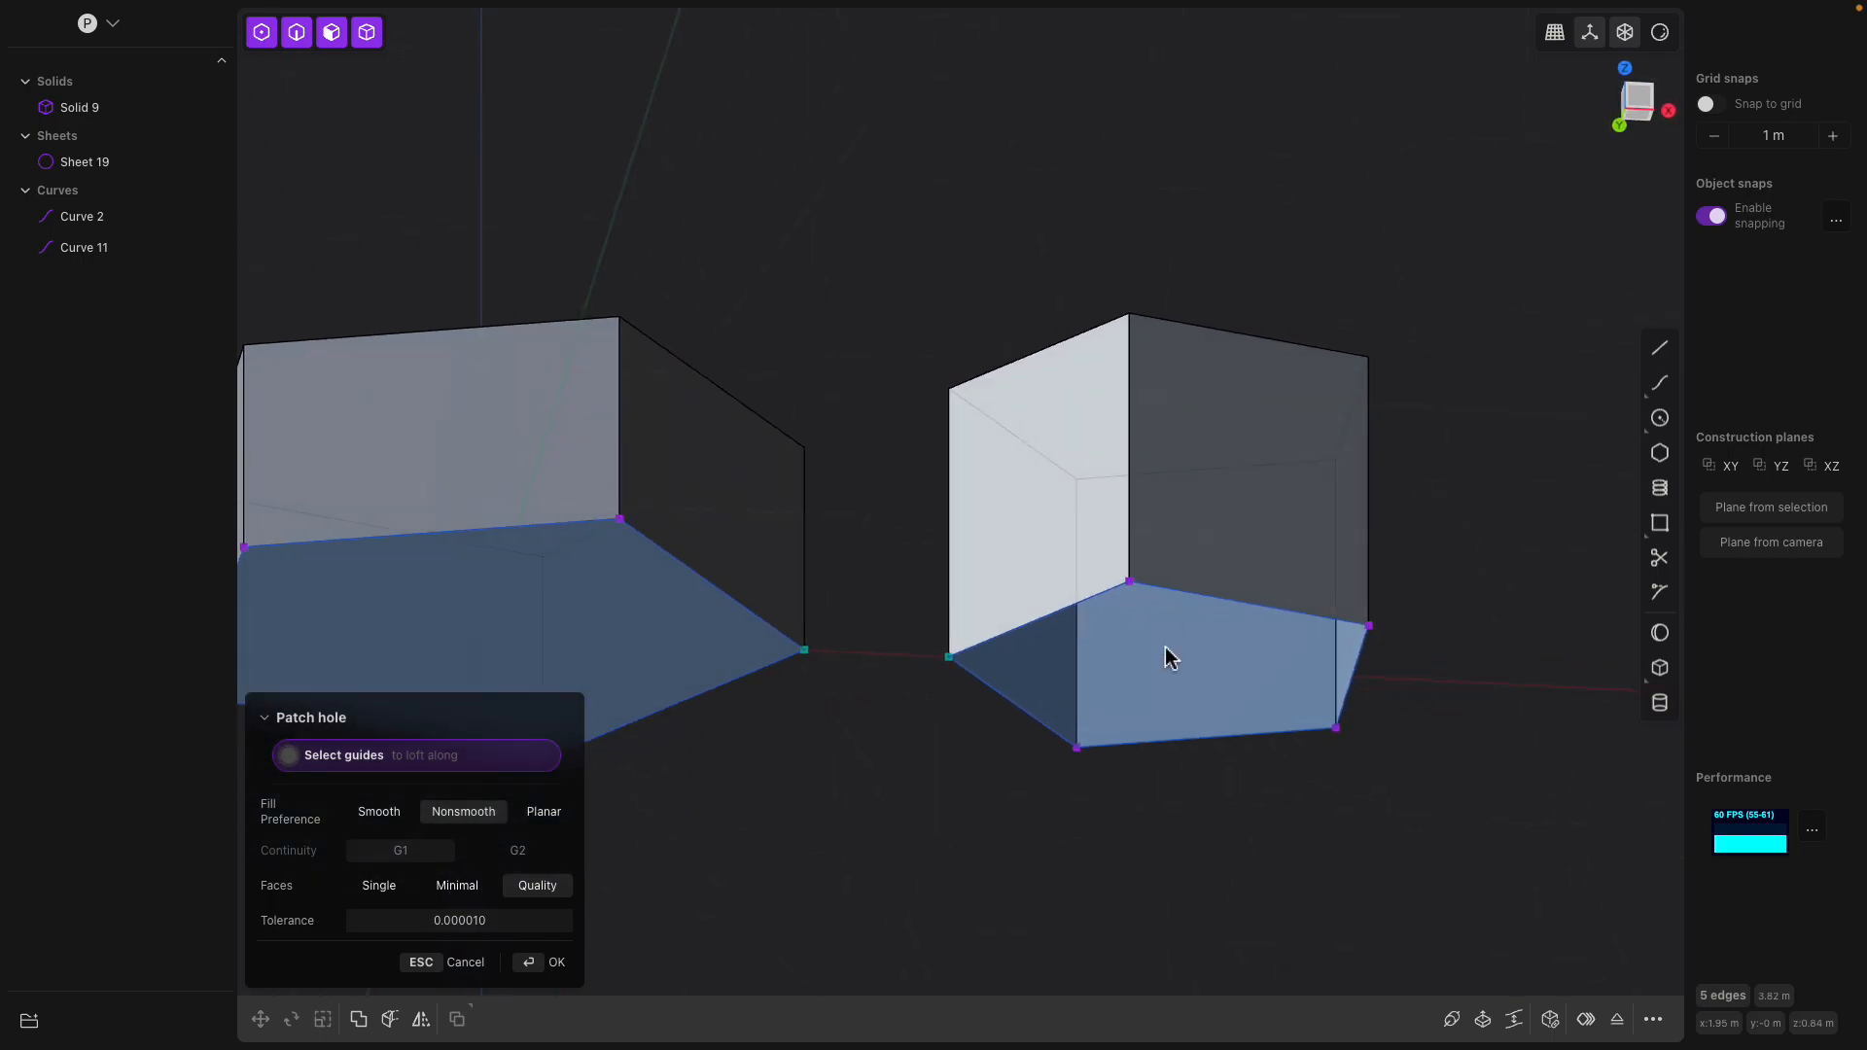
{"action": "middle_click_drag", "start_coordinate": [1169, 658], "coordinate": [1180, 691]}
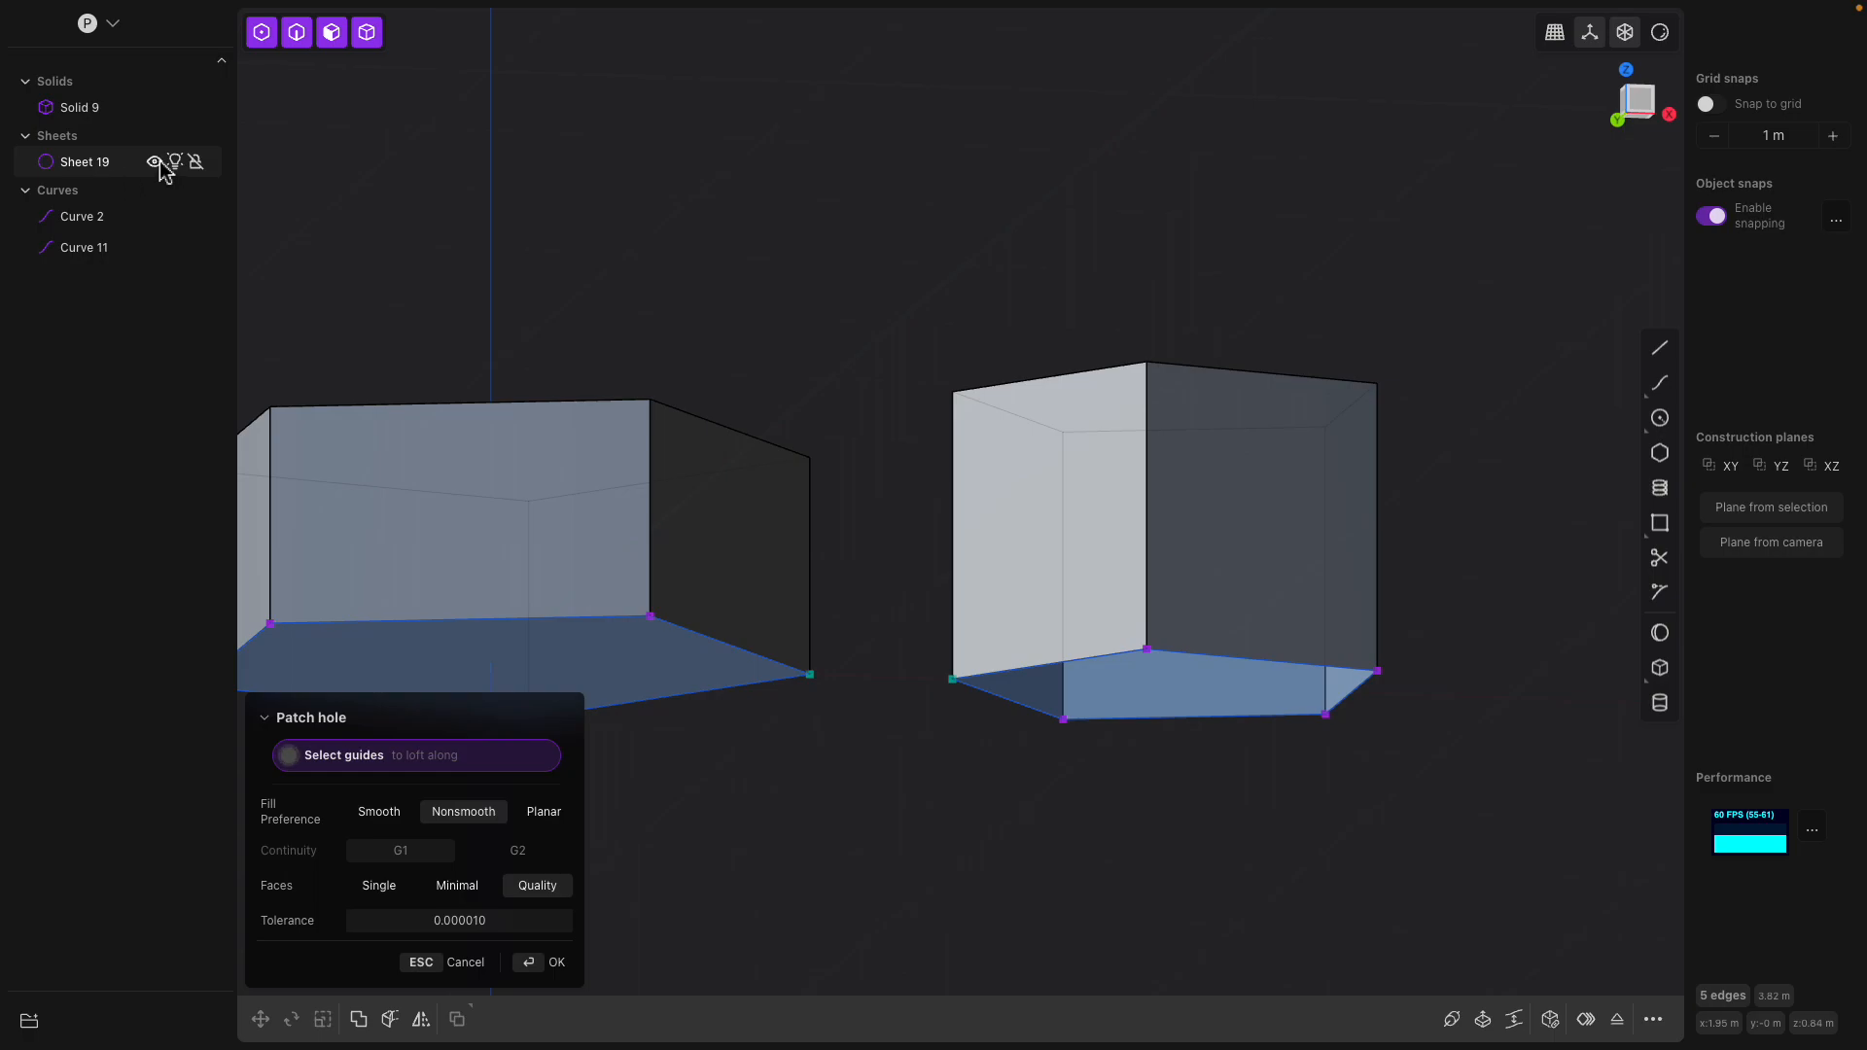
{"action": "left_click", "coordinate": [160, 163]}
{"action": "left_click", "coordinate": [161, 163]}
{"action": "left_click", "coordinate": [160, 163]}
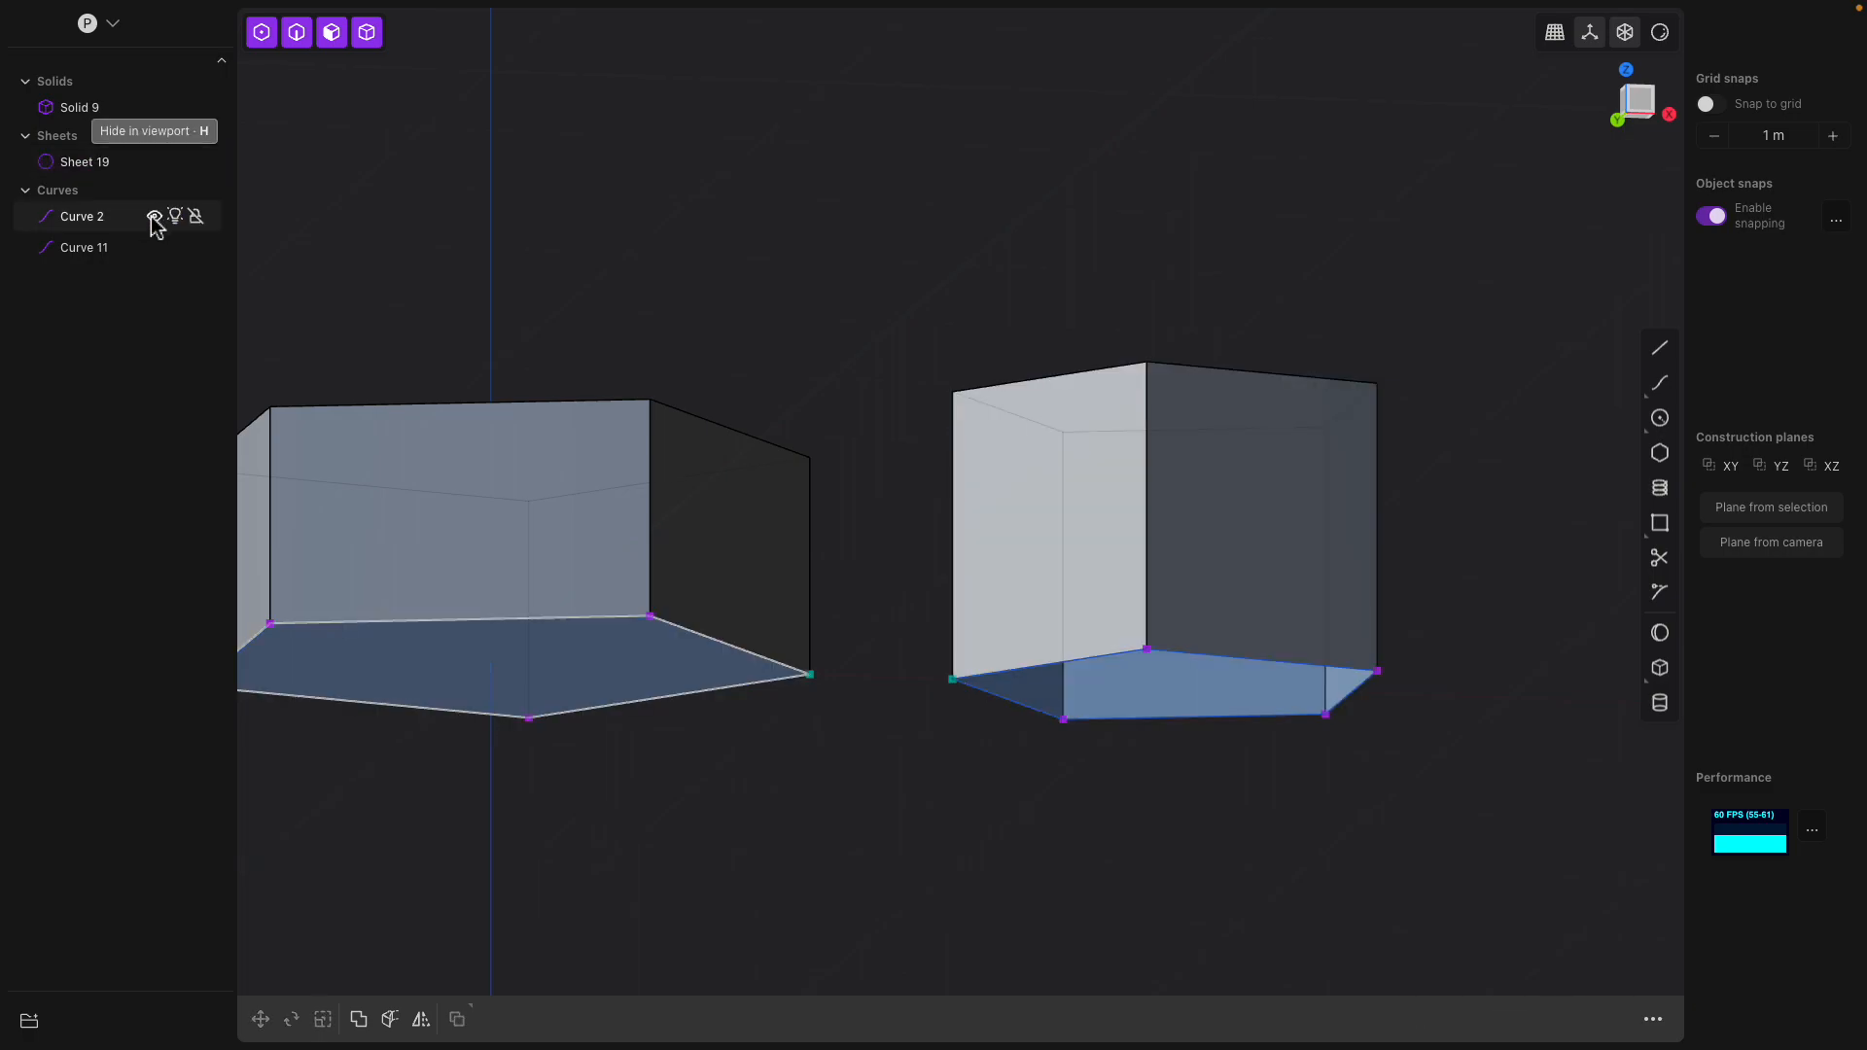
Hide both pentagon curves, Curve 2 and Curve 11, in the viewport
{"action": "left_click", "coordinate": [155, 216]}
{"action": "left_click", "coordinate": [156, 247]}
{"action": "middle_click_drag", "start_coordinate": [1089, 437], "coordinate": [1101, 518]}
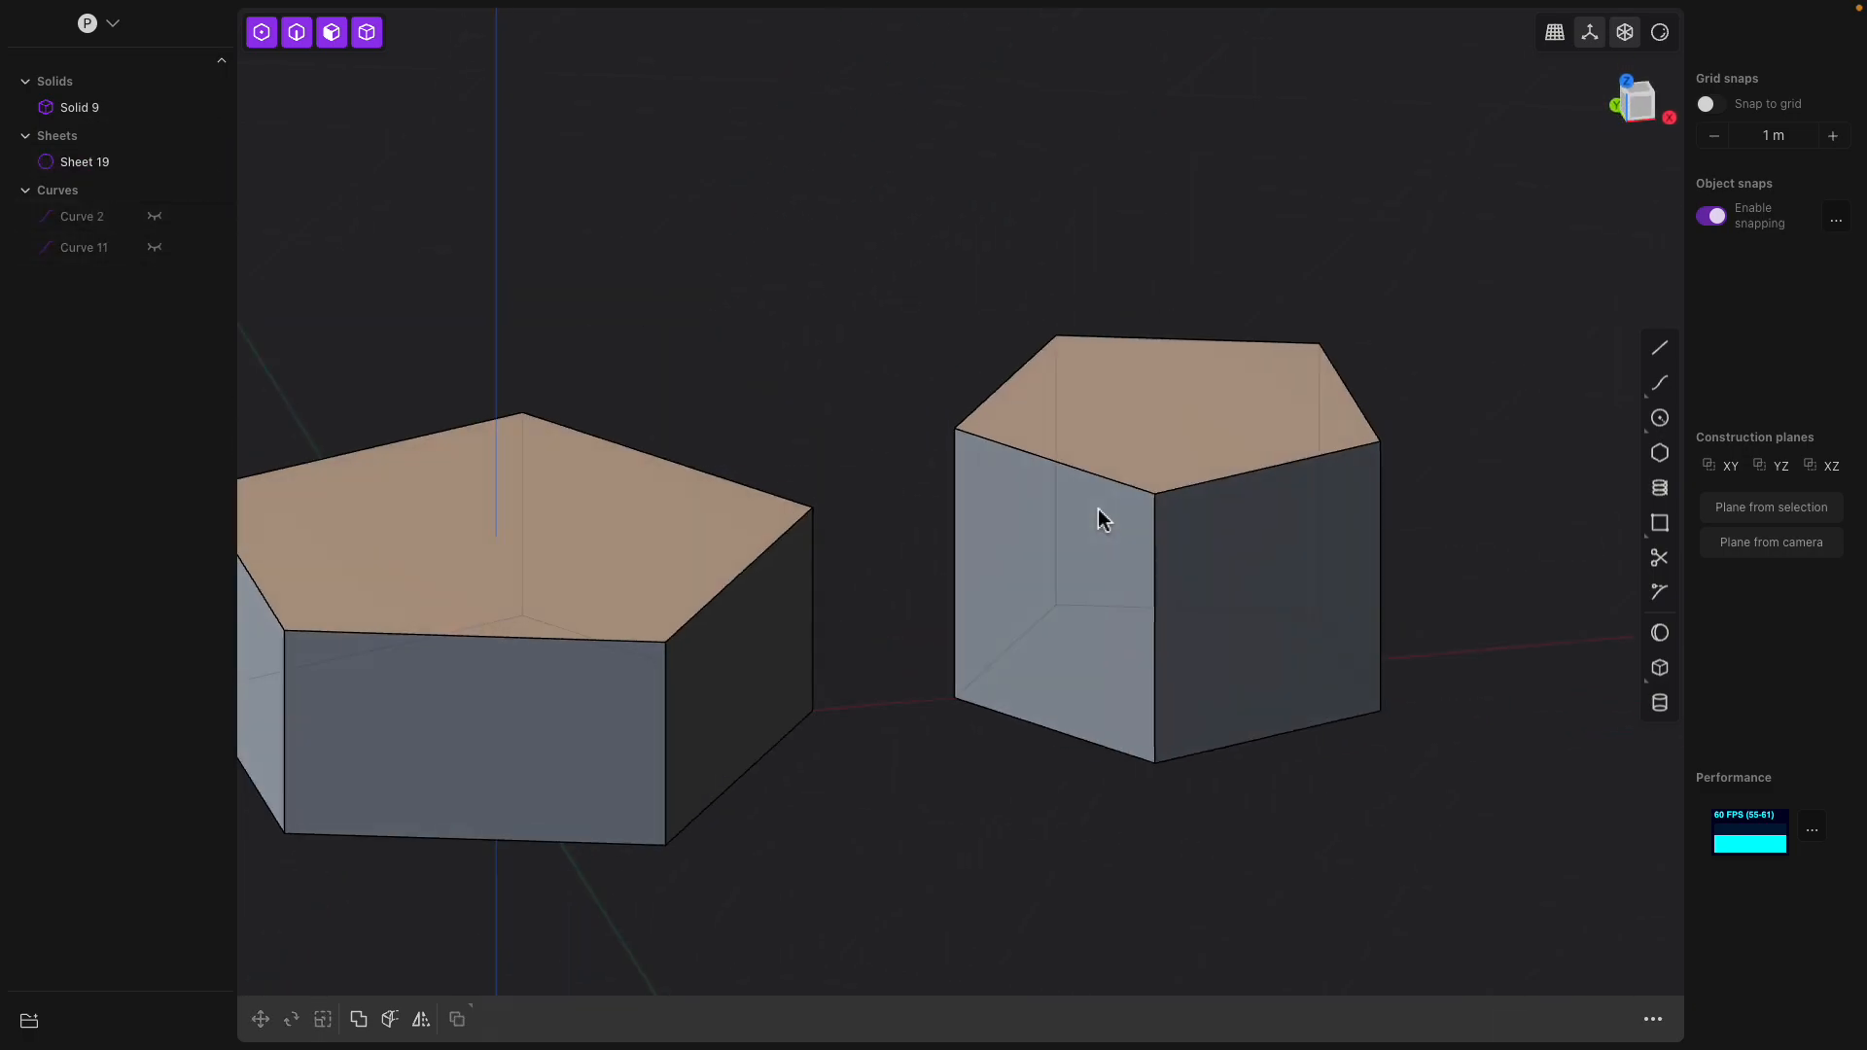
Patch the open underside of the pentagonal sheet from its five bottom edges to close it into a solid
{"action": "middle_click_drag", "start_coordinate": [1170, 424], "coordinate": [1146, 341]}
{"action": "left_click", "coordinate": [1200, 446]}
{"action": "middle_click_drag", "start_coordinate": [1181, 682], "coordinate": [1188, 684]}
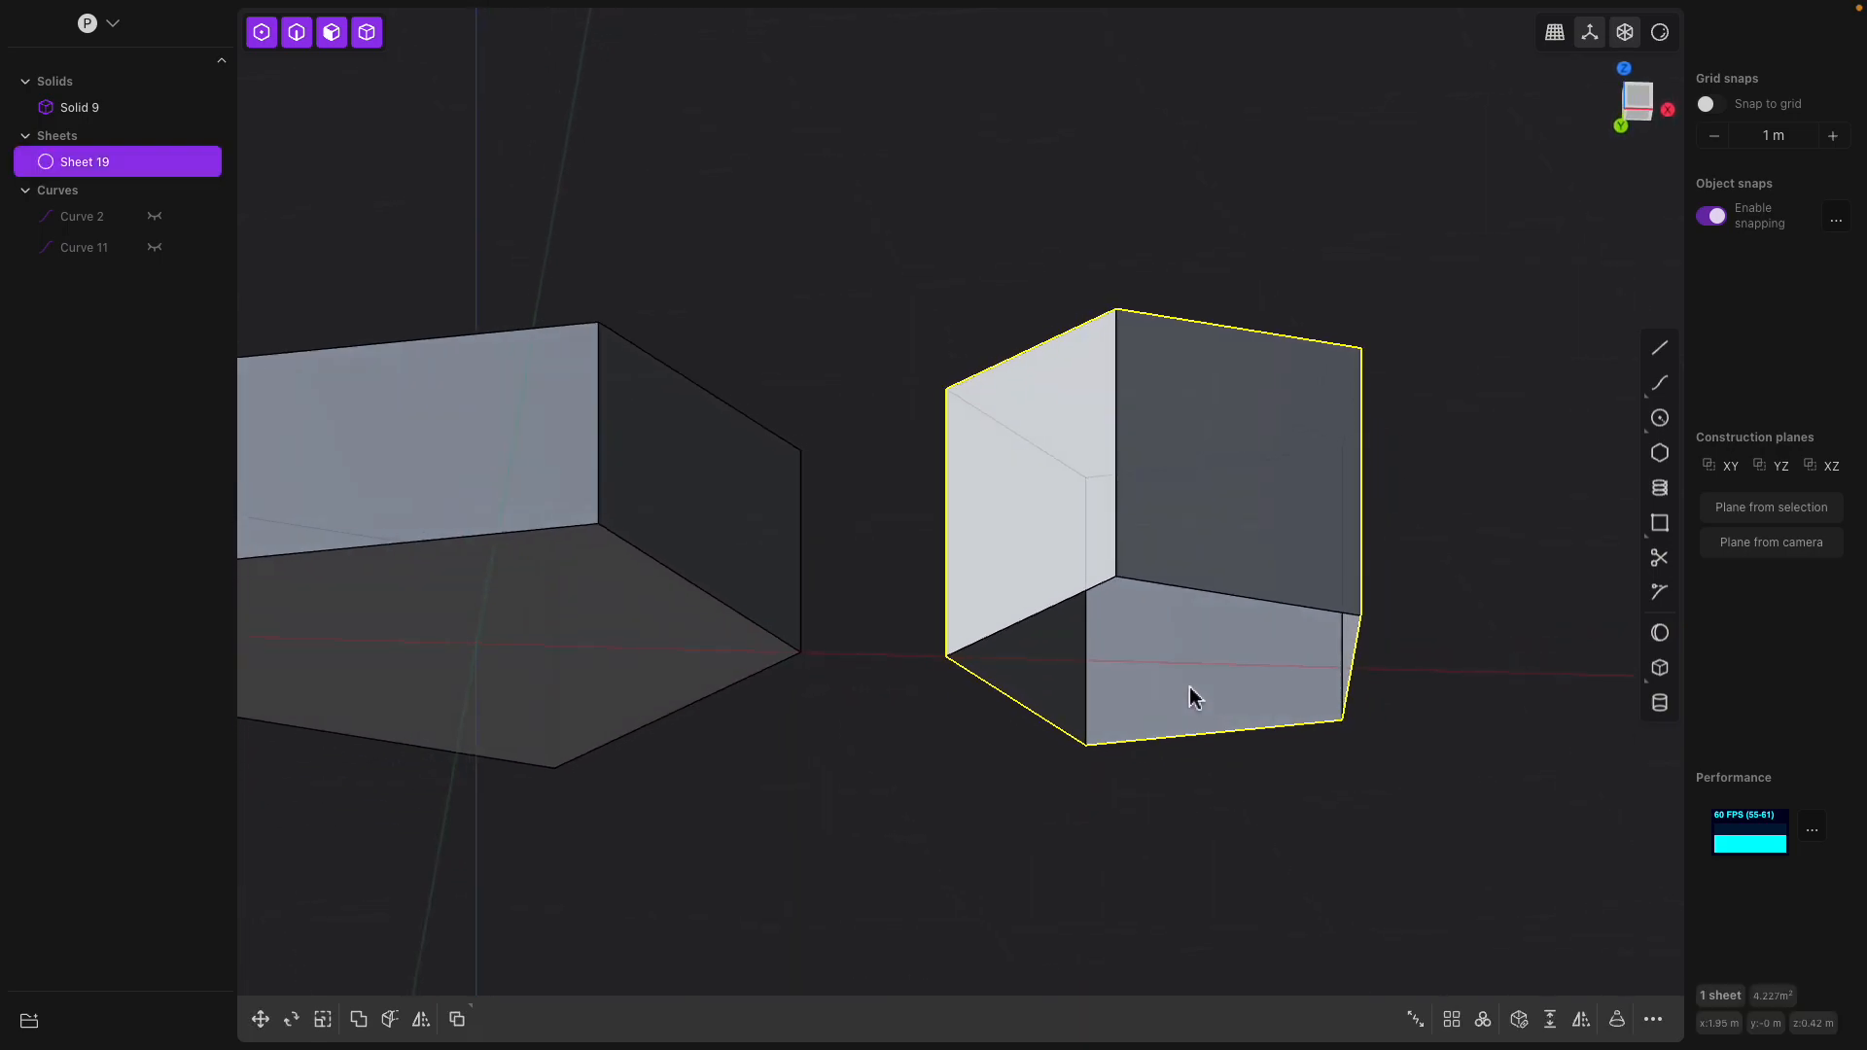
{"action": "left_click", "coordinate": [1186, 588]}
{"action": "key", "text": "e"}
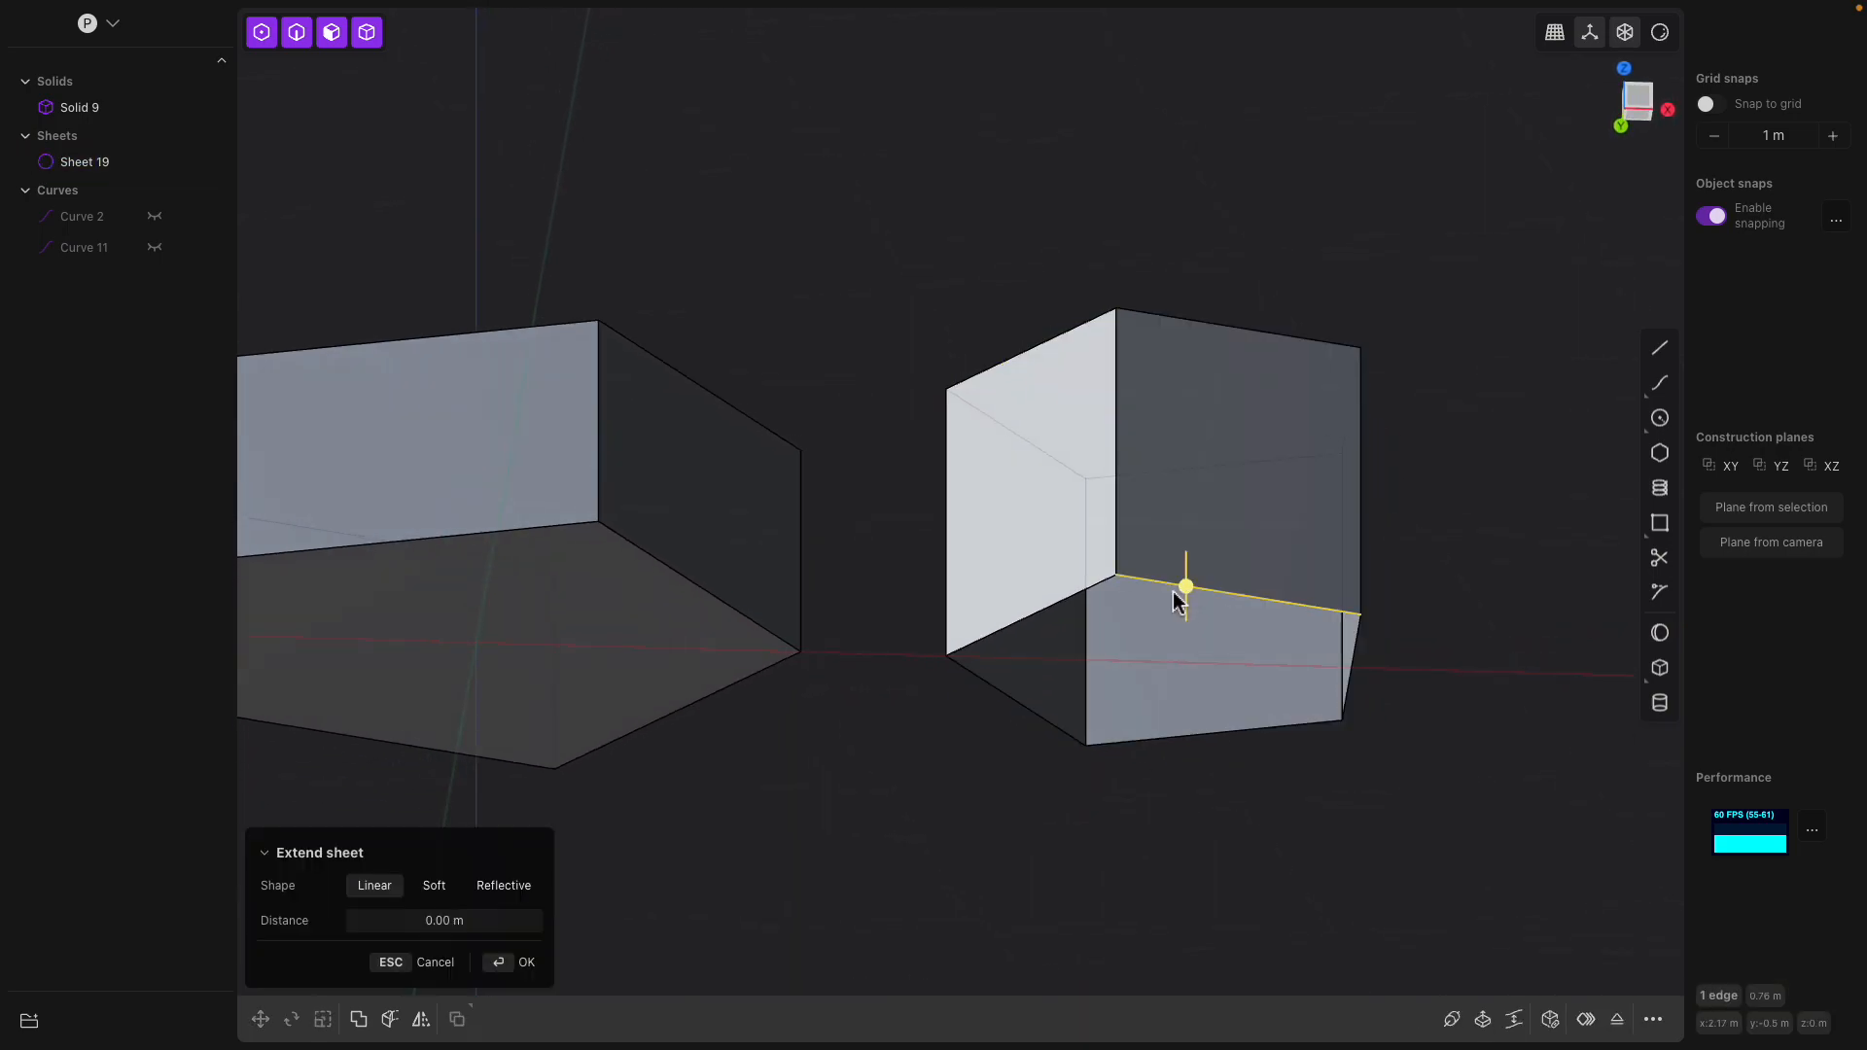
{"action": "left_click", "coordinate": [1079, 595], "text": "shift"}
{"action": "left_click", "coordinate": [1273, 725], "text": "shift"}
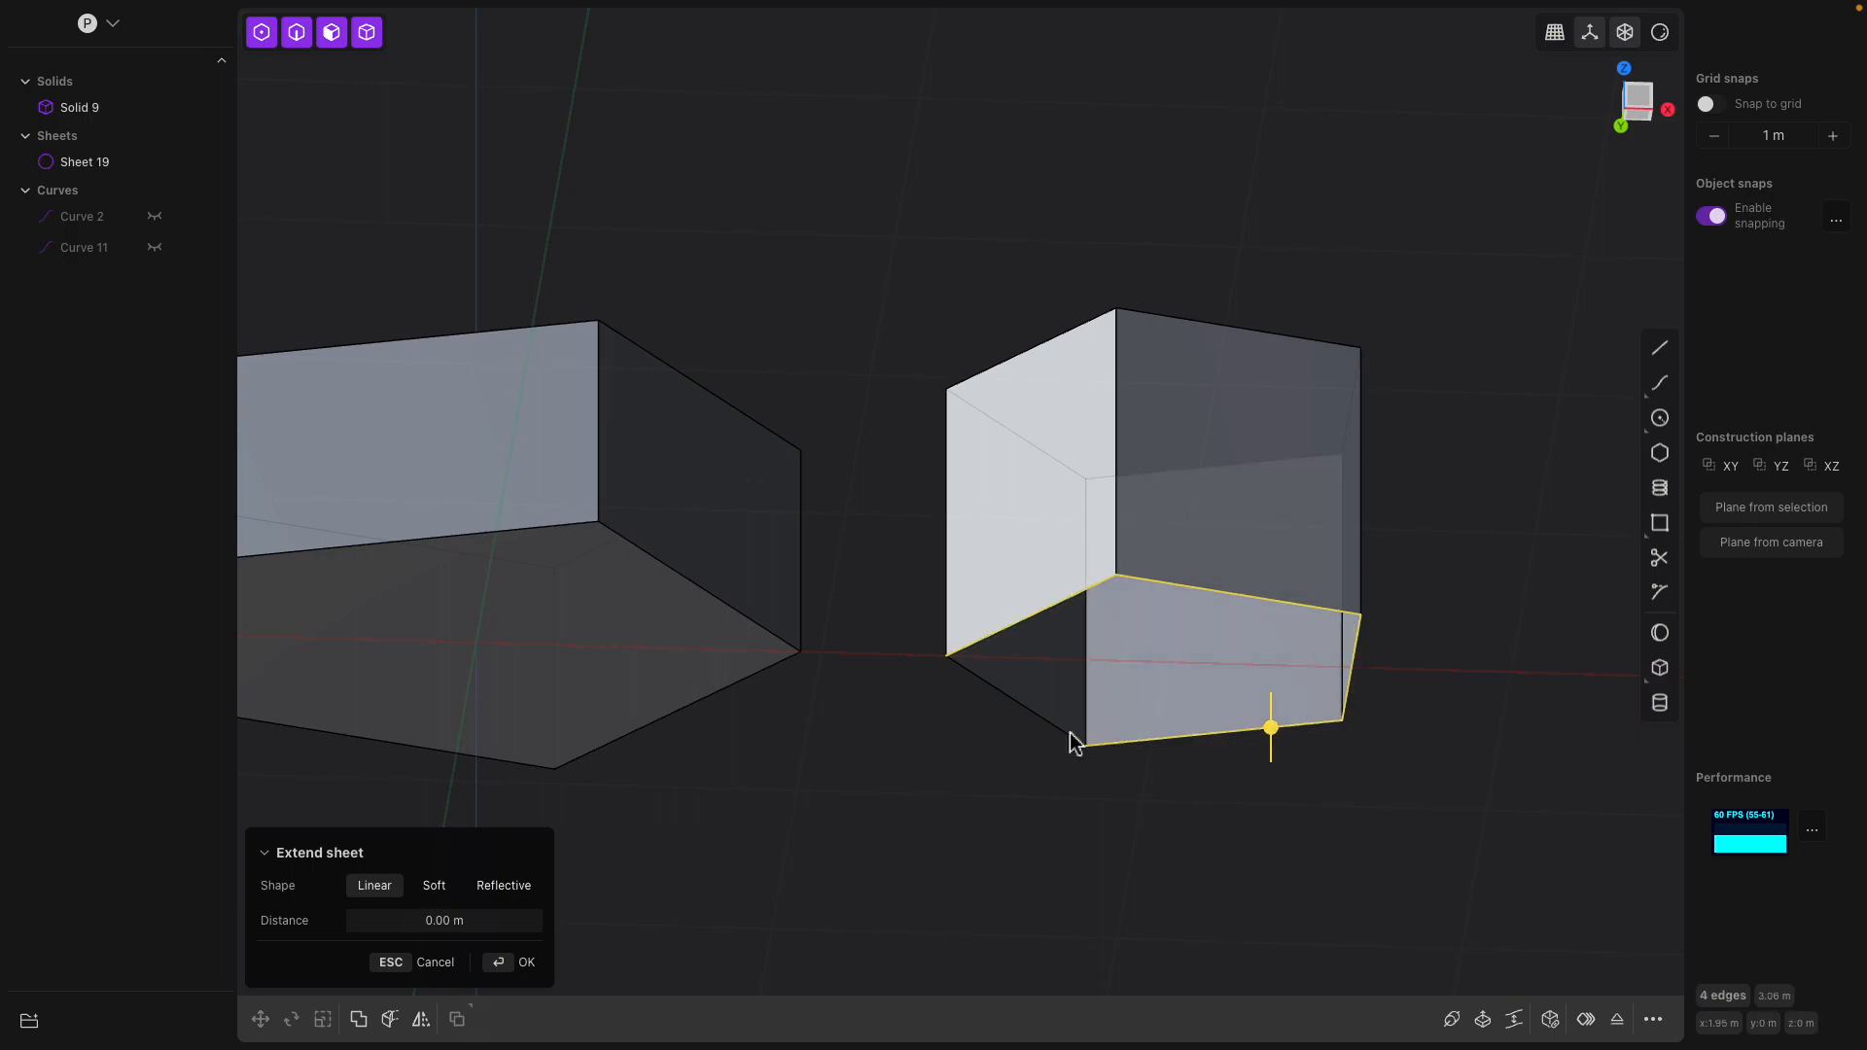
{"action": "left_click", "coordinate": [1553, 1018]}
{"action": "middle_click_drag", "start_coordinate": [1327, 760], "coordinate": [1132, 720]}
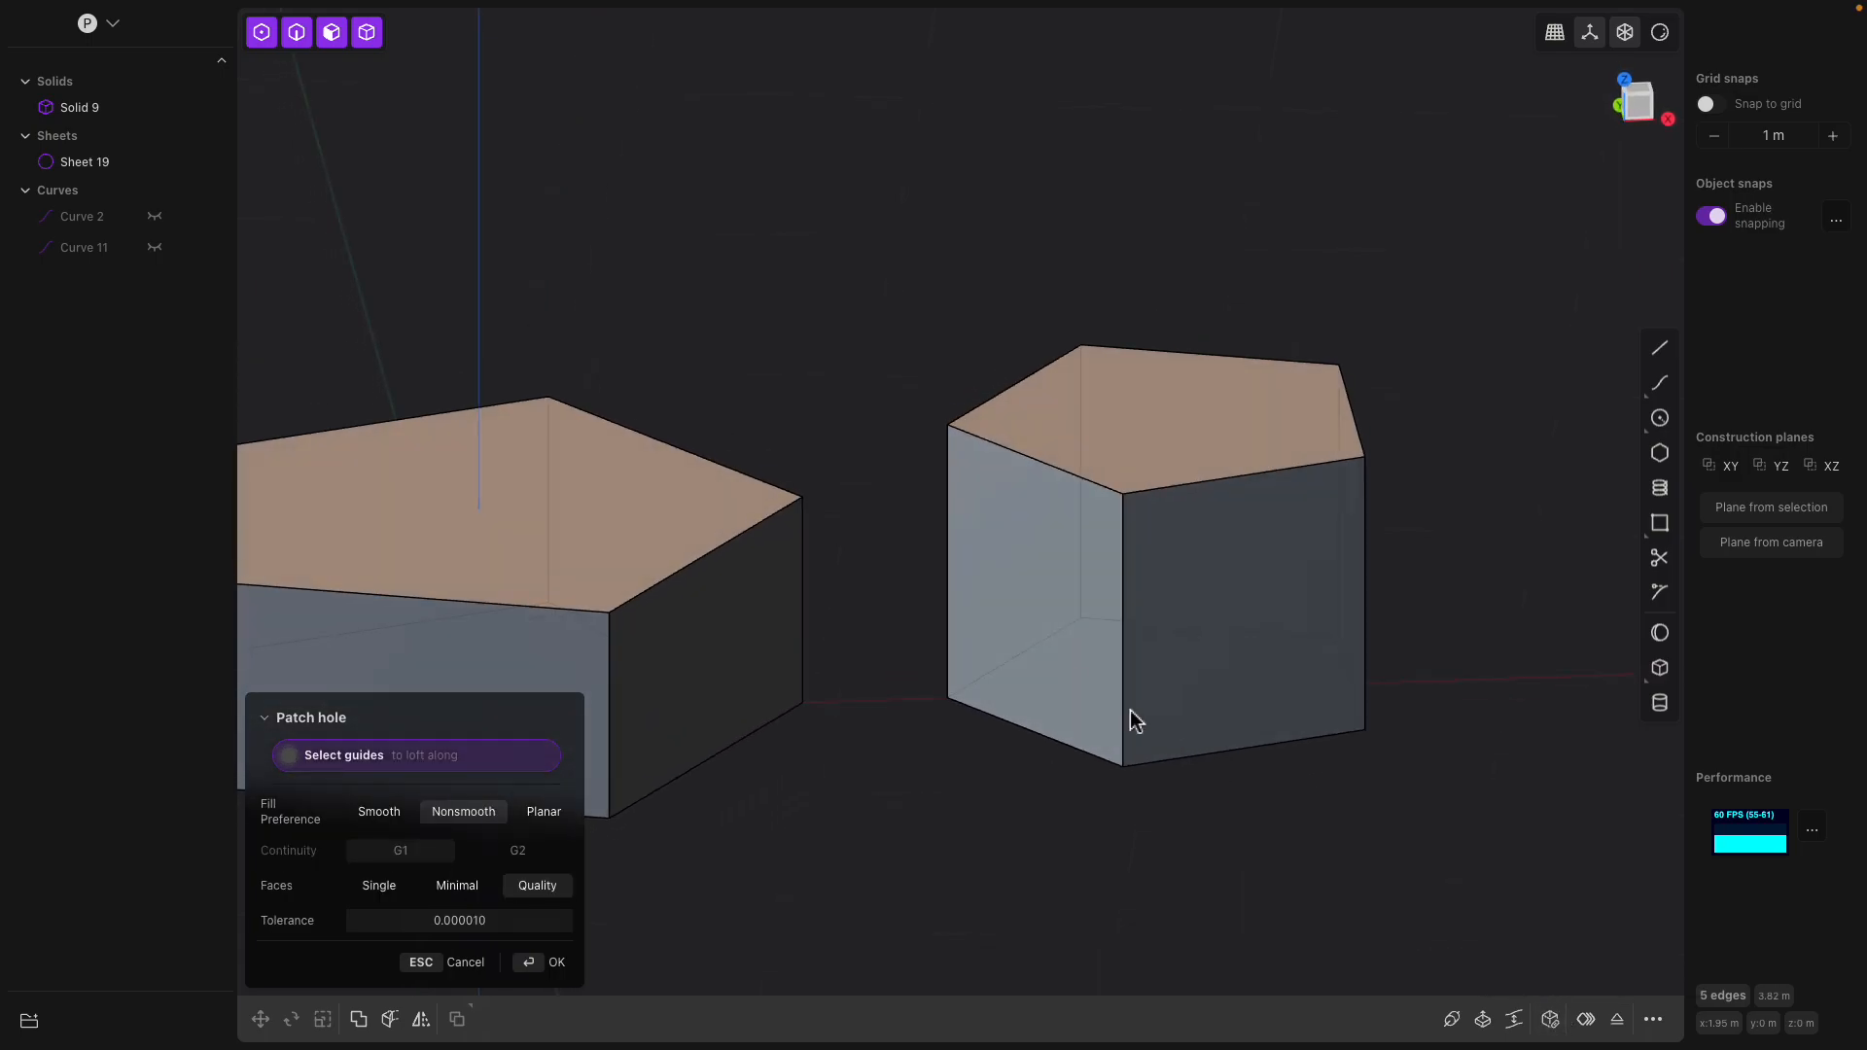
{"action": "left_click", "coordinate": [159, 164]}
{"action": "left_click", "coordinate": [117, 114]}
{"action": "left_click", "coordinate": [116, 148]}
Extrude the smaller pentagonal solid's outer side face outward about 0.29 m with an outward flare
{"action": "middle_click_drag", "start_coordinate": [1170, 465], "coordinate": [1171, 662]}
{"action": "left_click", "coordinate": [1296, 677]}
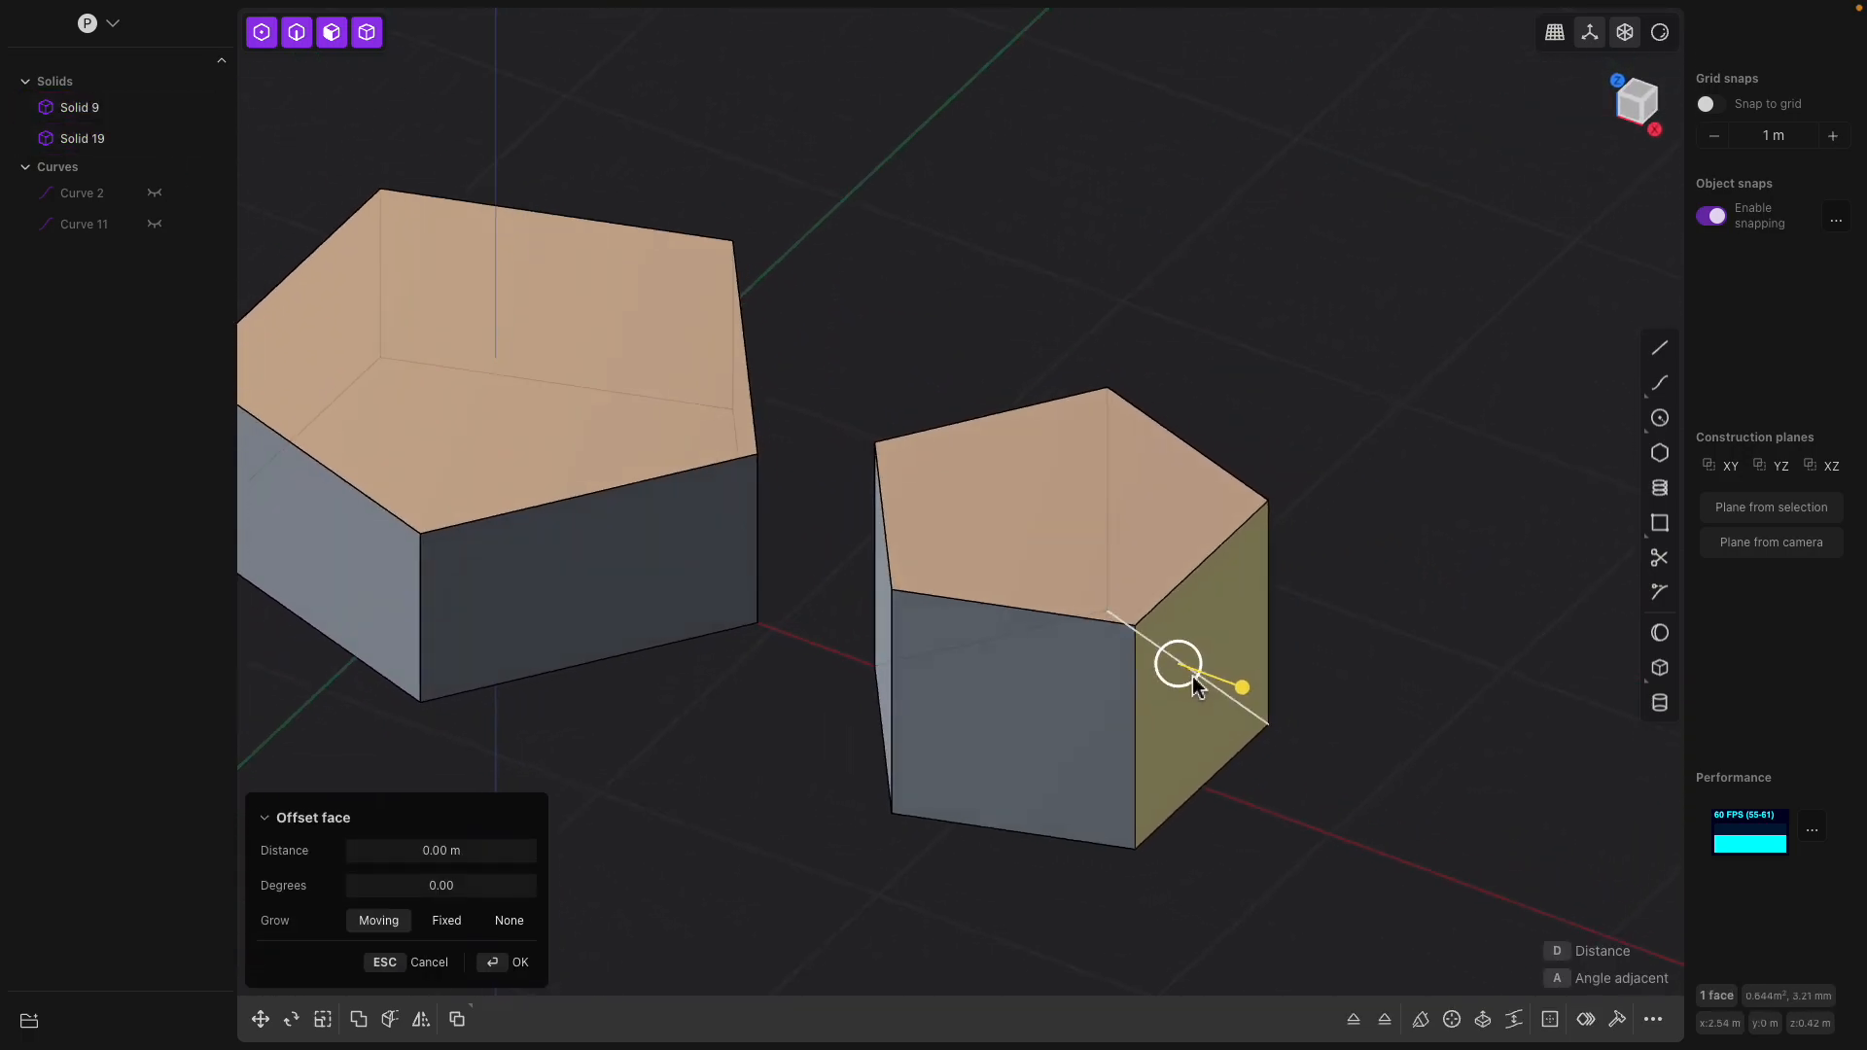
{"action": "key", "text": "e"}
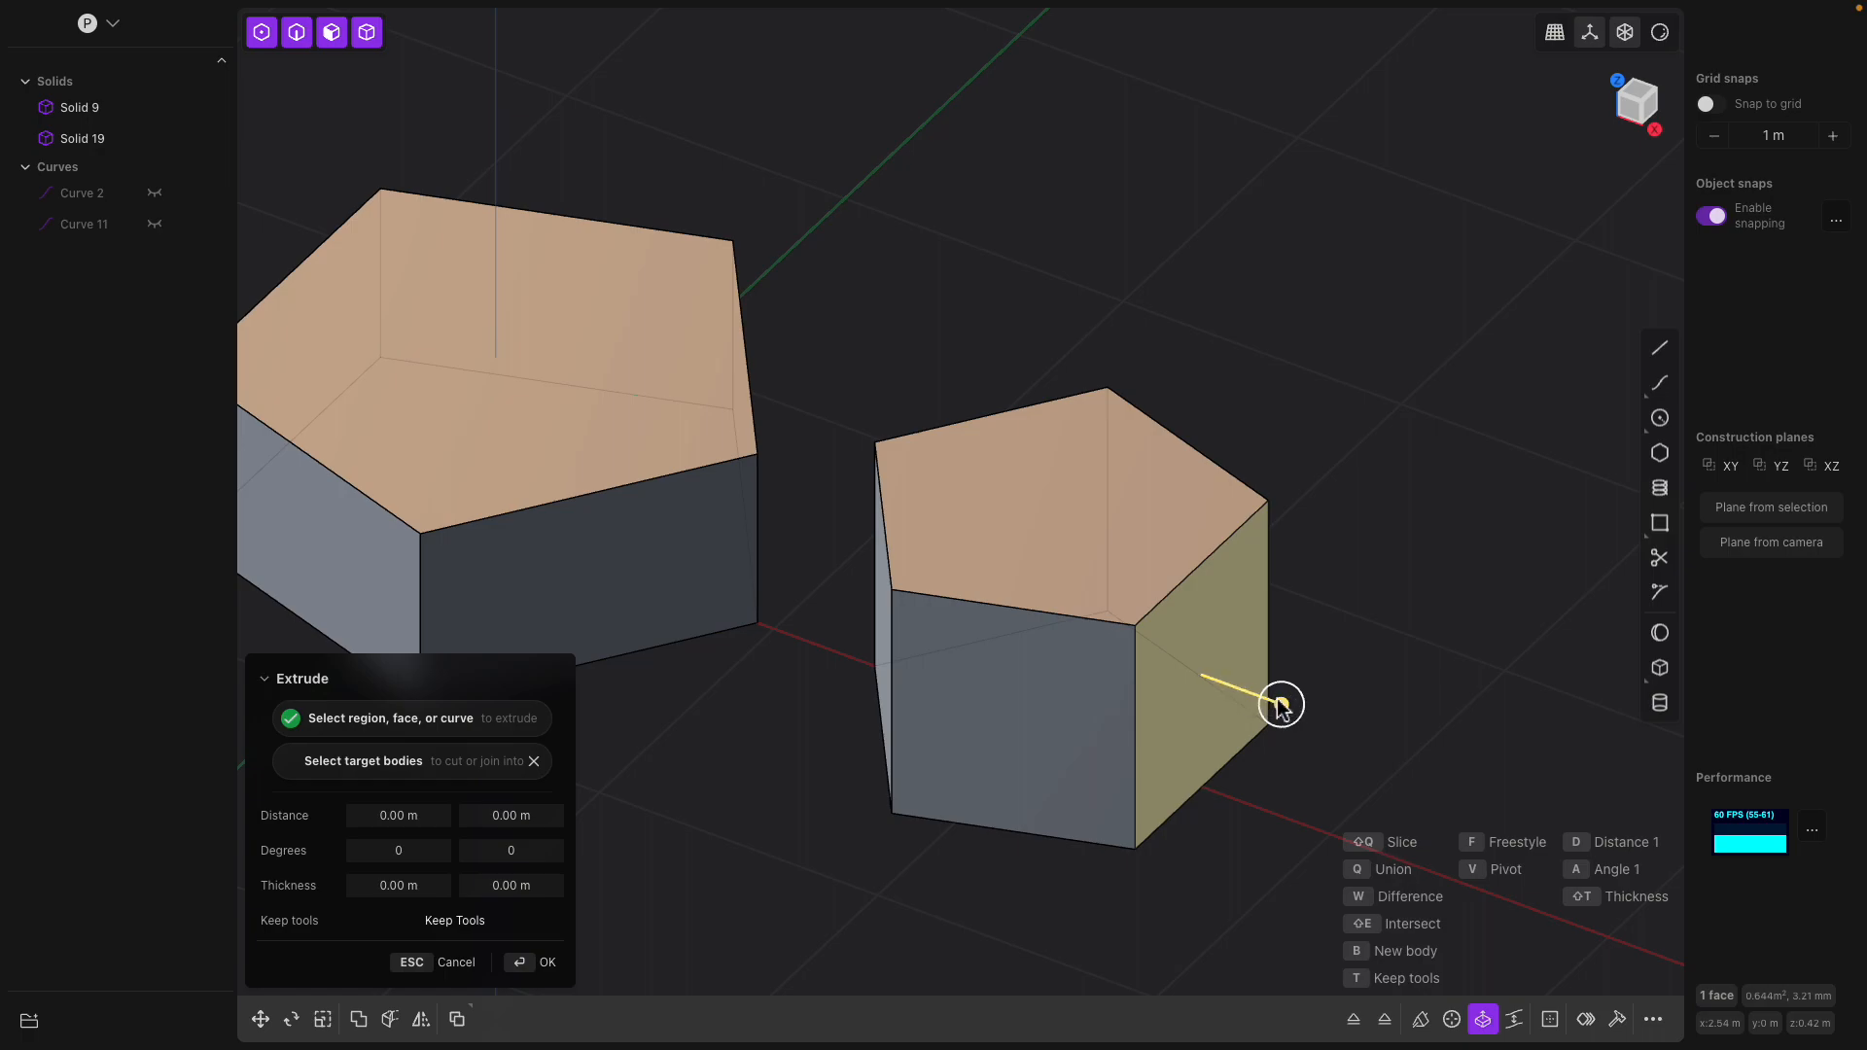
{"action": "left_click_drag", "start_coordinate": [1284, 706], "coordinate": [1364, 737]}
{"action": "middle_click_drag", "start_coordinate": [1337, 715], "coordinate": [1263, 671], "text": "shift"}
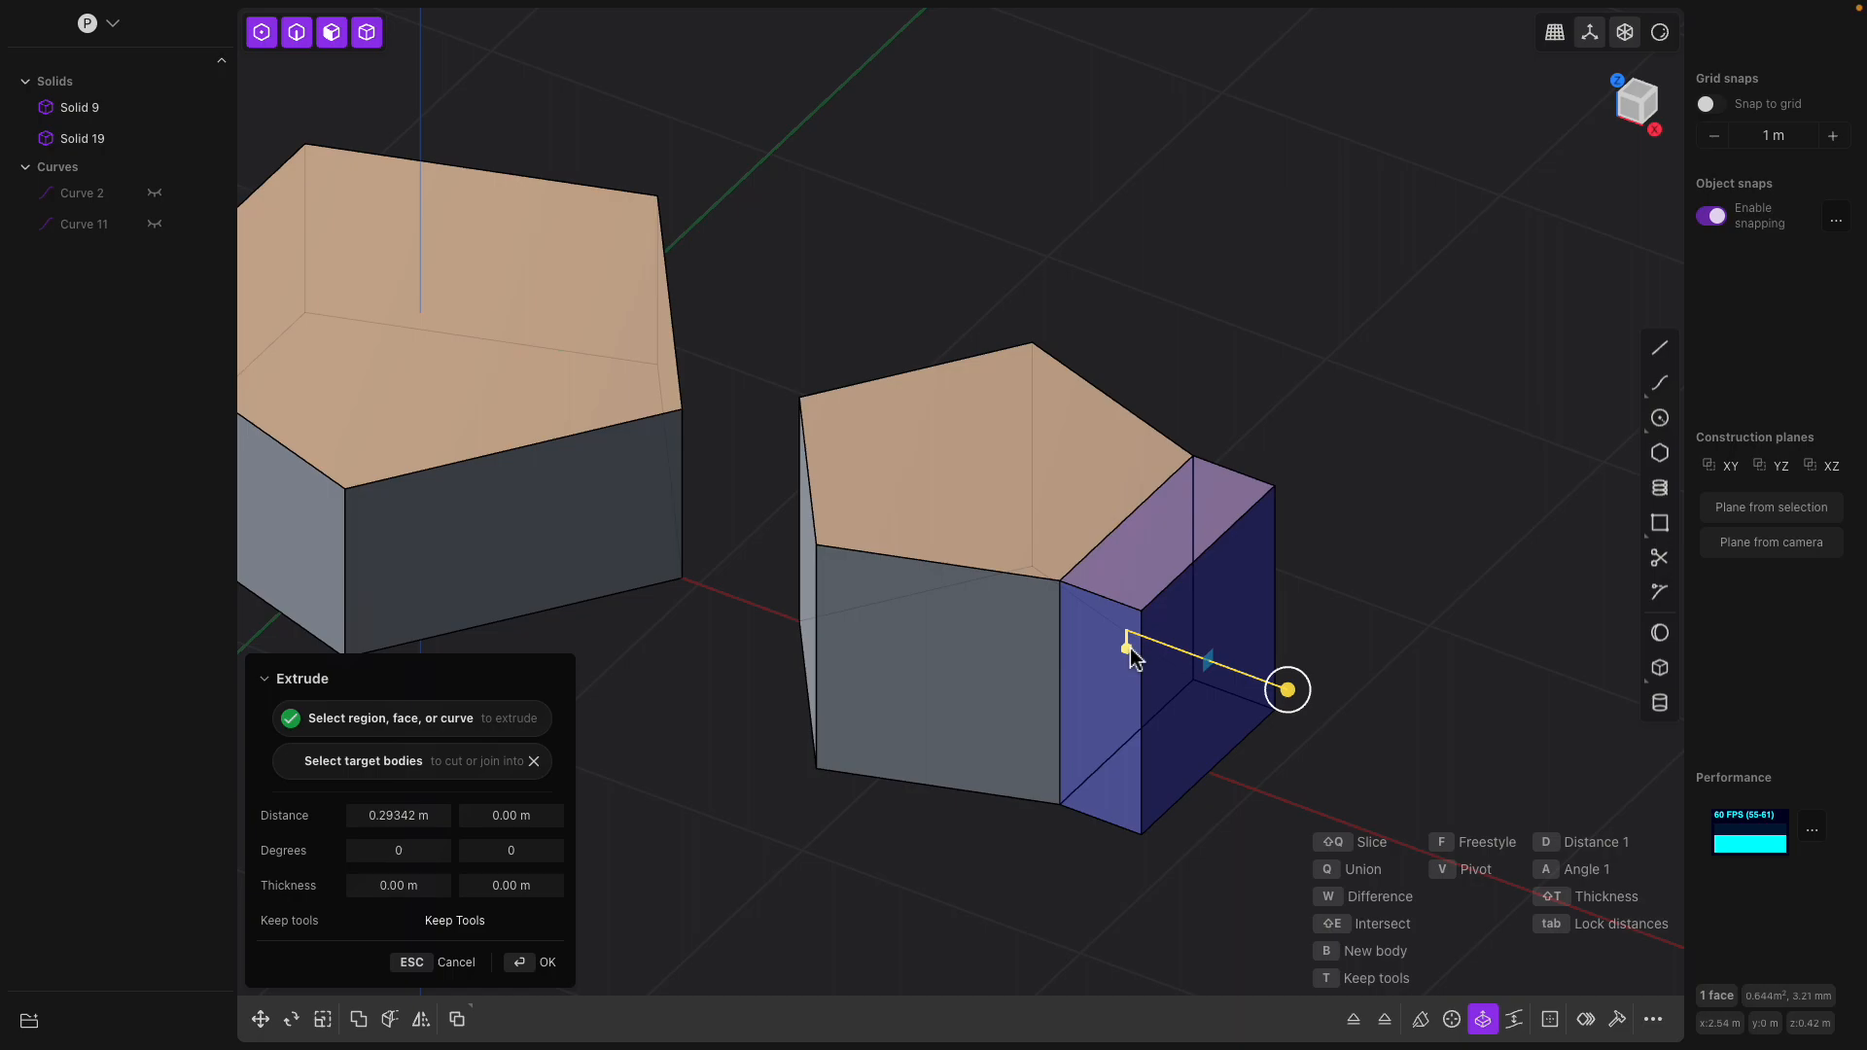
{"action": "left_click_drag", "start_coordinate": [1298, 672], "coordinate": [1325, 668]}
{"action": "middle_click_drag", "start_coordinate": [1320, 602], "coordinate": [1213, 537], "text": "shift"}
{"action": "key", "text": "Return"}
Extrude the flared end face straight outward to add a block section
{"action": "key", "text": "o"}
{"action": "key", "text": "e"}
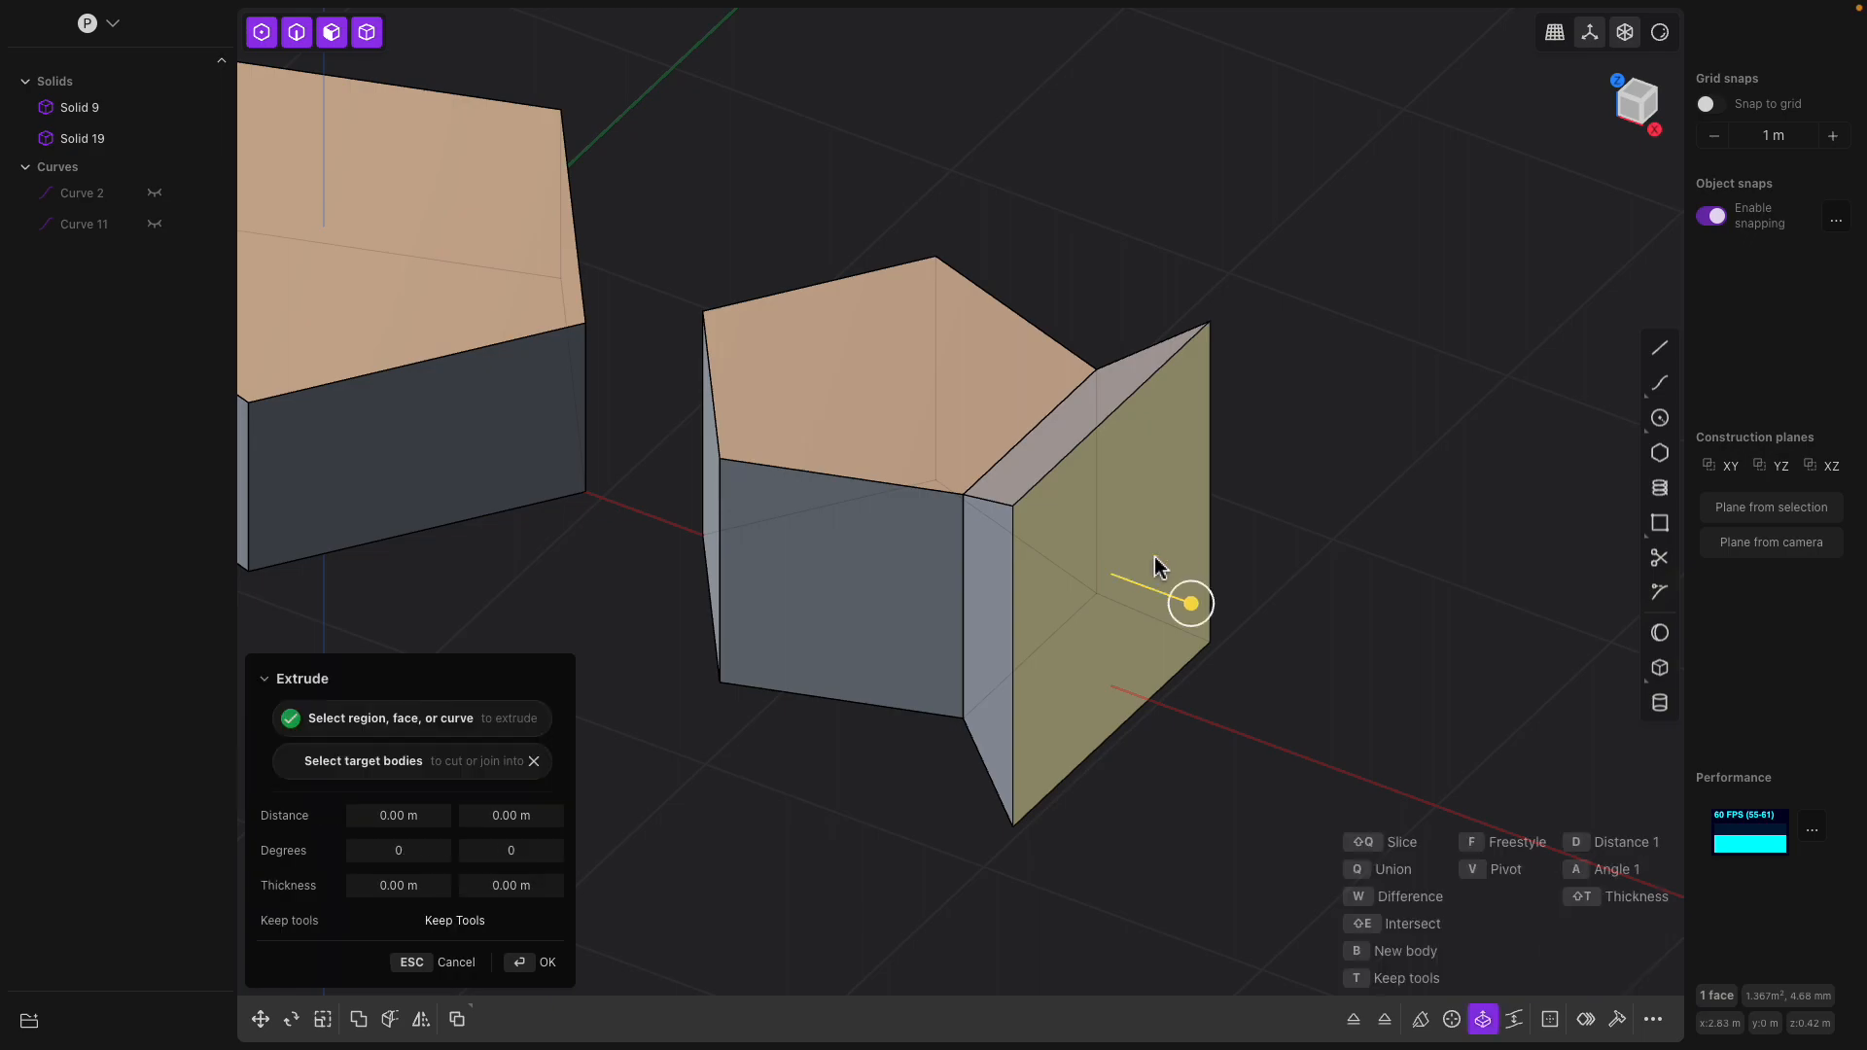
{"action": "left_click_drag", "start_coordinate": [1188, 608], "coordinate": [1333, 690]}
{"action": "middle_click_drag", "start_coordinate": [1333, 690], "coordinate": [1144, 538], "text": "shift"}
{"action": "key", "text": "Return"}
Extrude the block's end face outward again with an inward taper, forming a narrower end
{"action": "left_click", "coordinate": [1218, 531]}
{"action": "key", "text": "e"}
{"action": "left_click_drag", "start_coordinate": [1188, 593], "coordinate": [1350, 668]}
{"action": "middle_click_drag", "start_coordinate": [1345, 651], "coordinate": [1318, 595], "text": "shift"}
{"action": "left_click_drag", "start_coordinate": [1327, 610], "coordinate": [1328, 612]}
{"action": "key", "text": "Return"}
Offset the outline of the tapered section's end face inward, splitting the face into a rim and an inner rectangle
{"action": "middle_click_drag", "start_coordinate": [1329, 559], "coordinate": [1206, 544]}
{"action": "left_click", "coordinate": [1178, 539]}
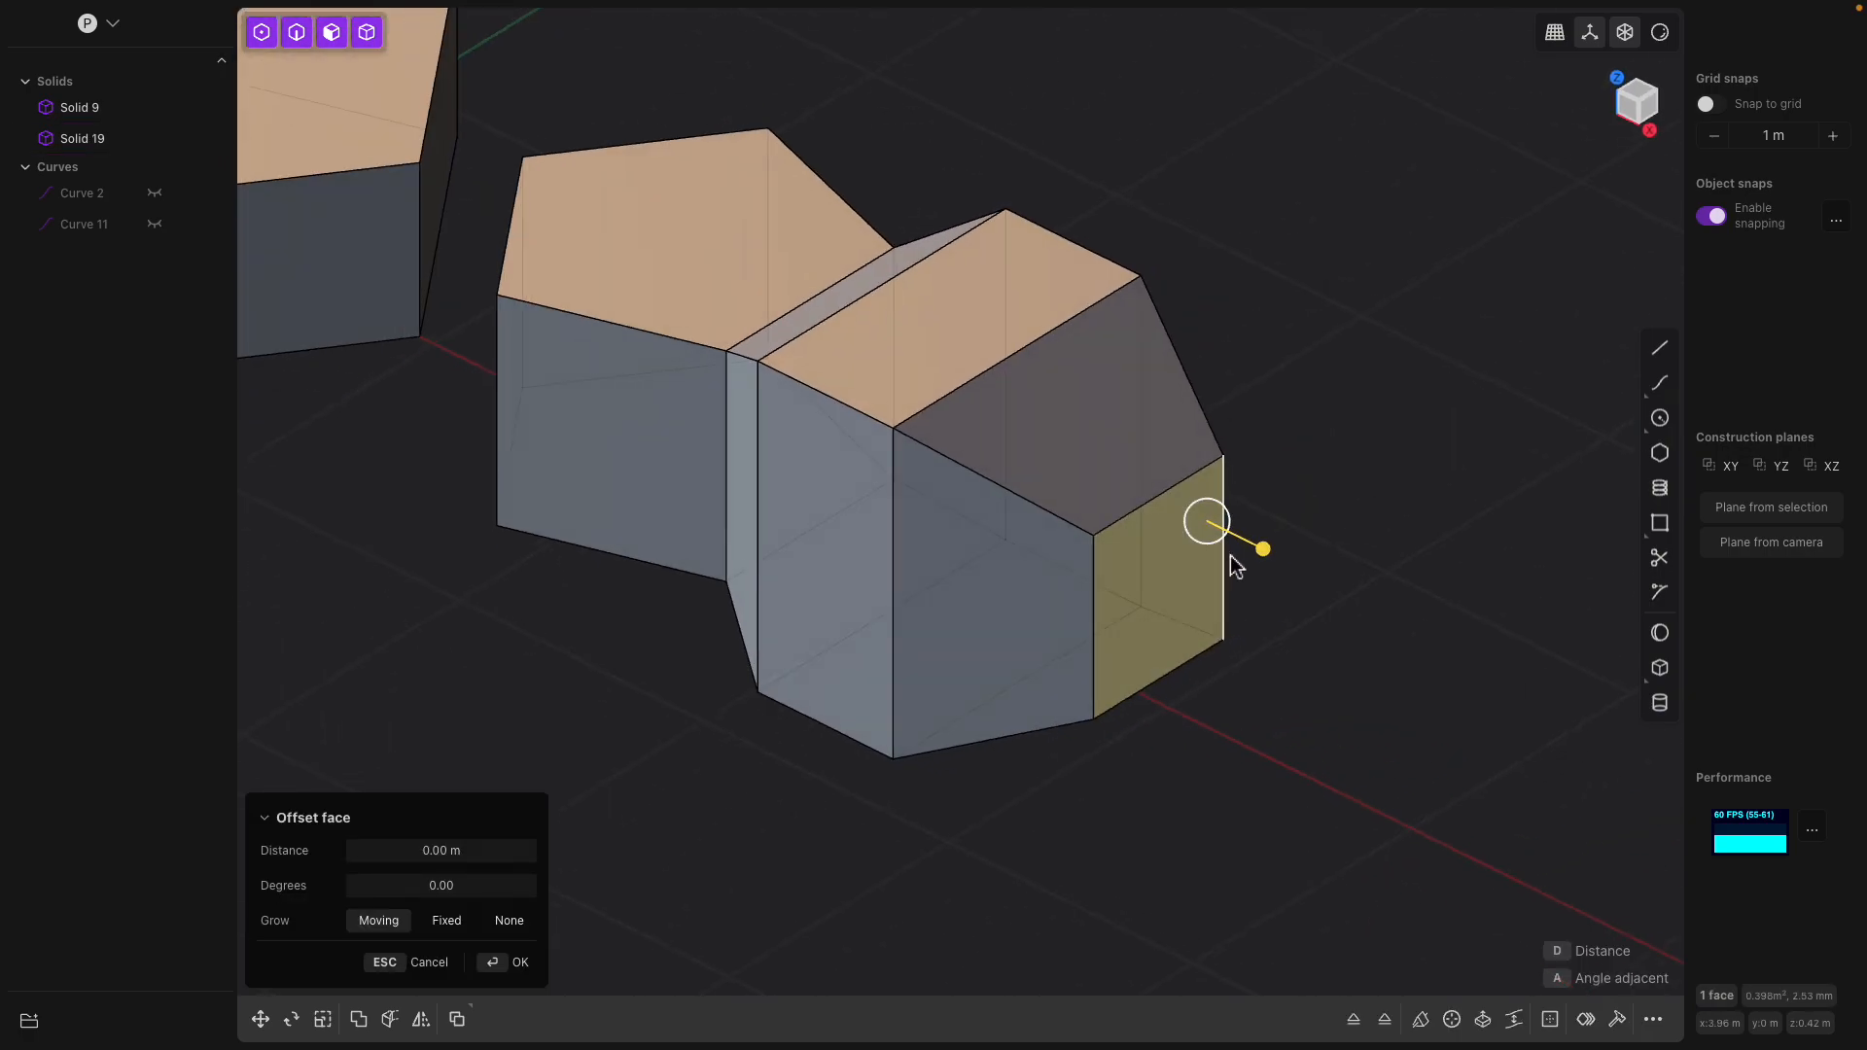
{"action": "key", "text": "o"}
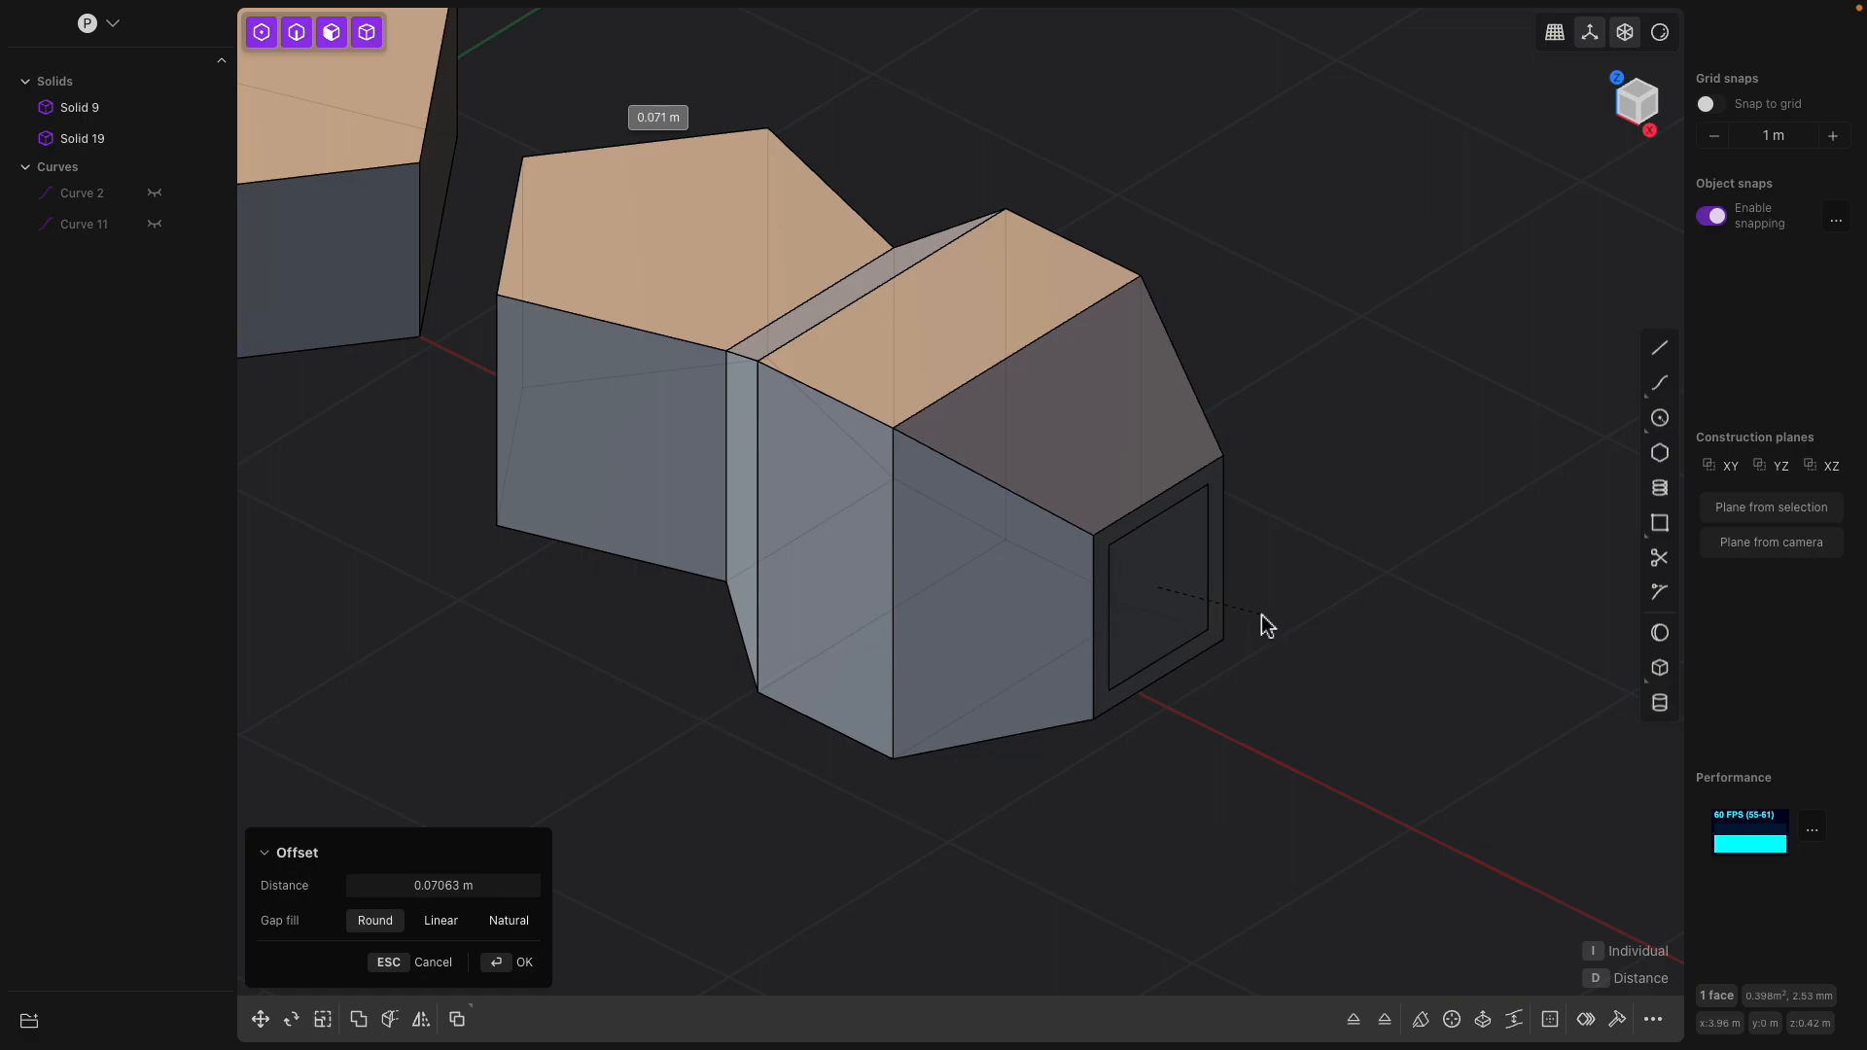
{"action": "right_click", "coordinate": [1267, 615]}
Offset the rim face around the inner rectangle outward by about 0.09 m
{"action": "middle_click_drag", "start_coordinate": [1267, 615], "coordinate": [1208, 599]}
{"action": "scroll", "coordinate": [1092, 490], "scroll_direction": "up", "scroll_amount": 2}
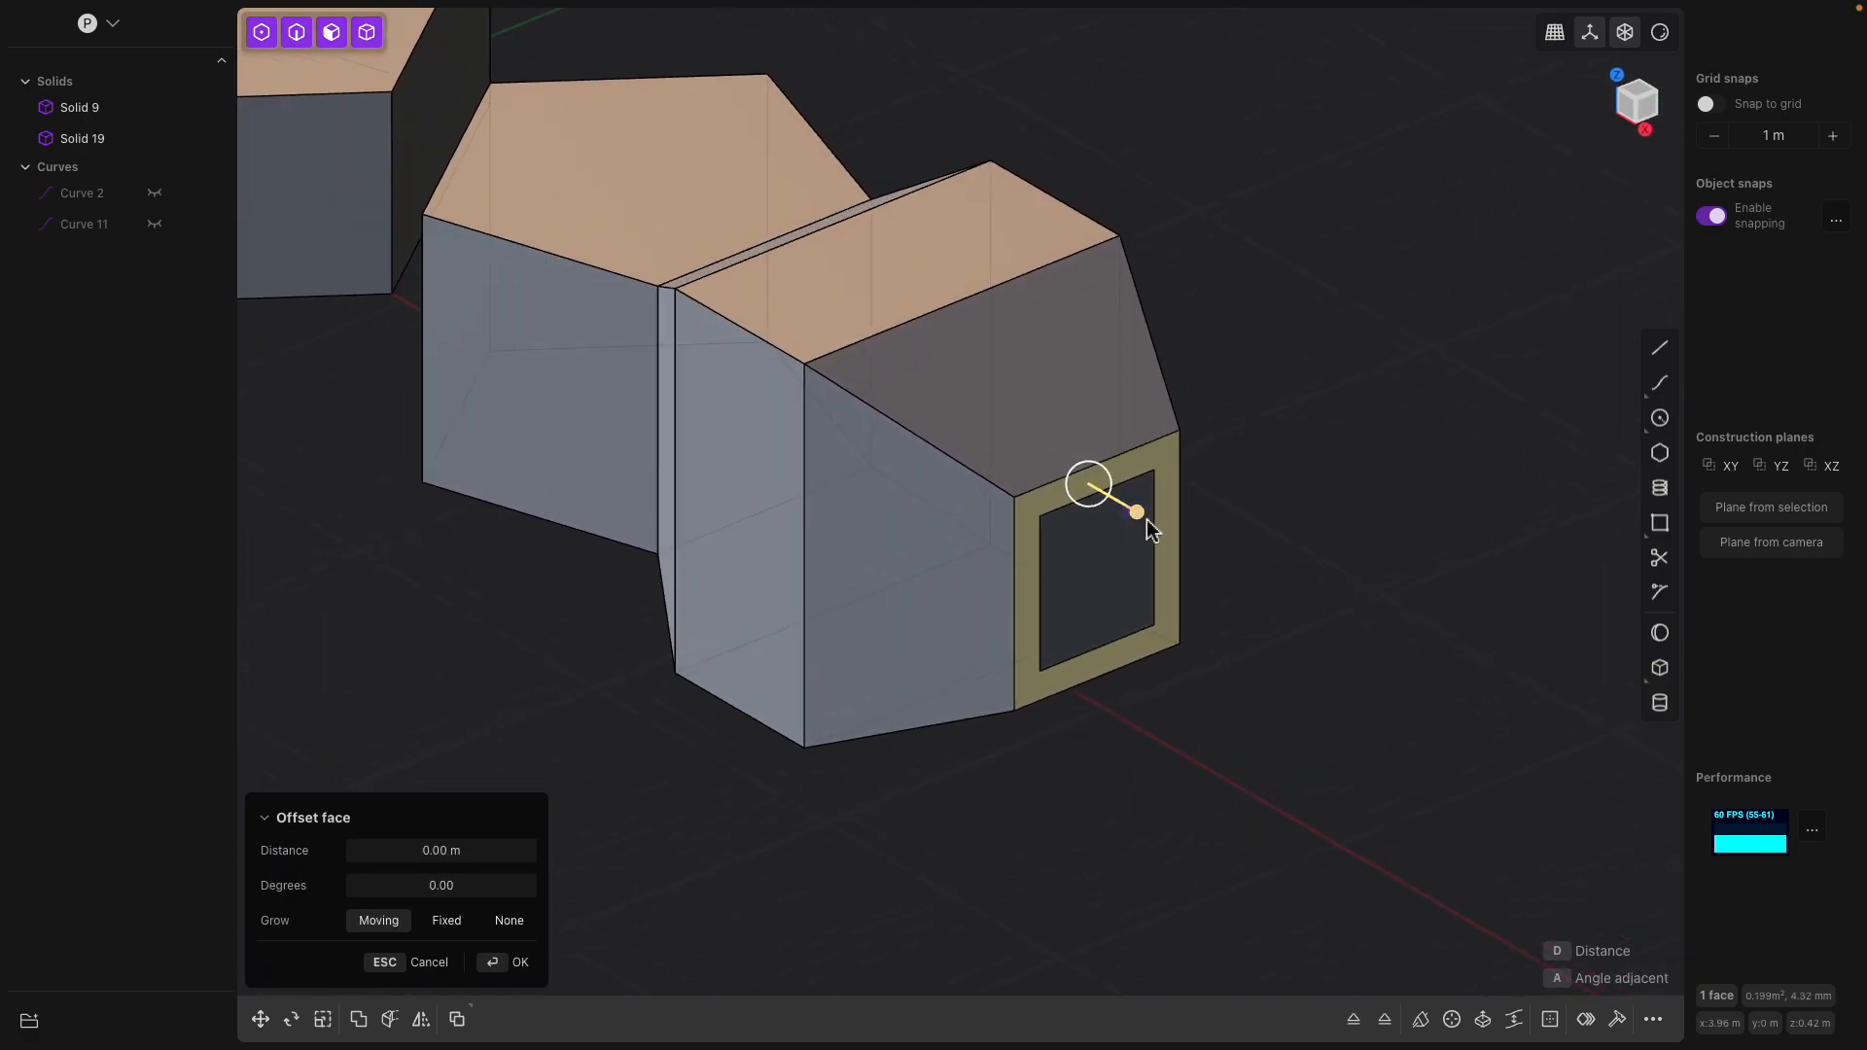
{"action": "mouse_move", "coordinate": [1134, 510]}
{"action": "left_mouse_down"}
{"action": "mouse_move", "coordinate": [1092, 487]}
{"action": "mouse_move", "coordinate": [1163, 525]}
{"action": "mouse_move", "coordinate": [1070, 466]}
{"action": "mouse_move", "coordinate": [1214, 572]}
{"action": "mouse_move", "coordinate": [1157, 535]}
{"action": "left_mouse_up"}
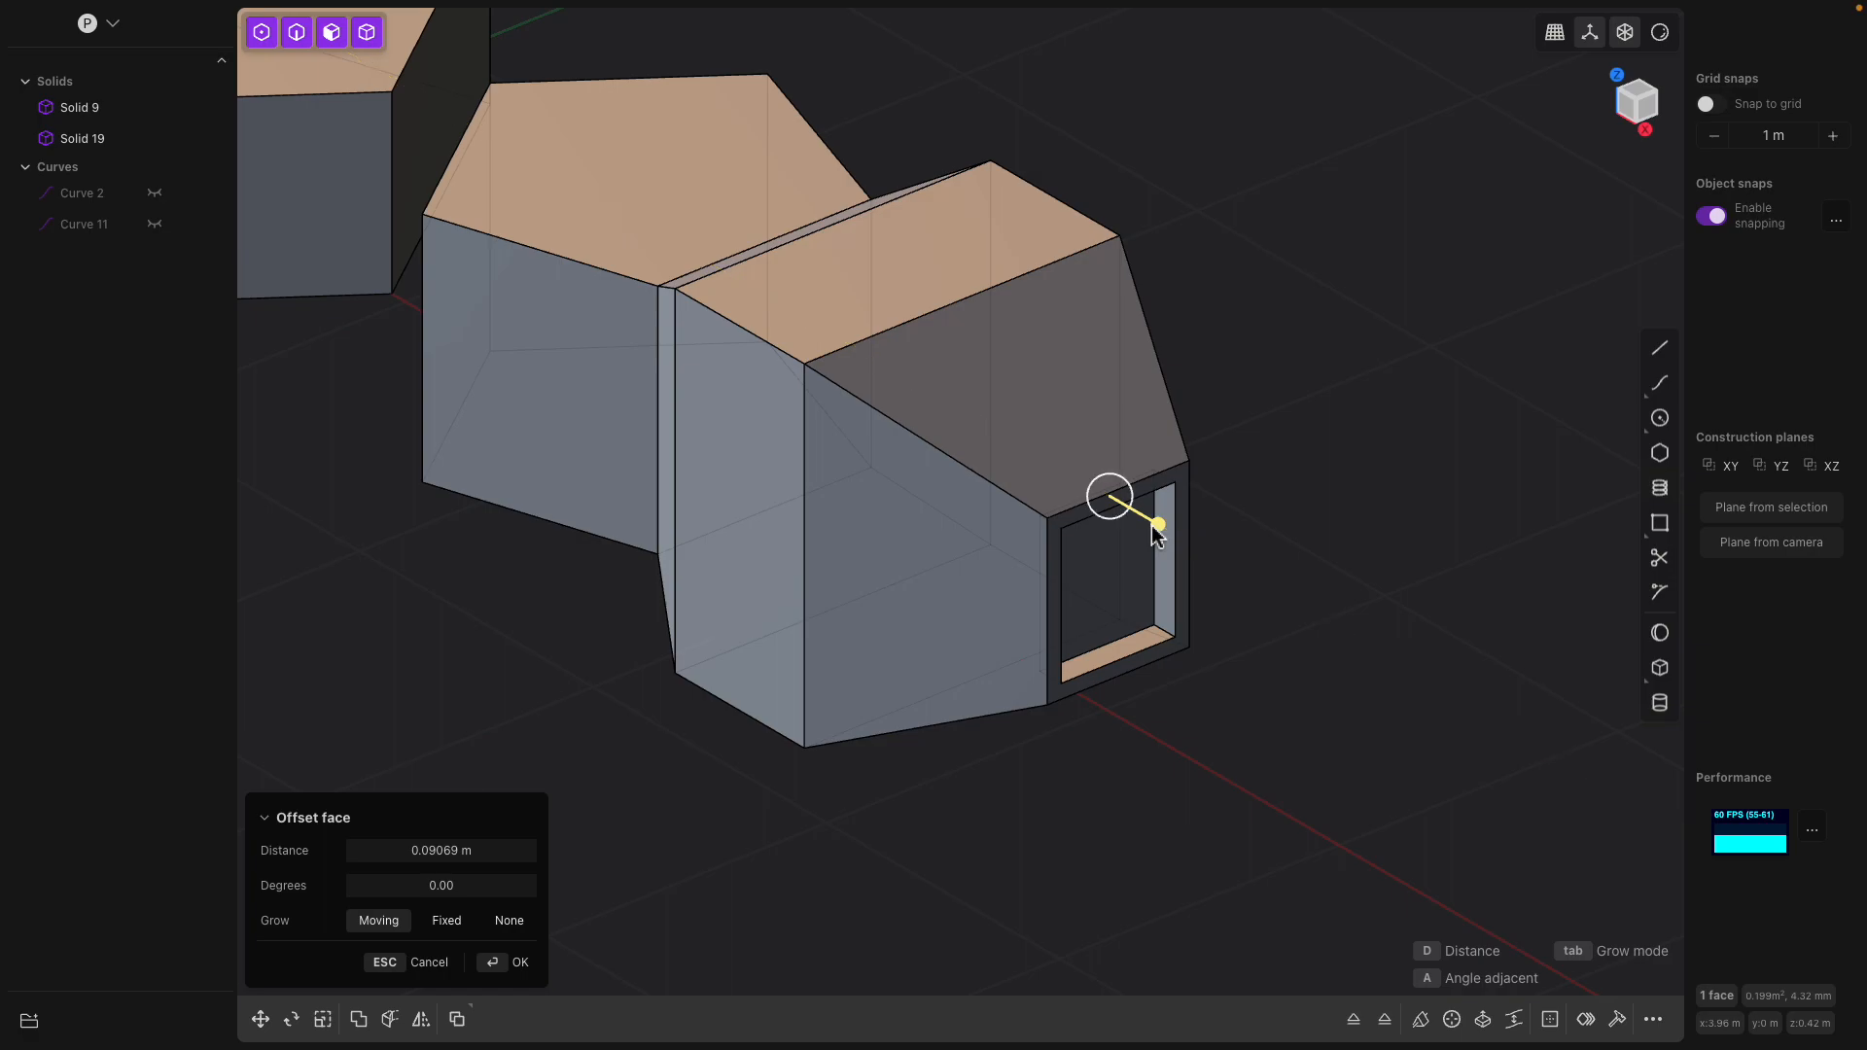
Extrude the rim face around the recessed opening straight outward to lengthen the solid's end
{"action": "left_click", "coordinate": [1069, 523]}
{"action": "middle_click_drag", "start_coordinate": [1087, 542], "coordinate": [1124, 555]}
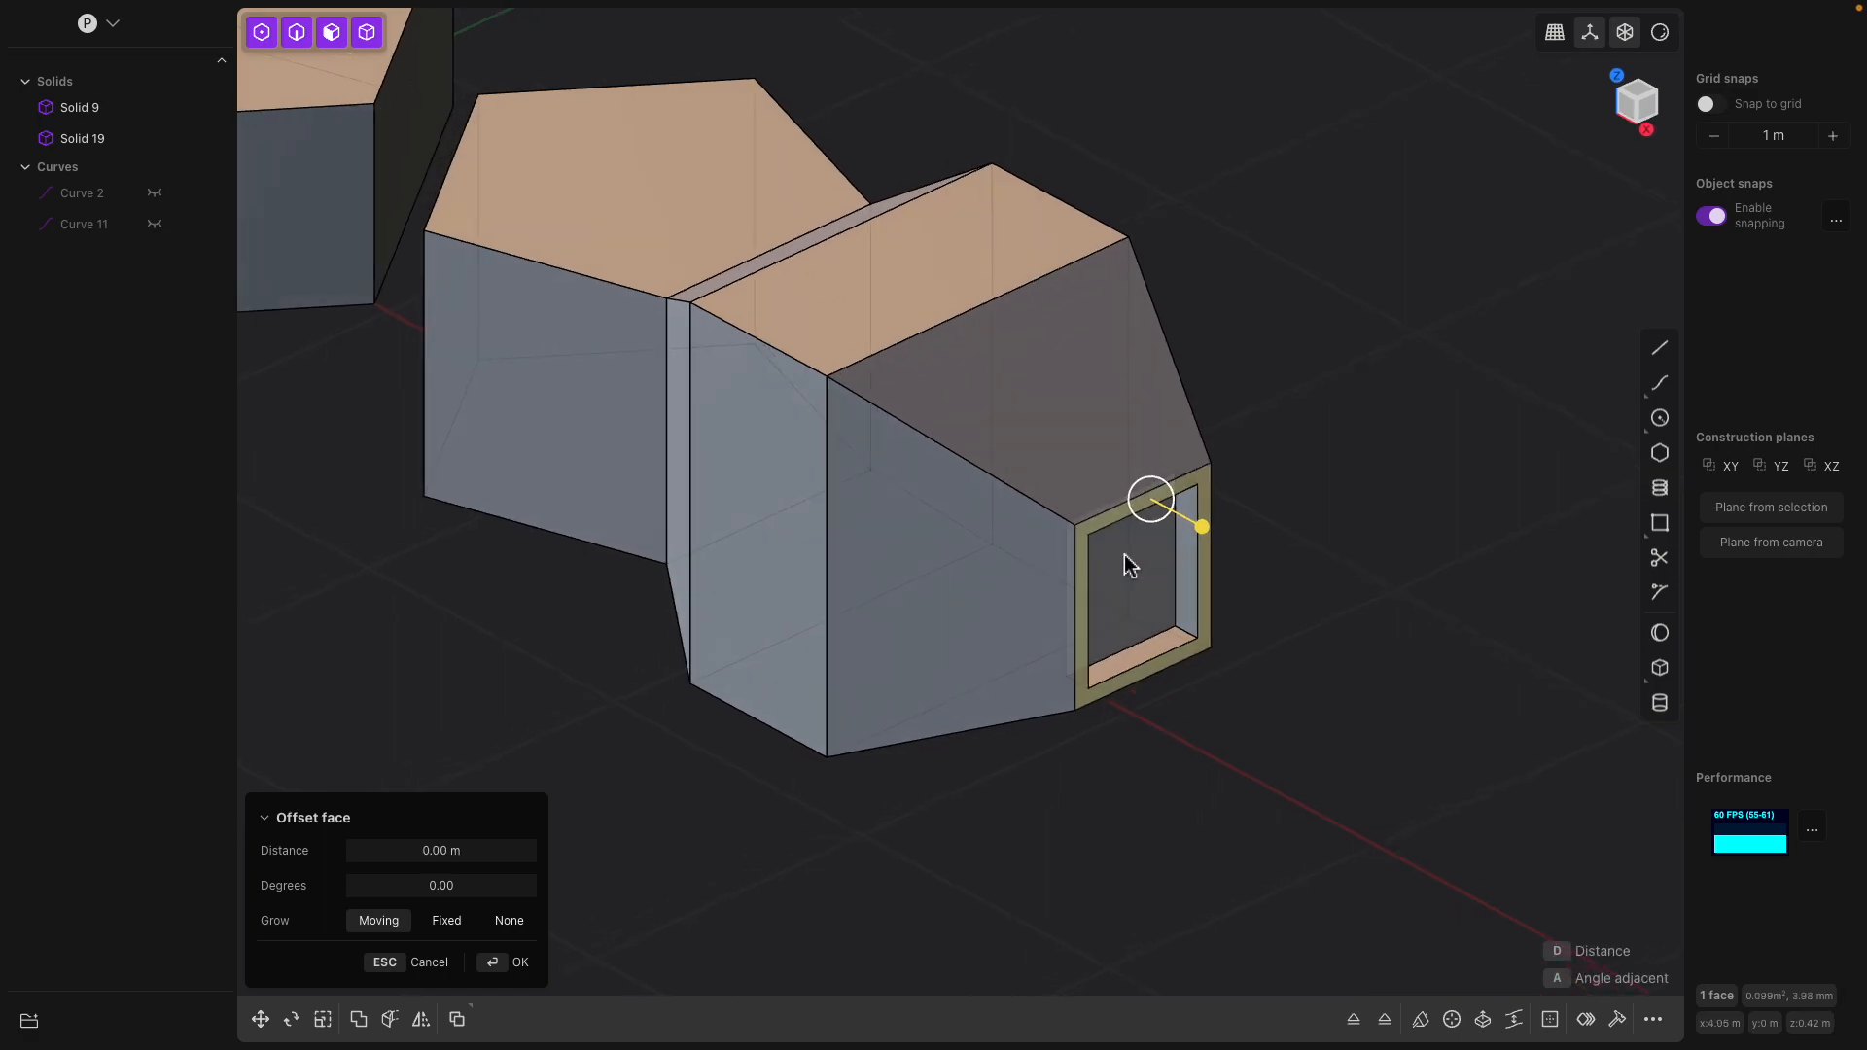
{"action": "key", "text": "x"}
{"action": "left_click_drag", "start_coordinate": [1205, 621], "coordinate": [1316, 678]}
{"action": "key", "text": "Return"}
Compare the extended solid with the original pentagonal solid, selecting each and viewing them from another side
{"action": "middle_click_drag", "start_coordinate": [1184, 585], "coordinate": [1002, 525]}
{"action": "middle_click_drag", "start_coordinate": [658, 324], "coordinate": [888, 534]}
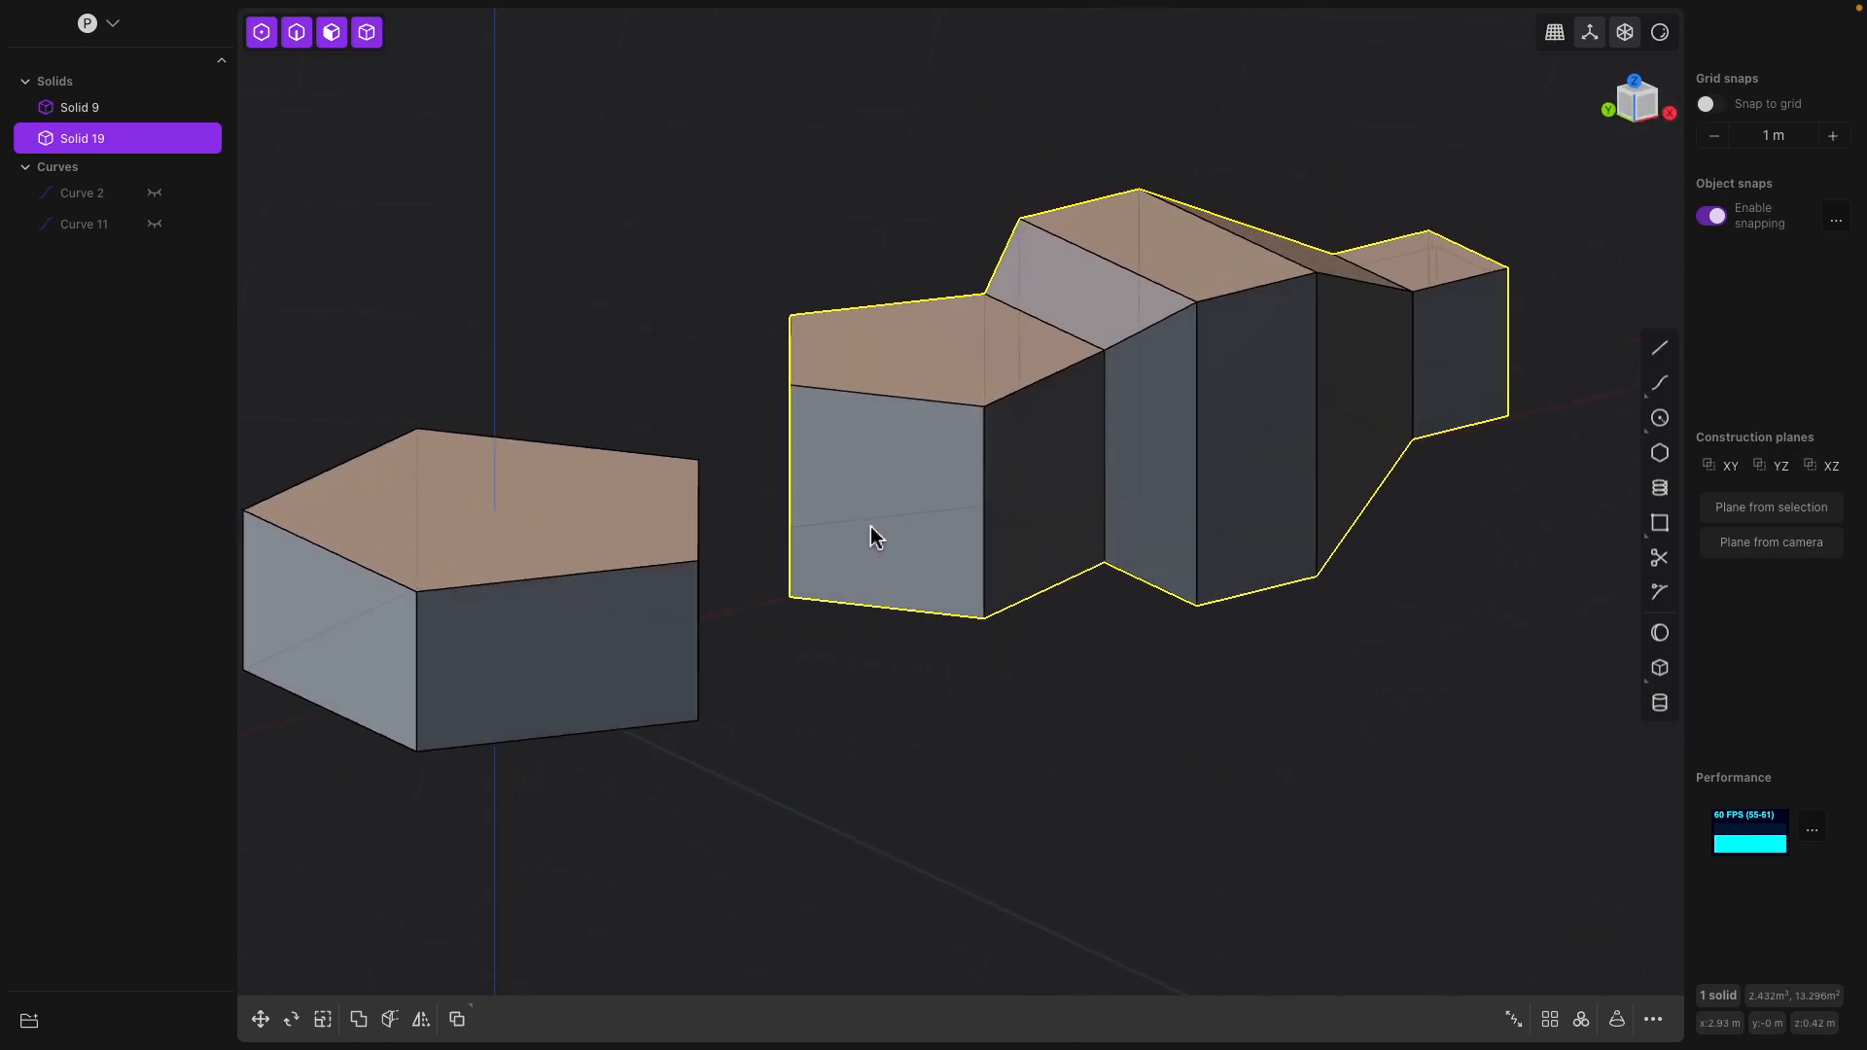
{"action": "left_click", "coordinate": [654, 512]}
{"action": "middle_click_drag", "start_coordinate": [655, 512], "coordinate": [797, 533], "text": "shift"}
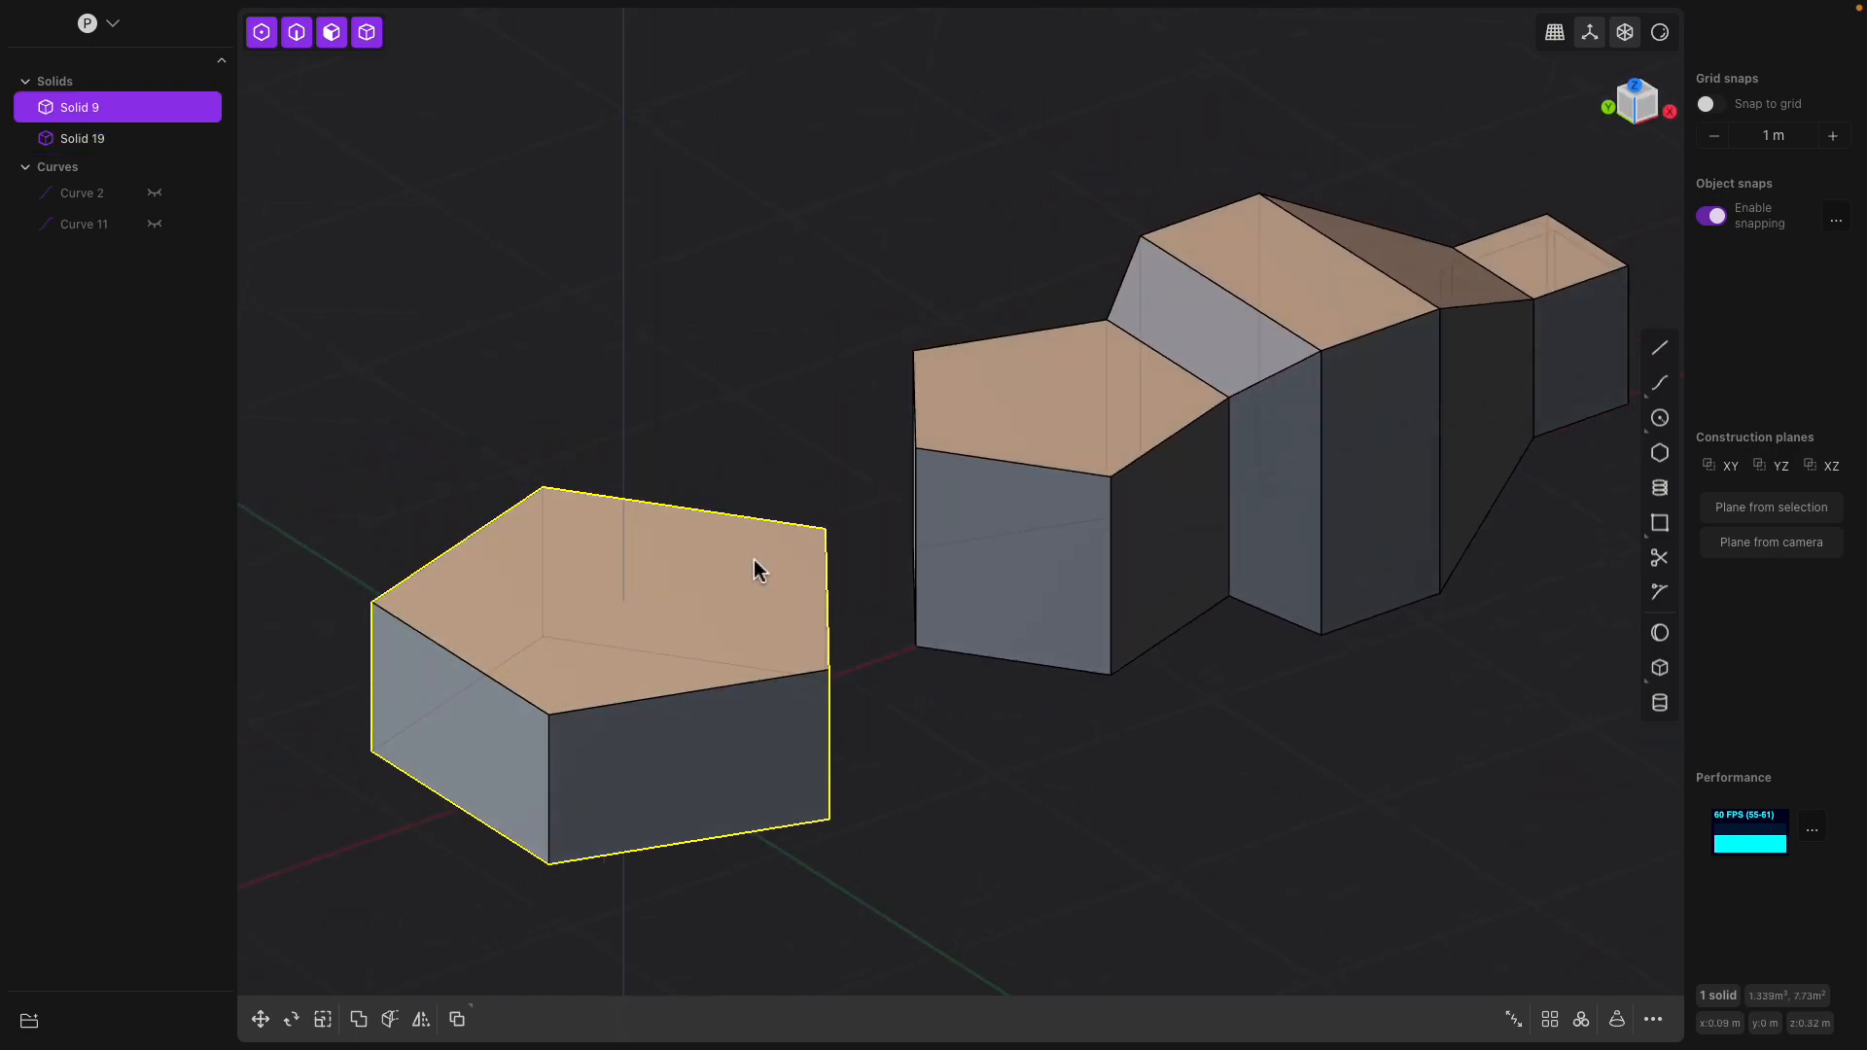
Offset the pentagonal solid's top outline inward by about 0.28 m and raise the inner face into a narrower tower
{"action": "left_click", "coordinate": [753, 560]}
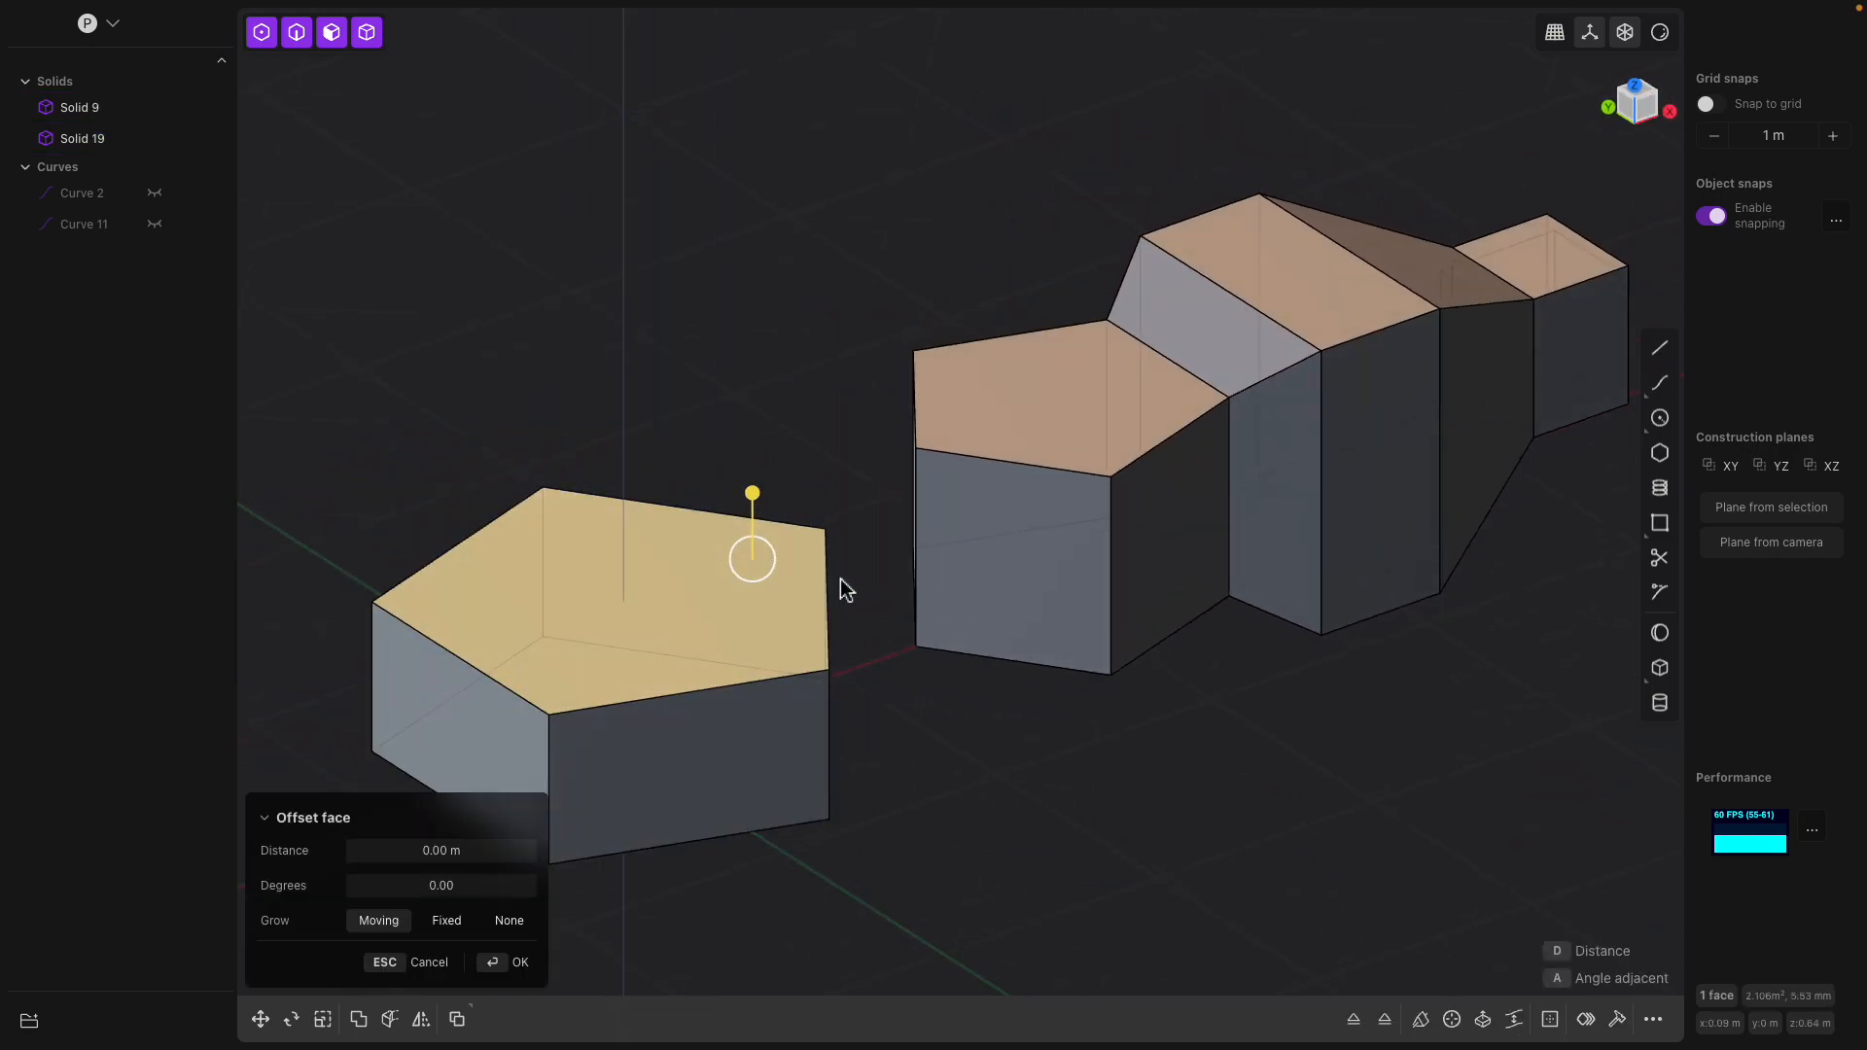
{"action": "key", "text": "o"}
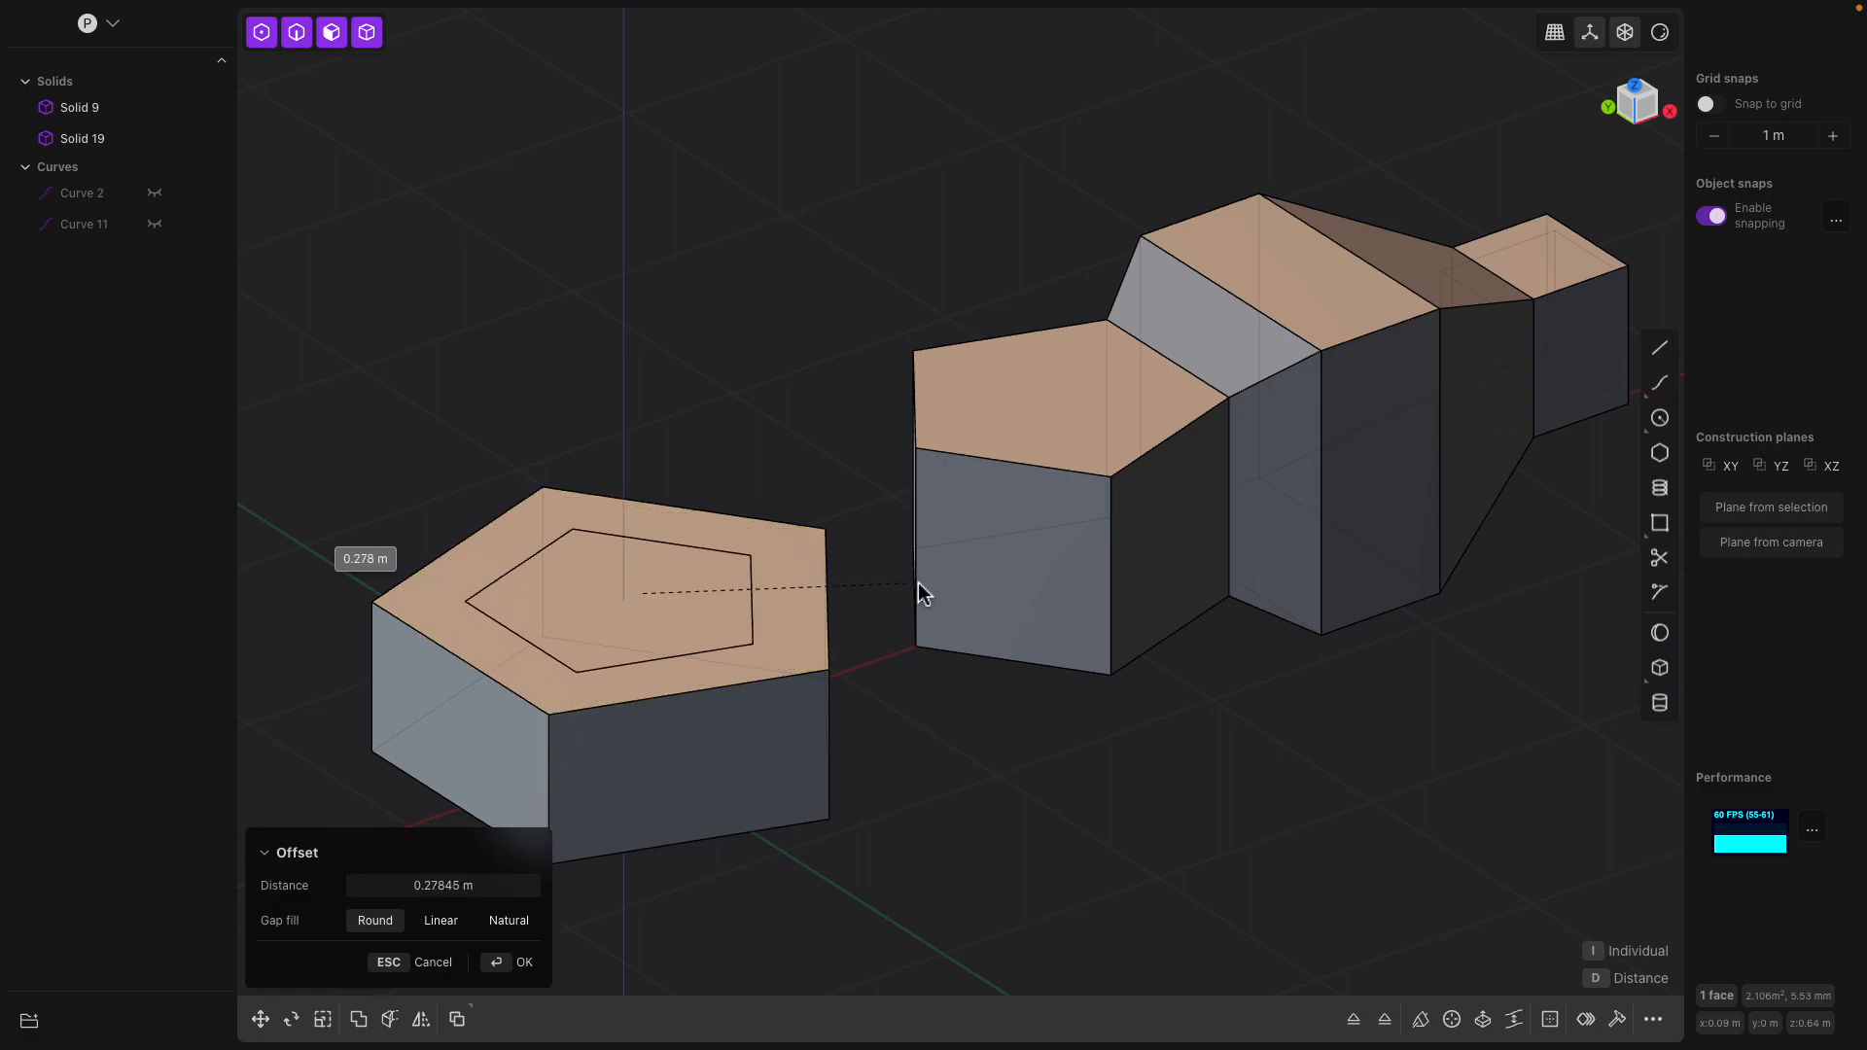
{"action": "left_click", "coordinate": [694, 577]}
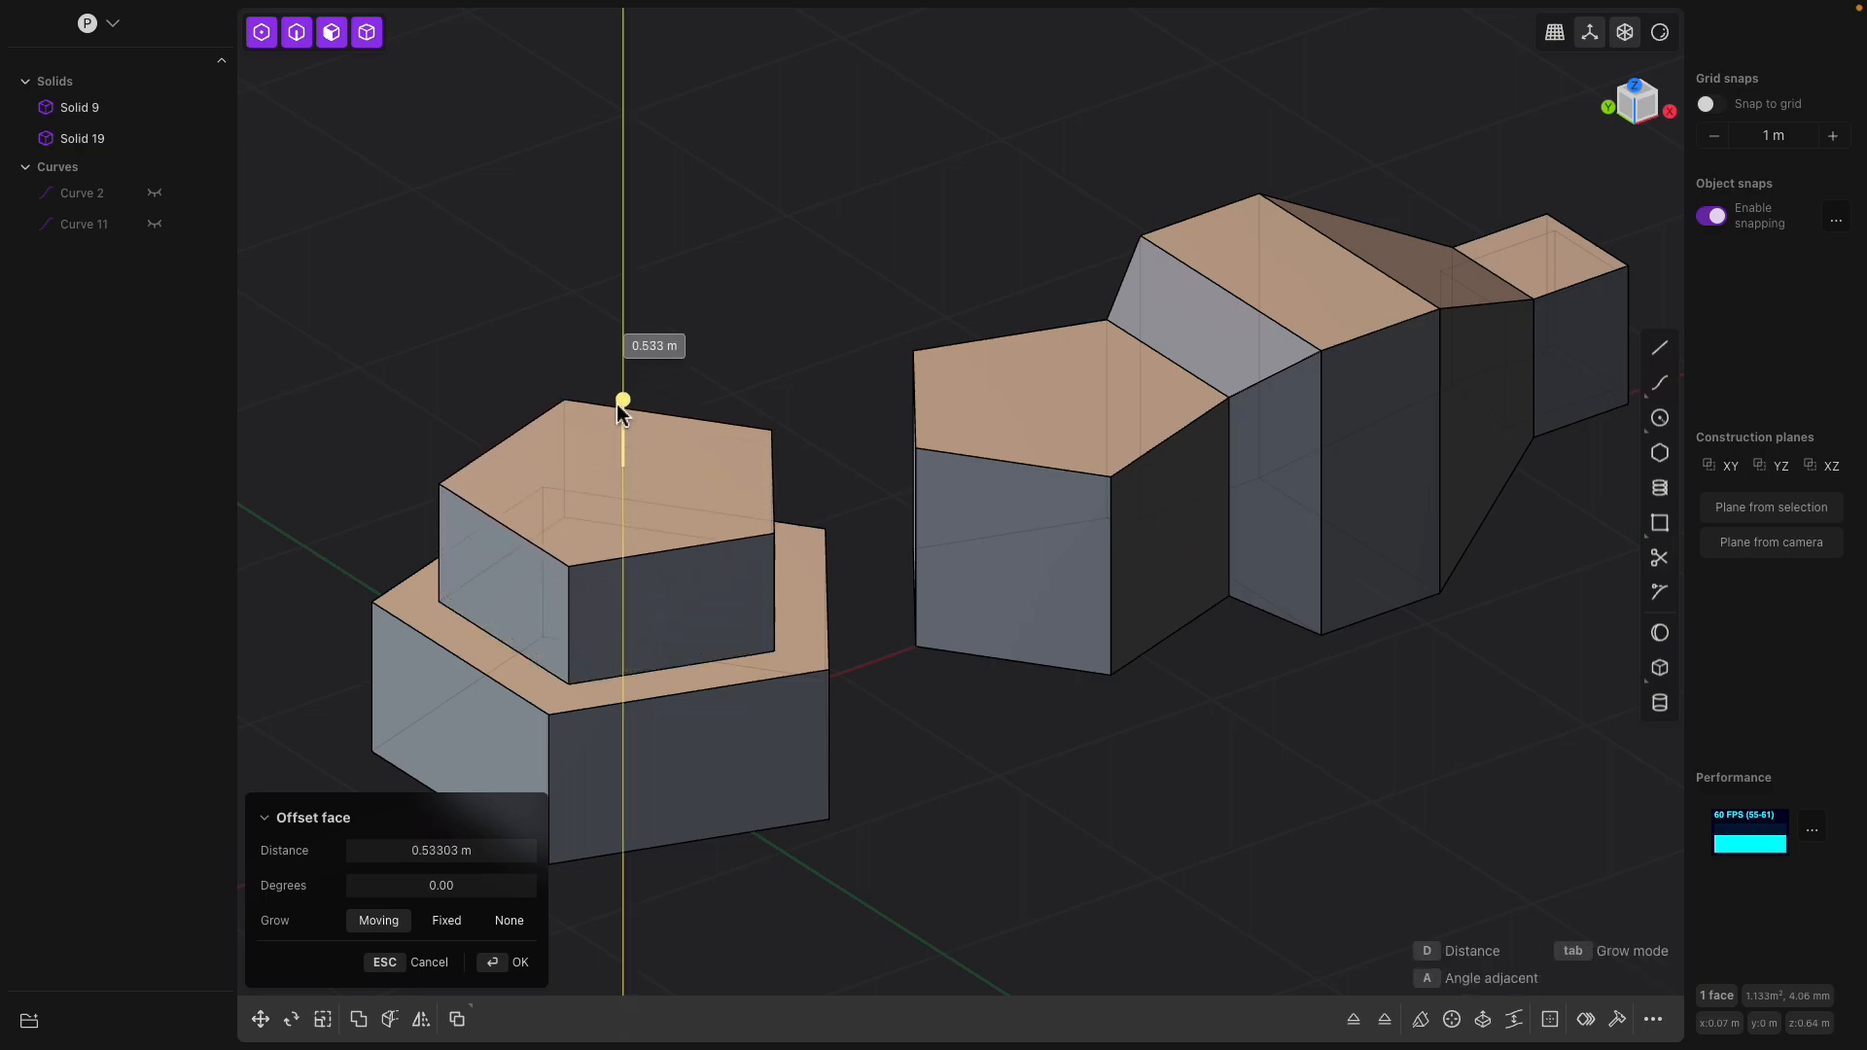
{"action": "left_click_drag", "start_coordinate": [648, 432], "coordinate": [671, 278]}
{"action": "right_click", "coordinate": [723, 294]}
Bevel the upper edges of the longer solid's pentagonal end into large sloped faces
{"action": "middle_click_drag", "start_coordinate": [1028, 374], "coordinate": [910, 482]}
{"action": "scroll", "coordinate": [808, 437], "scroll_direction": "down", "scroll_amount": 1}
{"action": "scroll", "coordinate": [868, 589], "scroll_direction": "up", "scroll_amount": 1}
{"action": "left_click", "coordinate": [868, 589]}
{"action": "middle_click_drag", "start_coordinate": [889, 591], "coordinate": [896, 554]}
{"action": "middle_click_drag", "start_coordinate": [1030, 558], "coordinate": [1143, 593]}
{"action": "left_click", "coordinate": [1034, 563]}
{"action": "left_click", "coordinate": [1040, 506]}
{"action": "left_click_drag", "start_coordinate": [1041, 506], "coordinate": [1142, 547]}
{"action": "key", "text": "Return"}
Move the longer solid along the X axis until its narrow end overlaps the stepped pentagonal solid
{"action": "middle_click_drag", "start_coordinate": [1223, 532], "coordinate": [825, 504]}
{"action": "mouse_move", "coordinate": [167, 131]}
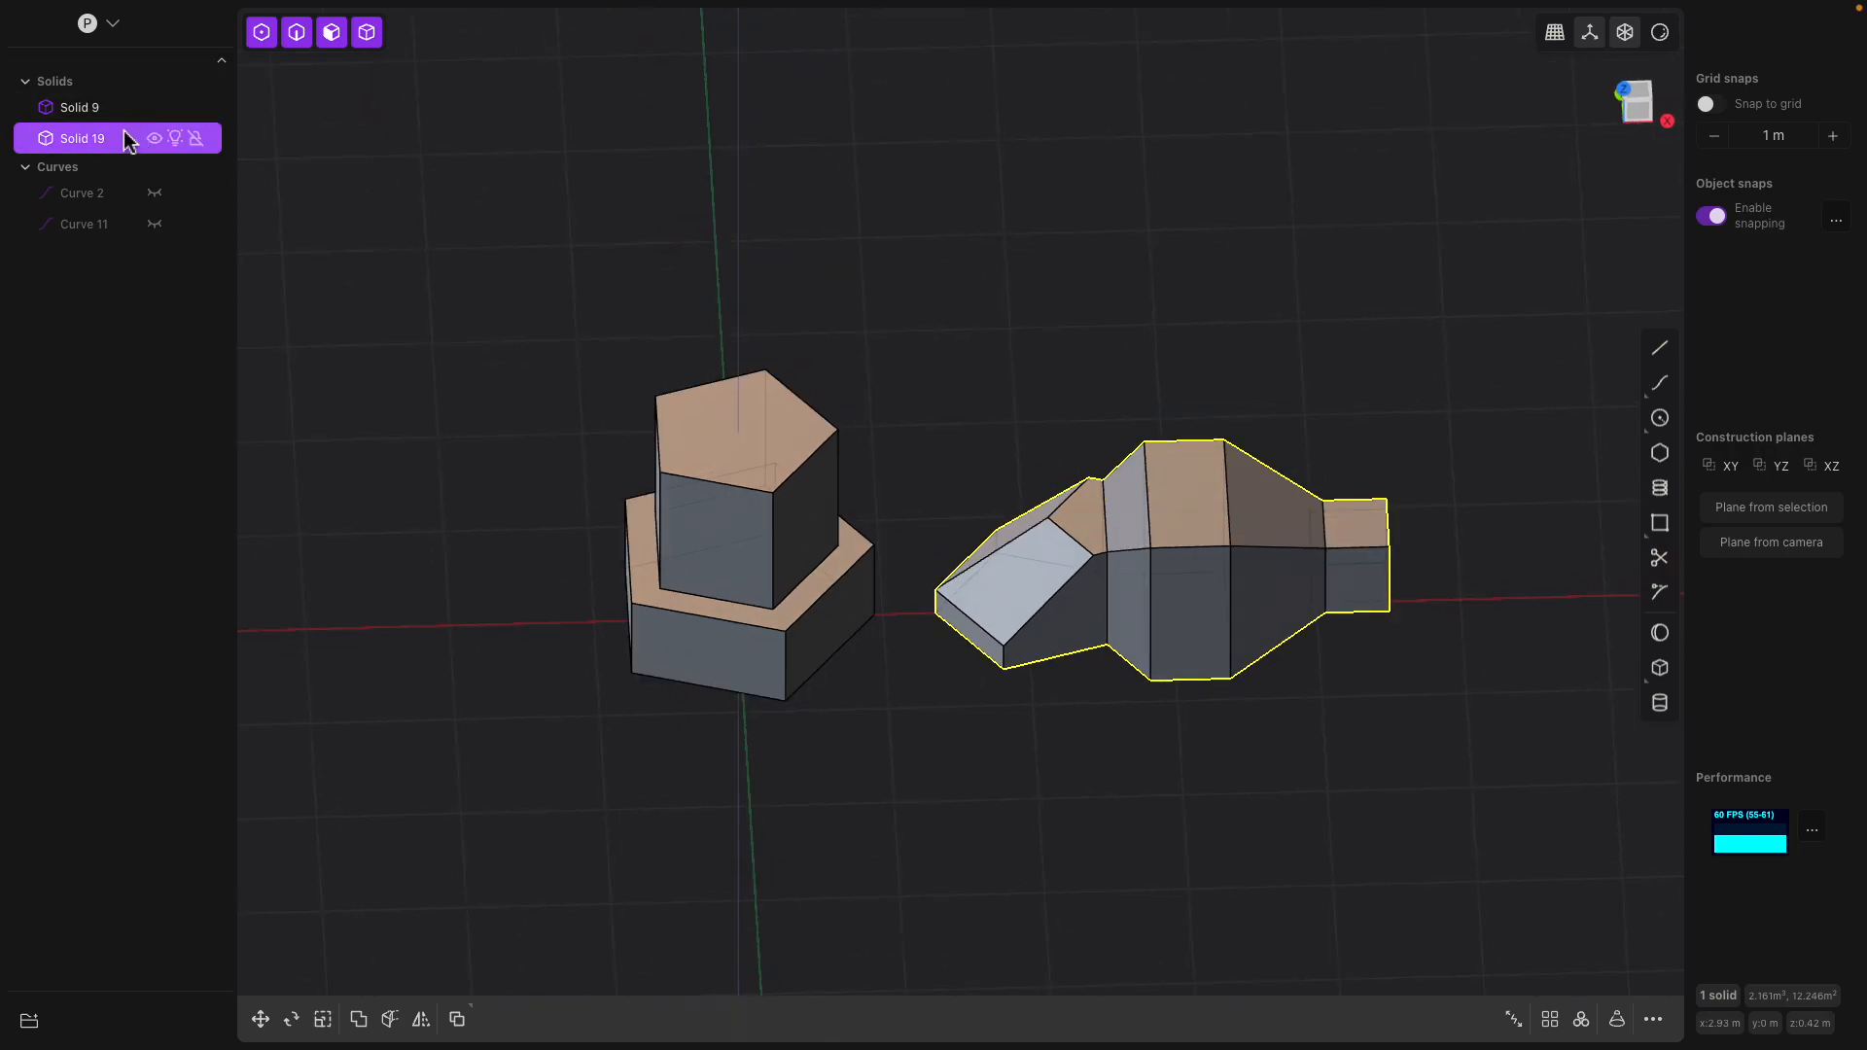
{"action": "middle_click_drag", "start_coordinate": [871, 323], "coordinate": [888, 337]}
{"action": "left_click", "coordinate": [1079, 428]}
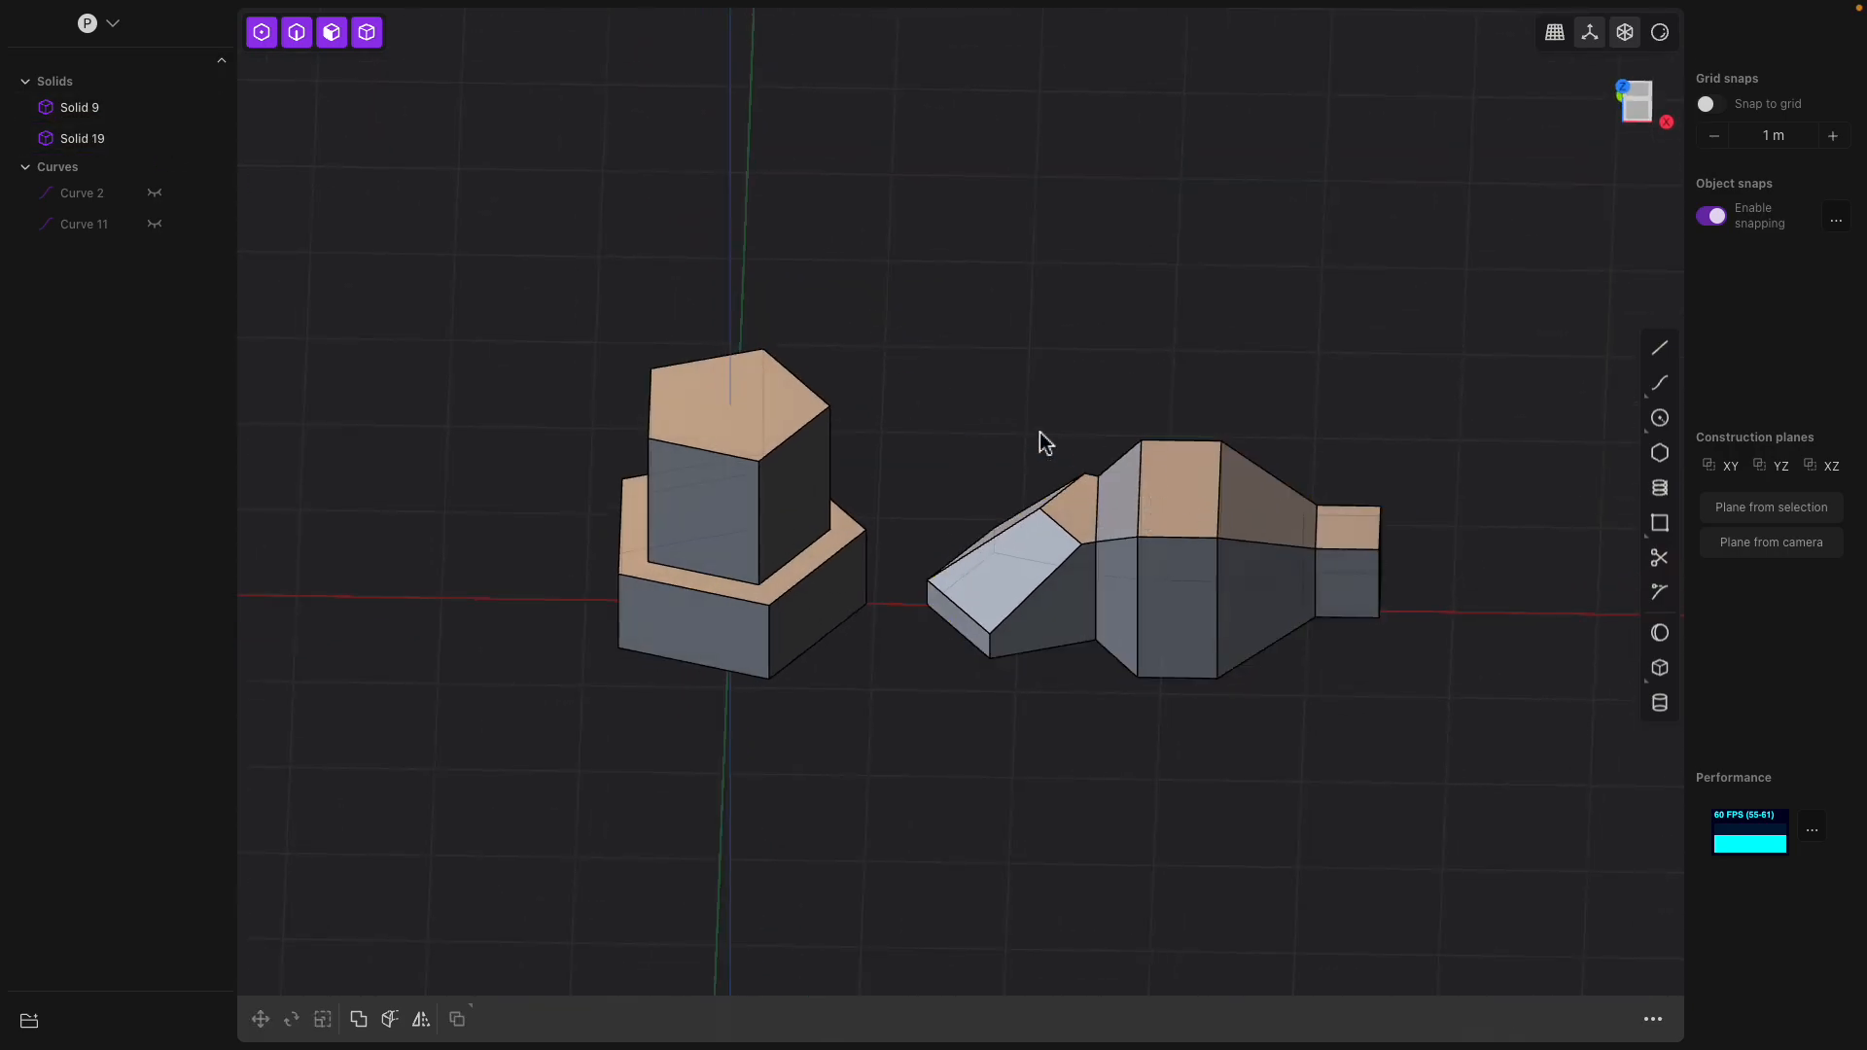
{"action": "middle_click_drag", "start_coordinate": [1055, 437], "coordinate": [1103, 455]}
{"action": "left_click", "coordinate": [113, 142]}
{"action": "middle_click_drag", "start_coordinate": [977, 313], "coordinate": [960, 304]}
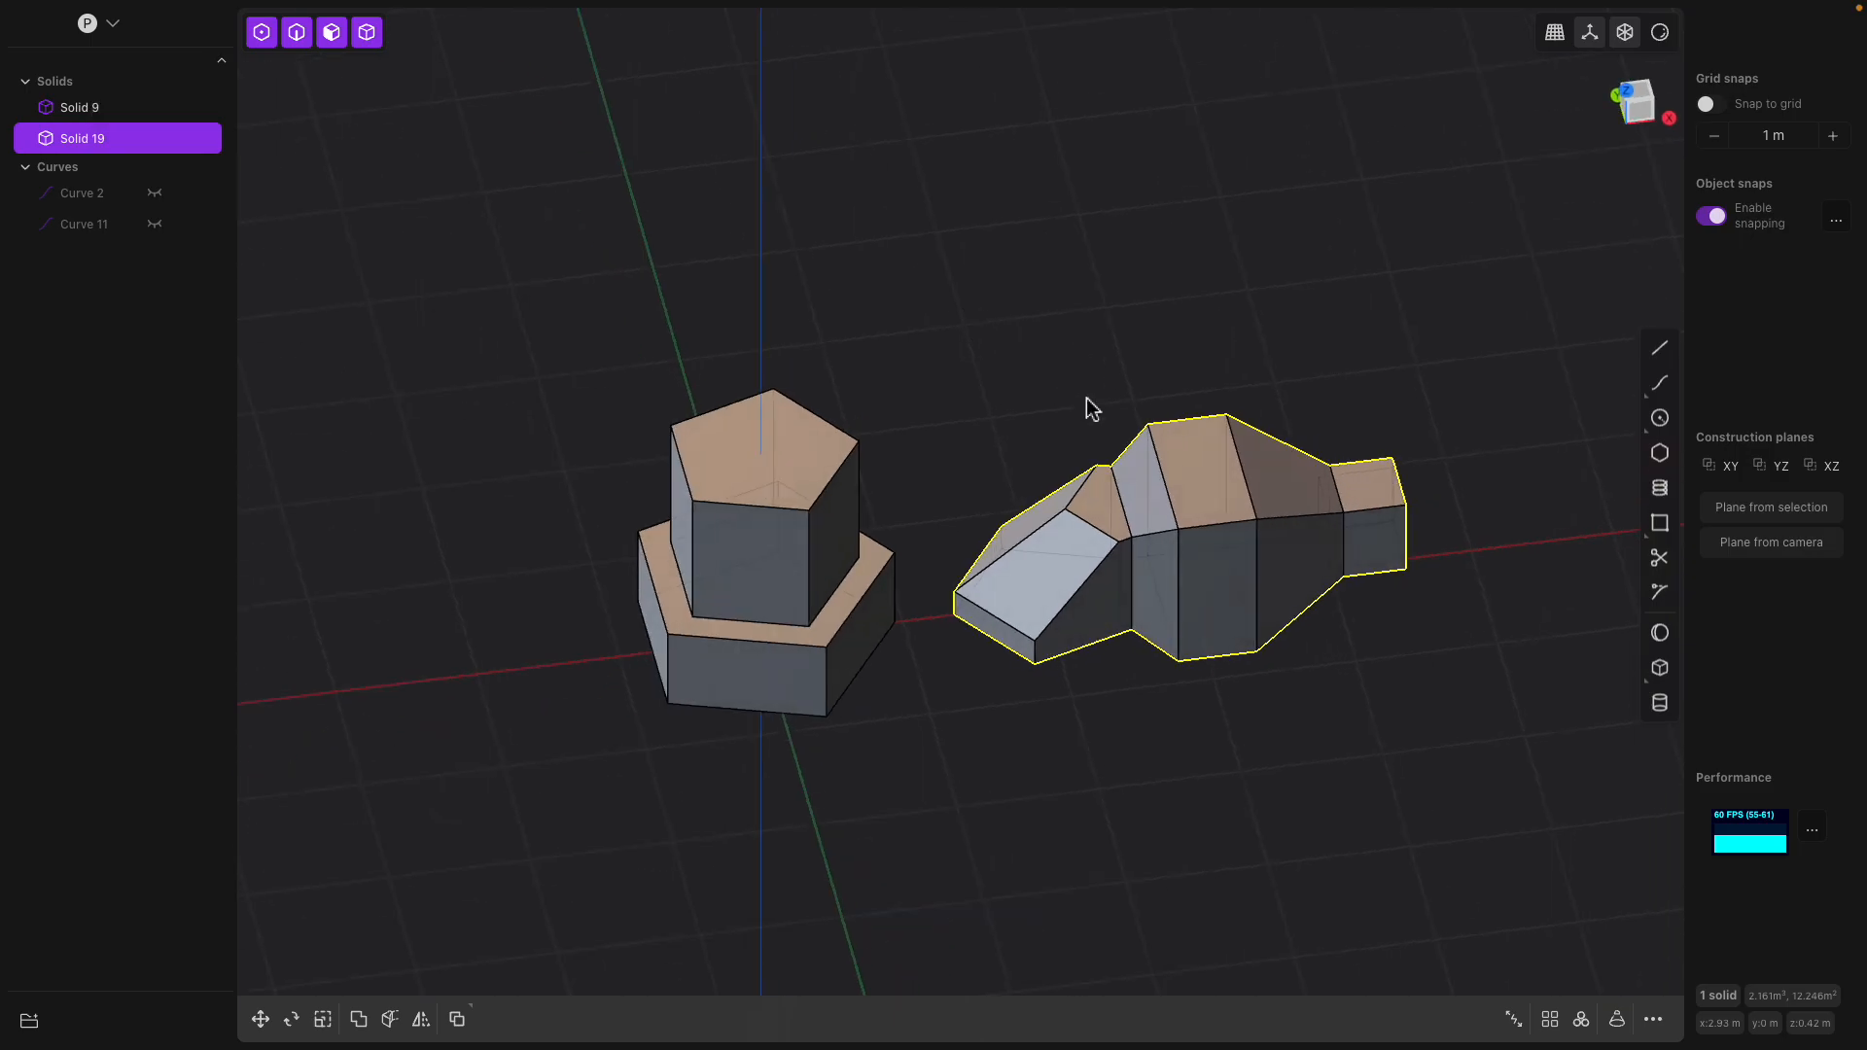
{"action": "key", "text": "g"}
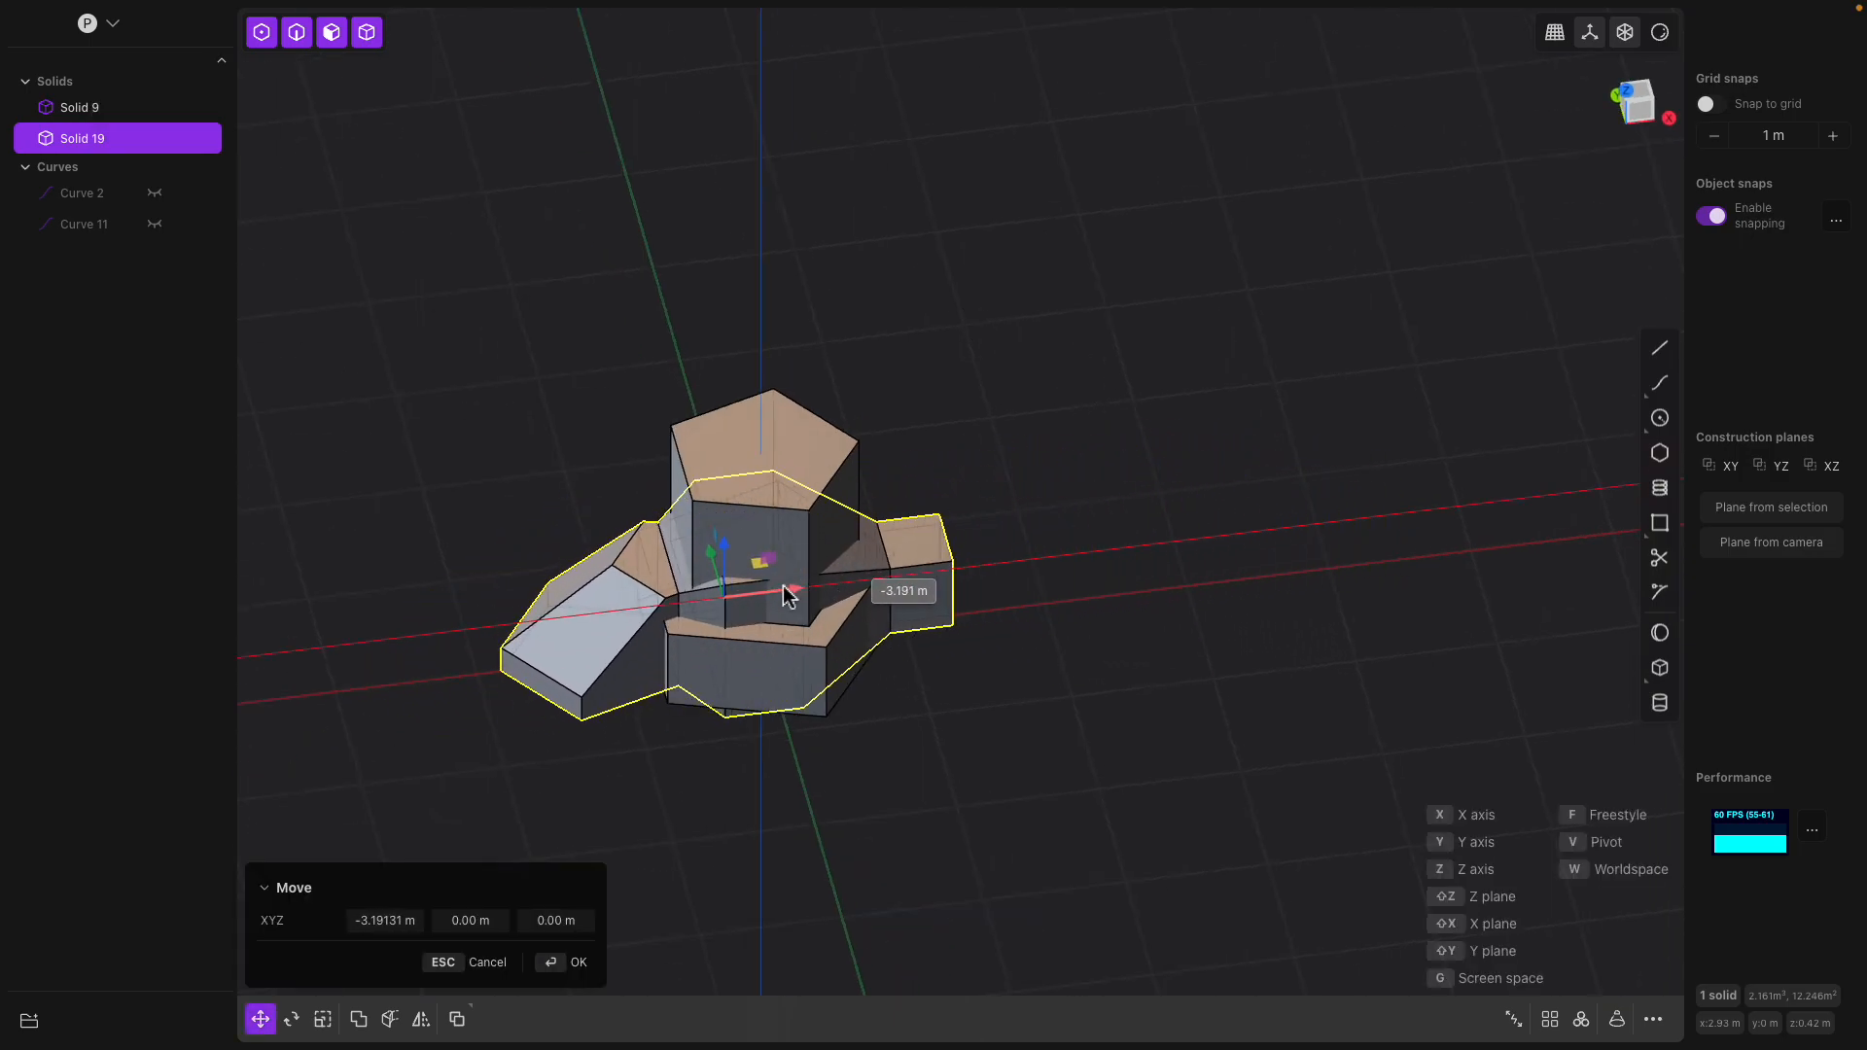
{"action": "middle_click_drag", "start_coordinate": [664, 597], "coordinate": [1064, 410]}
Join the two overlapping solids into one body with a Boolean union
{"action": "left_click", "coordinate": [130, 130]}
{"action": "left_click", "coordinate": [105, 114]}
{"action": "left_click", "coordinate": [90, 134], "text": "shift"}
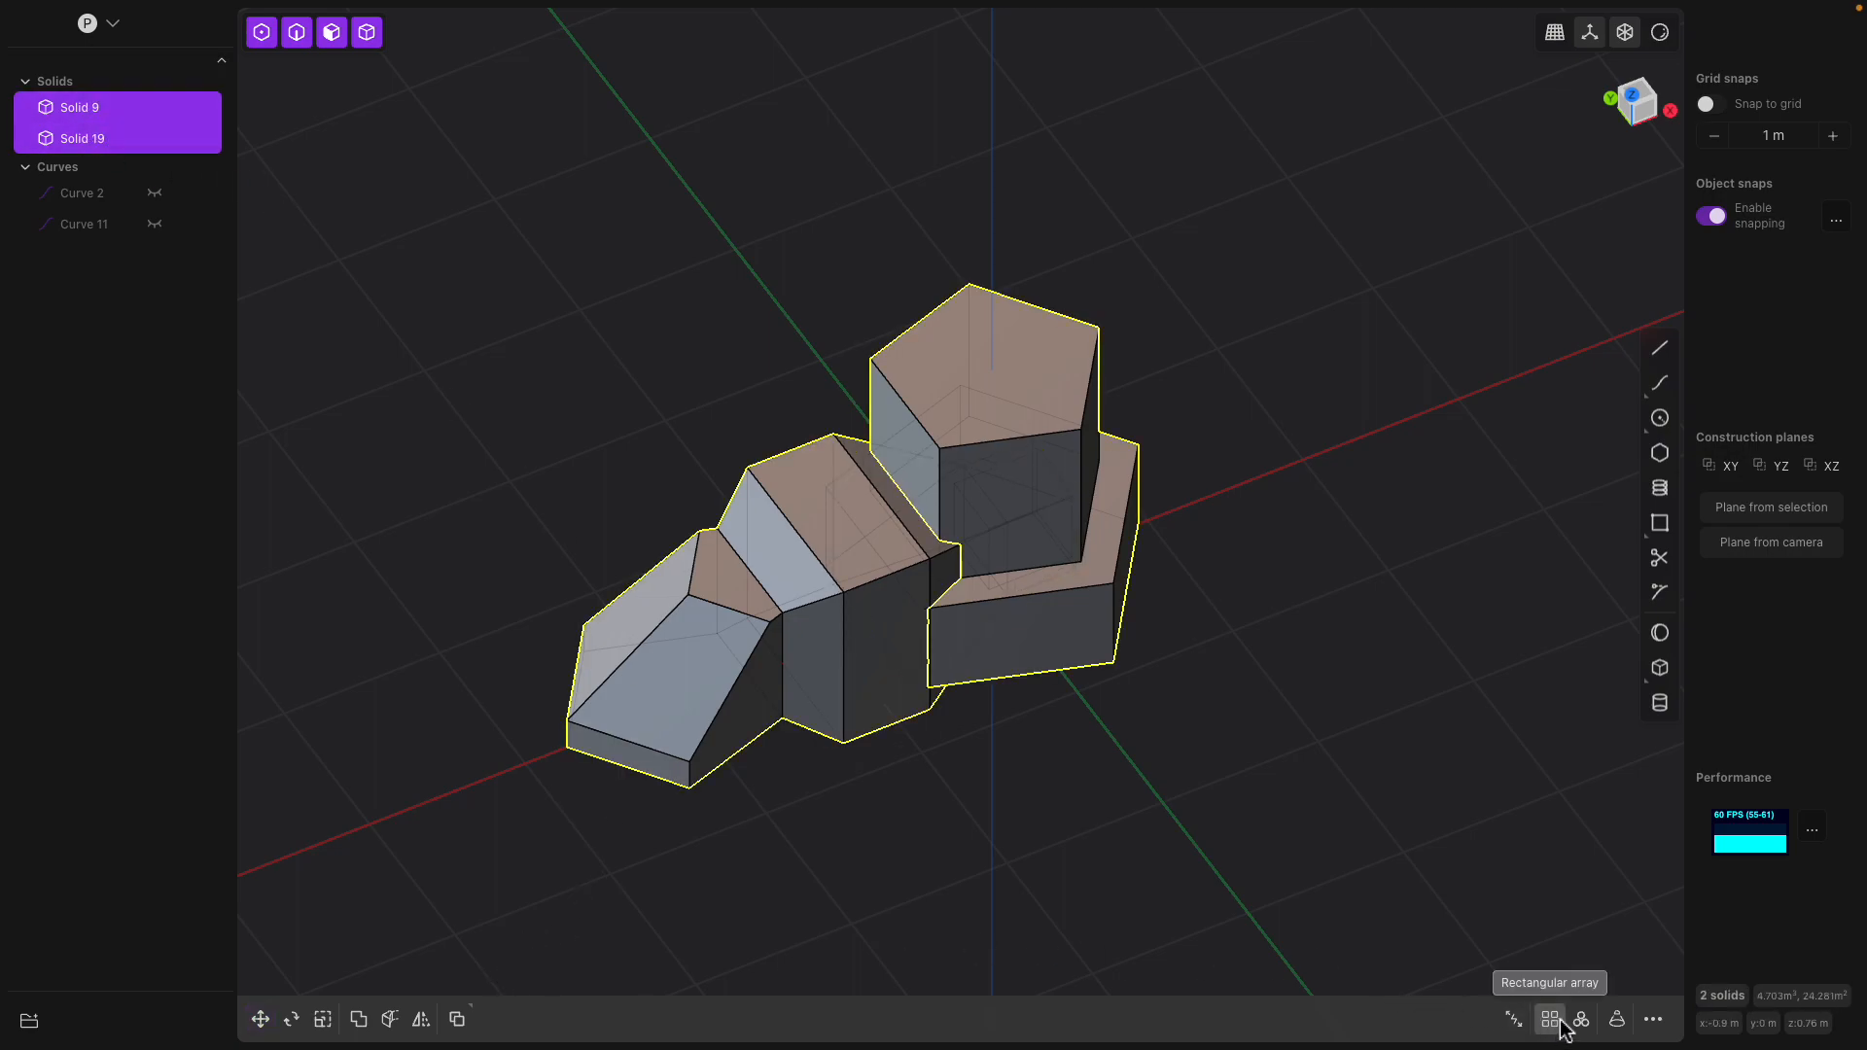
{"action": "left_click", "coordinate": [359, 1019]}
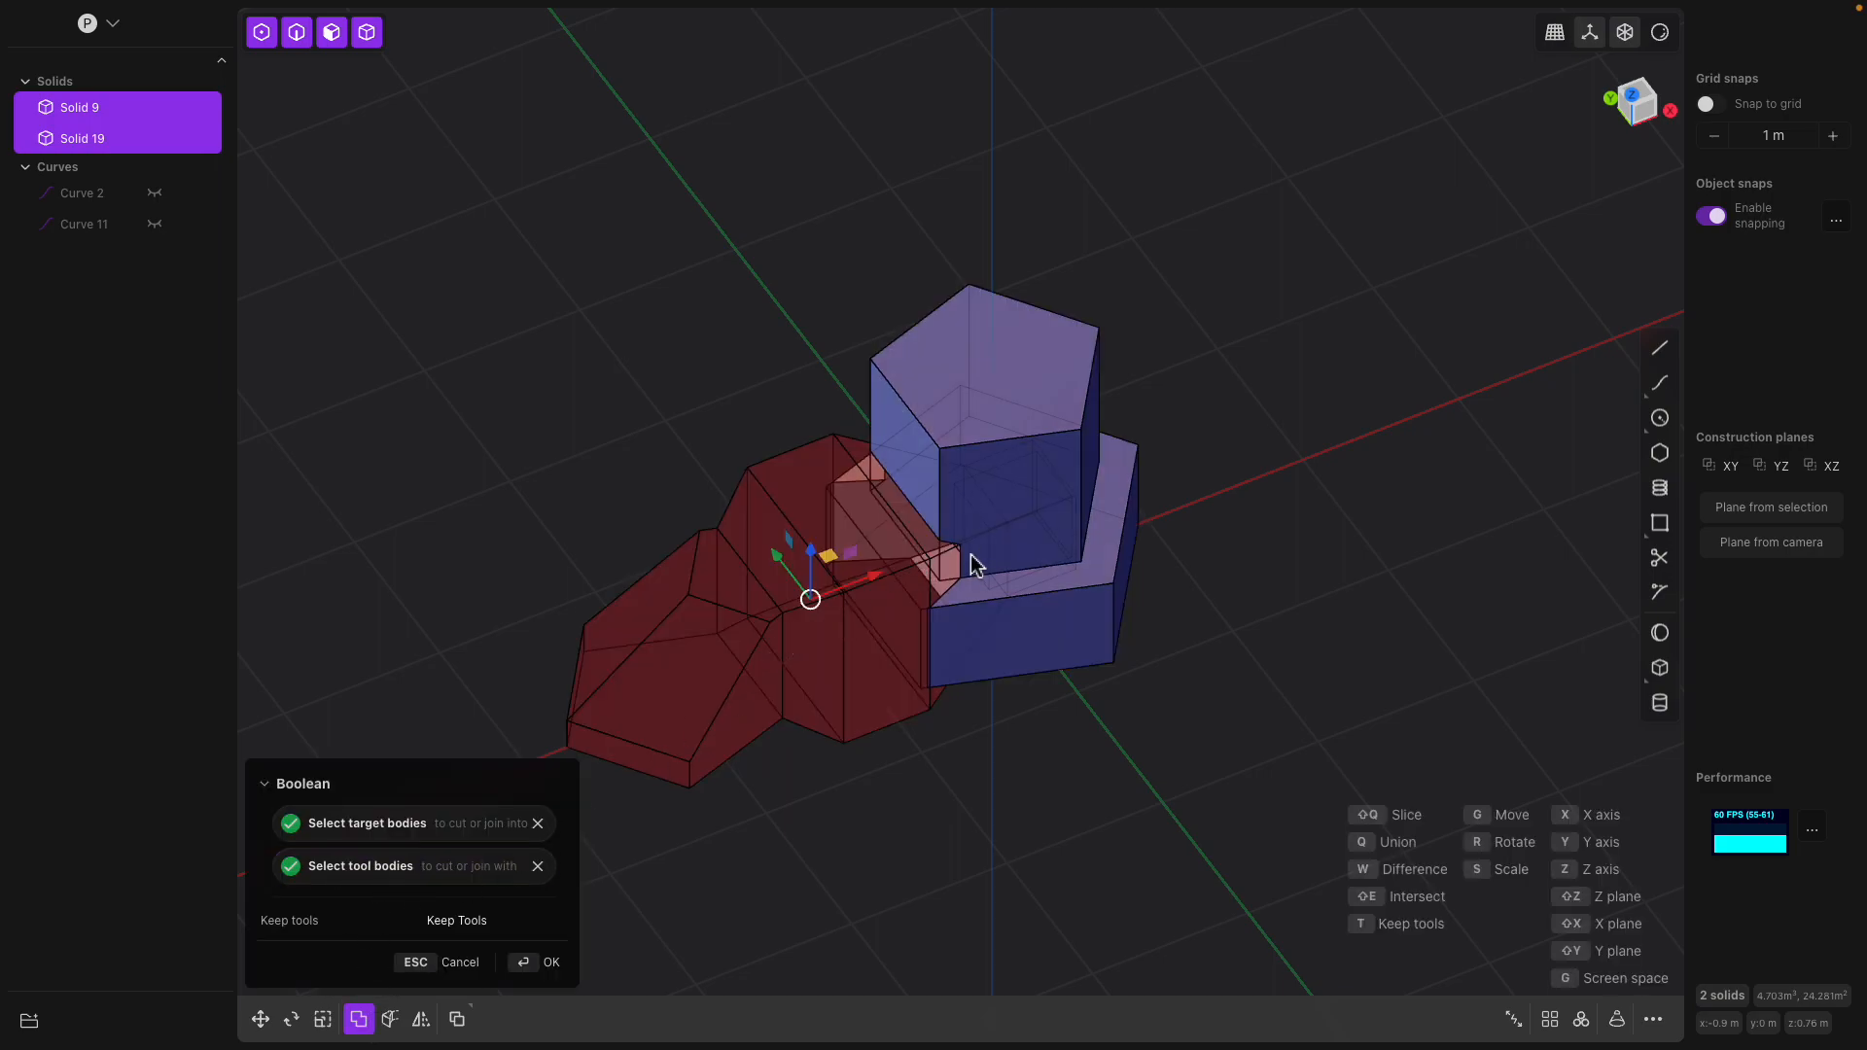
{"action": "left_click", "coordinate": [435, 829]}
{"action": "key", "text": "q"}
{"action": "middle_click_drag", "start_coordinate": [1342, 679], "coordinate": [970, 586]}
{"action": "key", "text": "Return"}
Fillet the edge where the tower wall meets the joined section by about 0.07 m
{"action": "left_click", "coordinate": [1105, 597]}
{"action": "key", "text": "f"}
{"action": "middle_click_drag", "start_coordinate": [1105, 603], "coordinate": [1192, 447]}
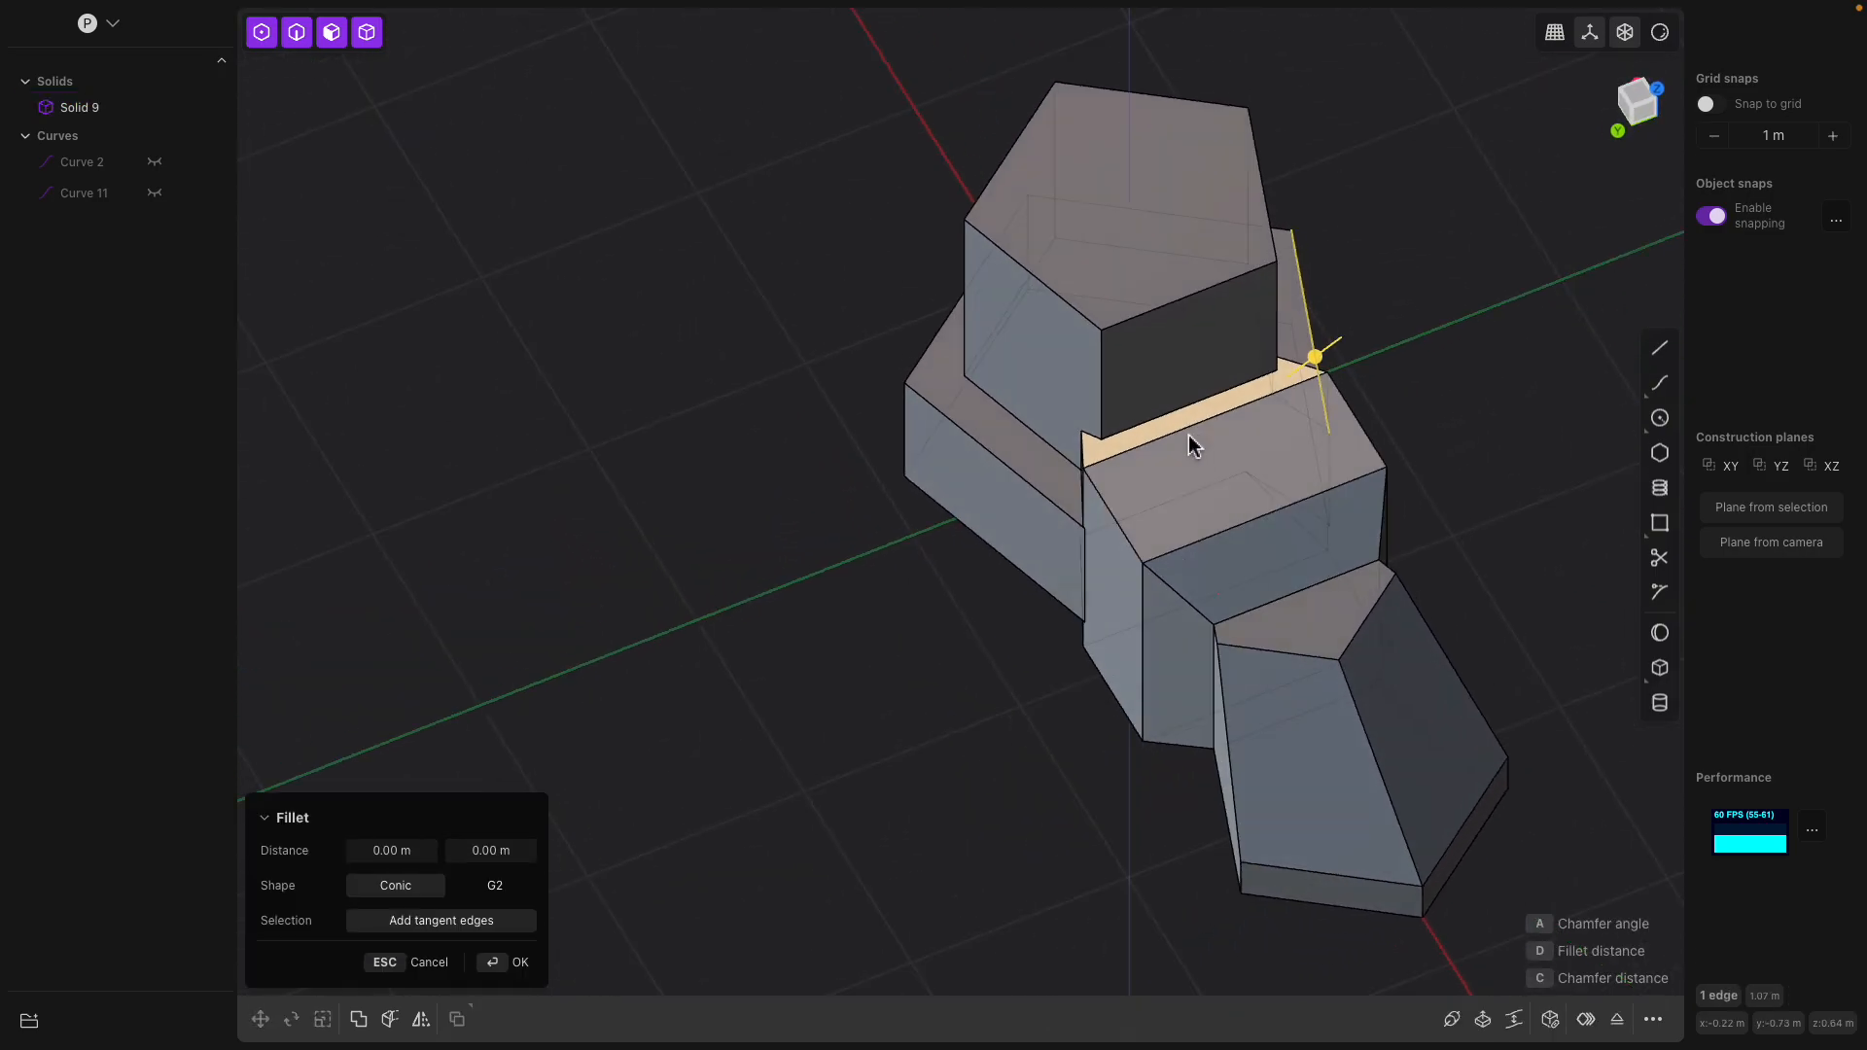
{"action": "left_click_drag", "start_coordinate": [1152, 420], "coordinate": [1167, 438]}
{"action": "middle_click_drag", "start_coordinate": [1164, 439], "coordinate": [1079, 605]}
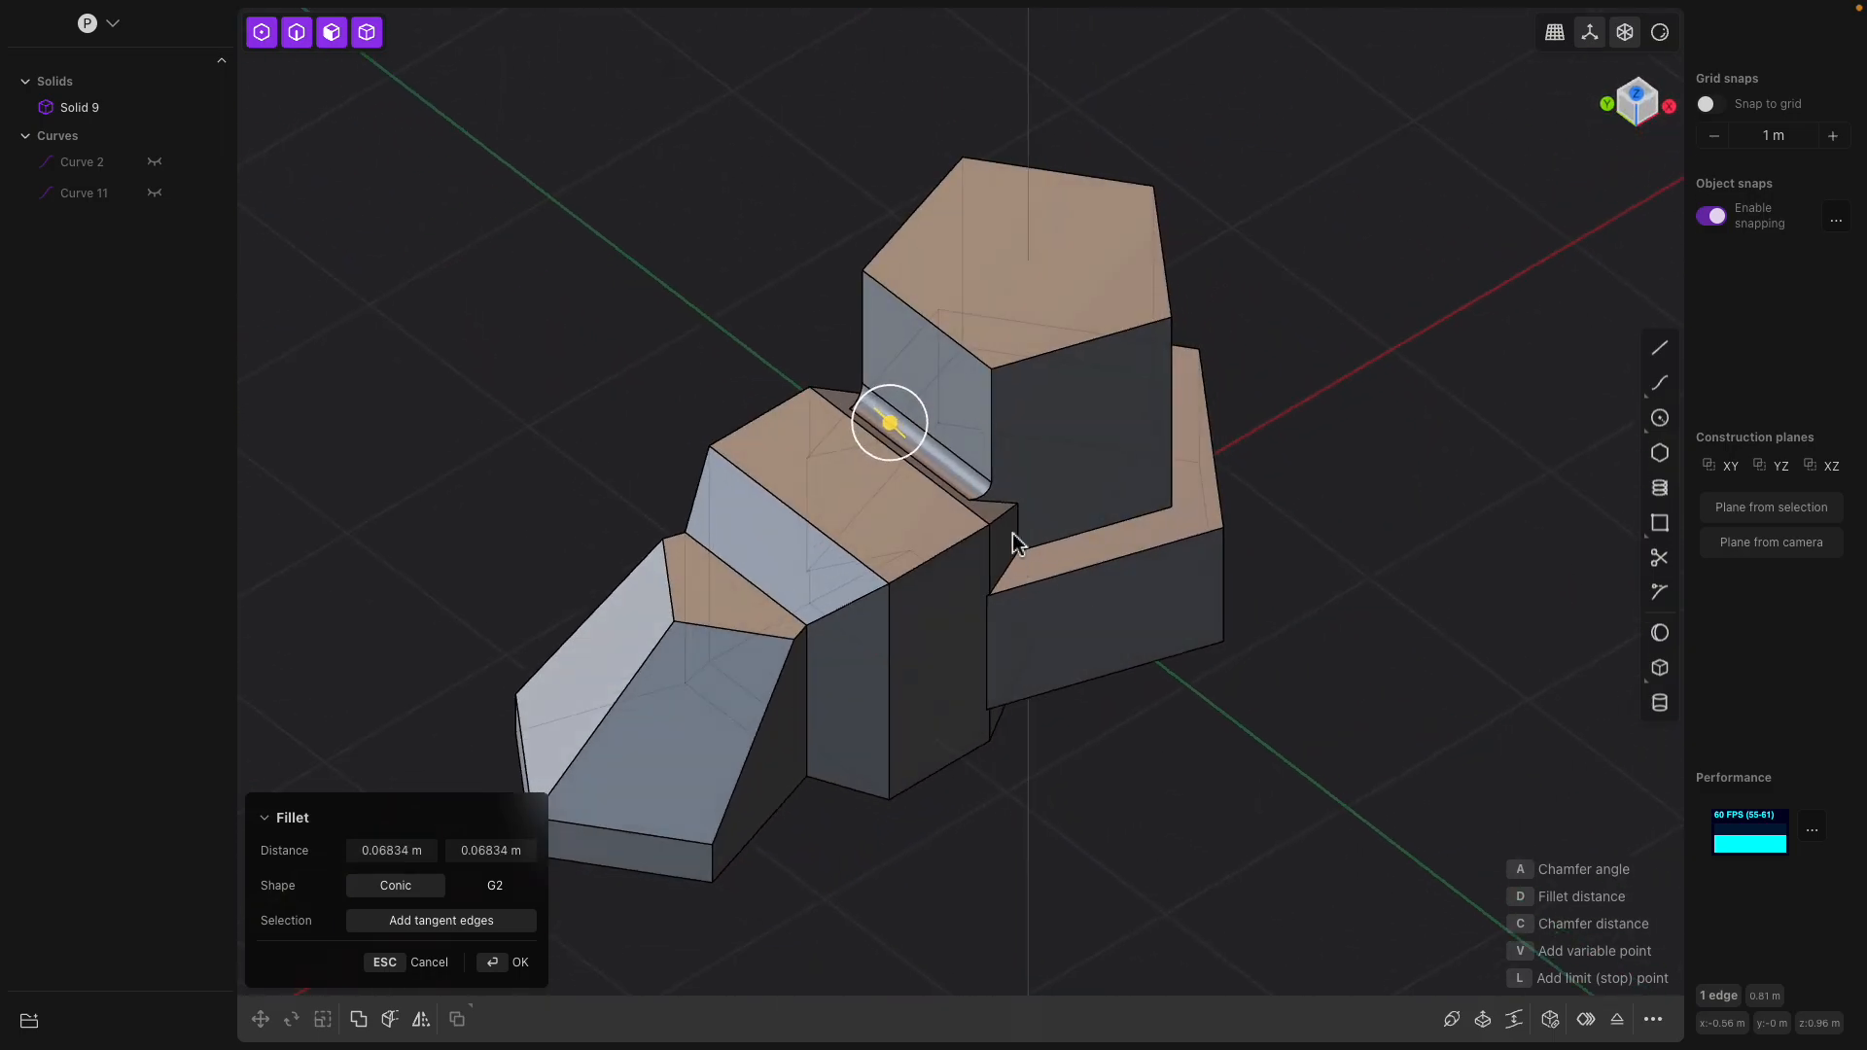
{"action": "key", "text": "Return"}
Fillet the tower's two vertical edges facing the joined section by about 0.47 m
{"action": "left_click", "coordinate": [992, 455]}
{"action": "middle_click_drag", "start_coordinate": [998, 463], "coordinate": [1128, 389]}
{"action": "left_click", "coordinate": [1050, 346], "text": "shift"}
{"action": "left_click_drag", "start_coordinate": [1049, 345], "coordinate": [1010, 431]}
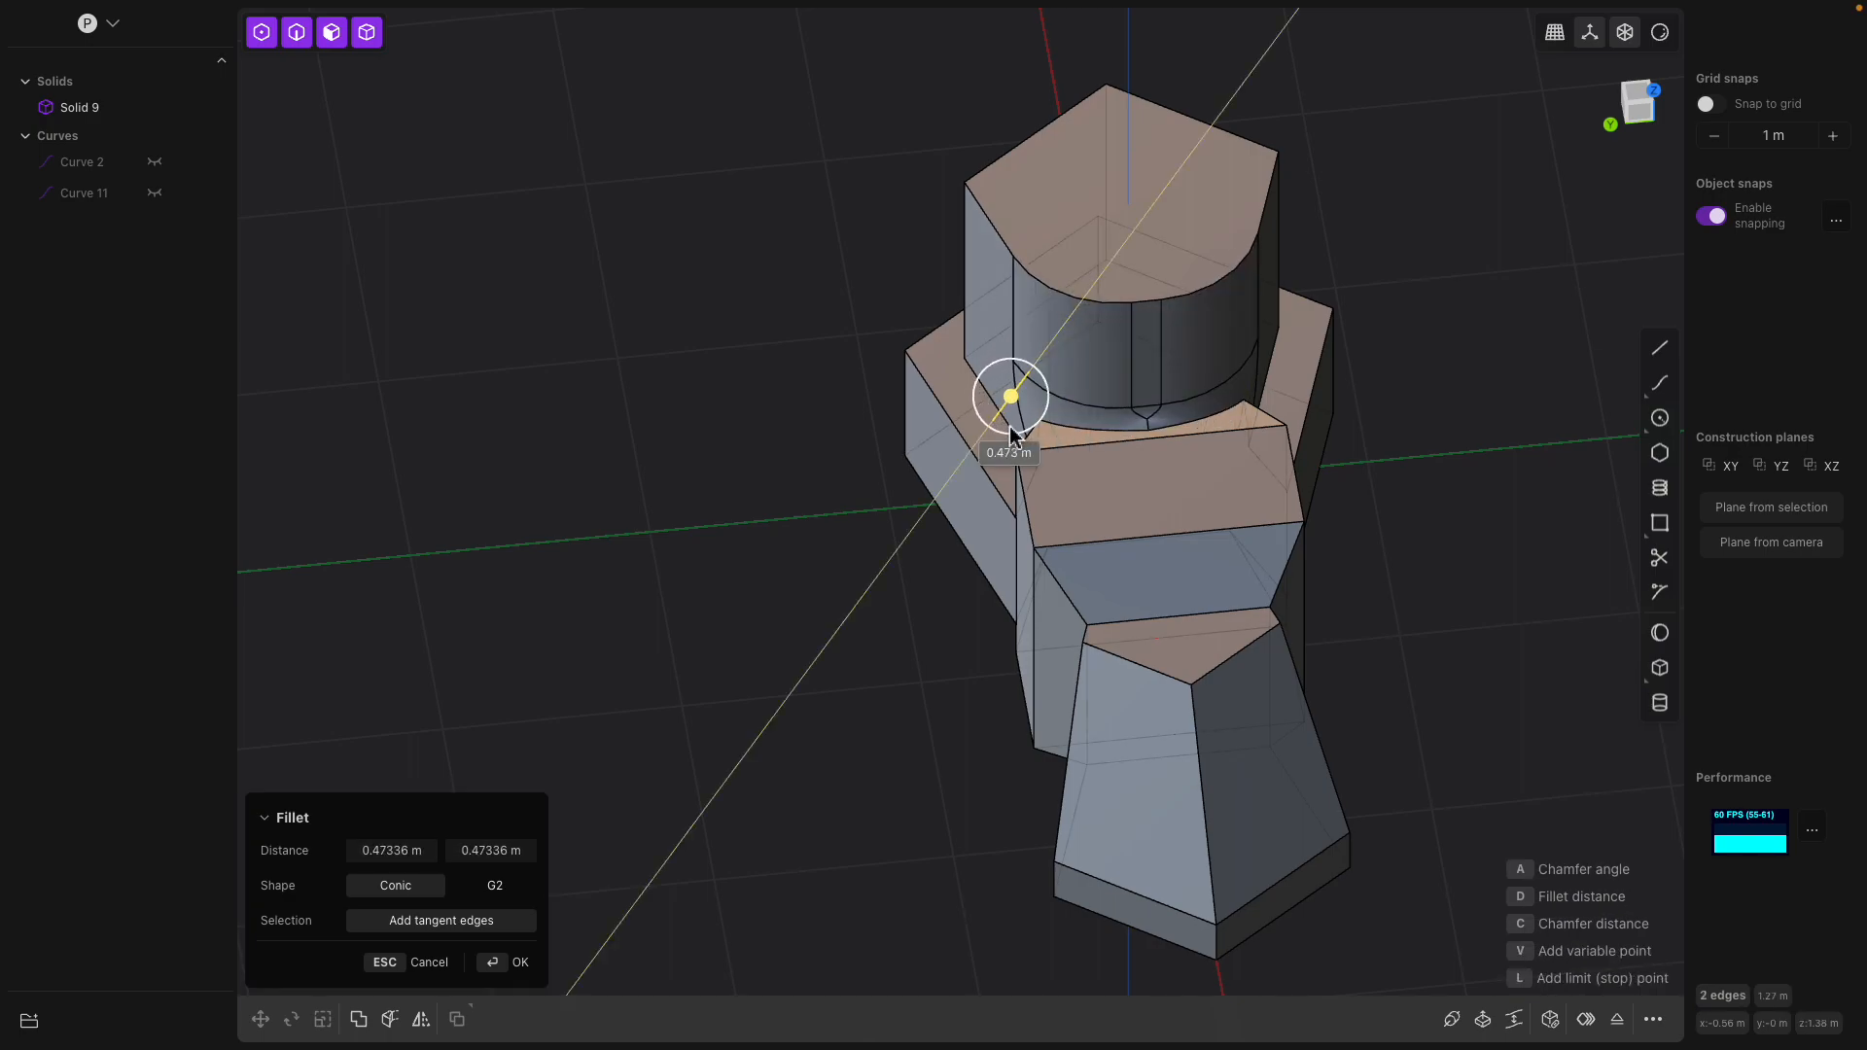
{"action": "mouse_move", "coordinate": [1011, 434]}
{"action": "middle_mouse_down"}
{"action": "mouse_move", "coordinate": [1004, 448]}
{"action": "mouse_move", "coordinate": [1134, 424]}
{"action": "mouse_move", "coordinate": [1143, 441]}
{"action": "mouse_move", "coordinate": [1046, 430]}
{"action": "middle_mouse_up"}
{"action": "key", "text": "Return"}
Round the upper side edges of the block between the tower and the sloped end section
{"action": "left_click", "coordinate": [1121, 420]}
{"action": "key", "text": "b"}
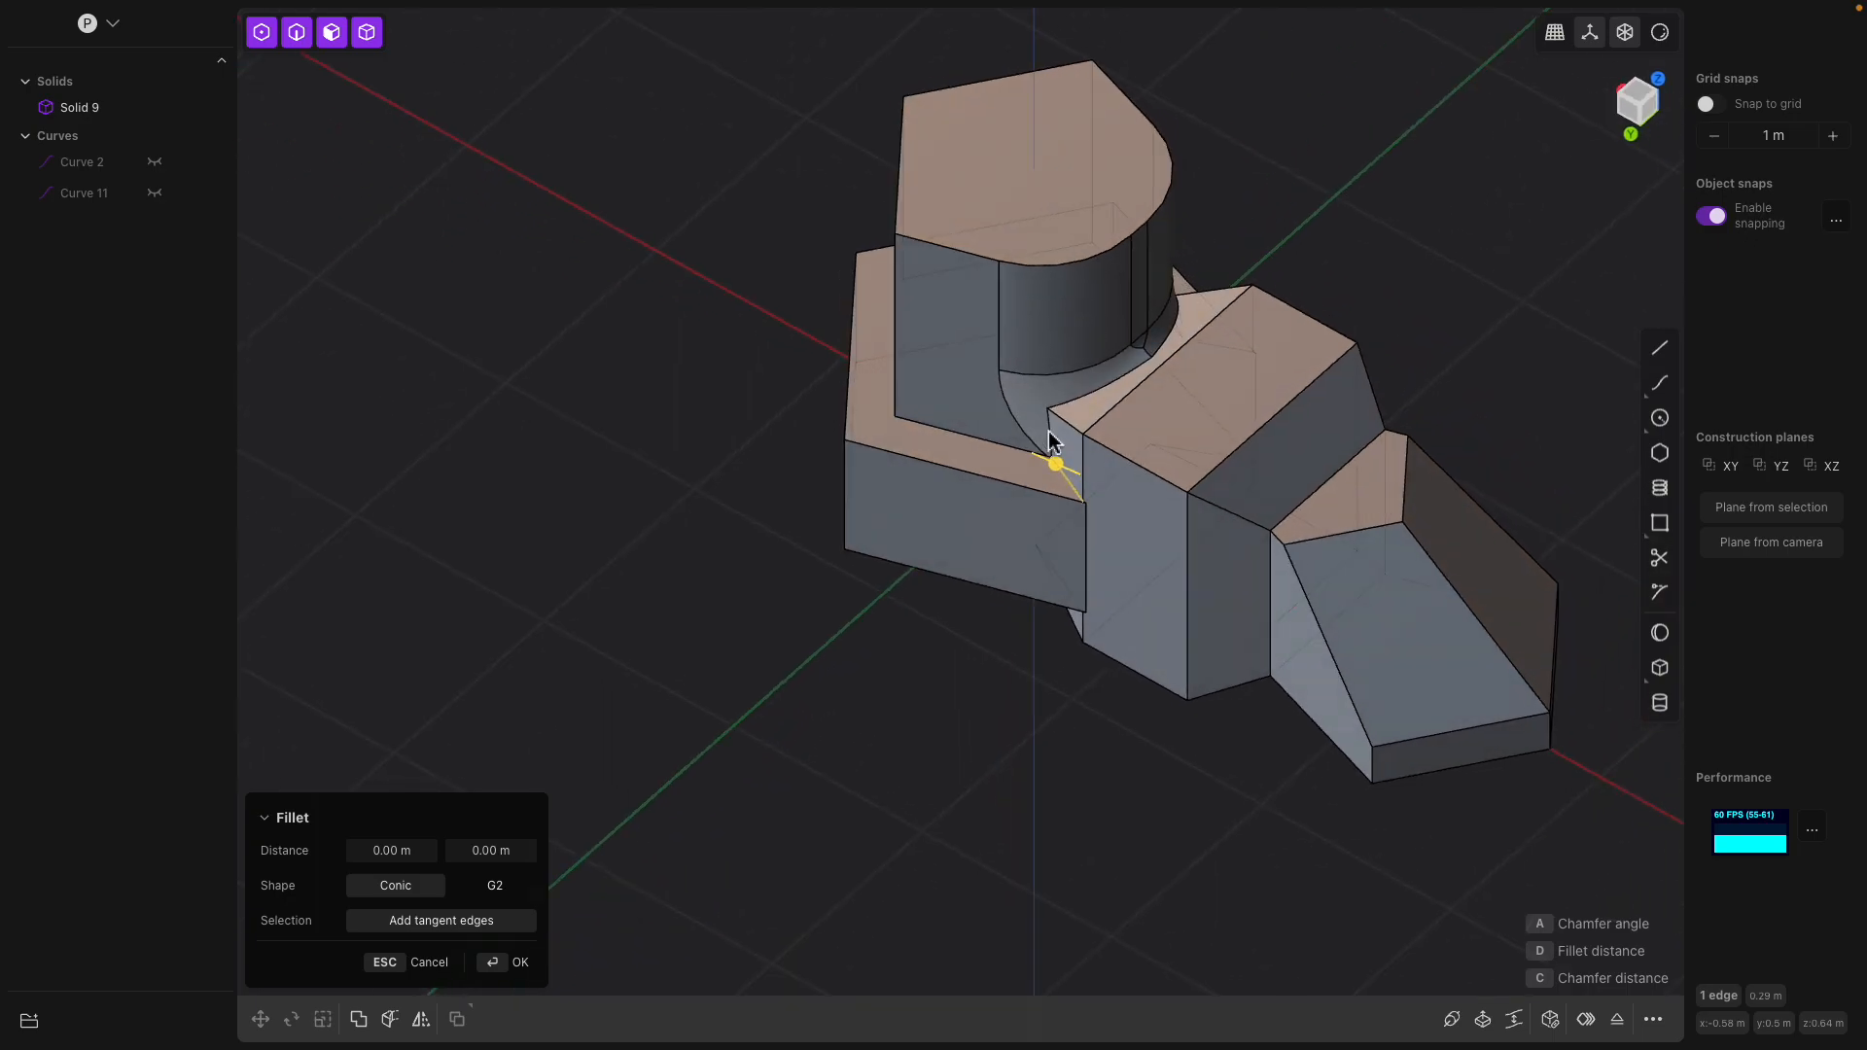
{"action": "left_click", "coordinate": [1213, 510]}
{"action": "middle_click_drag", "start_coordinate": [1213, 510], "coordinate": [937, 587]}
{"action": "left_click", "coordinate": [920, 556]}
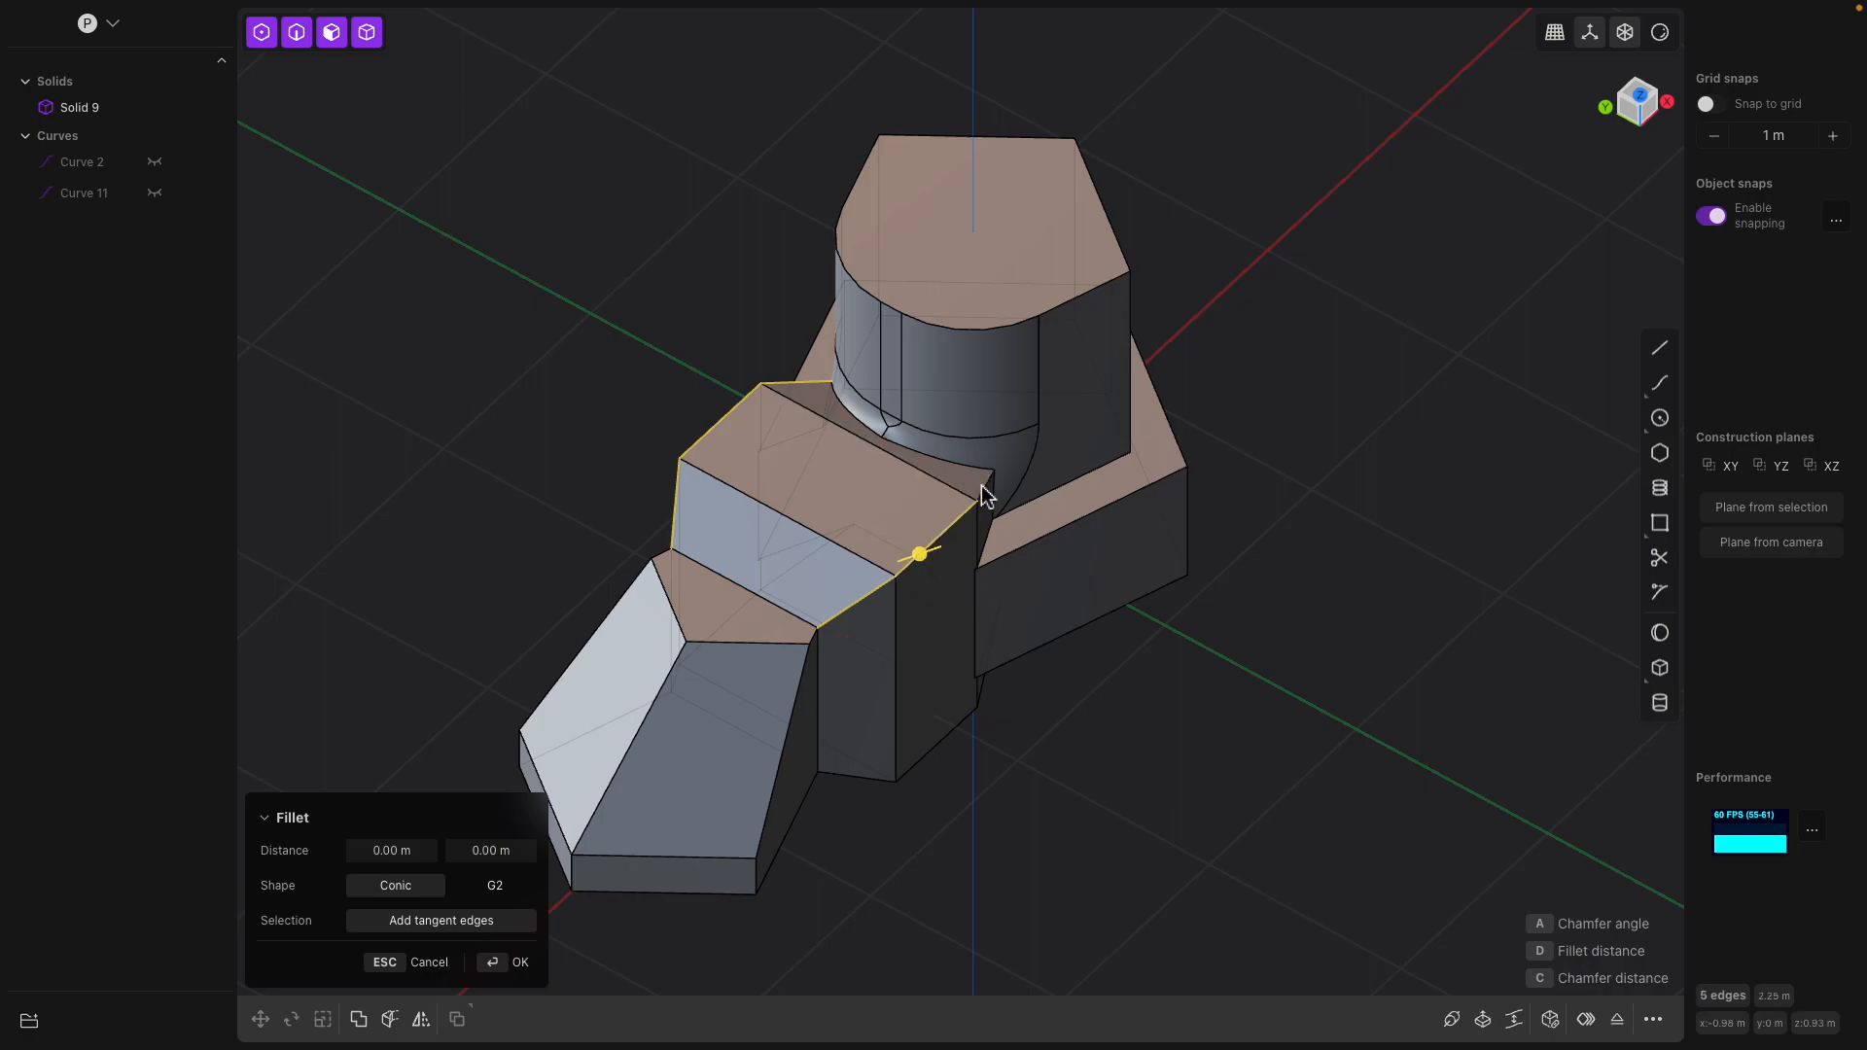
{"action": "left_click_drag", "start_coordinate": [973, 504], "coordinate": [1050, 550]}
{"action": "middle_click_drag", "start_coordinate": [1050, 550], "coordinate": [971, 308]}
{"action": "key", "text": "Return"}
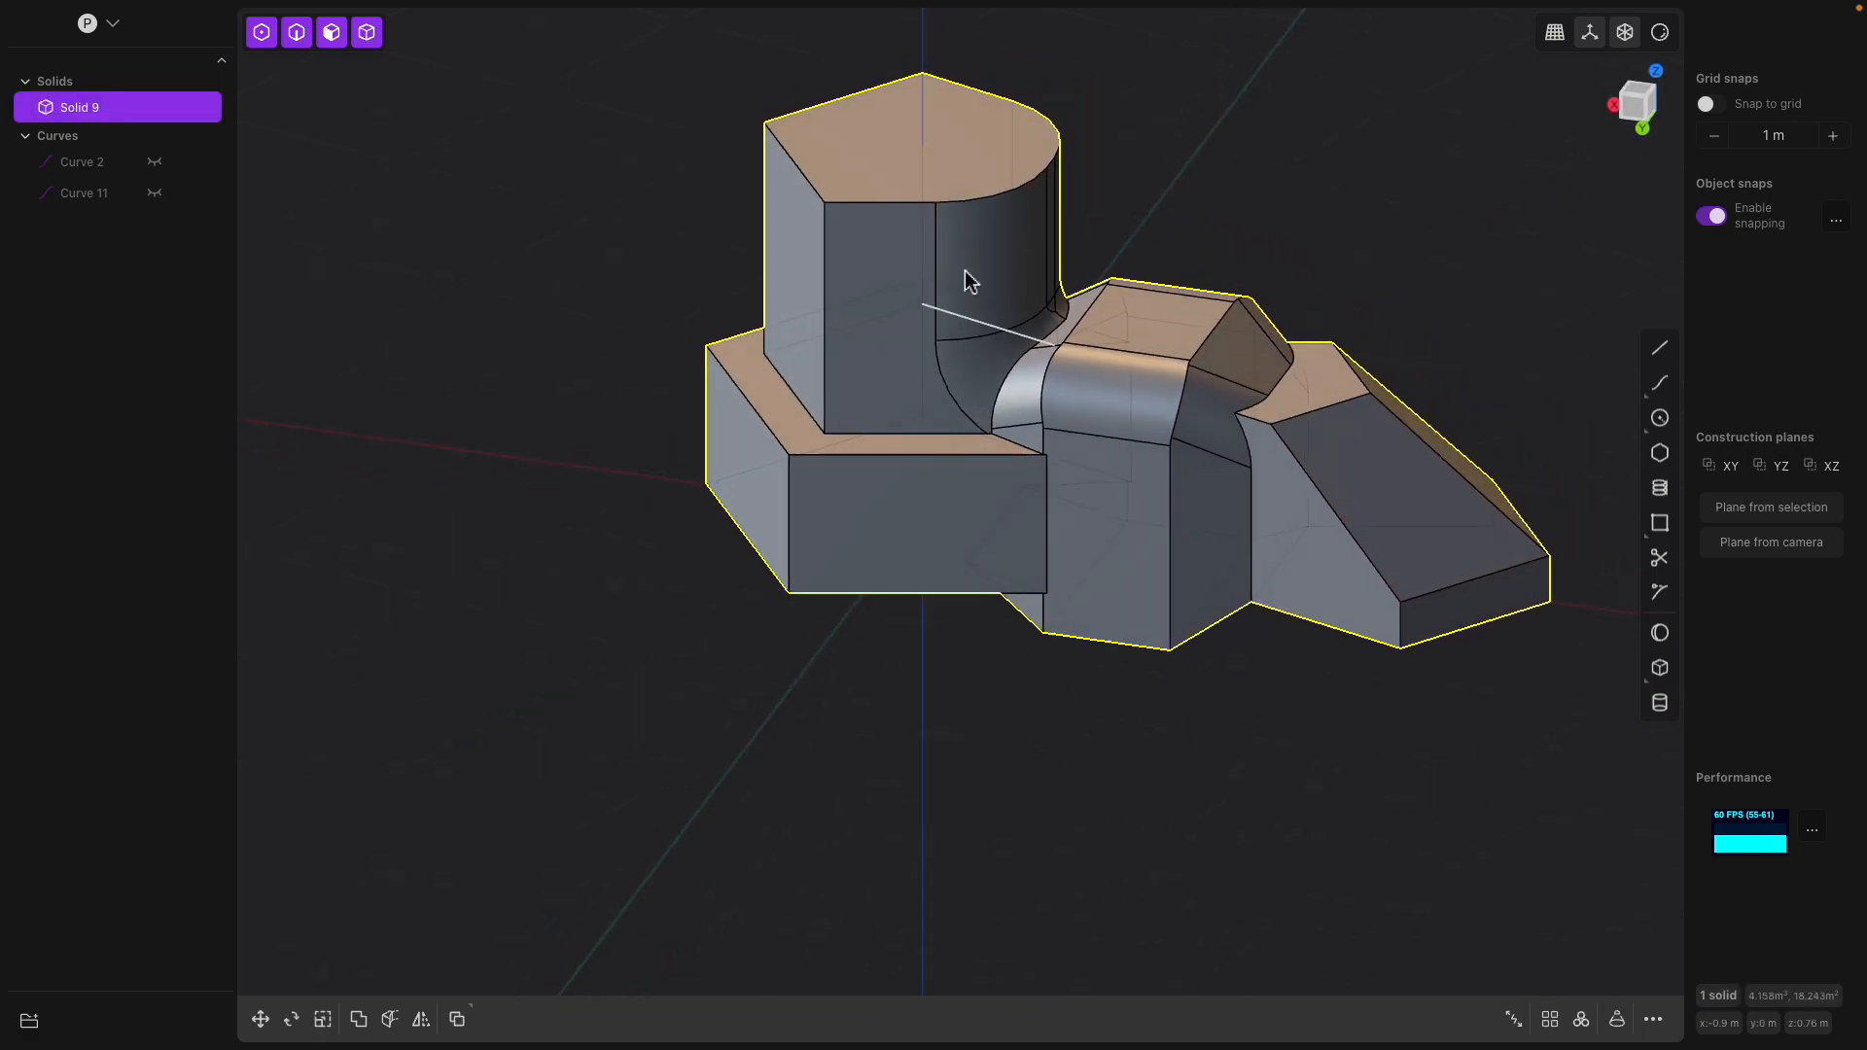
Offset the tower's top face outline inward and raise the inner face by about 0.33 m
{"action": "middle_click_drag", "start_coordinate": [964, 218], "coordinate": [933, 467]}
{"action": "left_click", "coordinate": [895, 235]}
{"action": "mouse_move", "coordinate": [933, 467]}
{"action": "middle_mouse_down"}
{"action": "mouse_move", "coordinate": [966, 499]}
{"action": "mouse_move", "coordinate": [962, 428]}
{"action": "mouse_move", "coordinate": [964, 457]}
{"action": "middle_mouse_up"}
{"action": "key", "text": "o"}
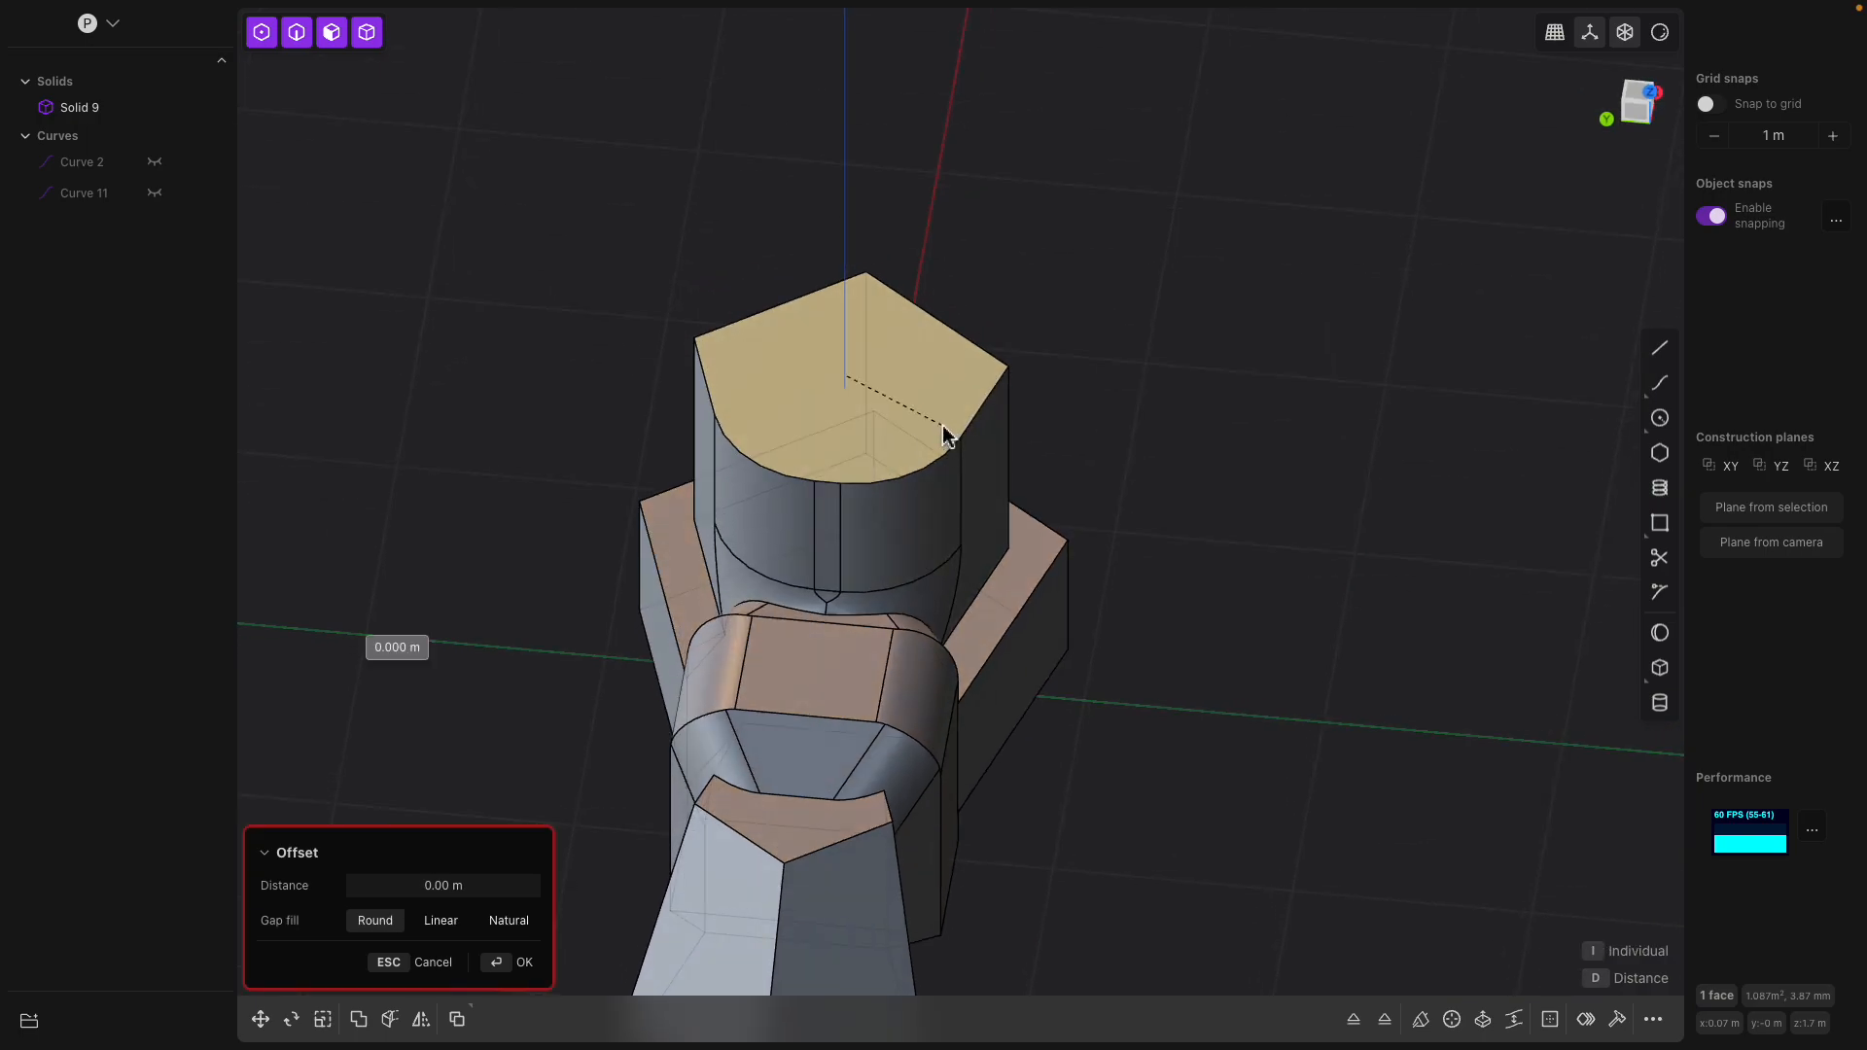
{"action": "left_click", "coordinate": [993, 441]}
{"action": "middle_click_drag", "start_coordinate": [994, 441], "coordinate": [853, 418]}
{"action": "left_click_drag", "start_coordinate": [814, 270], "coordinate": [823, 203]}
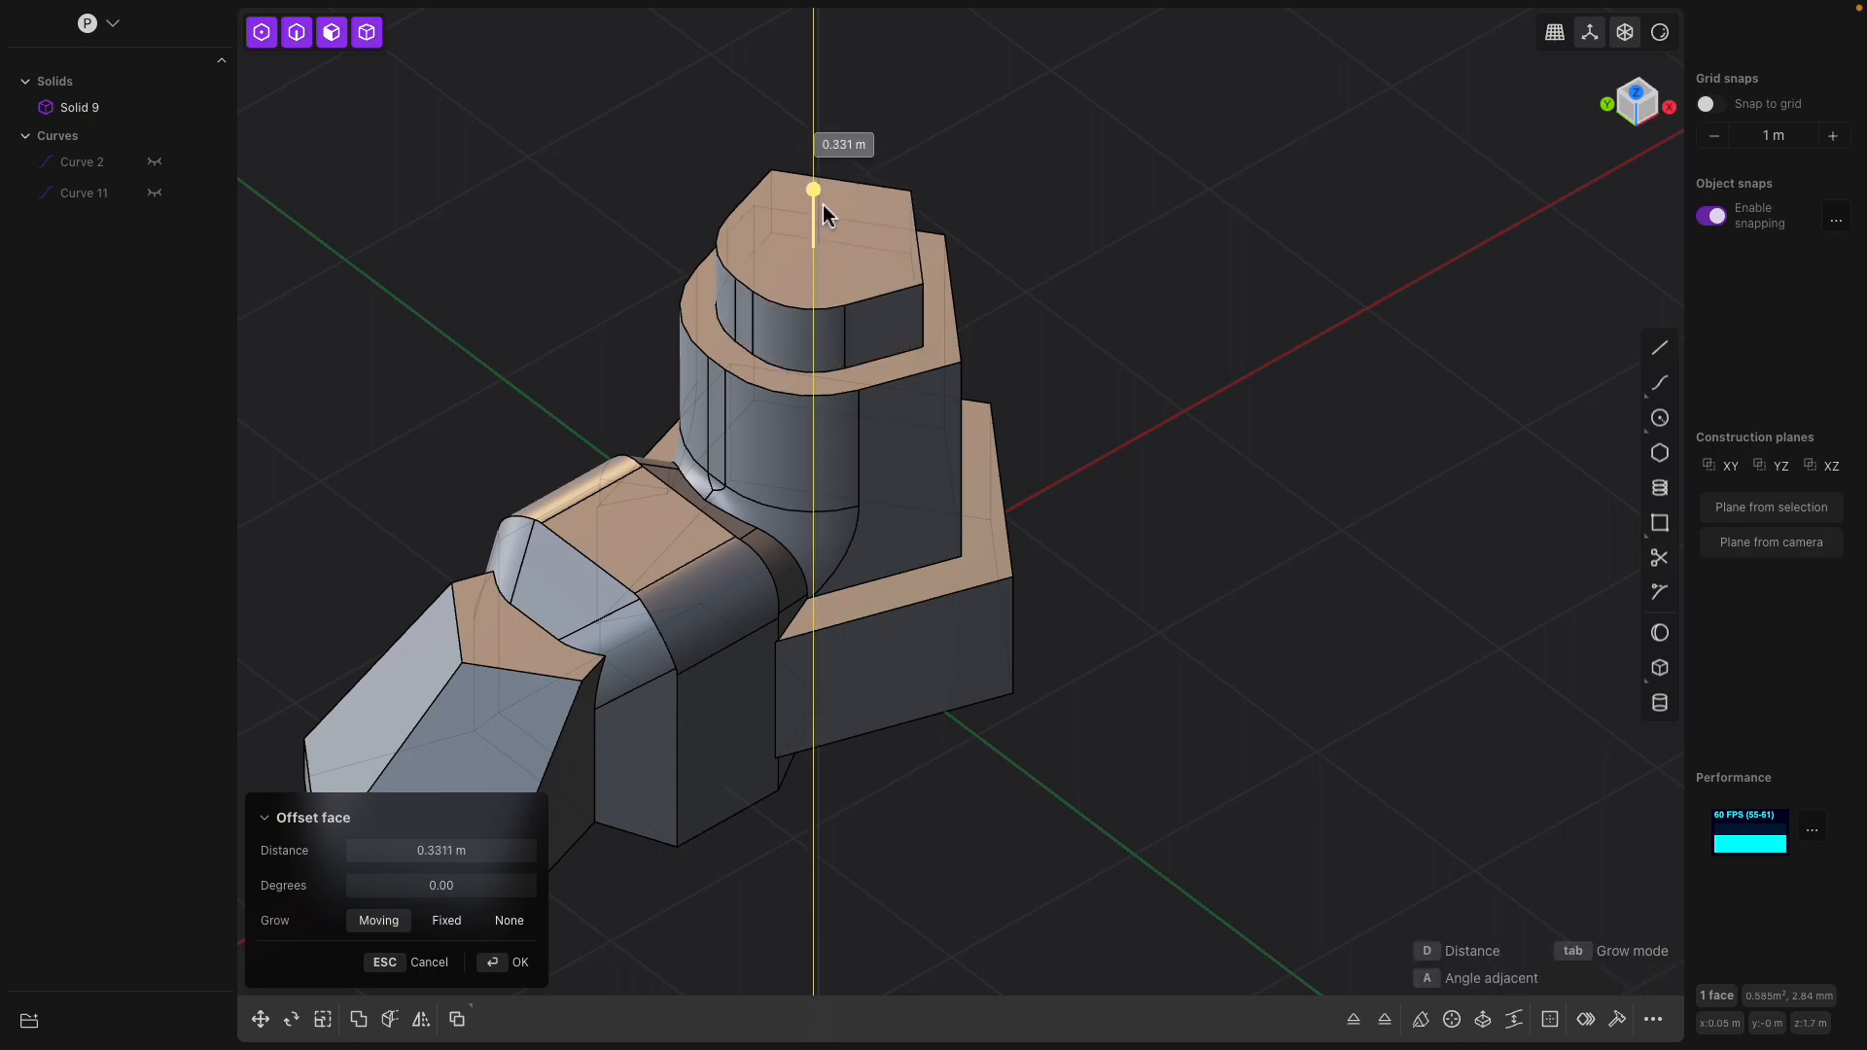
{"action": "middle_click_drag", "start_coordinate": [943, 245], "coordinate": [1112, 286]}
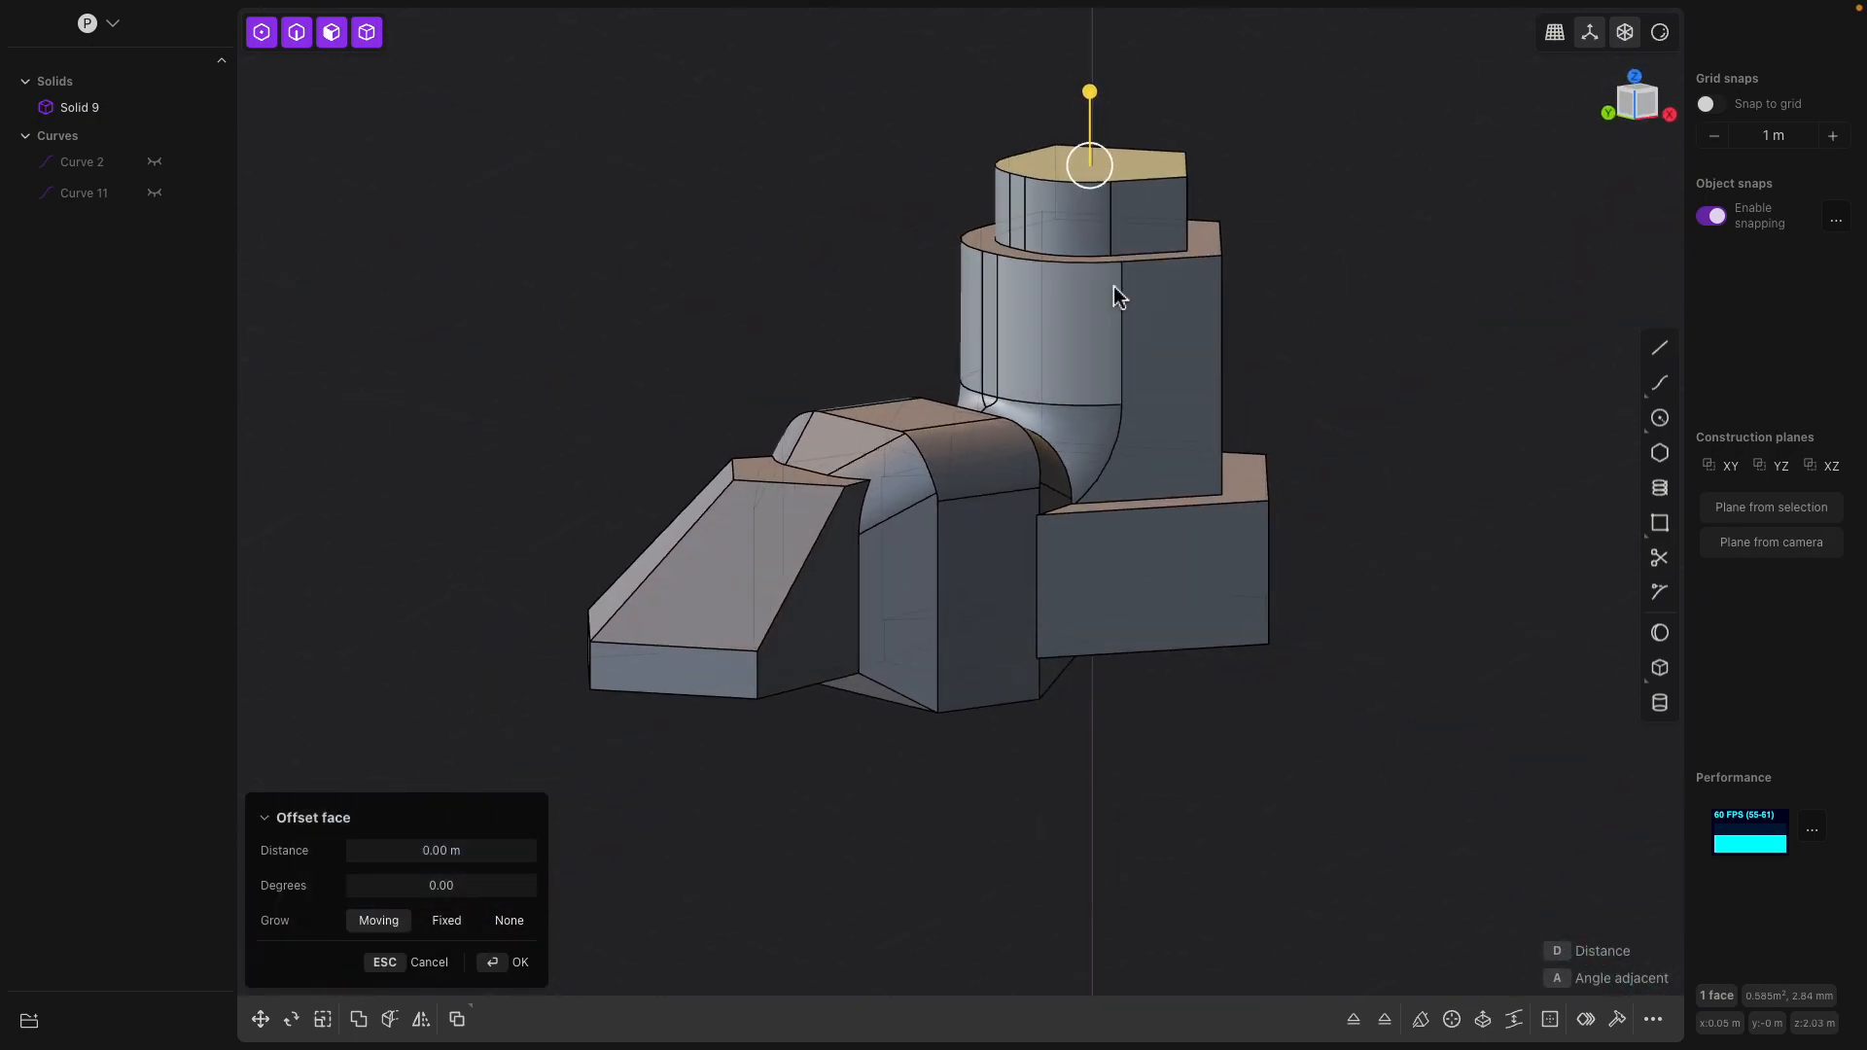
Save the model as demo.plasticity and leave the face offset command
{"action": "key", "text": "super+s"}
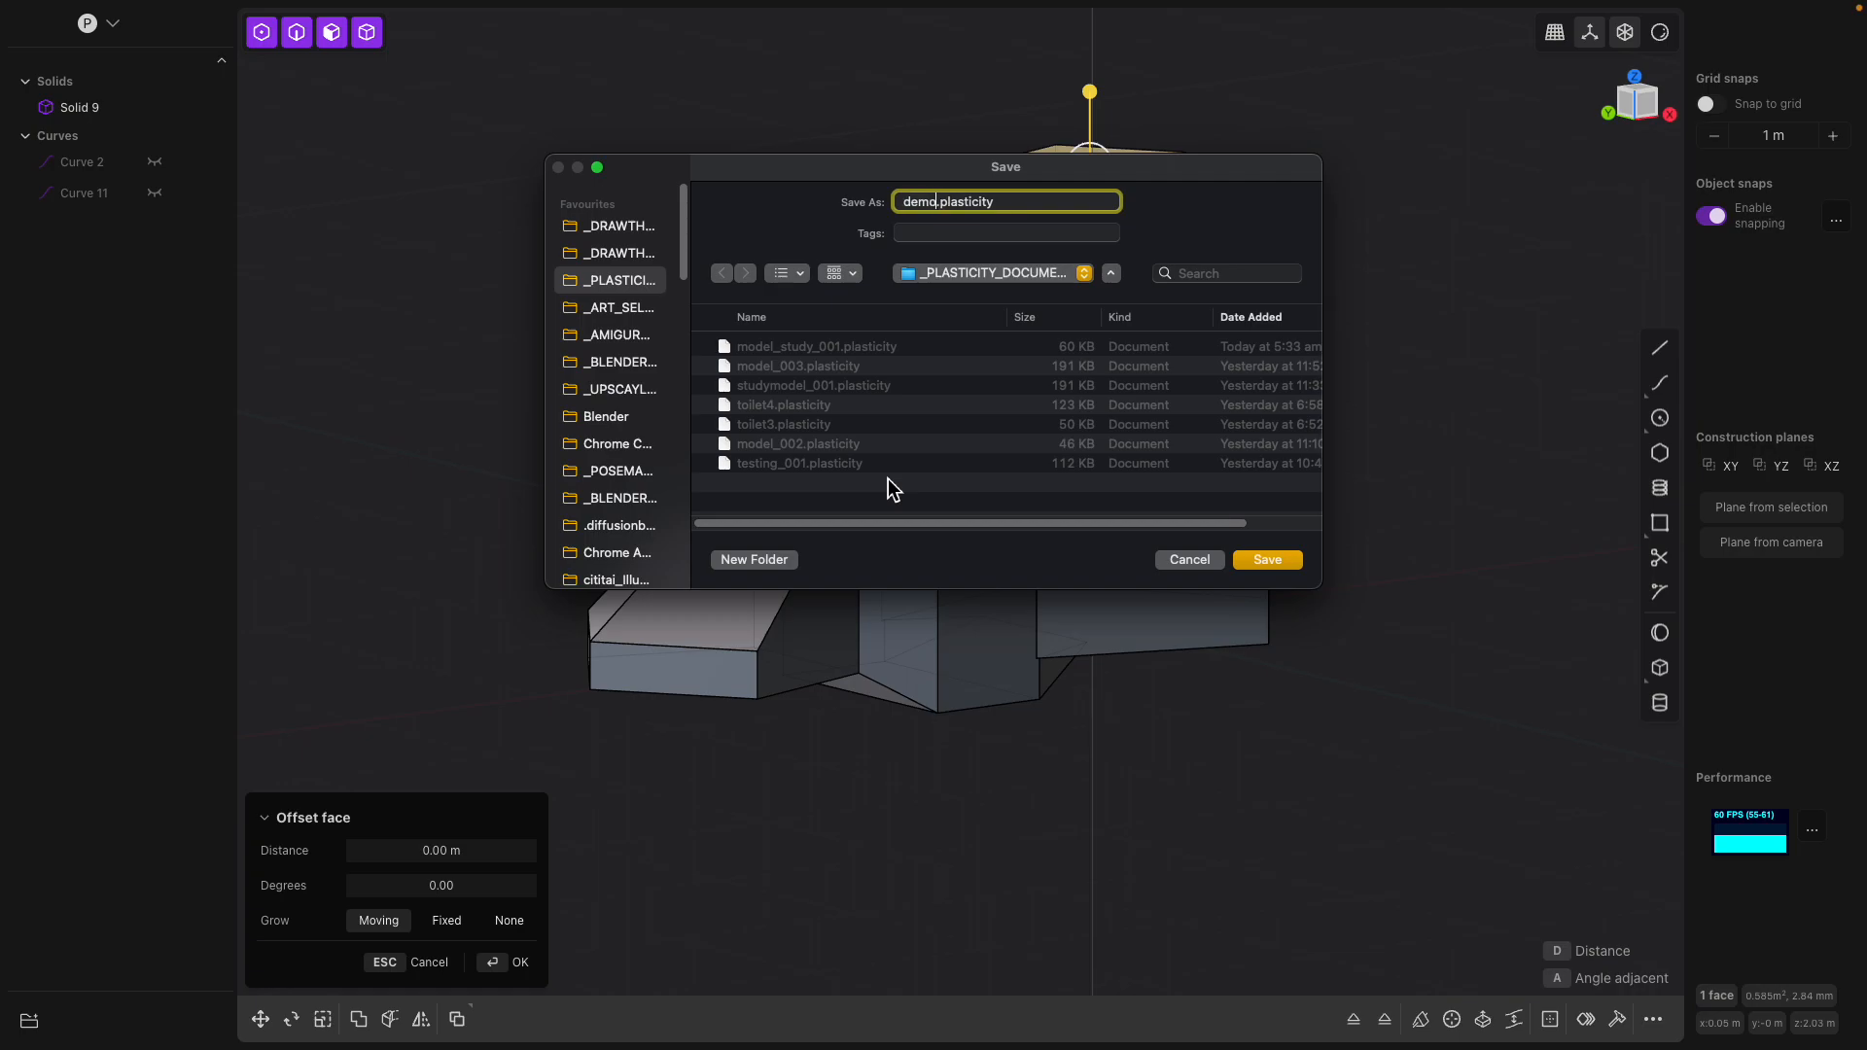
{"action": "type", "text": "demo"}
{"action": "key", "text": "Return"}
{"action": "middle_click_drag", "start_coordinate": [883, 488], "coordinate": [1091, 629]}
{"action": "key", "text": "Escape"}
Try to extrude two adjacent side faces of the pentagonal base together by about 0.58 m
{"action": "left_click", "coordinate": [900, 686]}
{"action": "left_click", "coordinate": [1012, 683], "text": "shift"}
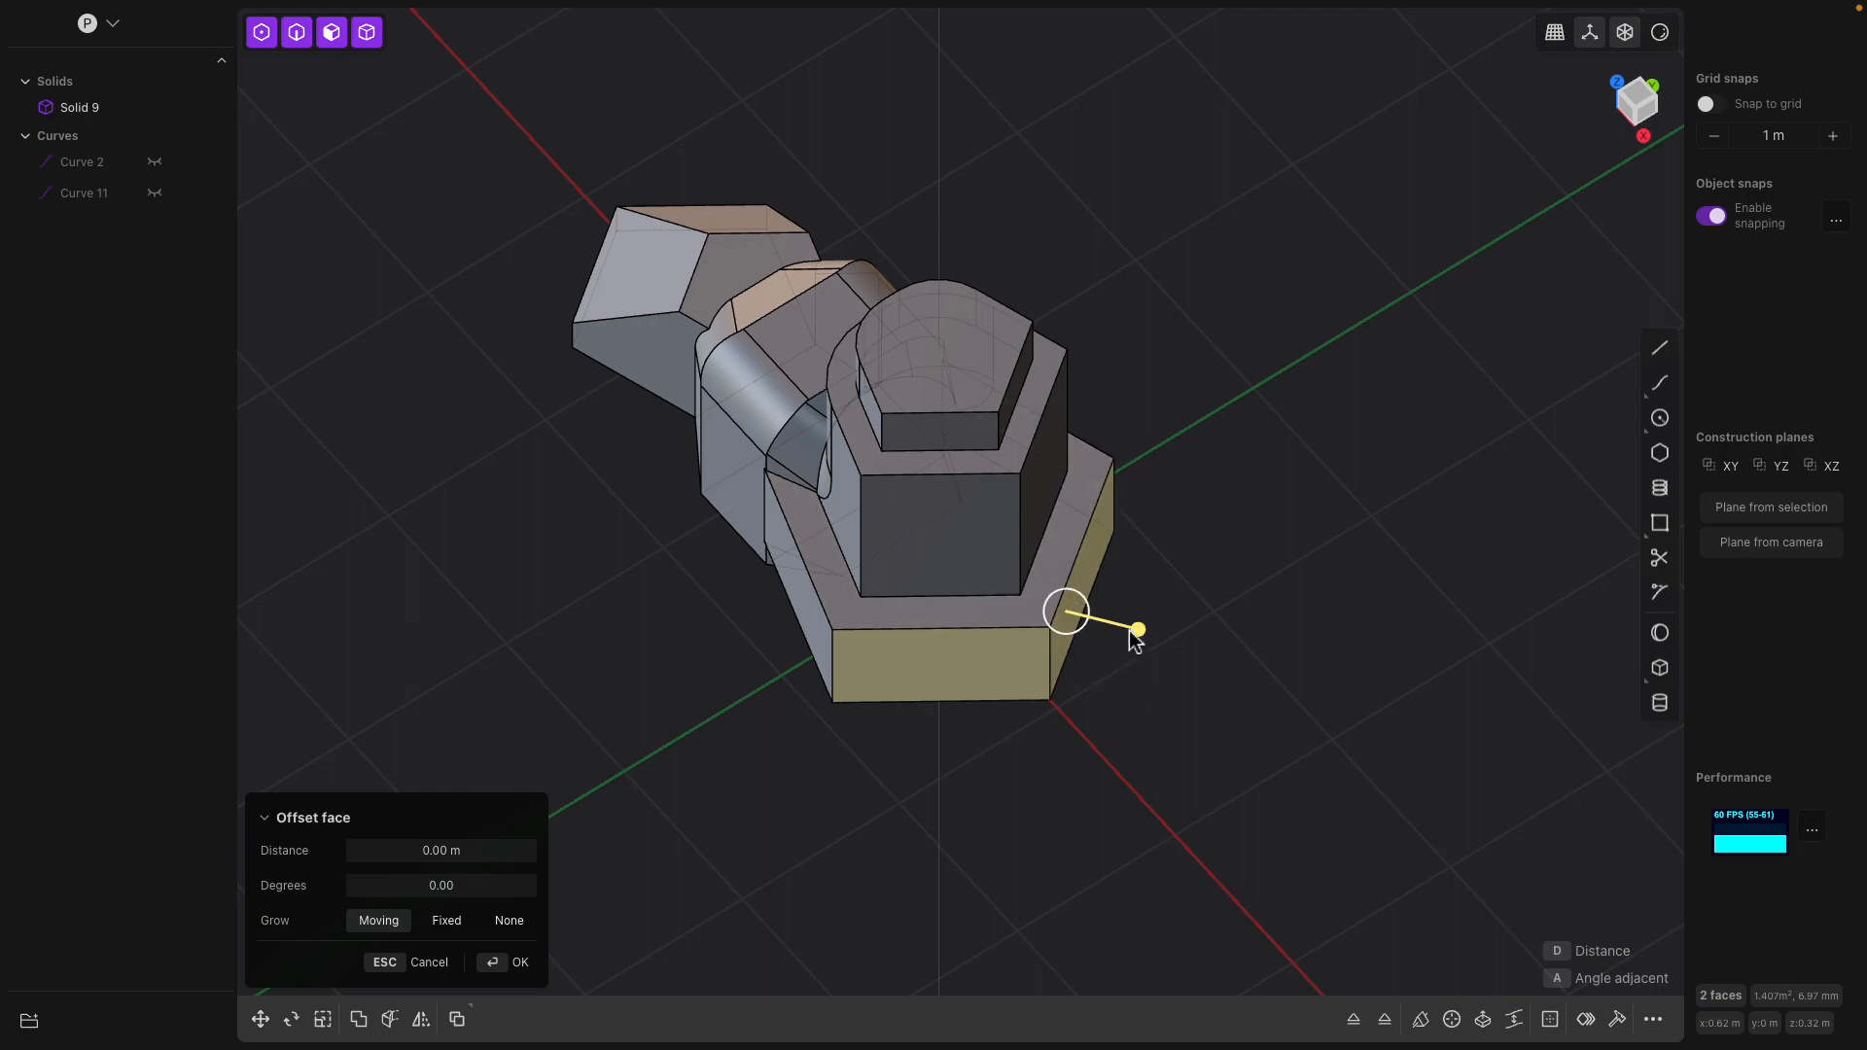
{"action": "key", "text": "e"}
{"action": "middle_click_drag", "start_coordinate": [1123, 661], "coordinate": [1166, 613]}
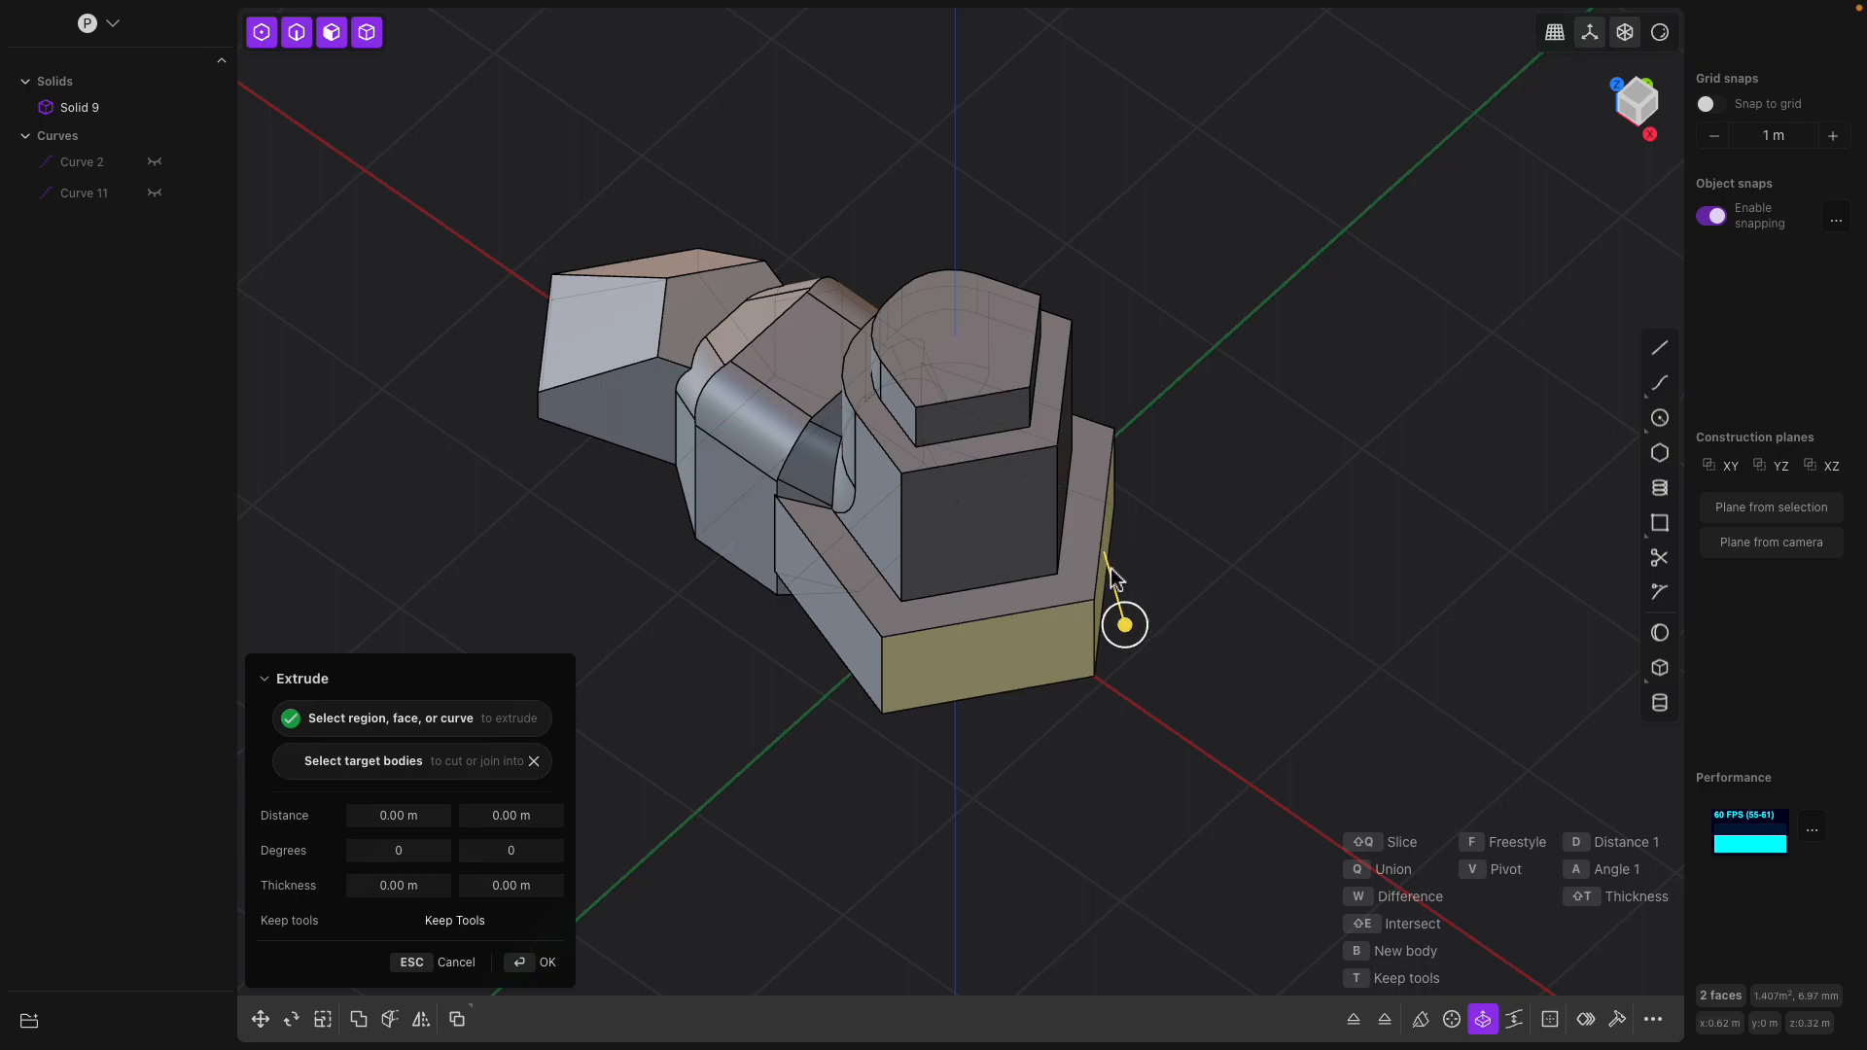
{"action": "left_click_drag", "start_coordinate": [1125, 627], "coordinate": [1300, 681]}
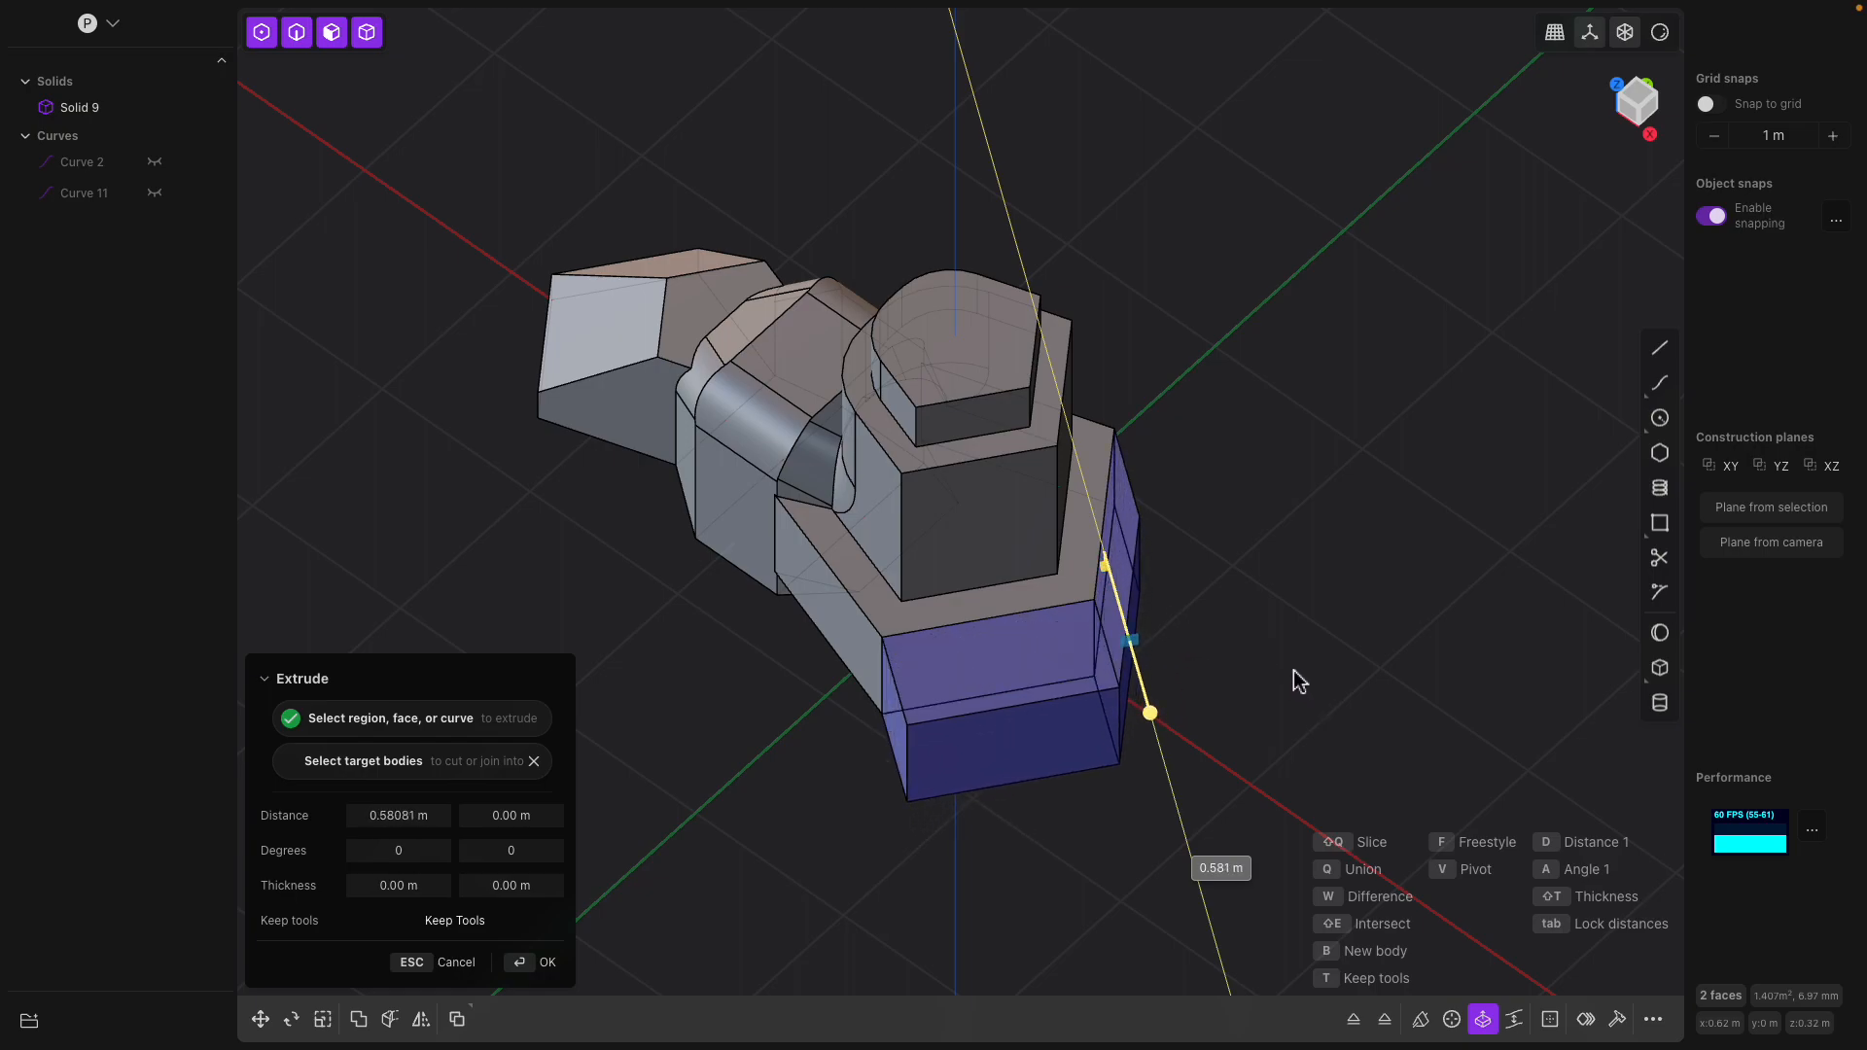
{"action": "middle_click_drag", "start_coordinate": [1228, 638], "coordinate": [1117, 541]}
{"action": "key", "text": "Return"}
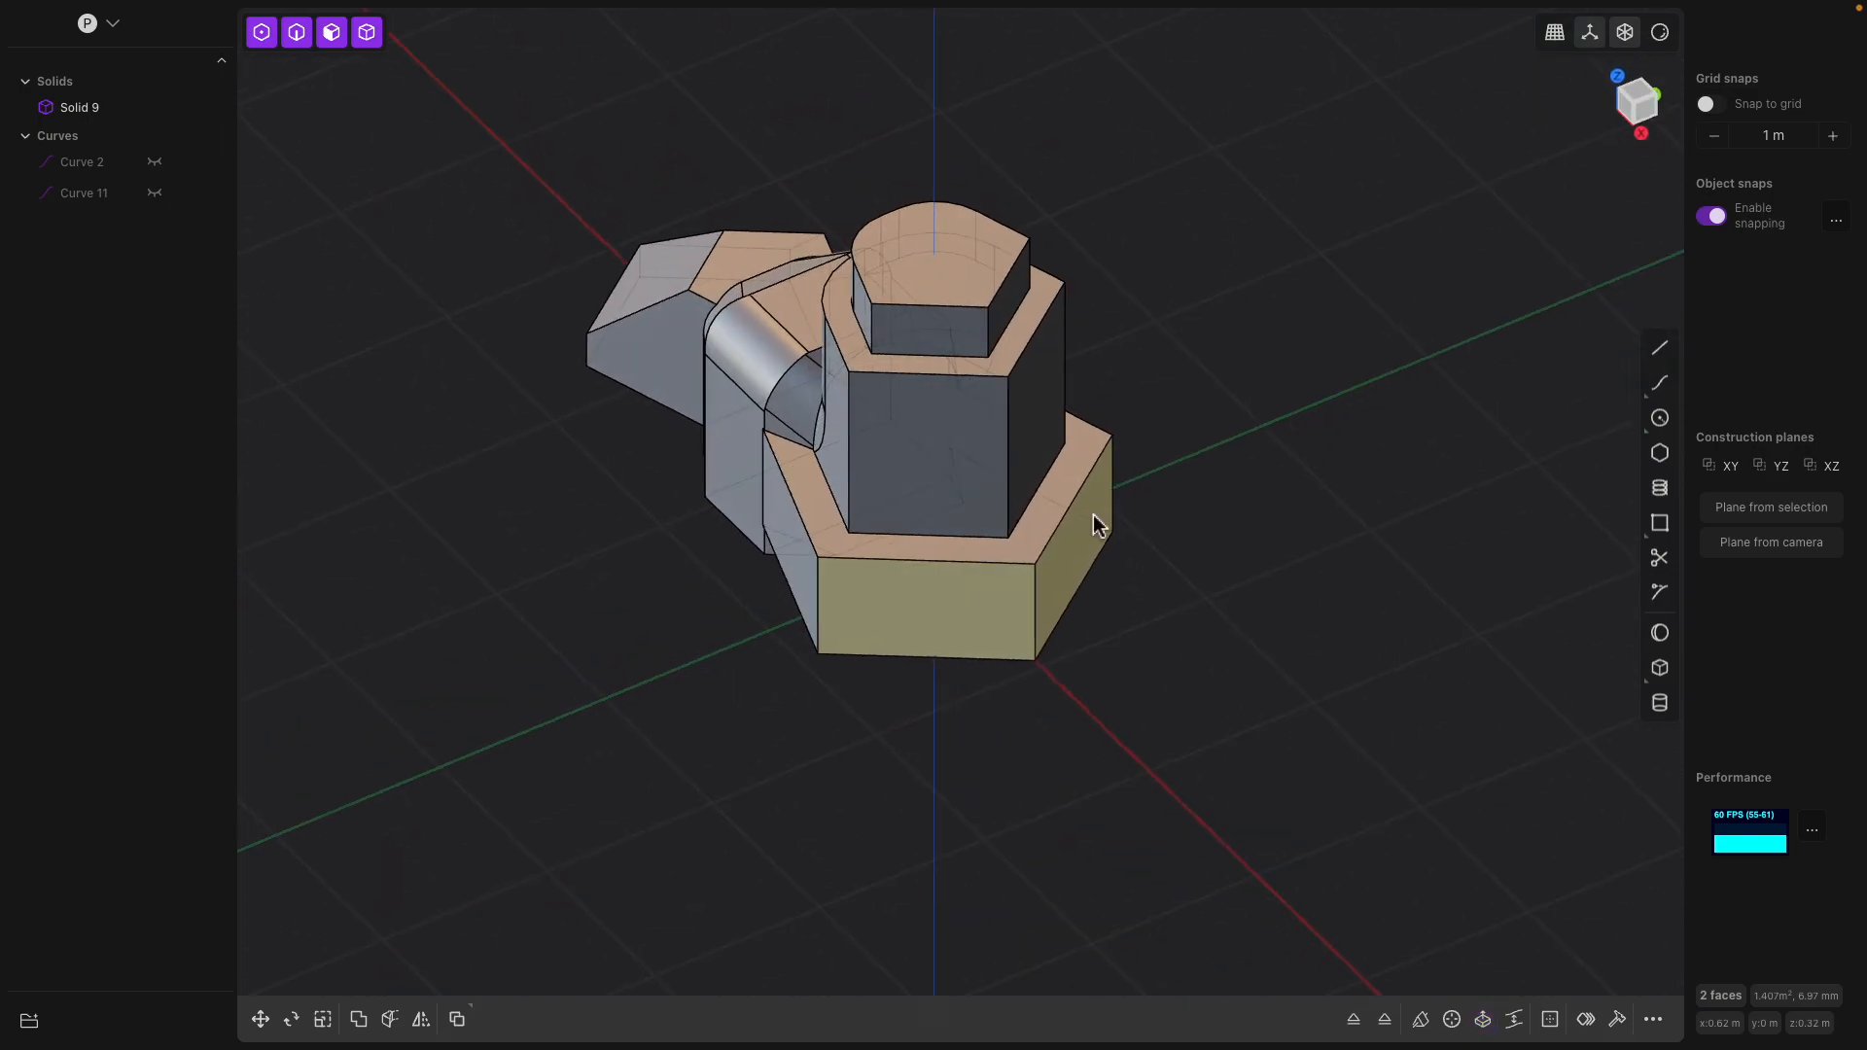
Chamfer the tower's vertical corner edge on the side away from the joined section
{"action": "left_click", "coordinate": [1009, 426]}
{"action": "key", "text": "b"}
{"action": "middle_click_drag", "start_coordinate": [1009, 426], "coordinate": [1100, 493]}
{"action": "mouse_move", "coordinate": [1100, 493]}
{"action": "left_mouse_down"}
{"action": "mouse_move", "coordinate": [1256, 551]}
{"action": "mouse_move", "coordinate": [1082, 496]}
{"action": "left_mouse_up"}
{"action": "key", "text": "Return"}
Chamfer the two opposite vertical side edges of the pentagonal base
{"action": "middle_click_drag", "start_coordinate": [1145, 520], "coordinate": [945, 378]}
{"action": "left_click", "coordinate": [915, 467]}
{"action": "key", "text": "b"}
{"action": "middle_click_drag", "start_coordinate": [916, 471], "coordinate": [1004, 549]}
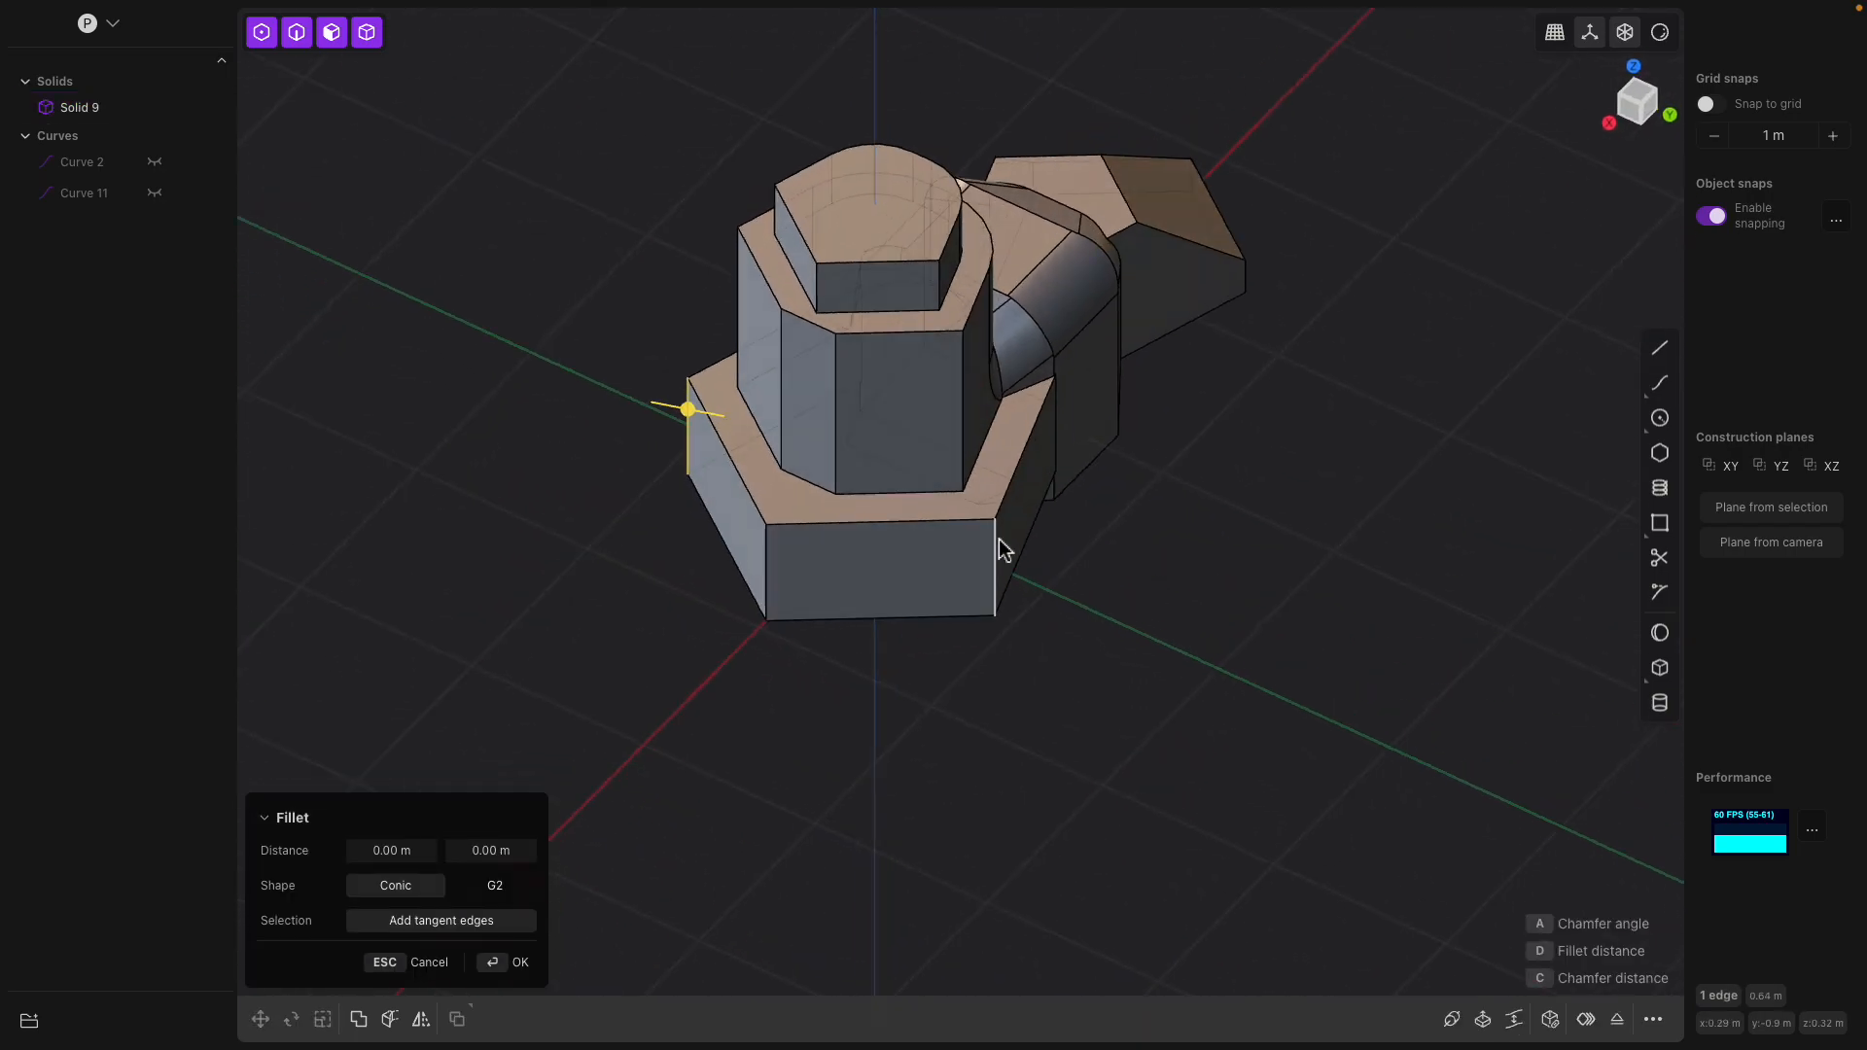
{"action": "left_click_drag", "start_coordinate": [992, 533], "coordinate": [928, 535]}
{"action": "key", "text": "Return"}
Set a temporary construction plane on the tower's narrow chamfered face and view it straight on
{"action": "middle_click_drag", "start_coordinate": [1136, 496], "coordinate": [1091, 490]}
{"action": "middle_click_drag", "start_coordinate": [1091, 490], "coordinate": [1300, 463], "text": "shift"}
{"action": "middle_click_drag", "start_coordinate": [1008, 555], "coordinate": [533, 309]}
{"action": "scroll", "coordinate": [528, 299], "scroll_direction": "down", "scroll_amount": 1}
{"action": "scroll", "coordinate": [736, 352], "scroll_direction": "up", "scroll_amount": 2}
{"action": "middle_click_drag", "start_coordinate": [746, 352], "coordinate": [682, 331]}
{"action": "middle_click_drag", "start_coordinate": [924, 292], "coordinate": [821, 529]}
{"action": "left_click", "coordinate": [977, 447]}
{"action": "key", "text": "o"}
{"action": "middle_click_drag", "start_coordinate": [979, 449], "coordinate": [945, 407]}
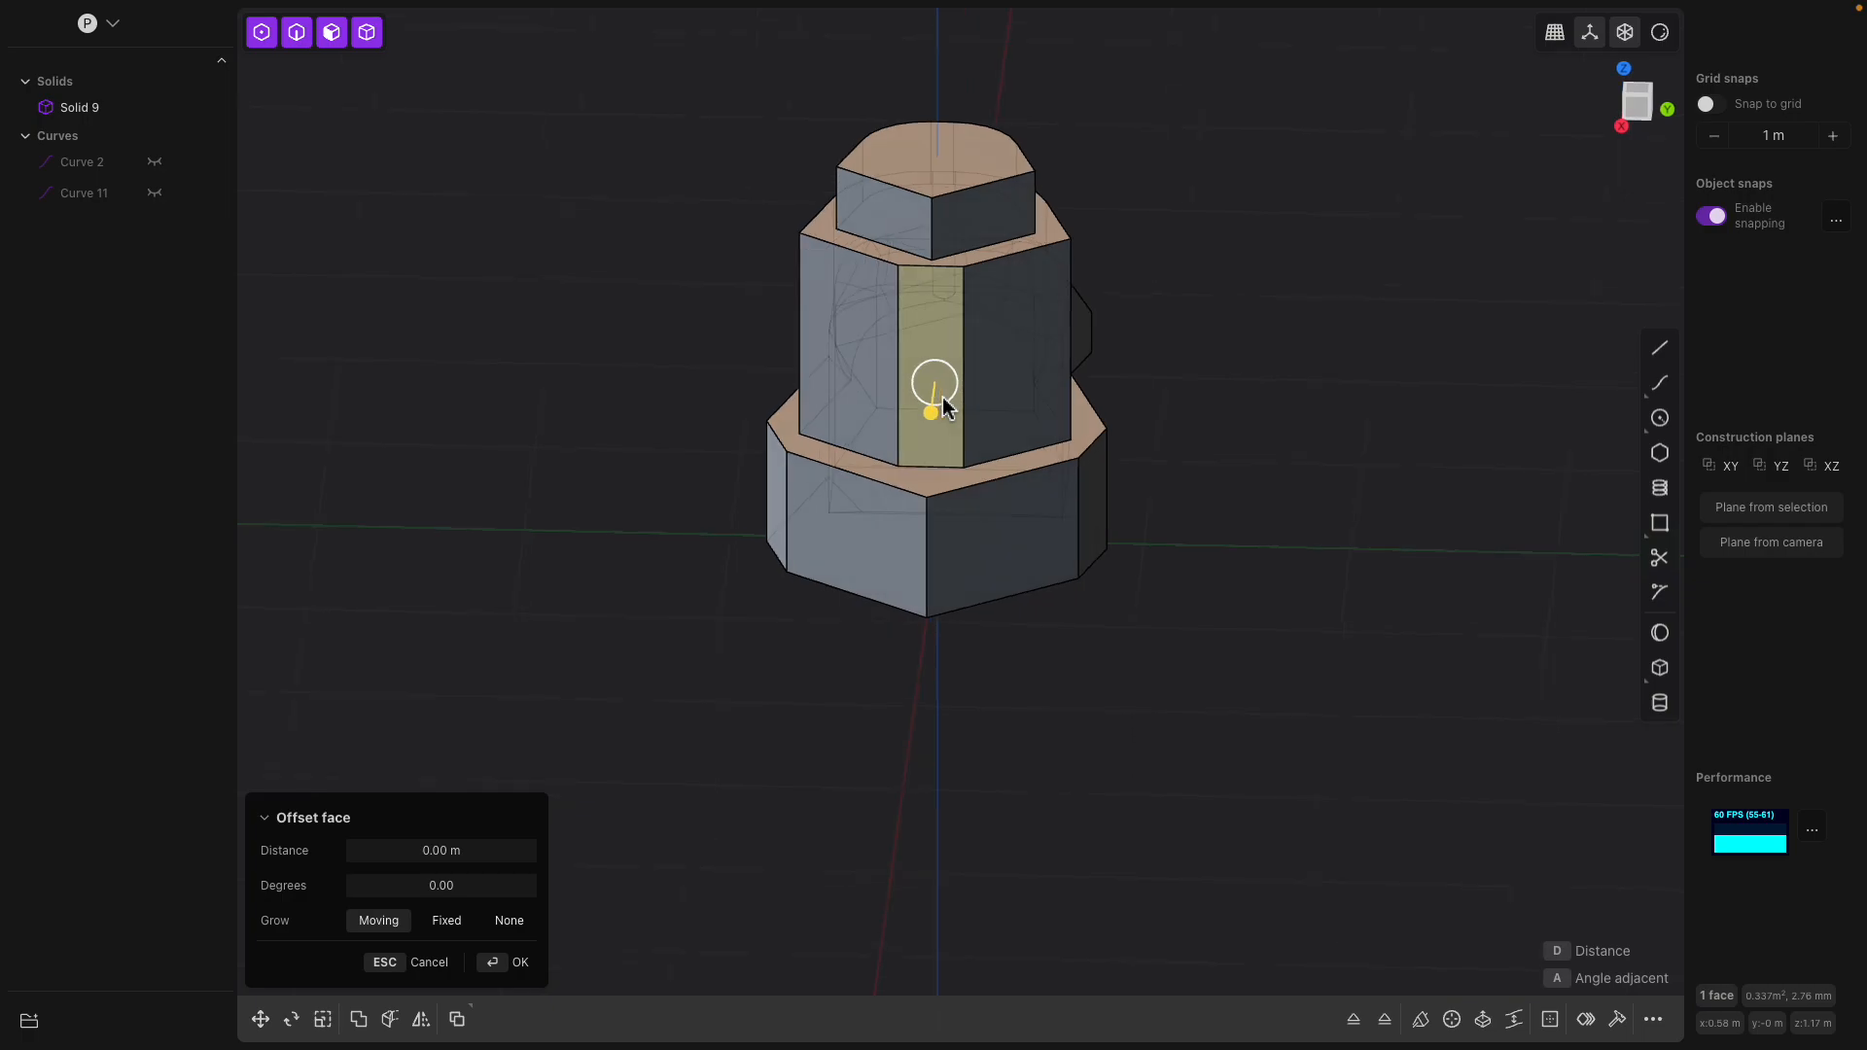
{"action": "key", "text": "space"}
{"action": "scroll", "coordinate": [966, 497], "scroll_direction": "up", "scroll_amount": 3}
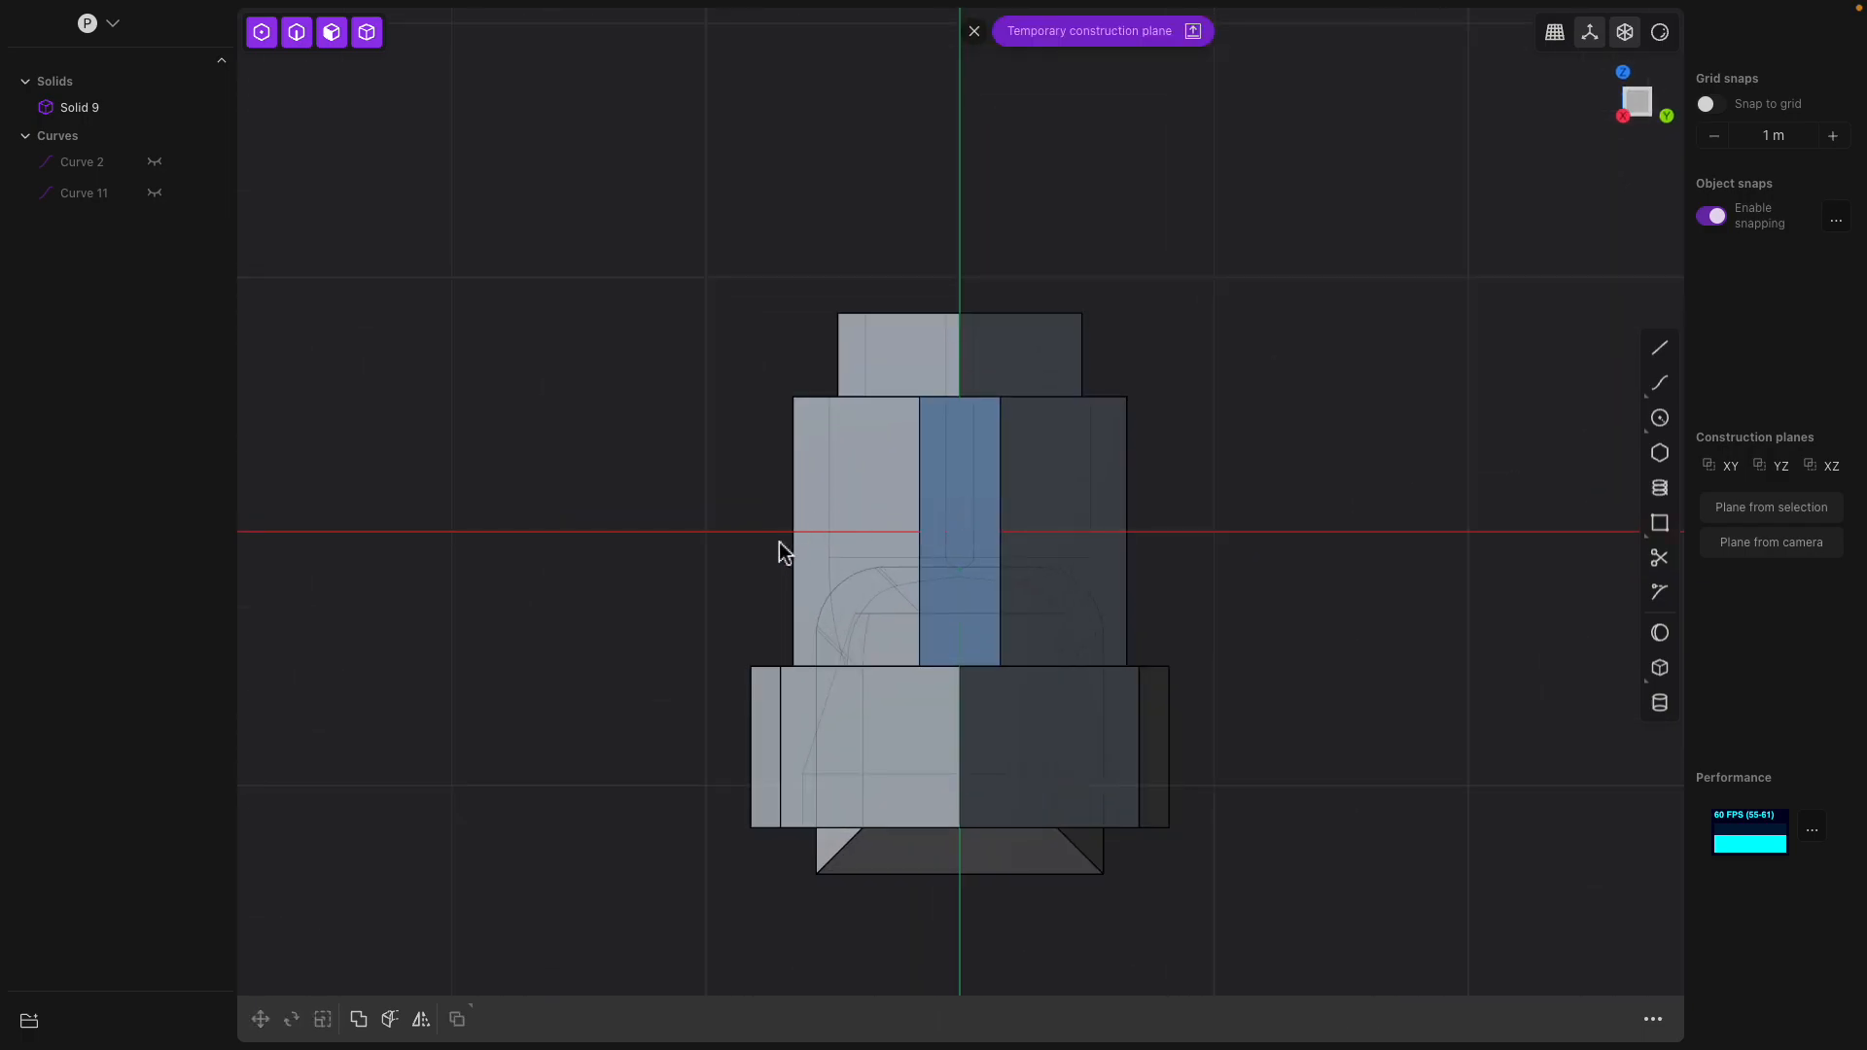
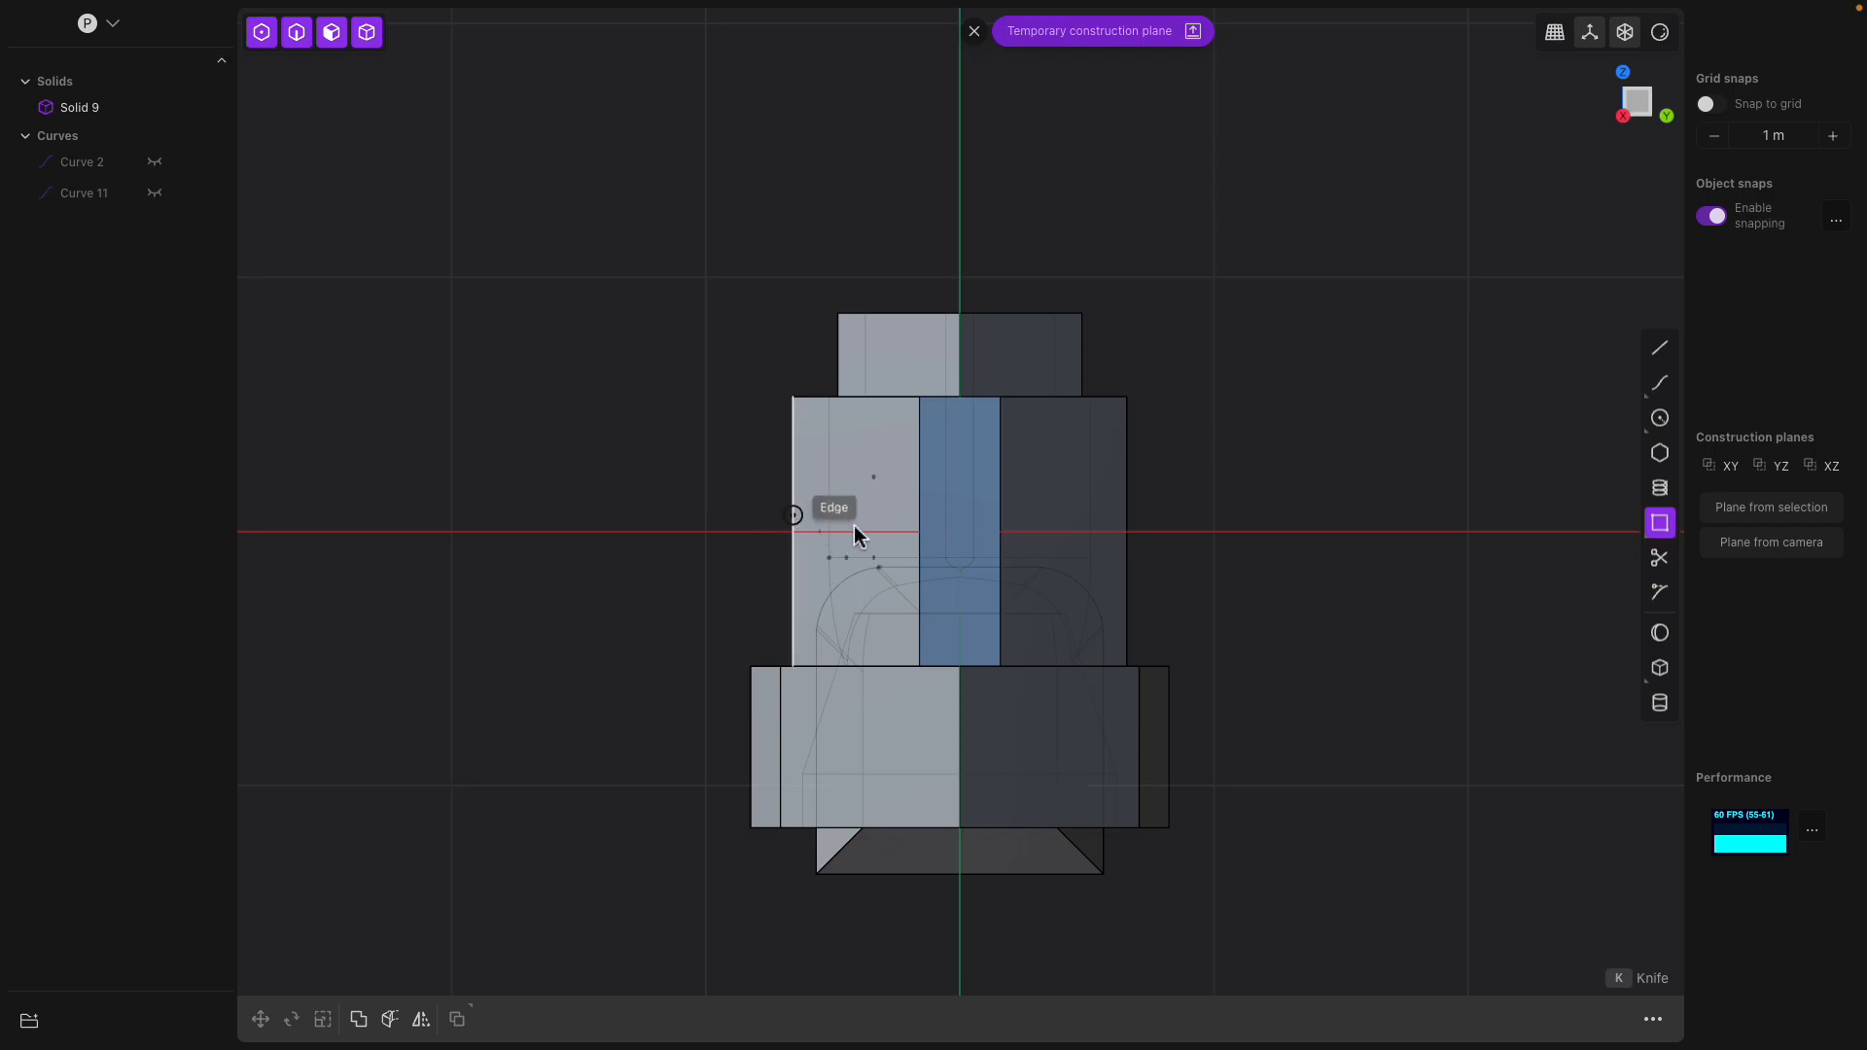
Draw a corner rectangle about 3 m wide and 0.6 m high across the middle of the tower on the temporary plane
{"action": "left_click", "coordinate": [1314, 594]}
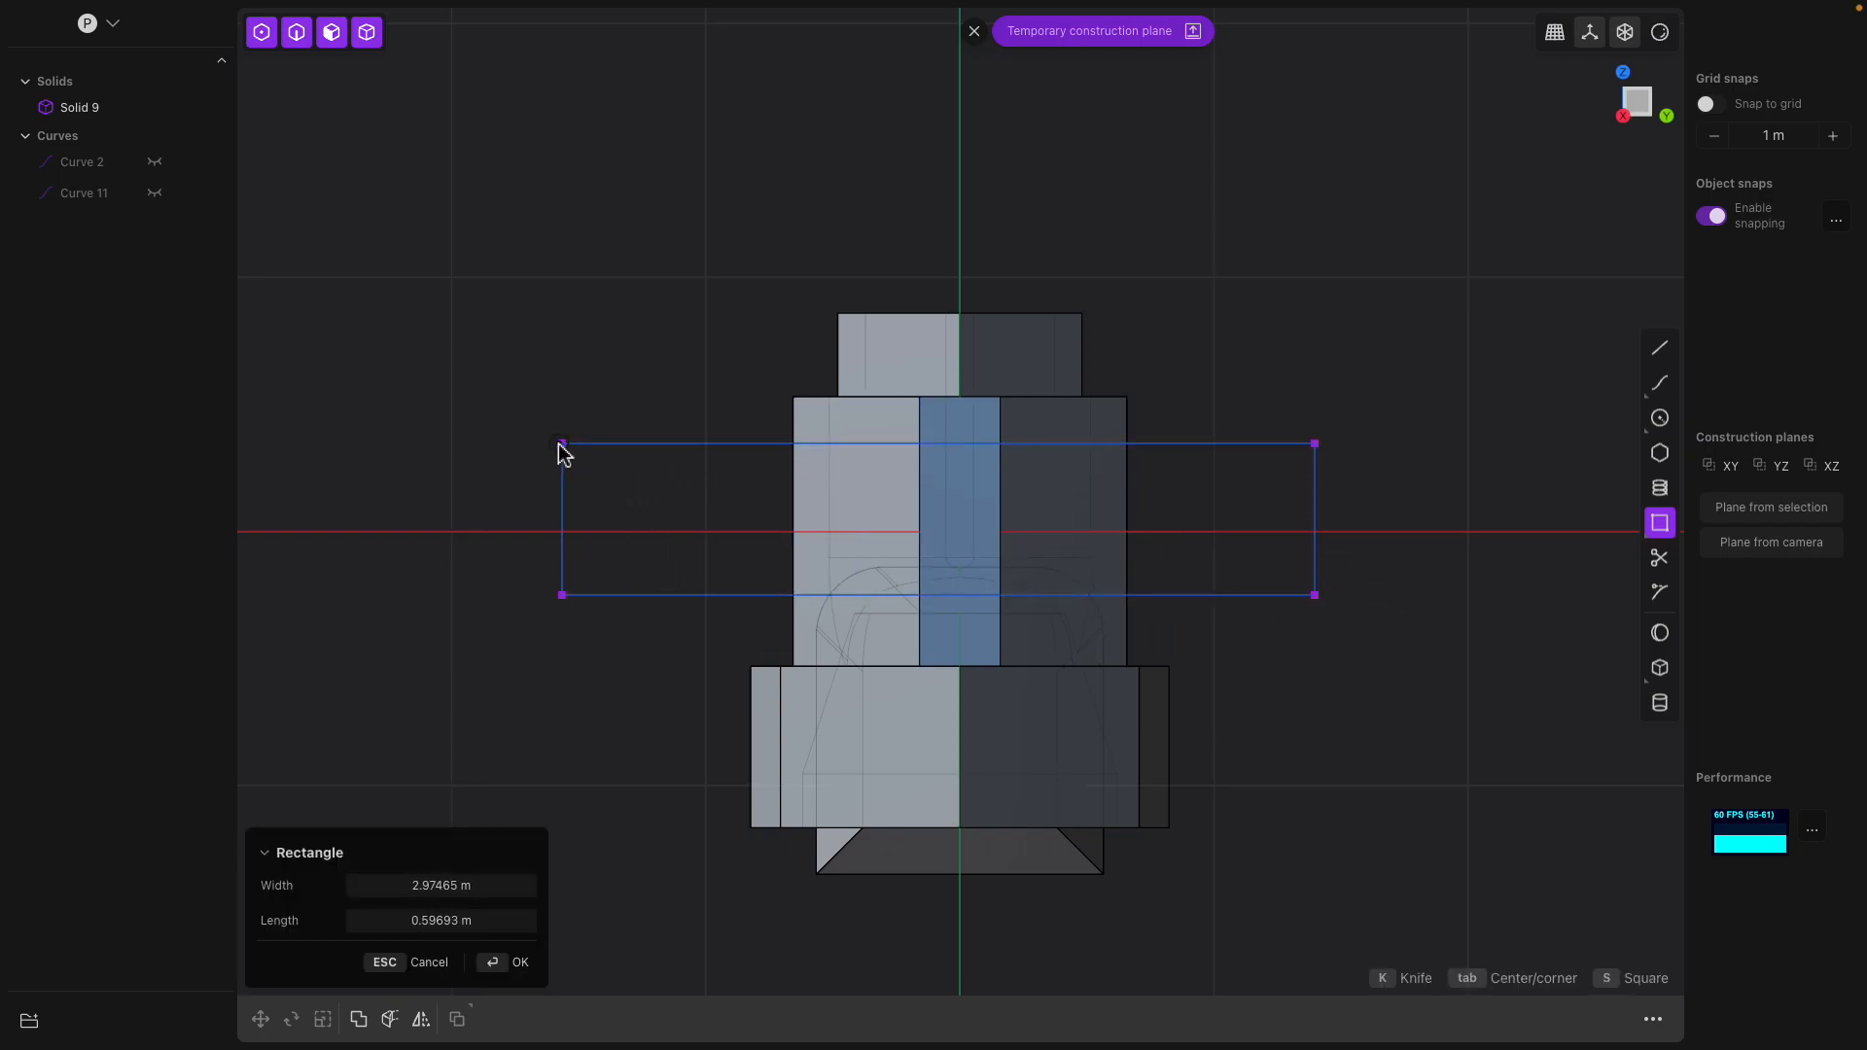
{"action": "left_click", "coordinate": [551, 449]}
{"action": "middle_click_drag", "start_coordinate": [554, 454], "coordinate": [1055, 785]}
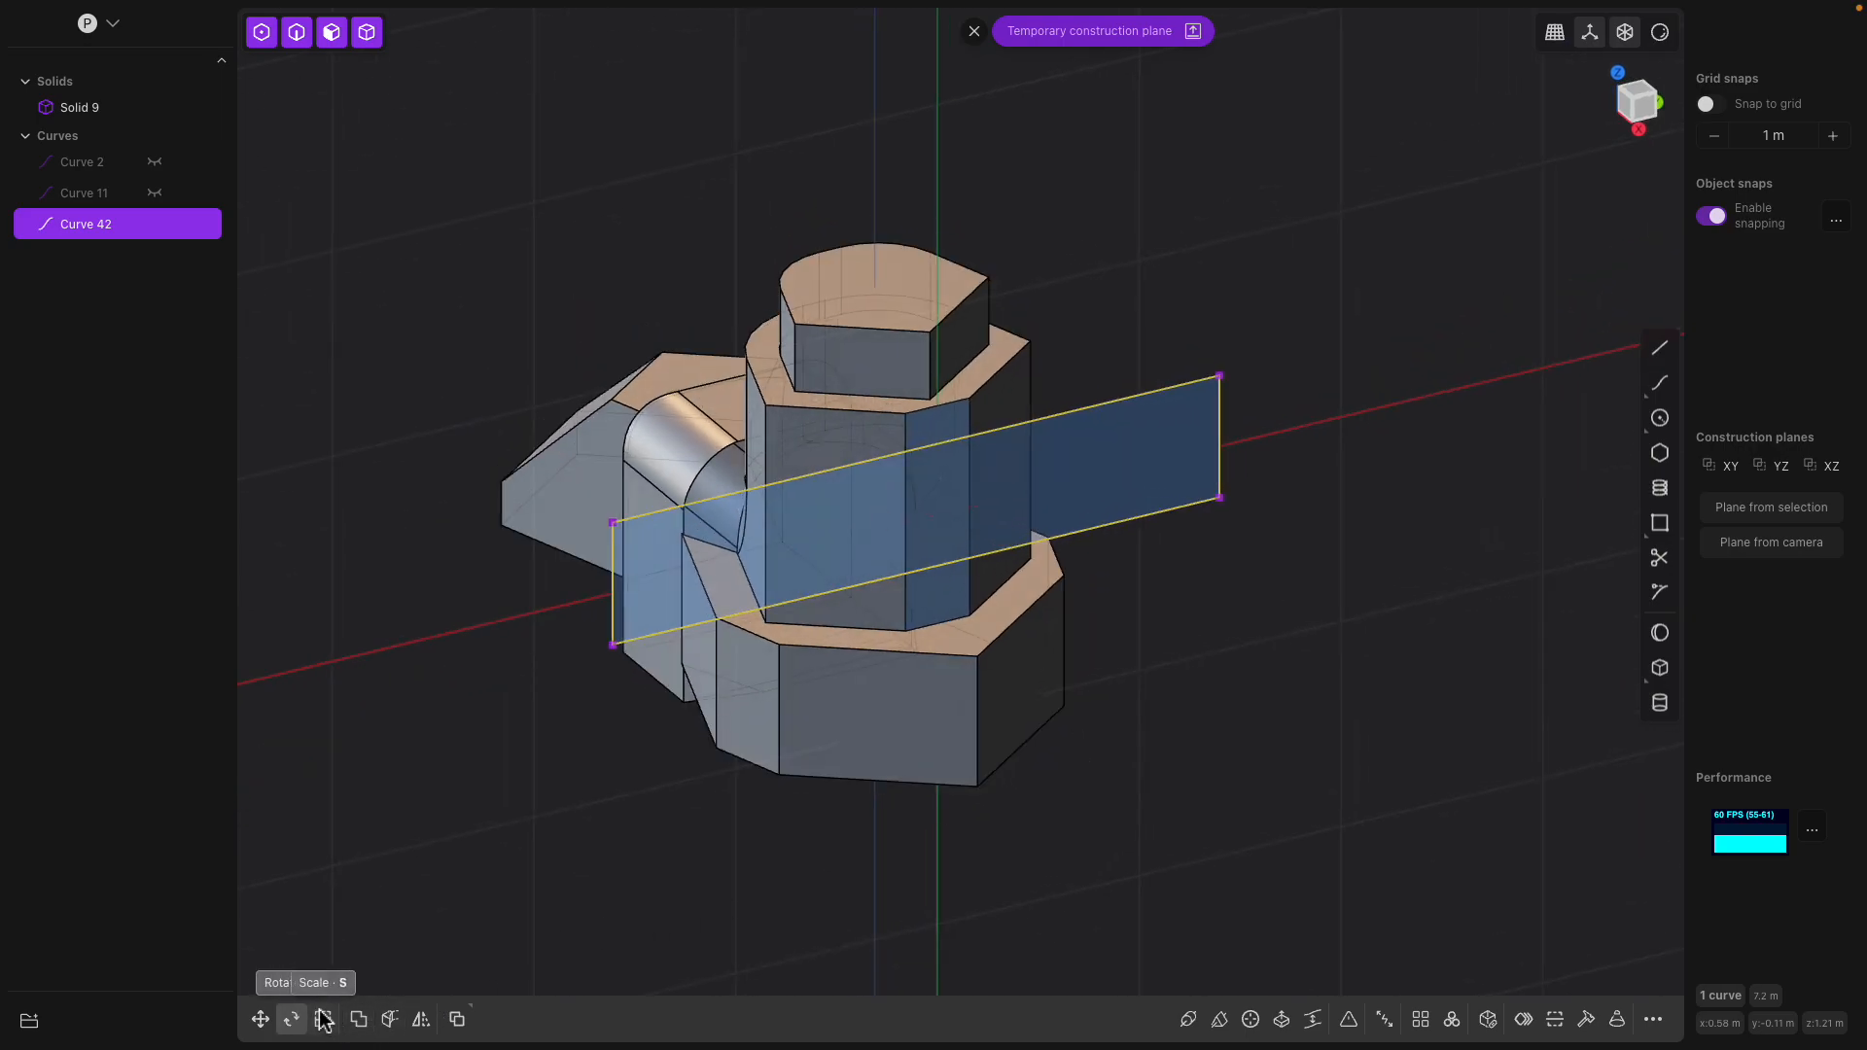
Cut the solid into three bodies using the rectangle curve as the cutter
{"action": "left_click", "coordinate": [391, 1019]}
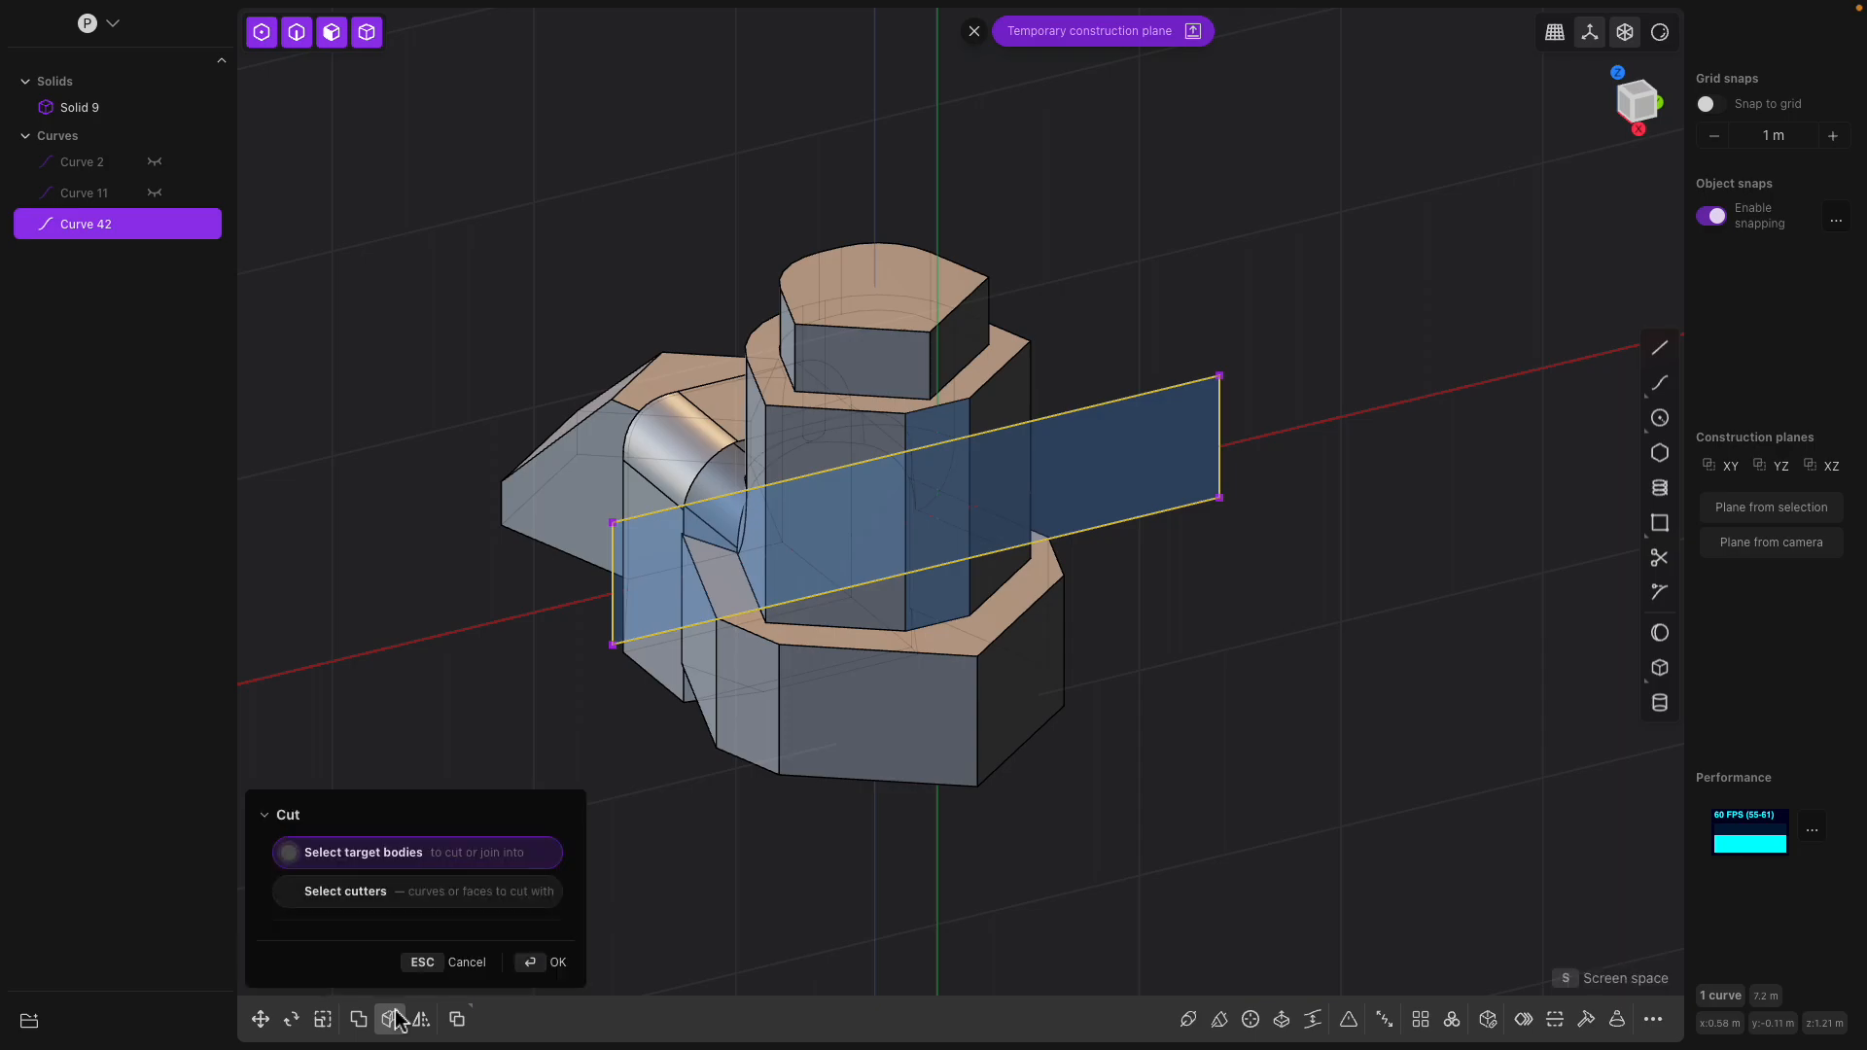
{"action": "left_click", "coordinate": [802, 409]}
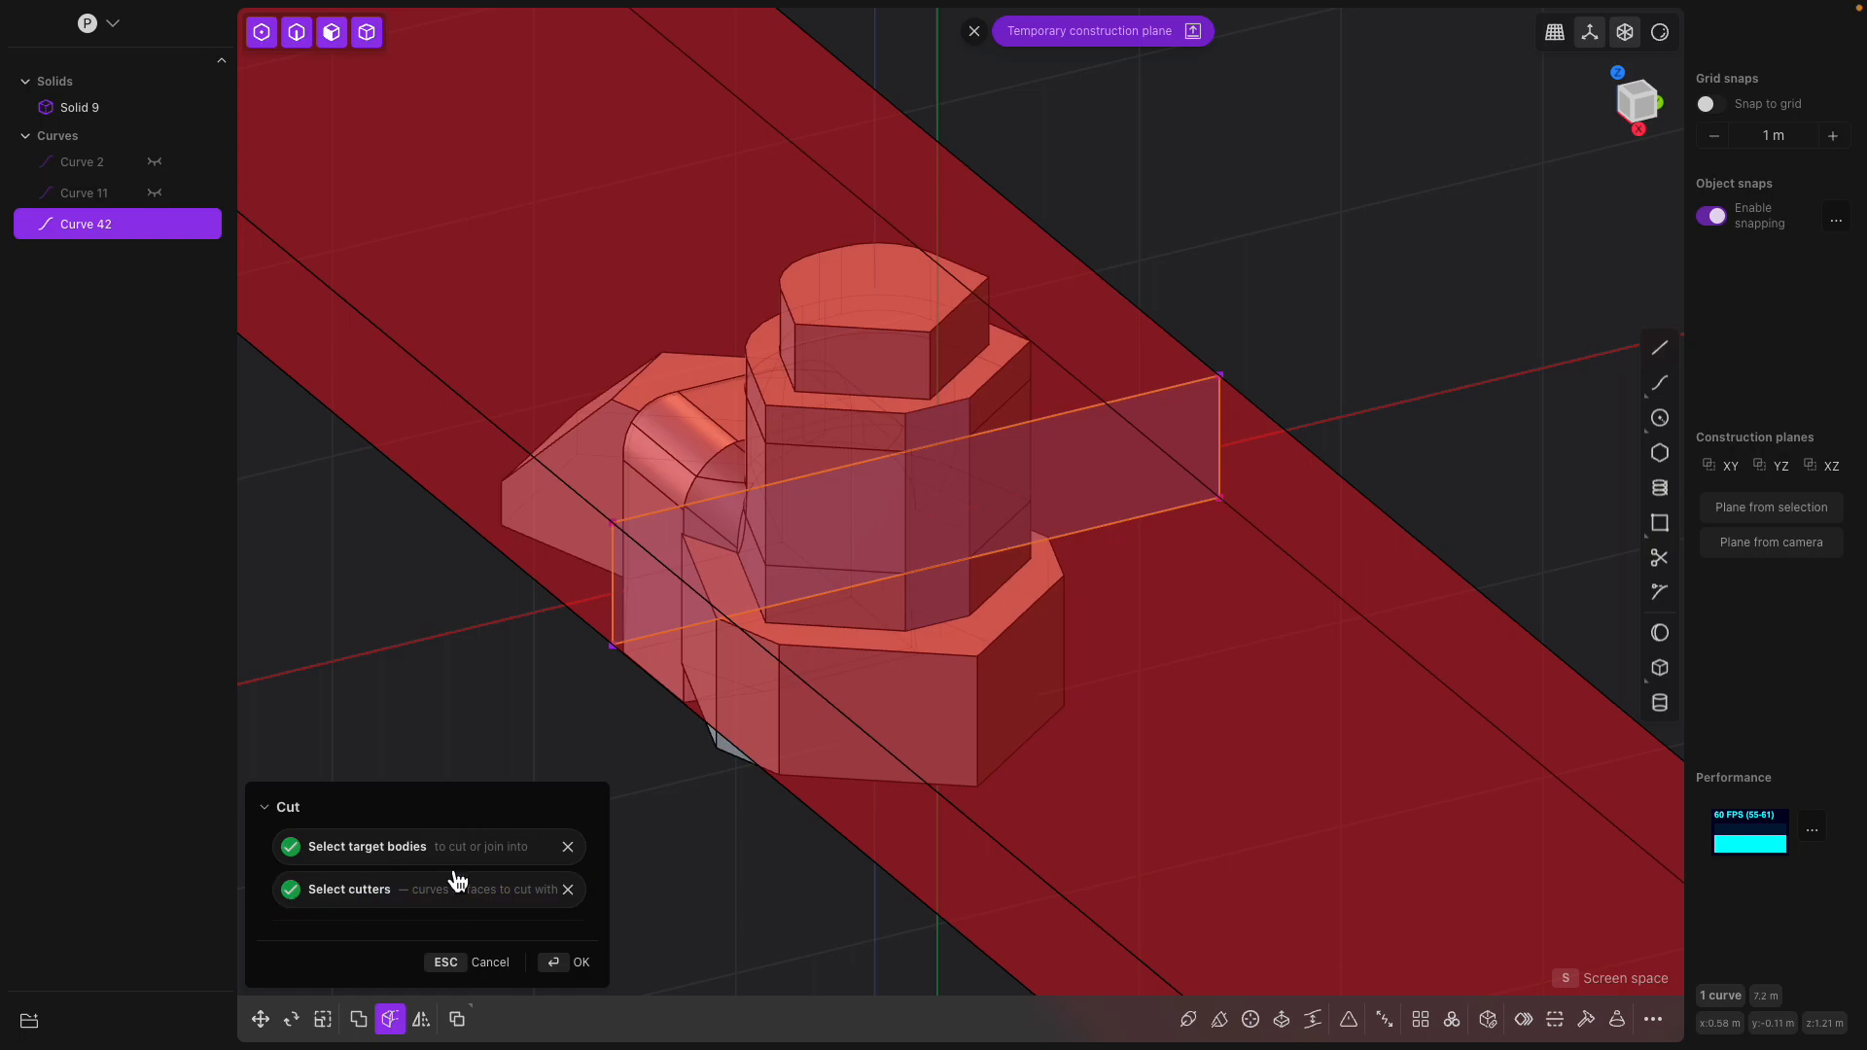
{"action": "key", "text": "Return"}
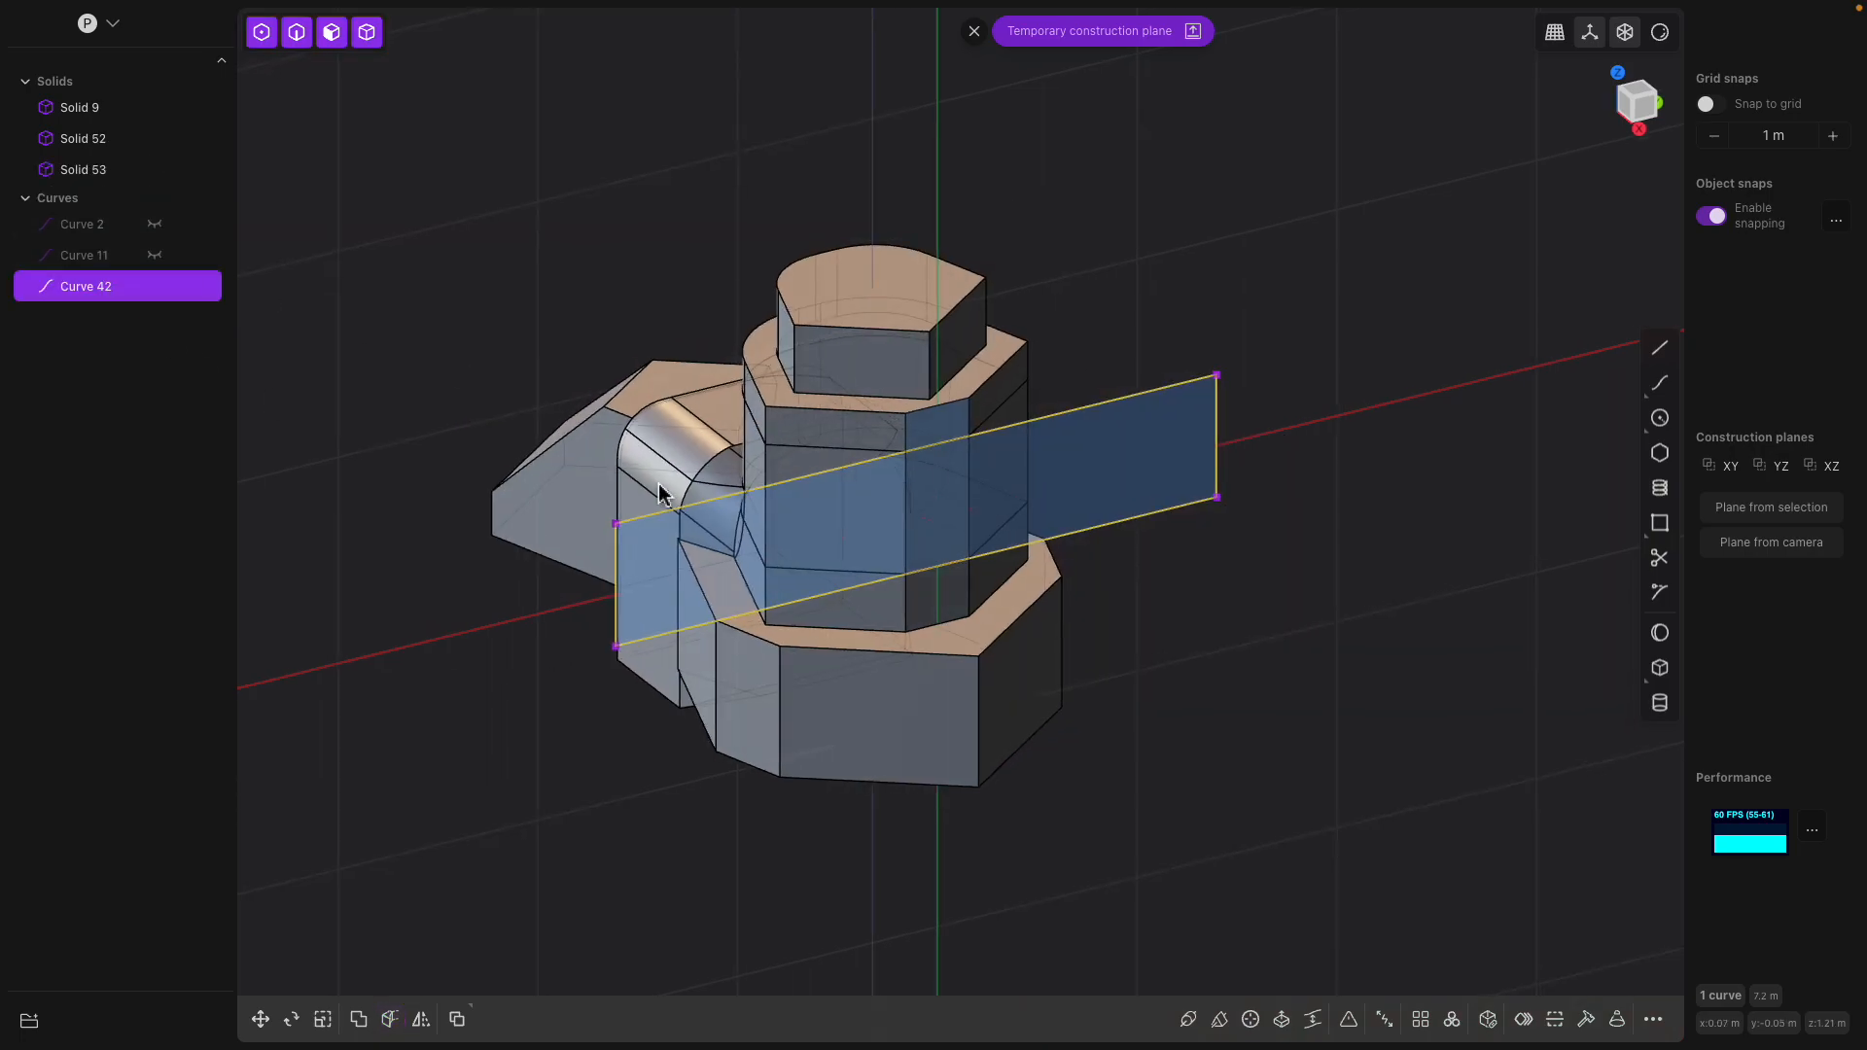
{"action": "middle_click_drag", "start_coordinate": [609, 449], "coordinate": [601, 450]}
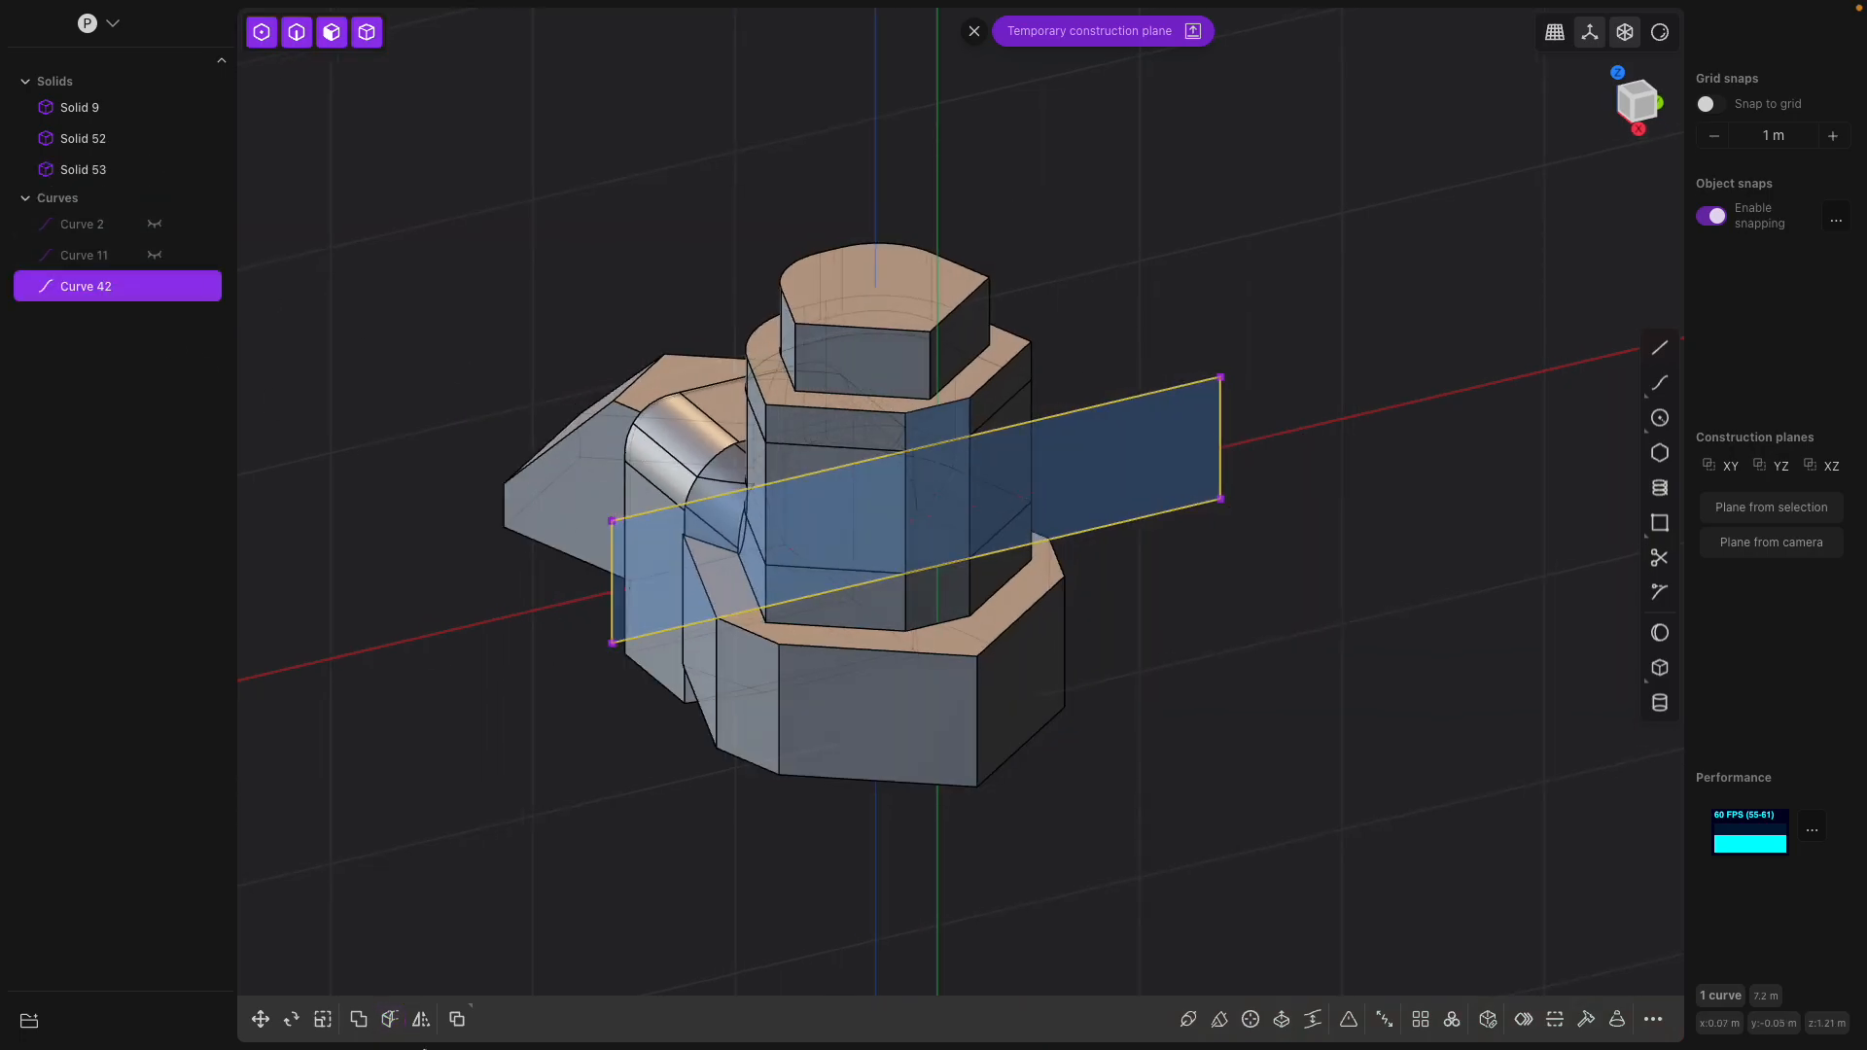
{"action": "left_click", "coordinate": [392, 1019]}
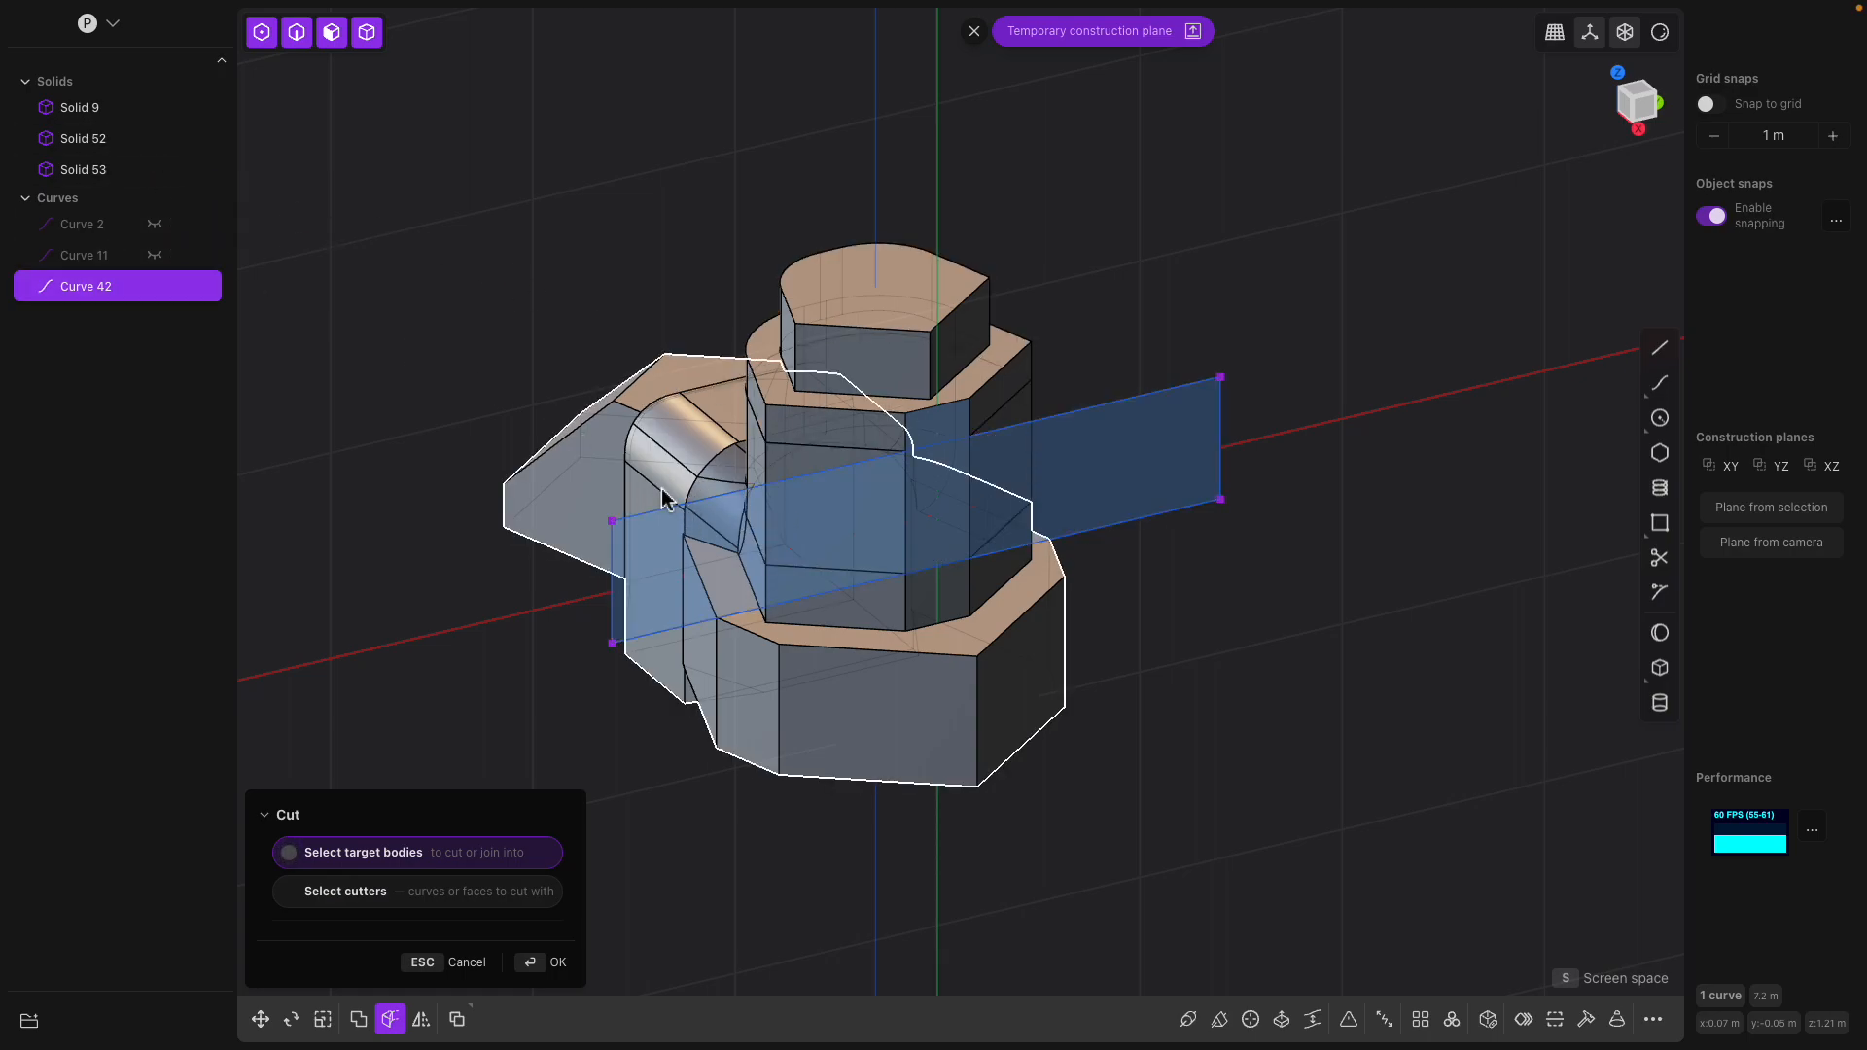
{"action": "mouse_move", "coordinate": [1216, 545]}
{"action": "middle_mouse_down"}
{"action": "mouse_move", "coordinate": [1304, 483]}
{"action": "mouse_move", "coordinate": [1166, 471]}
{"action": "mouse_move", "coordinate": [1263, 545]}
{"action": "mouse_move", "coordinate": [1504, 534]}
{"action": "mouse_move", "coordinate": [1184, 541]}
{"action": "middle_mouse_up"}
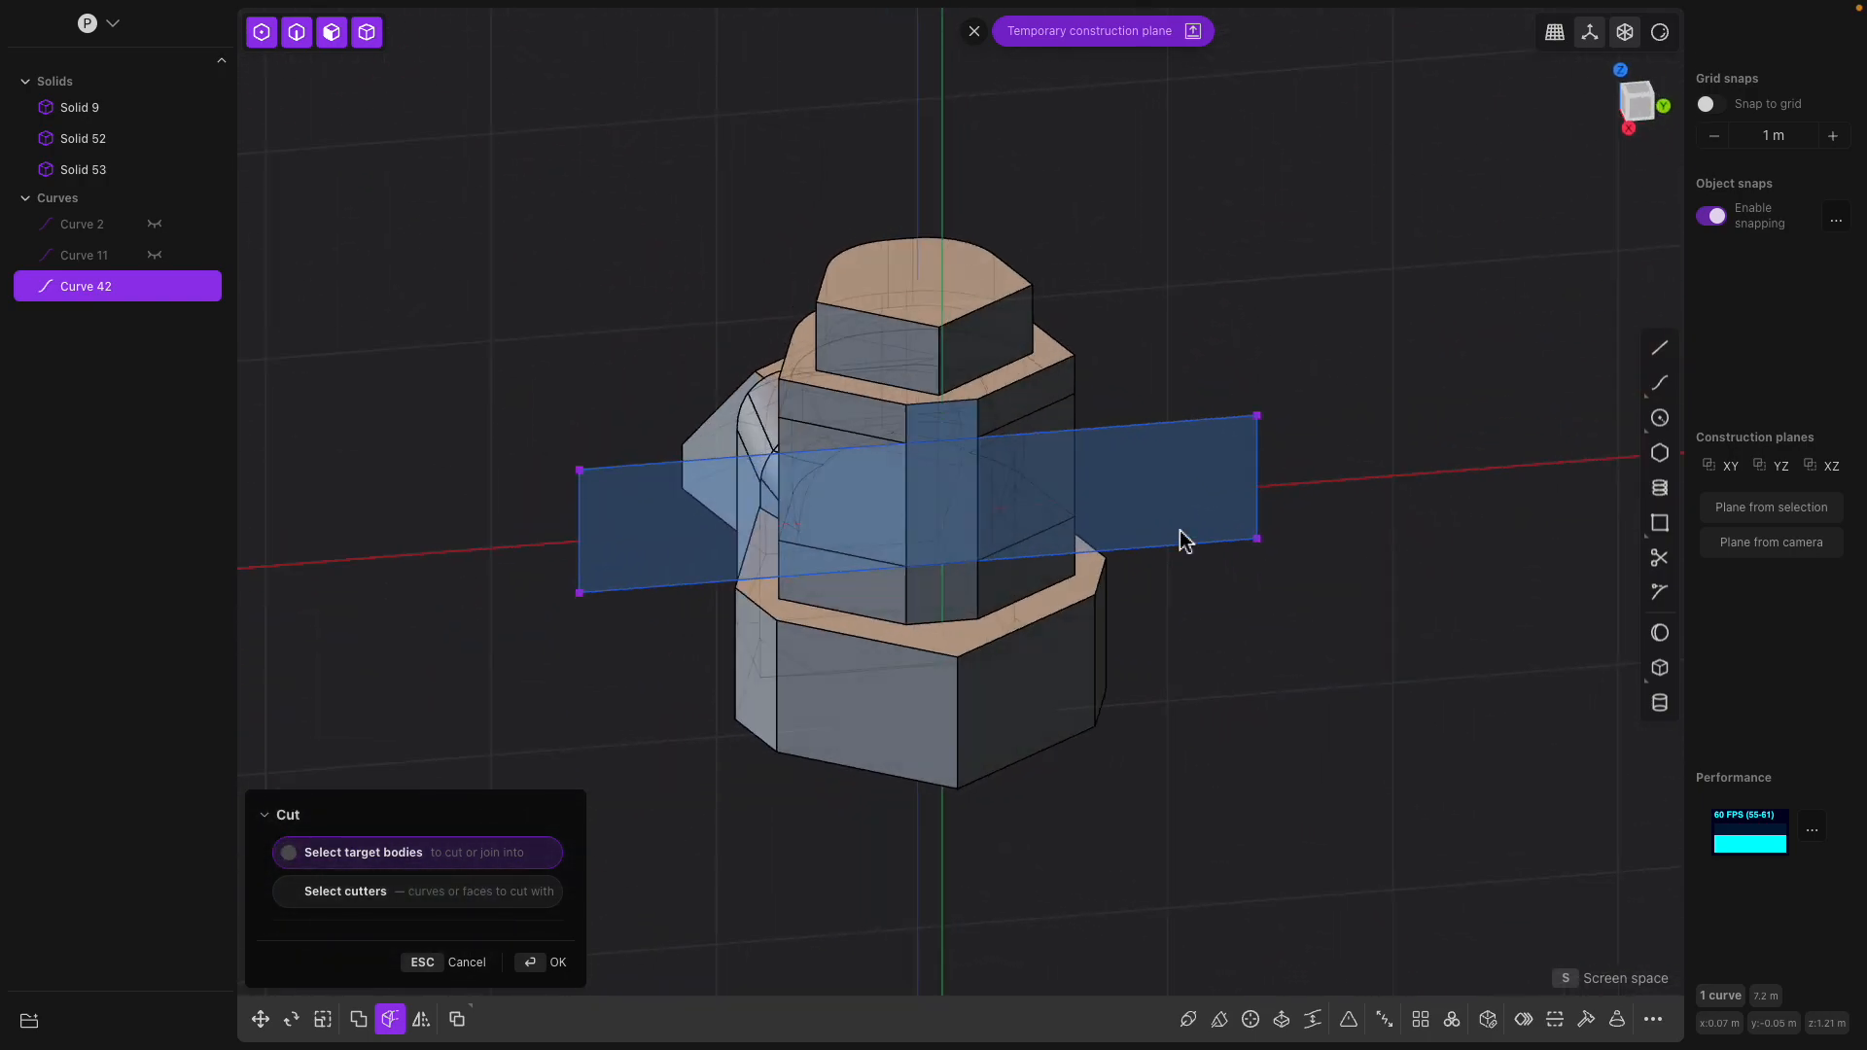
{"action": "key", "text": "Escape"}
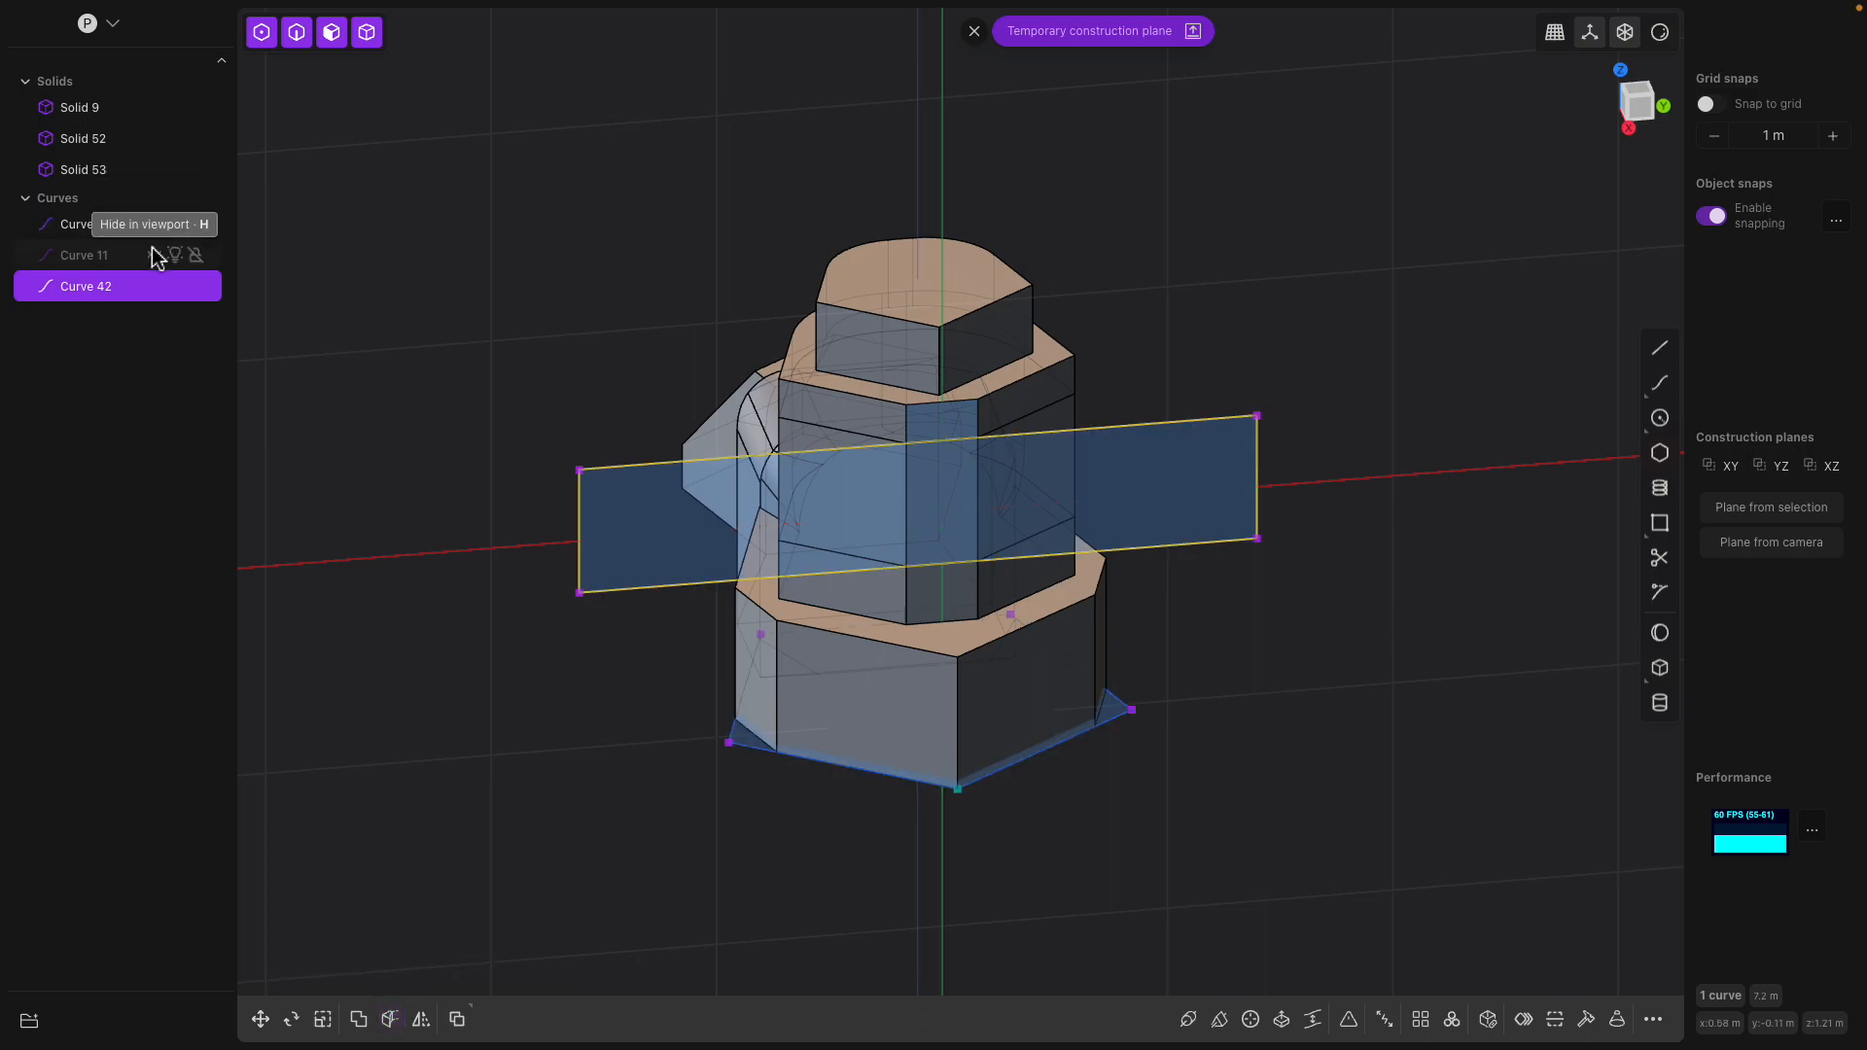
Delete the leftover sketch curves Curve 2, Curve 11 and Curve 42
{"action": "left_click", "coordinate": [154, 255]}
{"action": "left_click", "coordinate": [157, 289]}
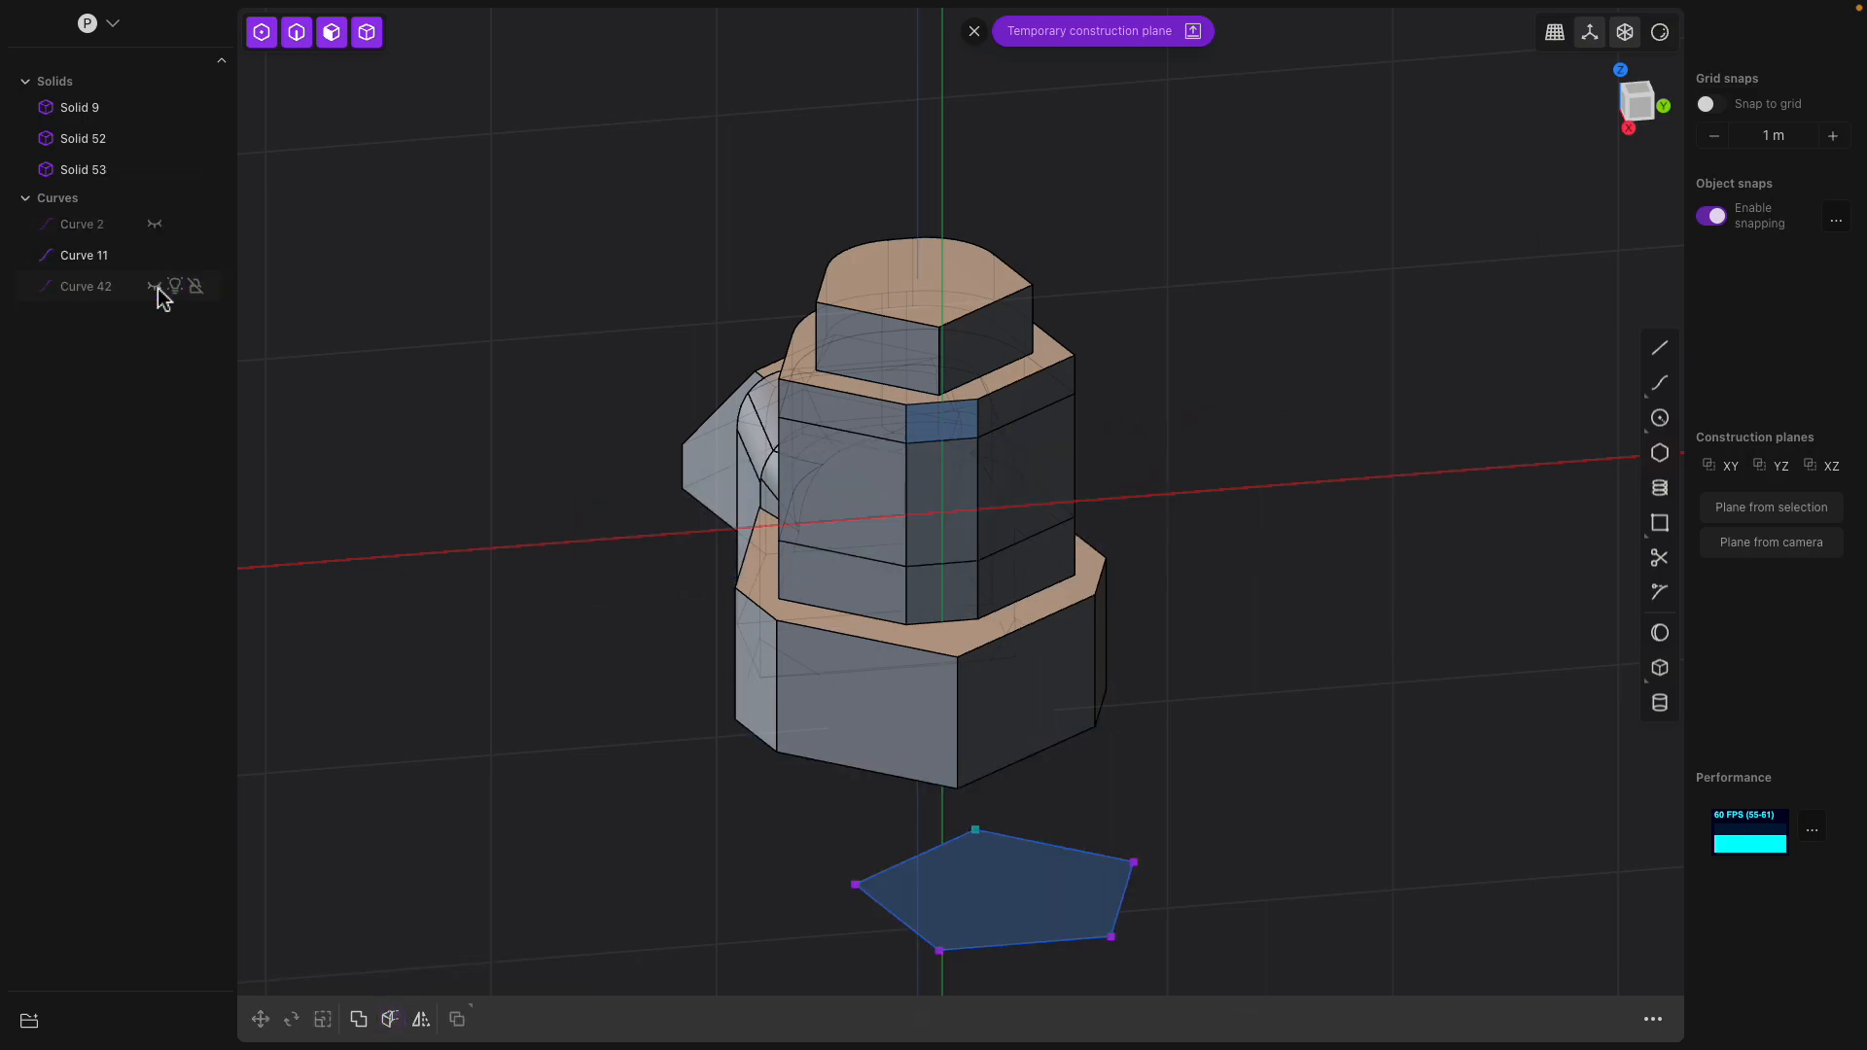
{"action": "middle_click_drag", "start_coordinate": [496, 462], "coordinate": [645, 489]}
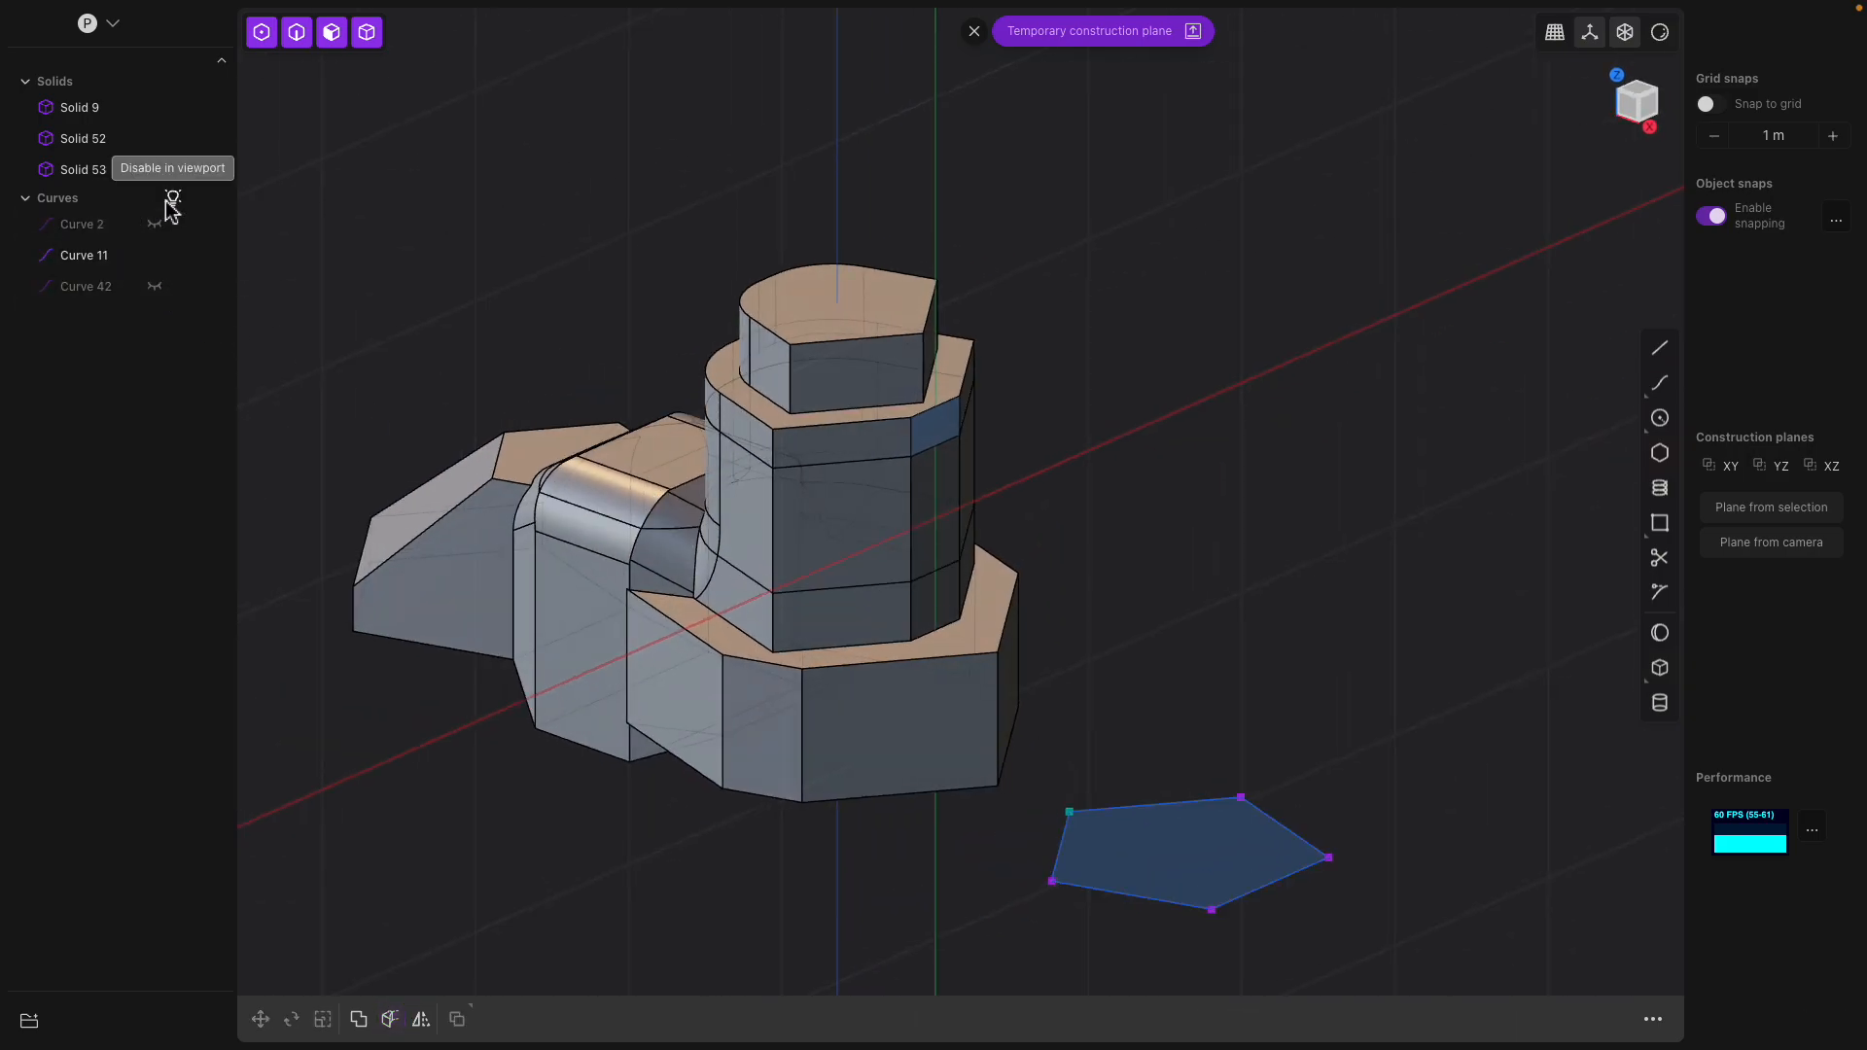
{"action": "left_click", "coordinate": [99, 233]}
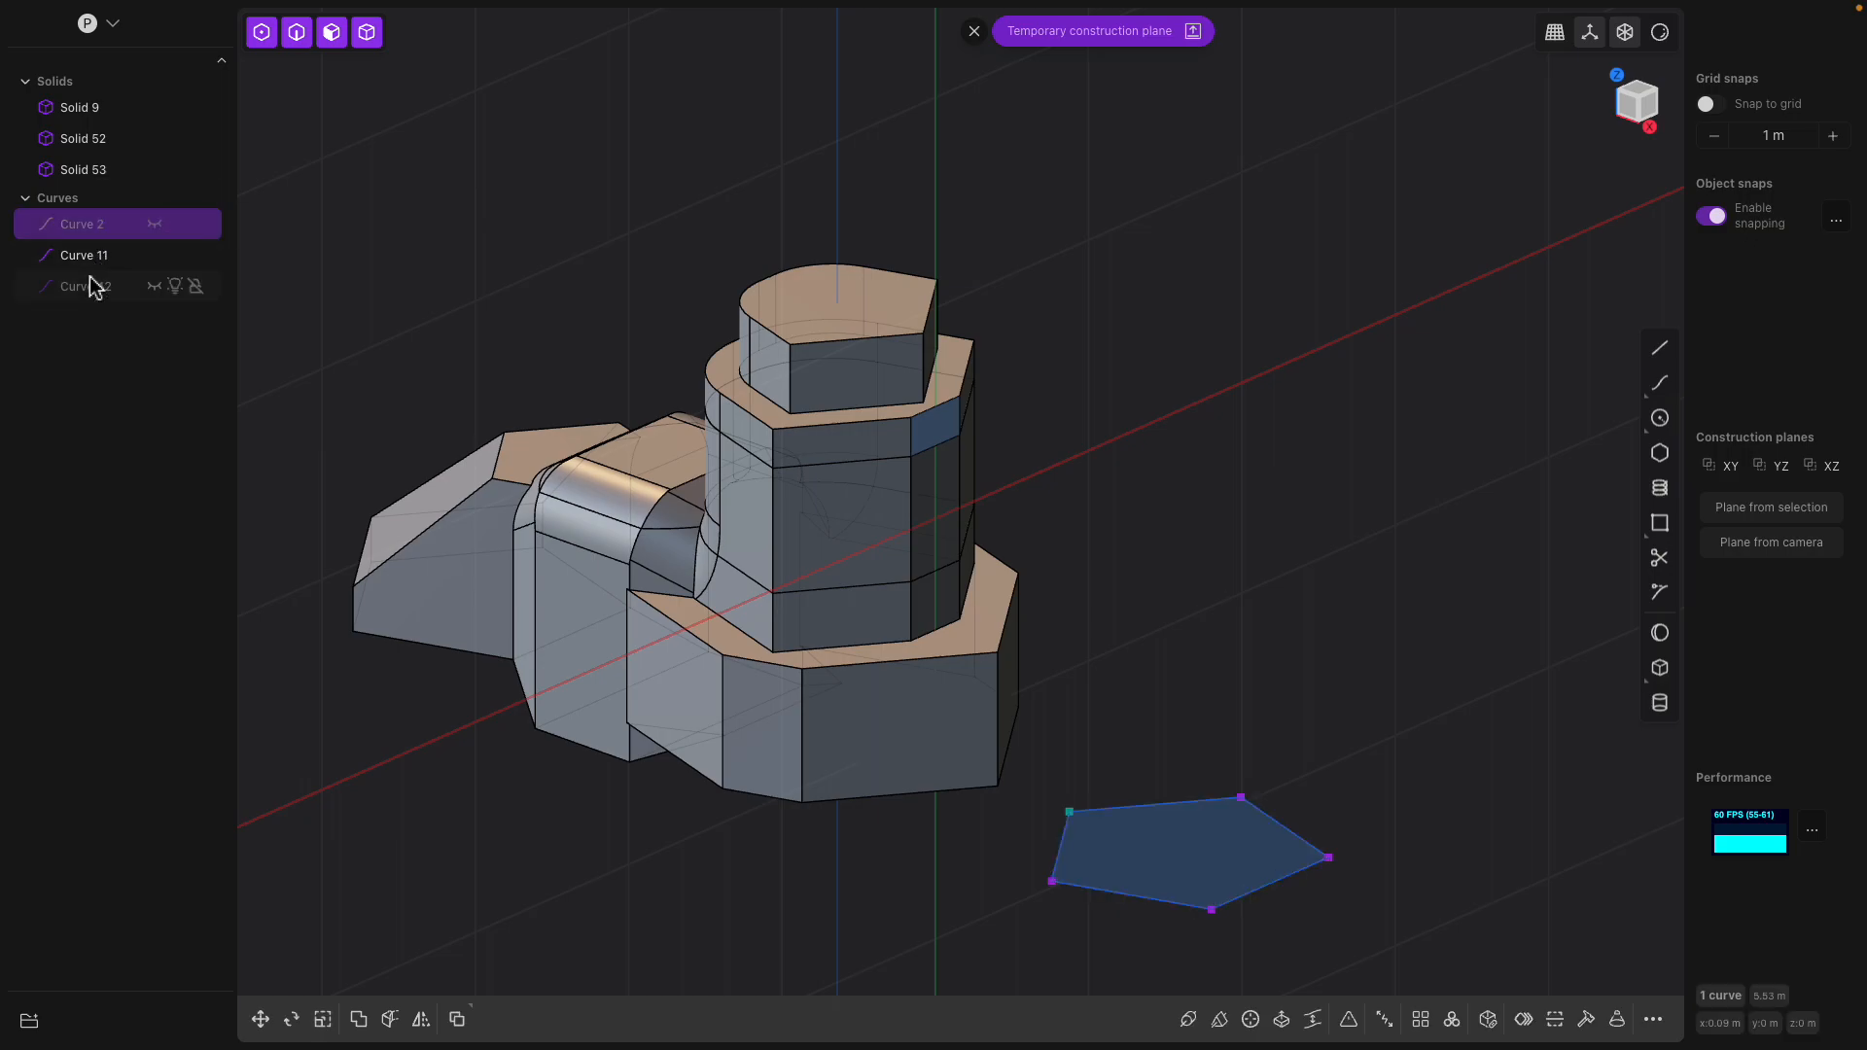
{"action": "left_click", "coordinate": [91, 286]}
{"action": "left_click", "coordinate": [82, 255], "text": "shift"}
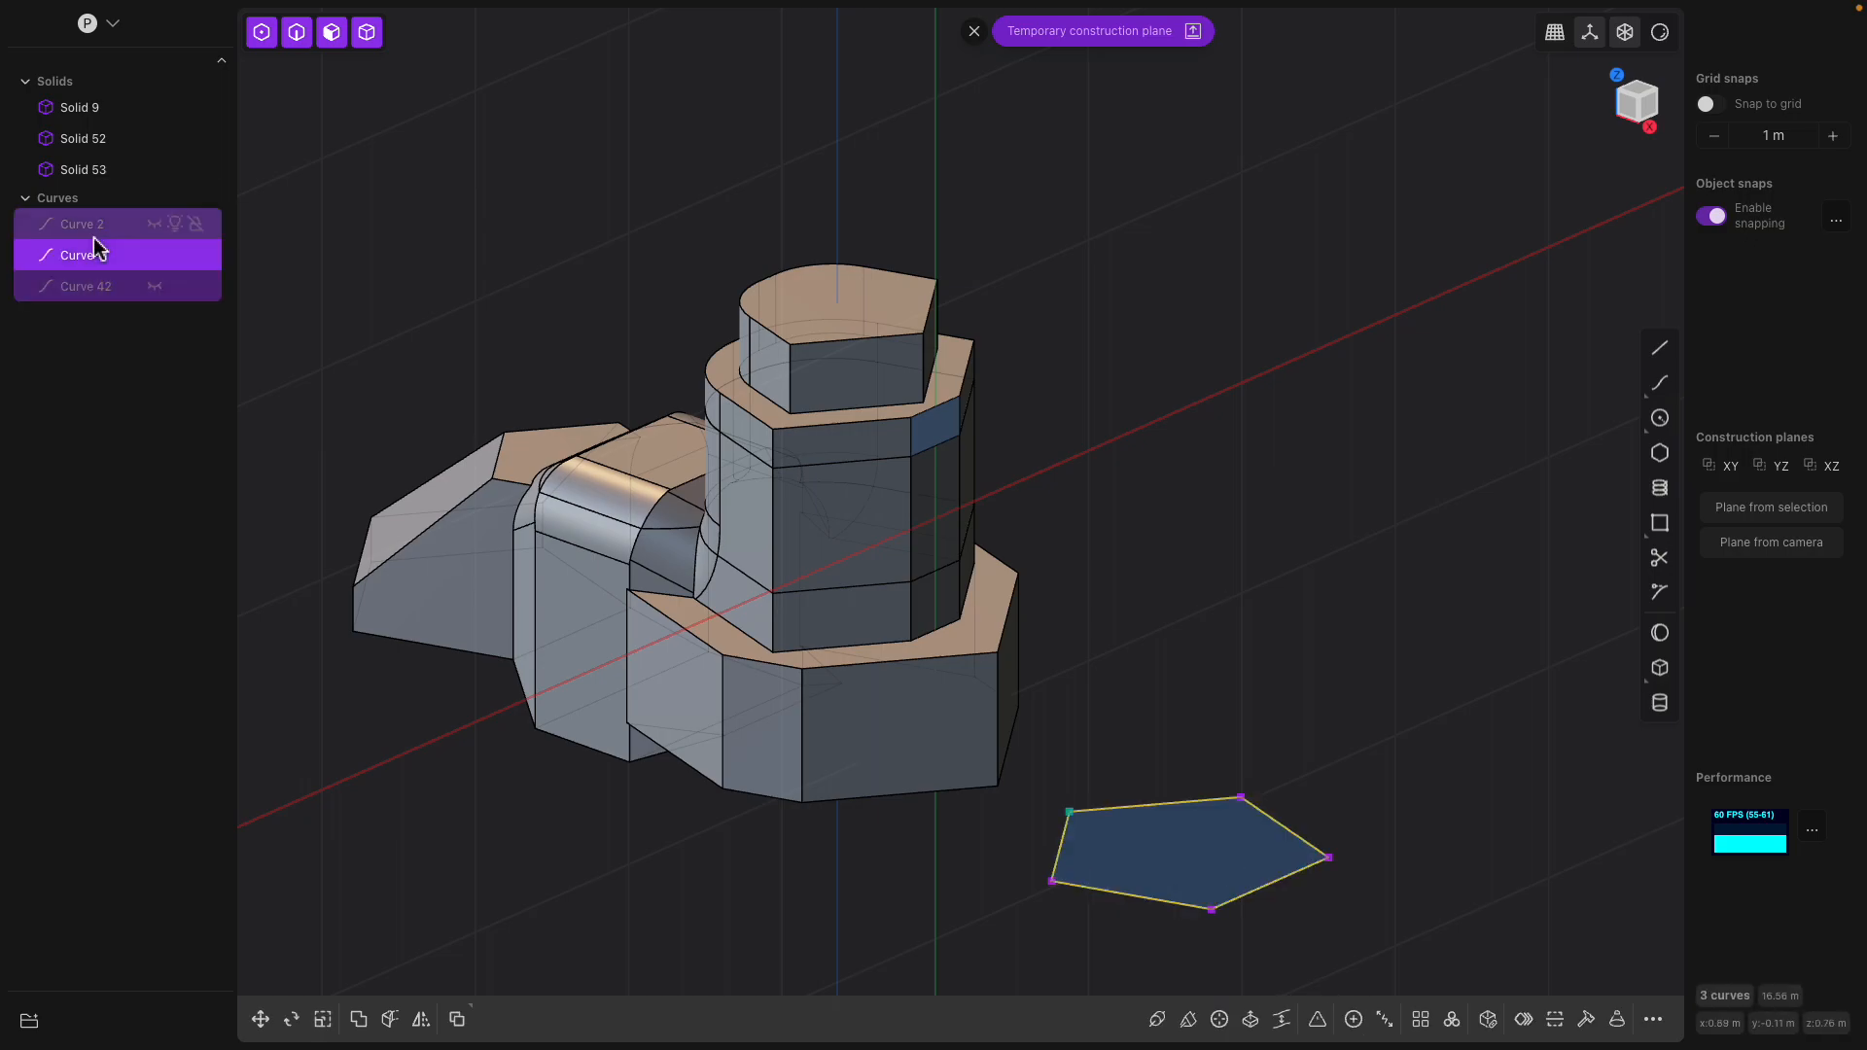
{"action": "key", "text": "Delete"}
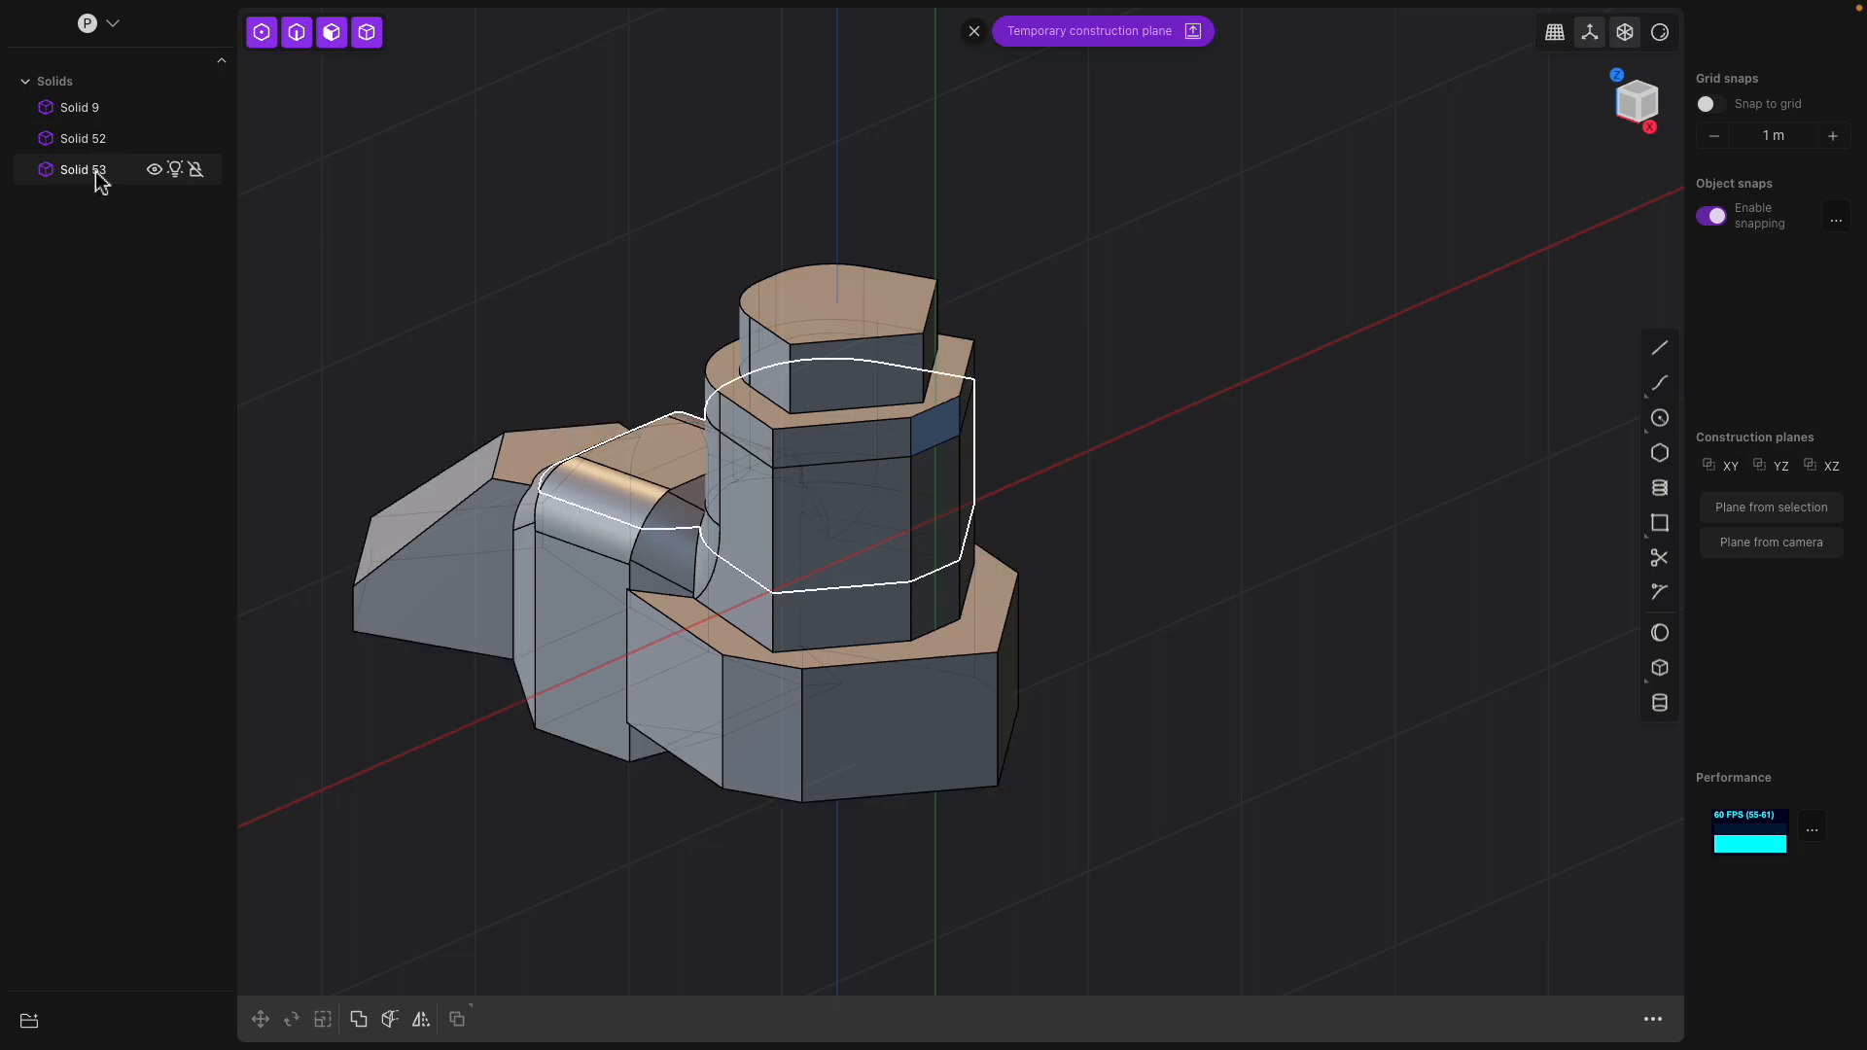
Extrude the narrow chamfered face of the tower's upper slice outward into a protruding arm
{"action": "left_click", "coordinate": [782, 500]}
{"action": "middle_click_drag", "start_coordinate": [797, 496], "coordinate": [1188, 483]}
{"action": "left_click", "coordinate": [1092, 529]}
{"action": "left_click", "coordinate": [1167, 509]}
{"action": "key", "text": "e"}
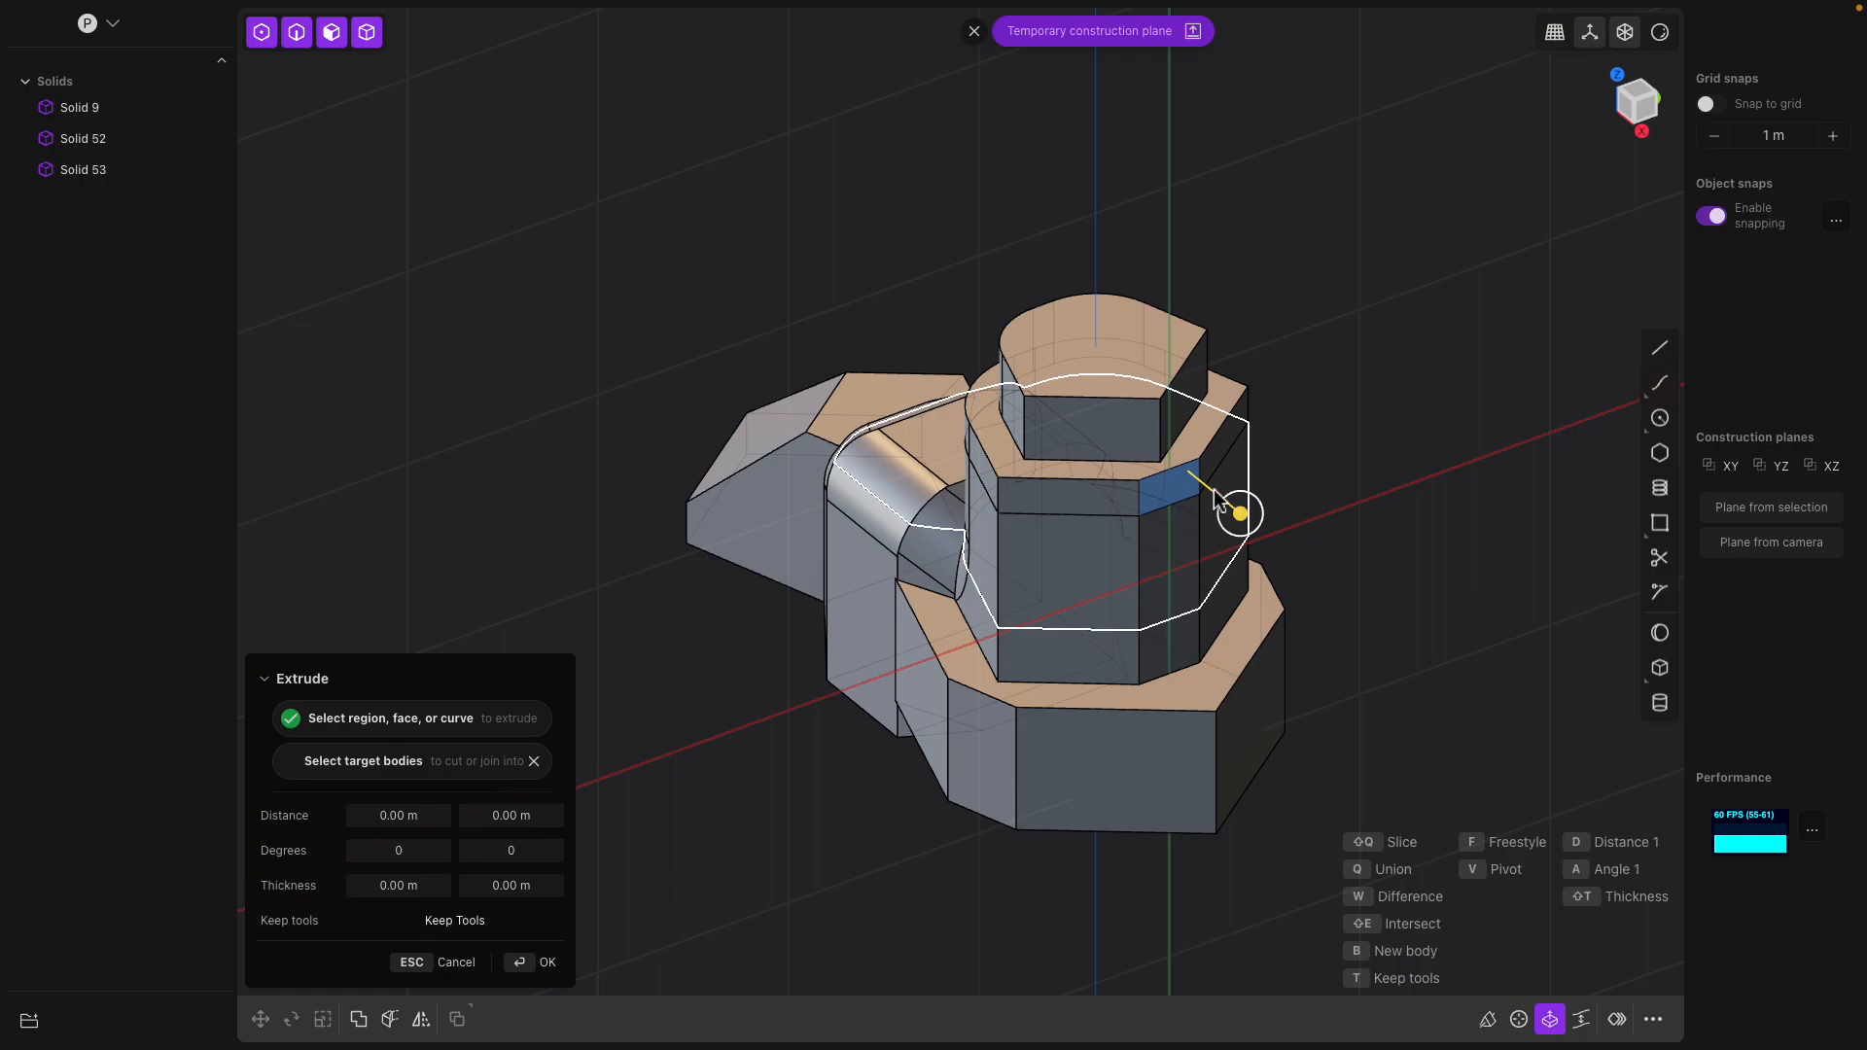
{"action": "left_click_drag", "start_coordinate": [1249, 520], "coordinate": [1223, 508]}
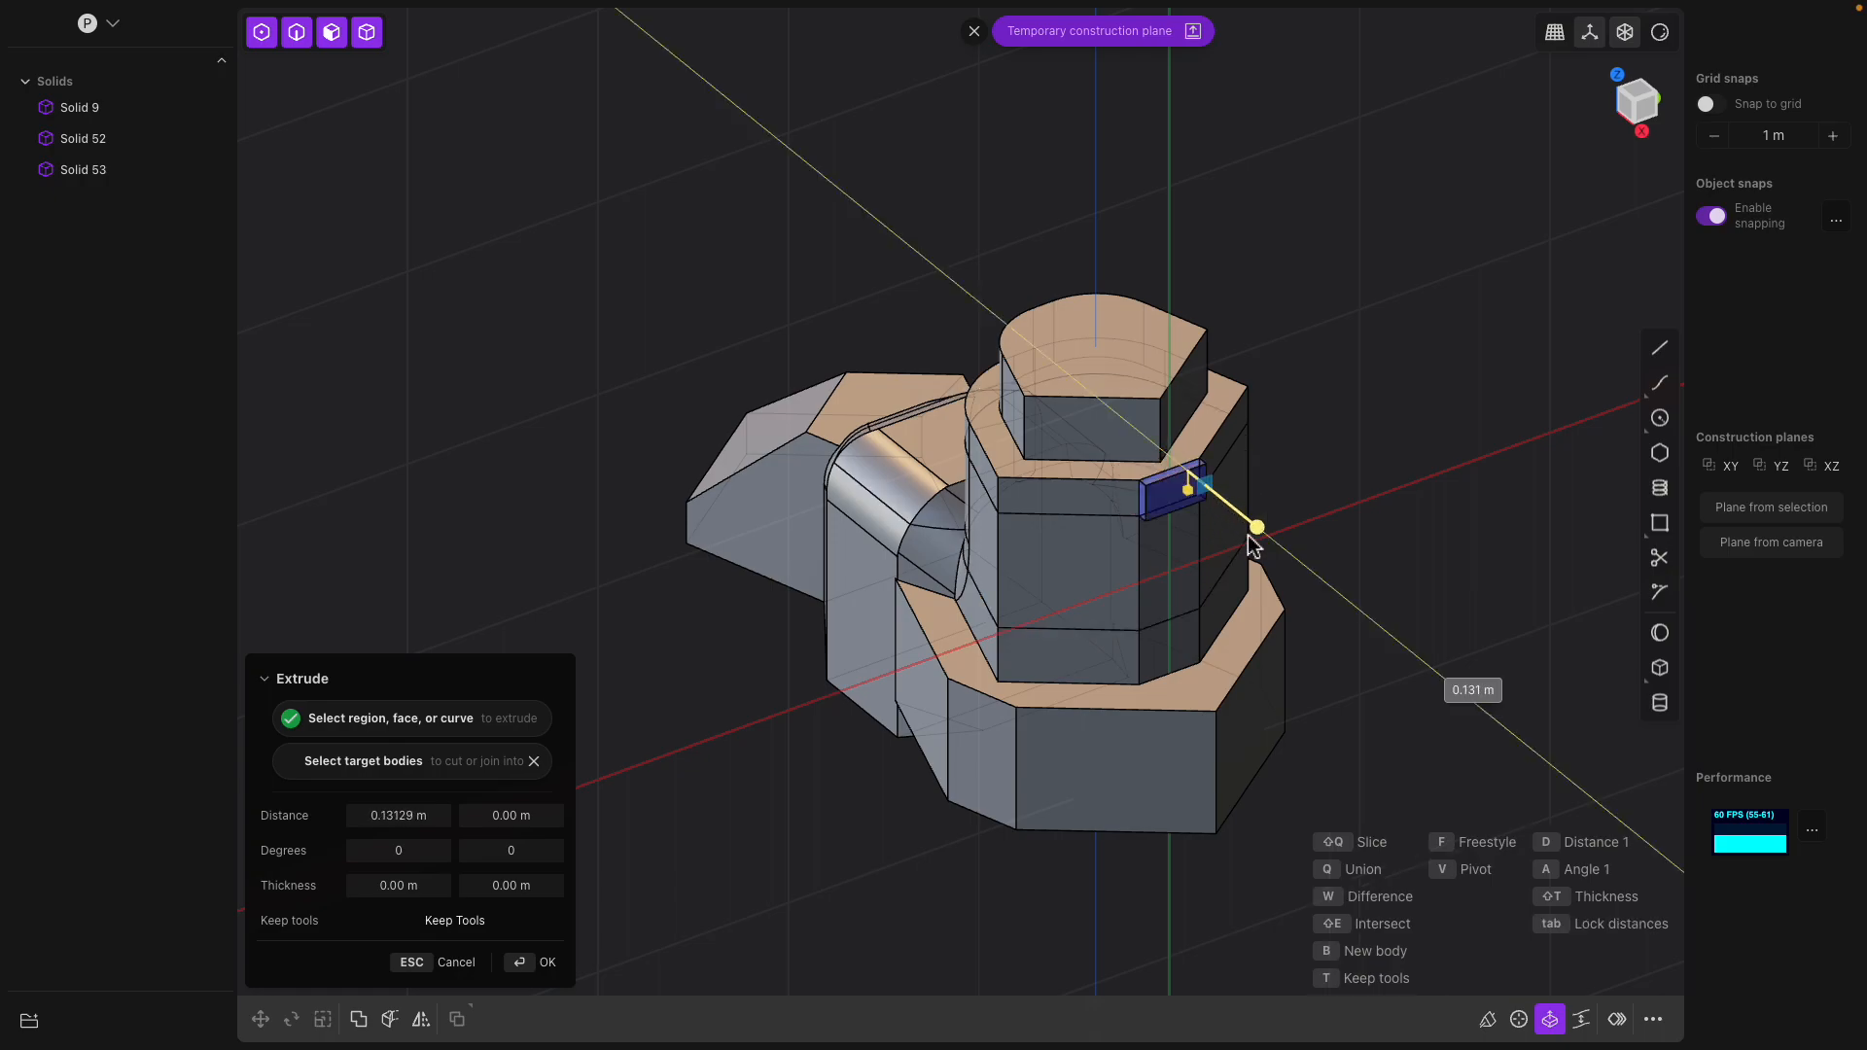
{"action": "key", "text": "Return"}
Scale down the middle slice of the cut model so it sits inside the slices around it
{"action": "middle_click_drag", "start_coordinate": [1303, 466], "coordinate": [1343, 418]}
{"action": "middle_click_drag", "start_coordinate": [1118, 520], "coordinate": [1154, 505]}
{"action": "left_click", "coordinate": [1154, 571]}
{"action": "middle_click_drag", "start_coordinate": [1157, 569], "coordinate": [1084, 534]}
{"action": "left_click", "coordinate": [1154, 546]}
{"action": "middle_click_drag", "start_coordinate": [1088, 686], "coordinate": [1332, 698]}
{"action": "left_click", "coordinate": [1130, 688]}
{"action": "middle_click_drag", "start_coordinate": [992, 622], "coordinate": [1064, 622]}
{"action": "left_click", "coordinate": [921, 614]}
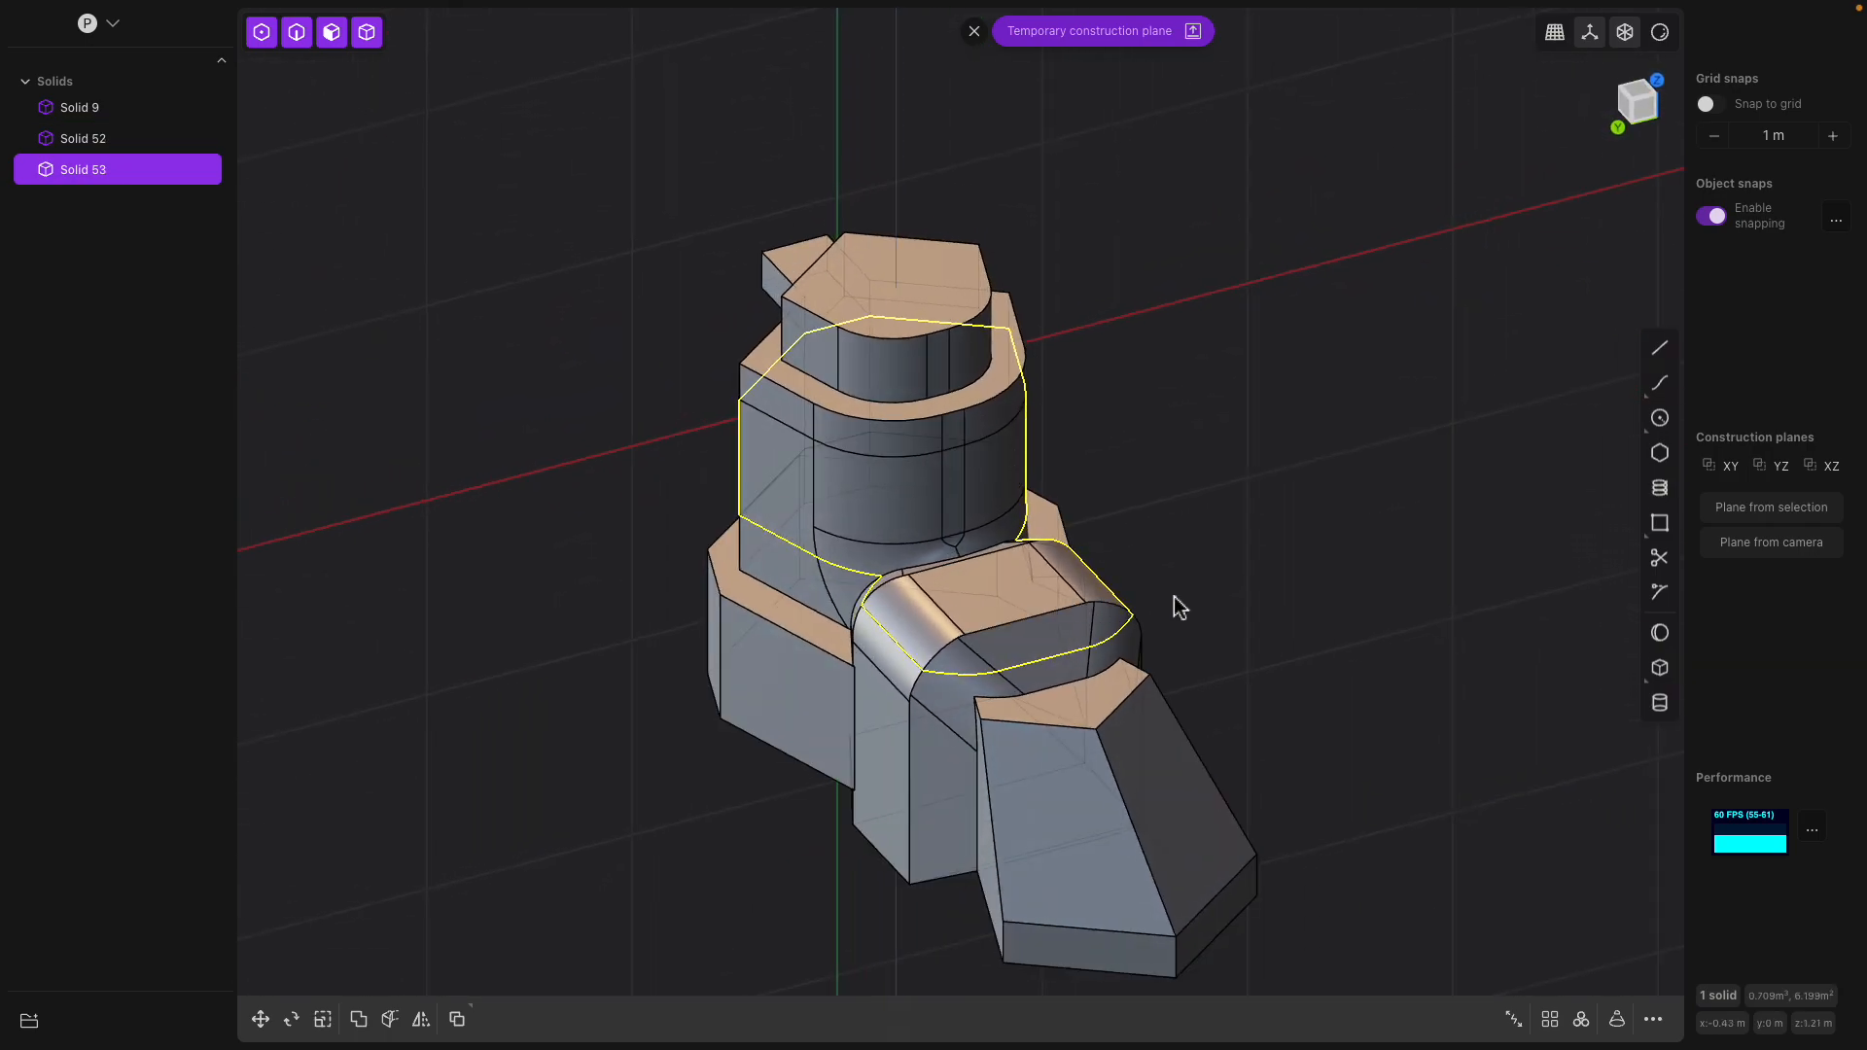
{"action": "key", "text": "s"}
{"action": "left_click_drag", "start_coordinate": [948, 481], "coordinate": [939, 479]}
{"action": "right_click", "coordinate": [1112, 466]}
{"action": "right_click_drag", "start_coordinate": [1117, 476], "coordinate": [1029, 442]}
{"action": "key", "text": "s"}
{"action": "left_click_drag", "start_coordinate": [993, 434], "coordinate": [993, 357]}
{"action": "key", "text": "Return"}
Enlarge the top slice horizontally within the Z plane, keeping its height, so it overhangs the tower as a collar
{"action": "right_click_drag", "start_coordinate": [1120, 397], "coordinate": [1062, 259]}
{"action": "left_click", "coordinate": [1064, 272]}
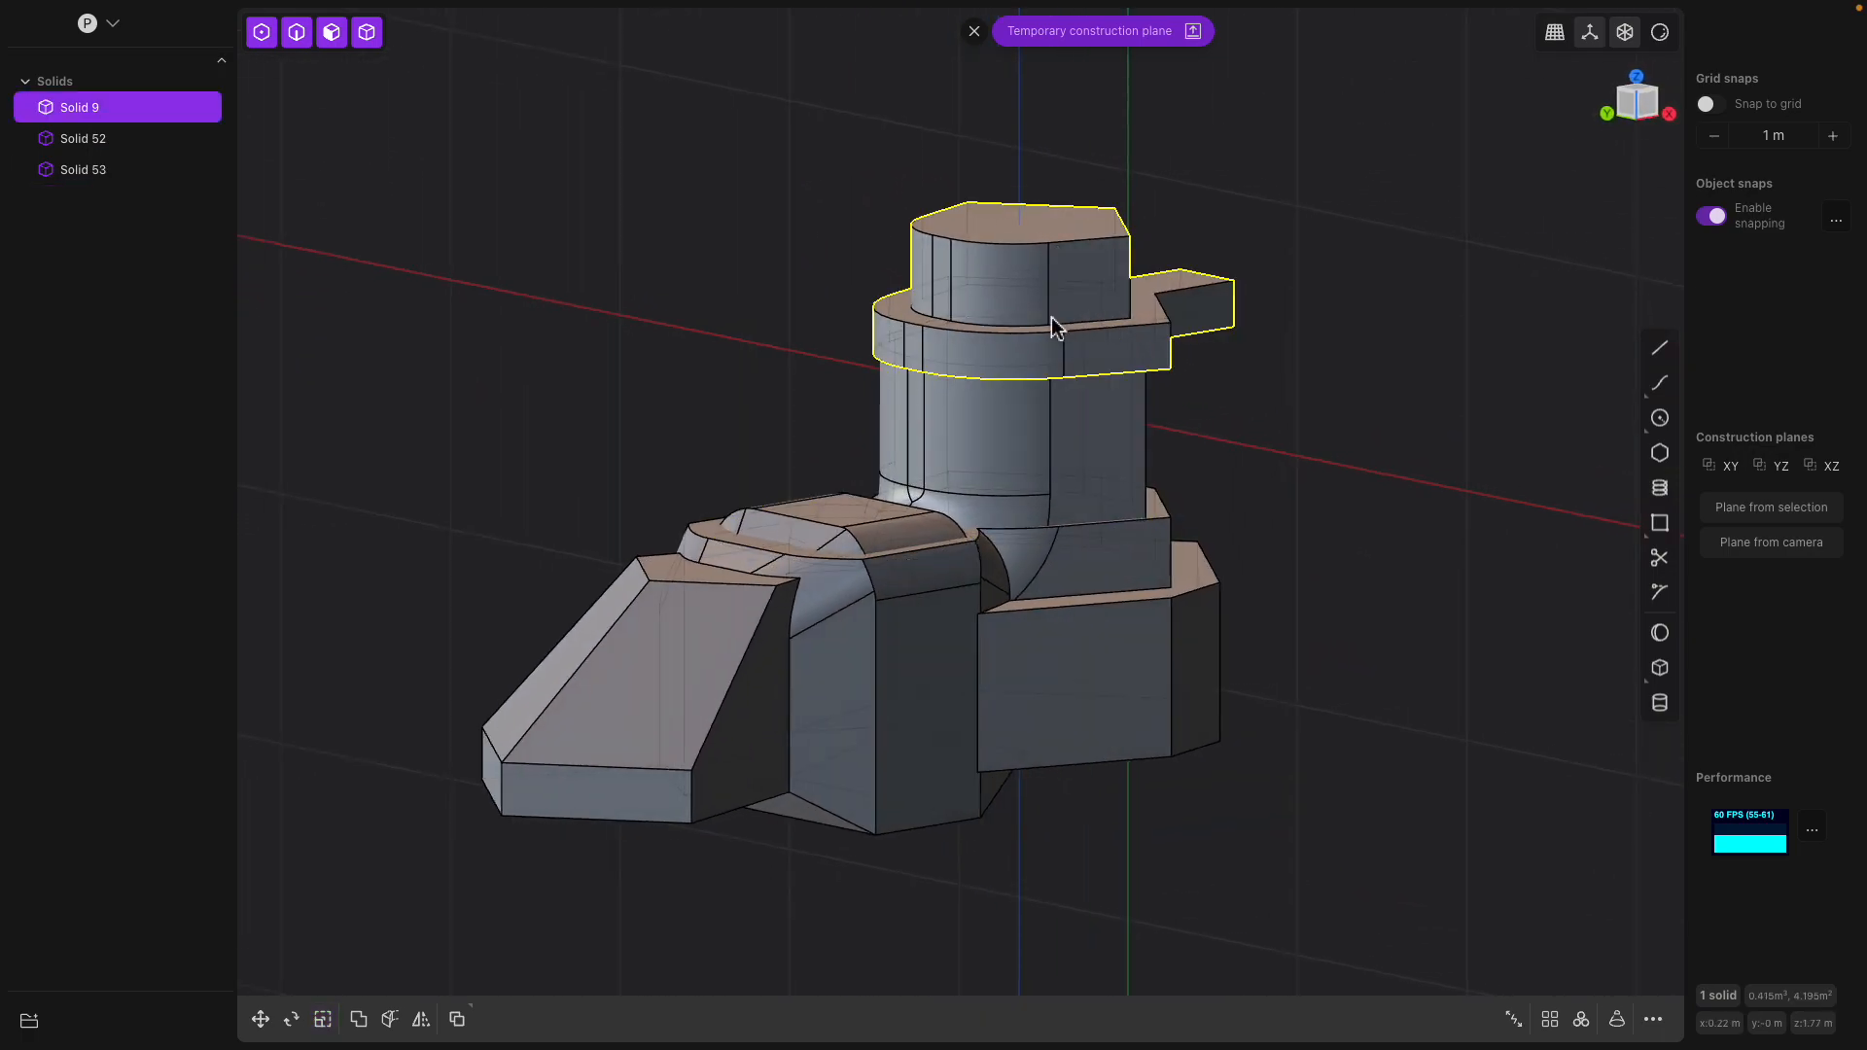
{"action": "right_click_drag", "start_coordinate": [1068, 326], "coordinate": [945, 299]}
{"action": "right_click_drag", "start_coordinate": [1065, 321], "coordinate": [1158, 361]}
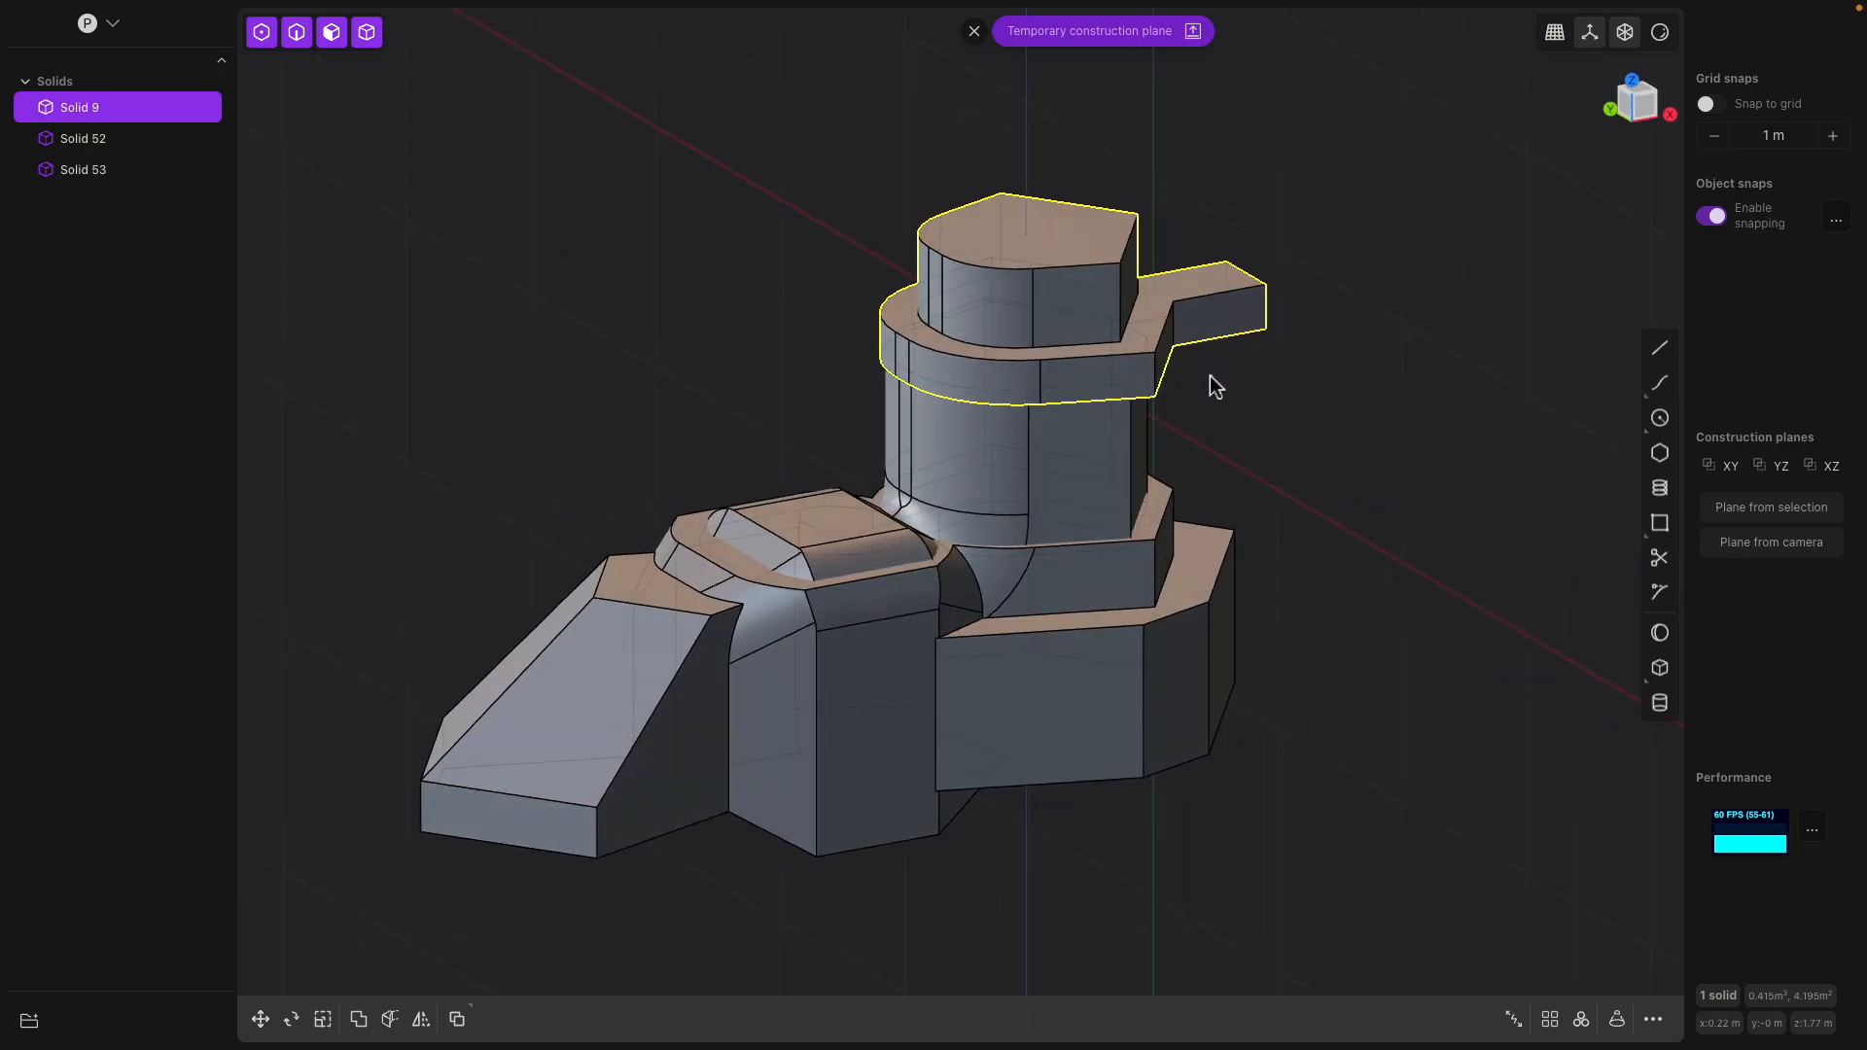
{"action": "key", "text": "s"}
{"action": "key", "text": "shift+z"}
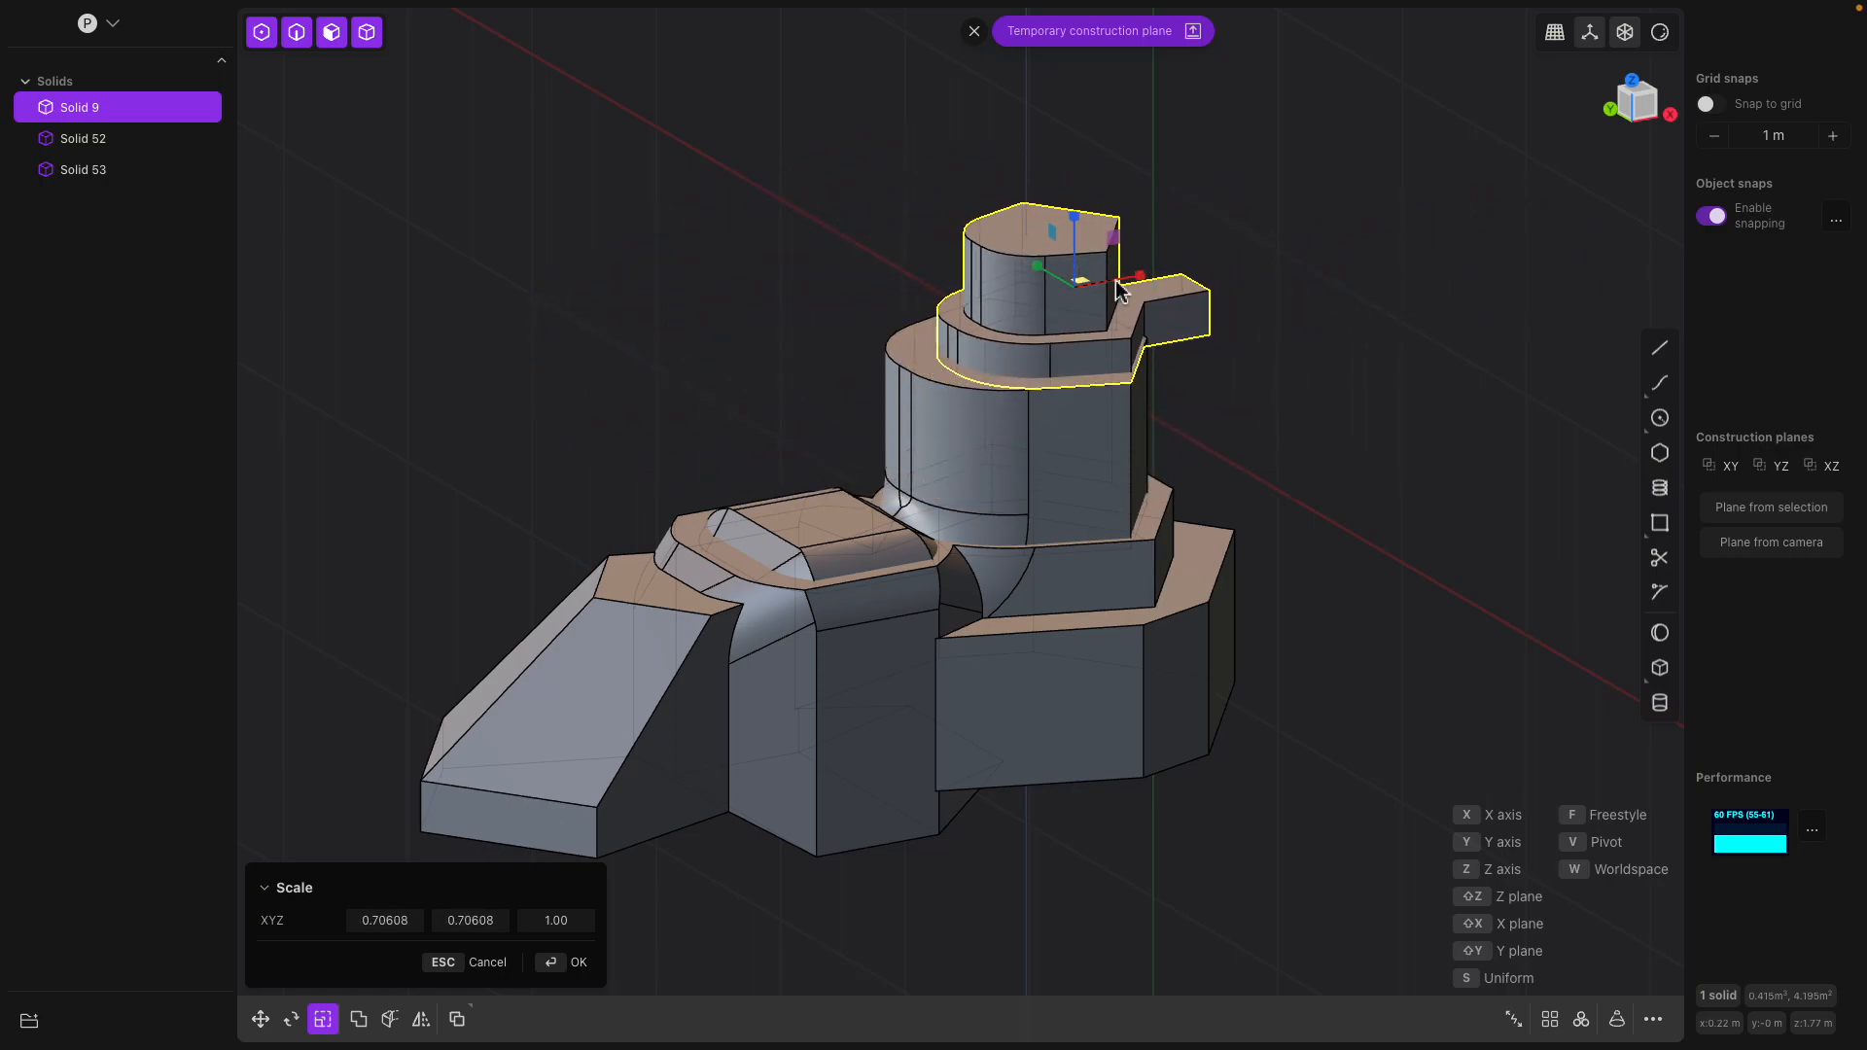
{"action": "left_click", "coordinate": [1210, 268]}
{"action": "middle_click_drag", "start_coordinate": [1196, 270], "coordinate": [791, 242]}
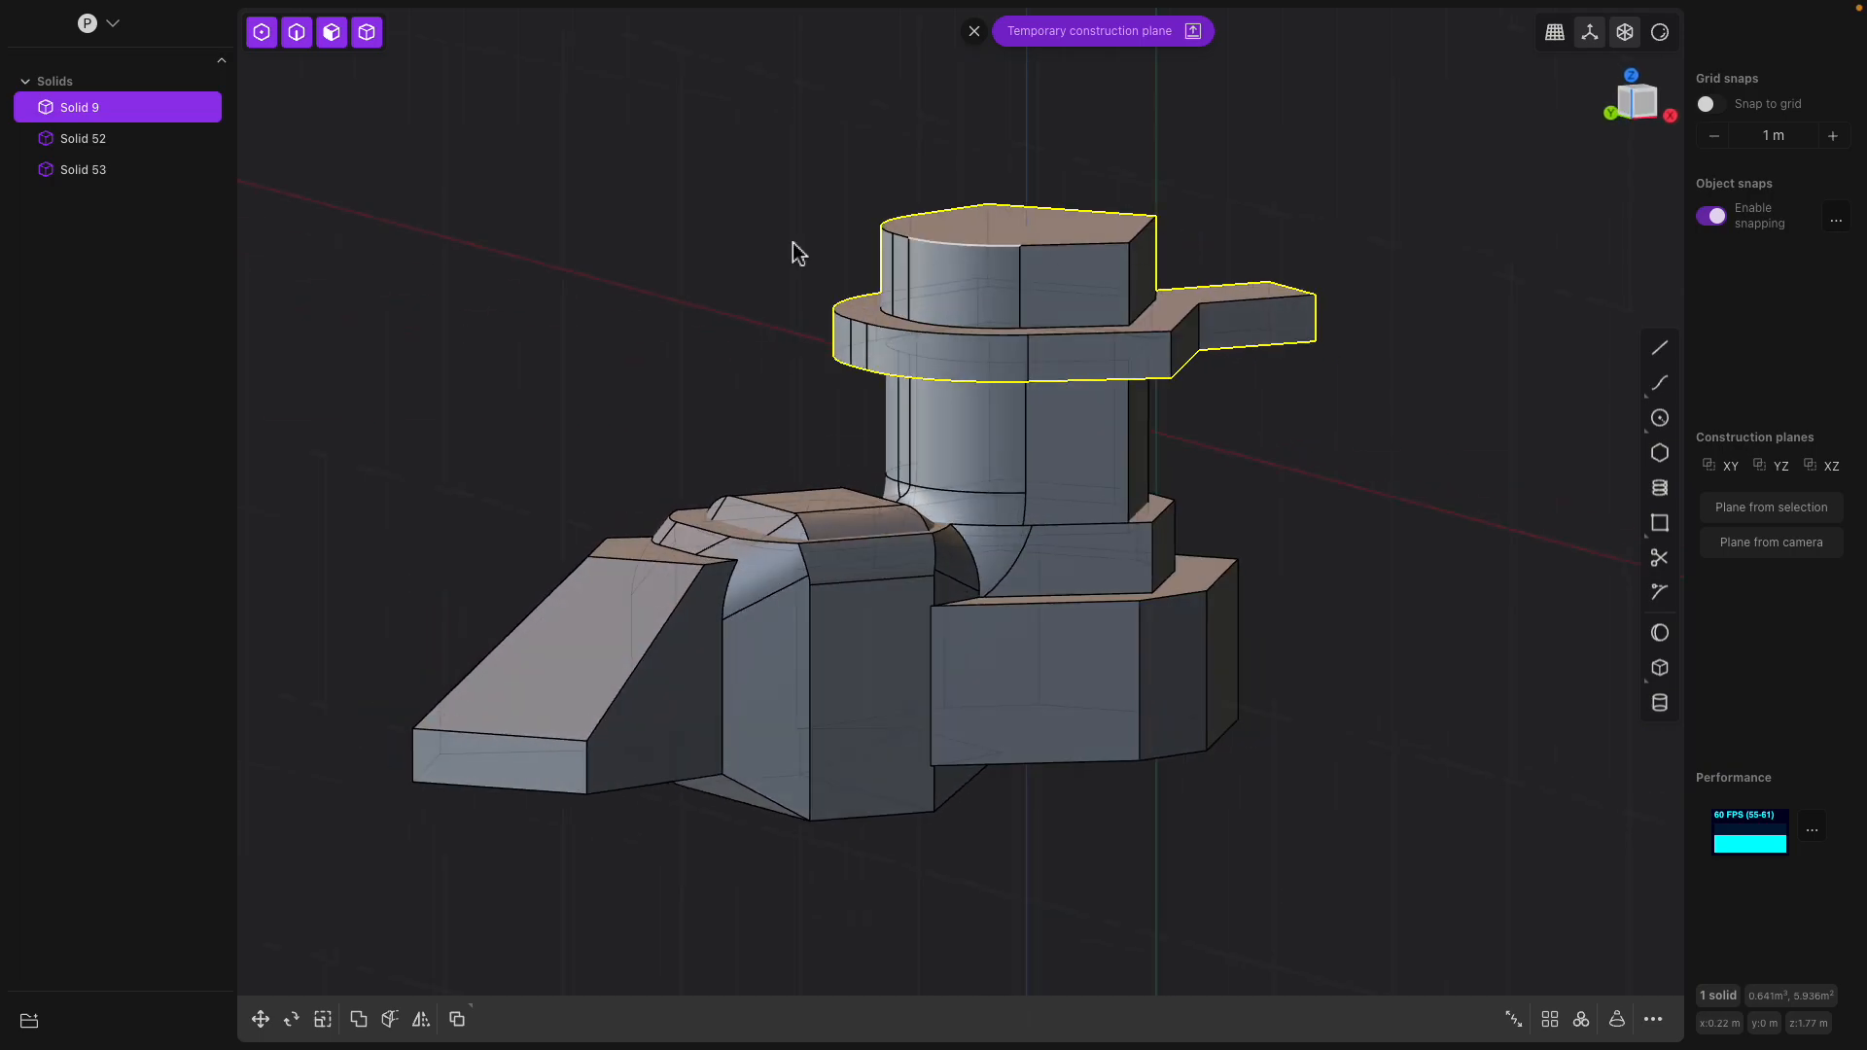
Join the three solids into one body with a Boolean union
{"action": "left_click", "coordinate": [103, 144], "text": "shift"}
{"action": "left_click", "coordinate": [97, 169], "text": "shift"}
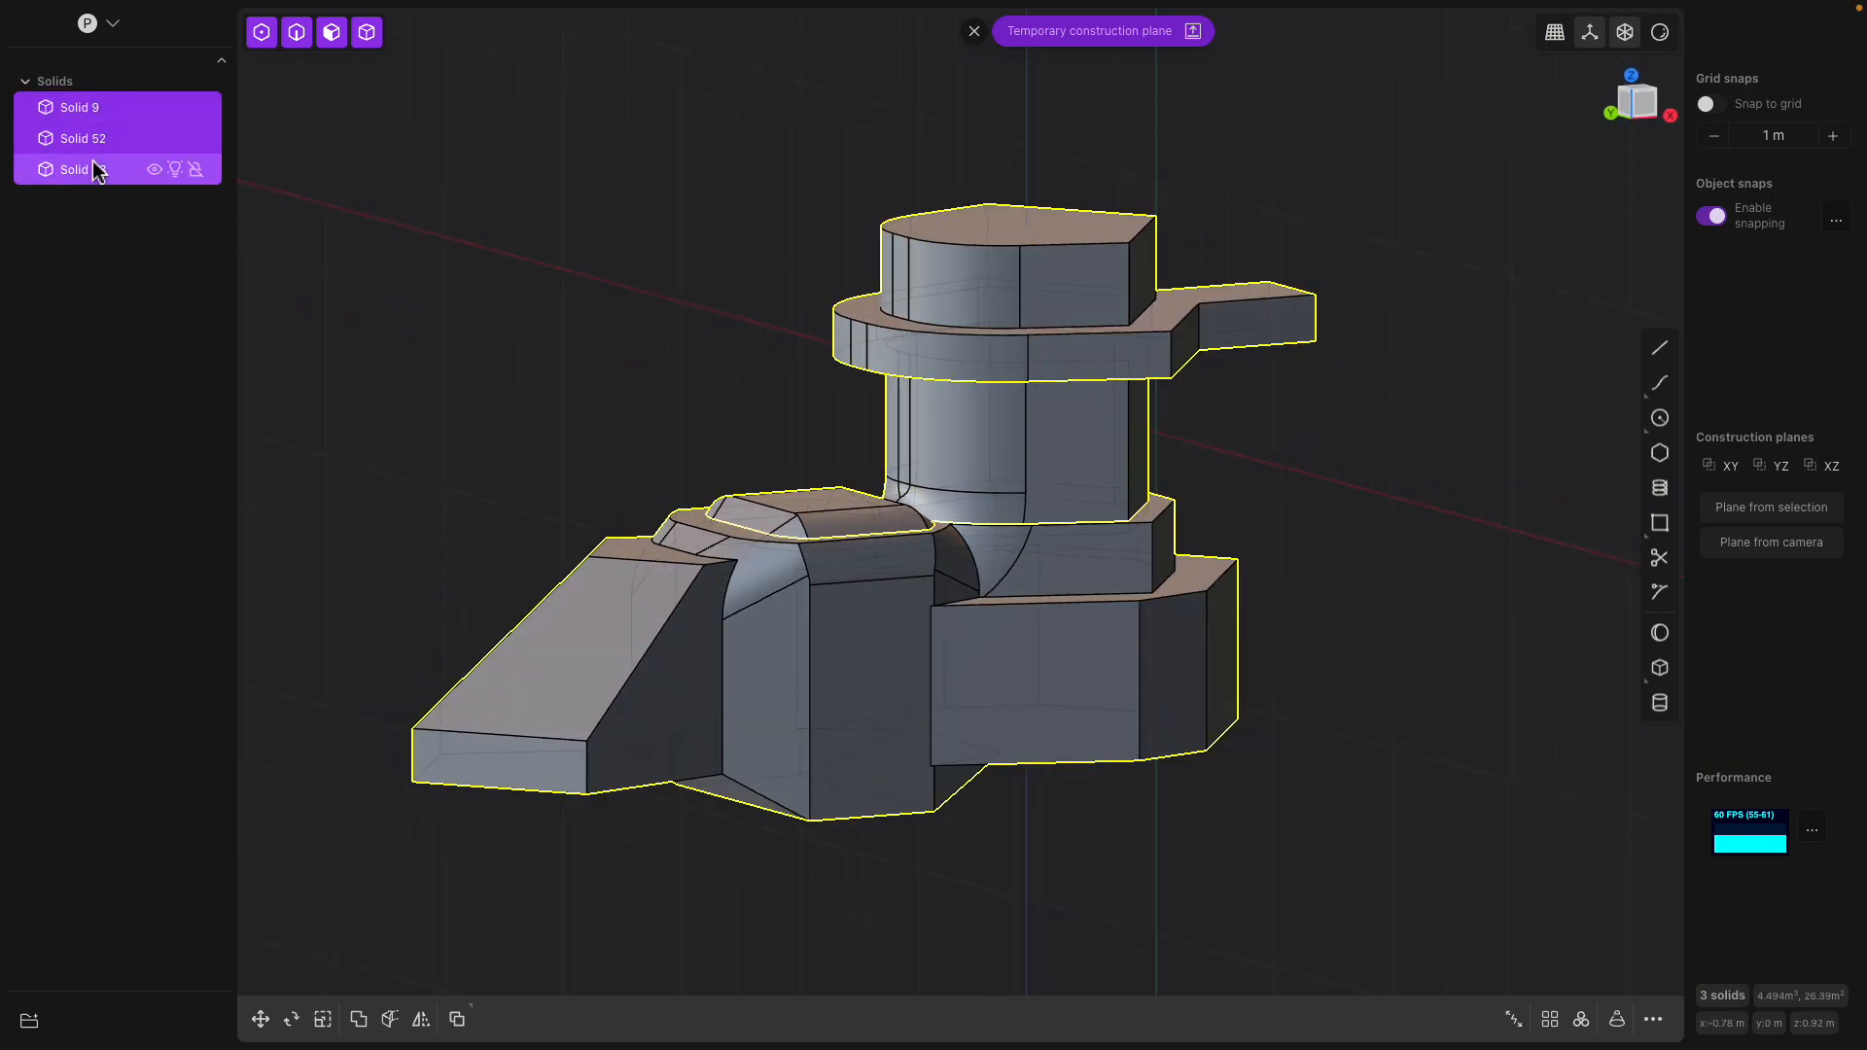
{"action": "left_click", "coordinate": [359, 1019]}
{"action": "key", "text": "q"}
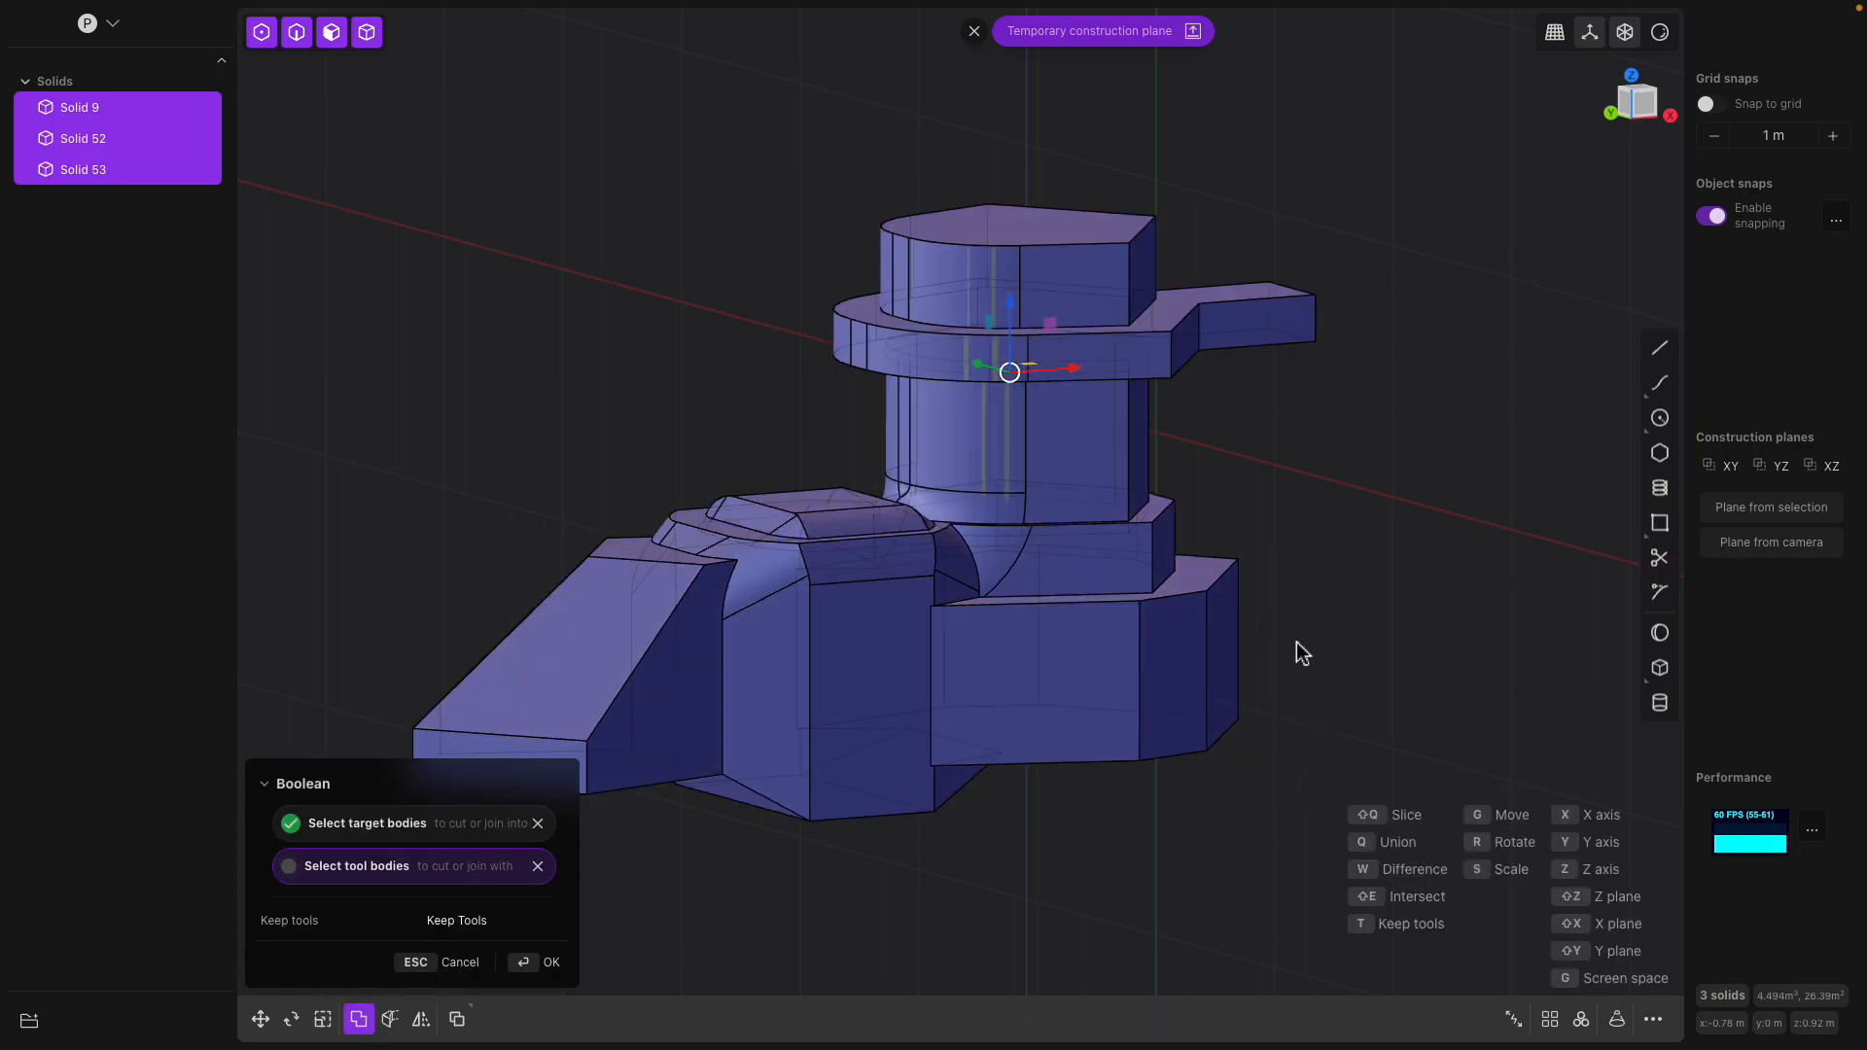
{"action": "middle_click_drag", "start_coordinate": [1305, 667], "coordinate": [1344, 625]}
{"action": "key", "text": "Return"}
Offset the raised top face of the joined section downward to form a recess
{"action": "middle_click_drag", "start_coordinate": [1202, 450], "coordinate": [924, 428]}
{"action": "left_click", "coordinate": [942, 501]}
{"action": "left_click_drag", "start_coordinate": [924, 428], "coordinate": [909, 455]}
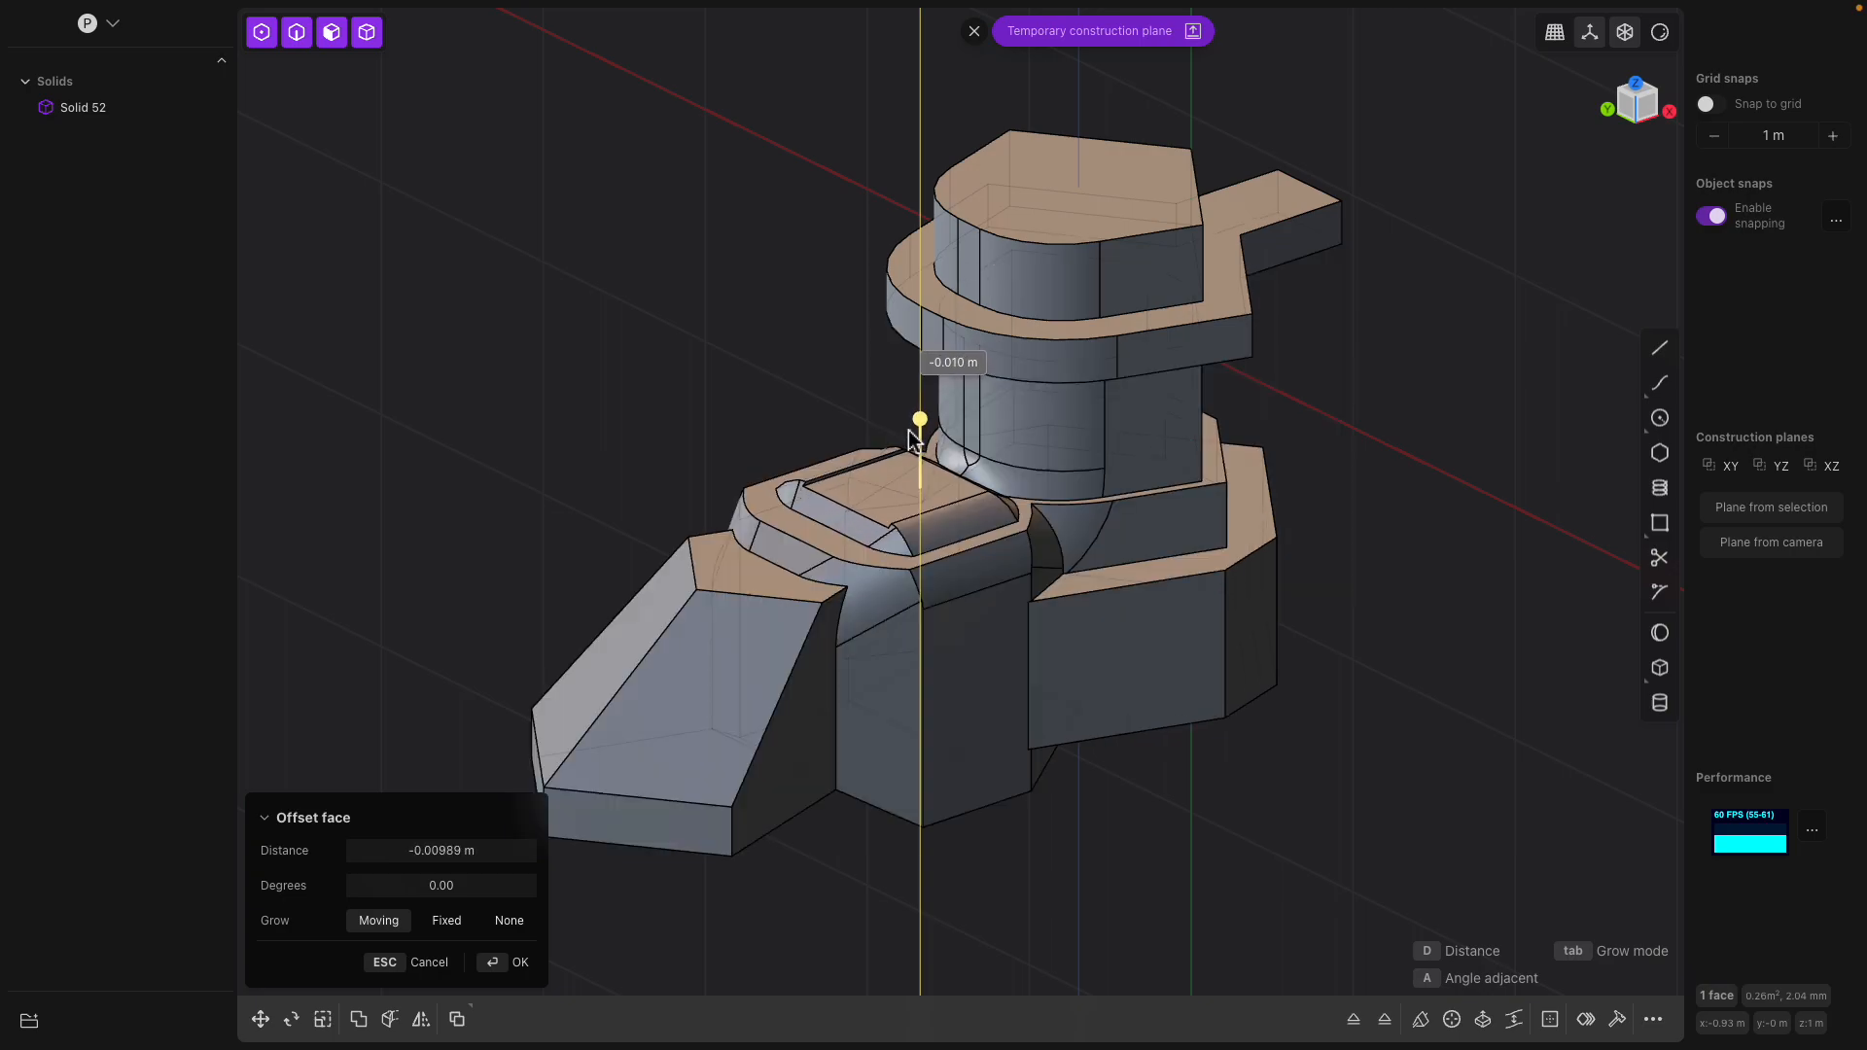
{"action": "middle_click_drag", "start_coordinate": [919, 425], "coordinate": [720, 696]}
Offset the two opposite angled side faces of the joined section beside the sloped wedge together
{"action": "left_click", "coordinate": [707, 712]}
{"action": "left_click", "coordinate": [885, 721]}
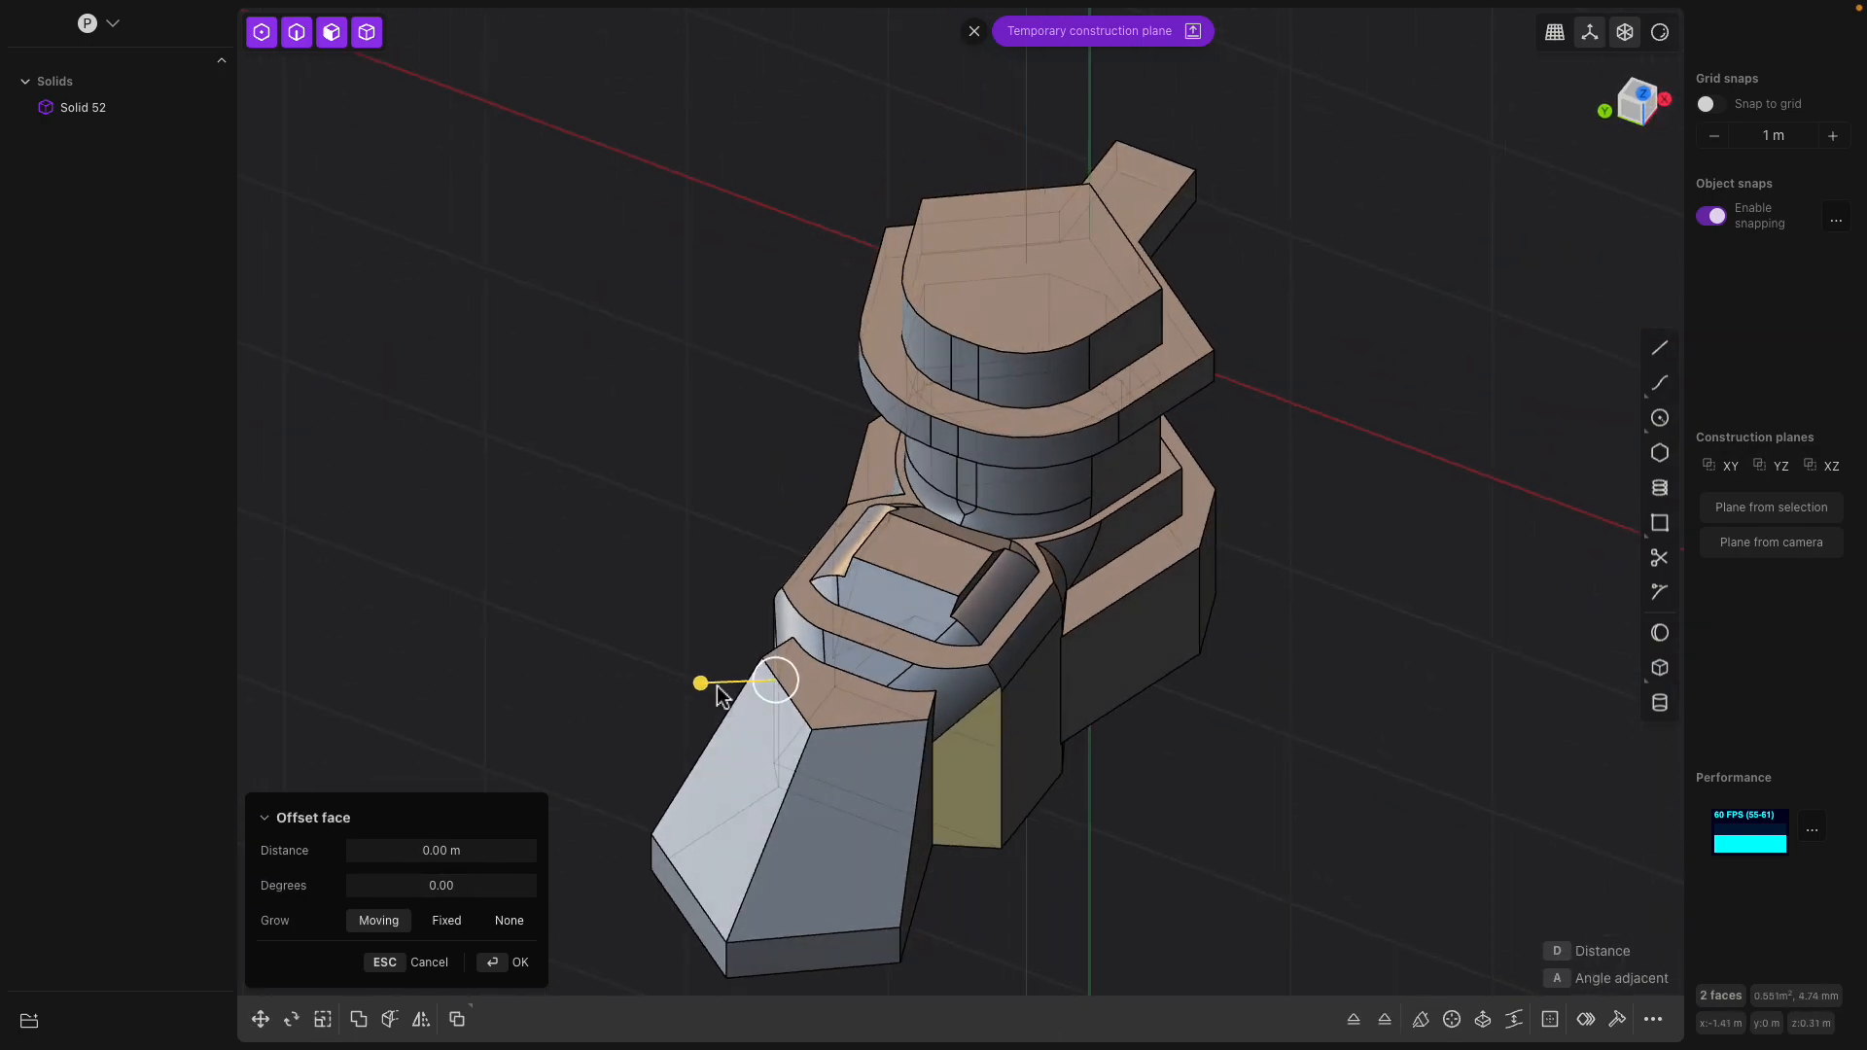
{"action": "mouse_move", "coordinate": [706, 693]}
{"action": "left_mouse_down"}
{"action": "mouse_move", "coordinate": [658, 700]}
{"action": "mouse_move", "coordinate": [782, 678]}
{"action": "mouse_move", "coordinate": [688, 700]}
{"action": "left_mouse_up"}
{"action": "middle_click_drag", "start_coordinate": [870, 708], "coordinate": [1081, 733]}
{"action": "key", "text": "Return"}
Chamfer the two upper edges of the sloped wedge by about 0.1 m
{"action": "left_click", "coordinate": [1068, 731]}
{"action": "left_click_drag", "start_coordinate": [1006, 736], "coordinate": [1059, 734]}
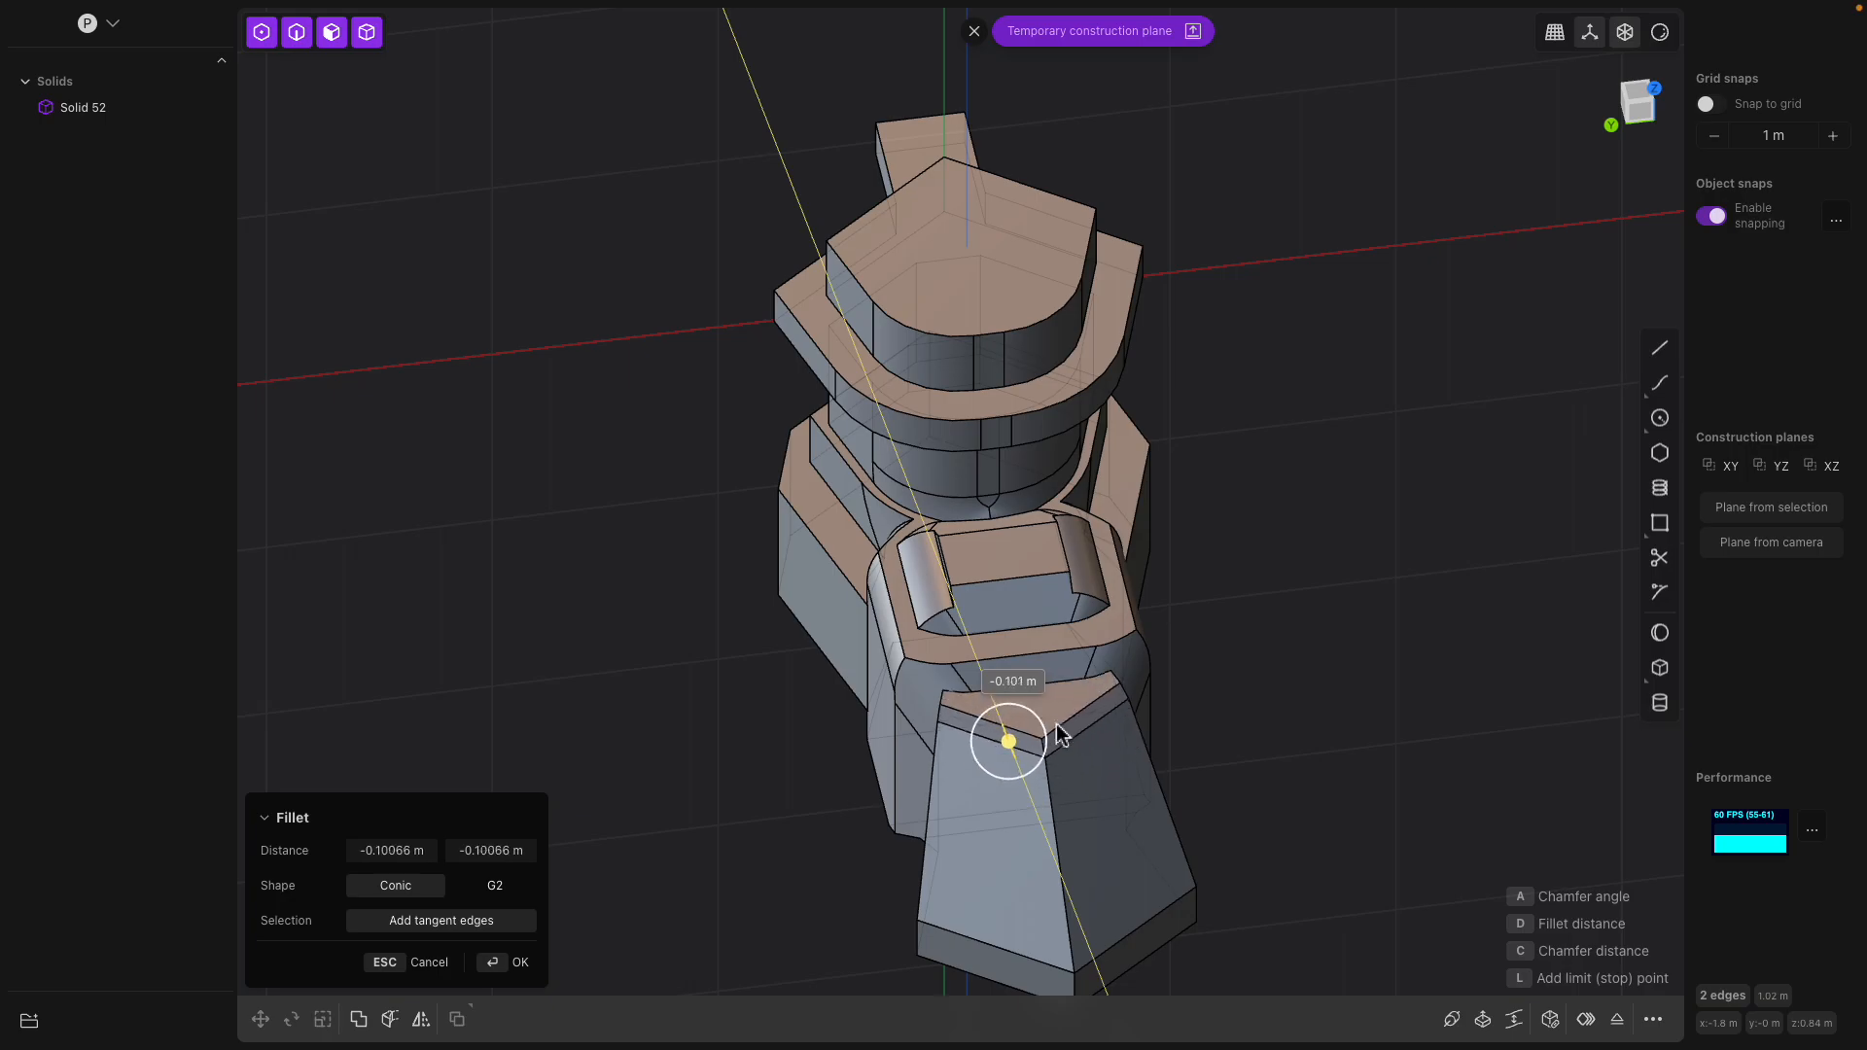
{"action": "middle_click_drag", "start_coordinate": [1053, 734], "coordinate": [1251, 575]}
{"action": "key", "text": "Return"}
Extrude the small flat face in the joined section's recess upward about 0.3 m into a block
{"action": "middle_click_drag", "start_coordinate": [1205, 510], "coordinate": [1046, 497]}
{"action": "left_click", "coordinate": [1051, 496]}
{"action": "left_click", "coordinate": [1072, 451]}
{"action": "left_click", "coordinate": [1098, 454]}
{"action": "left_click", "coordinate": [1038, 515]}
{"action": "left_click_drag", "start_coordinate": [1043, 435], "coordinate": [1065, 398]}
{"action": "key", "text": "e"}
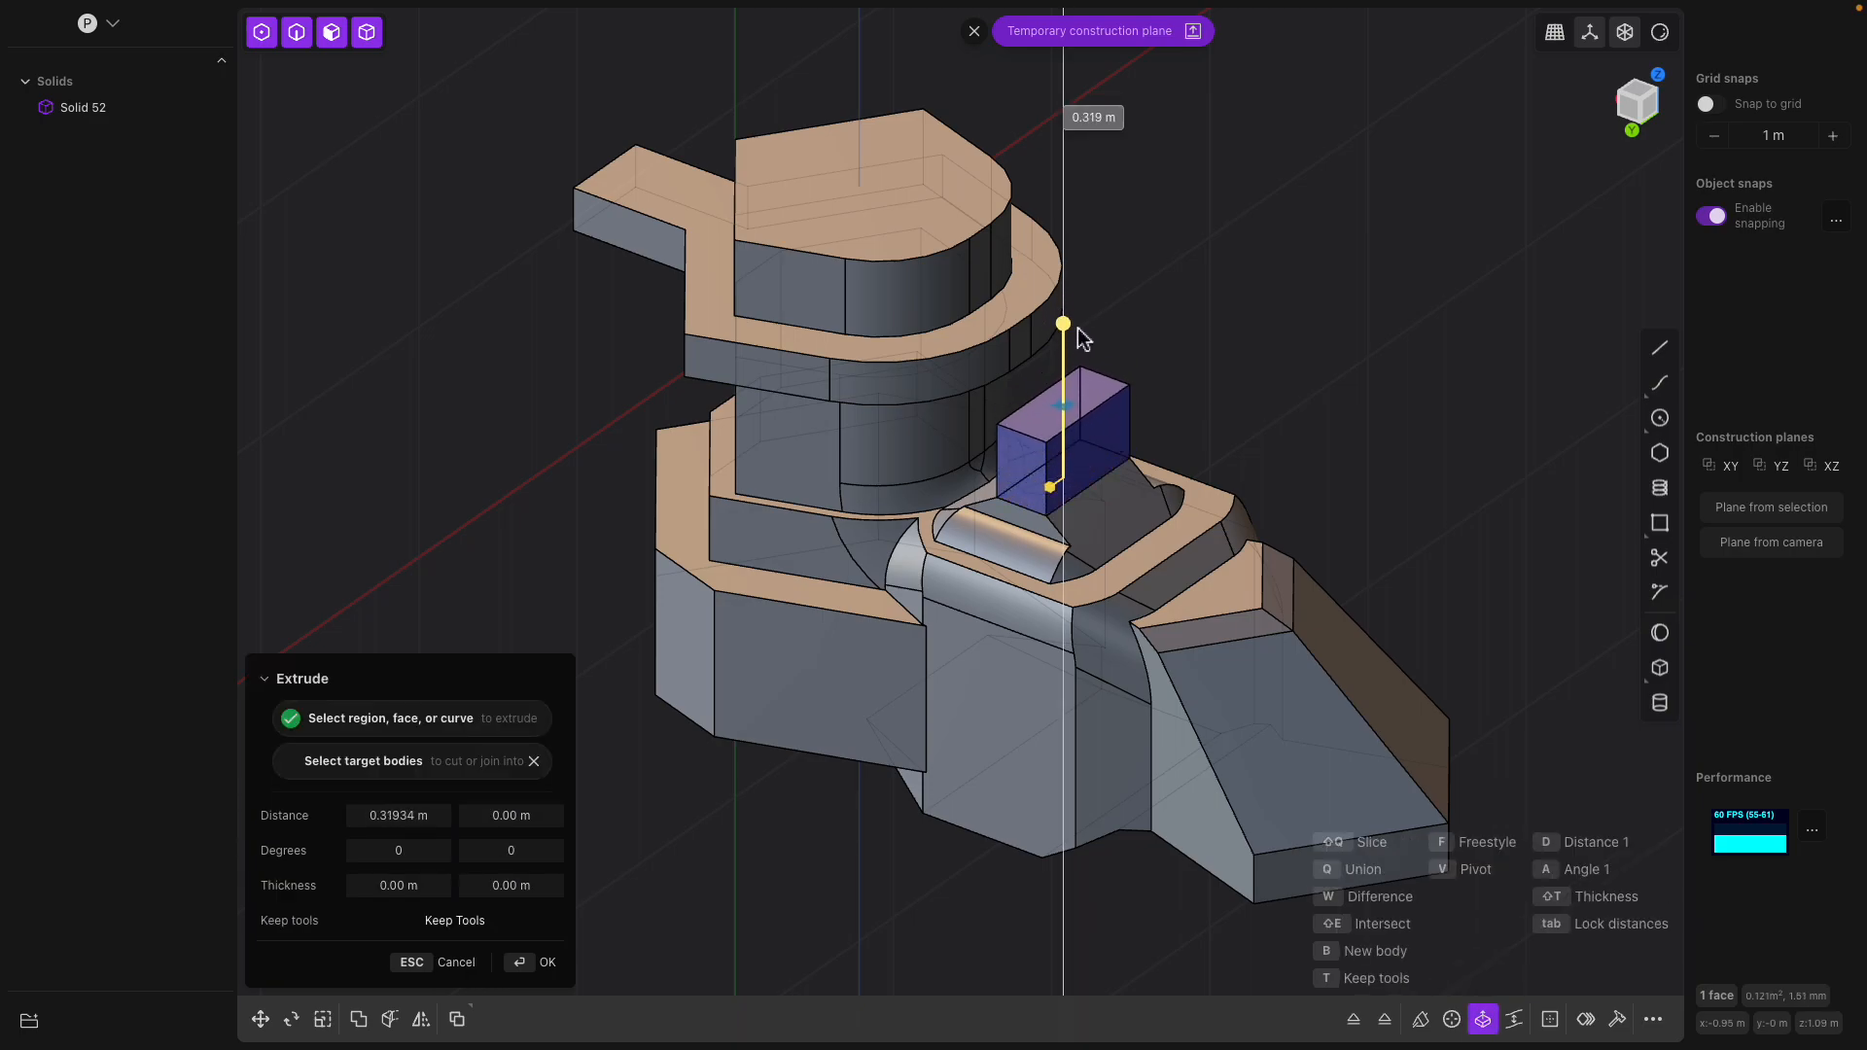
{"action": "key", "text": "Return"}
Fillet the small block's long top edge on the side facing away from the tower
{"action": "scroll", "coordinate": [1071, 403], "scroll_direction": "up", "scroll_amount": 2}
{"action": "middle_click_drag", "start_coordinate": [1114, 352], "coordinate": [1113, 408]}
{"action": "left_click", "coordinate": [1105, 410]}
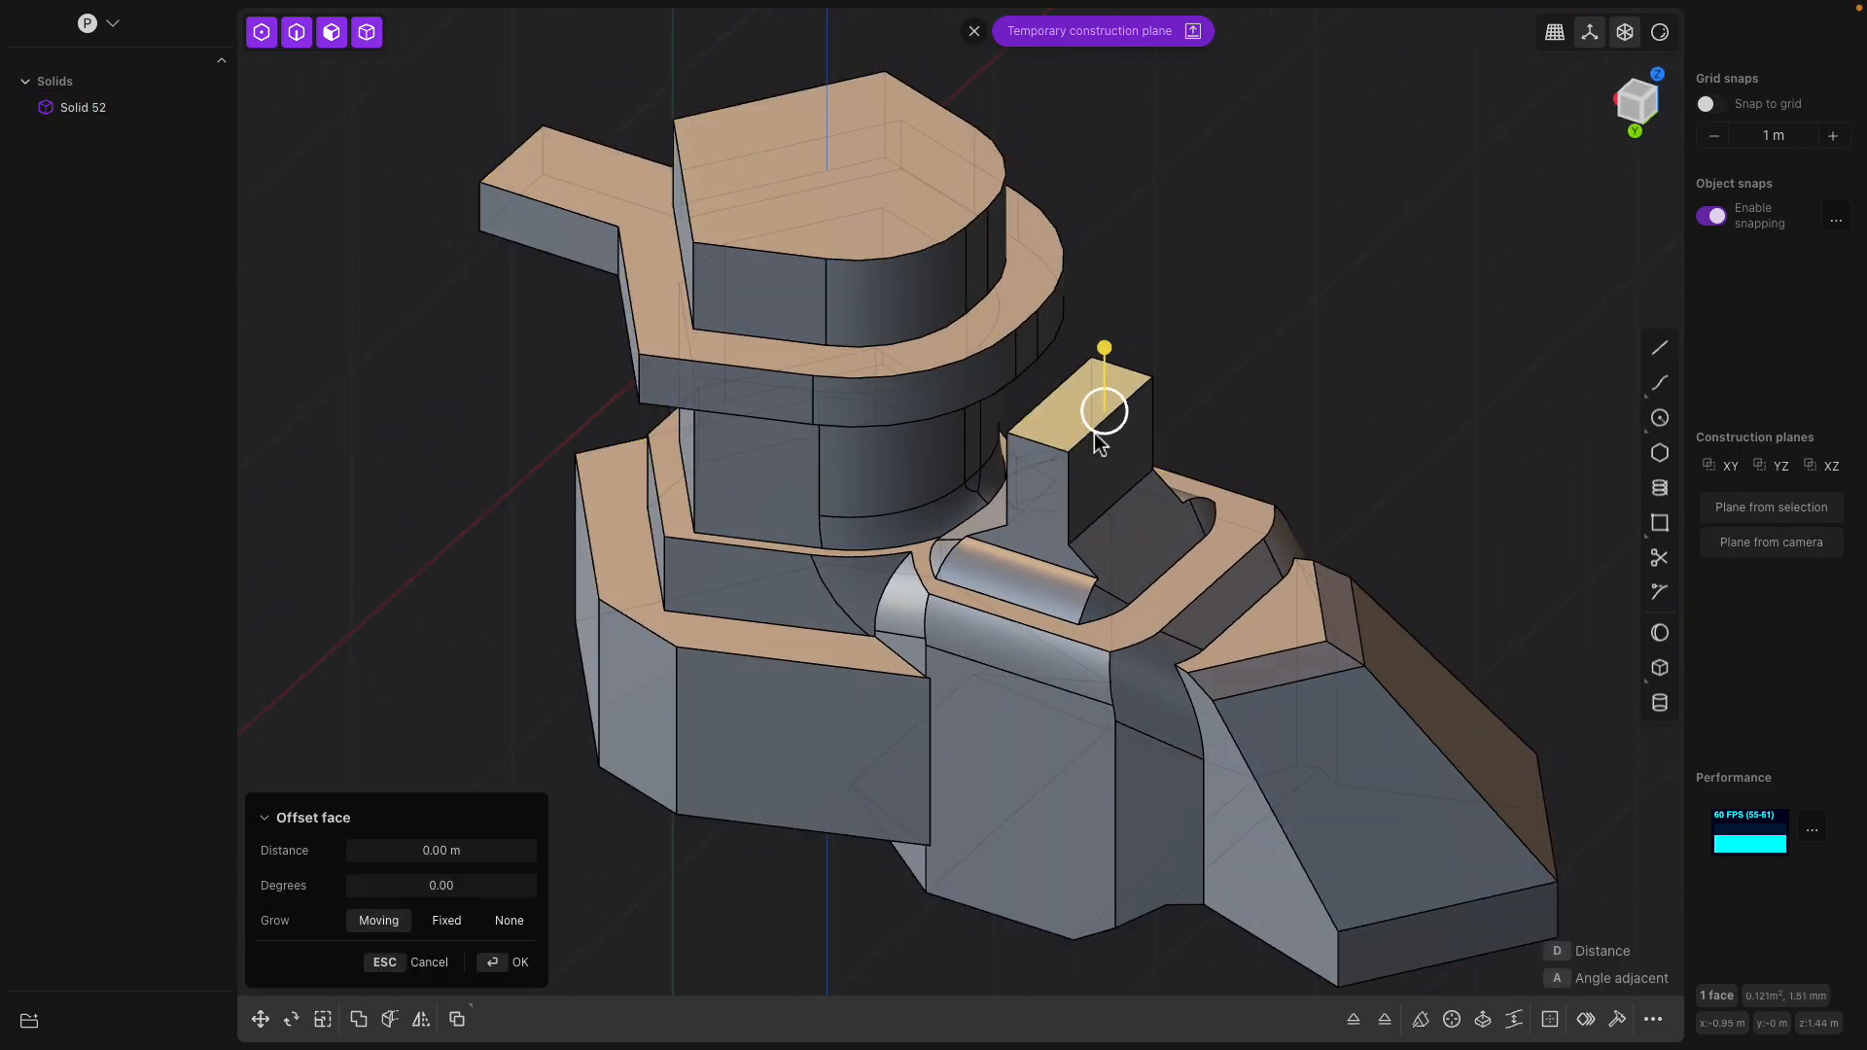
{"action": "left_click", "coordinate": [1194, 404]}
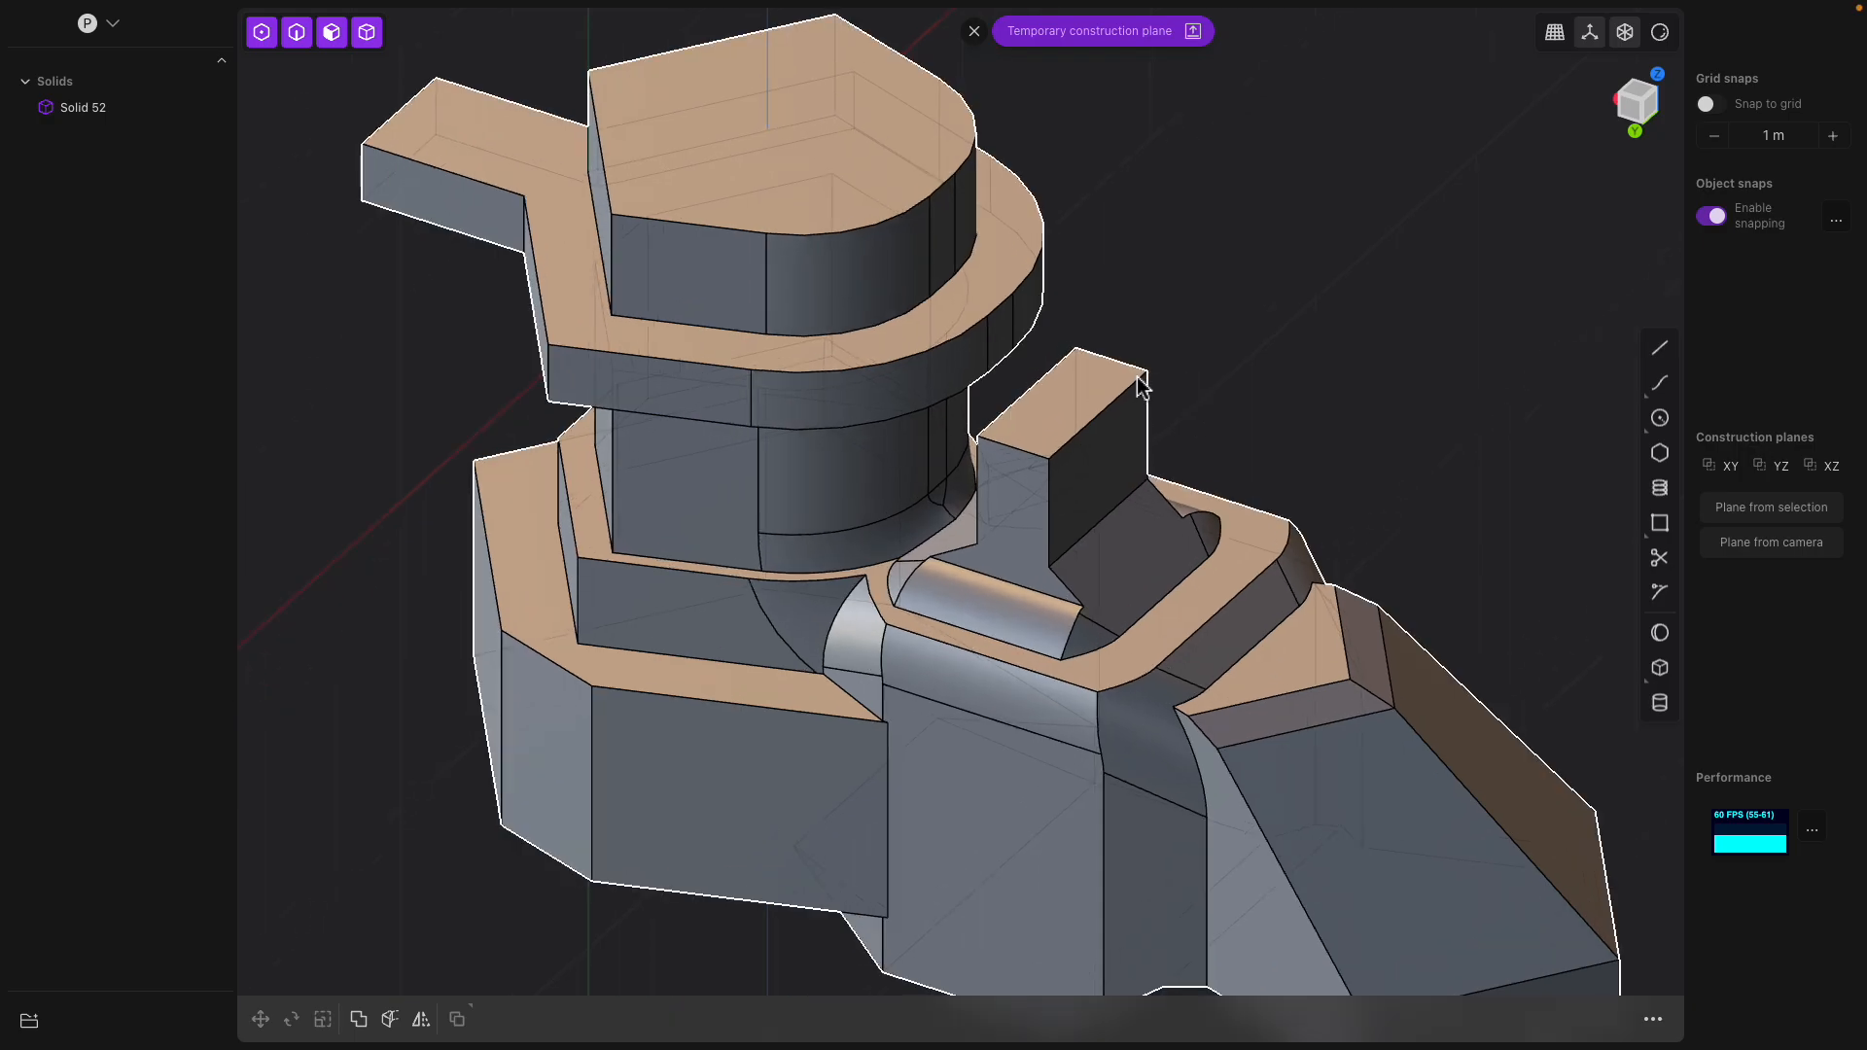
{"action": "scroll", "coordinate": [1133, 389], "scroll_direction": "up", "scroll_amount": 2}
{"action": "left_click", "coordinate": [1066, 445]}
{"action": "left_click_drag", "start_coordinate": [1067, 439], "coordinate": [1125, 453]}
{"action": "middle_click_drag", "start_coordinate": [1125, 453], "coordinate": [801, 491]}
{"action": "key", "text": "Return"}
Fillet the curved and vertical side edges at both ends of the small block together
{"action": "left_click", "coordinate": [935, 389]}
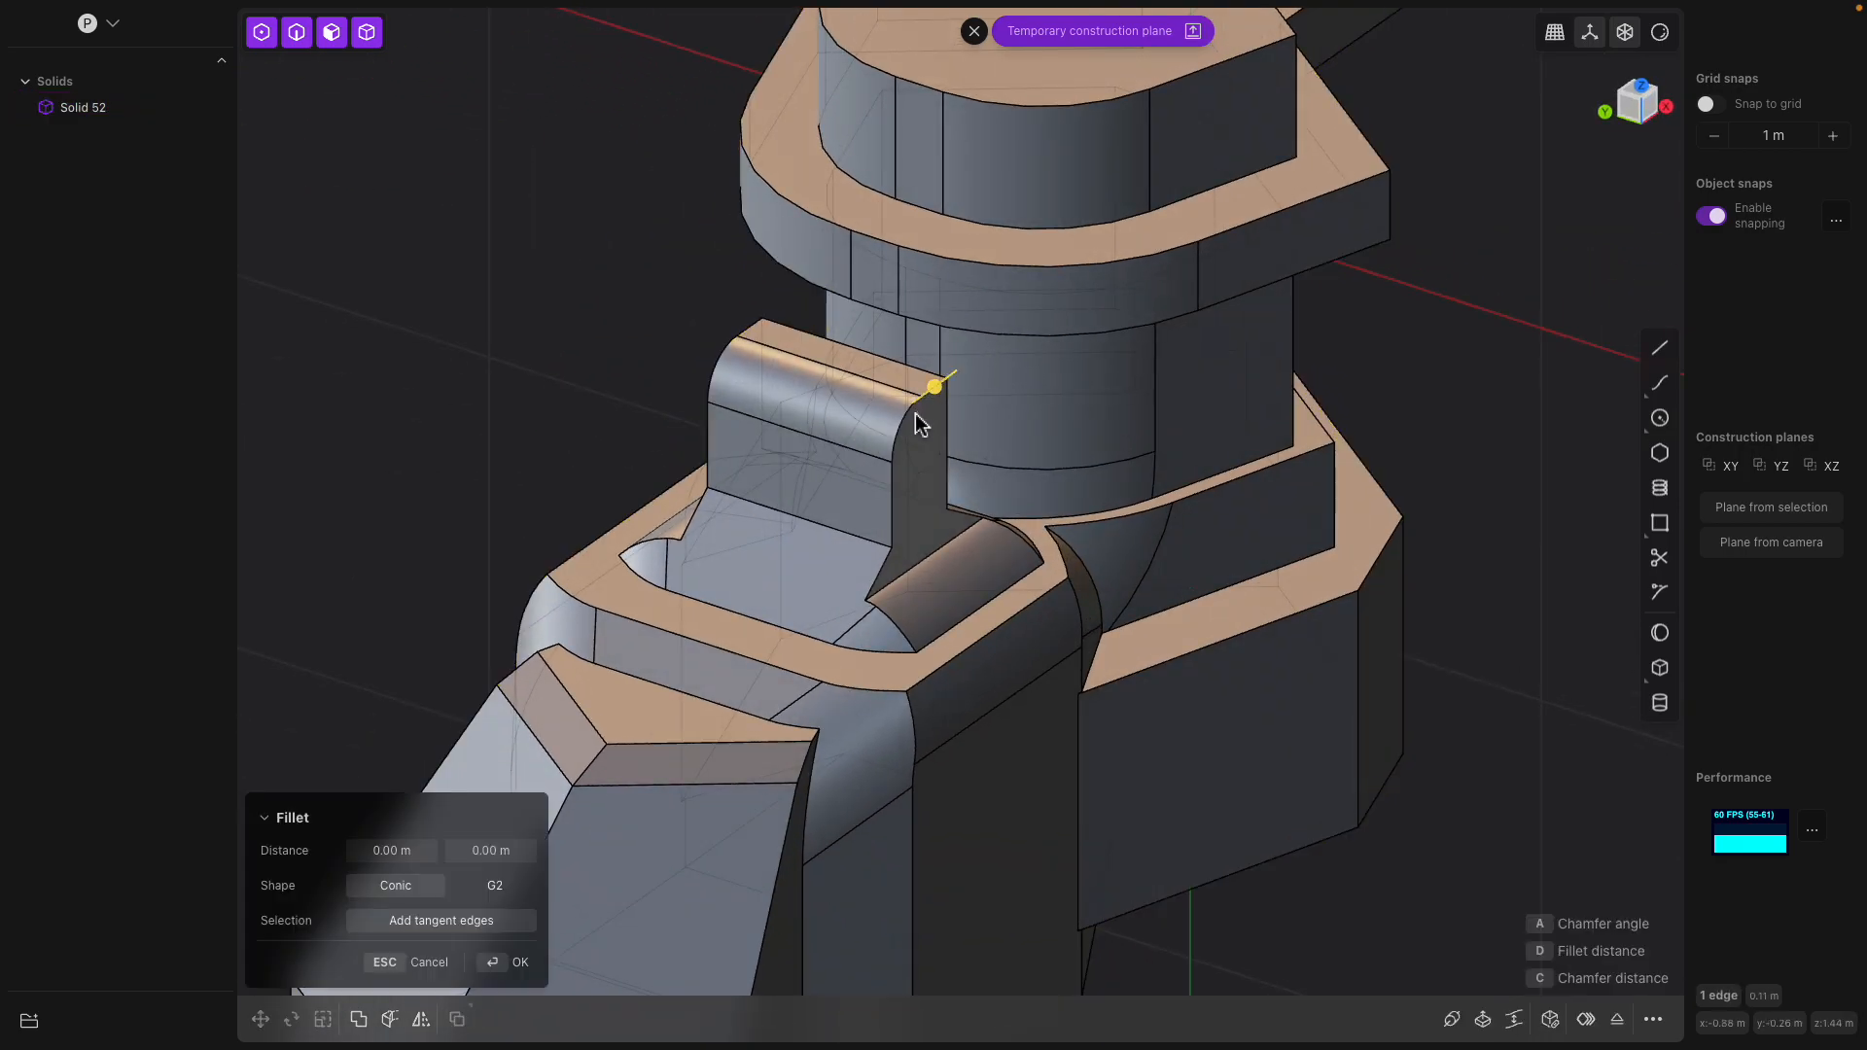
{"action": "left_click", "coordinate": [906, 432]}
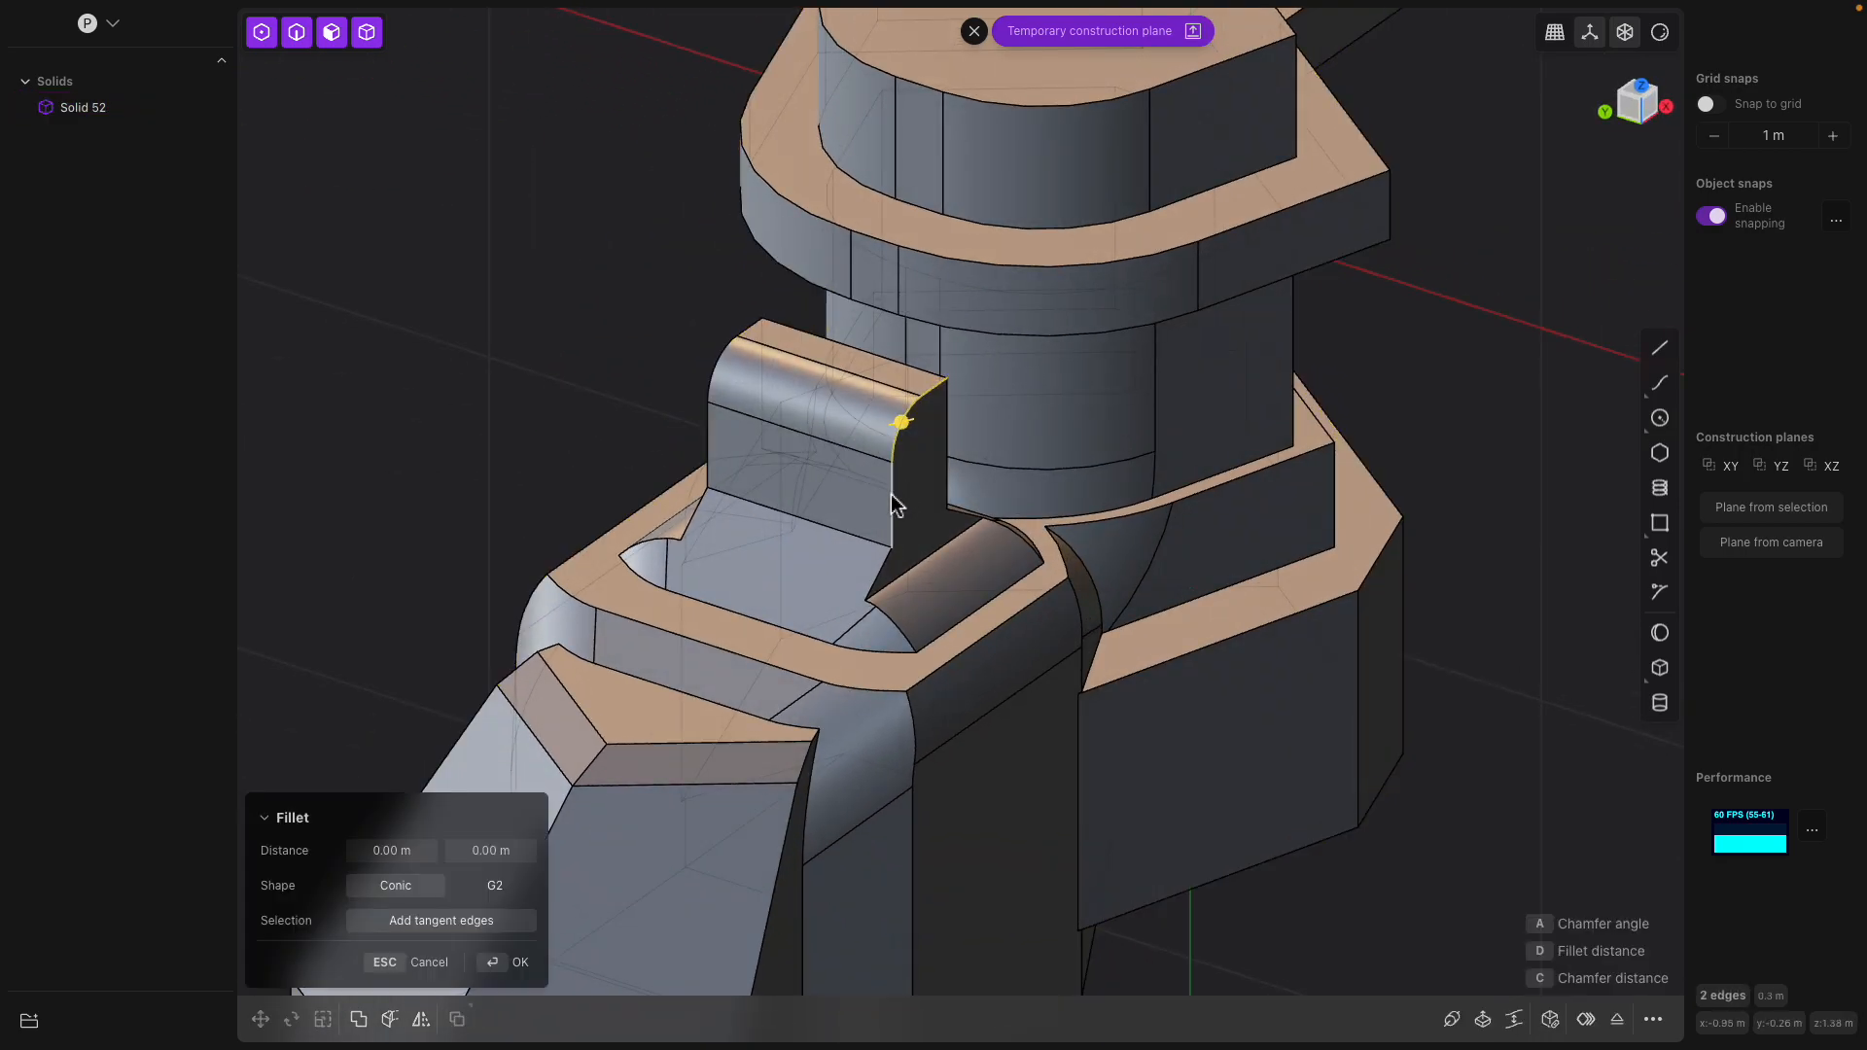
{"action": "middle_click_drag", "start_coordinate": [892, 496], "coordinate": [992, 525]}
{"action": "left_click", "coordinate": [951, 537]}
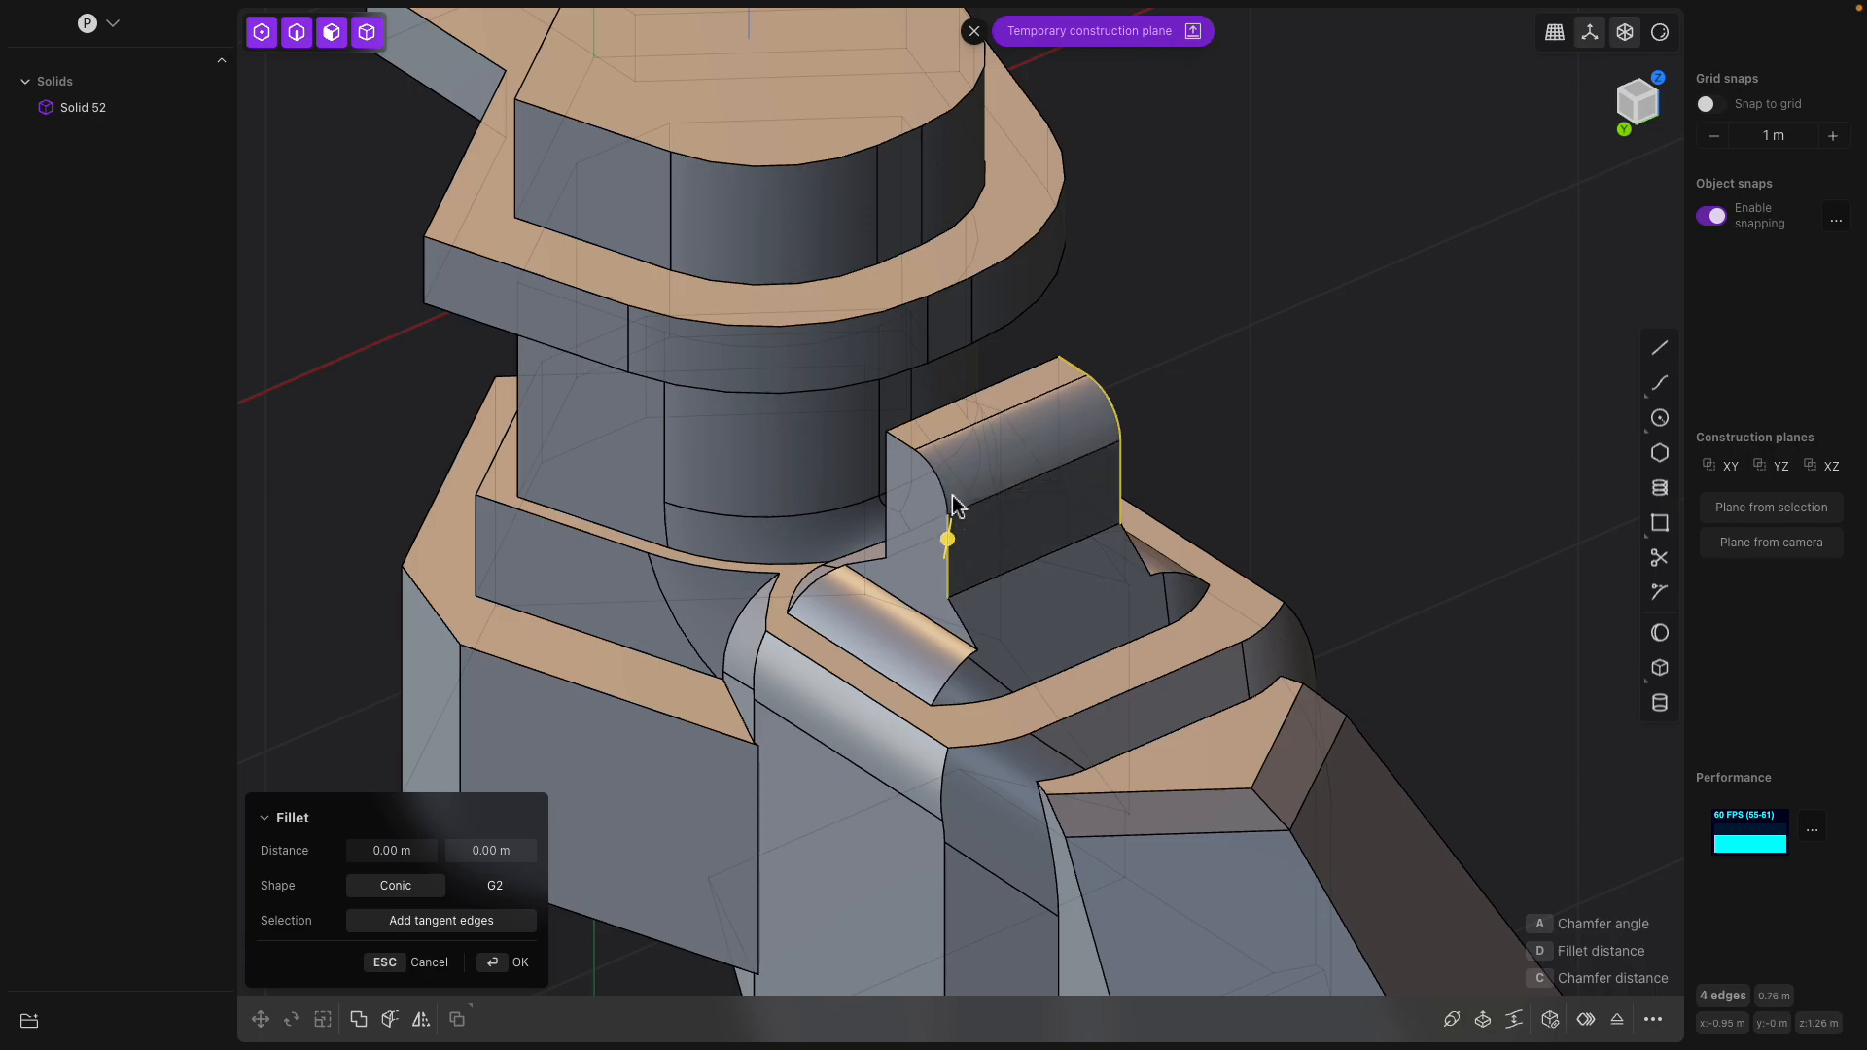
{"action": "left_click_drag", "start_coordinate": [927, 461], "coordinate": [861, 479]}
{"action": "key", "text": "Return"}
Fillet the upper and lower outer edges around the curved side of the tower's overhanging collar
{"action": "middle_click_drag", "start_coordinate": [882, 474], "coordinate": [992, 413]}
{"action": "left_click", "coordinate": [1033, 288]}
{"action": "key", "text": "f"}
{"action": "middle_click_drag", "start_coordinate": [1125, 371], "coordinate": [869, 467]}
{"action": "left_click", "coordinate": [906, 458]}
{"action": "left_click", "coordinate": [867, 396]}
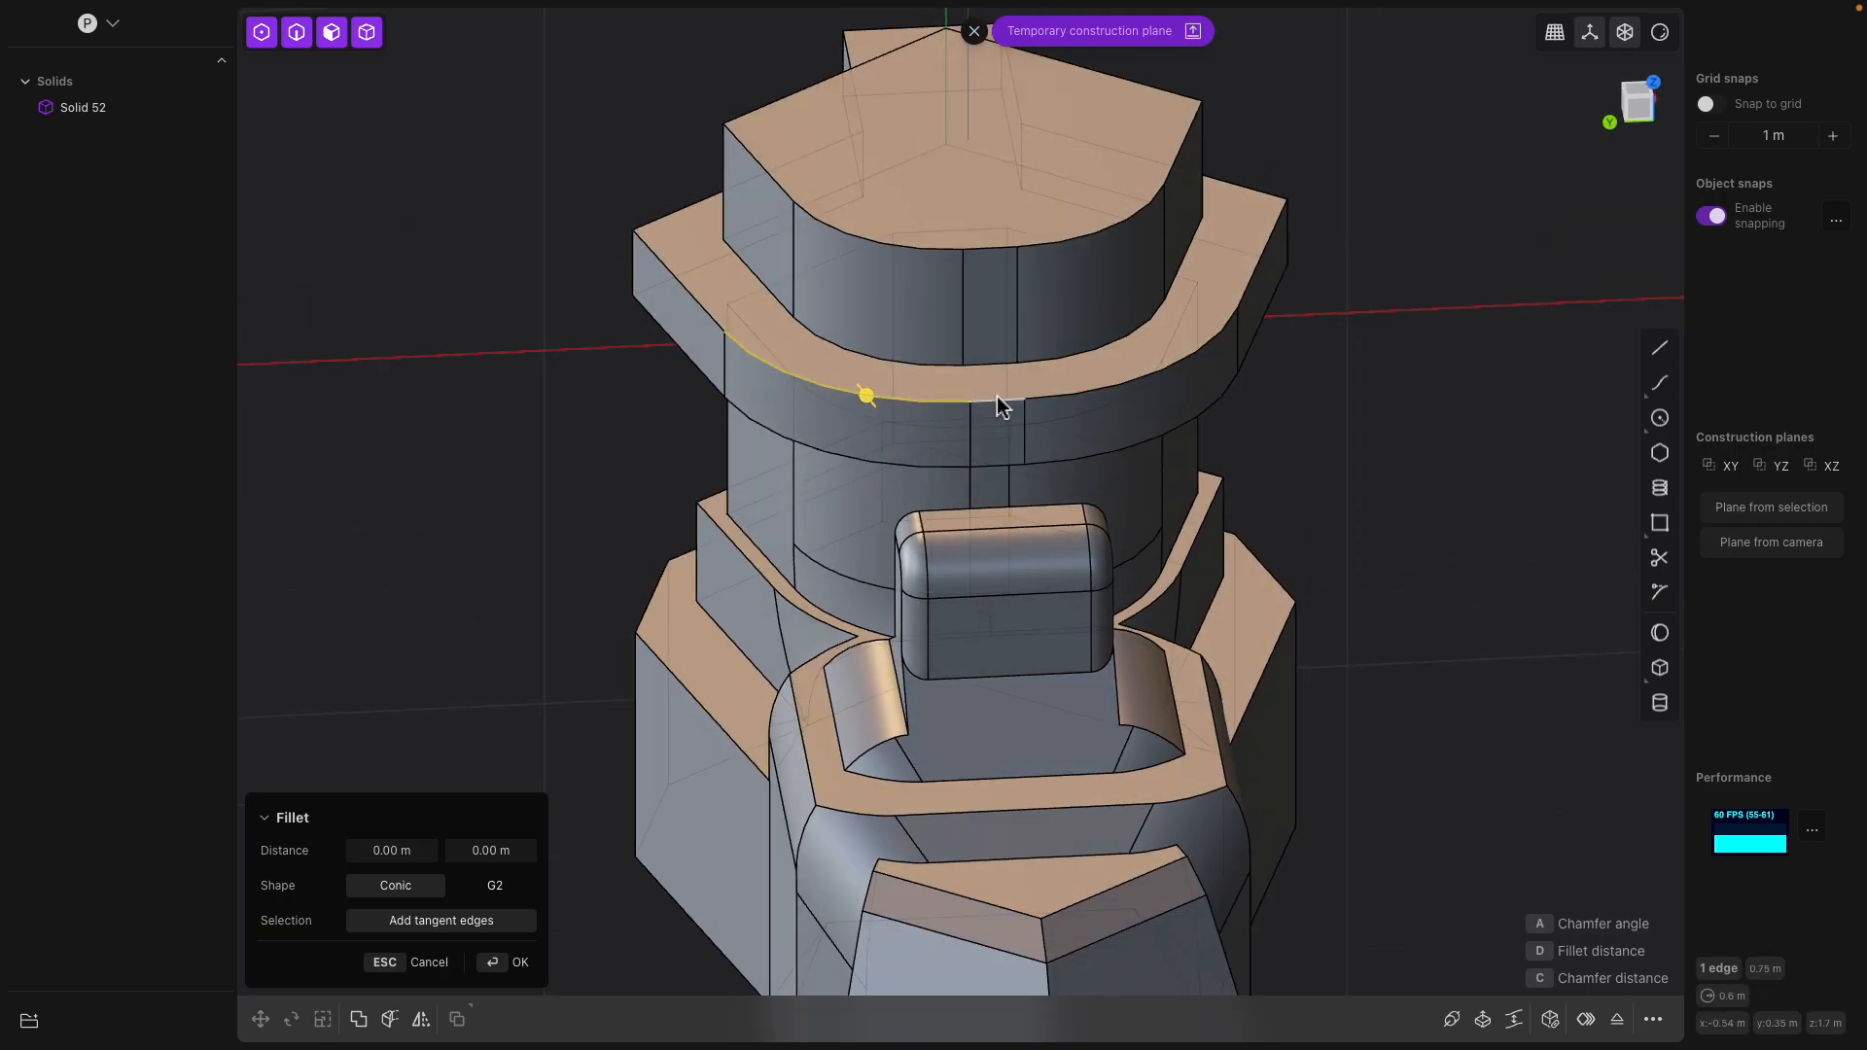
{"action": "left_click", "coordinate": [1048, 394], "text": "shift"}
{"action": "left_click", "coordinate": [1064, 465], "text": "shift"}
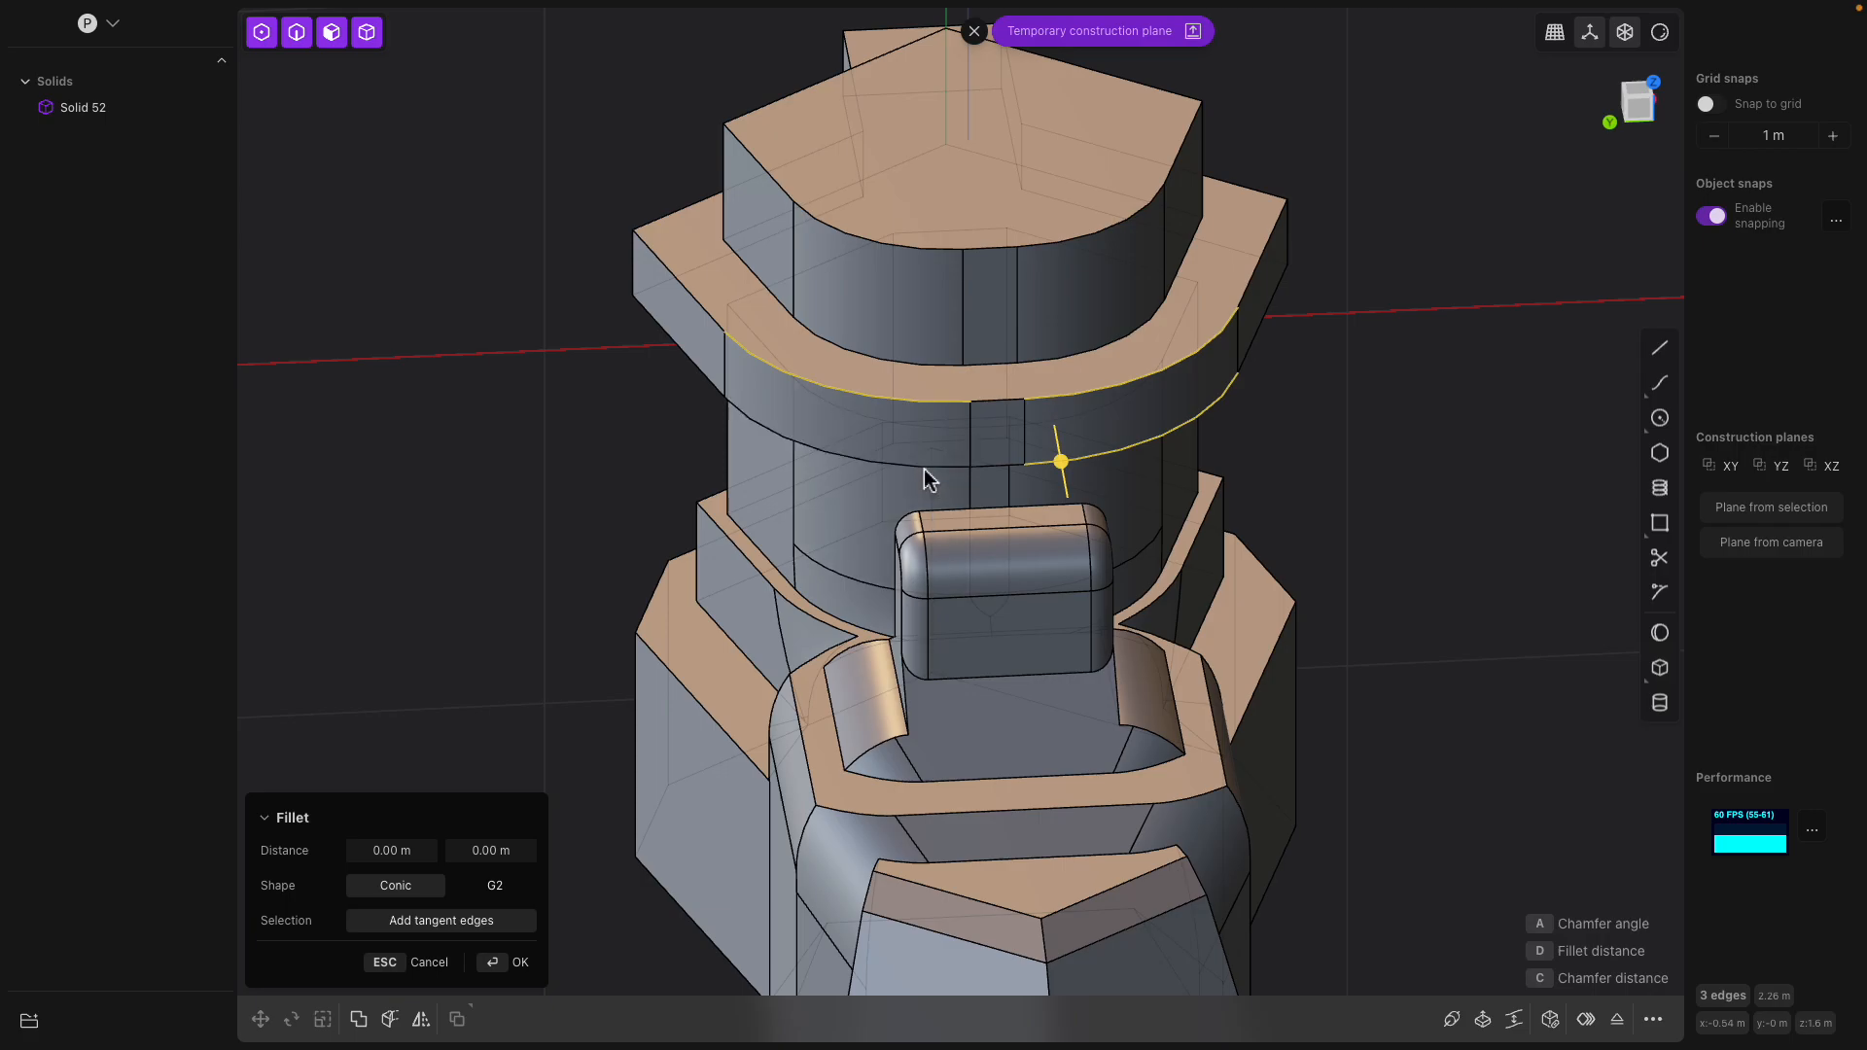
{"action": "left_click_drag", "start_coordinate": [925, 468], "coordinate": [974, 490]}
{"action": "key", "text": "Return"}
Fillet the top edges around the tower cap's curved side and the lower edges of its two flat rear faces about 0.09 m
{"action": "middle_click_drag", "start_coordinate": [1135, 453], "coordinate": [1157, 413]}
{"action": "left_click", "coordinate": [1077, 303]}
{"action": "key", "text": "f"}
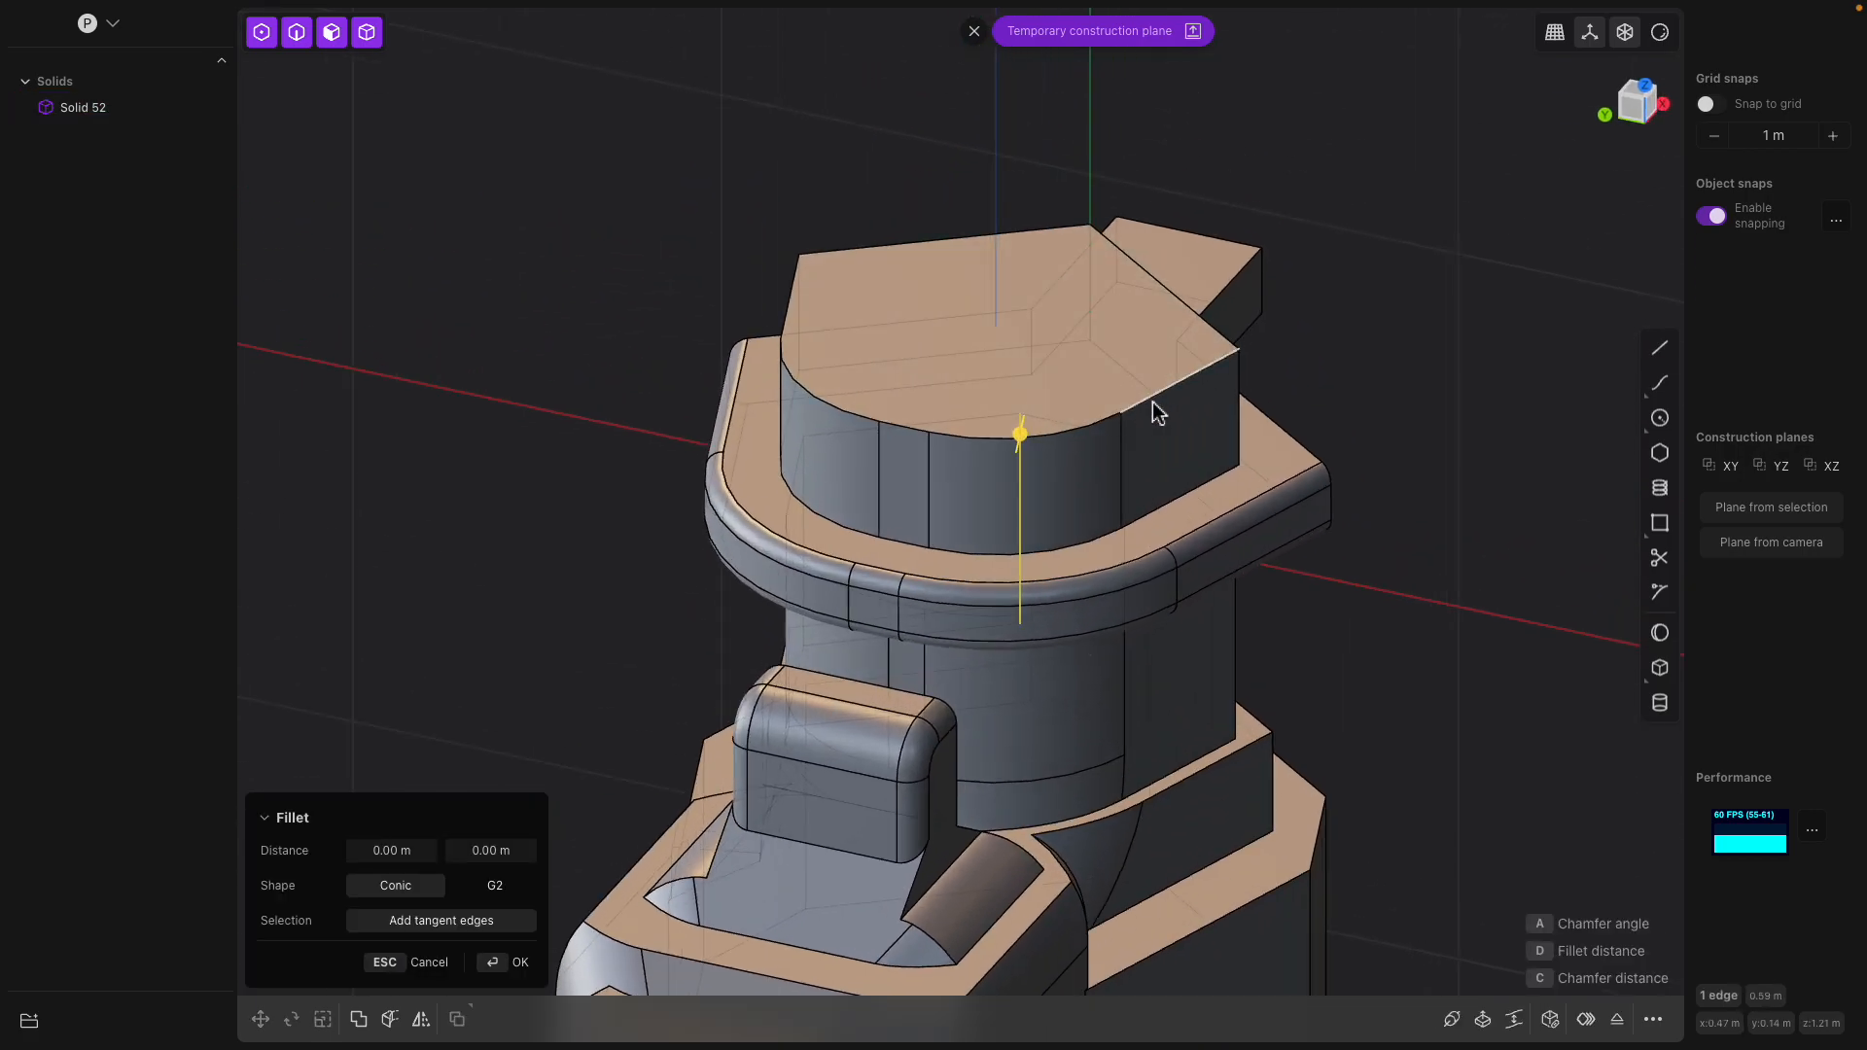
{"action": "left_click", "coordinate": [1021, 435]}
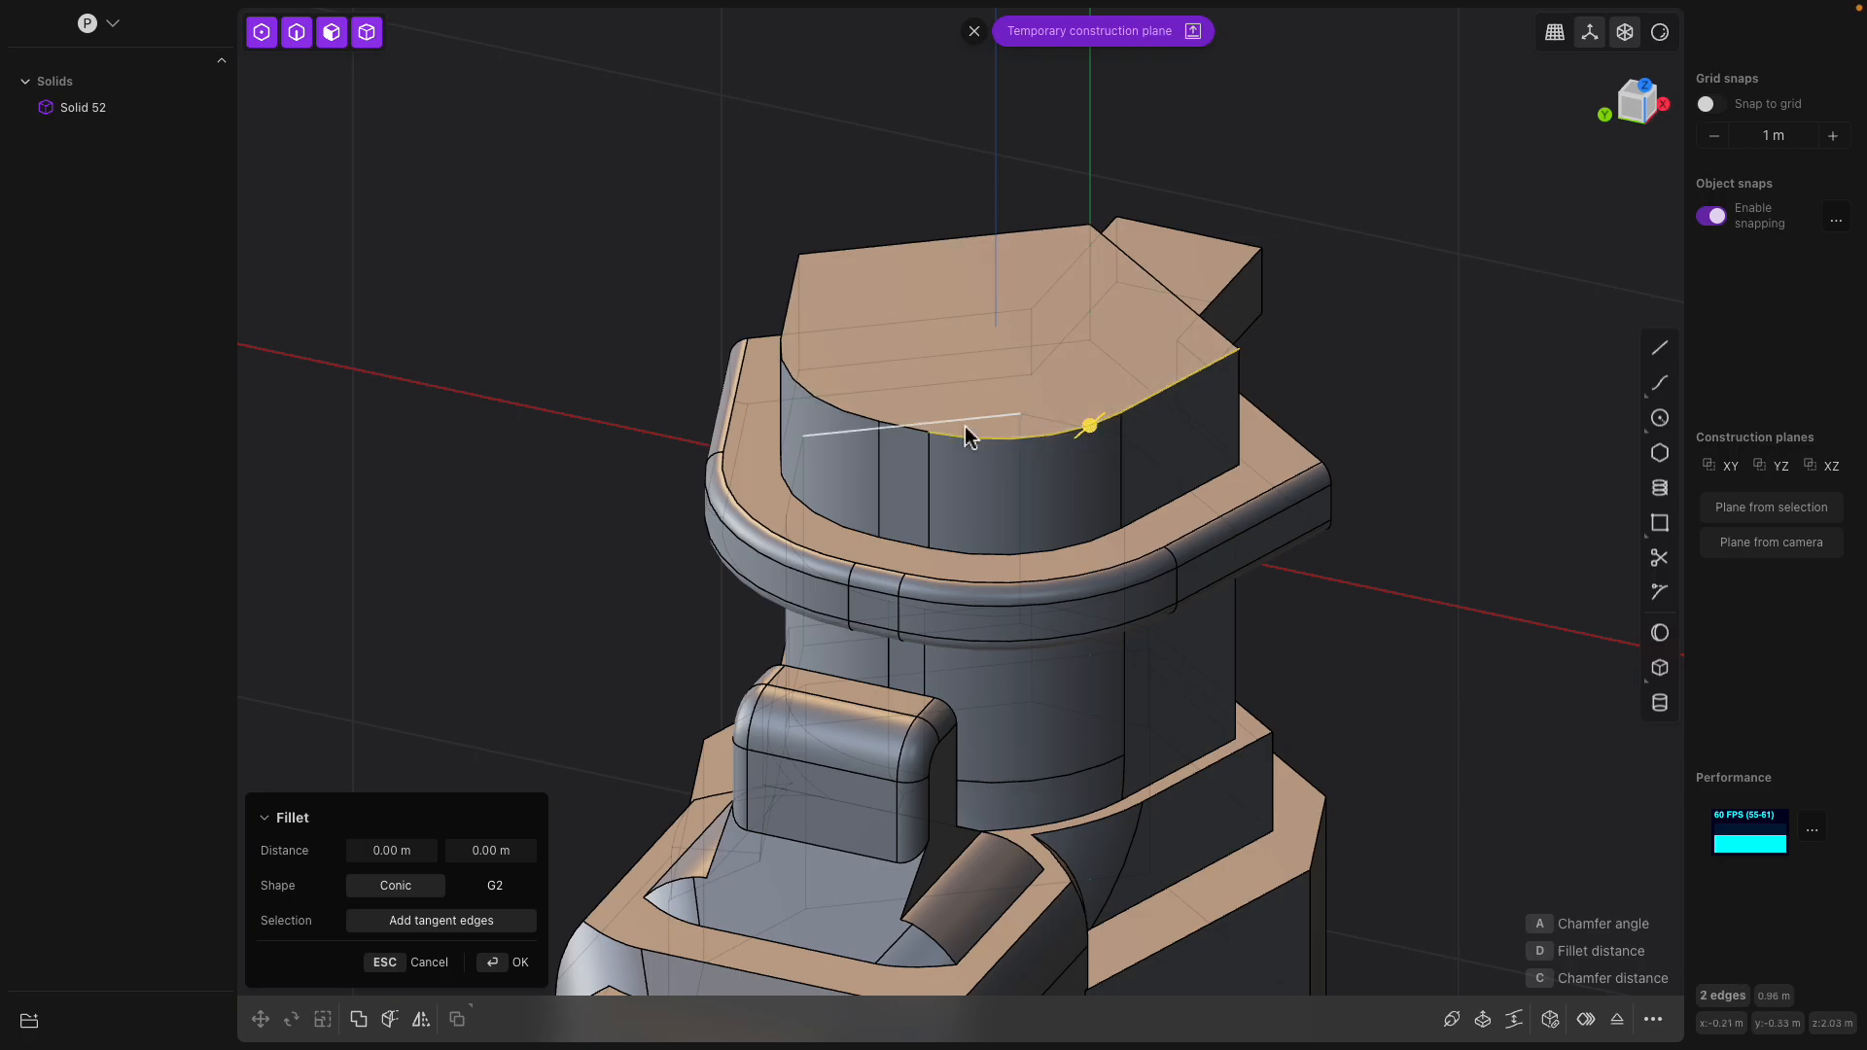
{"action": "middle_click_drag", "start_coordinate": [955, 422], "coordinate": [1012, 440]}
{"action": "left_click", "coordinate": [992, 446]}
{"action": "left_click", "coordinate": [934, 443]}
{"action": "middle_click_drag", "start_coordinate": [789, 412], "coordinate": [848, 414]}
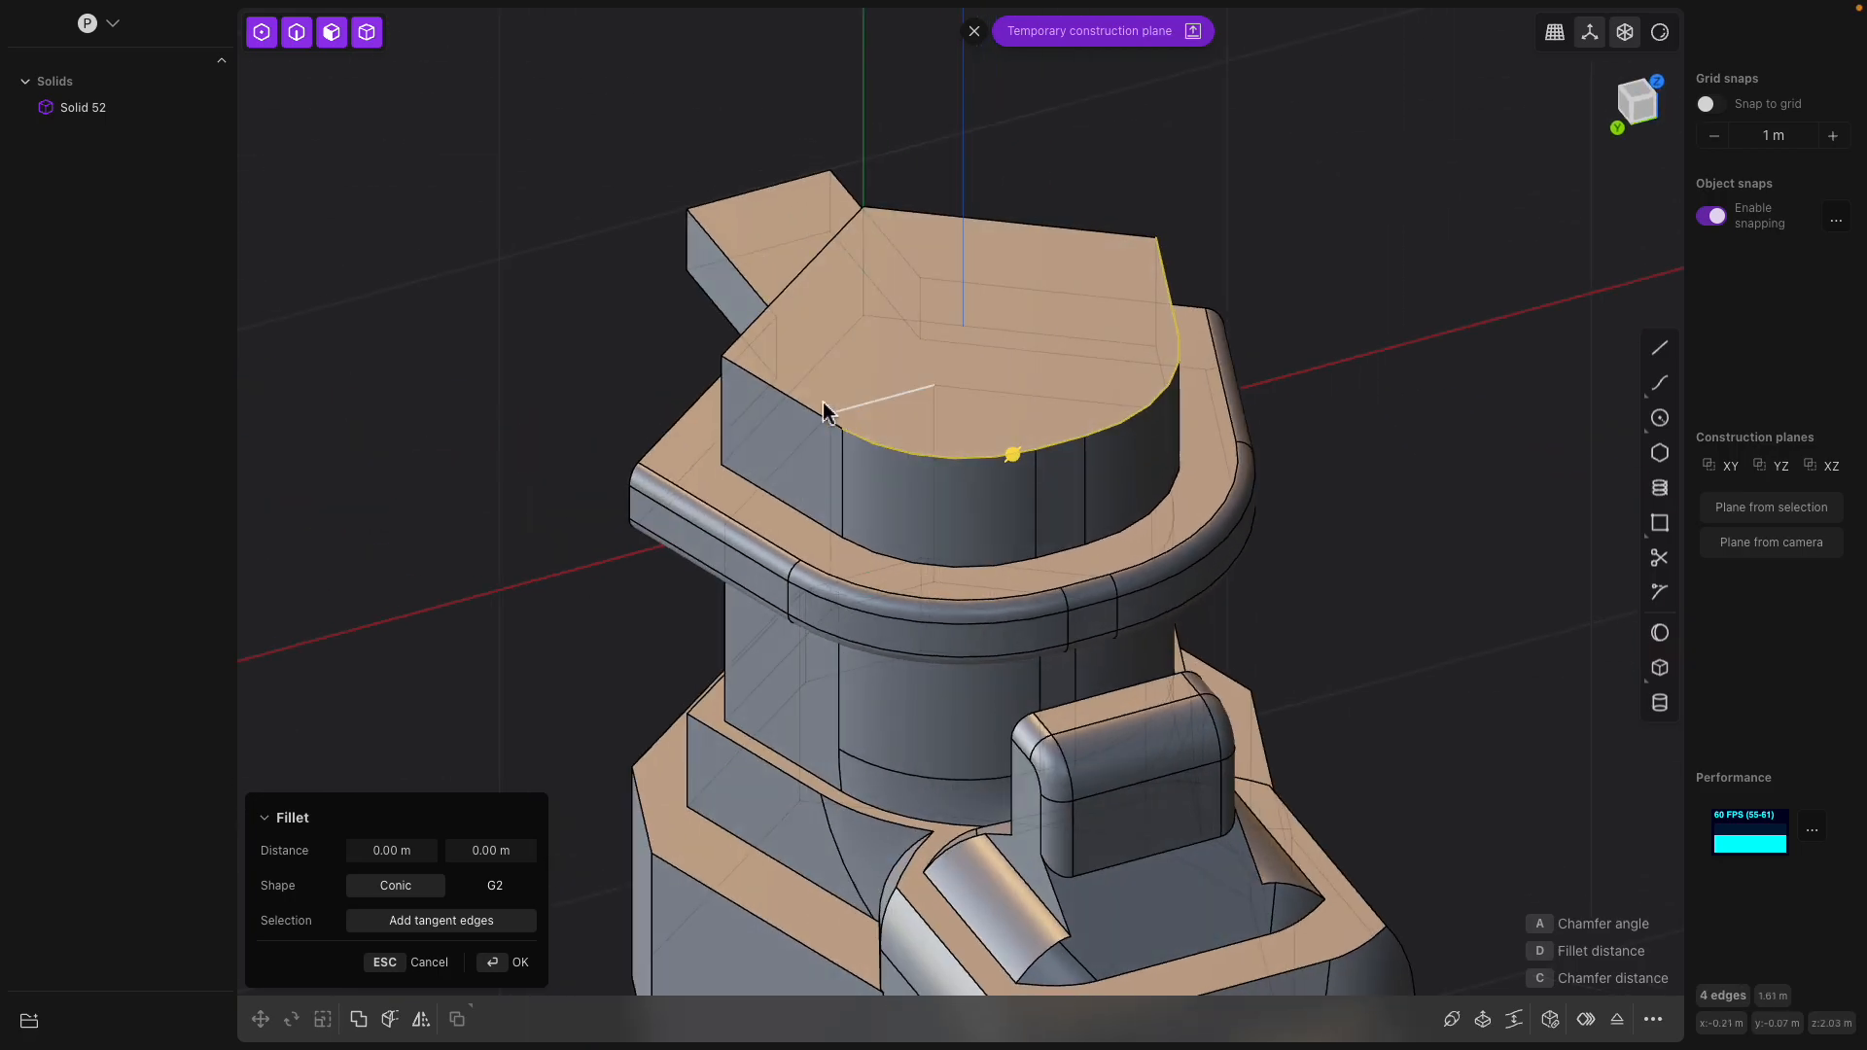
{"action": "left_click", "coordinate": [789, 393]}
{"action": "mouse_move", "coordinate": [789, 393]}
{"action": "left_mouse_down"}
{"action": "mouse_move", "coordinate": [845, 439]}
{"action": "mouse_move", "coordinate": [792, 360]}
{"action": "left_mouse_up"}
{"action": "middle_click_drag", "start_coordinate": [1070, 417], "coordinate": [961, 603]}
{"action": "key", "text": "Escape"}
{"action": "left_click", "coordinate": [895, 623], "text": "shift"}
{"action": "key", "text": "b"}
{"action": "left_click_drag", "start_coordinate": [897, 623], "coordinate": [911, 633]}
{"action": "left_click_drag", "start_coordinate": [877, 613], "coordinate": [883, 615]}
{"action": "middle_click_drag", "start_coordinate": [884, 615], "coordinate": [1150, 396]}
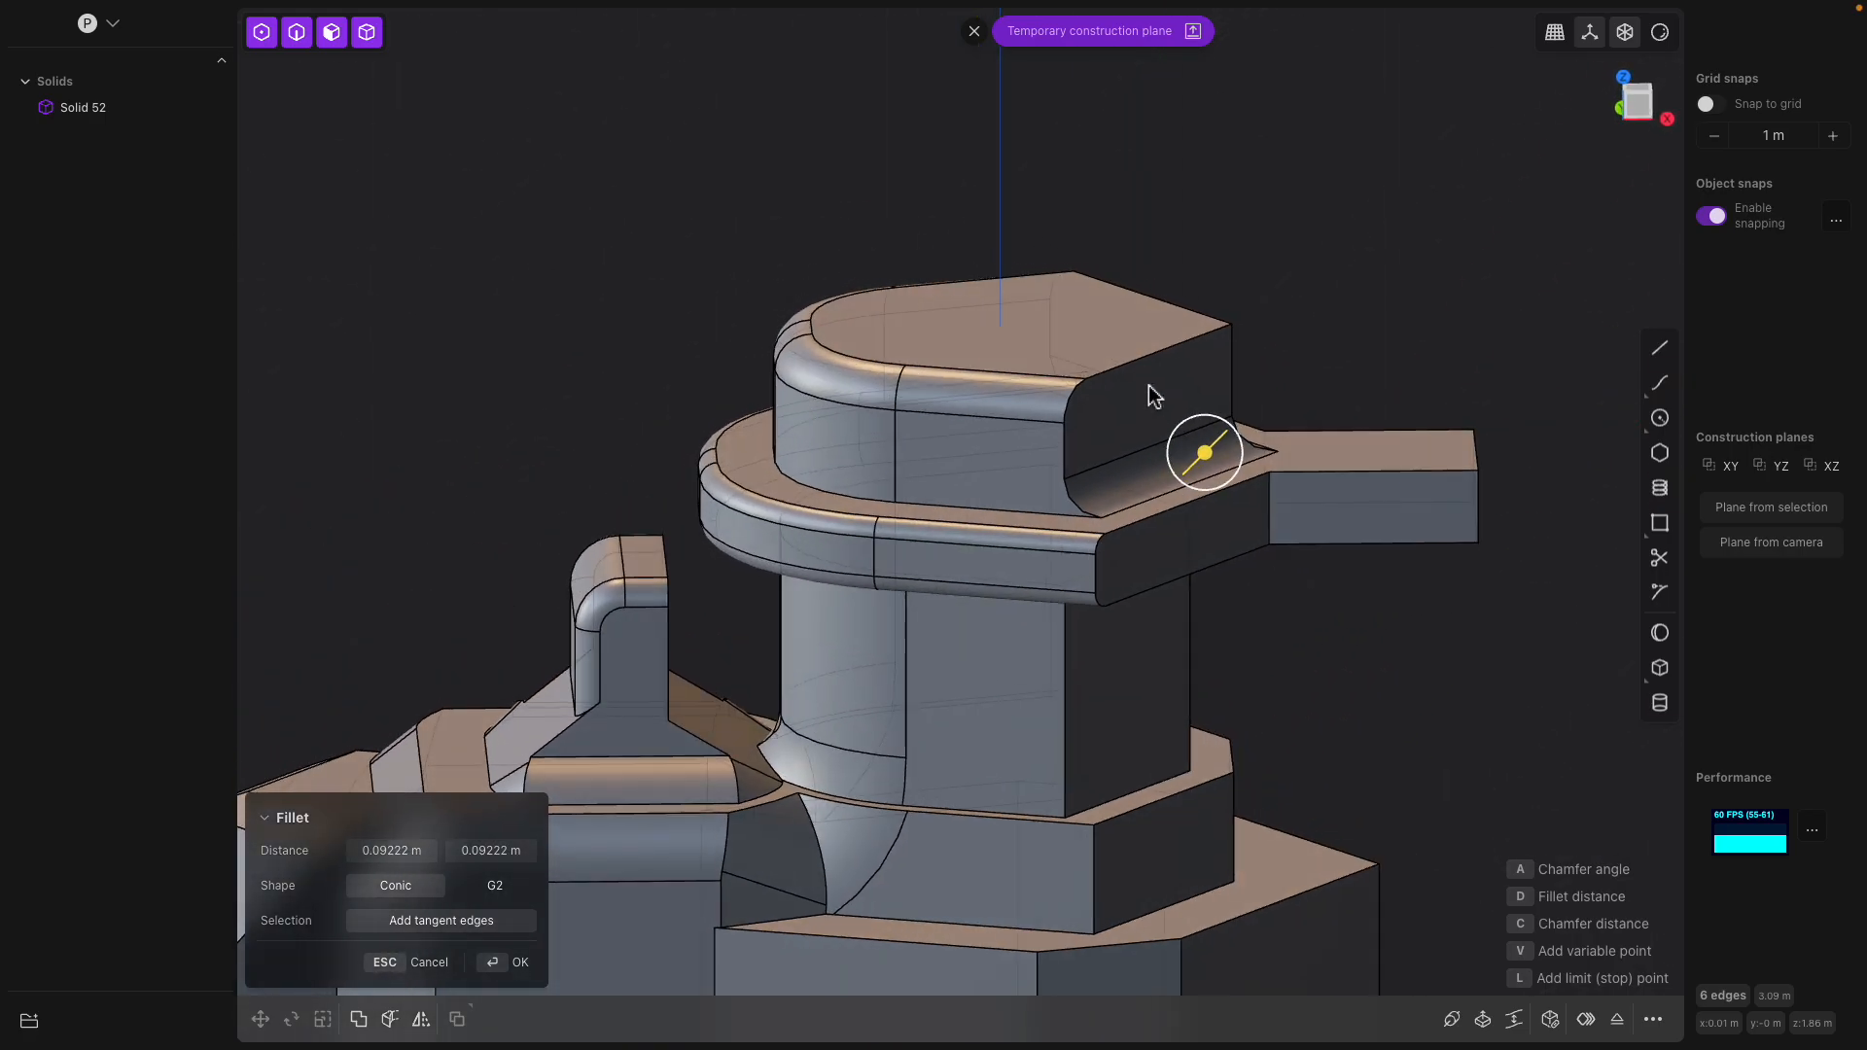
{"action": "middle_click_drag", "start_coordinate": [1128, 498], "coordinate": [1333, 345]}
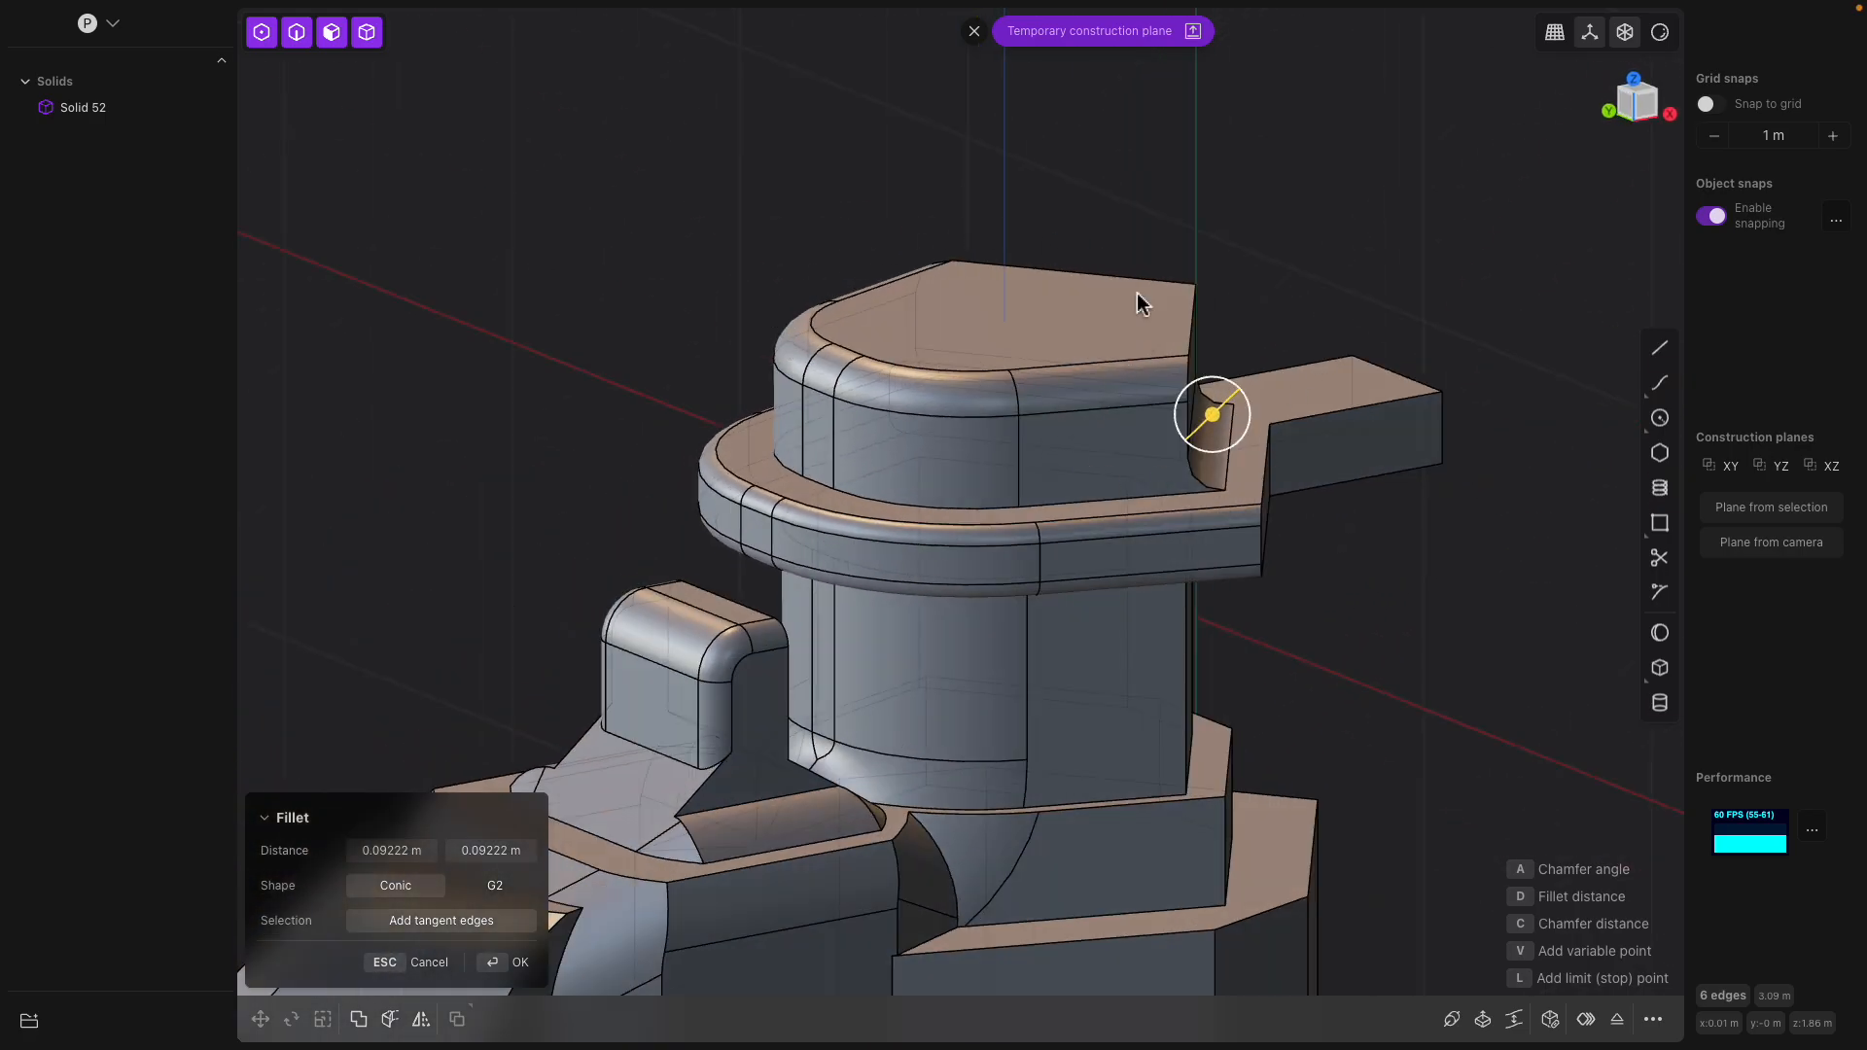
{"action": "middle_click_drag", "start_coordinate": [1131, 285], "coordinate": [1105, 455]}
{"action": "key", "text": "Return"}
Fillet the upper end edge of the arm projecting from the back of the tower's collar
{"action": "middle_click_drag", "start_coordinate": [1222, 518], "coordinate": [1166, 511]}
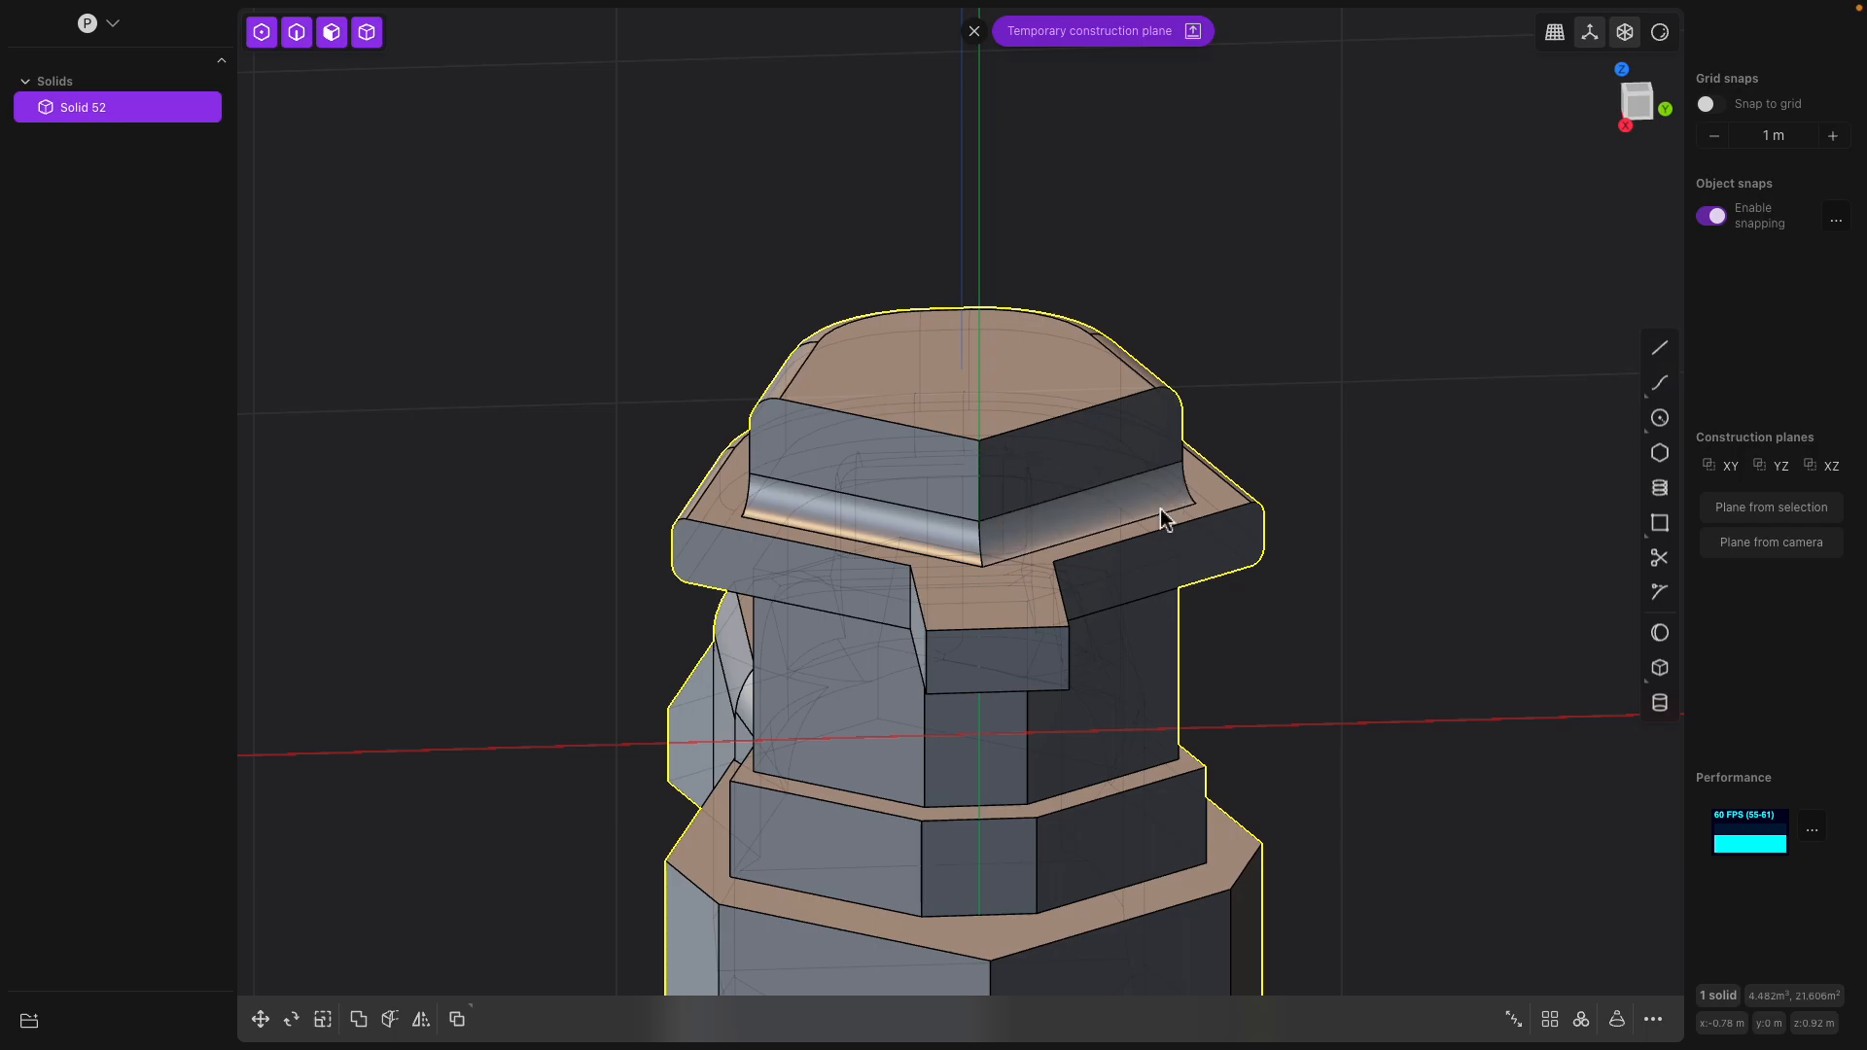
{"action": "left_click", "coordinate": [1062, 627]}
{"action": "key", "text": "f"}
{"action": "middle_click_drag", "start_coordinate": [1029, 630], "coordinate": [1341, 559]}
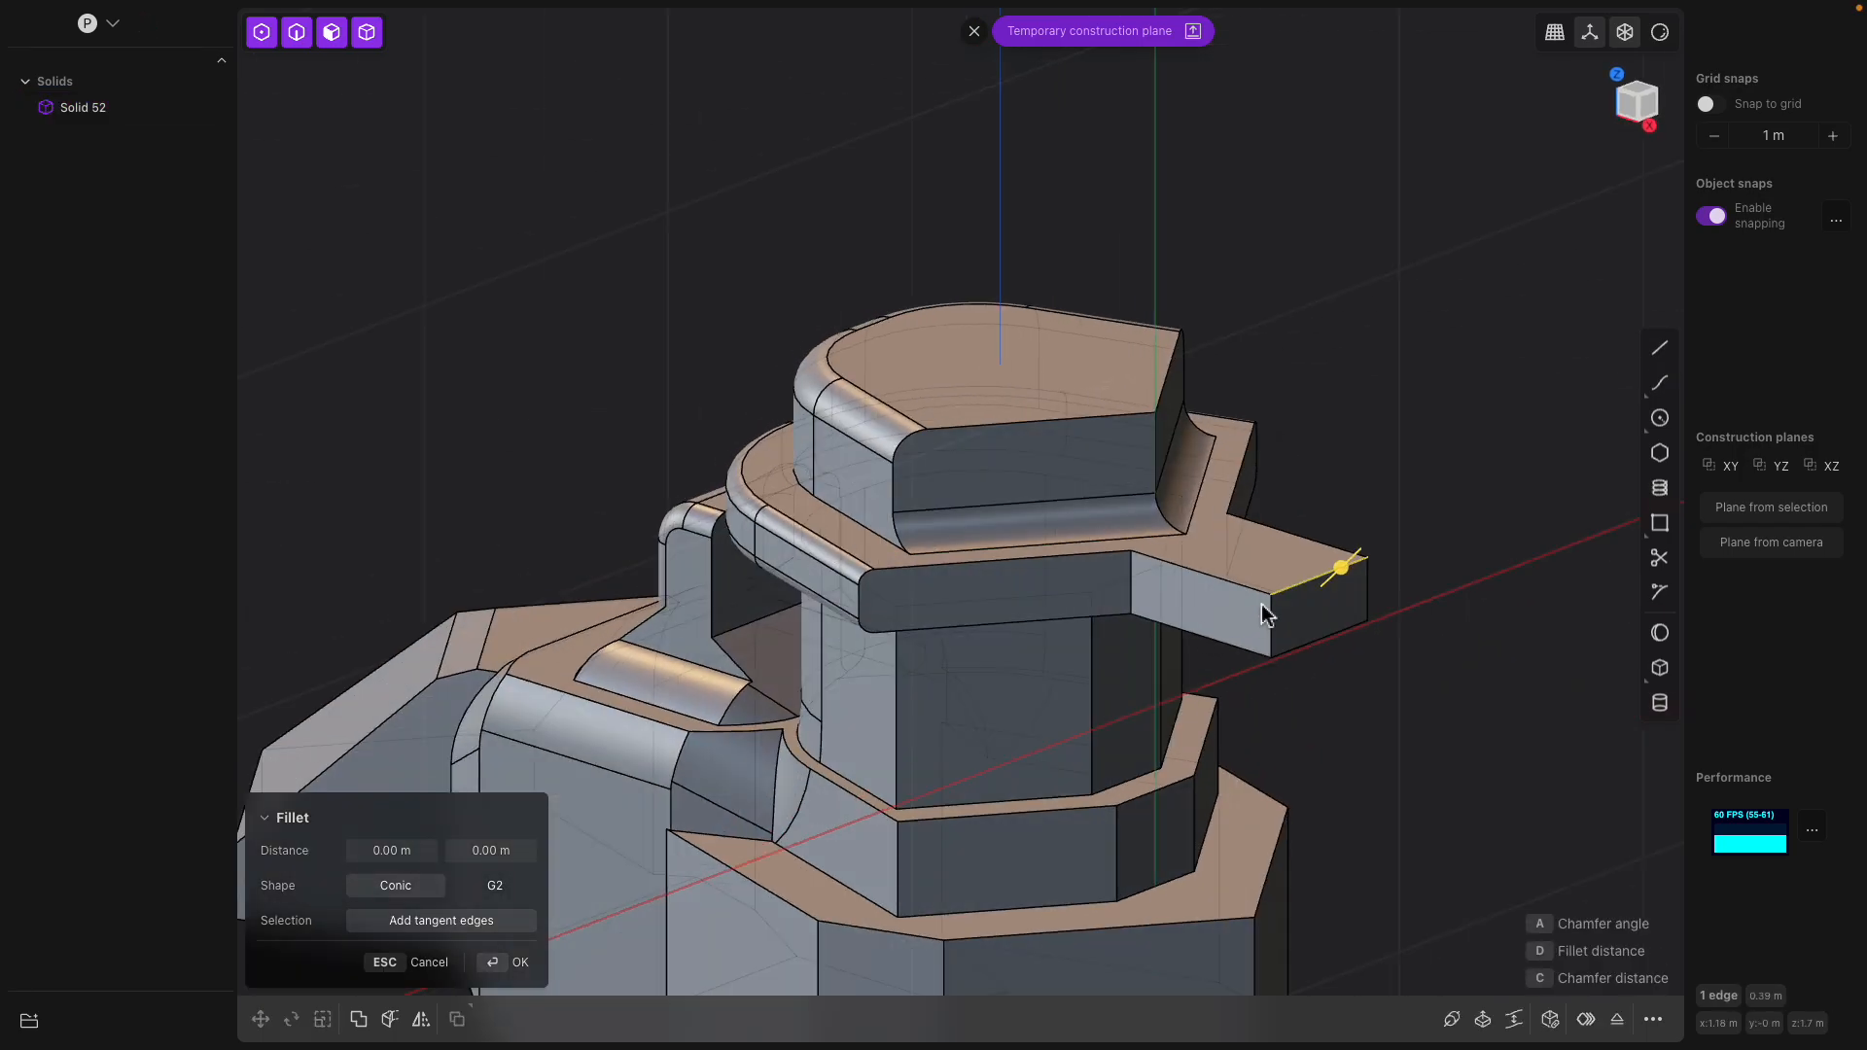
{"action": "mouse_move", "coordinate": [1348, 576]}
{"action": "left_mouse_down"}
{"action": "mouse_move", "coordinate": [1351, 665]}
{"action": "mouse_move", "coordinate": [1371, 533]}
{"action": "mouse_move", "coordinate": [1354, 625]}
{"action": "mouse_move", "coordinate": [1442, 566]}
{"action": "mouse_move", "coordinate": [1381, 575]}
{"action": "left_mouse_up"}
{"action": "middle_click_drag", "start_coordinate": [1342, 577], "coordinate": [1295, 459]}
{"action": "key", "text": "Return"}
Save the model to the Desktop in Wavefront OBJ format under the name shaceship.obj
{"action": "middle_click_drag", "start_coordinate": [1050, 494], "coordinate": [1016, 661]}
{"action": "scroll", "coordinate": [1025, 495], "scroll_direction": "down", "scroll_amount": 3}
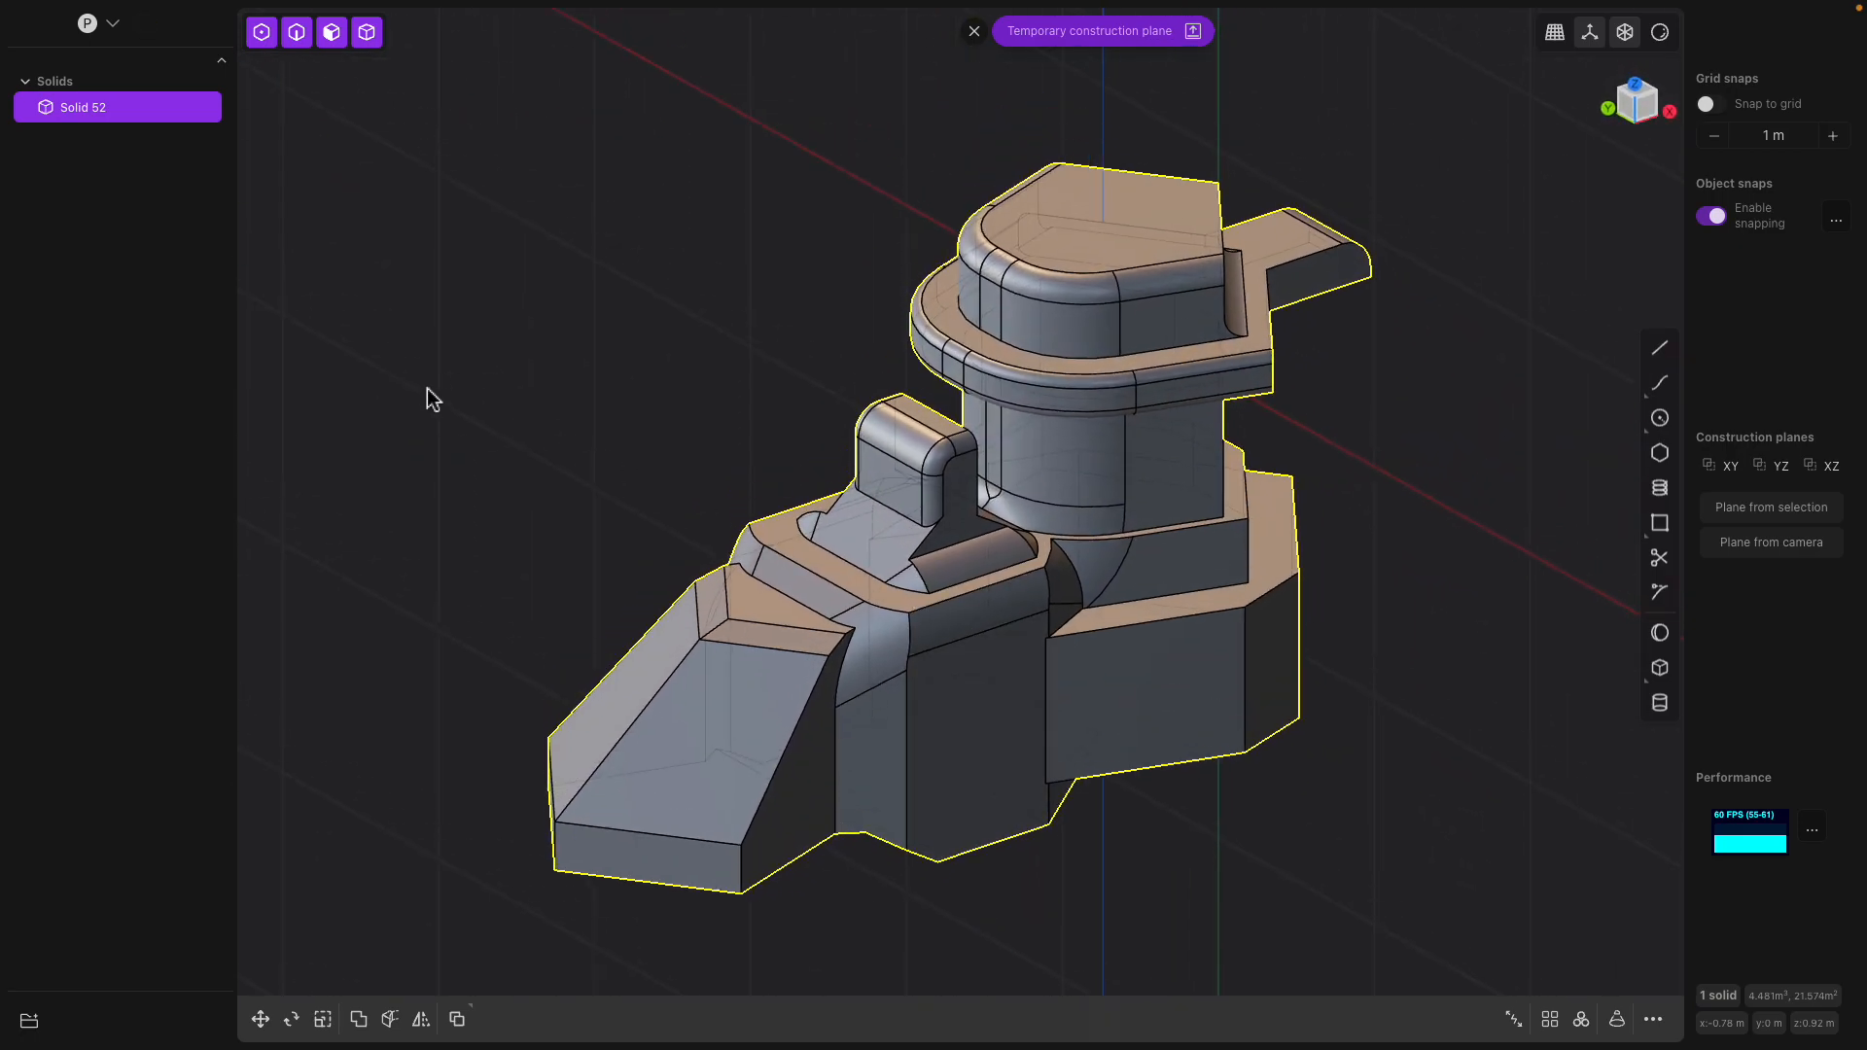
{"action": "mouse_move", "coordinate": [214, 12]}
{"action": "left_click", "coordinate": [141, 11]}
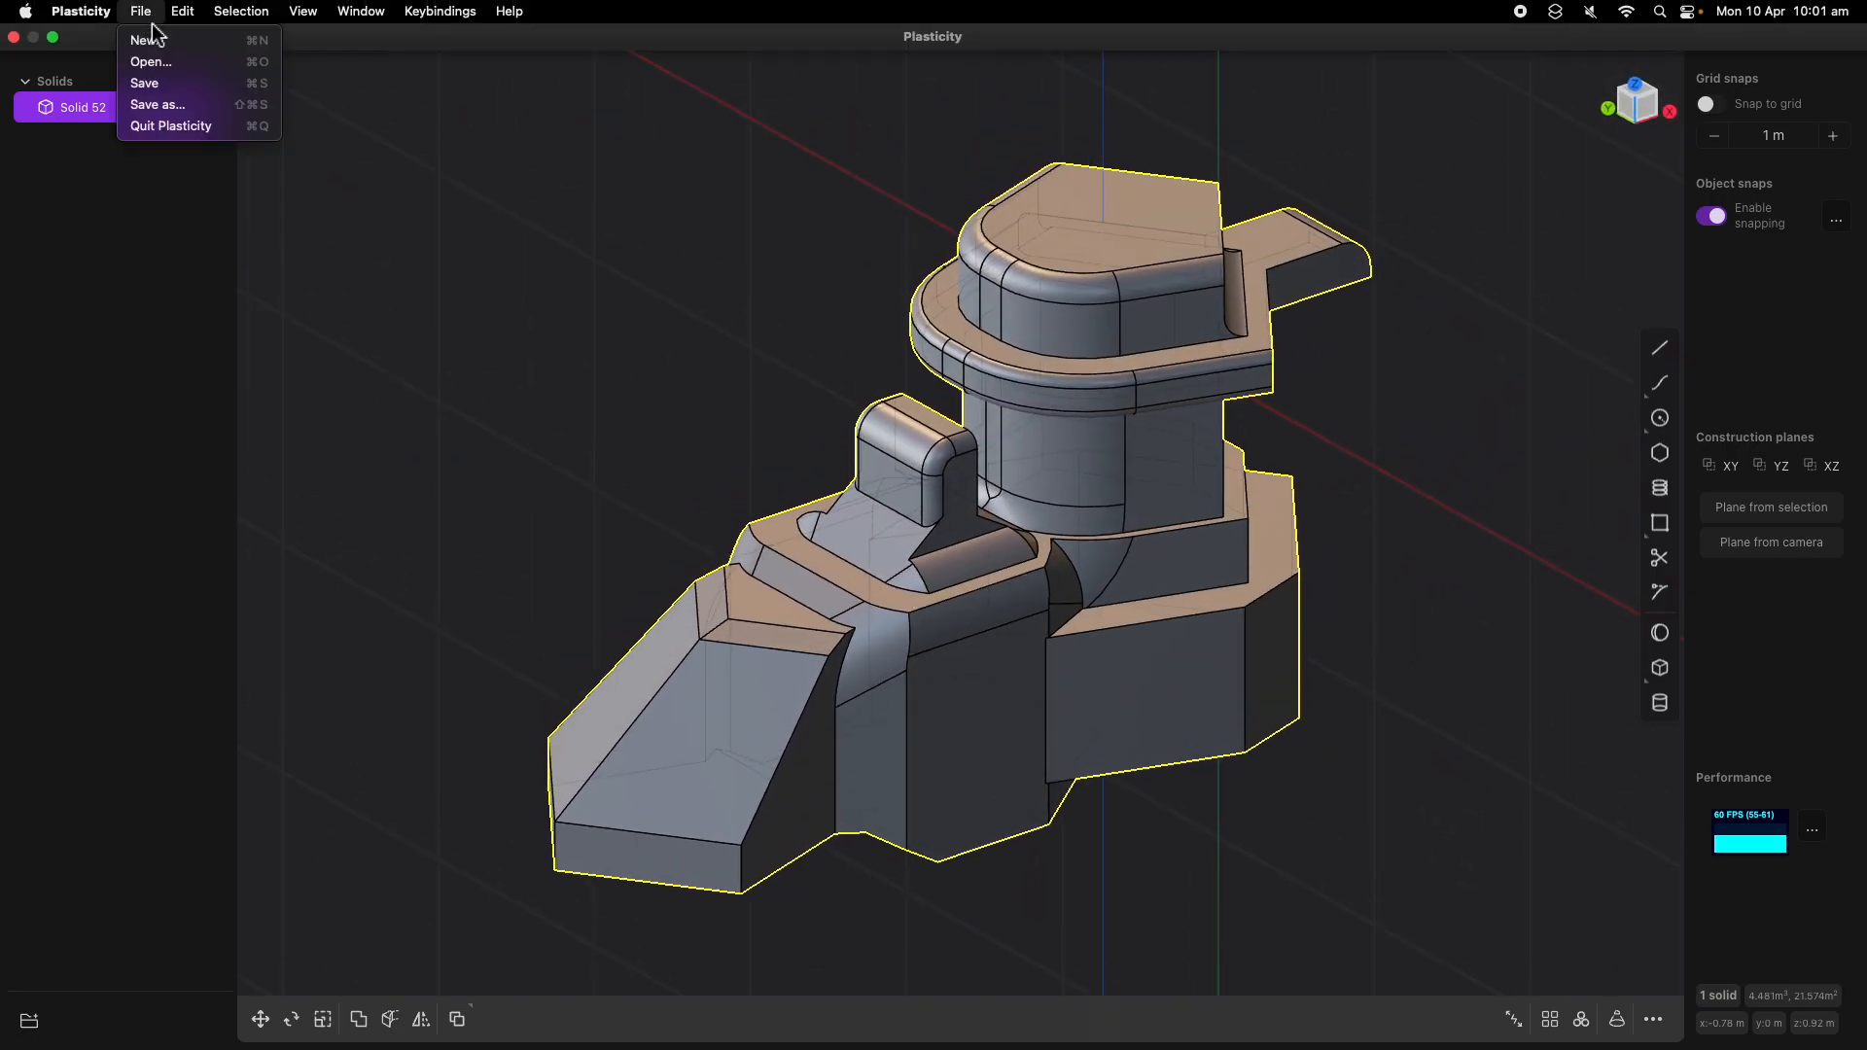
{"action": "left_click", "coordinate": [185, 109]}
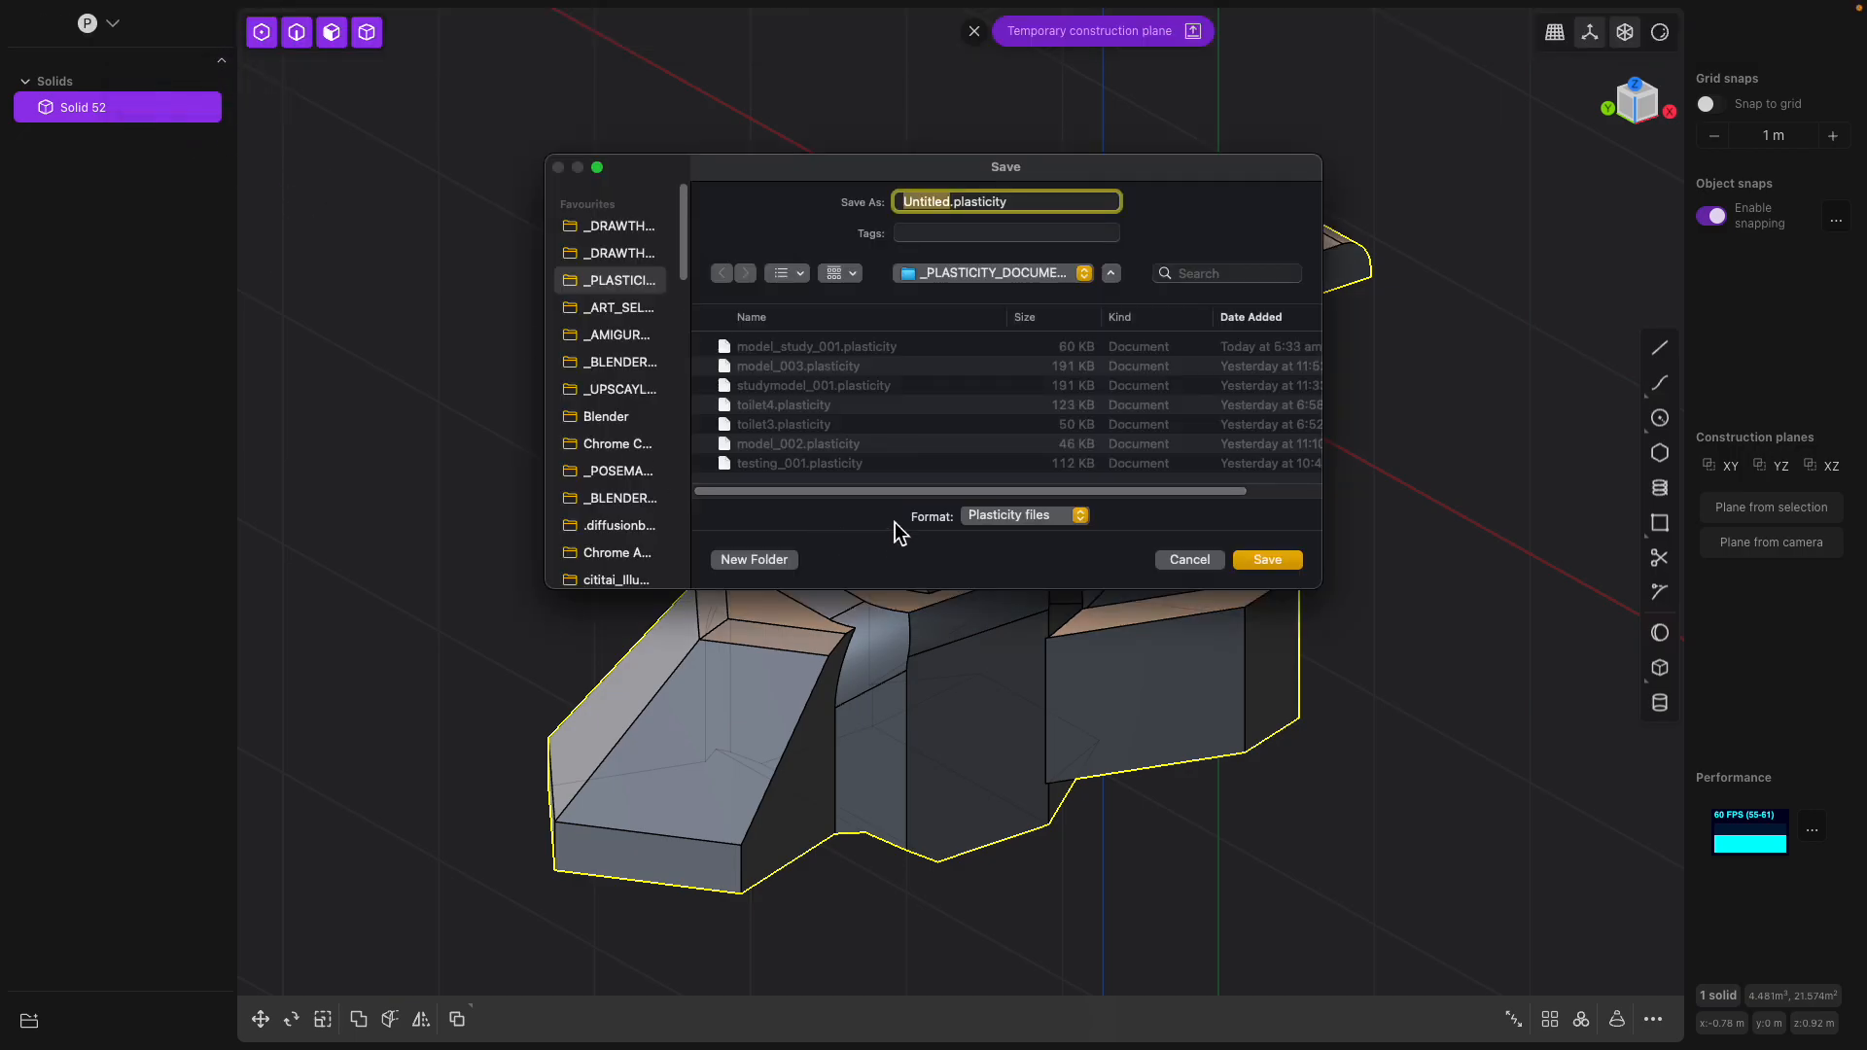
{"action": "scroll", "coordinate": [646, 481], "scroll_direction": "down", "scroll_amount": 10}
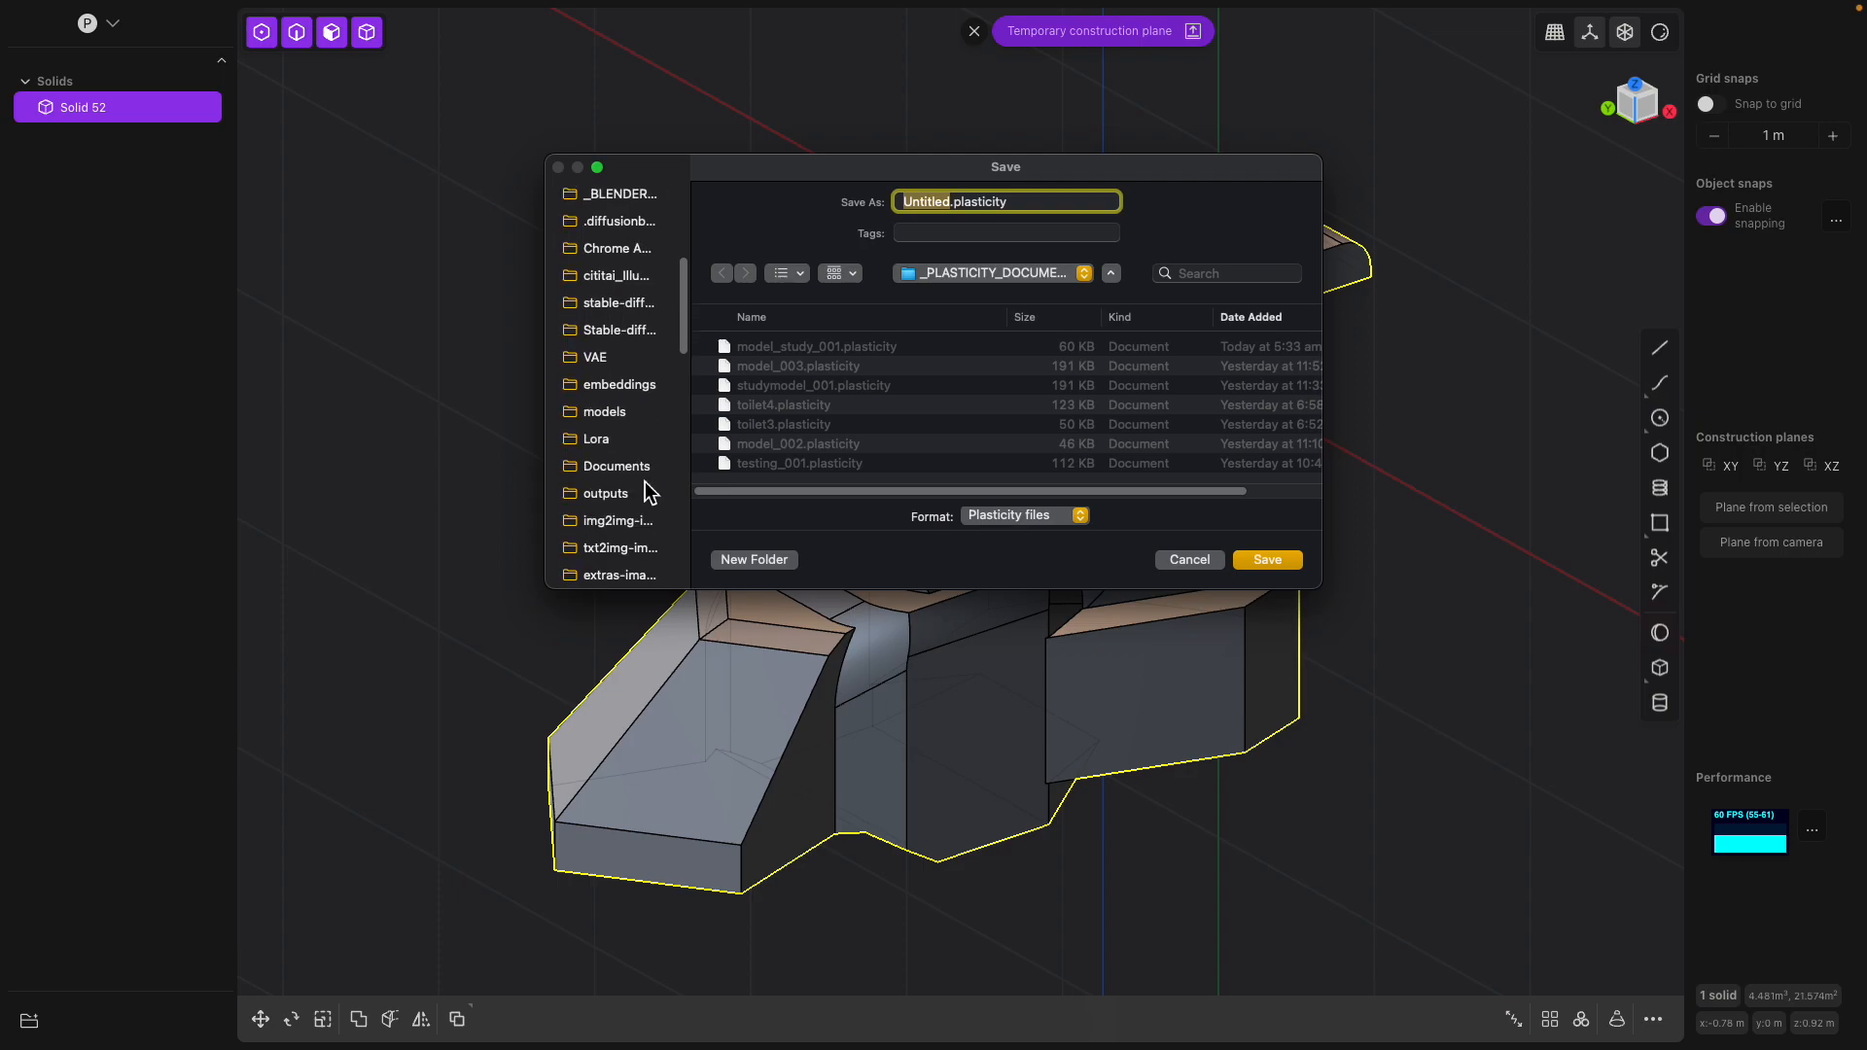
{"action": "left_click", "coordinate": [609, 419]}
{"action": "left_click", "coordinate": [1021, 516]}
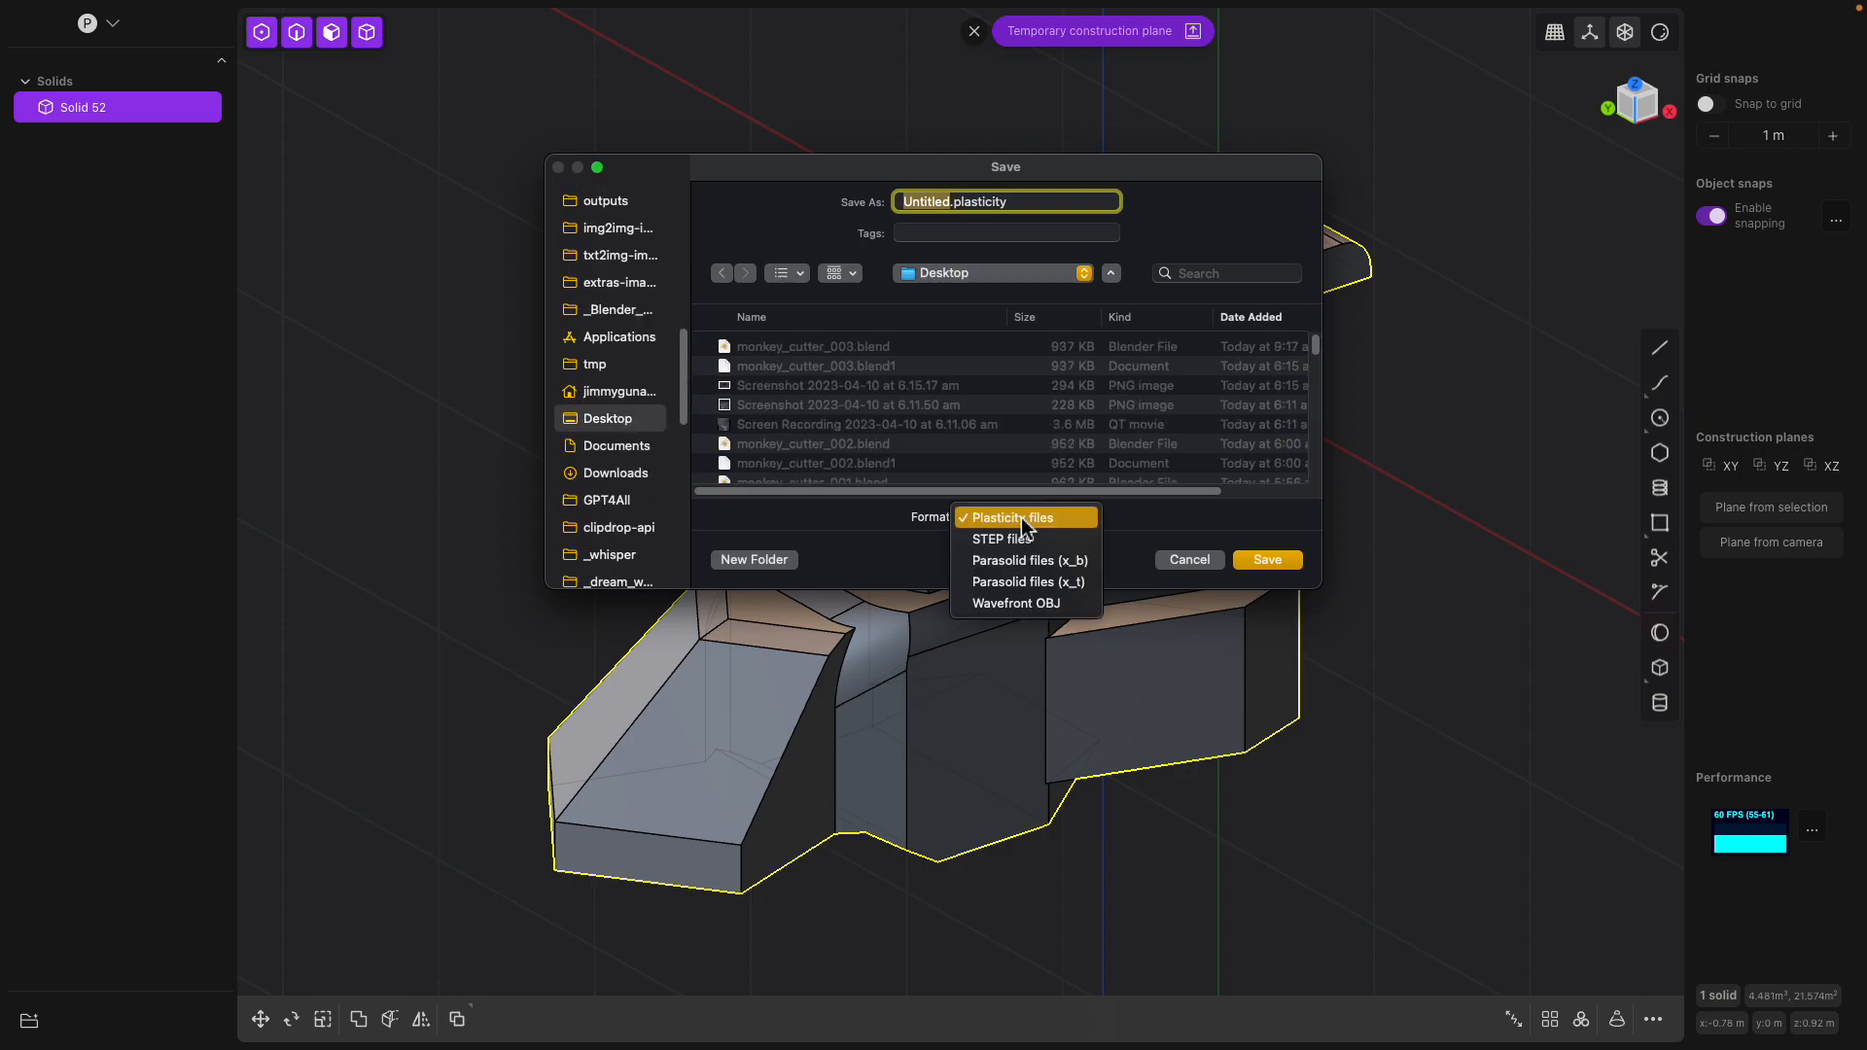
{"action": "left_click", "coordinate": [1043, 604]}
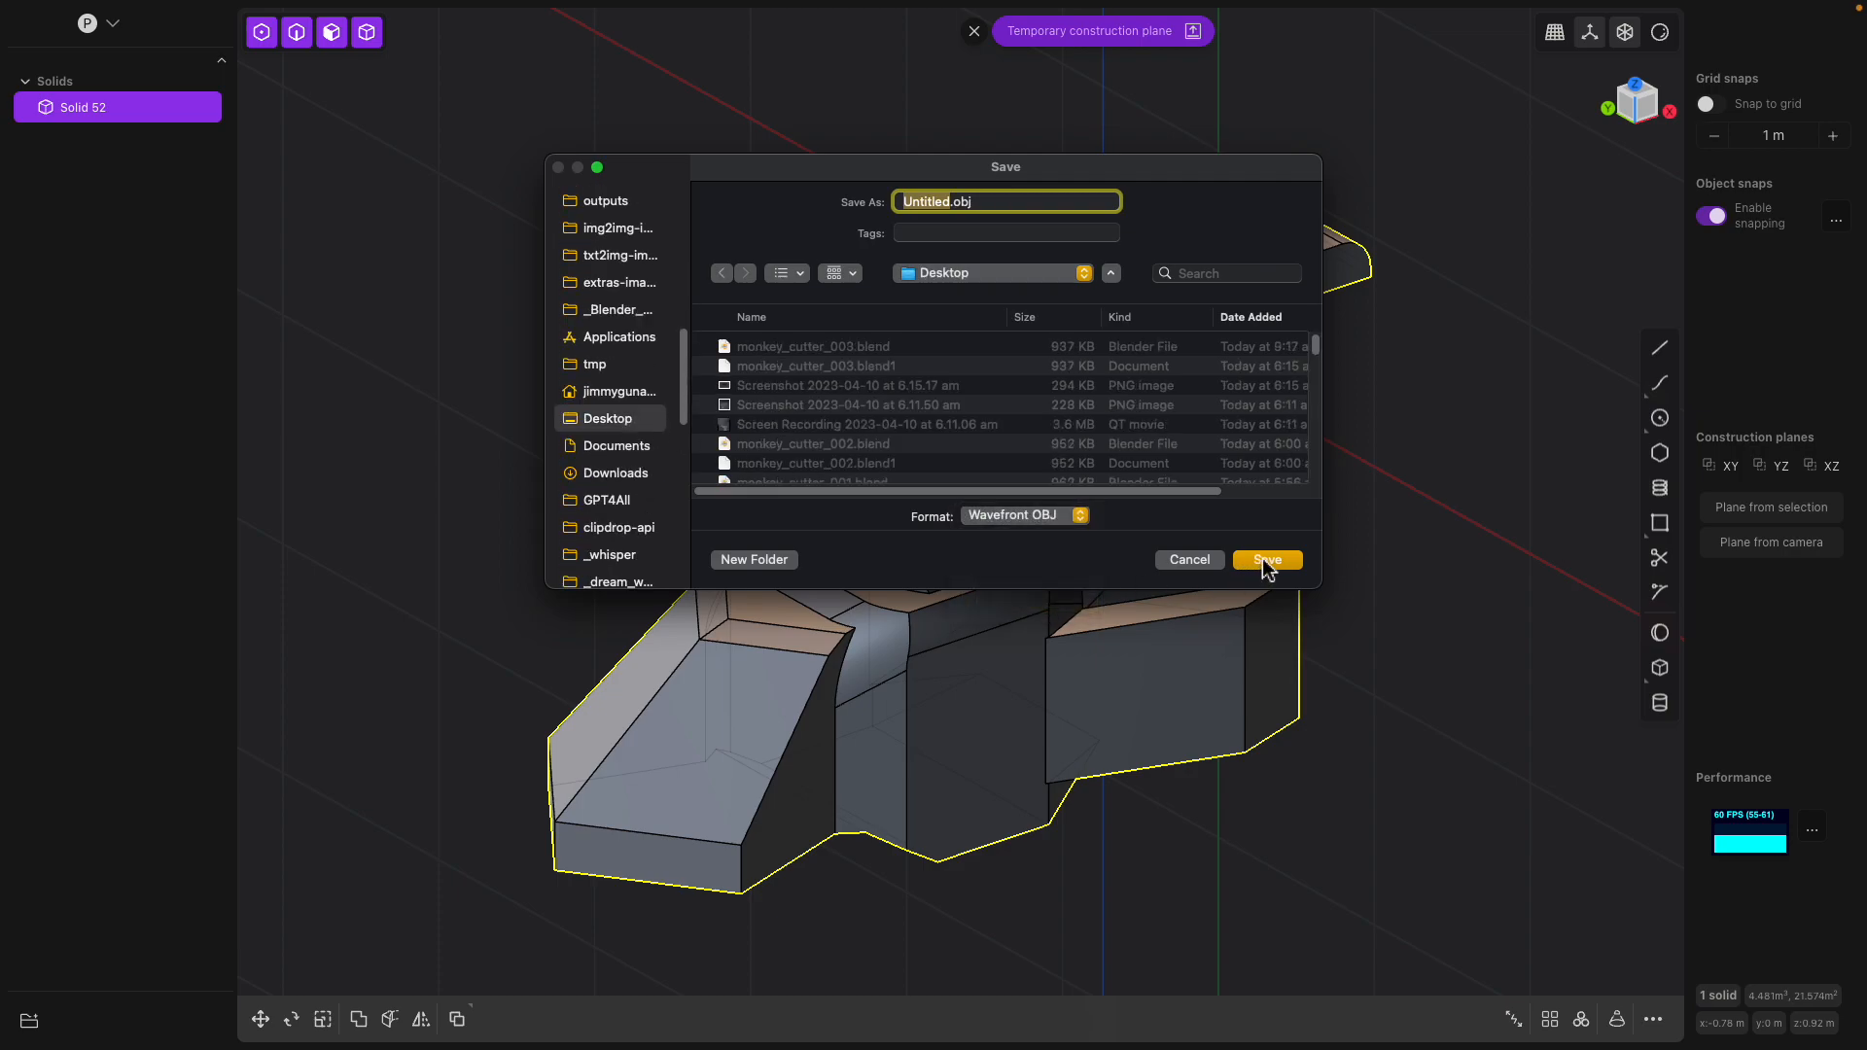
{"action": "left_click", "coordinate": [1267, 561]}
{"action": "key", "text": "Escape"}
{"action": "key", "text": "Return"}
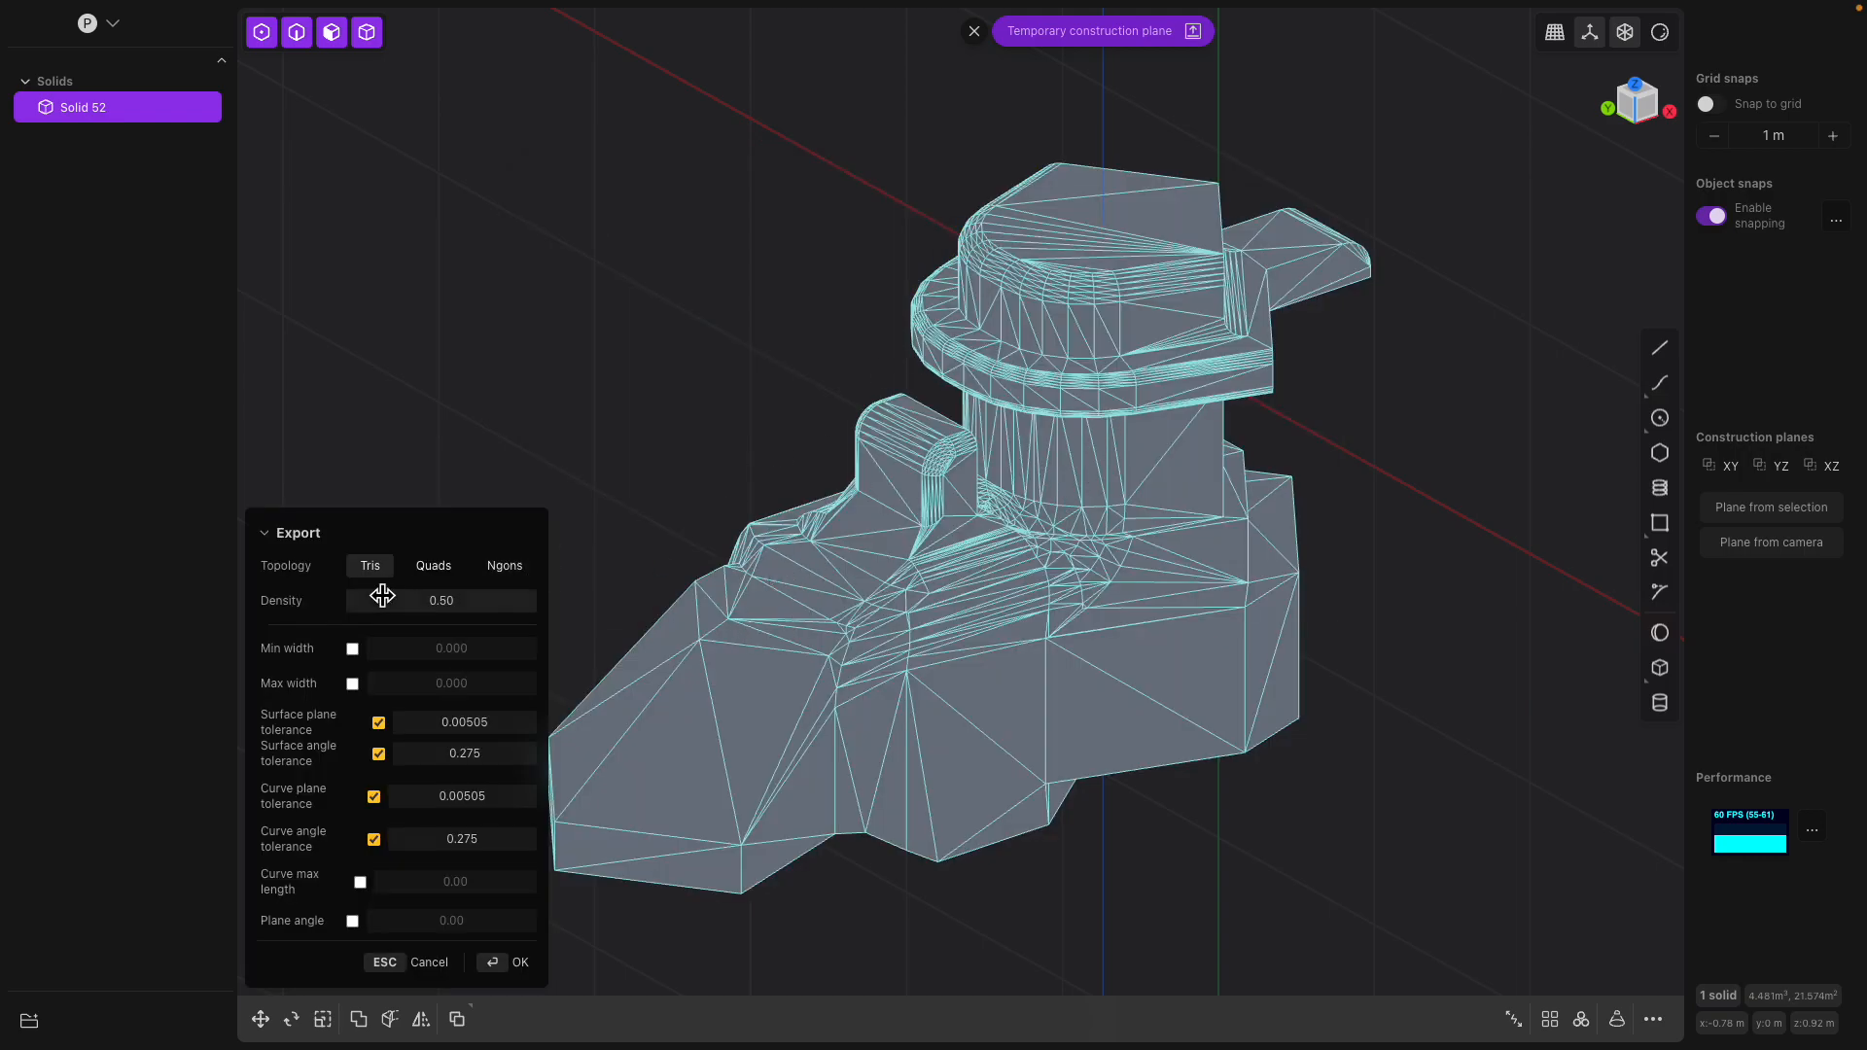
Set the mesh export topology to Ngons and complete the OBJ export
{"action": "left_click", "coordinate": [434, 568]}
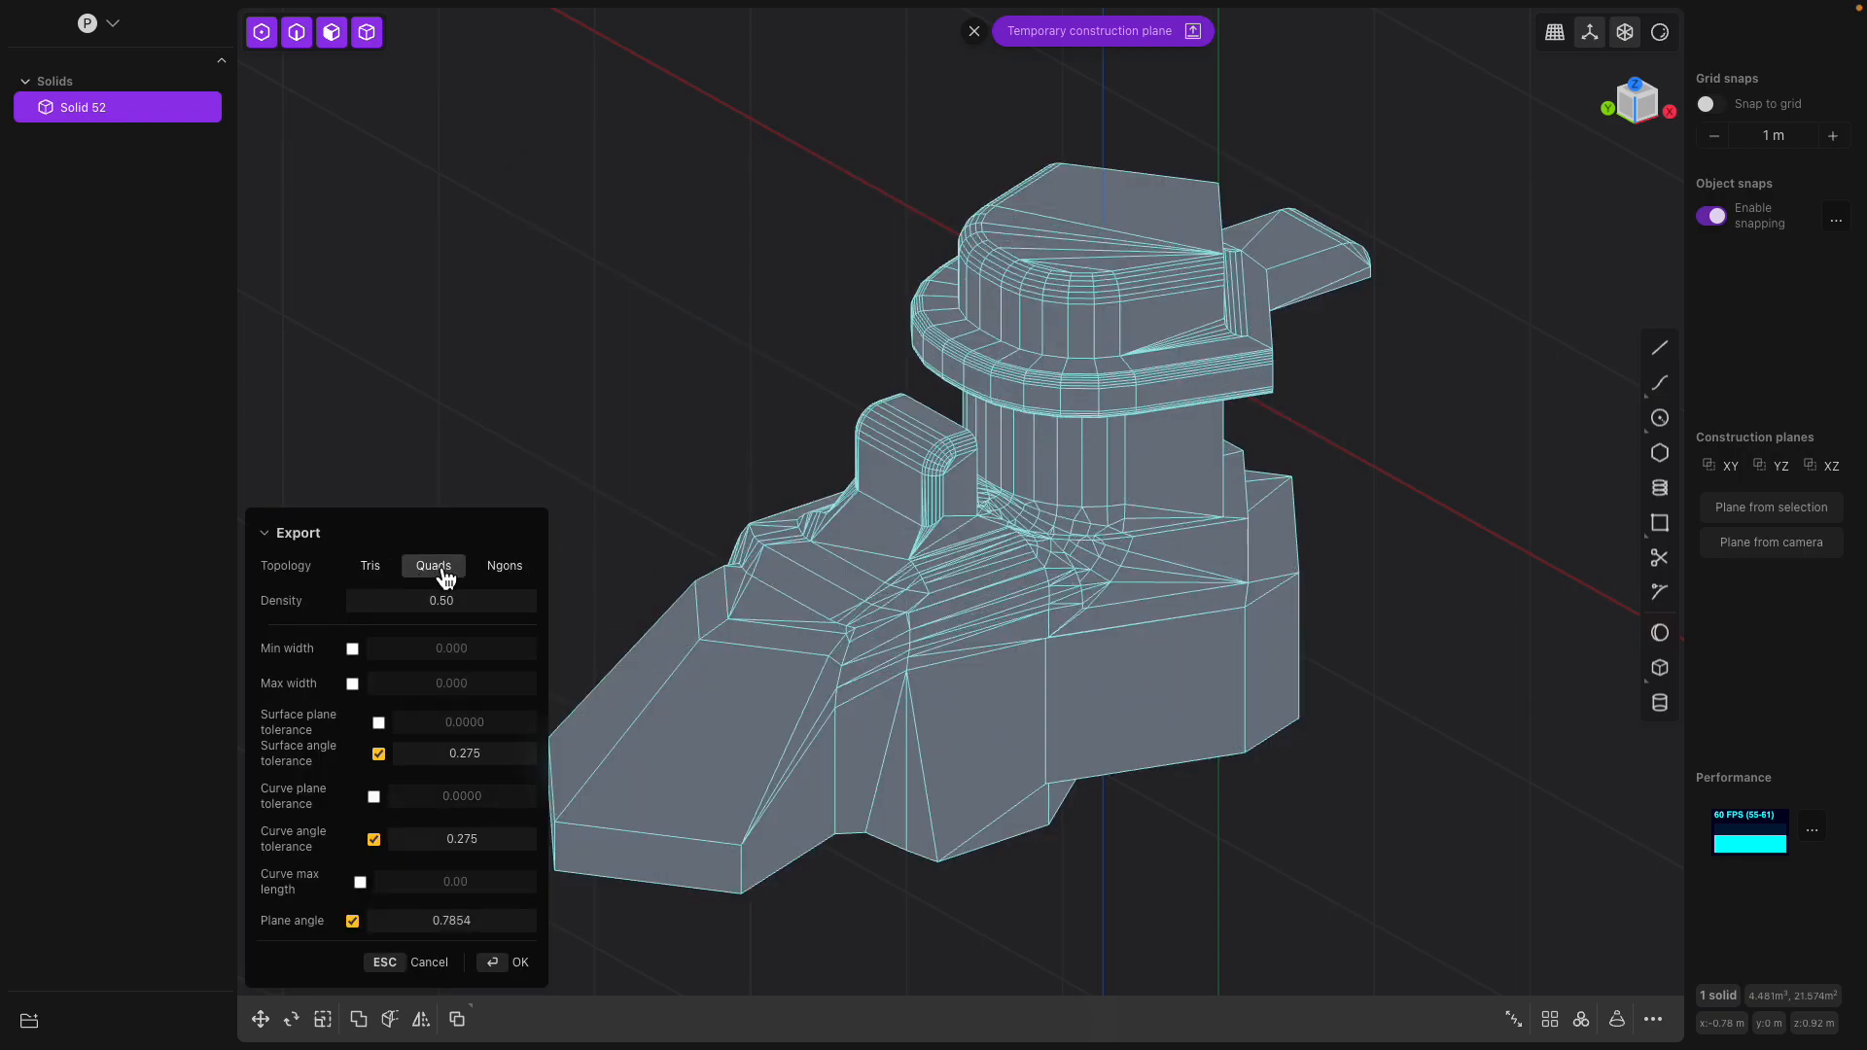
{"action": "left_click", "coordinate": [511, 578]}
{"action": "left_click", "coordinate": [502, 958]}
{"action": "mouse_move", "coordinate": [999, 624]}
{"action": "middle_mouse_down"}
{"action": "mouse_move", "coordinate": [1095, 527]}
{"action": "mouse_move", "coordinate": [1085, 550]}
{"action": "middle_mouse_up"}
Switch to Blender and open the recent file toilet_003.blend
{"action": "key", "text": "ctrl+Up"}
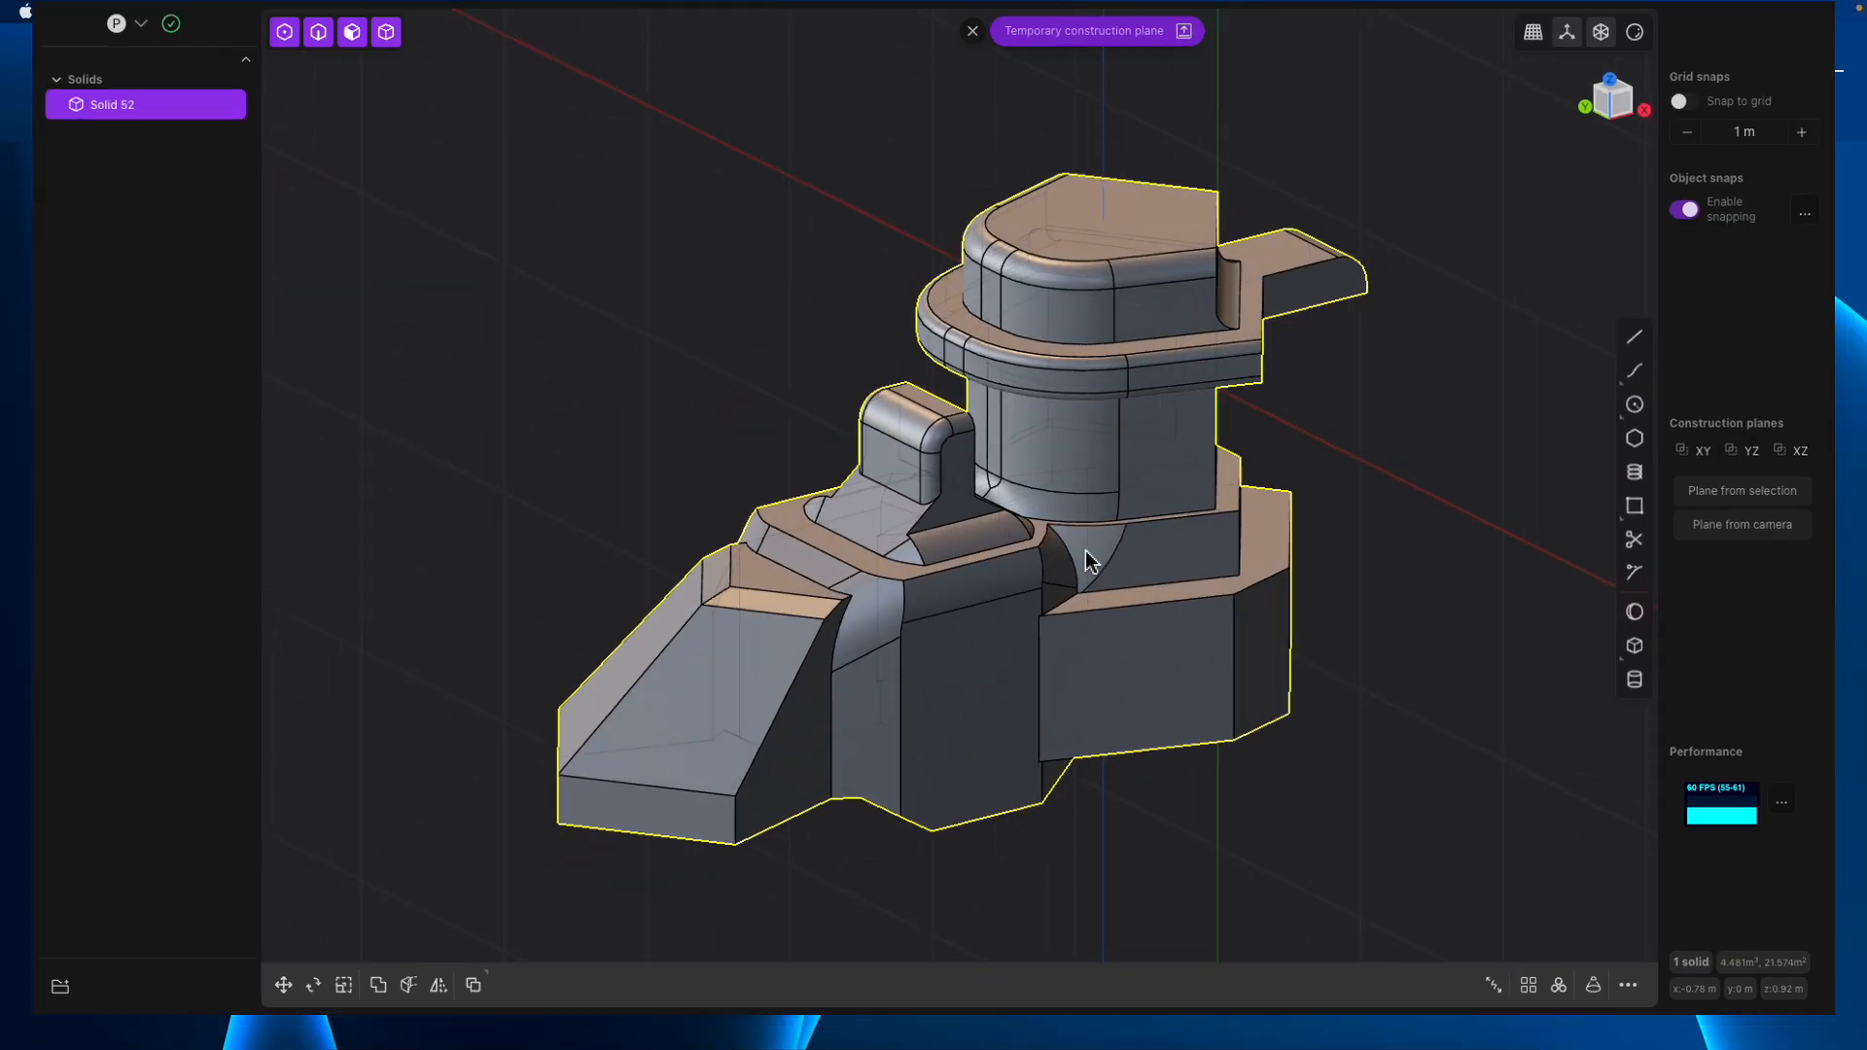
{"action": "left_click", "coordinate": [1202, 1010]}
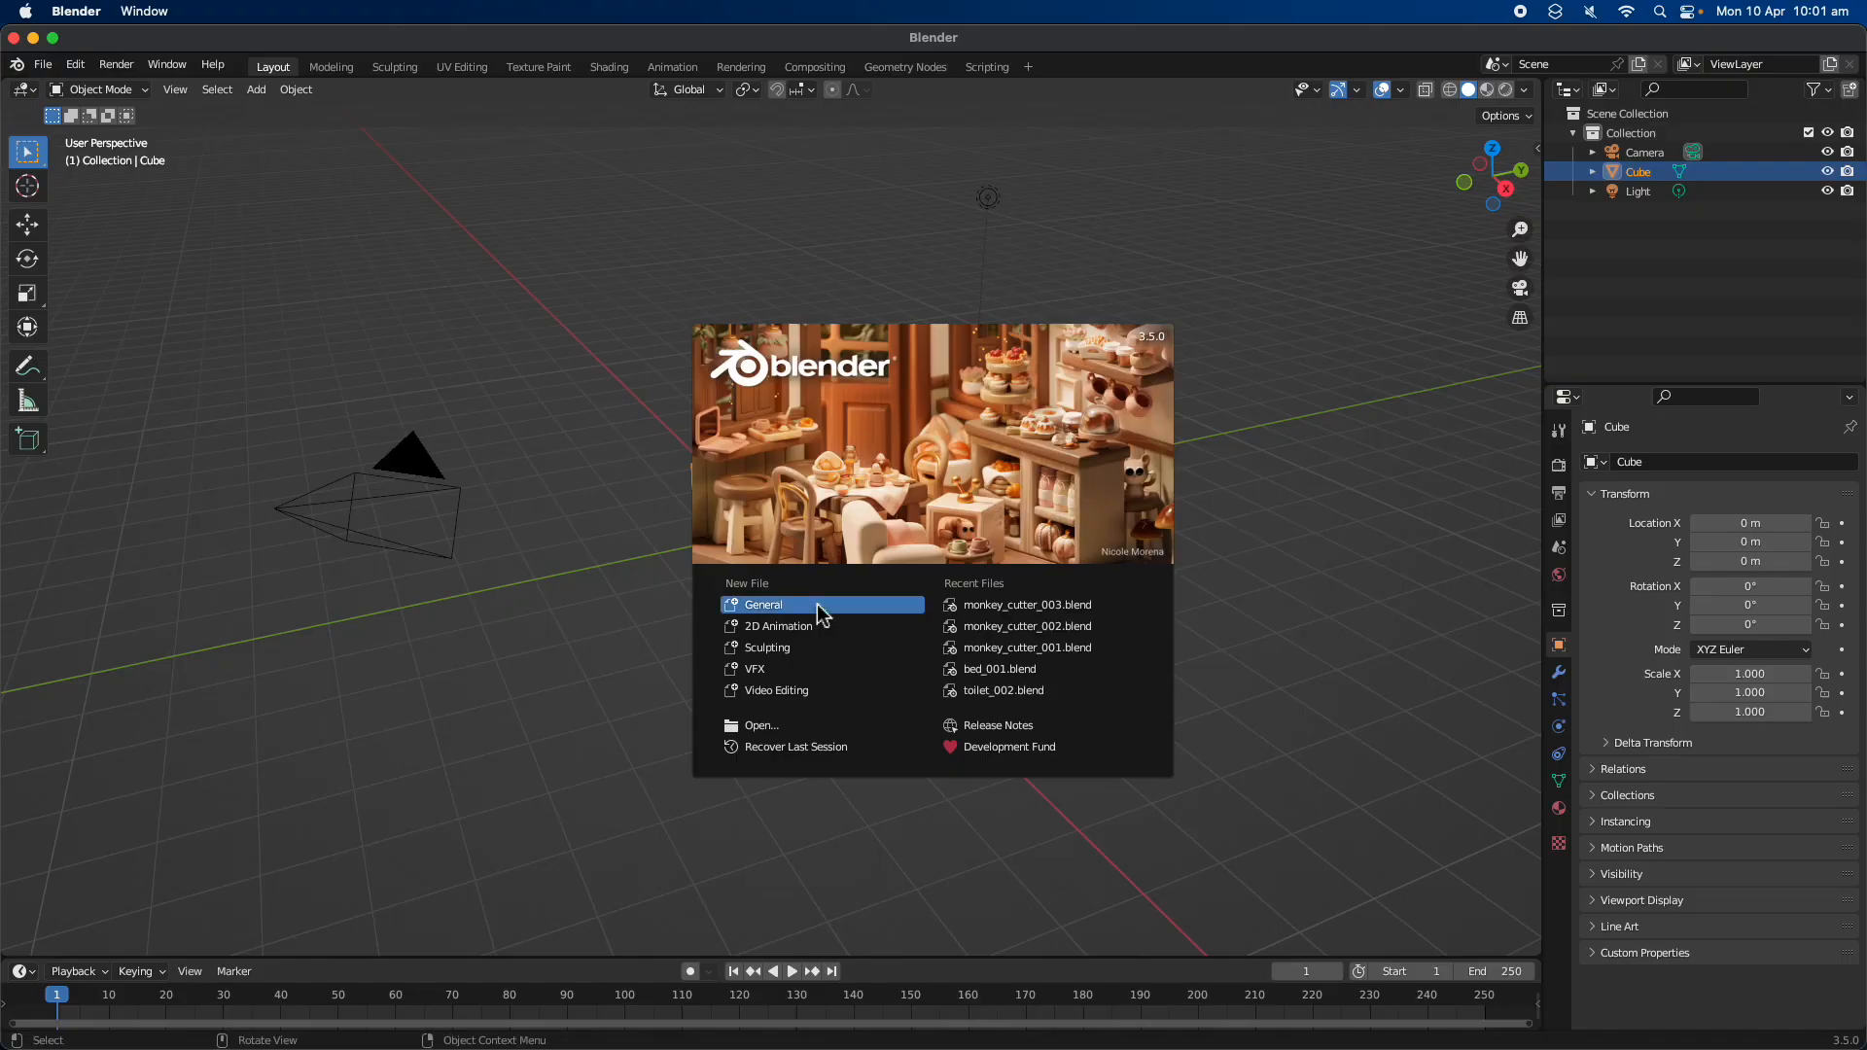
{"action": "left_click", "coordinate": [592, 436]}
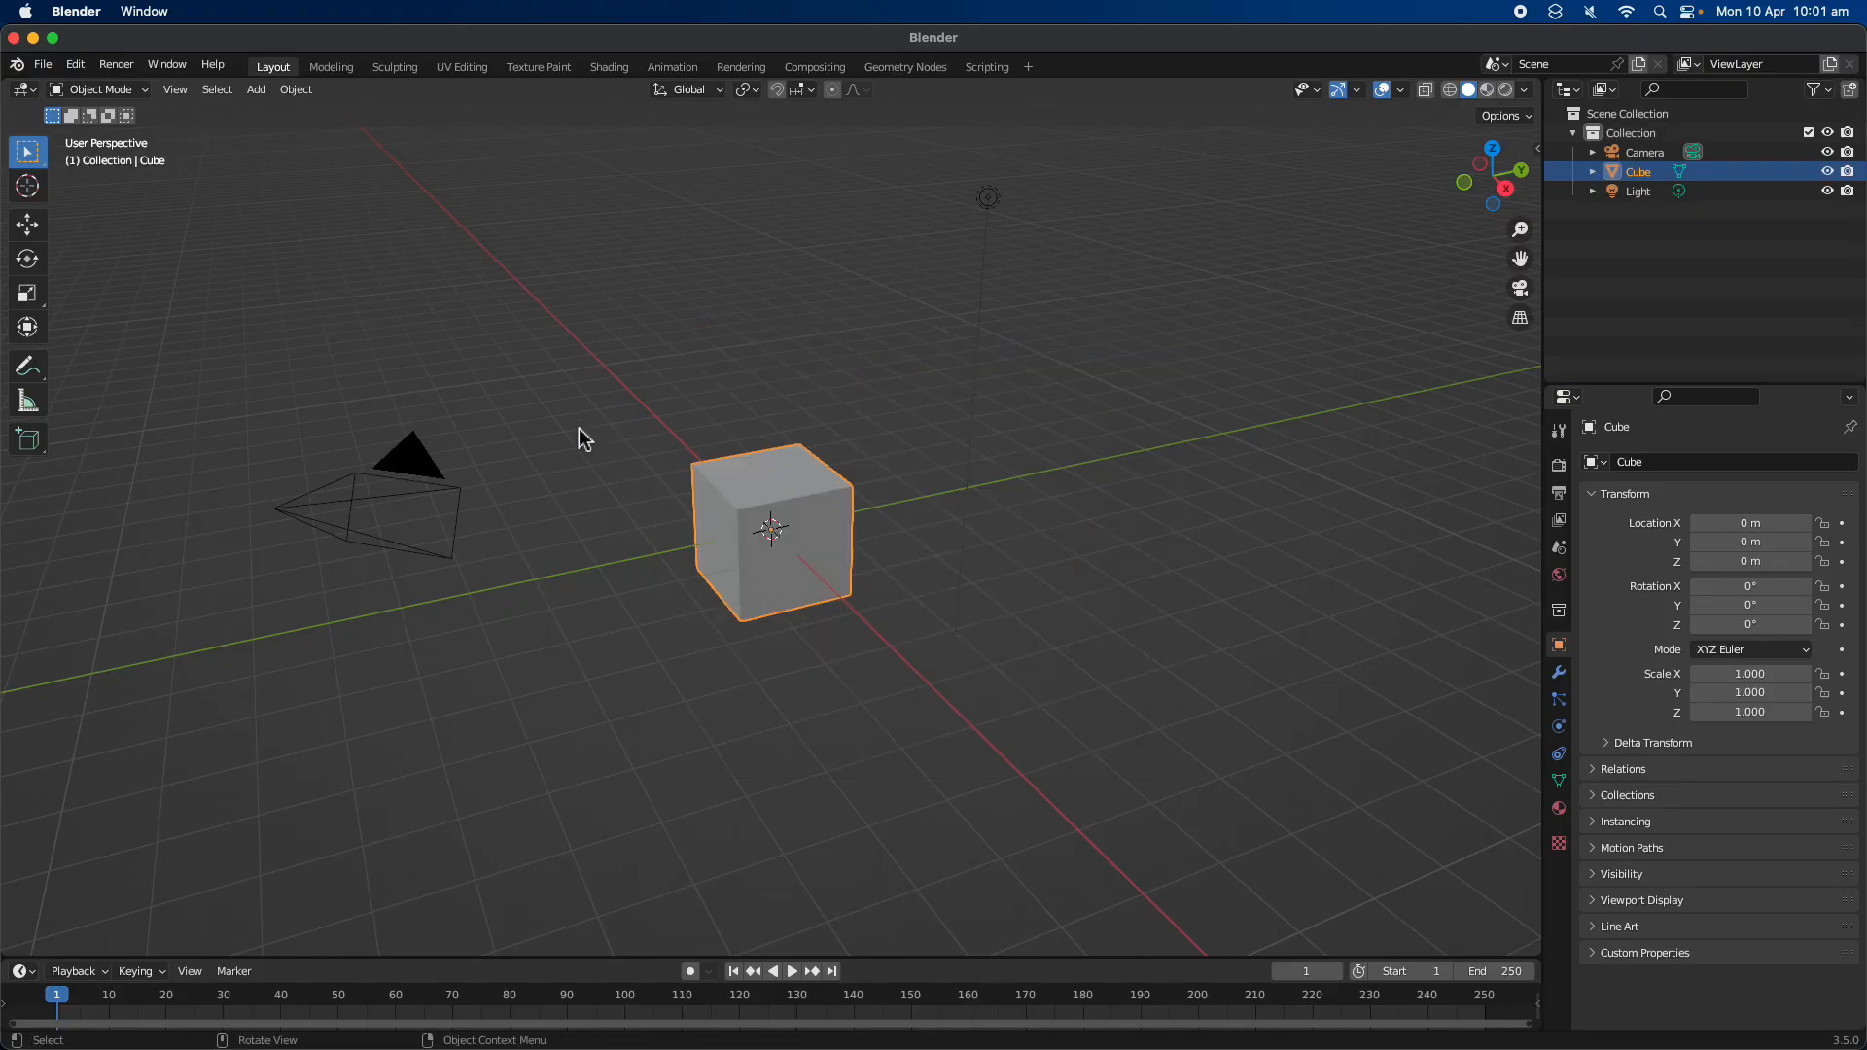
{"action": "left_click", "coordinate": [42, 64]}
{"action": "mouse_move", "coordinate": [94, 134]}
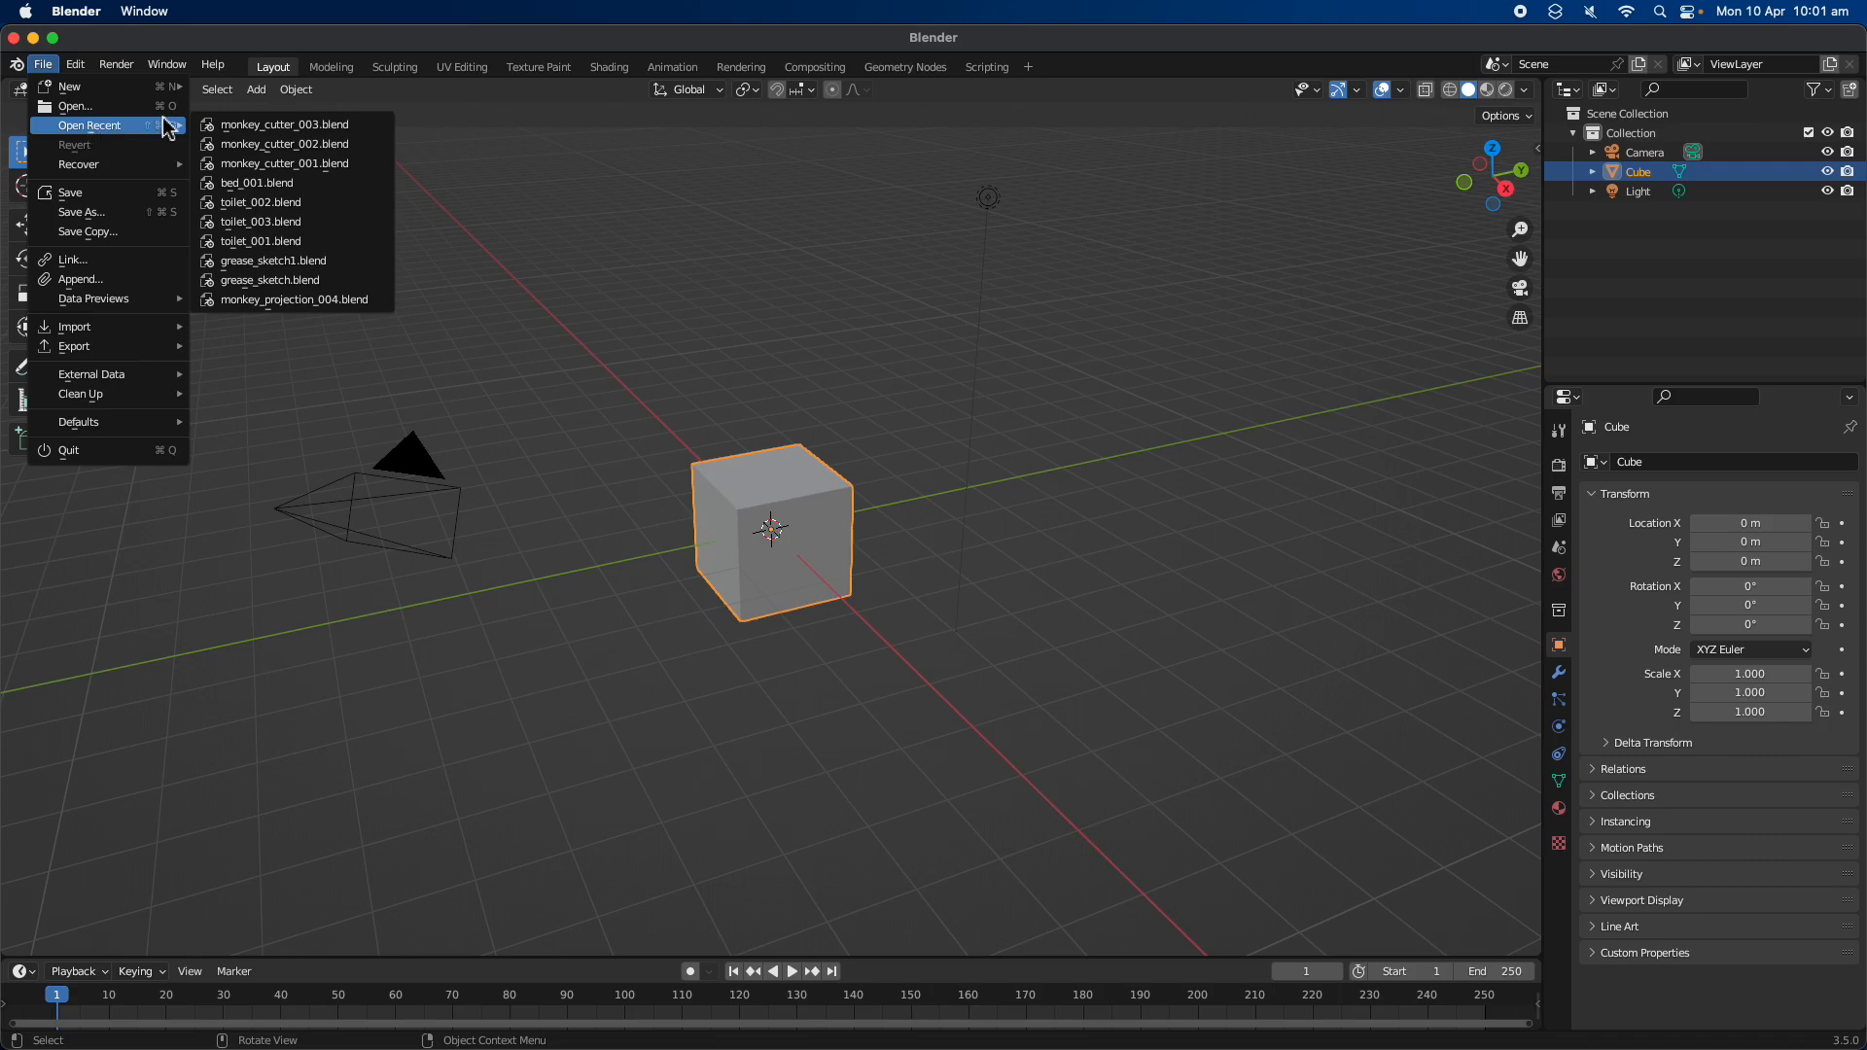
{"action": "left_click", "coordinate": [284, 221]}
Move the selected solid along the X axis
{"action": "middle_click_drag", "start_coordinate": [758, 453], "coordinate": [591, 574]}
{"action": "key", "text": "g"}
{"action": "left_click", "coordinate": [714, 578]}
{"action": "key", "text": "x"}
{"action": "left_click", "coordinate": [711, 577]}
Show the textured toilet model in Material Preview shading and join the two 3D viewports into a single one
{"action": "middle_click_drag", "start_coordinate": [710, 579], "coordinate": [545, 623]}
{"action": "left_click", "coordinate": [551, 627]}
{"action": "left_click", "coordinate": [770, 89]}
{"action": "mouse_move", "coordinate": [533, 437]}
{"action": "middle_mouse_down"}
{"action": "mouse_move", "coordinate": [691, 379]}
{"action": "mouse_move", "coordinate": [714, 449]}
{"action": "mouse_move", "coordinate": [421, 505]}
{"action": "mouse_move", "coordinate": [584, 467]}
{"action": "middle_mouse_up"}
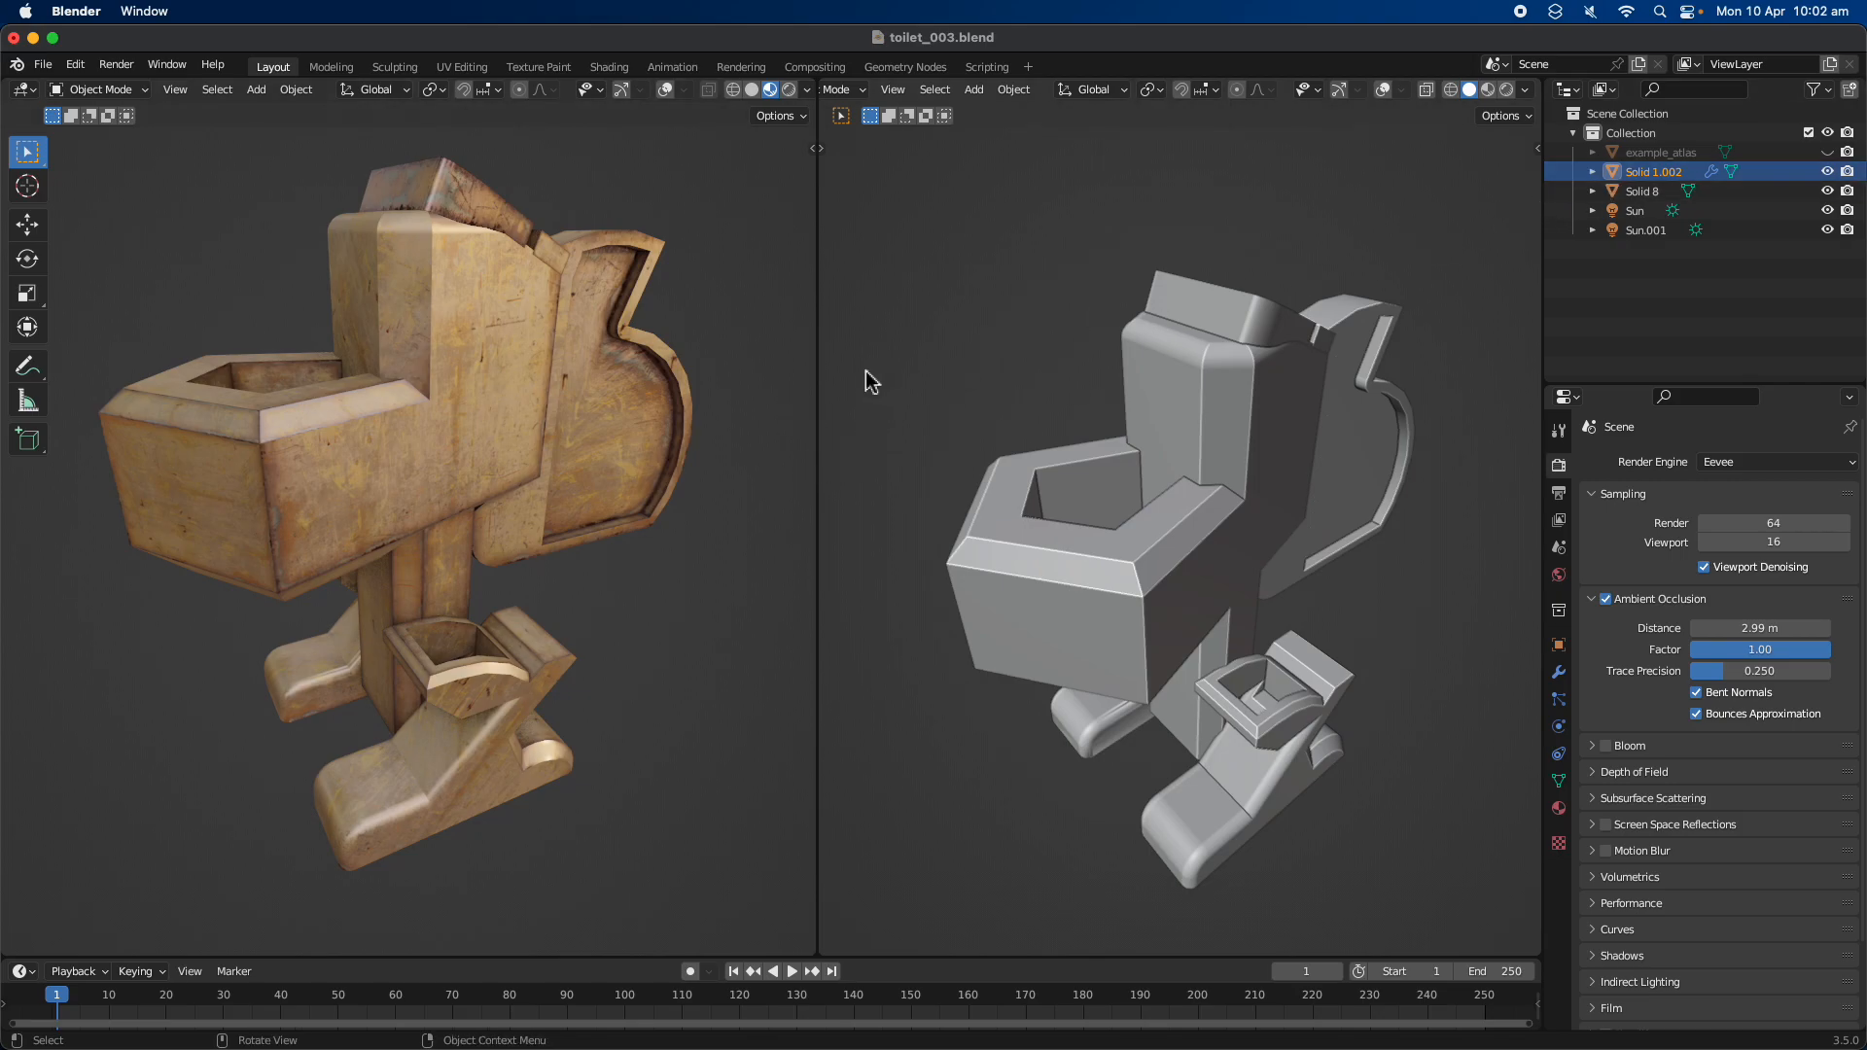
{"action": "left_click_drag", "start_coordinate": [819, 88], "coordinate": [1069, 214]}
{"action": "mouse_move", "coordinate": [972, 321]}
{"action": "middle_mouse_down"}
{"action": "mouse_move", "coordinate": [975, 354]}
{"action": "mouse_move", "coordinate": [855, 358]}
{"action": "mouse_move", "coordinate": [863, 377]}
{"action": "mouse_move", "coordinate": [836, 381]}
{"action": "middle_mouse_up"}
Import shaceship.obj from the Desktop with the legacy Wavefront OBJ importer
{"action": "left_click", "coordinate": [44, 64]}
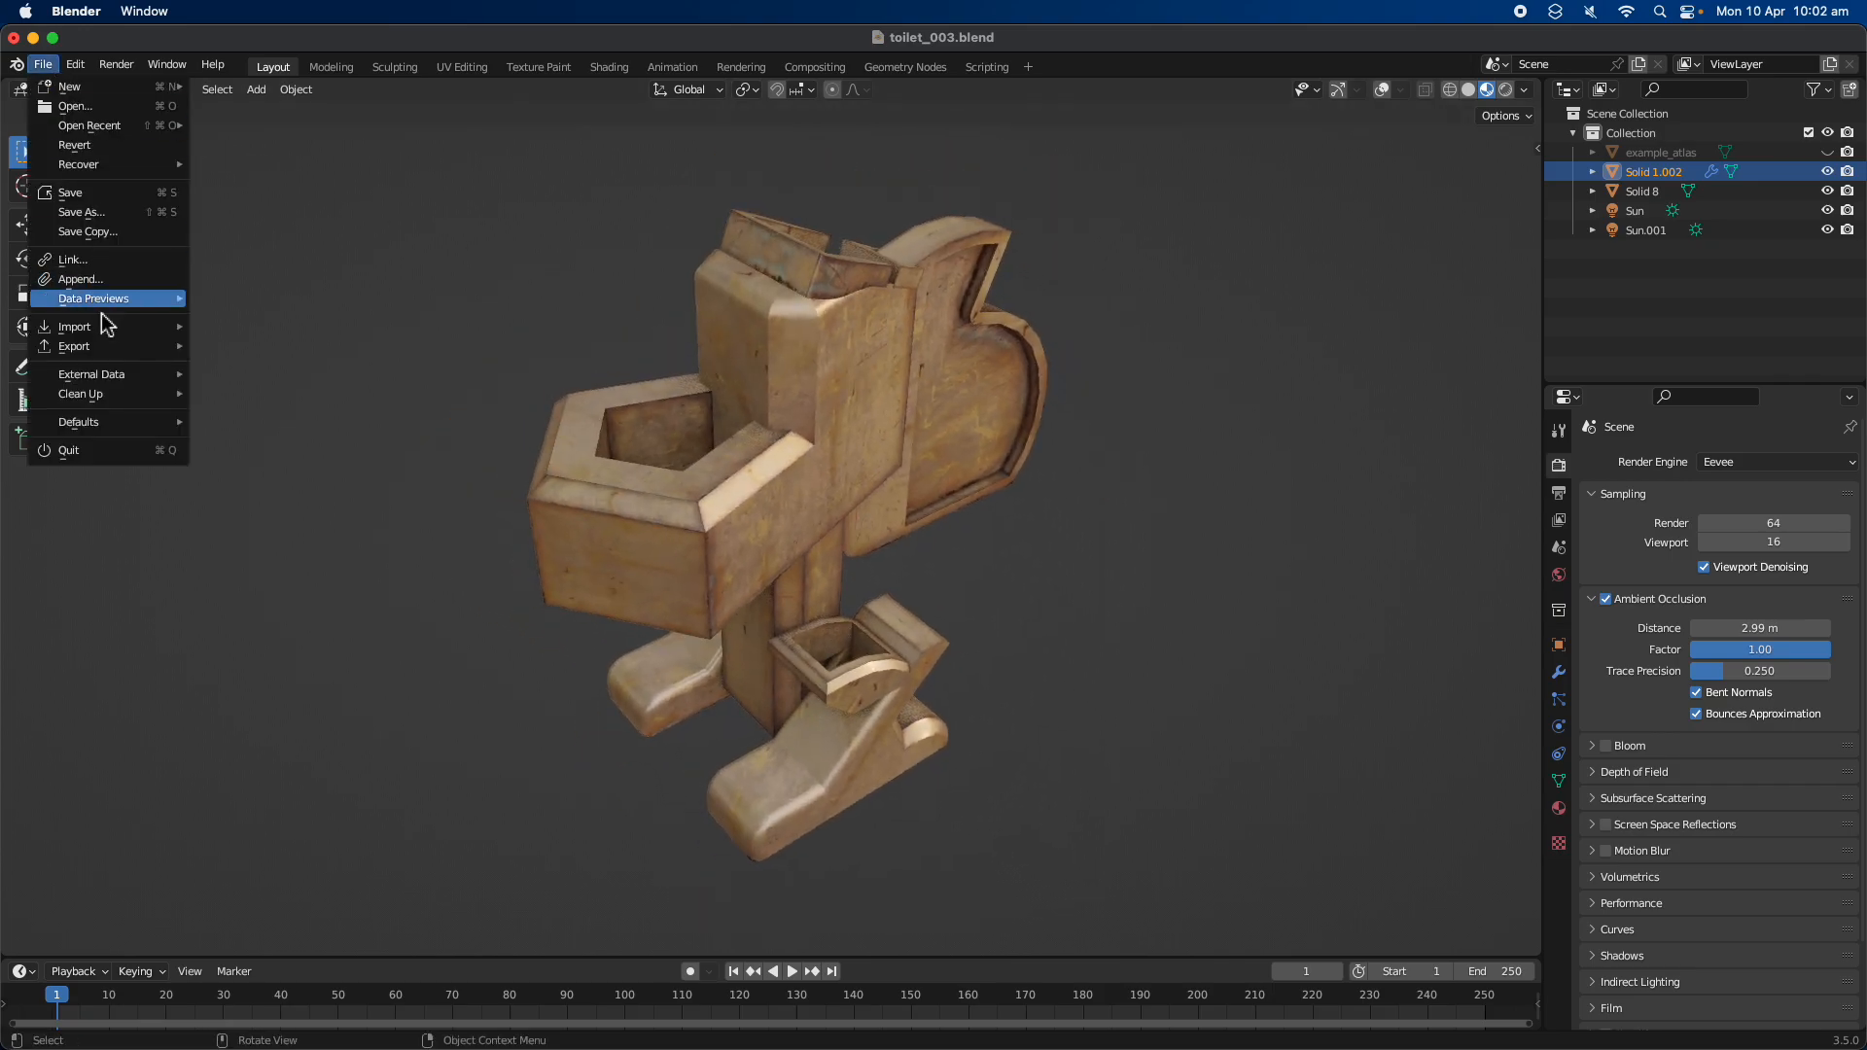
{"action": "mouse_move", "coordinate": [107, 327]}
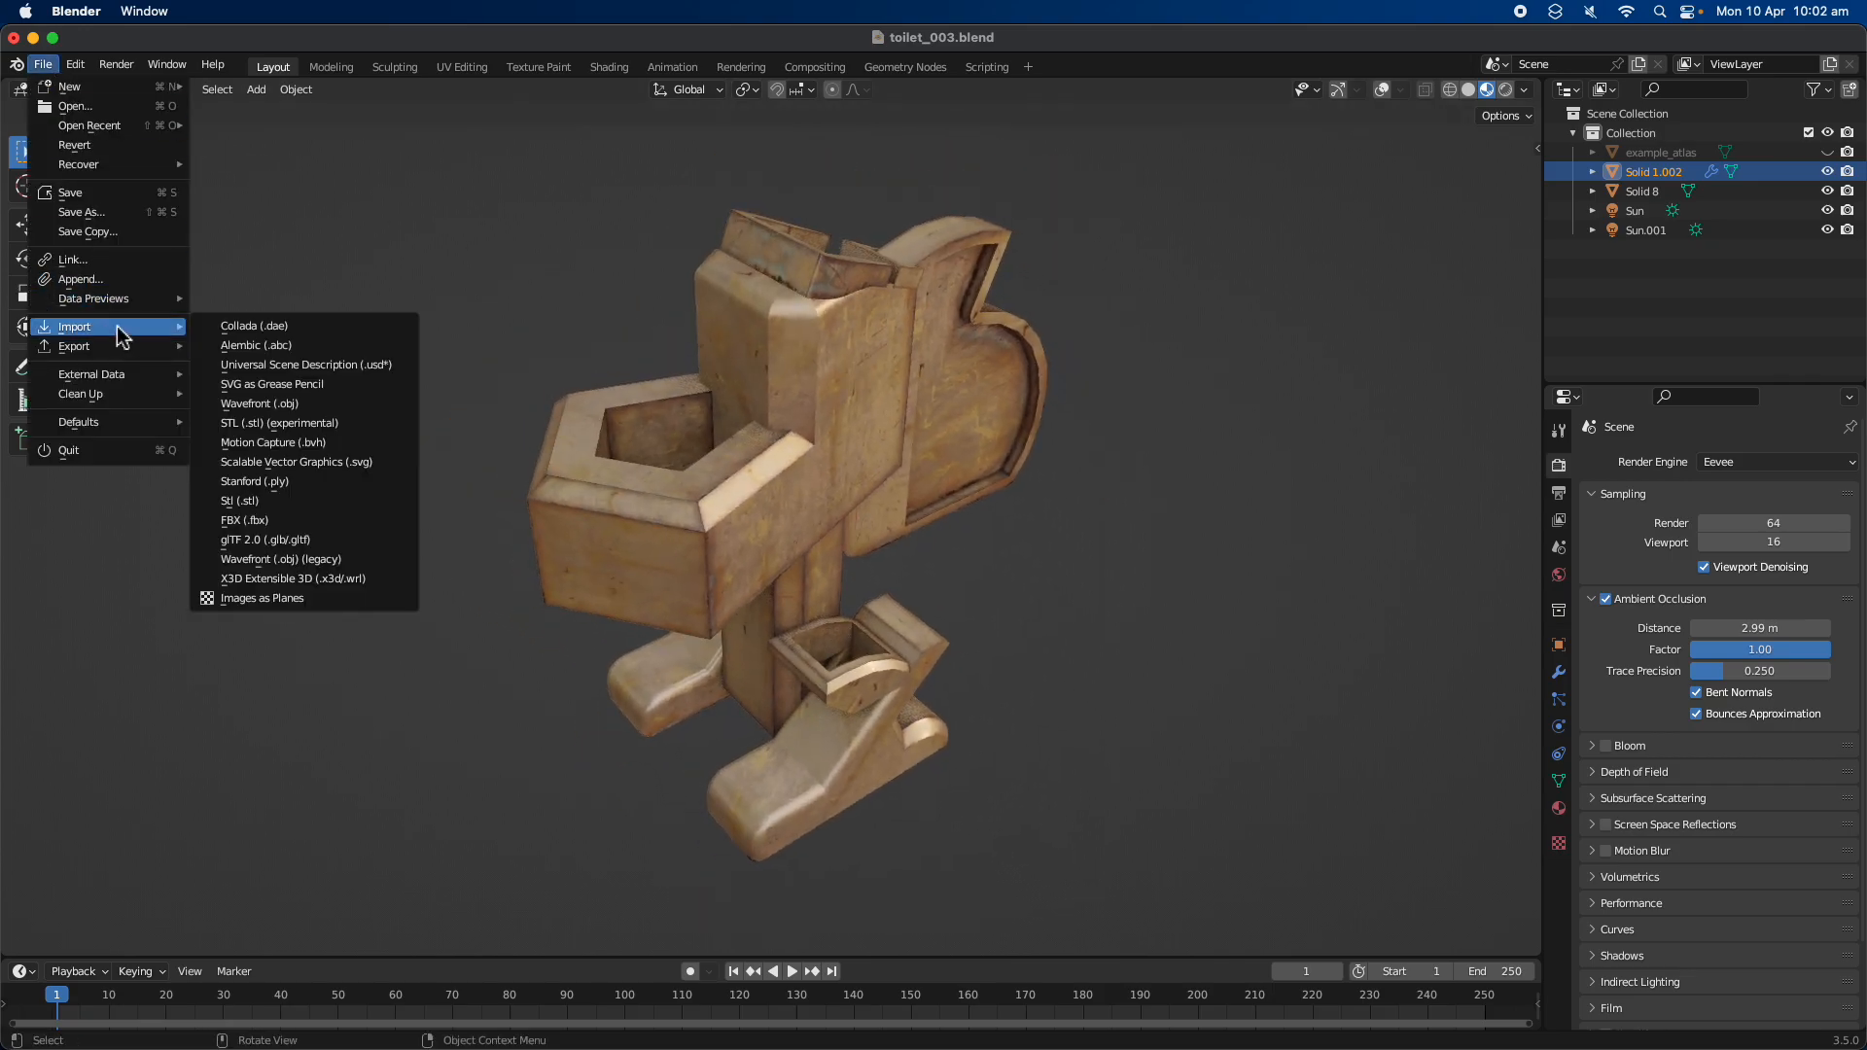
{"action": "left_click", "coordinate": [350, 560]}
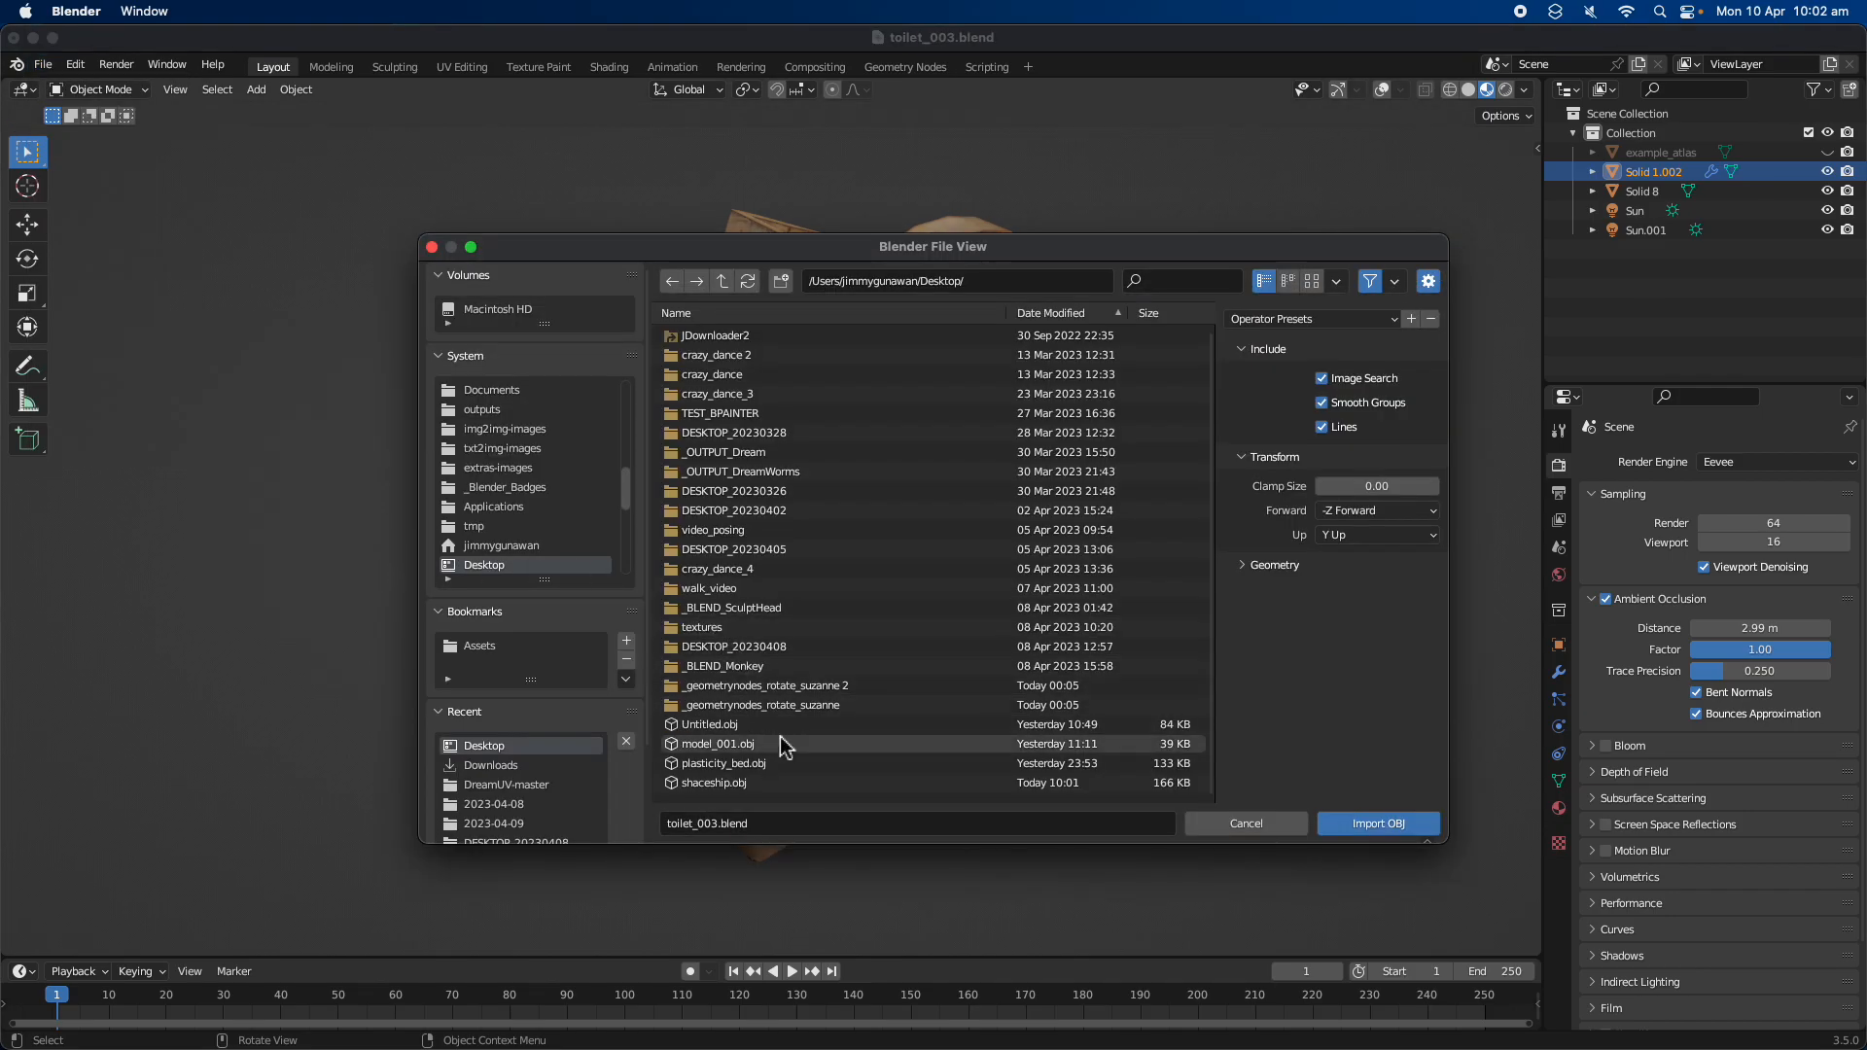
{"action": "double_click", "coordinate": [751, 781]}
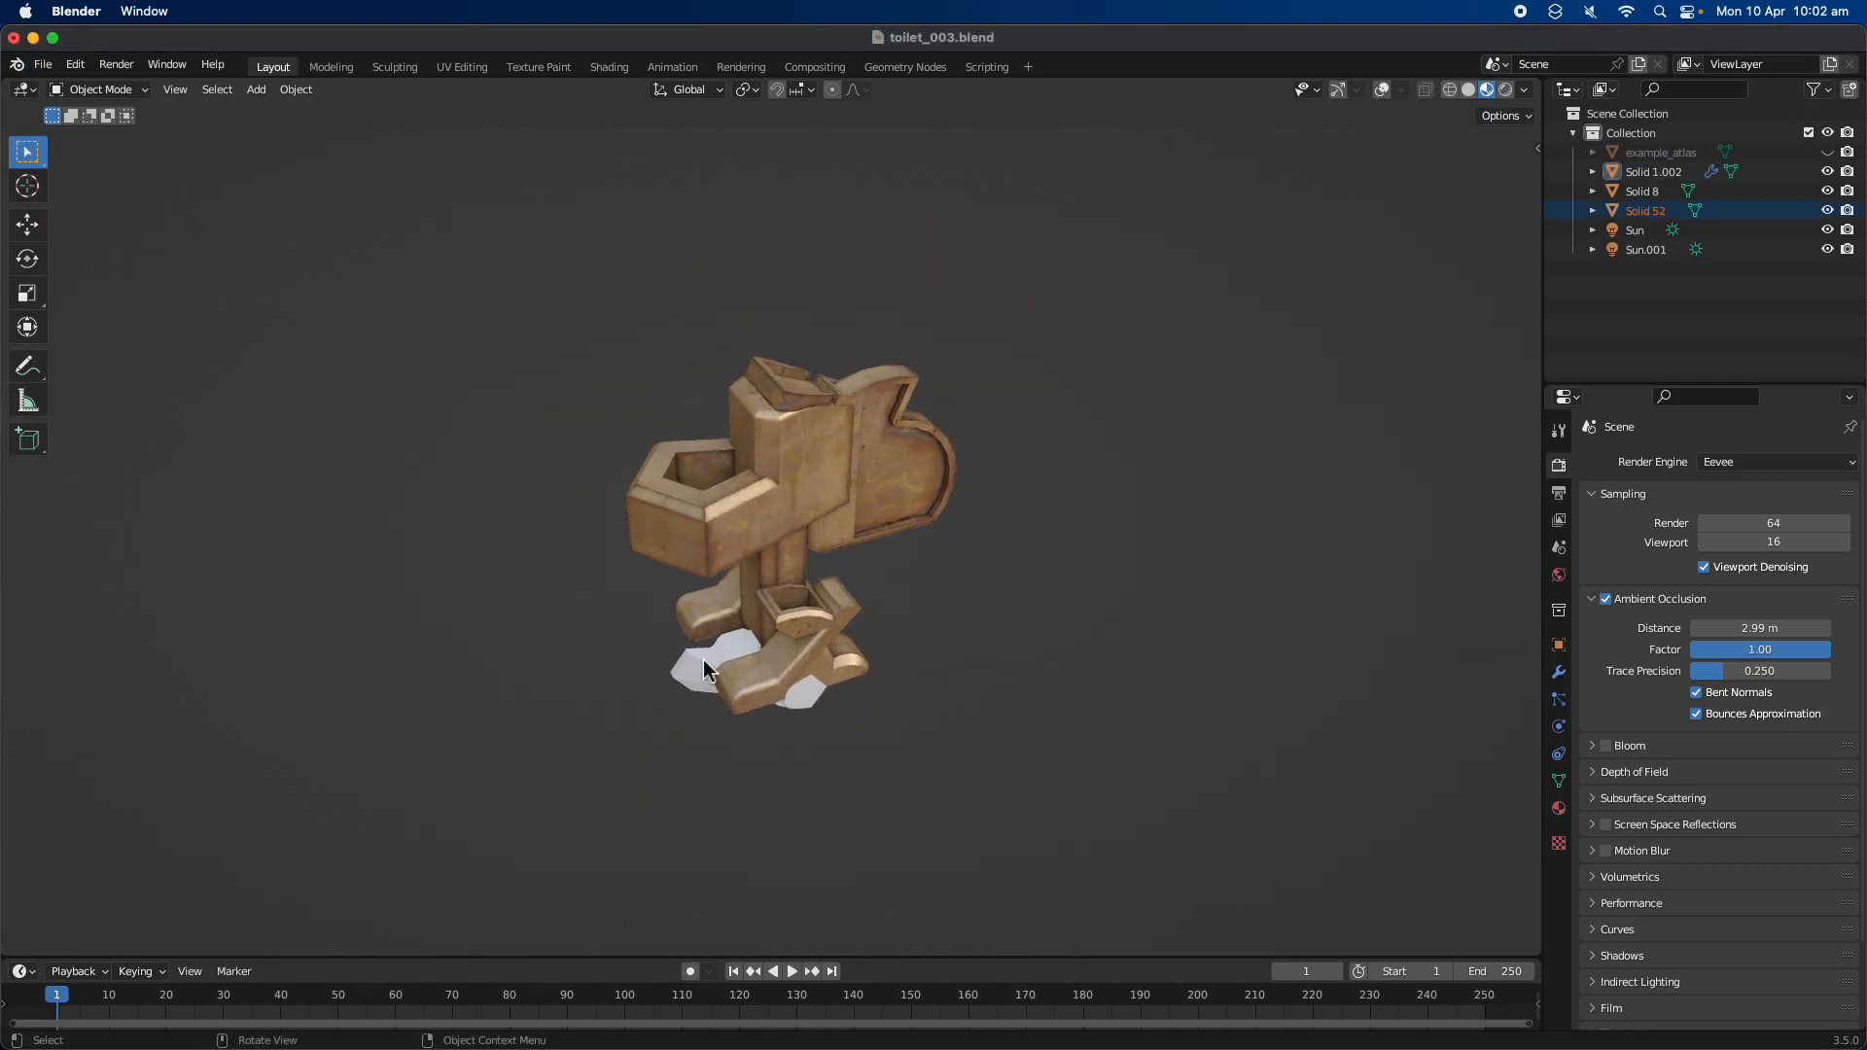
Move the imported white model along X until it is clear of the toilet model, and raise it along Z
{"action": "key", "text": "g"}
{"action": "key", "text": "x"}
{"action": "left_click", "coordinate": [461, 701]}
{"action": "scroll", "coordinate": [607, 687], "scroll_direction": "up", "scroll_amount": 3}
{"action": "key", "text": "g"}
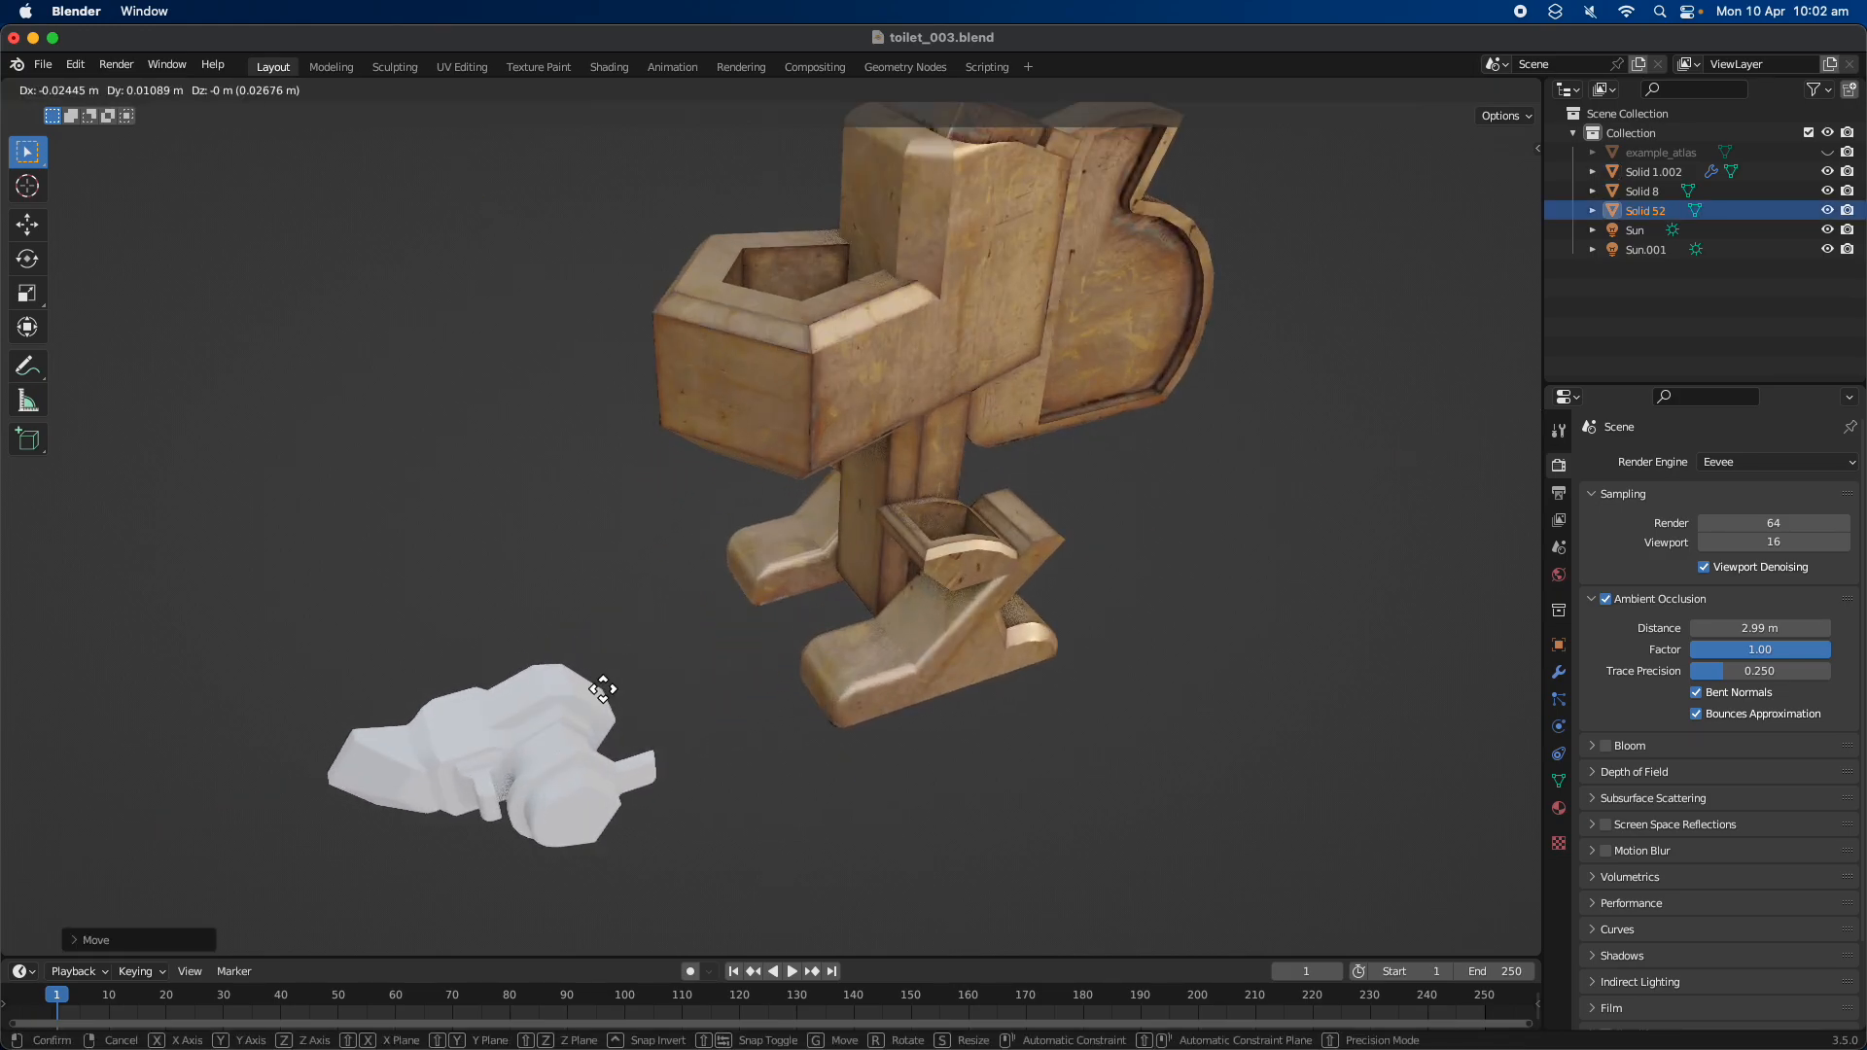
{"action": "key", "text": "z"}
{"action": "left_click", "coordinate": [604, 552]}
{"action": "middle_click_drag", "start_coordinate": [604, 552], "coordinate": [792, 593]}
Turn on the viewport overlays and gizmos, and rotate the imported model 90° about the X axis
{"action": "left_click", "coordinate": [1381, 90]}
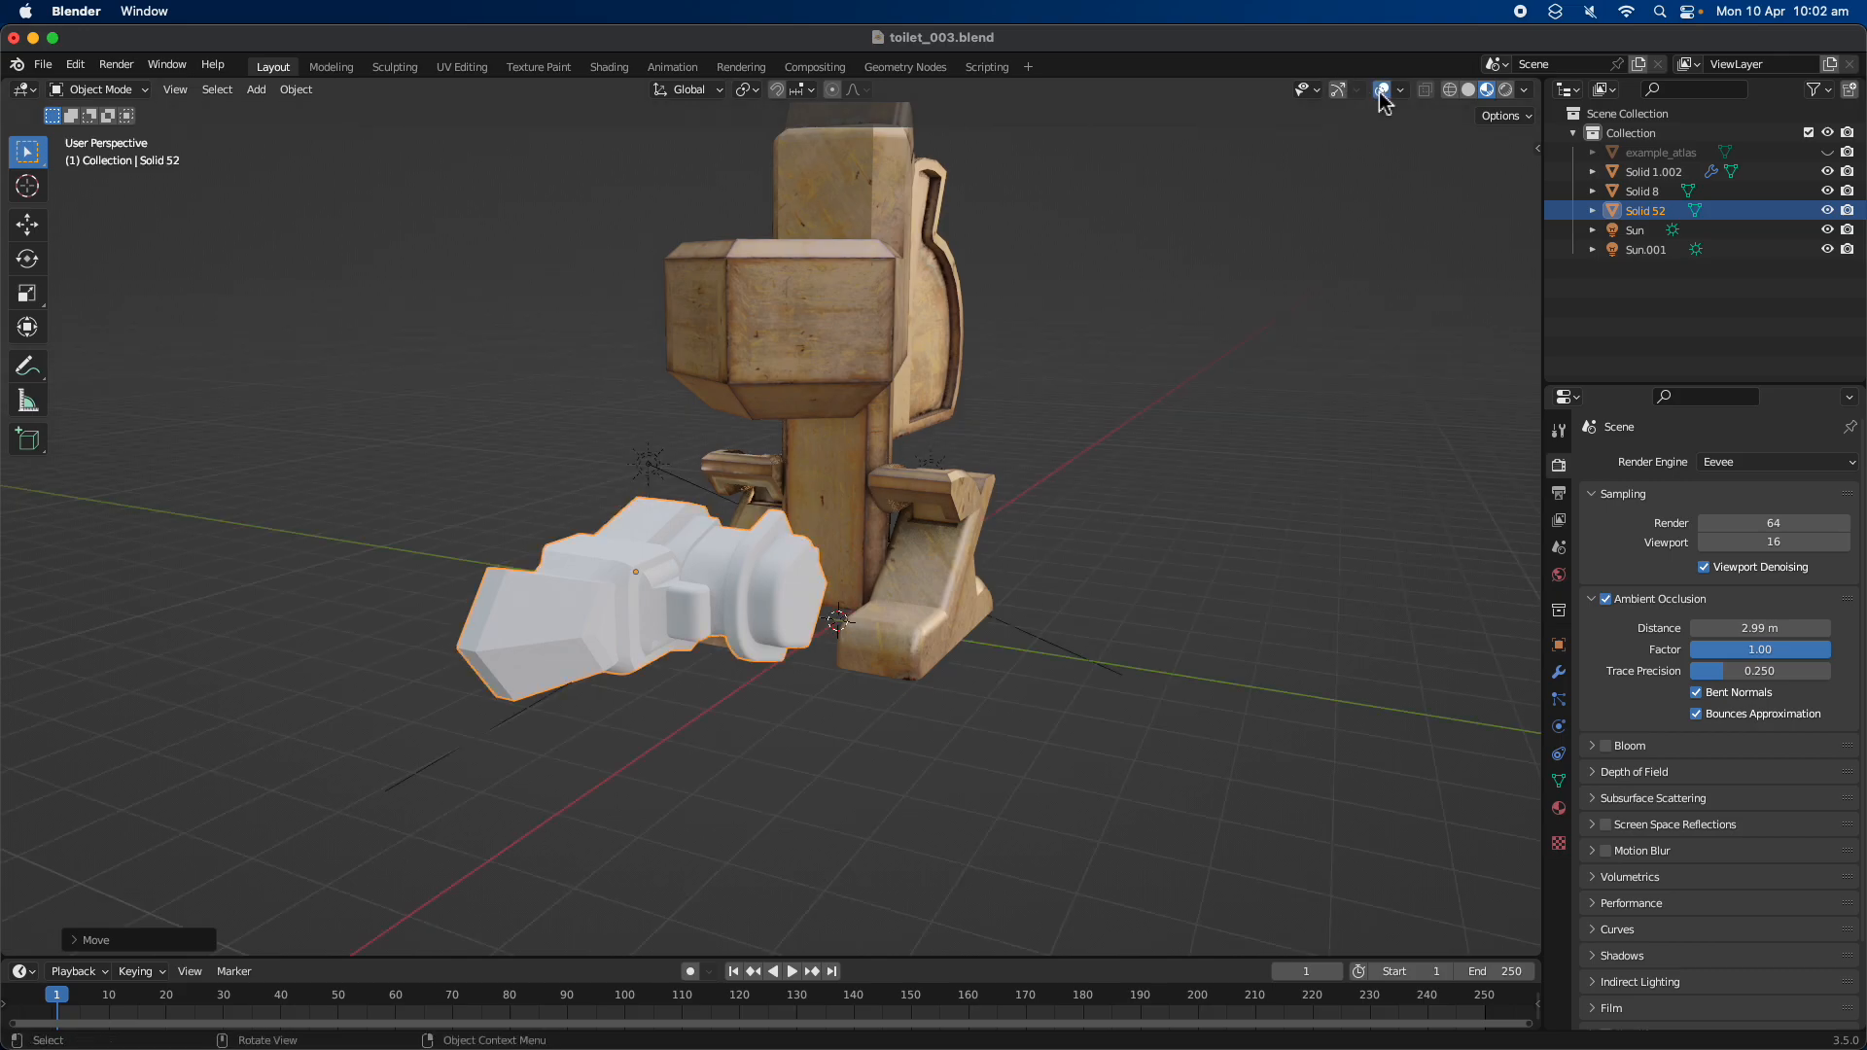
{"action": "left_click", "coordinate": [1338, 89]}
{"action": "middle_click_drag", "start_coordinate": [1089, 418], "coordinate": [844, 611]}
{"action": "type", "text": "r"}
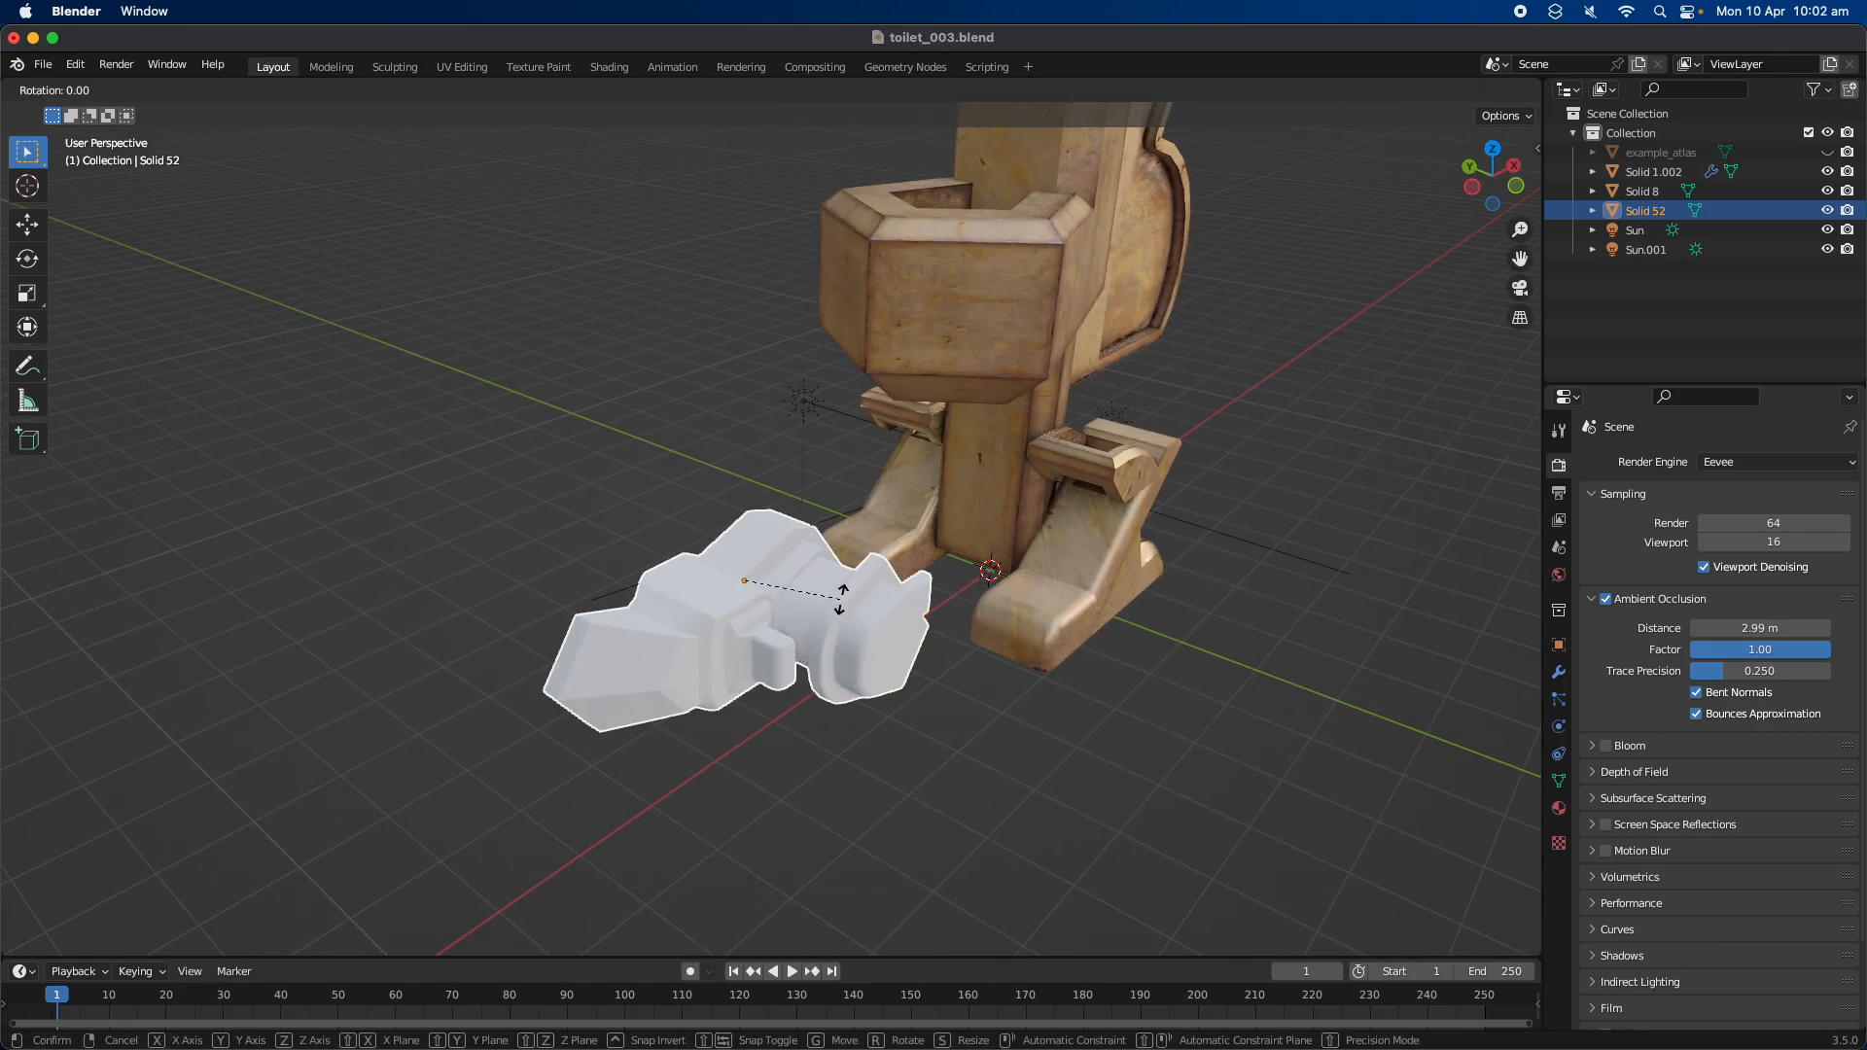
{"action": "type", "text": "x90"}
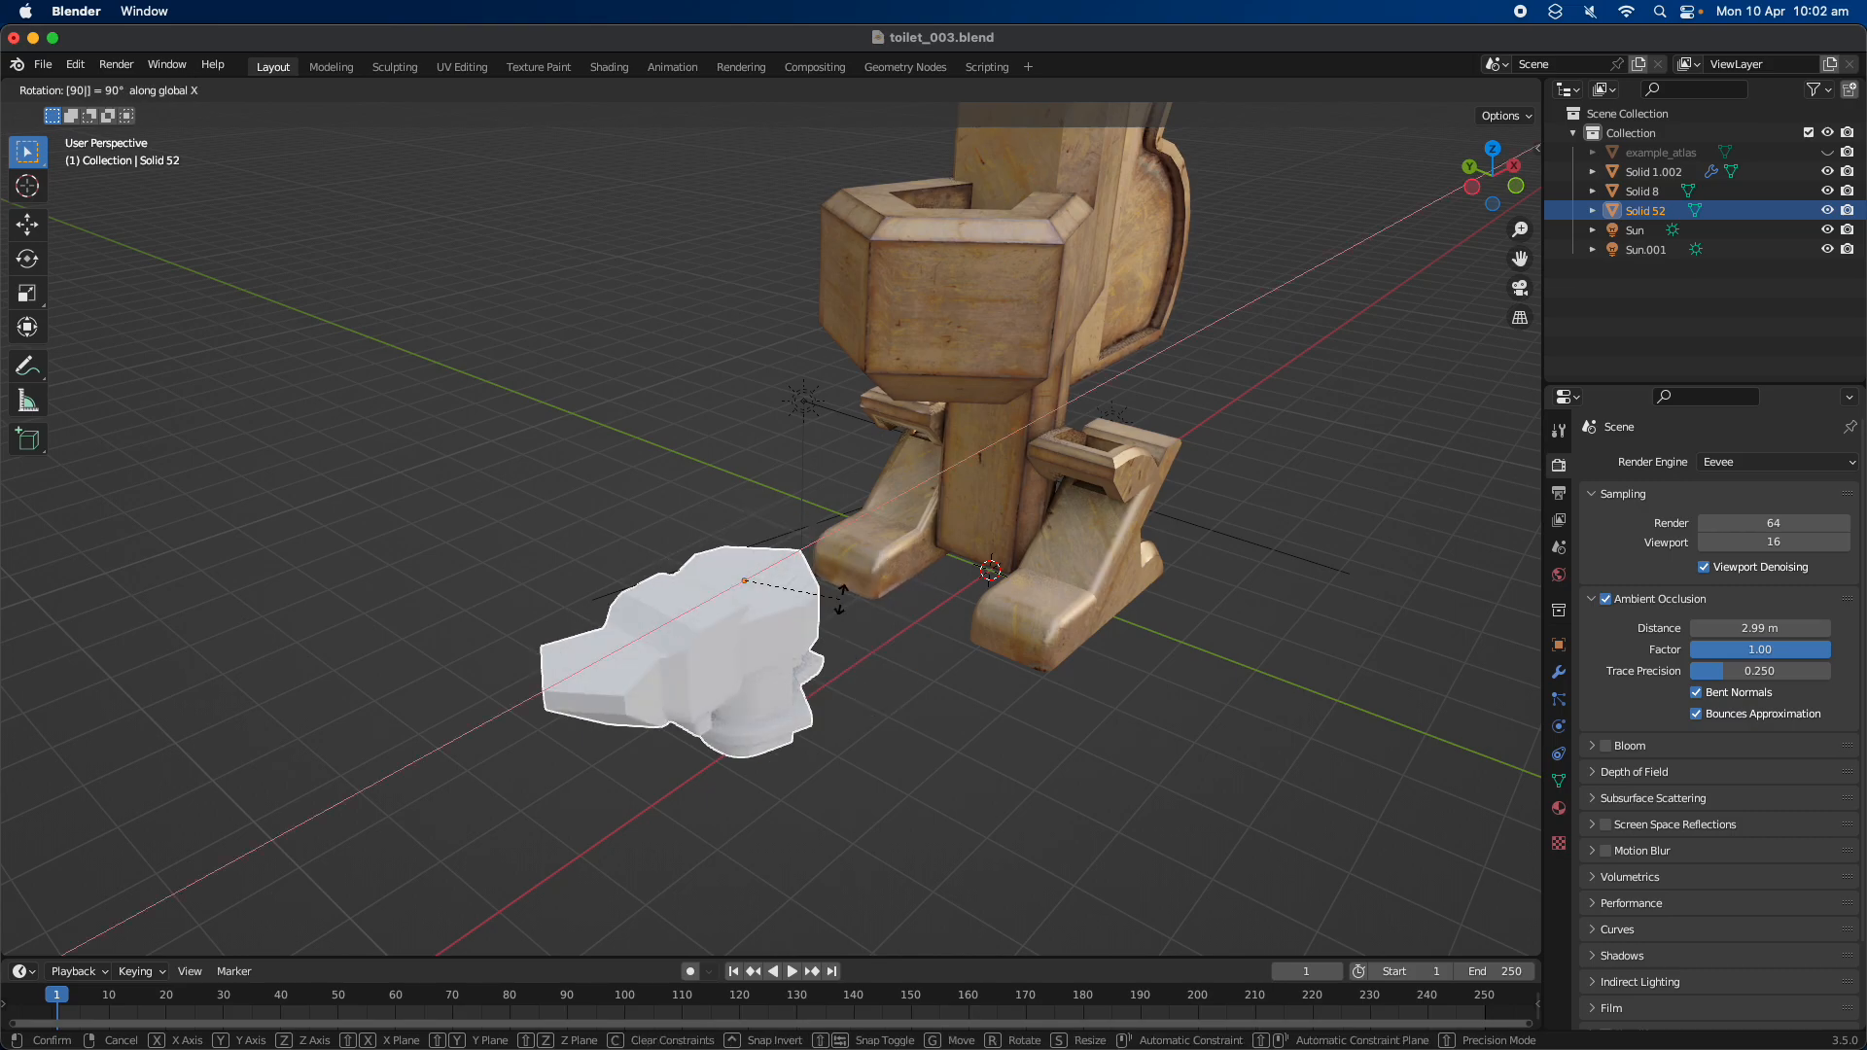
{"action": "key", "text": "Return"}
{"action": "middle_click_drag", "start_coordinate": [840, 598], "coordinate": [729, 540]}
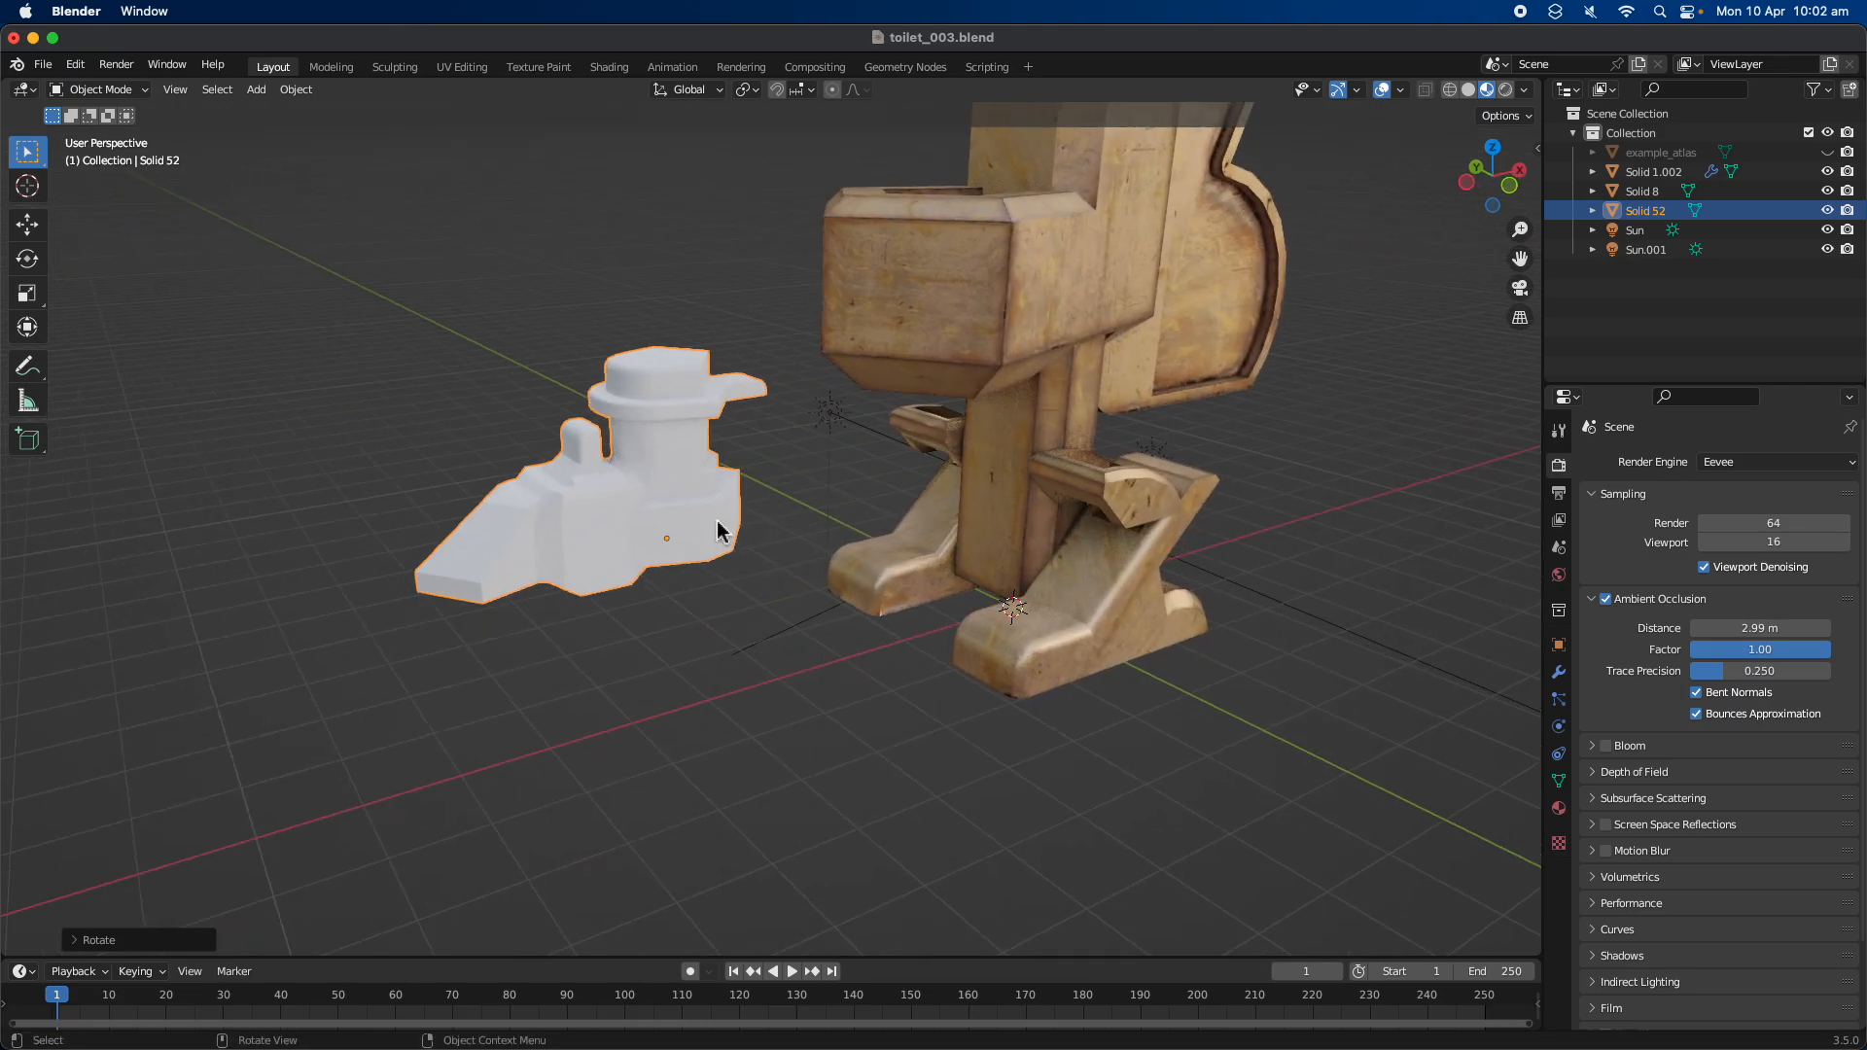
Scale the imported model up beside the toilet model and leave it as the selected object
{"action": "key", "text": "s"}
{"action": "left_click", "coordinate": [892, 665]}
{"action": "middle_click_drag", "start_coordinate": [875, 666], "coordinate": [895, 420]}
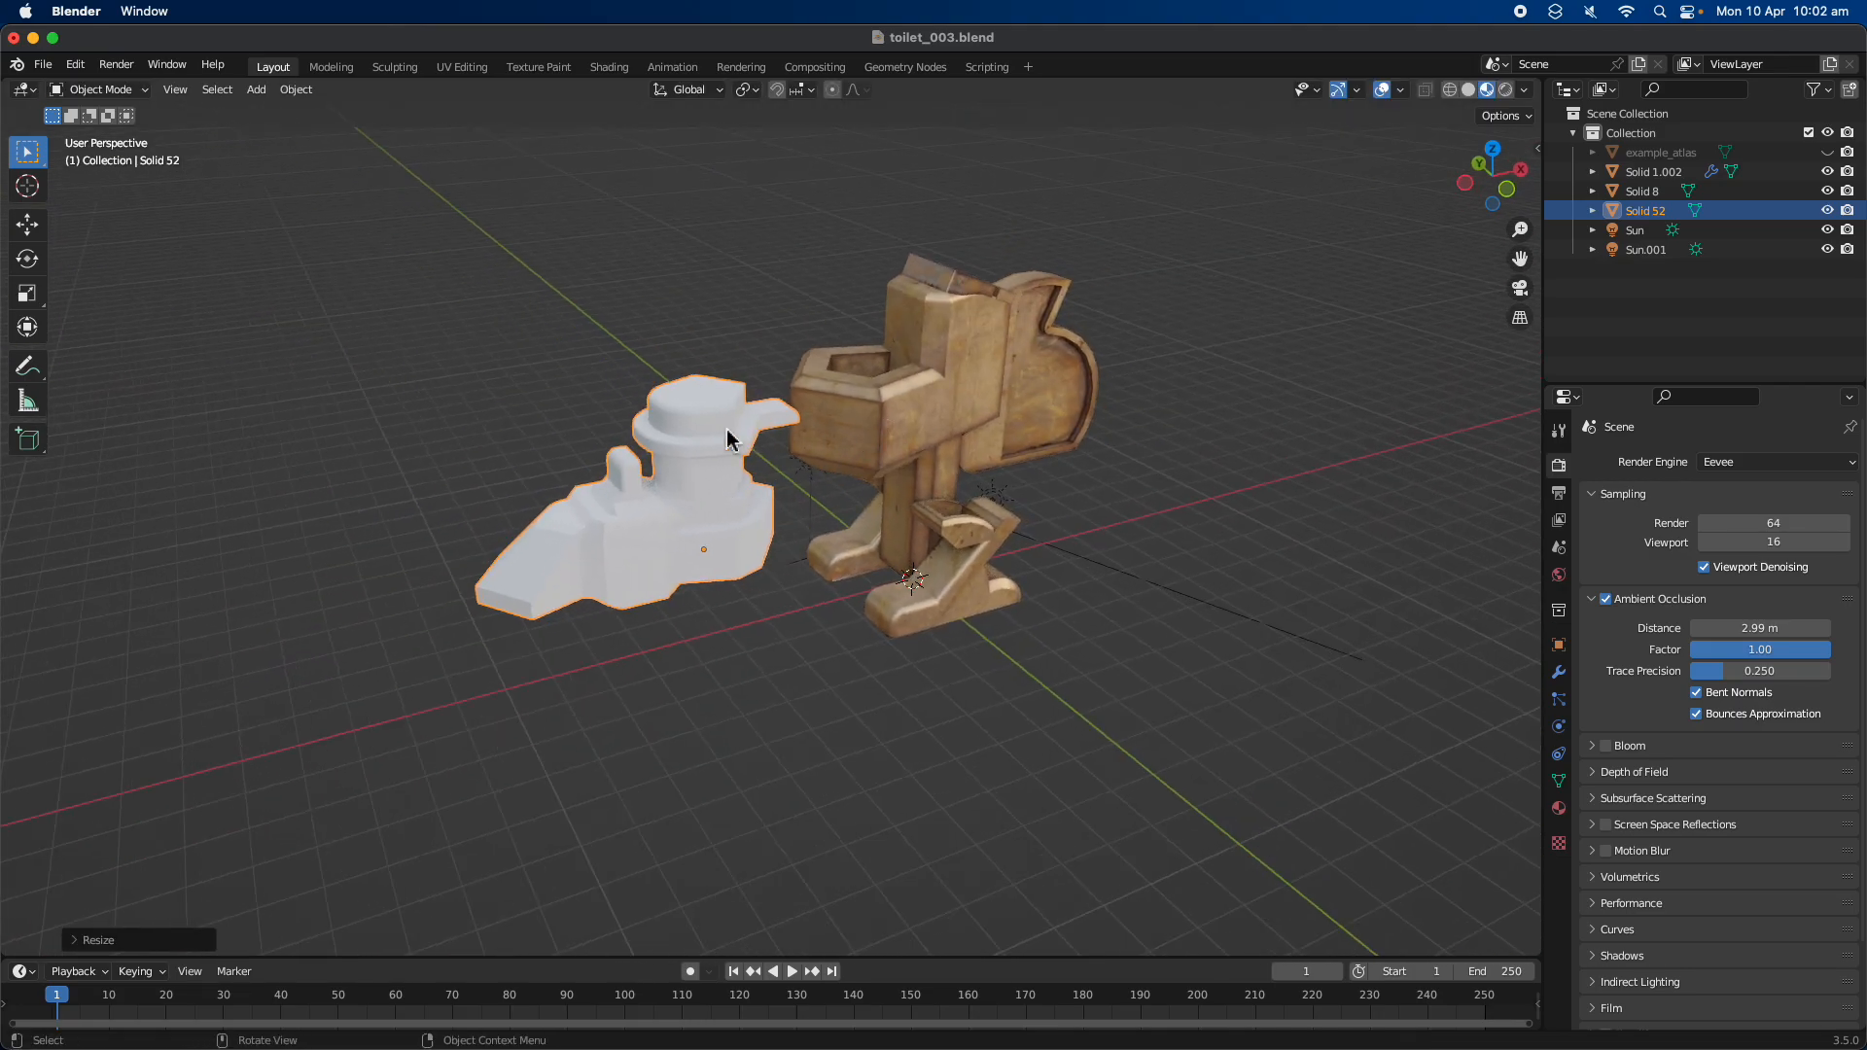
{"action": "left_click", "coordinate": [846, 430]}
{"action": "scroll", "coordinate": [844, 424], "scroll_direction": "up", "scroll_amount": 4}
{"action": "left_click", "coordinate": [698, 428]}
{"action": "scroll", "coordinate": [696, 430], "scroll_direction": "down", "scroll_amount": 3}
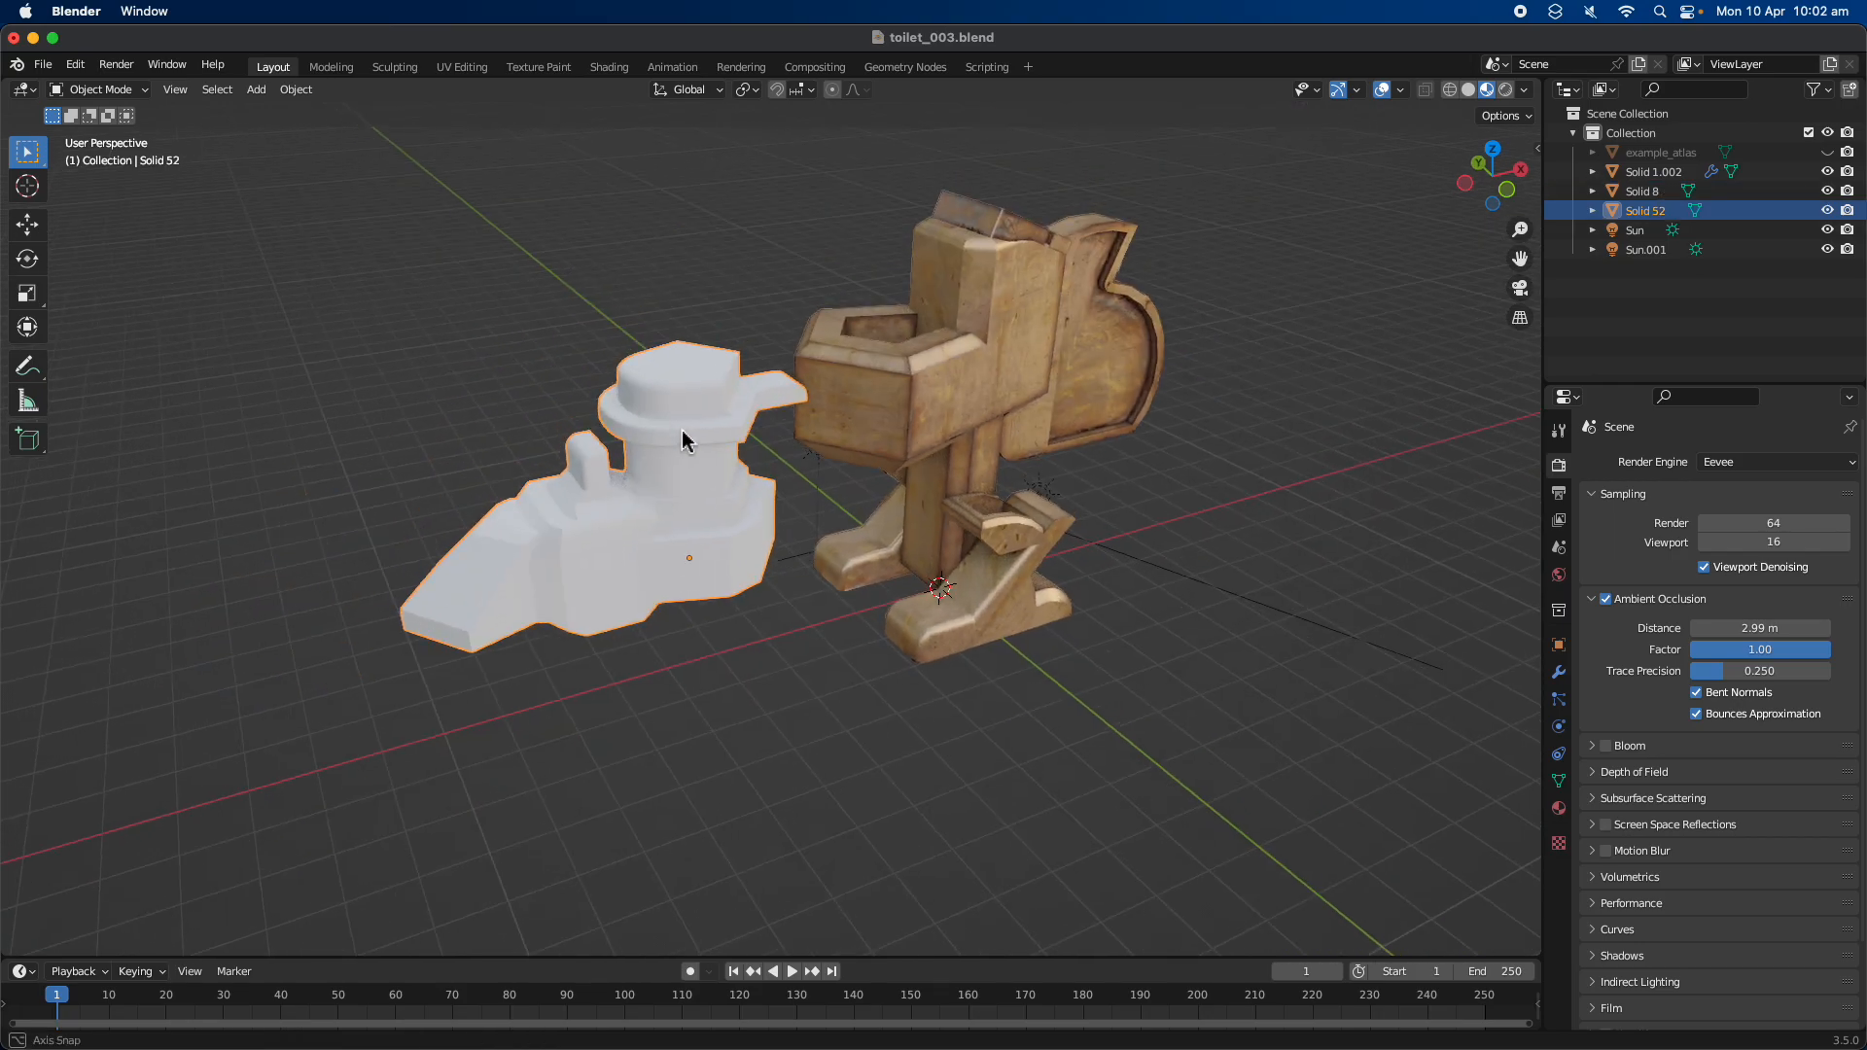
Set Material.001 as the hotspot material in the DreamUV HotSpot tool
{"action": "left_click", "coordinate": [1543, 152]}
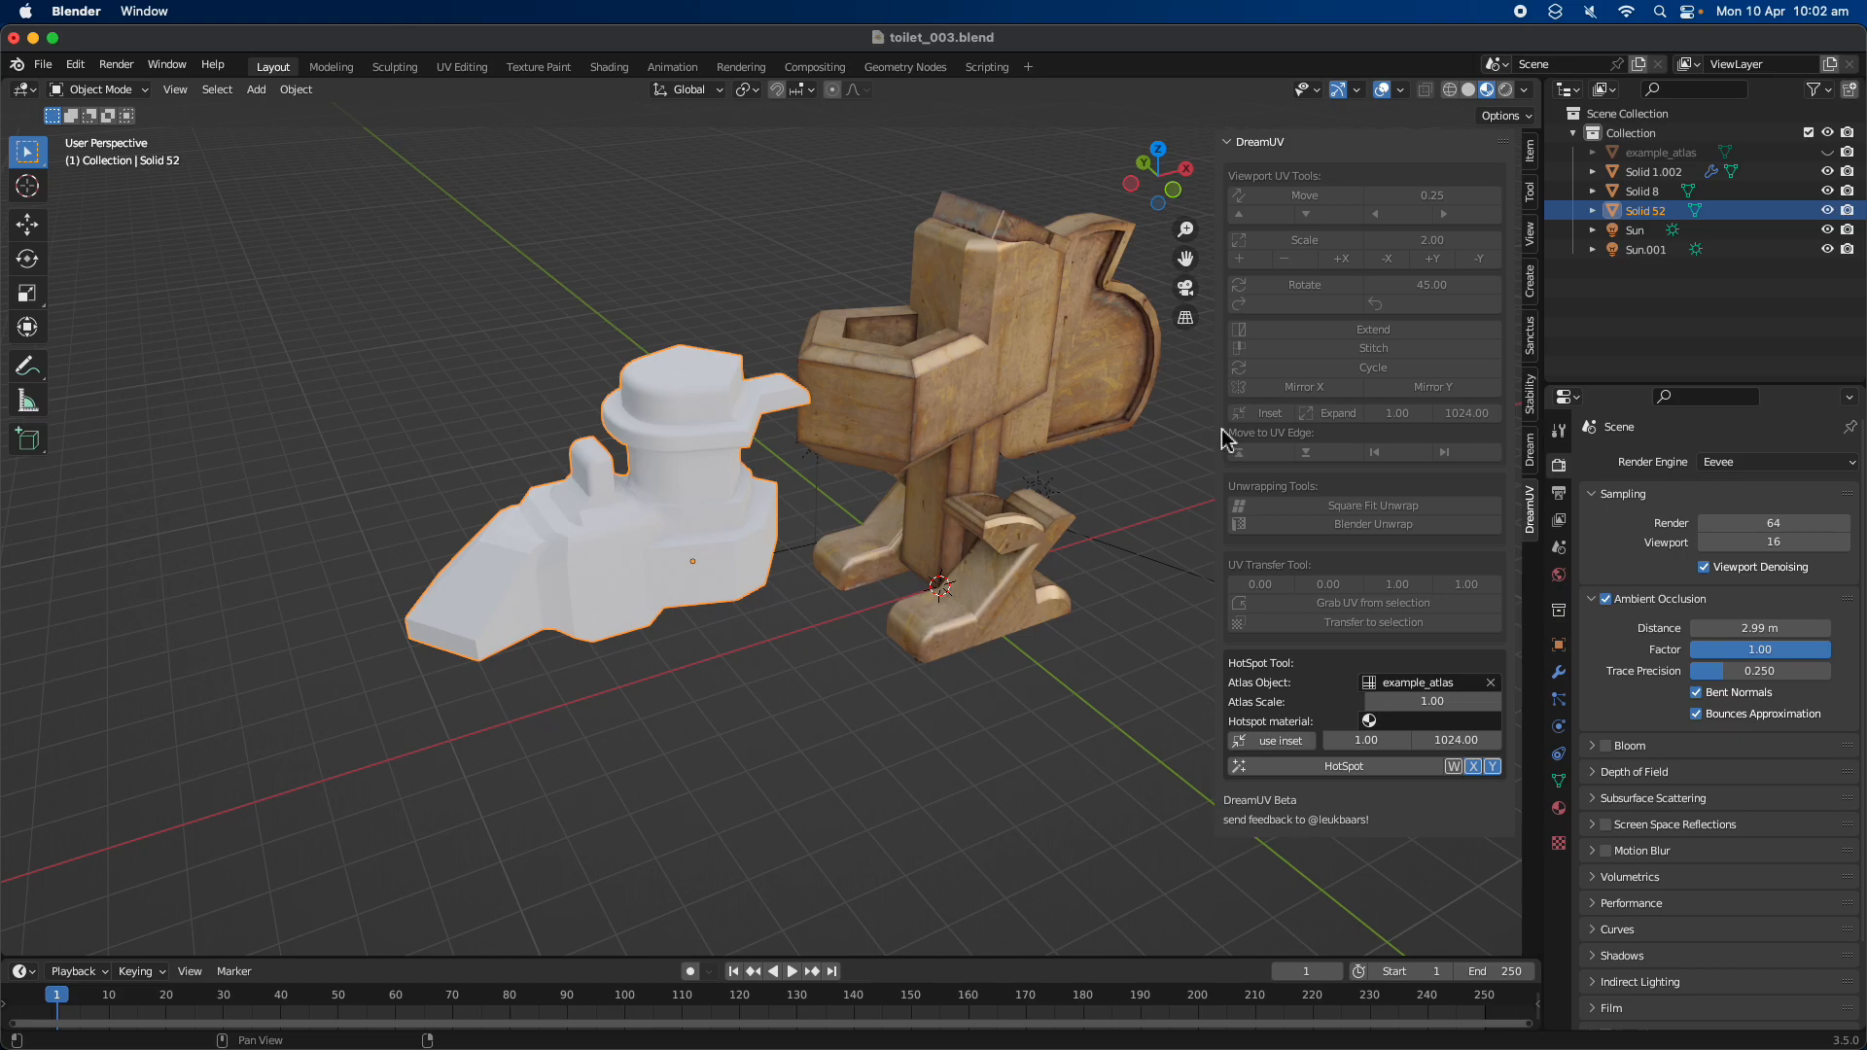
{"action": "middle_click_drag", "start_coordinate": [820, 508], "coordinate": [700, 540]}
{"action": "scroll", "coordinate": [771, 550], "scroll_direction": "up", "scroll_amount": 3}
{"action": "scroll", "coordinate": [731, 548], "scroll_direction": "down", "scroll_amount": 3}
{"action": "scroll", "coordinate": [838, 578], "scroll_direction": "up", "scroll_amount": 3}
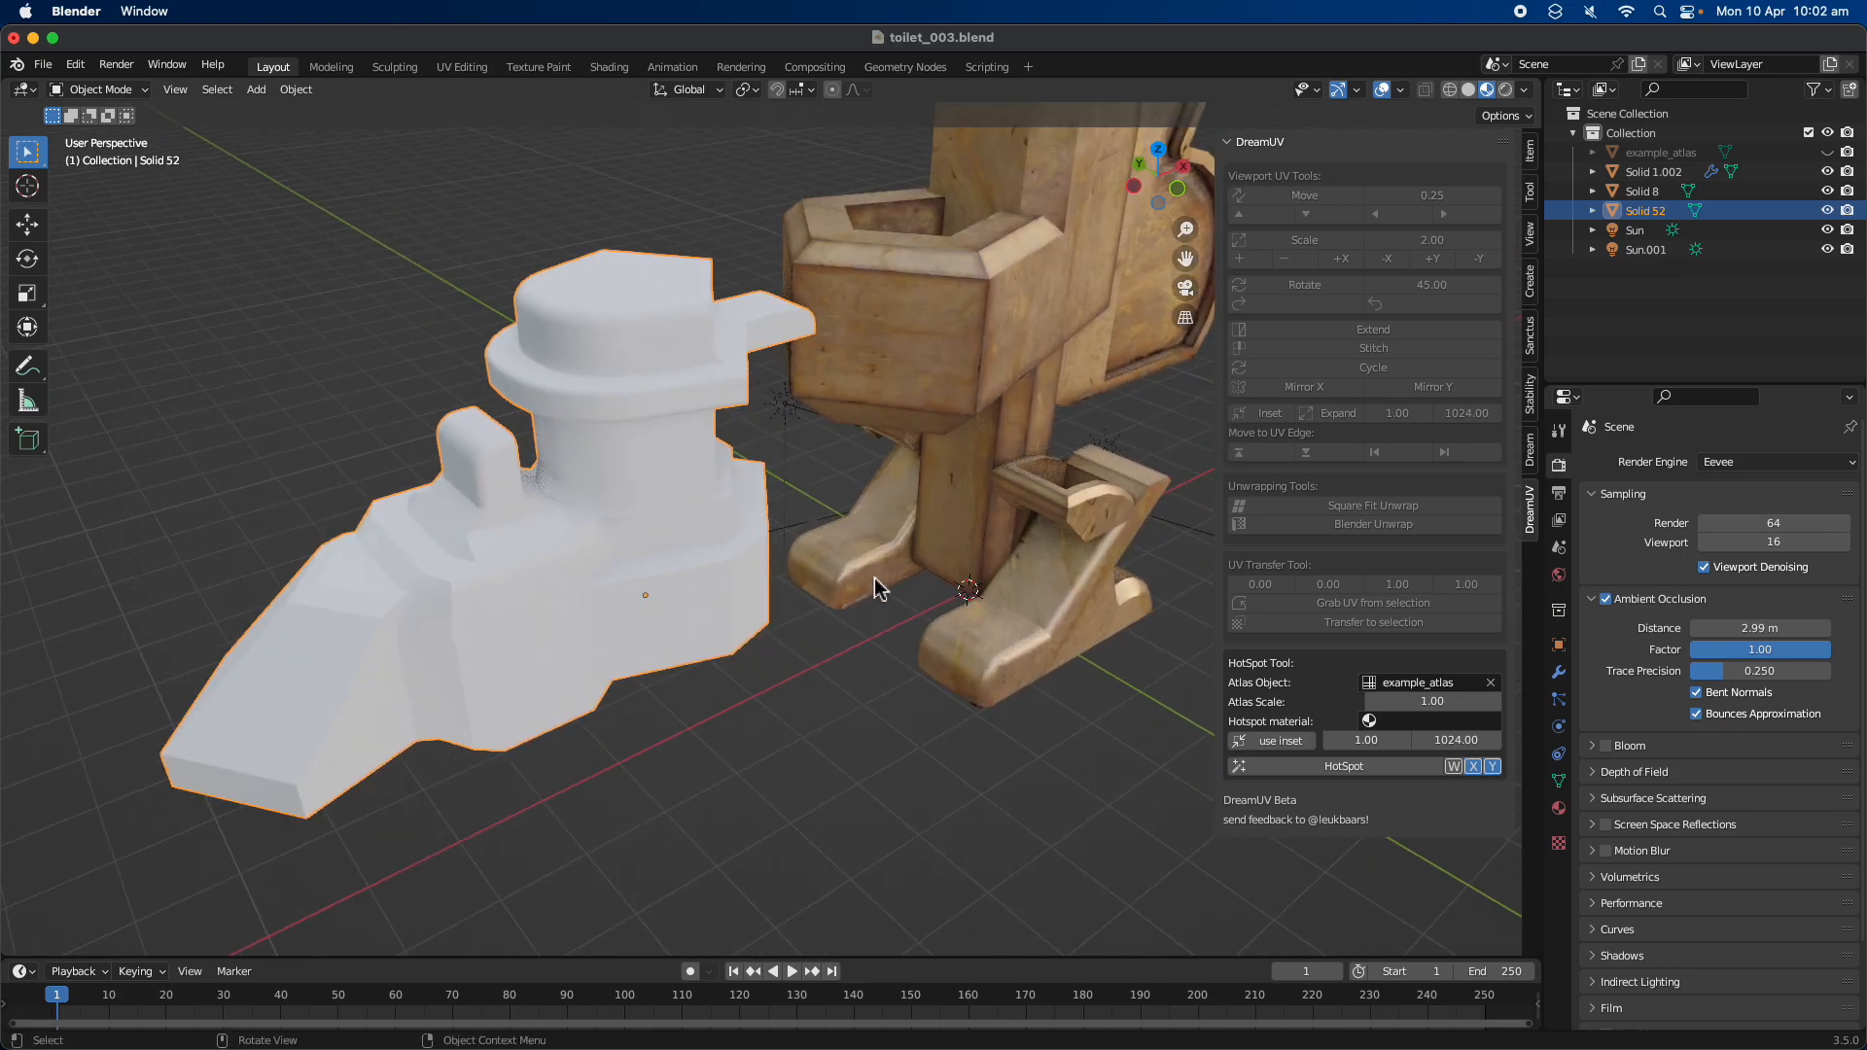
{"action": "left_click", "coordinate": [1369, 722]}
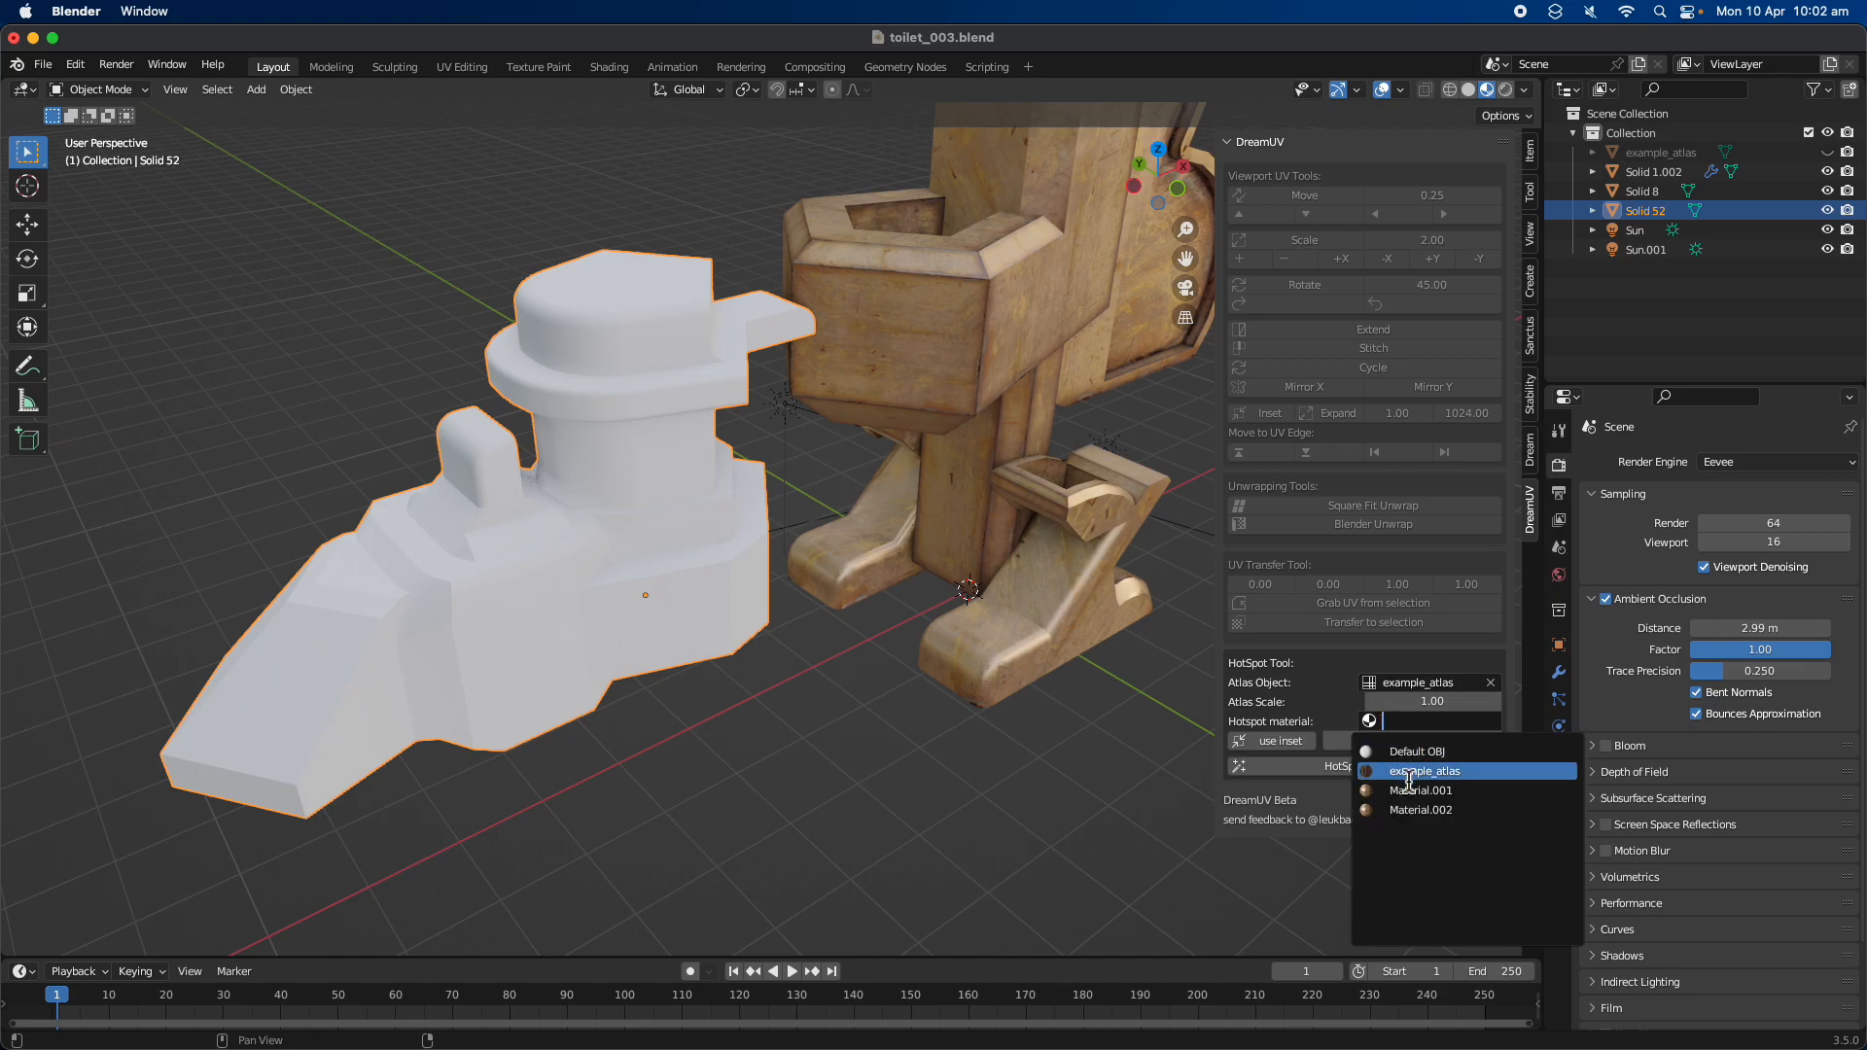
{"action": "left_click", "coordinate": [1409, 792]}
Apply the DreamUV HotSpot texturing to all faces of the imported model in Edit Mode
{"action": "scroll", "coordinate": [1033, 669], "scroll_direction": "down", "scroll_amount": 3}
{"action": "middle_click_drag", "start_coordinate": [1033, 668], "coordinate": [751, 620]}
{"action": "left_click", "coordinate": [1297, 767]}
{"action": "scroll", "coordinate": [708, 614], "scroll_direction": "up", "scroll_amount": 3}
{"action": "key", "text": "Tab"}
{"action": "key", "text": "Tab"}
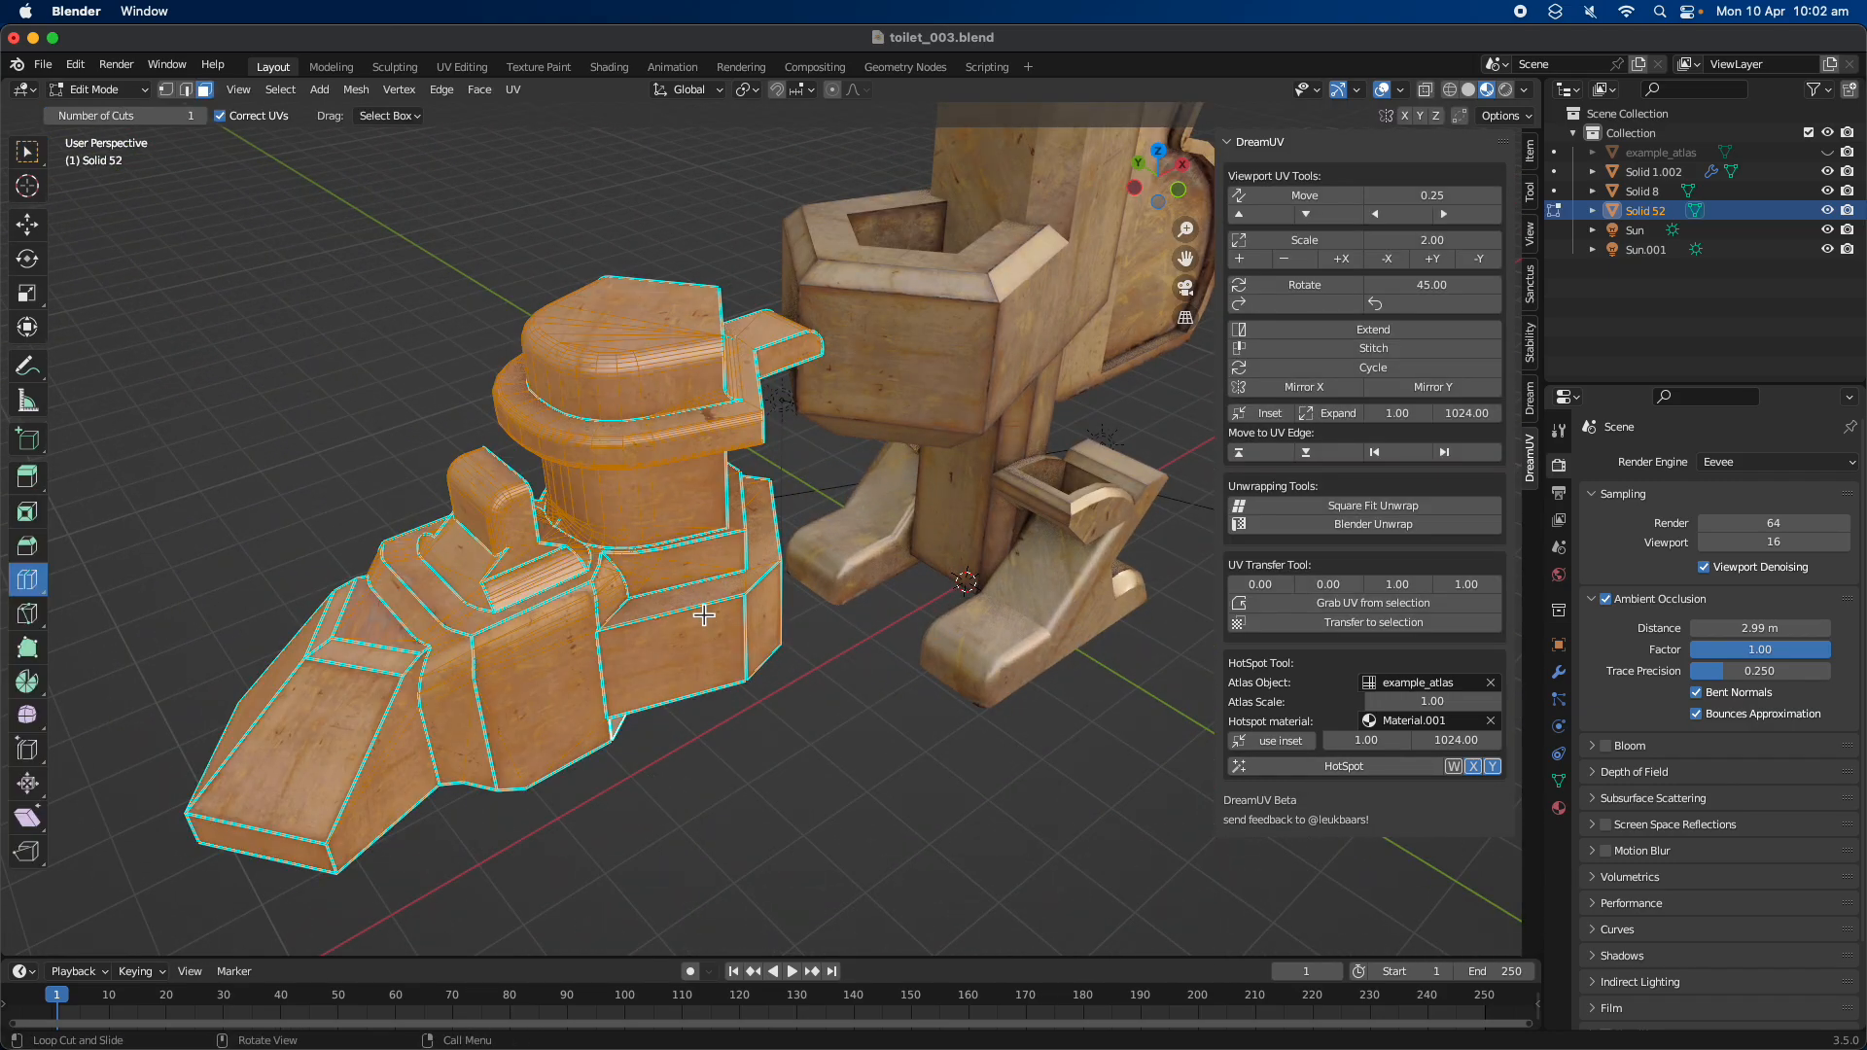
Return to Object Mode, split the 3D viewport in two, and turn the new area into a UV Editor
{"action": "middle_click_drag", "start_coordinate": [809, 523], "coordinate": [833, 529]}
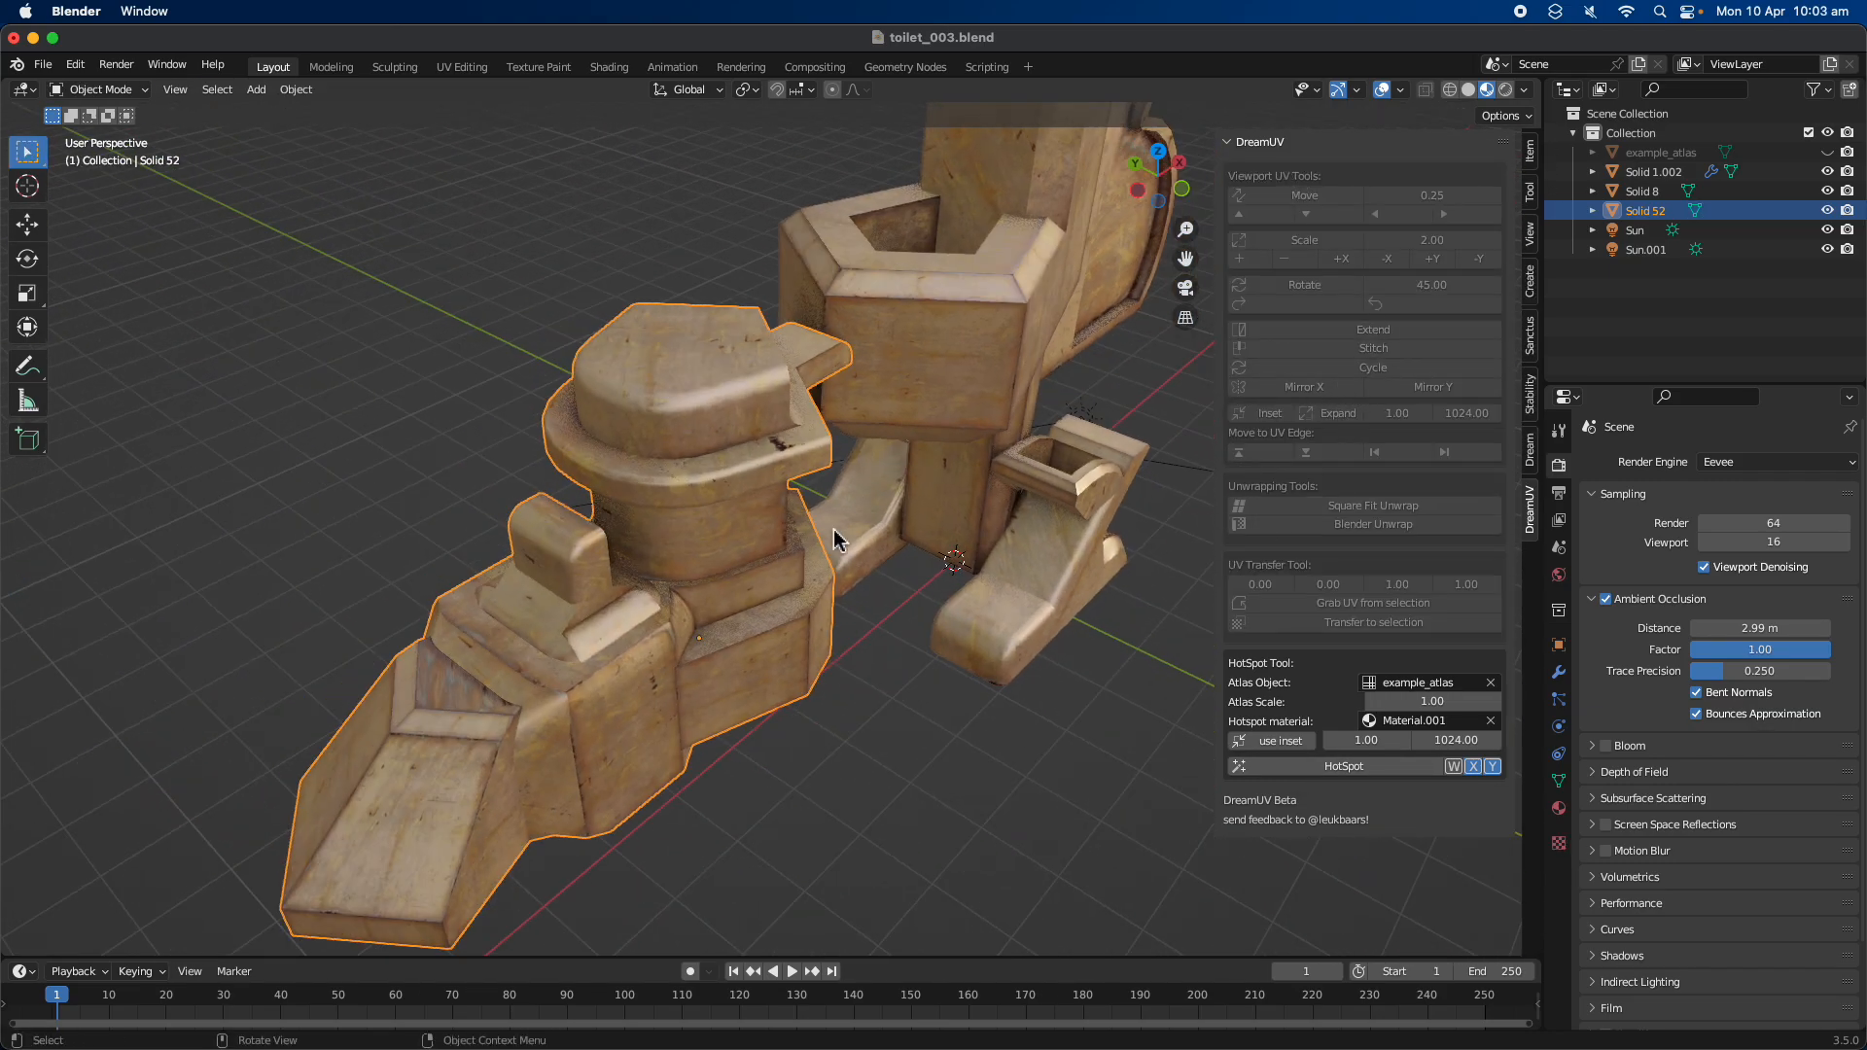
{"action": "scroll", "coordinate": [832, 529], "scroll_direction": "down", "scroll_amount": 2}
{"action": "left_click_drag", "start_coordinate": [1475, 109], "coordinate": [957, 127]}
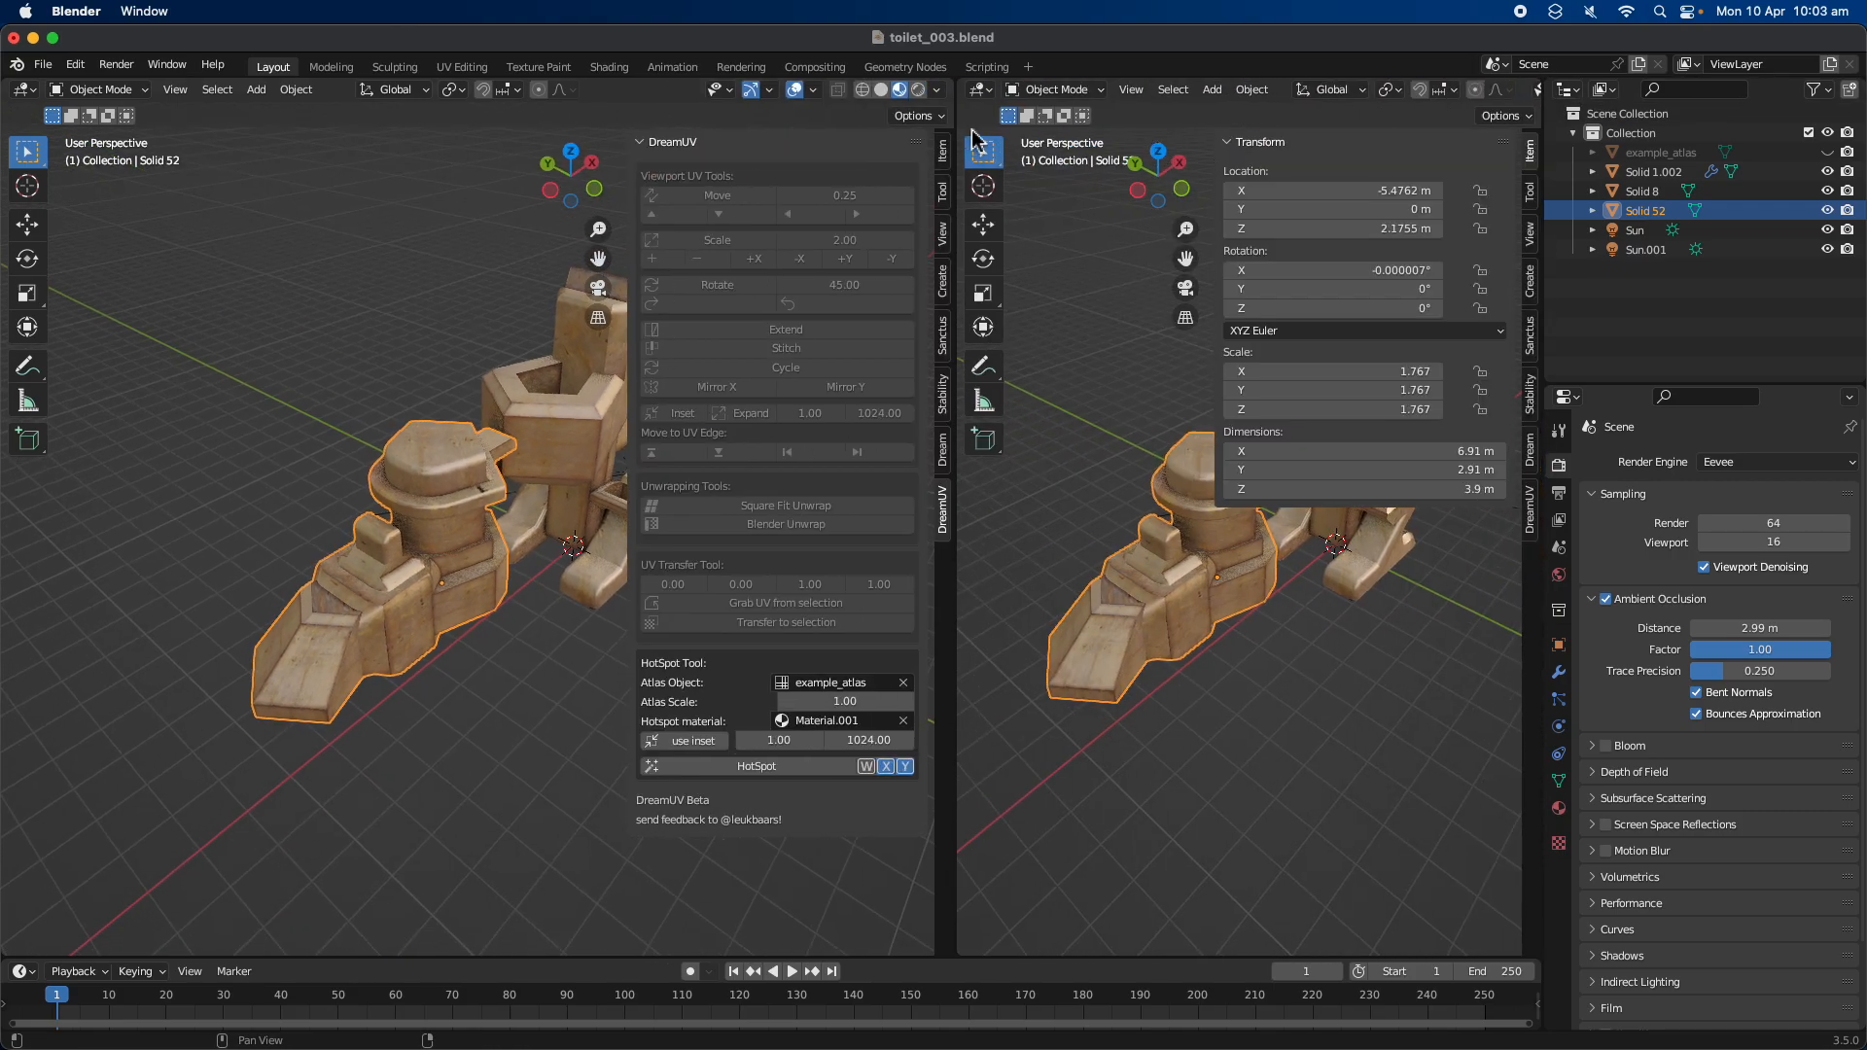
{"action": "left_click", "coordinate": [978, 90]}
{"action": "left_click", "coordinate": [1007, 156]}
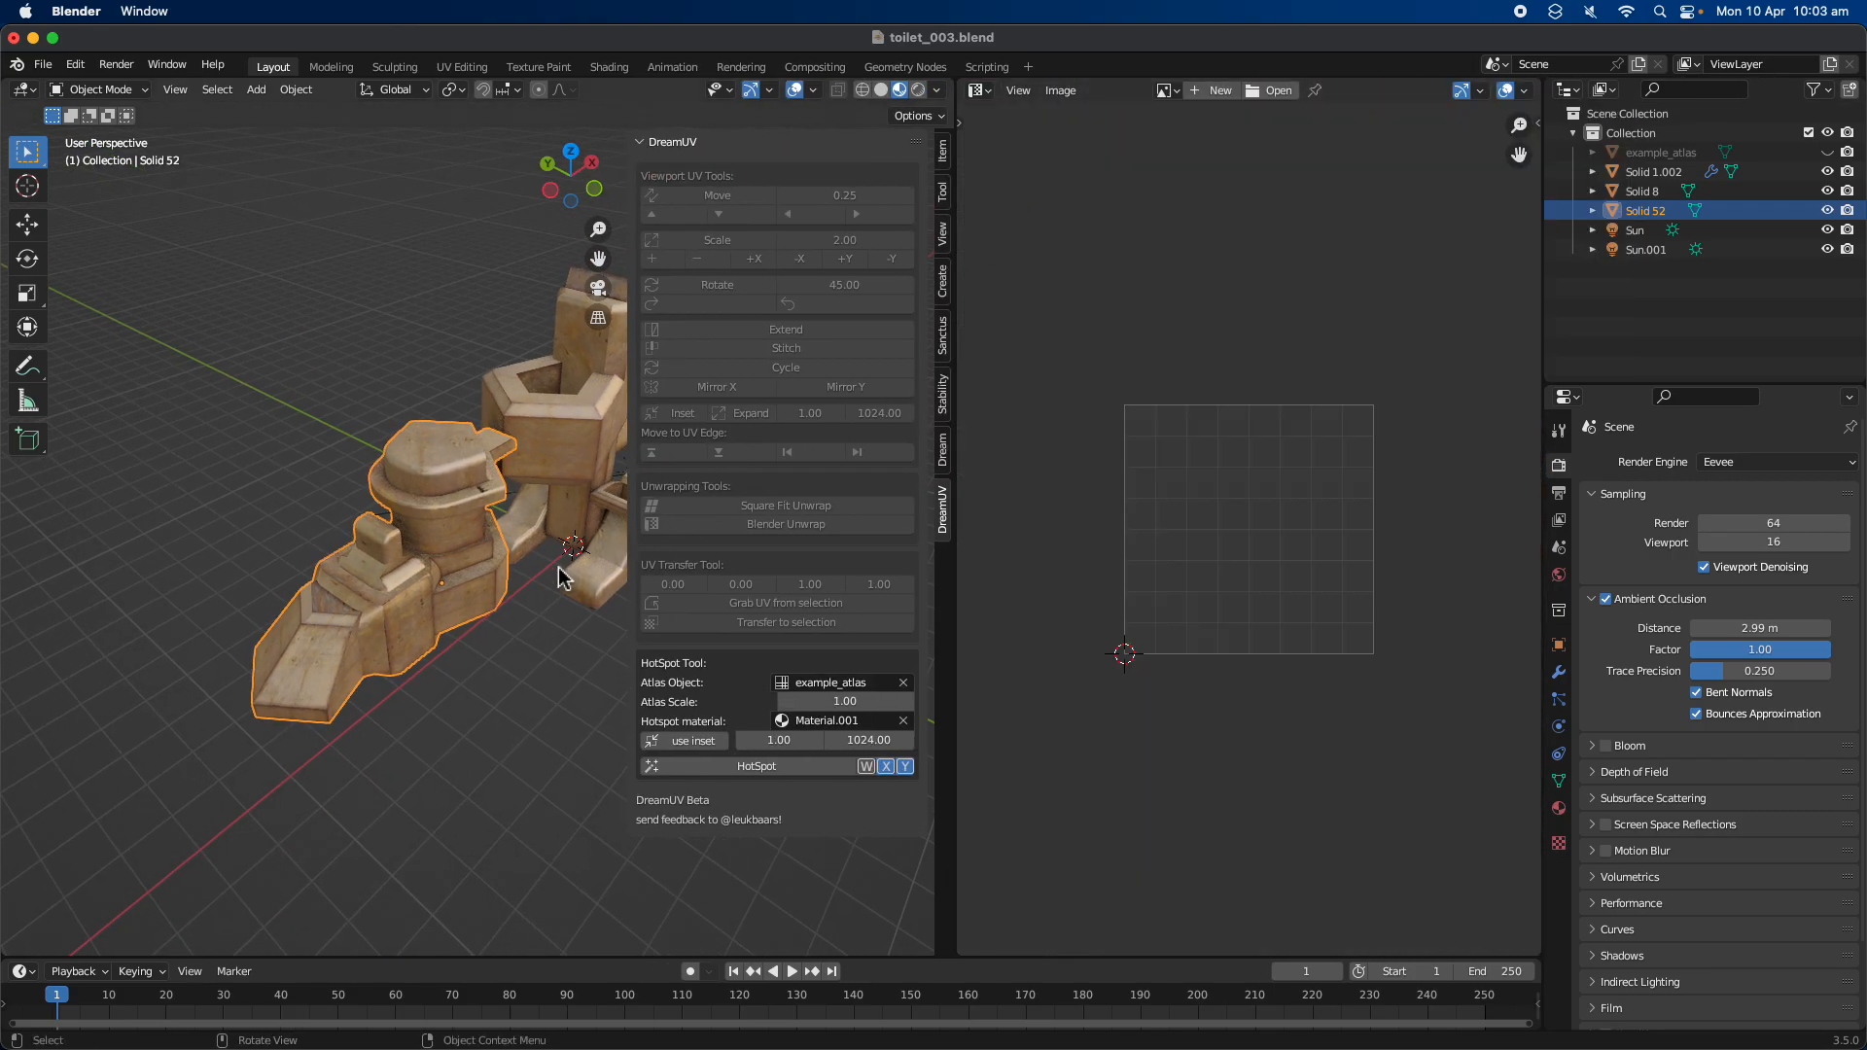
Examine how the model's UV islands lie on the atlas texture in Edit Mode
{"action": "key", "text": "Tab"}
{"action": "scroll", "coordinate": [1209, 533], "scroll_direction": "down", "scroll_amount": 5}
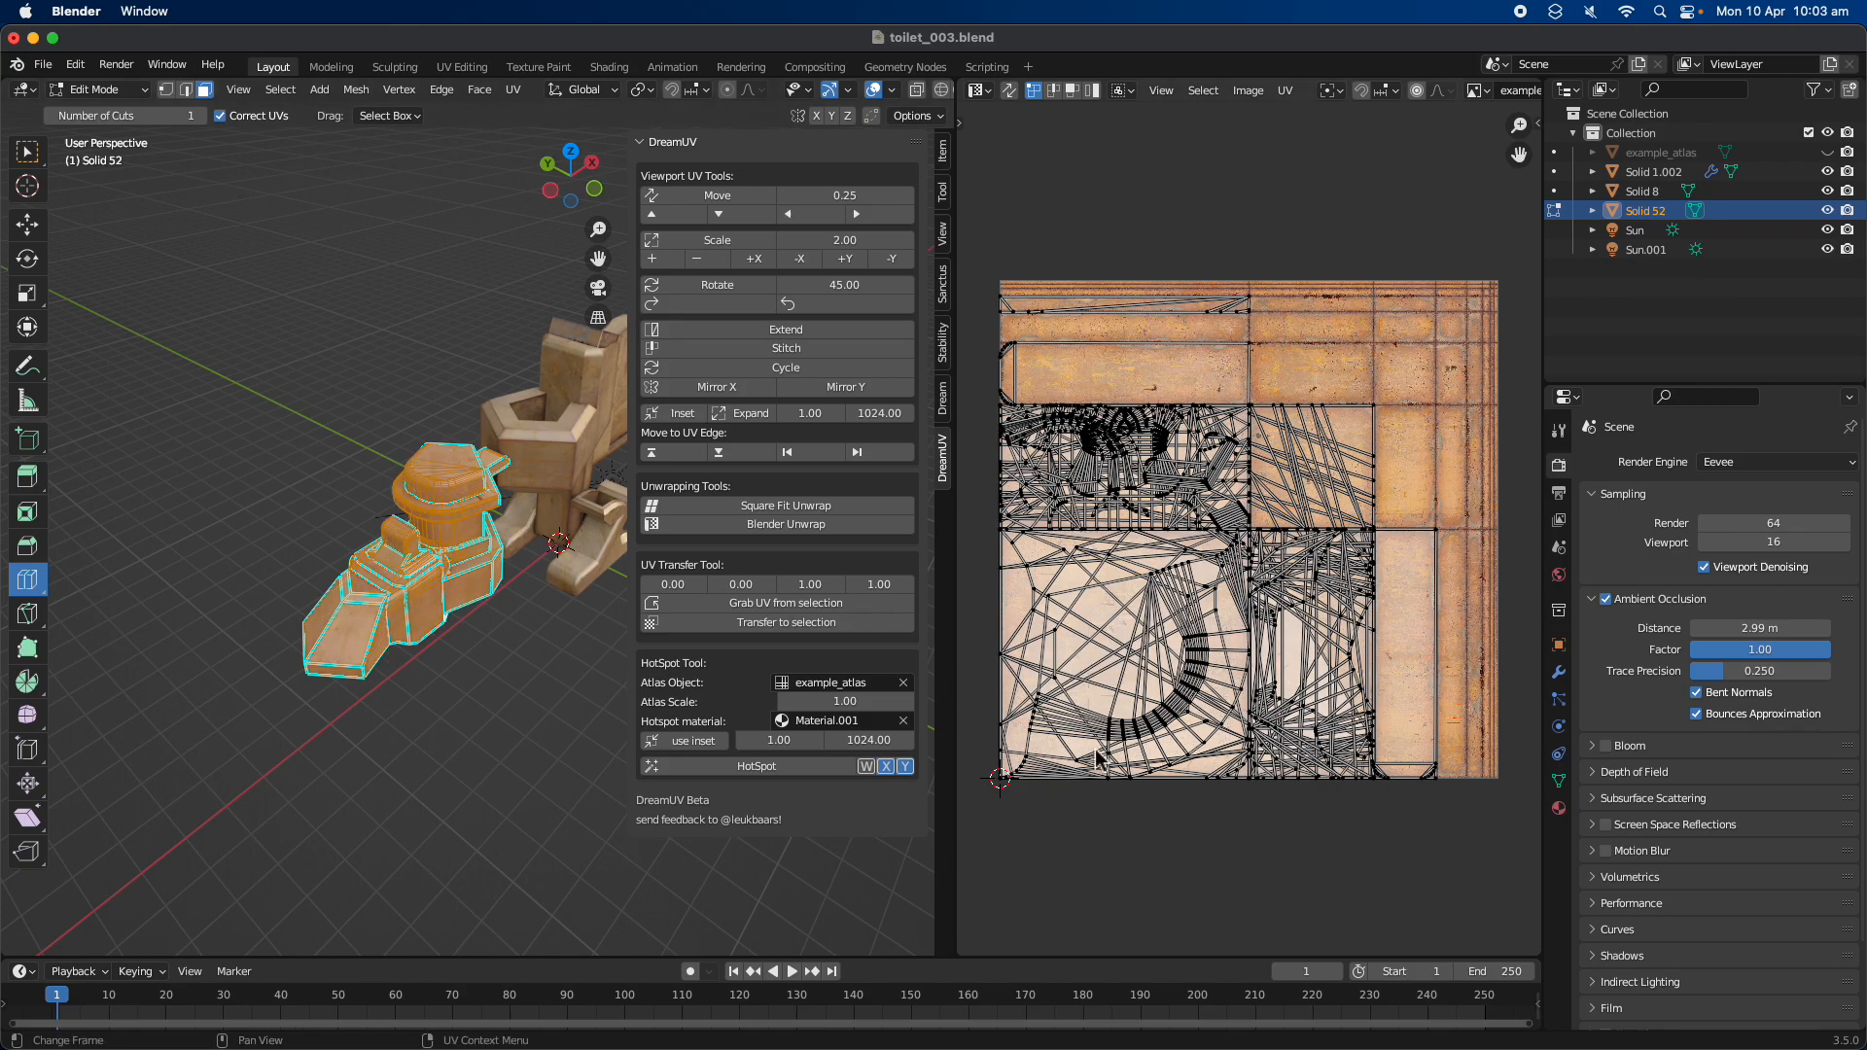
{"action": "scroll", "coordinate": [1277, 603], "scroll_direction": "up", "scroll_amount": 1}
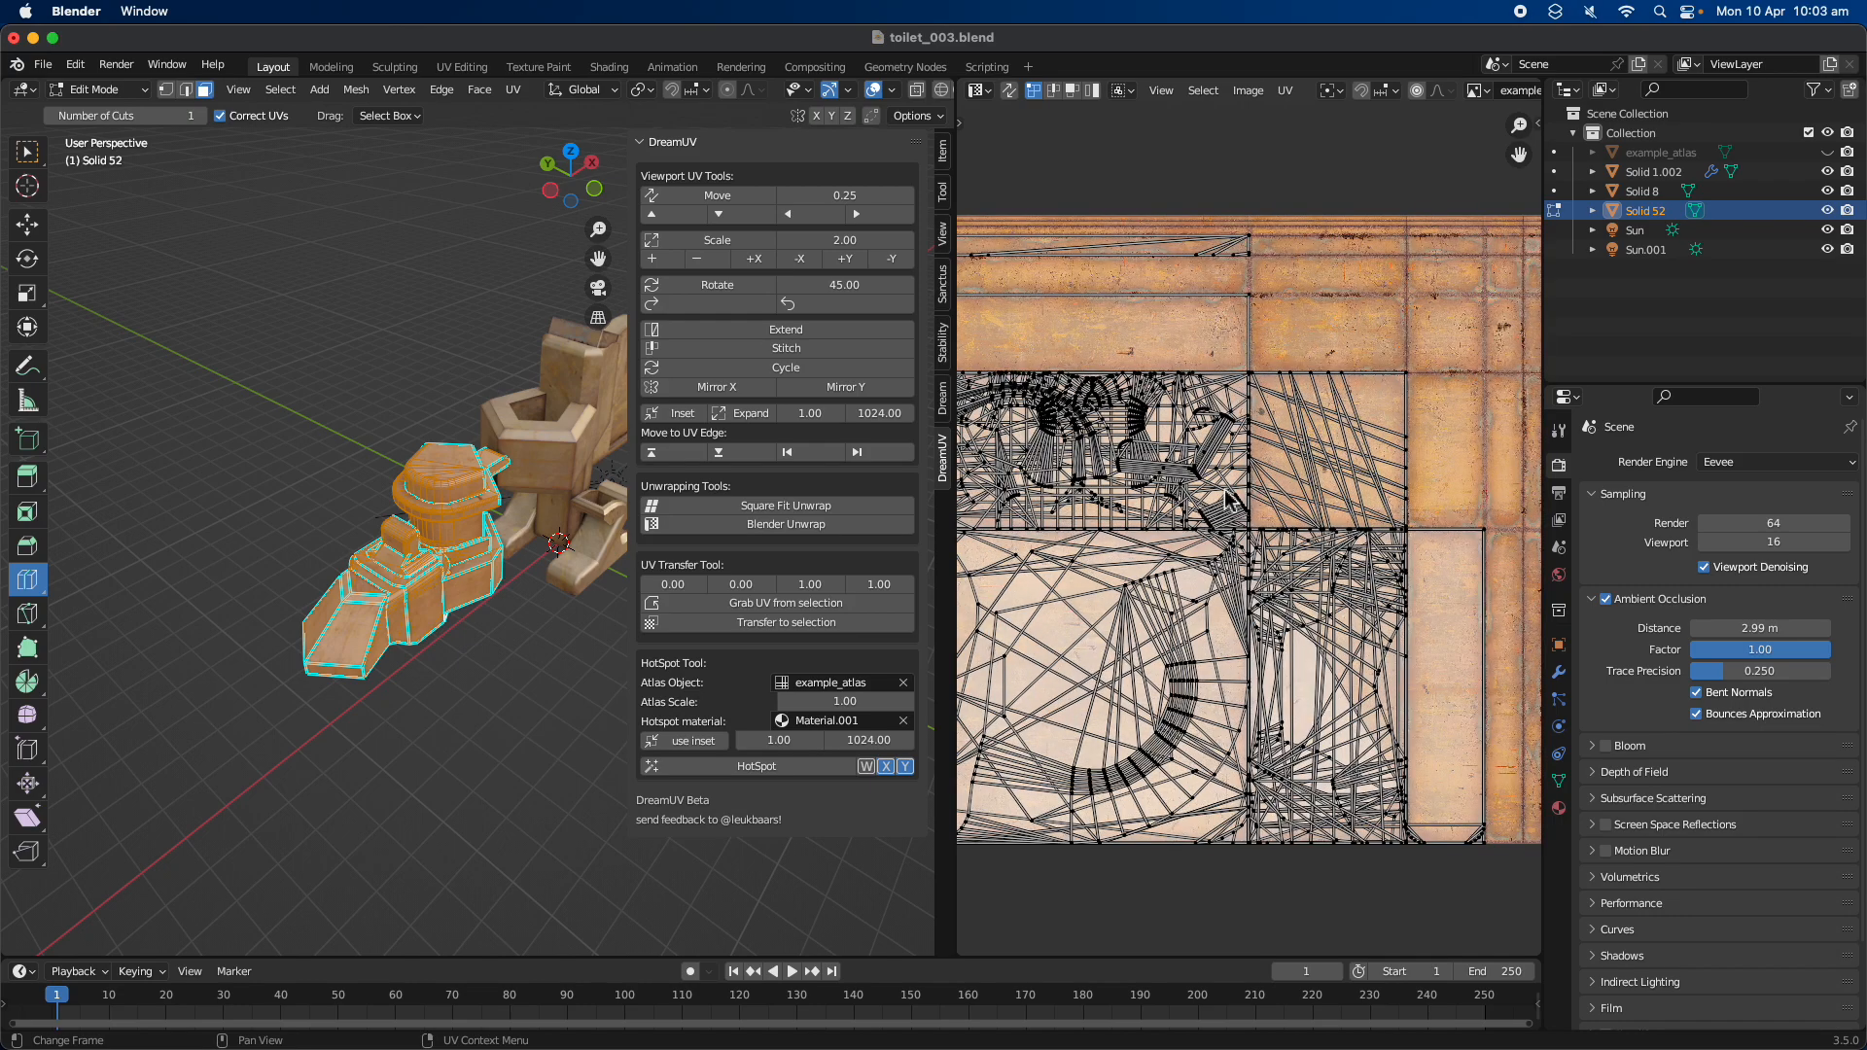
{"action": "scroll", "coordinate": [522, 504], "scroll_direction": "up", "scroll_amount": 2}
Leave Edit Mode, close the UV Editor area so that one 3D viewport remains, and save the file
{"action": "key", "text": "Tab"}
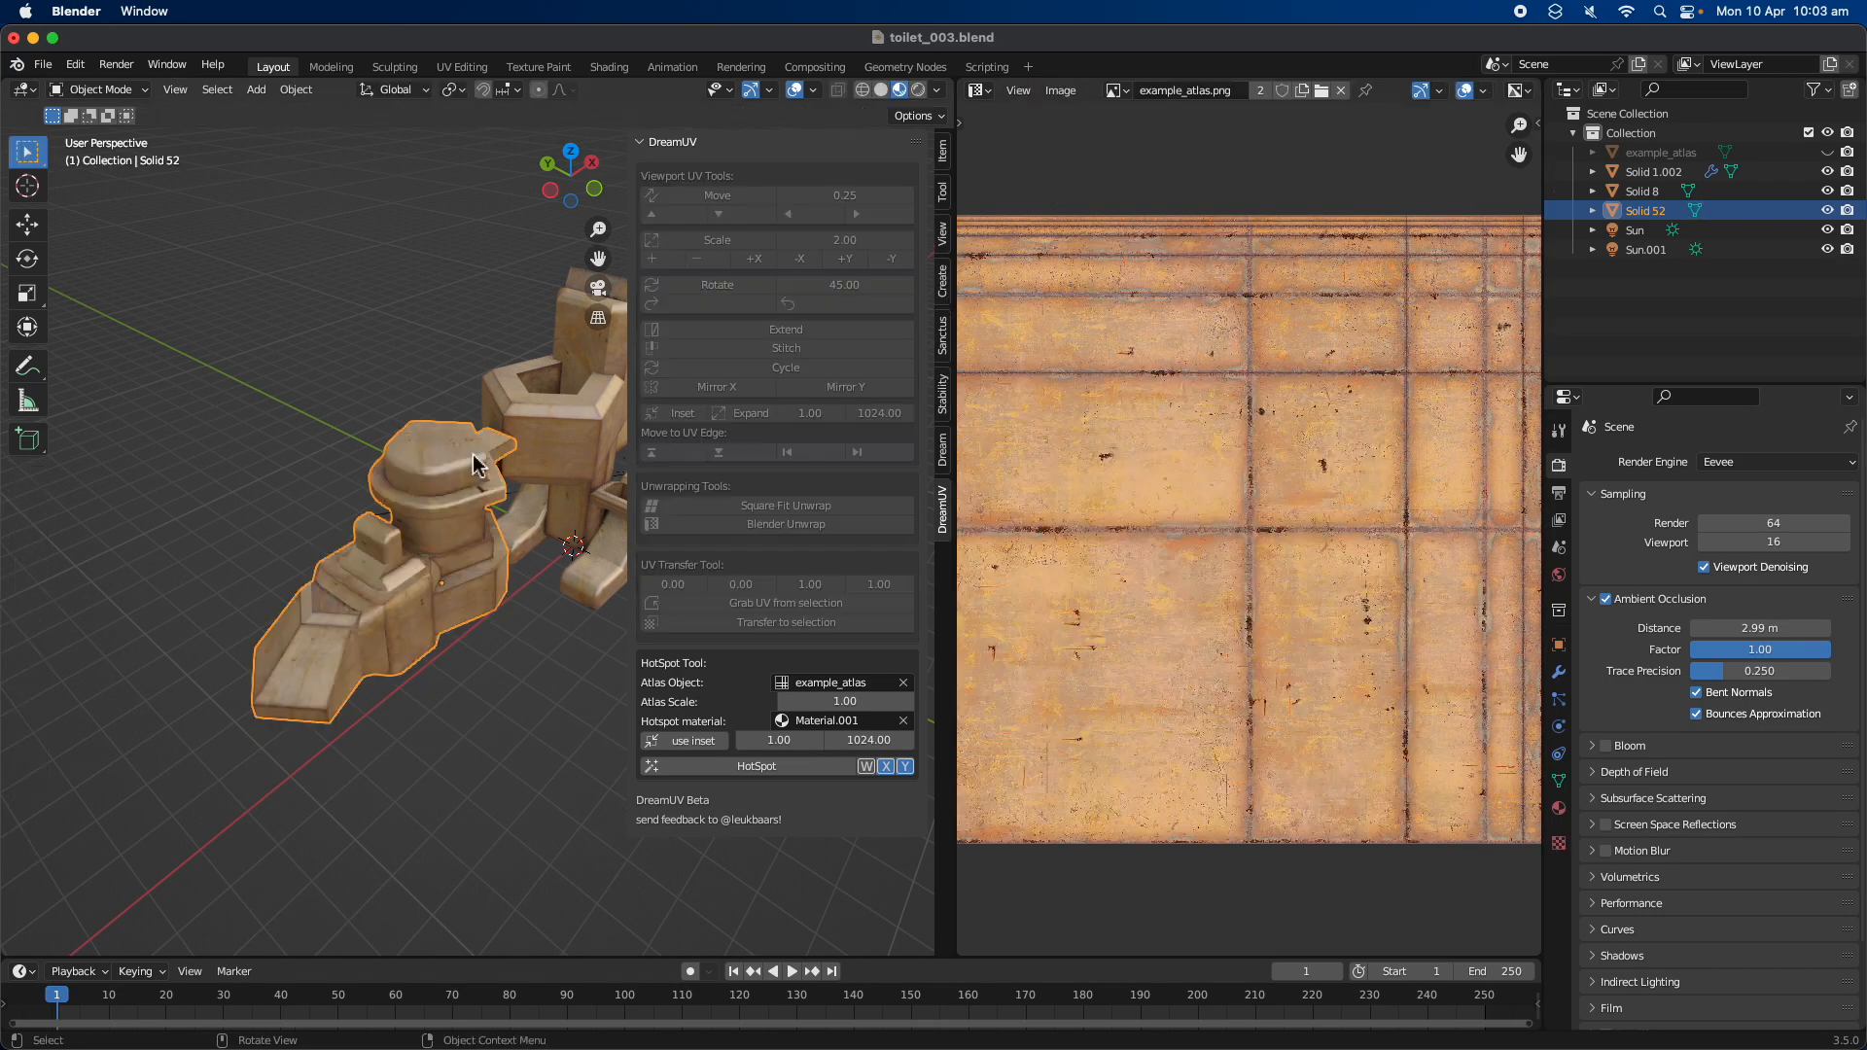
{"action": "left_click_drag", "start_coordinate": [957, 89], "coordinate": [1303, 107]}
{"action": "mouse_move", "coordinate": [696, 371]}
{"action": "middle_mouse_down"}
{"action": "mouse_move", "coordinate": [627, 367]}
{"action": "mouse_move", "coordinate": [686, 400]}
{"action": "middle_mouse_up"}
{"action": "key", "text": "super+s"}
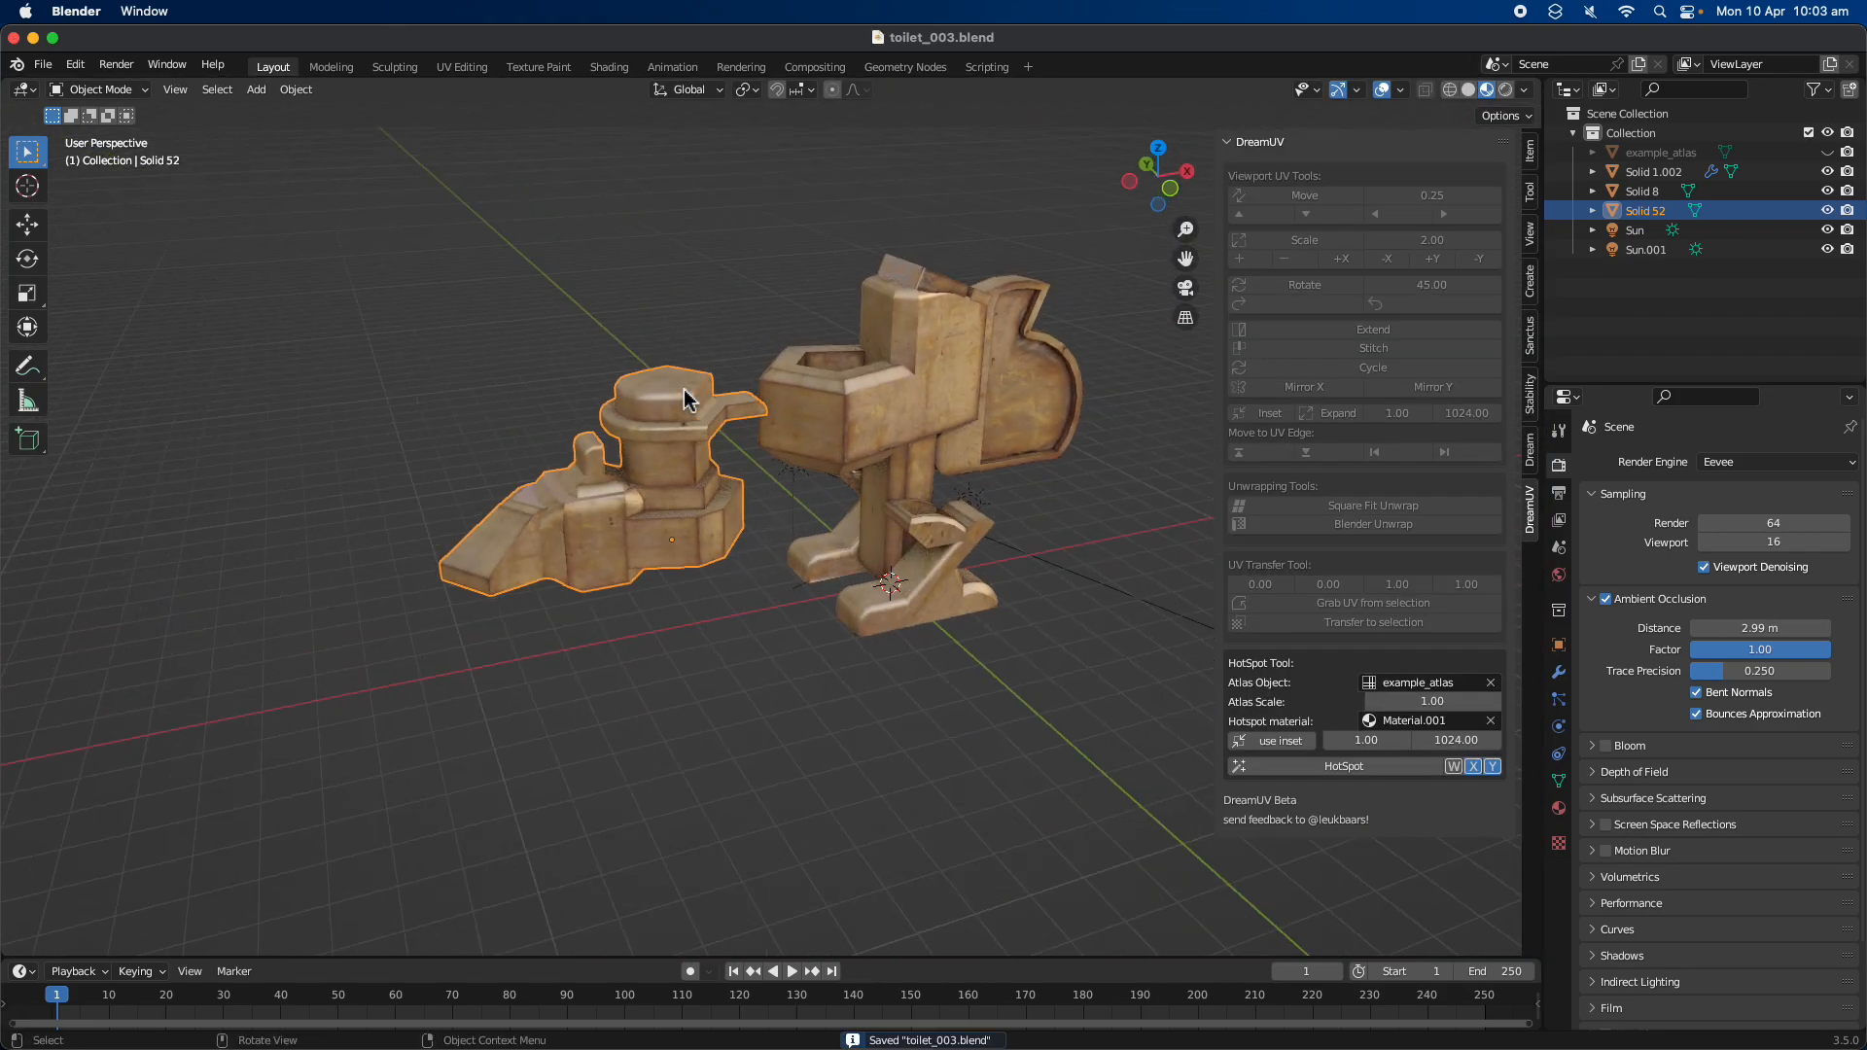
Make the Blender window full screen, and open the DreamUV GitHub repository page in Safari
{"action": "left_click", "coordinate": [53, 37]}
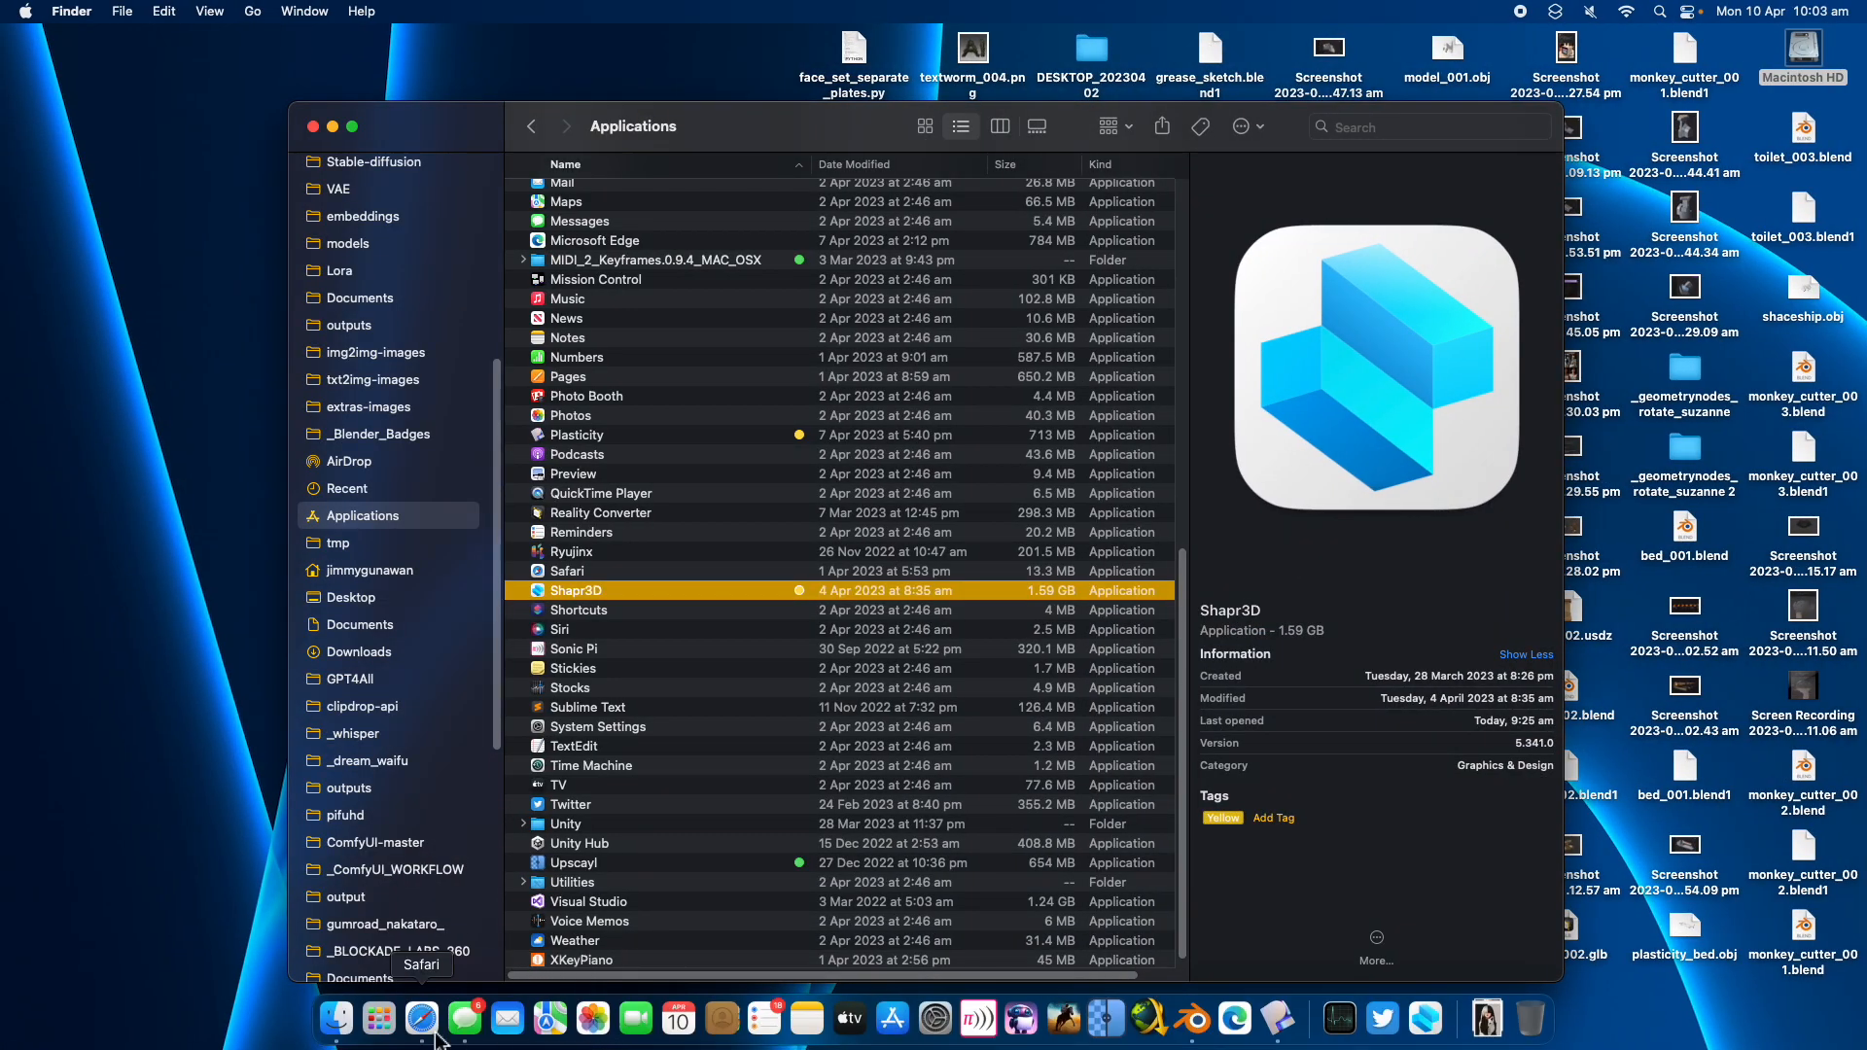
{"action": "left_click", "coordinate": [433, 1016]}
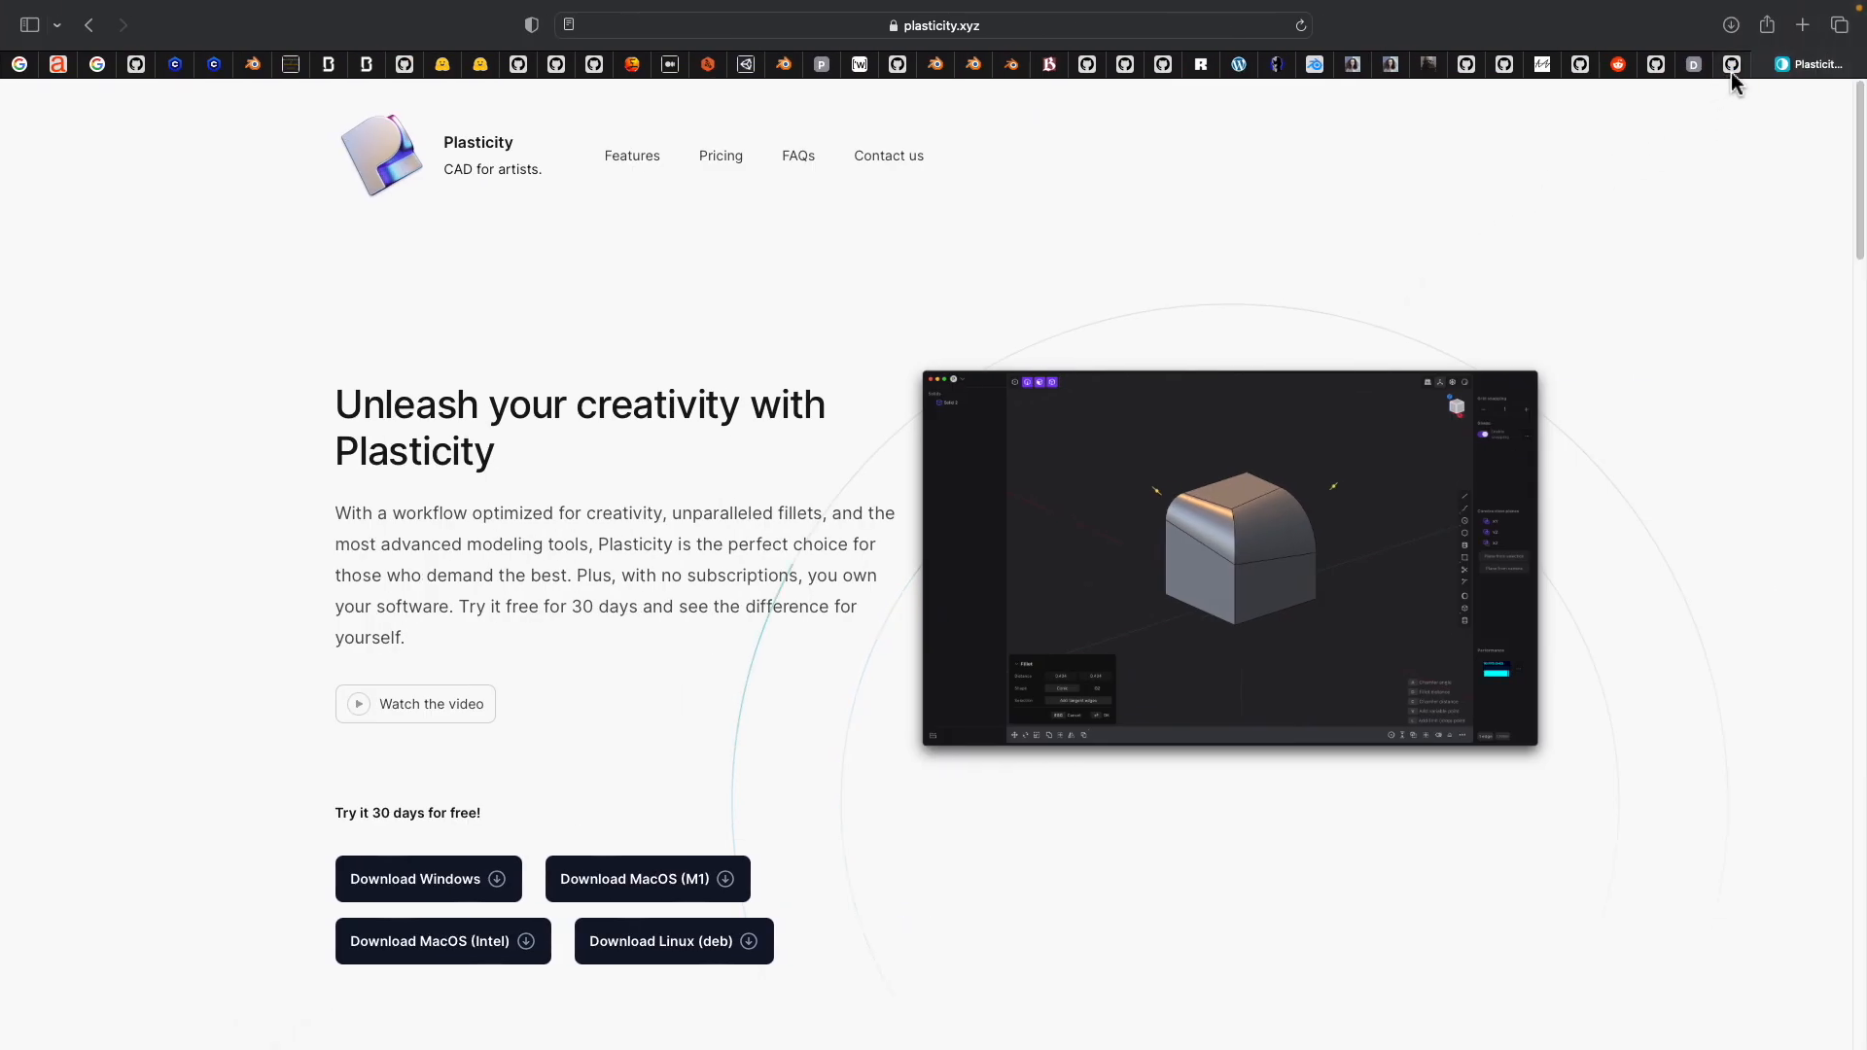
{"action": "left_click", "coordinate": [1731, 66]}
Look through the DreamUV repository's file list and README
{"action": "scroll", "coordinate": [1183, 558], "scroll_direction": "up", "scroll_amount": 15}
{"action": "scroll", "coordinate": [1170, 512], "scroll_direction": "up", "scroll_amount": 2}
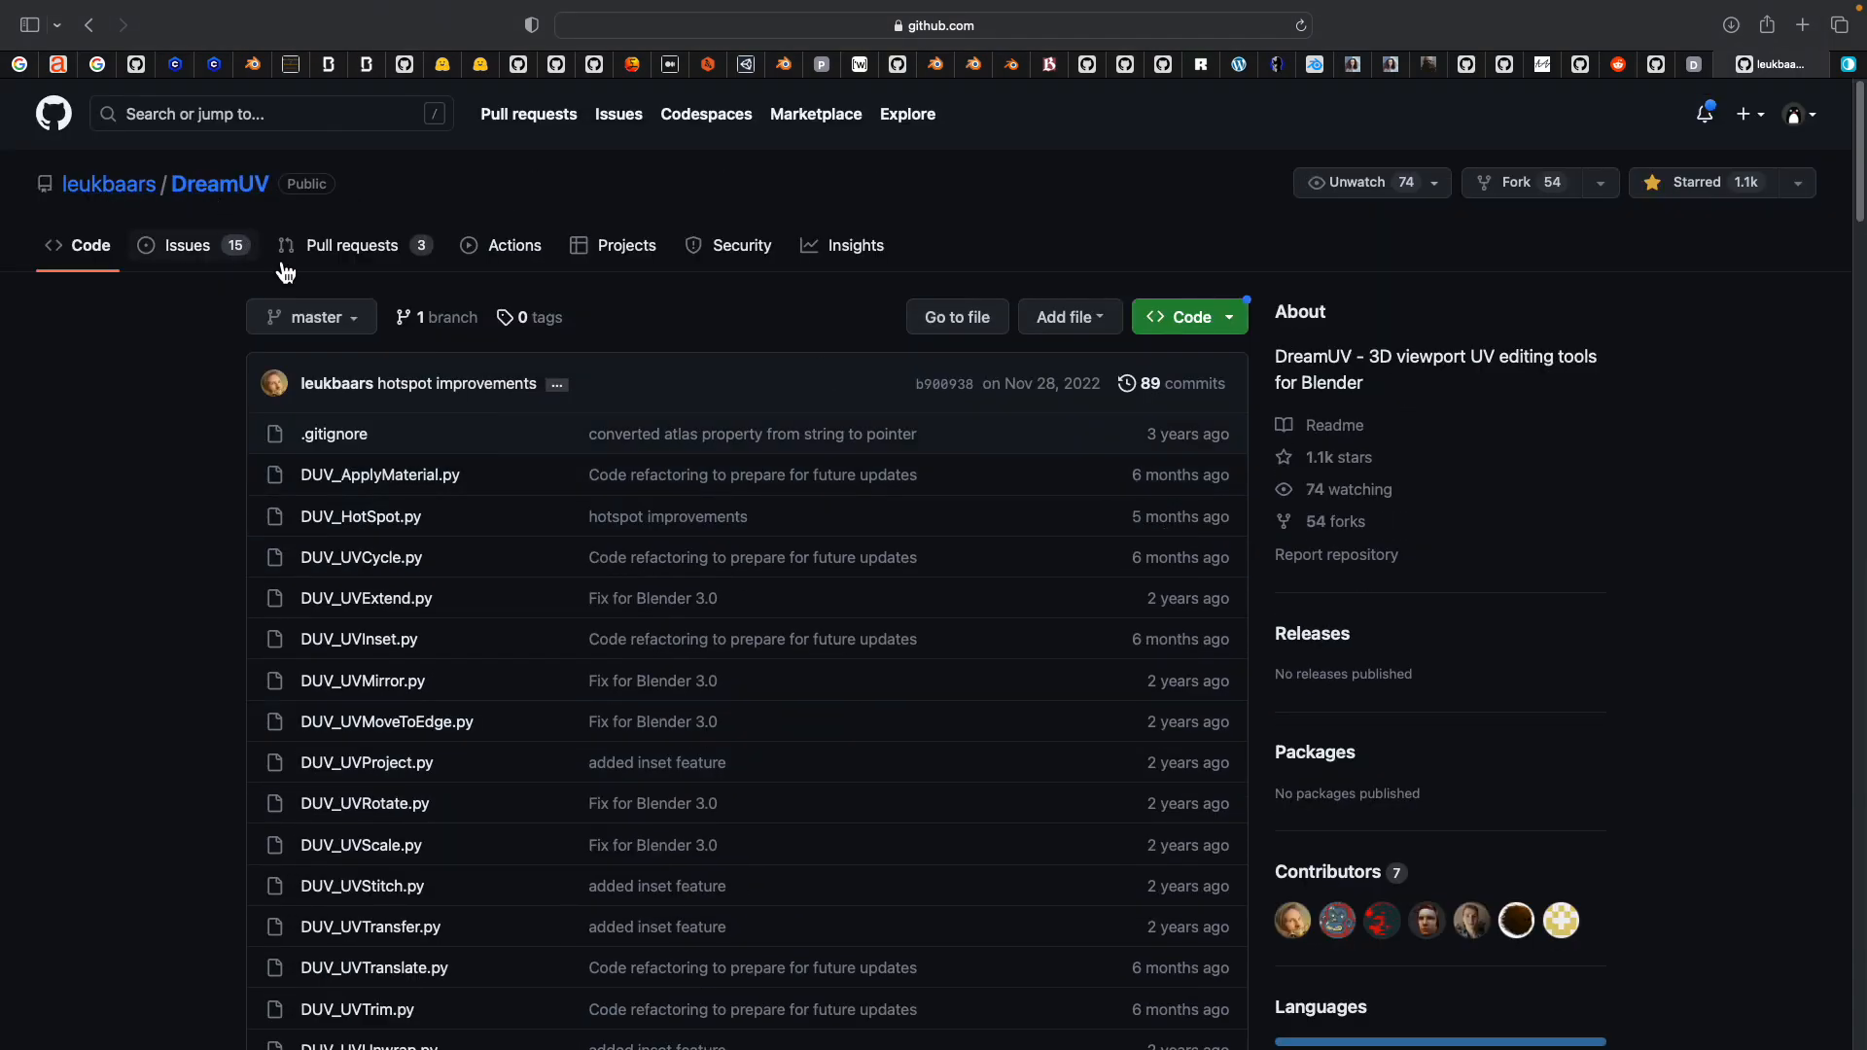
{"action": "scroll", "coordinate": [863, 583], "scroll_direction": "down", "scroll_amount": 10}
{"action": "scroll", "coordinate": [880, 608], "scroll_direction": "up", "scroll_amount": 8}
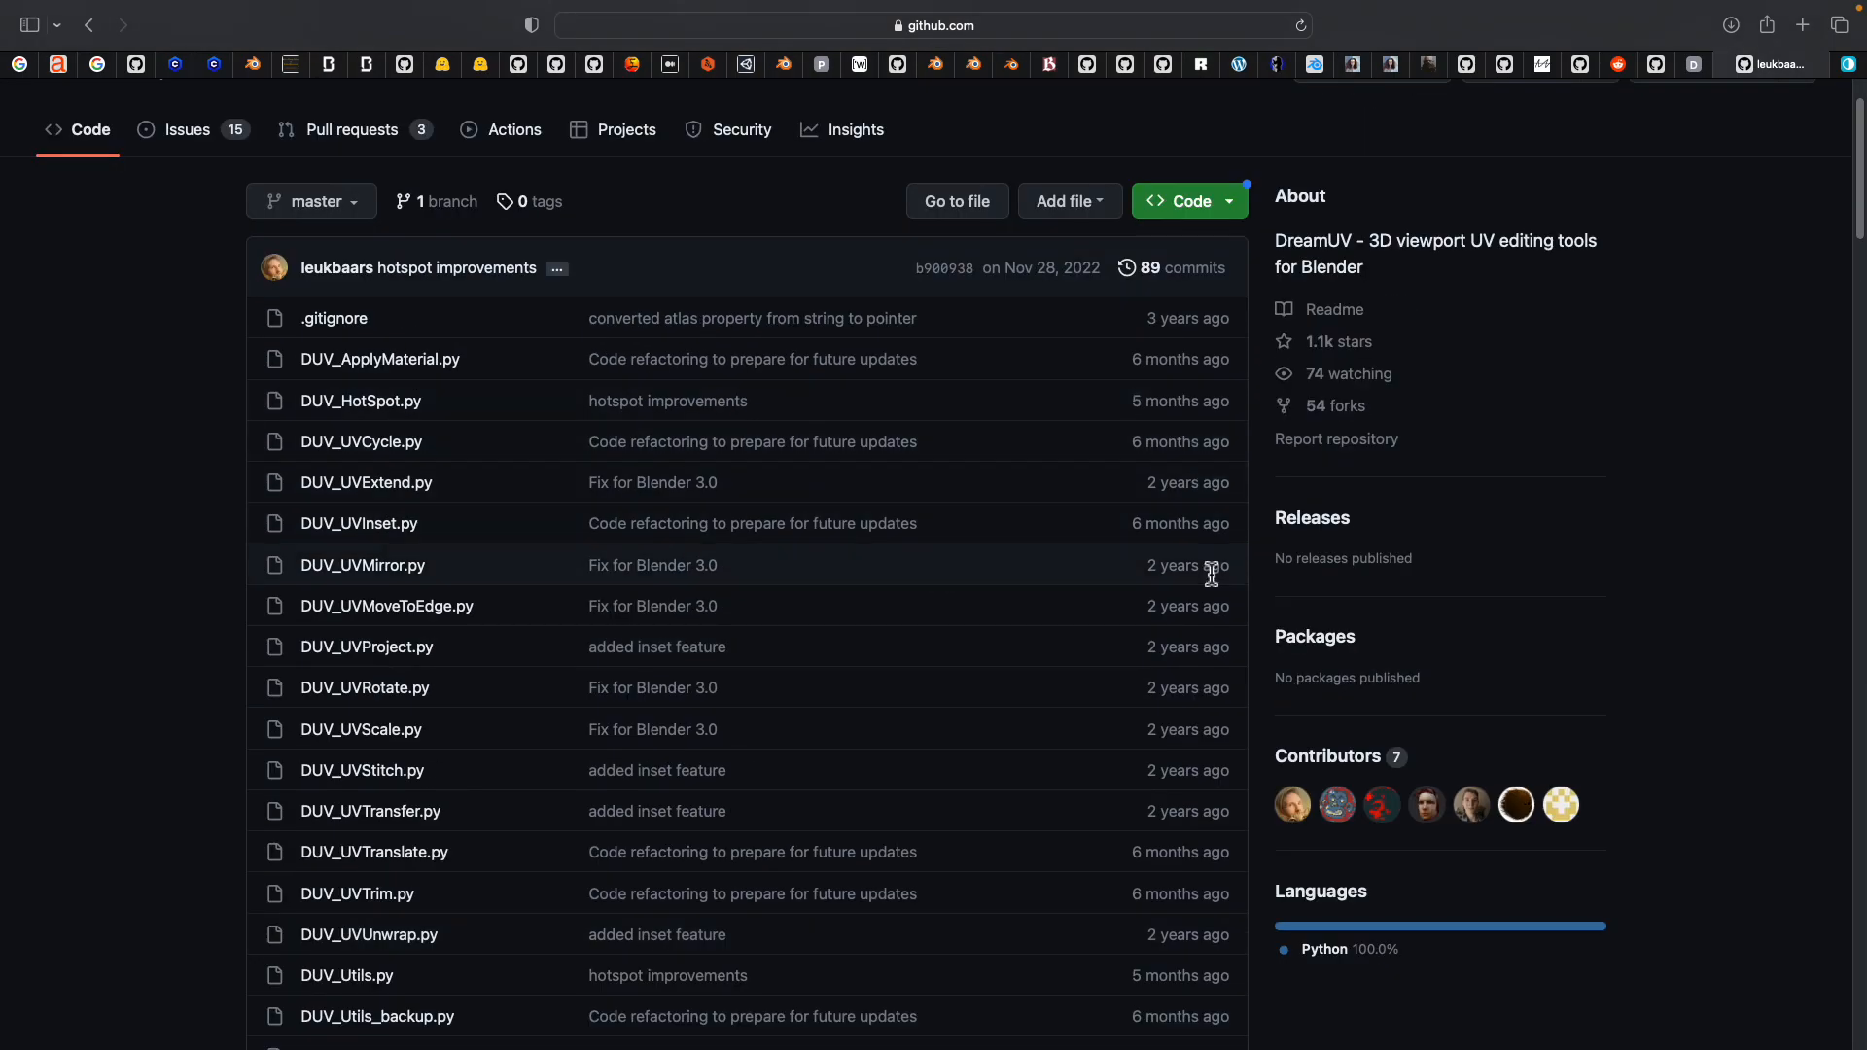
{"action": "scroll", "coordinate": [1179, 808], "scroll_direction": "down", "scroll_amount": 12}
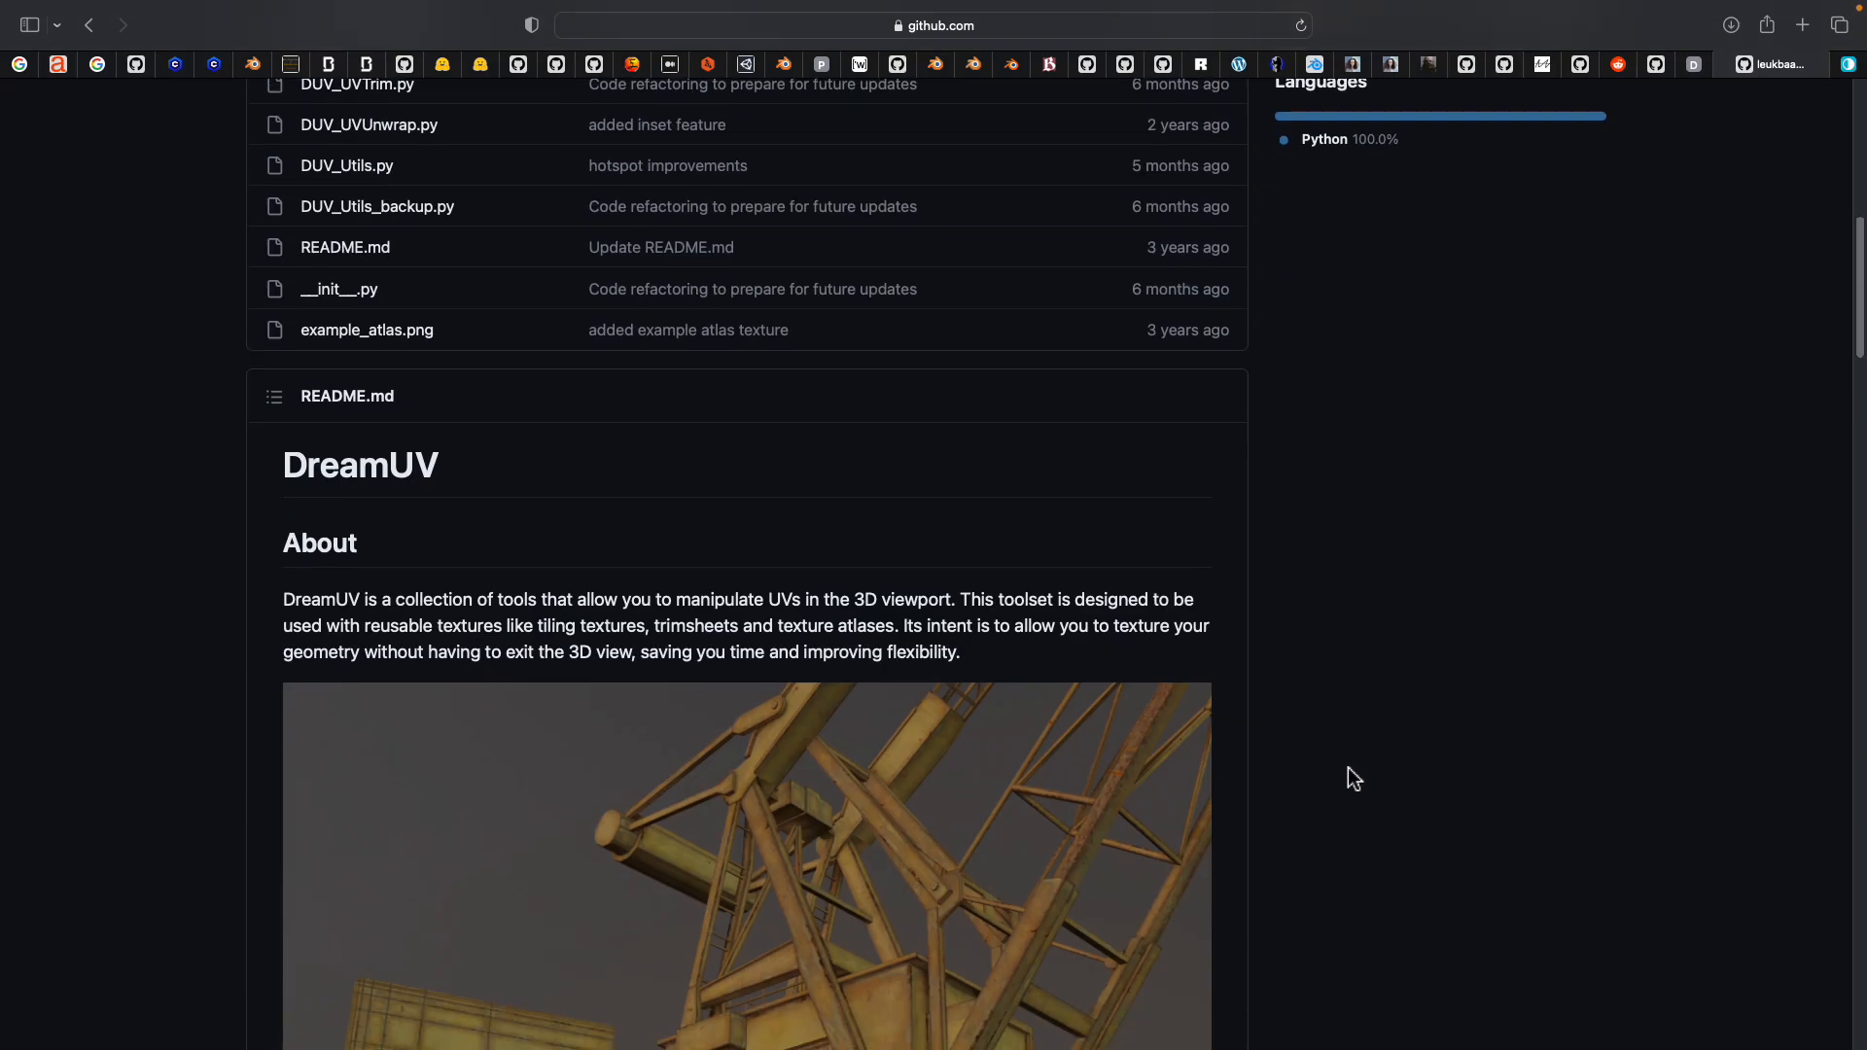
{"action": "scroll", "coordinate": [1359, 779], "scroll_direction": "down", "scroll_amount": 3}
{"action": "scroll", "coordinate": [933, 535], "scroll_direction": "up", "scroll_amount": 4}
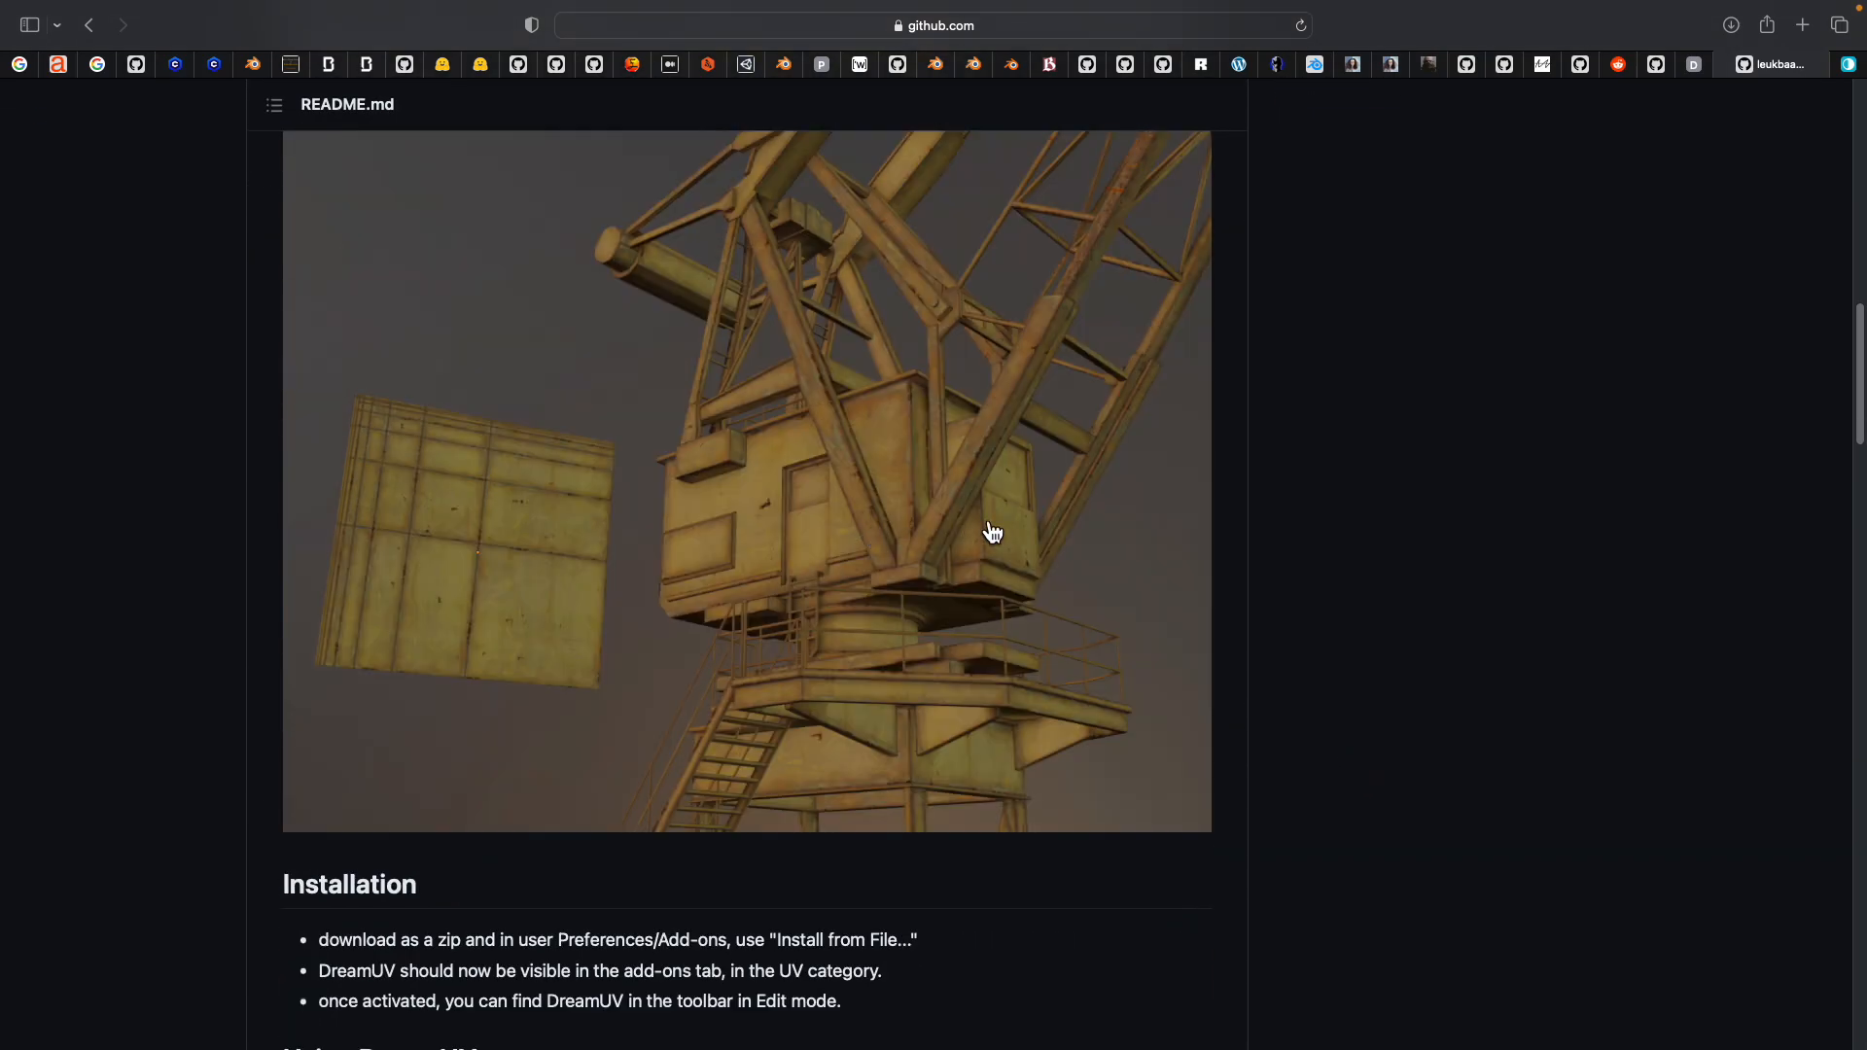
Switch back to Blender, reposition the textured model along the X axis beside the toilet model, and save the file
{"action": "key", "text": "ctrl+Right"}
{"action": "middle_click_drag", "start_coordinate": [983, 510], "coordinate": [937, 571]}
{"action": "scroll", "coordinate": [854, 529], "scroll_direction": "up", "scroll_amount": 4}
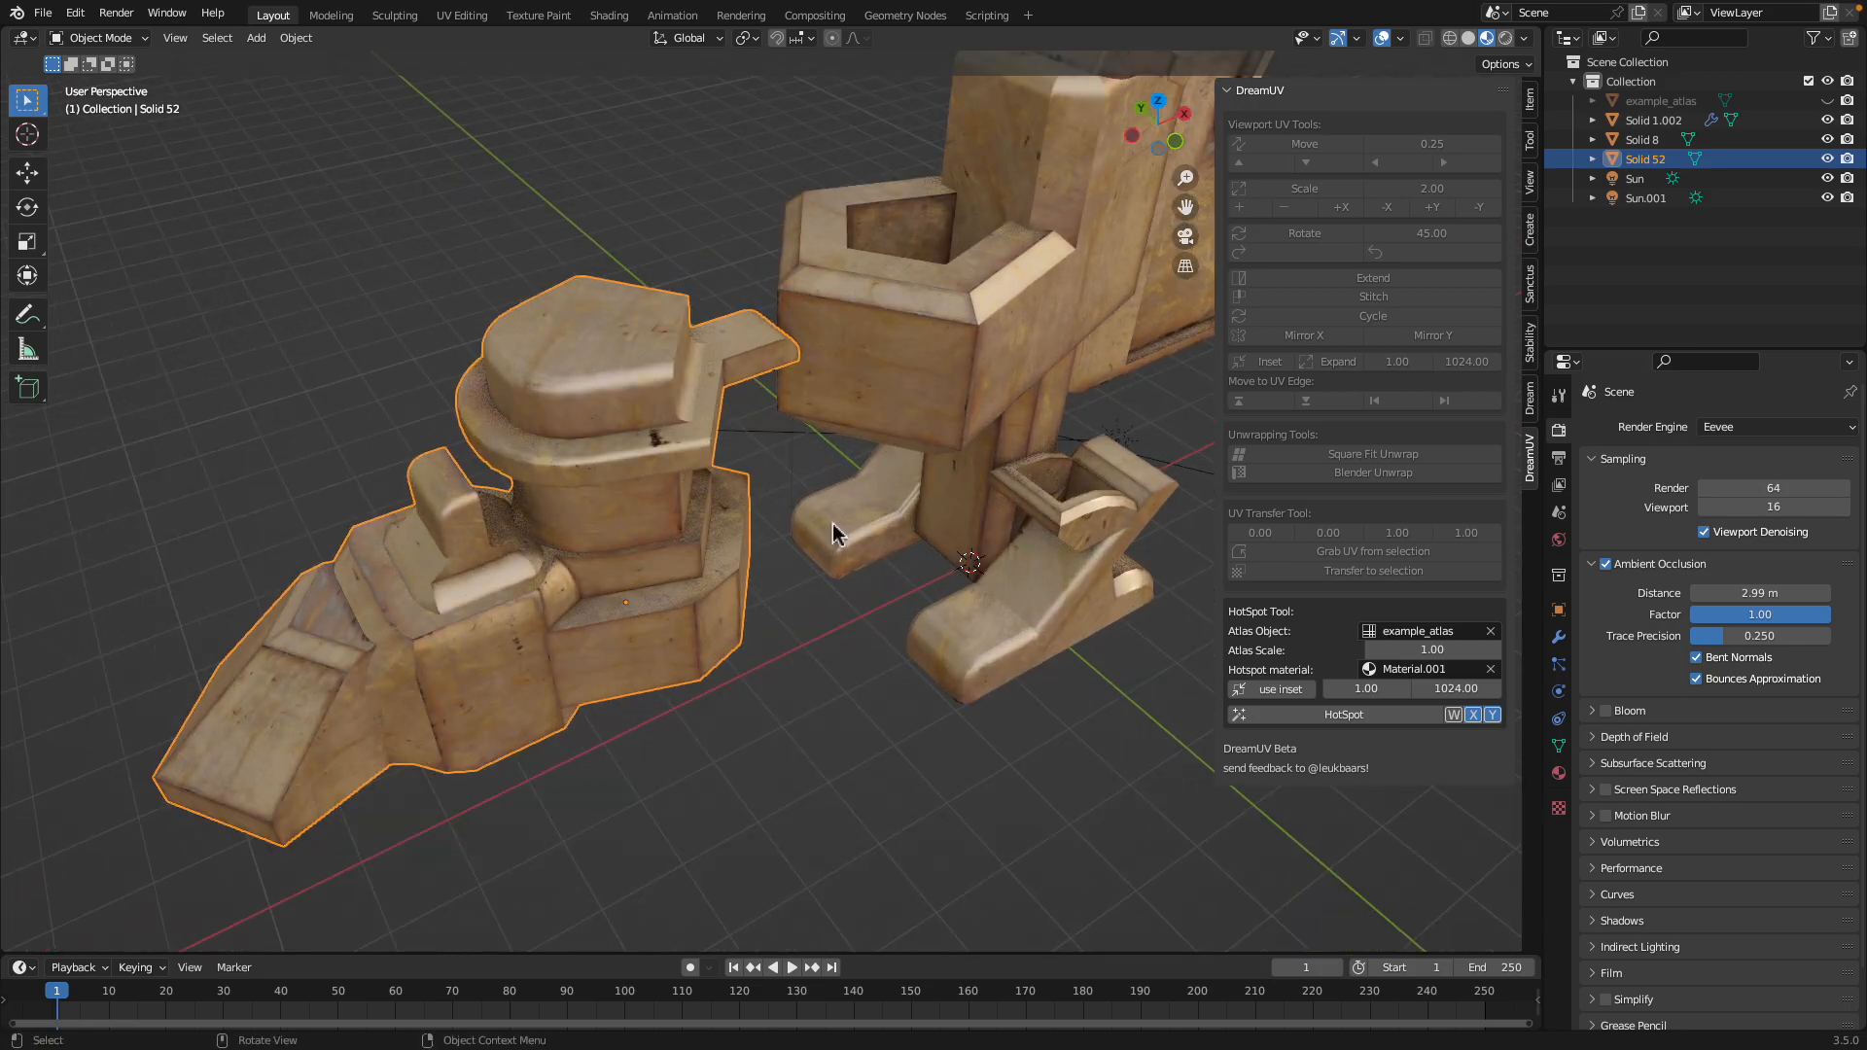
{"action": "scroll", "coordinate": [606, 481], "scroll_direction": "down", "scroll_amount": 3}
{"action": "key", "text": "g"}
{"action": "key", "text": "x"}
{"action": "left_click", "coordinate": [702, 505]}
{"action": "middle_click_drag", "start_coordinate": [702, 504], "coordinate": [668, 481]}
{"action": "key", "text": "g"}
{"action": "key", "text": "x"}
{"action": "left_click", "coordinate": [625, 466]}
{"action": "key", "text": "ctrl+s"}
Move the textured model farther from the toilet model along the negative X axis
{"action": "scroll", "coordinate": [668, 485], "scroll_direction": "up", "scroll_amount": 3}
{"action": "key", "text": "g"}
{"action": "key", "text": "x"}
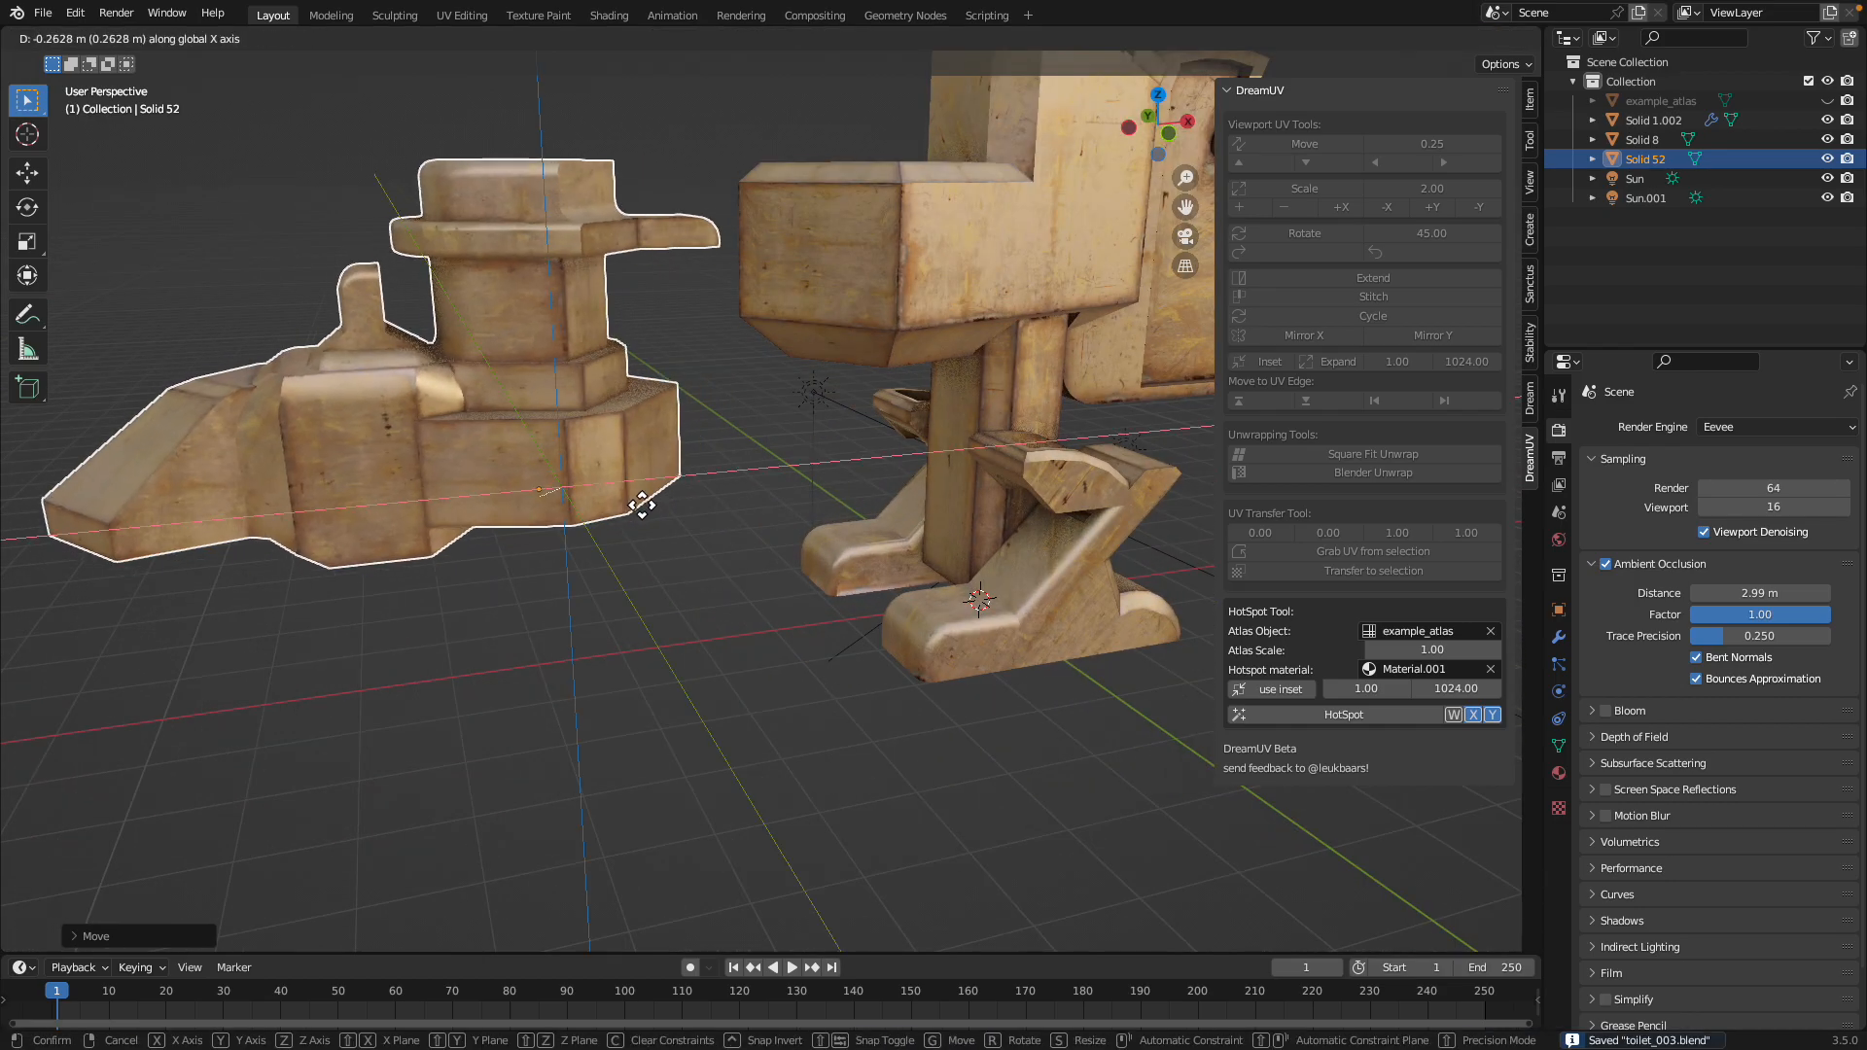
{"action": "left_click", "coordinate": [562, 508]}
{"action": "scroll", "coordinate": [562, 508], "scroll_direction": "down", "scroll_amount": 3}
{"action": "middle_click_drag", "start_coordinate": [570, 516], "coordinate": [633, 521]}
{"action": "scroll", "coordinate": [634, 566], "scroll_direction": "up", "scroll_amount": 3}
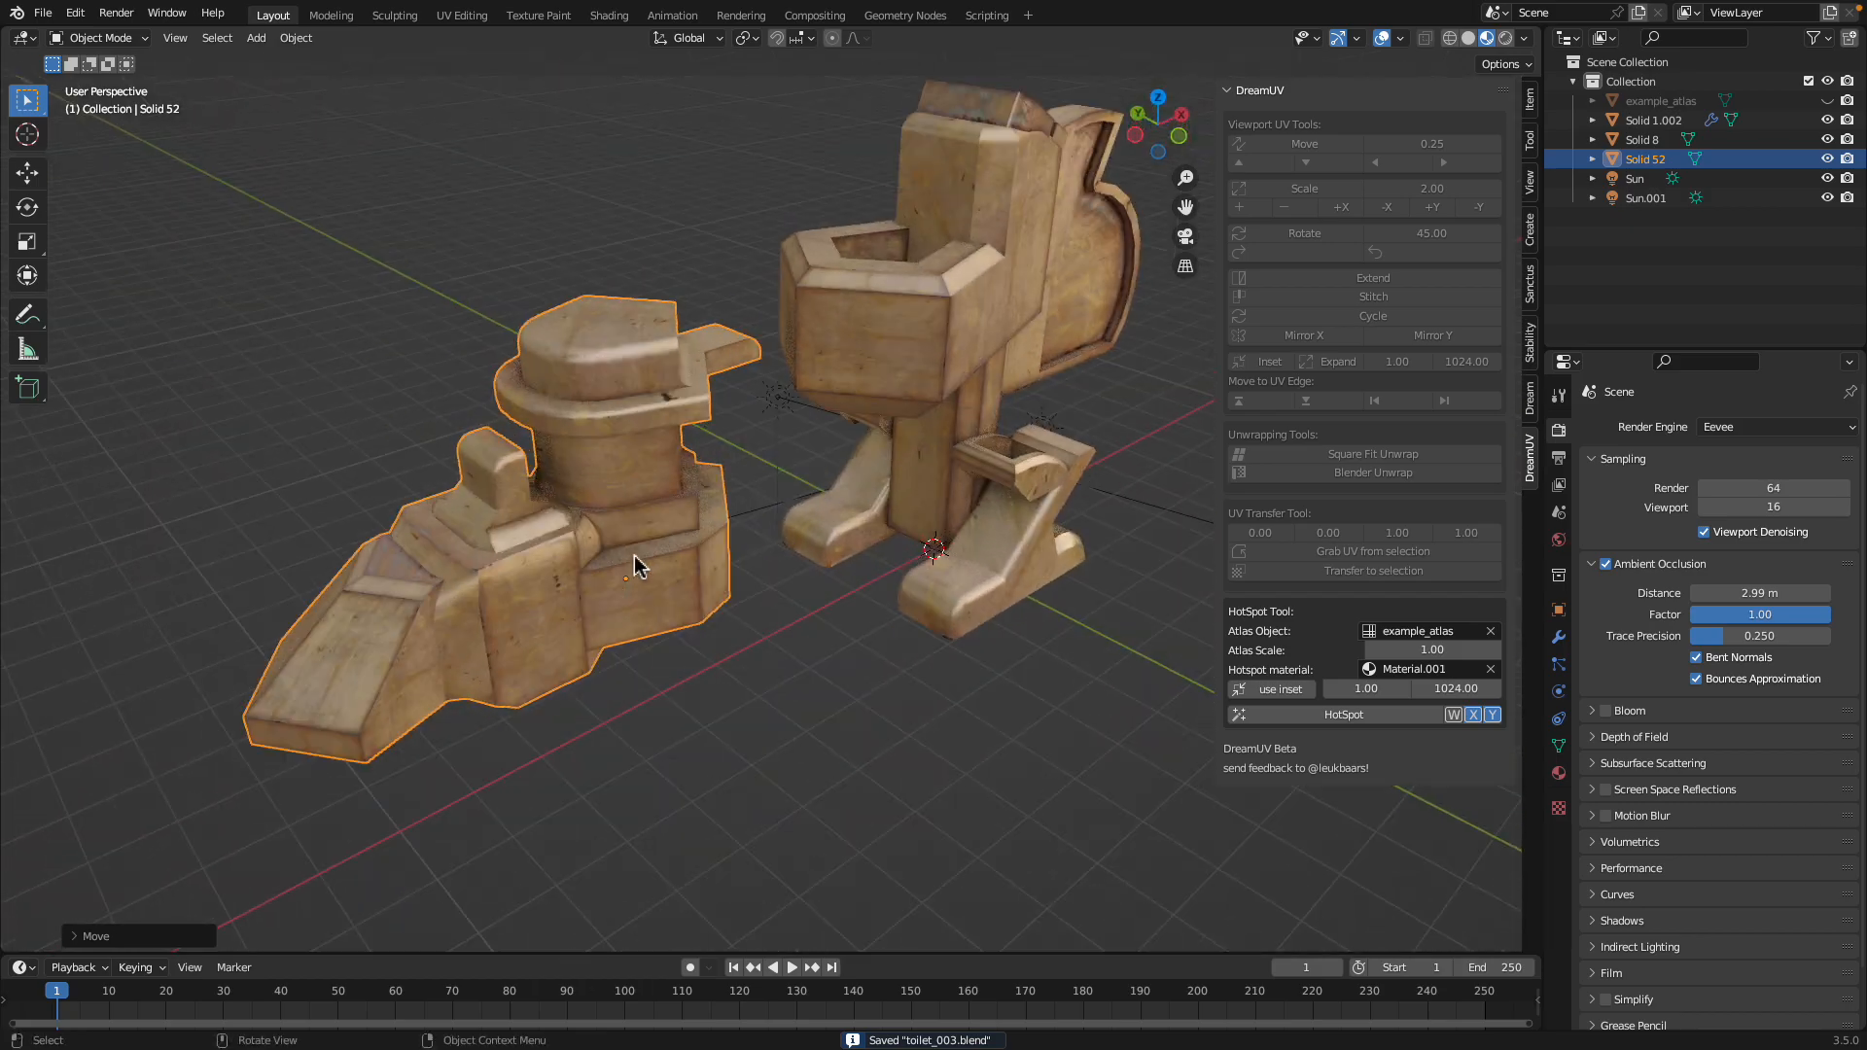
Try a Bevel modifier on the textured model and remove it
{"action": "left_click", "coordinate": [1558, 638]}
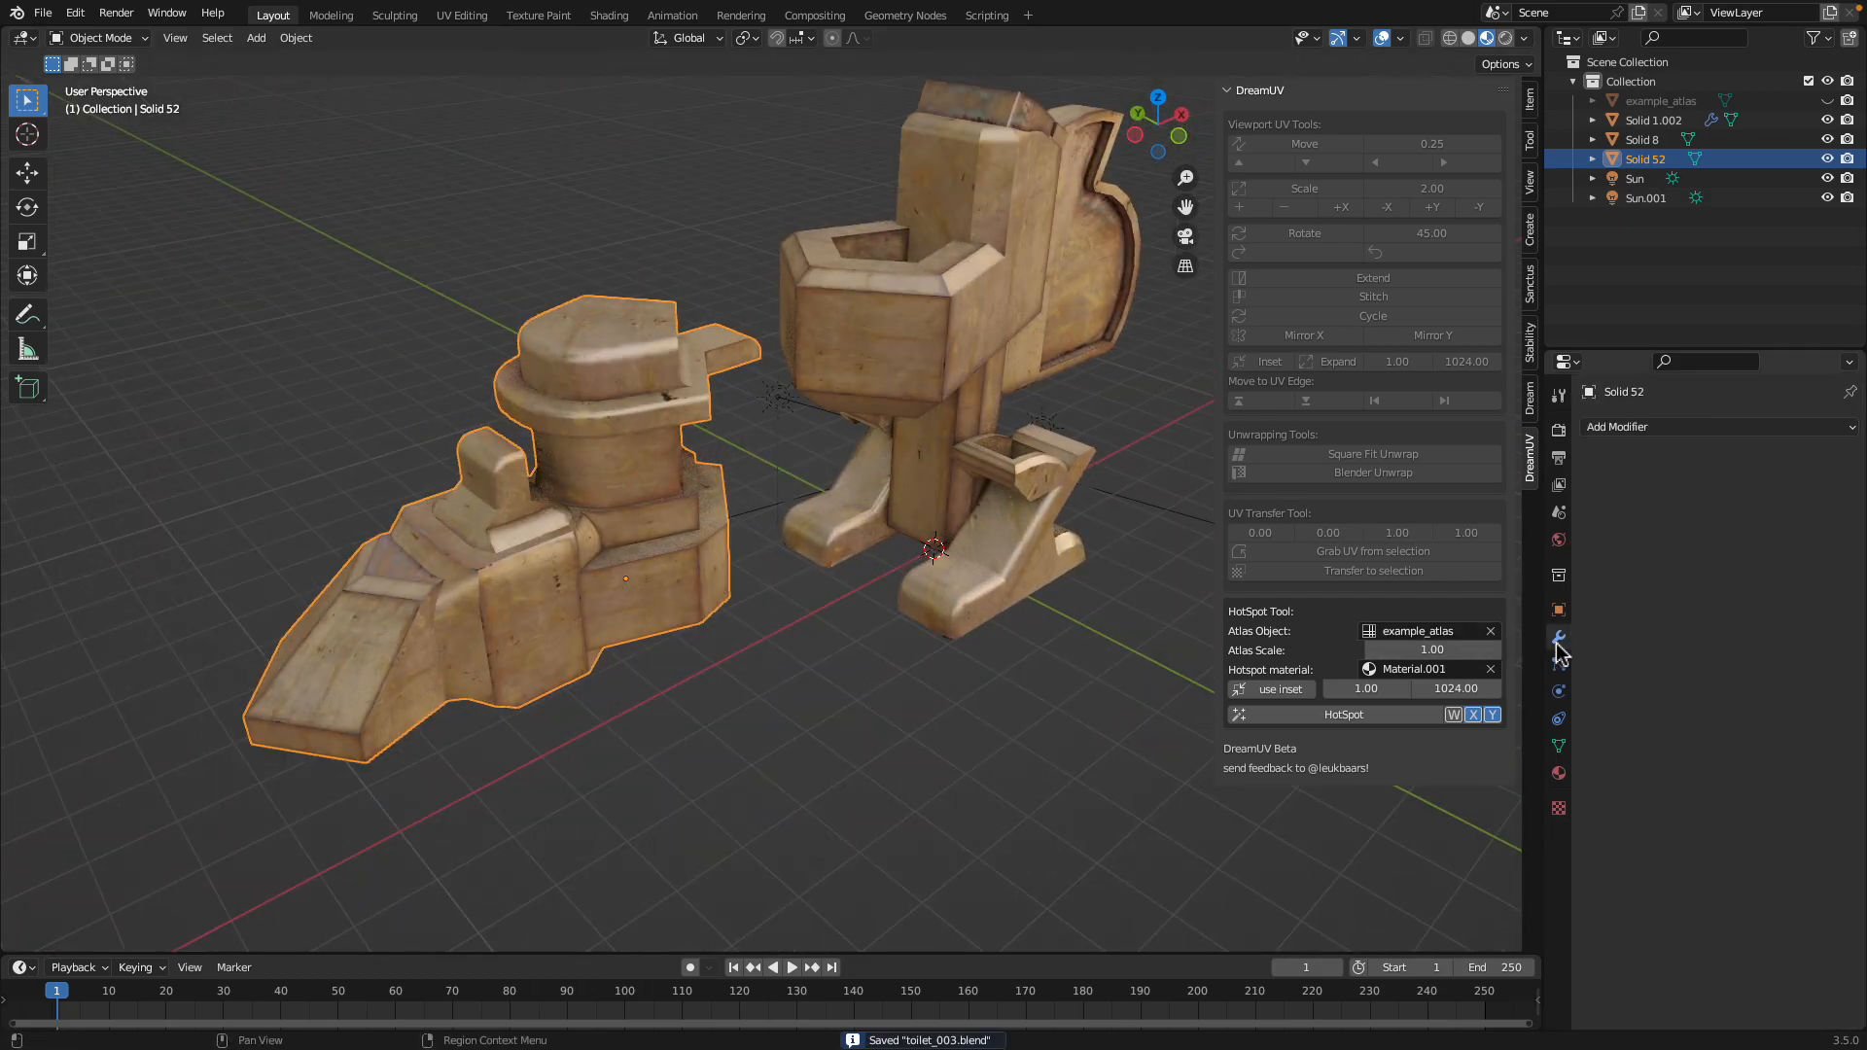
{"action": "left_click", "coordinate": [1637, 429]}
{"action": "middle_click_drag", "start_coordinate": [710, 530], "coordinate": [816, 526]}
{"action": "left_click", "coordinate": [1594, 428]}
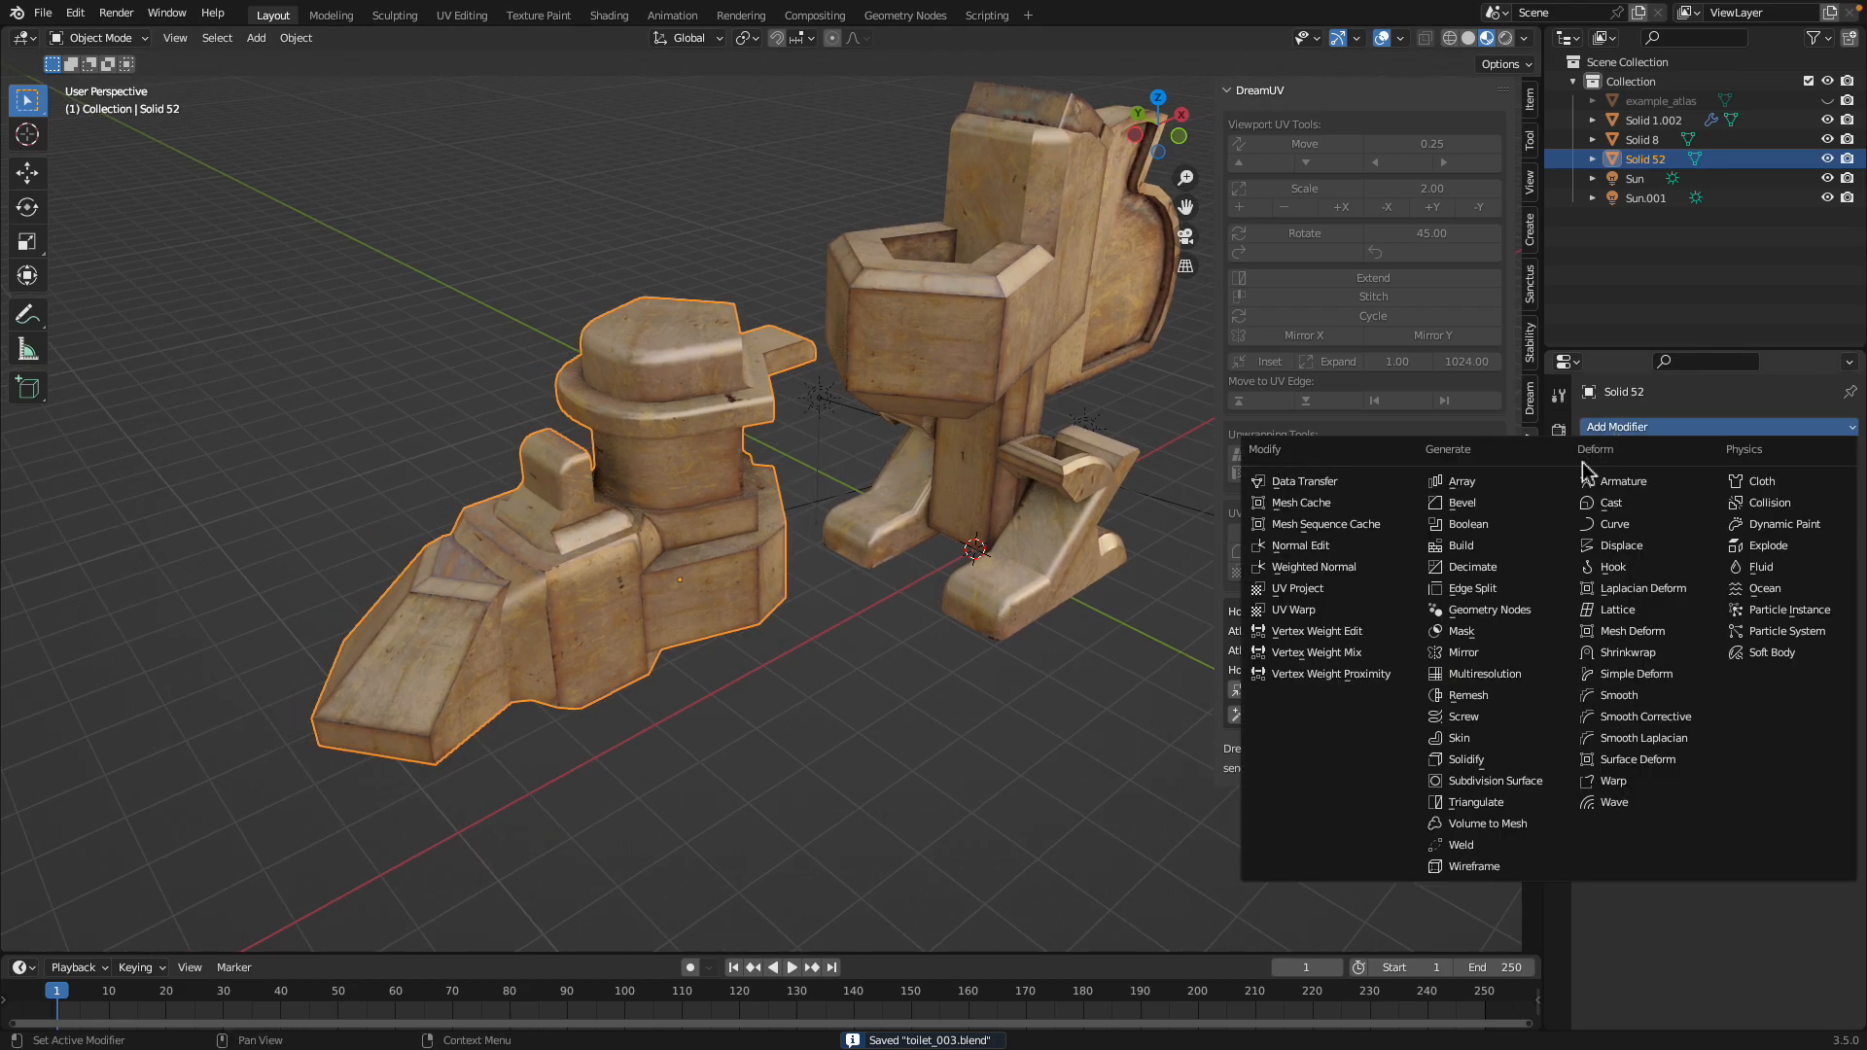
{"action": "left_click", "coordinate": [1497, 509]}
{"action": "scroll", "coordinate": [1040, 544], "scroll_direction": "up", "scroll_amount": 4}
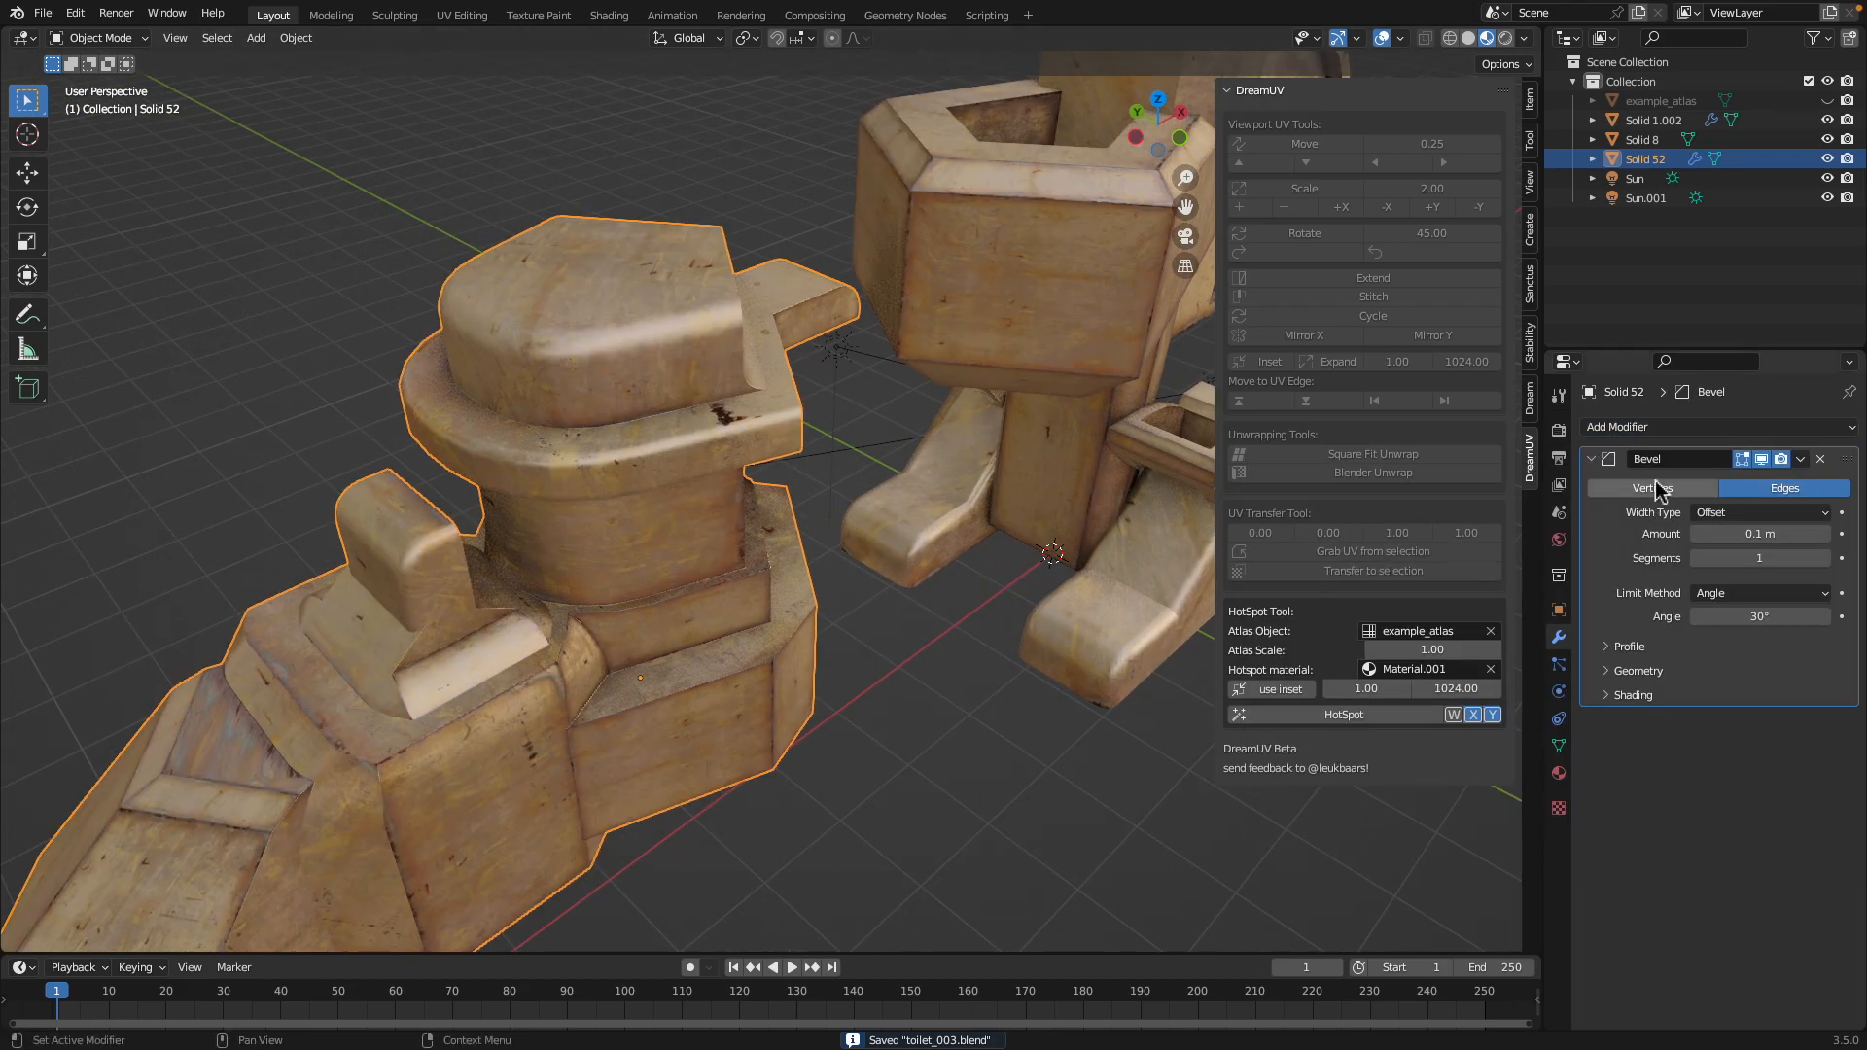
{"action": "left_click", "coordinate": [1820, 460]}
Add a Subdivision Surface modifier to the textured model and set its viewport levels to 2
{"action": "left_click", "coordinate": [1697, 430]}
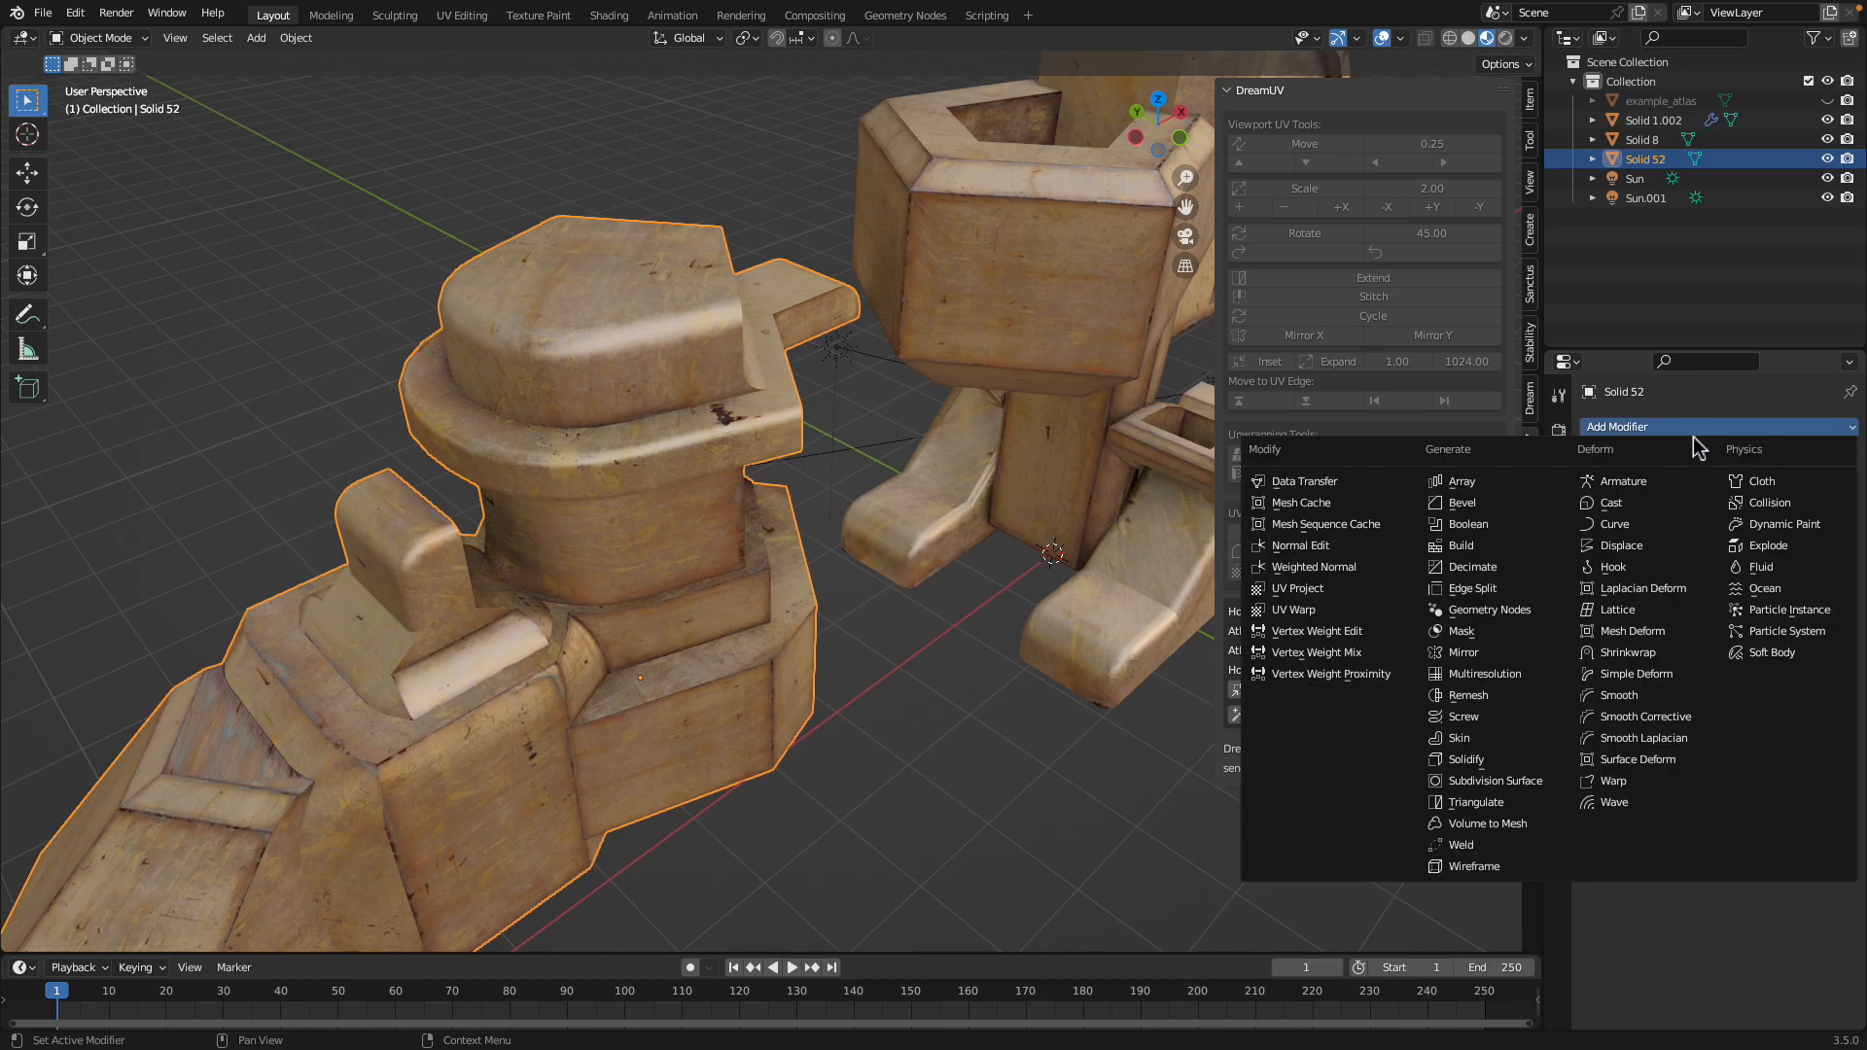
{"action": "left_click", "coordinate": [1533, 787]}
{"action": "middle_click_drag", "start_coordinate": [700, 583], "coordinate": [771, 611]}
{"action": "middle_click_drag", "start_coordinate": [756, 558], "coordinate": [623, 491]}
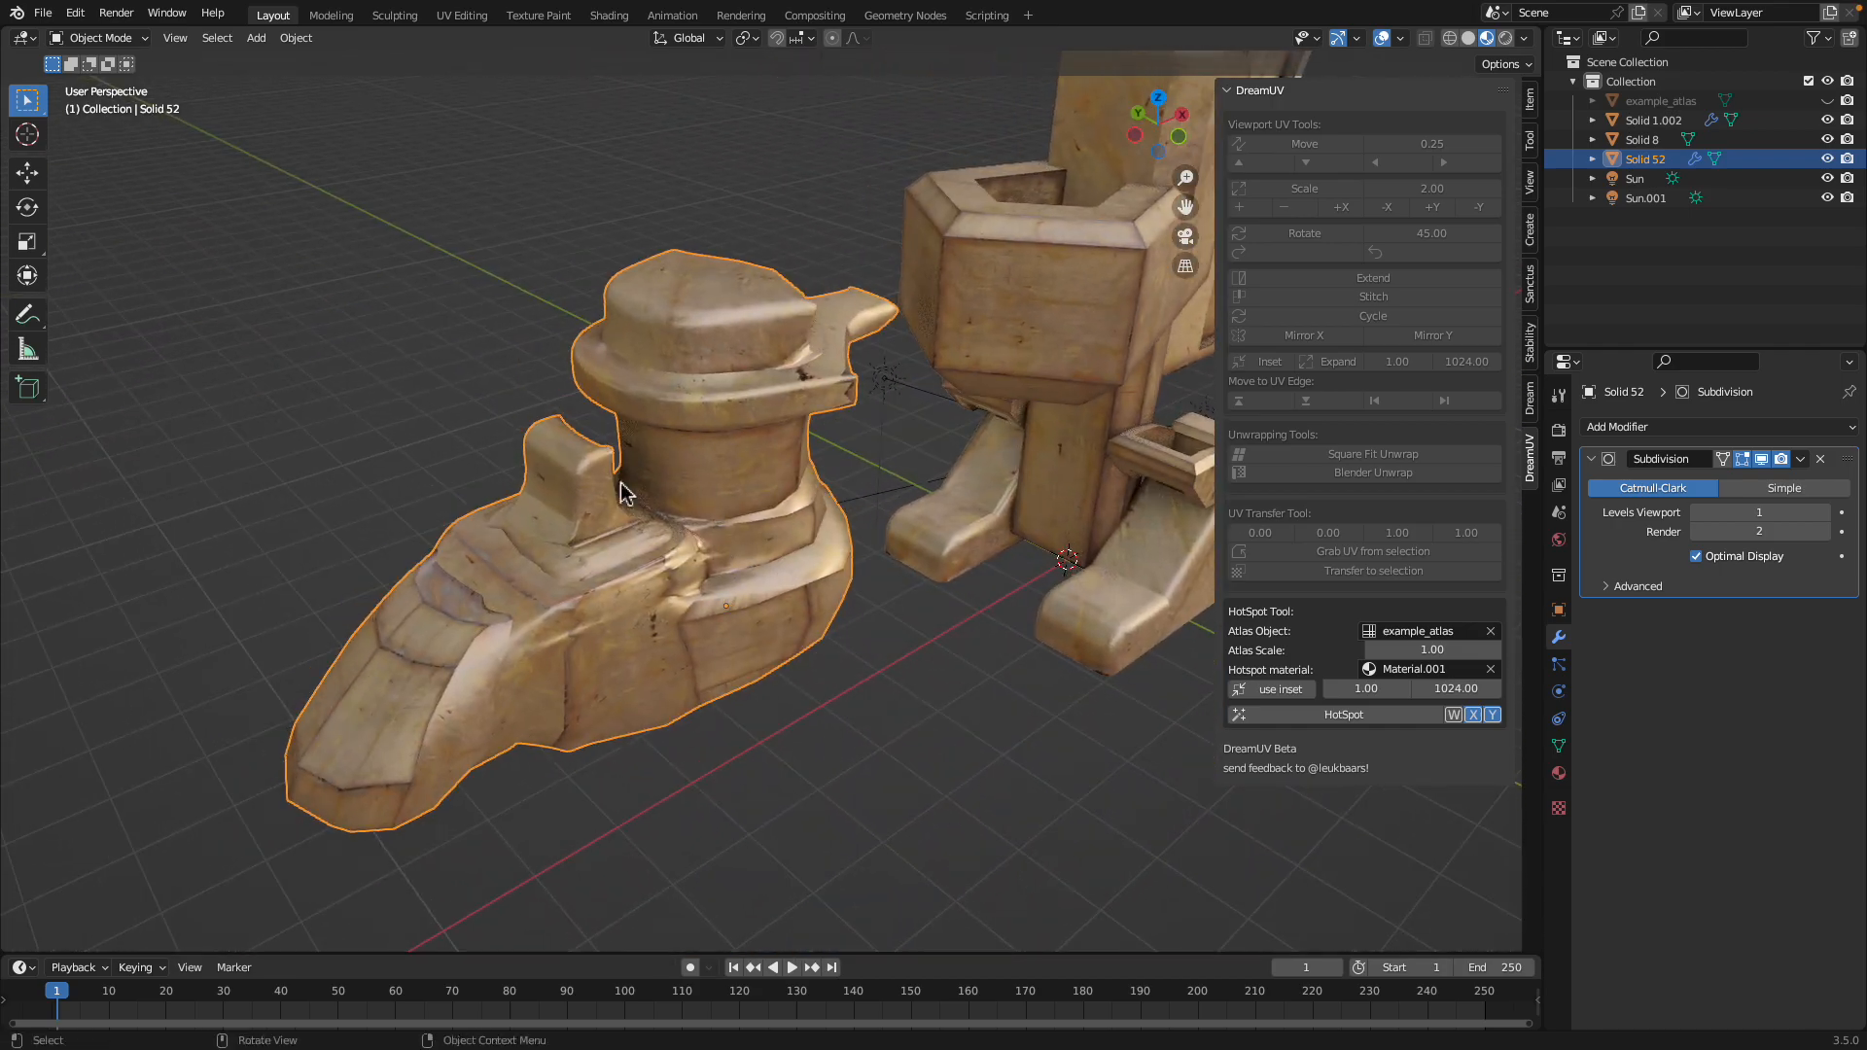
{"action": "left_click", "coordinate": [1697, 513]}
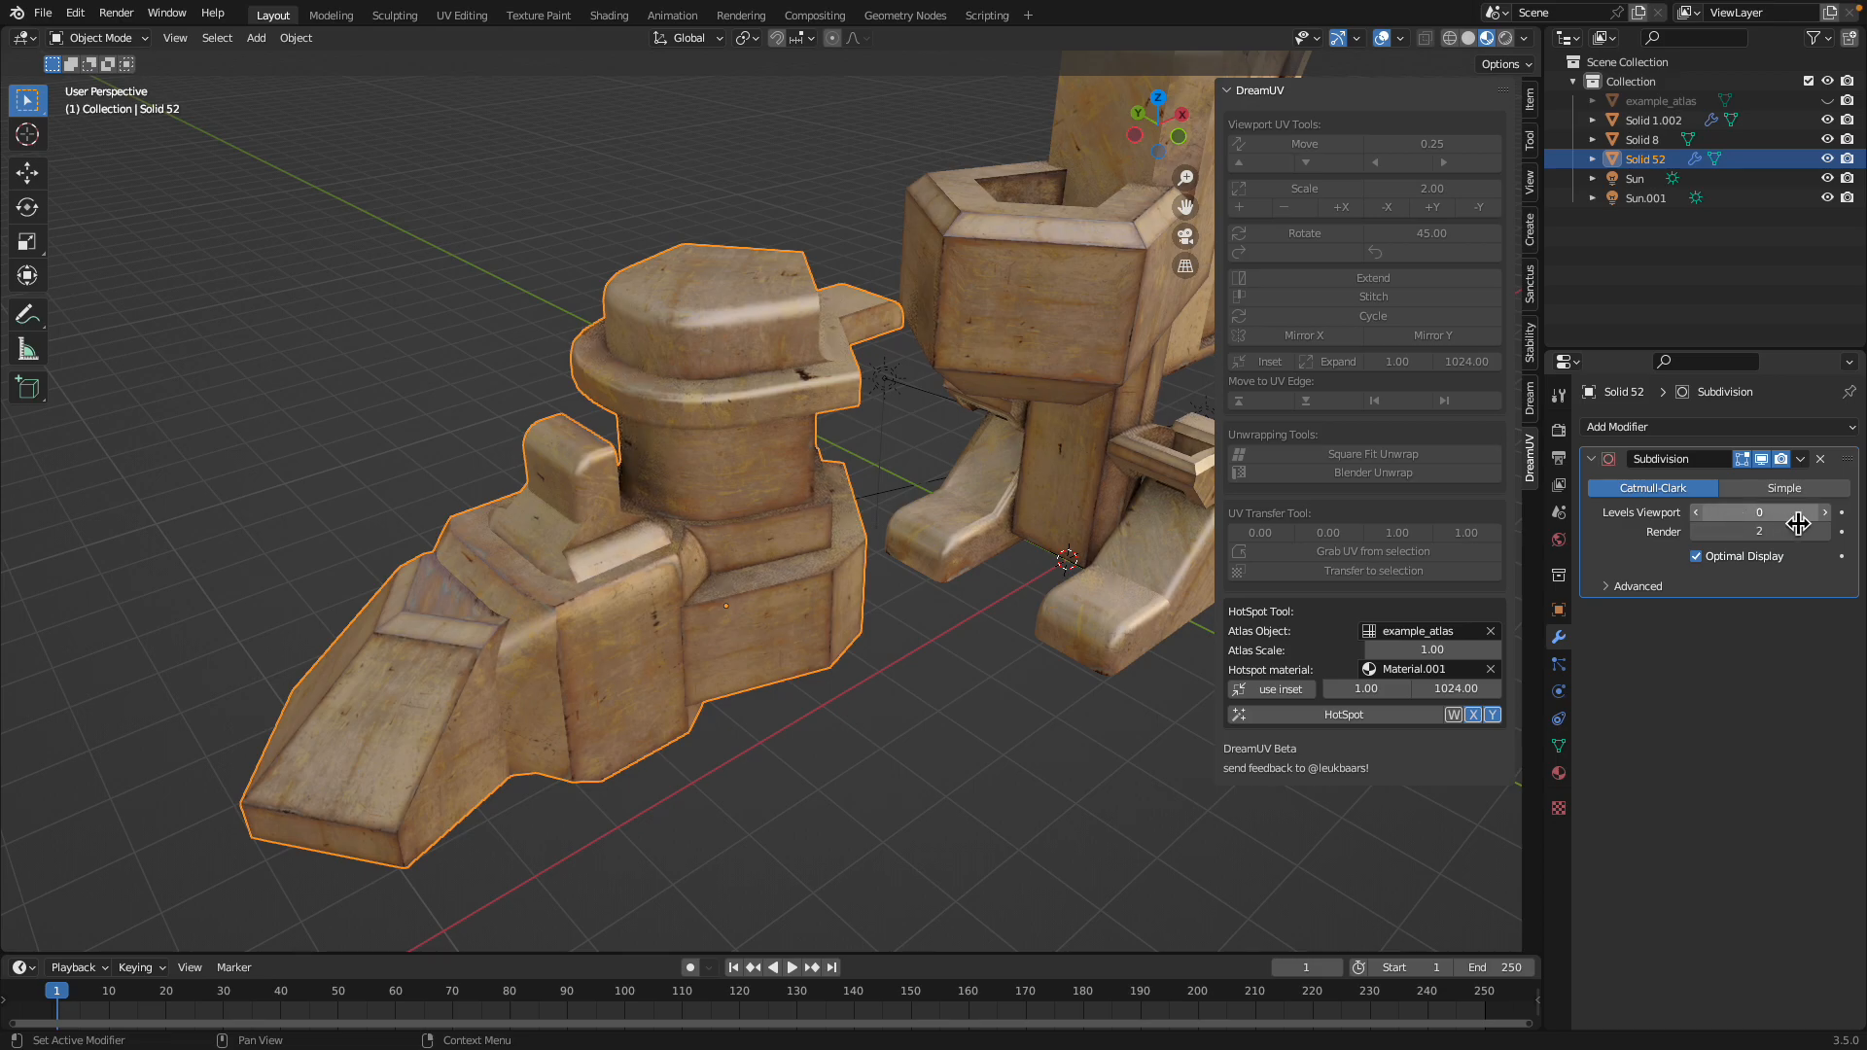
{"action": "left_click", "coordinate": [1825, 513]}
{"action": "left_click", "coordinate": [1825, 514]}
Join the two parts of the toilet model into one object and frame it in the view
{"action": "middle_click_drag", "start_coordinate": [969, 591], "coordinate": [1155, 453]}
{"action": "left_click", "coordinate": [827, 439]}
{"action": "left_click", "coordinate": [852, 554], "text": "shift"}
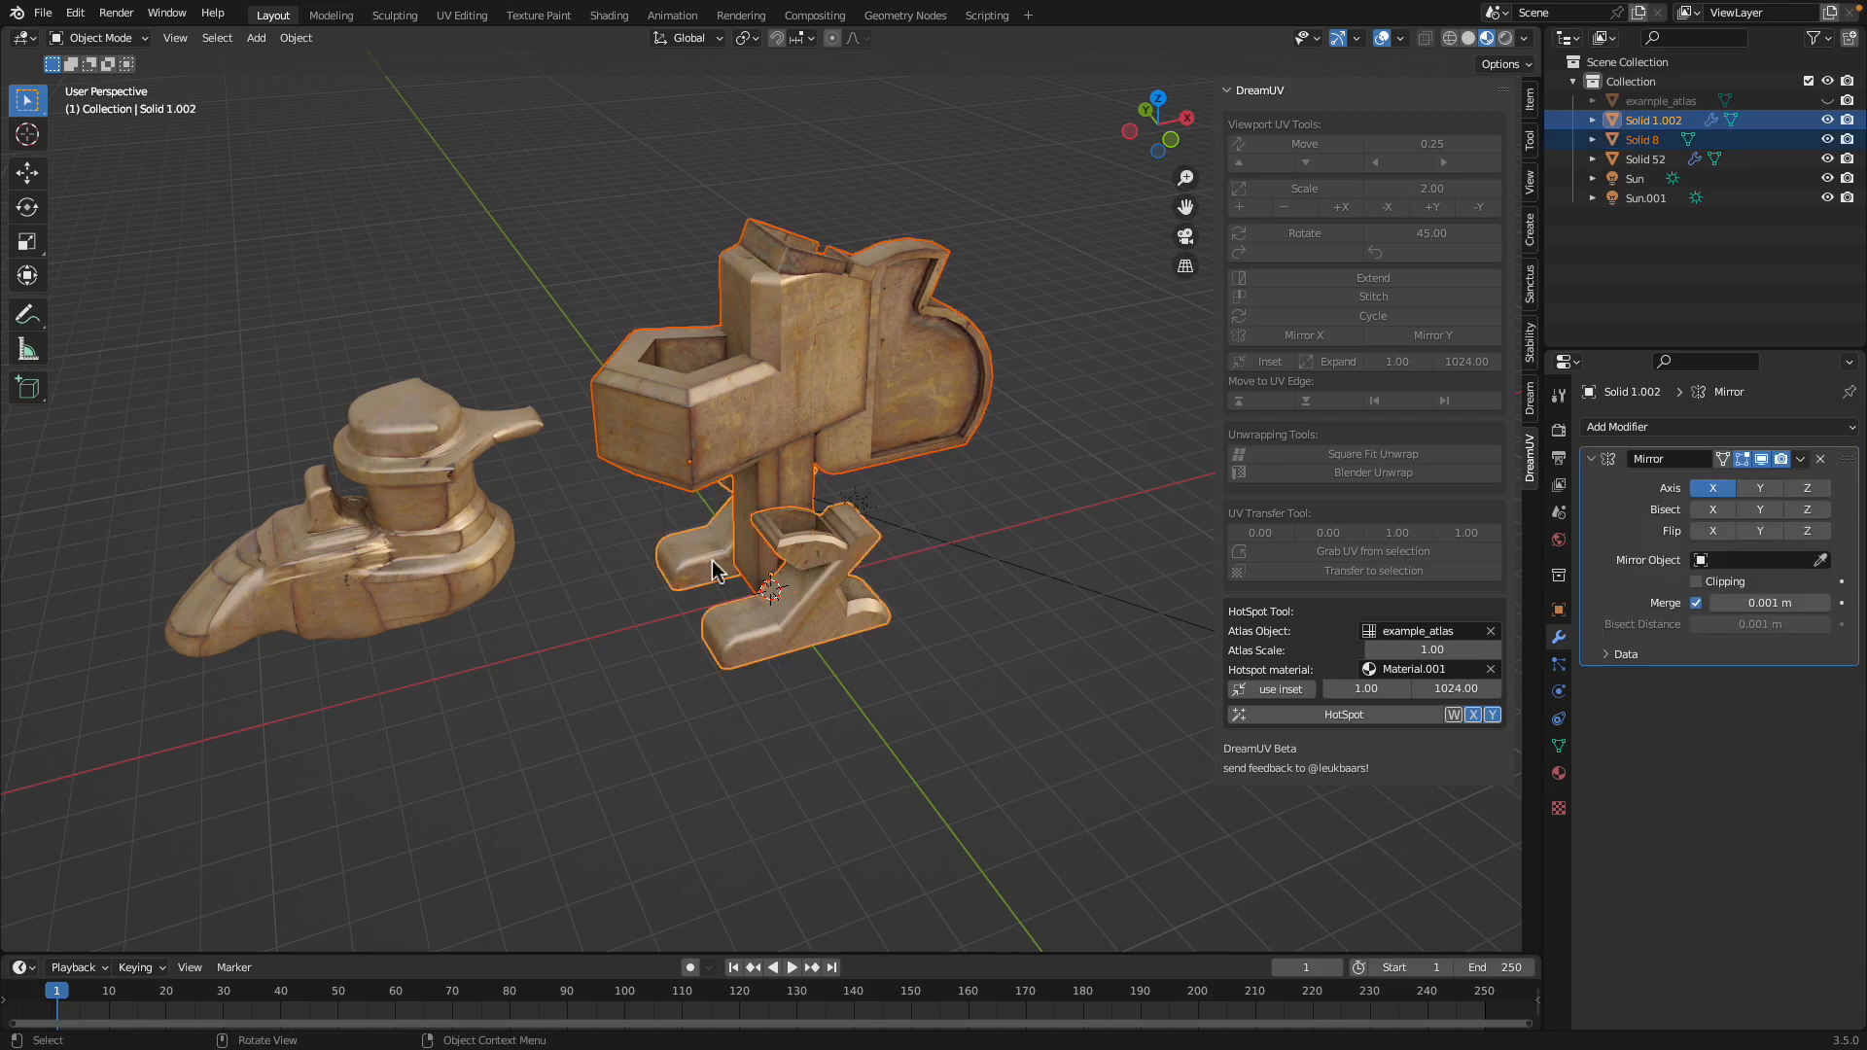
{"action": "key", "text": "ctrl+j"}
{"action": "key", "text": "KP_Decimal"}
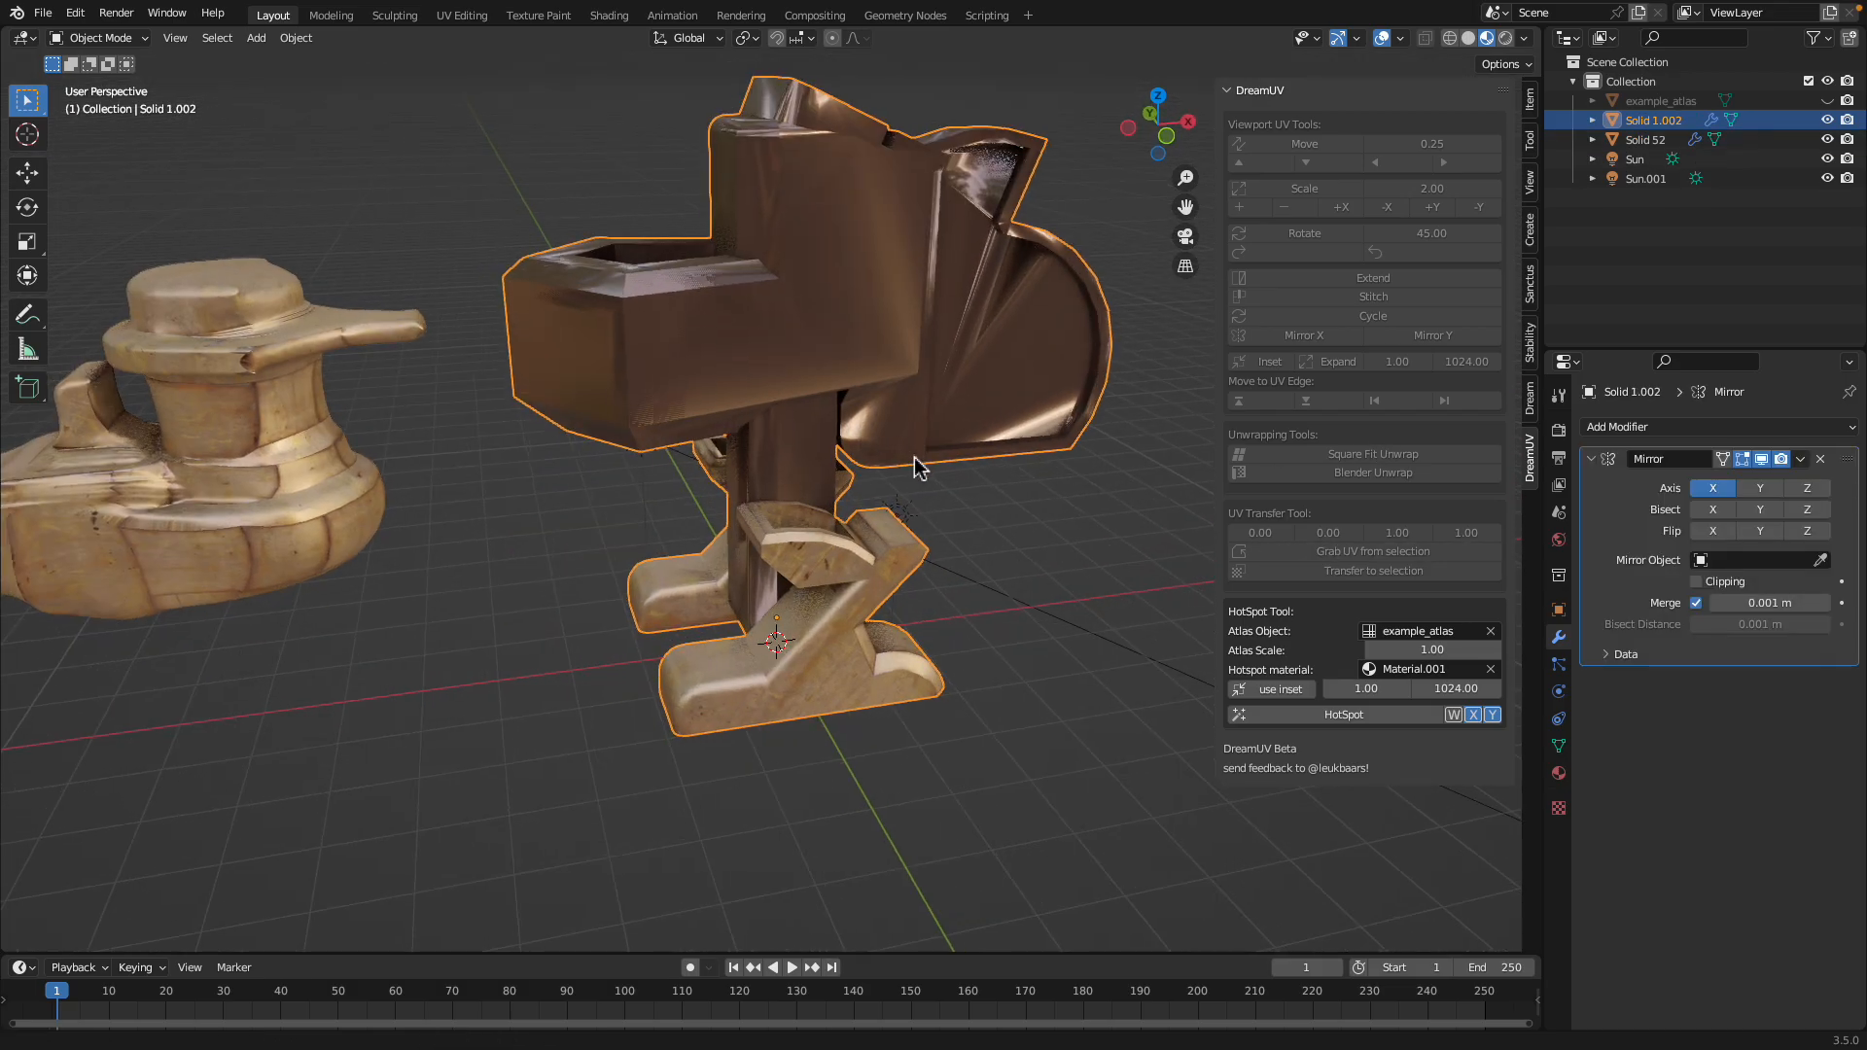
Remove the Material.002 slot and the Mirror modifier from the joined toilet model
{"action": "left_click", "coordinate": [1557, 771]}
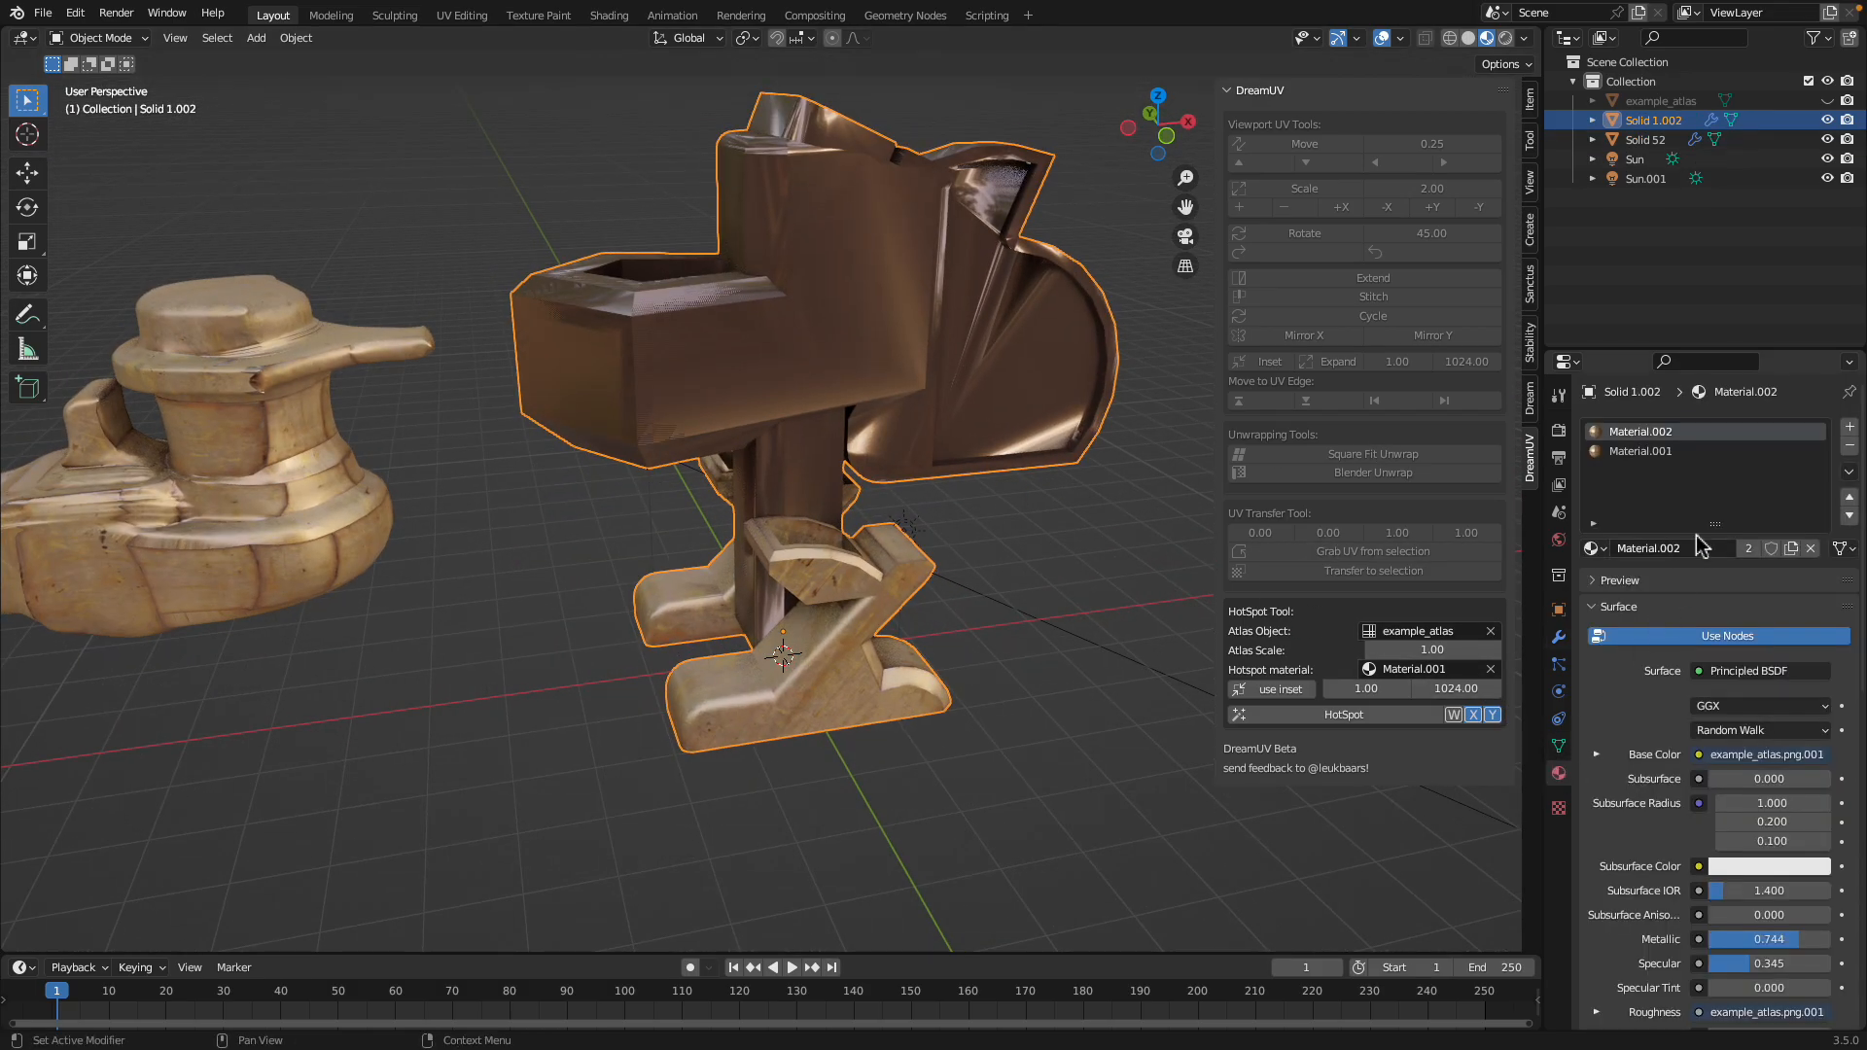
{"action": "left_click", "coordinate": [1850, 446]}
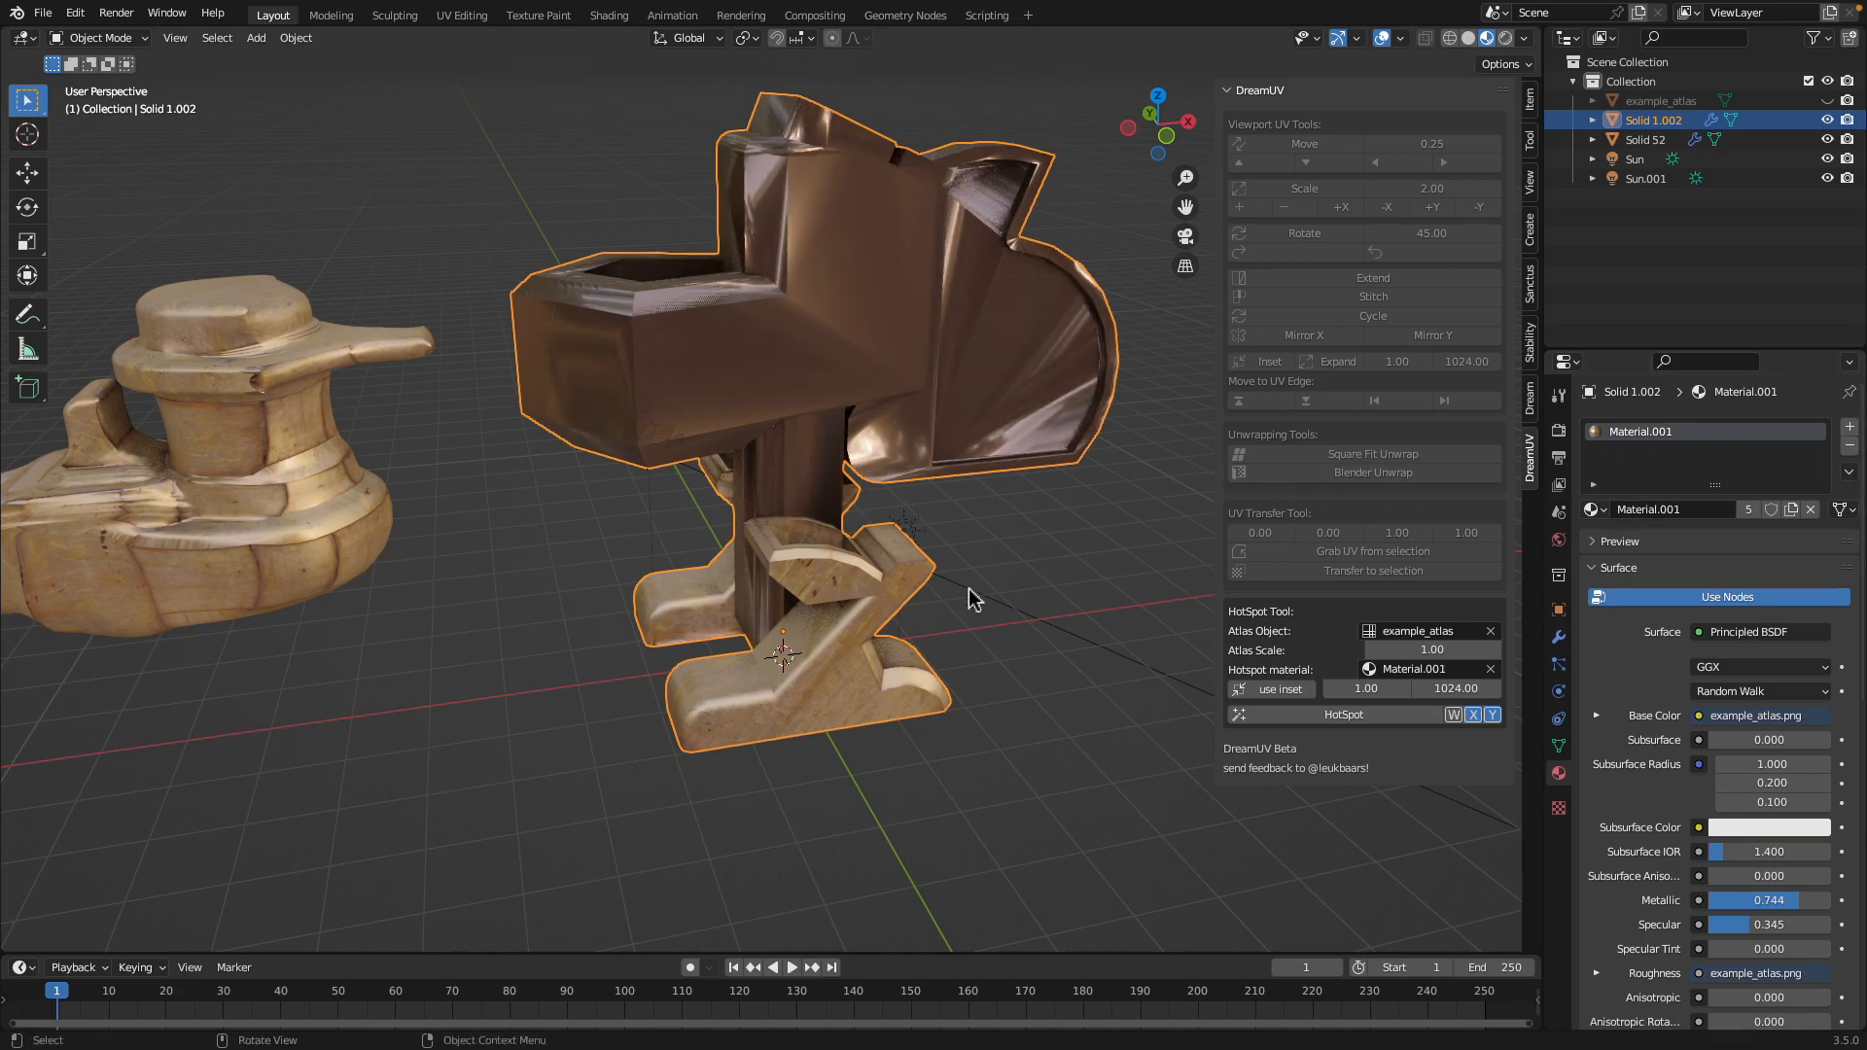
{"action": "middle_click_drag", "start_coordinate": [968, 597], "coordinate": [1019, 595]}
{"action": "left_click", "coordinate": [1558, 638]}
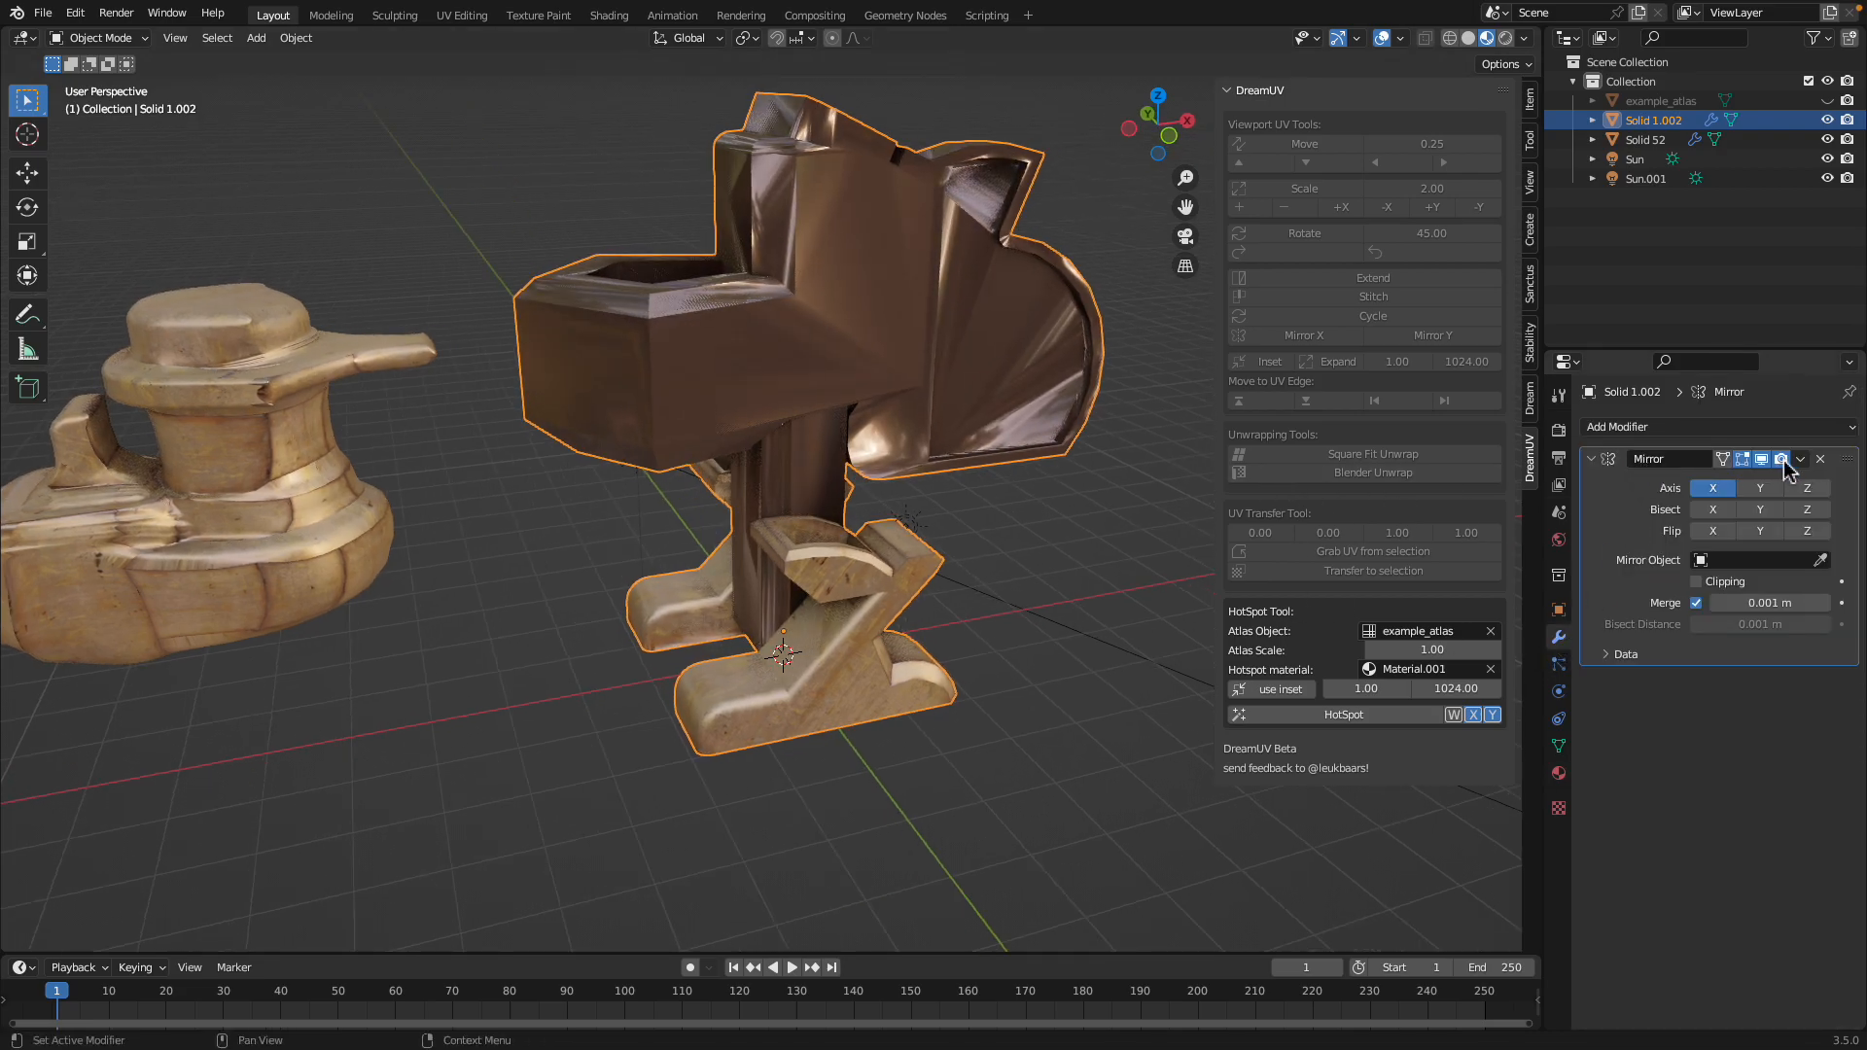
{"action": "left_click", "coordinate": [1820, 459]}
{"action": "mouse_move", "coordinate": [823, 448]}
{"action": "middle_mouse_down"}
{"action": "mouse_move", "coordinate": [900, 529]}
{"action": "mouse_move", "coordinate": [842, 433]}
{"action": "middle_mouse_up"}
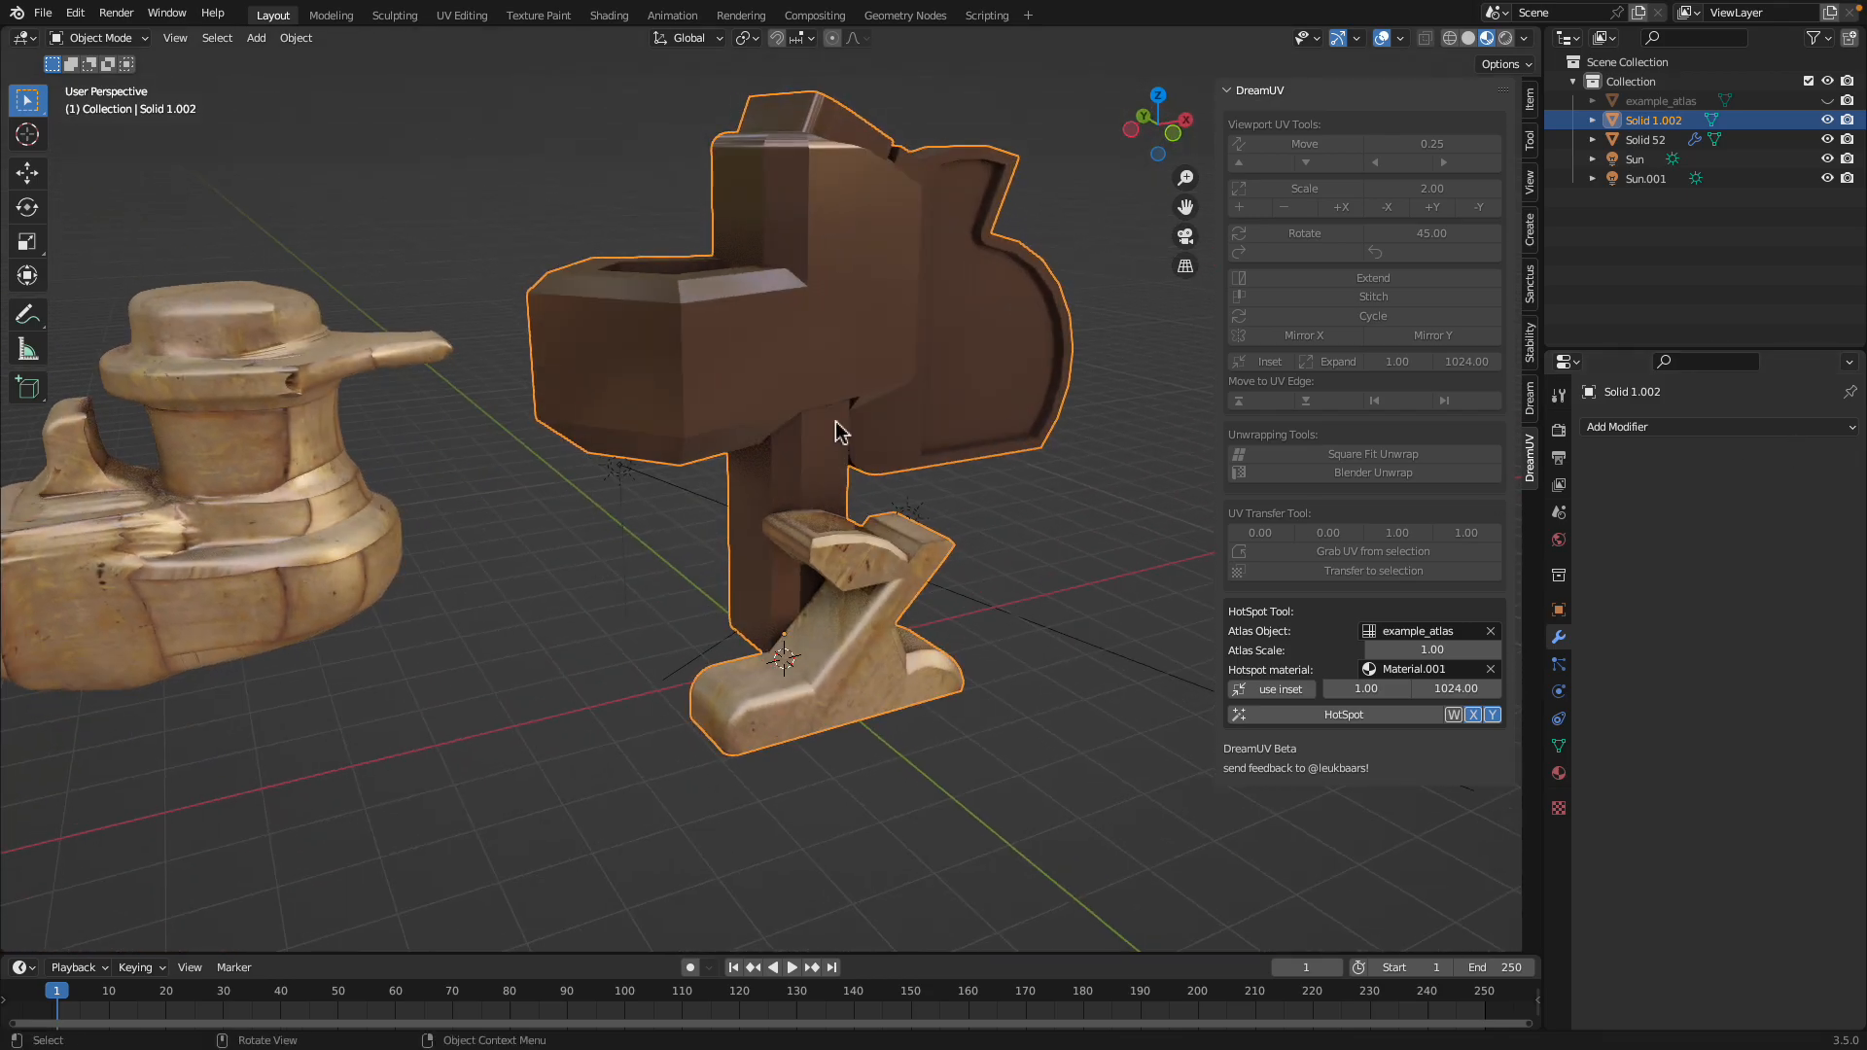
Add a Subdivision Surface modifier to the joined toilet model
{"action": "left_click", "coordinate": [1657, 427]}
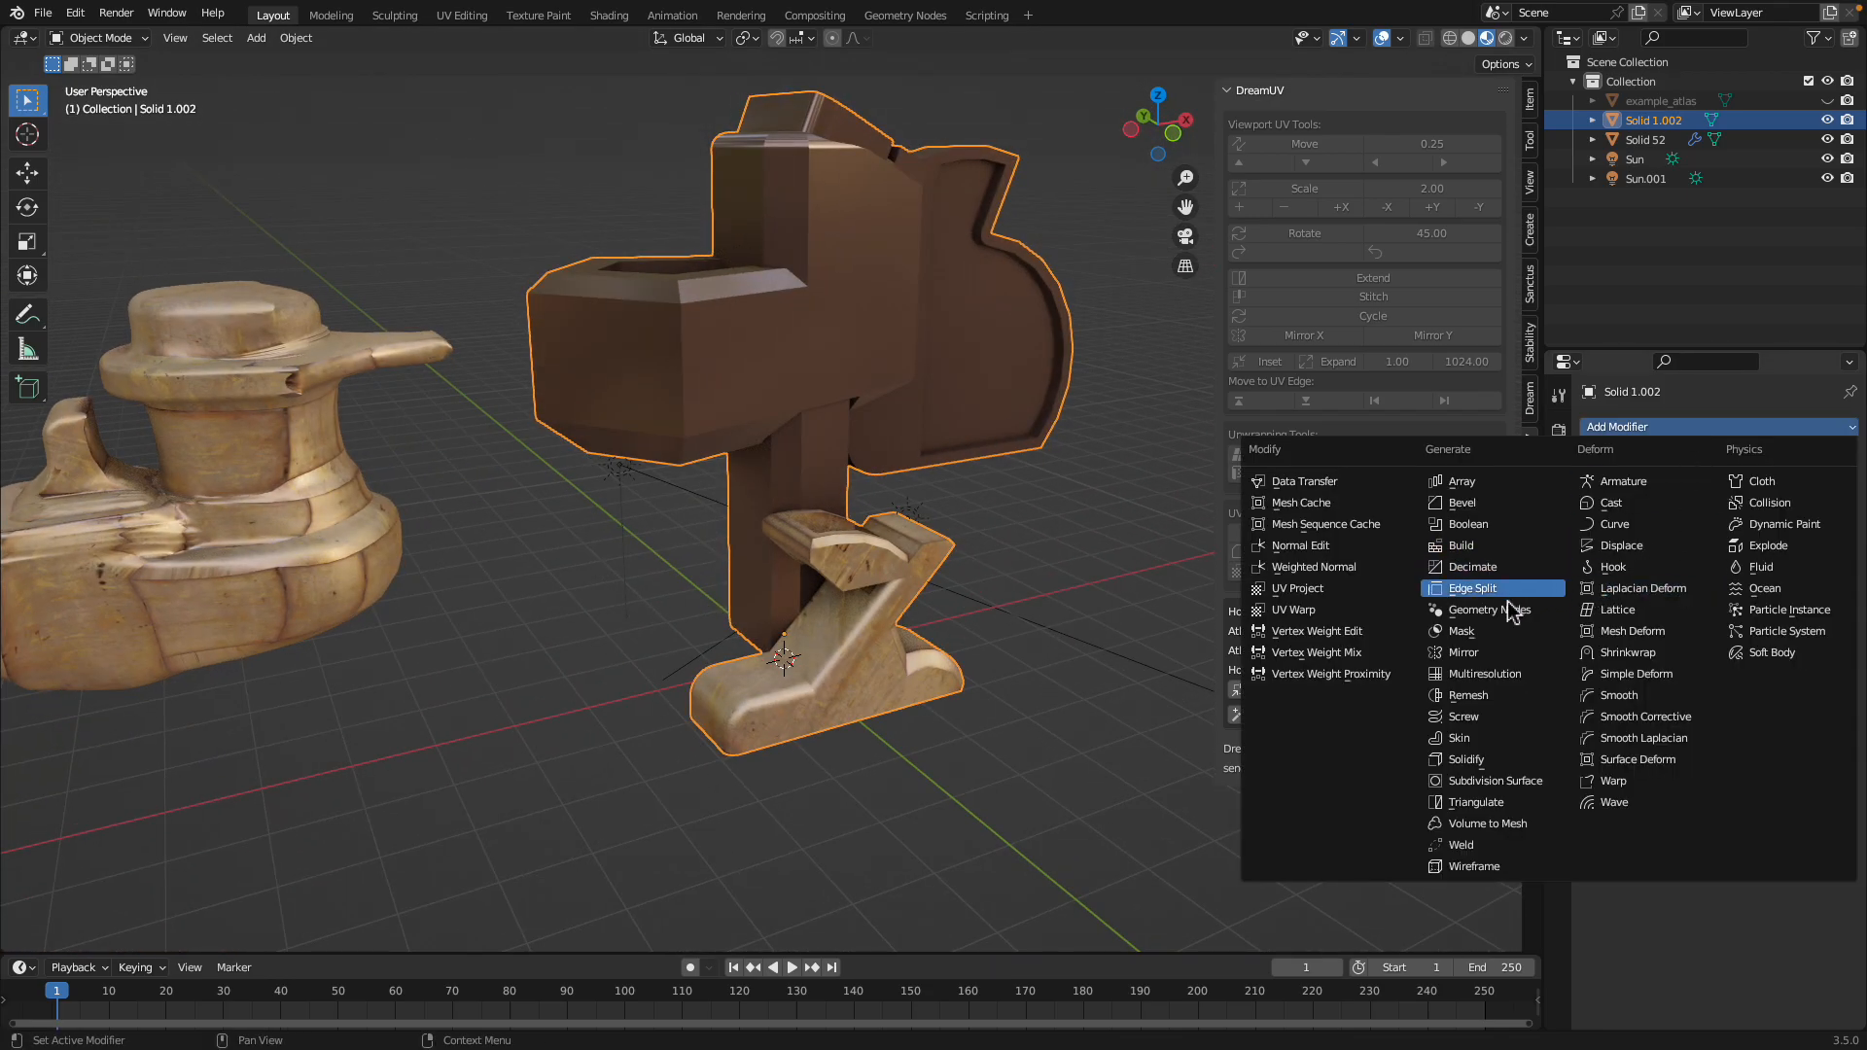
{"action": "left_click", "coordinate": [1497, 781]}
{"action": "middle_click_drag", "start_coordinate": [914, 550], "coordinate": [795, 448]}
Delete the joined toilet model and clear the remaining textured model's location to center it at the world origin
{"action": "key", "text": "x"}
{"action": "left_click", "coordinate": [880, 384]}
{"action": "left_click", "coordinate": [475, 446]}
{"action": "key", "text": "alt+g"}
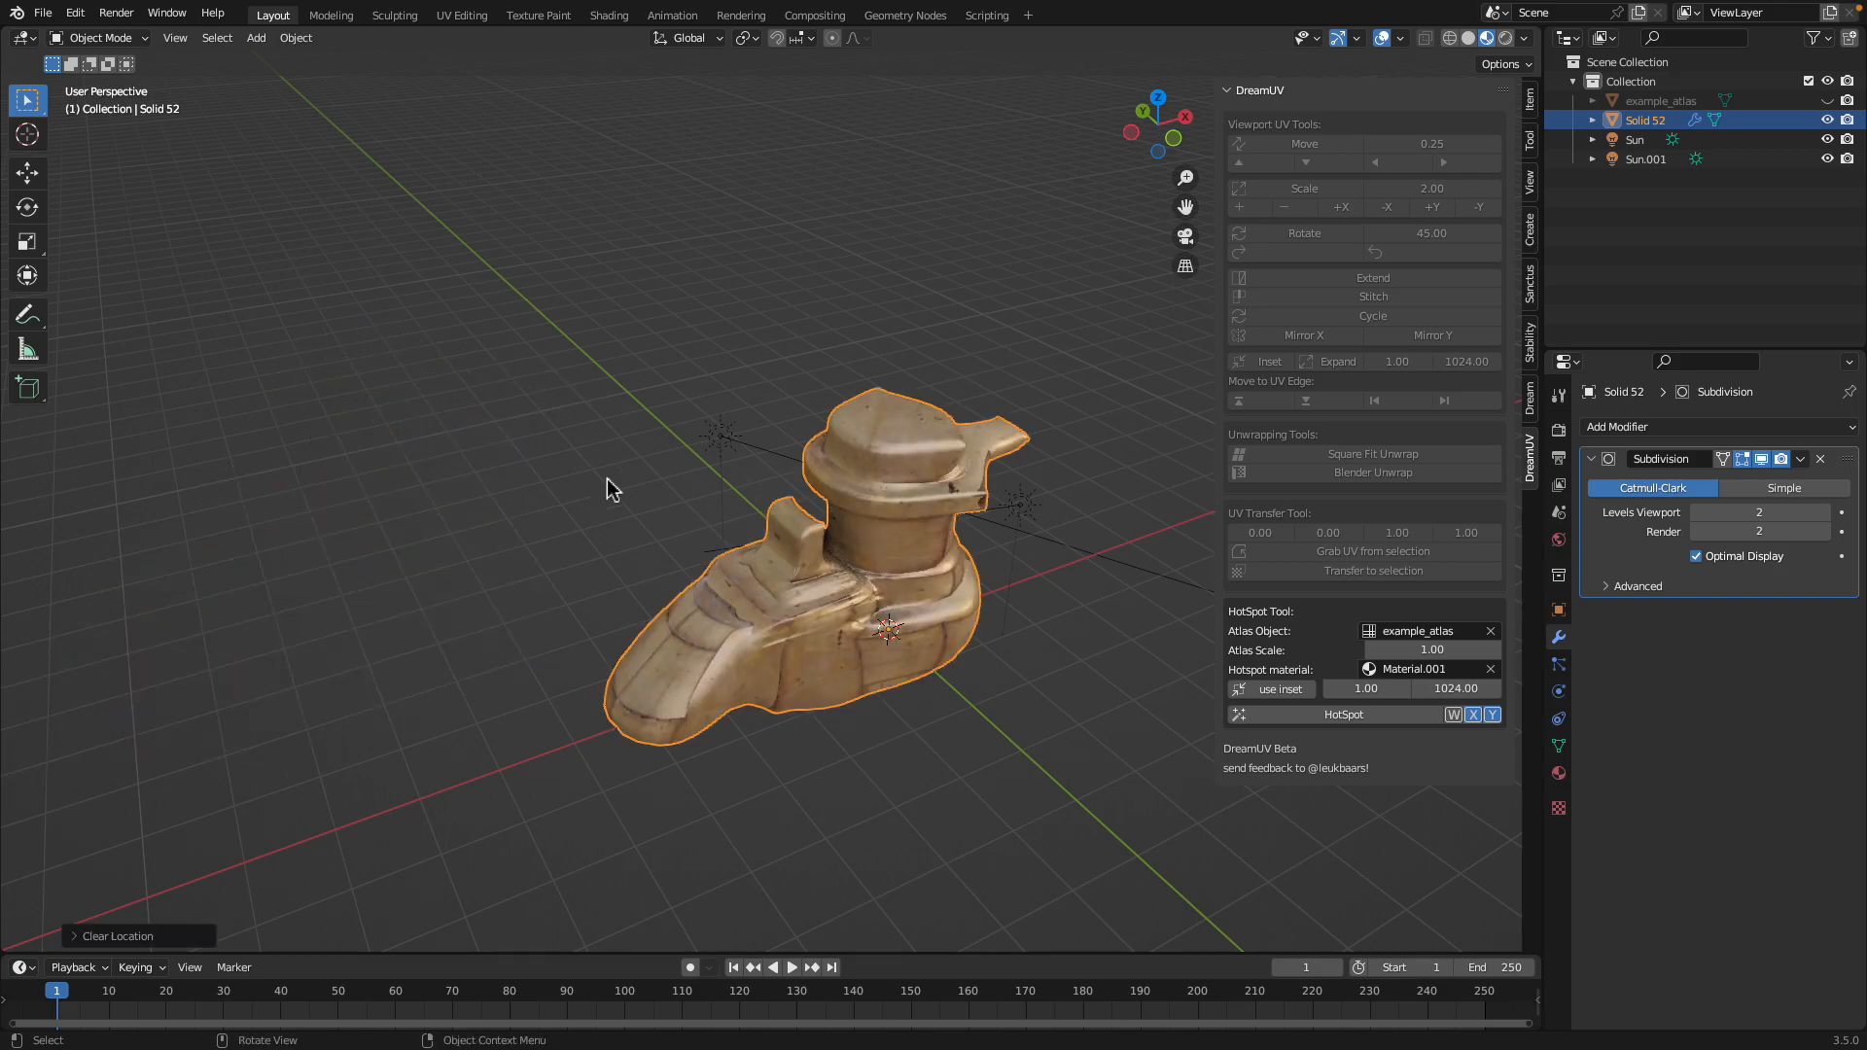
Remove the Subdivision modifier from the textured model
{"action": "middle_click_drag", "start_coordinate": [587, 483], "coordinate": [958, 508]}
{"action": "left_click", "coordinate": [1821, 459]}
{"action": "middle_click_drag", "start_coordinate": [844, 453], "coordinate": [744, 459]}
Switch to Plasticity and examine the original solid from different angles to compare it with the textured model
{"action": "scroll", "coordinate": [902, 470], "scroll_direction": "up", "scroll_amount": 3}
{"action": "scroll", "coordinate": [905, 471], "scroll_direction": "down", "scroll_amount": 4}
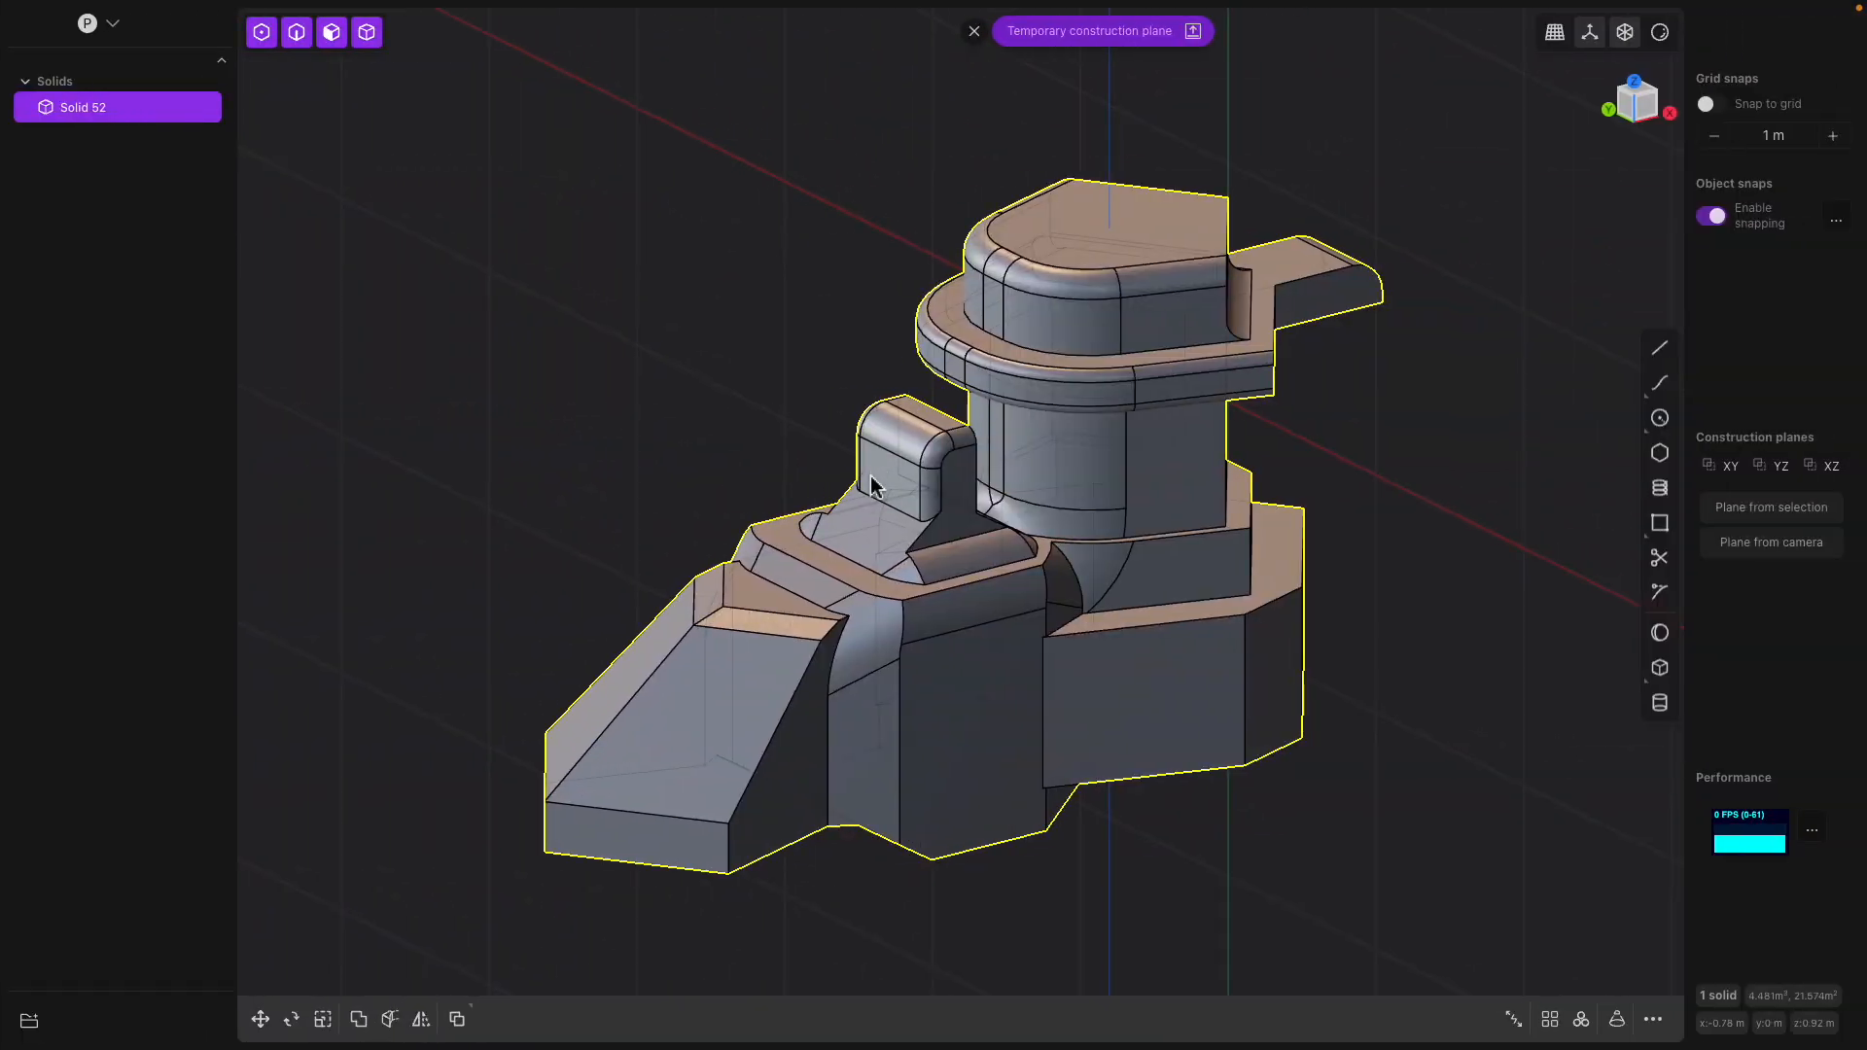
{"action": "middle_click_drag", "start_coordinate": [1050, 457], "coordinate": [988, 481]}
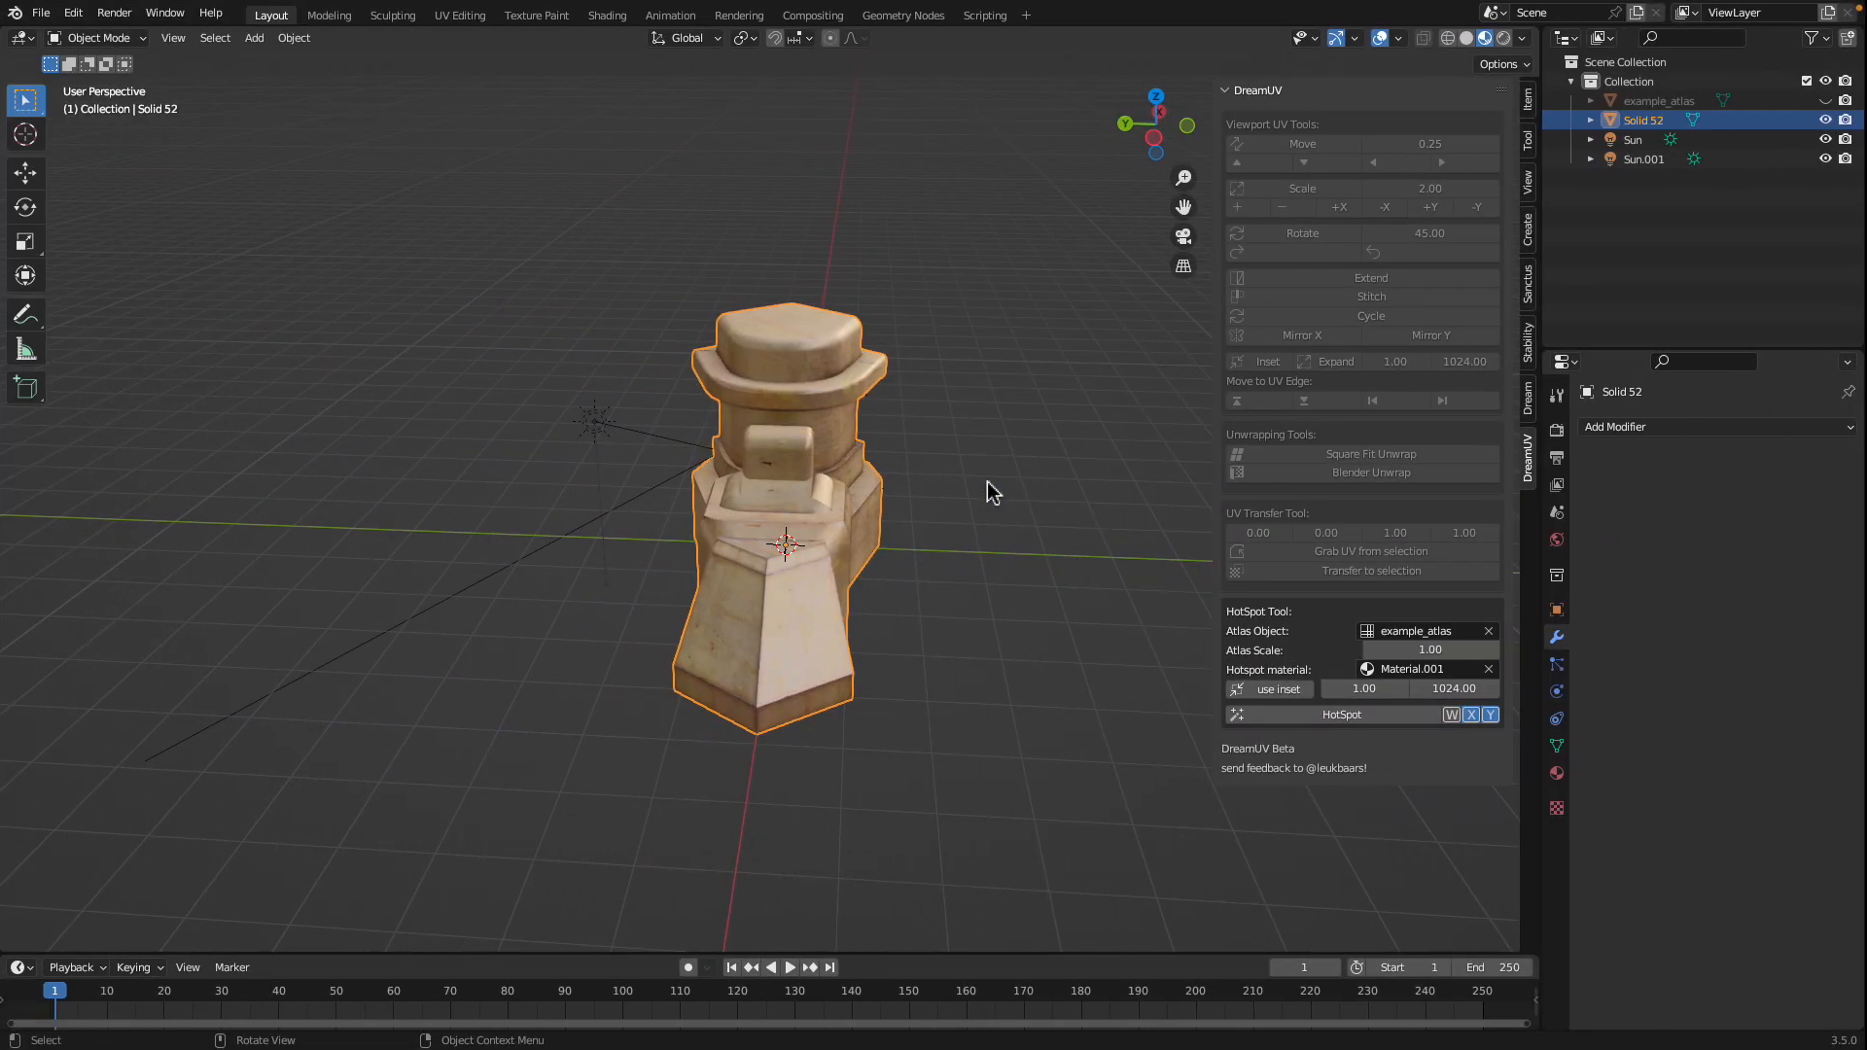
{"action": "middle_click_drag", "start_coordinate": [987, 481], "coordinate": [833, 590]}
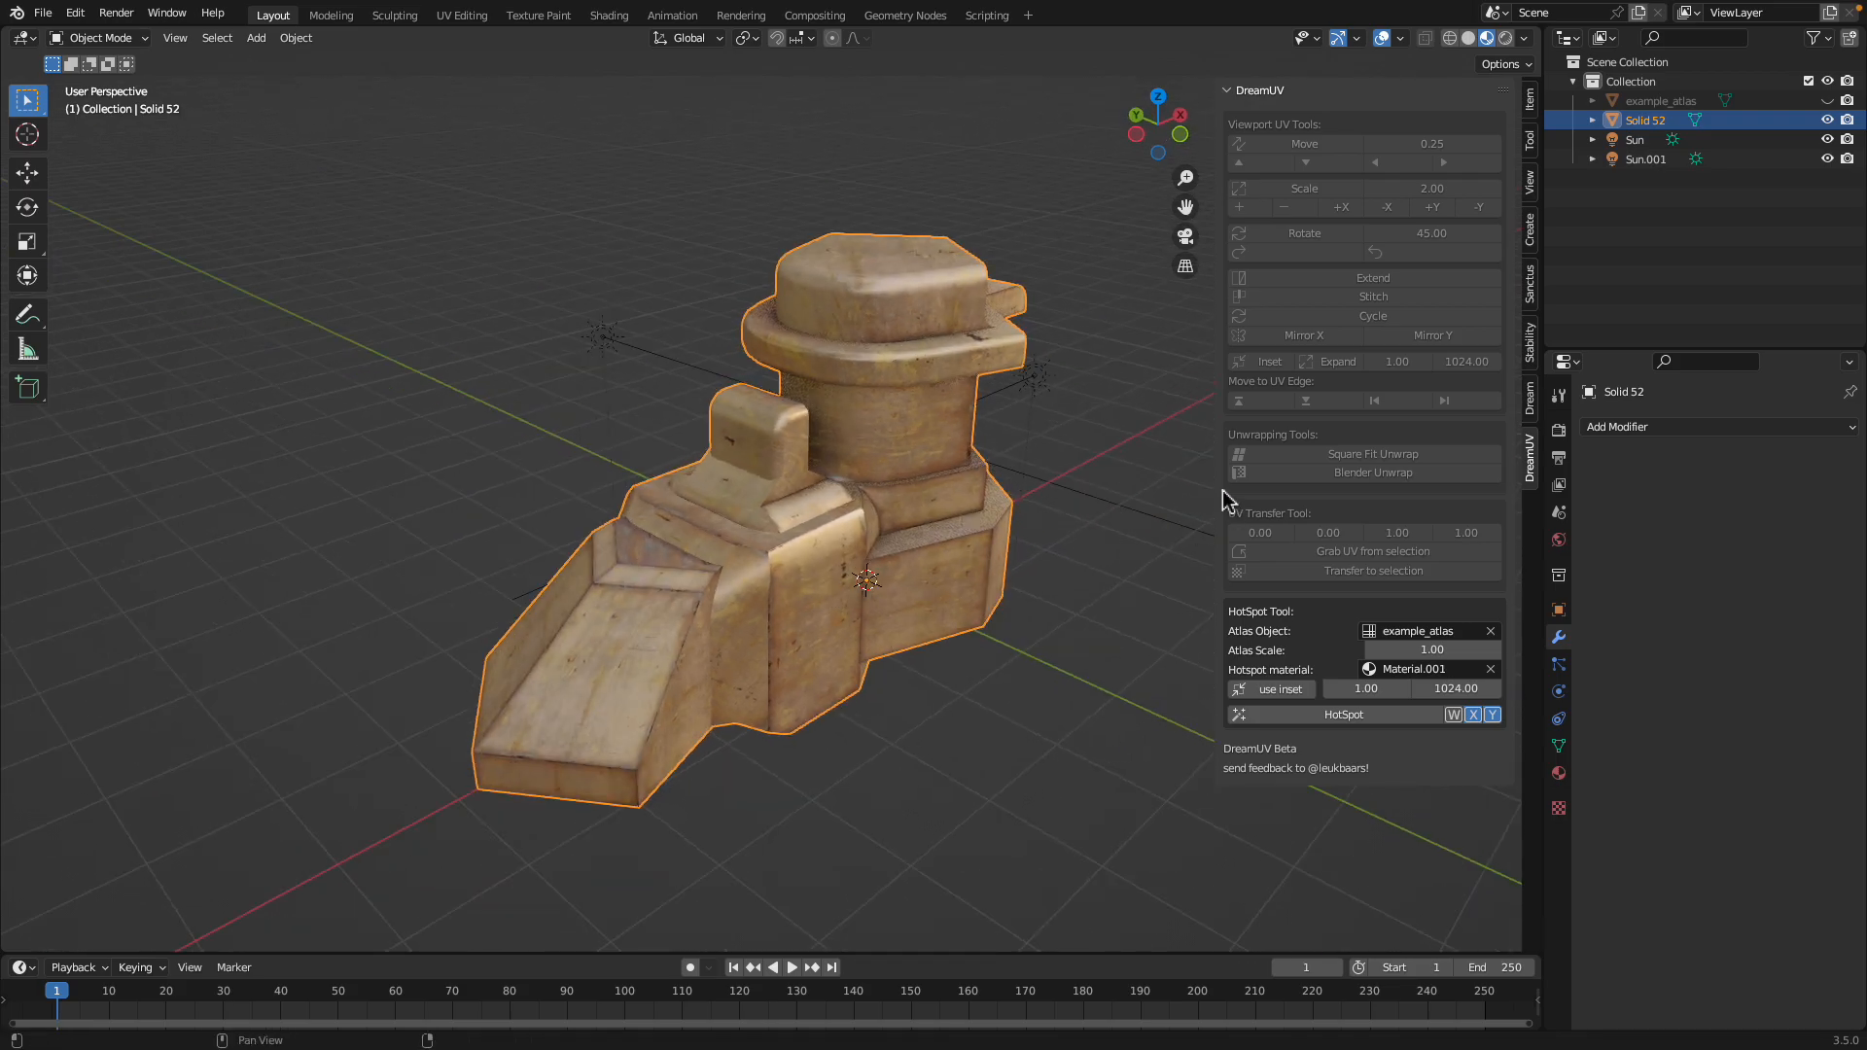
In Blender, hide the viewport sidebar and make a loop cut across the model's underside in Edit Mode
{"action": "key", "text": "n"}
{"action": "middle_click_drag", "start_coordinate": [1218, 489], "coordinate": [1116, 533]}
{"action": "middle_click_drag", "start_coordinate": [857, 322], "coordinate": [937, 590]}
{"action": "key", "text": "Tab"}
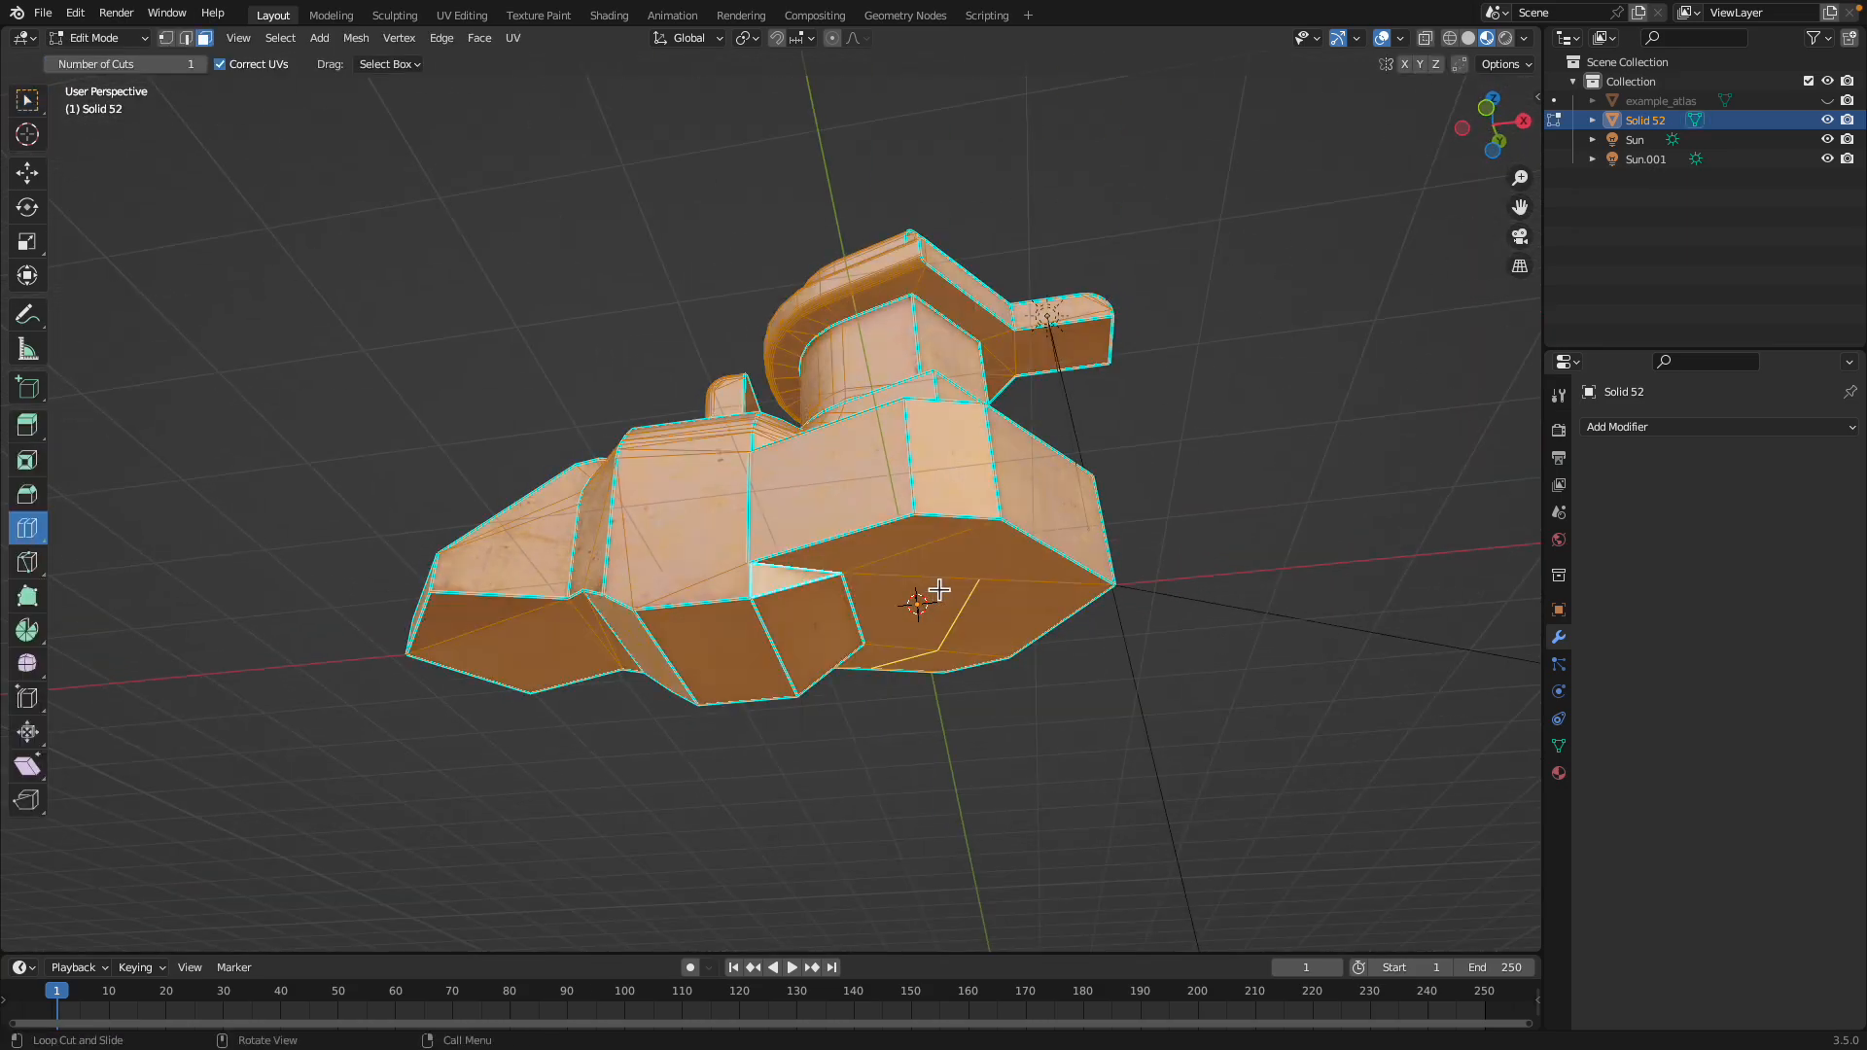
{"action": "left_click", "coordinate": [965, 613]}
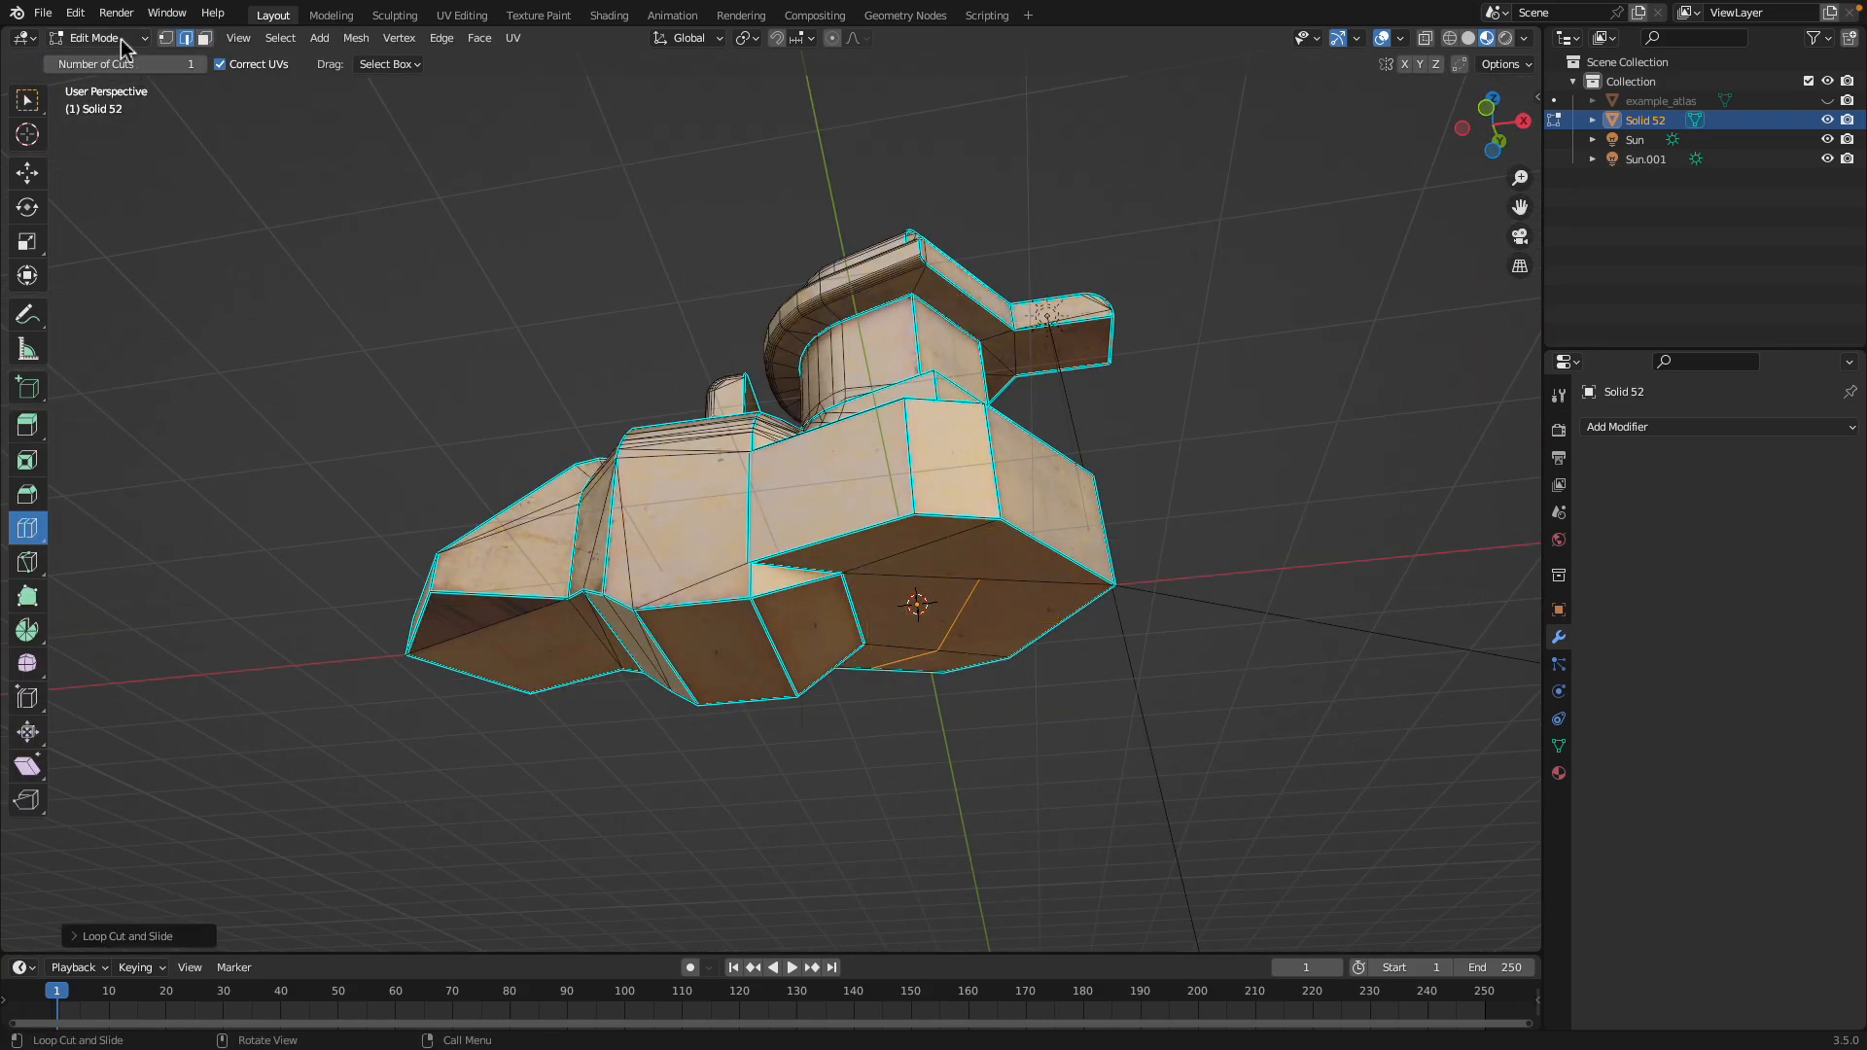
Make another loop cut across the faces of the model's underside
{"action": "key", "text": "1"}
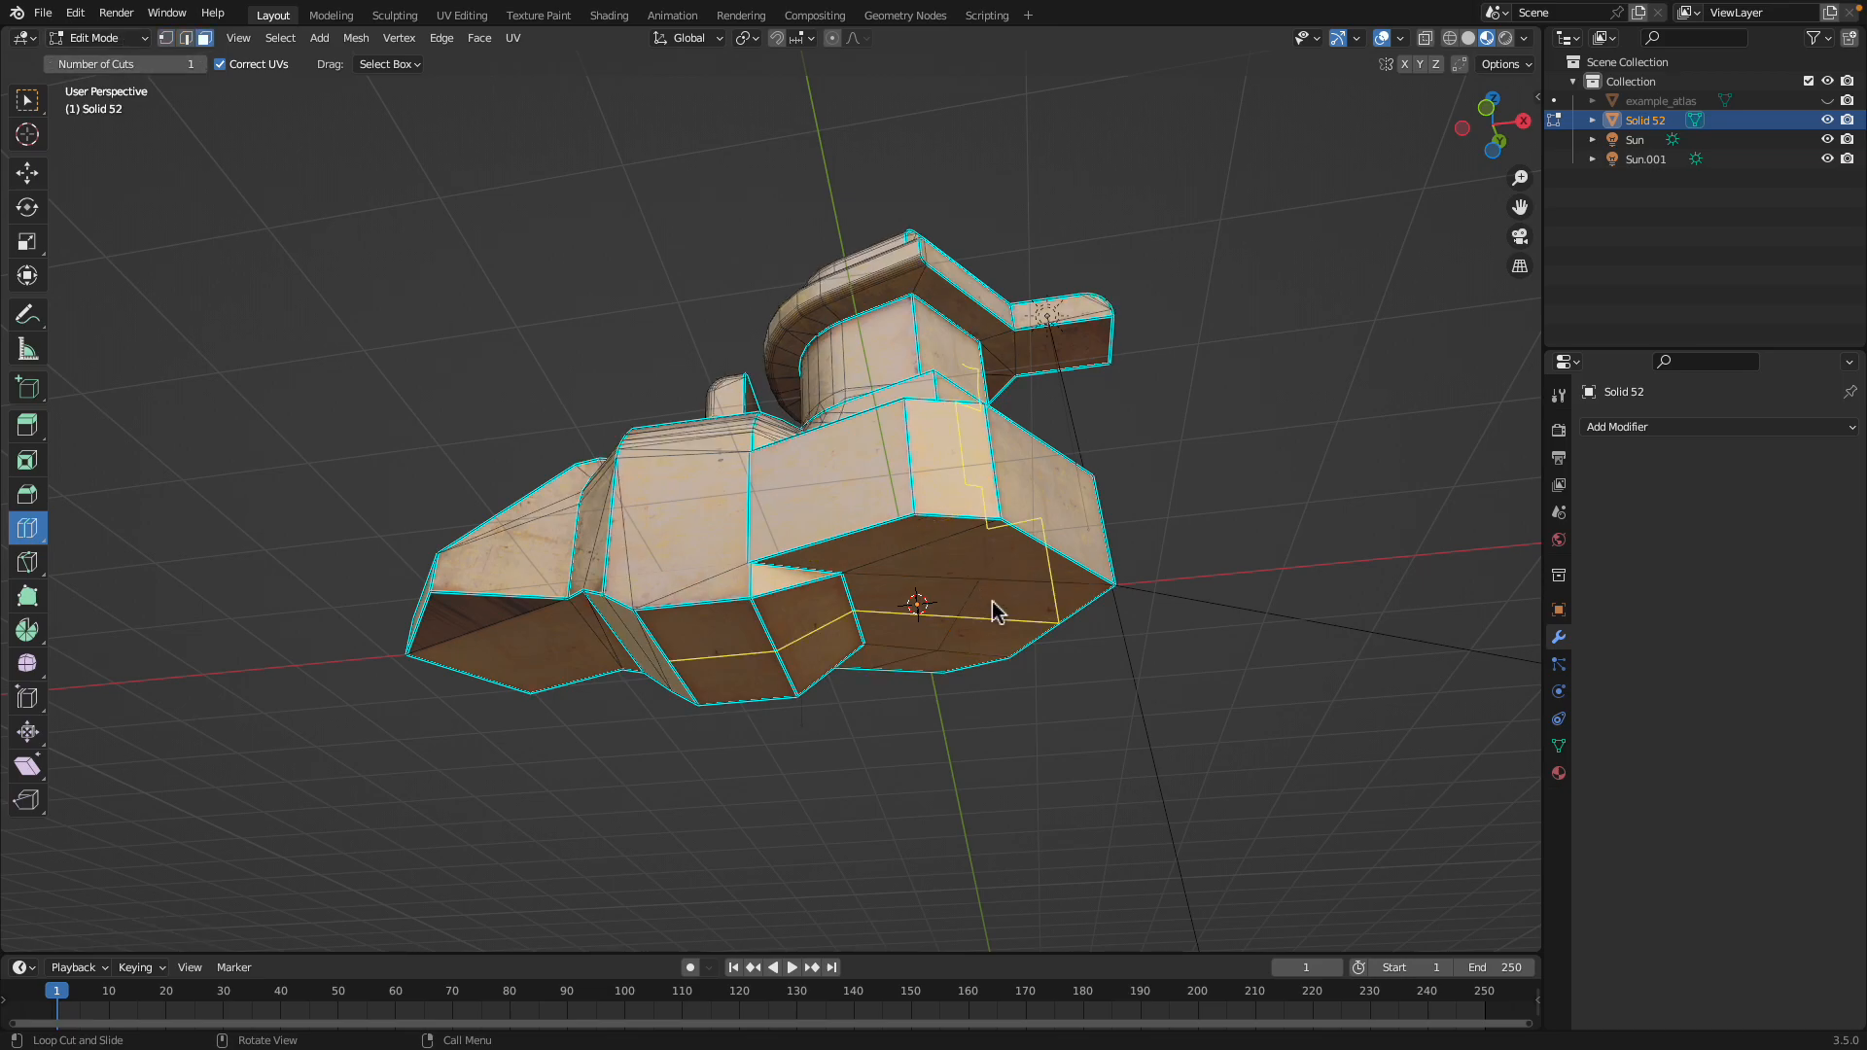
{"action": "left_click", "coordinate": [997, 613]}
{"action": "middle_click_drag", "start_coordinate": [991, 604], "coordinate": [1040, 488]}
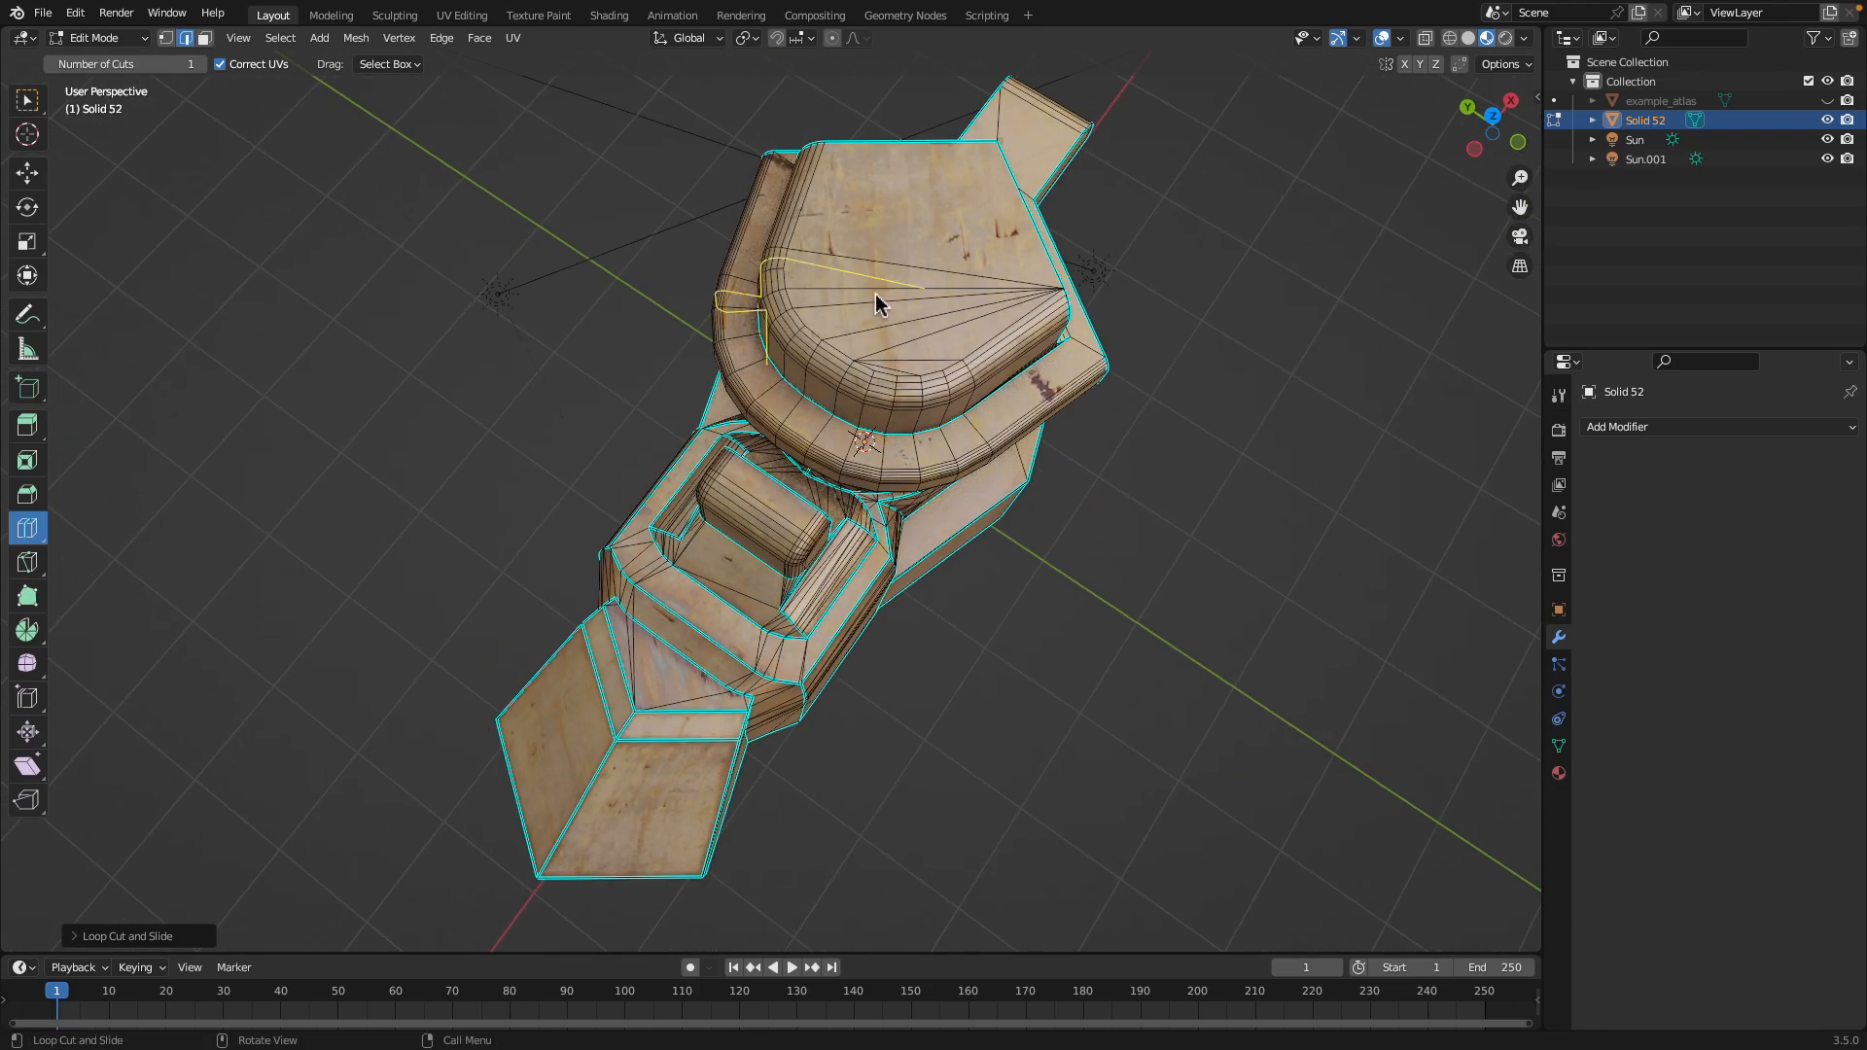
{"action": "middle_click_drag", "start_coordinate": [951, 313], "coordinate": [743, 581]}
{"action": "key", "text": "Tab"}
{"action": "key", "text": "Tab"}
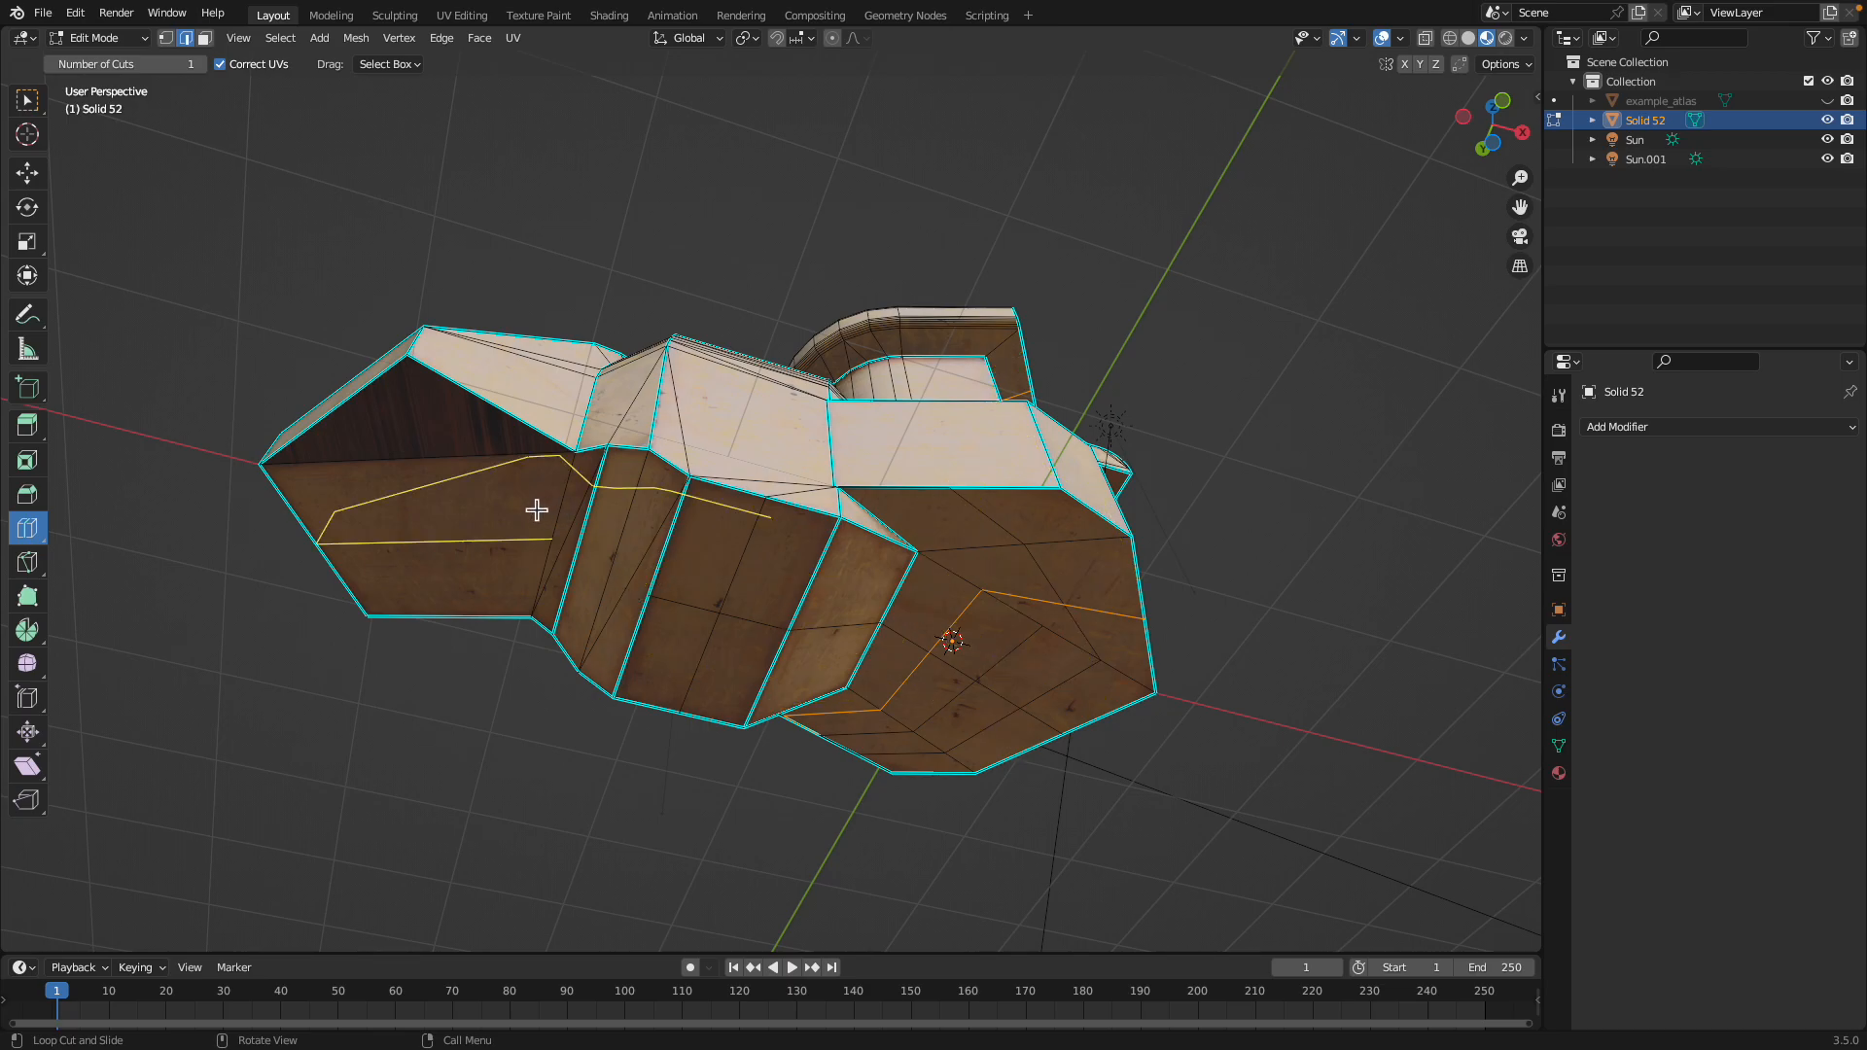
Set face selection with the Select Box tool and examine the mesh topology from several sides
{"action": "key", "text": "3"}
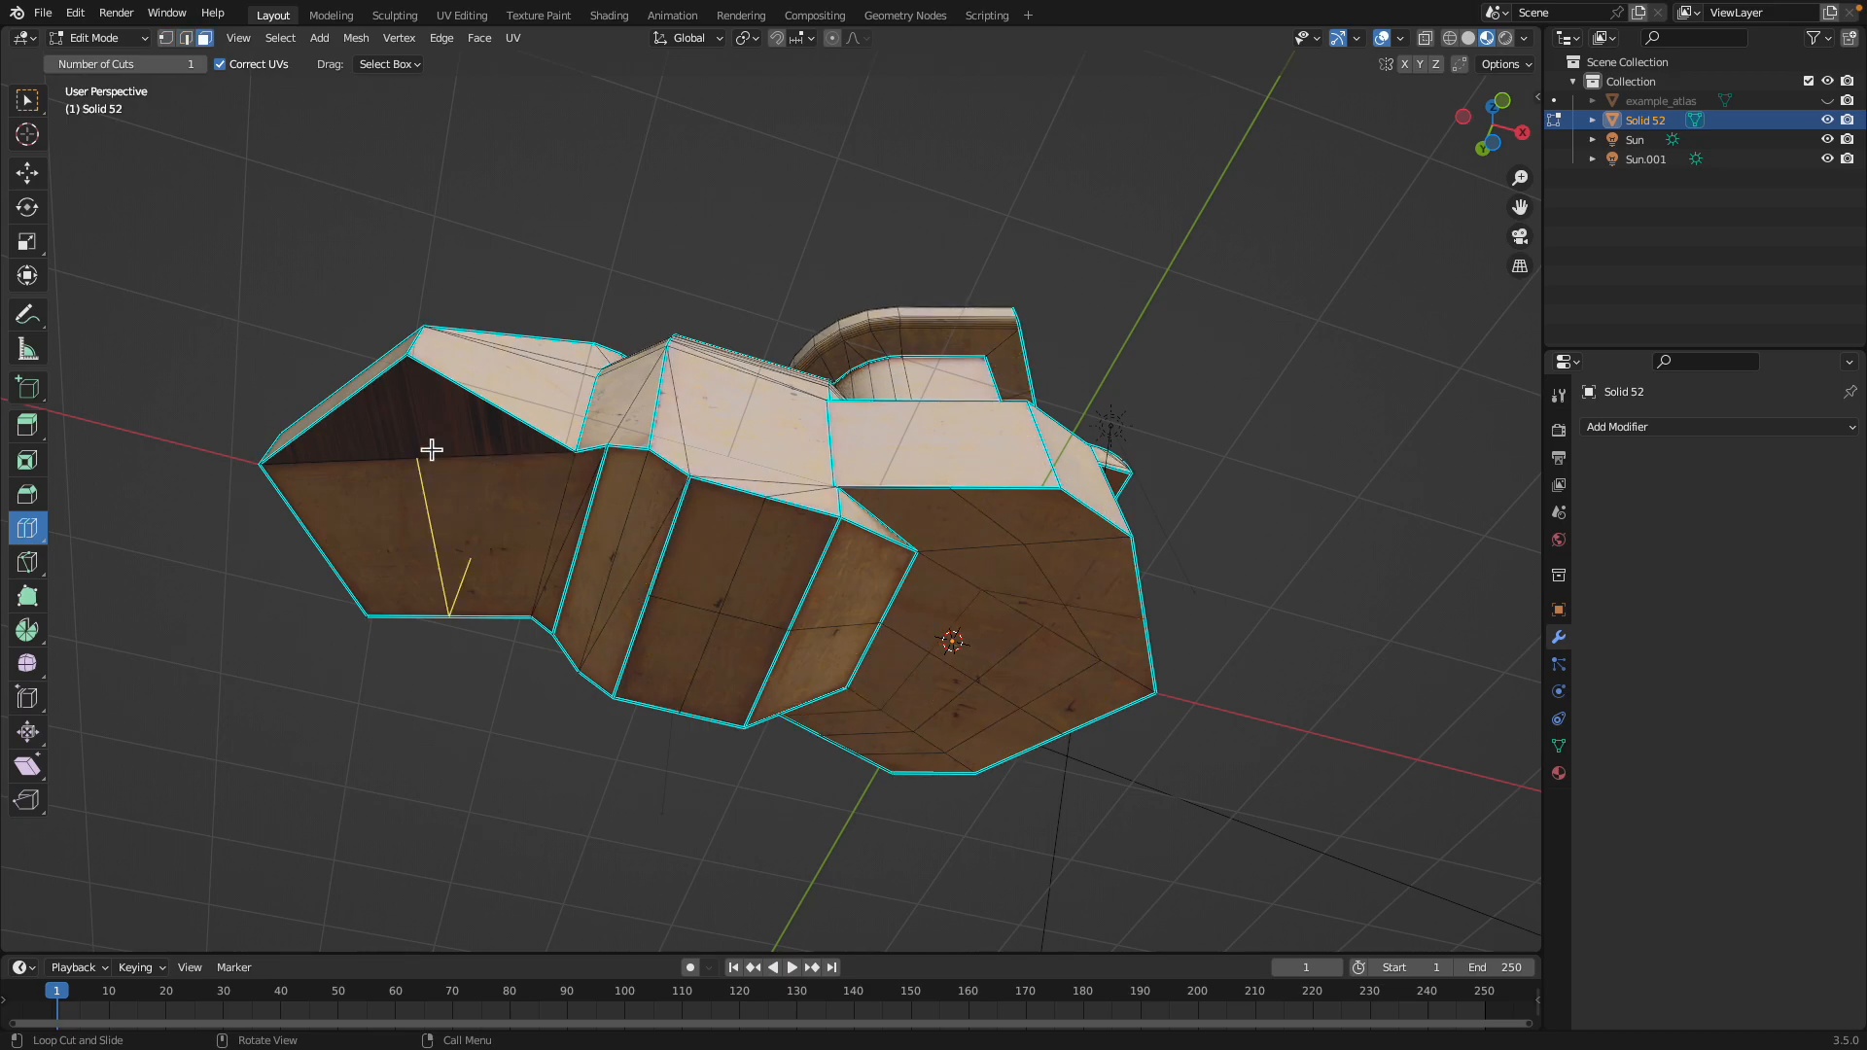
{"action": "middle_click_drag", "start_coordinate": [347, 418], "coordinate": [525, 413]}
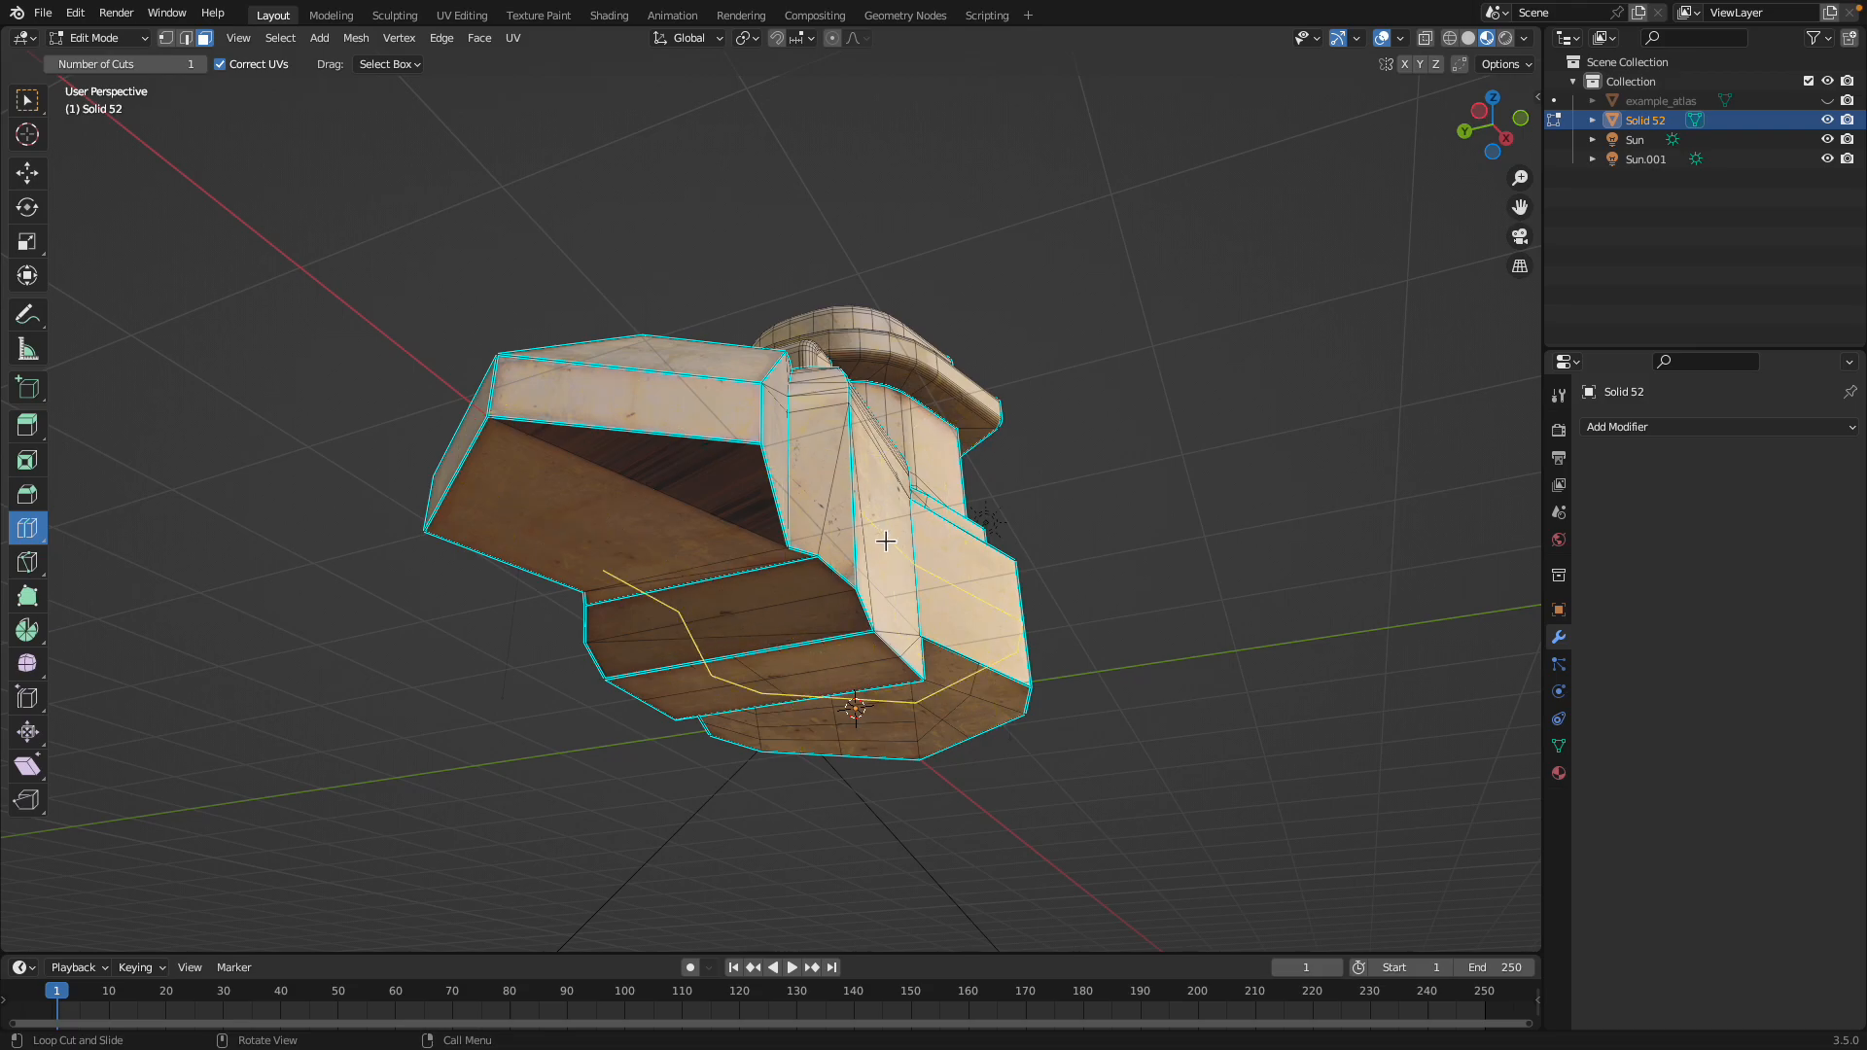
{"action": "middle_click_drag", "start_coordinate": [885, 541], "coordinate": [746, 587]}
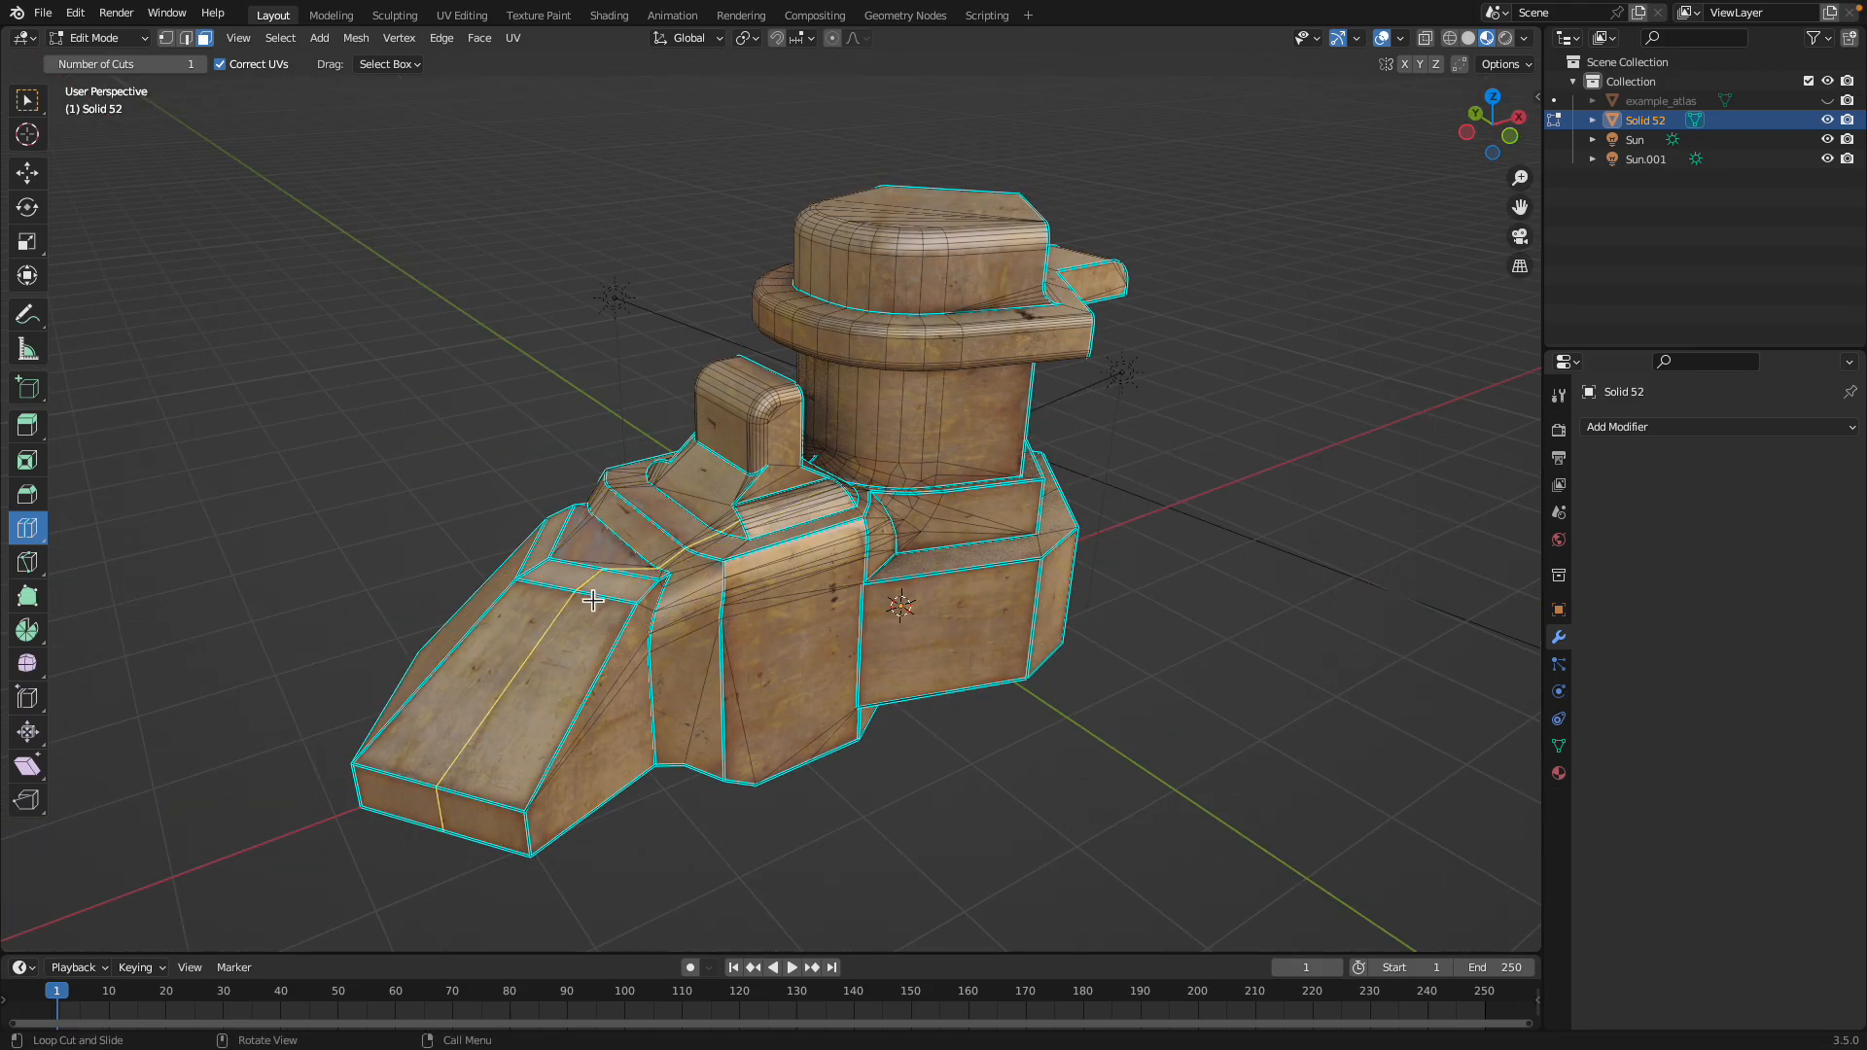
{"action": "middle_click_drag", "start_coordinate": [698, 512], "coordinate": [853, 527]}
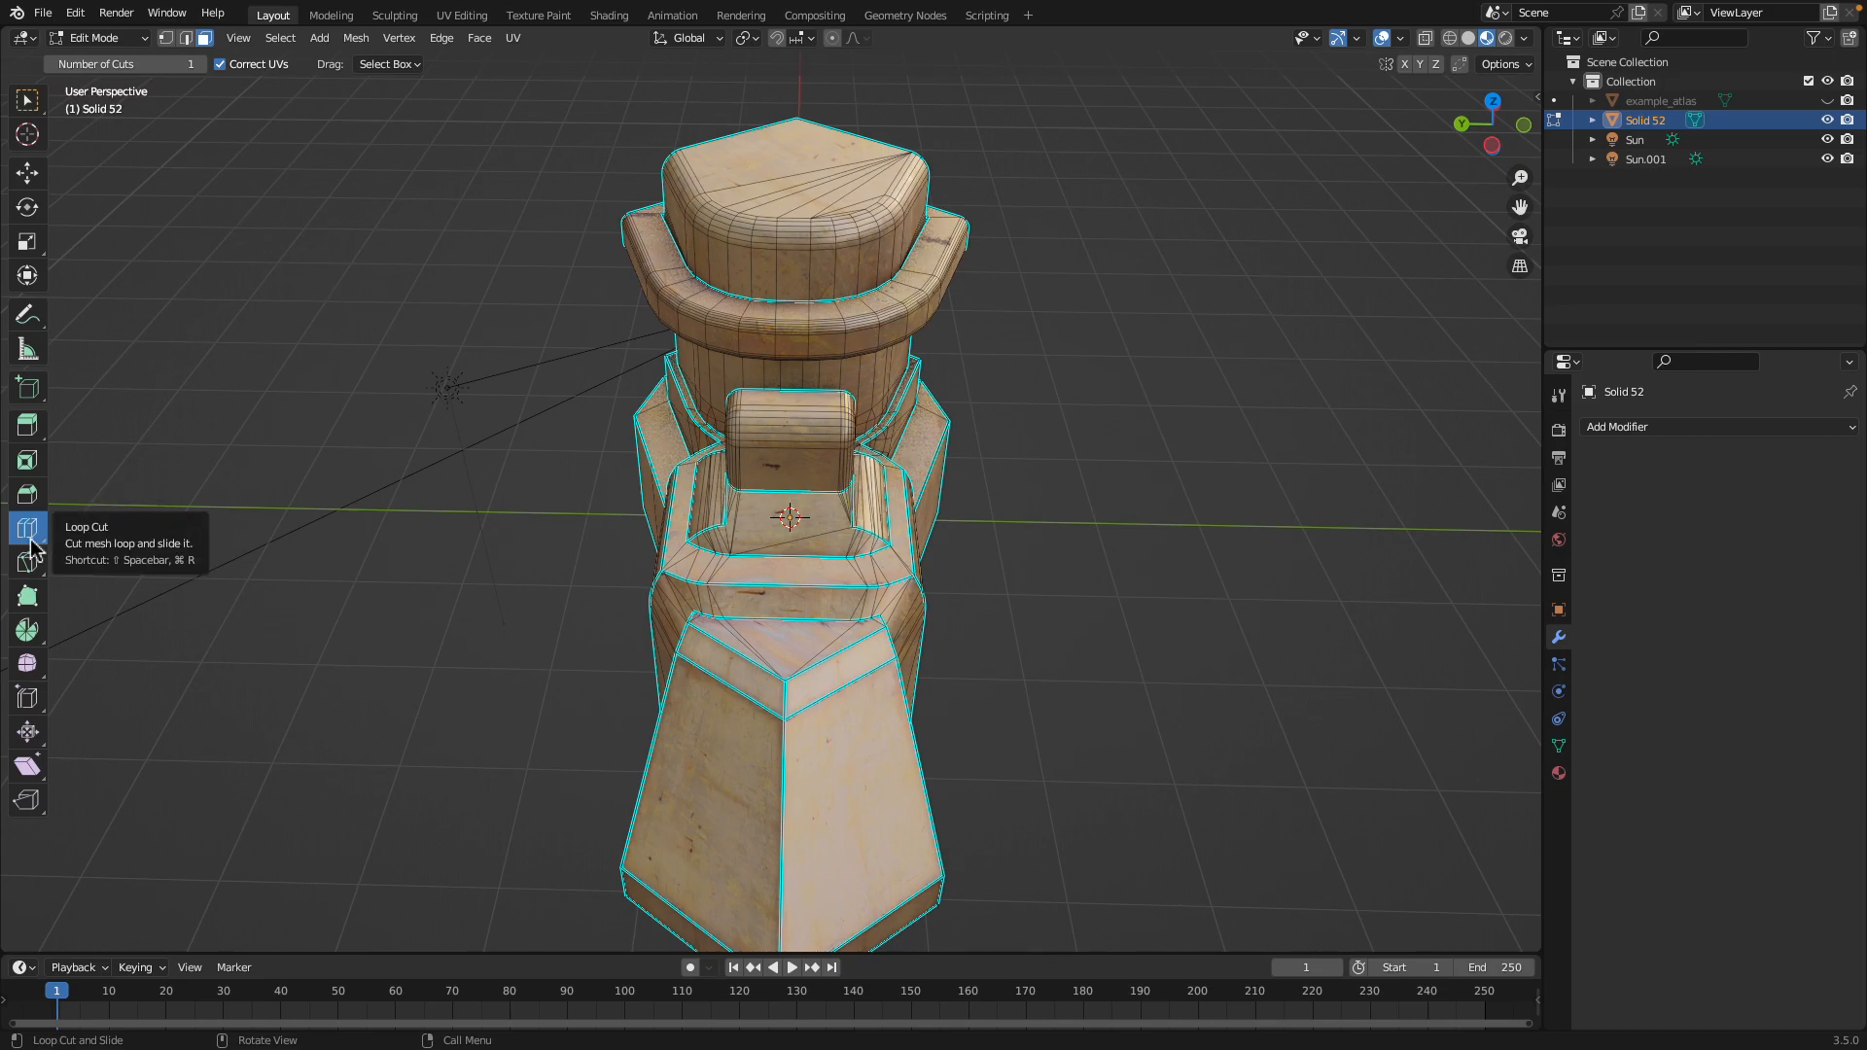
{"action": "left_click", "coordinate": [27, 101]}
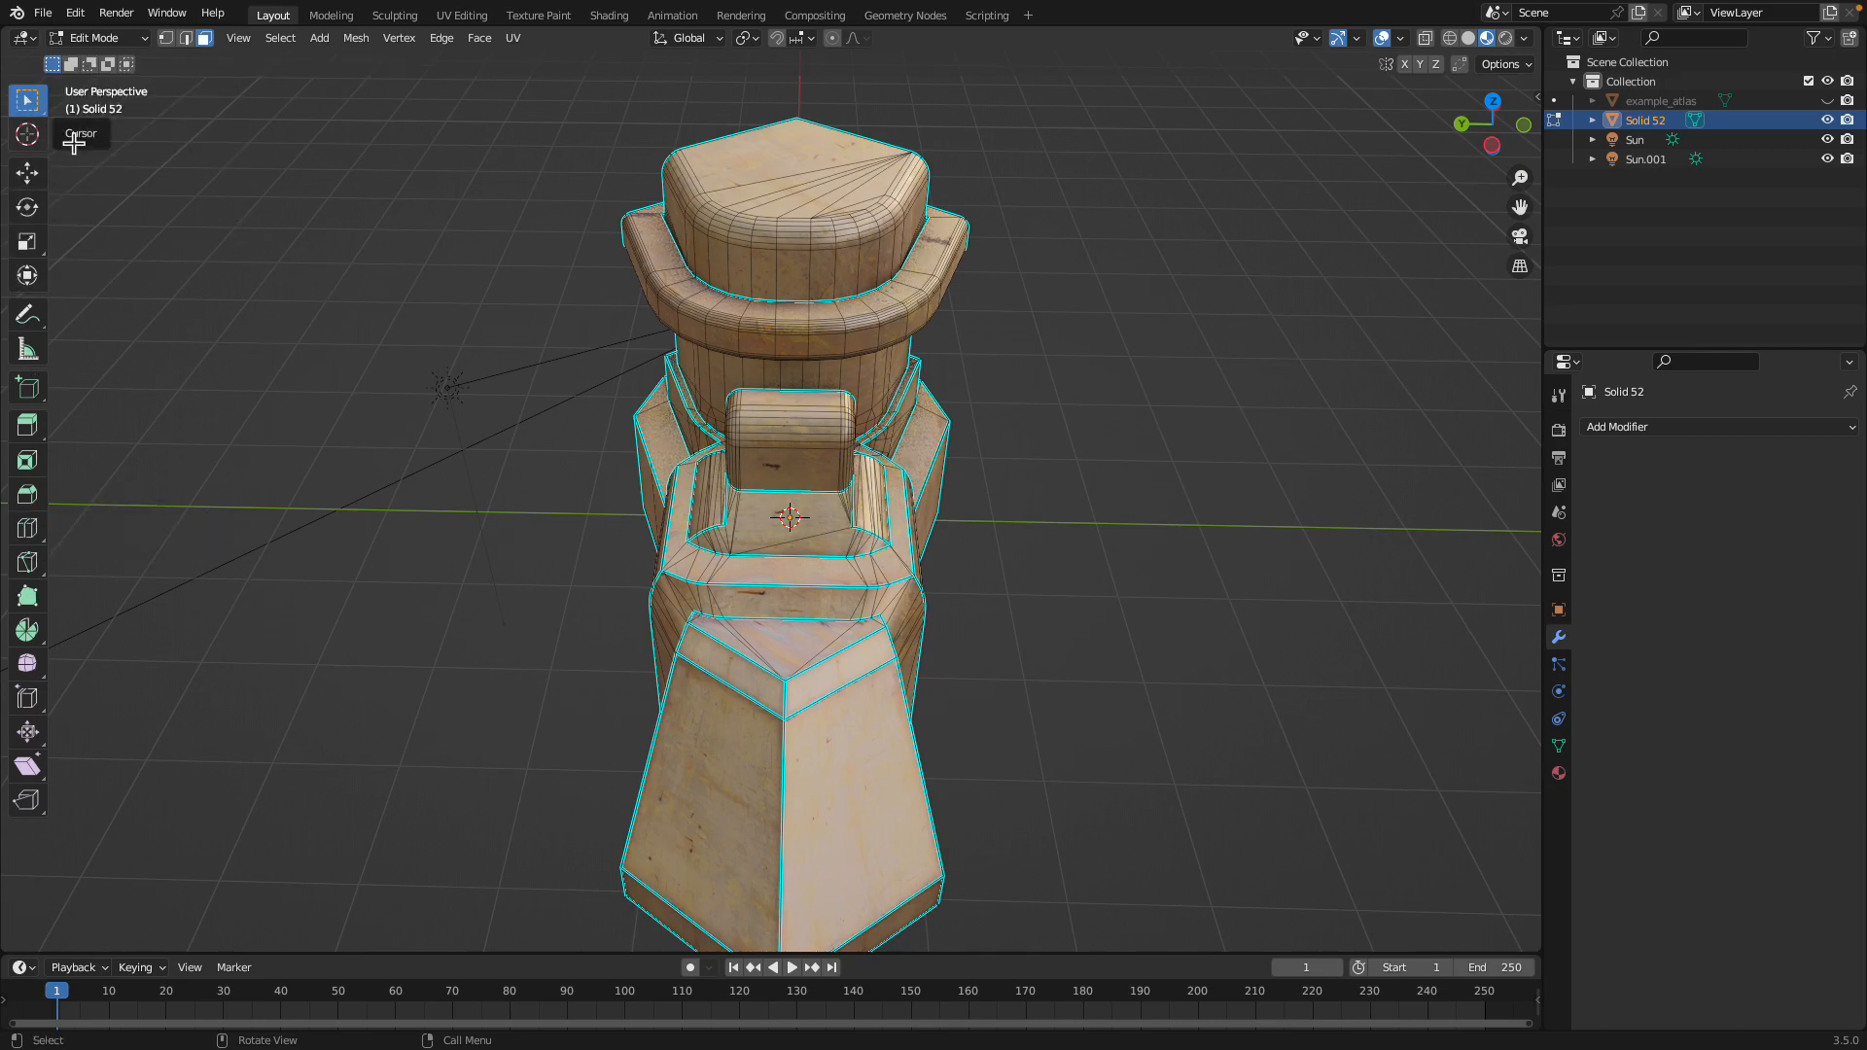
{"action": "middle_click_drag", "start_coordinate": [739, 321], "coordinate": [591, 386]}
{"action": "middle_click_drag", "start_coordinate": [530, 567], "coordinate": [937, 604]}
{"action": "middle_click_drag", "start_coordinate": [875, 687], "coordinate": [992, 636]}
Leave Edit Mode and switch to Plasticity to view the original solid
{"action": "left_click", "coordinate": [853, 391]}
{"action": "scroll", "coordinate": [851, 442], "scroll_direction": "down", "scroll_amount": 4}
{"action": "key", "text": "Tab"}
{"action": "scroll", "coordinate": [989, 631], "scroll_direction": "up", "scroll_amount": 3}
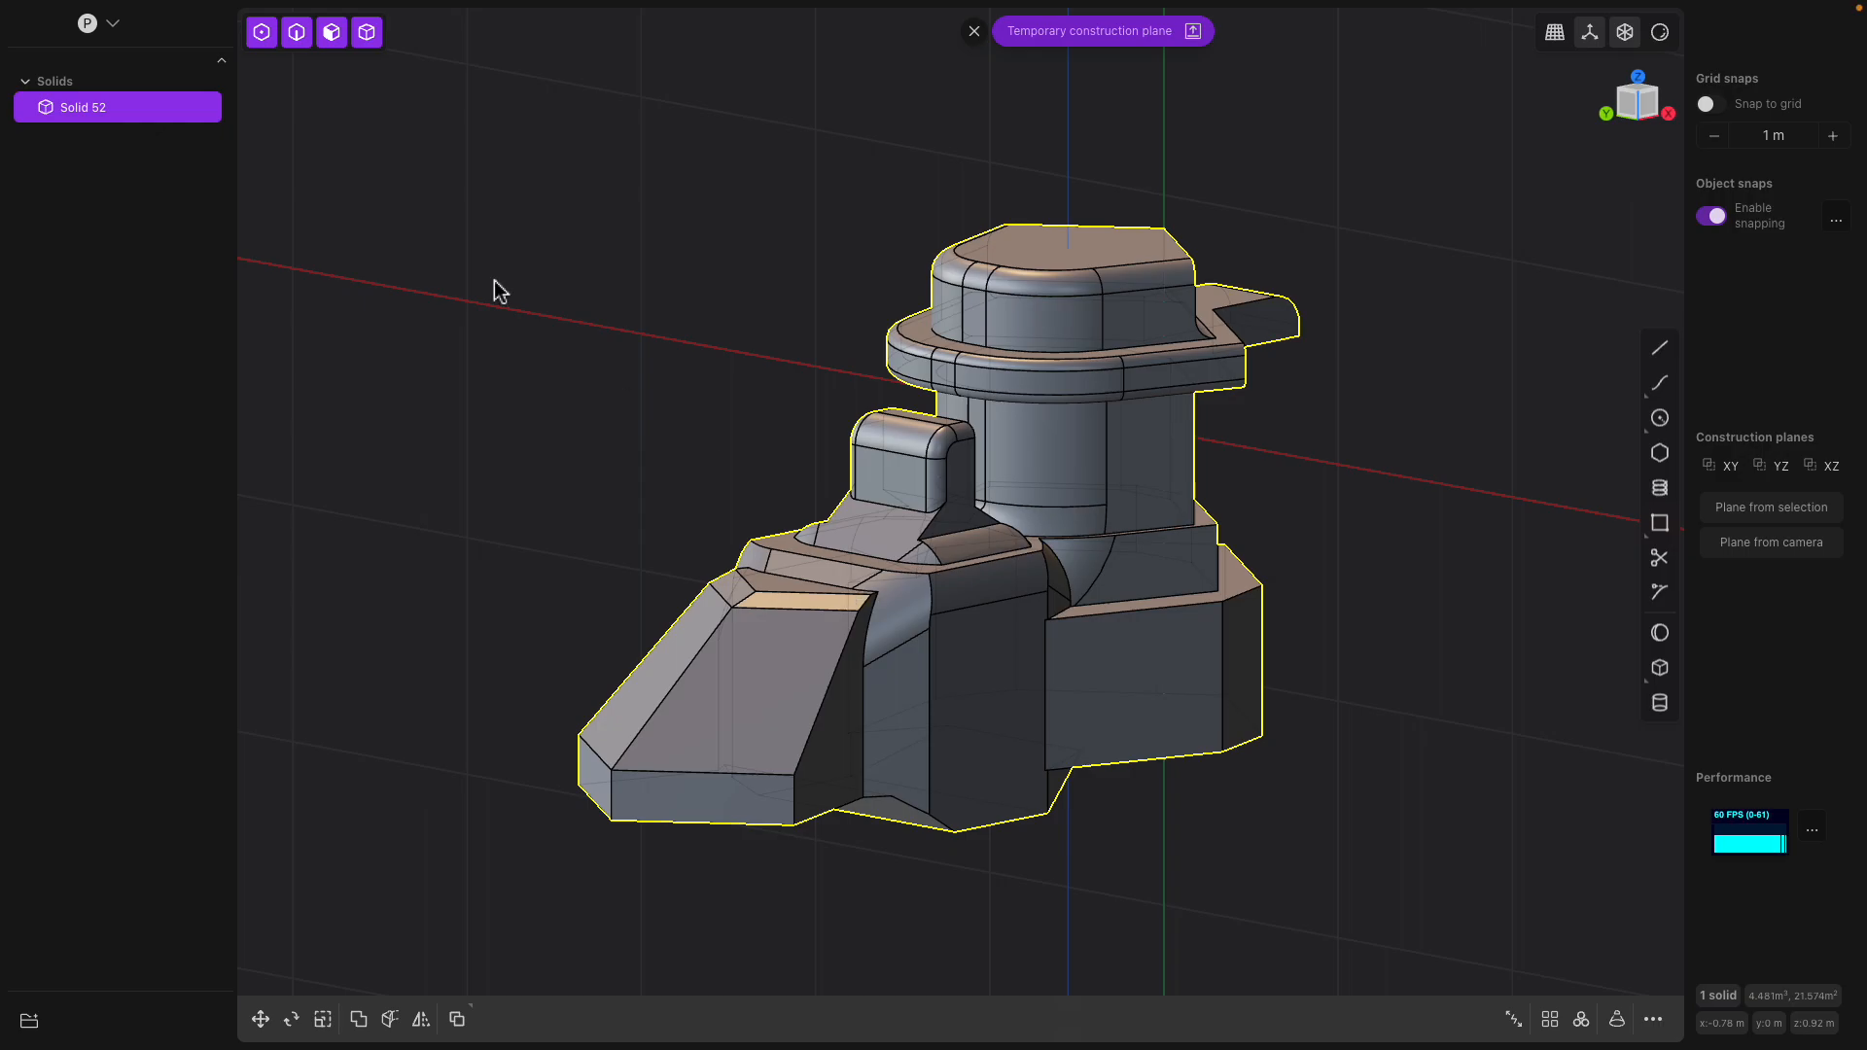
{"action": "mouse_move", "coordinate": [221, 12]}
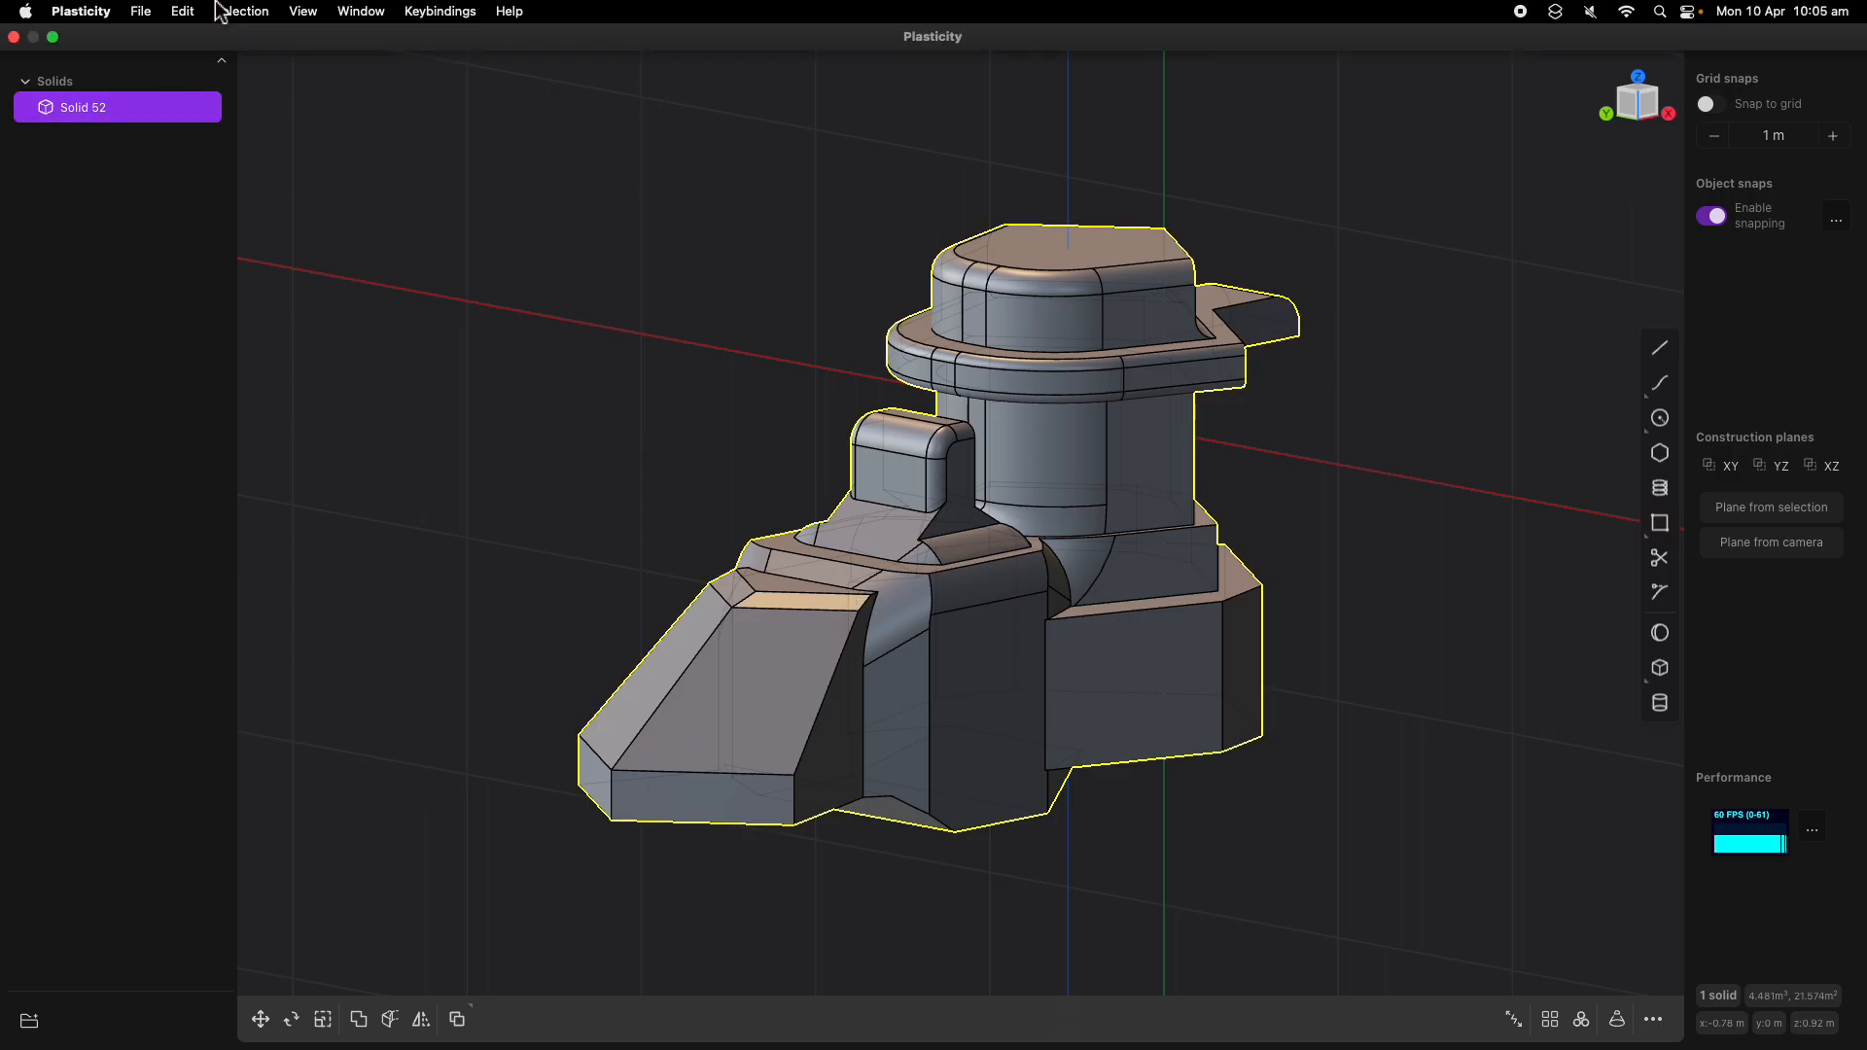
{"action": "left_click", "coordinate": [146, 12]}
Deselect the solid and inspect the edges around the underside of its rear base
{"action": "left_click", "coordinate": [912, 480]}
{"action": "scroll", "coordinate": [914, 481], "scroll_direction": "up", "scroll_amount": 2}
{"action": "middle_click_drag", "start_coordinate": [915, 480], "coordinate": [1032, 576]}
{"action": "left_click", "coordinate": [1194, 740]}
{"action": "middle_click_drag", "start_coordinate": [1193, 741], "coordinate": [1099, 599], "text": "shift"}
{"action": "middle_click_drag", "start_coordinate": [1100, 600], "coordinate": [1024, 589]}
{"action": "left_click_drag", "start_coordinate": [1098, 656], "coordinate": [1145, 654]}
{"action": "middle_click_drag", "start_coordinate": [1145, 653], "coordinate": [1164, 428]}
{"action": "left_click", "coordinate": [1166, 408]}
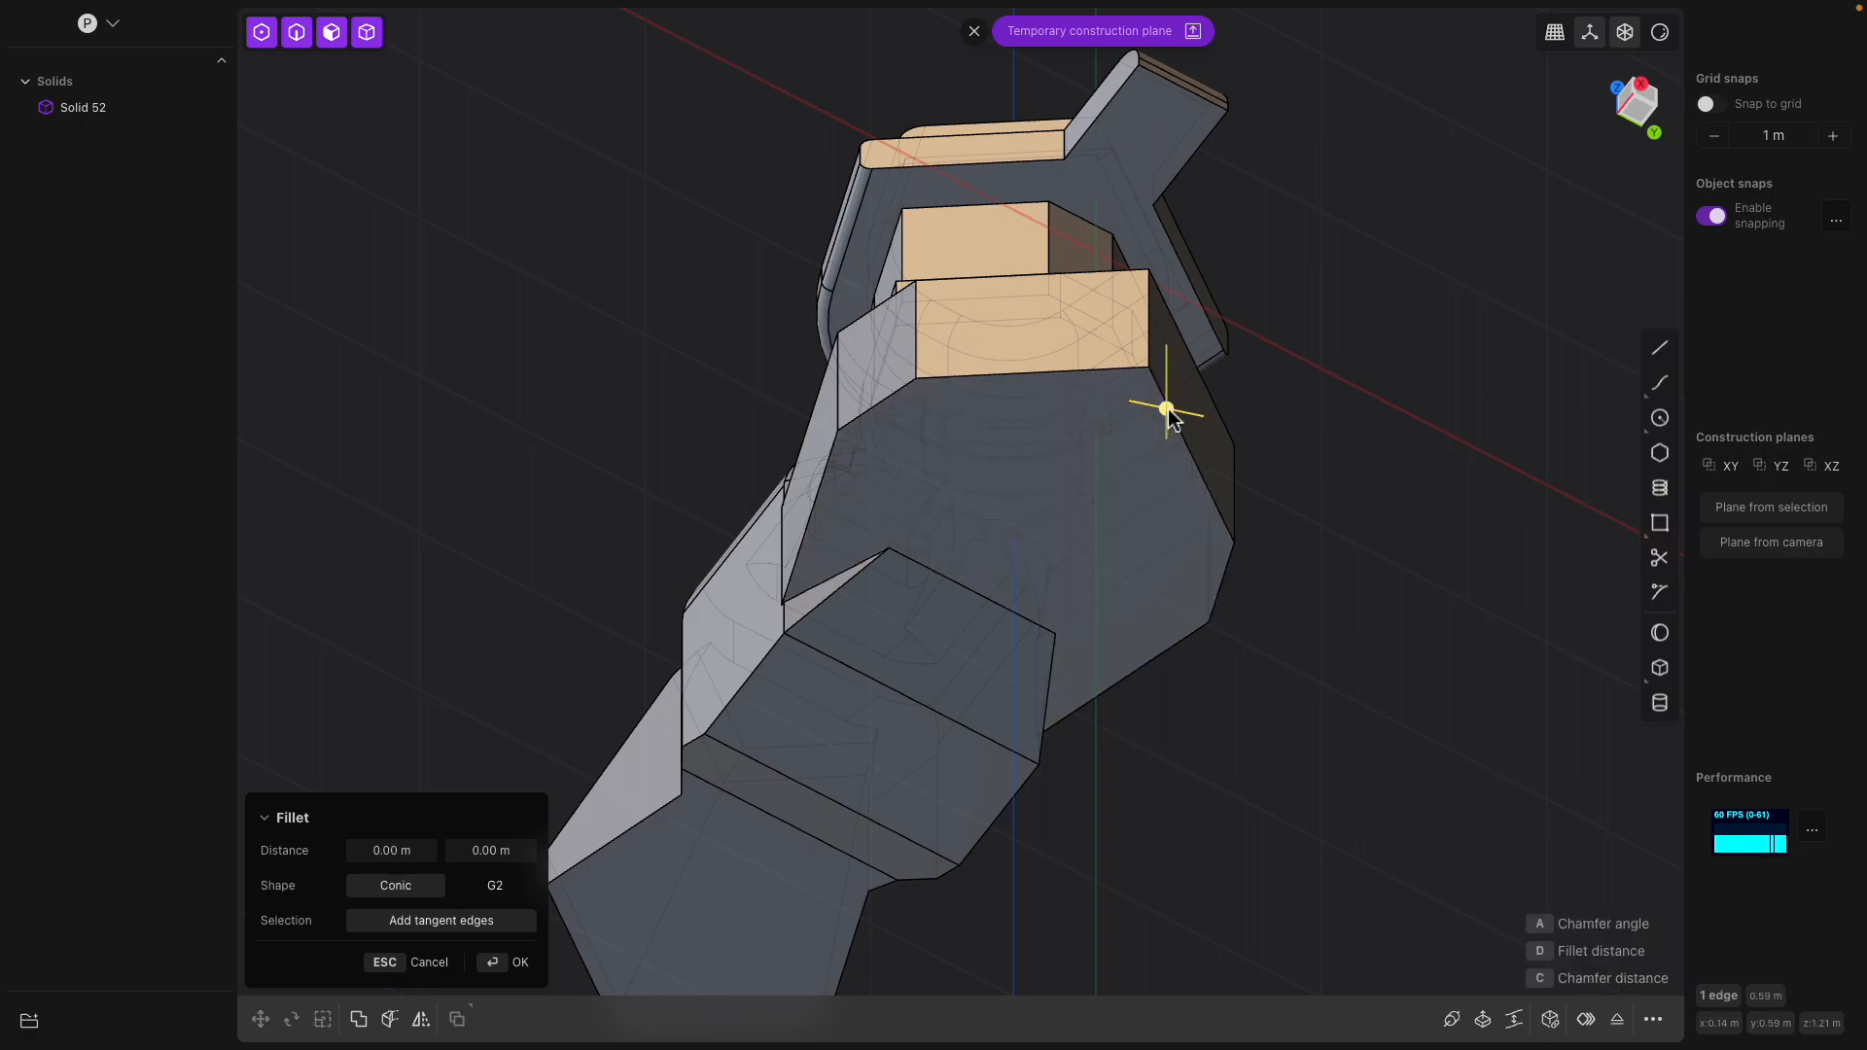
{"action": "left_click", "coordinate": [1077, 377]}
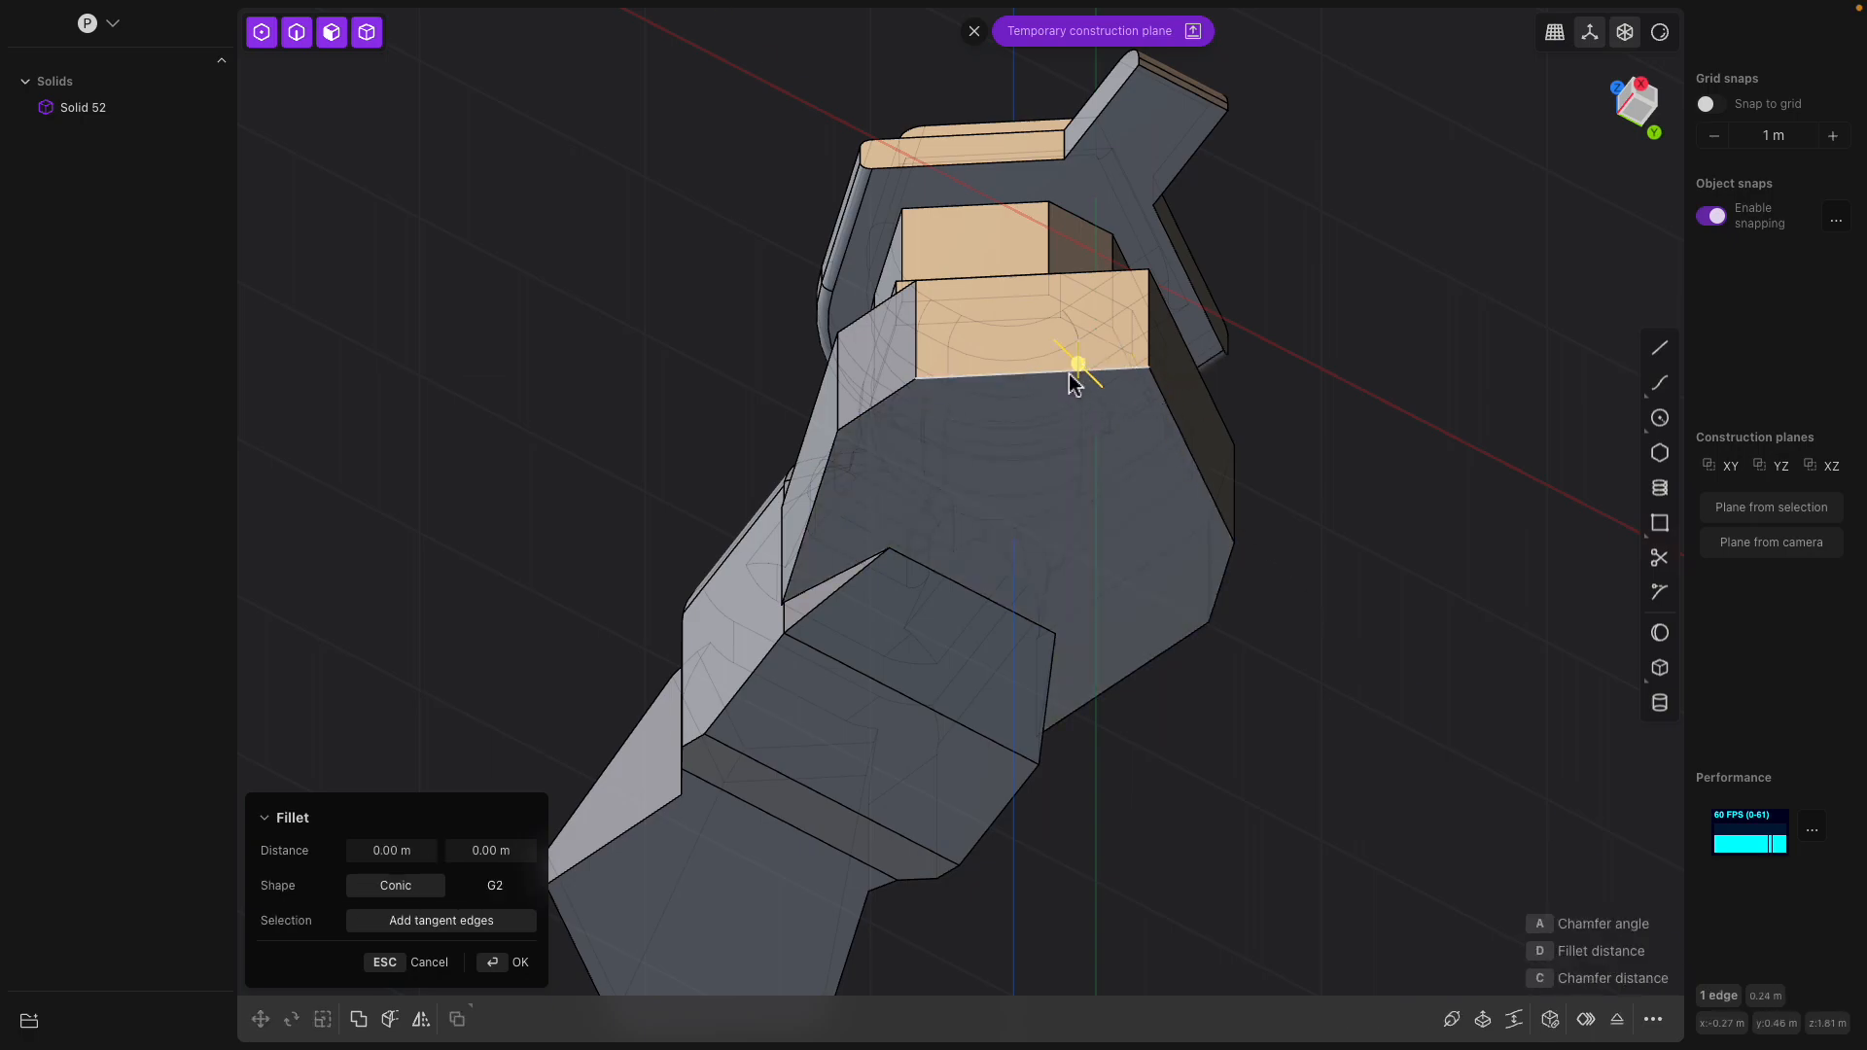
Offset the outline of the rear base's bottom face inward about 0.155 m with round gap fill
{"action": "left_click", "coordinate": [1055, 483]}
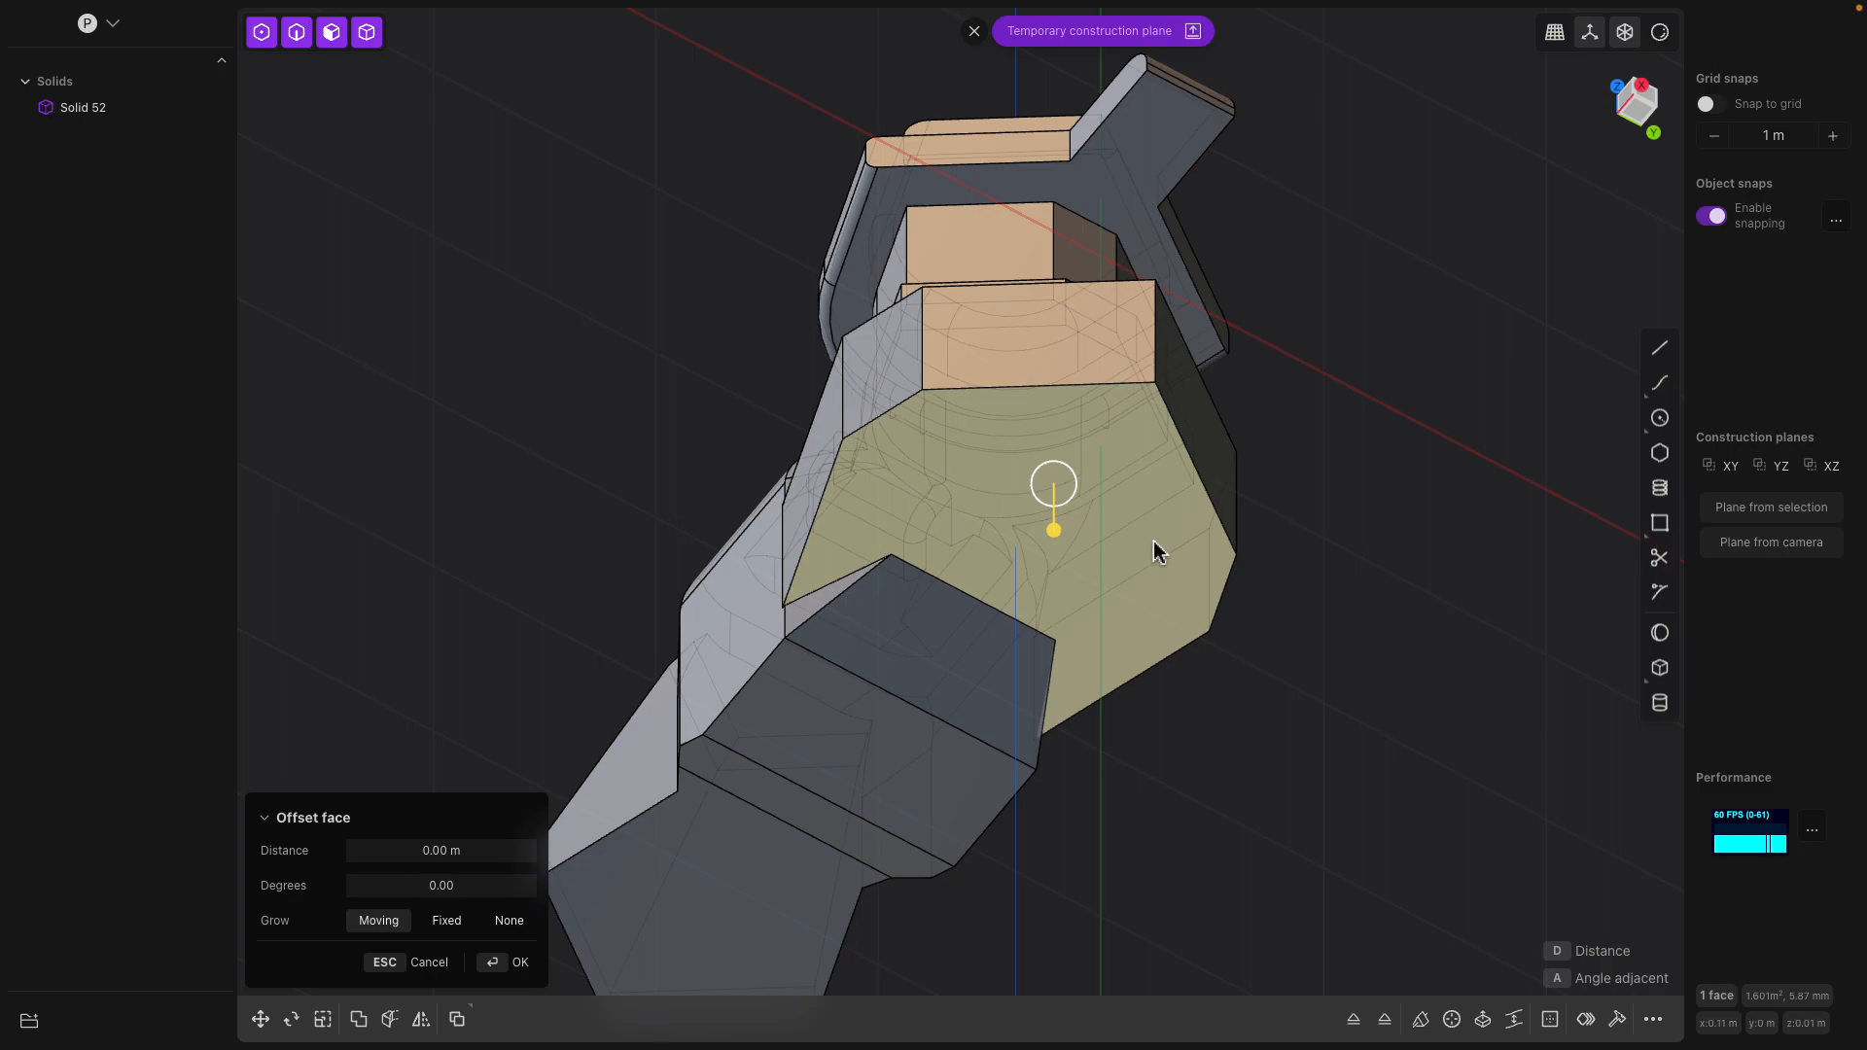
{"action": "key", "text": "o"}
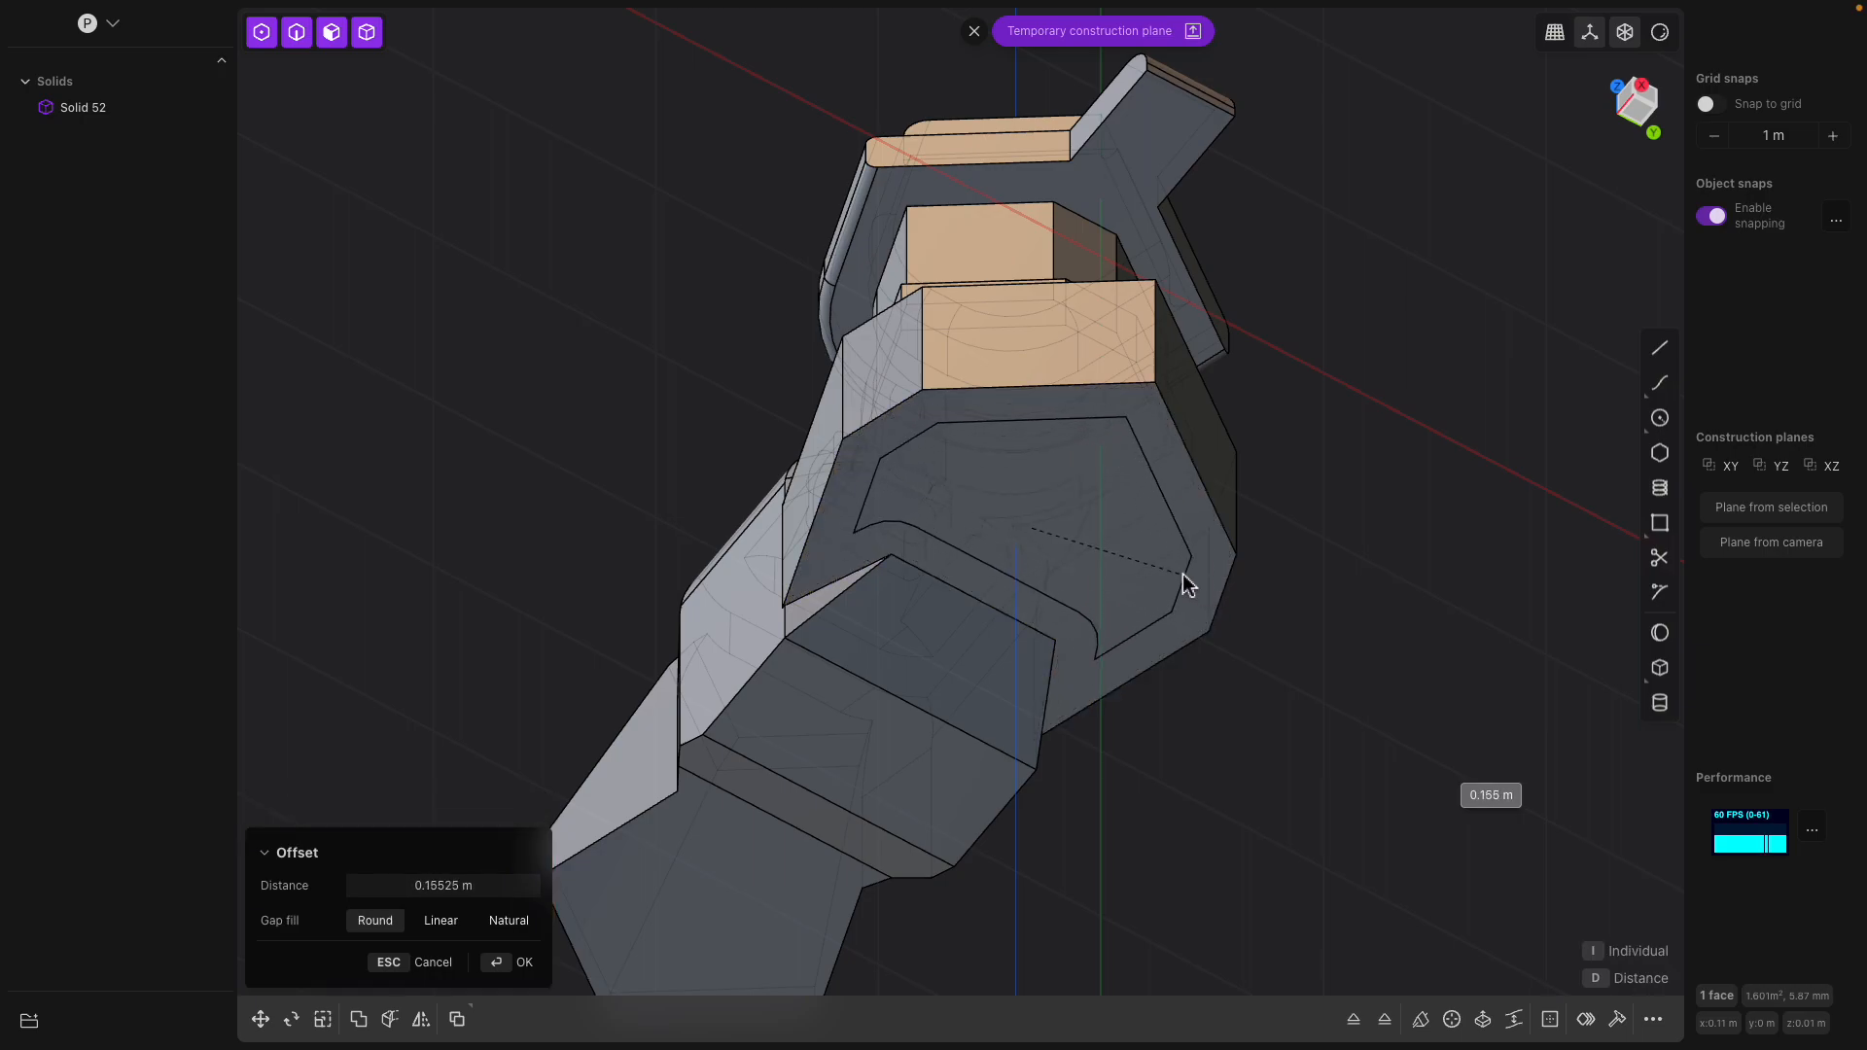
{"action": "left_click", "coordinate": [1184, 574]}
{"action": "middle_click_drag", "start_coordinate": [1184, 574], "coordinate": [1149, 535]}
{"action": "key", "text": "Return"}
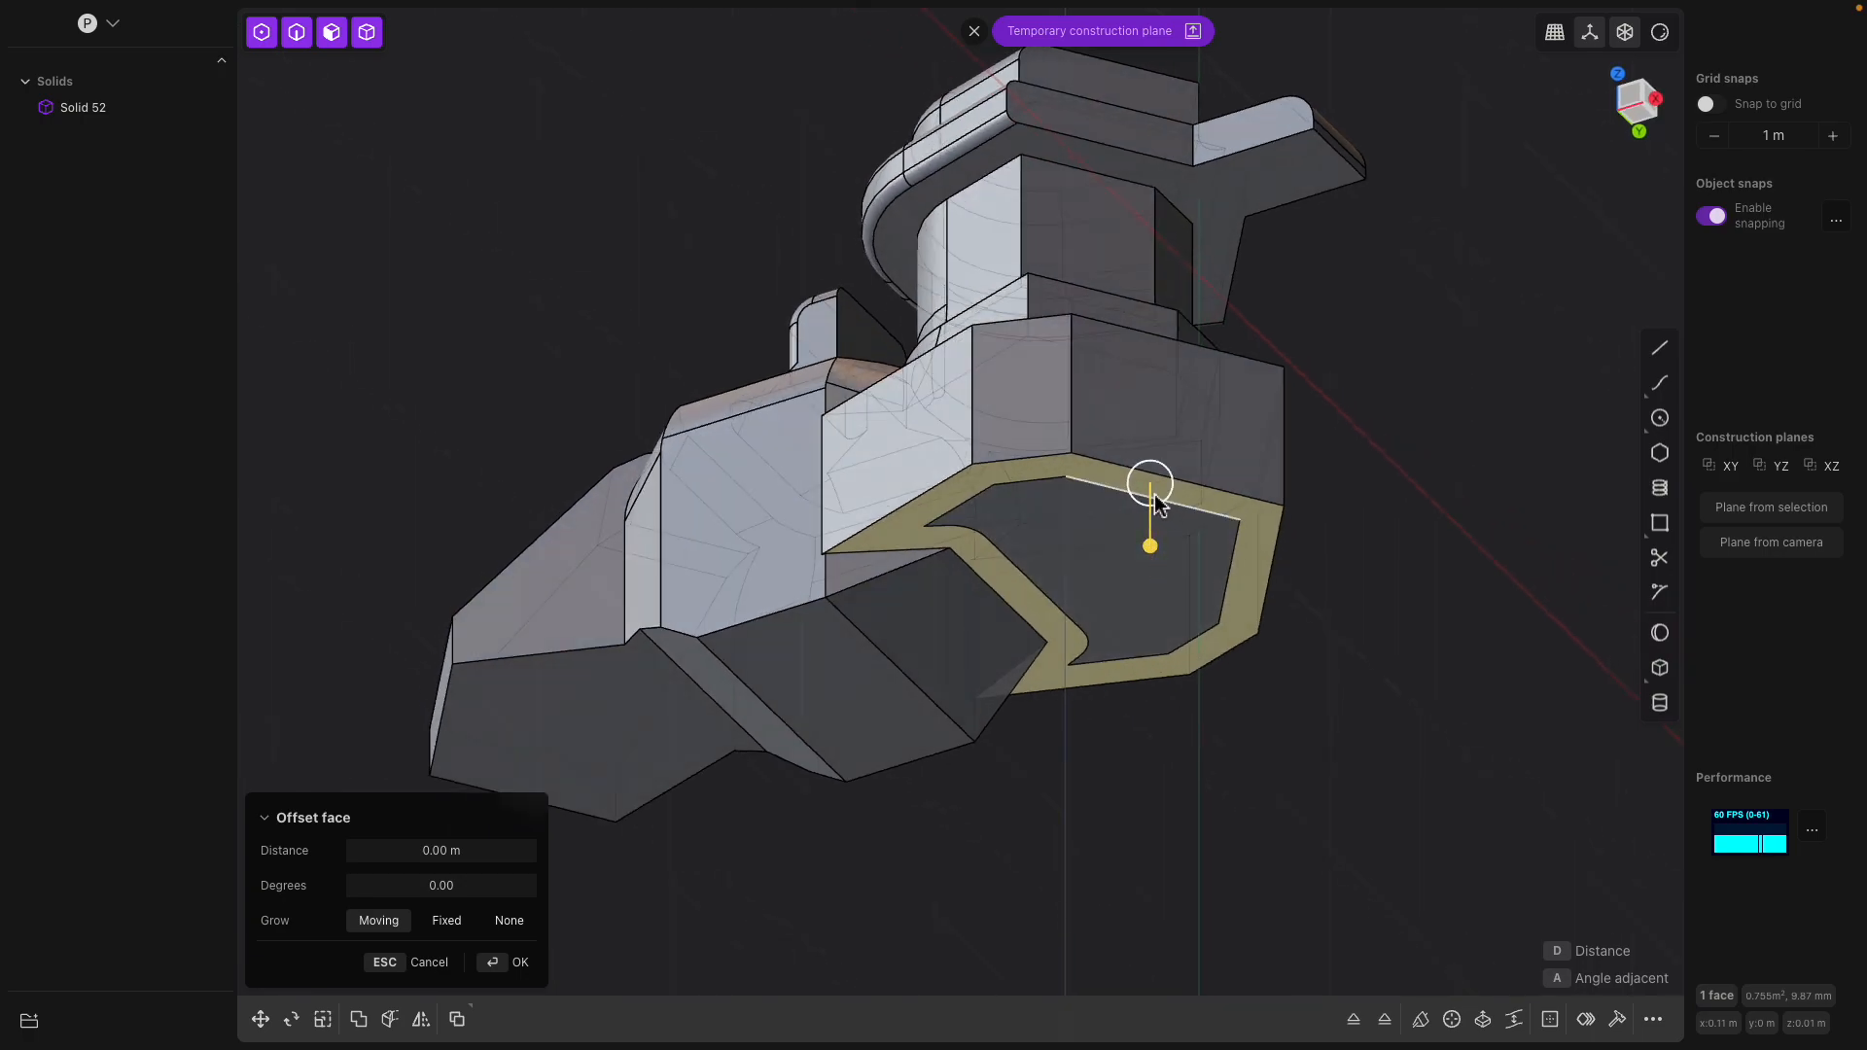
Offset the outer rim face of the rear base's underside by about -0.156 m with a taper of about -6.6 degrees
{"action": "left_click_drag", "start_coordinate": [1169, 448], "coordinate": [1176, 453]}
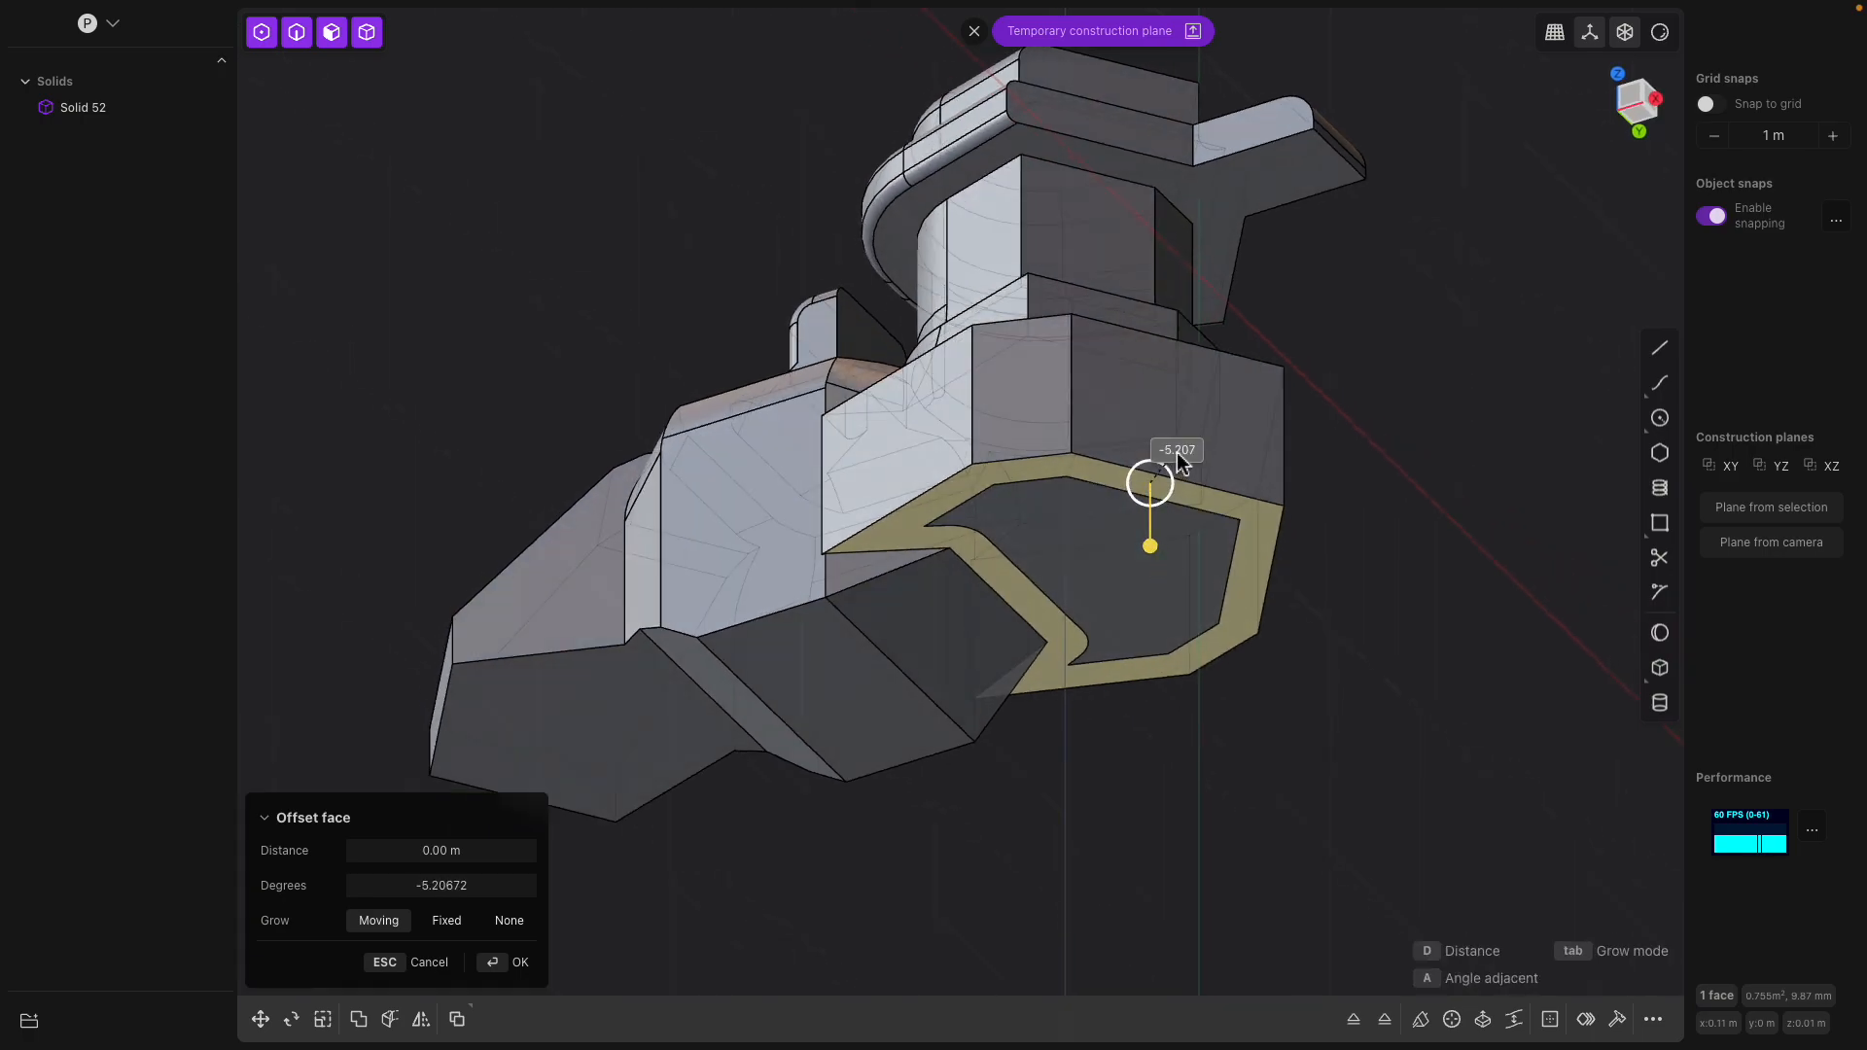
{"action": "mouse_move", "coordinate": [1150, 546]}
{"action": "left_mouse_down"}
{"action": "mouse_move", "coordinate": [1150, 709]}
{"action": "mouse_move", "coordinate": [1152, 501]}
{"action": "mouse_move", "coordinate": [1163, 561]}
{"action": "mouse_move", "coordinate": [1164, 514]}
{"action": "left_mouse_up"}
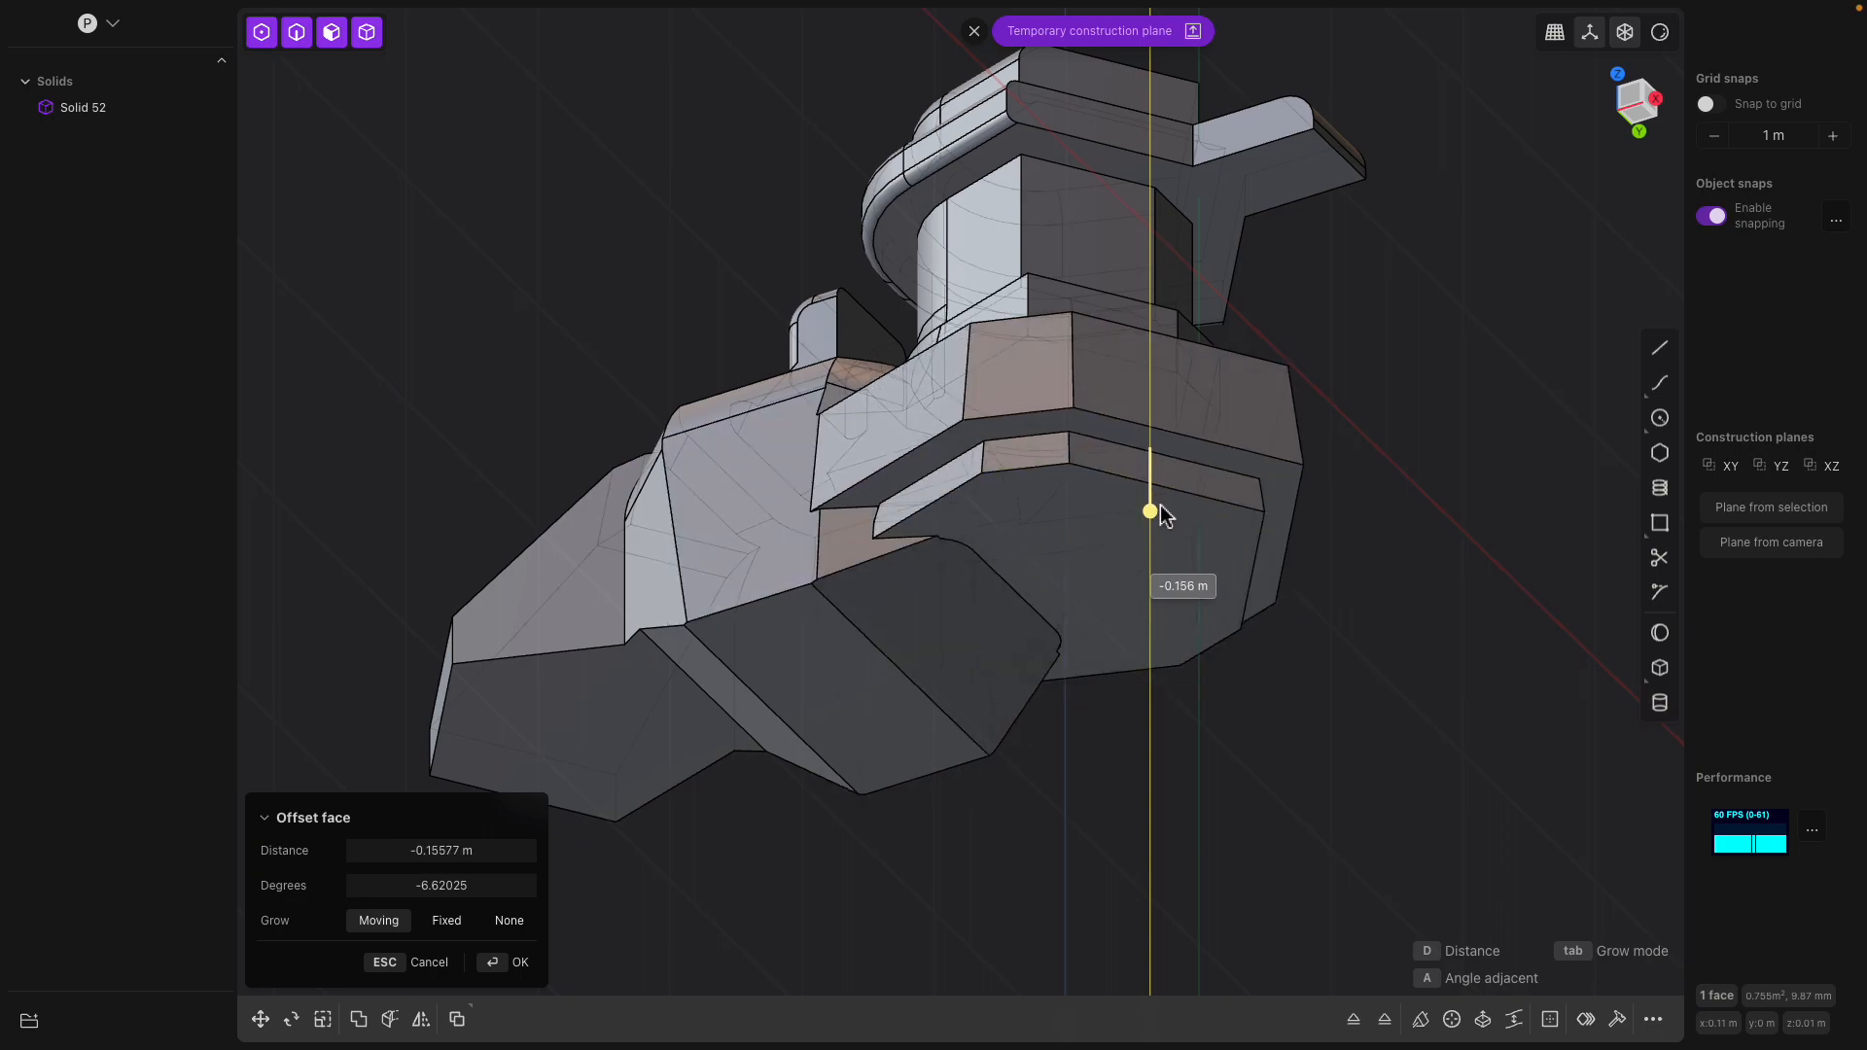
{"action": "key", "text": "Return"}
{"action": "middle_click_drag", "start_coordinate": [1141, 509], "coordinate": [1273, 605]}
{"action": "middle_click_drag", "start_coordinate": [1376, 778], "coordinate": [1488, 784]}
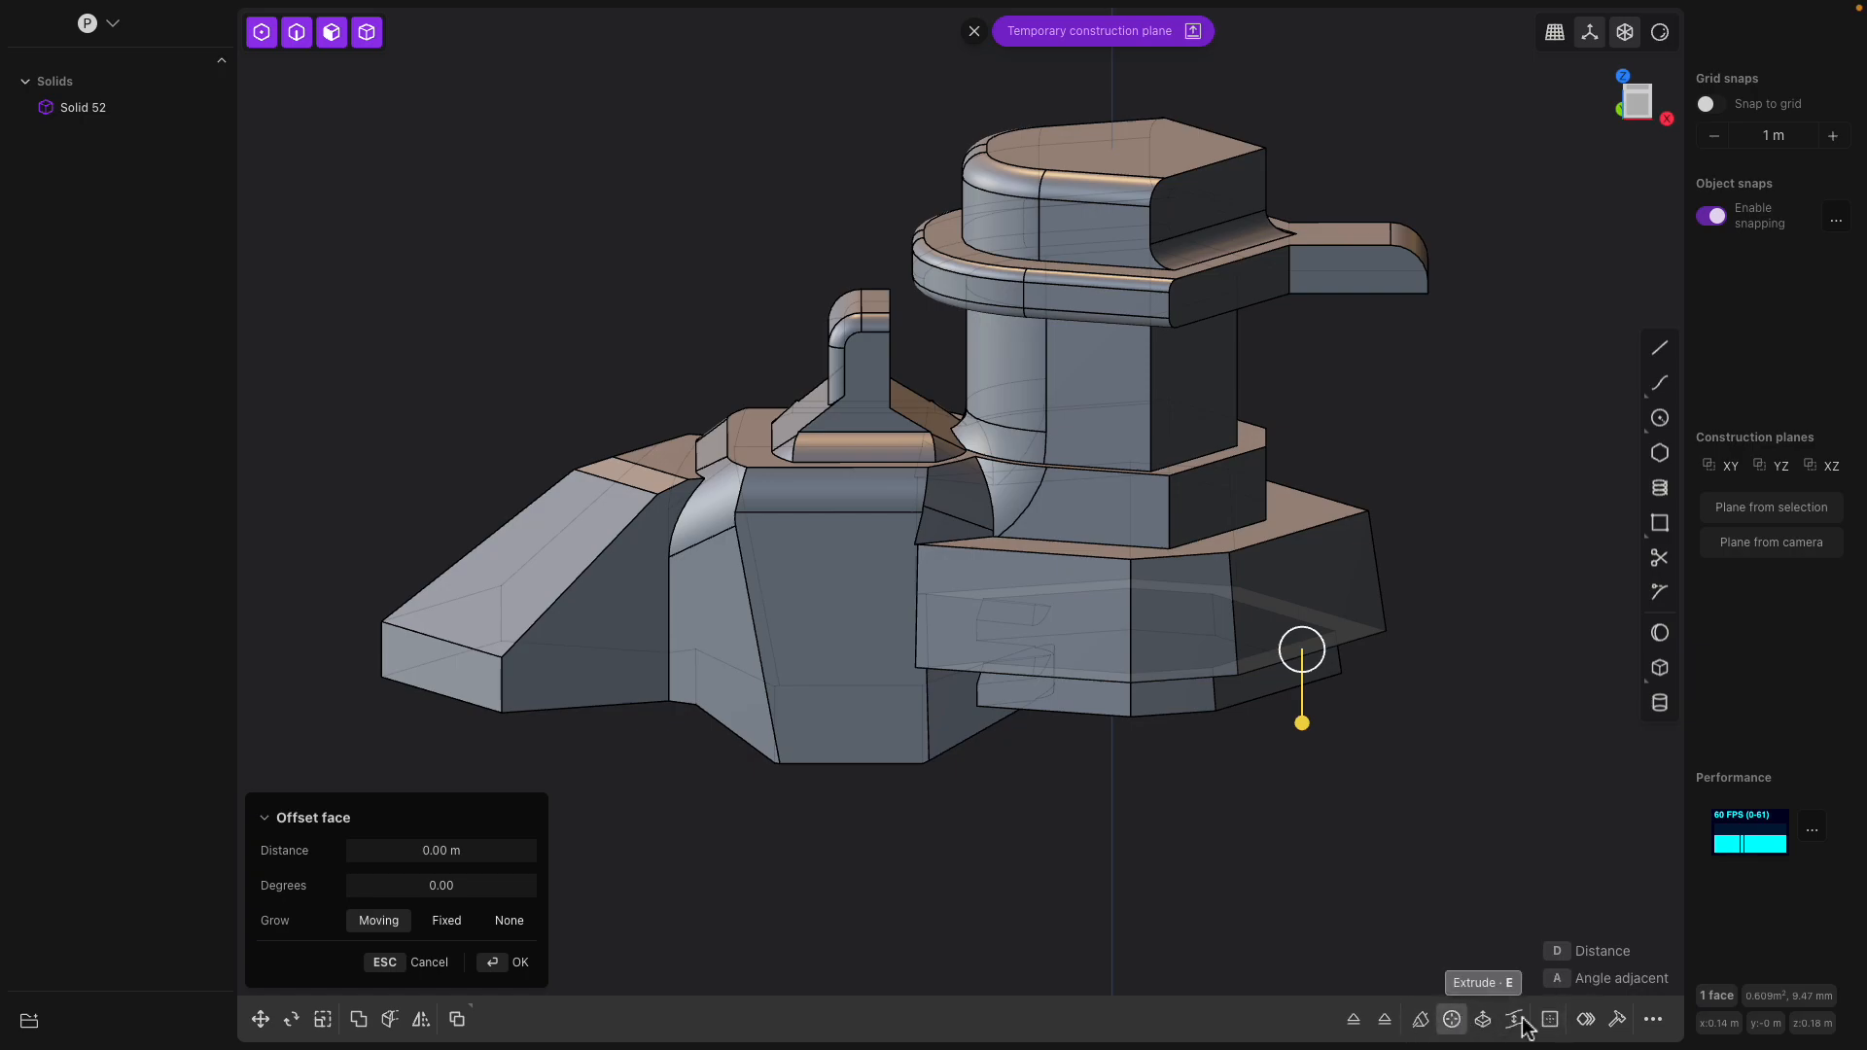
Examine the edited solid from several angles and look over the available modeling tools
{"action": "left_click", "coordinate": [1653, 1019]}
{"action": "mouse_move", "coordinate": [1764, 653]}
{"action": "left_mouse_down"}
{"action": "mouse_move", "coordinate": [1775, 855]}
{"action": "mouse_move", "coordinate": [1766, 645]}
{"action": "left_mouse_up"}
{"action": "middle_click_drag", "start_coordinate": [1392, 489], "coordinate": [1227, 513]}
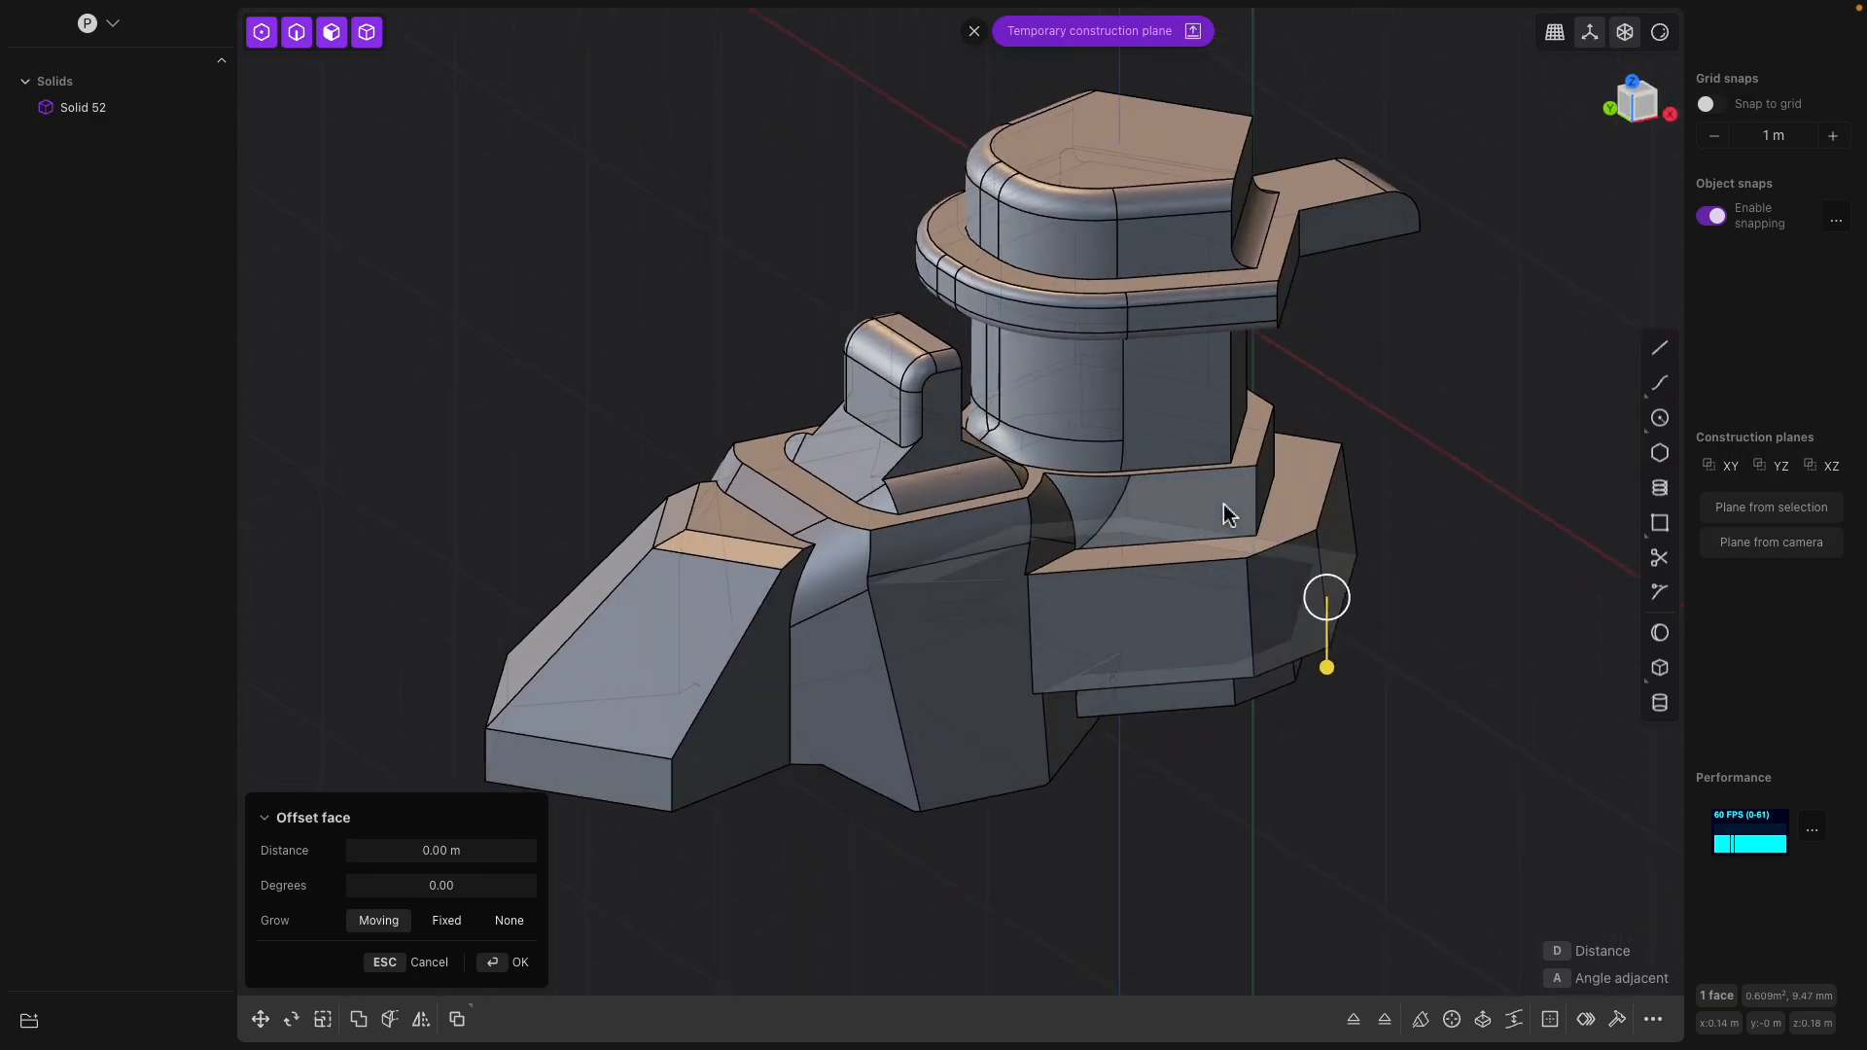
{"action": "middle_click_drag", "start_coordinate": [817, 592], "coordinate": [1293, 622]}
{"action": "middle_click_drag", "start_coordinate": [900, 321], "coordinate": [911, 419]}
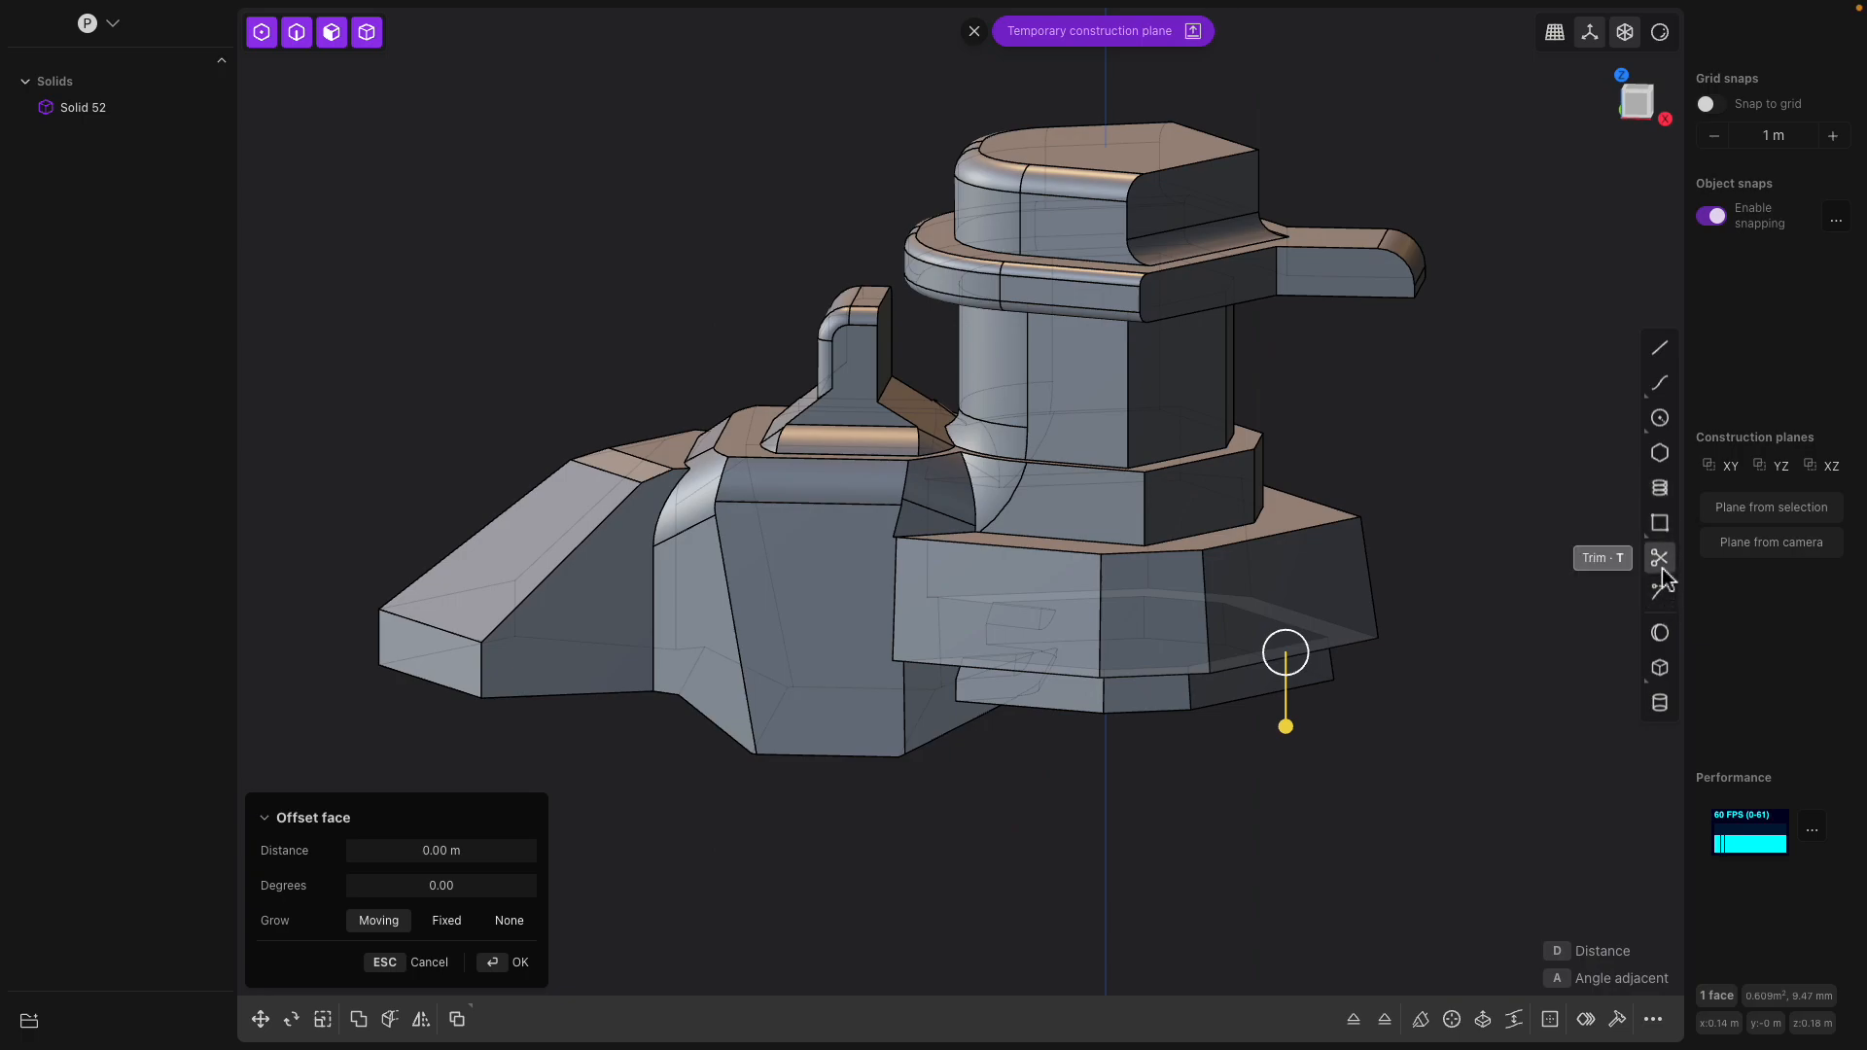
{"action": "middle_click_drag", "start_coordinate": [1312, 525], "coordinate": [1053, 418]}
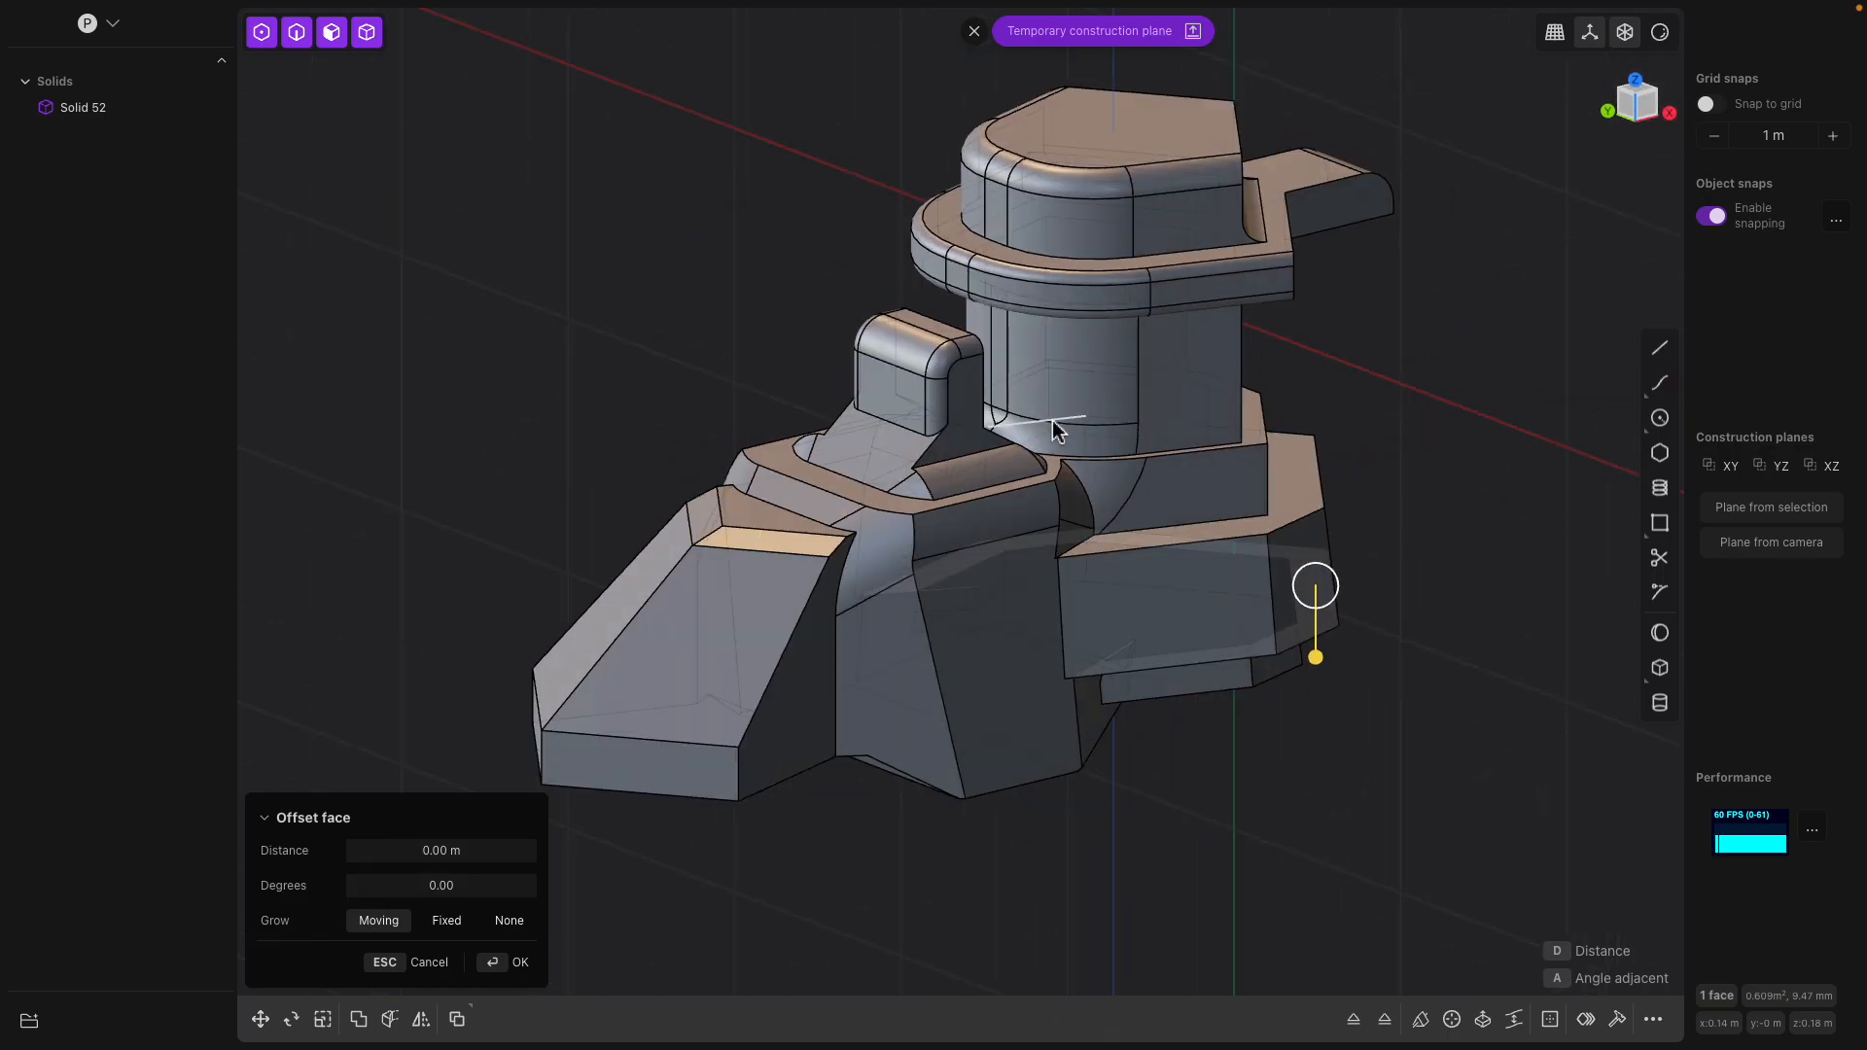
{"action": "middle_click_drag", "start_coordinate": [1017, 571], "coordinate": [1029, 455]}
{"action": "key", "text": "Escape"}
Reshape the nose of the front ramp so its lower faces slope inward
{"action": "middle_click_drag", "start_coordinate": [978, 595], "coordinate": [799, 627]}
{"action": "left_click", "coordinate": [785, 642]}
{"action": "left_click_drag", "start_coordinate": [787, 642], "coordinate": [922, 702]}
{"action": "middle_click_drag", "start_coordinate": [792, 658], "coordinate": [782, 711]}
{"action": "key", "text": "Return"}
{"action": "left_click", "coordinate": [668, 707]}
{"action": "middle_click_drag", "start_coordinate": [668, 707], "coordinate": [1018, 503]}
{"action": "left_click", "coordinate": [1042, 387]}
{"action": "left_click", "coordinate": [1100, 503]}
{"action": "left_click_drag", "start_coordinate": [966, 506], "coordinate": [1038, 540]}
{"action": "middle_click_drag", "start_coordinate": [1034, 533], "coordinate": [1267, 613]}
{"action": "key", "text": "Return"}
Fillet the long slanted ridge edge of the front ramp
{"action": "left_click", "coordinate": [1164, 565]}
{"action": "key", "text": "b"}
{"action": "left_click_drag", "start_coordinate": [1267, 612], "coordinate": [1400, 633]}
{"action": "key", "text": "Return"}
{"action": "middle_click_drag", "start_coordinate": [1400, 633], "coordinate": [854, 462]}
{"action": "left_click", "coordinate": [861, 471]}
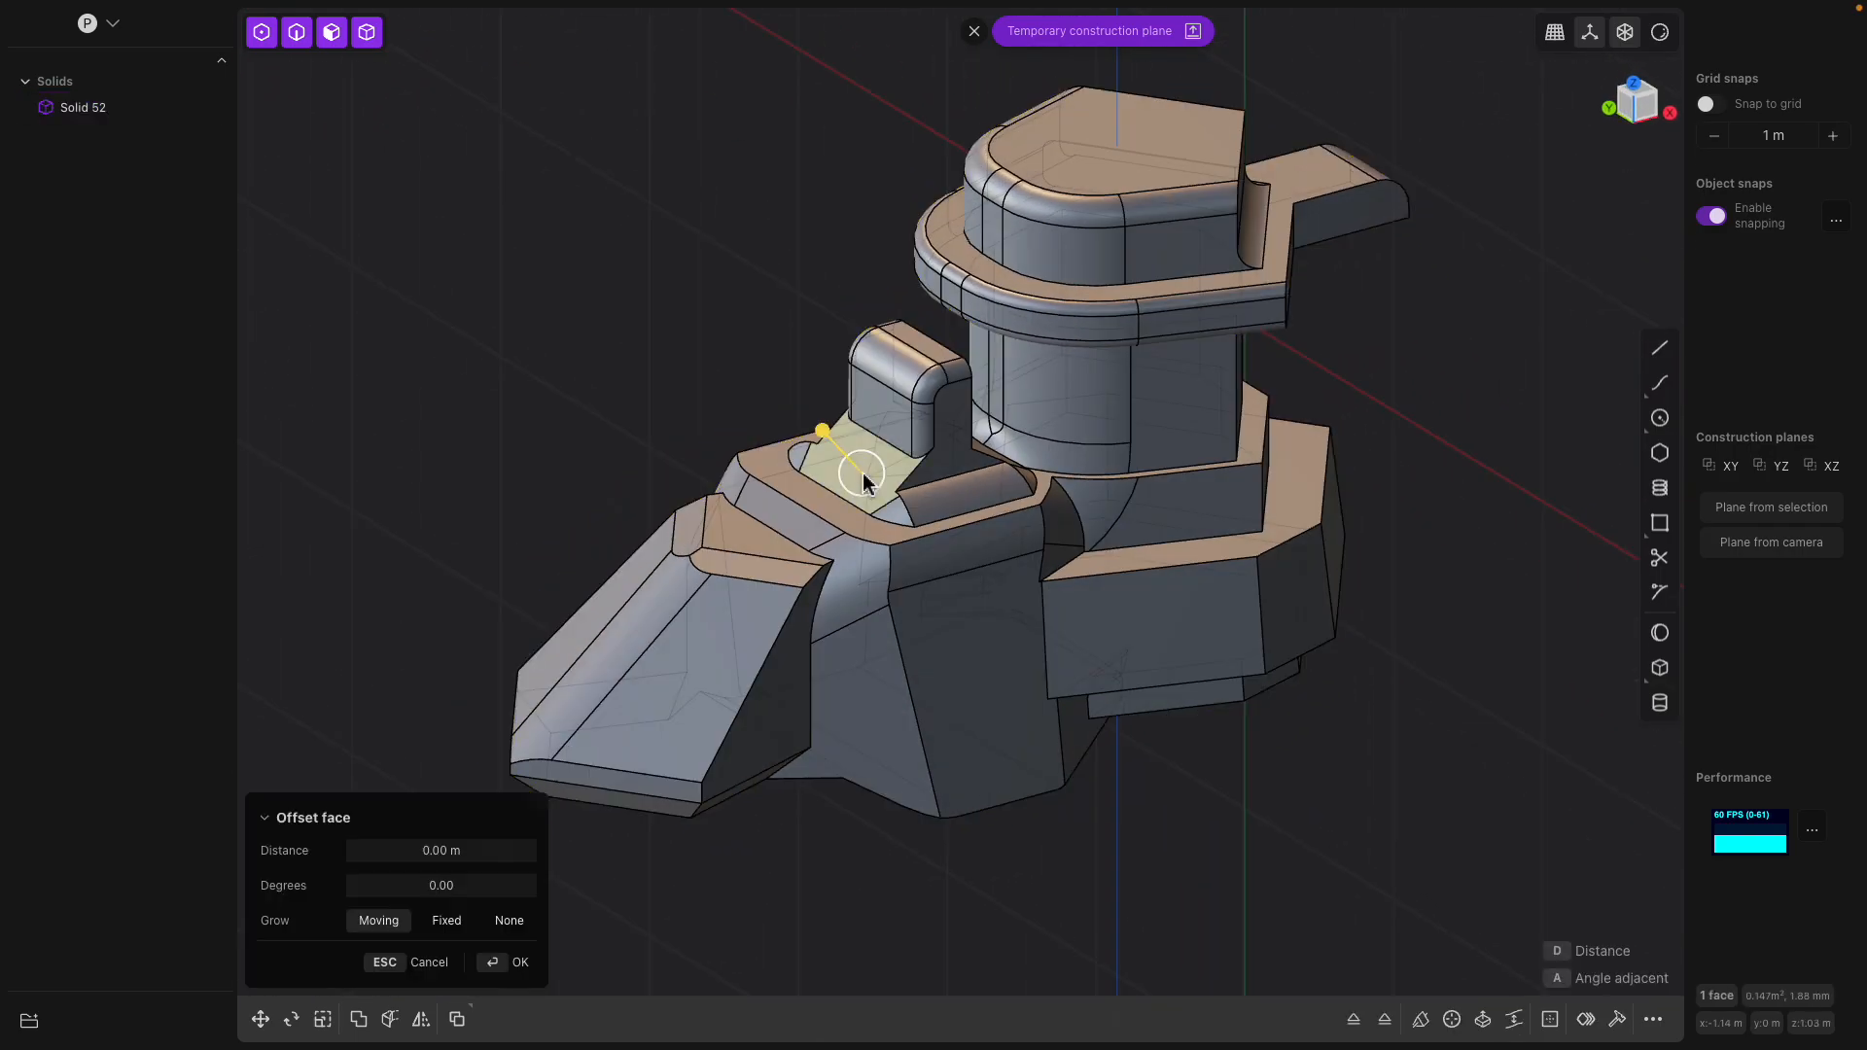
Fillet the edge where the slanted face in front of the upright block meets the deck
{"action": "key", "text": "super+z"}
{"action": "left_click", "coordinate": [824, 441]}
{"action": "key", "text": "f"}
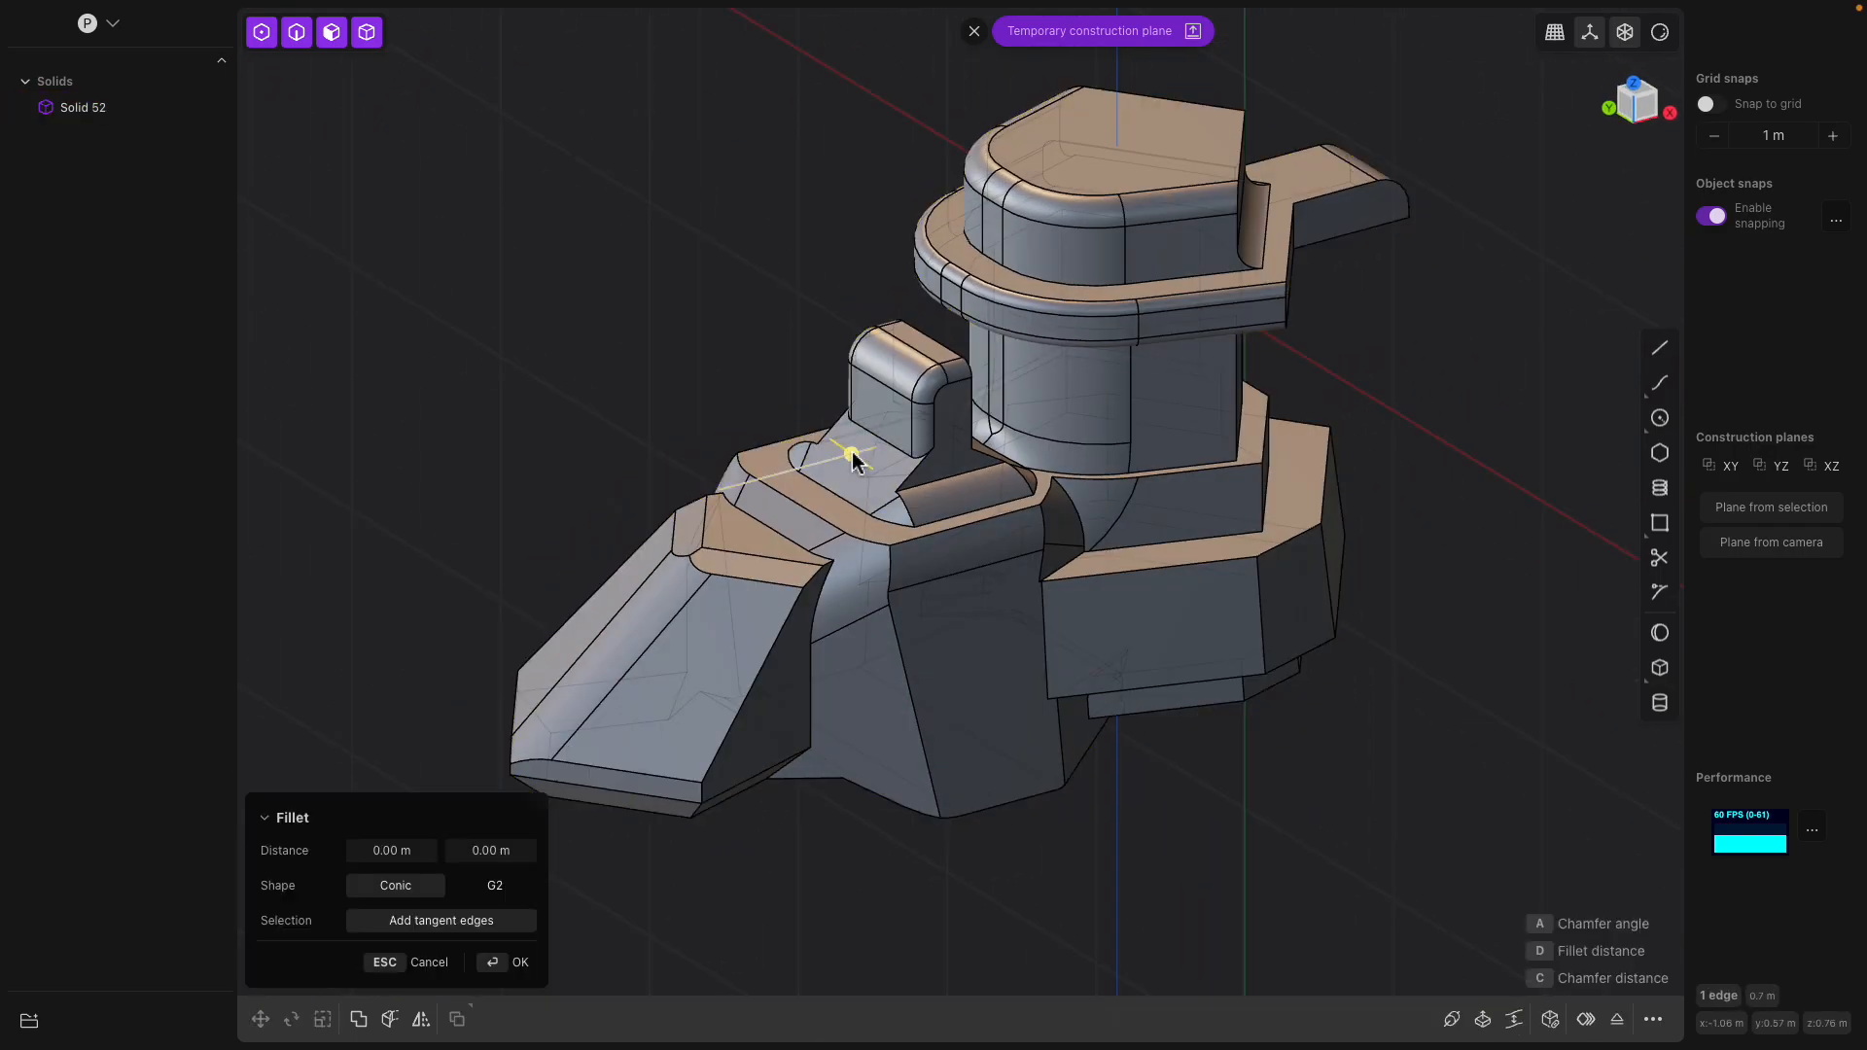
{"action": "middle_click_drag", "start_coordinate": [862, 470], "coordinate": [868, 471]}
{"action": "key", "text": "Escape"}
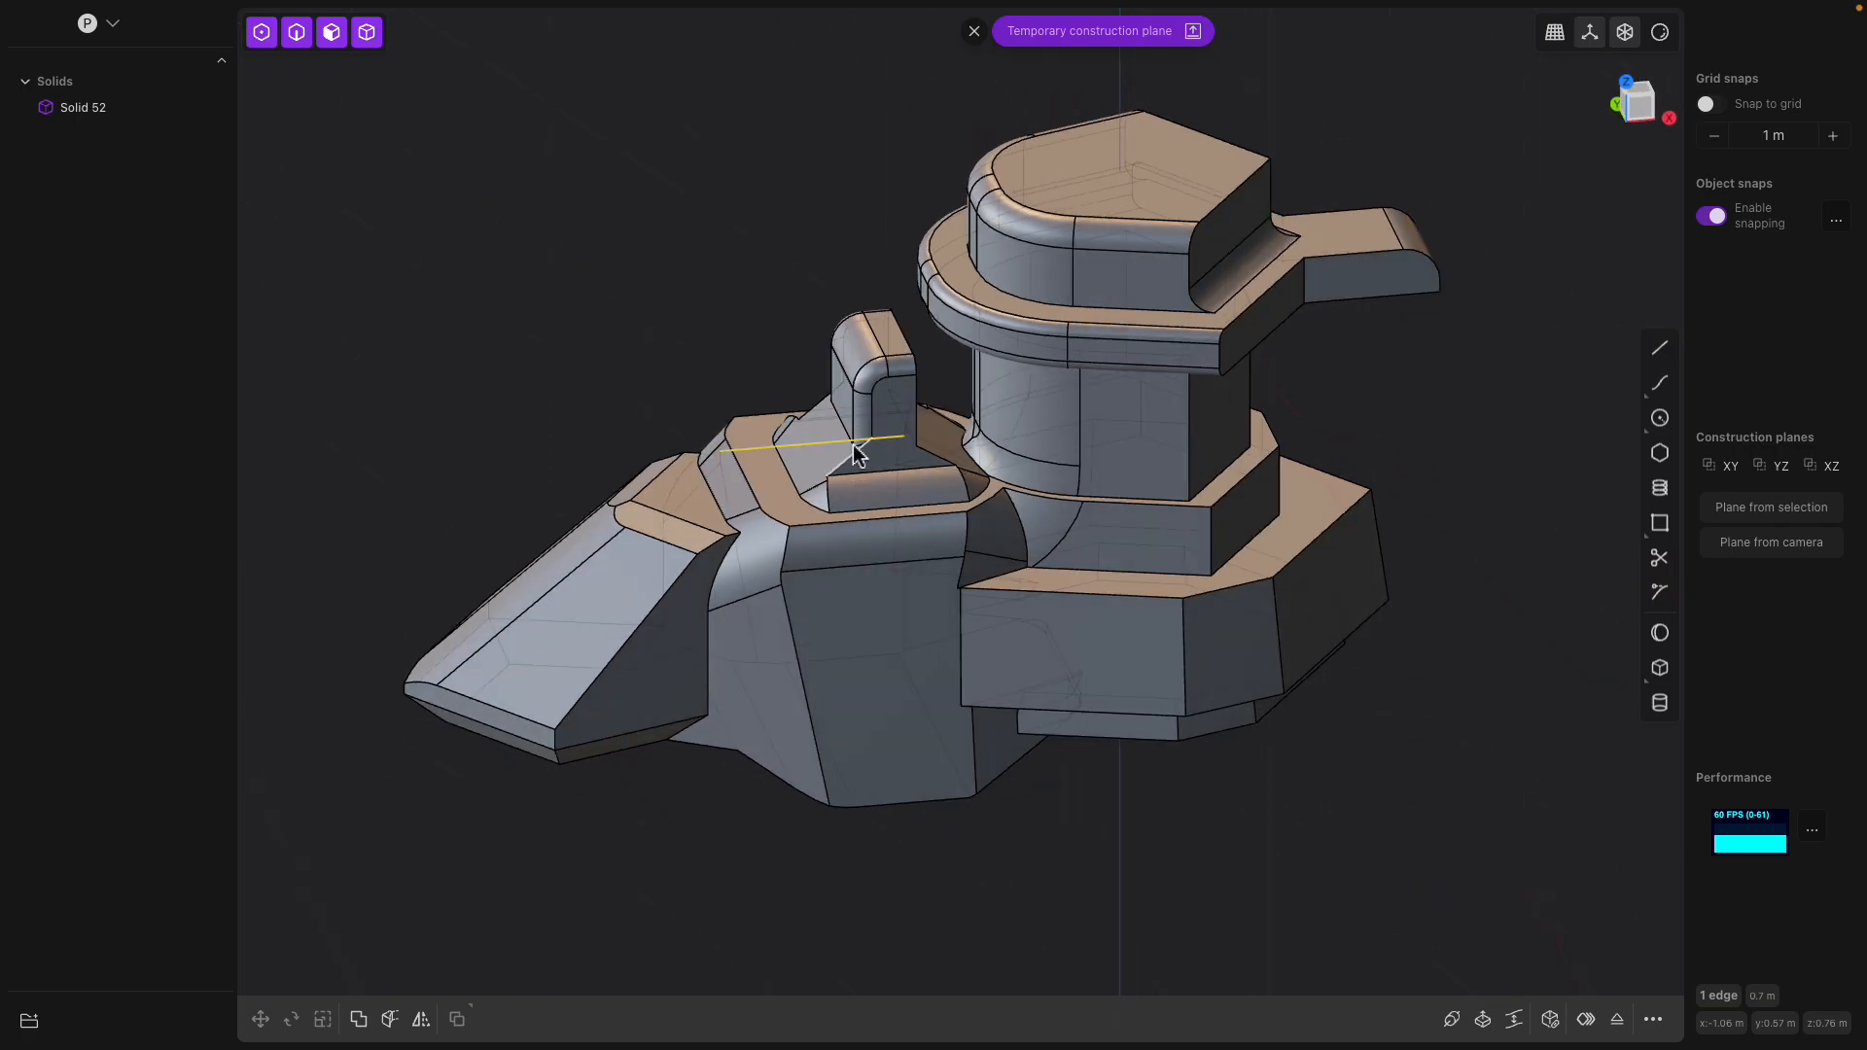
{"action": "middle_click_drag", "start_coordinate": [696, 504], "coordinate": [883, 438], "text": "shift"}
{"action": "mouse_move", "coordinate": [928, 388]}
{"action": "left_mouse_down"}
{"action": "mouse_move", "coordinate": [863, 353]}
{"action": "mouse_move", "coordinate": [892, 395]}
{"action": "left_mouse_up"}
{"action": "middle_click_drag", "start_coordinate": [895, 397], "coordinate": [1113, 424]}
Enlarge the fillet along the front ramp's ridge by offsetting its rounded face
{"action": "middle_click_drag", "start_coordinate": [993, 565], "coordinate": [737, 560]}
{"action": "right_click", "coordinate": [737, 560]}
{"action": "left_click", "coordinate": [718, 549]}
{"action": "left_click", "coordinate": [724, 582]}
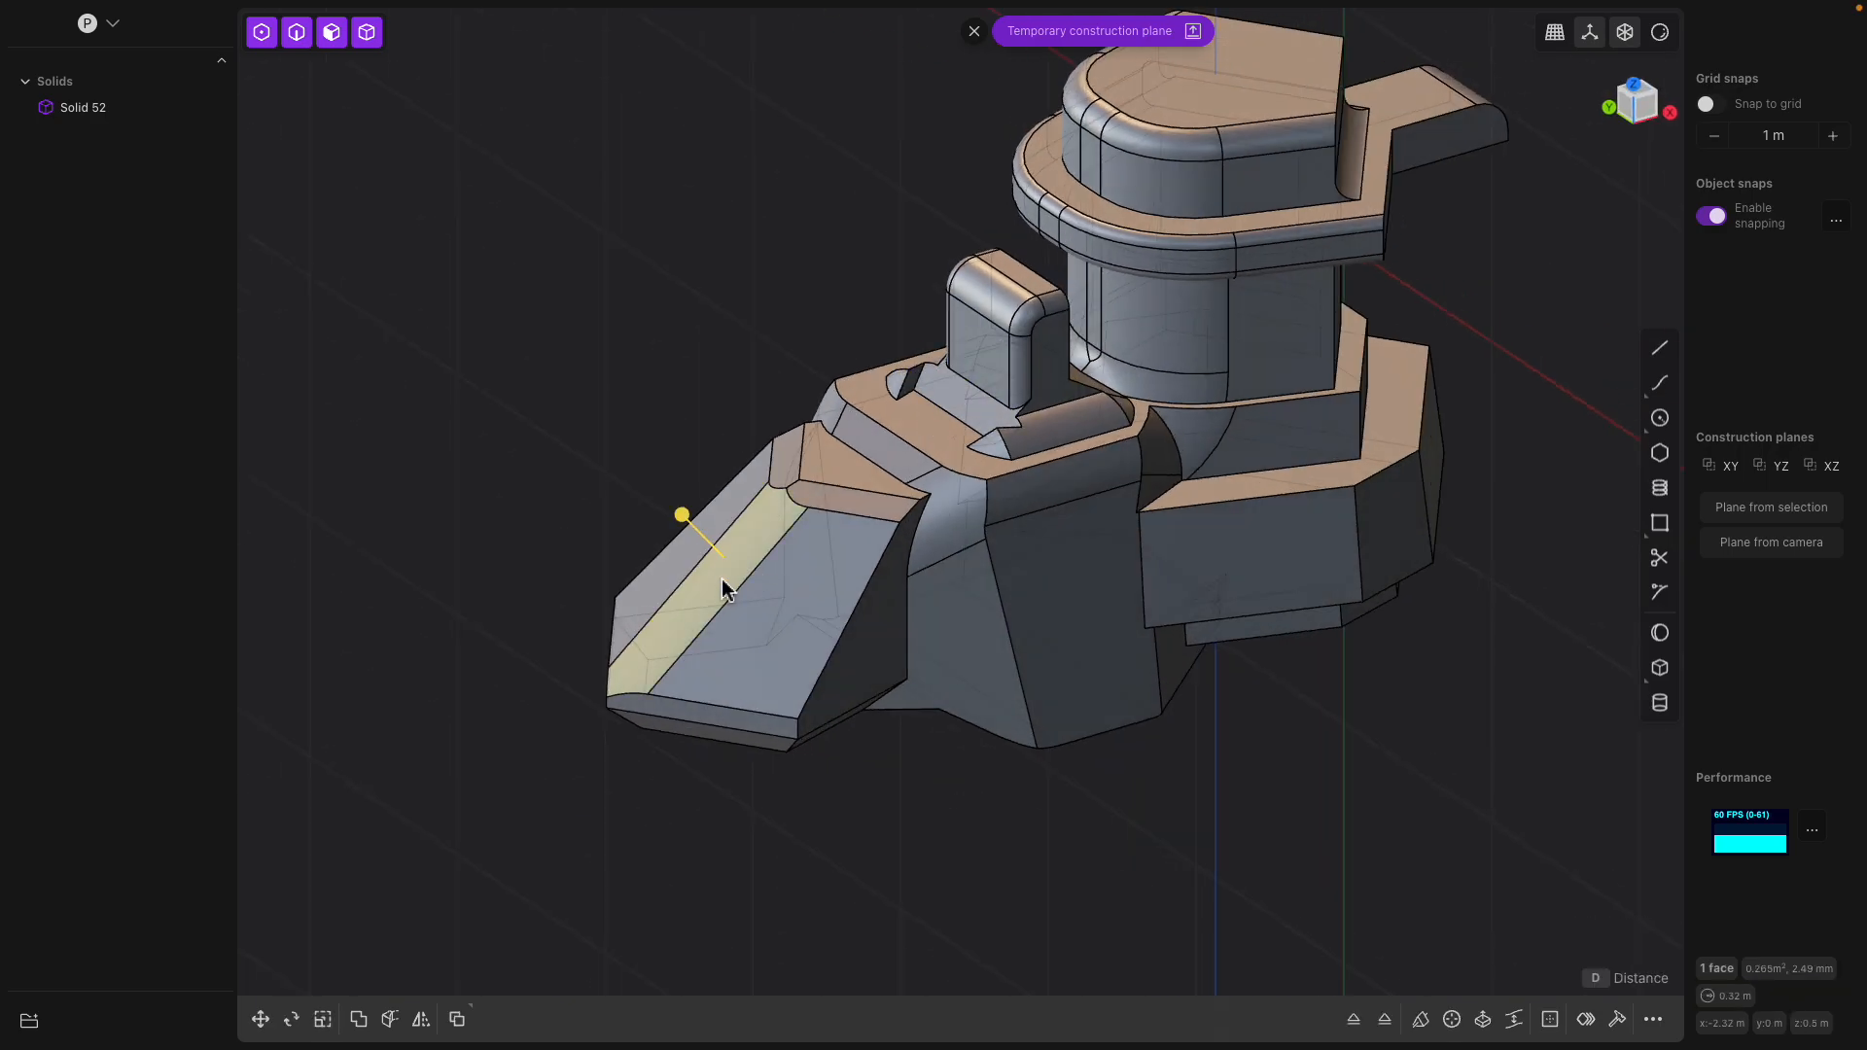
{"action": "left_click_drag", "start_coordinate": [693, 535], "coordinate": [684, 469]}
Offset the narrow rear face of the tower's column inward about 0.233 m
{"action": "left_click", "coordinate": [875, 469]}
{"action": "middle_click_drag", "start_coordinate": [962, 469], "coordinate": [904, 448]}
{"action": "middle_click_drag", "start_coordinate": [1191, 418], "coordinate": [1190, 356]}
{"action": "left_click", "coordinate": [950, 385]}
{"action": "mouse_move", "coordinate": [1190, 356]}
{"action": "left_mouse_down"}
{"action": "mouse_move", "coordinate": [1227, 362]}
{"action": "mouse_move", "coordinate": [1144, 350]}
{"action": "mouse_move", "coordinate": [1159, 350]}
{"action": "left_mouse_up"}
{"action": "middle_click_drag", "start_coordinate": [1158, 350], "coordinate": [1269, 444]}
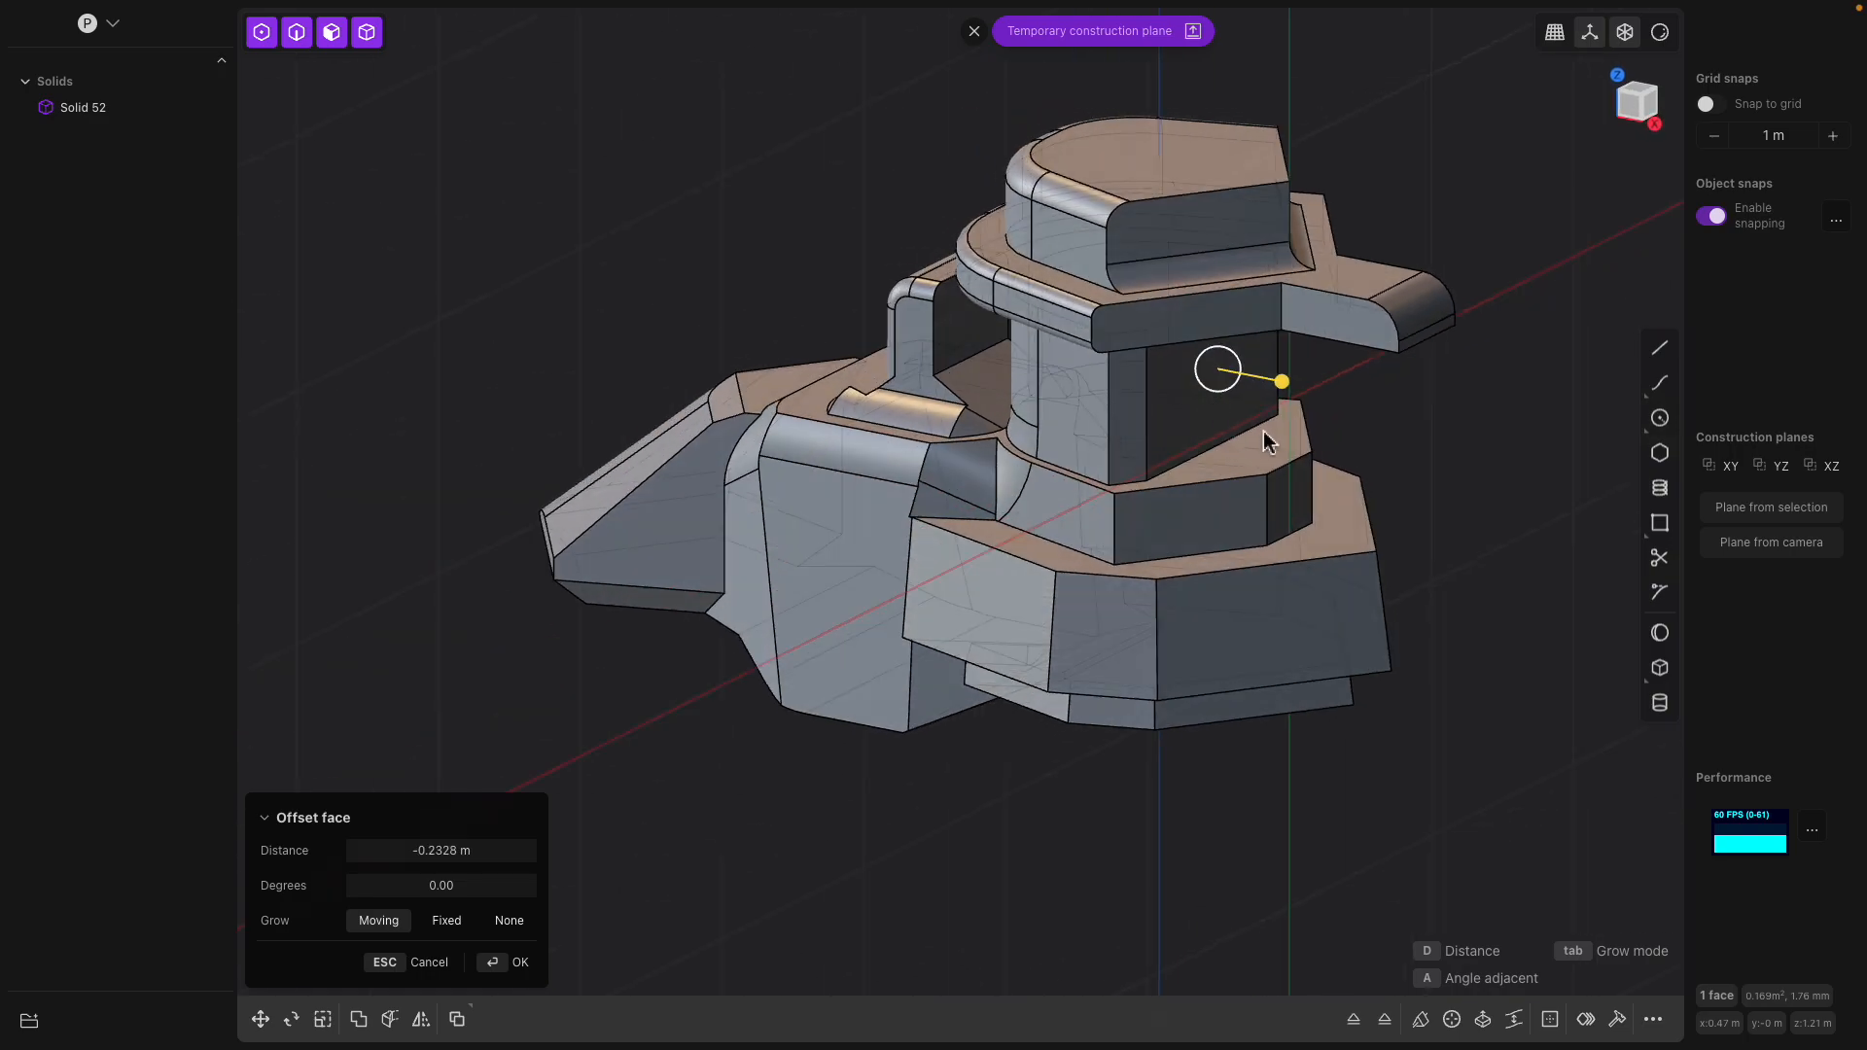
{"action": "middle_click_drag", "start_coordinate": [1268, 380], "coordinate": [1170, 411]}
Examine the faces around the tower's cap and rim from different angles
{"action": "left_click", "coordinate": [1211, 162]}
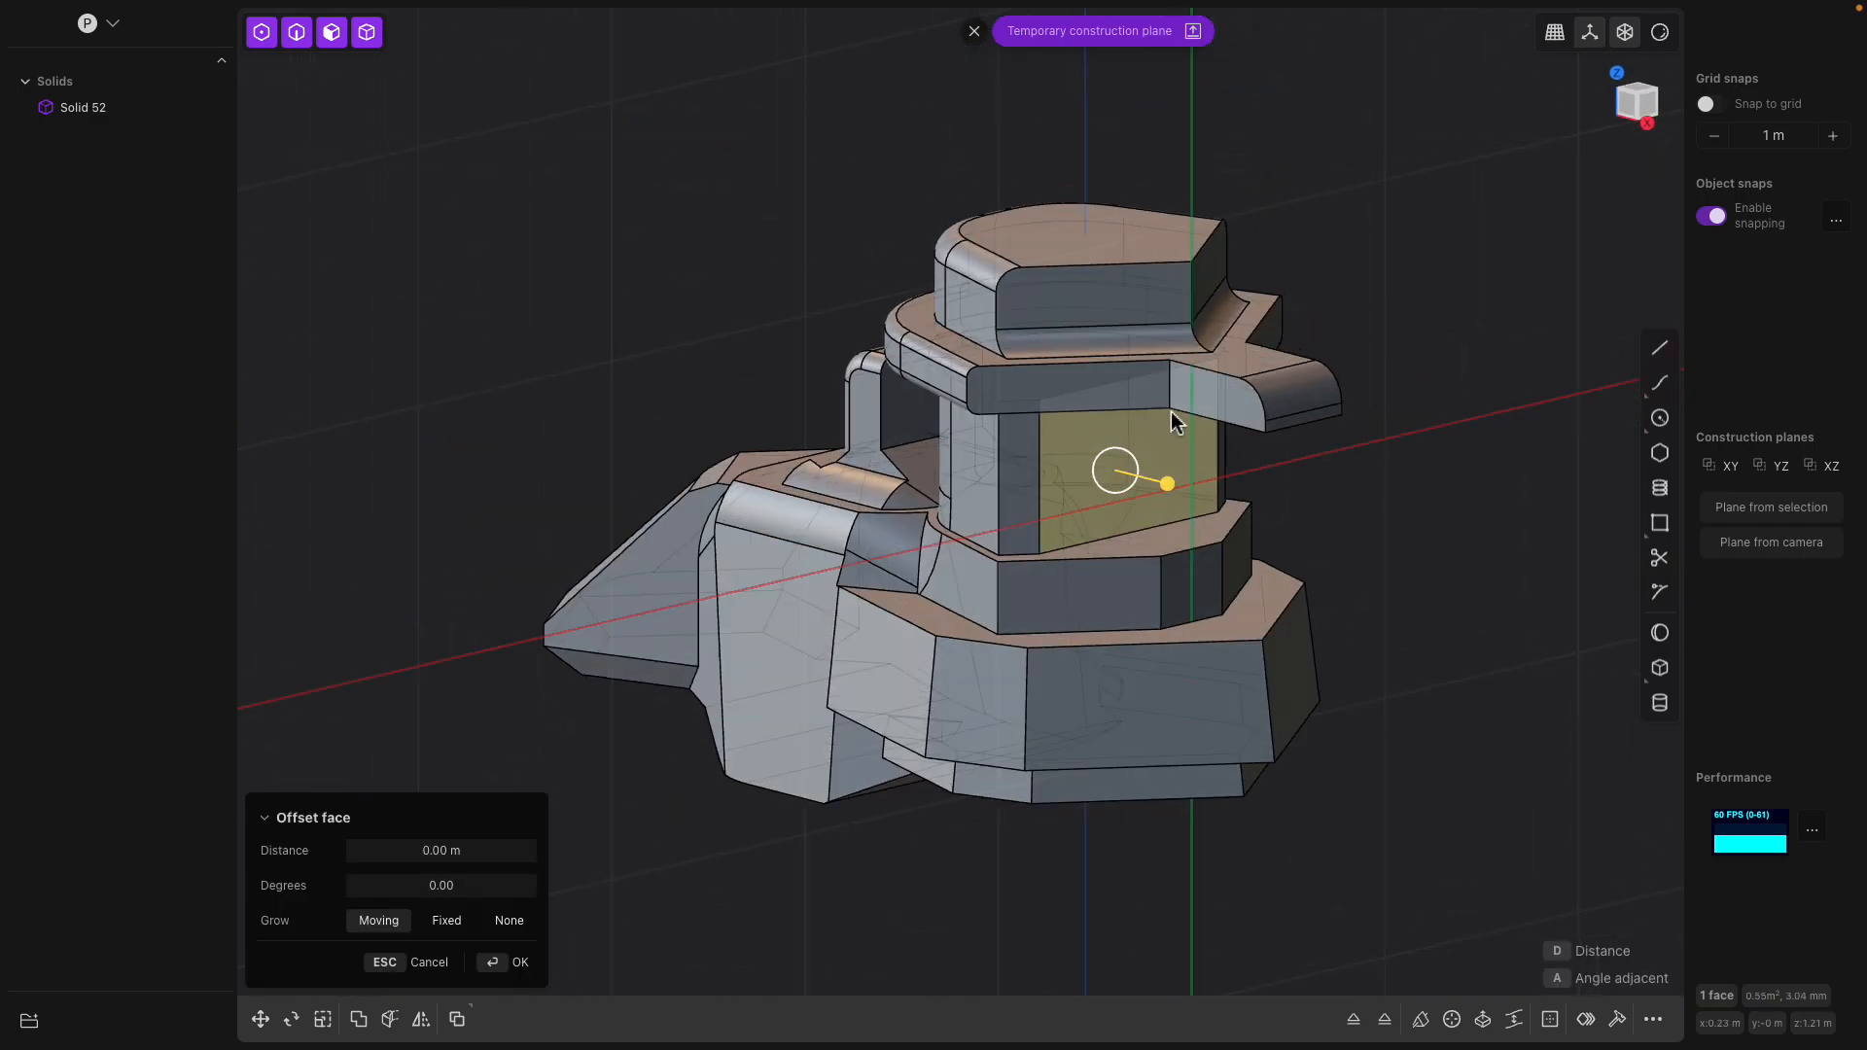
{"action": "left_click", "coordinate": [1154, 314]}
{"action": "middle_click_drag", "start_coordinate": [1154, 314], "coordinate": [1228, 241]}
{"action": "left_click", "coordinate": [1186, 261]}
{"action": "left_click", "coordinate": [1130, 186]}
{"action": "middle_click_drag", "start_coordinate": [1057, 260], "coordinate": [1143, 272]}
{"action": "left_click", "coordinate": [1013, 242]}
{"action": "mouse_move", "coordinate": [1013, 280]}
{"action": "left_mouse_down"}
{"action": "mouse_move", "coordinate": [1075, 328]}
{"action": "mouse_move", "coordinate": [992, 254]}
{"action": "mouse_move", "coordinate": [1234, 492]}
{"action": "mouse_move", "coordinate": [1000, 305]}
{"action": "mouse_move", "coordinate": [985, 256]}
{"action": "mouse_move", "coordinate": [987, 272]}
{"action": "left_mouse_up"}
{"action": "middle_click_drag", "start_coordinate": [986, 272], "coordinate": [1115, 256]}
{"action": "middle_click_drag", "start_coordinate": [953, 223], "coordinate": [926, 222]}
Offset the tower-facing side of the upright block outward about 0.074 m
{"action": "middle_click_drag", "start_coordinate": [920, 319], "coordinate": [930, 404]}
{"action": "left_click", "coordinate": [979, 399]}
{"action": "left_click_drag", "start_coordinate": [901, 413], "coordinate": [900, 457]}
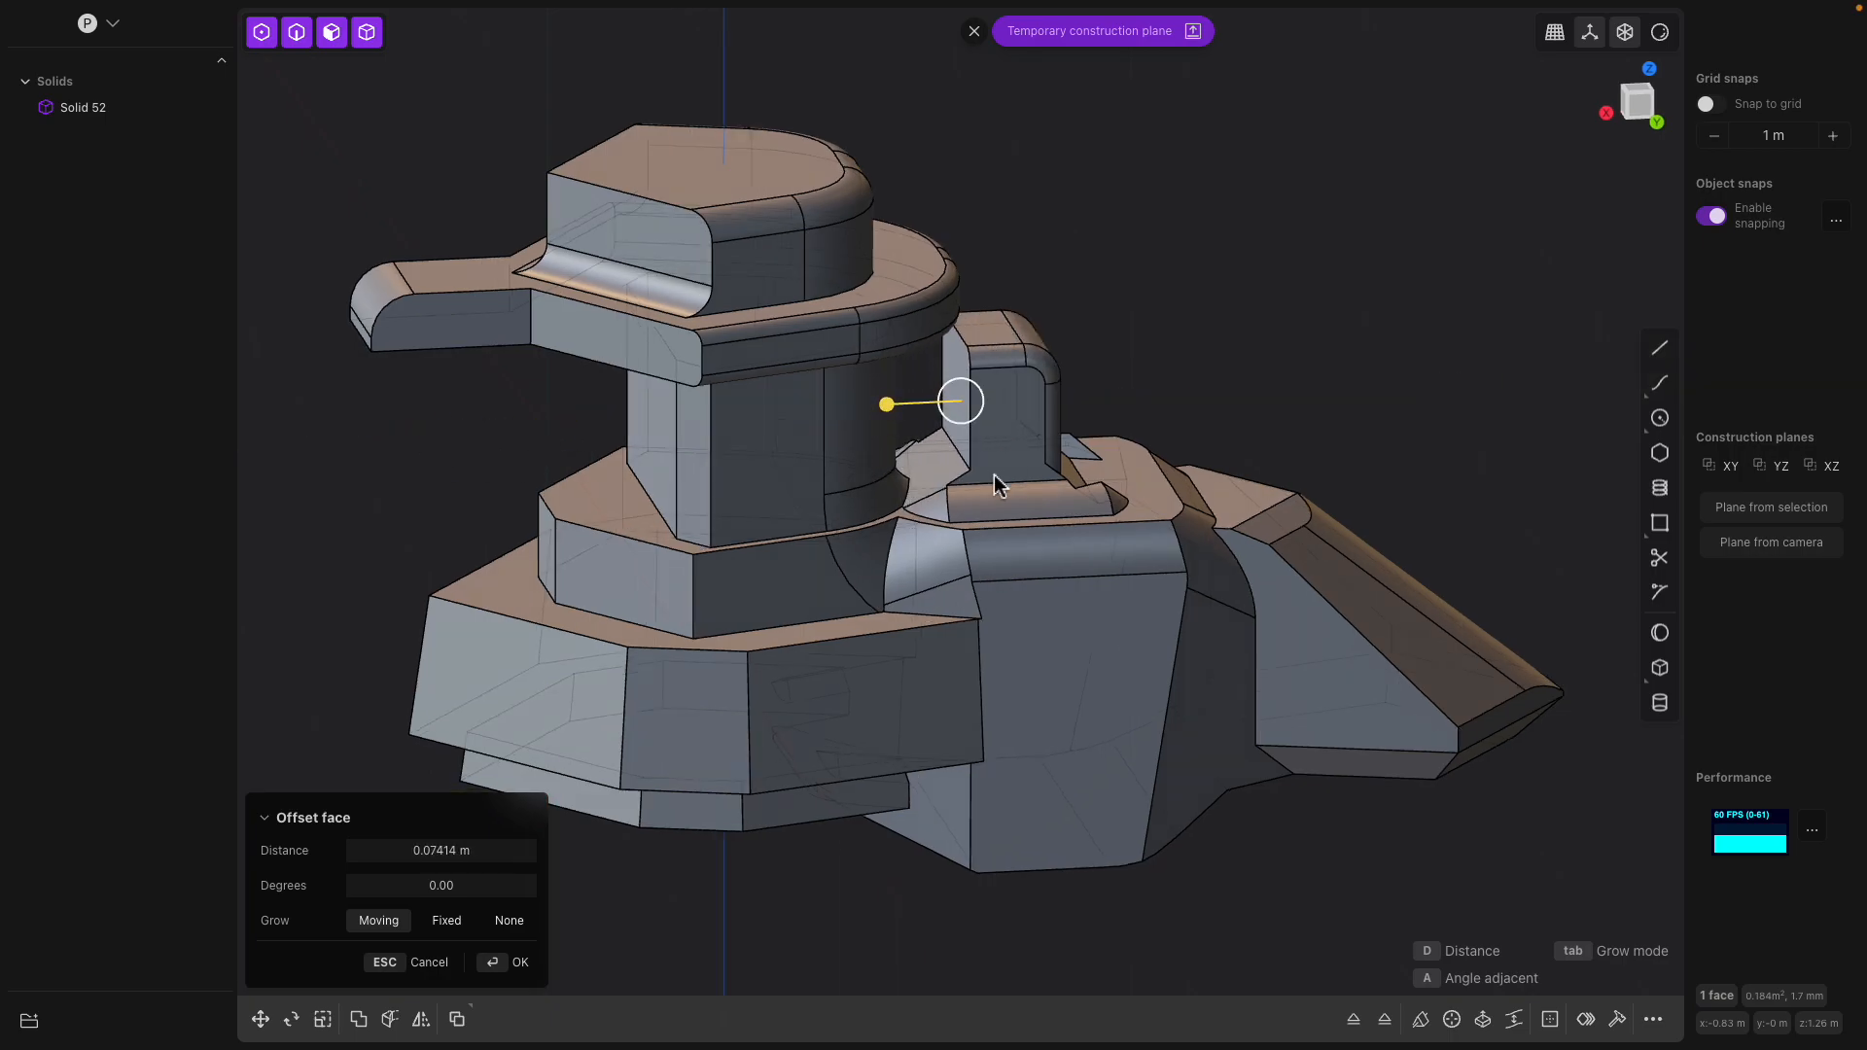
{"action": "middle_click_drag", "start_coordinate": [1249, 388], "coordinate": [1165, 427]}
{"action": "right_click", "coordinate": [1165, 428]}
{"action": "middle_click_drag", "start_coordinate": [1283, 428], "coordinate": [993, 449]}
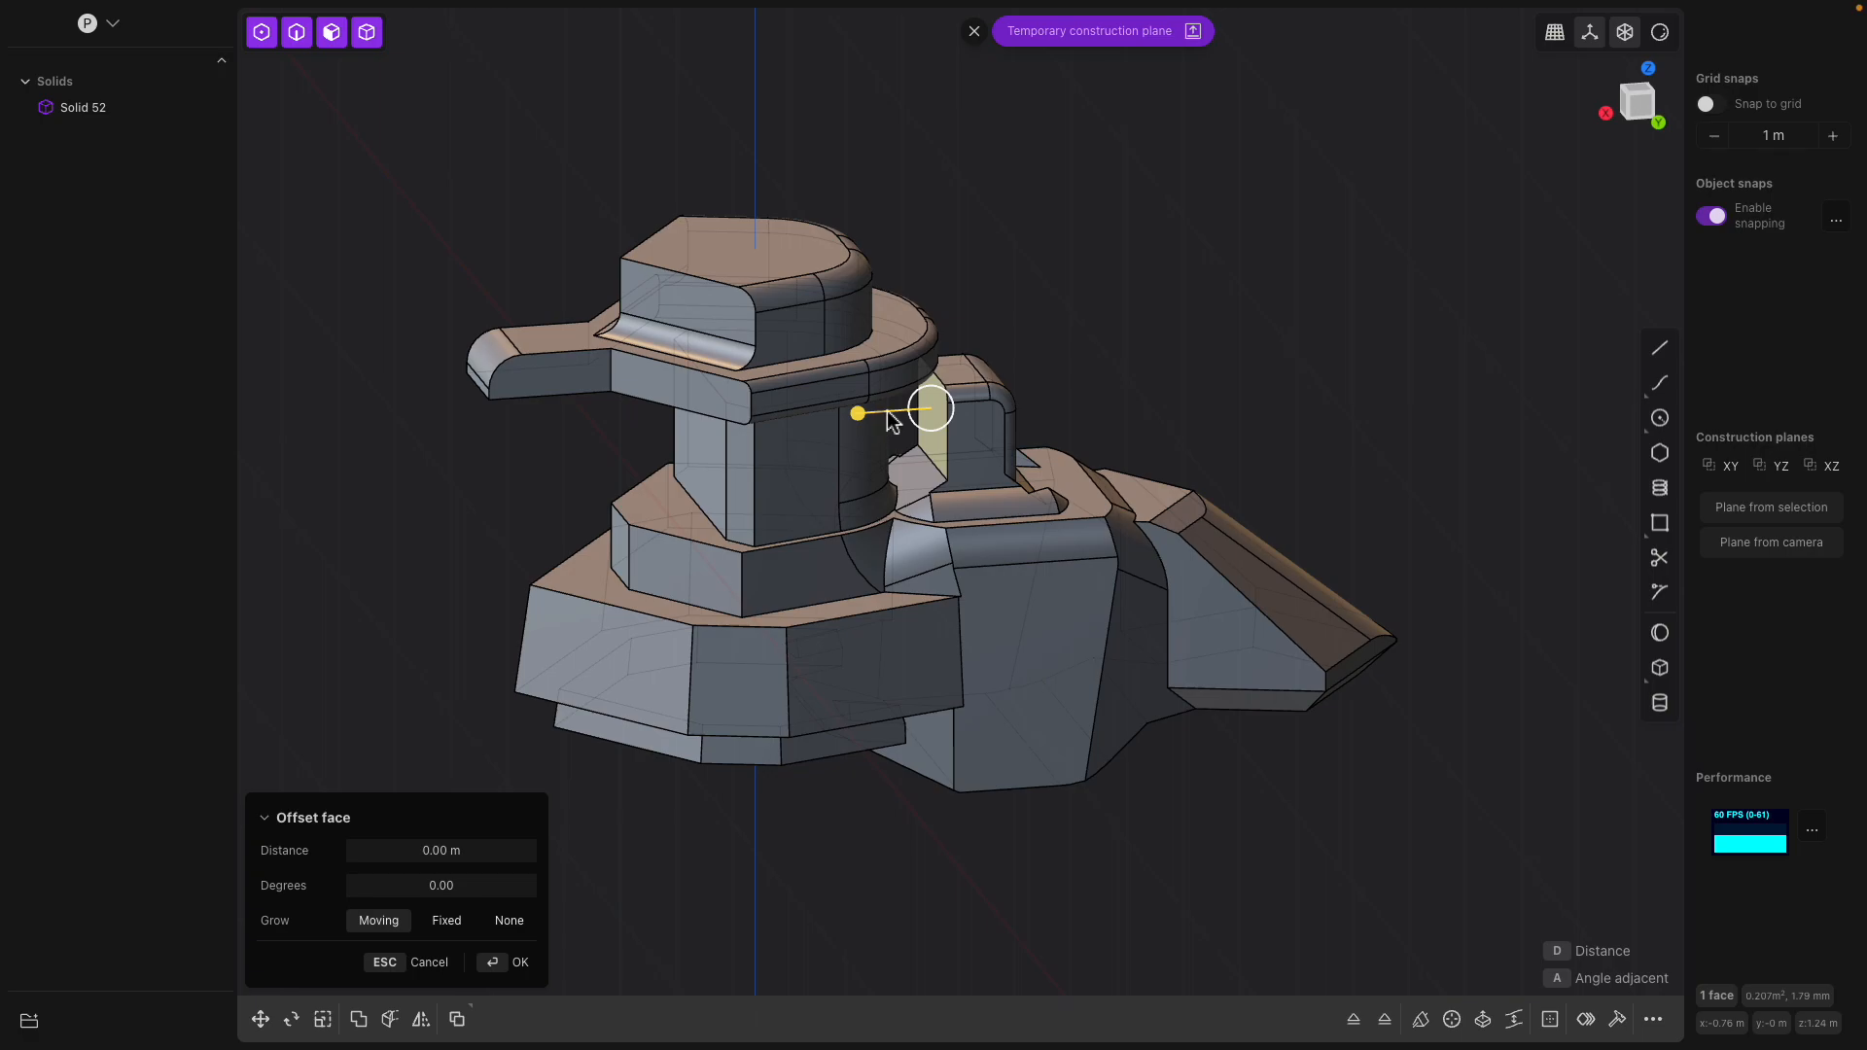
Review the edited solid from several angles, then switch to Blender and examine the textured model
{"action": "middle_click_drag", "start_coordinate": [865, 446], "coordinate": [1208, 702]}
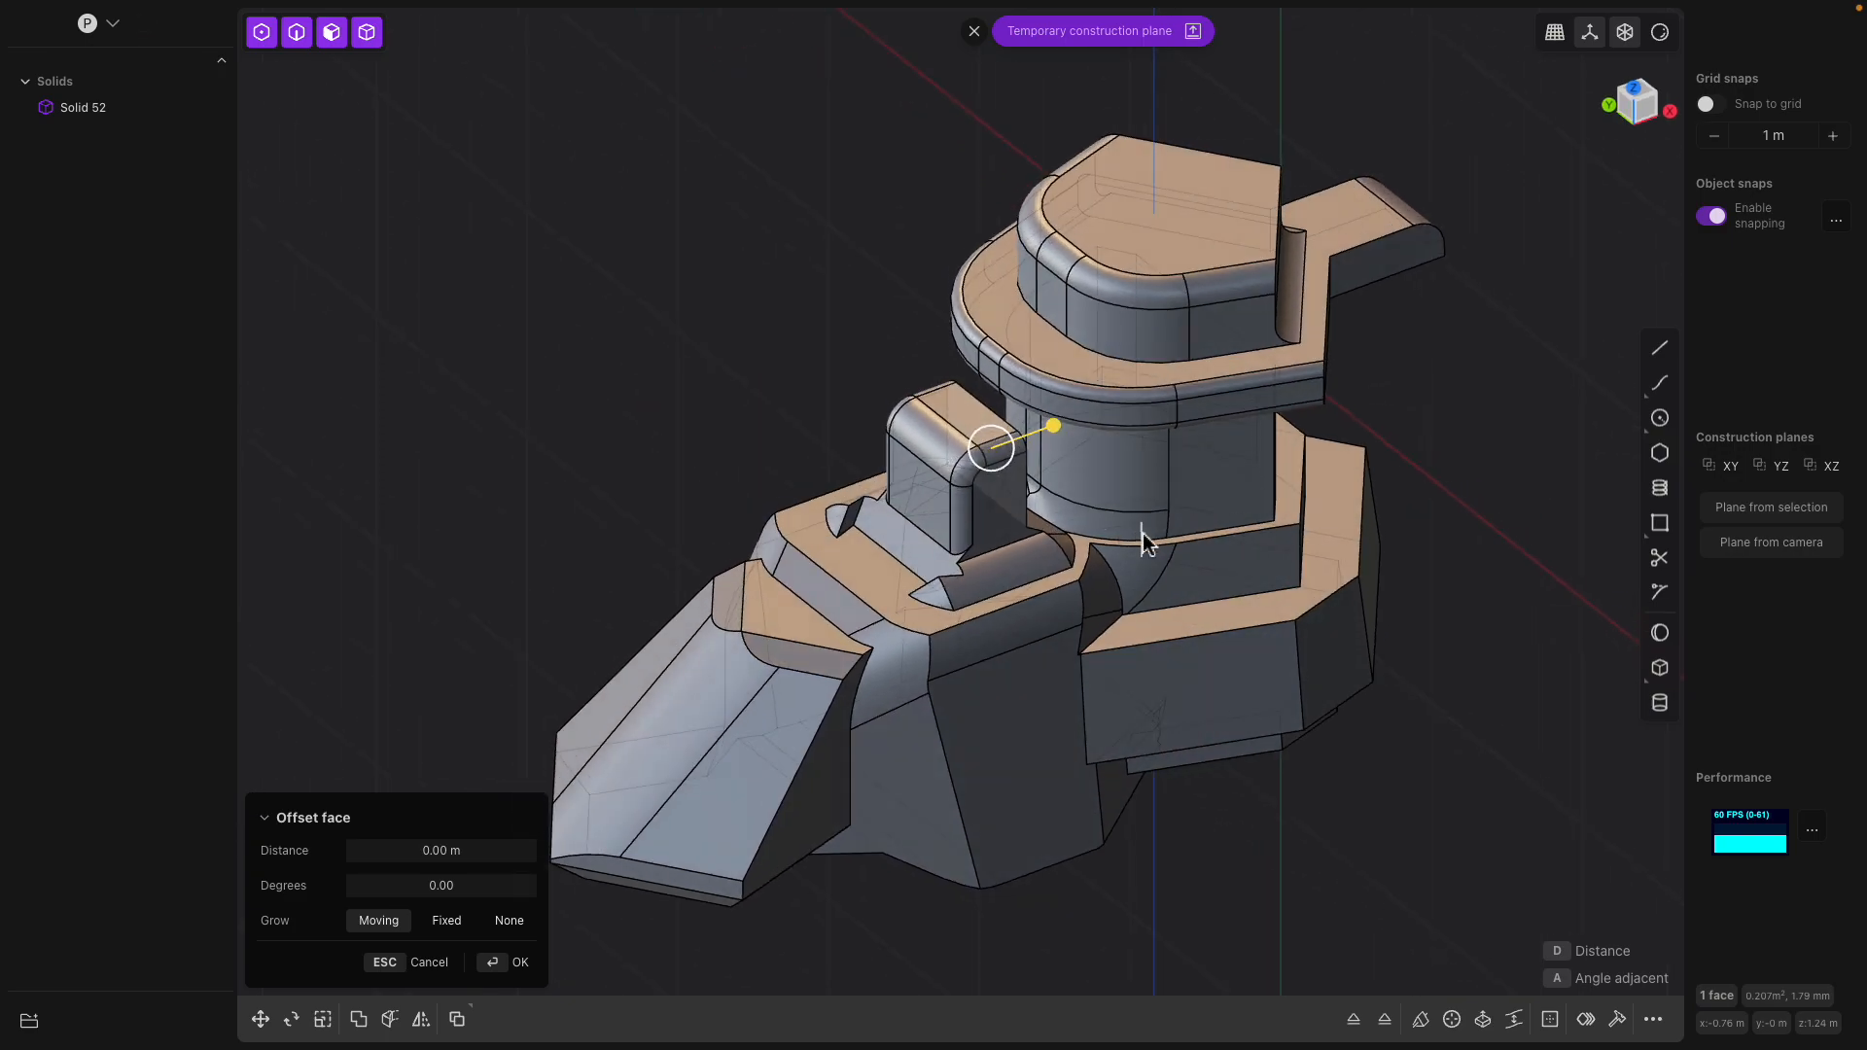
{"action": "mouse_move", "coordinate": [766, 11]}
{"action": "middle_click_drag", "start_coordinate": [892, 424], "coordinate": [854, 377]}
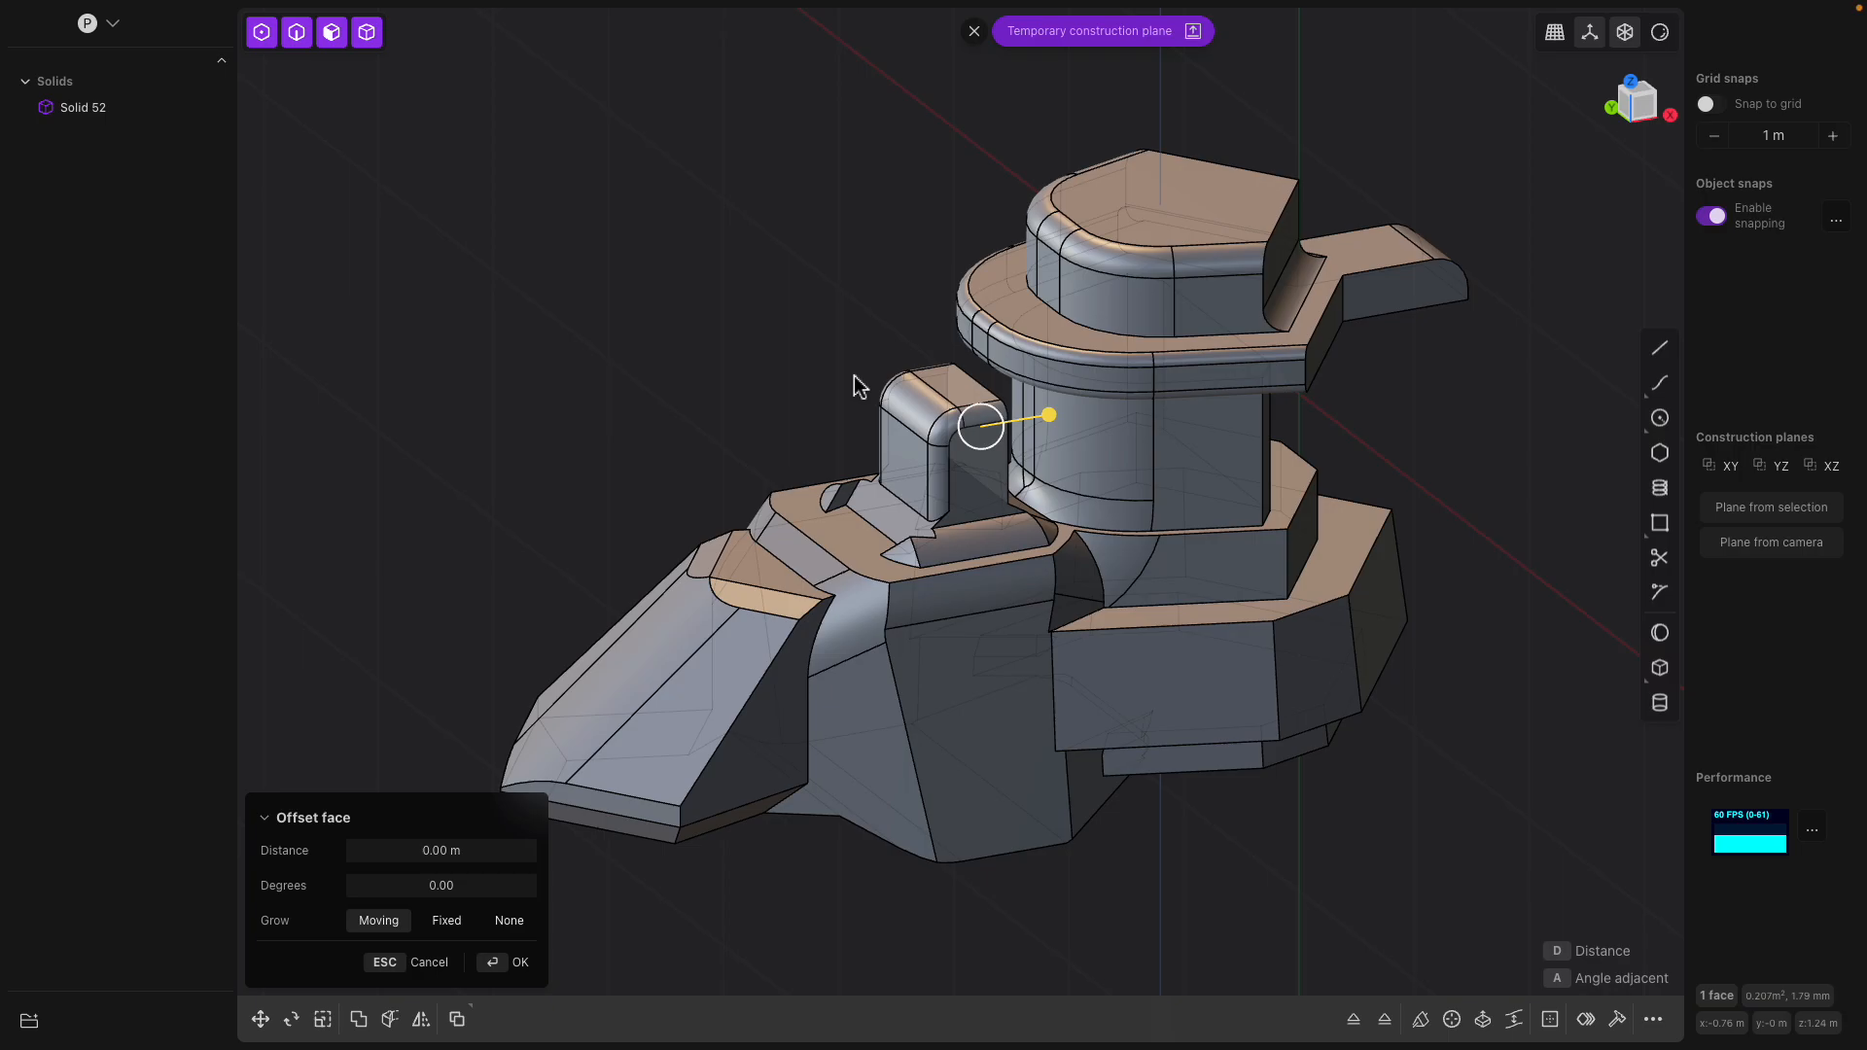
{"action": "middle_click_drag", "start_coordinate": [900, 399], "coordinate": [1002, 418]}
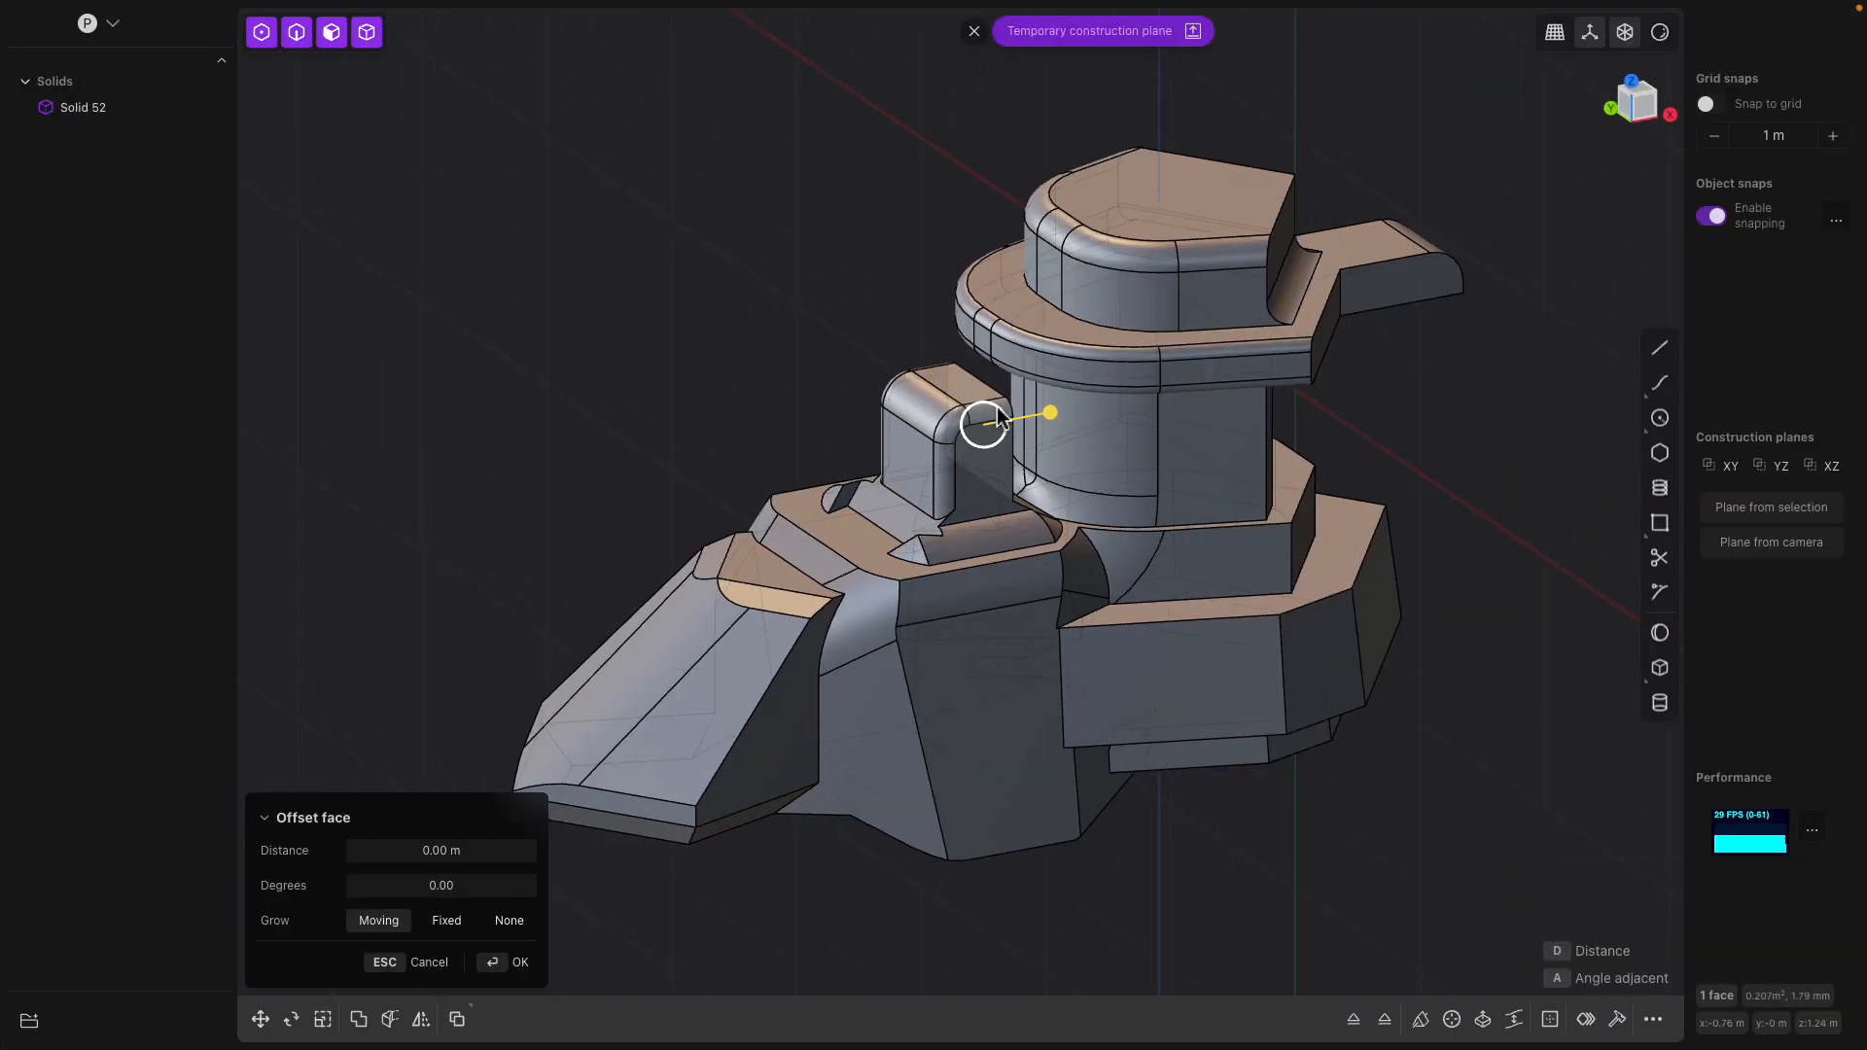
{"action": "middle_click_drag", "start_coordinate": [997, 409], "coordinate": [1332, 402]}
{"action": "key", "text": "ctrl+Left"}
{"action": "middle_click_drag", "start_coordinate": [989, 249], "coordinate": [909, 250]}
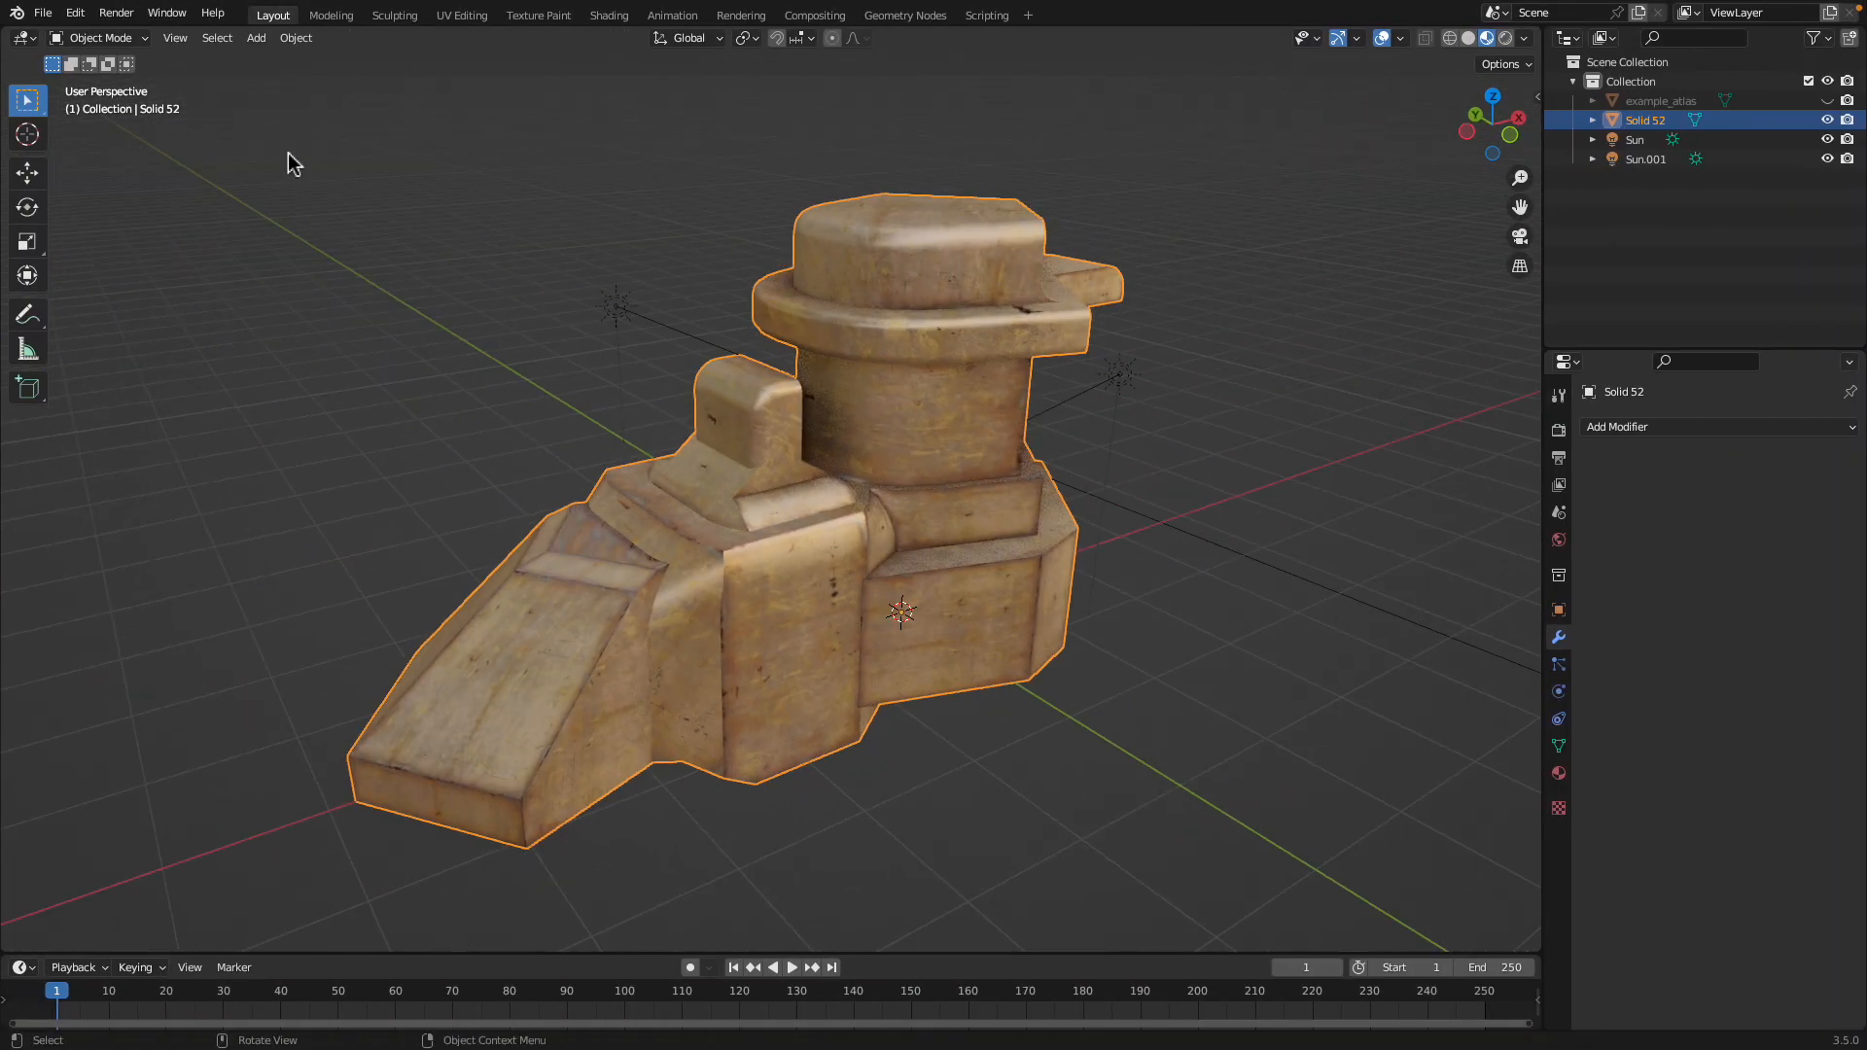
Add a Remesh modifier to the textured model and enable smooth shading
{"action": "left_click", "coordinate": [1643, 435]}
{"action": "left_click", "coordinate": [1504, 694]}
{"action": "left_click", "coordinate": [1696, 559]}
{"action": "mouse_move", "coordinate": [1182, 564]}
{"action": "middle_mouse_down"}
{"action": "mouse_move", "coordinate": [1150, 525]}
{"action": "mouse_move", "coordinate": [1069, 520]}
{"action": "middle_mouse_up"}
Switch the remeshed model to Sculpt Mode
{"action": "left_click", "coordinate": [113, 40]}
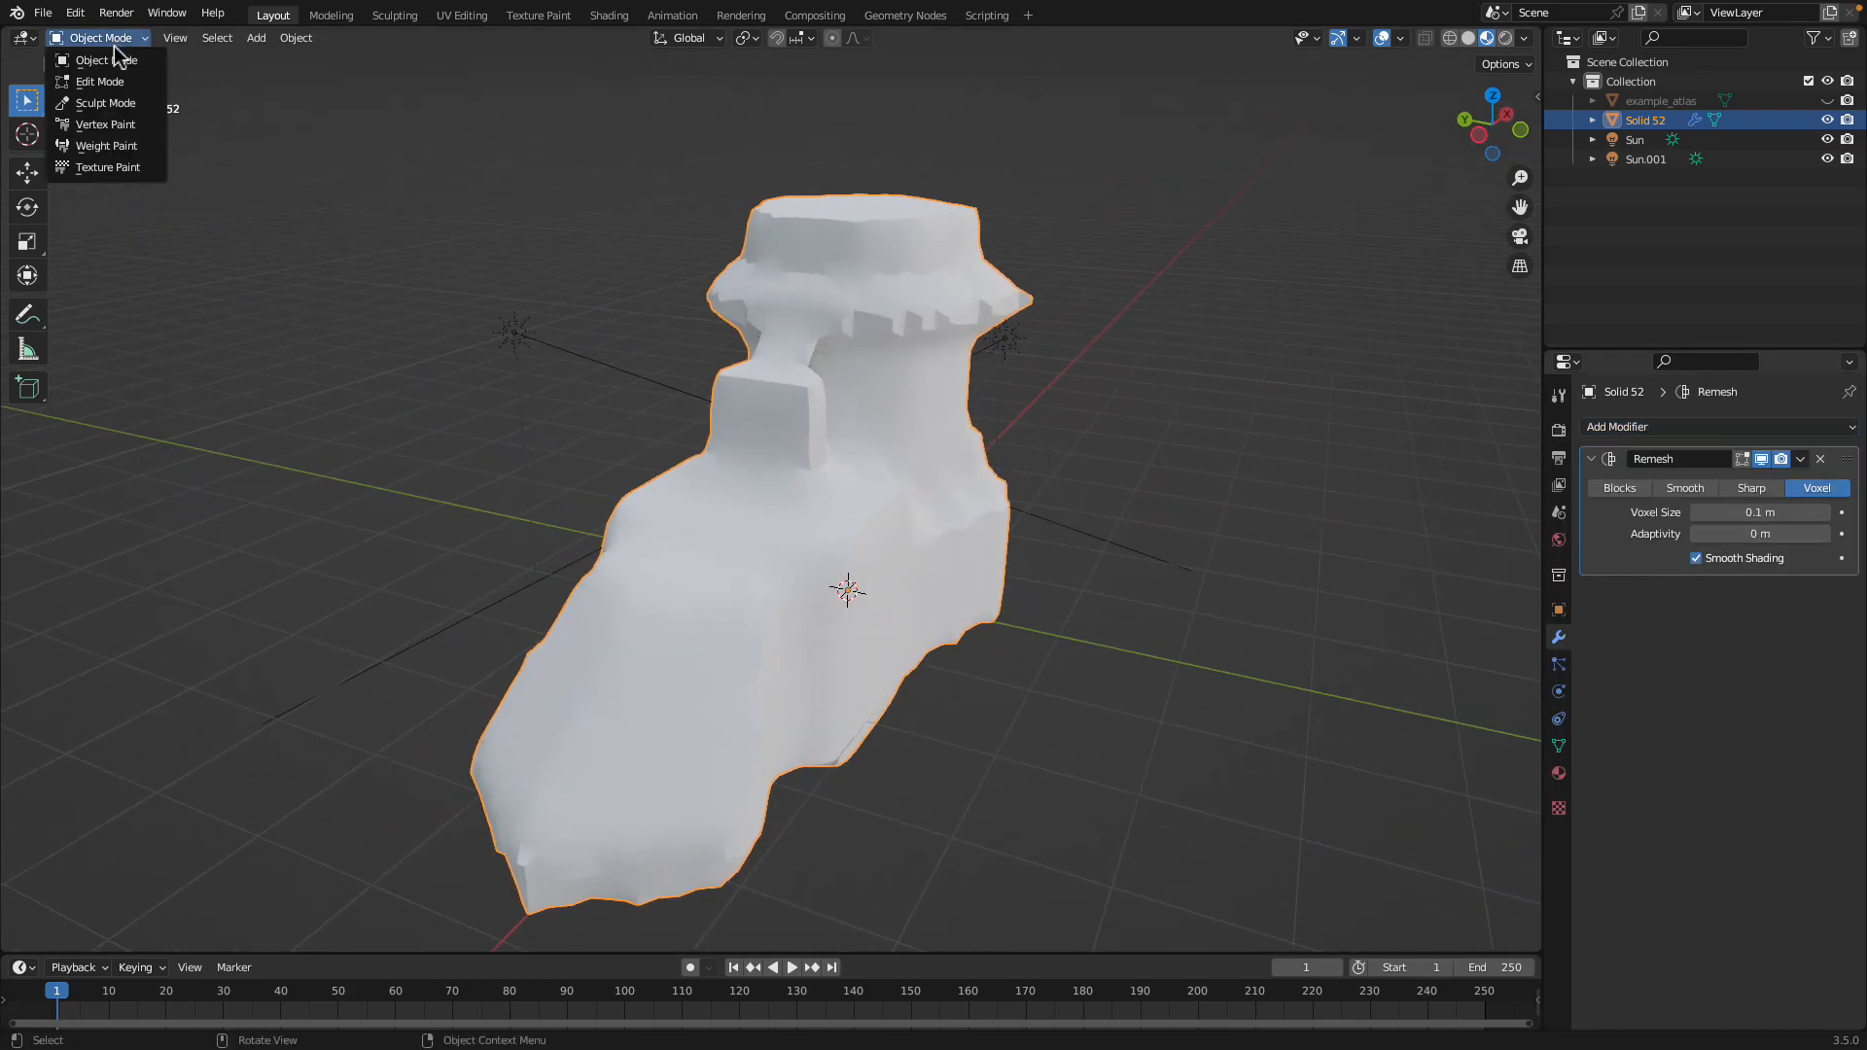
{"action": "left_click", "coordinate": [117, 107]}
{"action": "middle_click_drag", "start_coordinate": [820, 613], "coordinate": [745, 604]}
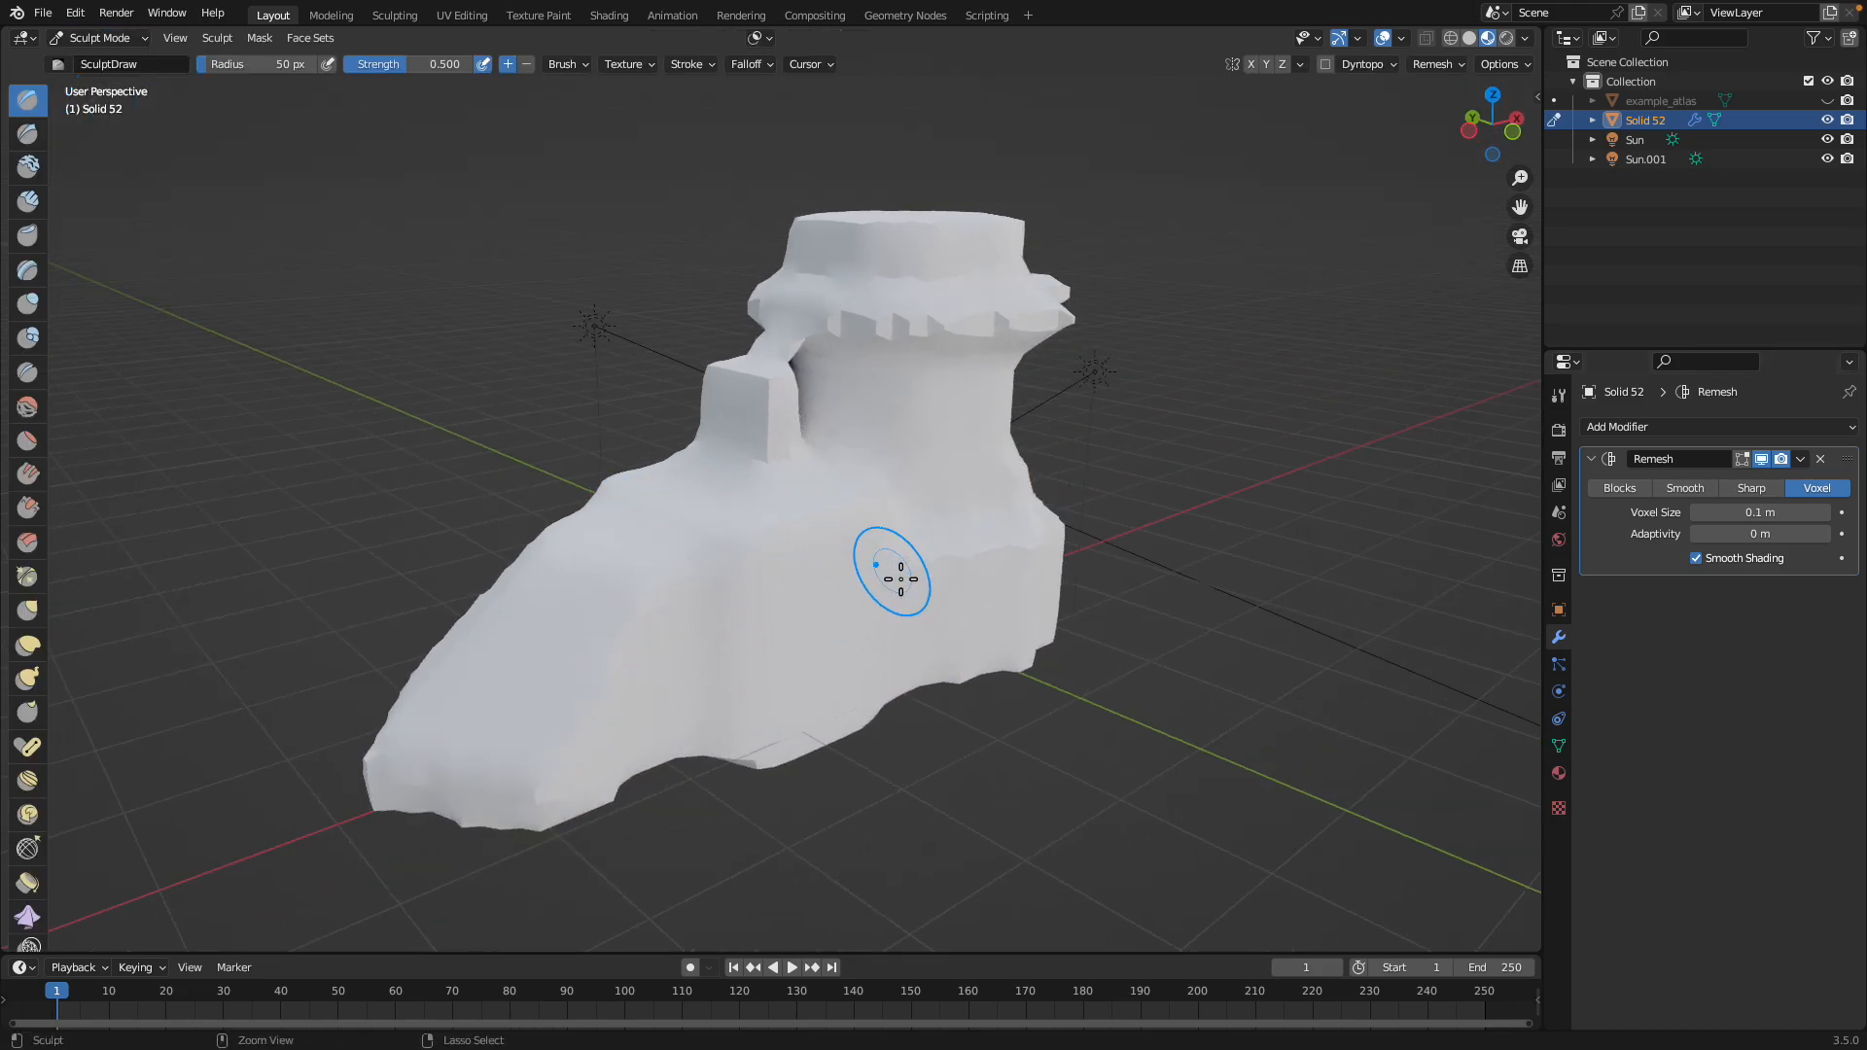
Apply the Remesh modifier to the model and smooth the resulting mesh in Sculpt Mode
{"action": "middle_click_drag", "start_coordinate": [875, 613], "coordinate": [866, 472]}
{"action": "middle_click_drag", "start_coordinate": [899, 577], "coordinate": [918, 464]}
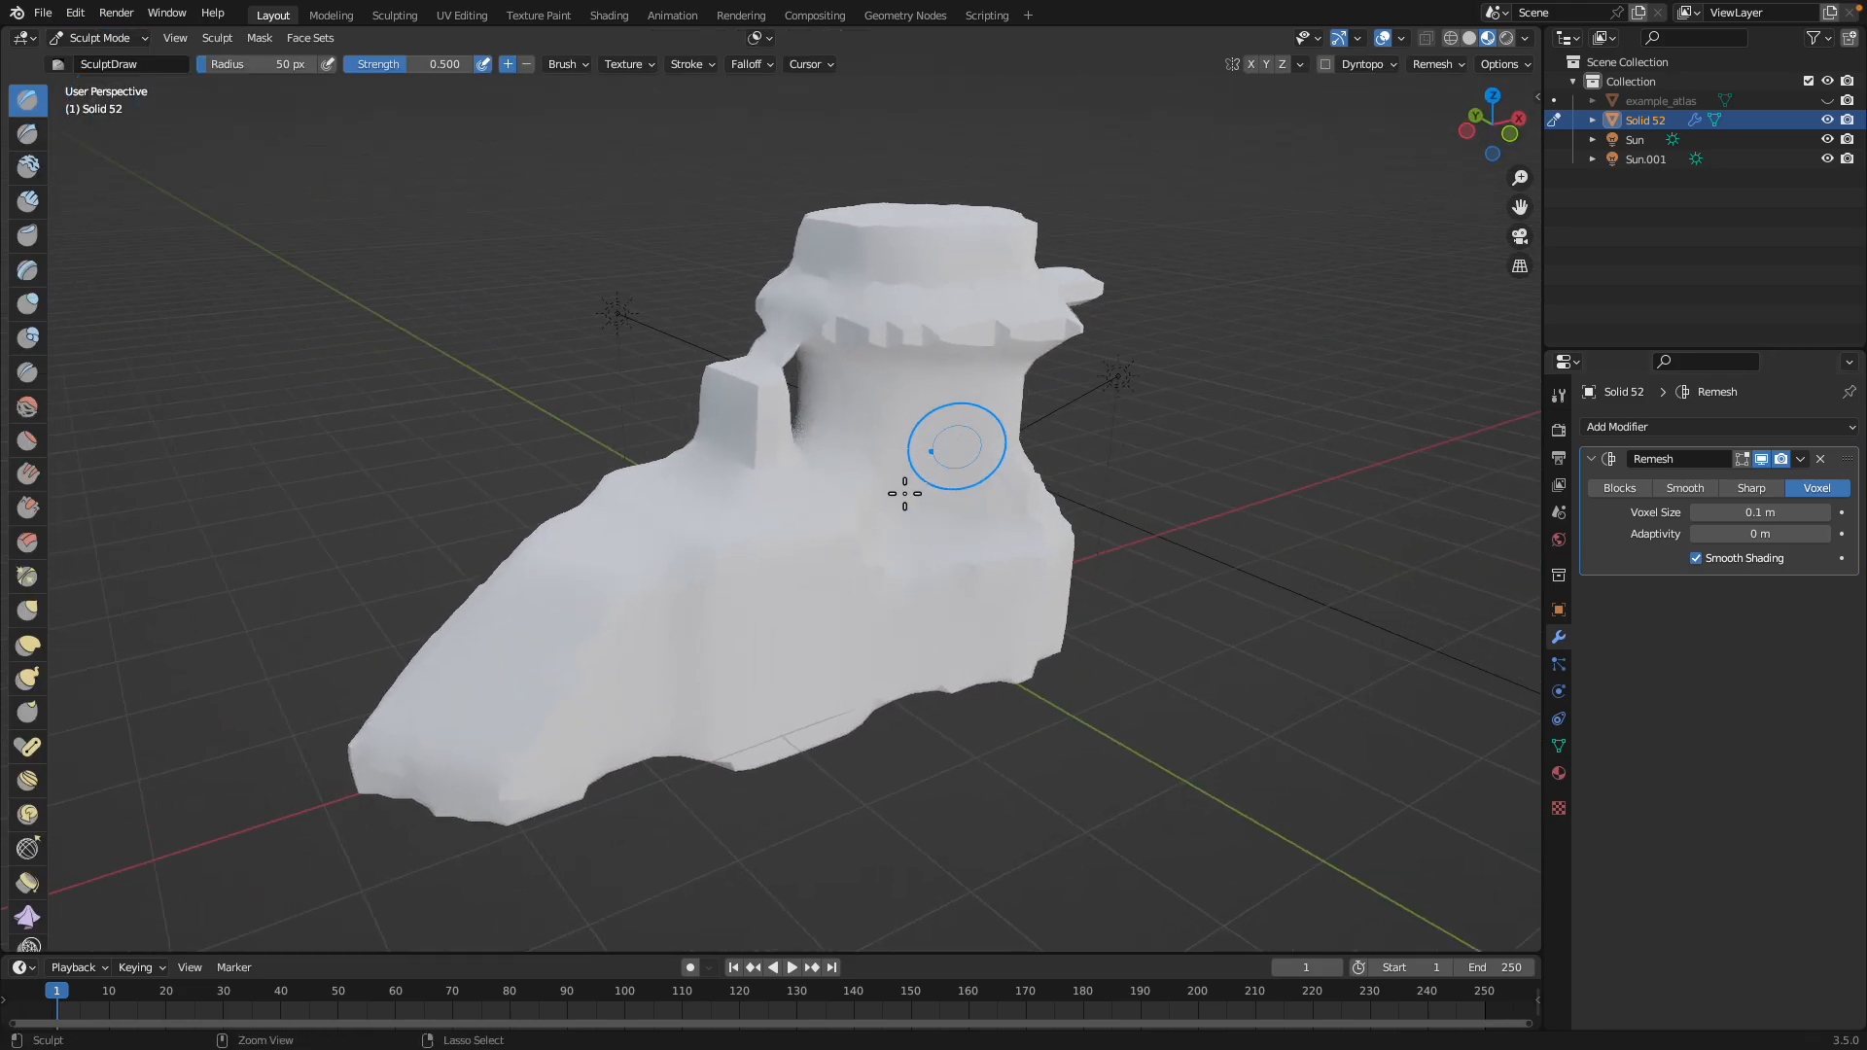
{"action": "left_click", "coordinate": [1800, 459]}
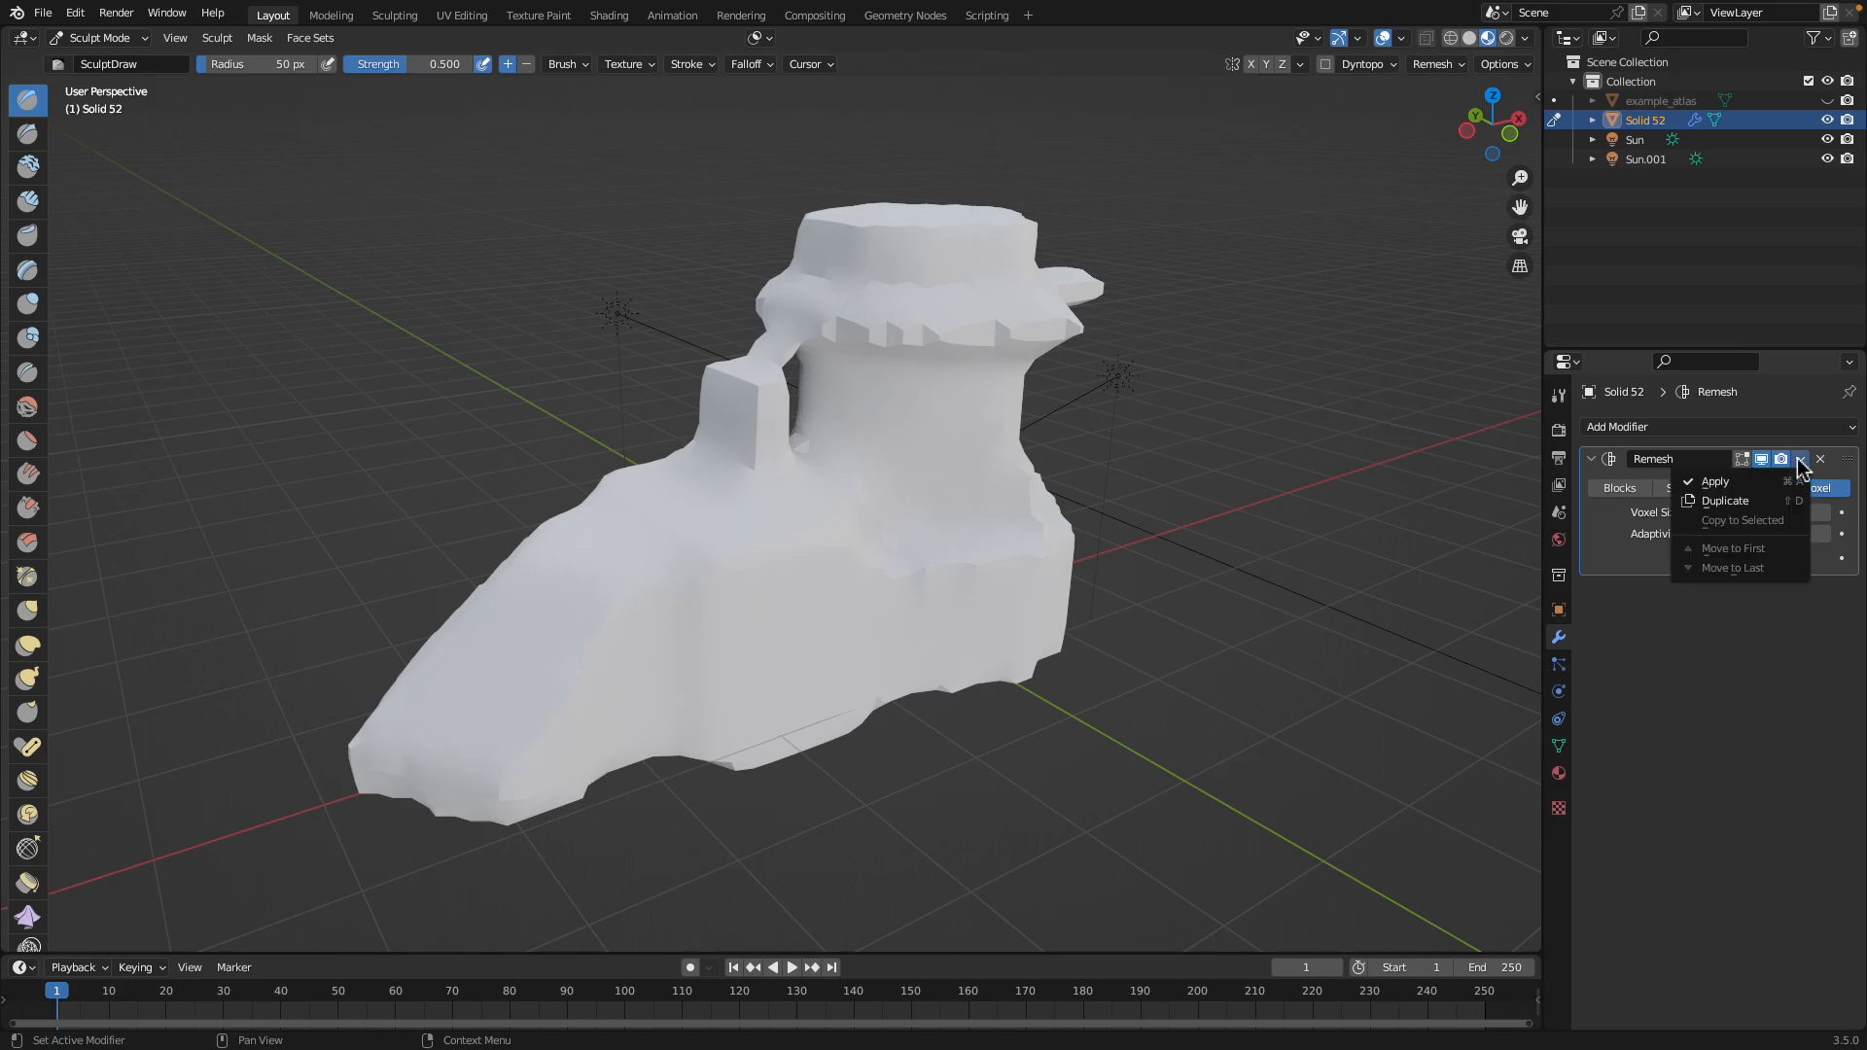
{"action": "left_click", "coordinate": [1750, 483]}
{"action": "middle_click_drag", "start_coordinate": [833, 508], "coordinate": [833, 538]}
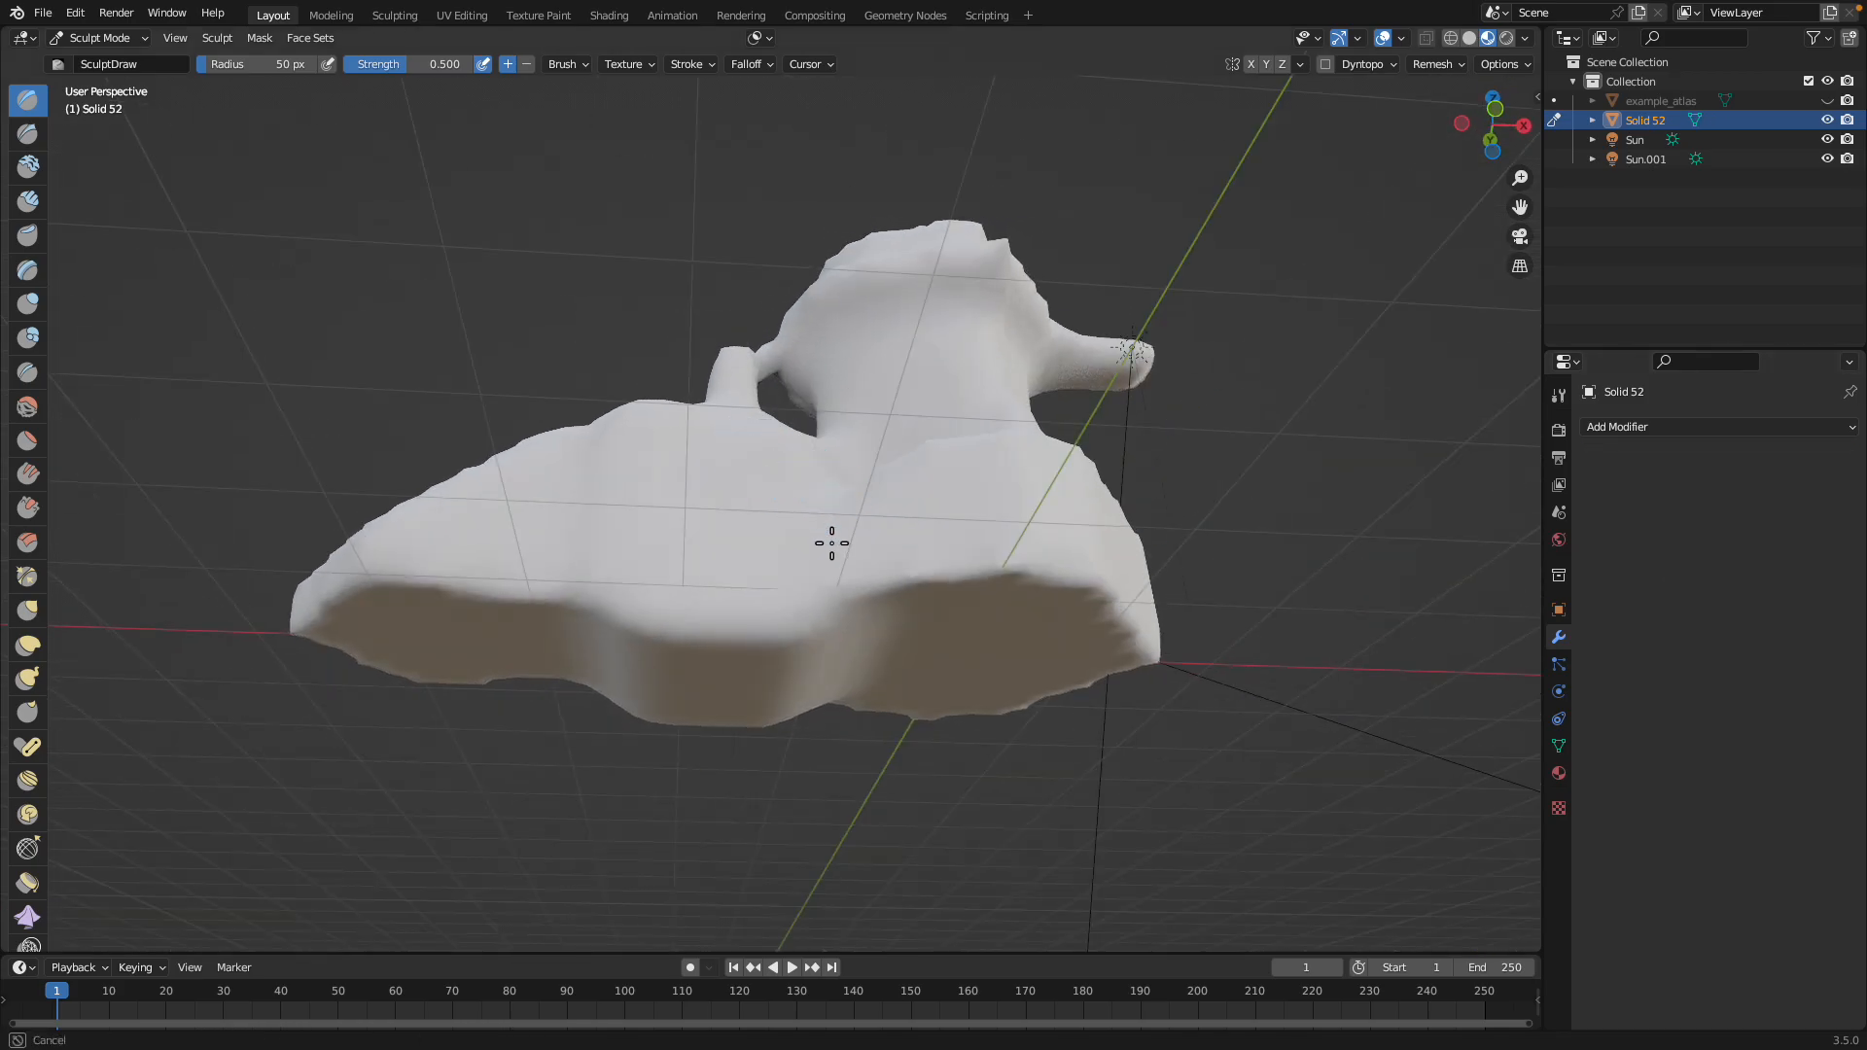
{"action": "scroll", "coordinate": [807, 468], "scroll_direction": "down", "scroll_amount": 3, "text": "ctrl"}
{"action": "mouse_move", "coordinate": [840, 448]}
{"action": "left_mouse_down"}
{"action": "mouse_move", "coordinate": [855, 442]}
{"action": "mouse_move", "coordinate": [869, 601]}
{"action": "left_mouse_up"}
Switch to Plasticity and review the solid from the side with the upright block and sloped front
{"action": "mouse_move", "coordinate": [881, 503]}
{"action": "left_mouse_down", "text": "shift"}
{"action": "mouse_move", "coordinate": [681, 564]}
{"action": "mouse_move", "coordinate": [743, 467]}
{"action": "mouse_move", "coordinate": [608, 589]}
{"action": "left_mouse_up", "text": "shift"}
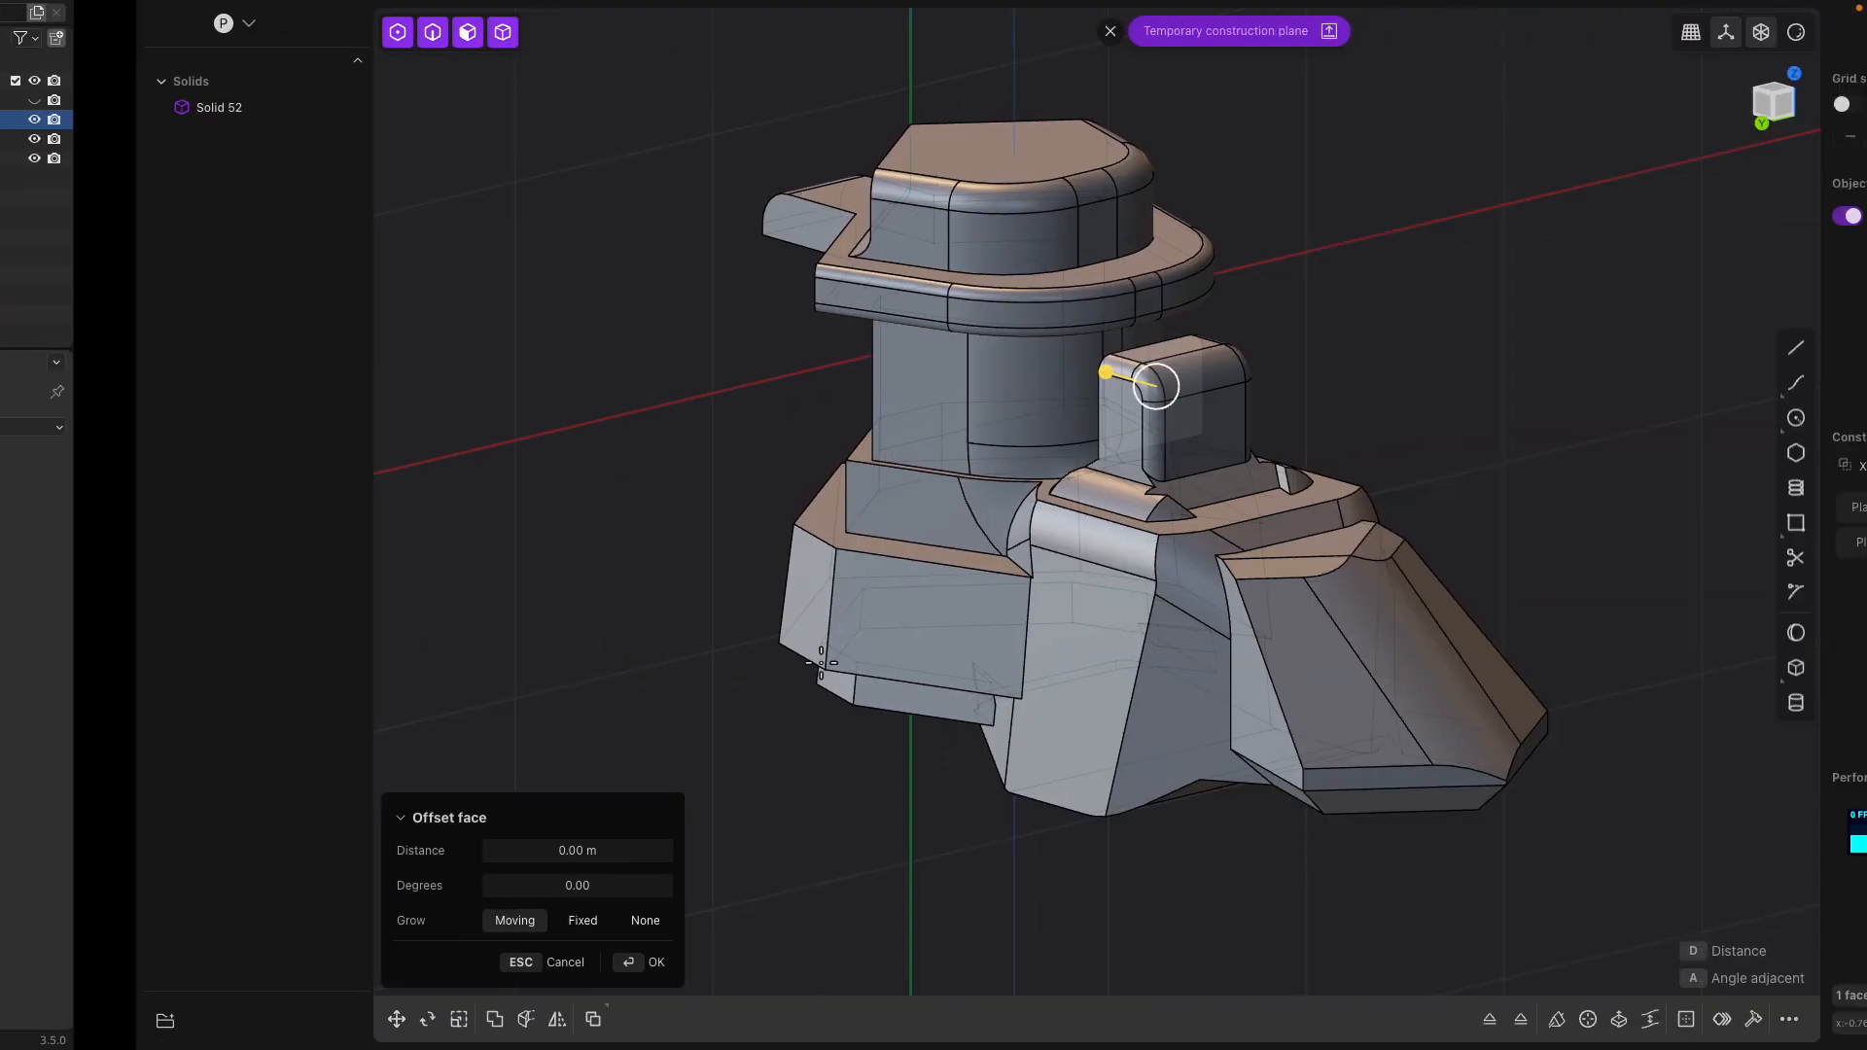
{"action": "middle_click_drag", "start_coordinate": [1124, 486], "coordinate": [977, 506]}
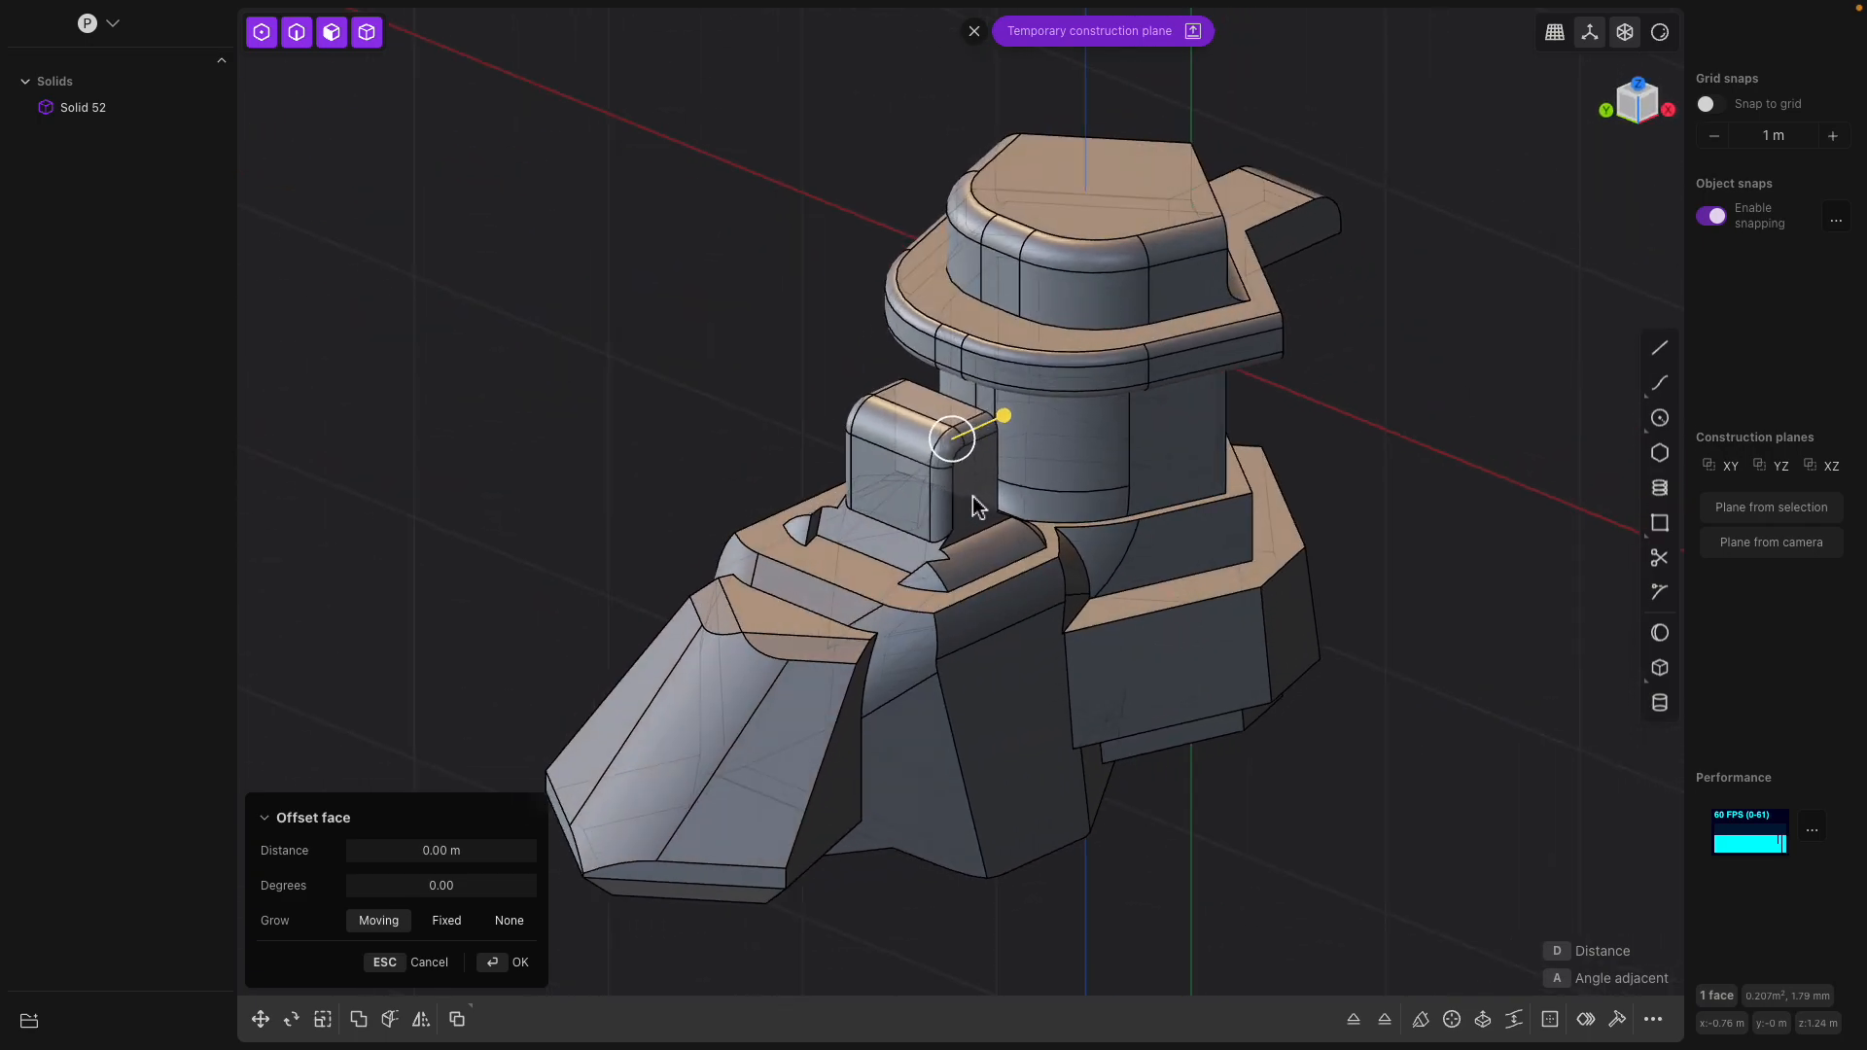
{"action": "mouse_move", "coordinate": [677, 12]}
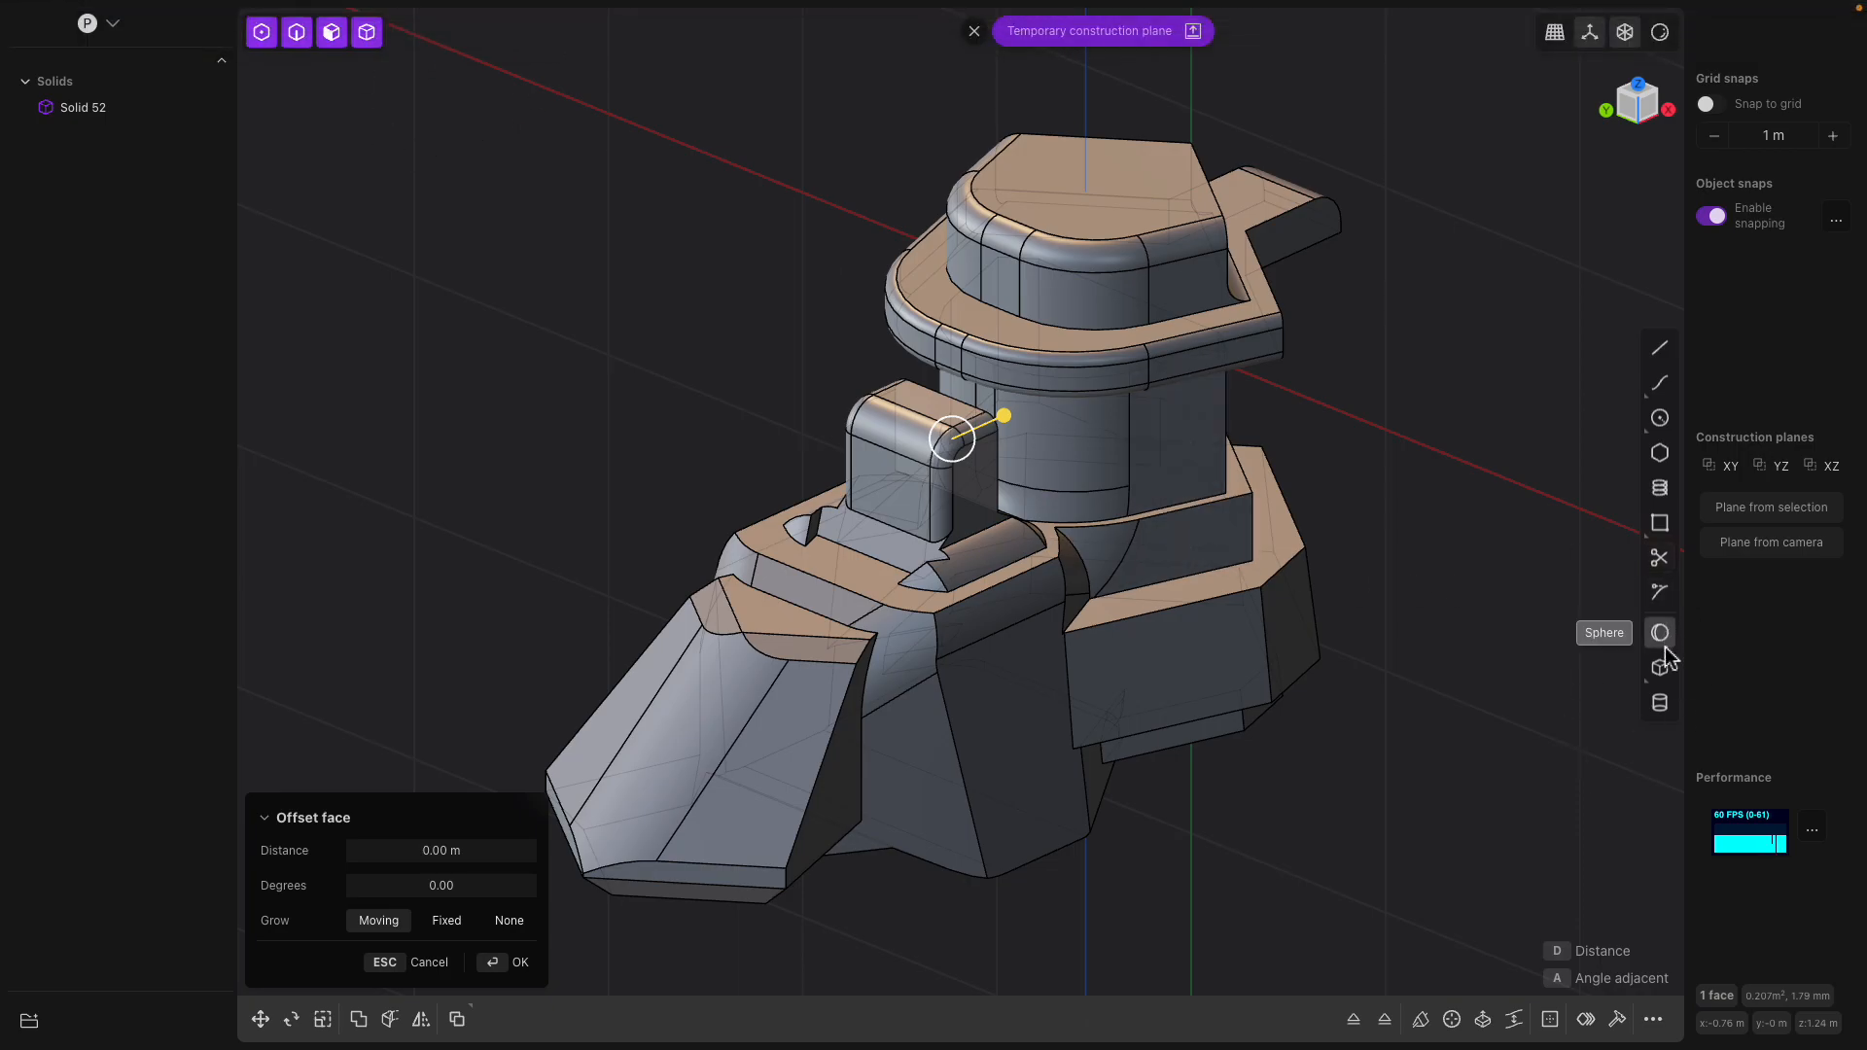
Try a diagonal cylinder cut about 0.33 m in radius and 1.6 m long from the tower's top face, and undo it
{"action": "left_click", "coordinate": [1658, 710]}
{"action": "middle_click_drag", "start_coordinate": [1229, 523], "coordinate": [1147, 564]}
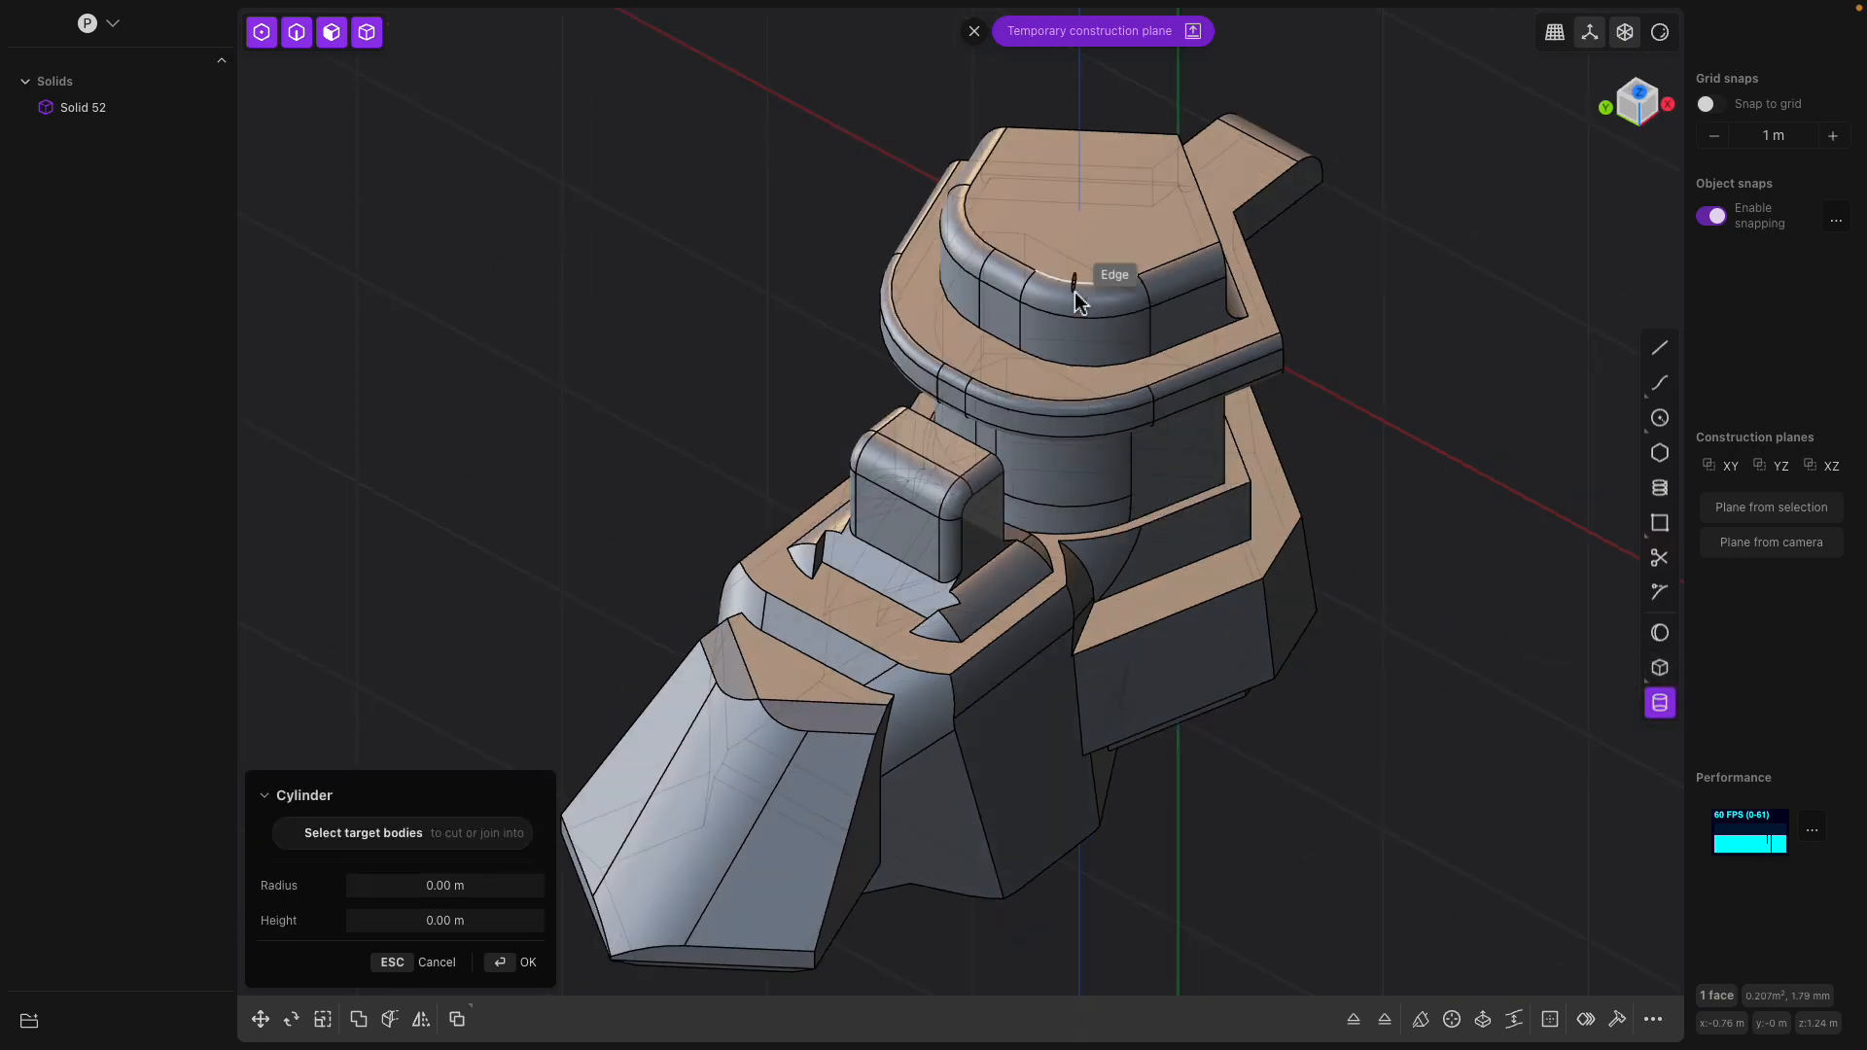
{"action": "left_click", "coordinate": [1098, 226]}
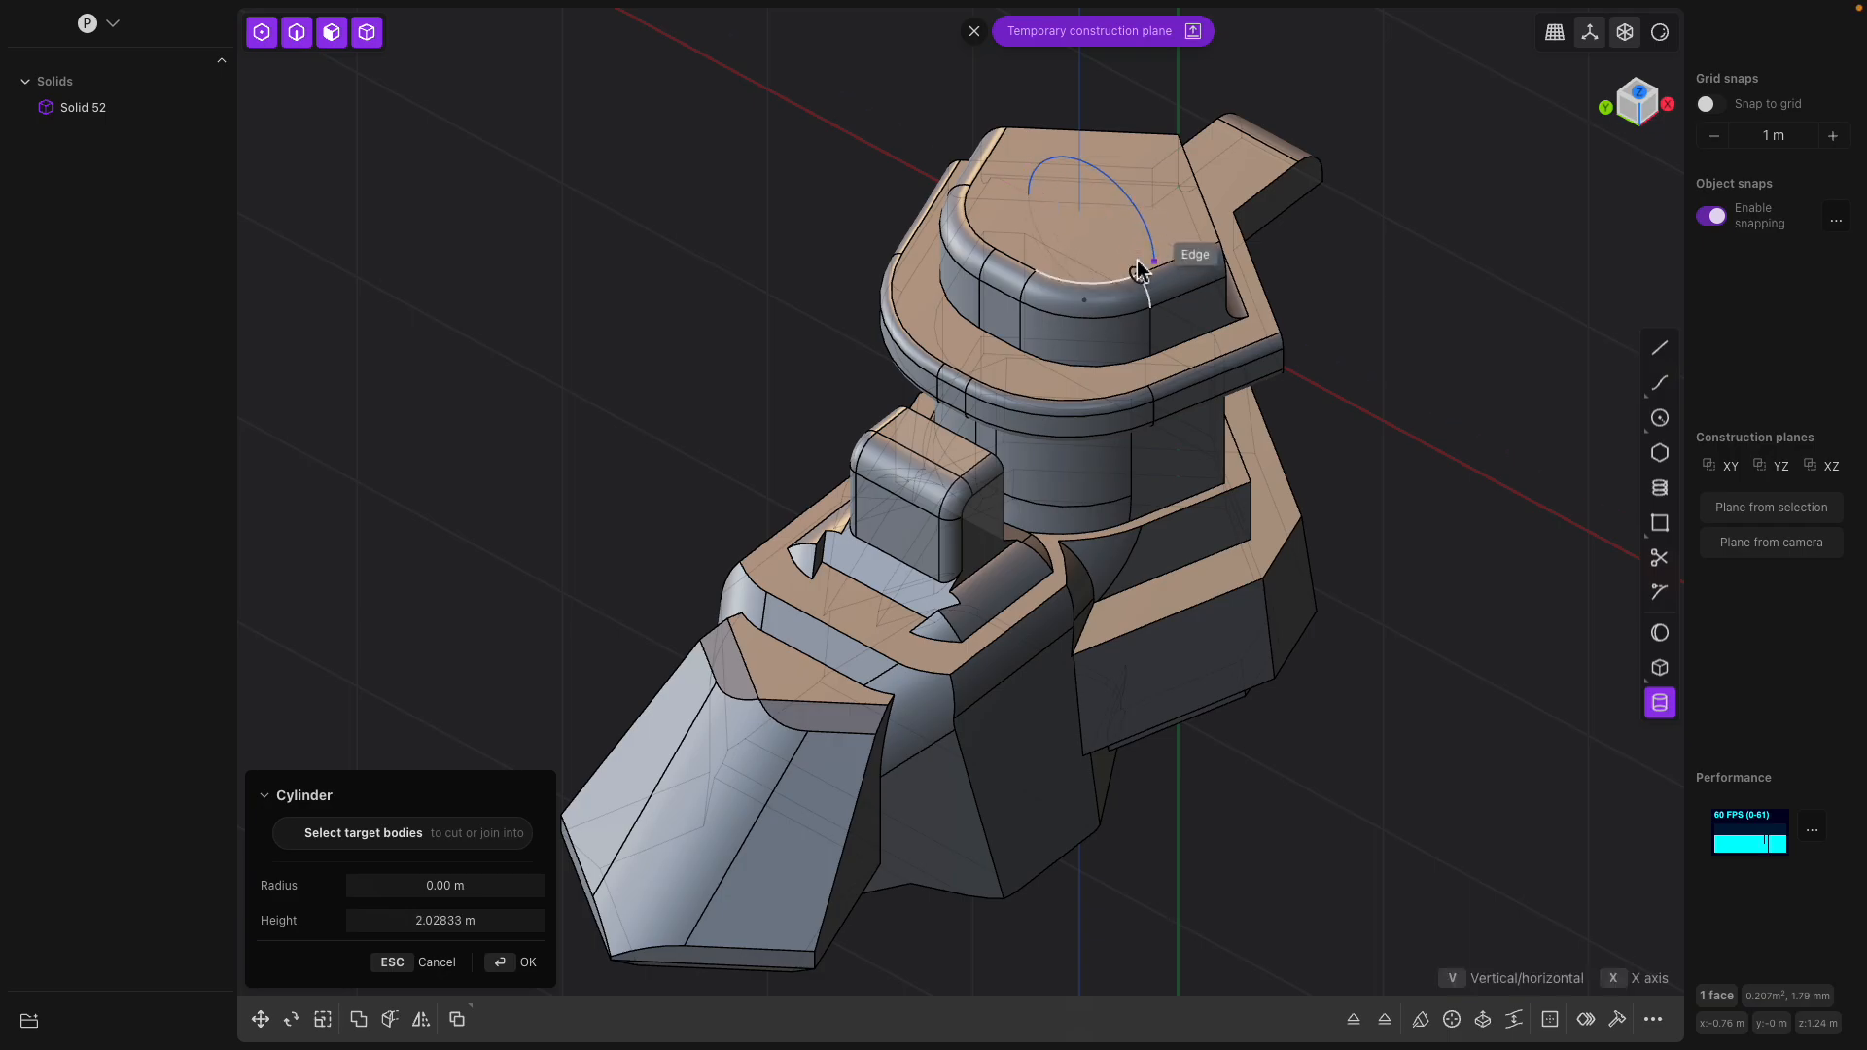
{"action": "left_click", "coordinate": [1162, 278]}
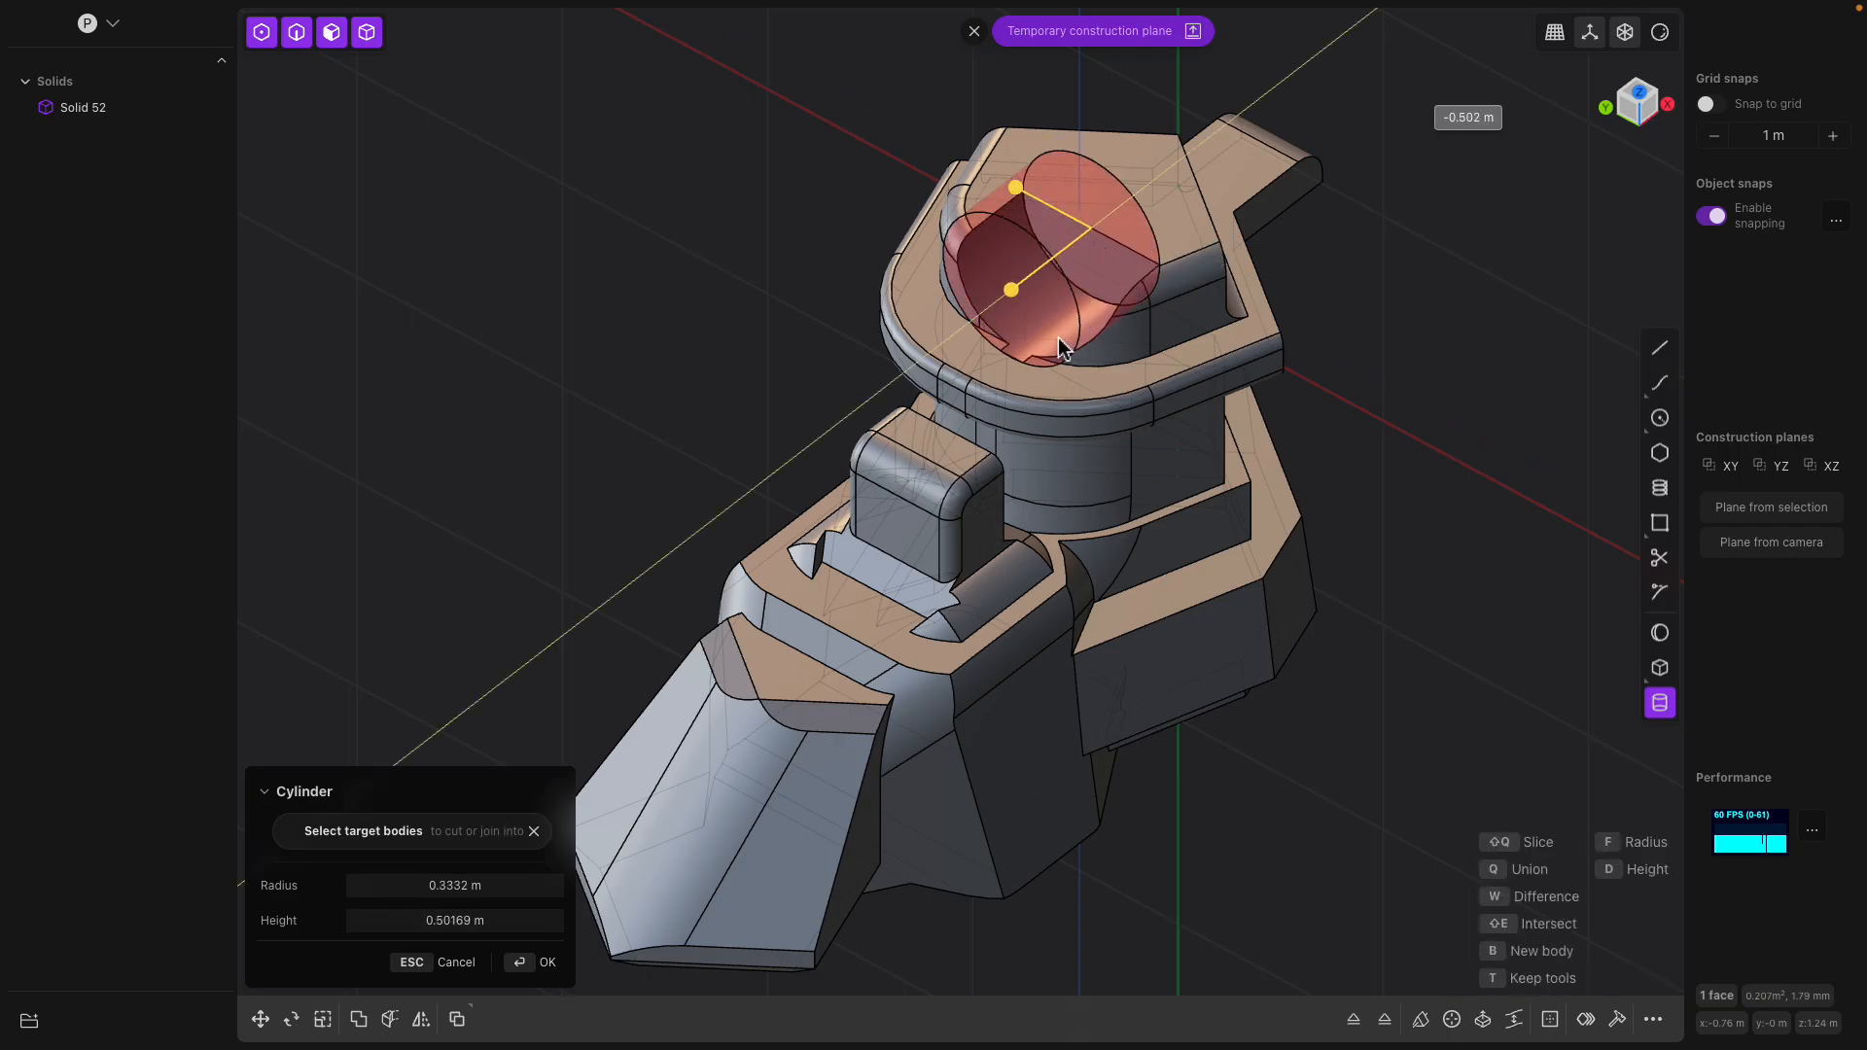
{"action": "left_click", "coordinate": [868, 467]}
{"action": "middle_click_drag", "start_coordinate": [1040, 413], "coordinate": [373, 285]}
{"action": "middle_click_drag", "start_coordinate": [1014, 432], "coordinate": [1118, 345]}
{"action": "key", "text": "super+z"}
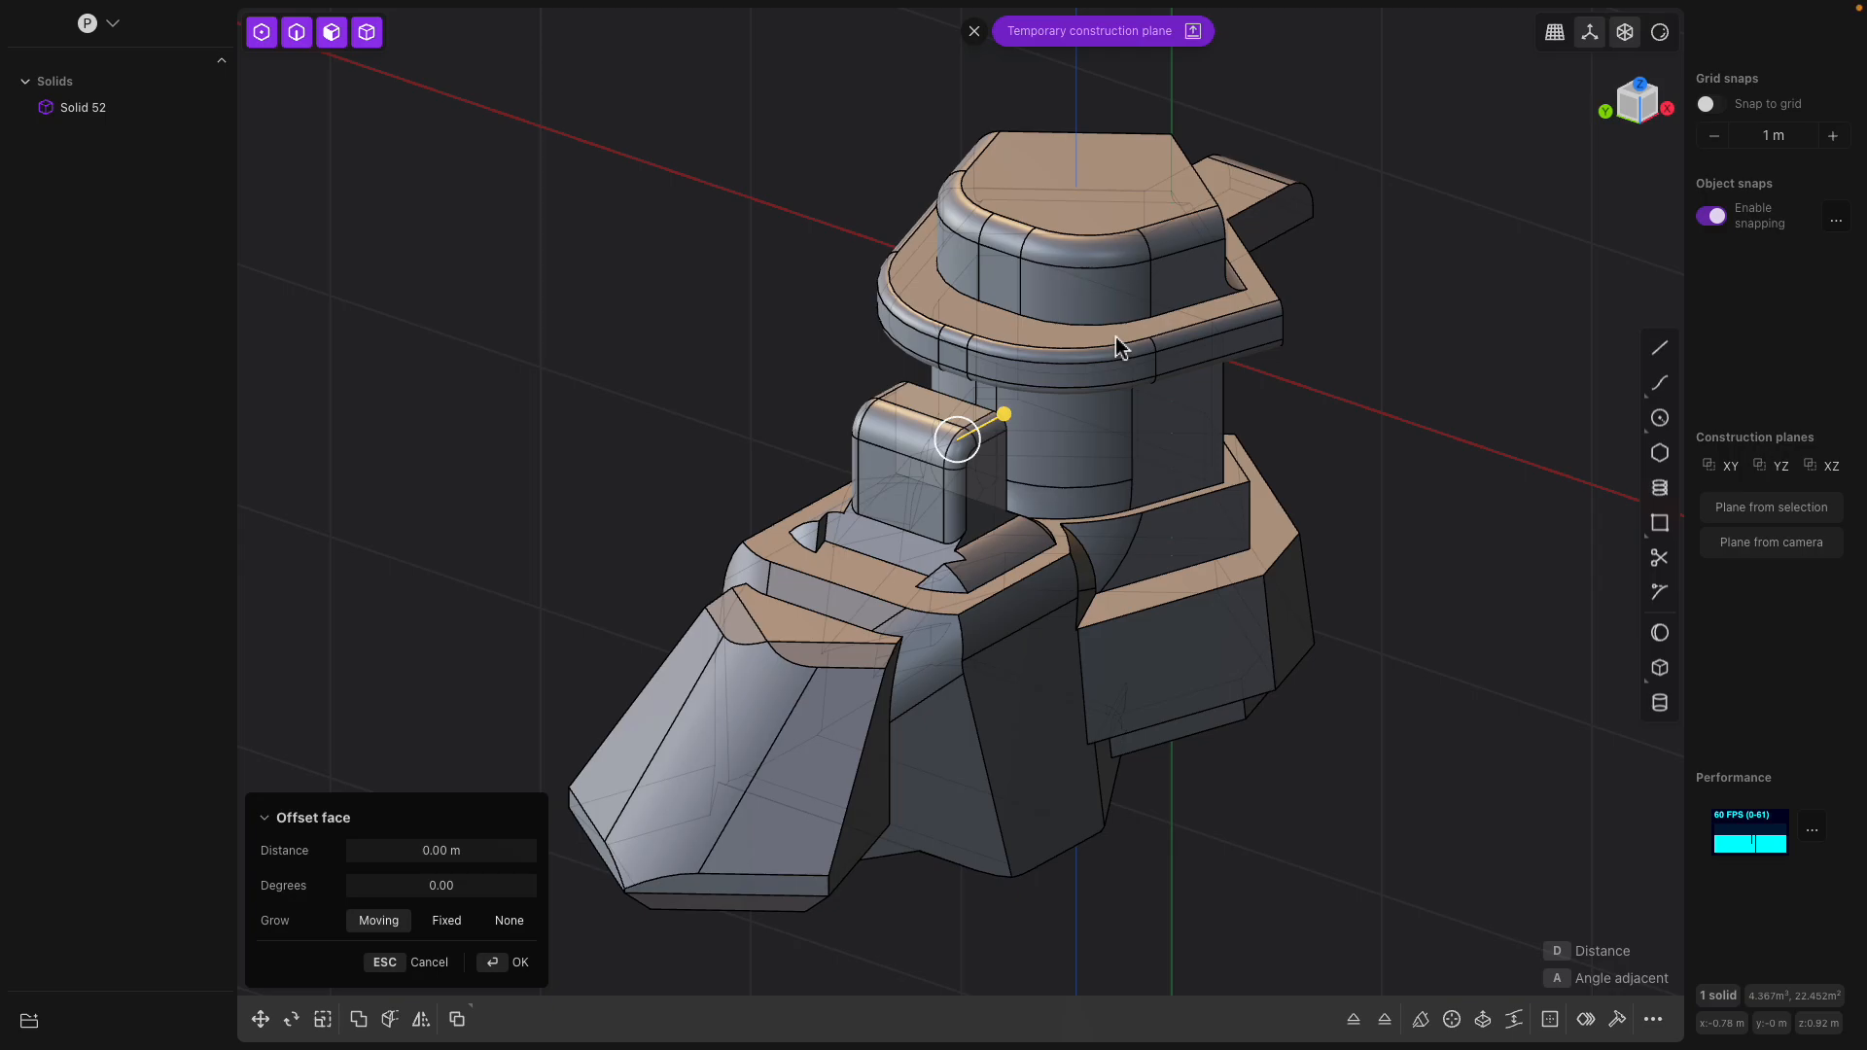
{"action": "mouse_move", "coordinate": [783, 12]}
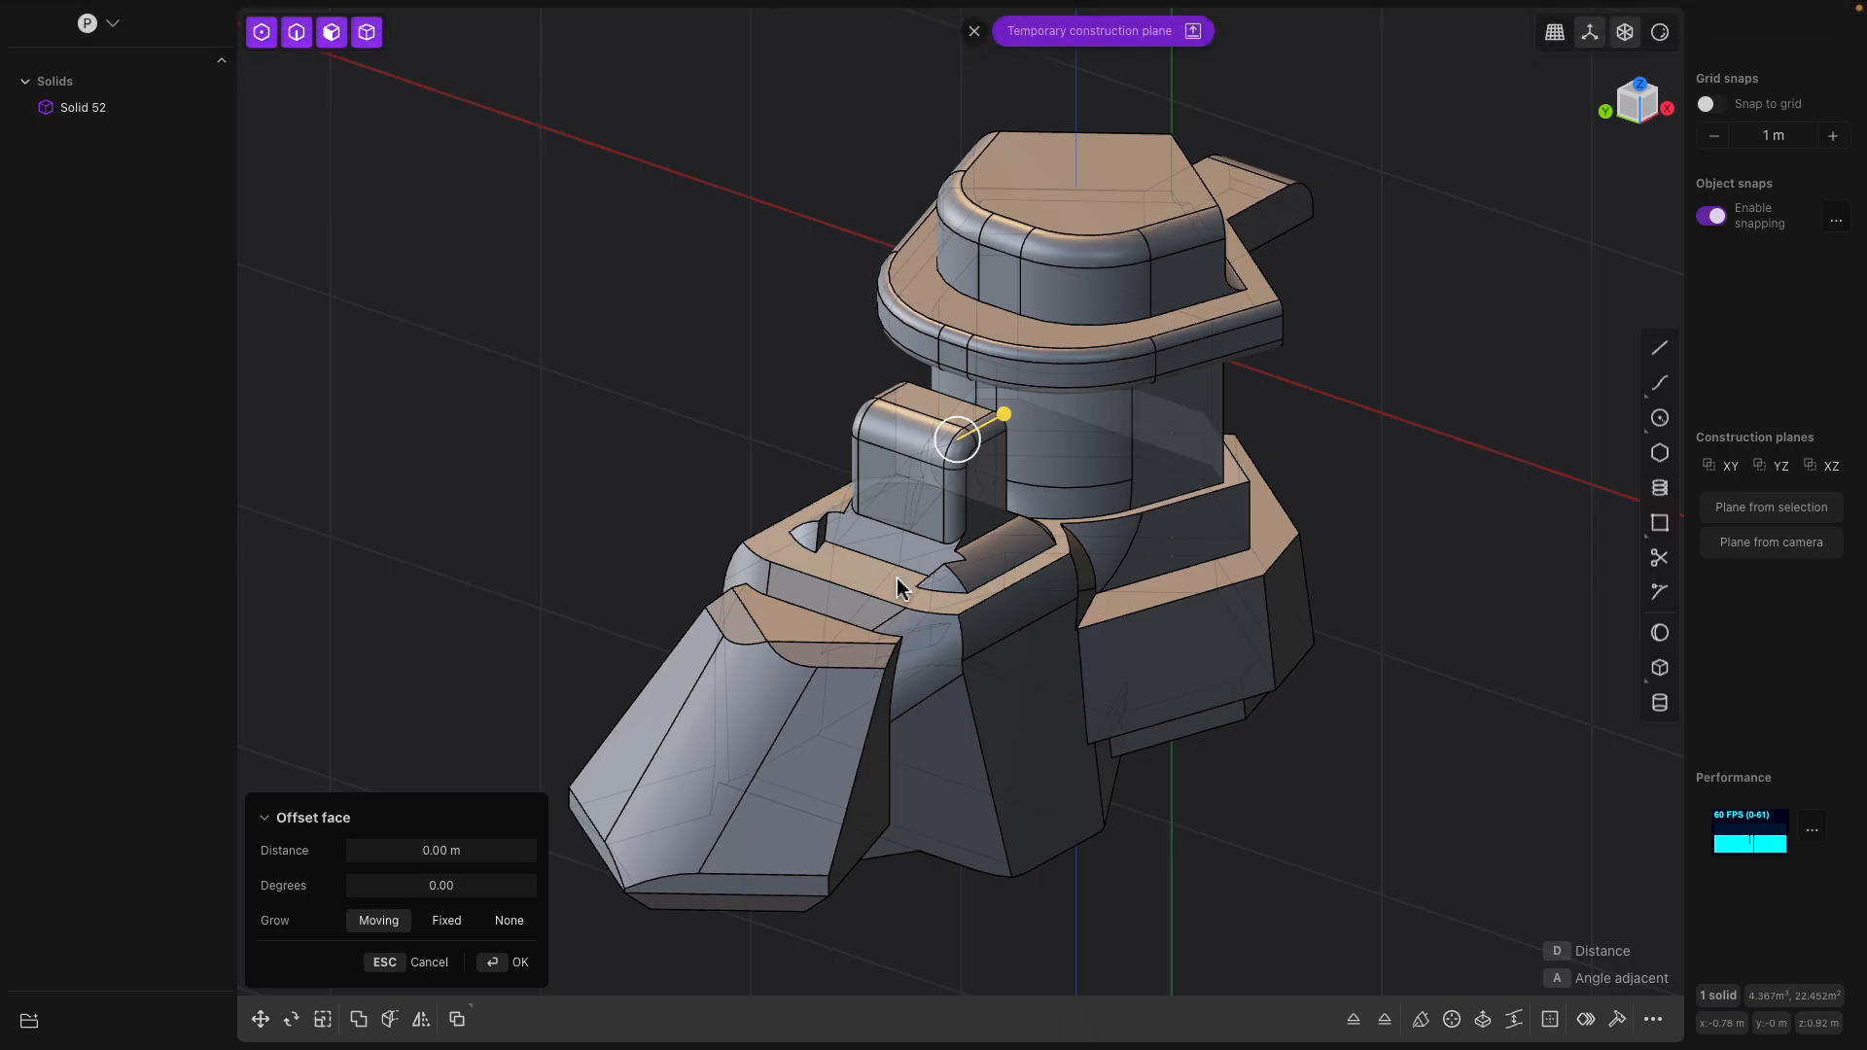
Switch to Blender and examine the smoothed mesh from its sloped front
{"action": "key", "text": "ctrl+Left"}
{"action": "middle_click_drag", "start_coordinate": [1201, 534], "coordinate": [1118, 559]}
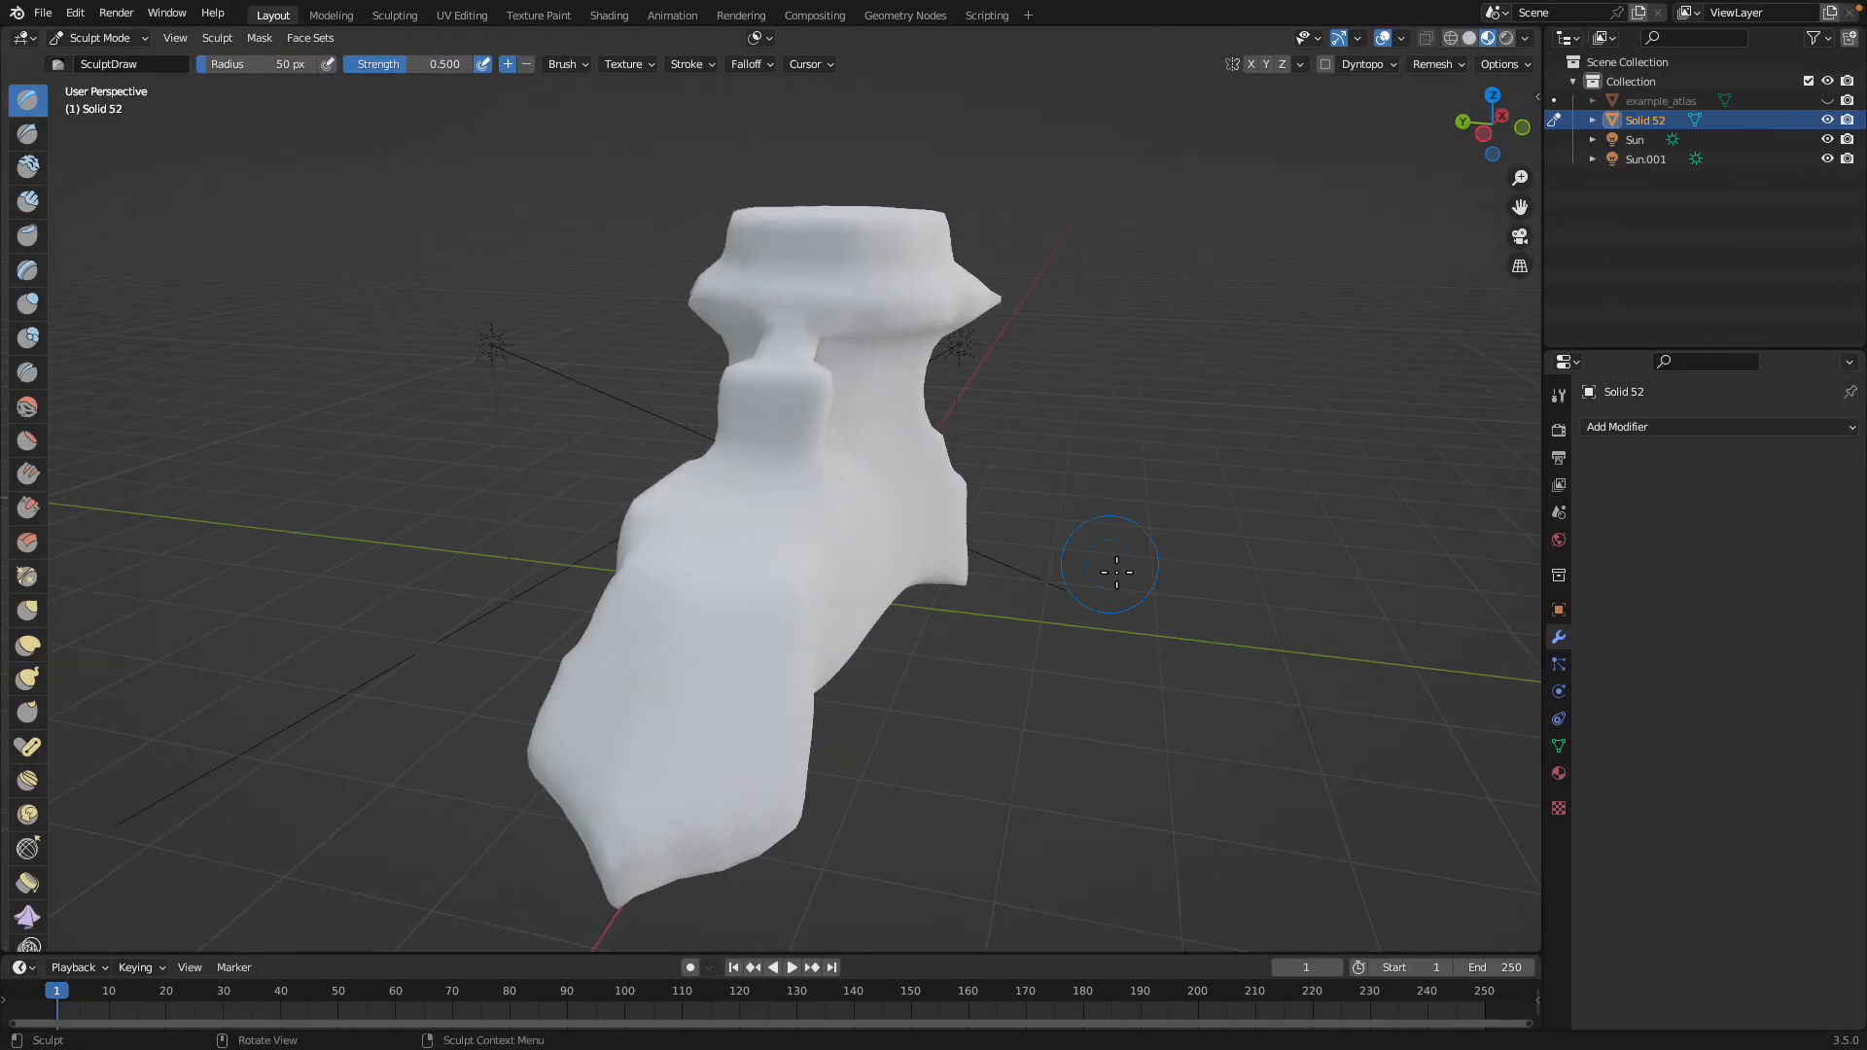
Switch to the web browser and look over the Plasticity home page at plasticity.xyz
{"action": "key", "text": "ctrl+Left"}
{"action": "left_click", "coordinate": [1848, 64]}
{"action": "scroll", "coordinate": [1174, 401], "scroll_direction": "down", "scroll_amount": 3}
{"action": "scroll", "coordinate": [1174, 401], "scroll_direction": "up", "scroll_amount": 3}
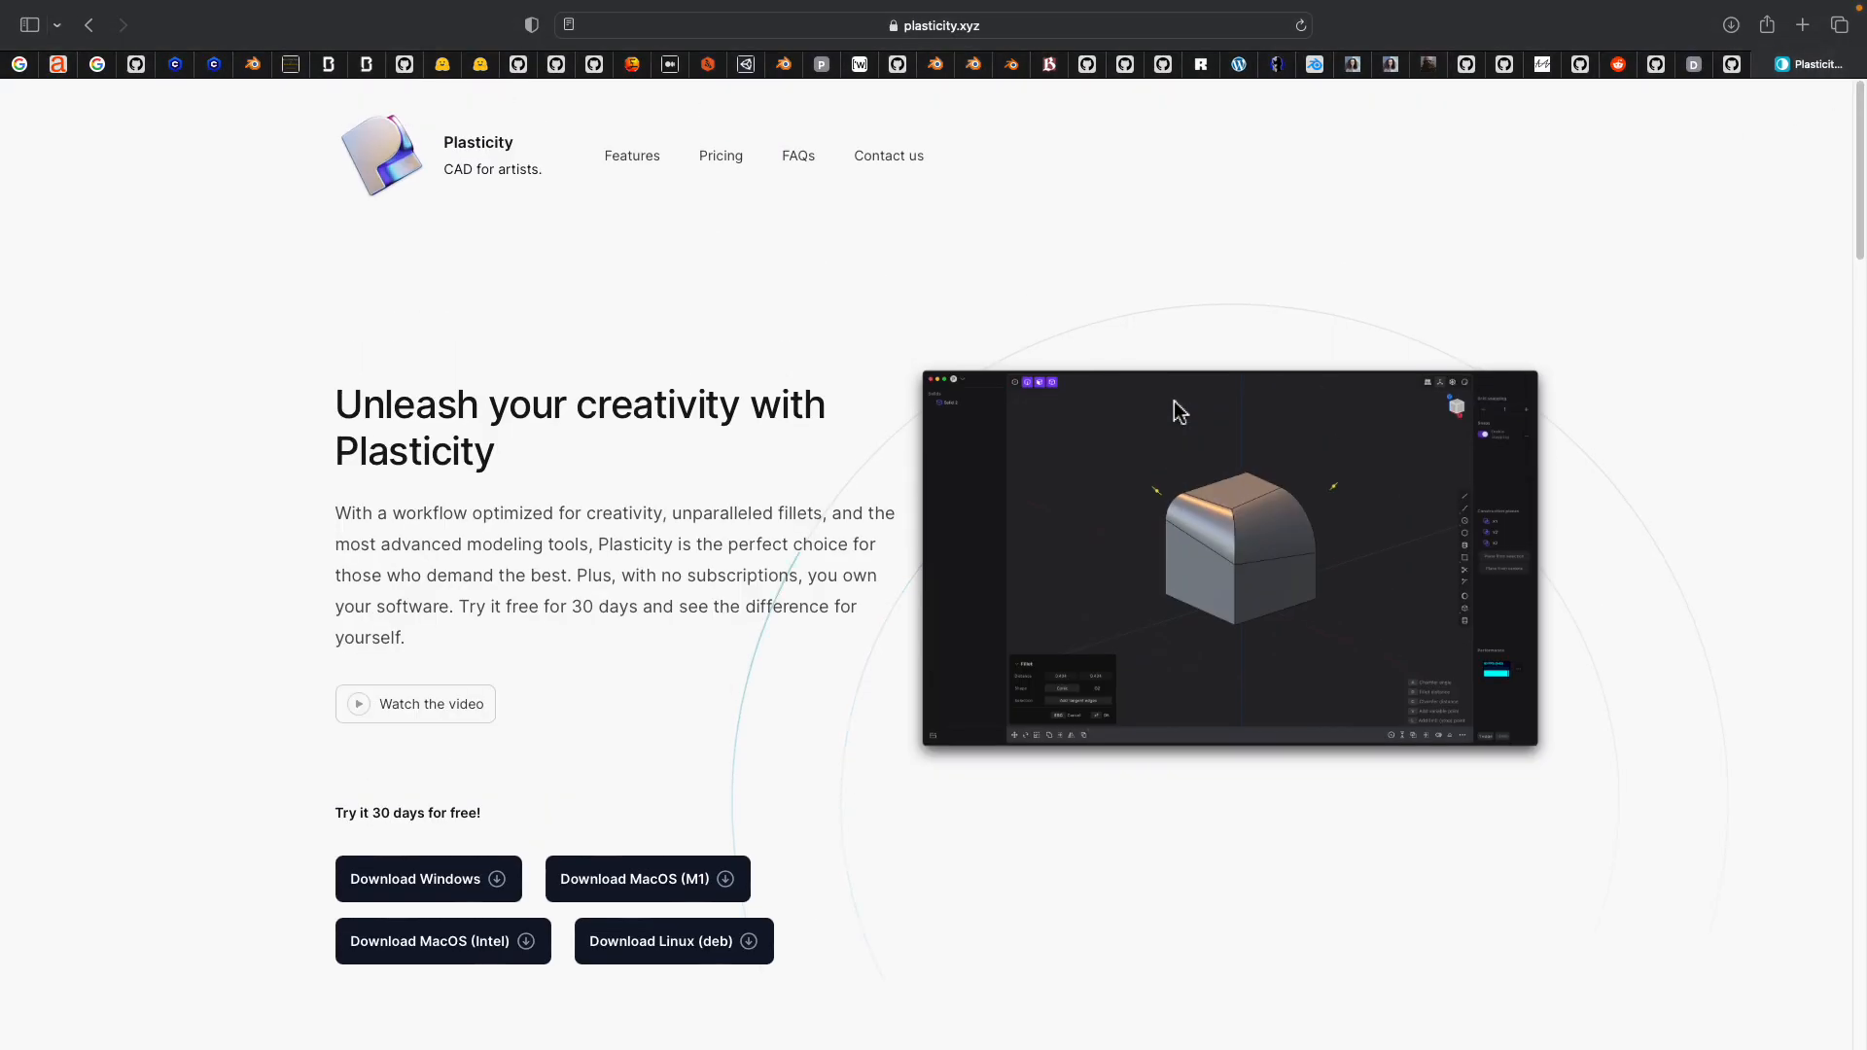